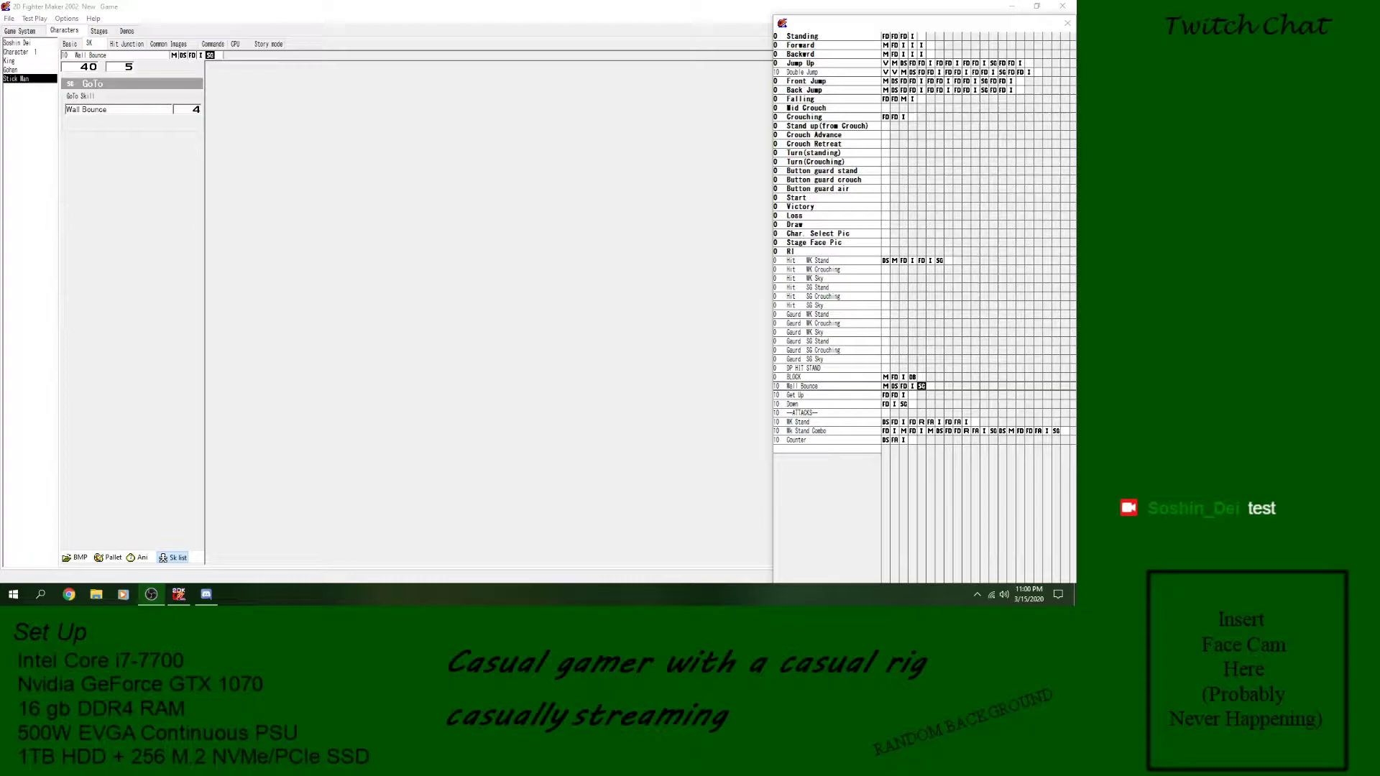
# - Open the Stream Outline text file from the desktop, move it off this screen, and switch back to 2D Fighter Maker
pyautogui.click(1011, 6)
pyautogui.doubleClick(1035, 34)
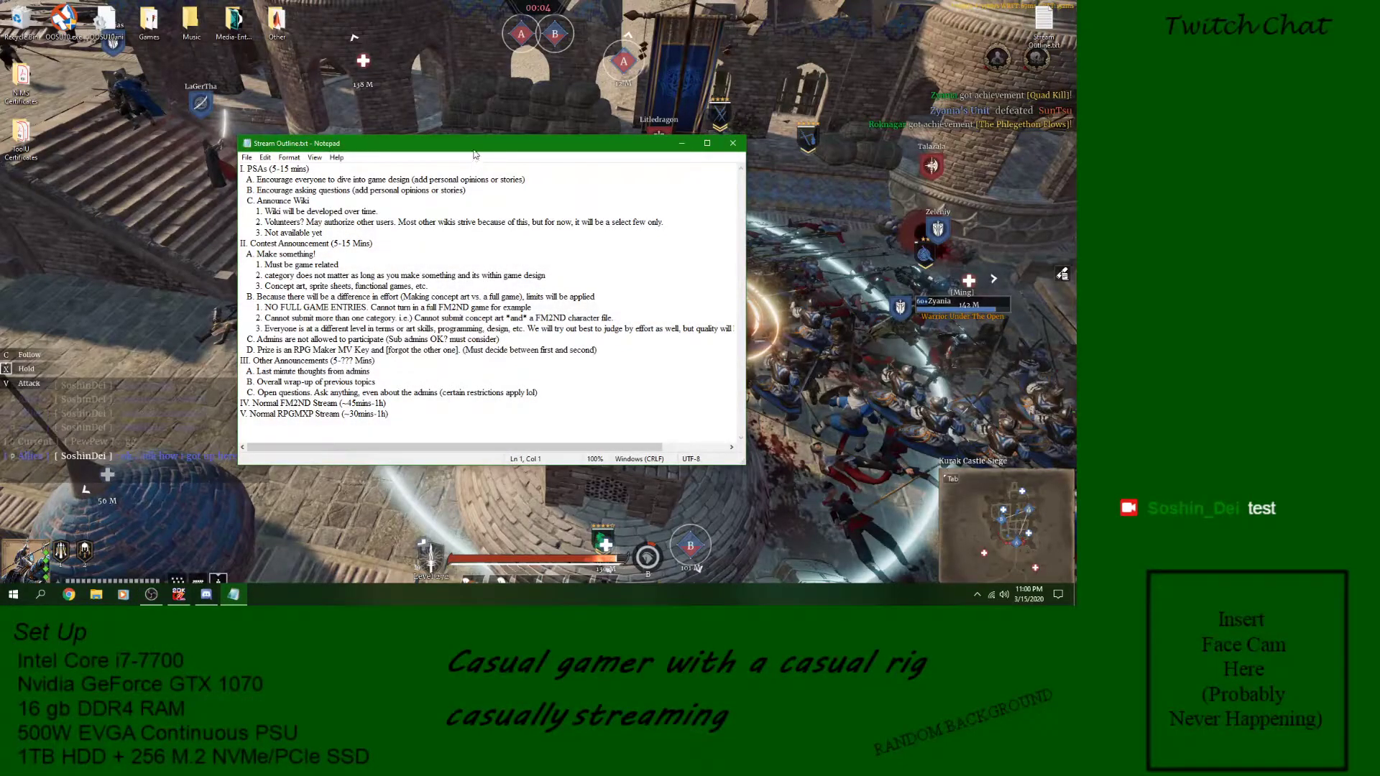
pyautogui.moveTo(473, 151); pyautogui.dragTo(2, 65)
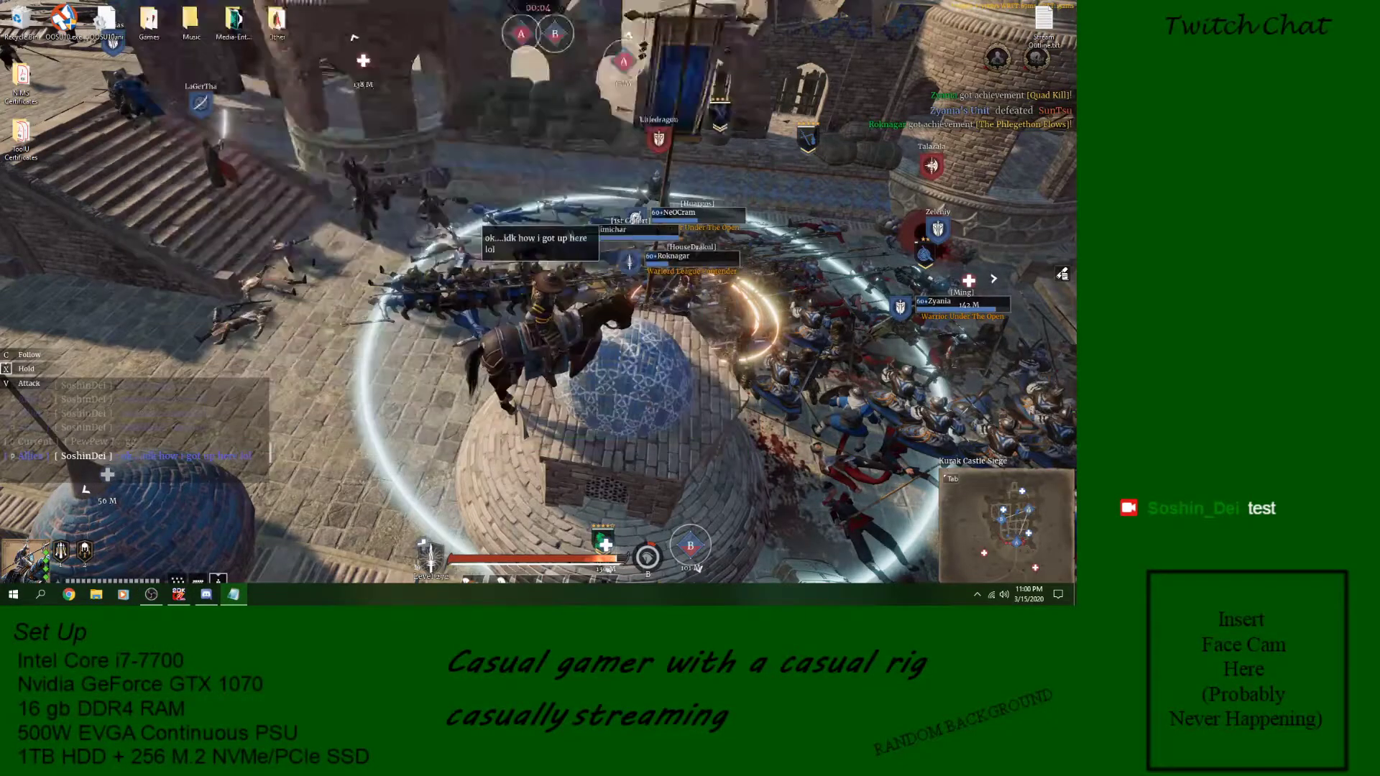
pyautogui.click(180, 594)
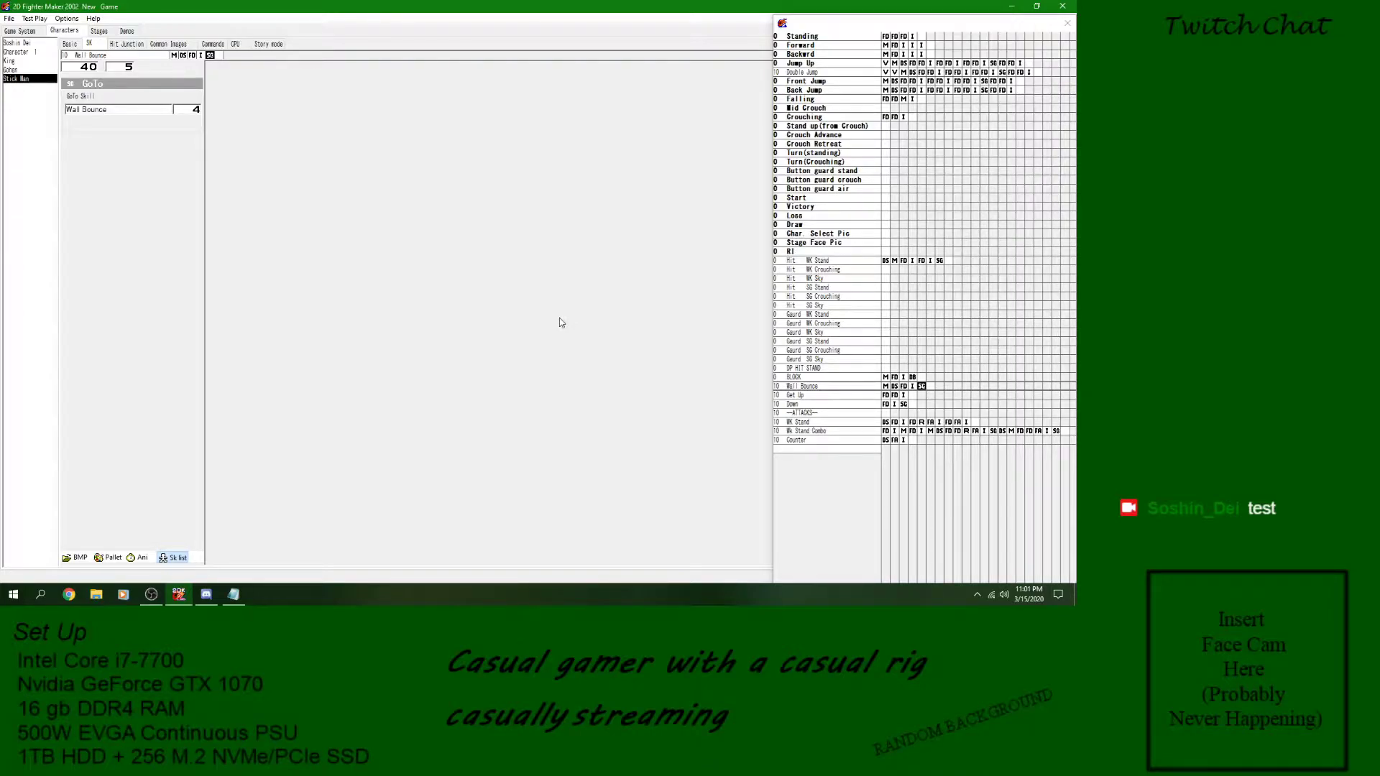
# - Close the Stream Outline notes and return to 2D Fighter Maker
pyautogui.moveTo(213, 601)
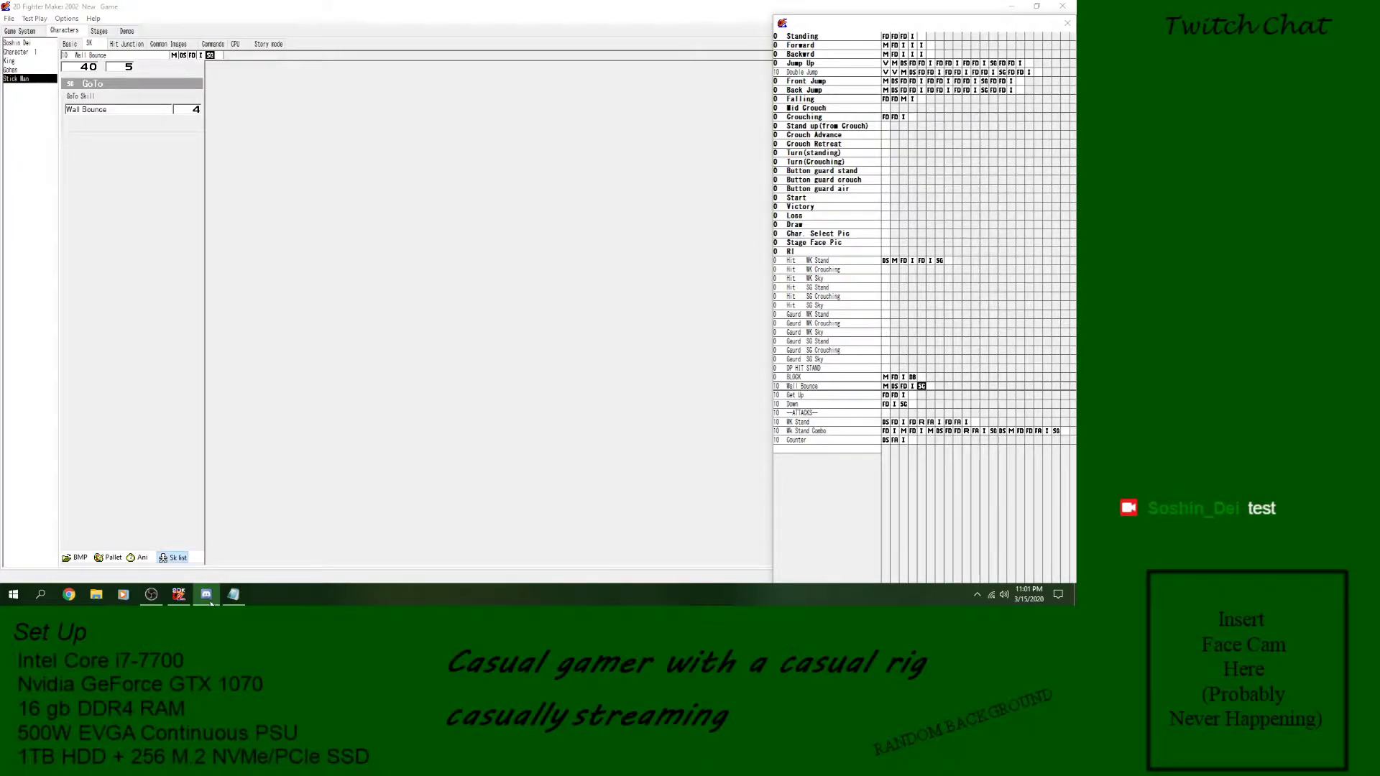
pyautogui.click(211, 602)
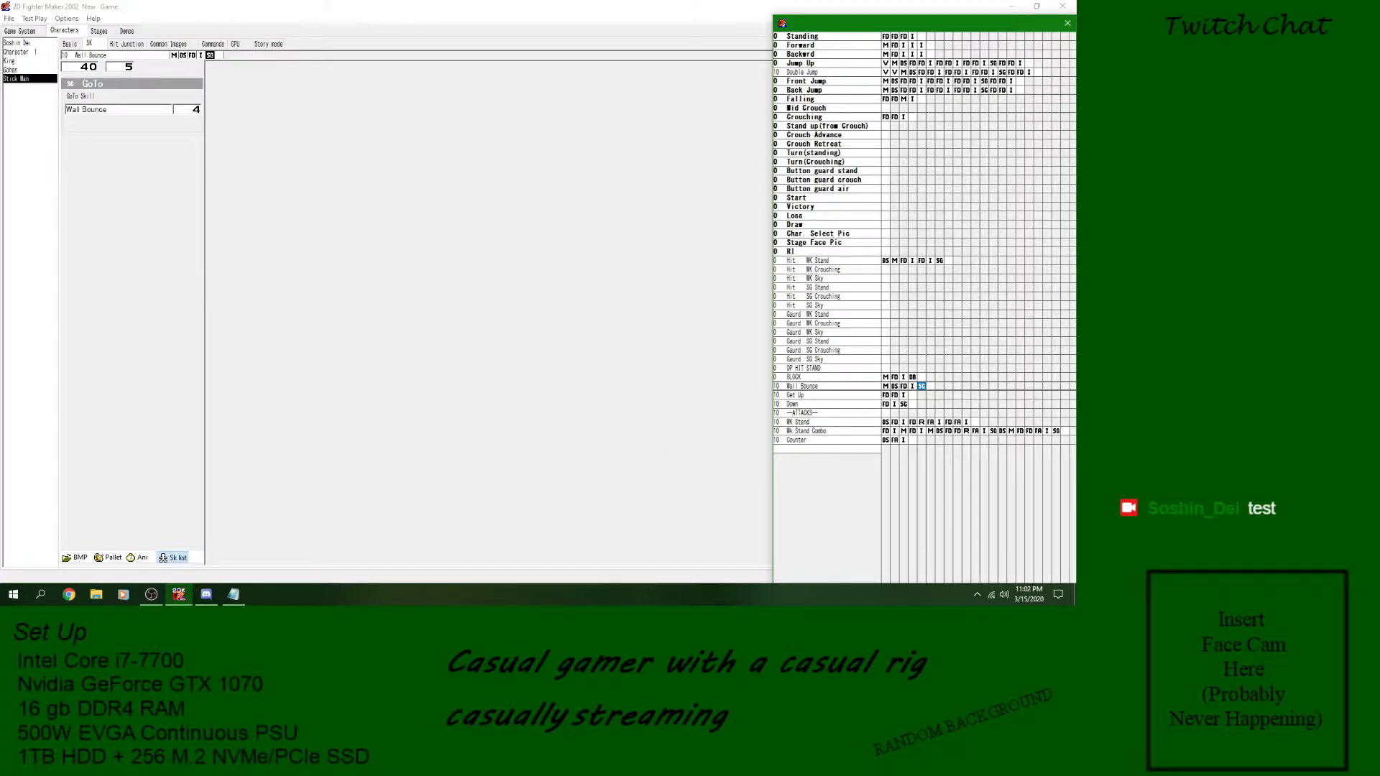
pyautogui.hotkey('alt', 'Tab')
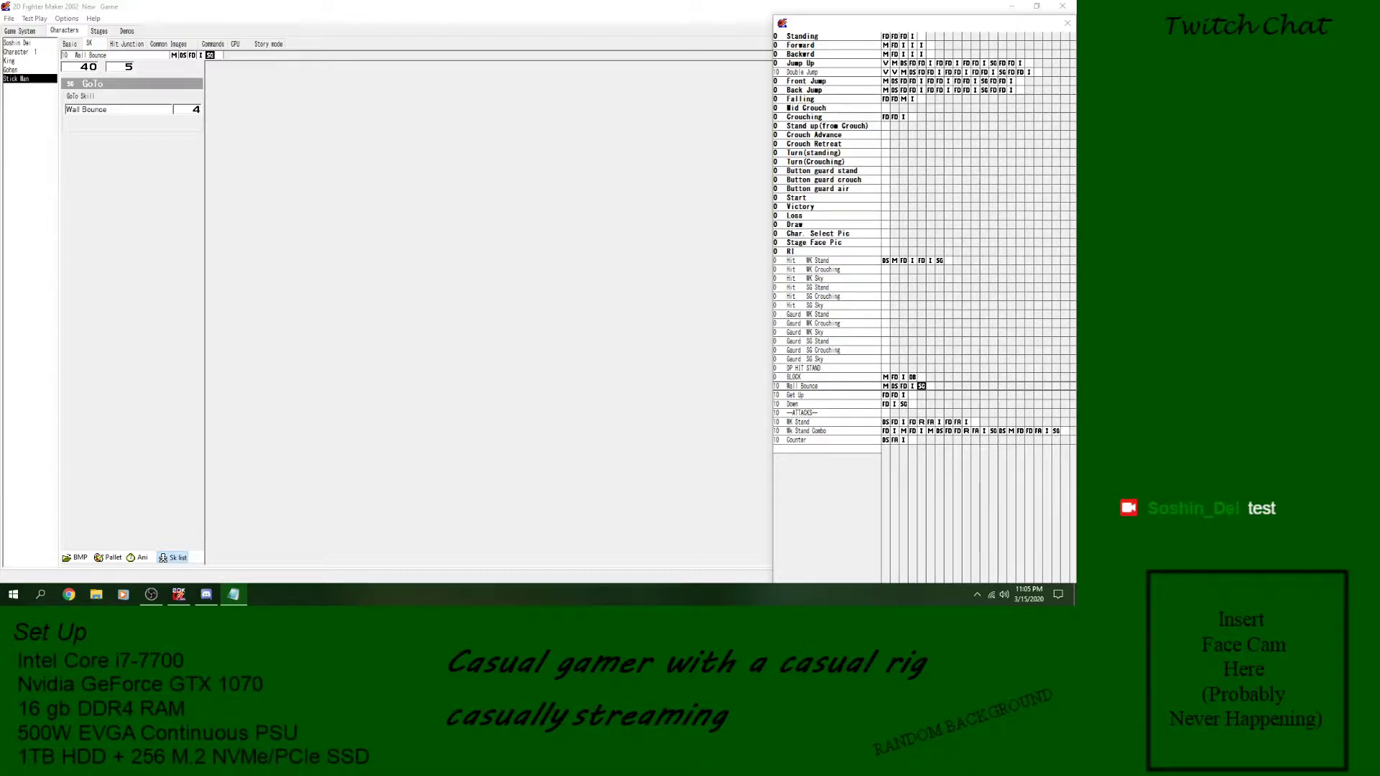
pyautogui.hotkey('alt', 'F4')
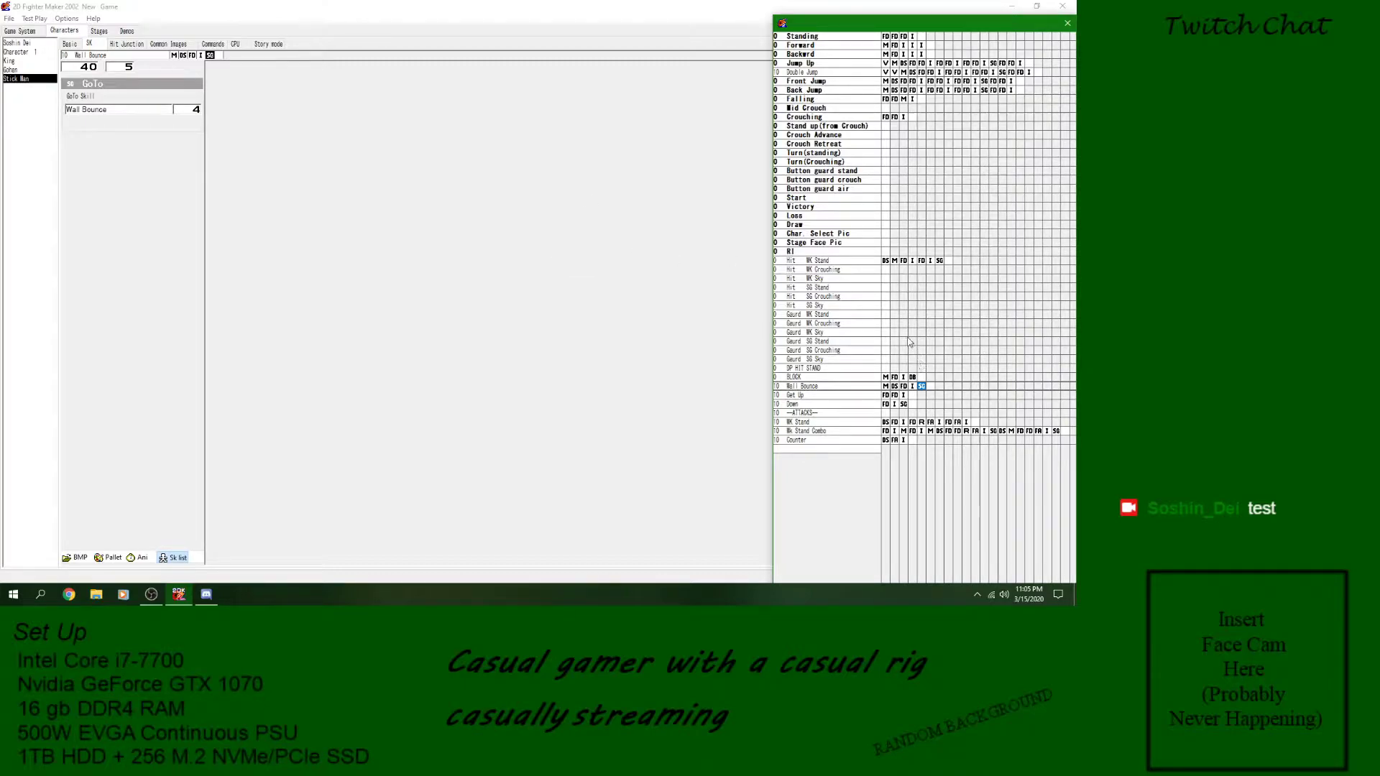
# - Inspect the image and GoTo blocks of Hit WK Stand and the GoTo blocks of the jump skills
pyautogui.click(930, 261)
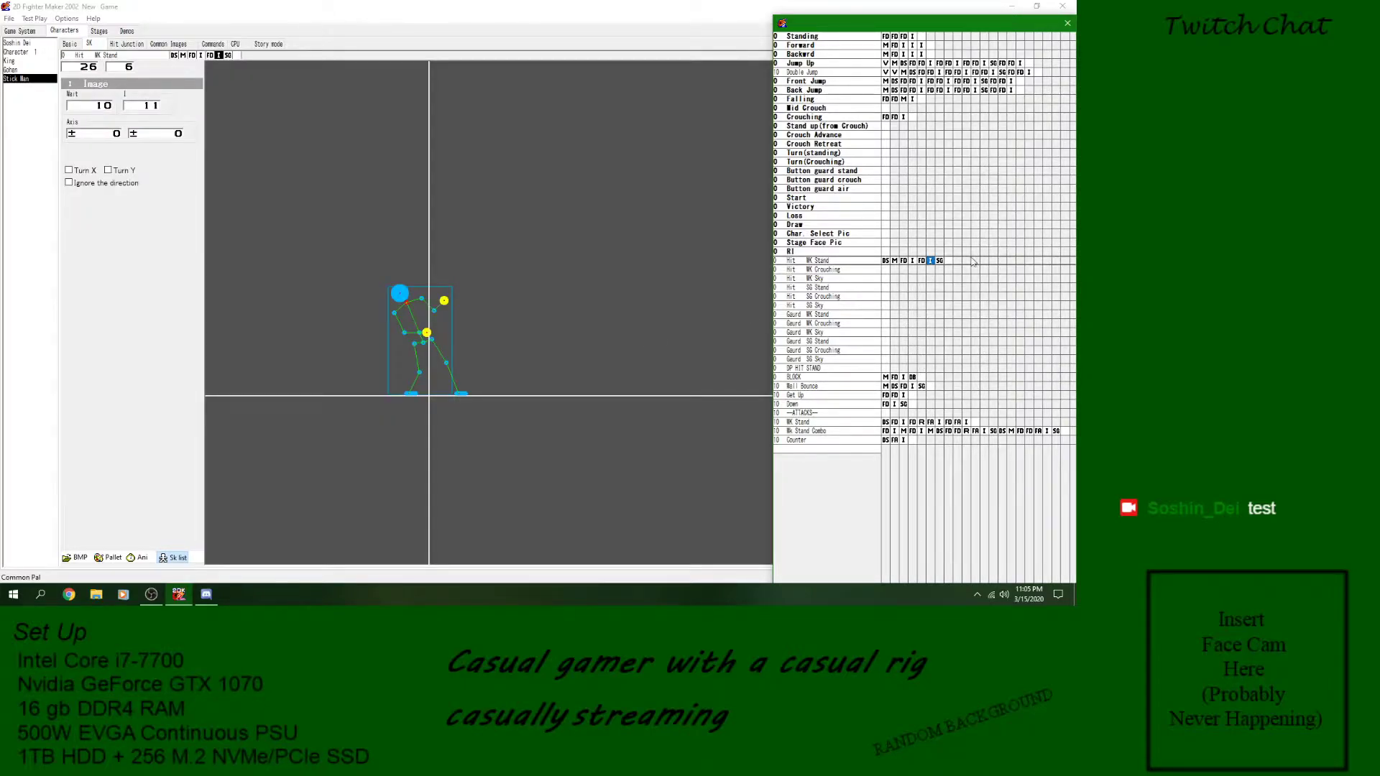
pyautogui.click(913, 261)
pyautogui.click(939, 262)
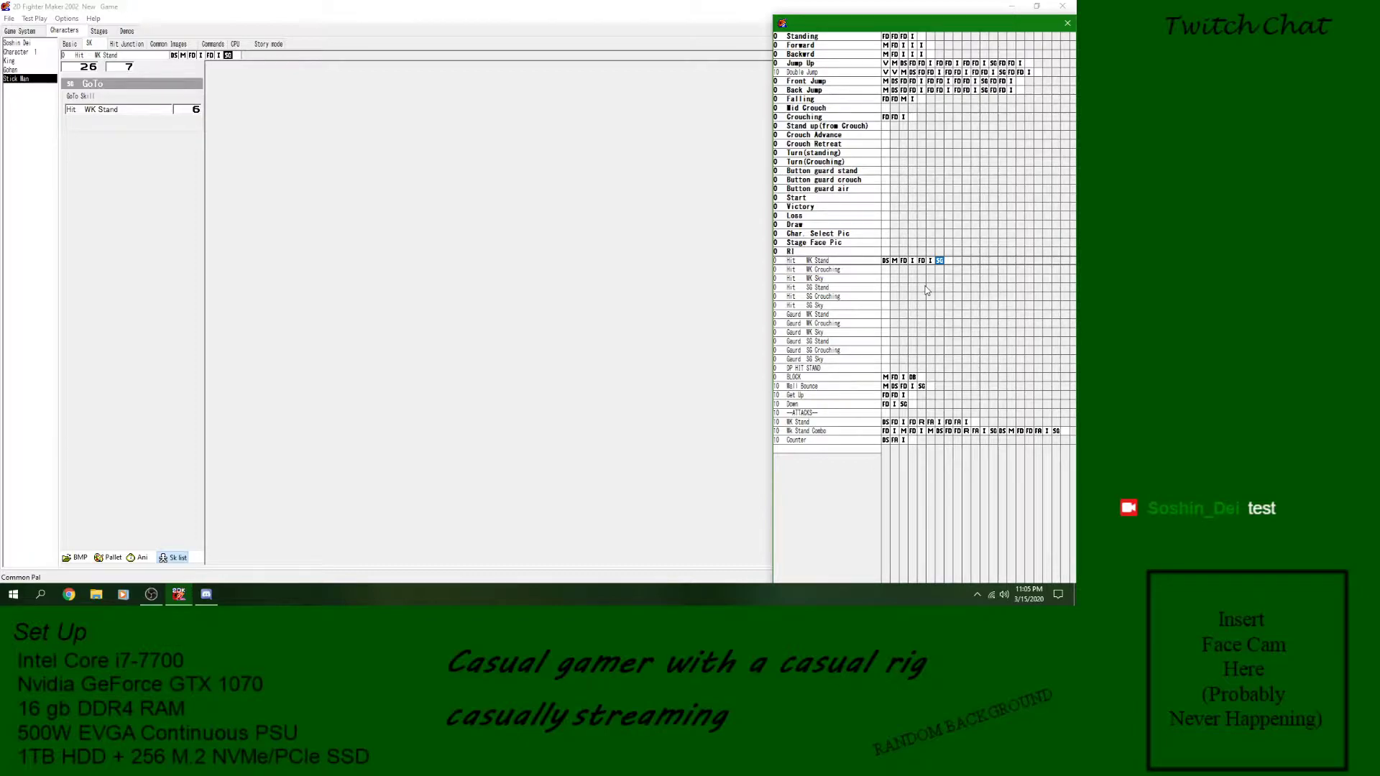
pyautogui.click(984, 83)
pyautogui.click(984, 91)
pyautogui.click(984, 84)
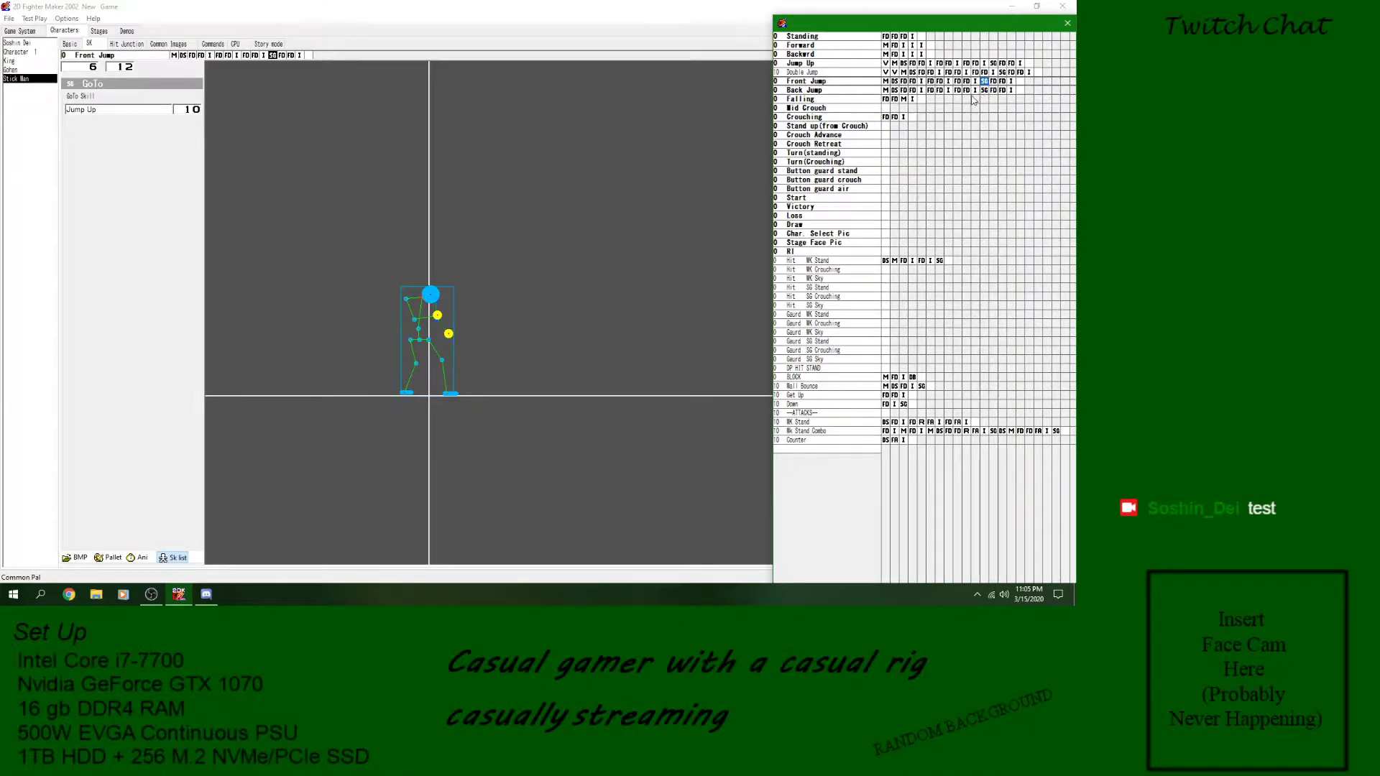
pyautogui.click(1003, 73)
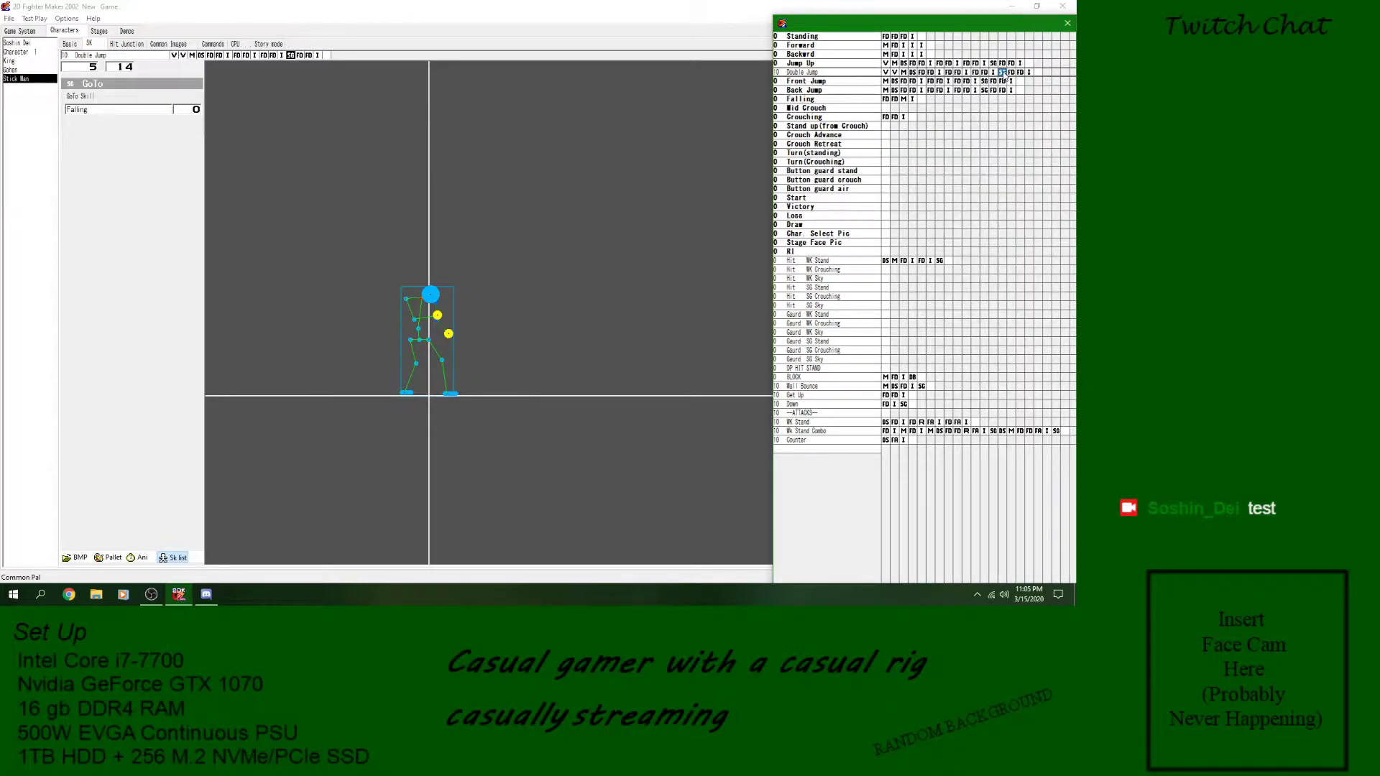
# - Preview the Double Jump and Jump Up animations, checking the image and GoTo blocks near the end of each skill
pyautogui.click(994, 73)
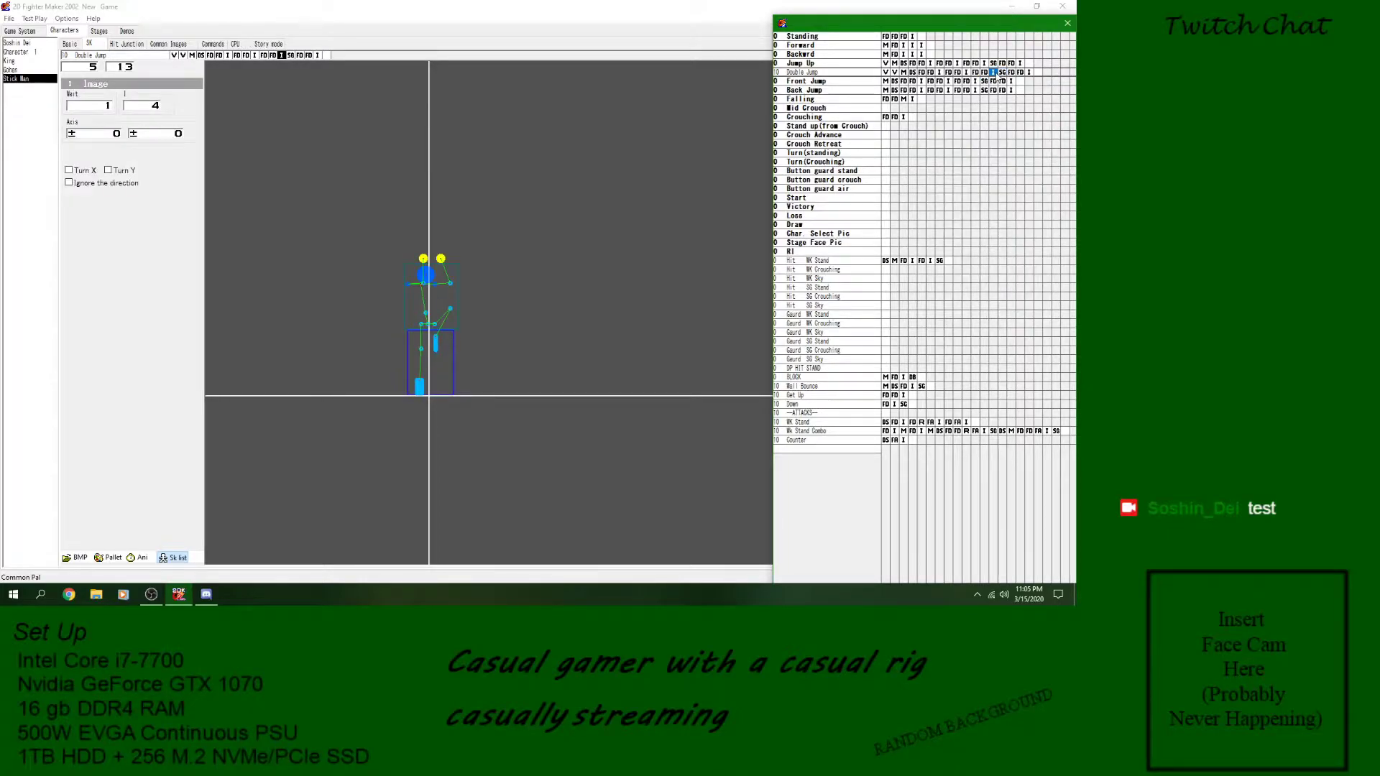
pyautogui.click(144, 557)
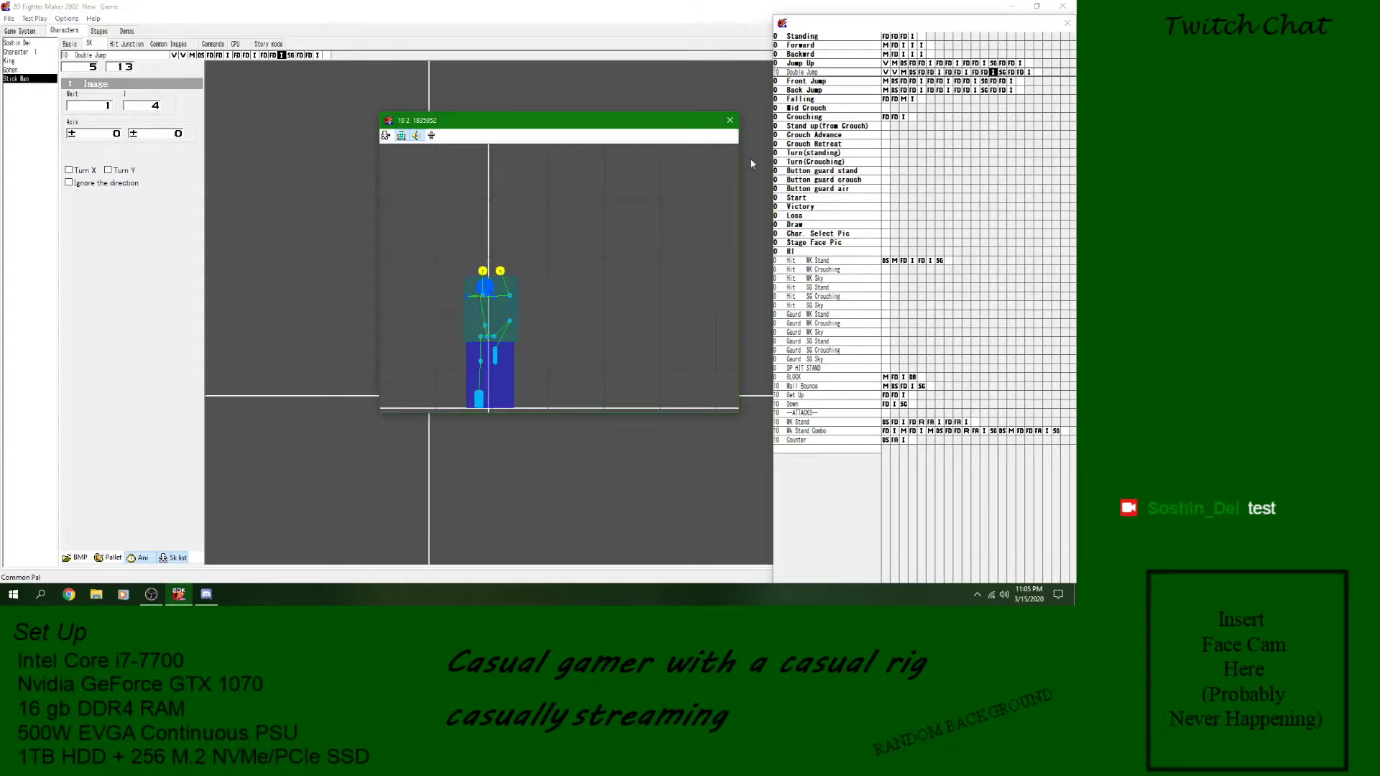
pyautogui.click(731, 121)
pyautogui.click(1004, 73)
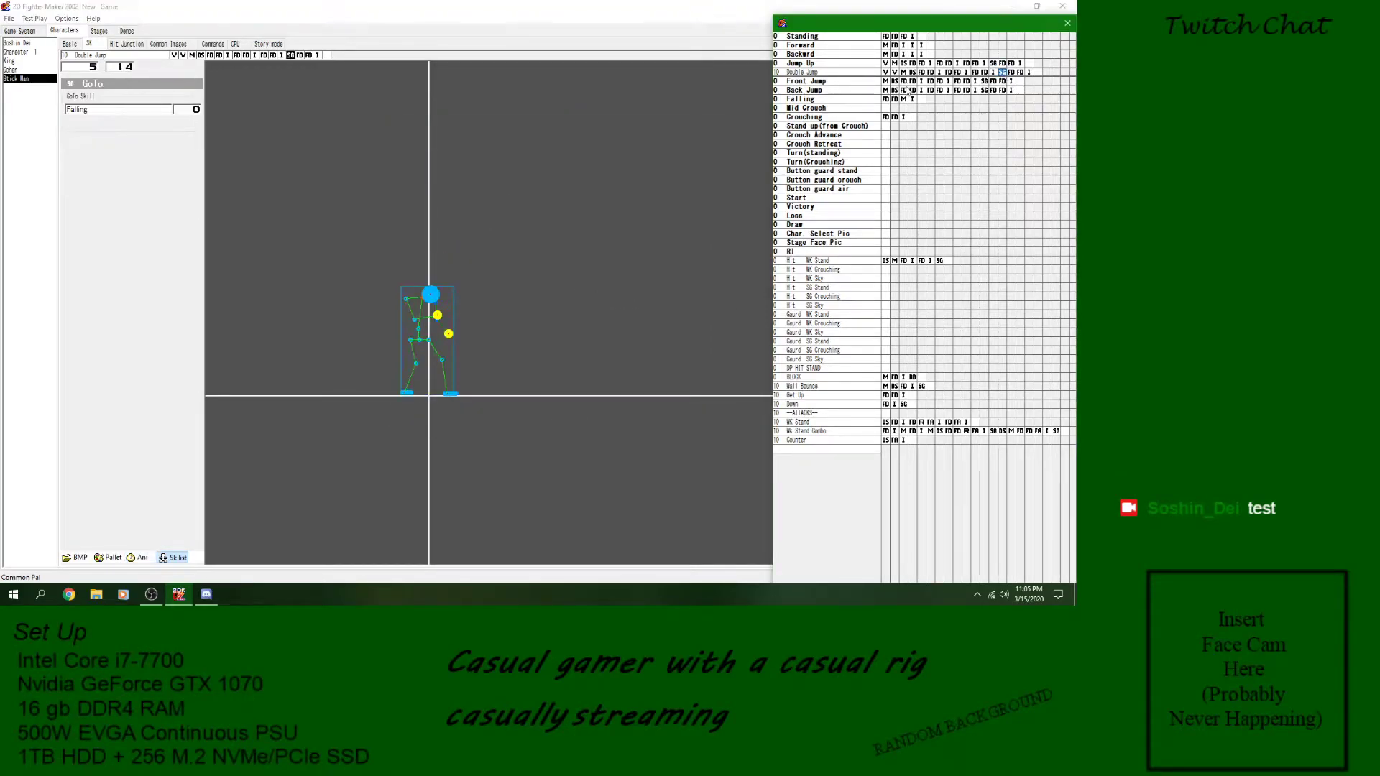
pyautogui.click(993, 63)
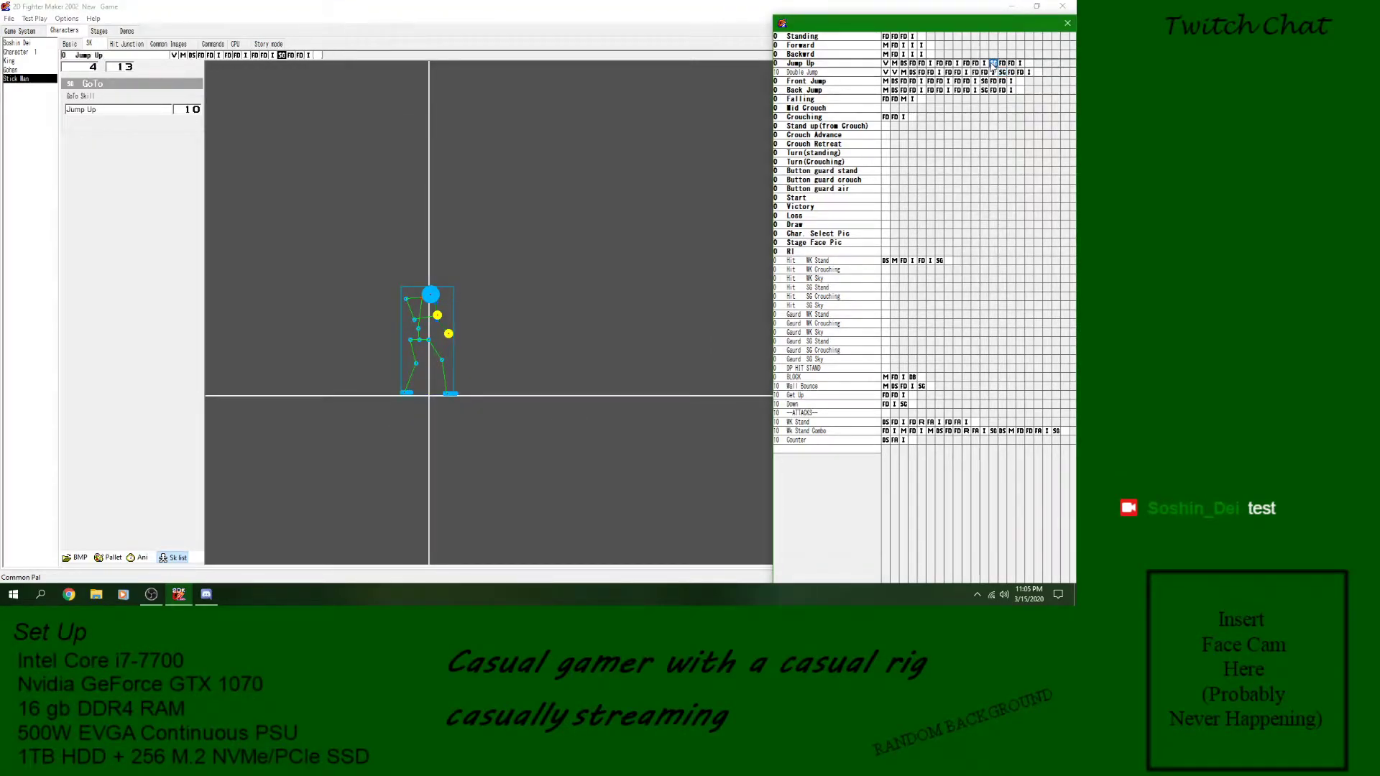
pyautogui.click(133, 559)
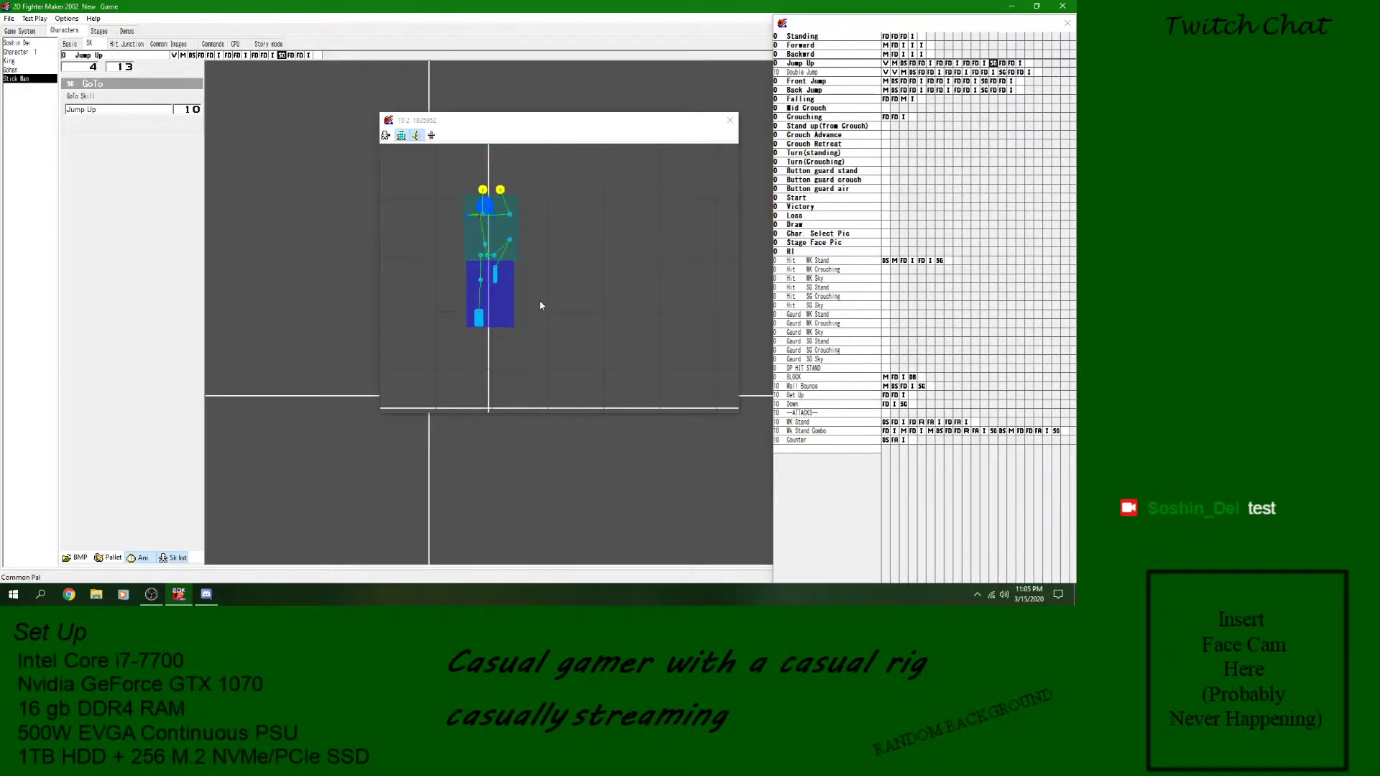
pyautogui.click(730, 120)
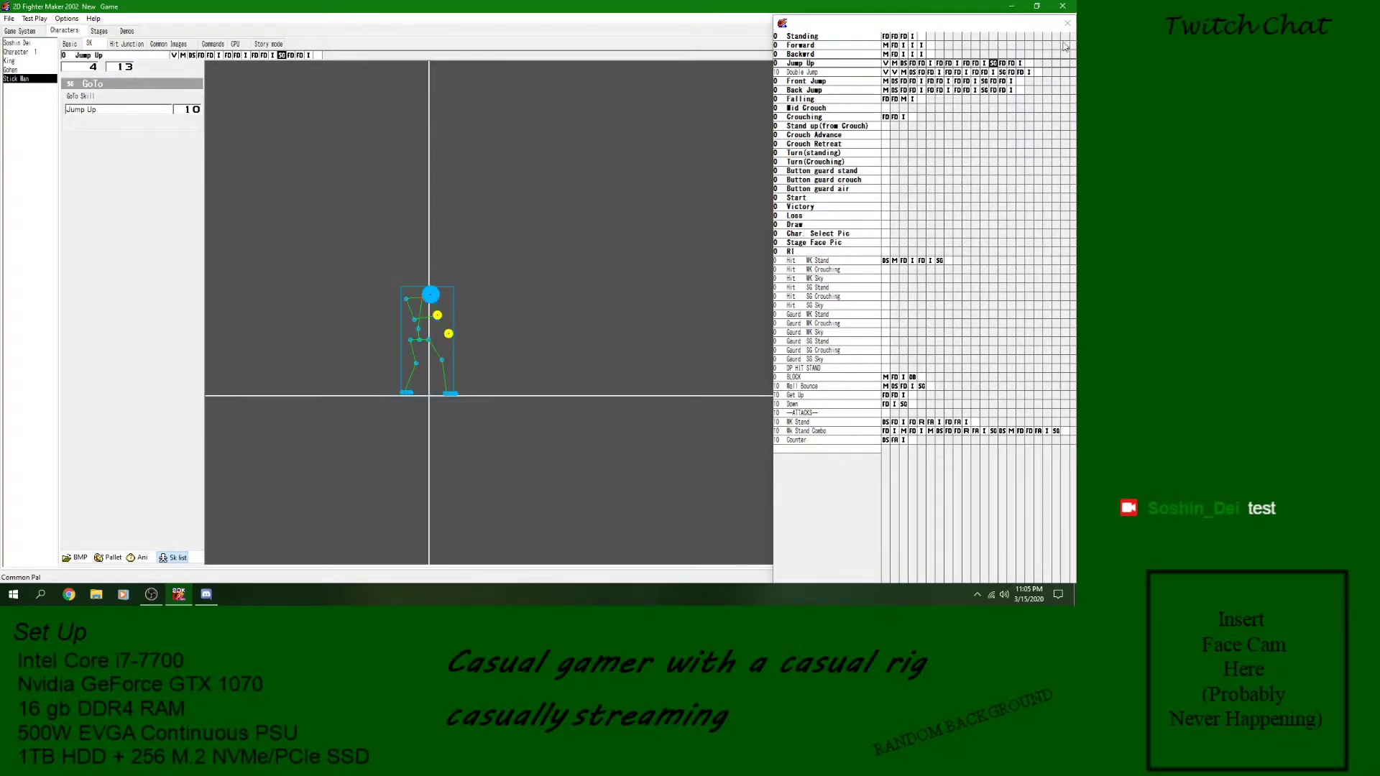
# - Set the wait of the image just before the GoTo block in Jump Up to 5 and save the game
pyautogui.click(984, 63)
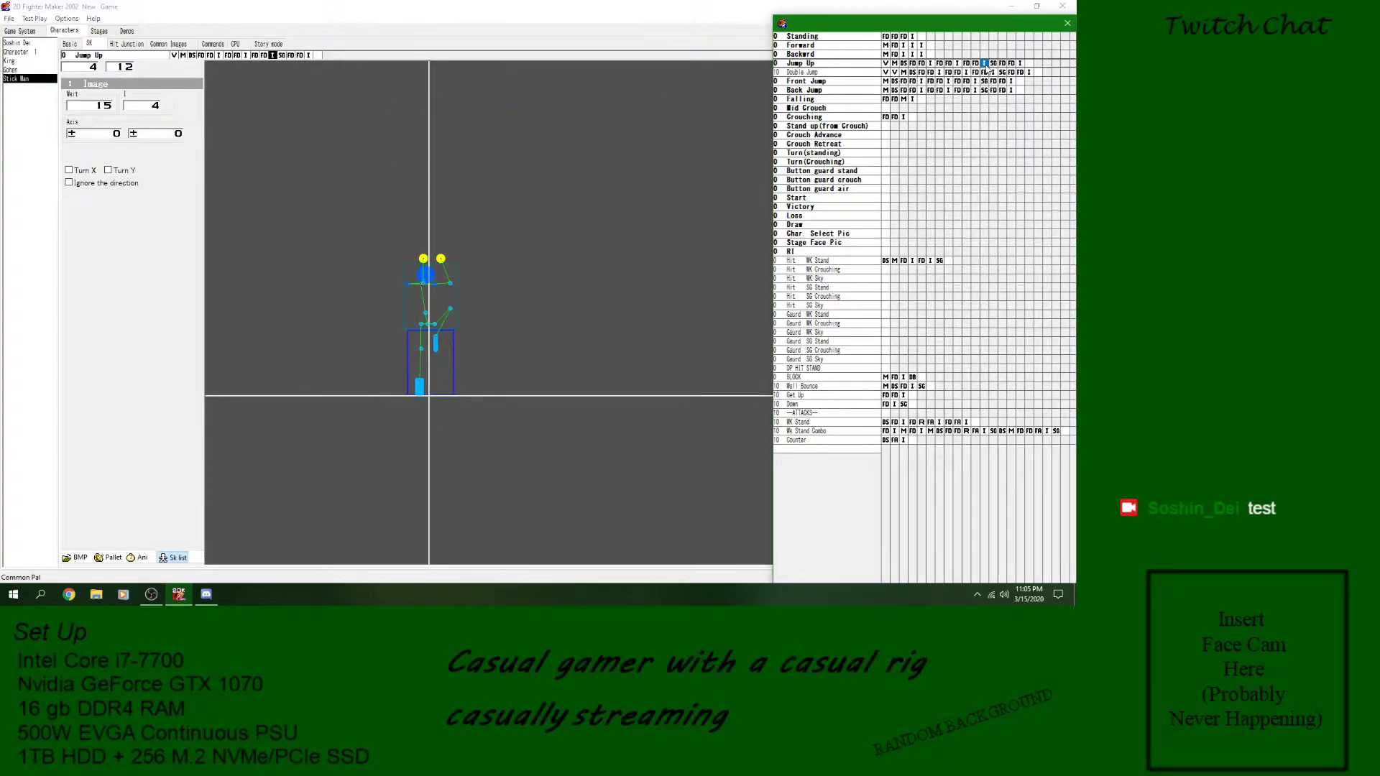
pyautogui.doubleClick(101, 108)
pyautogui.click(138, 558)
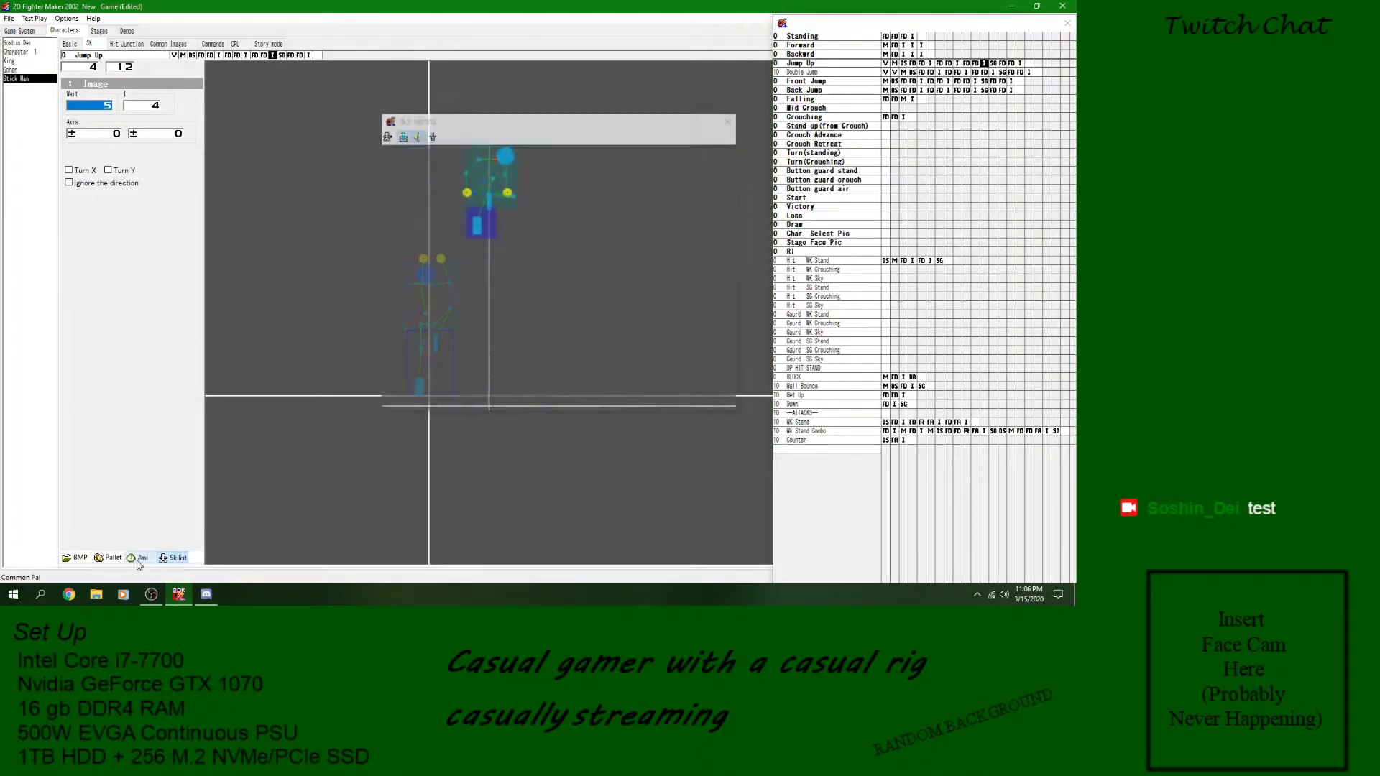
pyautogui.click(730, 120)
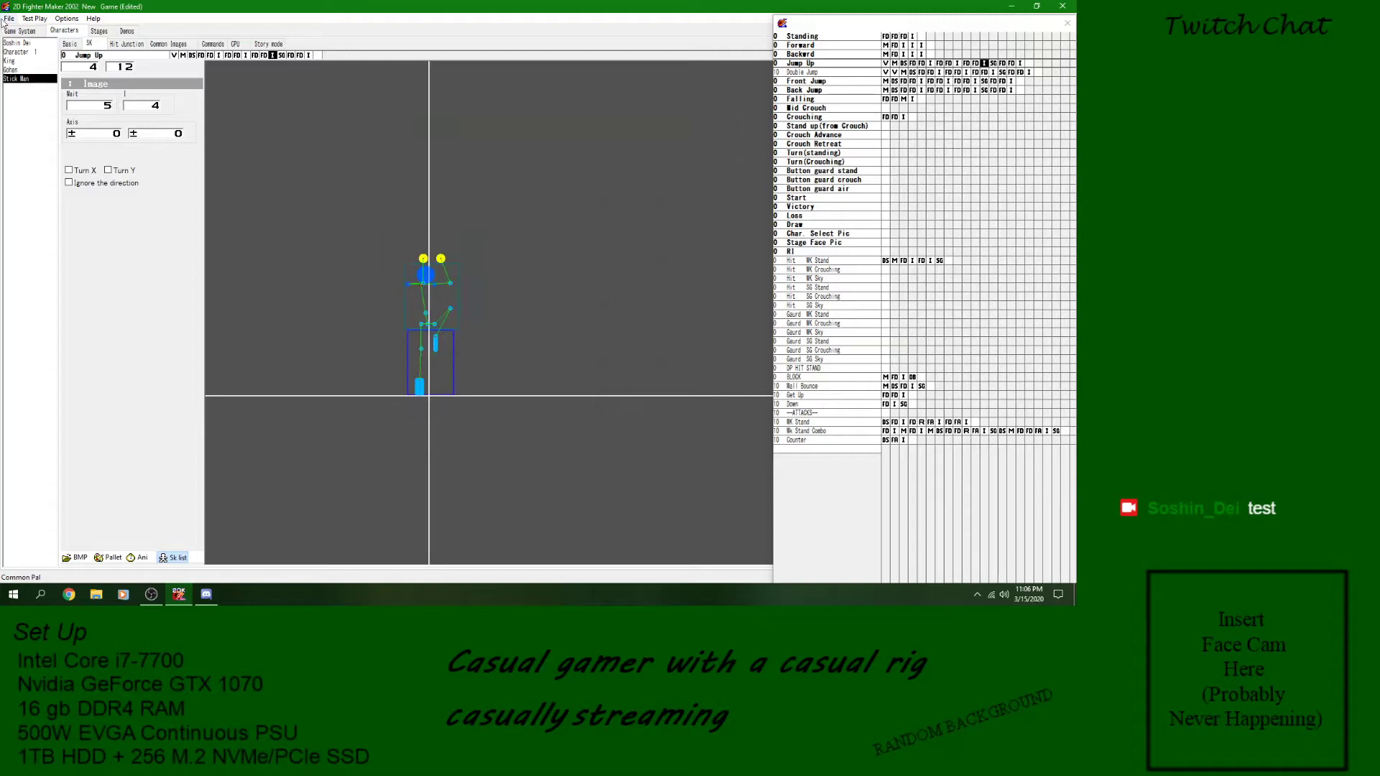
pyautogui.click(9, 18)
pyautogui.click(26, 60)
# - Review the wall-hit detection, the GoTo block and the last image of the Hit WK Stand skill
pyautogui.click(872, 262)
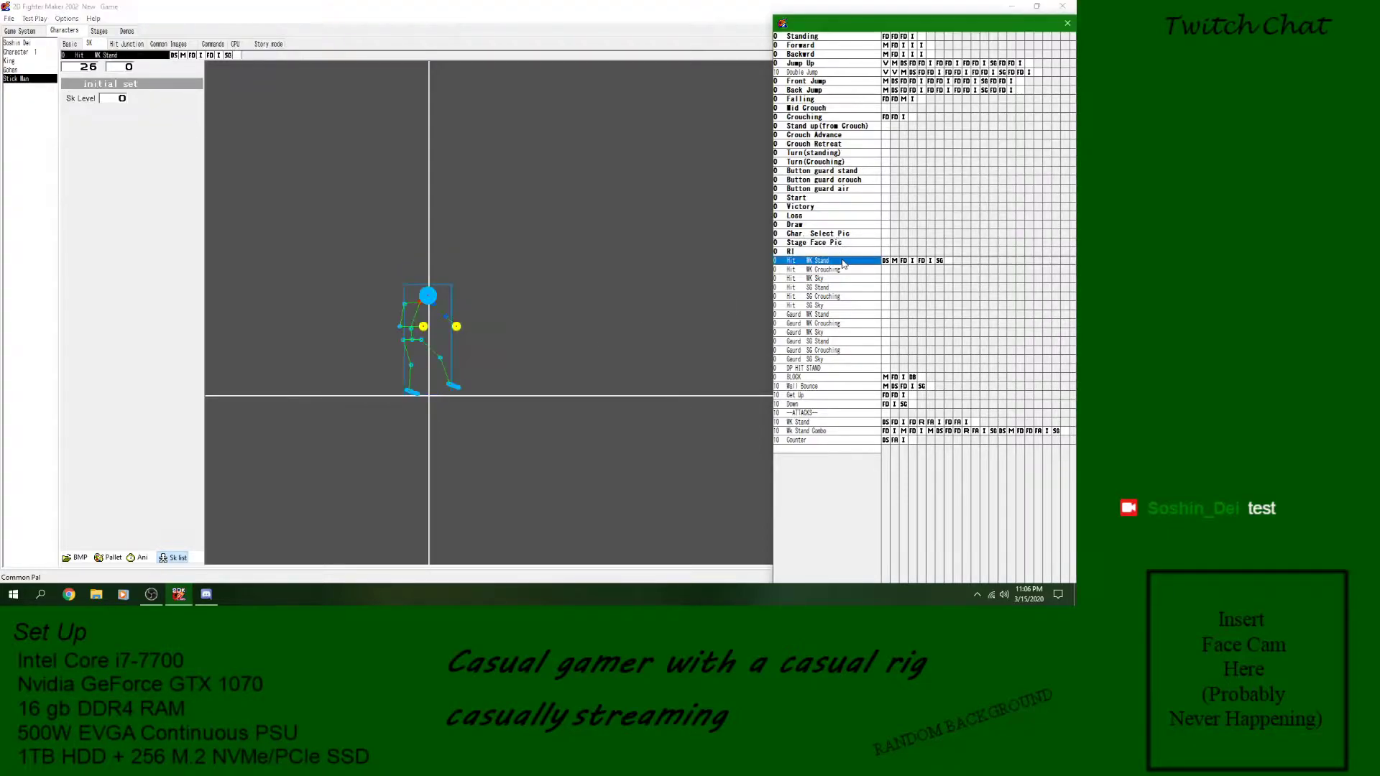
pyautogui.click(885, 261)
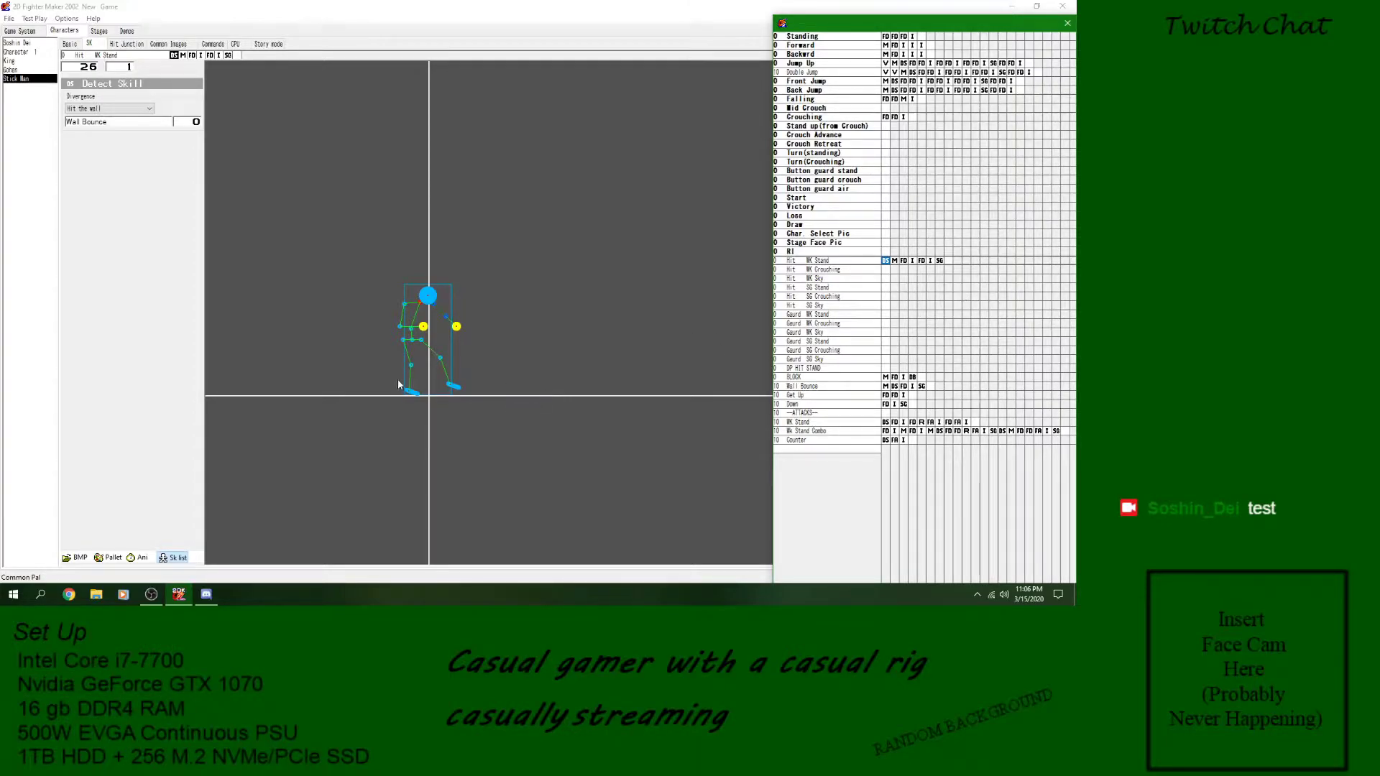
pyautogui.click(414, 399)
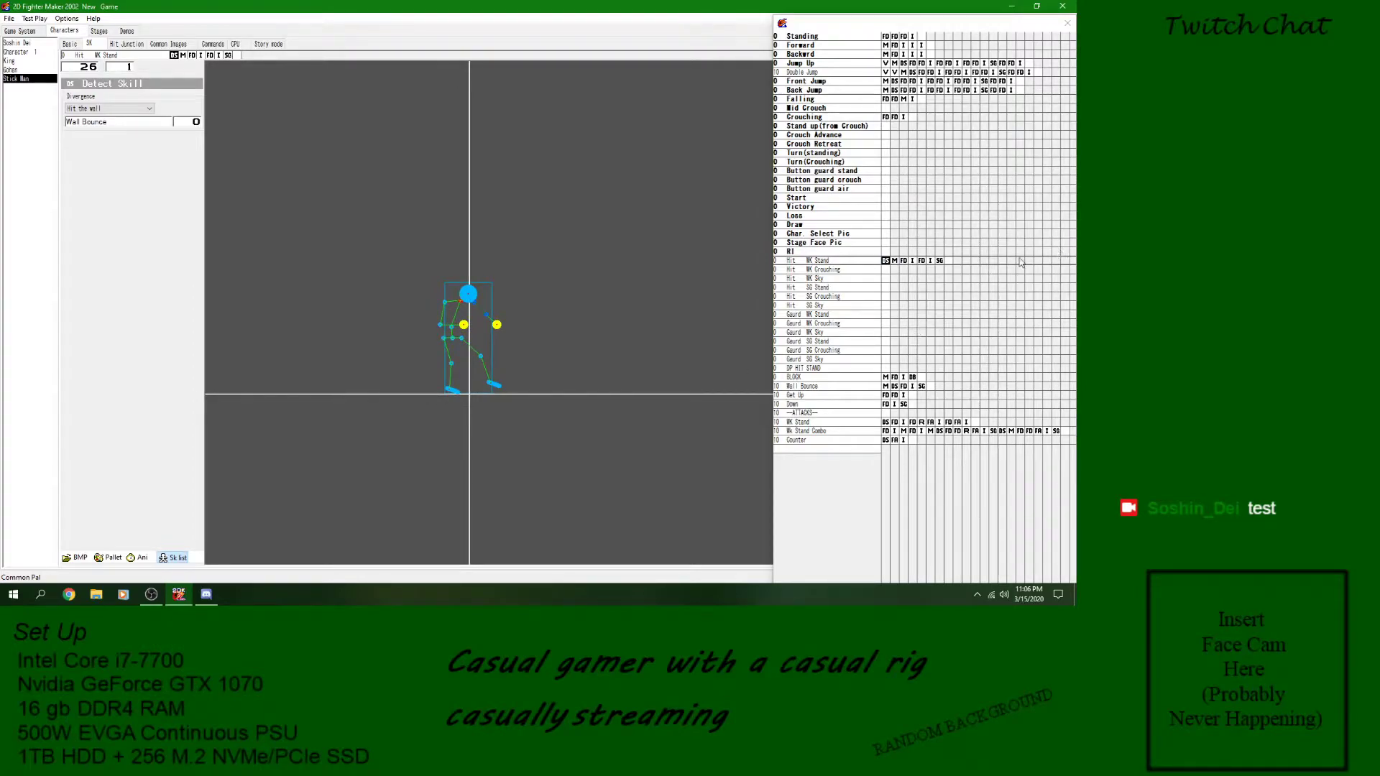
pyautogui.click(949, 266)
pyautogui.click(941, 262)
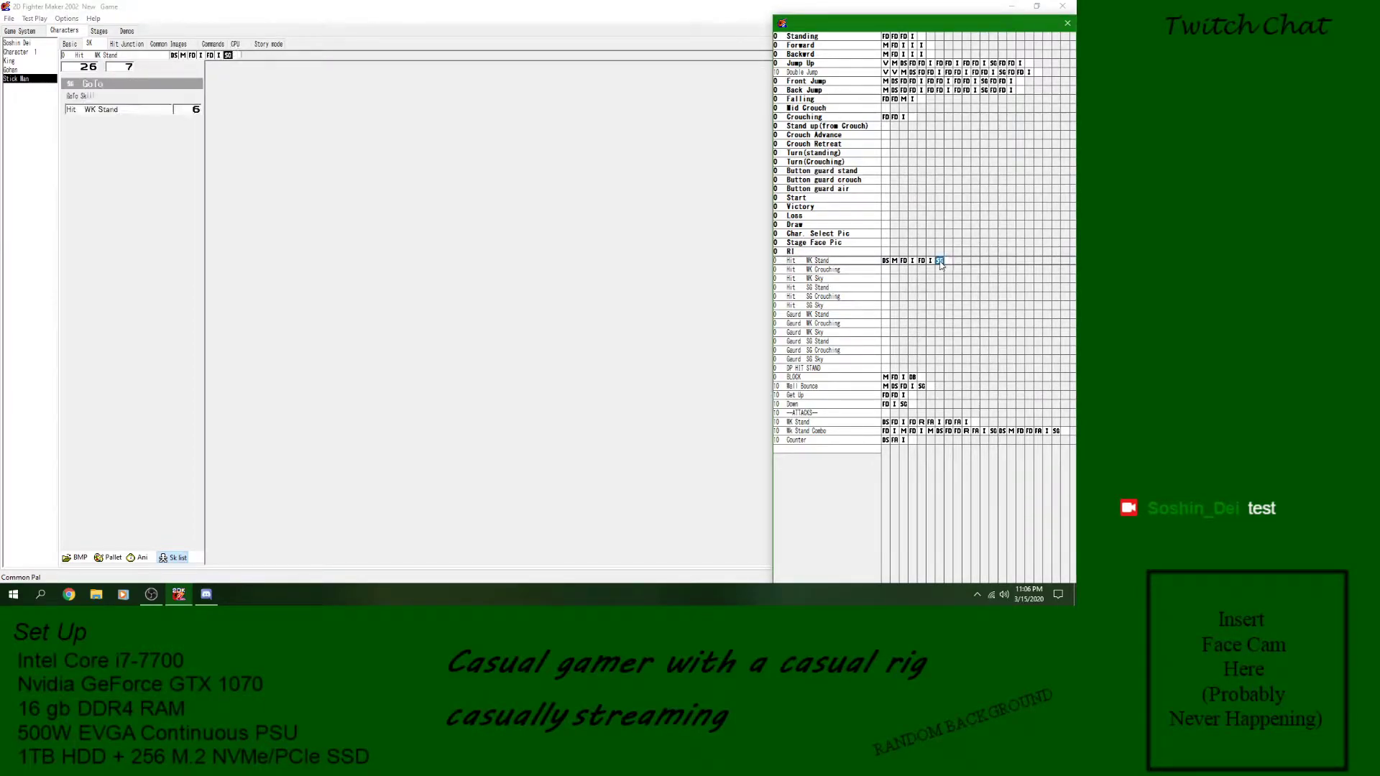
pyautogui.click(931, 261)
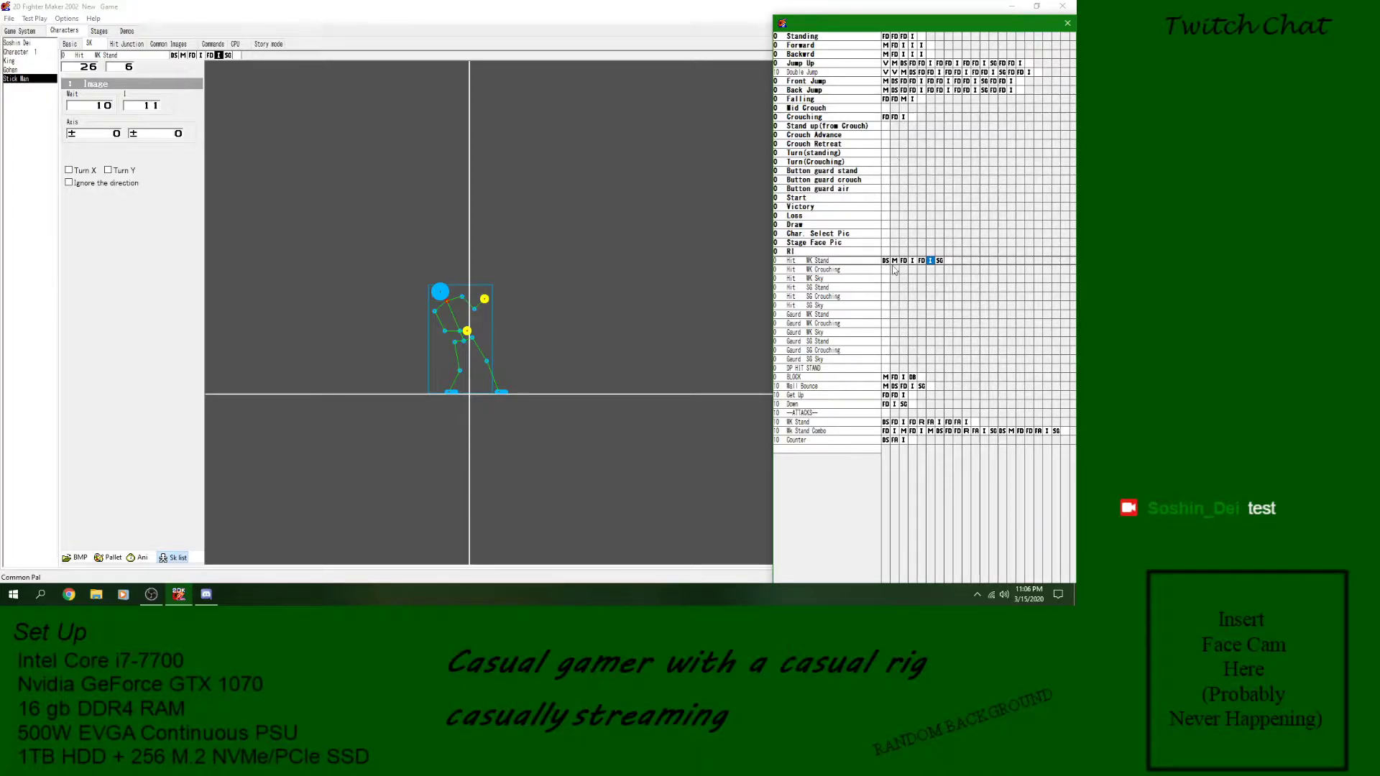
# - Review the image before the GoTo block and the landing detection block of the Jump Up skill
pyautogui.click(847, 64)
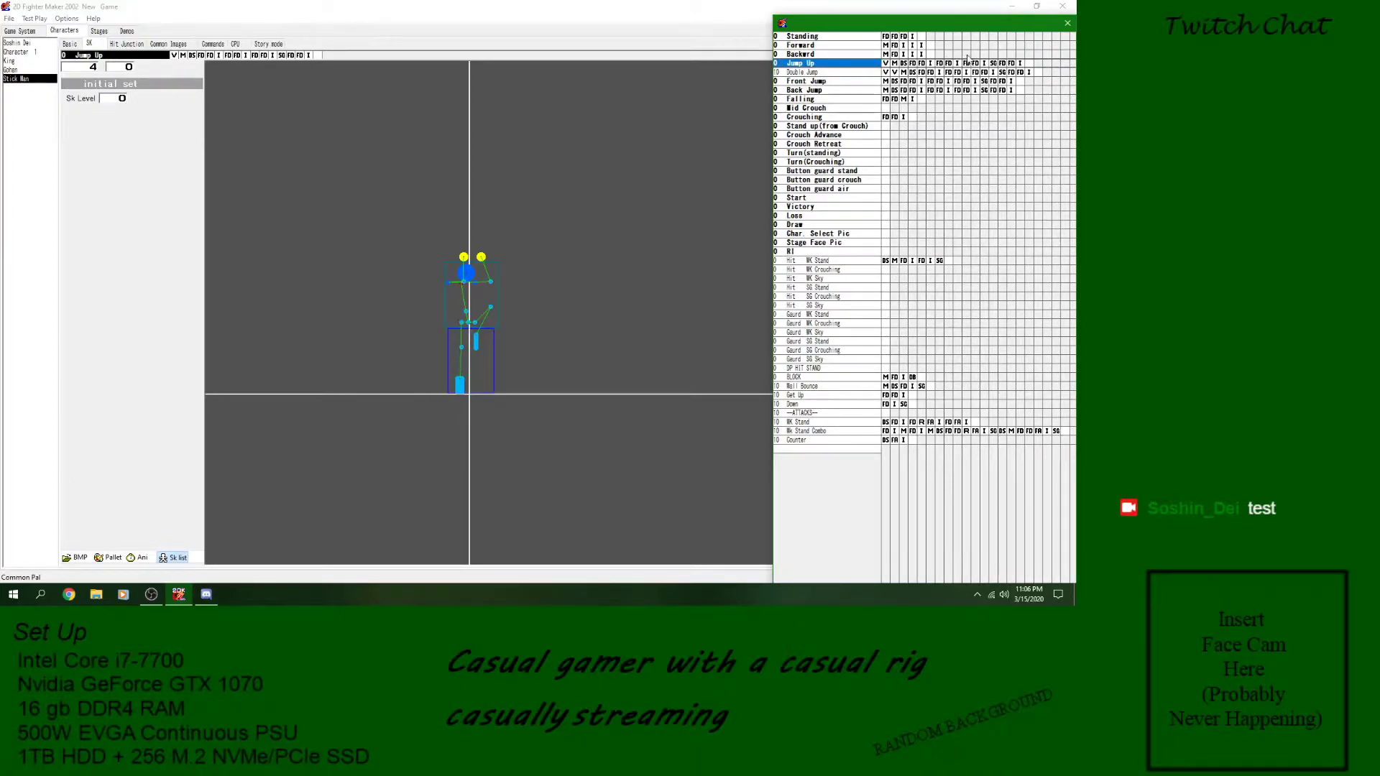
pyautogui.click(991, 63)
pyautogui.click(984, 64)
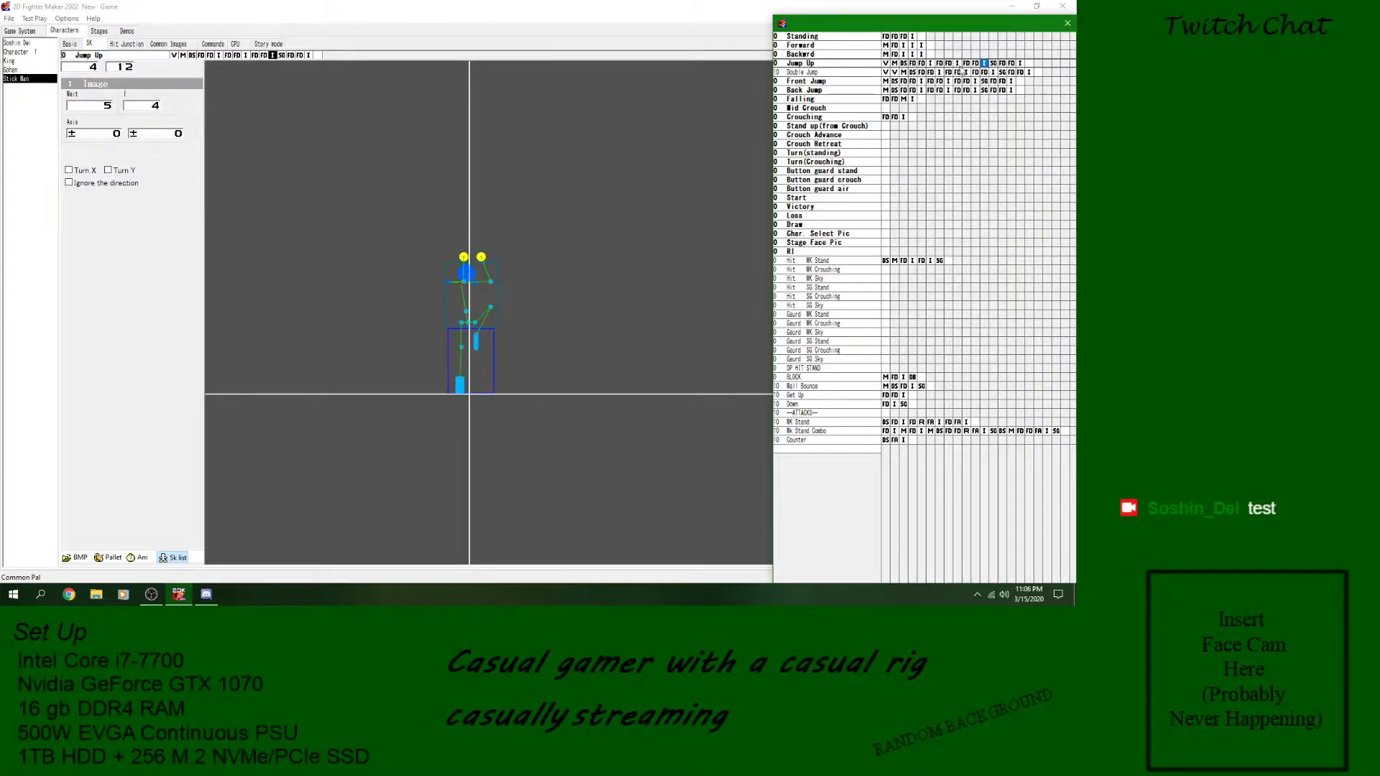
pyautogui.click(903, 64)
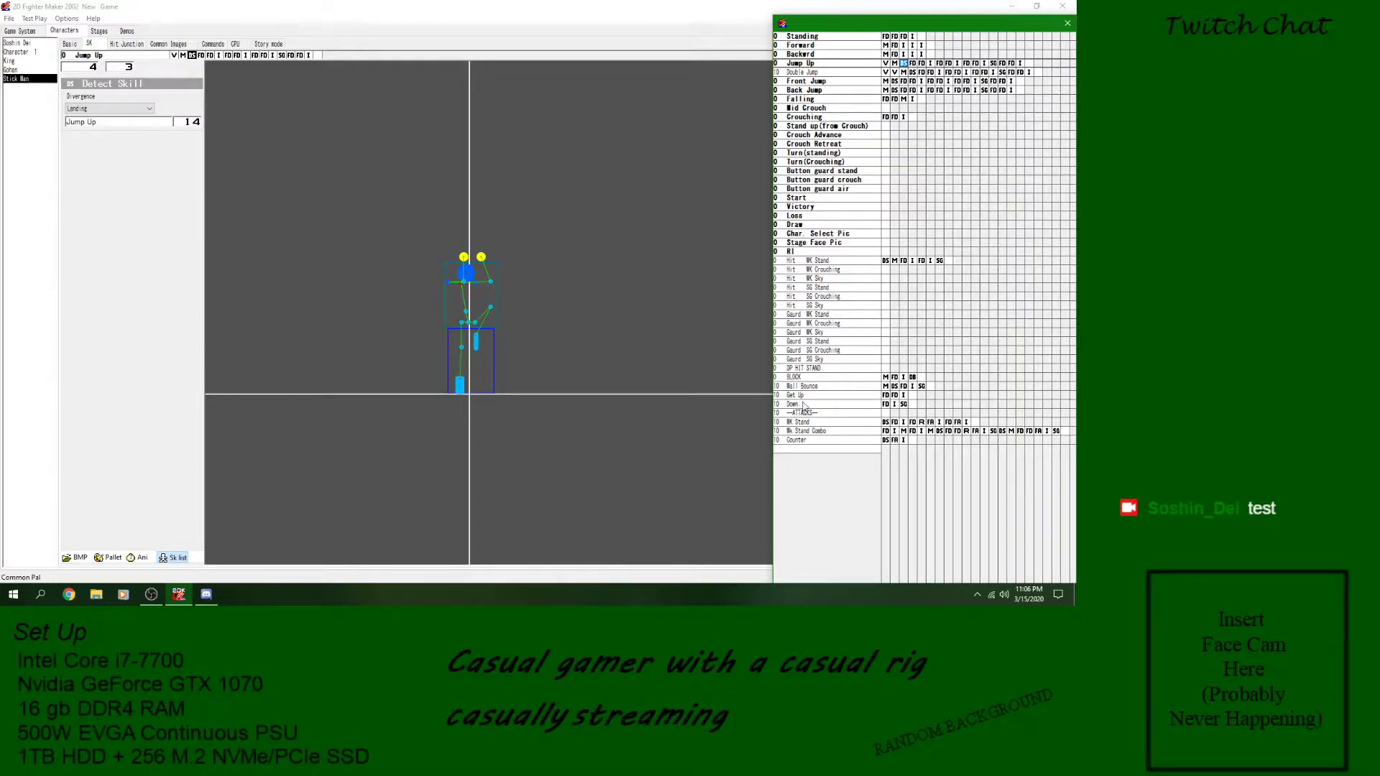
# - Check the last image of the WK Stand Combo skill and preview the WK Stand attack animation
pyautogui.click(1046, 431)
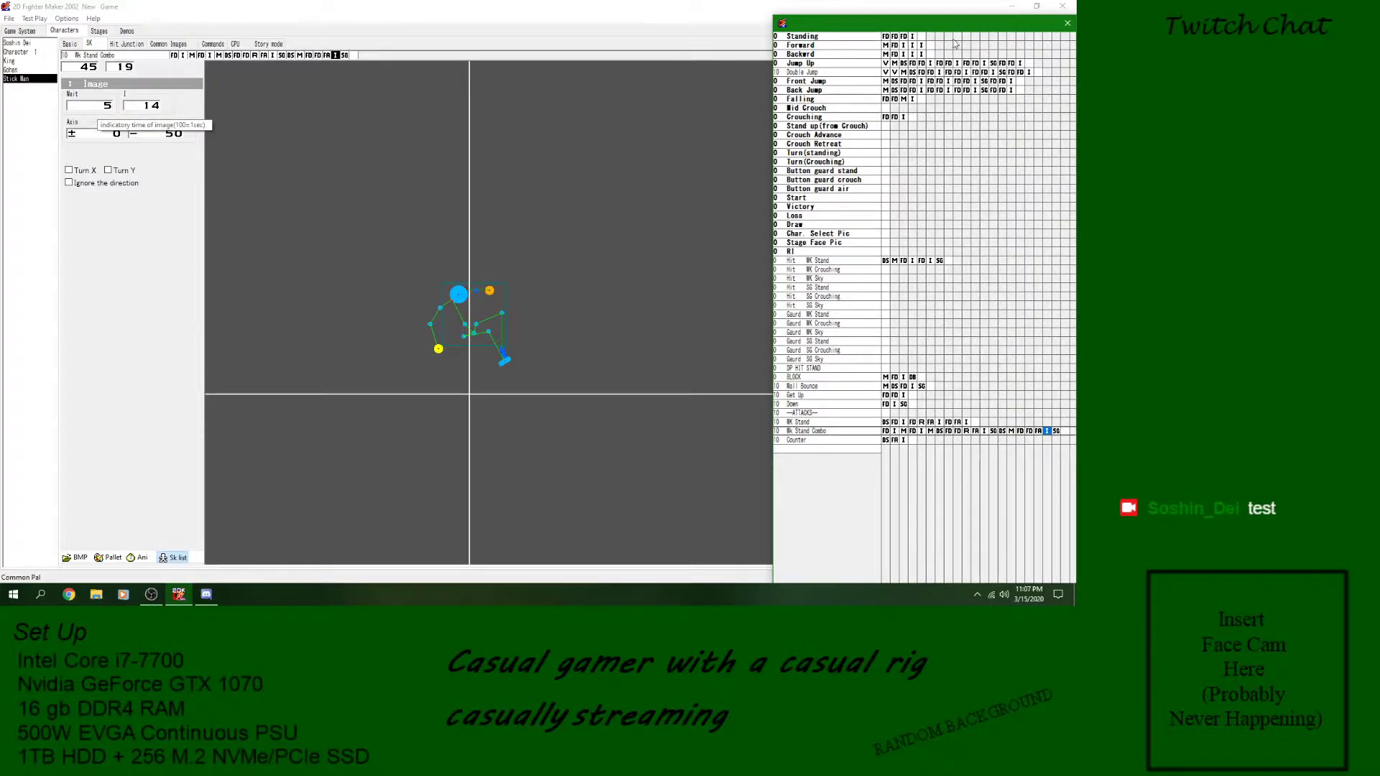
pyautogui.click(855, 434)
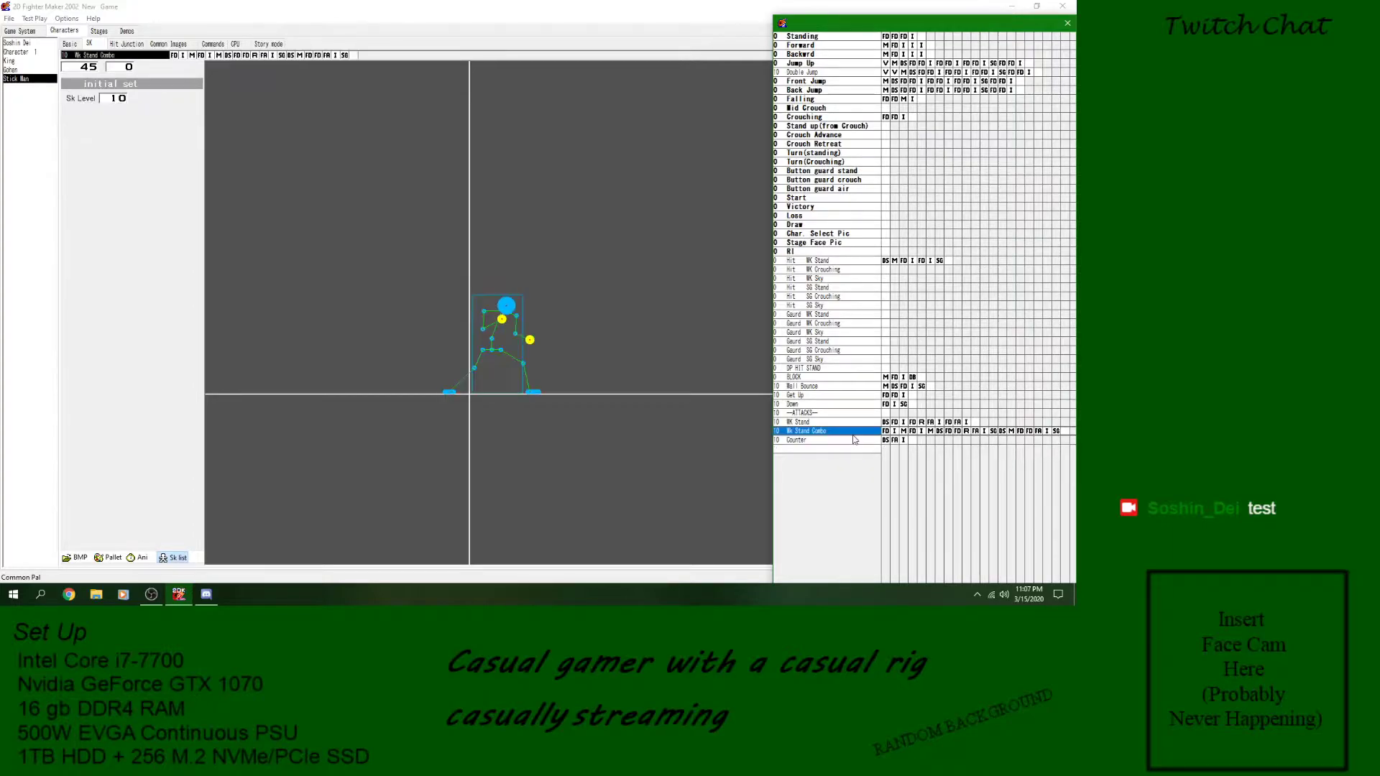
pyautogui.click(855, 423)
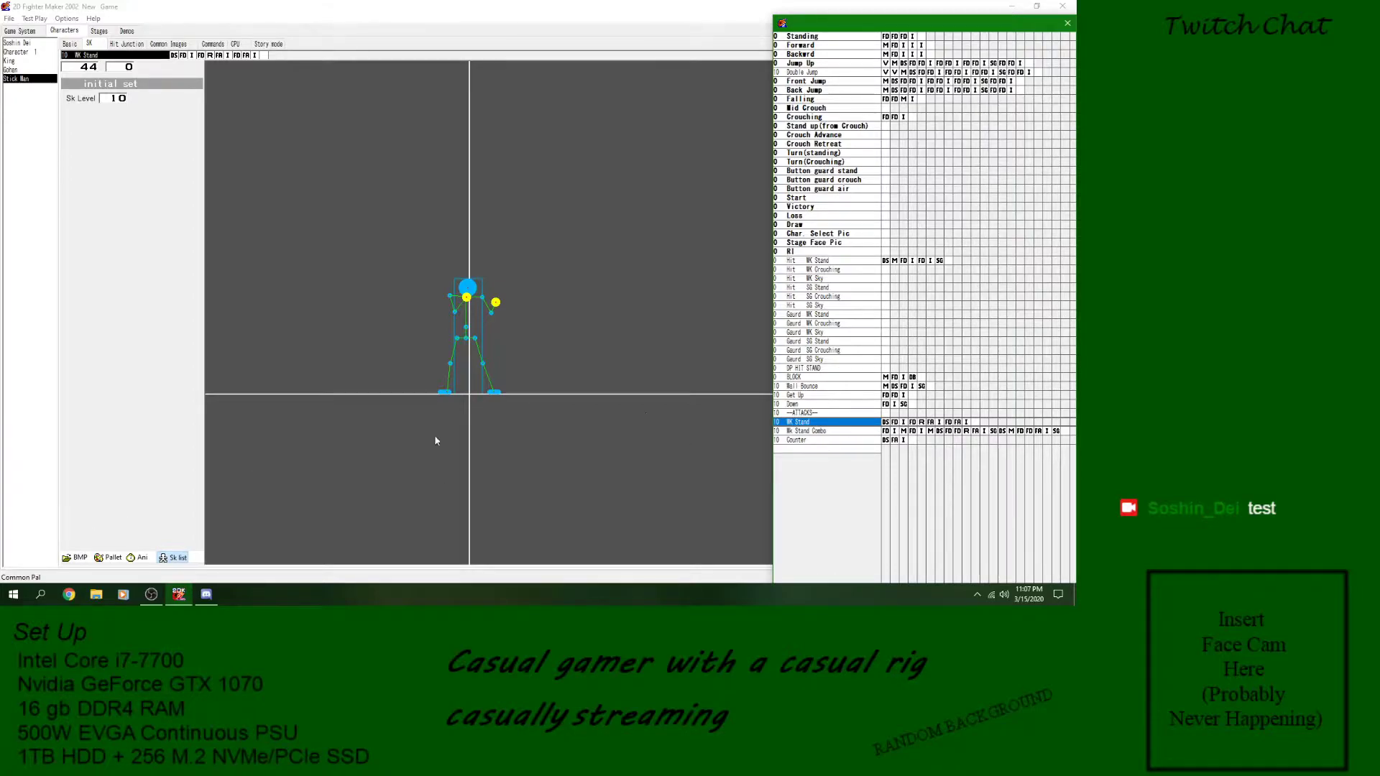
pyautogui.click(140, 559)
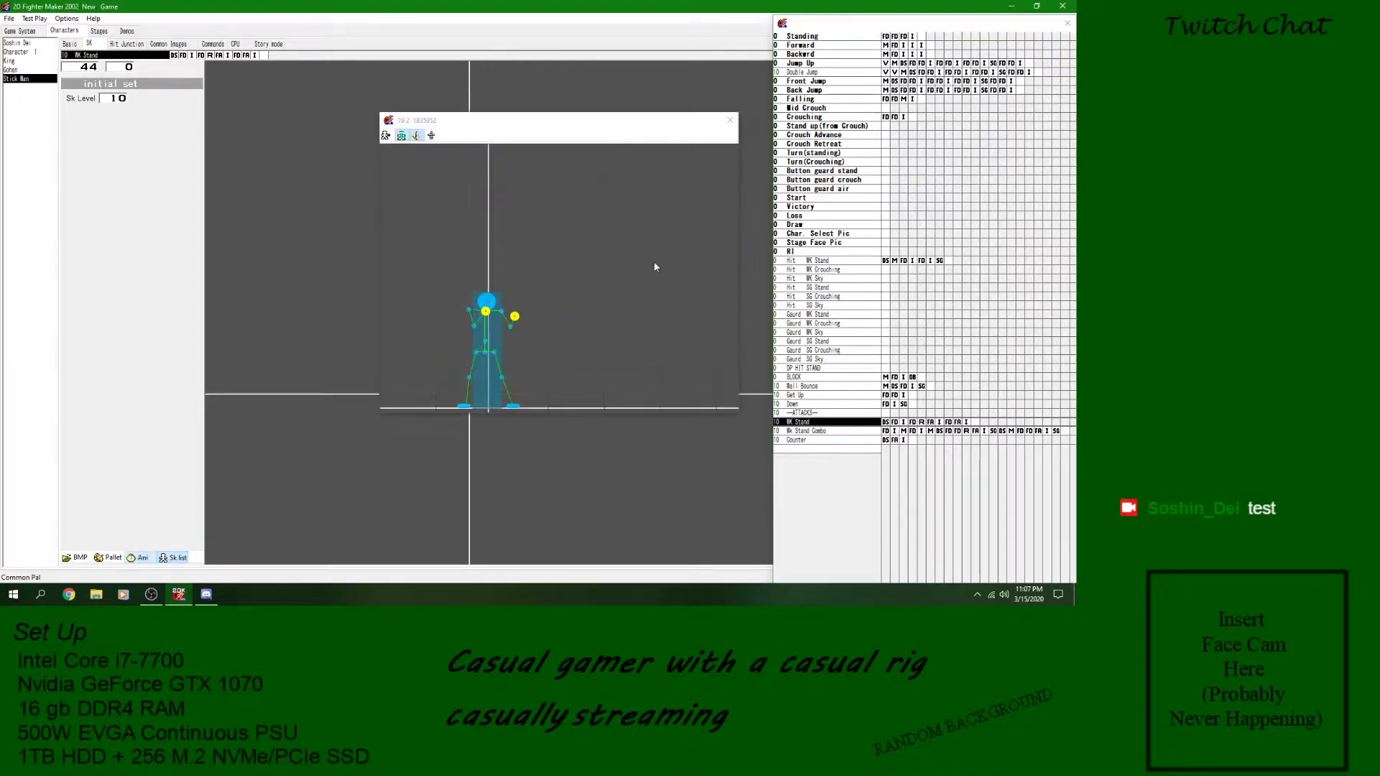
pyautogui.click(729, 120)
# - Add a new skill named "SG Attack" in the empty slot below the Counter skill
pyautogui.click(850, 432)
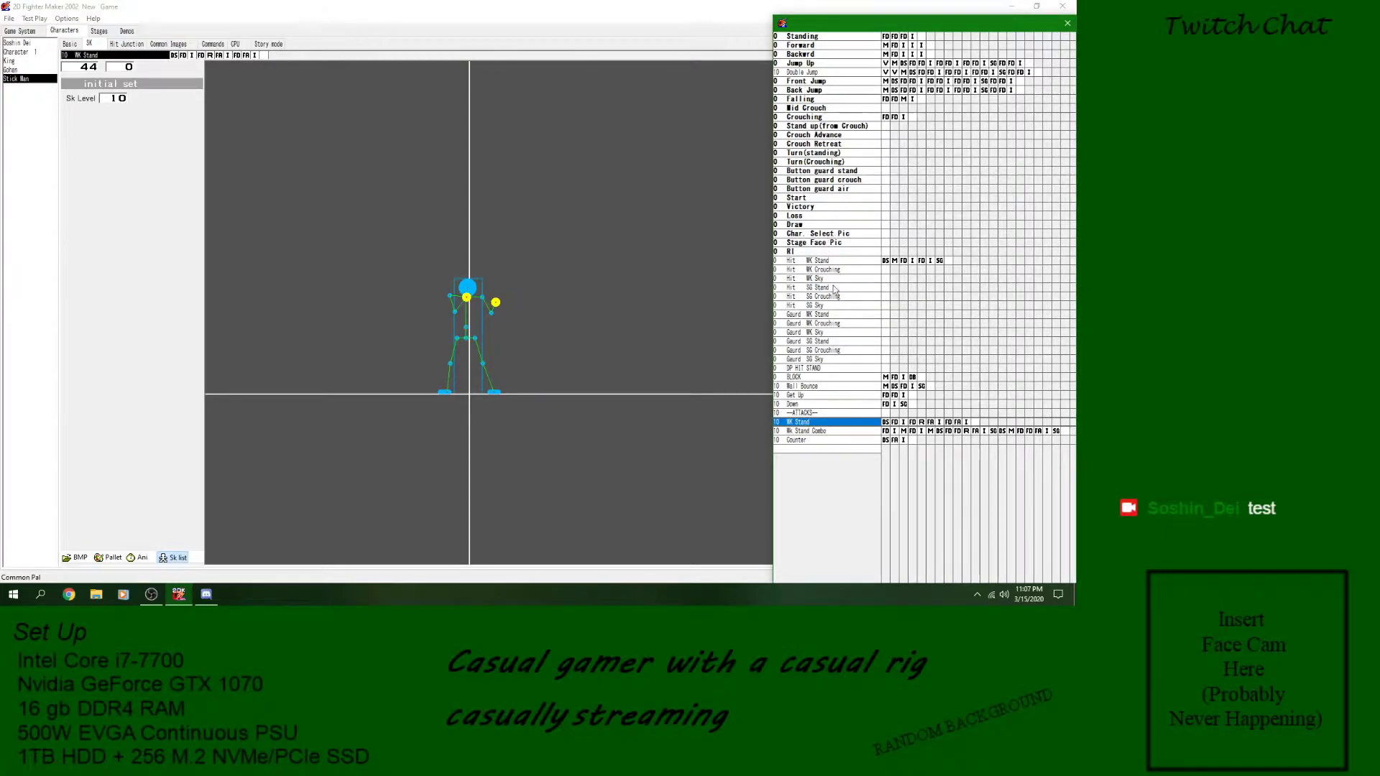
pyautogui.click(816, 433)
pyautogui.rightClick(814, 432)
pyautogui.click(792, 441)
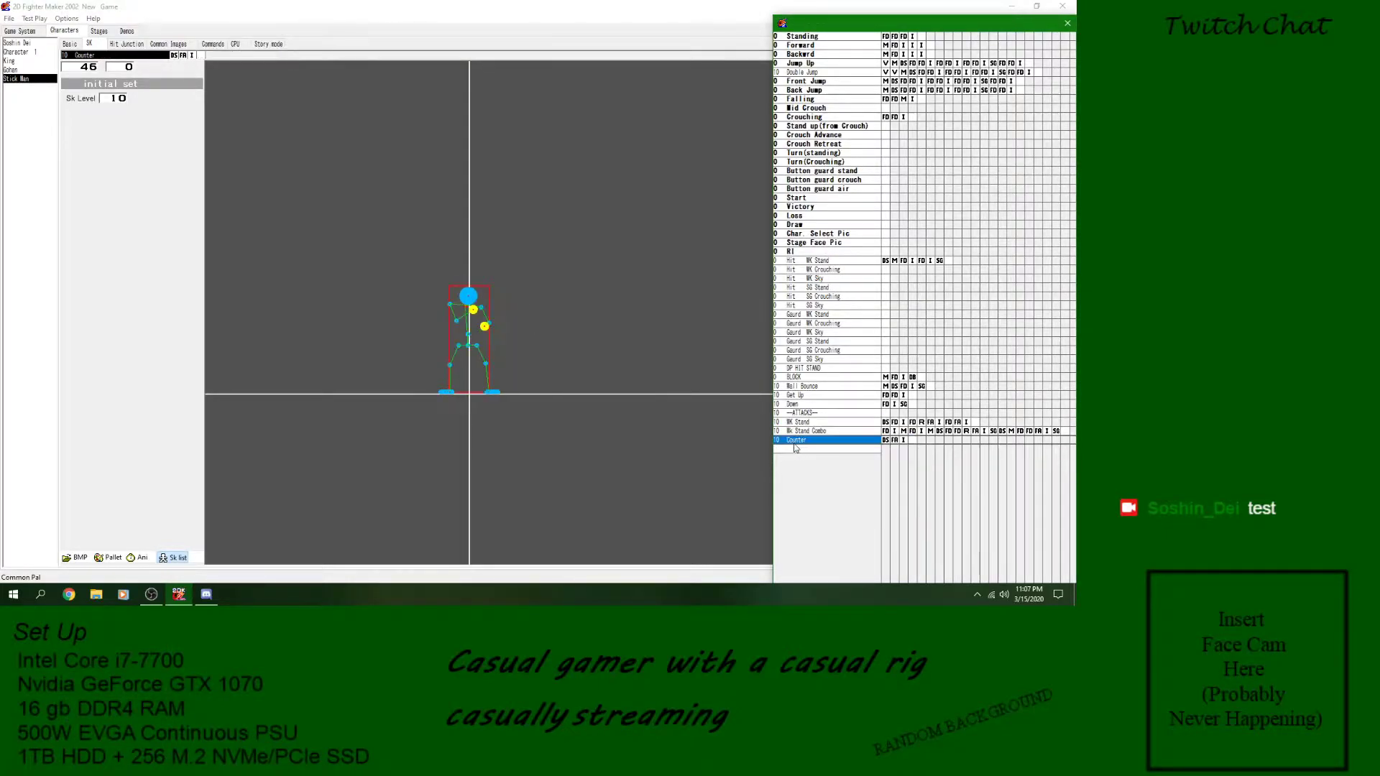
pyautogui.click(796, 449)
pyautogui.rightClick(800, 449)
pyautogui.click(817, 455)
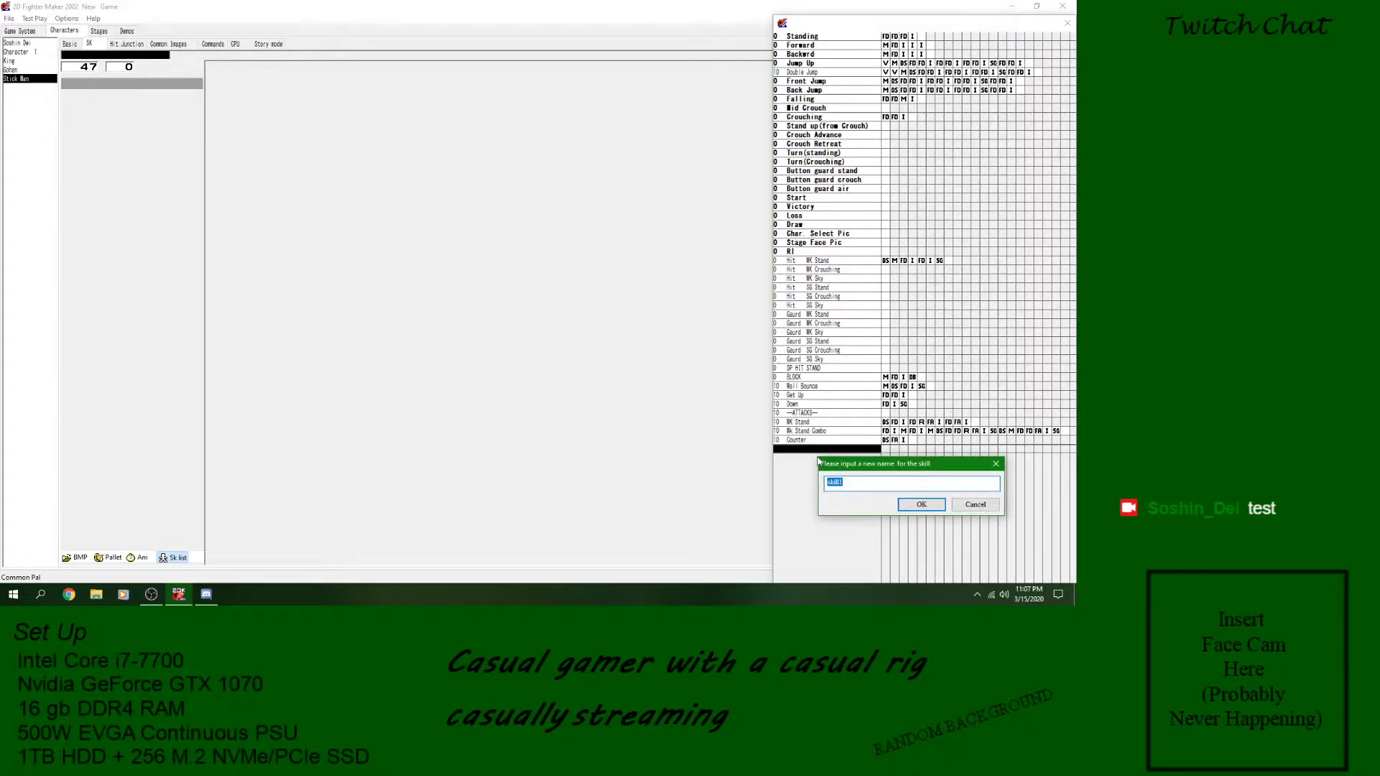
pyautogui.write('SG Attack')
pyautogui.press('Return')
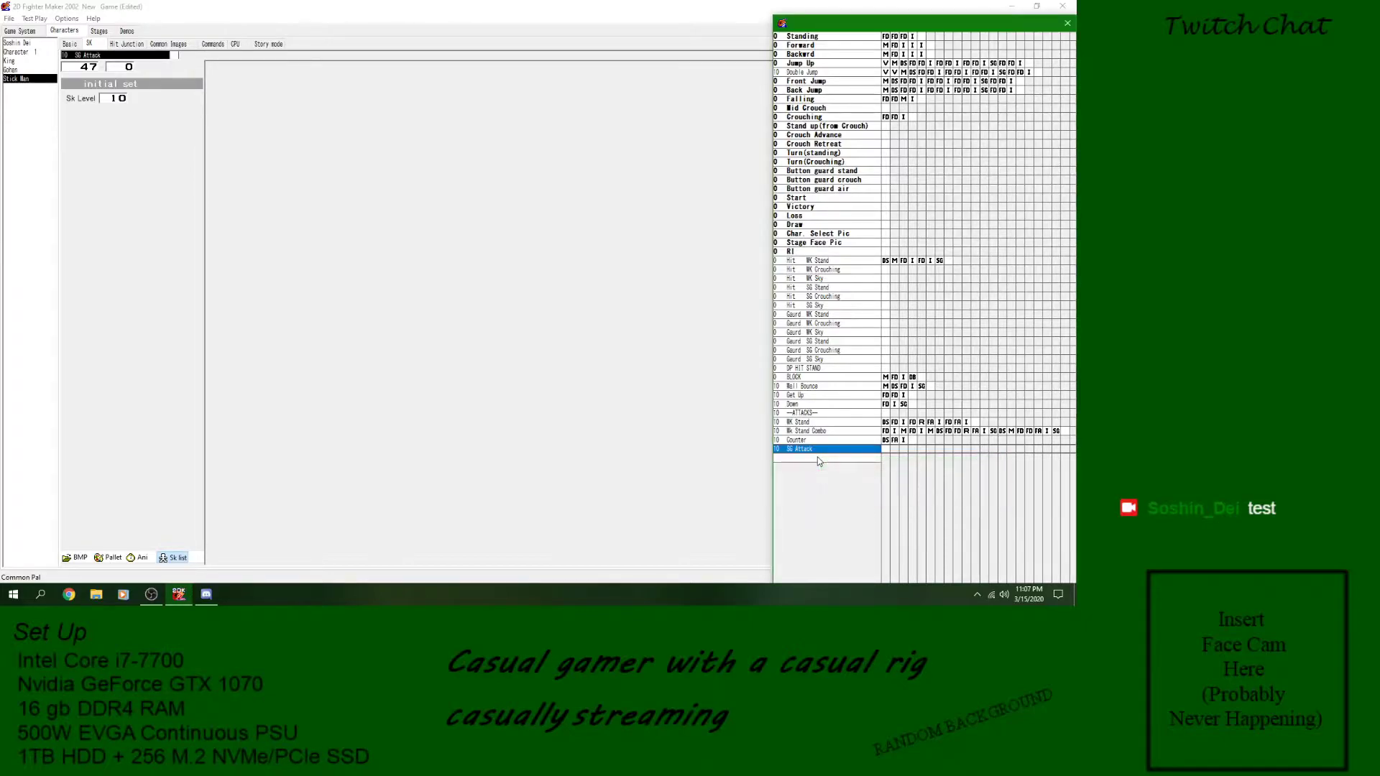
# - Copy the blocks of the WK Stand skill into SG Attack and preview its animation
pyautogui.click(830, 422)
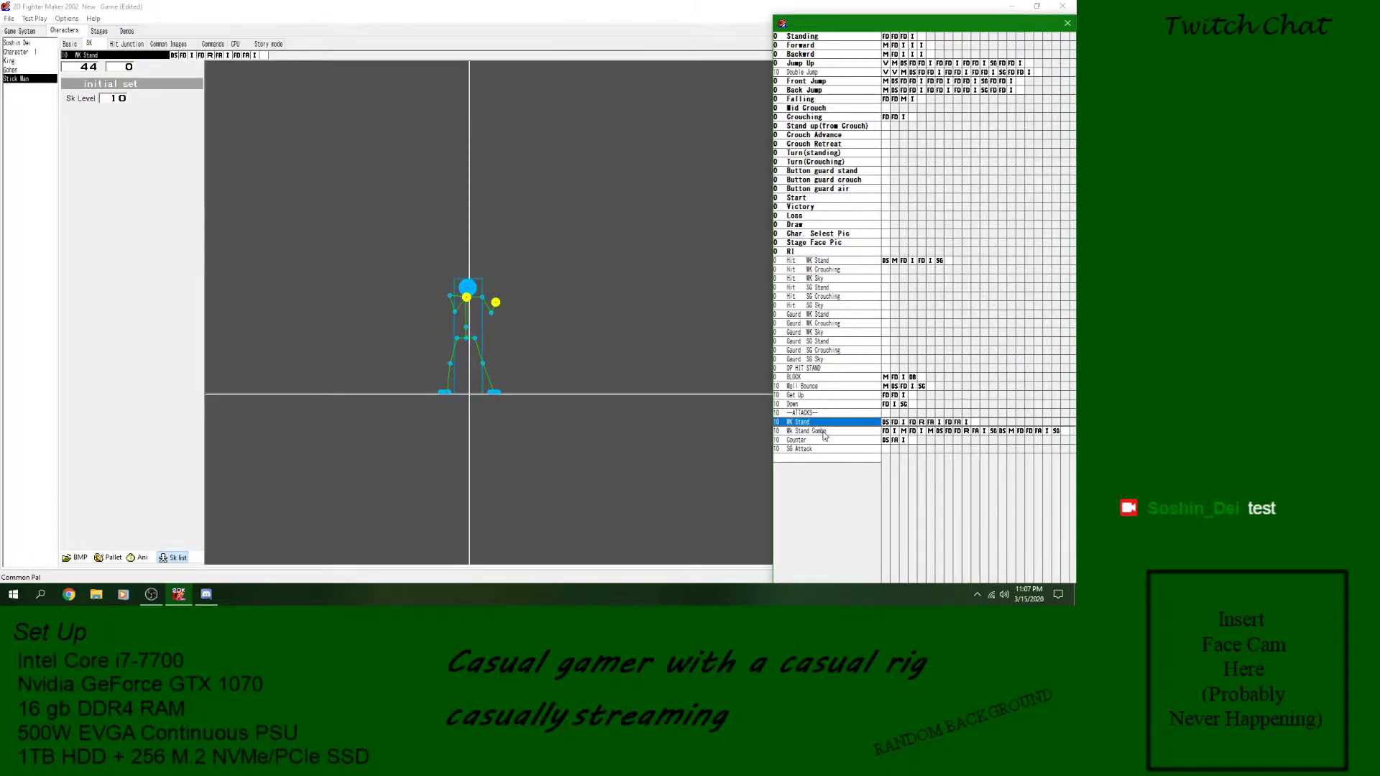
pyautogui.click(847, 449)
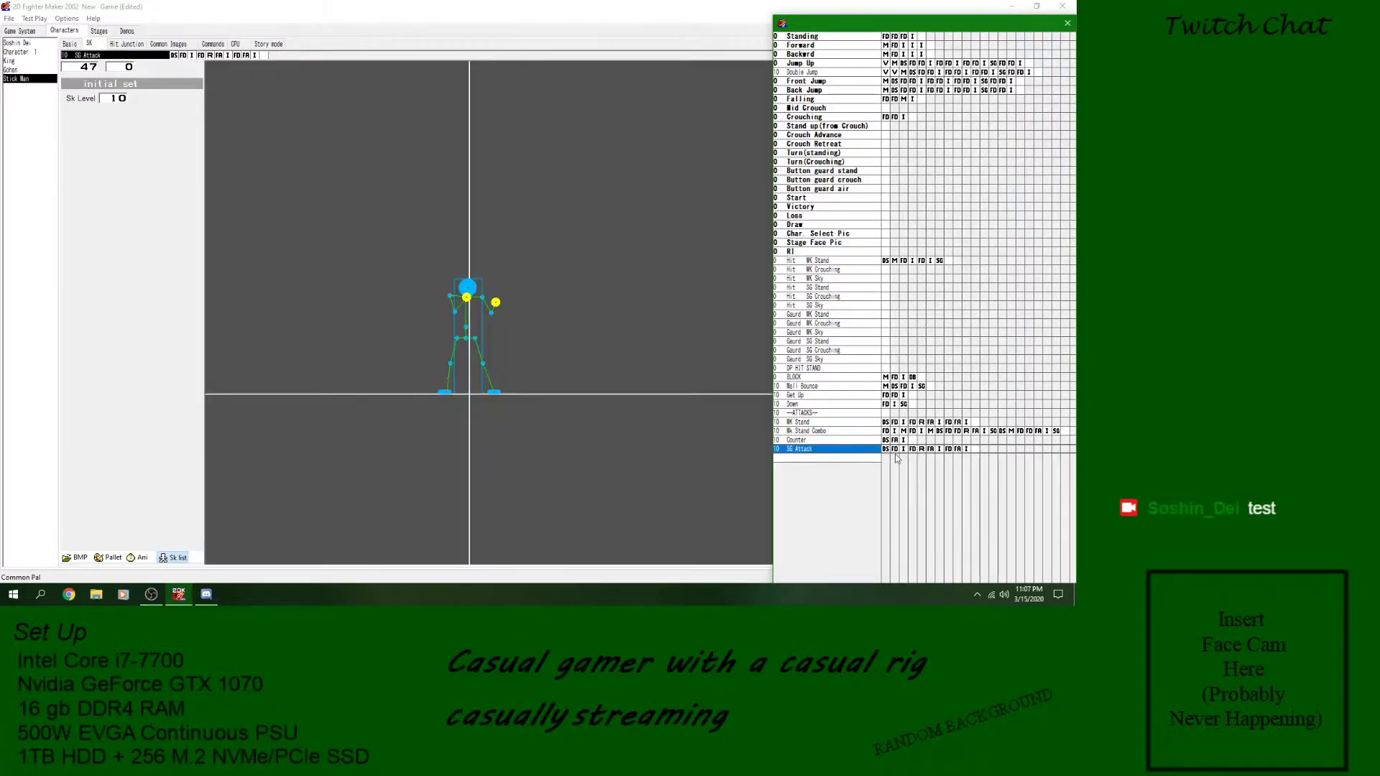
pyautogui.click(137, 557)
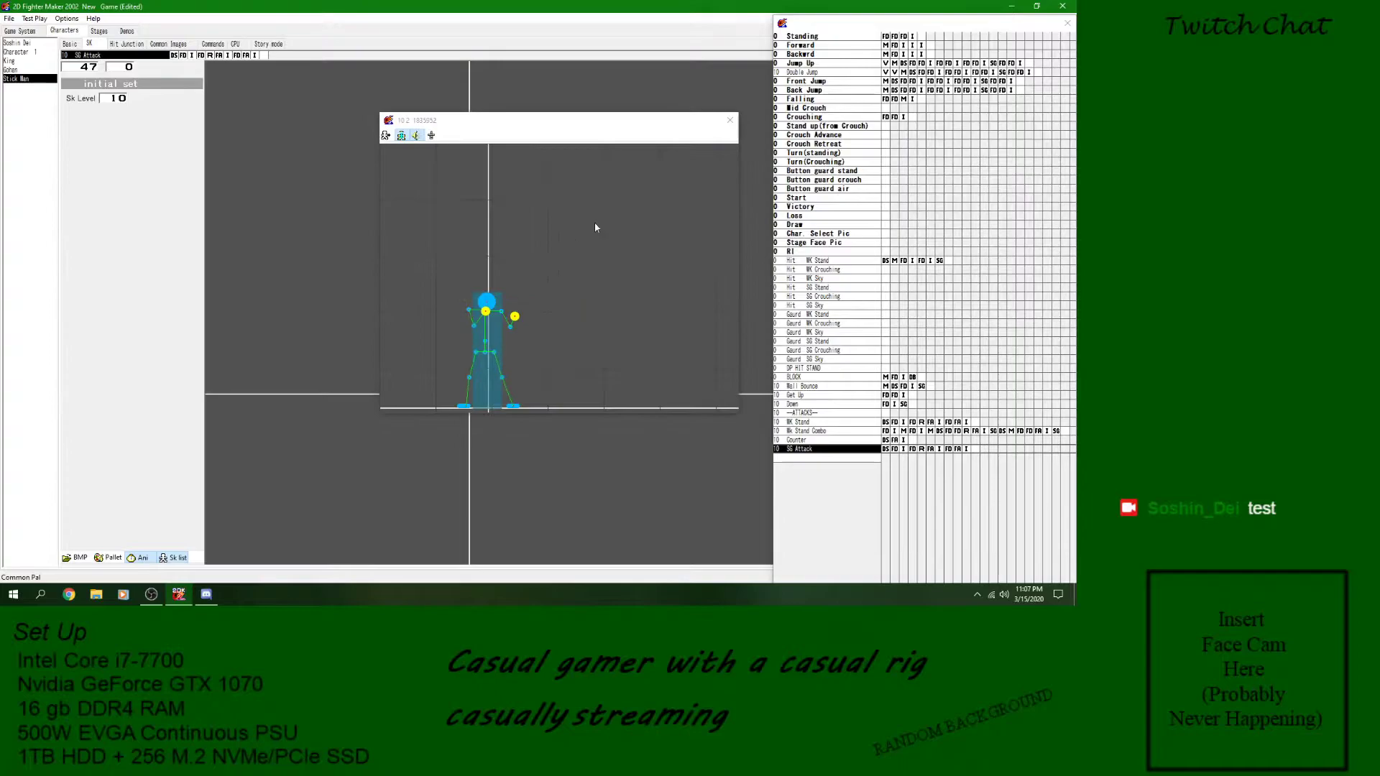
pyautogui.click(730, 120)
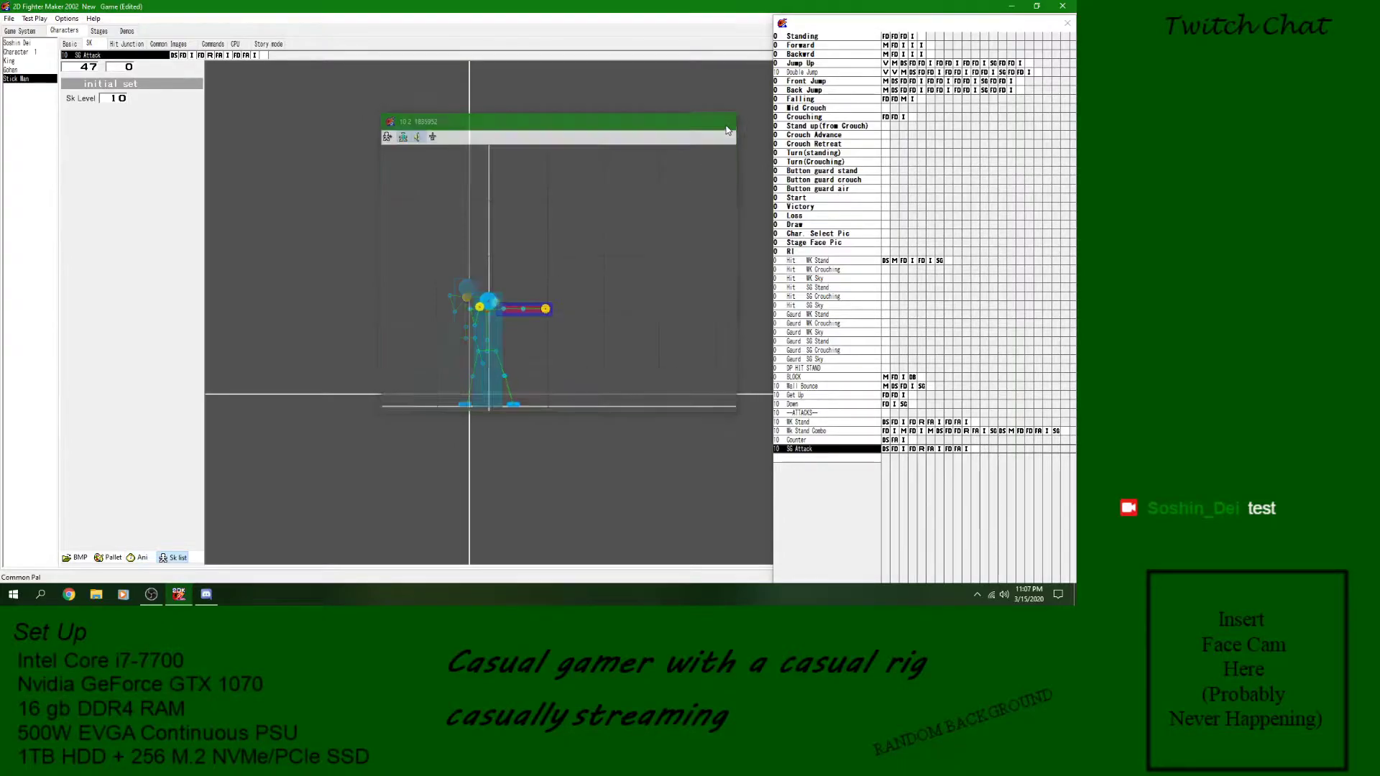
# - Delete the Detect Skill block at the start of the SG Attack skill
pyautogui.click(886, 450)
pyautogui.rightClick(887, 451)
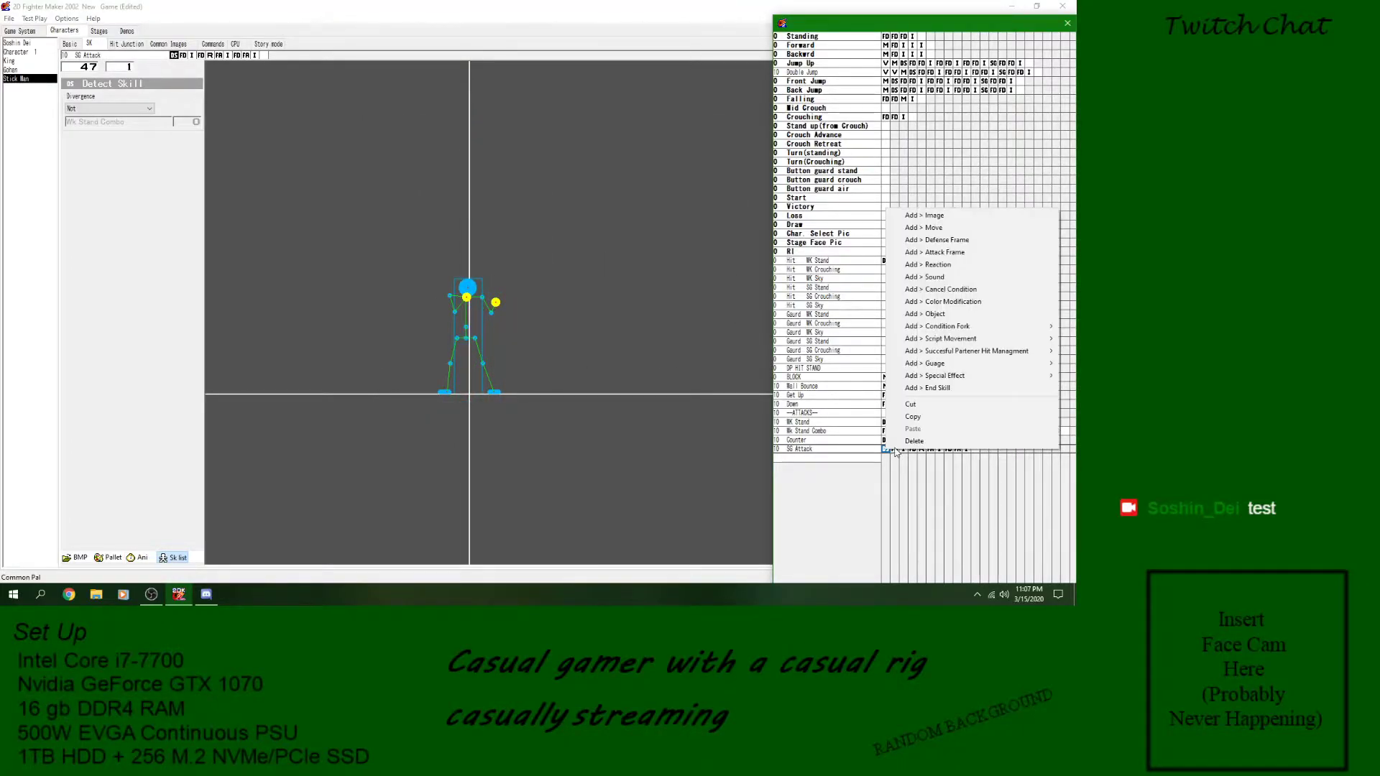
pyautogui.click(894, 444)
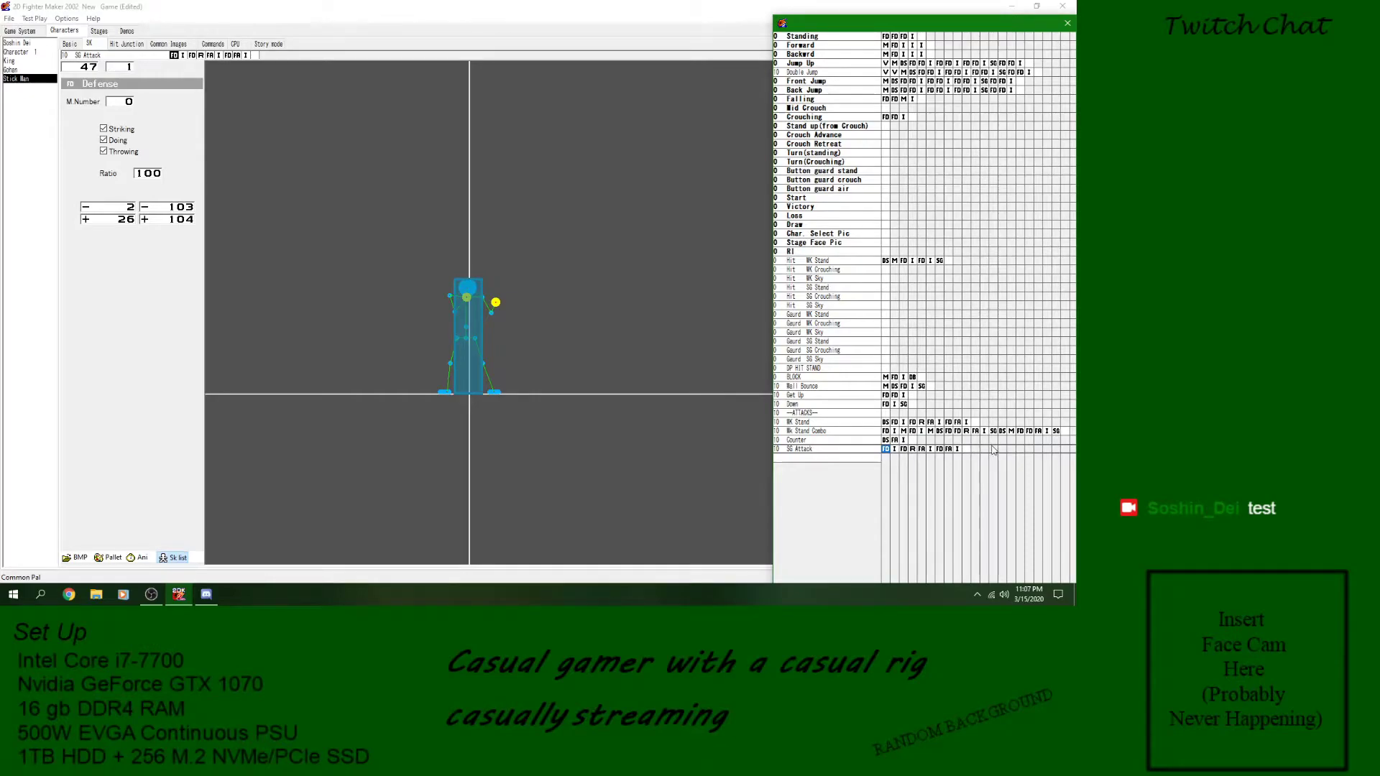
# - Add a GoTo Skill block at the end of SG Attack that loops back to SG Attack
pyautogui.click(968, 452)
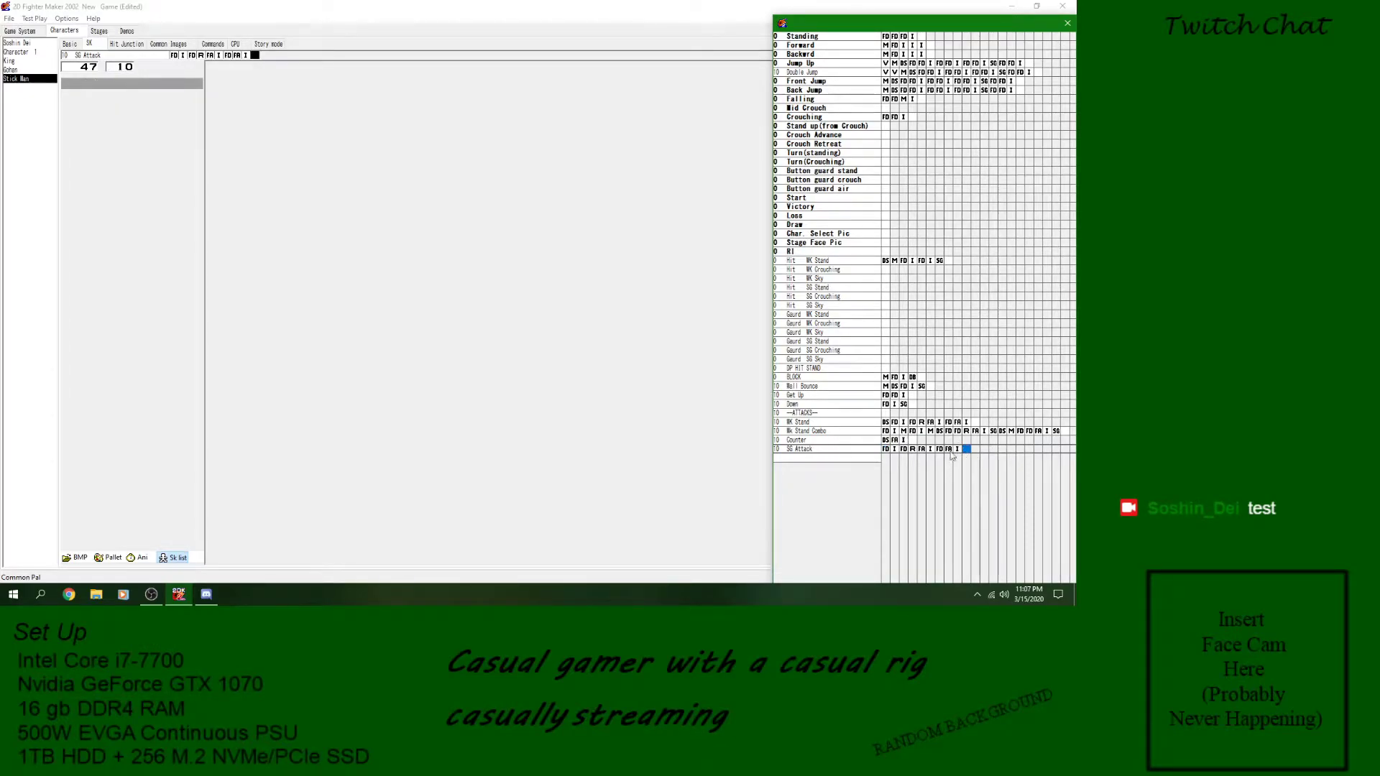
pyautogui.rightClick(973, 456)
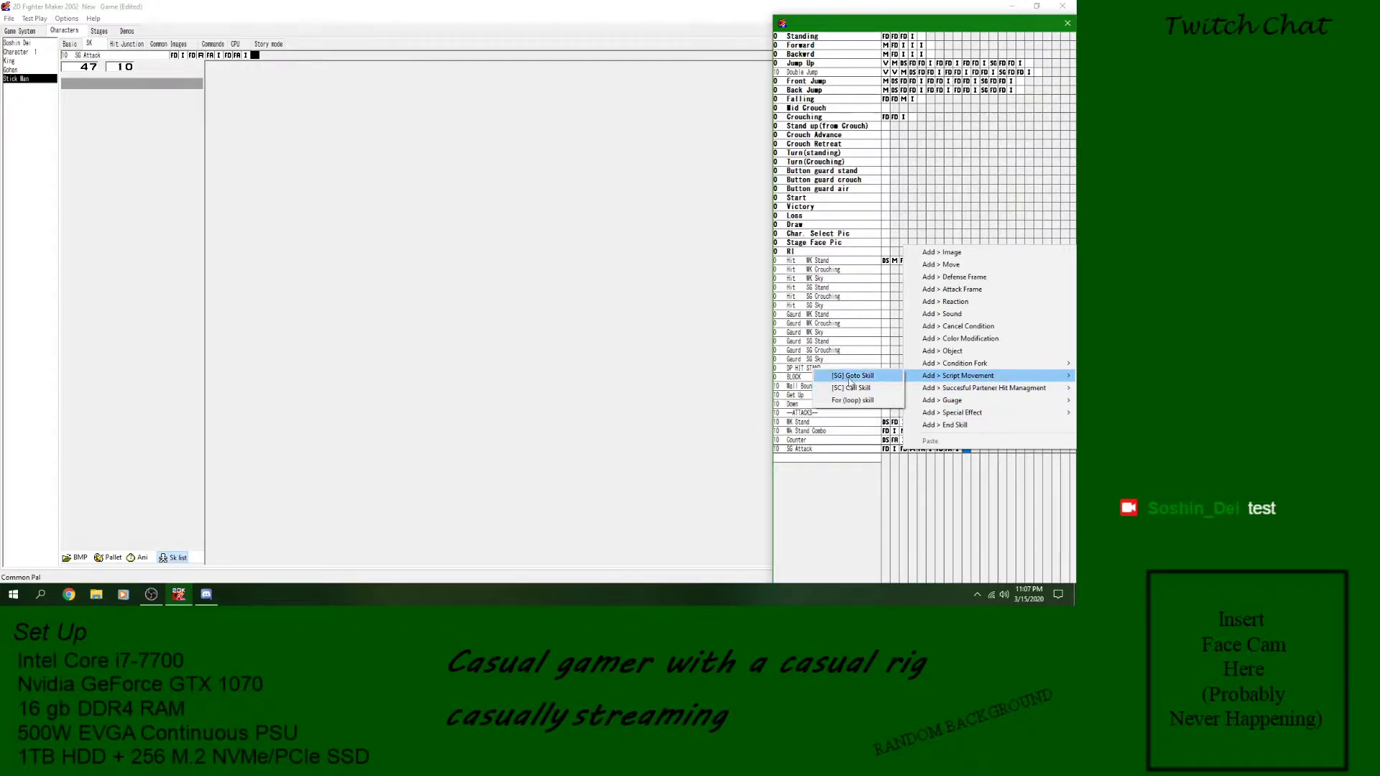
pyautogui.click(849, 374)
pyautogui.click(118, 113)
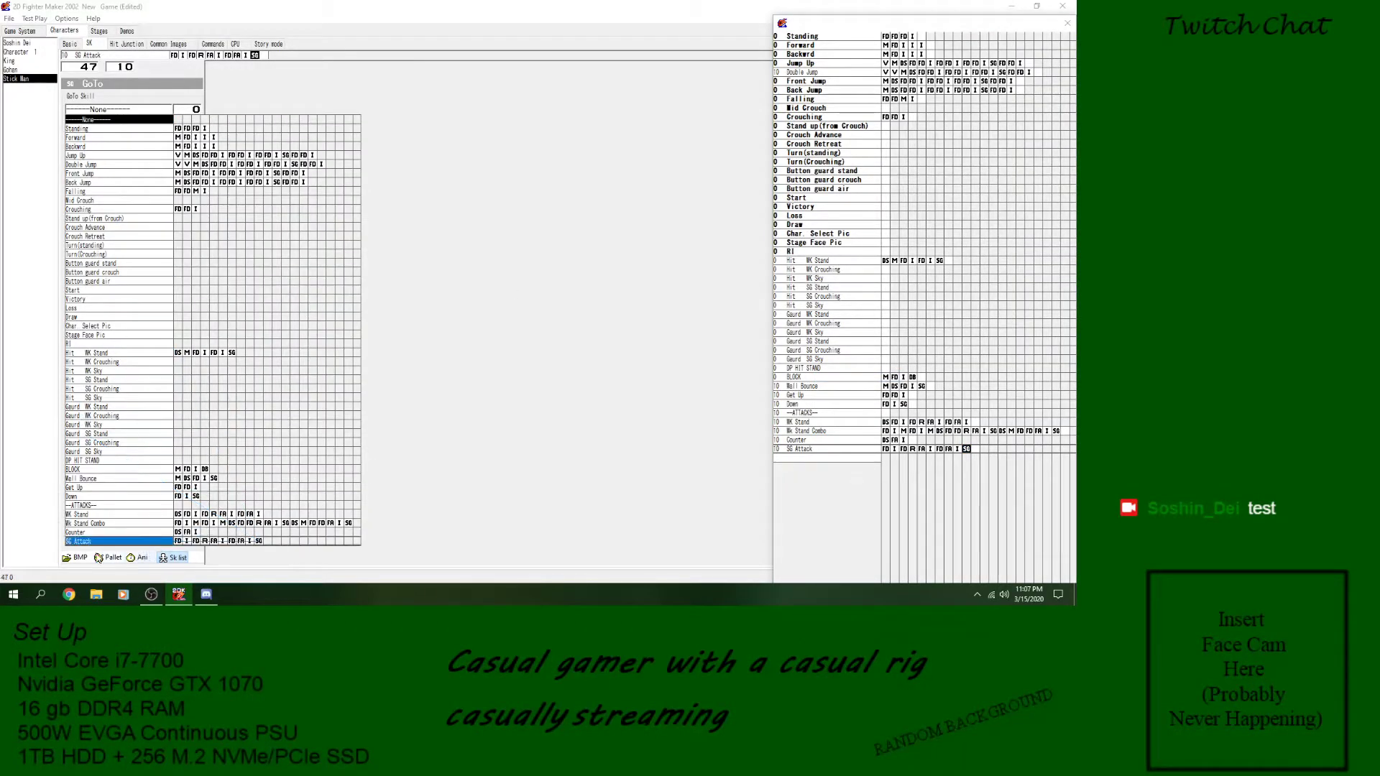
pyautogui.click(99, 544)
pyautogui.click(860, 450)
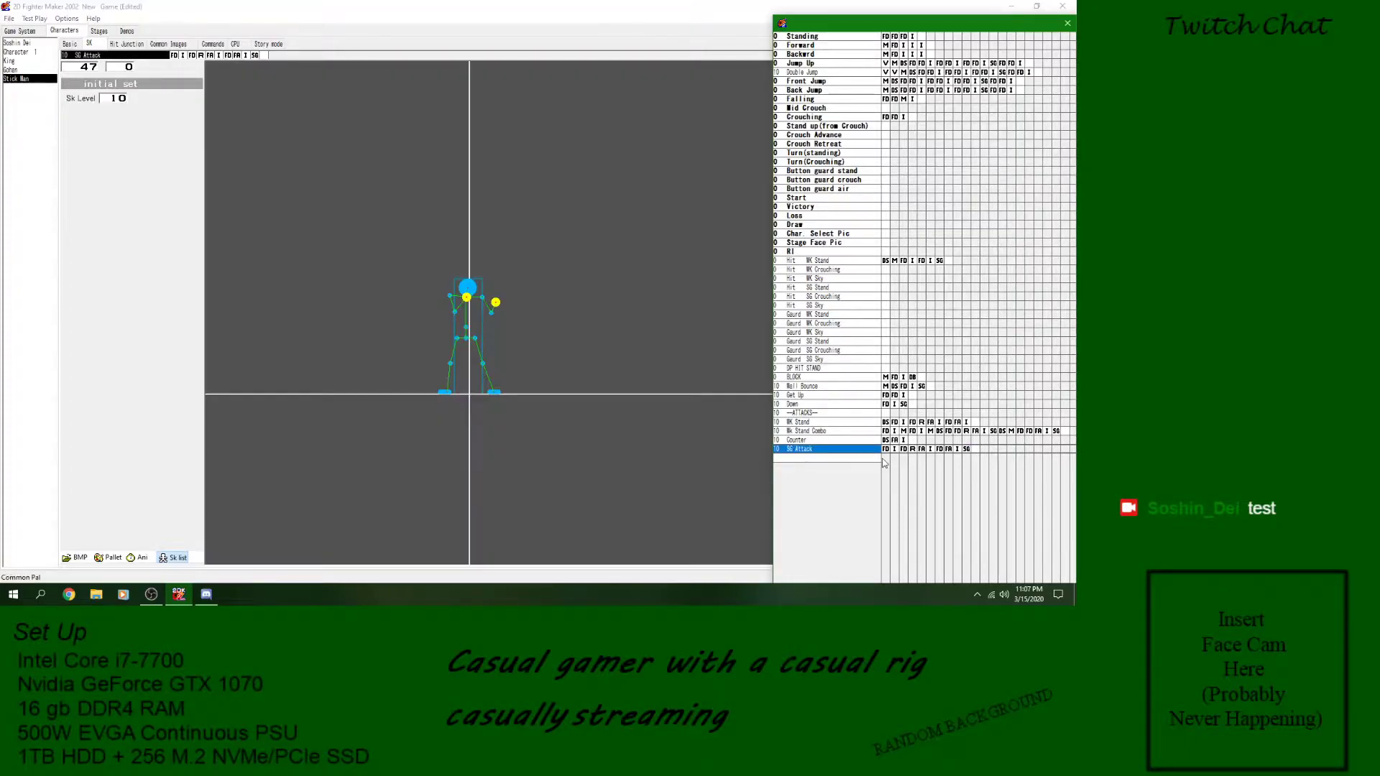
# - Insert a Variable block at the start of SG Attack with the condition that Char var B is the same as 3
pyautogui.click(888, 451)
pyautogui.rightClick(888, 452)
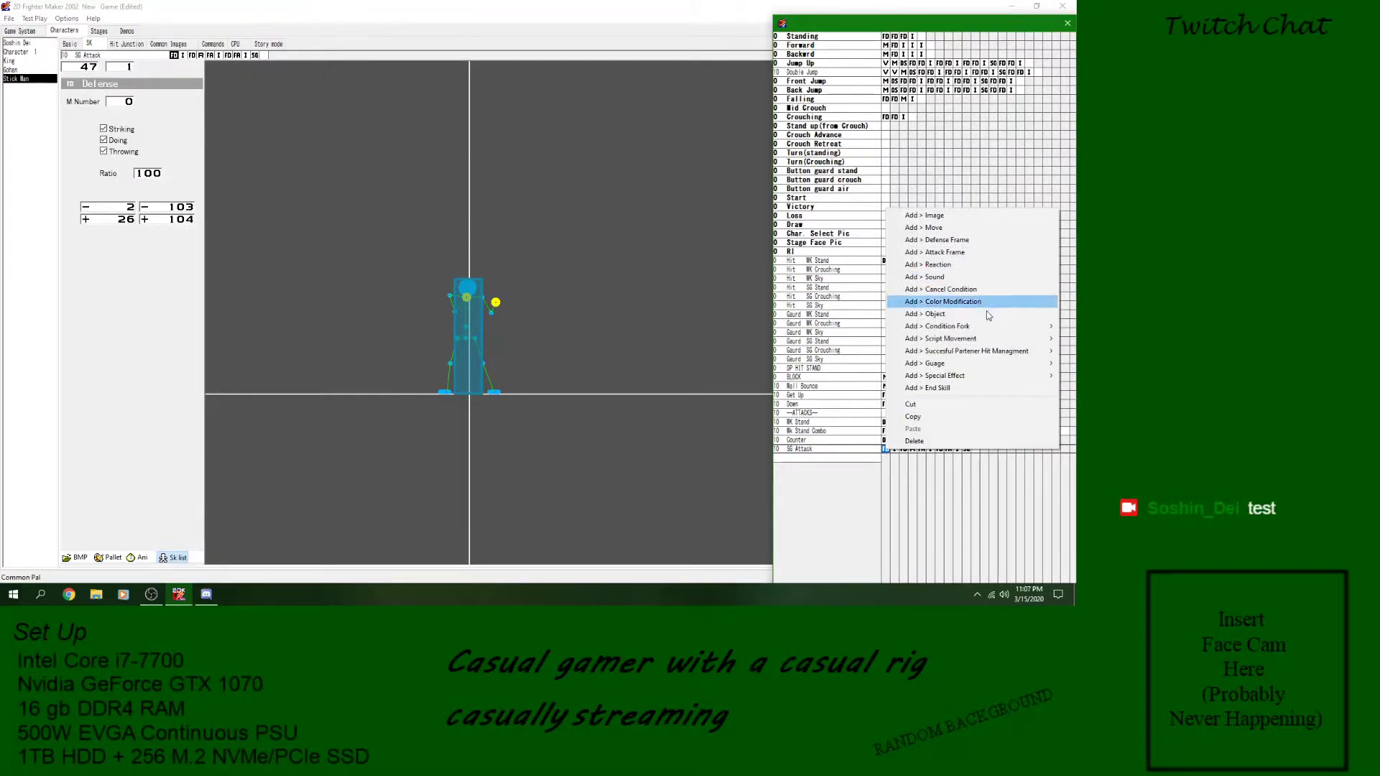
pyautogui.moveTo(989, 329)
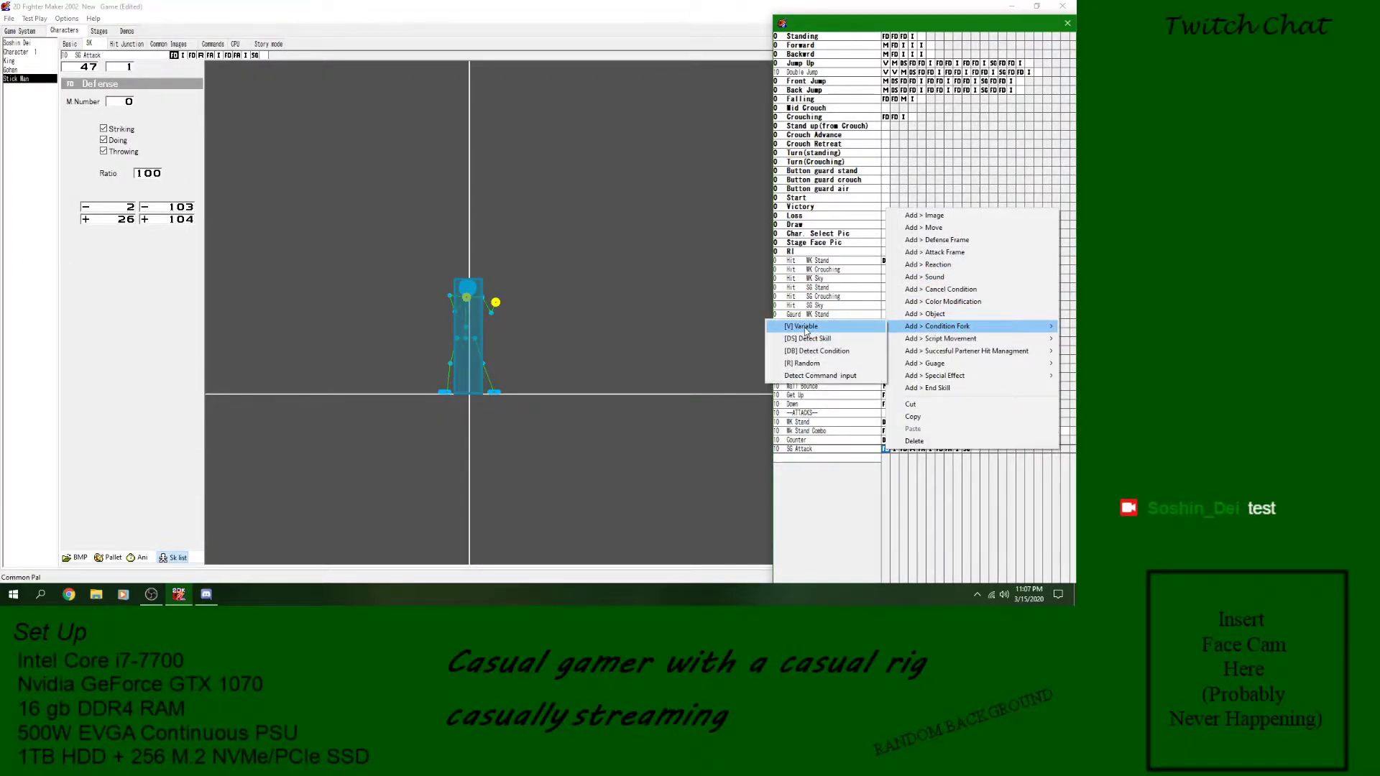
pyautogui.click(806, 329)
pyautogui.click(135, 92)
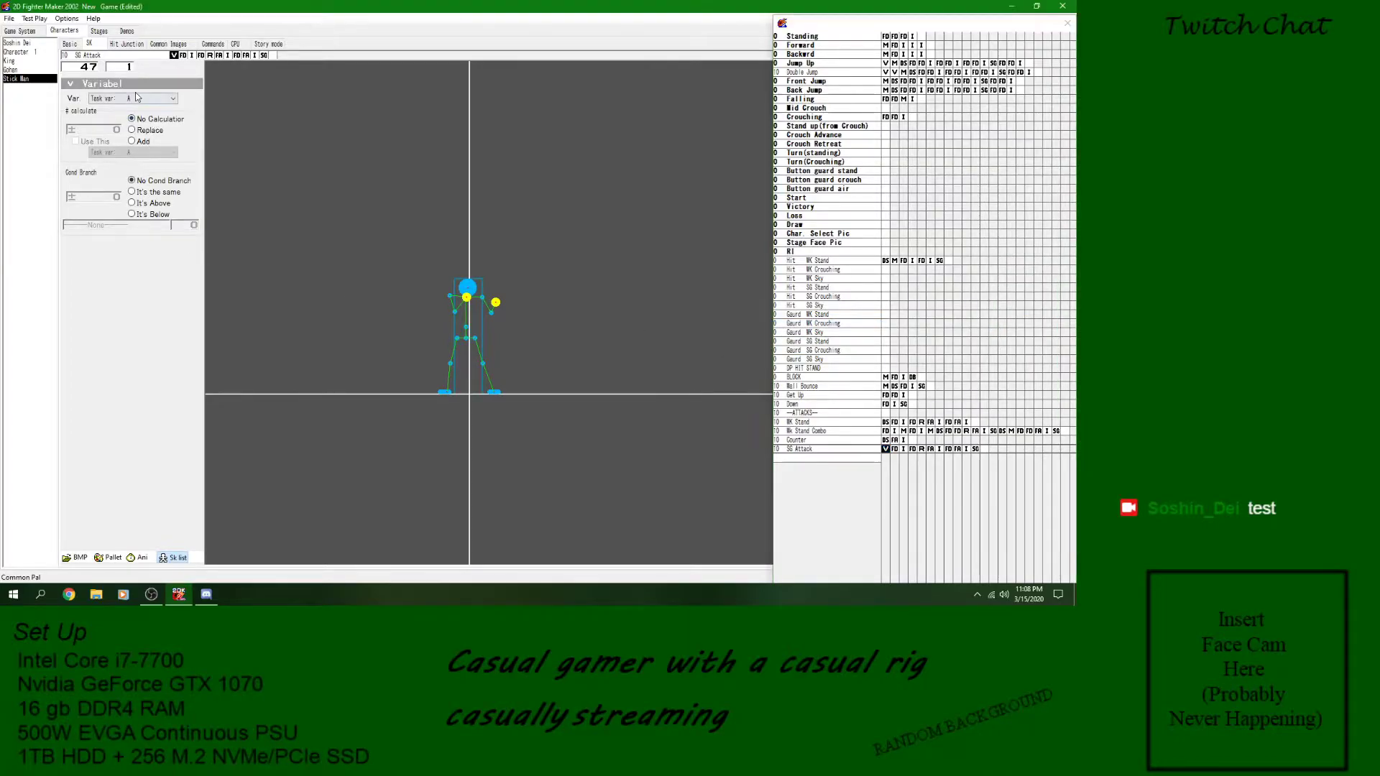
pyautogui.click(151, 100)
pyautogui.scroll(-2, 155, 216)
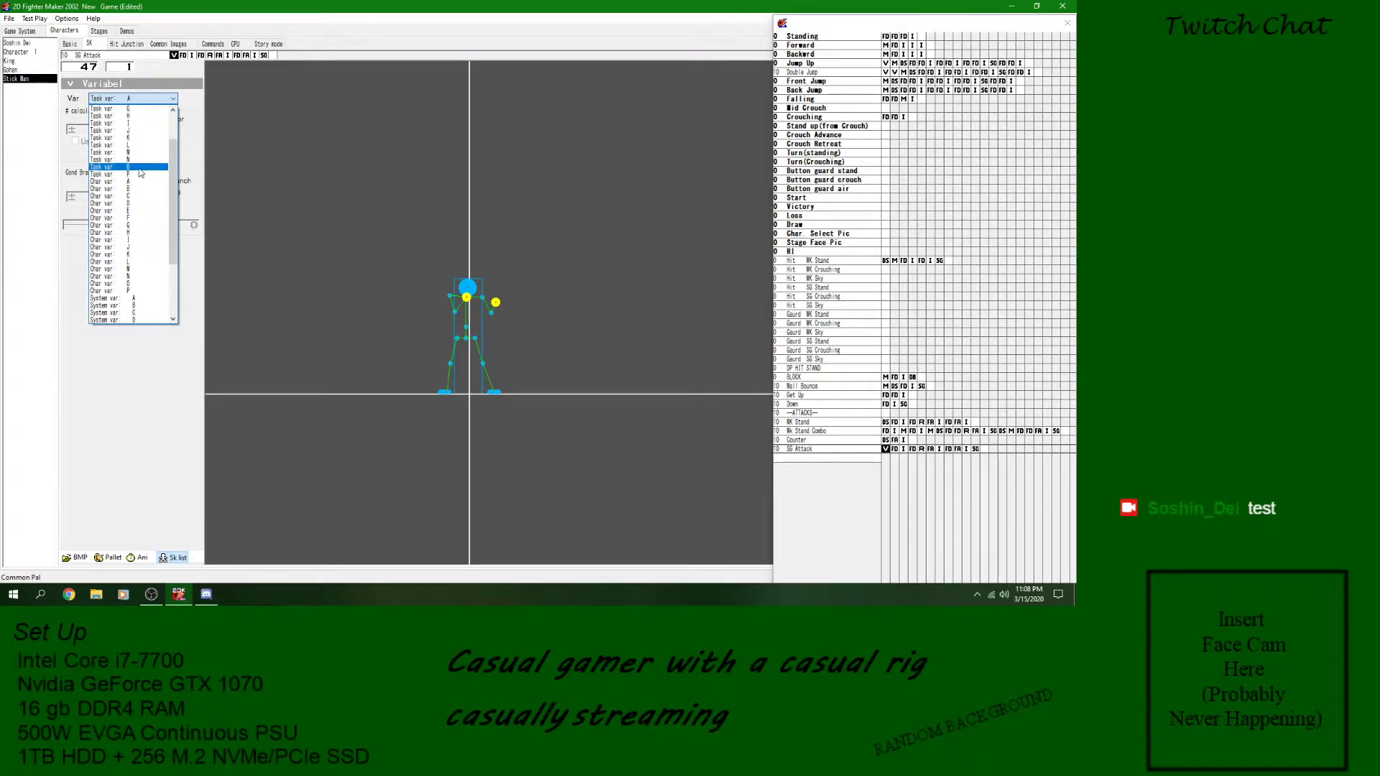
pyautogui.click(144, 189)
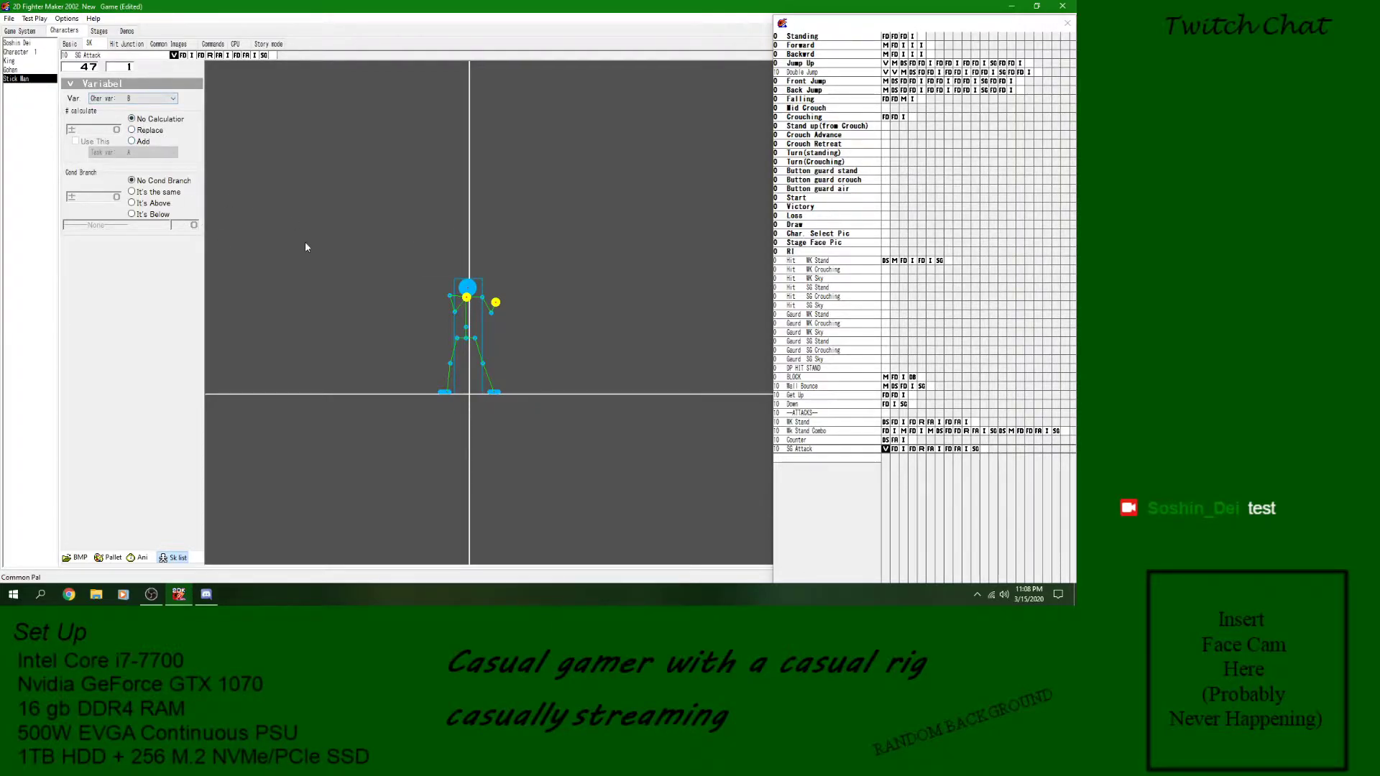
pyautogui.click(152, 193)
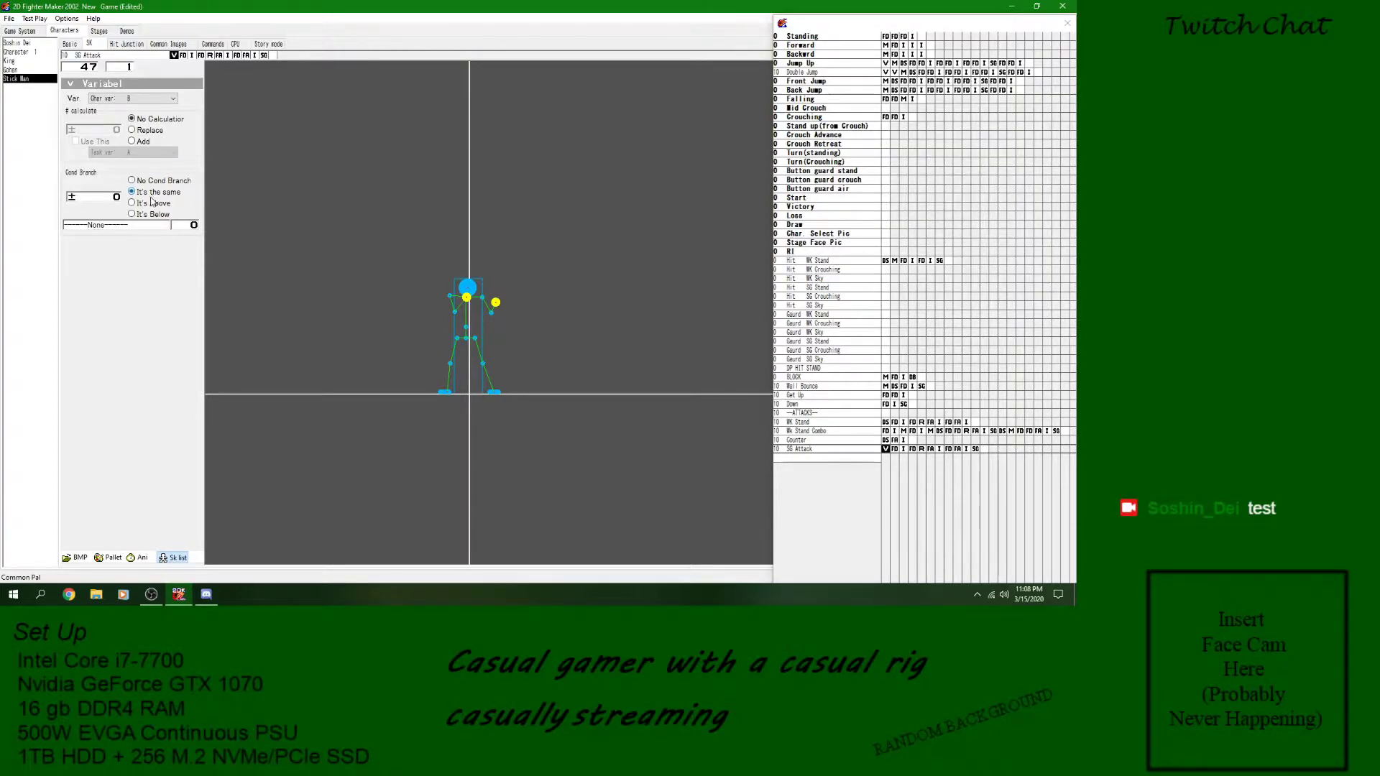
pyautogui.click(885, 449)
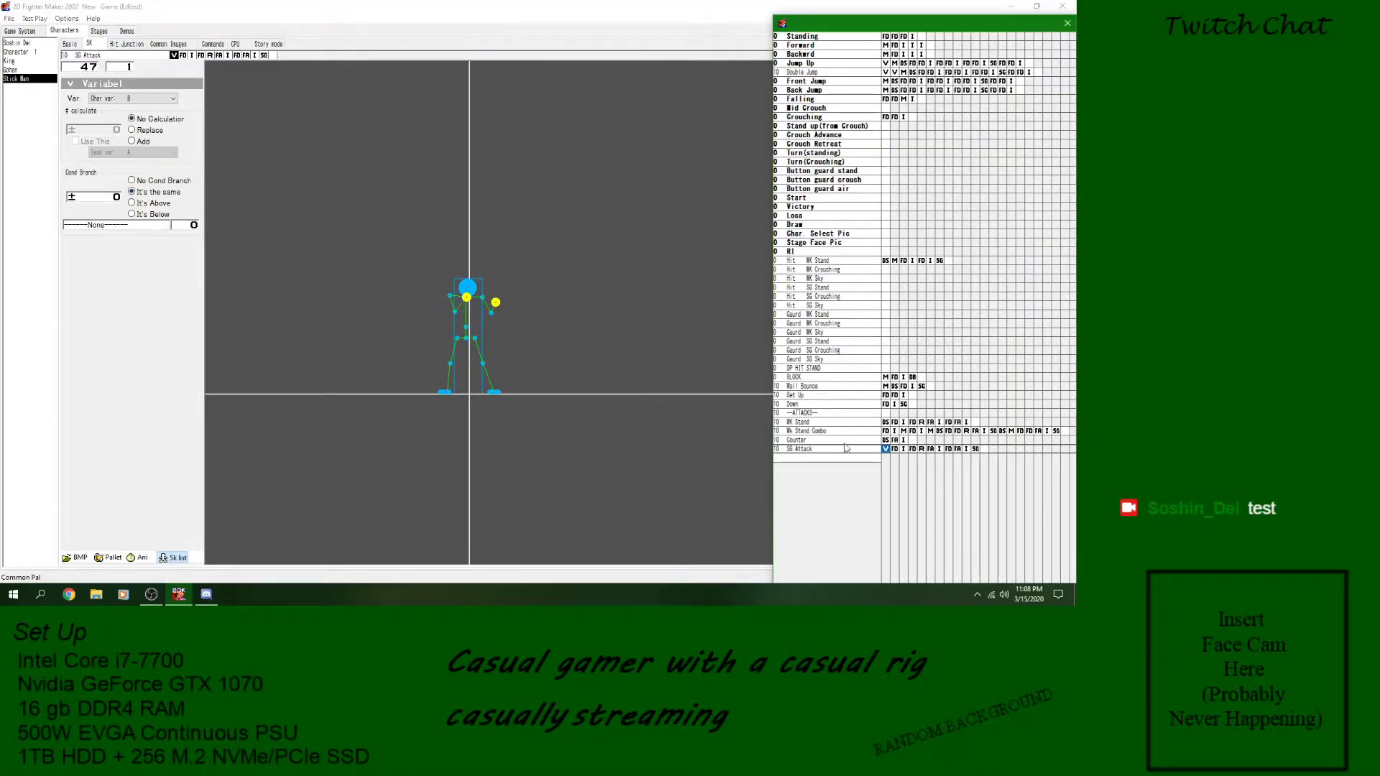
pyautogui.click(117, 198)
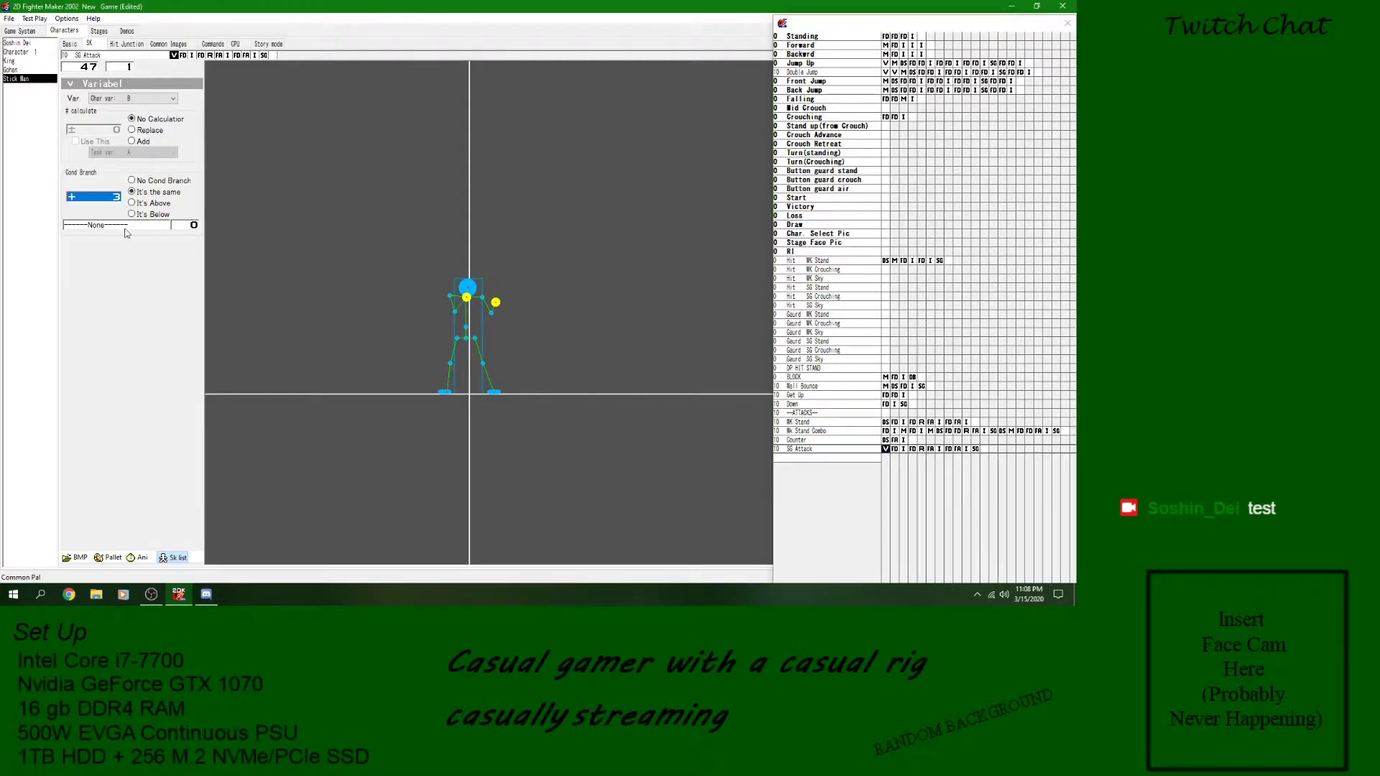
# - Insert a second Variable block before the first defense frame of SG Attack that adds 1 to Char var B
pyautogui.click(895, 450)
pyautogui.rightClick(894, 450)
pyautogui.moveTo(992, 327)
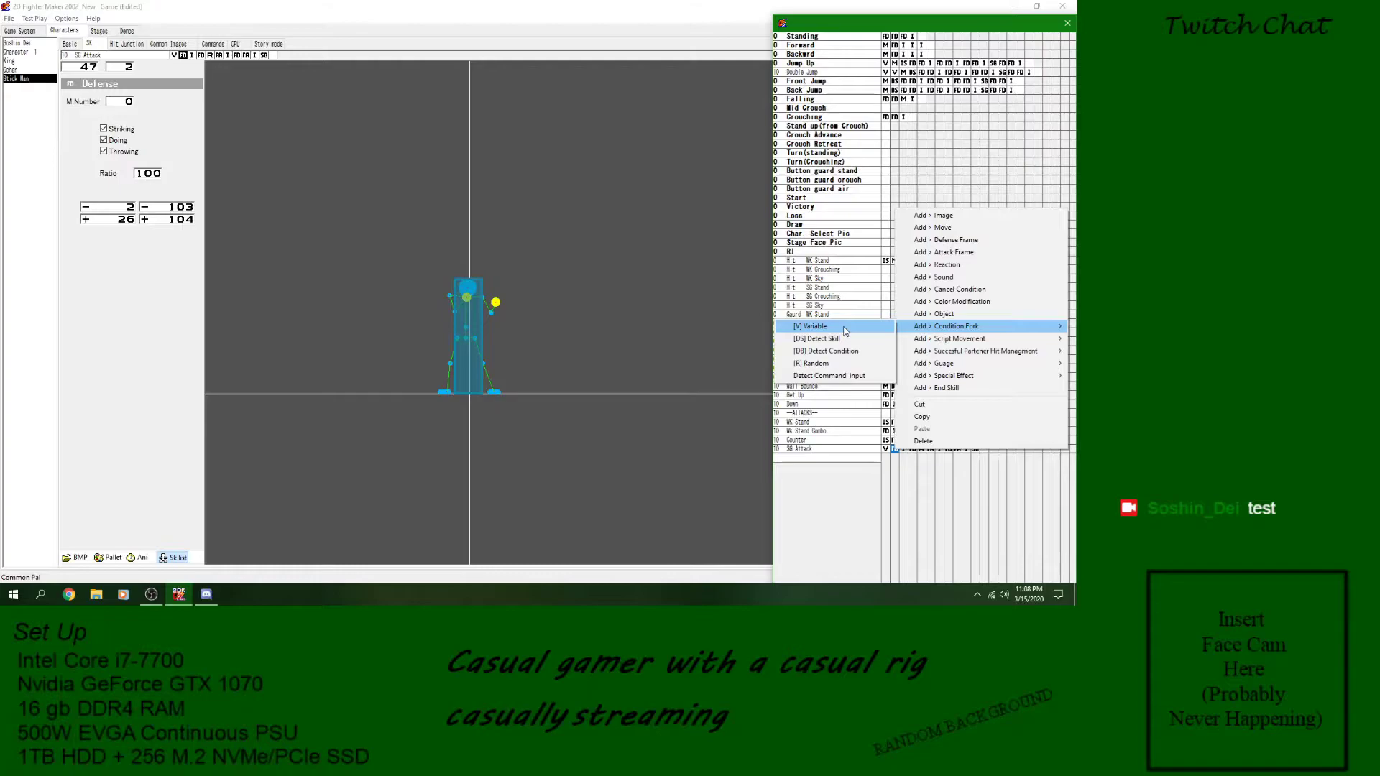
pyautogui.click(845, 330)
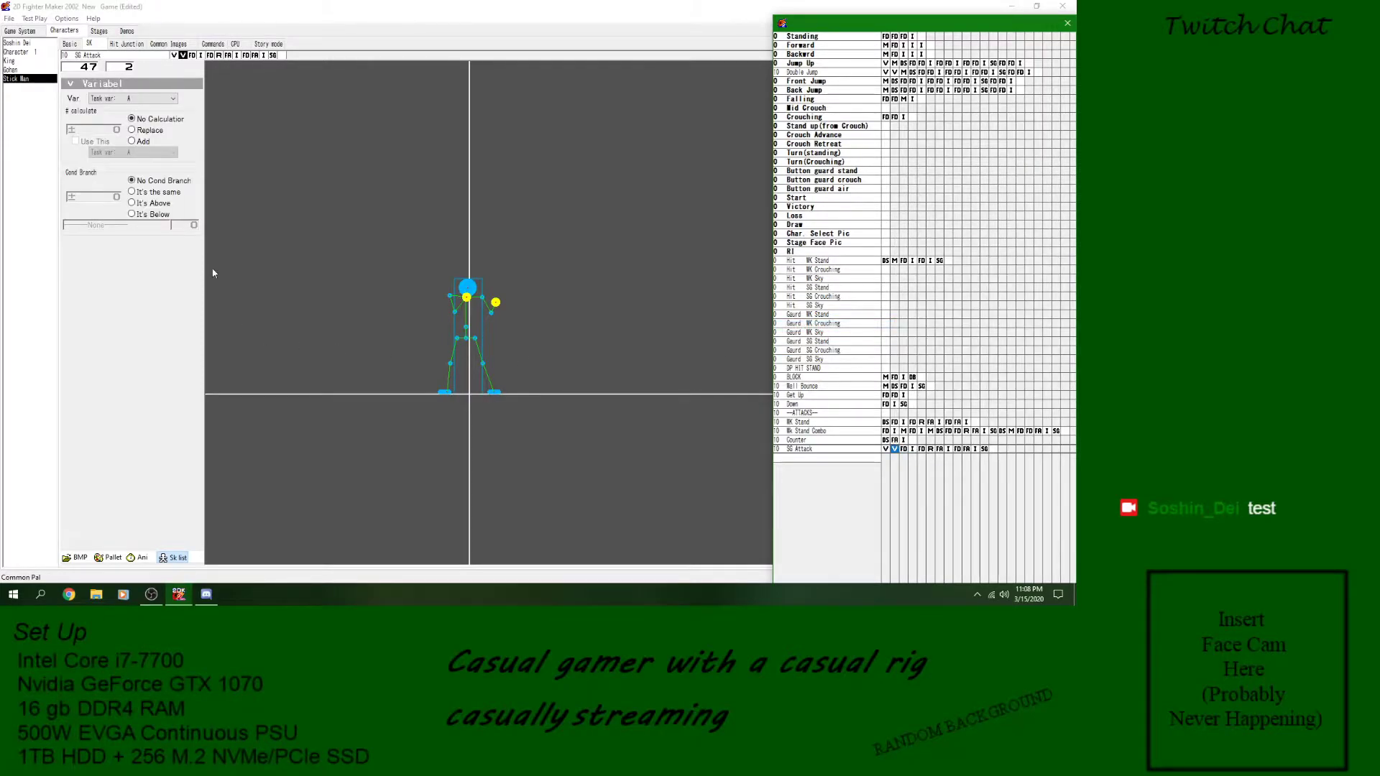
pyautogui.click(143, 141)
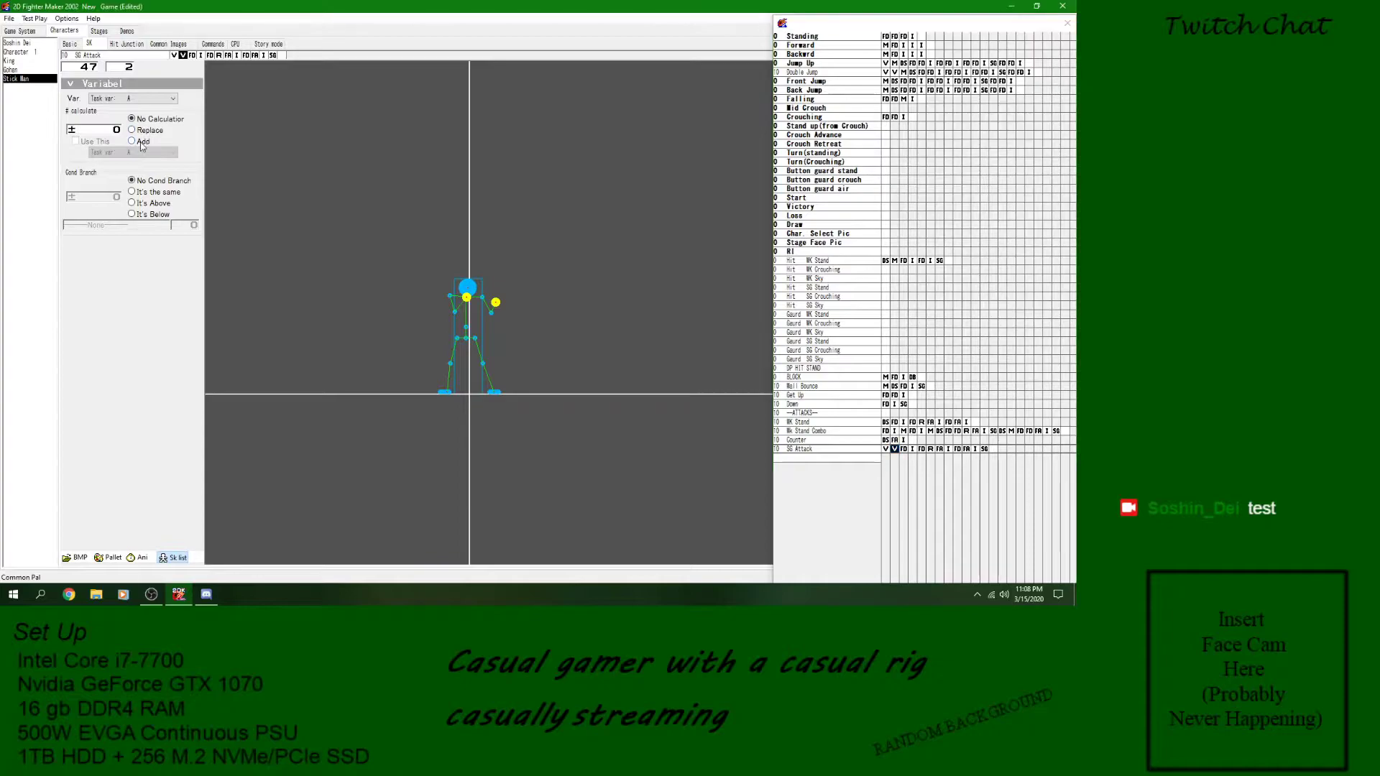
pyautogui.click(143, 99)
pyautogui.scroll(-1, 143, 165)
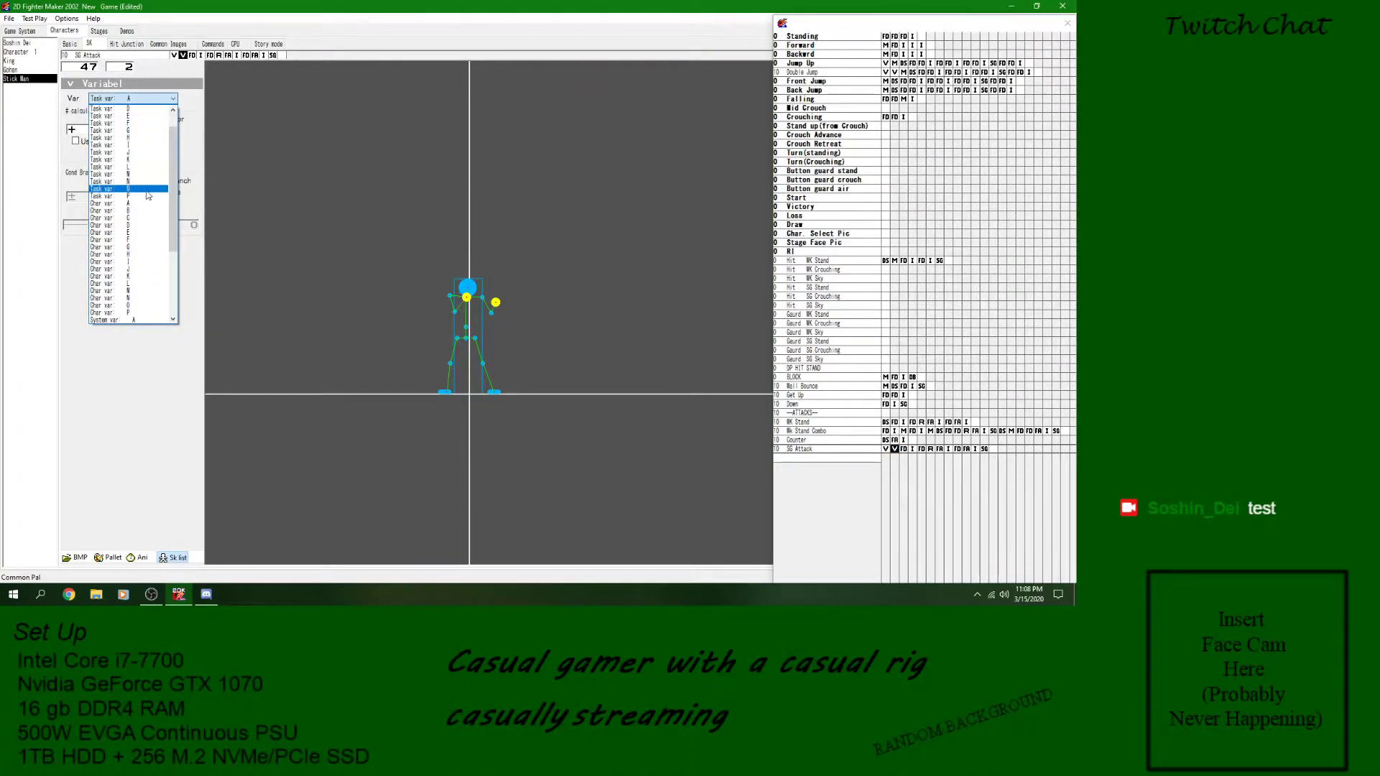
pyautogui.click(146, 211)
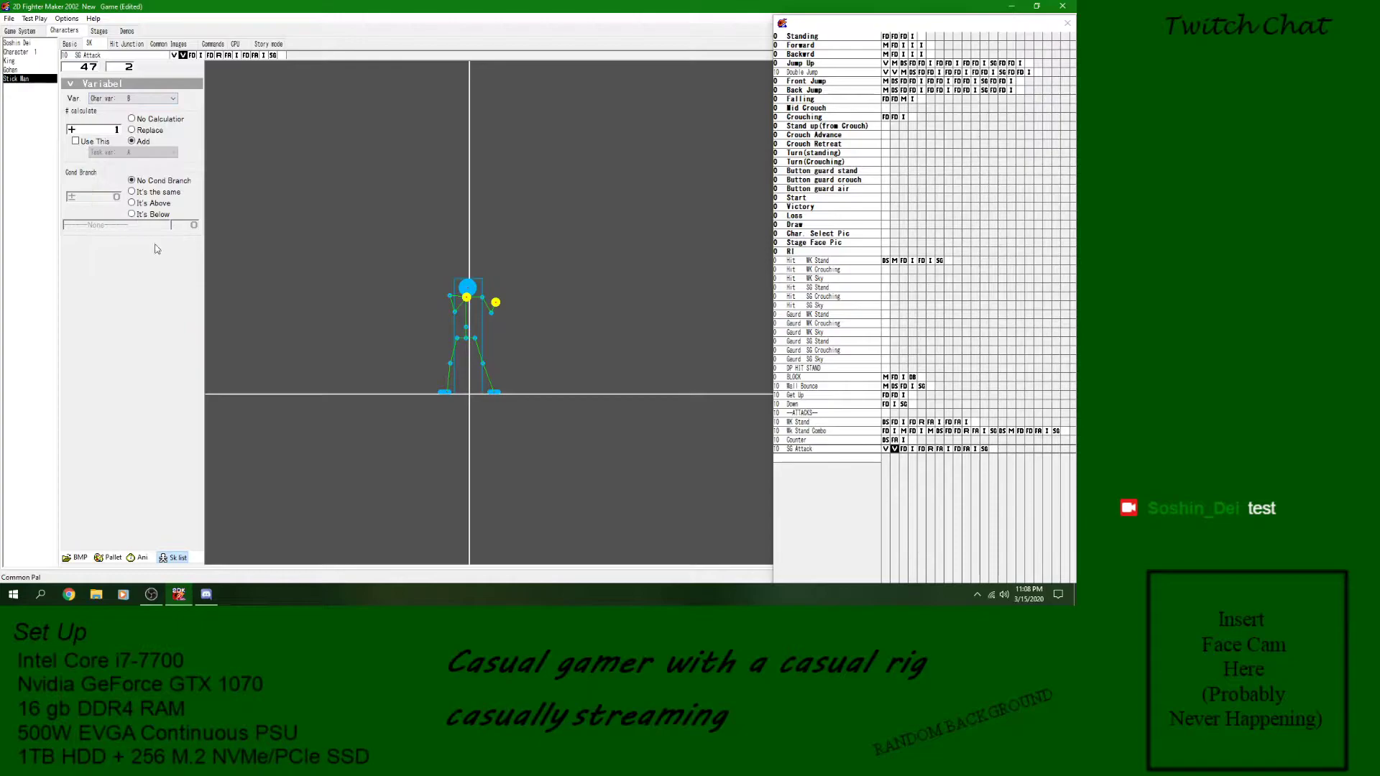
# - Review the variable blocks, defense and attack frames, images and closing GoTo block of SG Attack
pyautogui.click(885, 449)
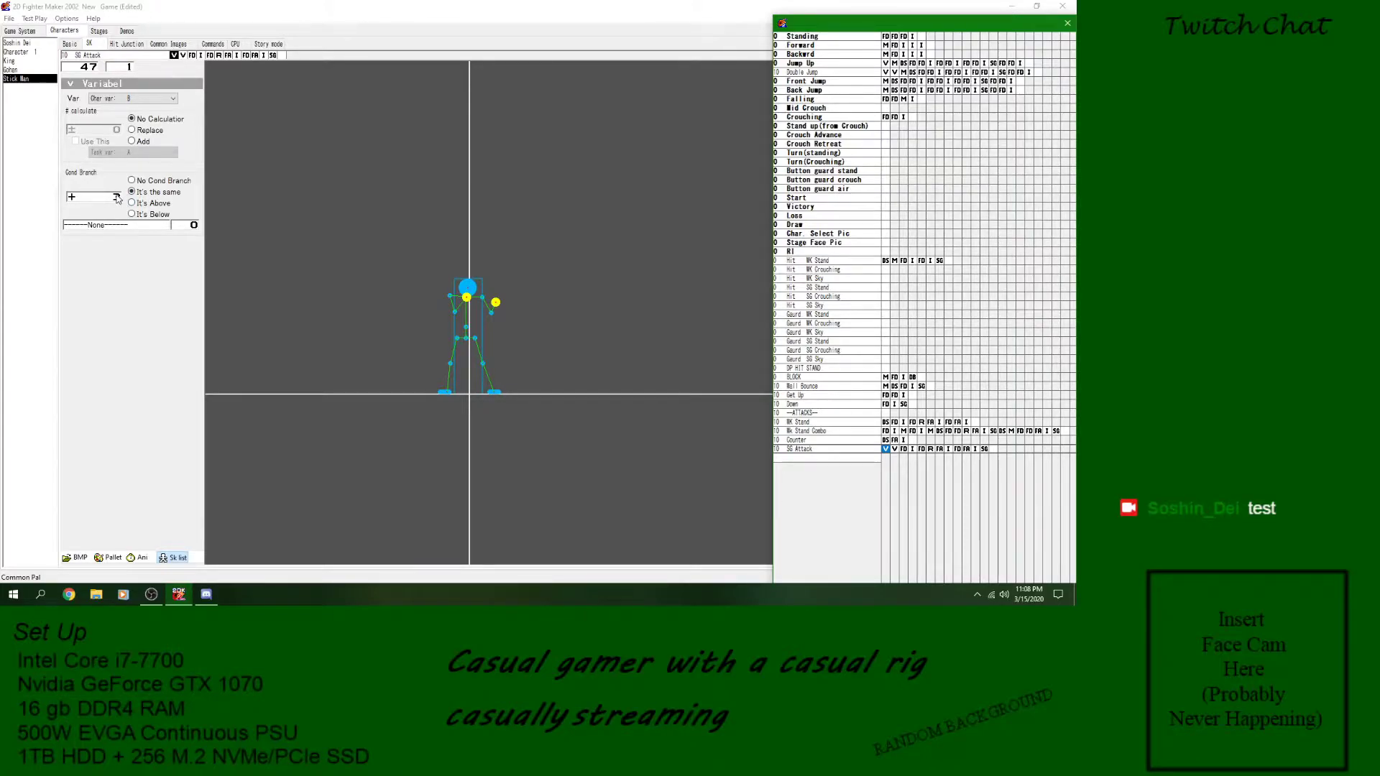
pyautogui.click(894, 449)
pyautogui.click(903, 449)
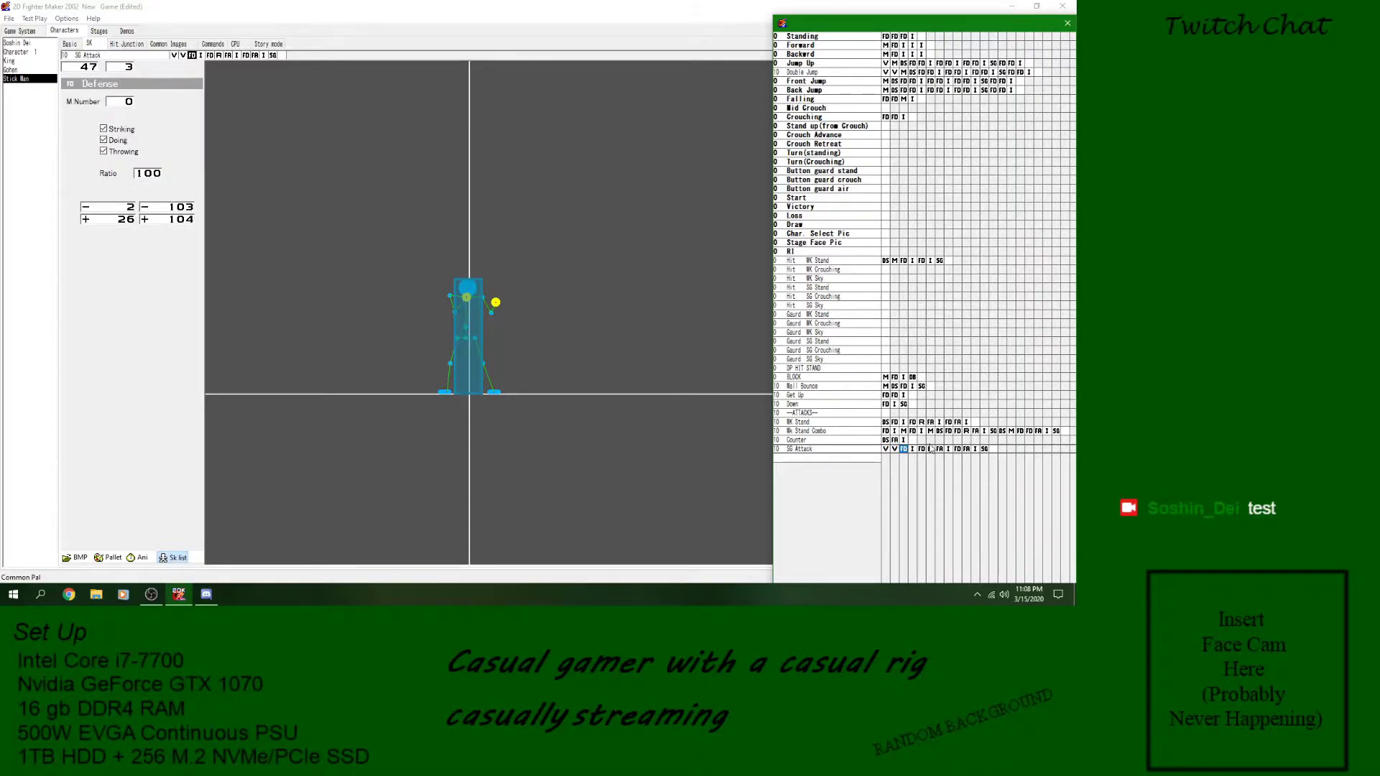
pyautogui.click(895, 450)
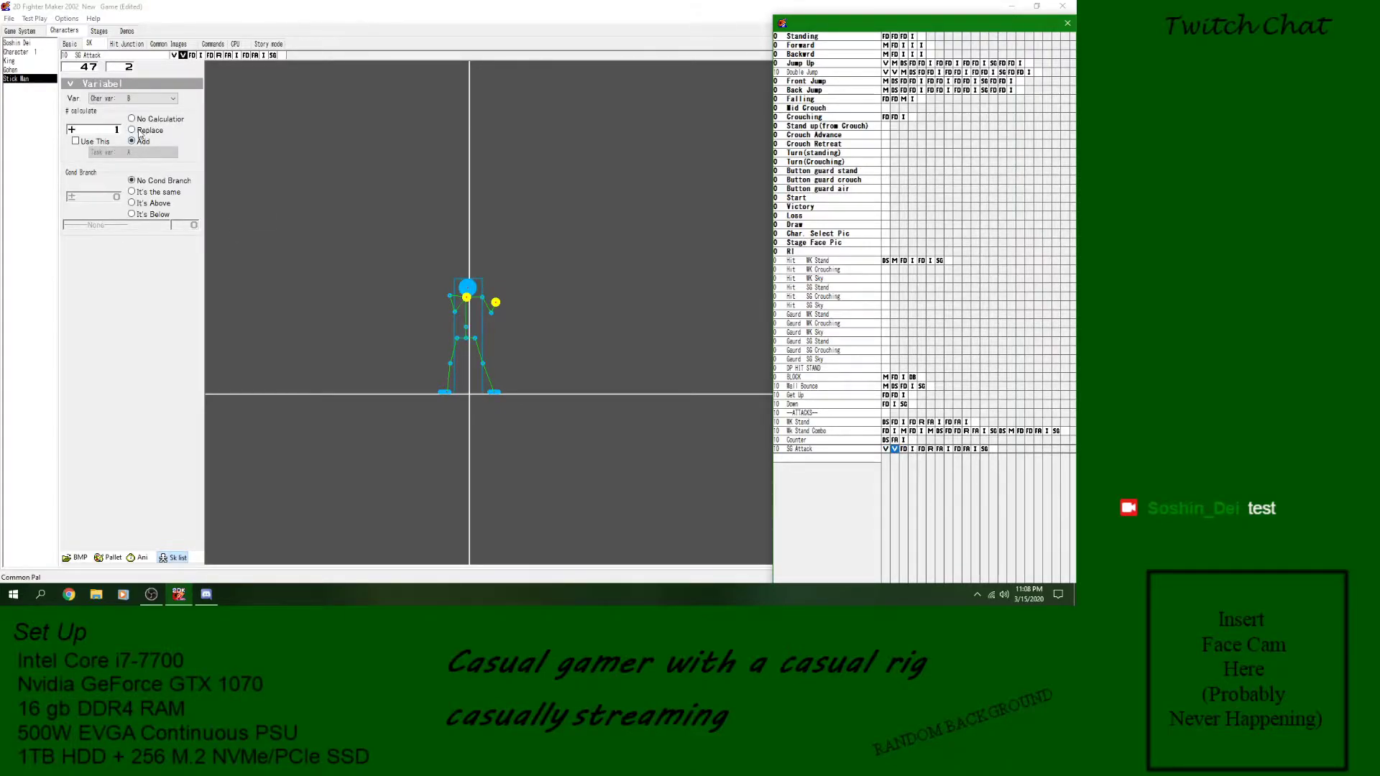
pyautogui.click(904, 451)
pyautogui.click(921, 450)
pyautogui.click(941, 451)
pyautogui.click(957, 450)
pyautogui.click(977, 450)
pyautogui.click(985, 450)
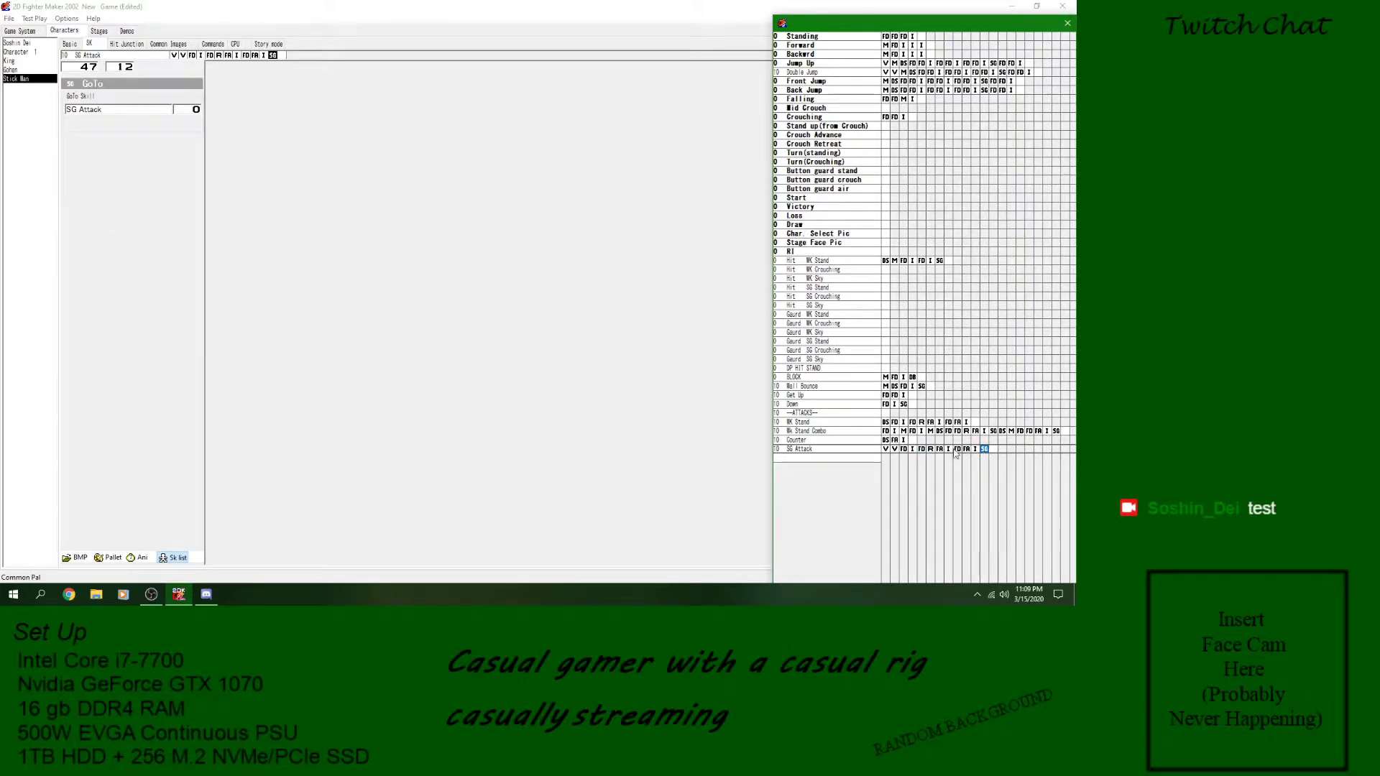
# - Insert a Variable block at the start of SG Attack that replaces Char var B with 0
pyautogui.click(887, 452)
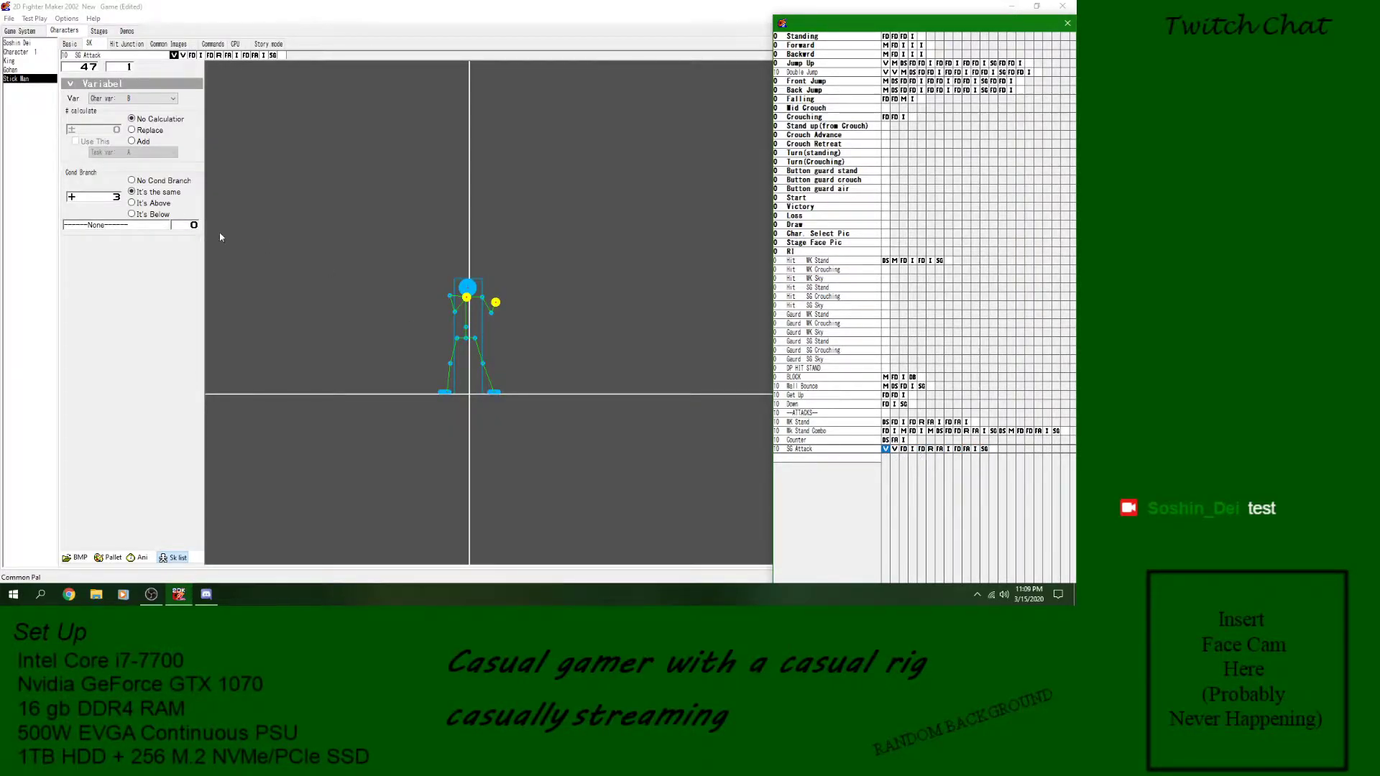
pyautogui.rightClick(886, 450)
pyautogui.moveTo(935, 327)
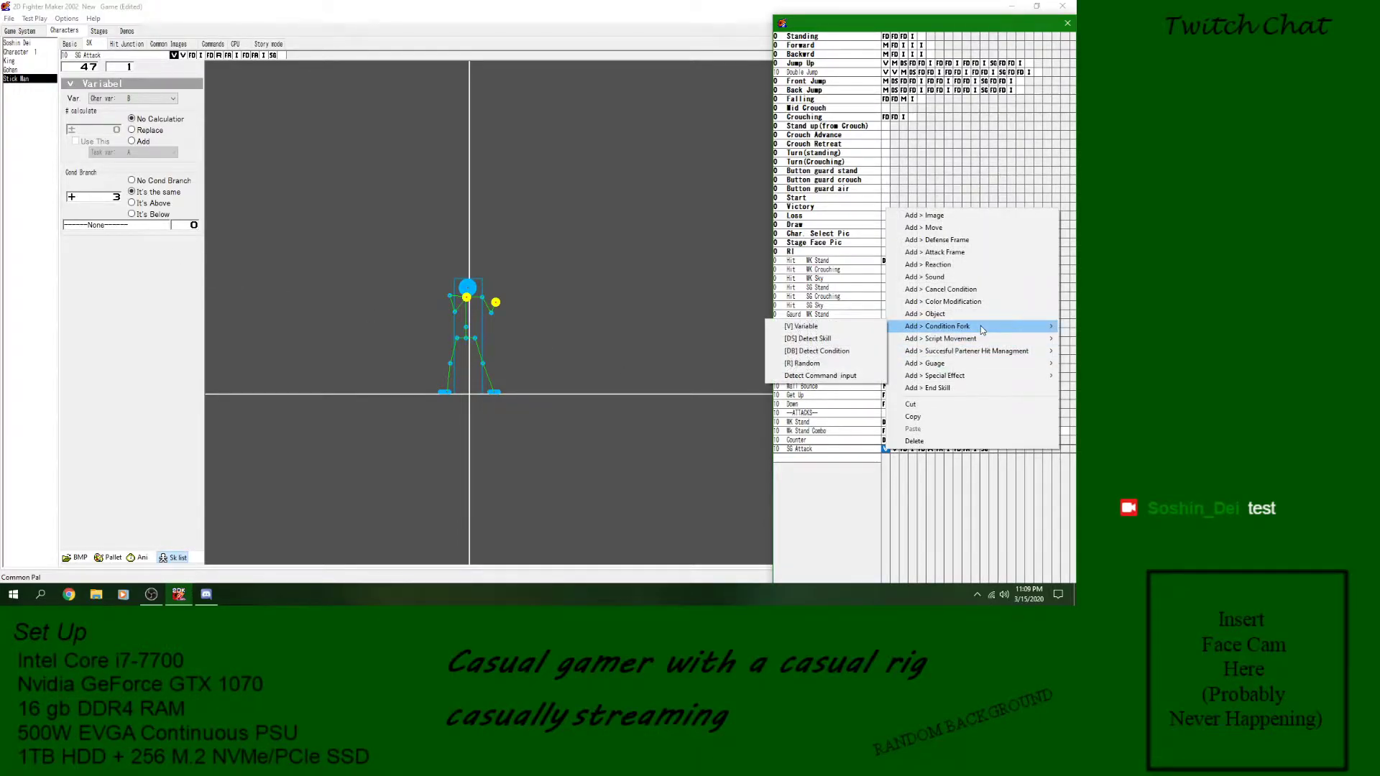
pyautogui.click(827, 327)
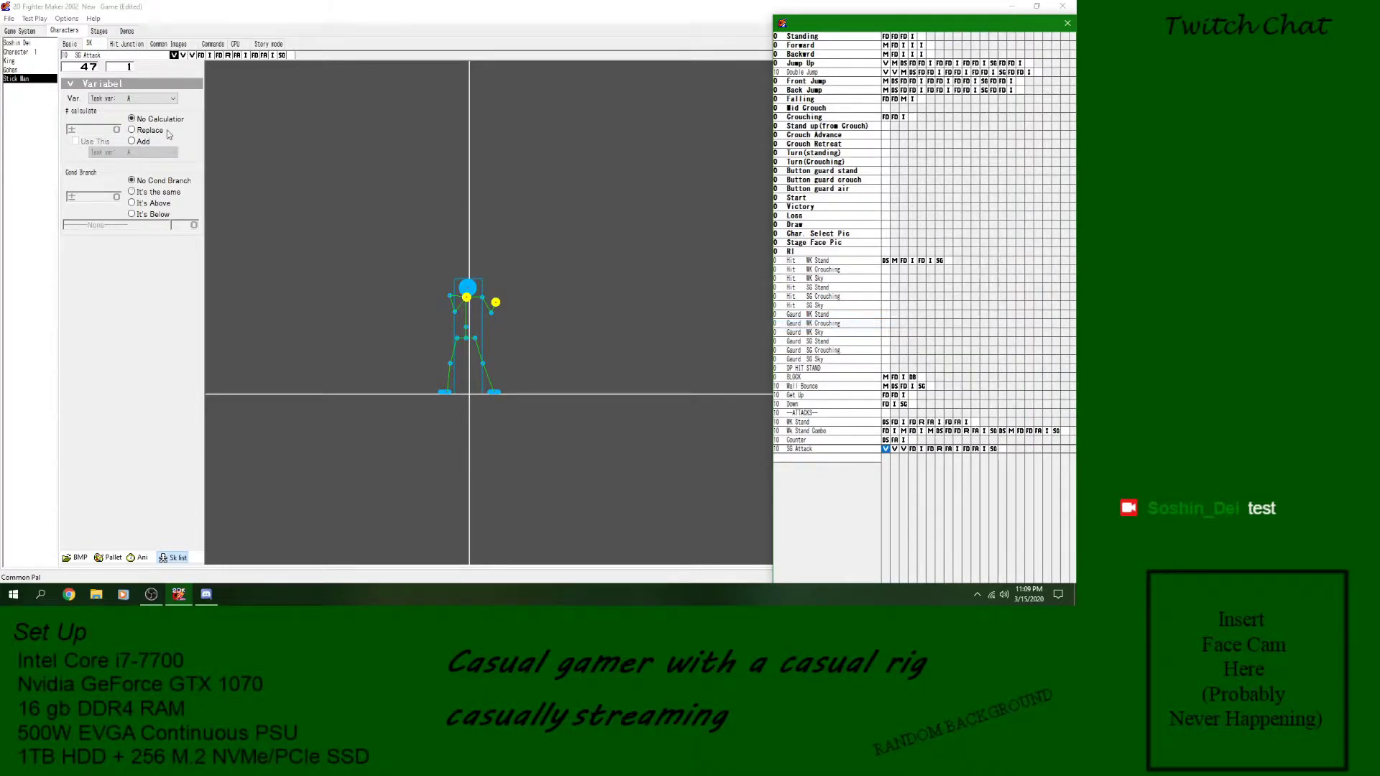
pyautogui.click(159, 99)
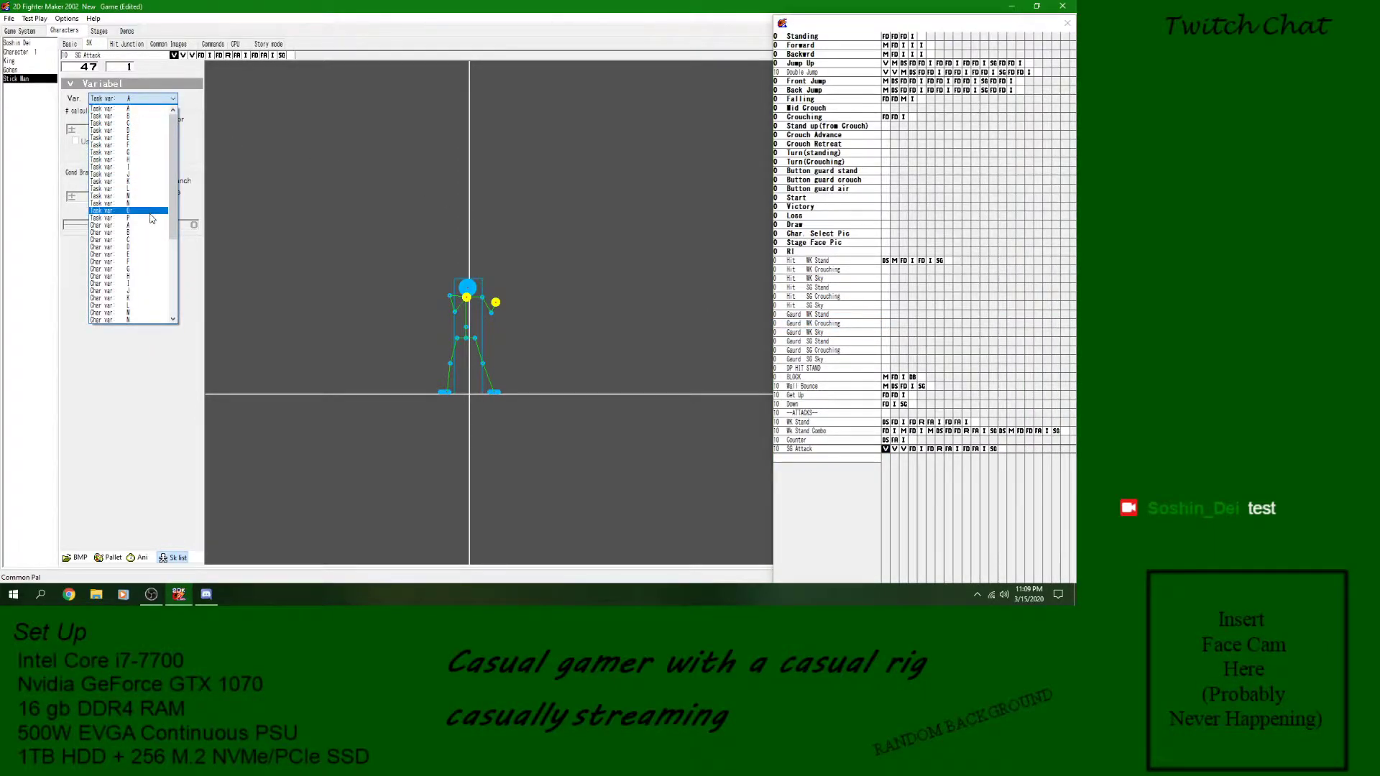
pyautogui.click(149, 233)
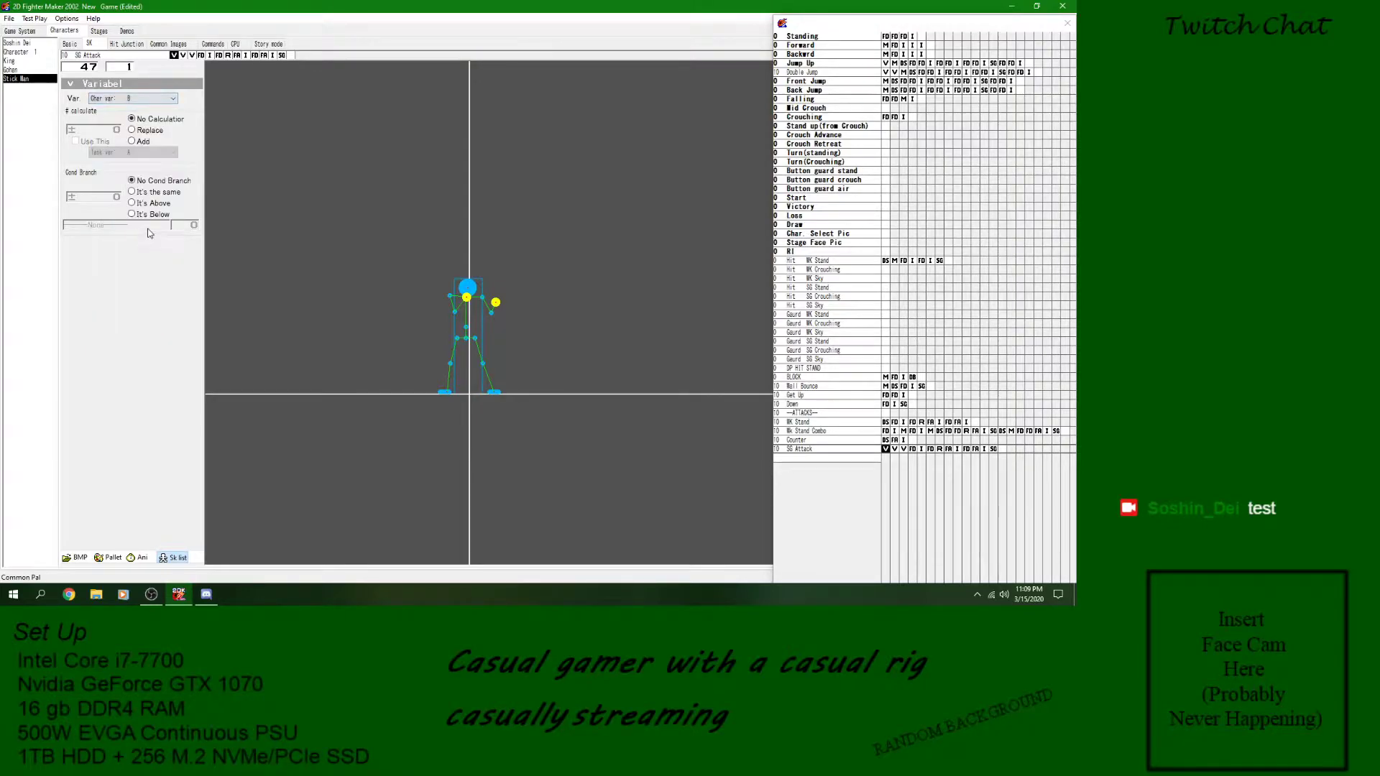
pyautogui.click(144, 131)
pyautogui.click(894, 449)
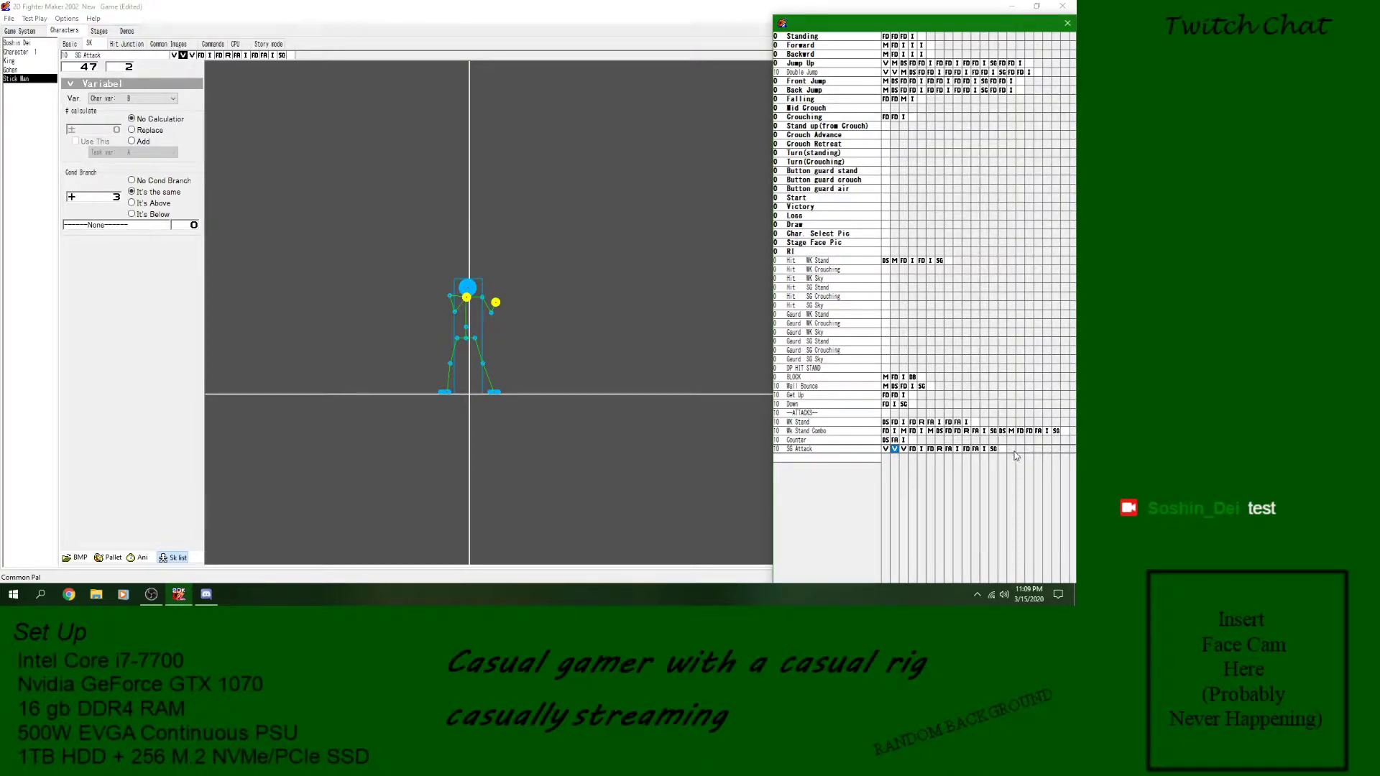
pyautogui.click(887, 450)
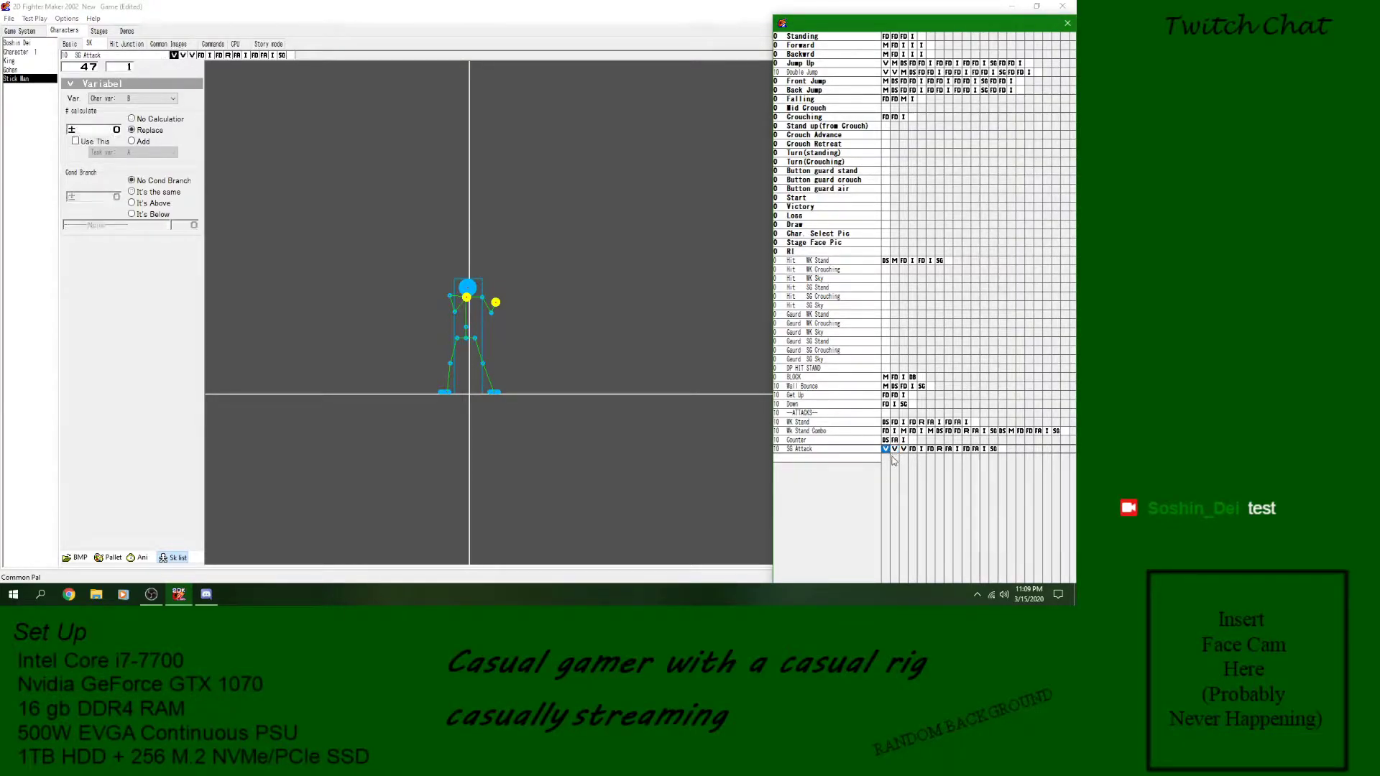
# - Retarget the closing GoTo block of SG Attack to block 2 of SG Attack
pyautogui.click(994, 450)
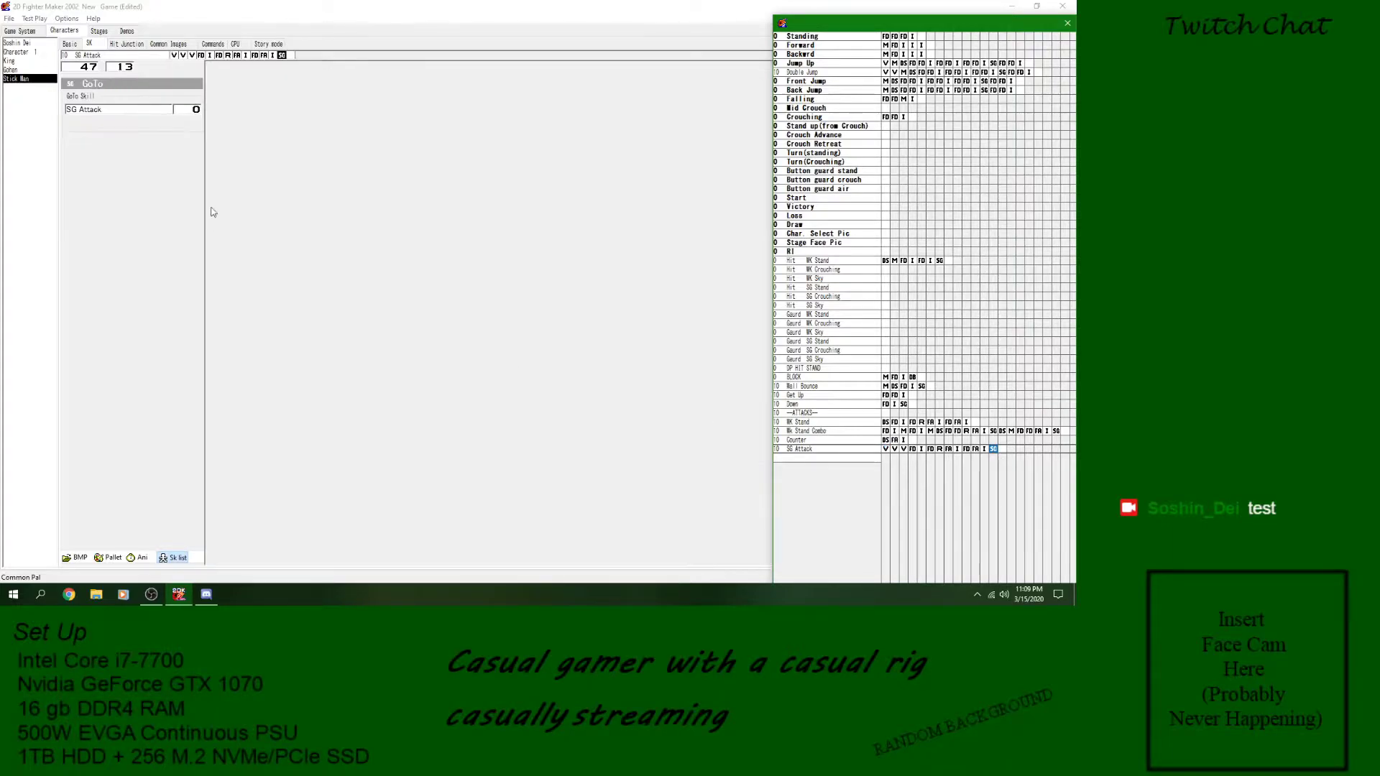
pyautogui.click(114, 109)
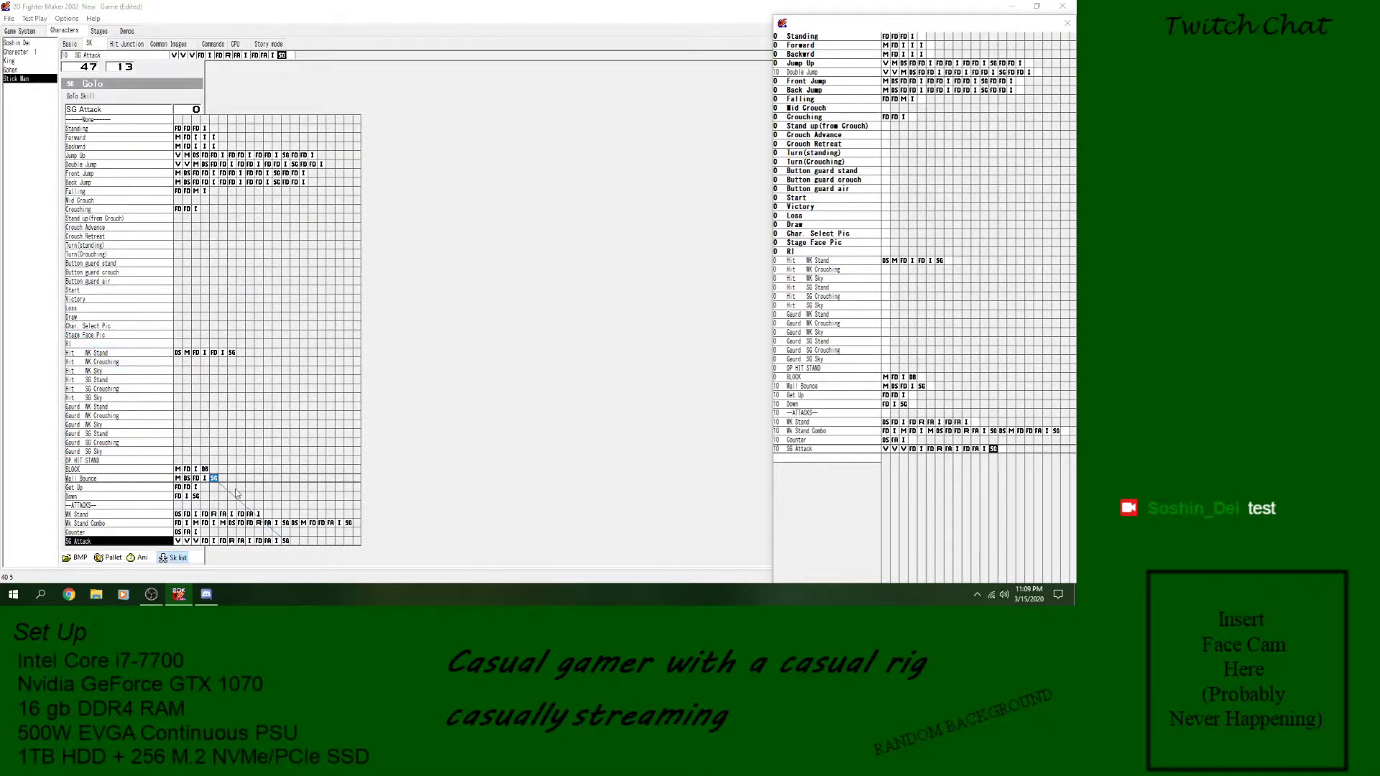
pyautogui.click(189, 542)
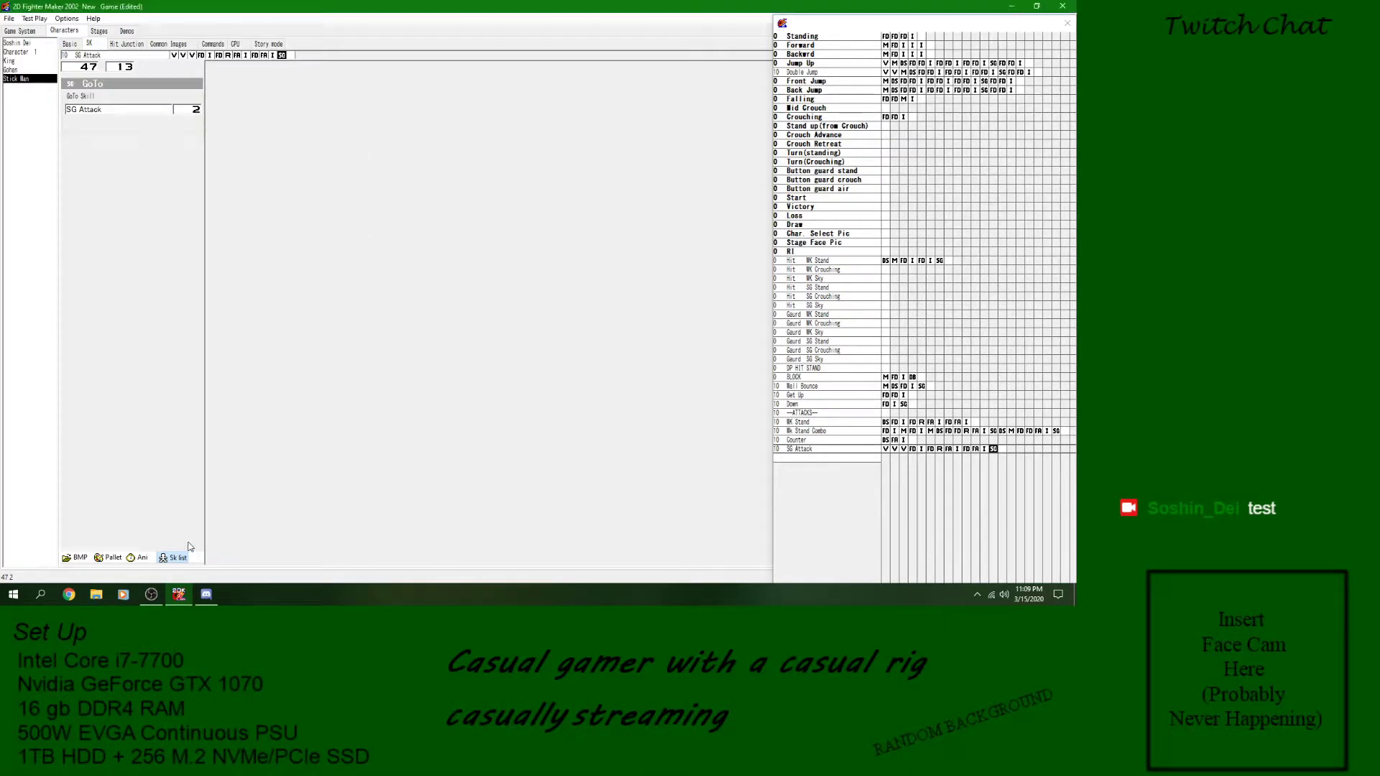
# - Examine the three variable blocks, the first image and the closing GoTo of SG Attack to check the loop logic
pyautogui.click(894, 450)
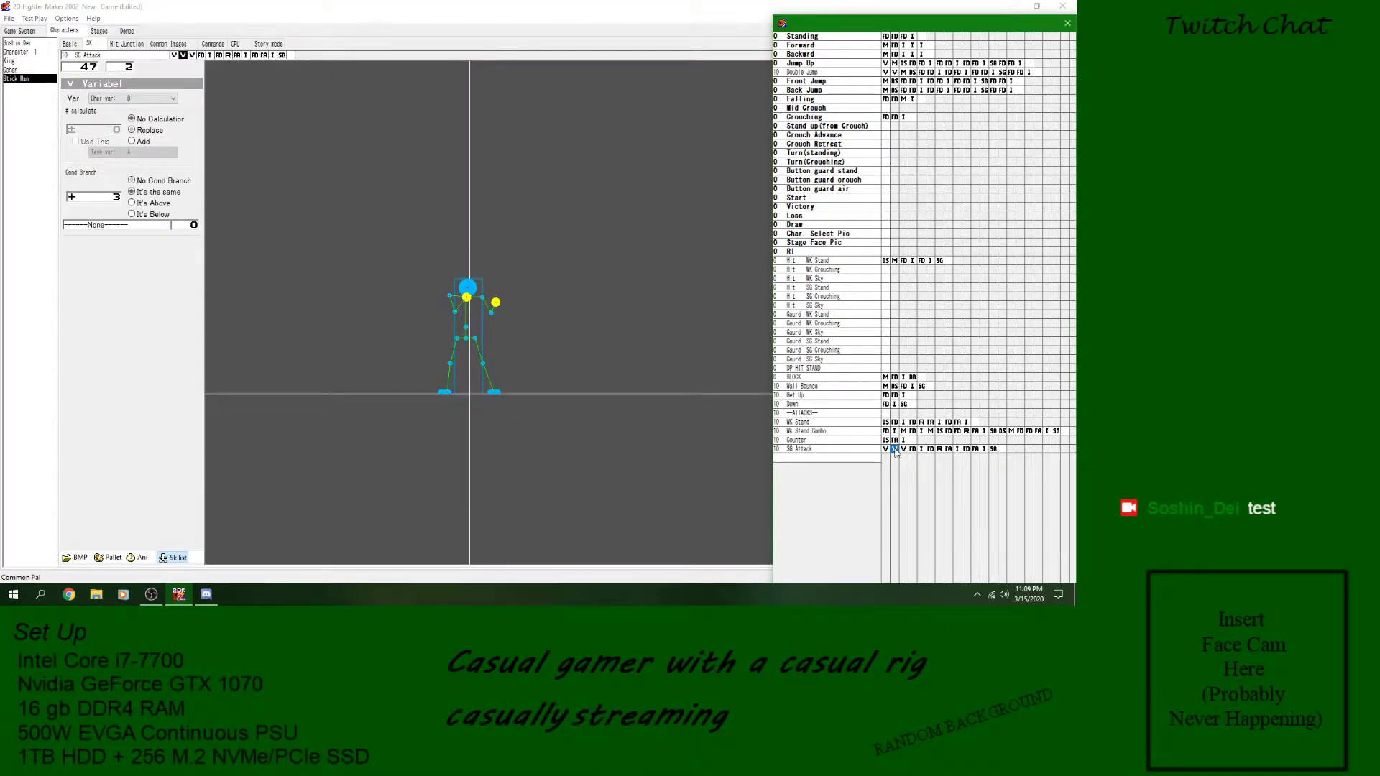
pyautogui.click(904, 450)
pyautogui.click(895, 450)
pyautogui.click(885, 450)
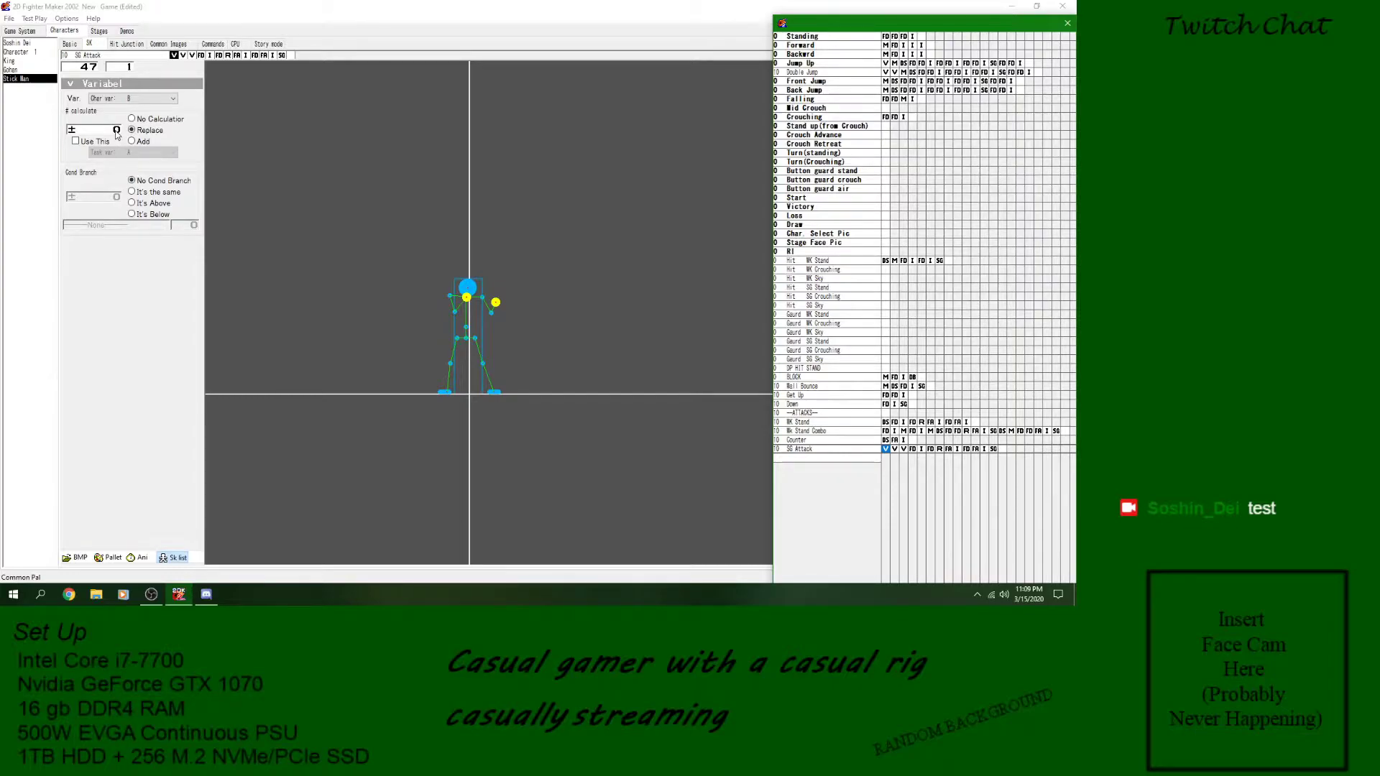
pyautogui.click(895, 449)
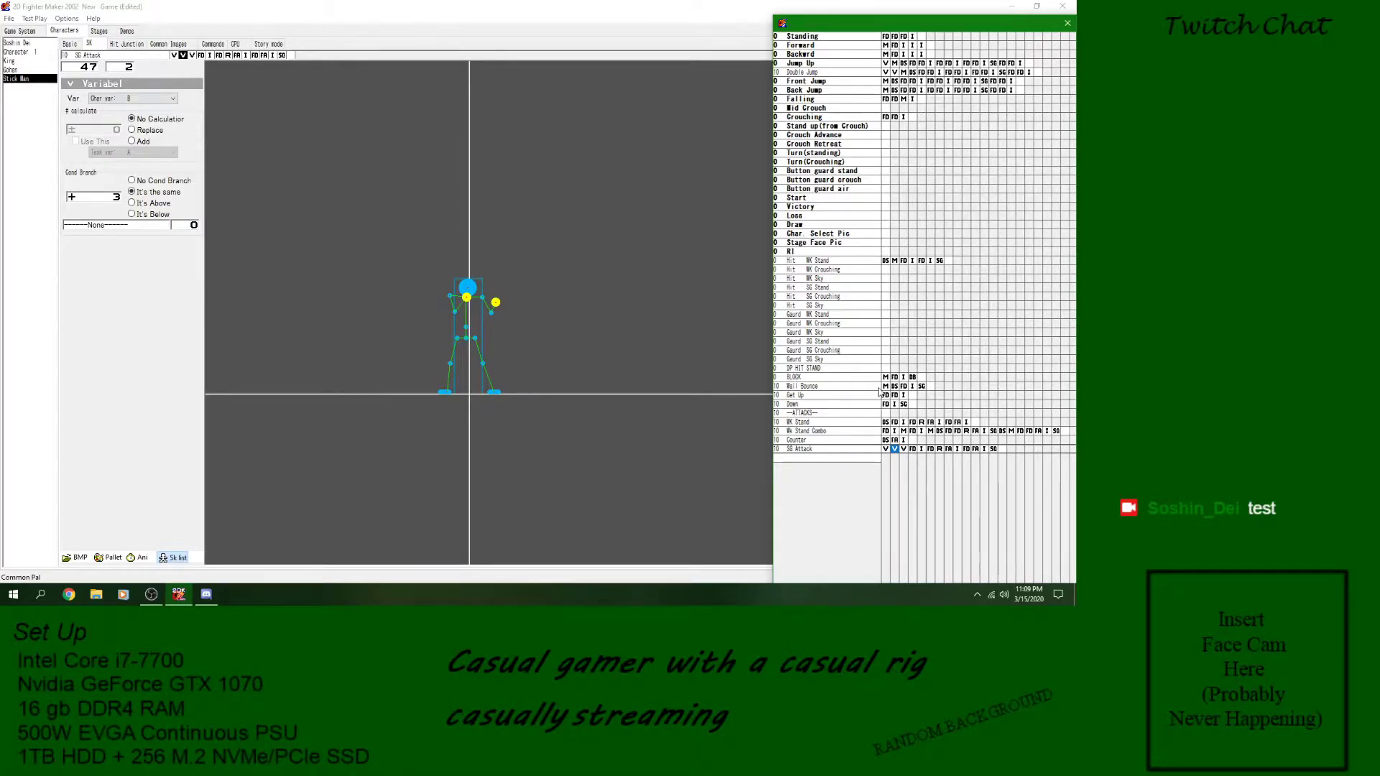
pyautogui.click(903, 449)
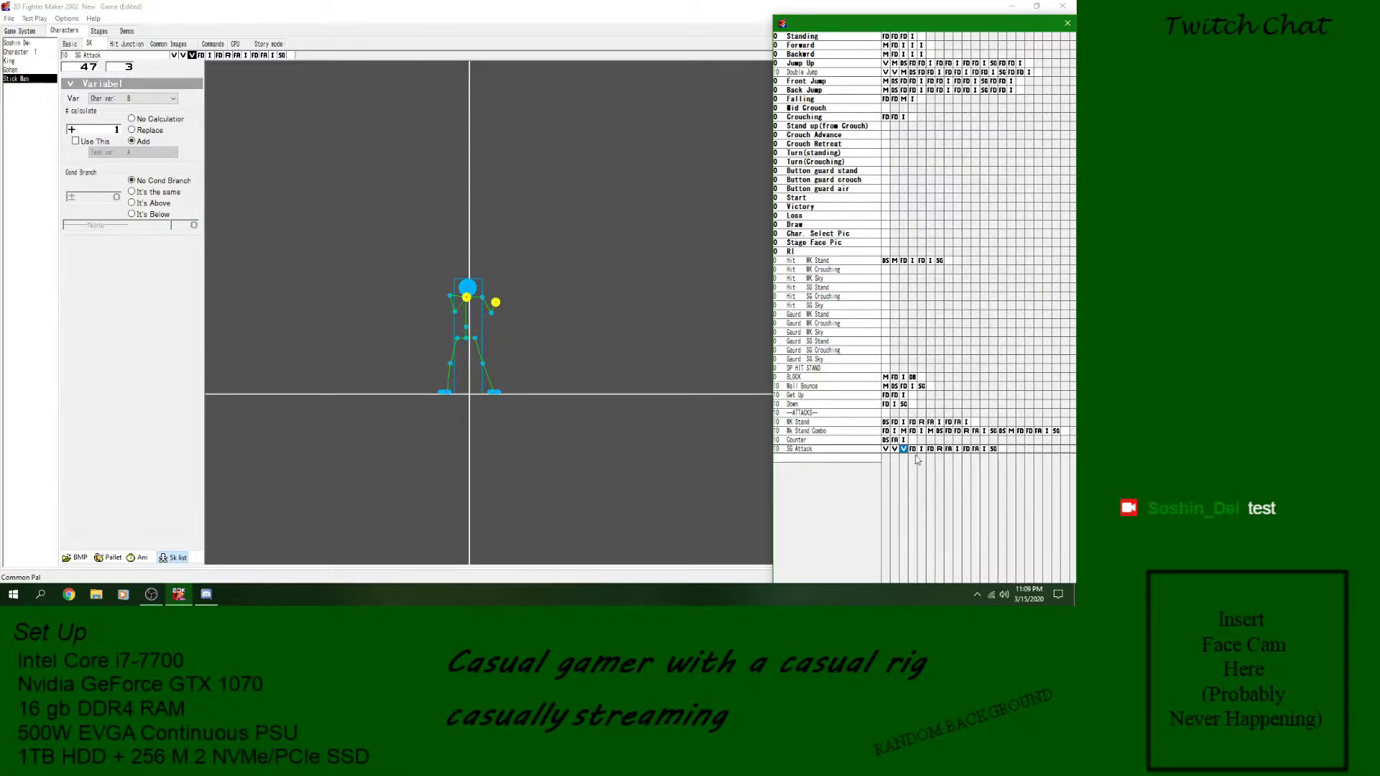
pyautogui.click(897, 450)
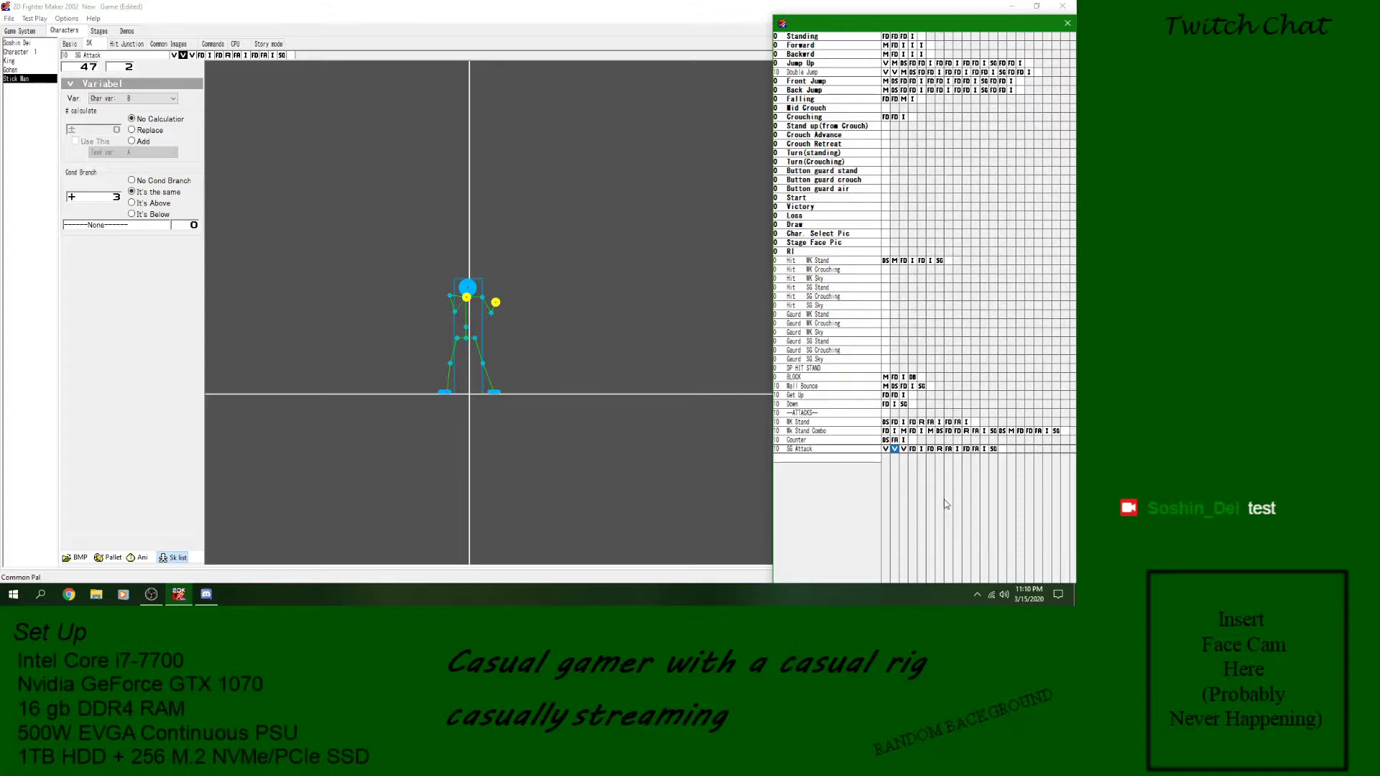
pyautogui.click(920, 449)
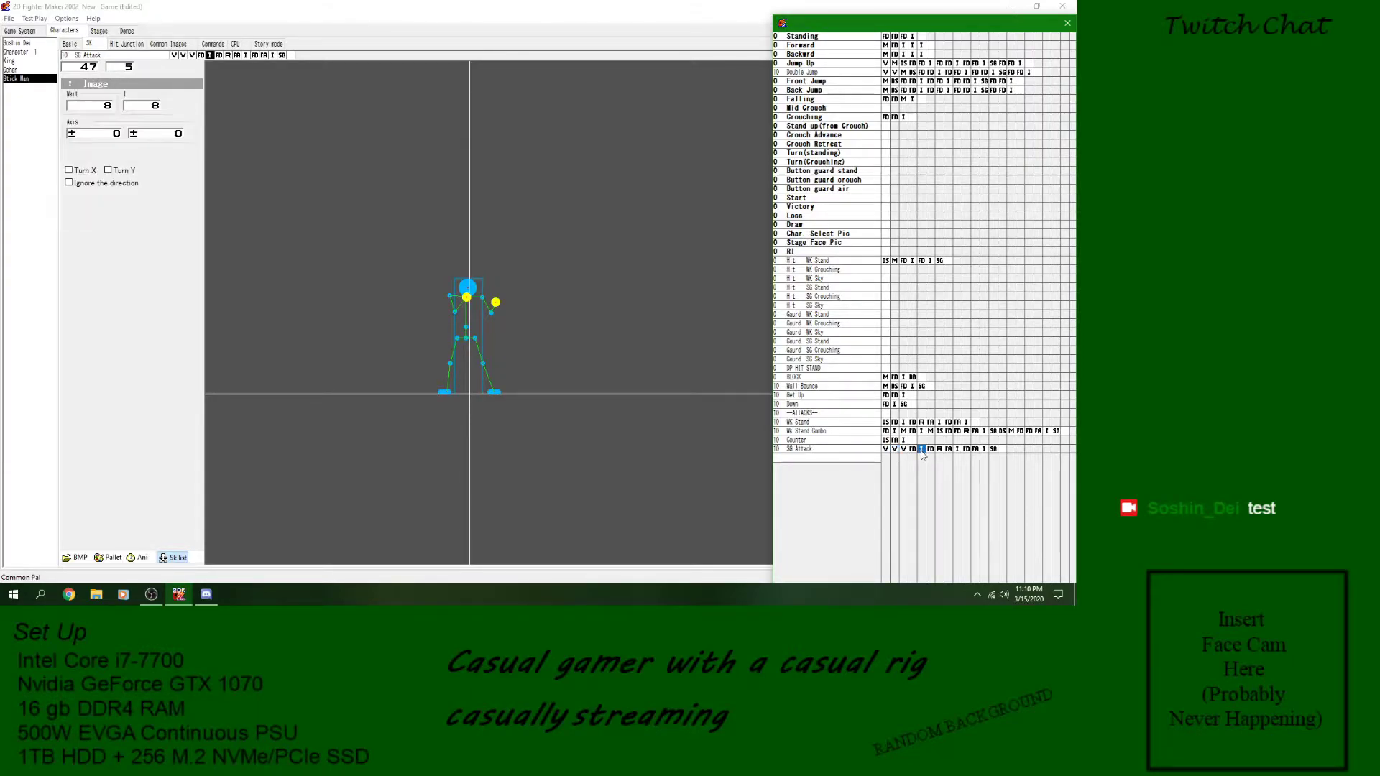
pyautogui.click(894, 449)
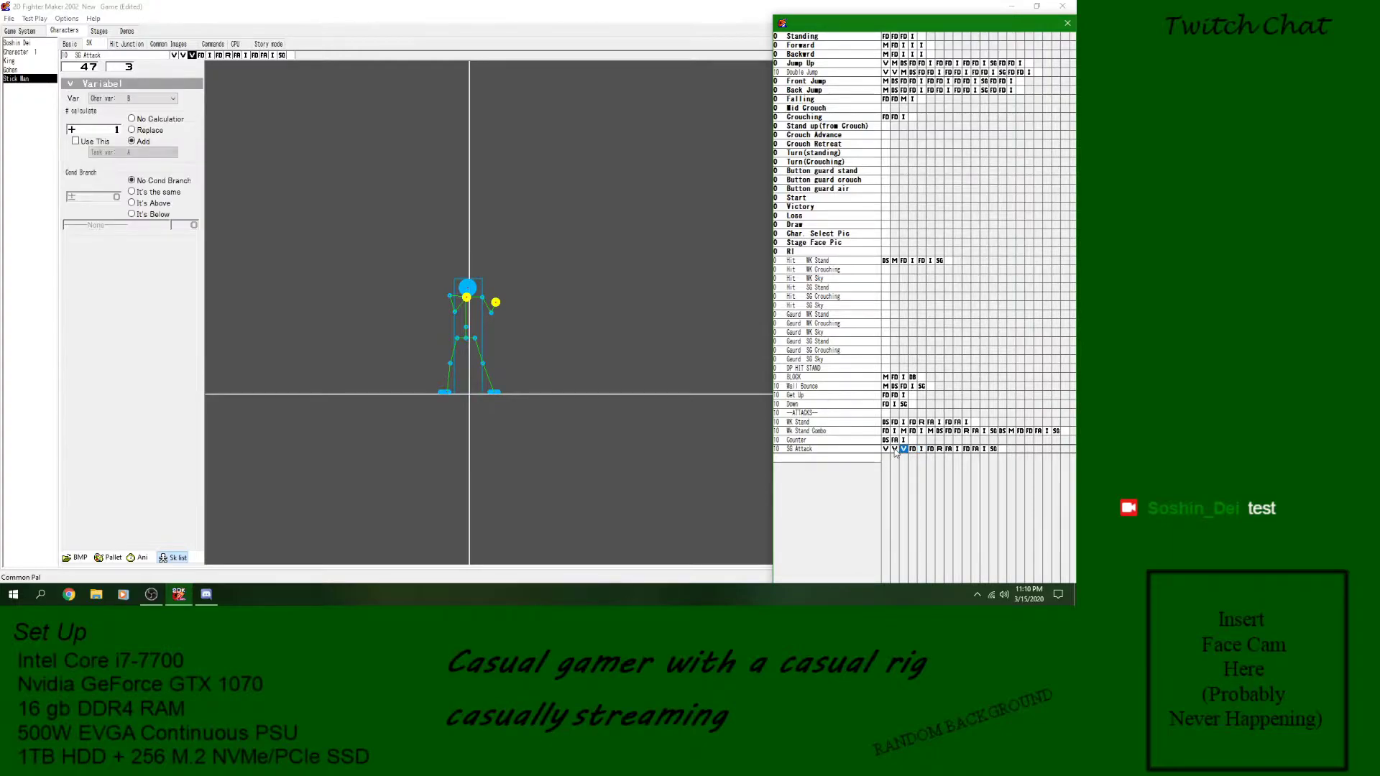
pyautogui.click(903, 450)
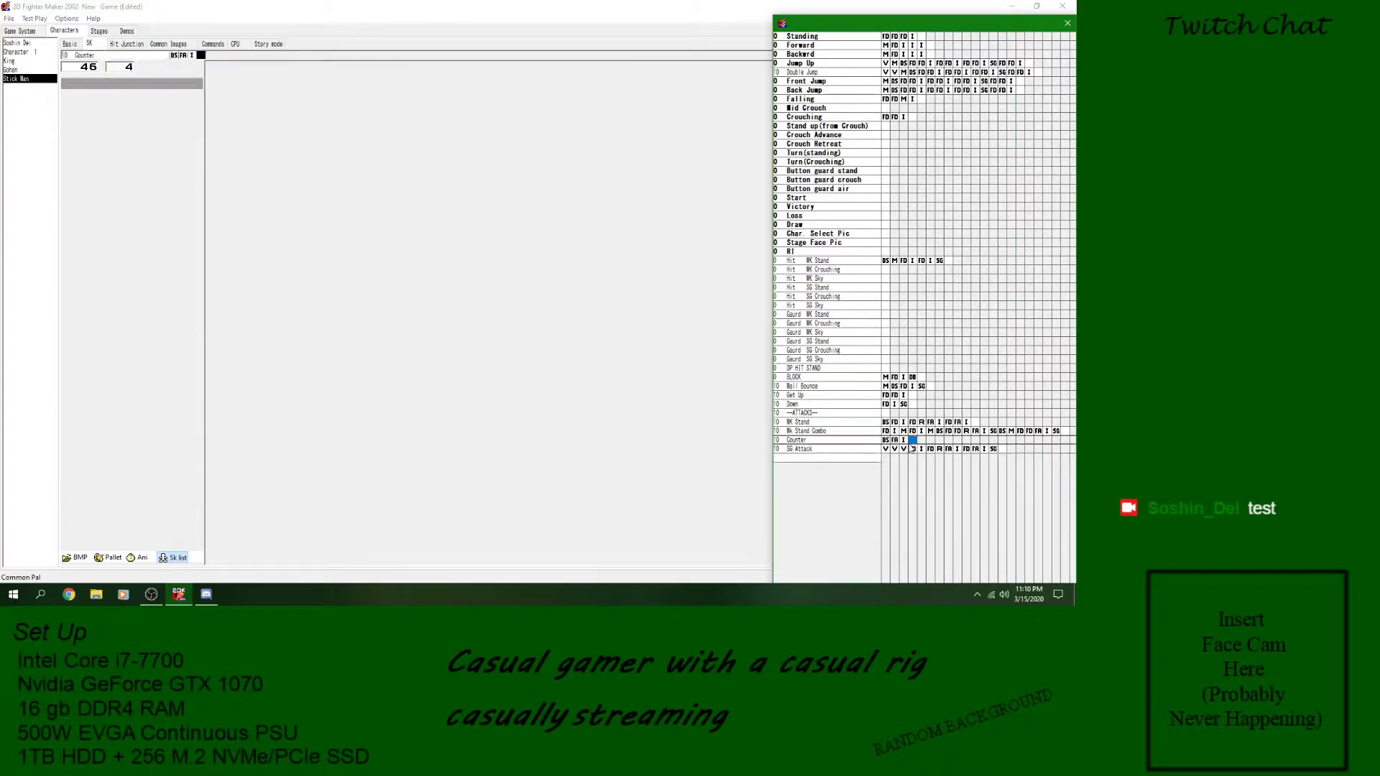
pyautogui.click(995, 451)
pyautogui.click(922, 449)
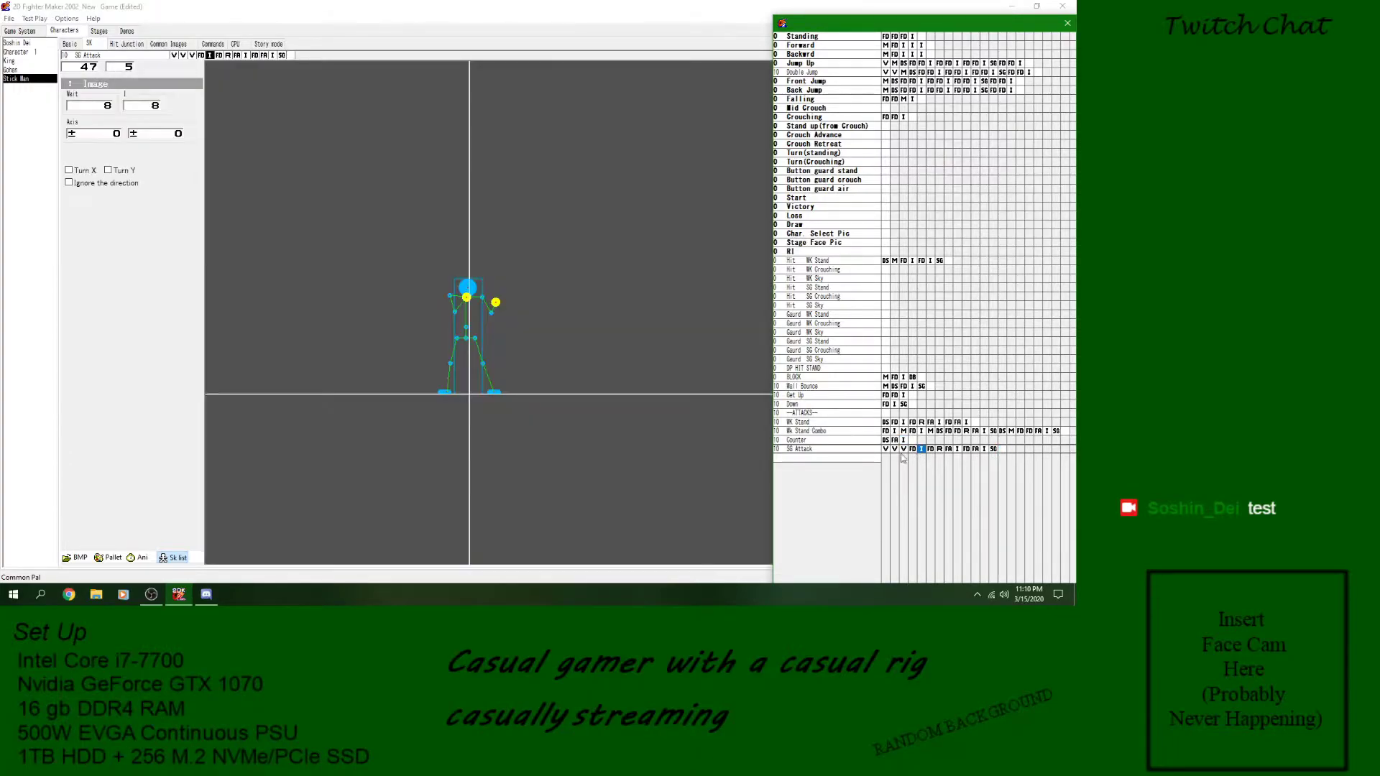
pyautogui.click(878, 450)
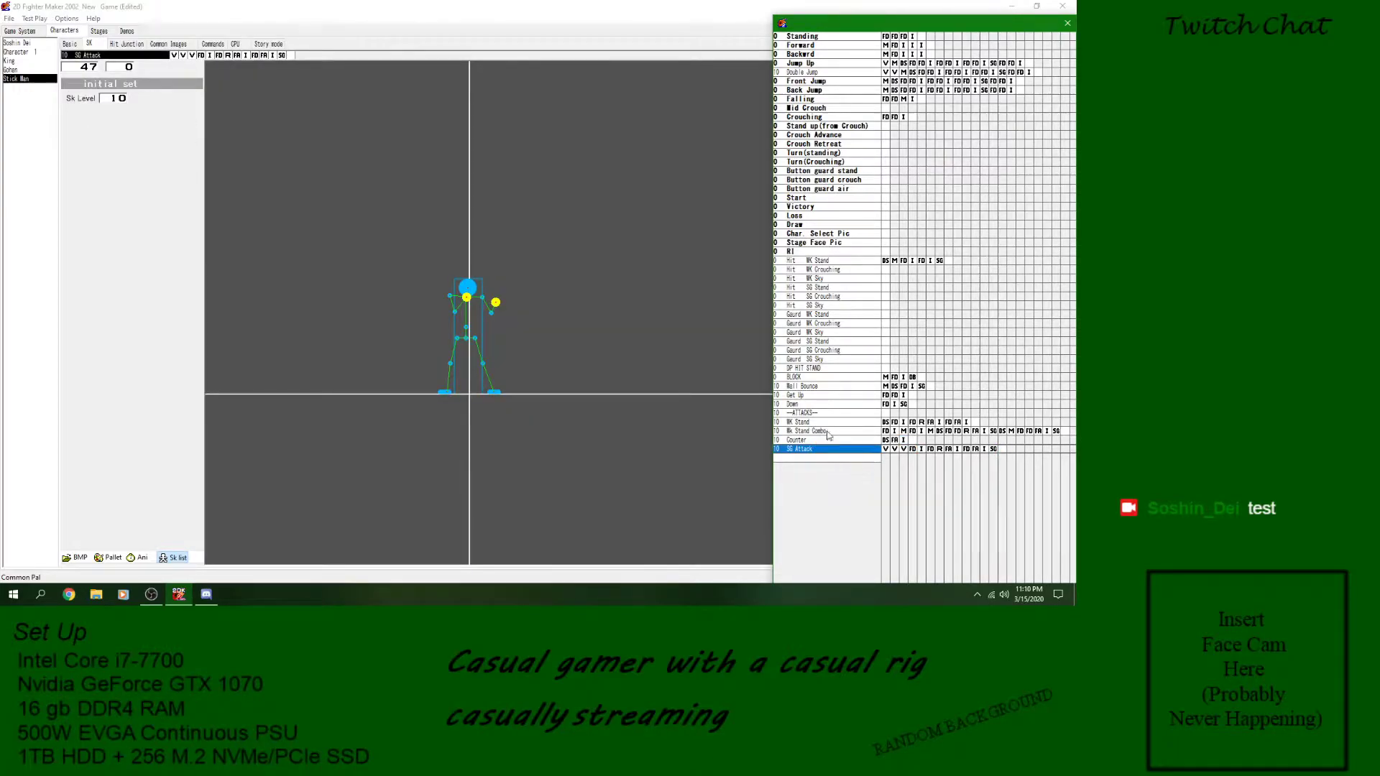
# - Set the branch target of SG Attack's second variable block to Wk Stand Combo
pyautogui.click(894, 449)
pyautogui.click(105, 225)
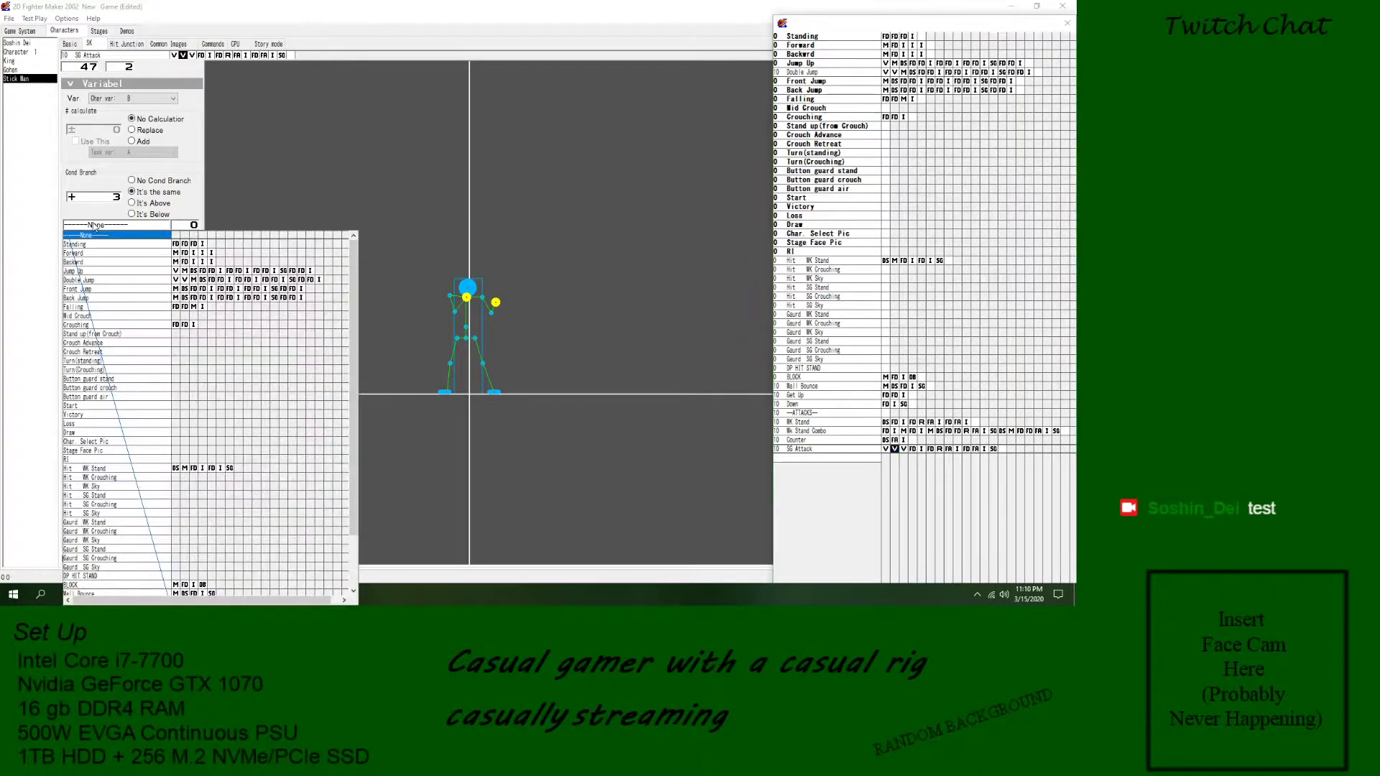
pyautogui.scroll(-3, 122, 467)
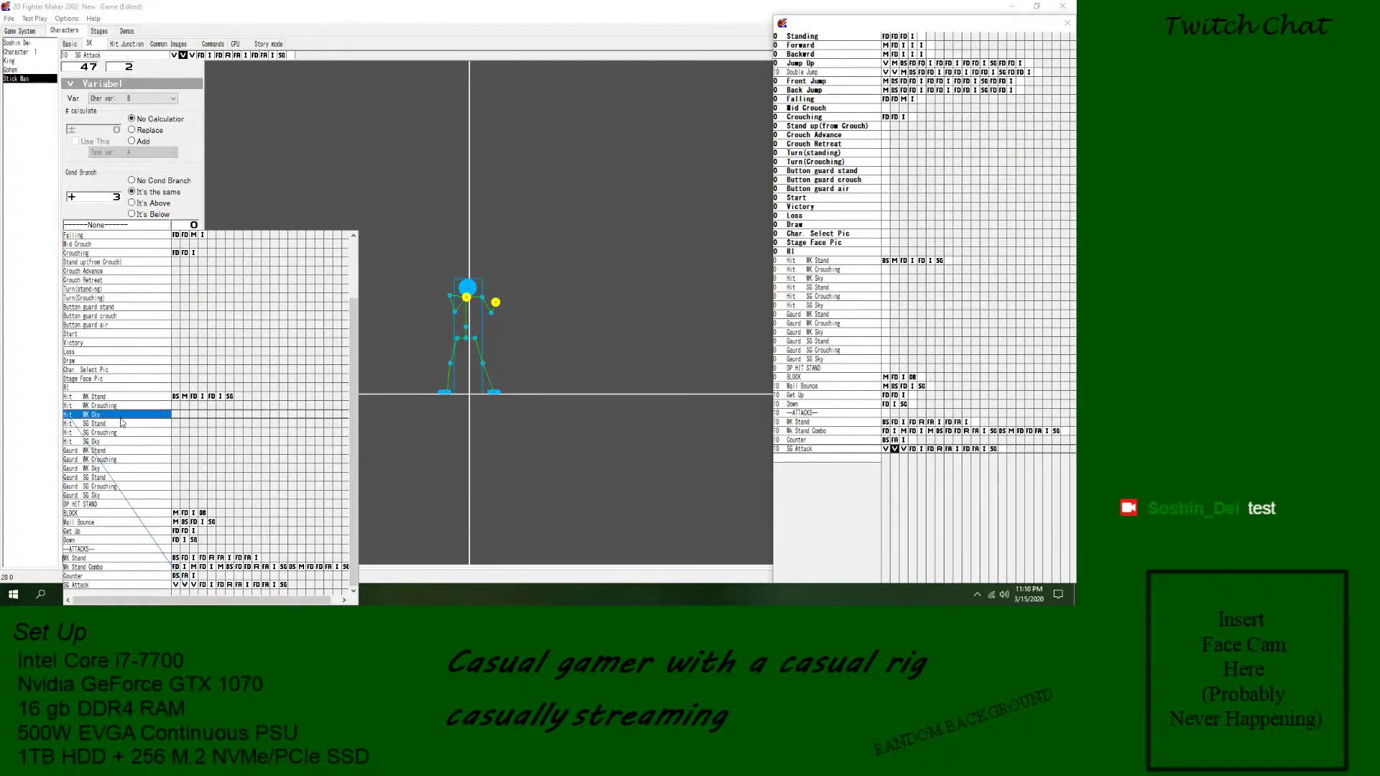
pyautogui.click(107, 567)
pyautogui.click(842, 453)
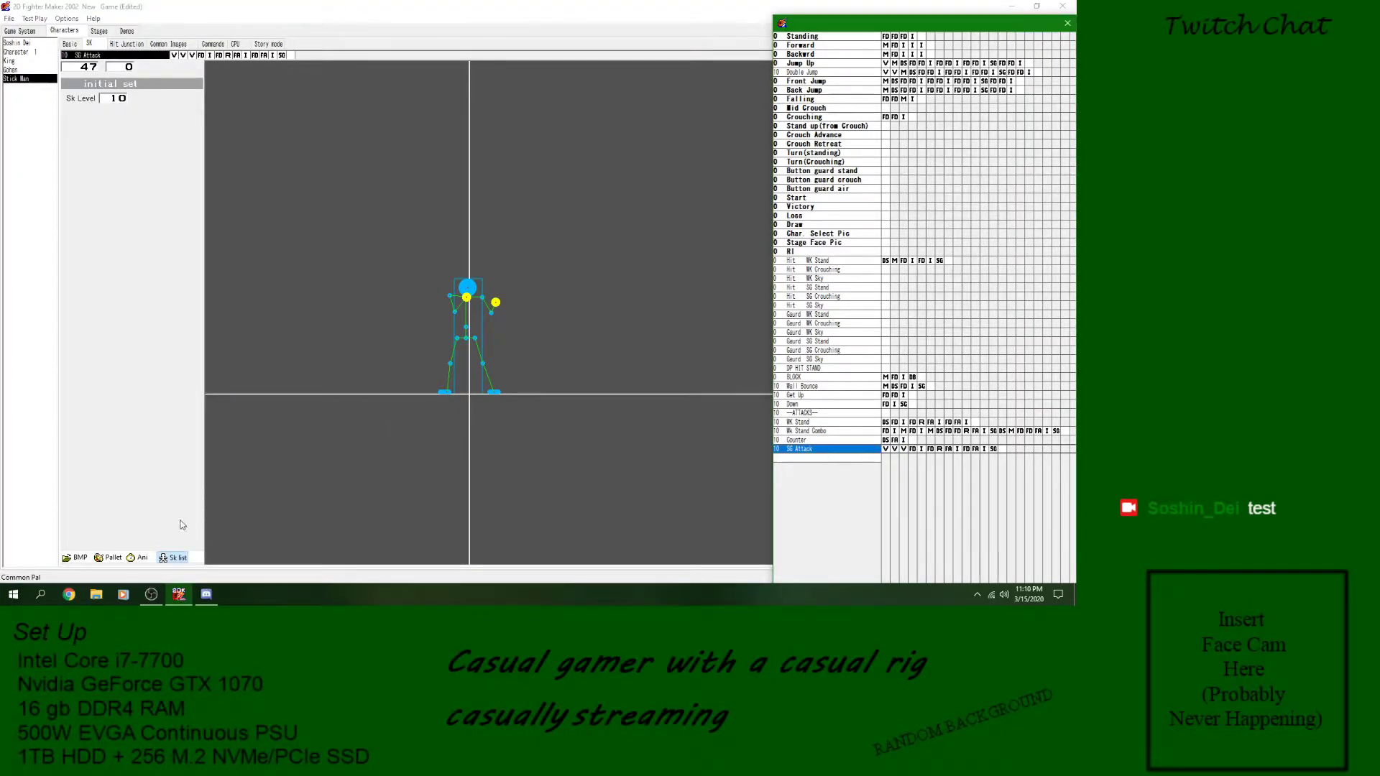
# - Save the game and play SG Attack in the animation preview, closing the preview when done
pyautogui.click(10, 18)
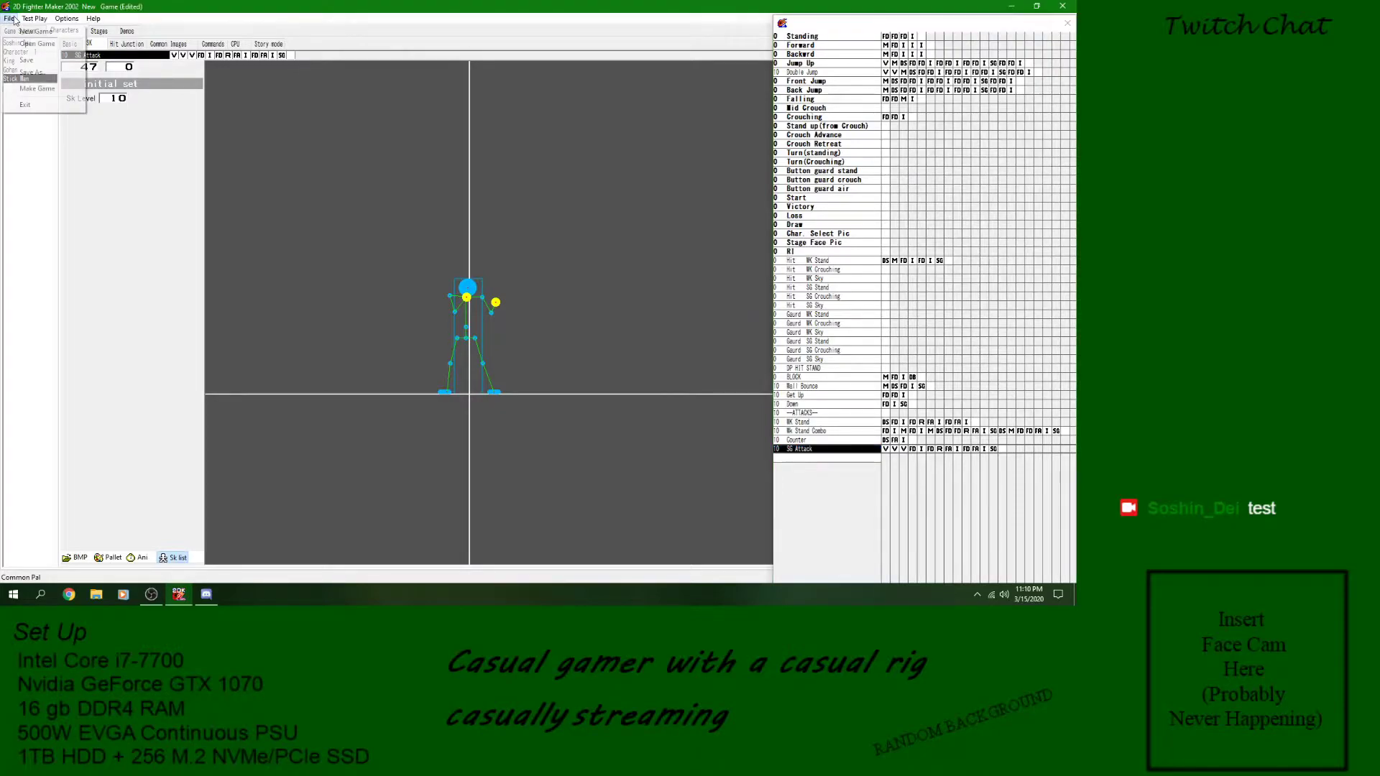
pyautogui.click(29, 60)
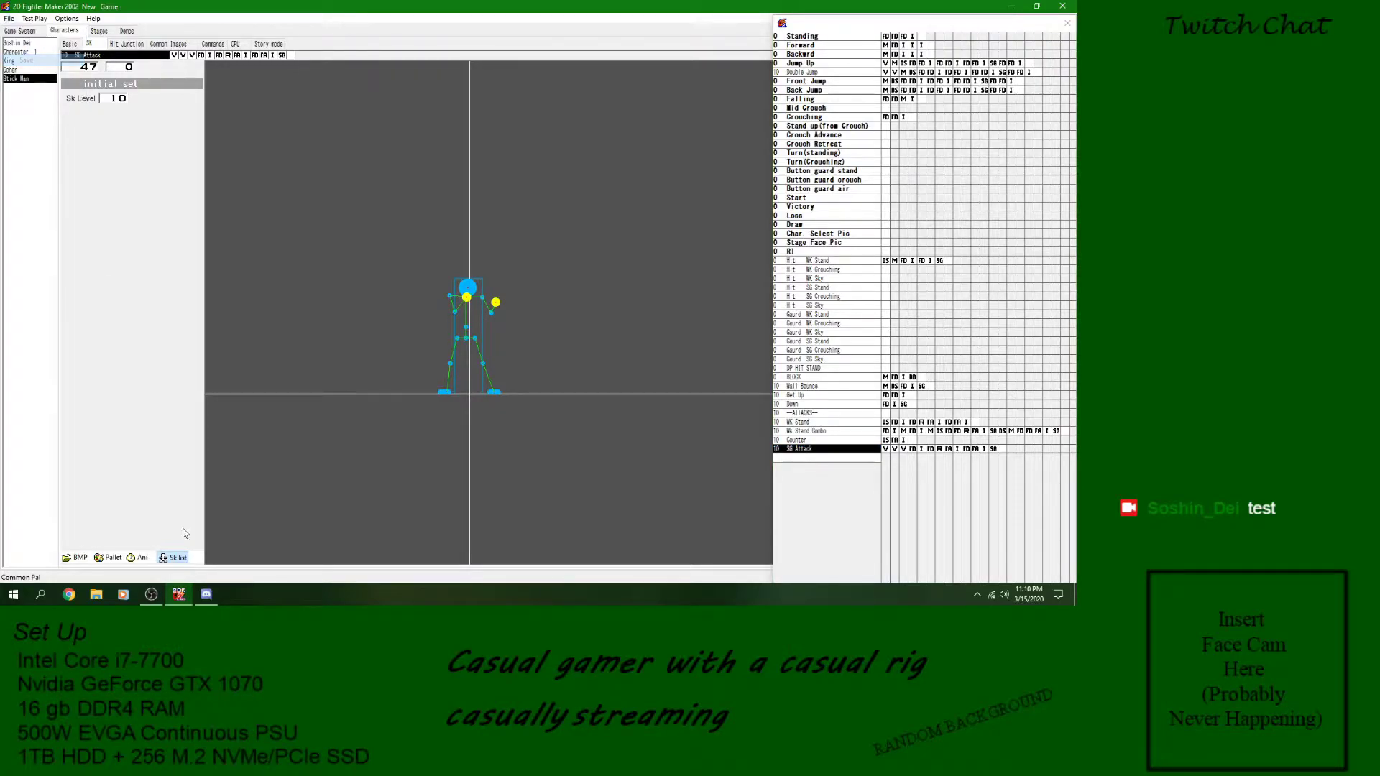
pyautogui.click(141, 559)
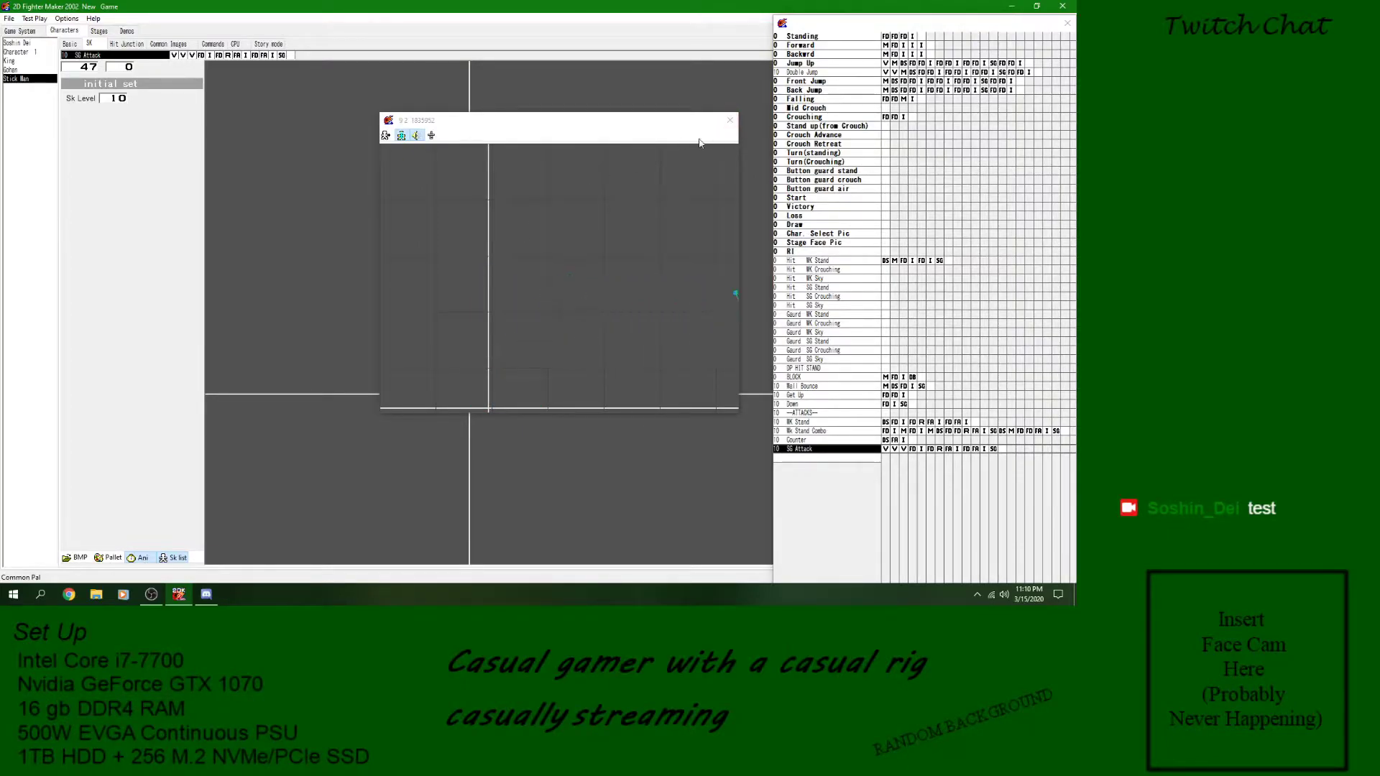
pyautogui.click(568, 296)
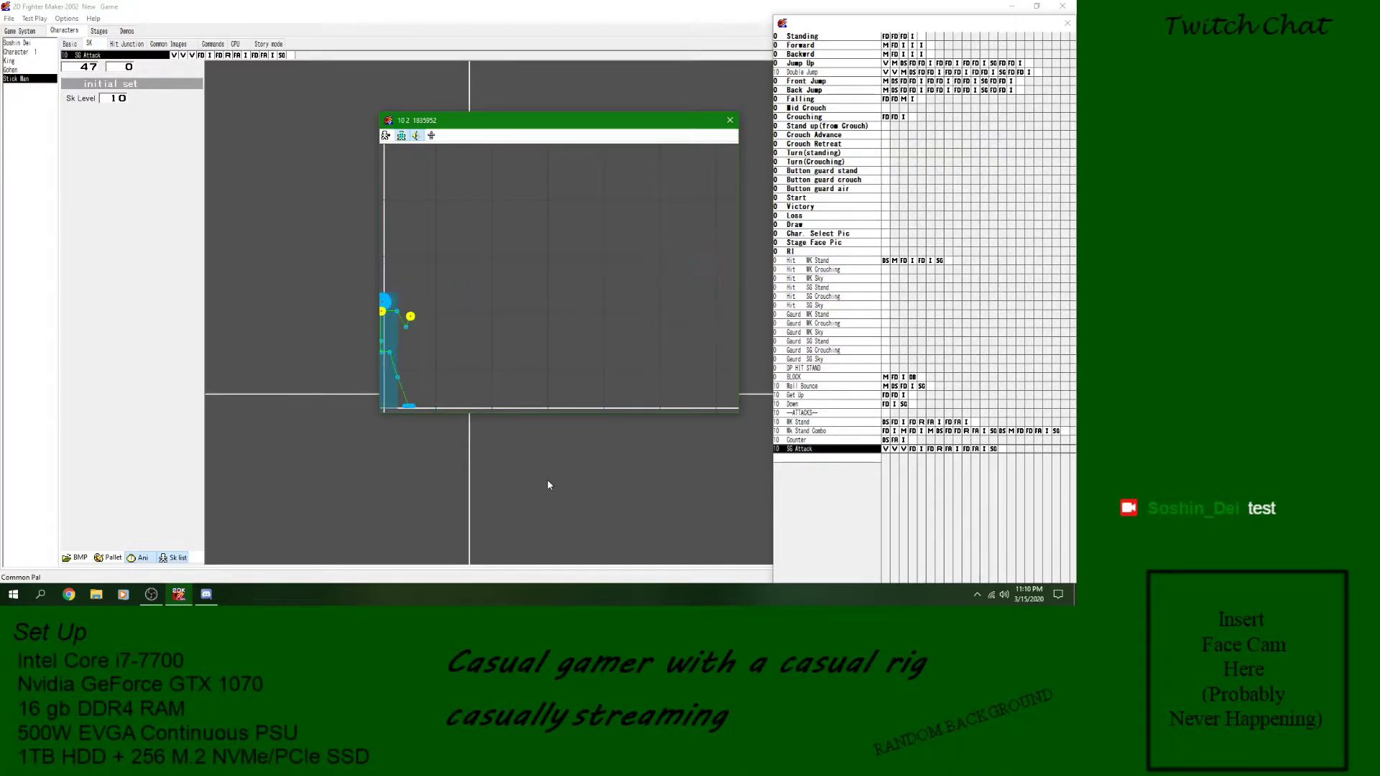
pyautogui.click(729, 120)
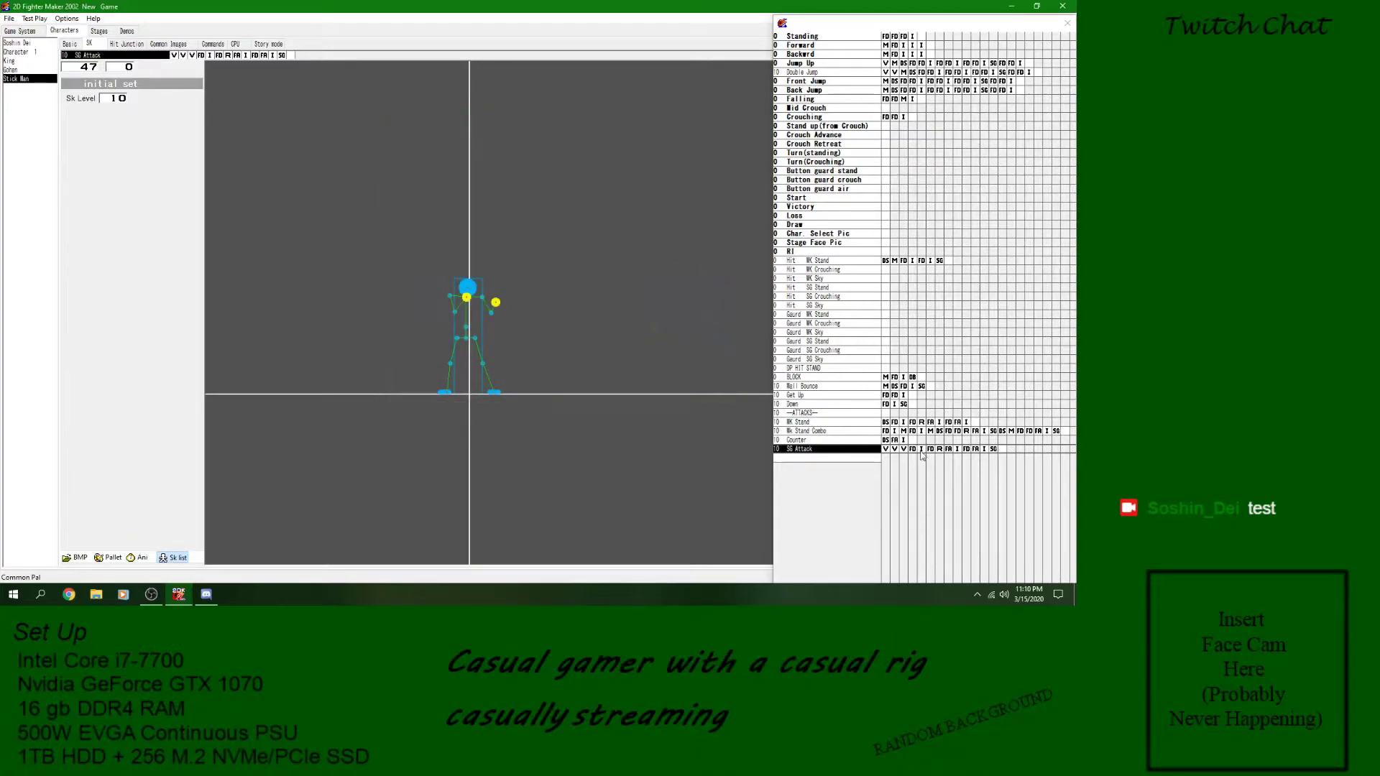
# - Set the condition value of SG Attack's second variable block to 5 and play the skill in the animation preview
pyautogui.click(865, 458)
pyautogui.click(904, 448)
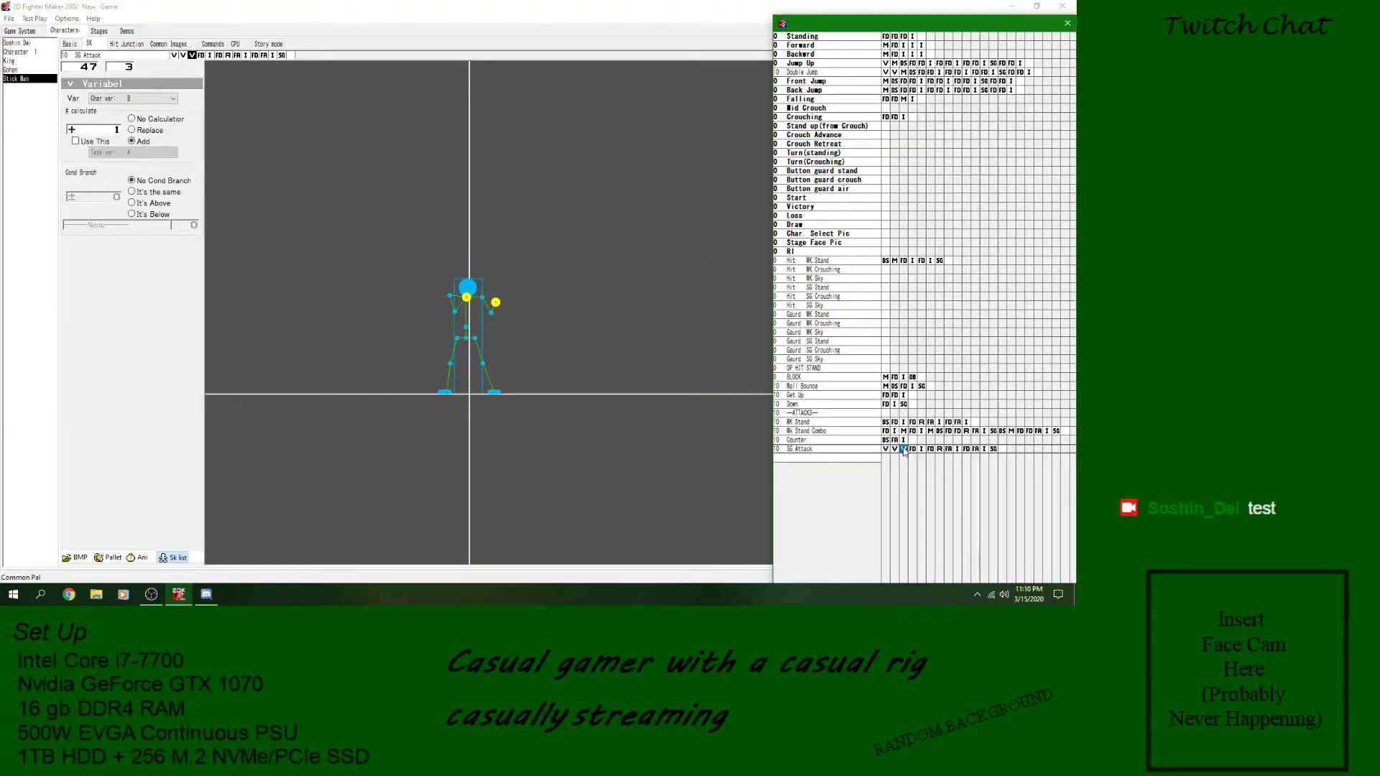
pyautogui.press('Left')
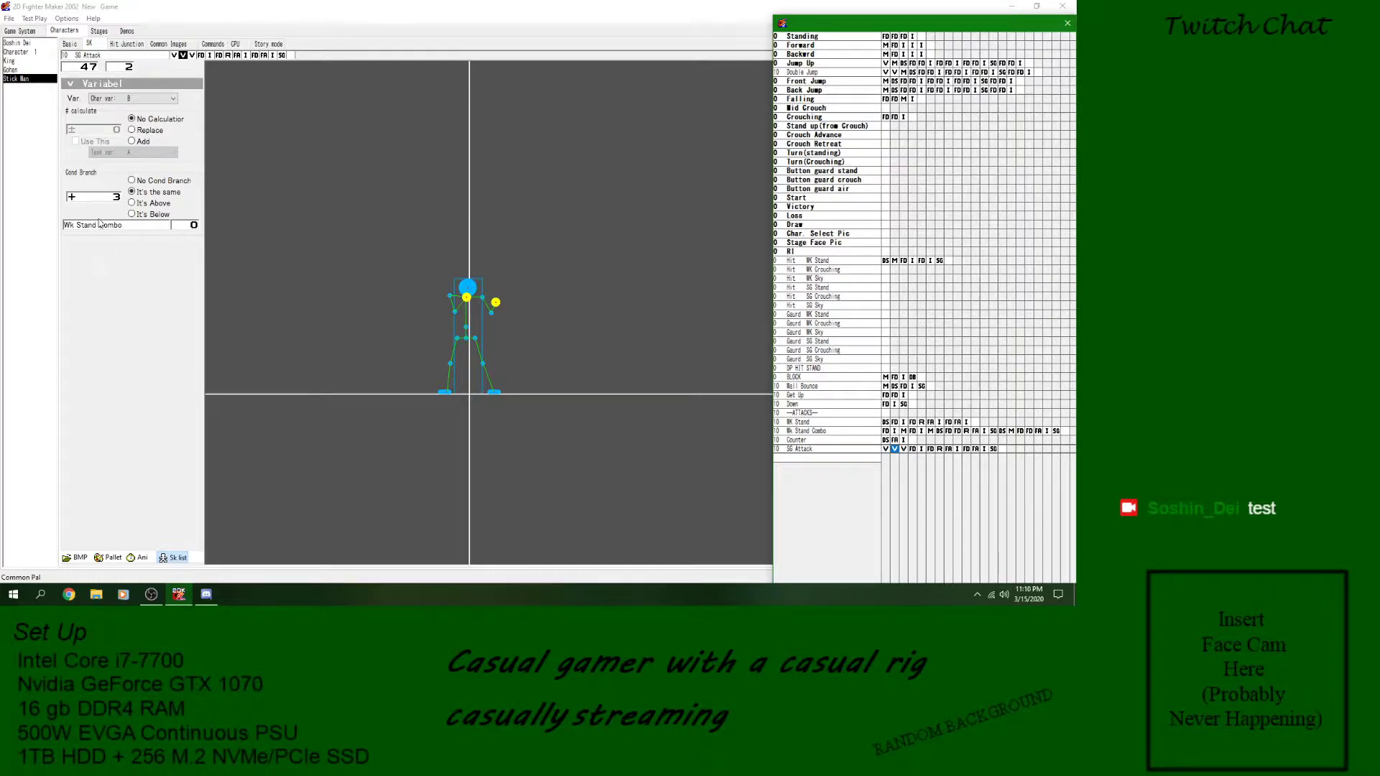
pyautogui.click(115, 200)
pyautogui.write('5')
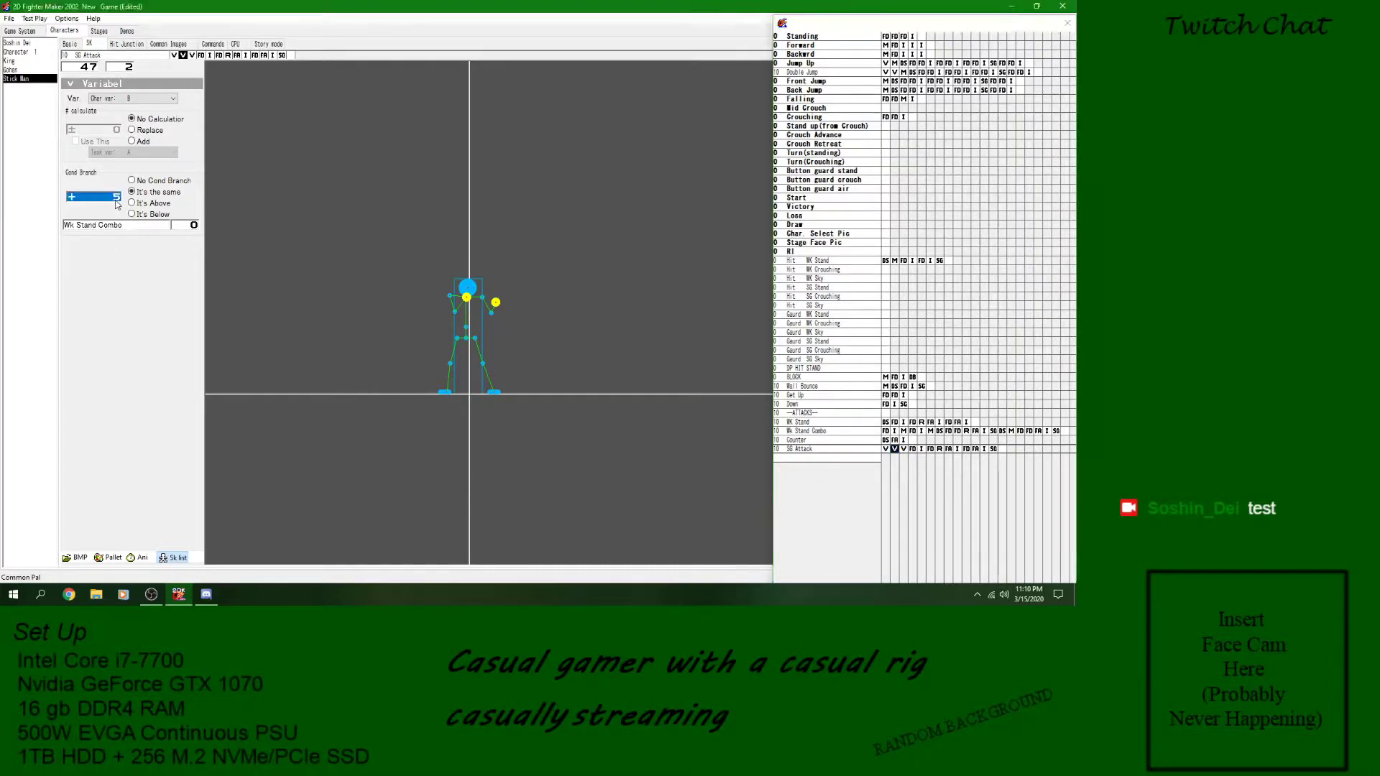
pyautogui.click(138, 558)
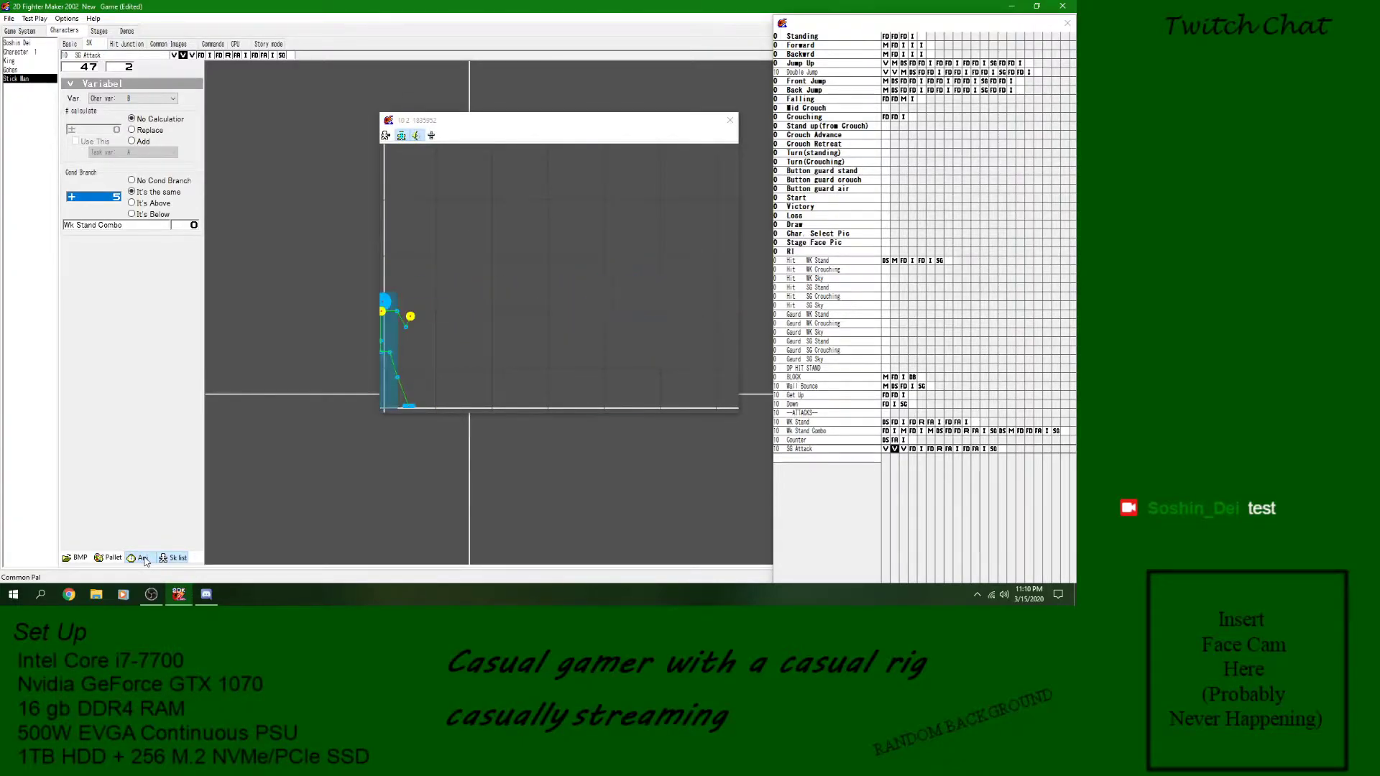
pyautogui.click(730, 120)
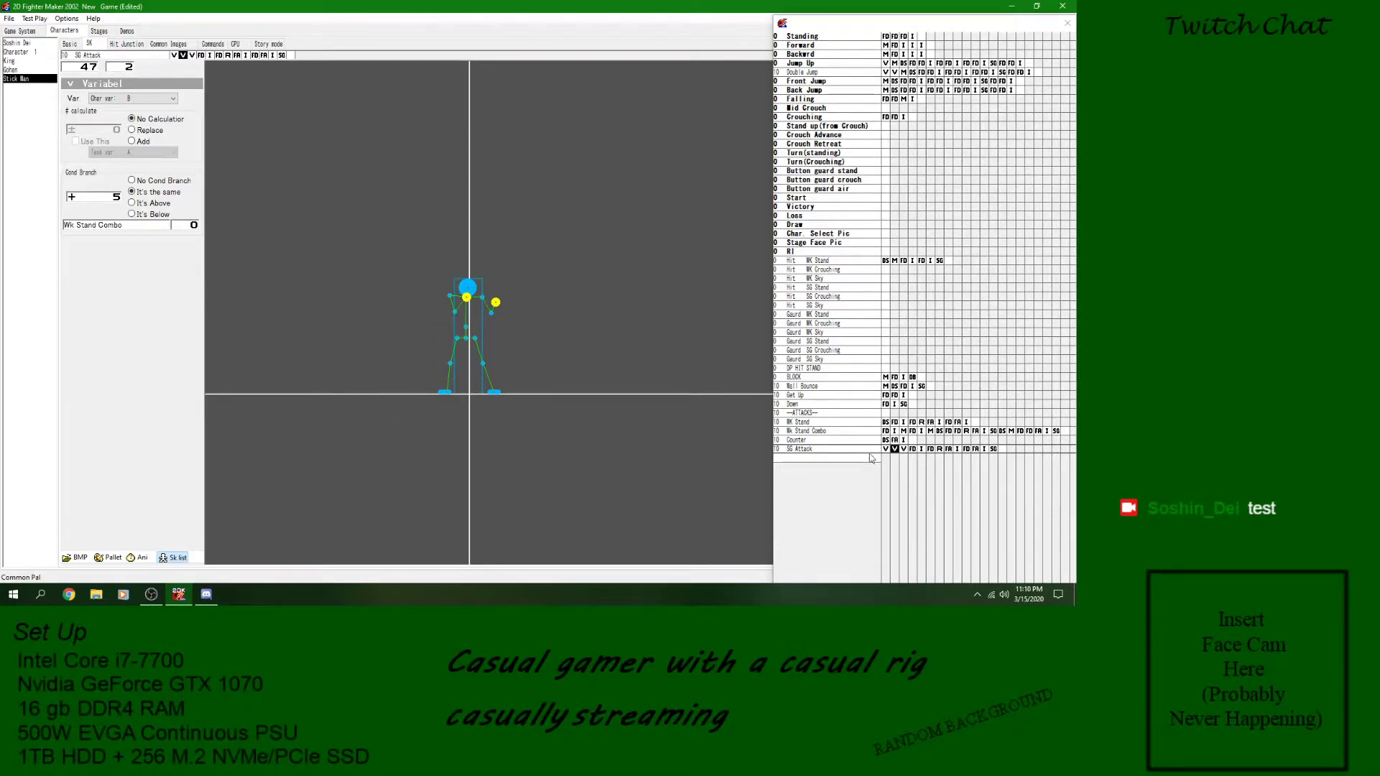
# - Set the condition value of SG Attack's second variable block to 15 and save the game
pyautogui.click(110, 202)
pyautogui.click(9, 19)
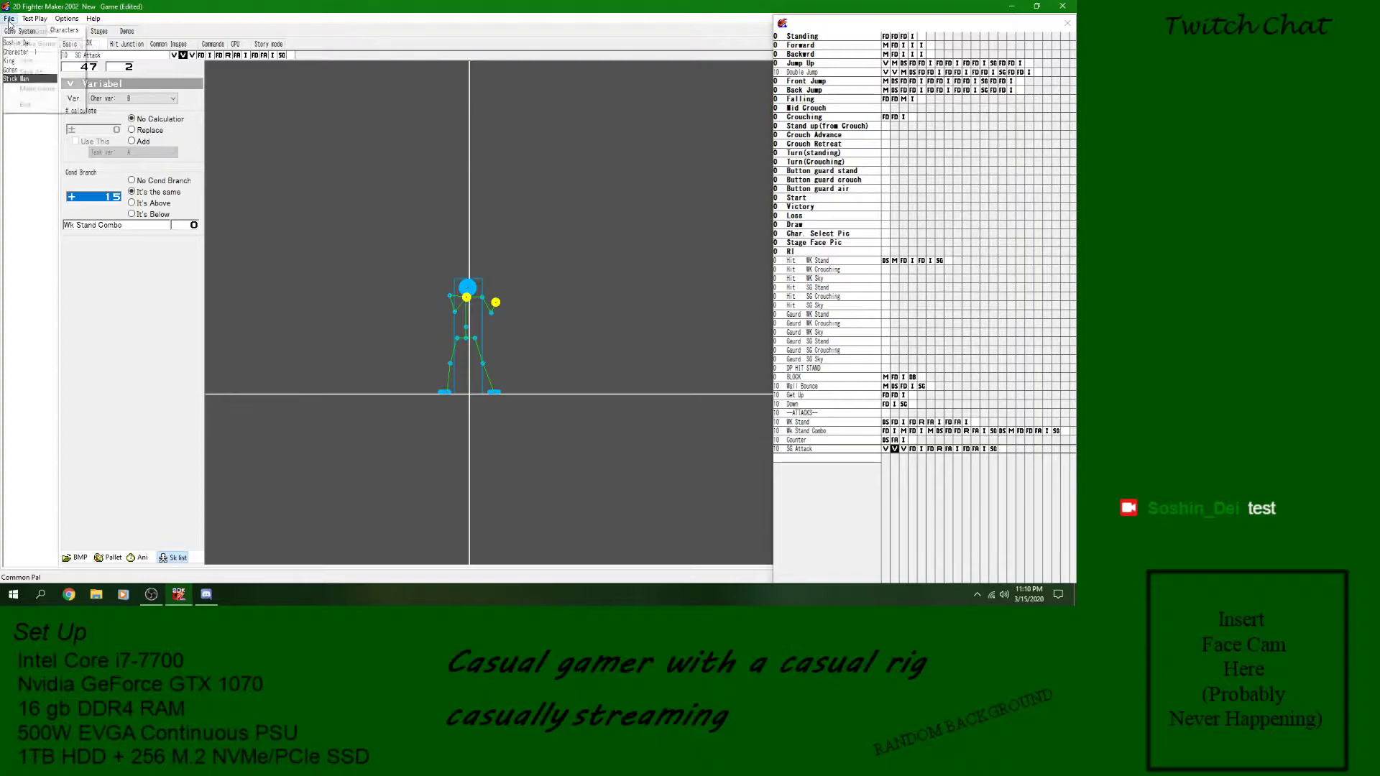
pyautogui.click(26, 60)
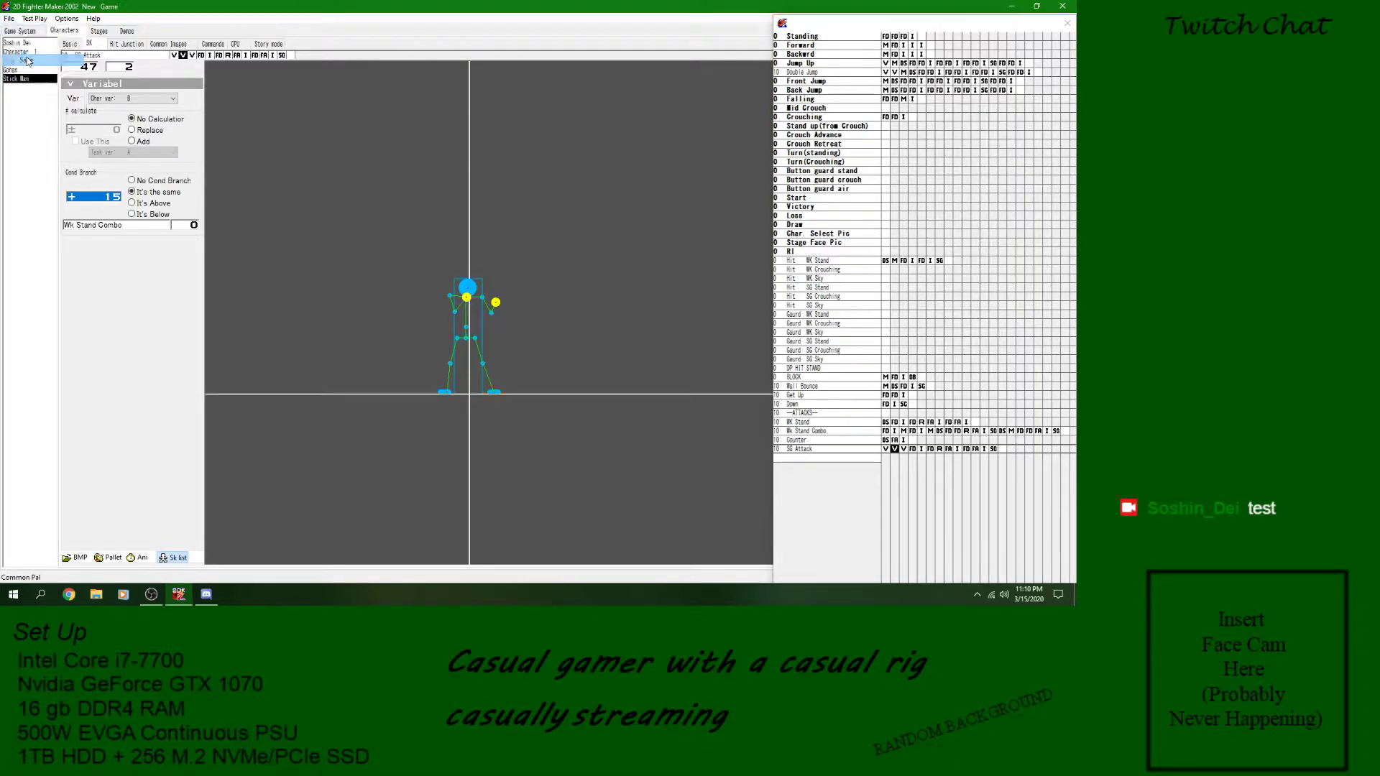
# - Play SG Attack in the animation preview, then set its second variable block's condition value to 5 and save the game
pyautogui.click(146, 554)
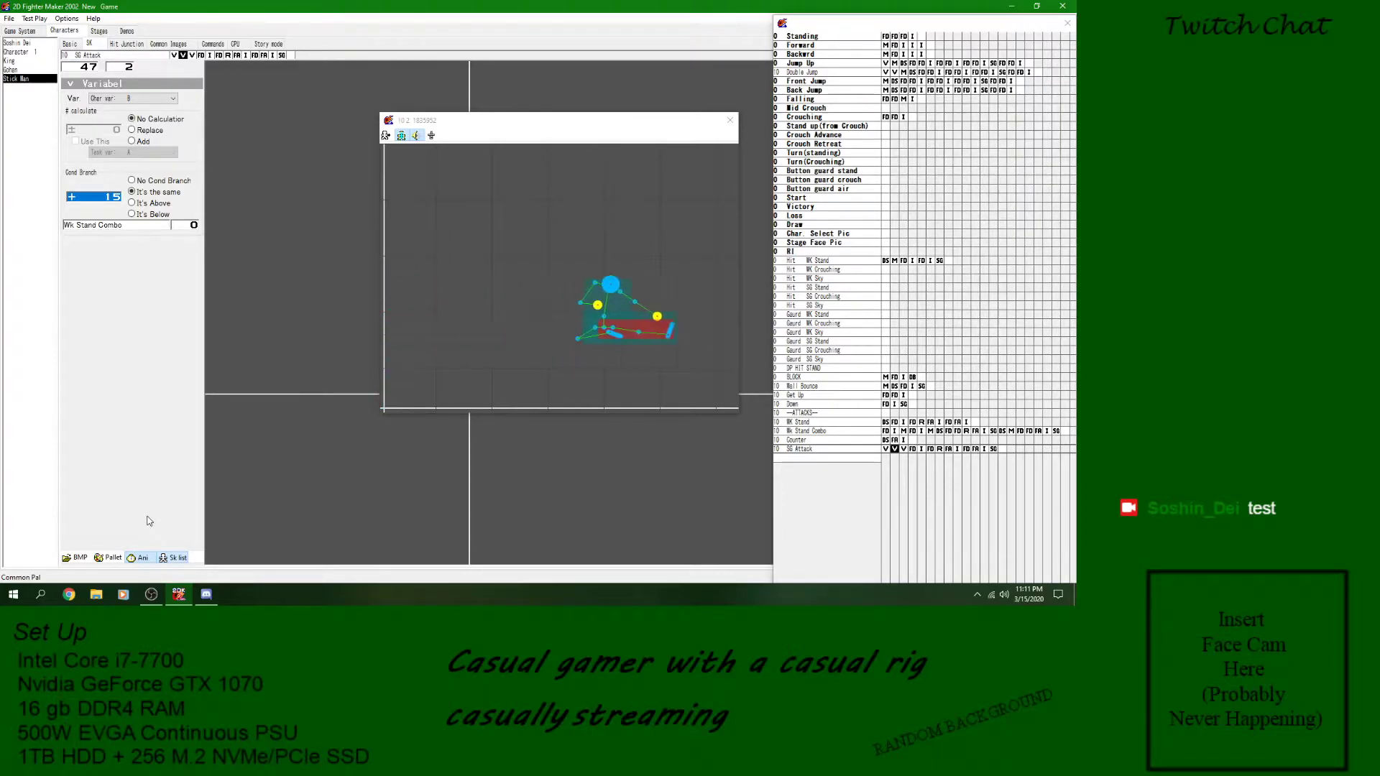
pyautogui.click(730, 121)
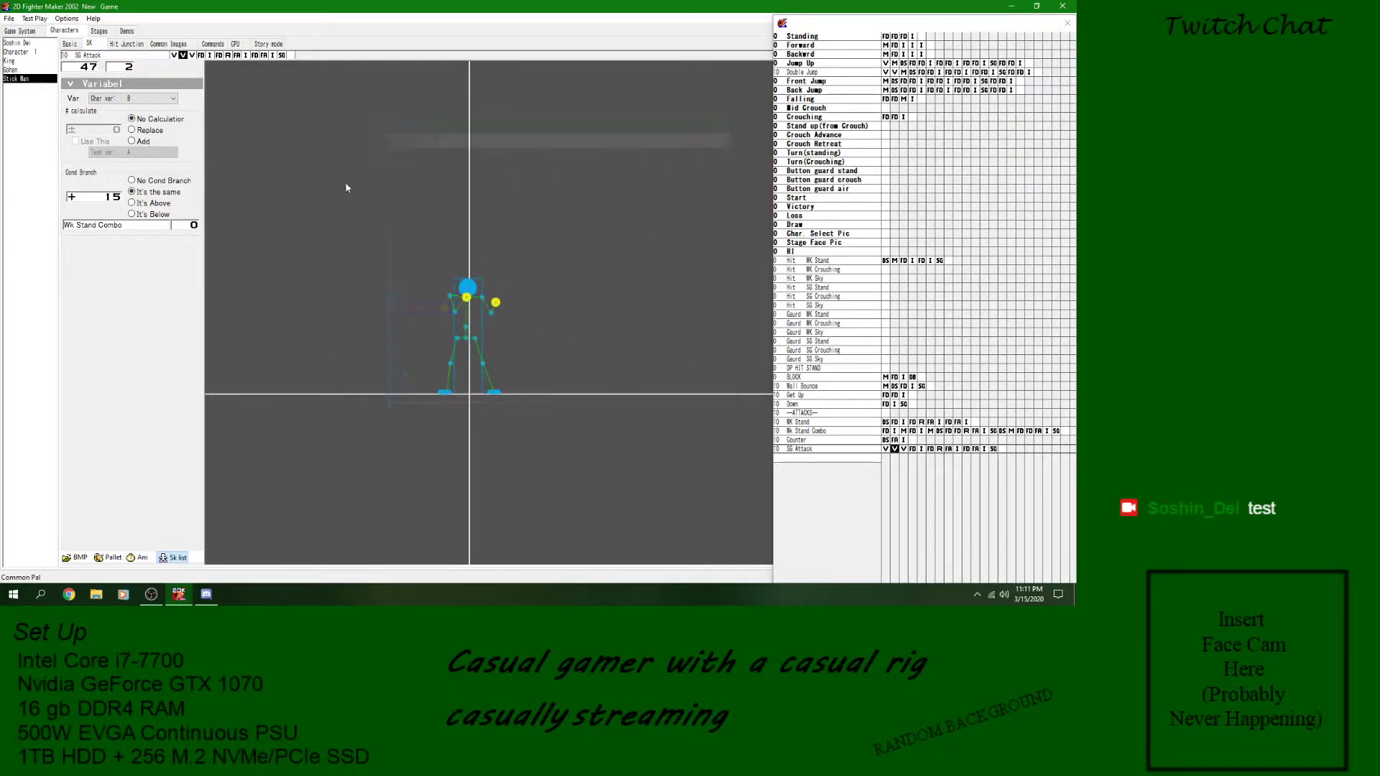
pyautogui.click(106, 199)
pyautogui.write('5')
pyautogui.click(12, 20)
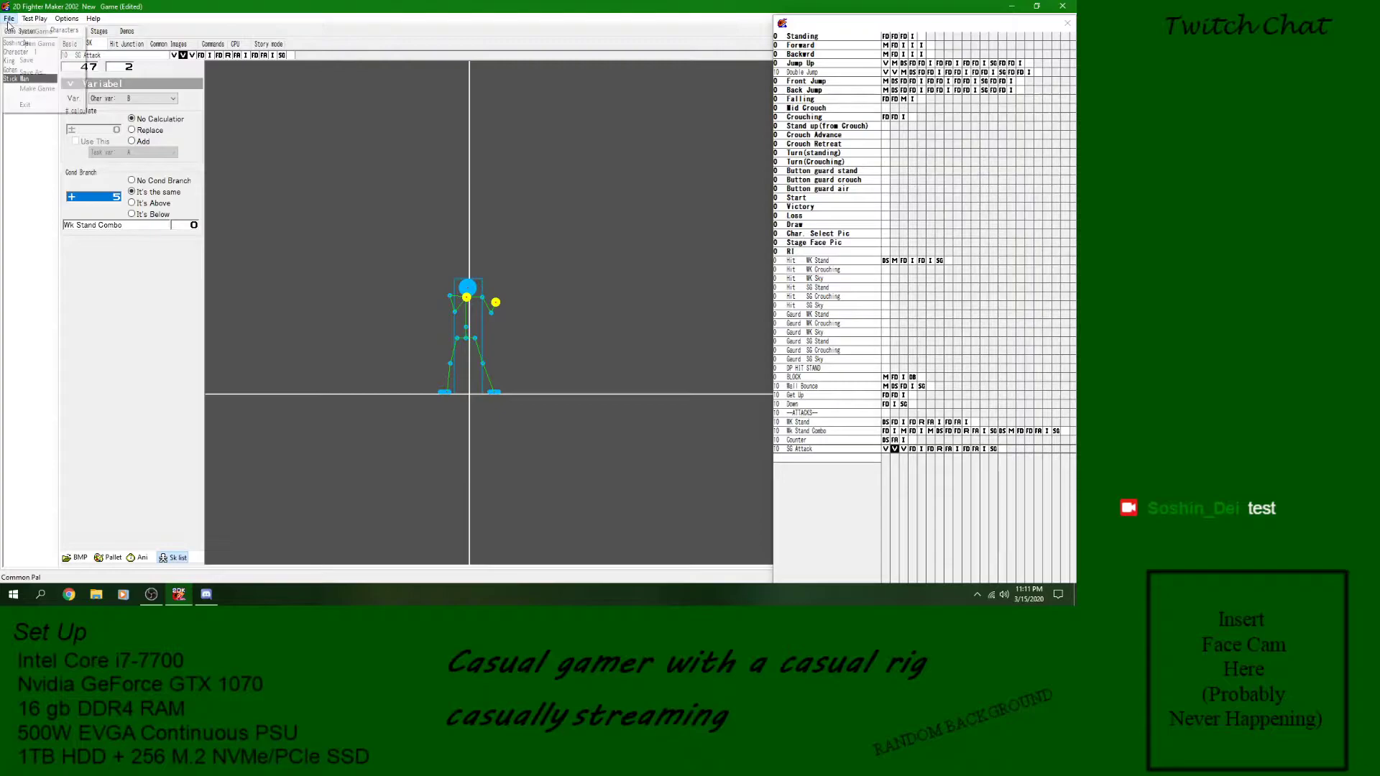
pyautogui.click(22, 62)
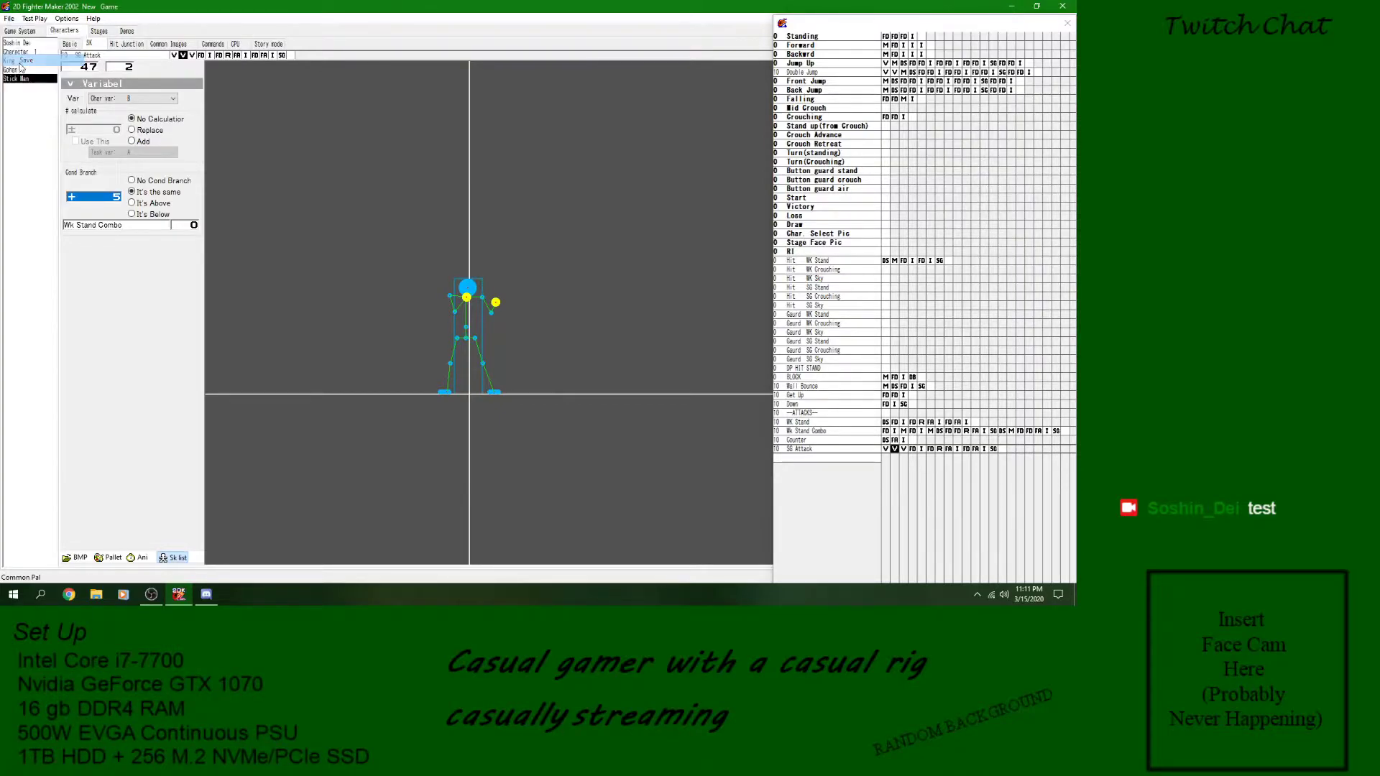
# - Check SG Attack's variable blocks, set the second one's condition value to 3, and save the game
pyautogui.click(886, 450)
pyautogui.click(895, 450)
pyautogui.click(902, 450)
pyautogui.click(894, 450)
pyautogui.click(894, 449)
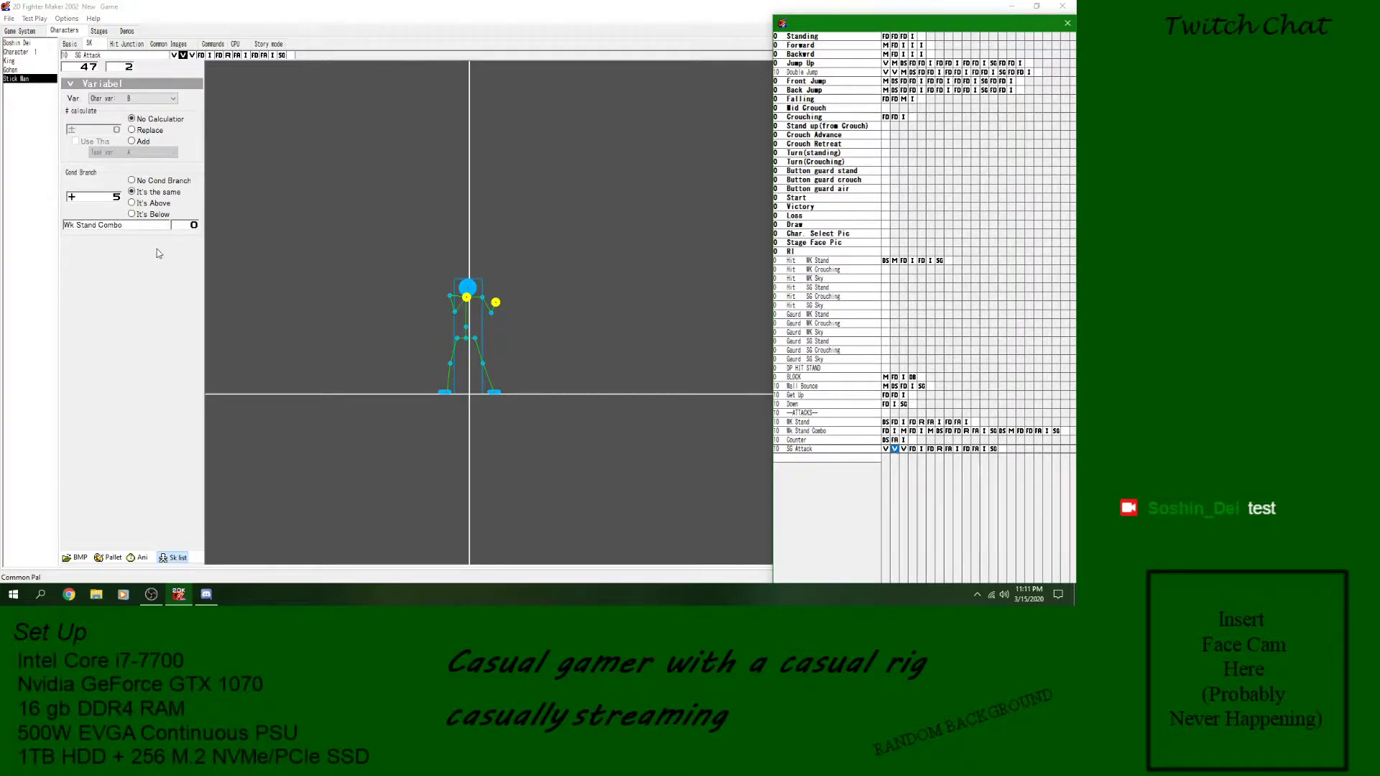
pyautogui.click(118, 198)
pyautogui.write('3')
pyautogui.click(9, 19)
pyautogui.click(29, 62)
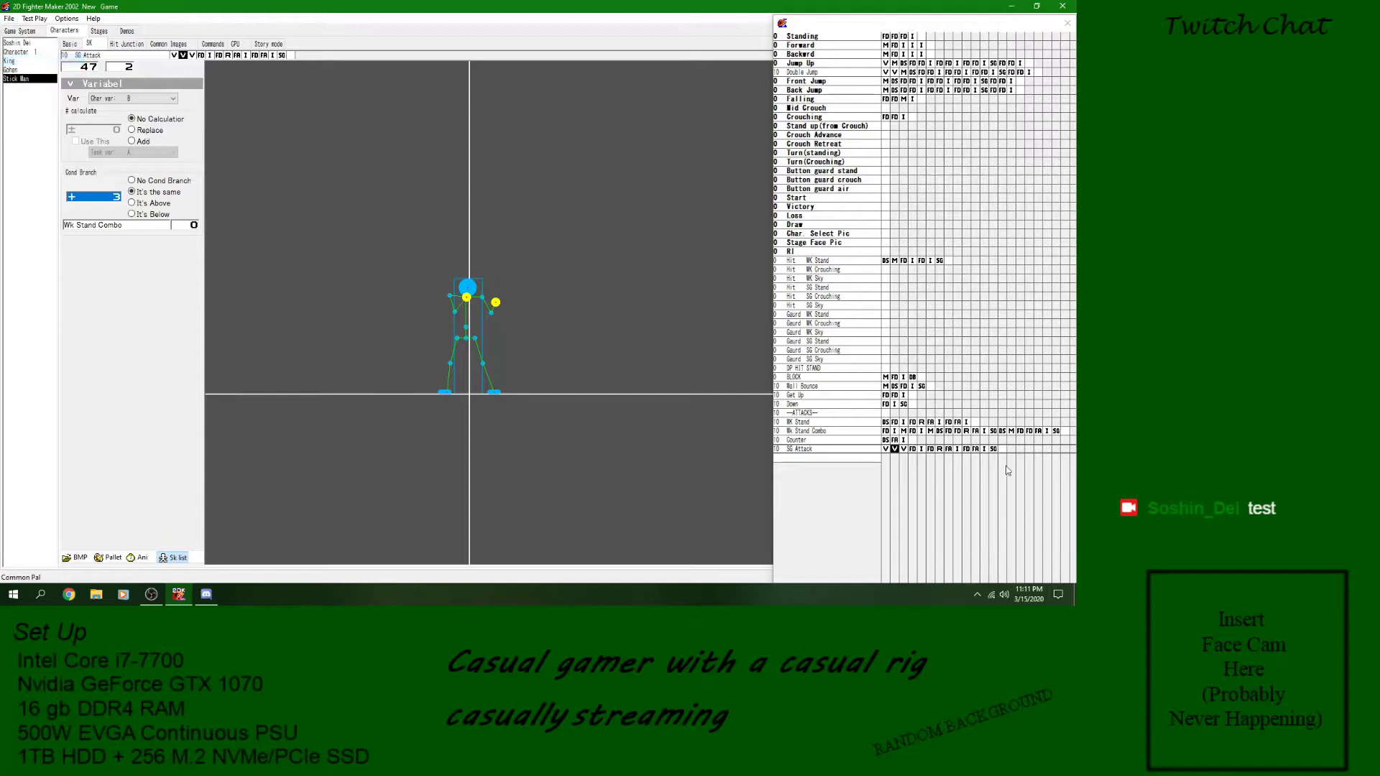
# - Add a Detect Skill block after Wk Stand Combo's wall-hit check, with divergence Defeneding and target Wk Stand Combo block 15
pyautogui.click(889, 433)
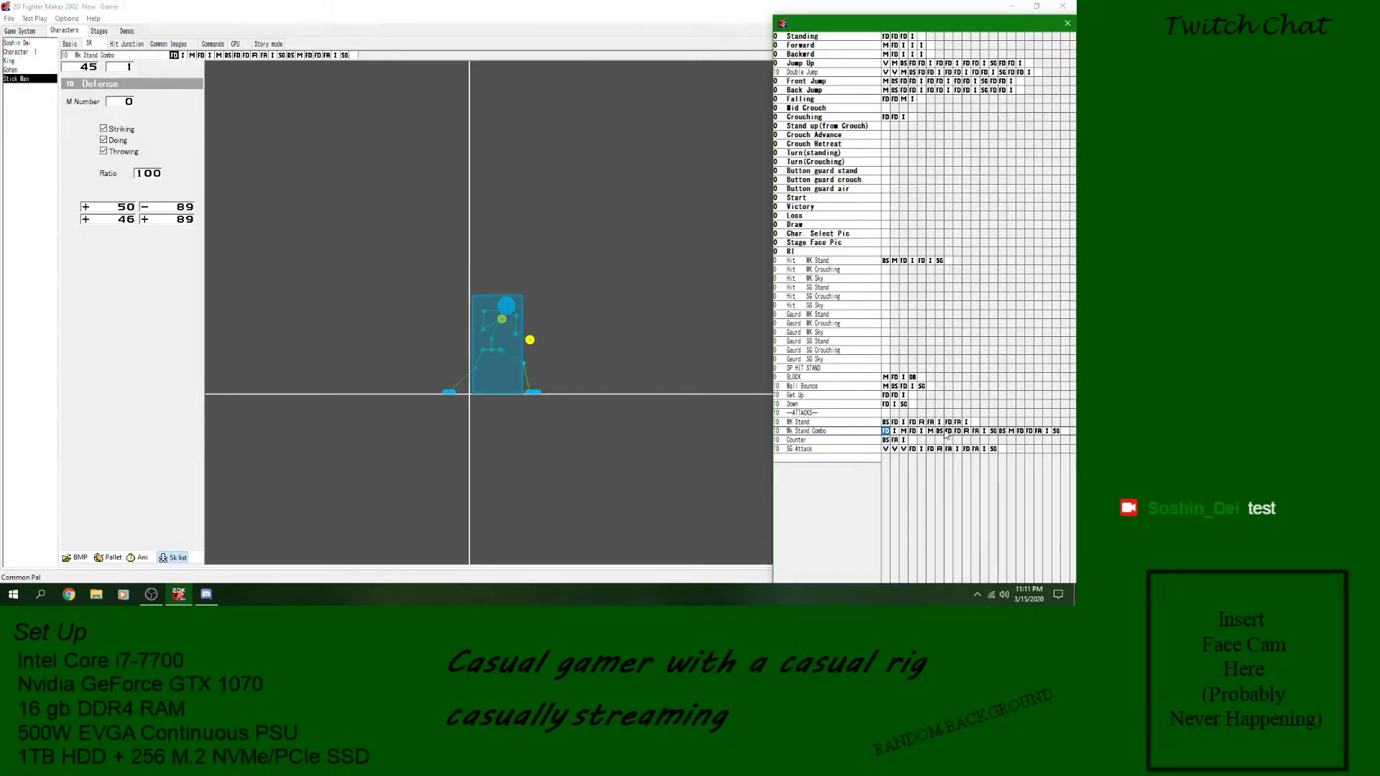
pyautogui.click(940, 432)
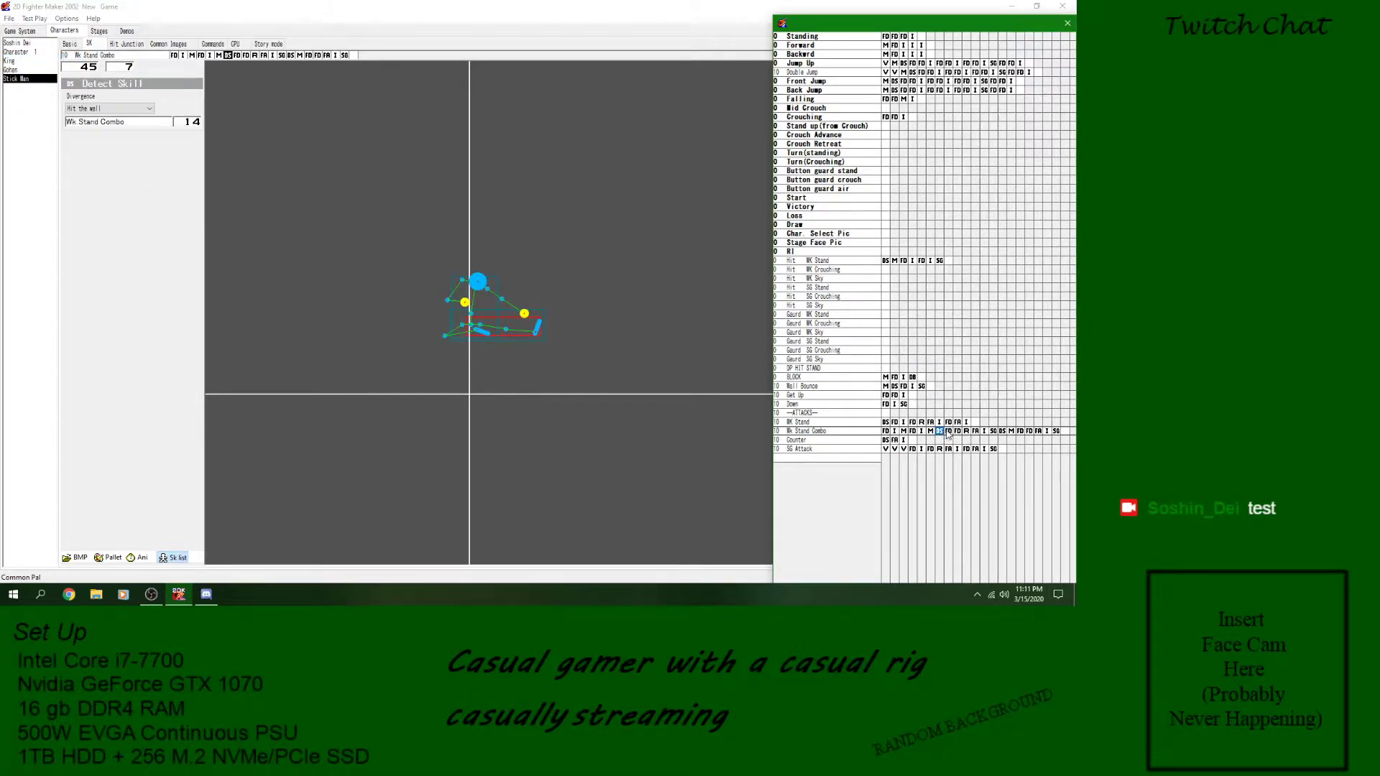
pyautogui.rightClick(949, 432)
pyautogui.moveTo(1004, 312)
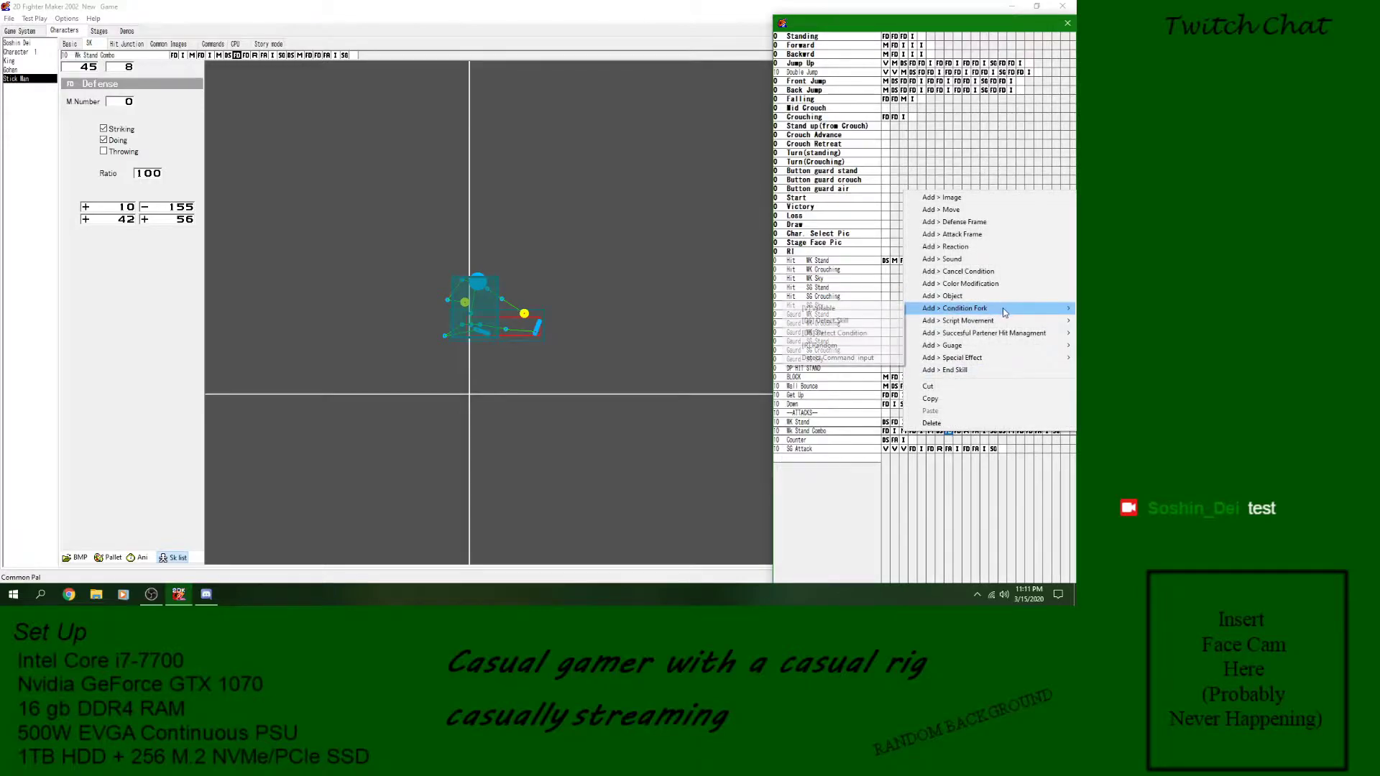
pyautogui.click(848, 322)
pyautogui.click(108, 109)
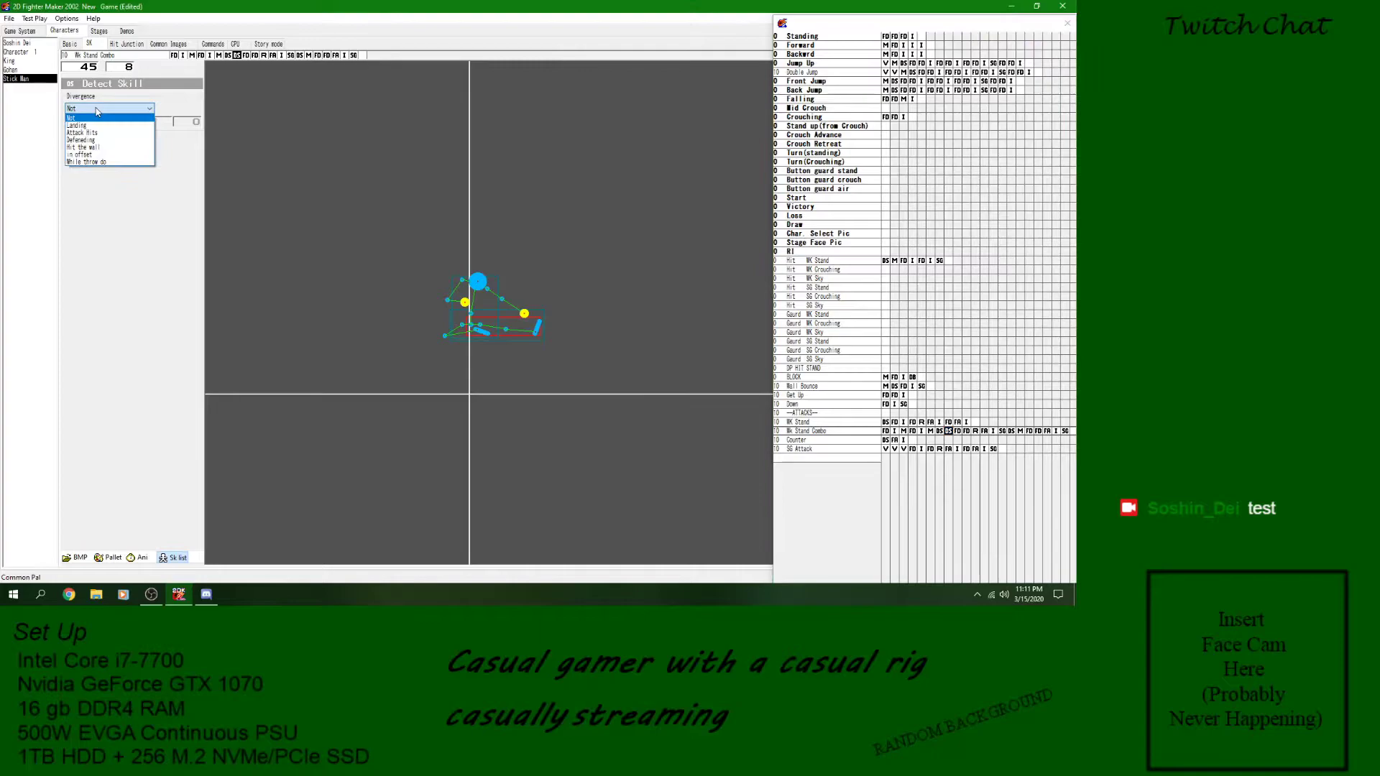
pyautogui.click(98, 141)
pyautogui.click(119, 121)
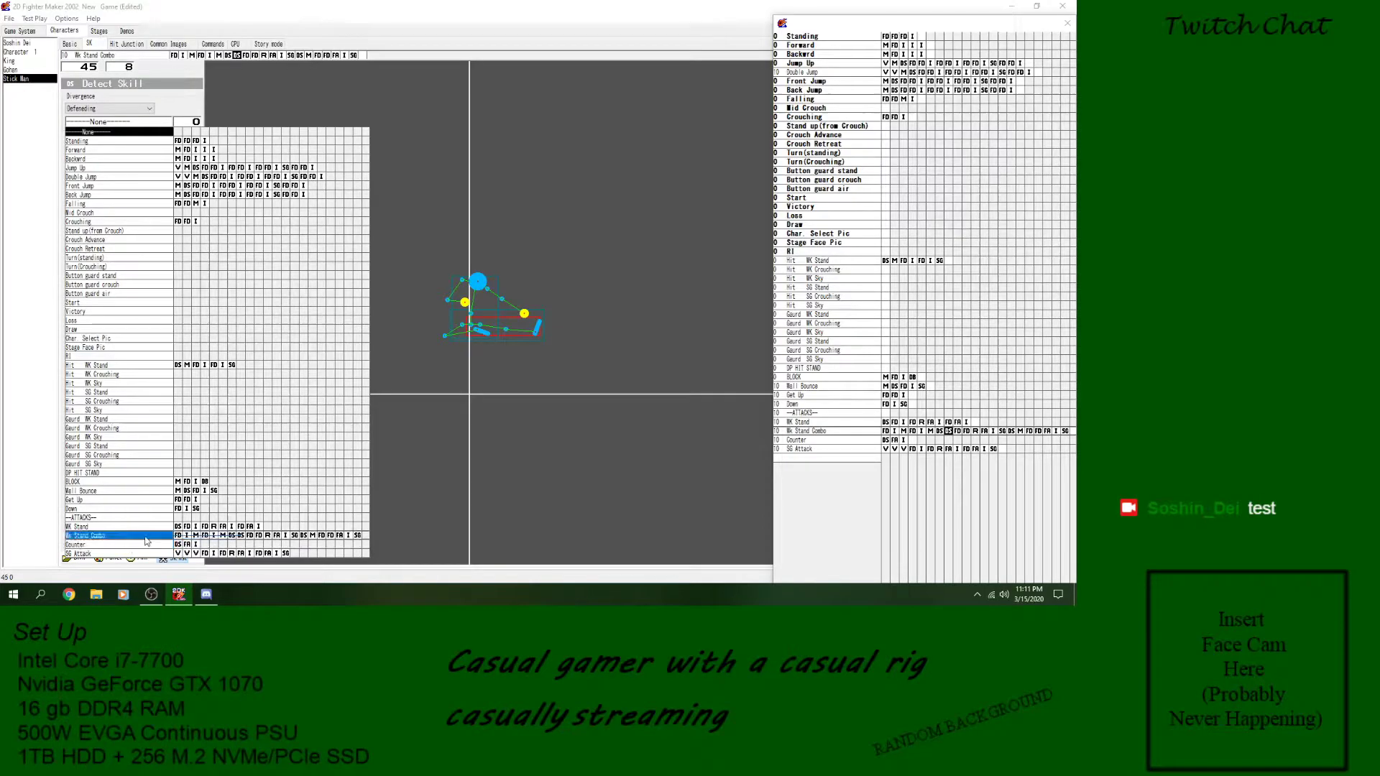
pyautogui.click(302, 537)
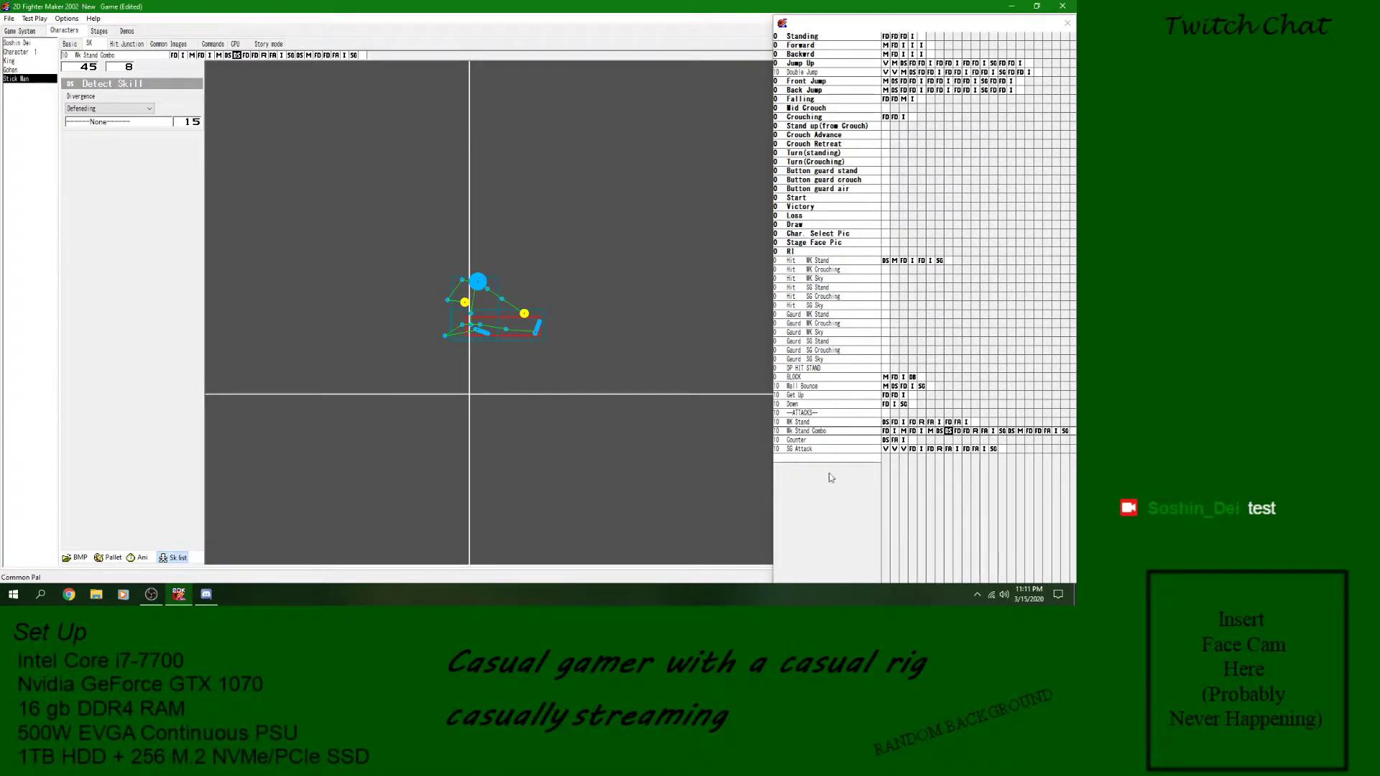
# - Add another Detect Skill block after the Defeneding one, with divergence Attack Hits and target Wk Stand Combo block 17
pyautogui.click(967, 432)
pyautogui.rightClick(967, 432)
pyautogui.moveTo(947, 308)
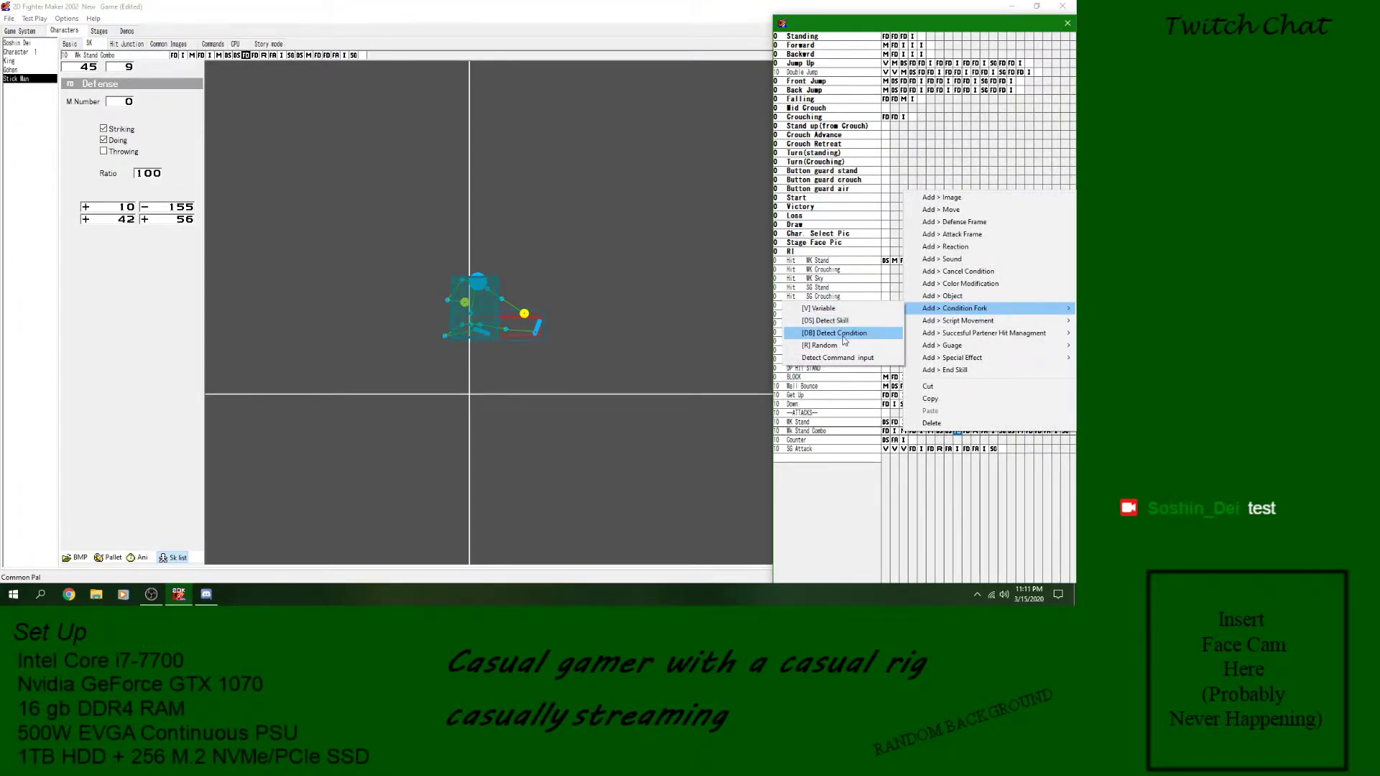
pyautogui.click(825, 321)
pyautogui.click(122, 109)
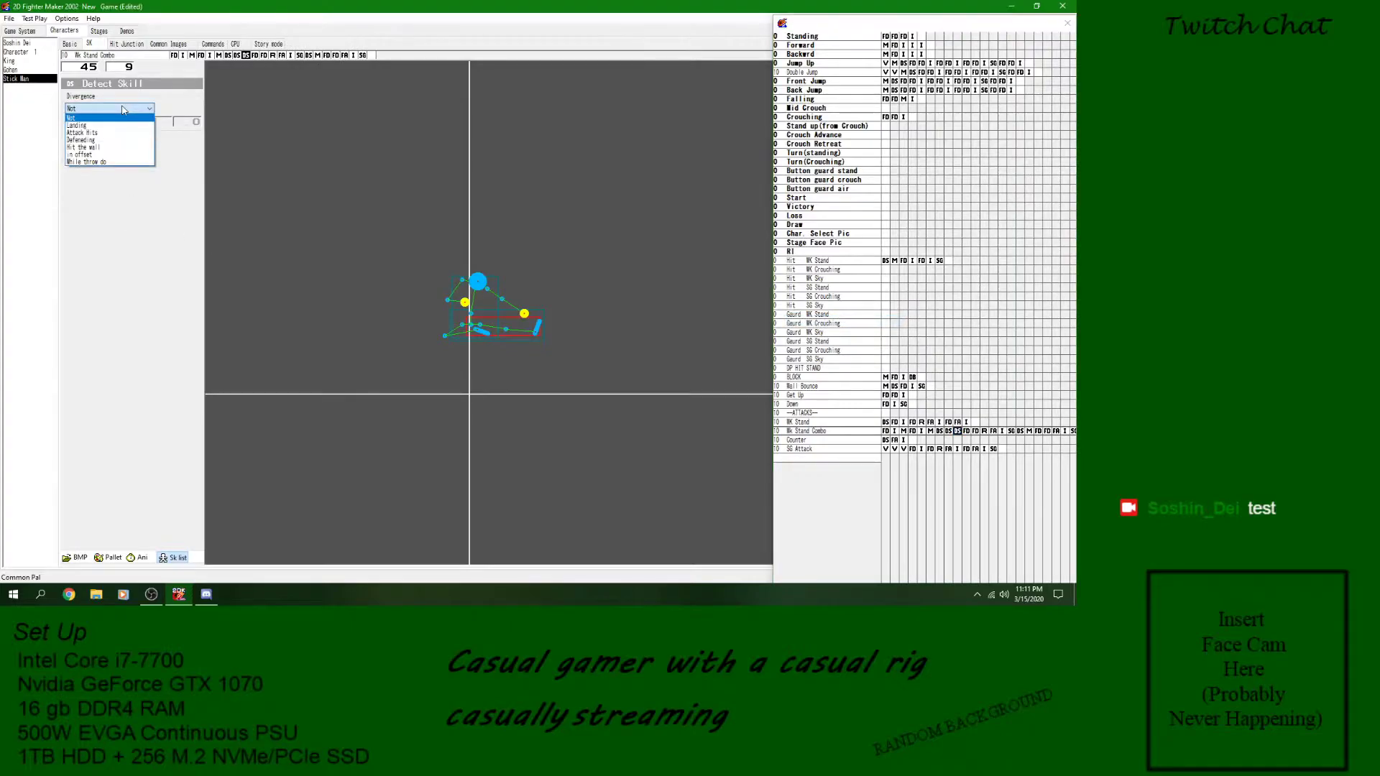
pyautogui.click(106, 133)
pyautogui.click(109, 123)
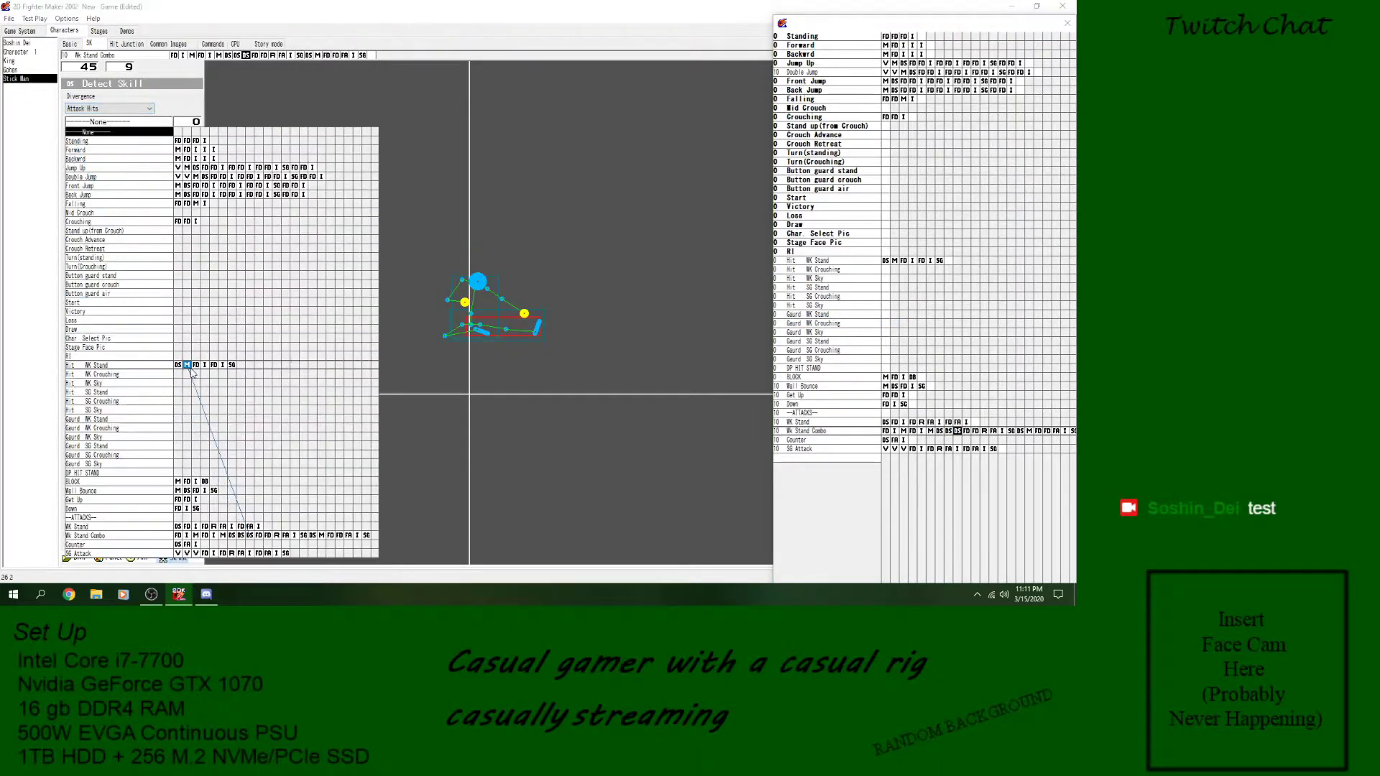
pyautogui.click(327, 535)
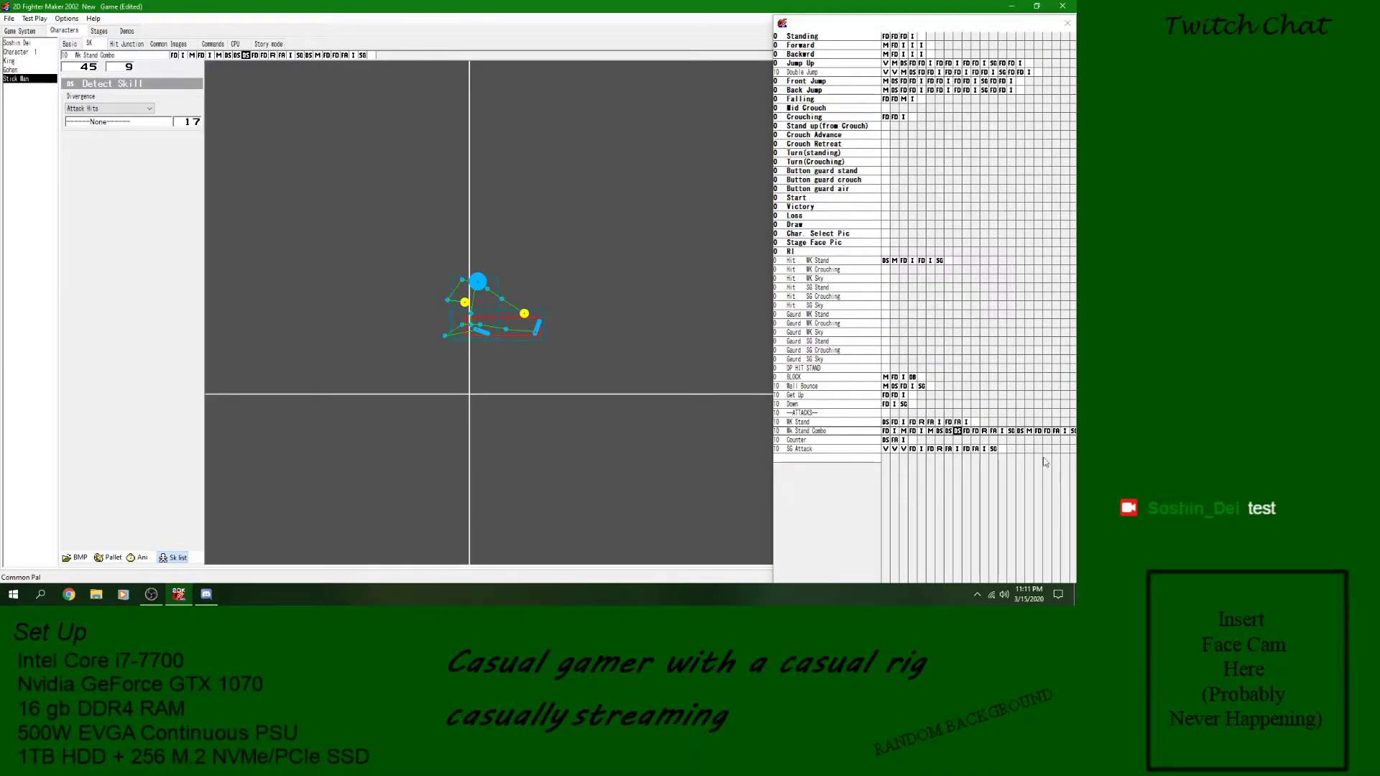
# - Point both new Detect Skill blocks, Defeneding and Attack Hits, to block 16 of Wk Stand Combo
pyautogui.click(949, 432)
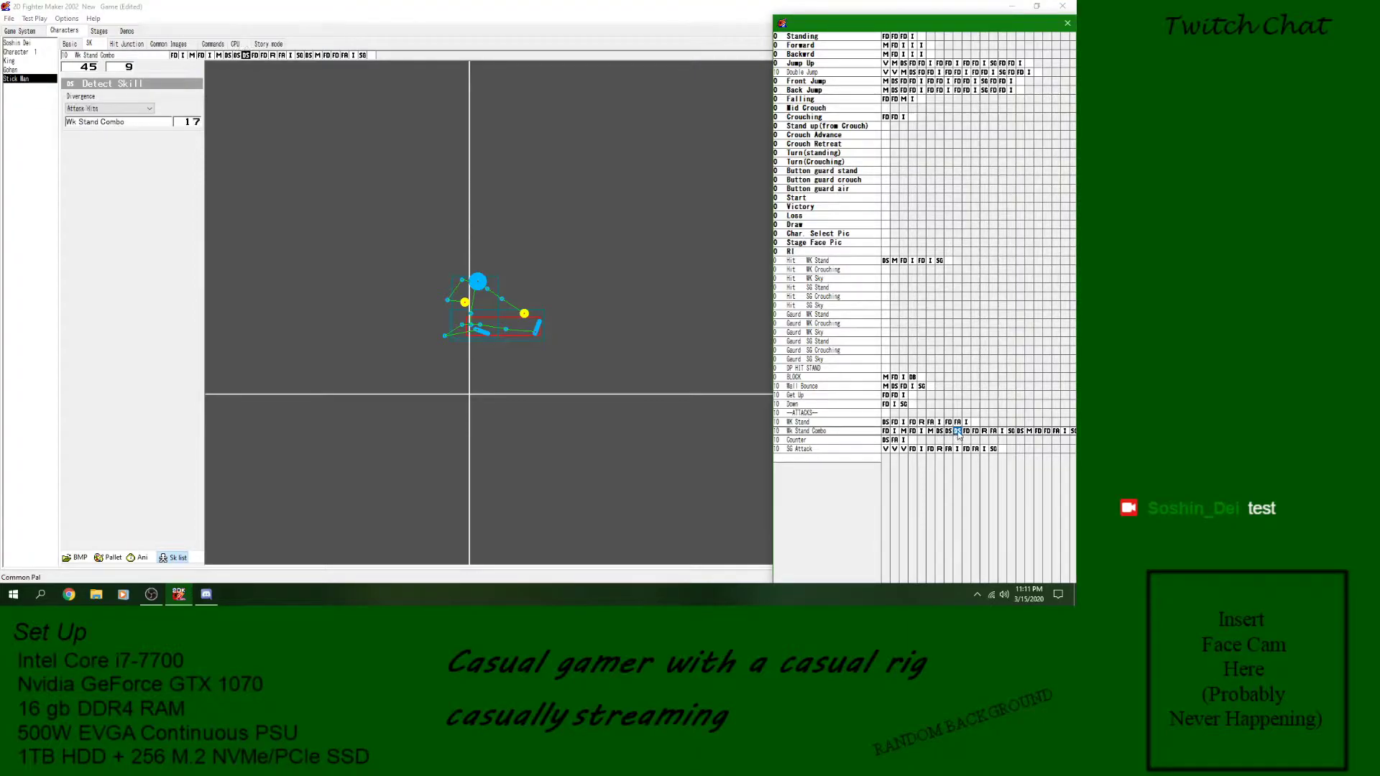
pyautogui.click(154, 123)
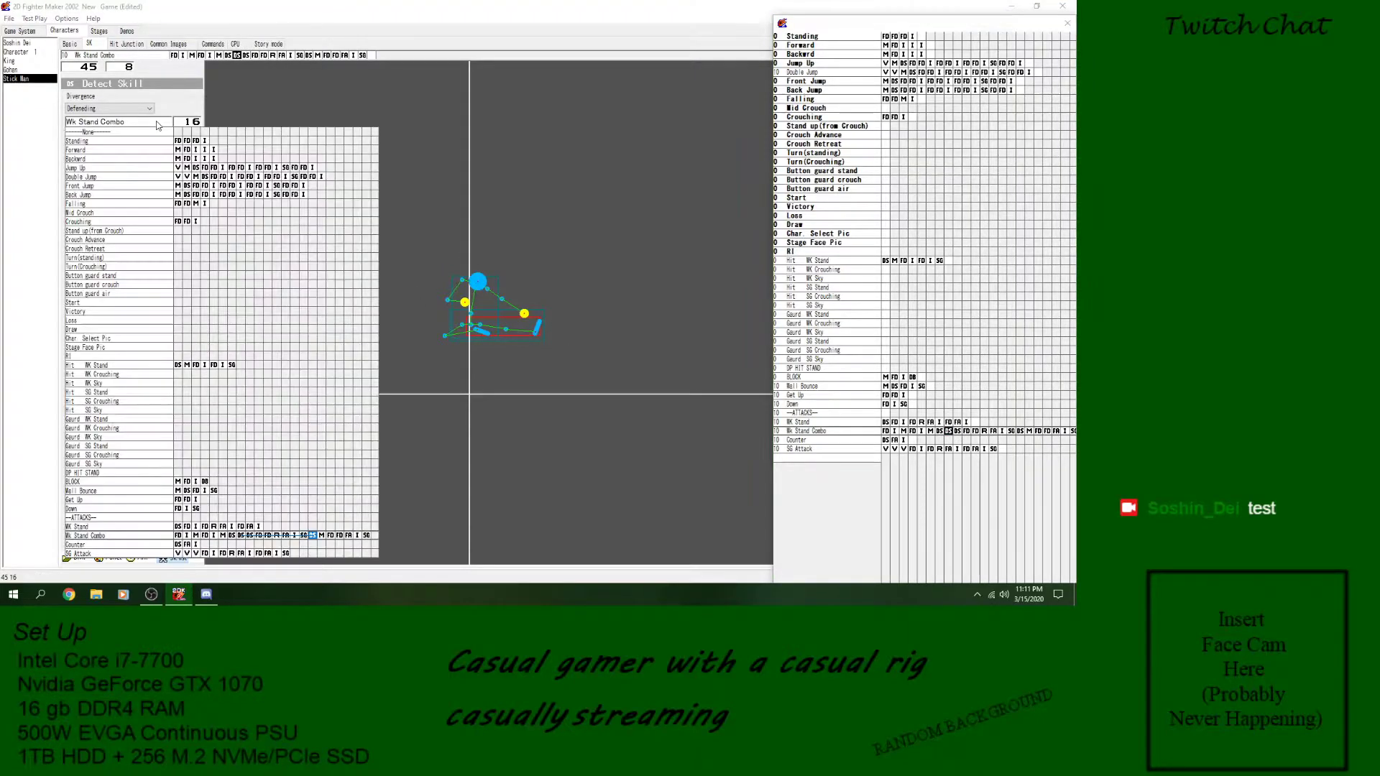
pyautogui.click(315, 536)
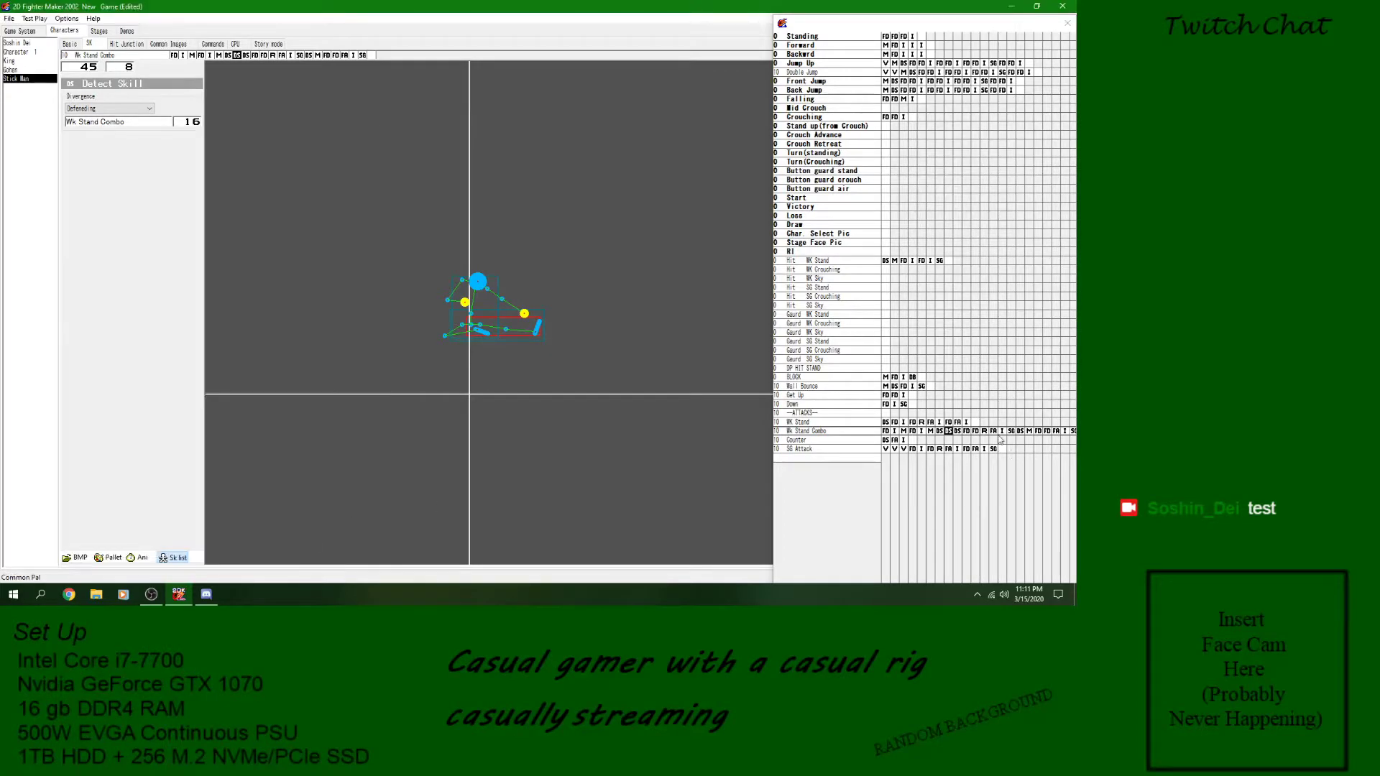
pyautogui.click(958, 432)
pyautogui.click(201, 126)
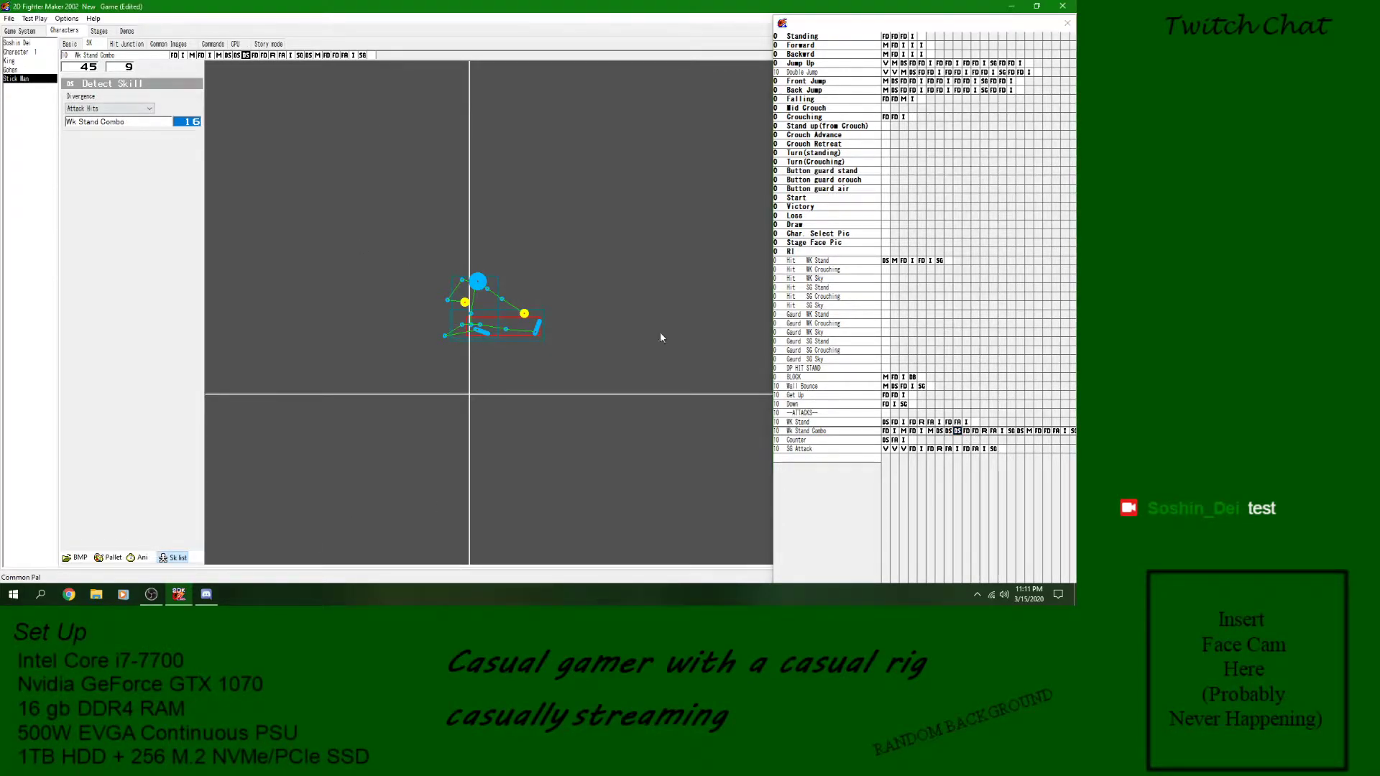
# - Check Wk Stand Combo's Detect Skill blocks, its middle GoTo block and the Image block before it, and save the game
pyautogui.click(948, 432)
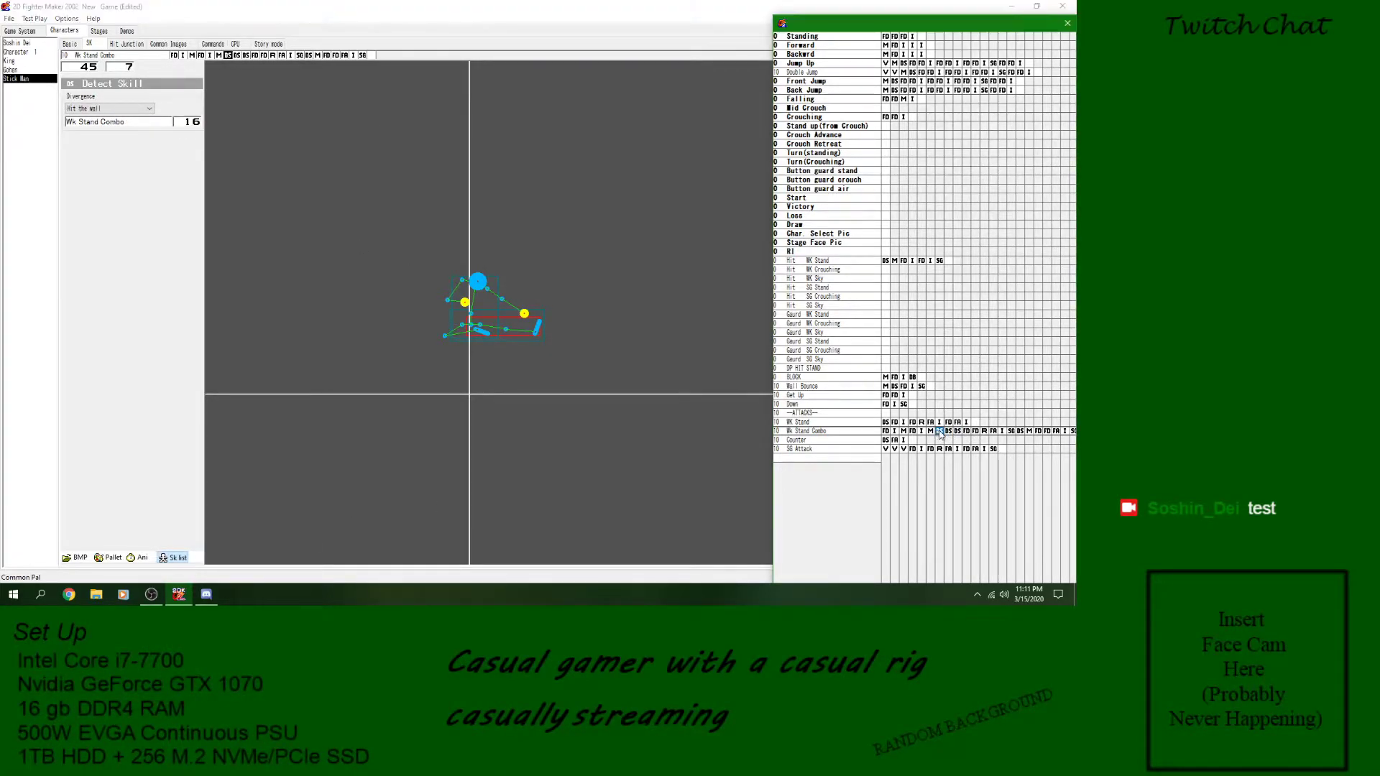
pyautogui.click(958, 432)
pyautogui.click(1010, 432)
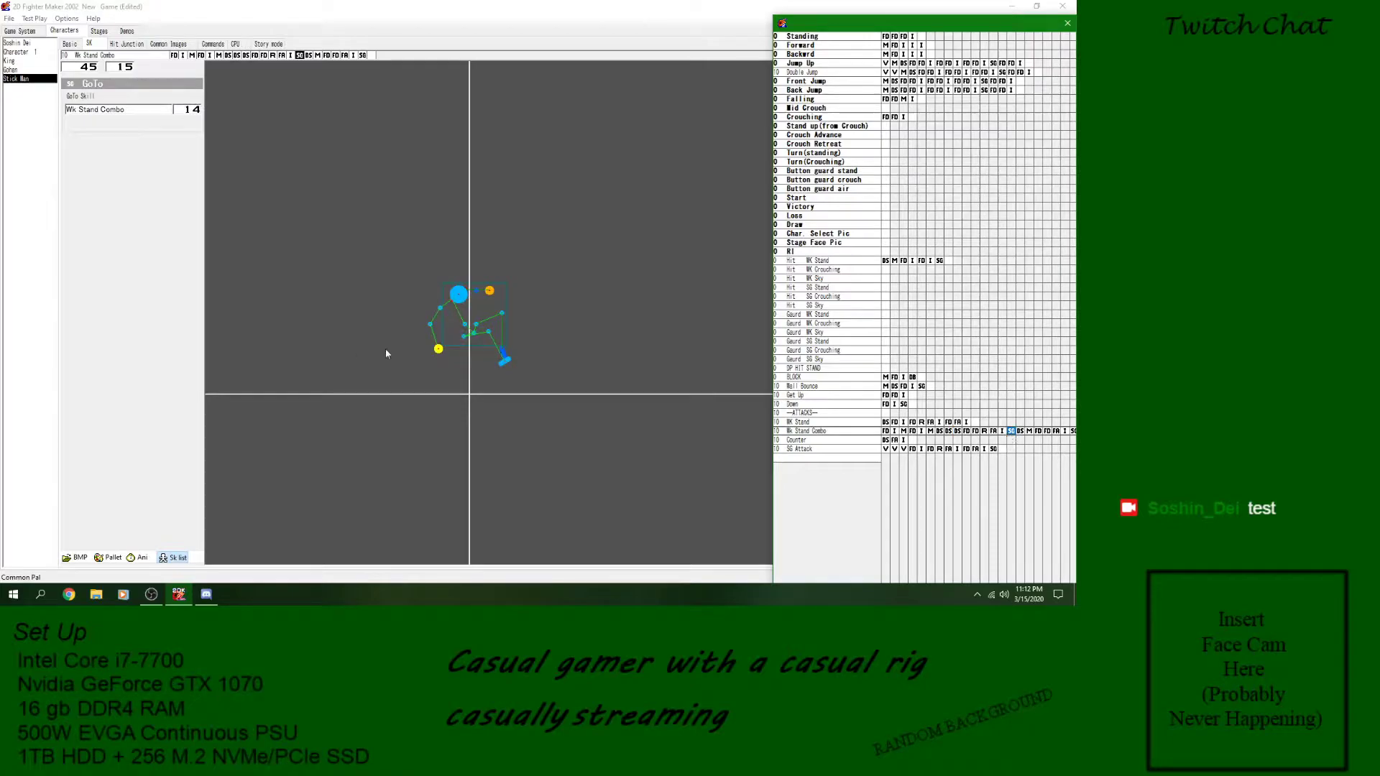
pyautogui.click(1002, 432)
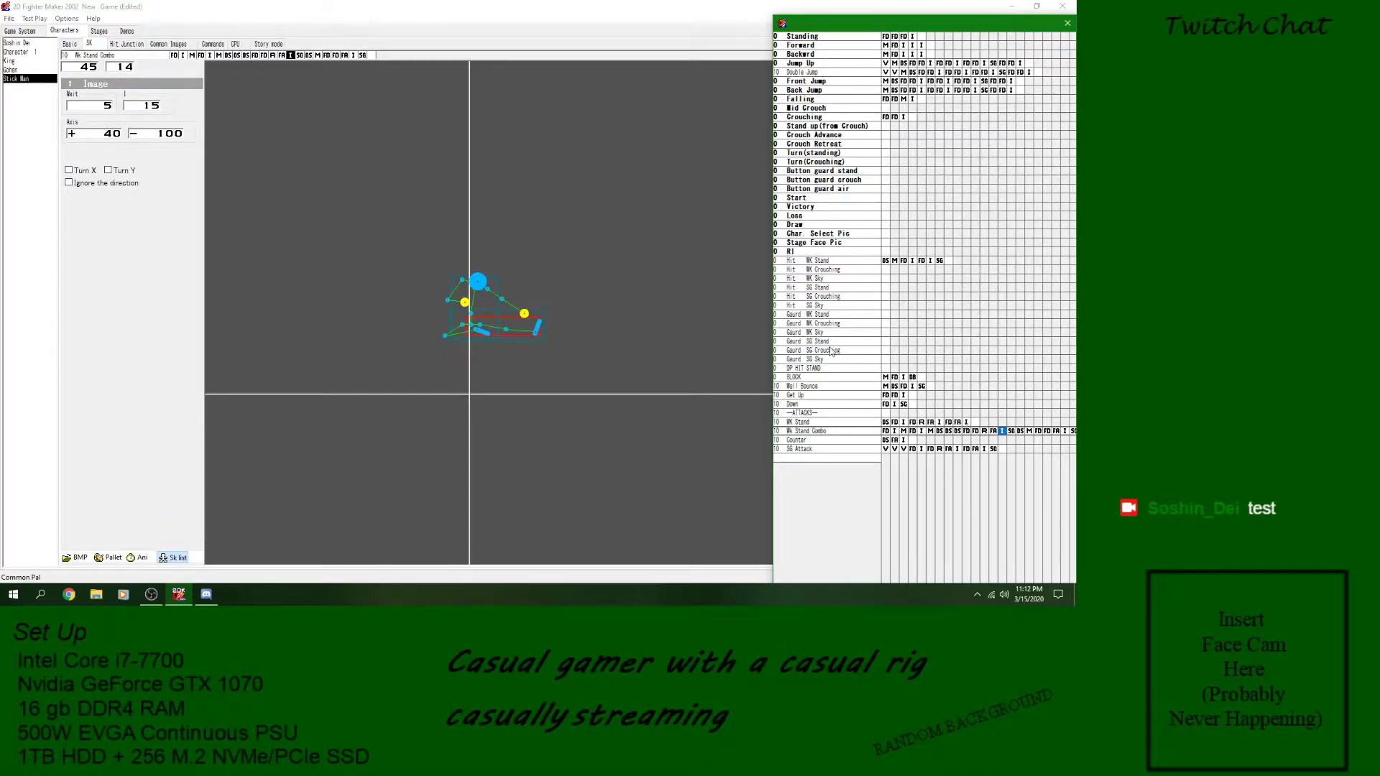
pyautogui.click(9, 18)
pyautogui.click(21, 59)
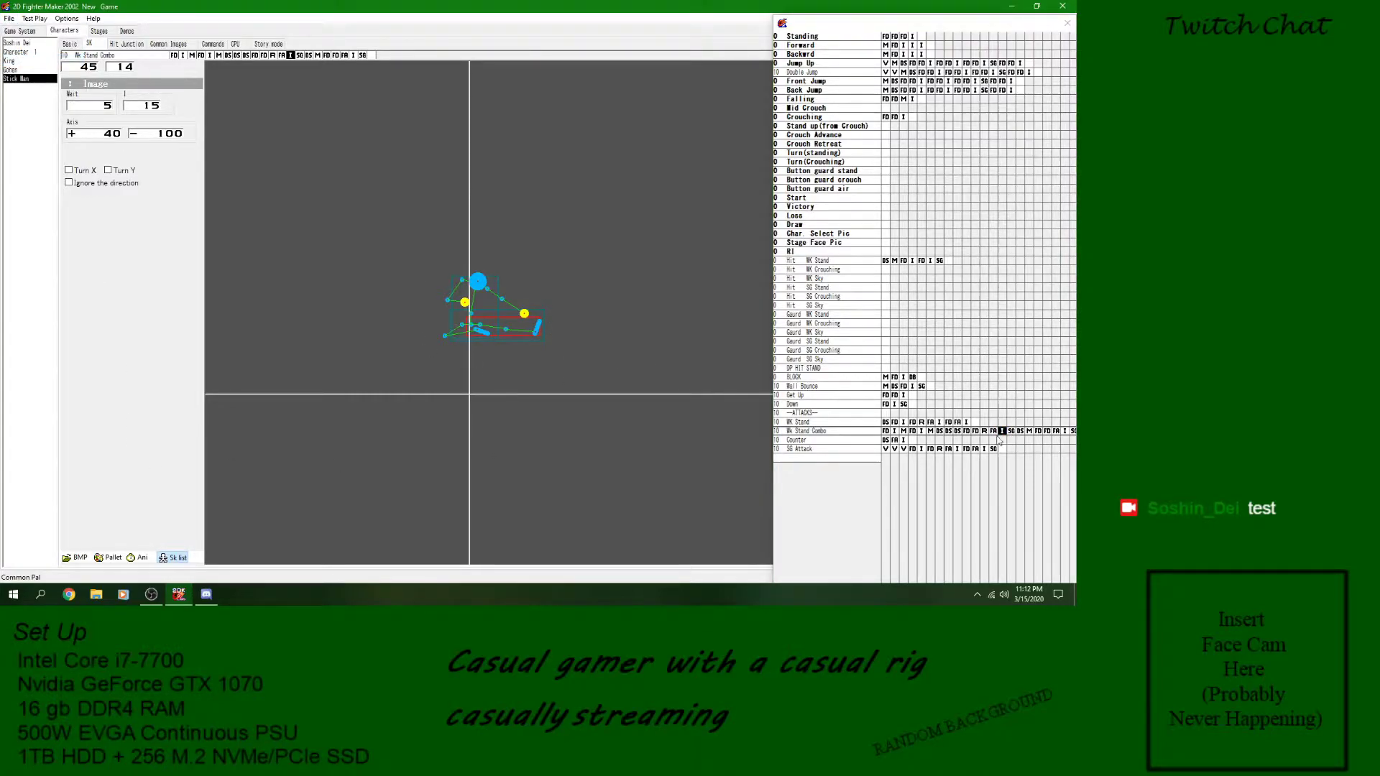
# - Play Wk Stand Combo in the animation preview and close the preview
pyautogui.click(949, 431)
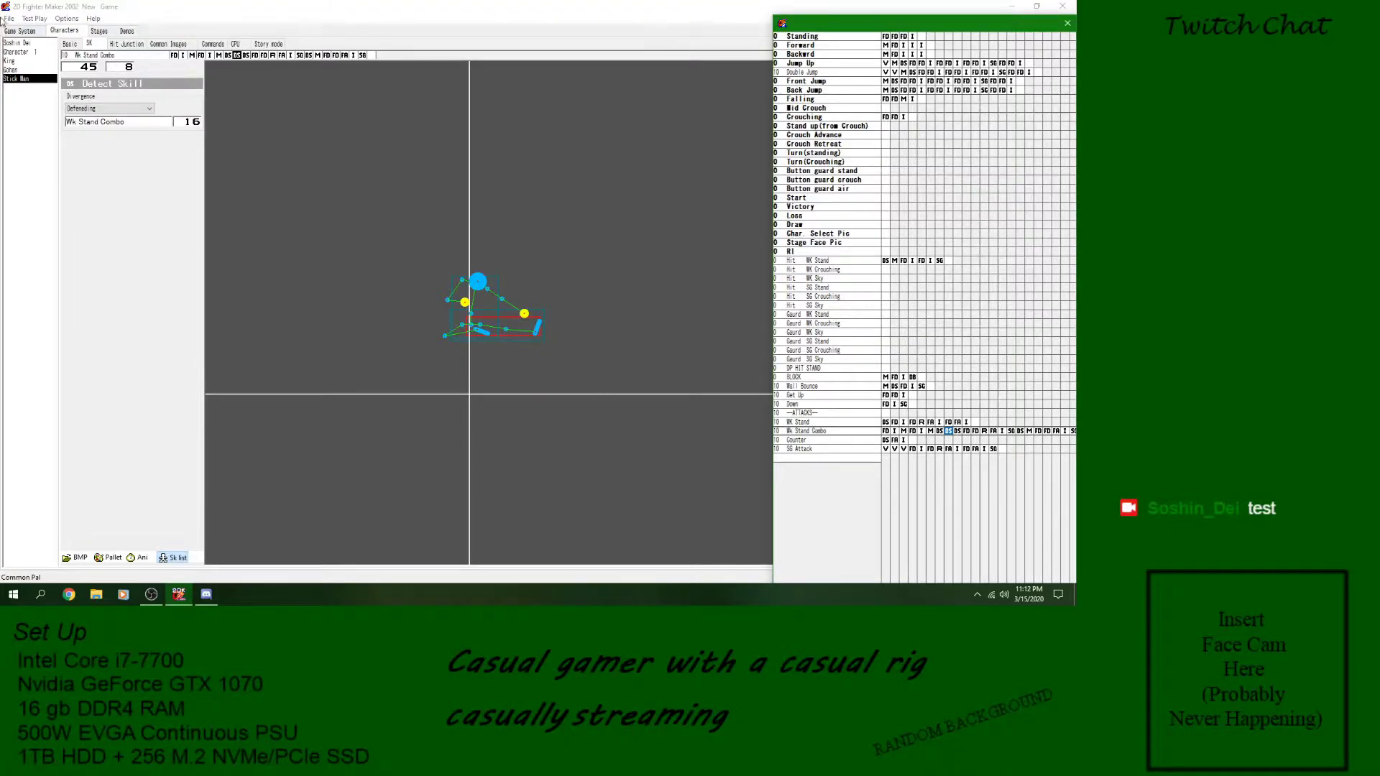
pyautogui.click(139, 558)
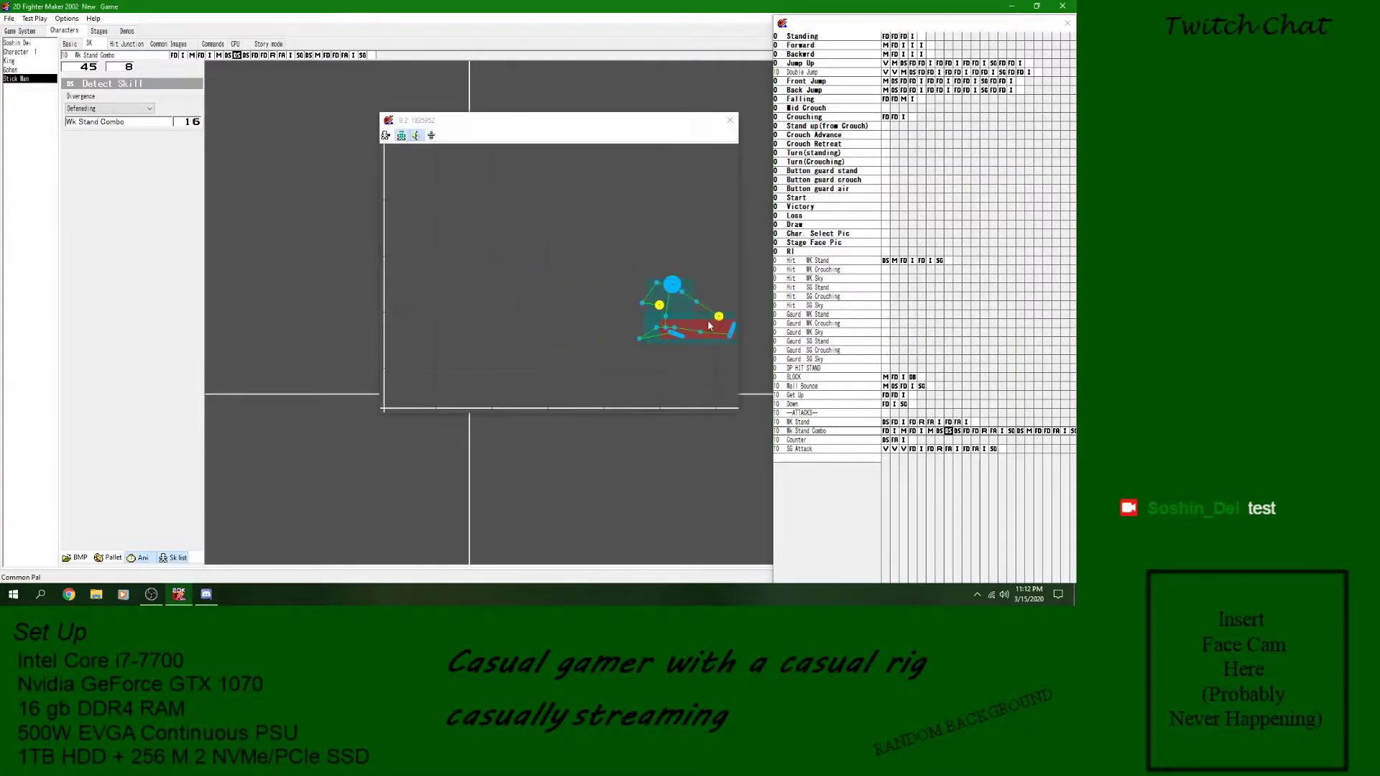
pyautogui.click(731, 120)
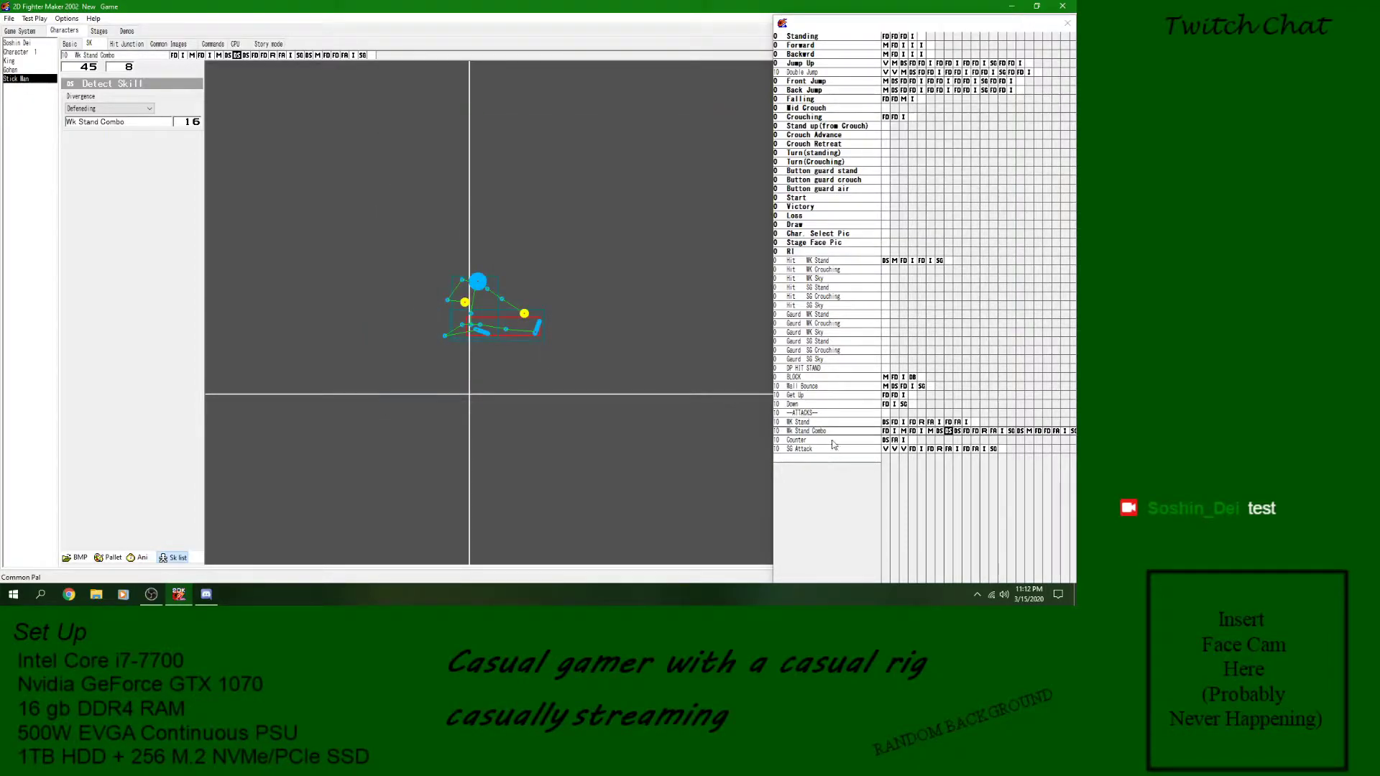
# - Add a new command named SG Attack to the Stick Man's command list
pyautogui.click(213, 44)
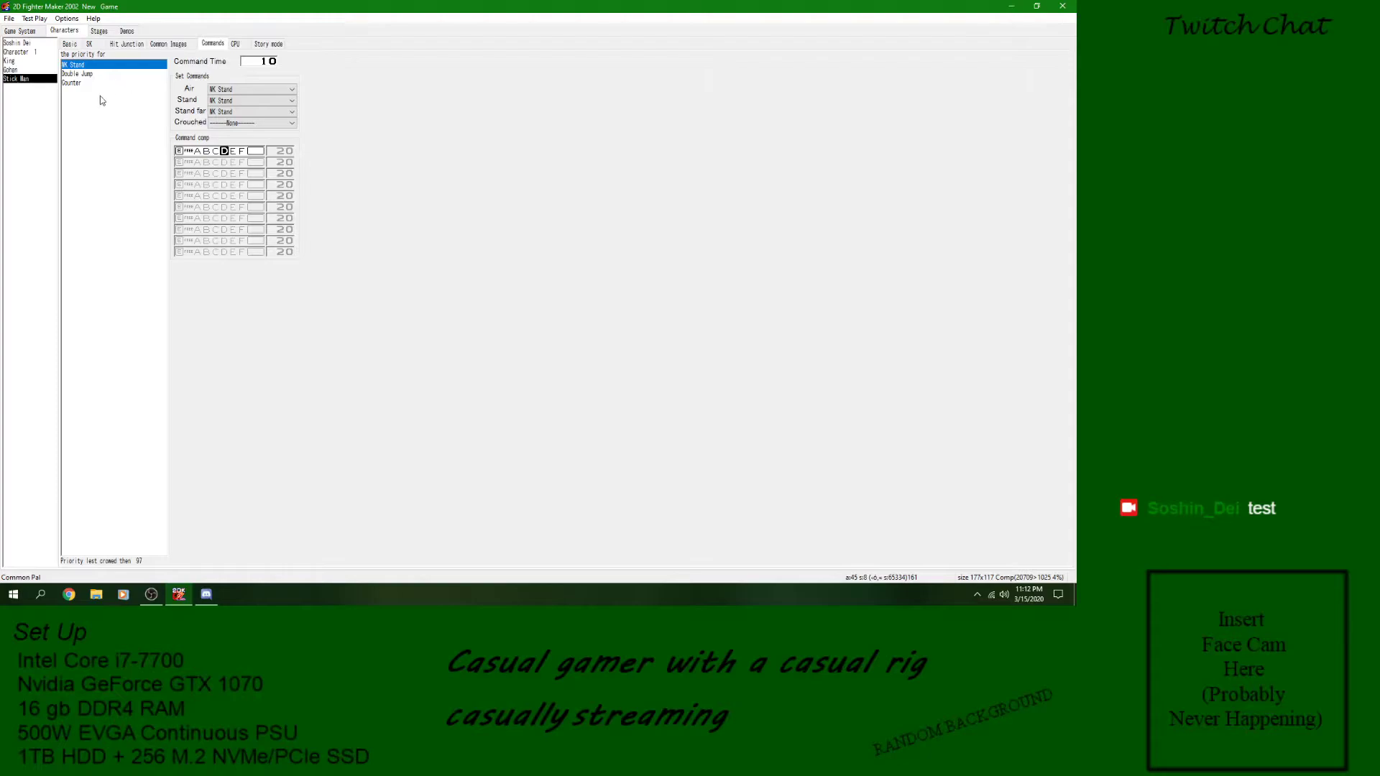
pyautogui.rightClick(101, 99)
pyautogui.click(126, 106)
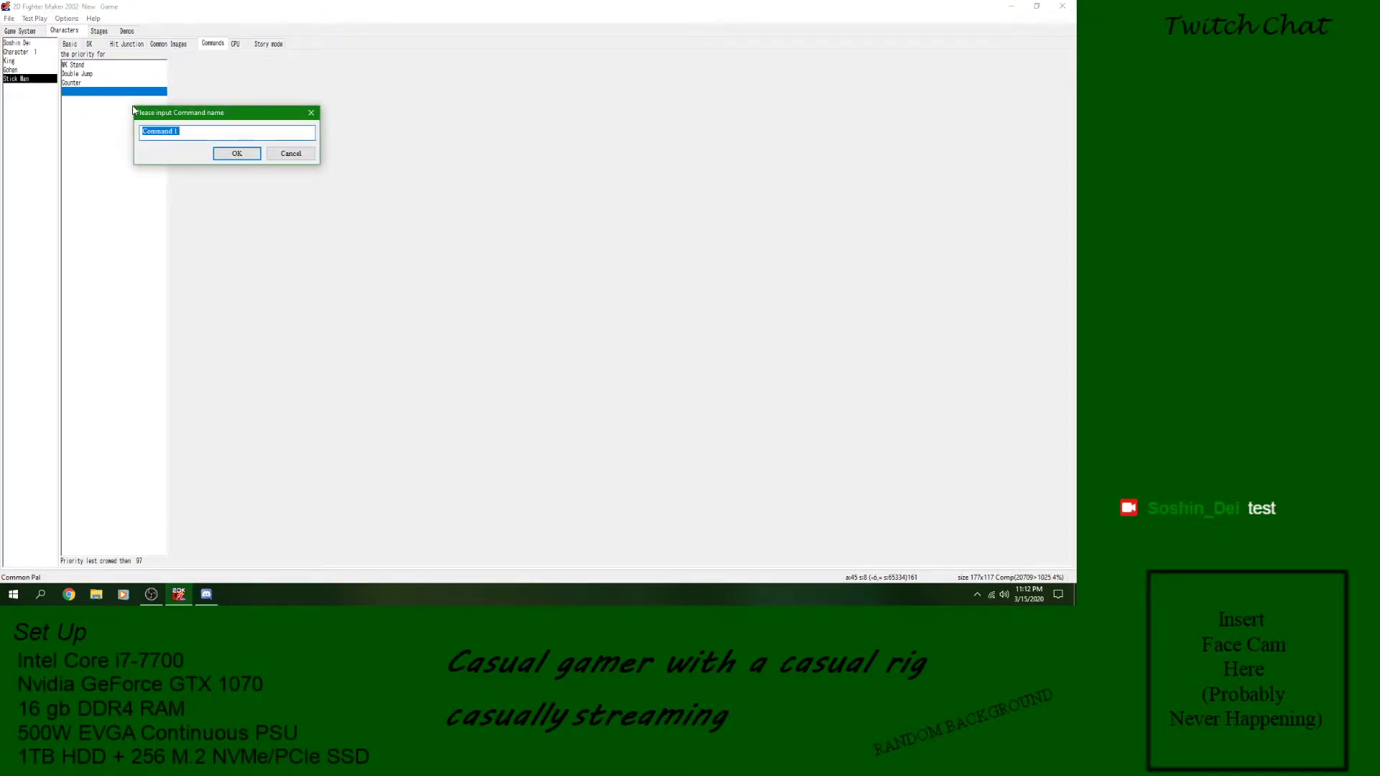
pyautogui.write('SG')
pyautogui.click(238, 156)
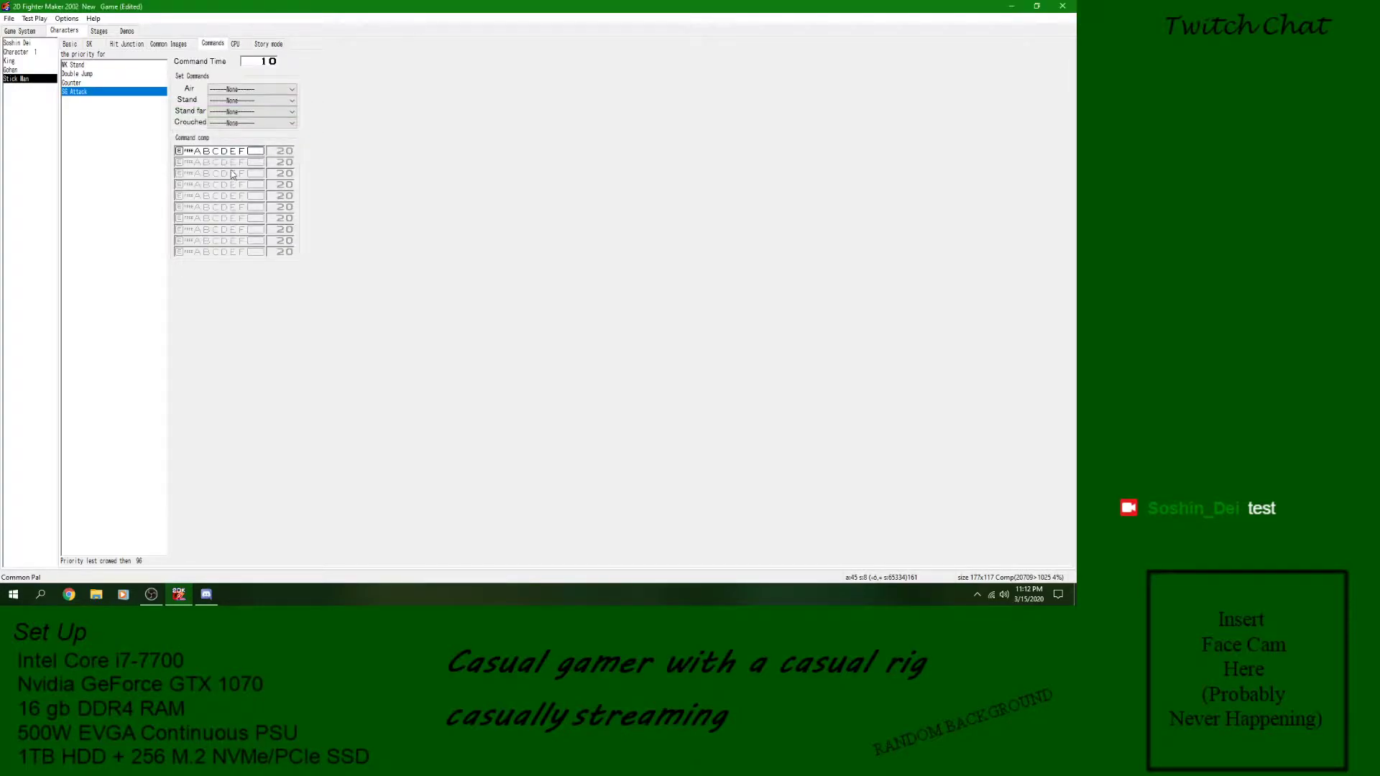
# - Assign the SG Attack skill to both the Stand and Stand far conditions of the new command
pyautogui.click(250, 100)
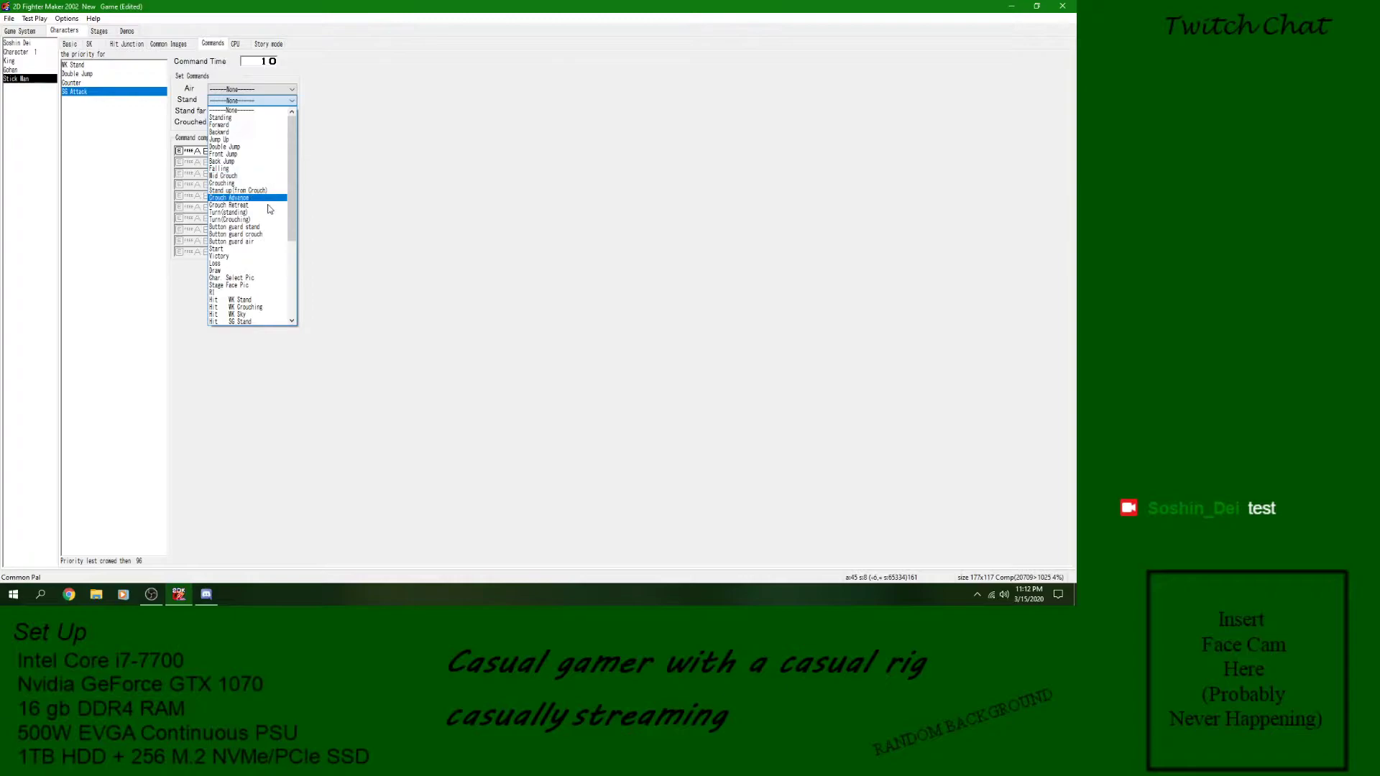
pyautogui.scroll(-1, 237, 286)
pyautogui.scroll(-6, 237, 287)
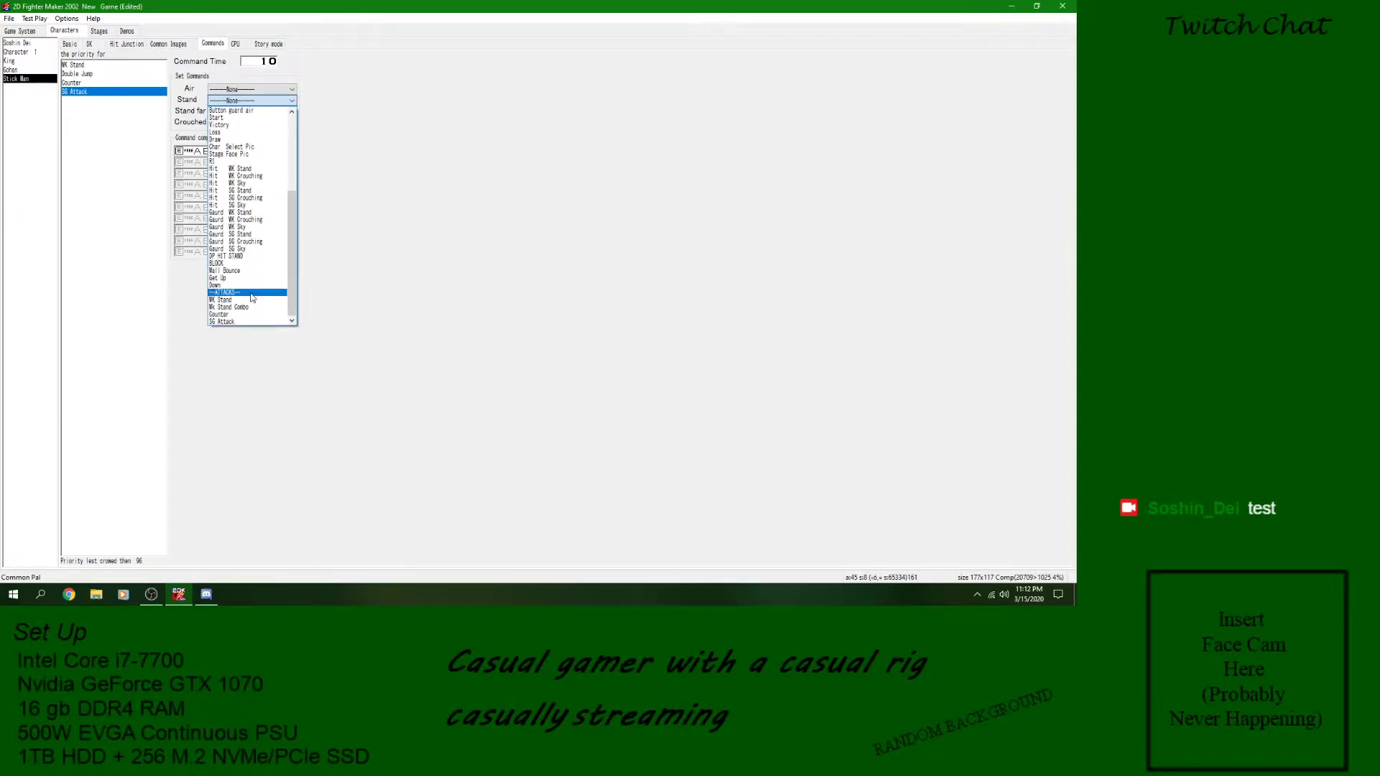
pyautogui.click(245, 321)
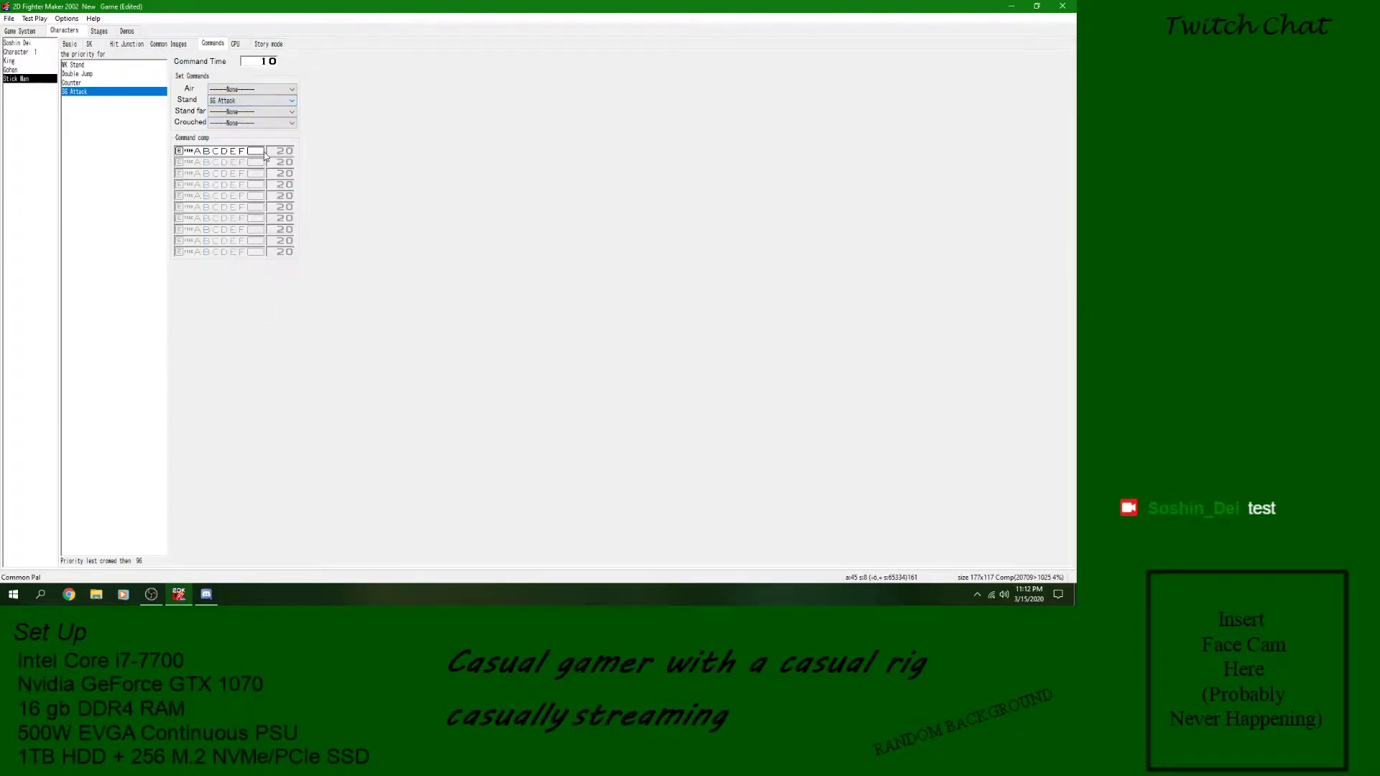
pyautogui.click(252, 111)
pyautogui.scroll(-6, 255, 329)
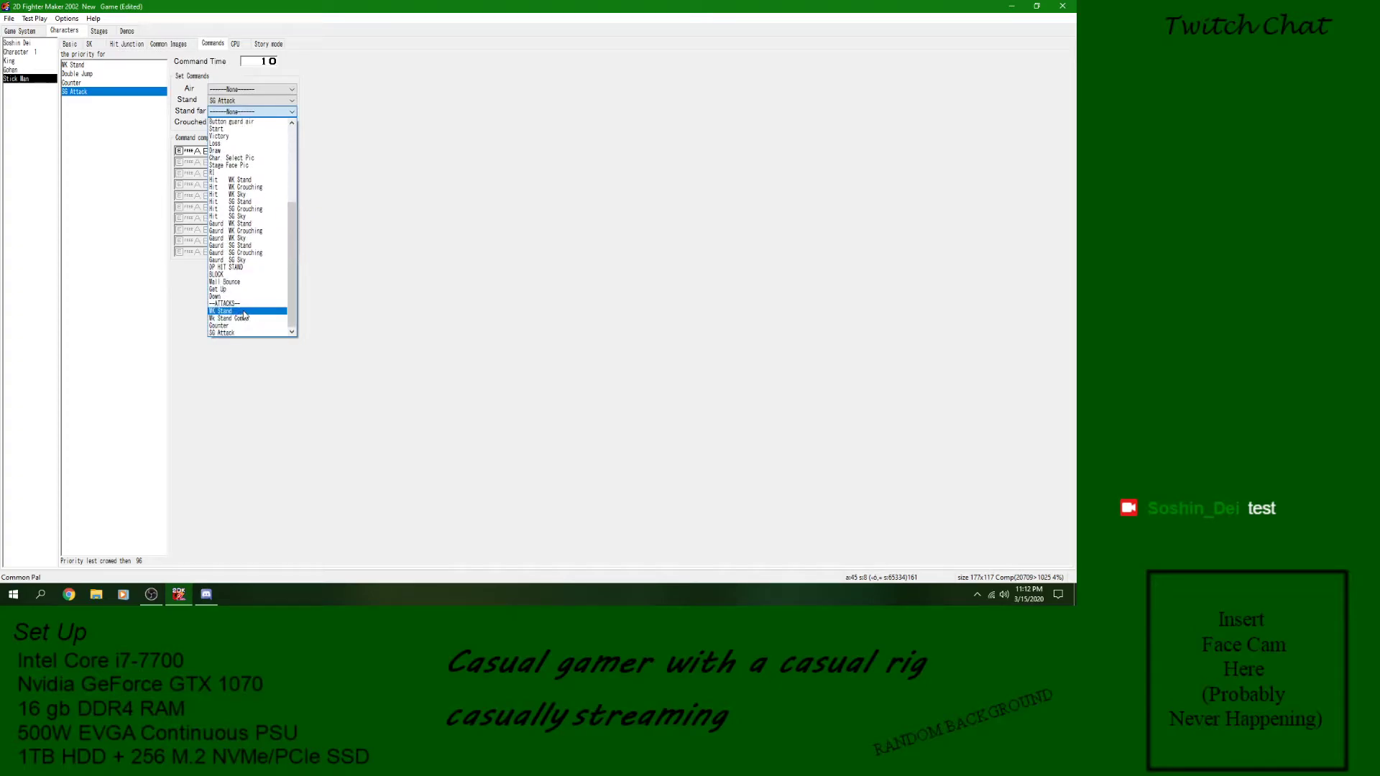
pyautogui.click(242, 333)
# - Review the button inputs of the Counter, Double Jump and WK Stand commands and return to the SG Attack command
pyautogui.click(87, 83)
pyautogui.click(86, 74)
pyautogui.click(86, 65)
pyautogui.click(86, 74)
pyautogui.click(87, 83)
pyautogui.click(89, 92)
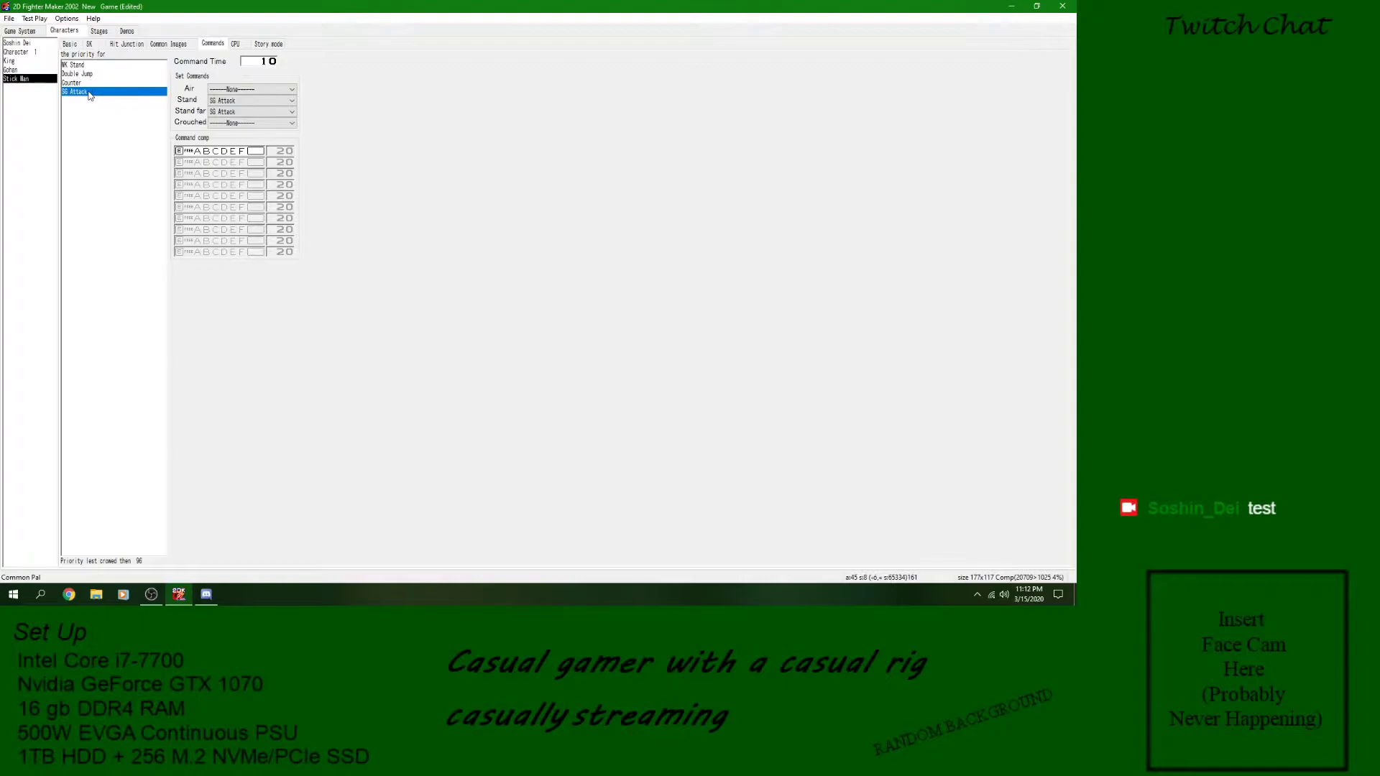
# - Set the first input of the SG Attack command's sequence and save the game
pyautogui.click(178, 150)
pyautogui.click(181, 152)
pyautogui.click(8, 18)
pyautogui.click(31, 64)
# - Return to the Stick Man's skills and start a test battle of Stick Man against Stick Man on New Stage1
pyautogui.click(90, 44)
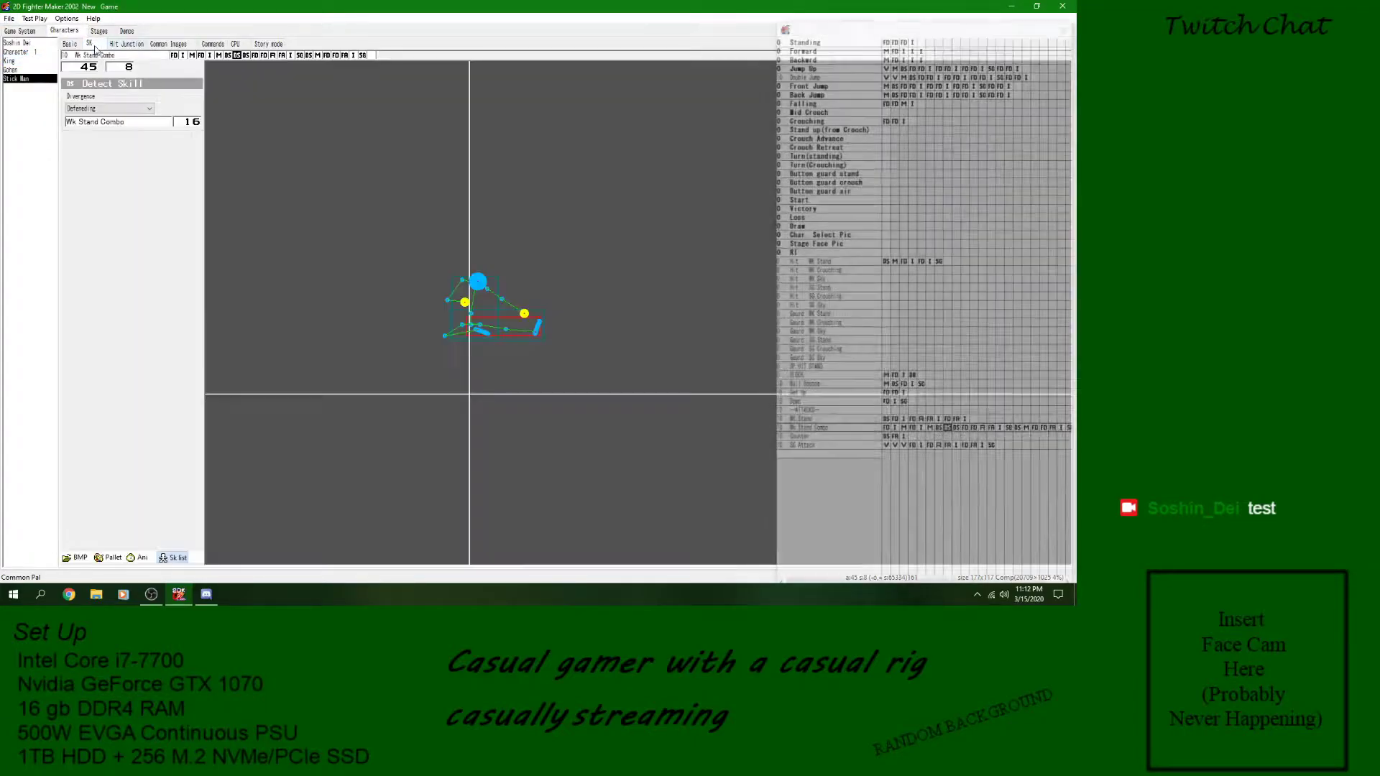
pyautogui.click(34, 18)
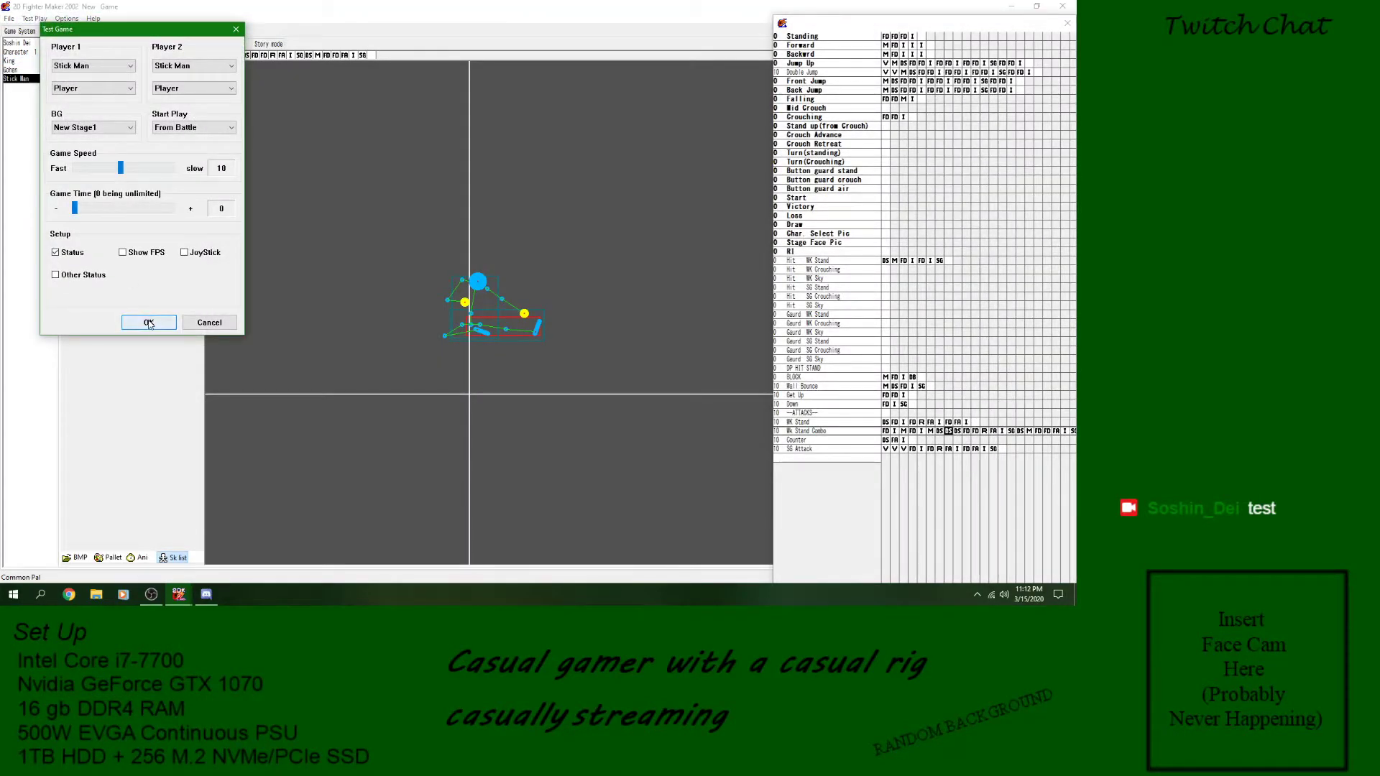
pyautogui.click(148, 319)
# - Try the Stick Man's attacks repeatedly while moving around in the test battle, and close the test play
pyautogui.press('Left')
pyautogui.press('z')
pyautogui.press('z')
pyautogui.press('z')
pyautogui.press('z')
pyautogui.press('z')
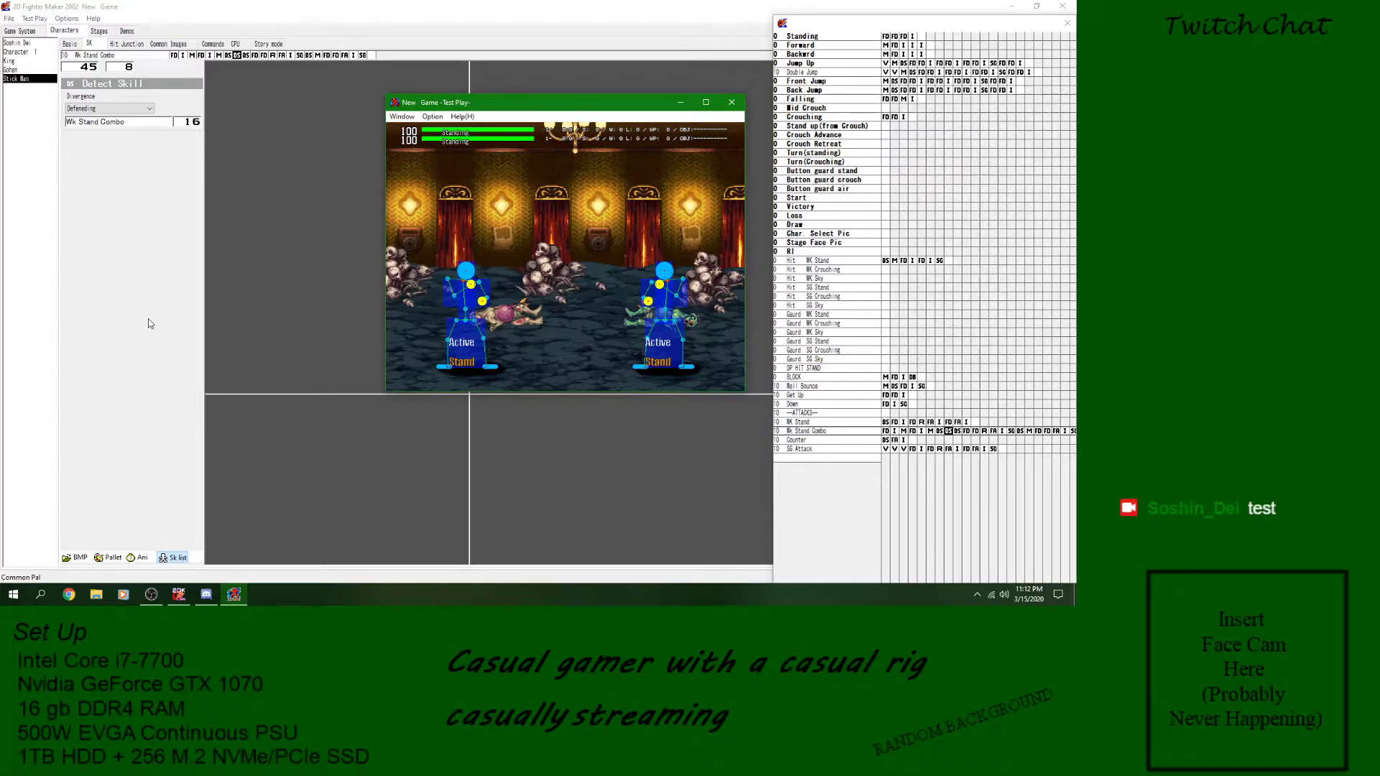
pyautogui.press('z')
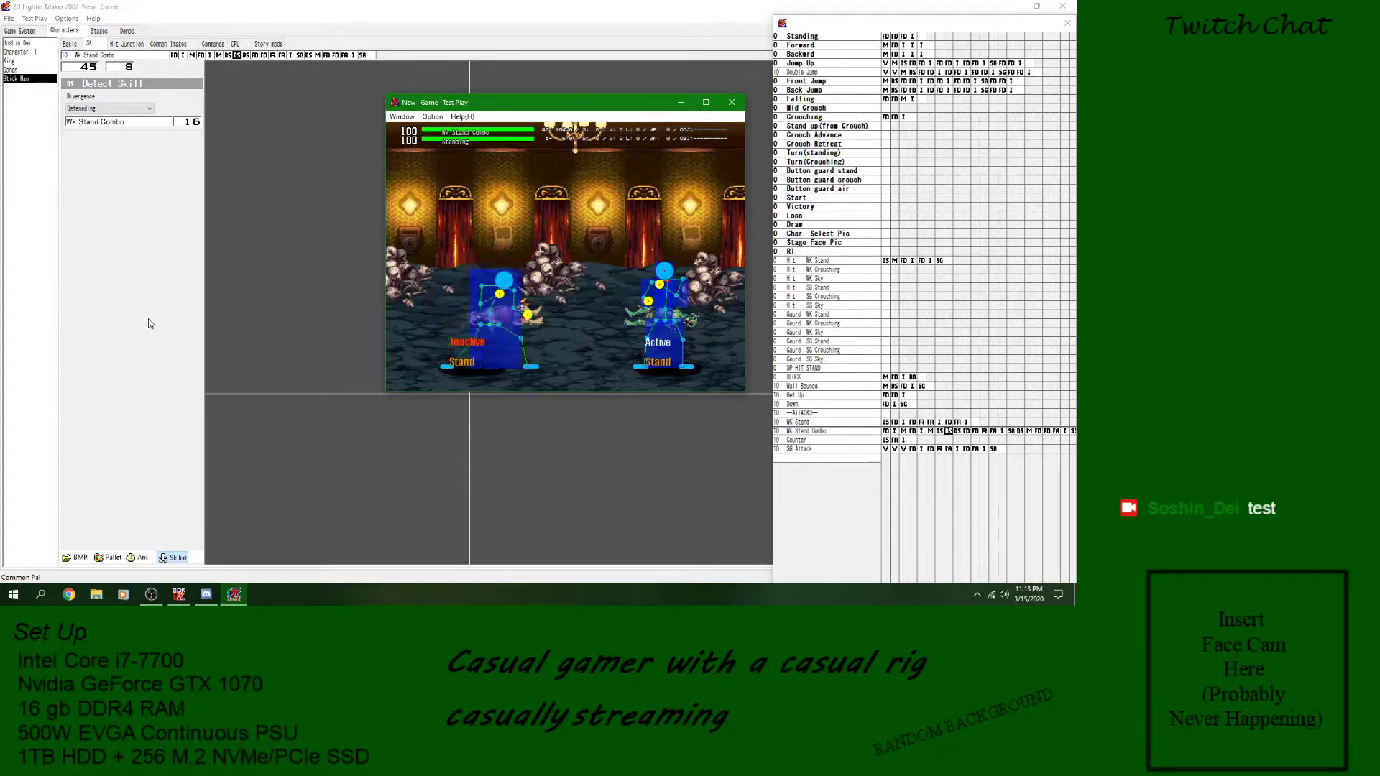
pyautogui.press('z')
pyautogui.press('Right')
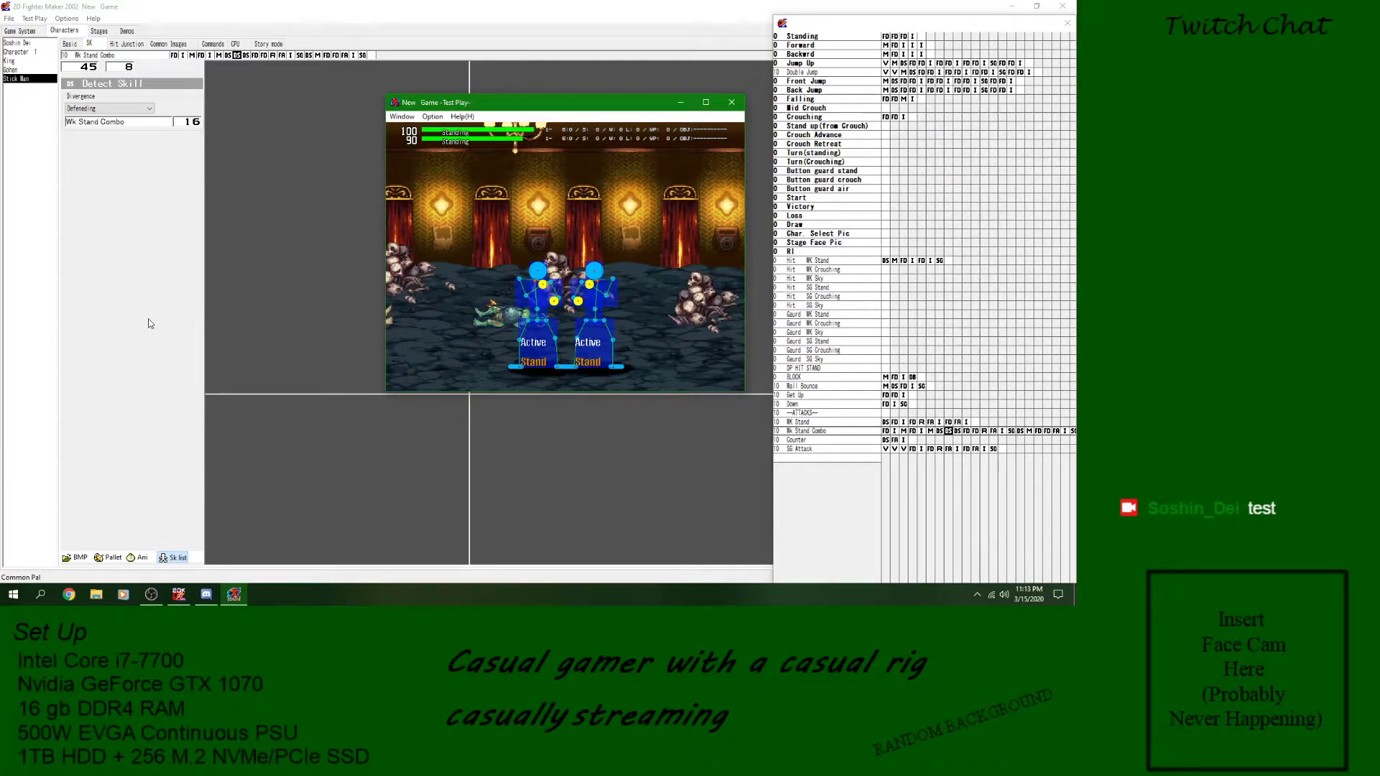
pyautogui.press('z')
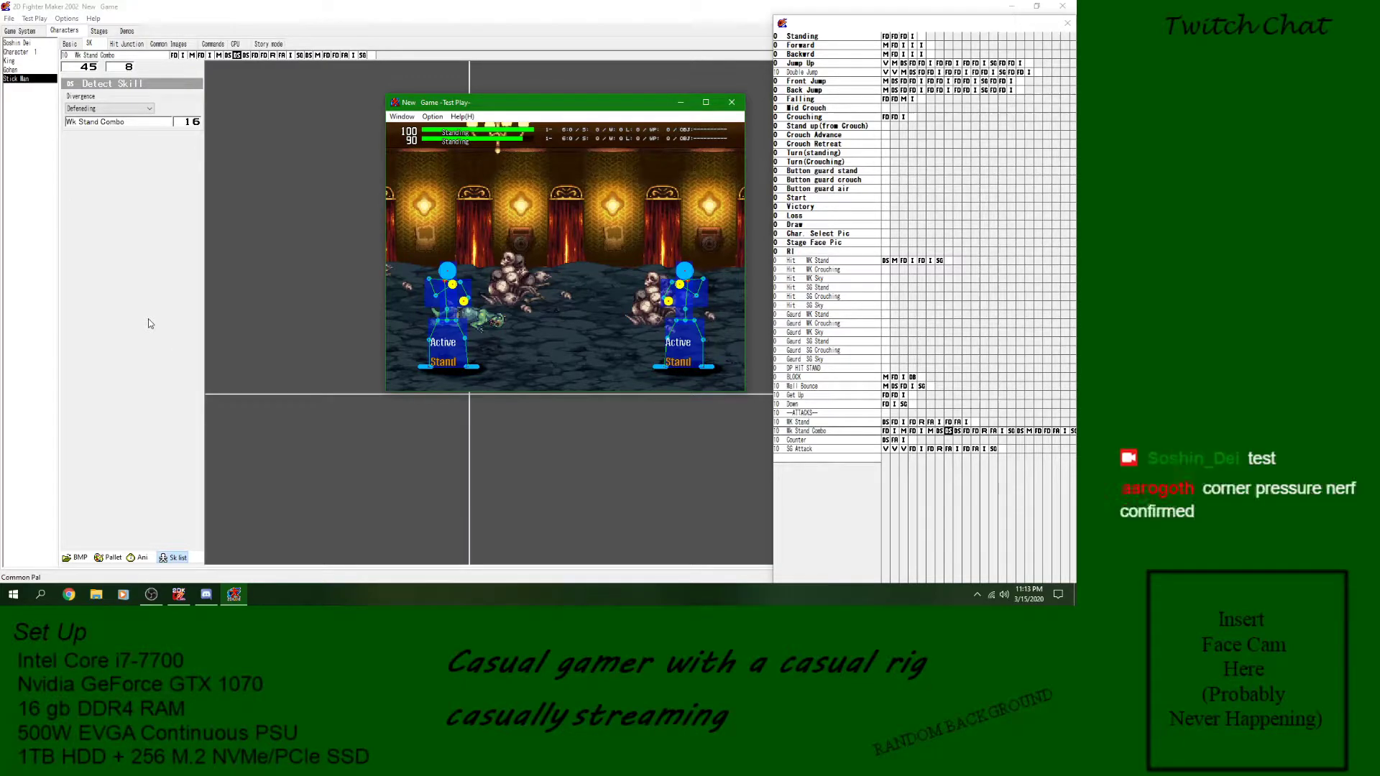
pyautogui.press('z')
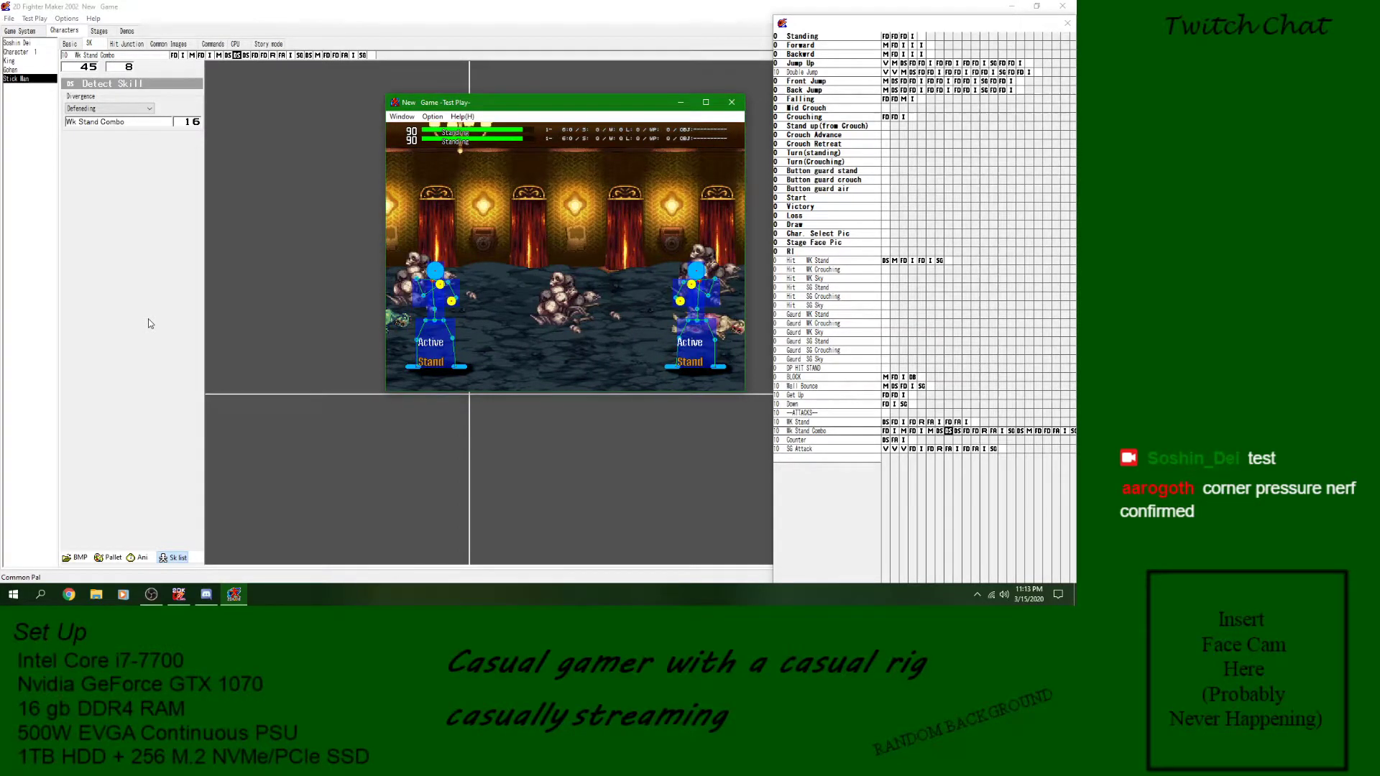
pyautogui.click(731, 103)
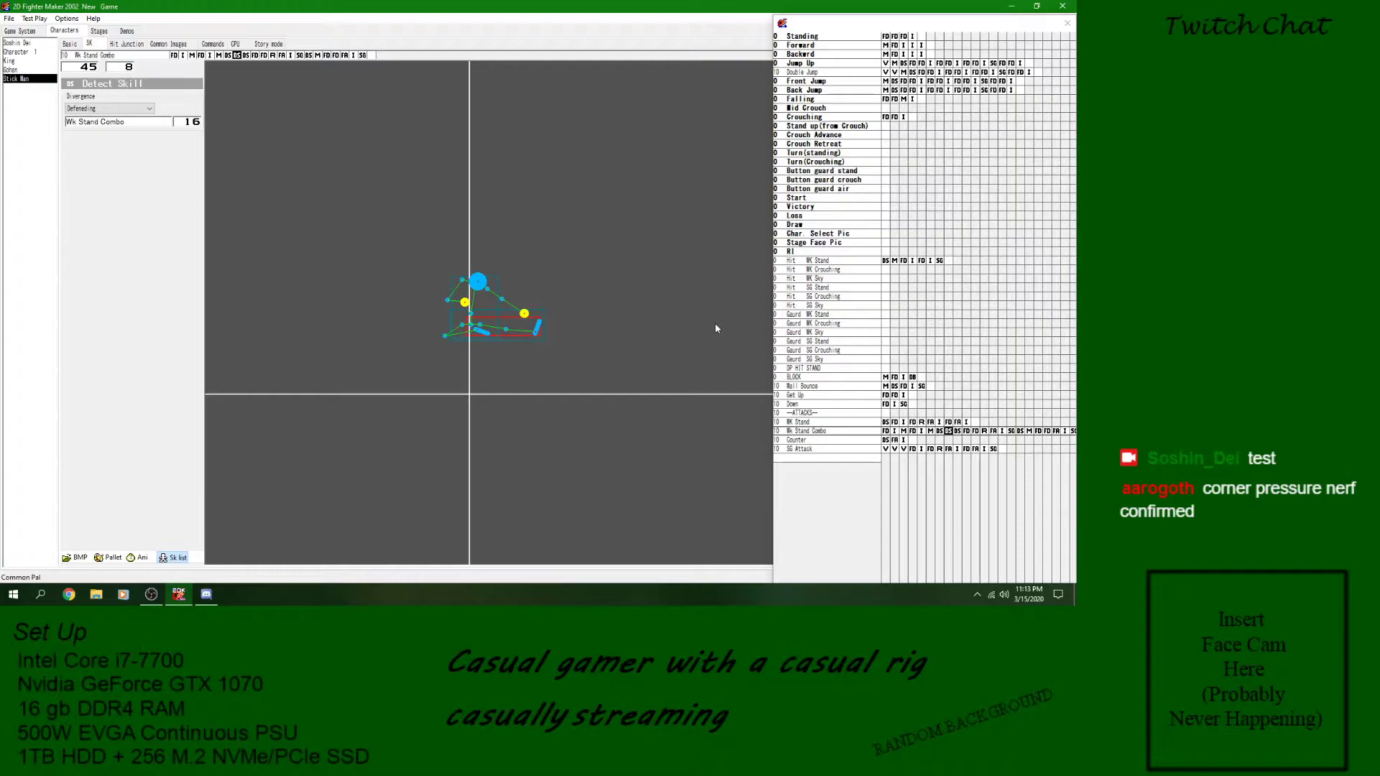
# - Examine SG Attack's variable, image and GoTo blocks and a defense block of Wk Stand Combo
pyautogui.click(880, 424)
pyautogui.click(856, 431)
pyautogui.click(862, 449)
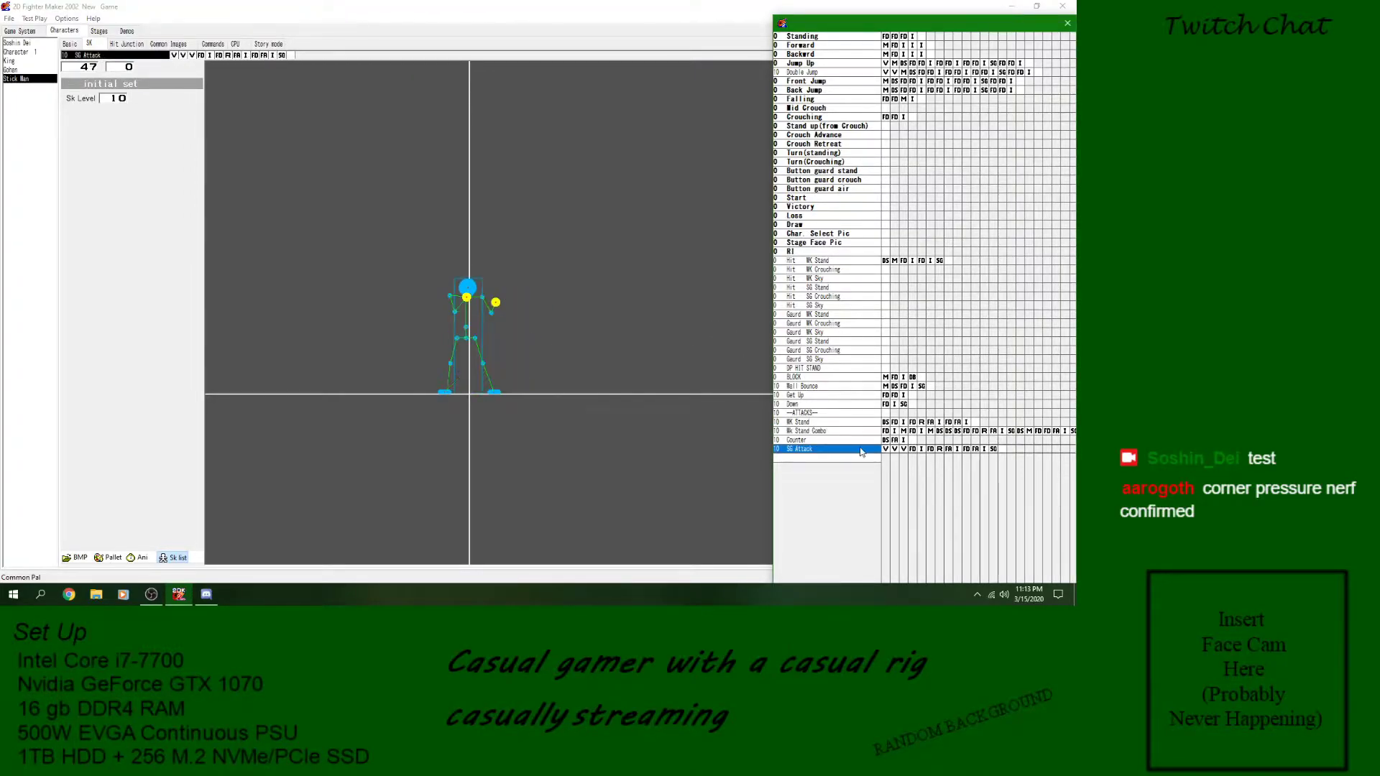
pyautogui.click(975, 431)
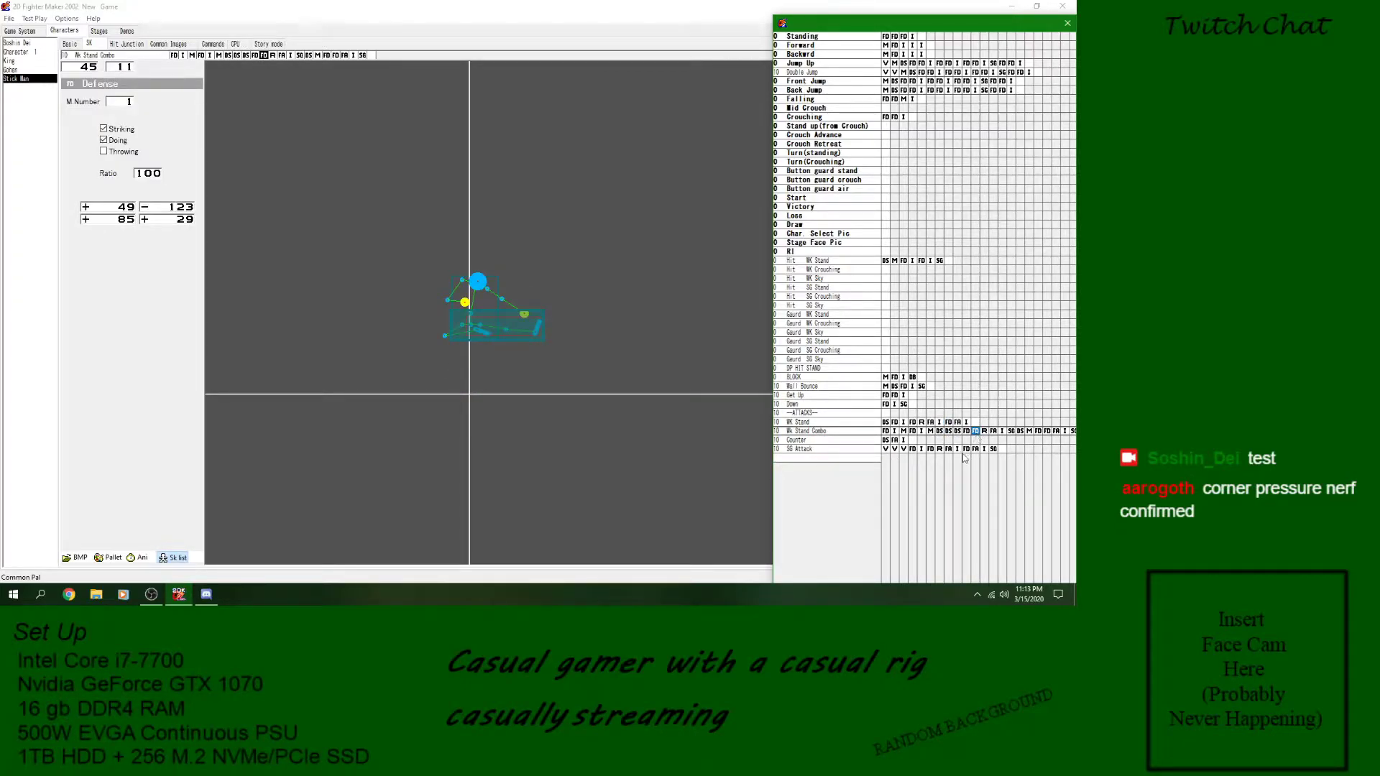
pyautogui.click(984, 449)
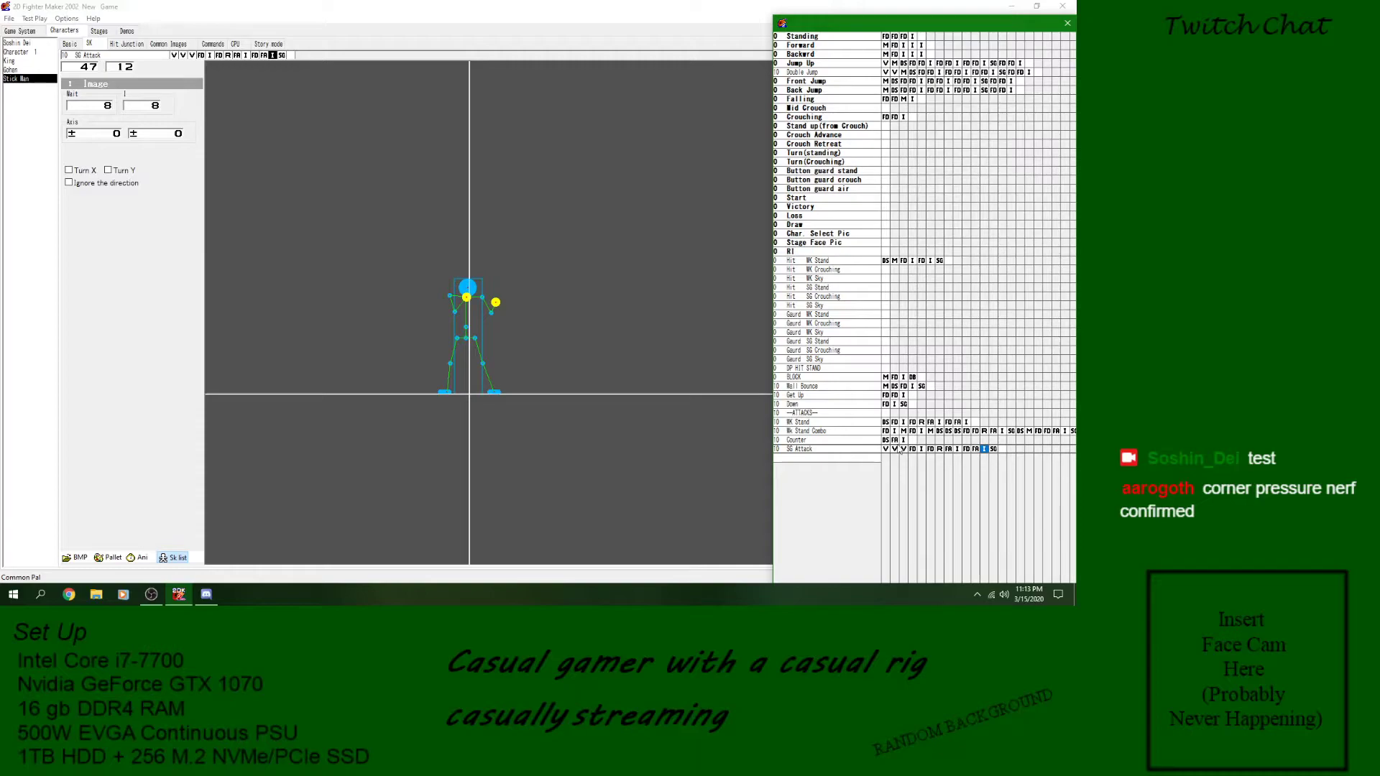
pyautogui.click(886, 449)
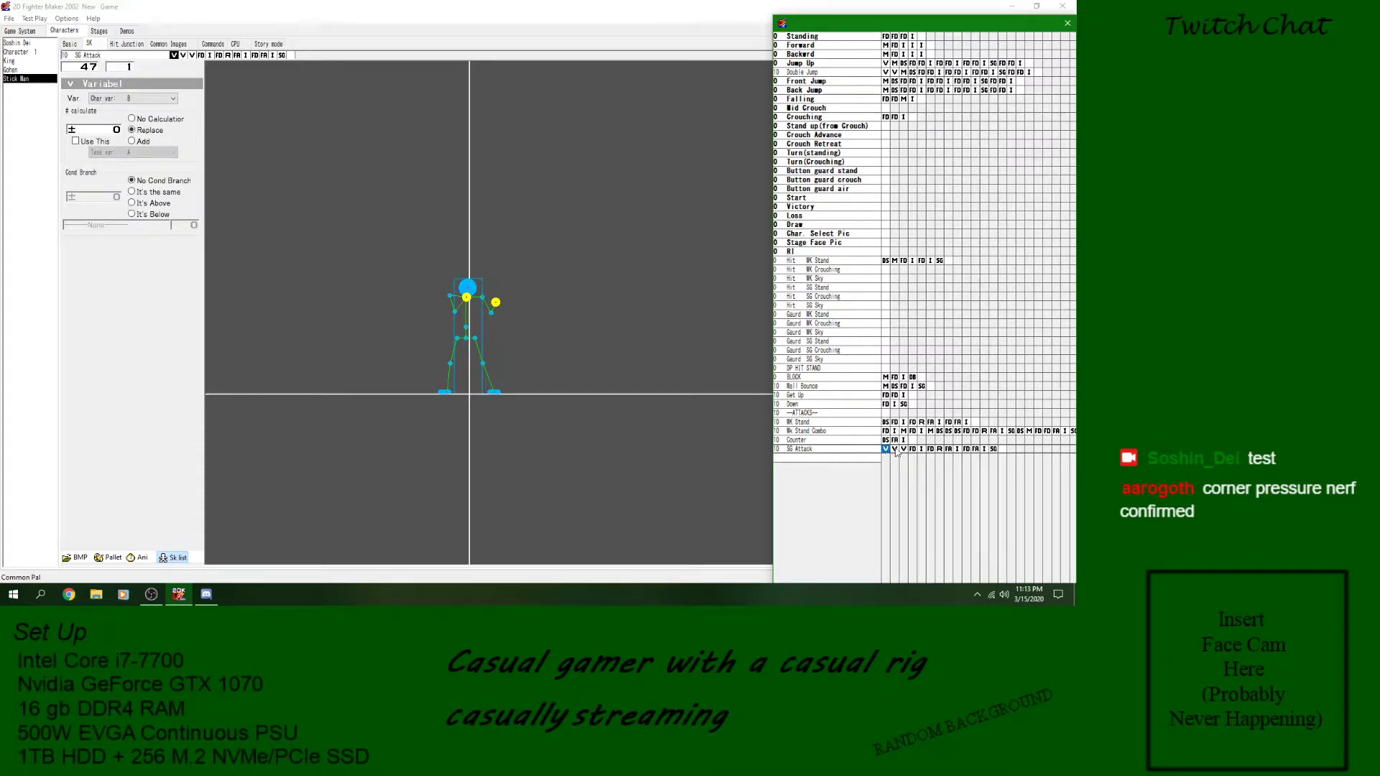
pyautogui.click(896, 451)
pyautogui.click(904, 451)
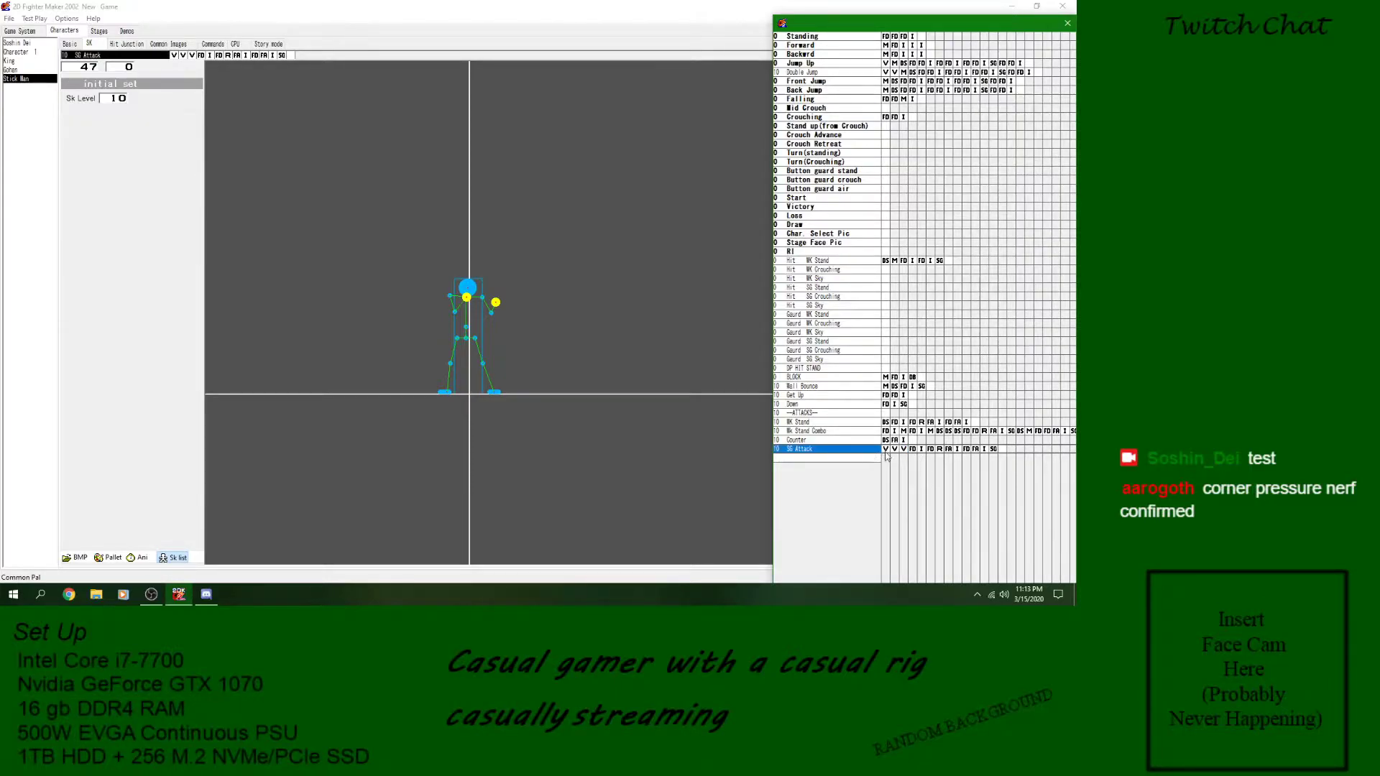
pyautogui.click(993, 449)
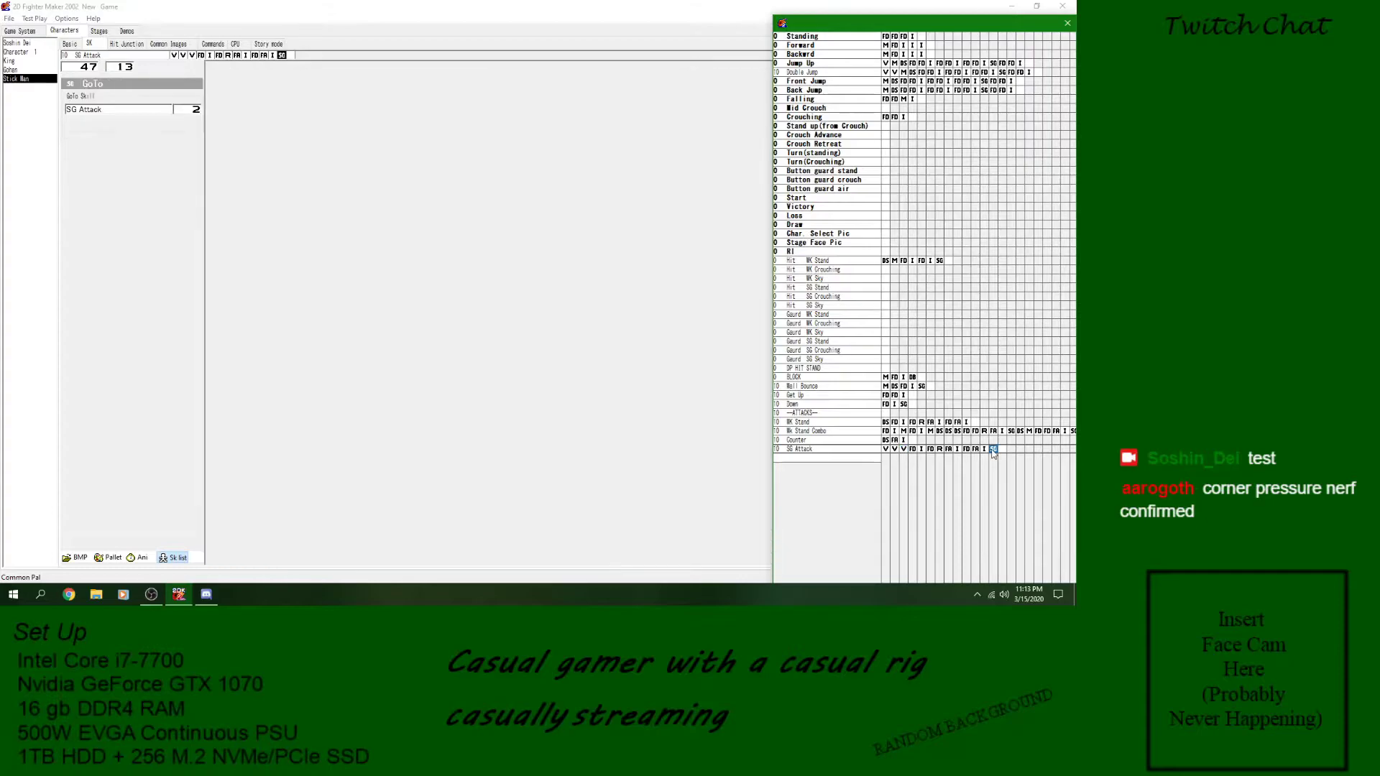
pyautogui.click(985, 451)
pyautogui.click(993, 450)
pyautogui.click(985, 450)
pyautogui.click(1003, 453)
pyautogui.click(893, 451)
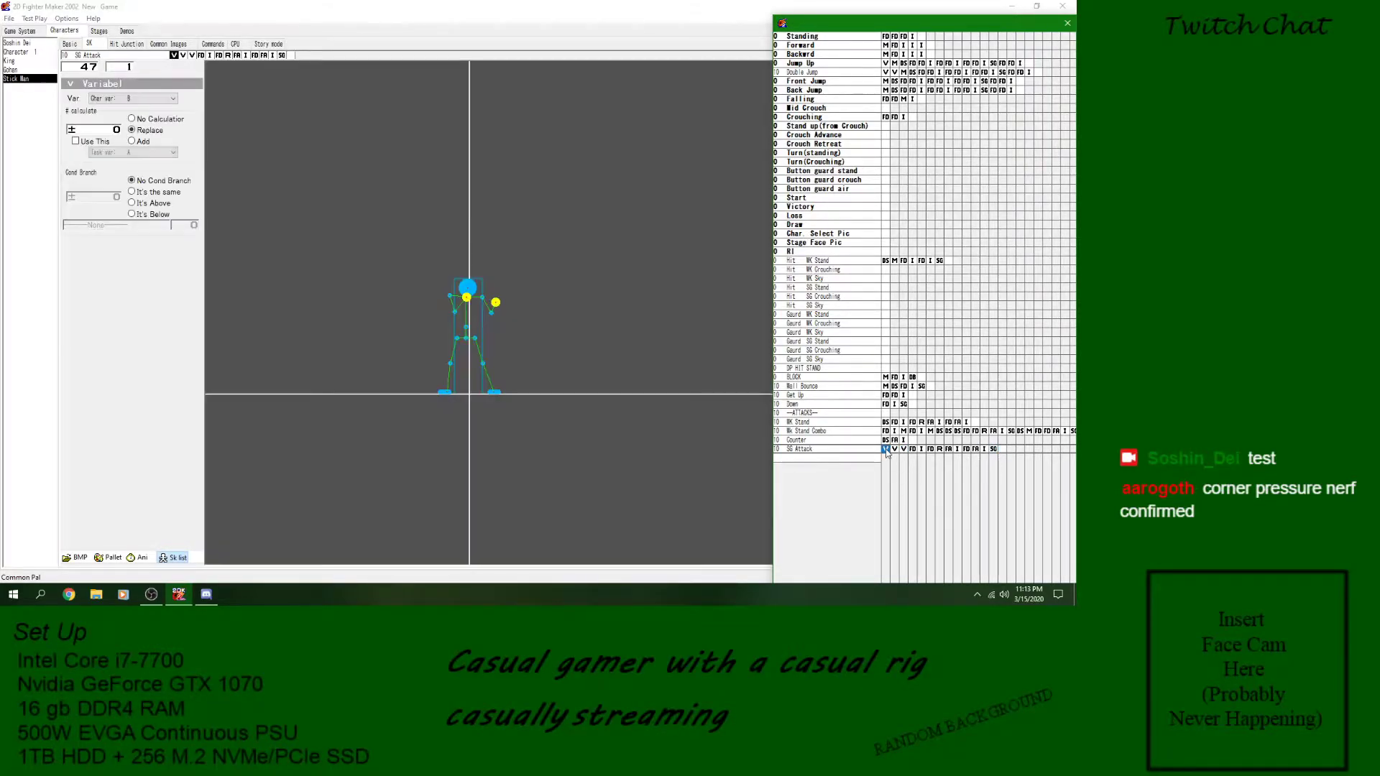
# - Save the game and recheck SG Attack's three variable blocks, its GoTo block and its punch image
pyautogui.click(9, 19)
pyautogui.click(16, 61)
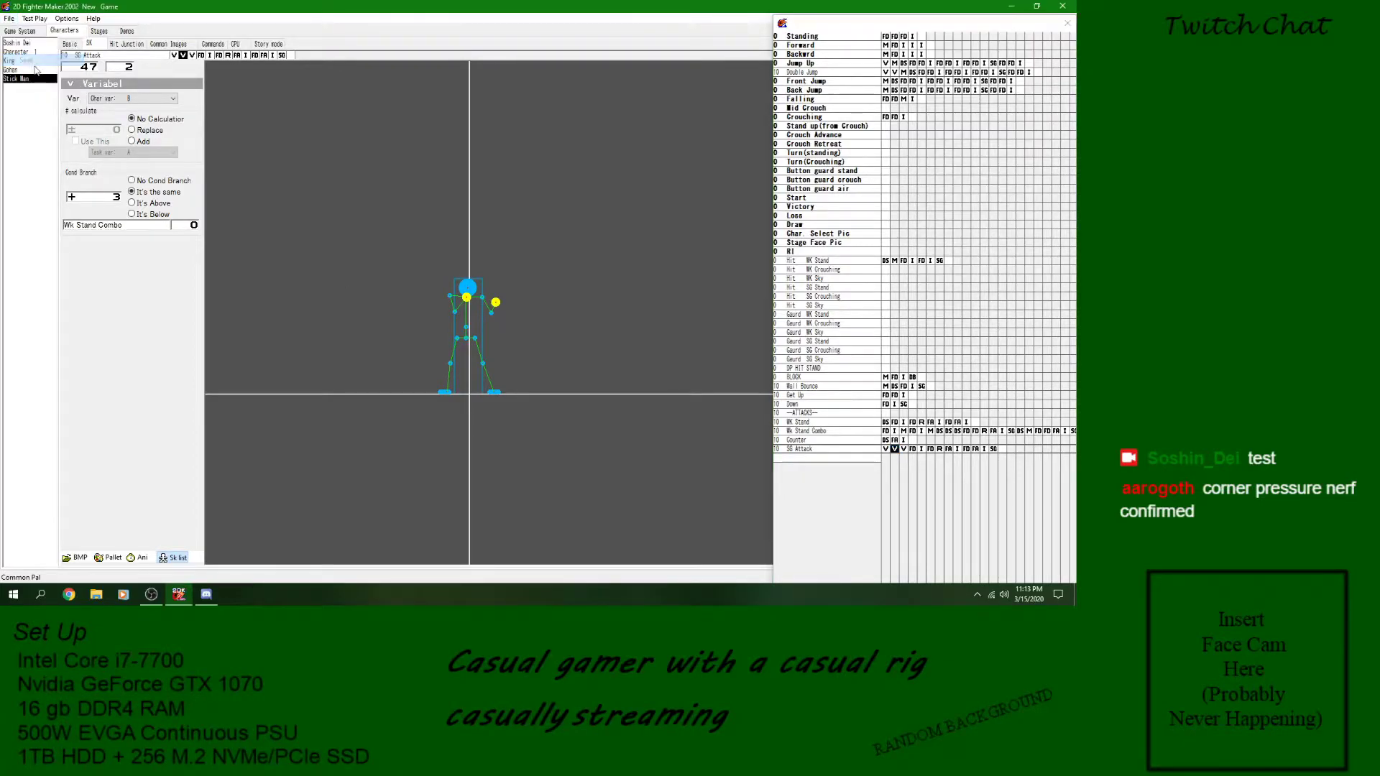
pyautogui.click(886, 452)
pyautogui.click(894, 451)
pyautogui.click(903, 451)
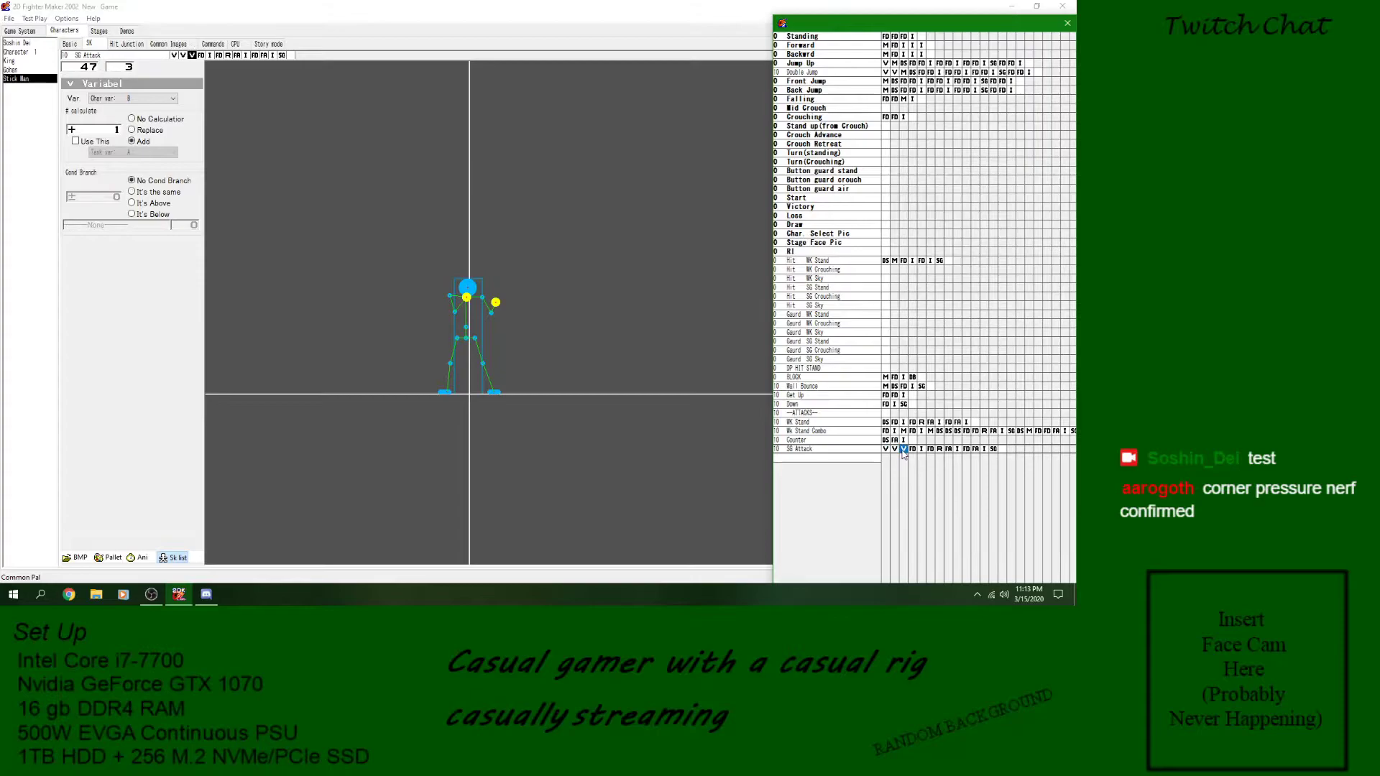
pyautogui.click(993, 450)
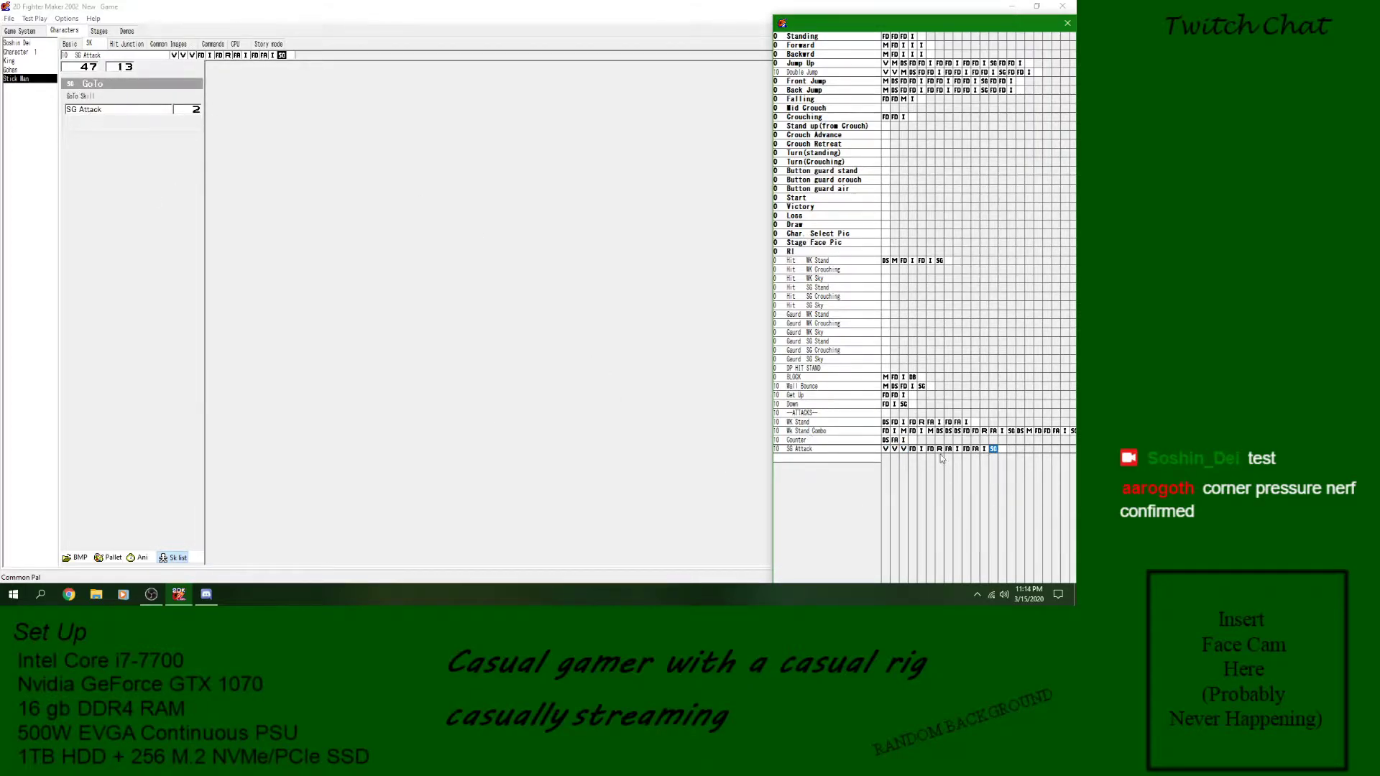
pyautogui.click(976, 449)
pyautogui.click(958, 449)
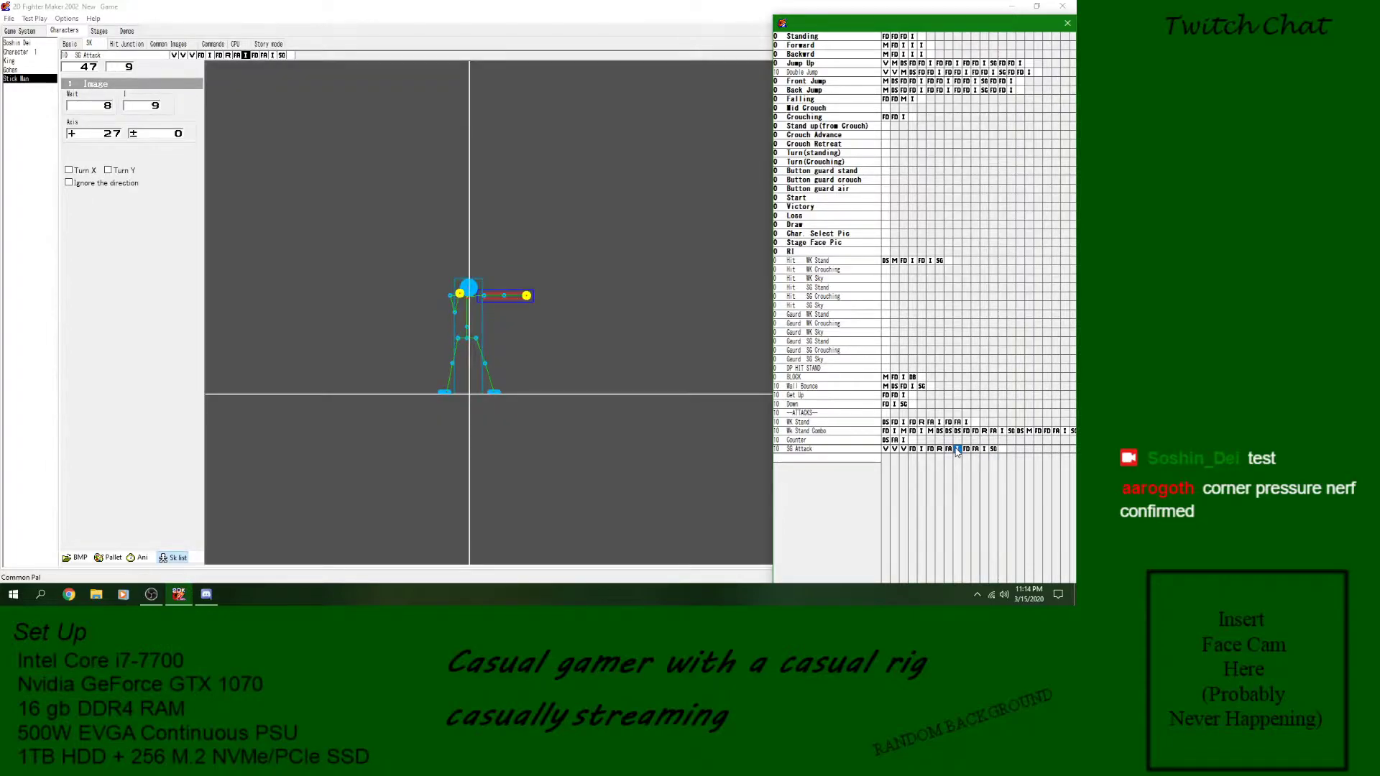
pyautogui.click(834, 450)
pyautogui.click(833, 459)
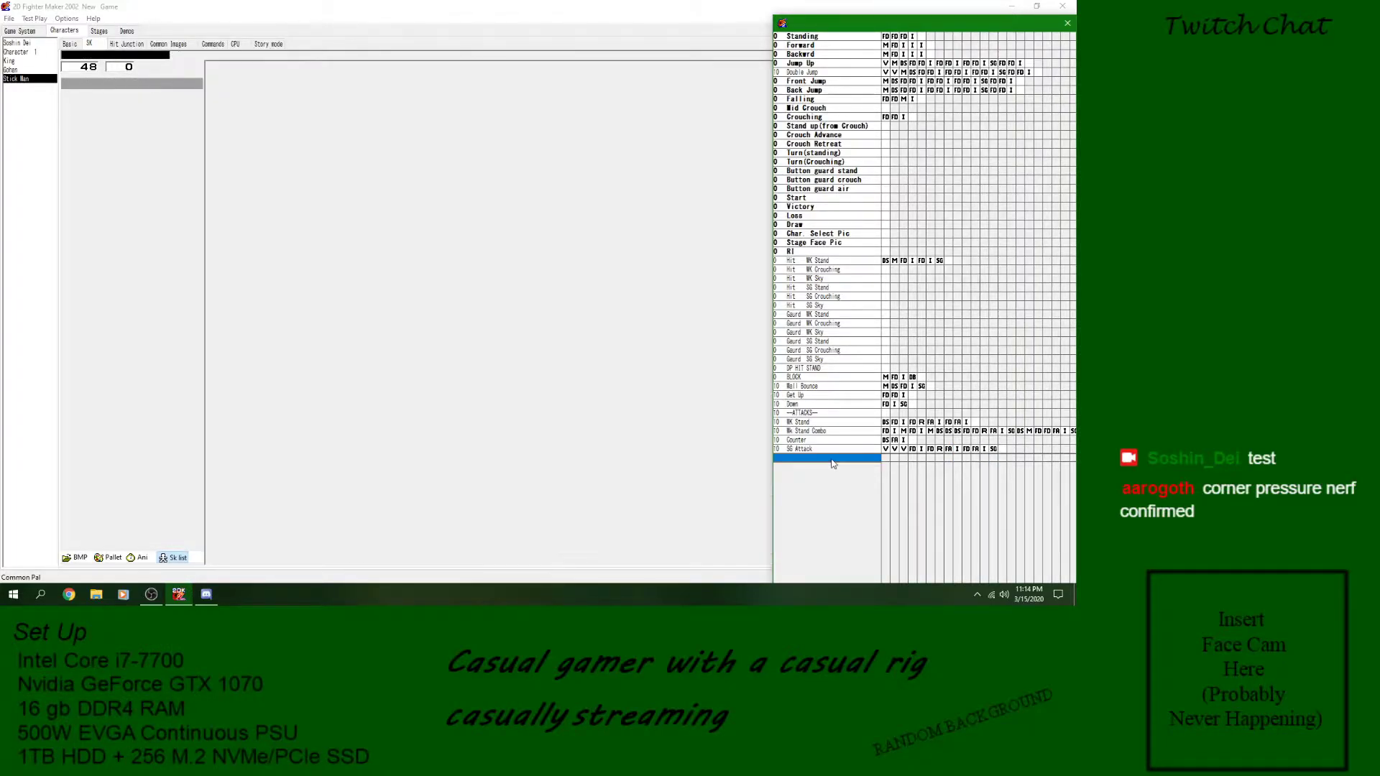
pyautogui.press('Up')
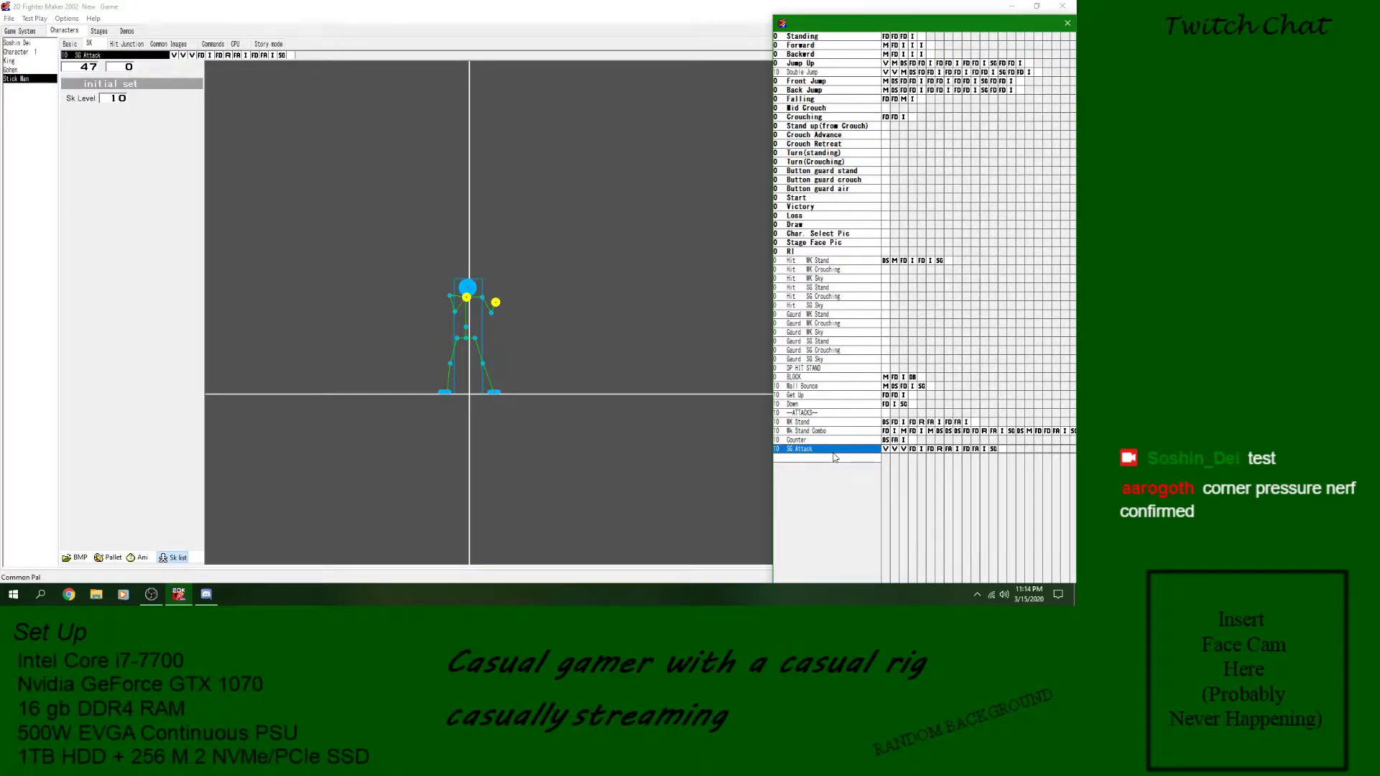
pyautogui.click(843, 440)
pyautogui.click(842, 451)
pyautogui.click(846, 442)
pyautogui.click(848, 447)
pyautogui.doubleClick(853, 460)
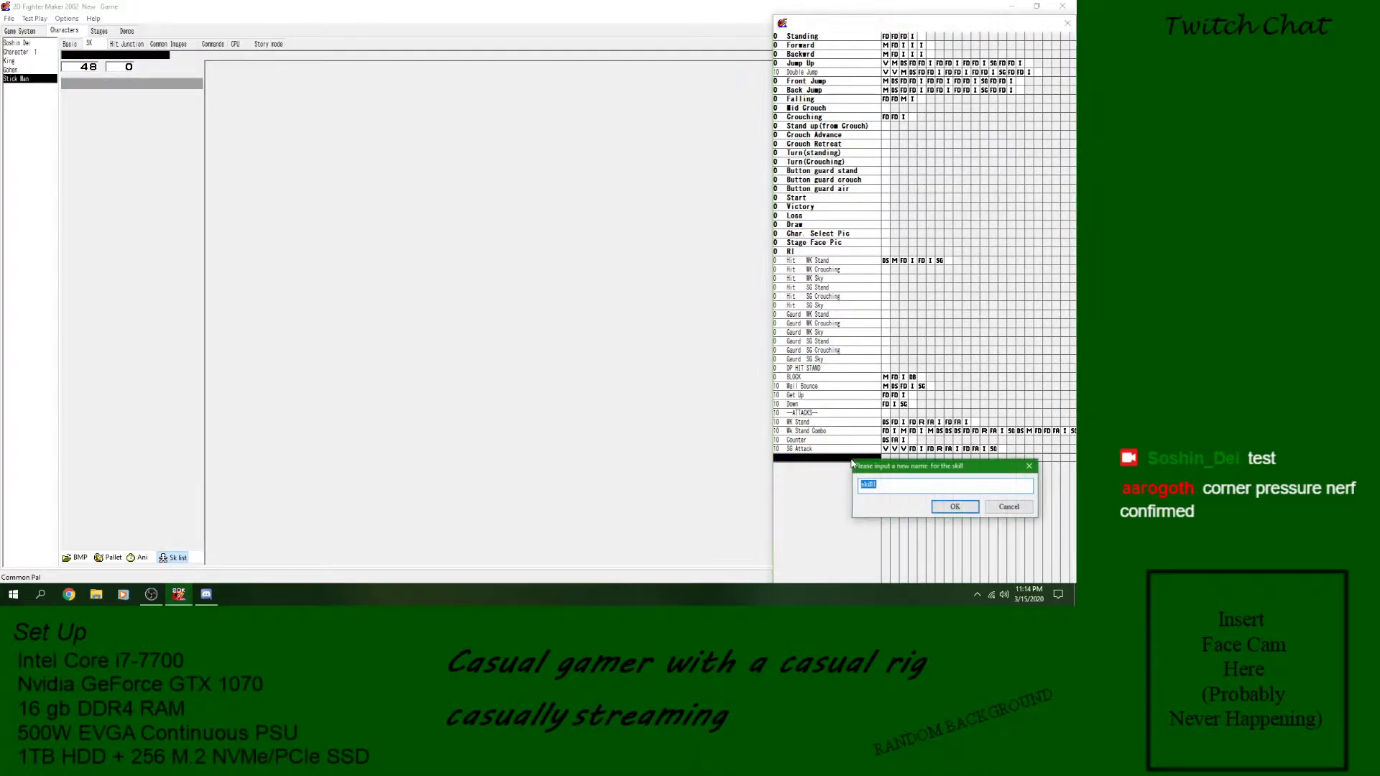
pyautogui.click(999, 507)
# - Duplicate the SG Attack skill into a new skill named SG Attack 2
pyautogui.click(815, 451)
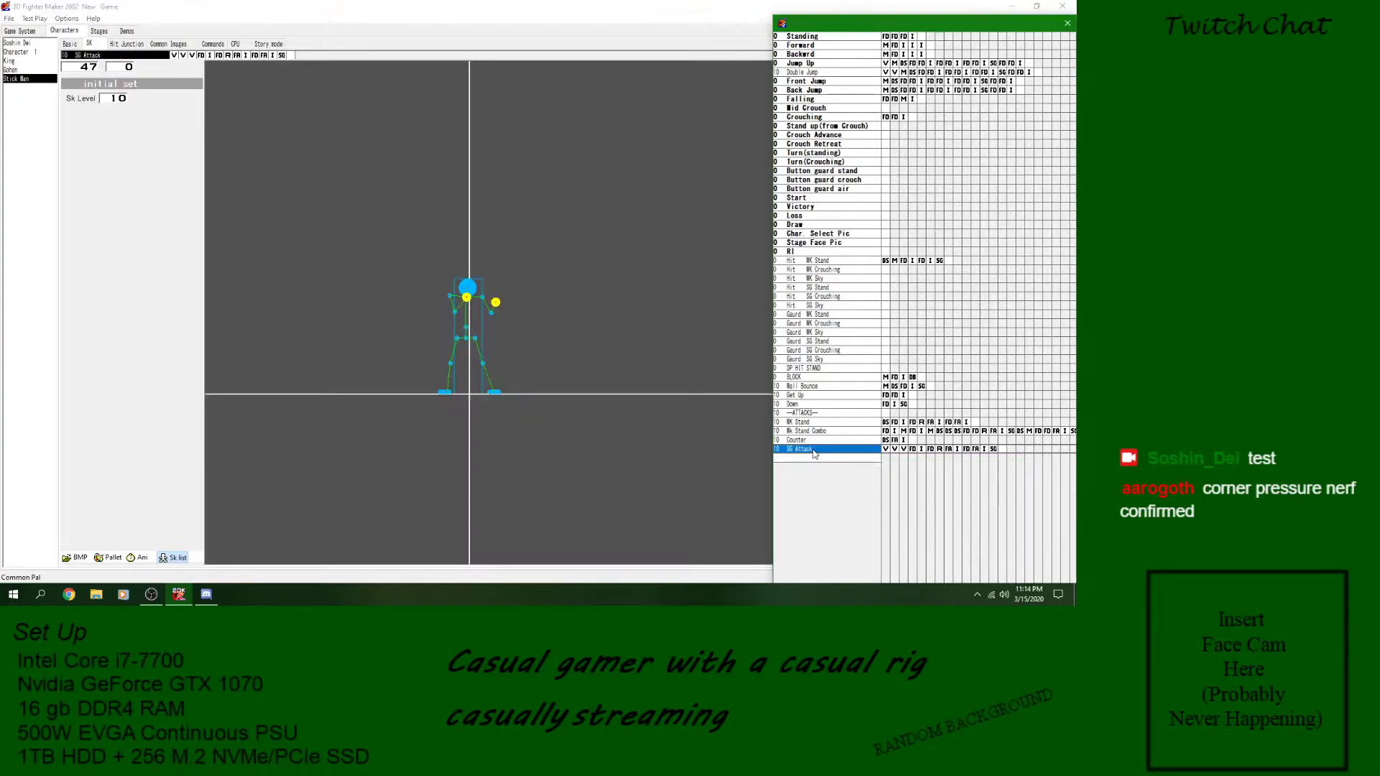
pyautogui.doubleClick(815, 465)
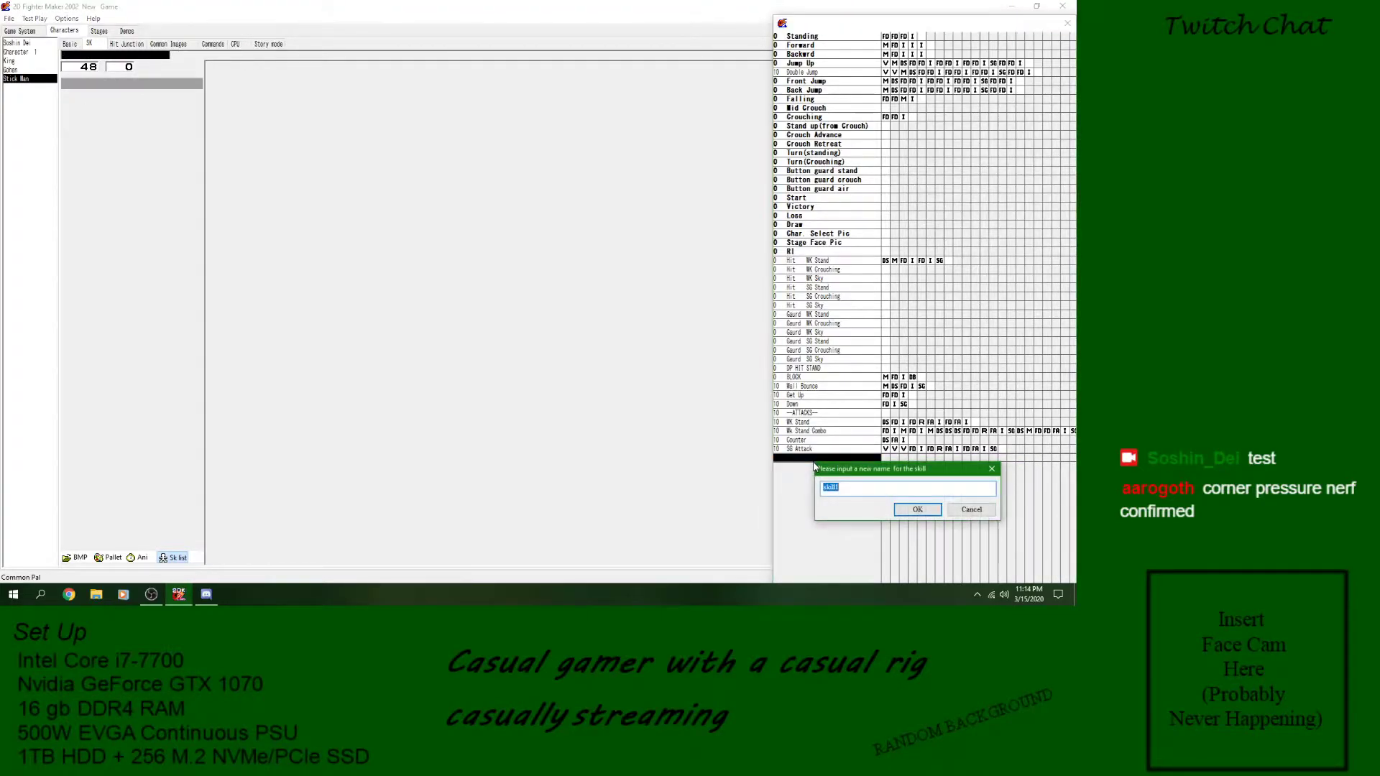
pyautogui.write('SG Attack 2')
pyautogui.press('Return')
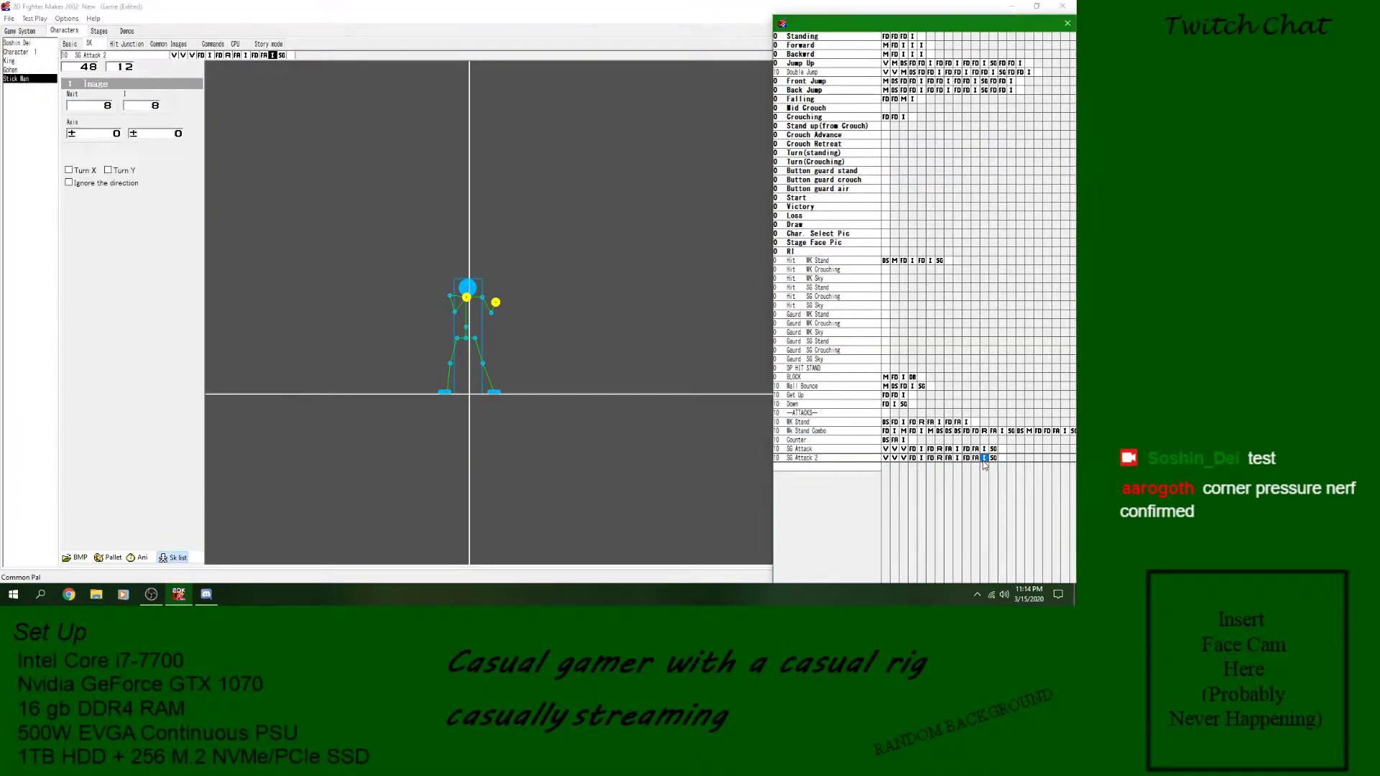
# - Delete the GoTo block at the end of the SG Attack 2 skill
pyautogui.click(995, 460)
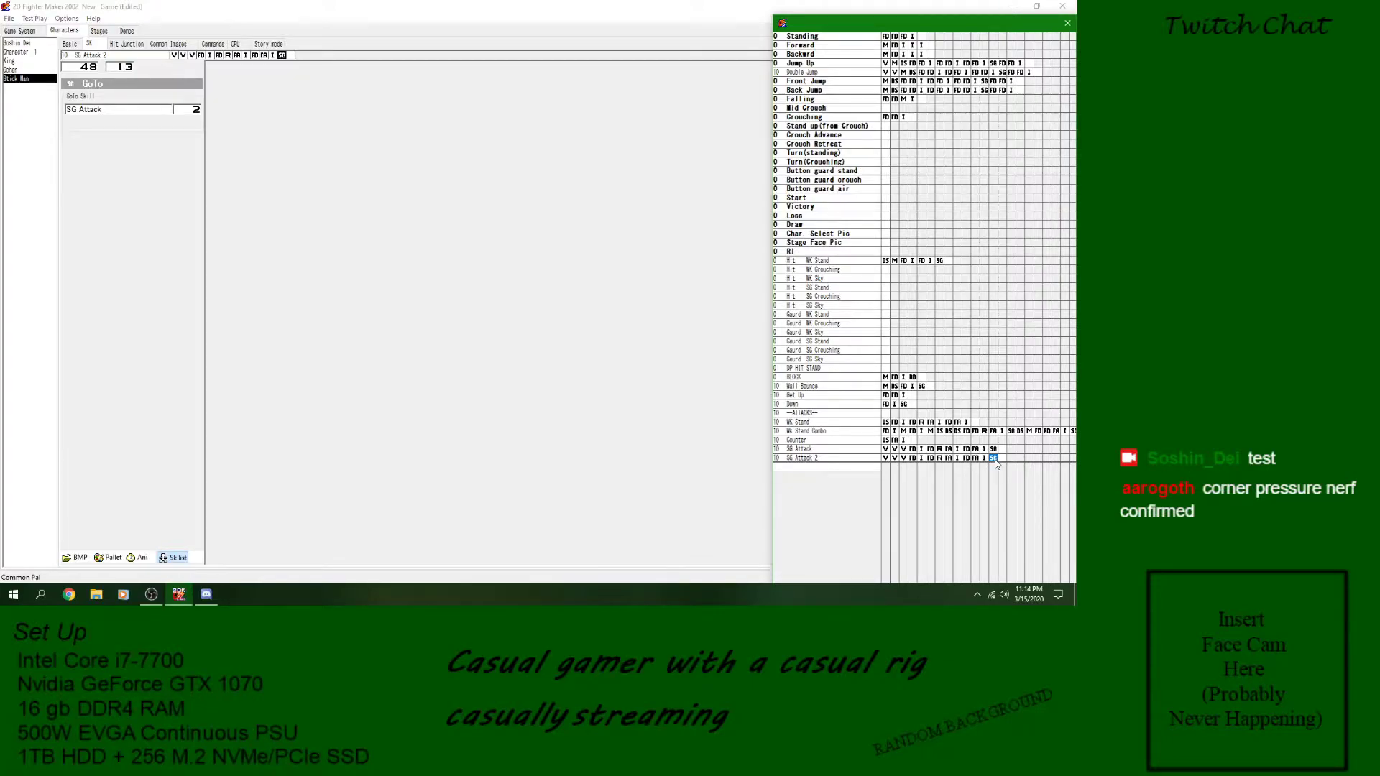
pyautogui.rightClick(995, 460)
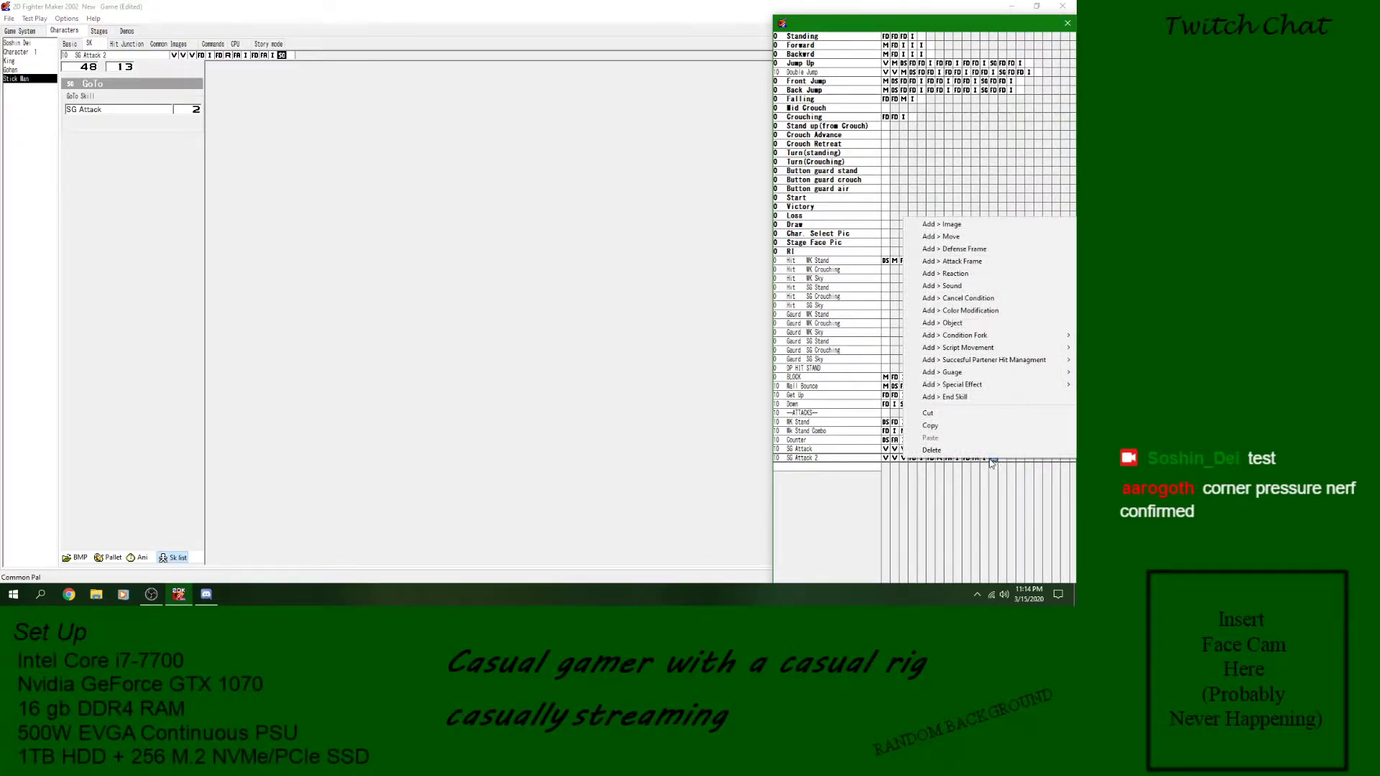
pyautogui.click(927, 451)
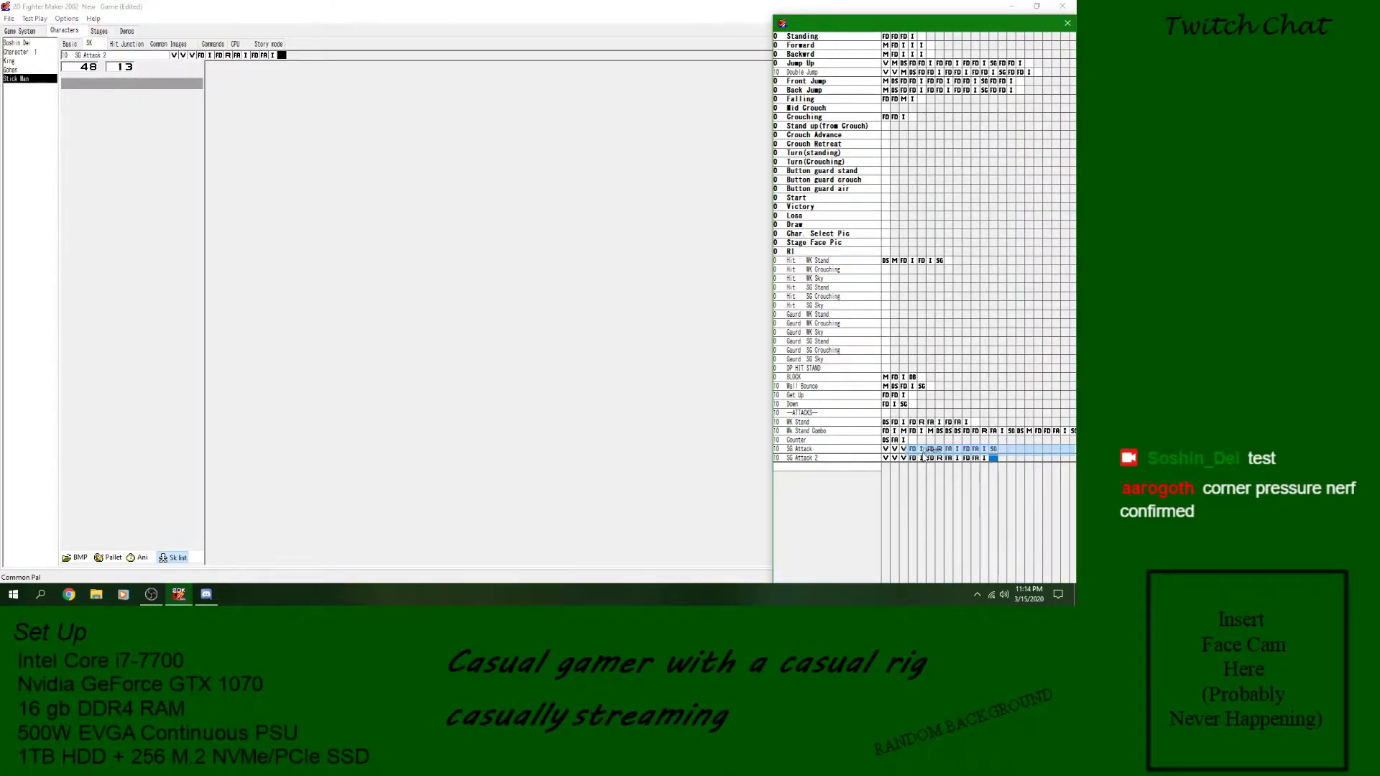
# - Add a variable block at the end of SG Attack 2 and set its variable to Char var B
pyautogui.click(983, 459)
pyautogui.click(993, 458)
pyautogui.rightClick(993, 459)
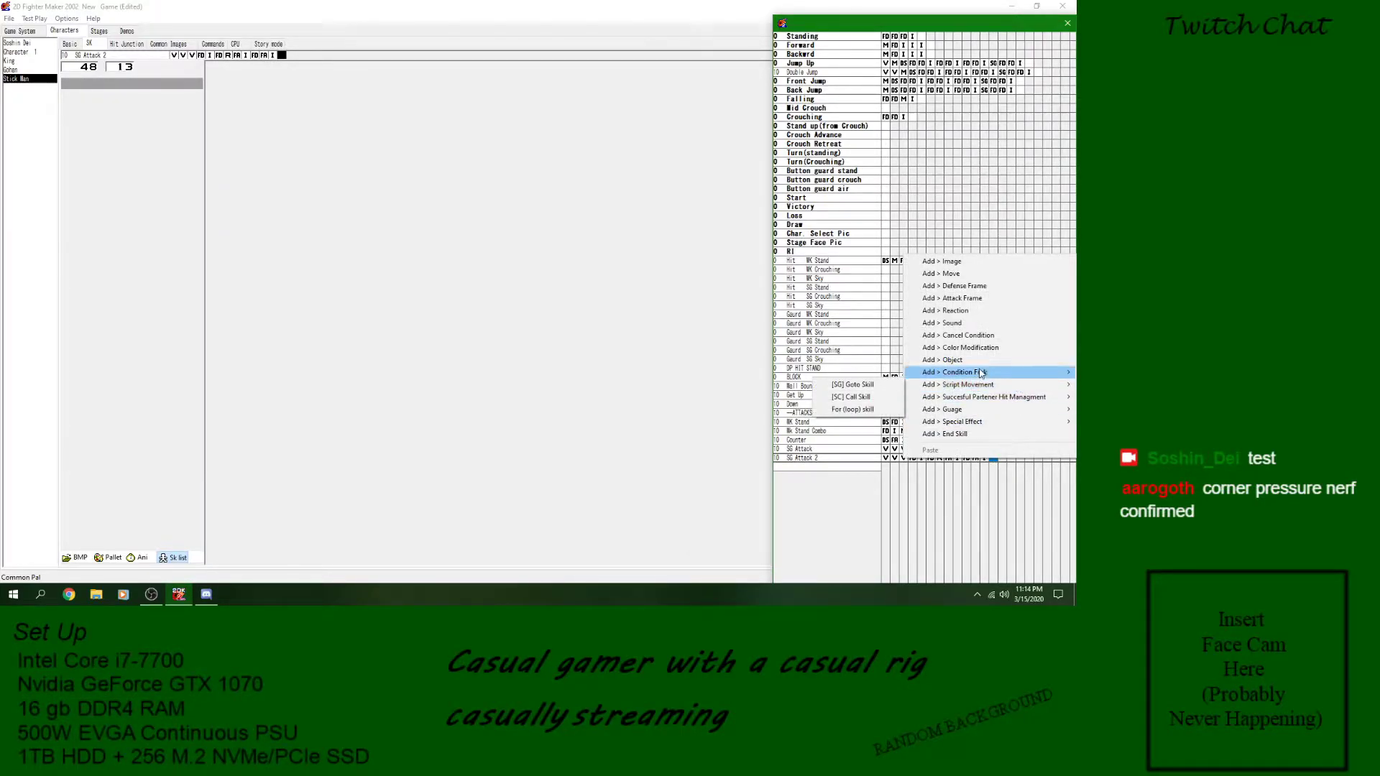
pyautogui.moveTo(981, 372)
pyautogui.click(820, 373)
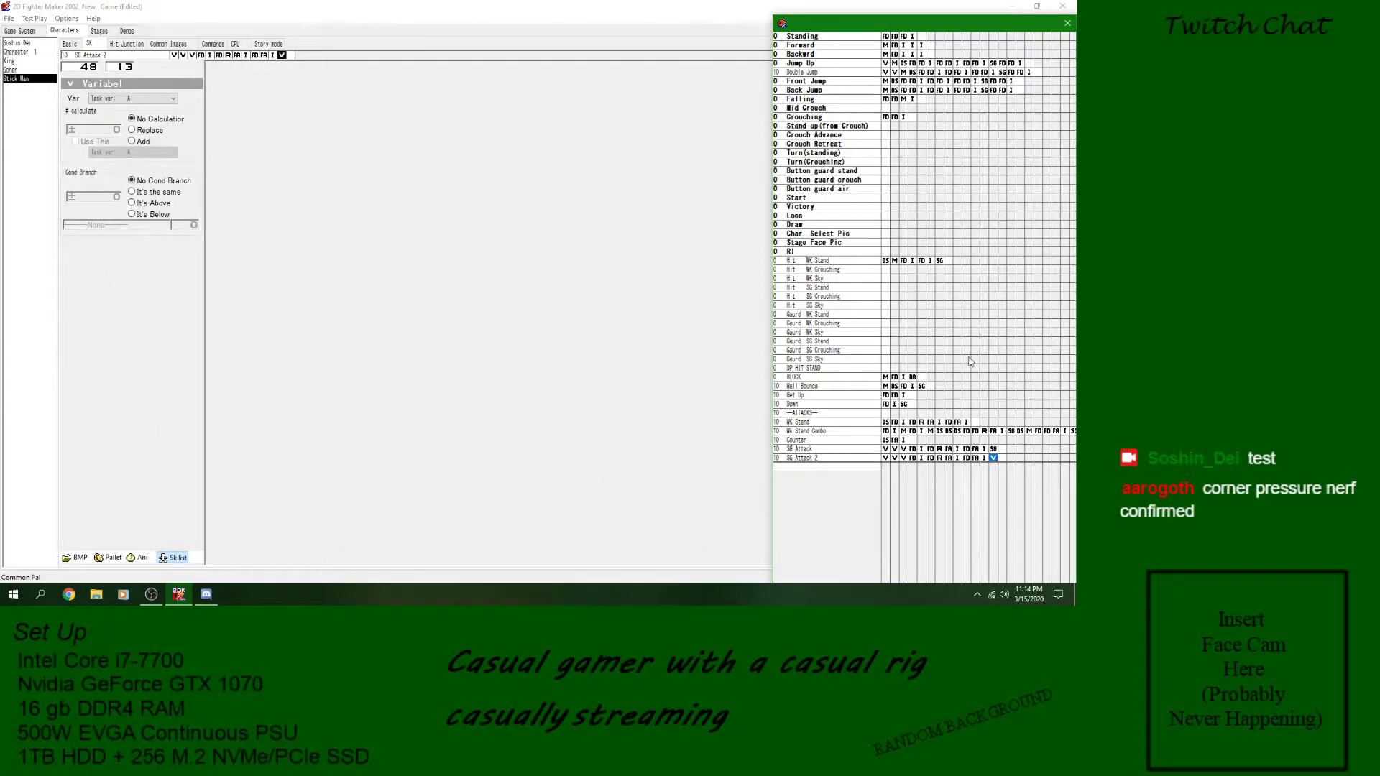
pyautogui.click(144, 98)
pyautogui.scroll(-2, 141, 119)
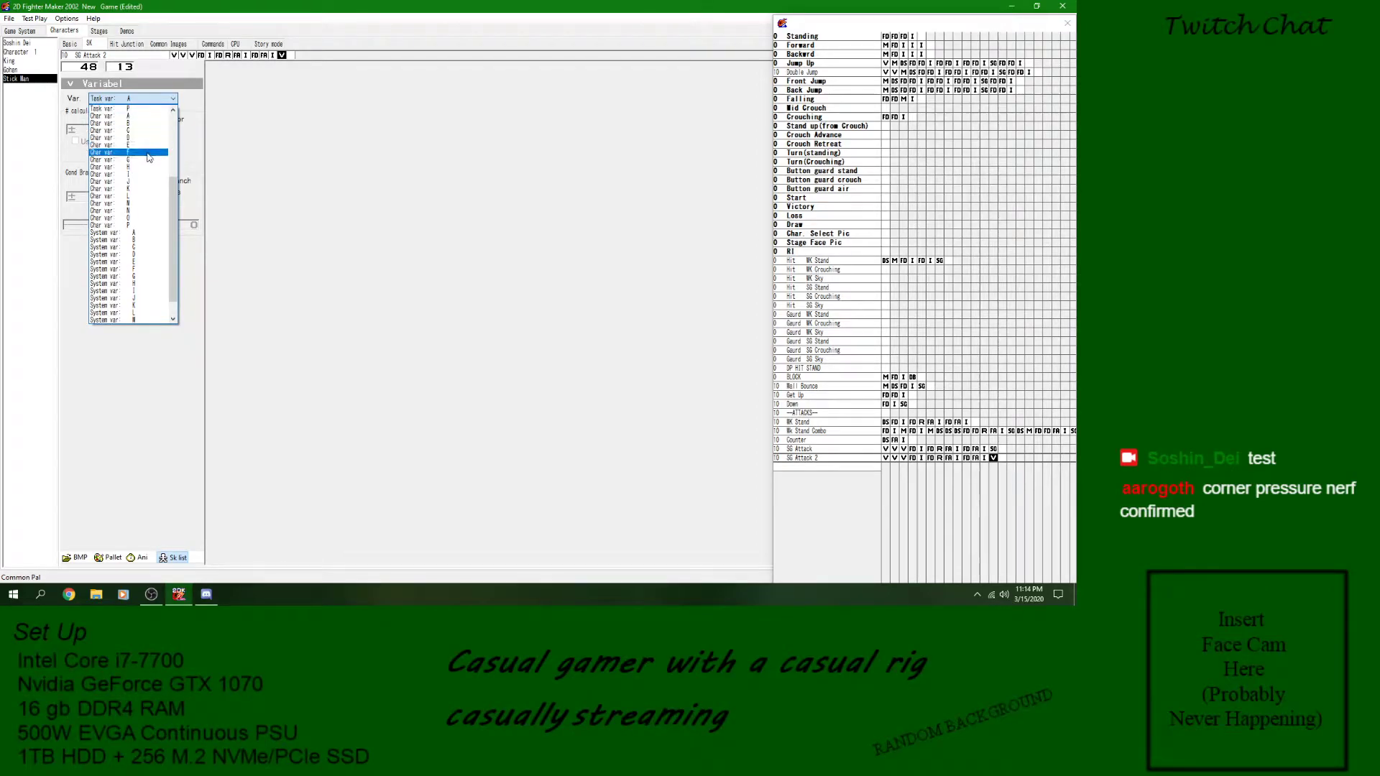
pyautogui.scroll(2, 147, 151)
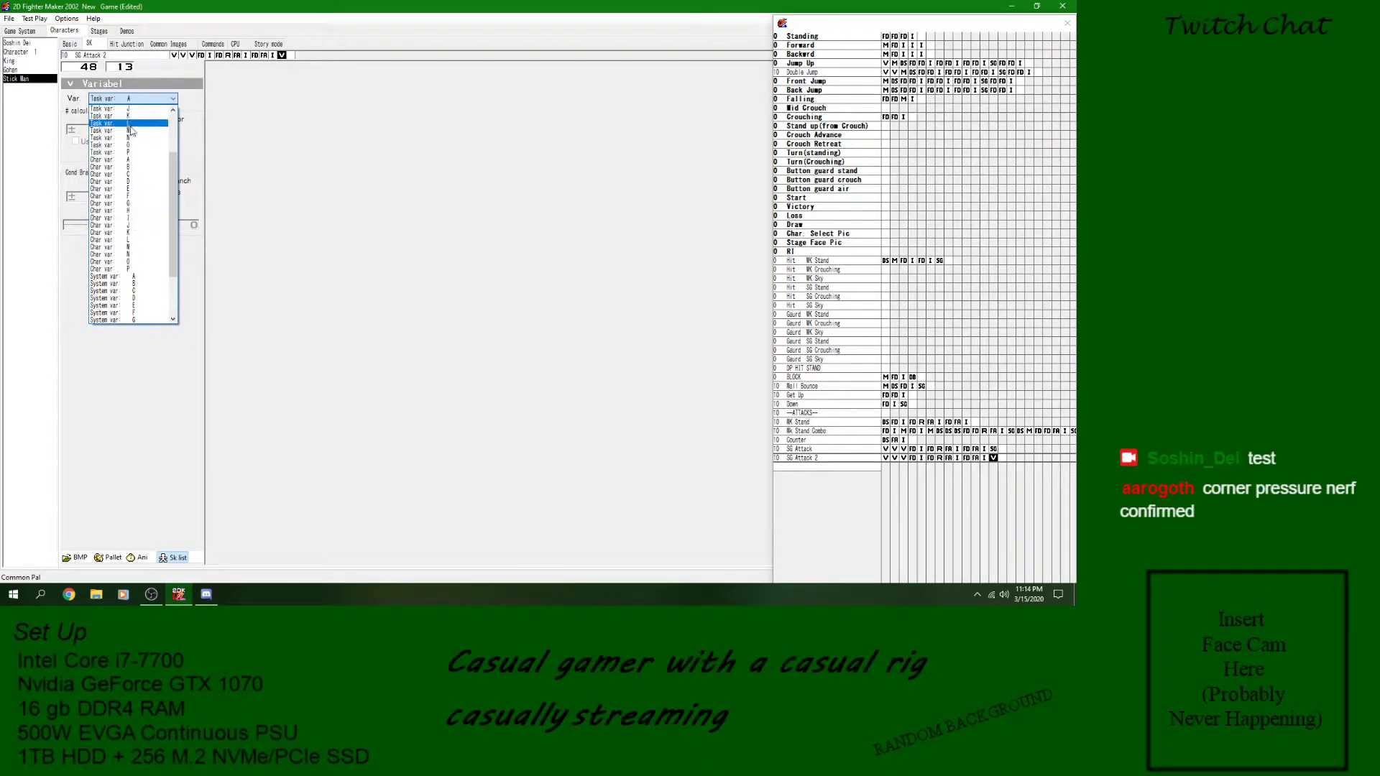
pyautogui.scroll(3, 145, 170)
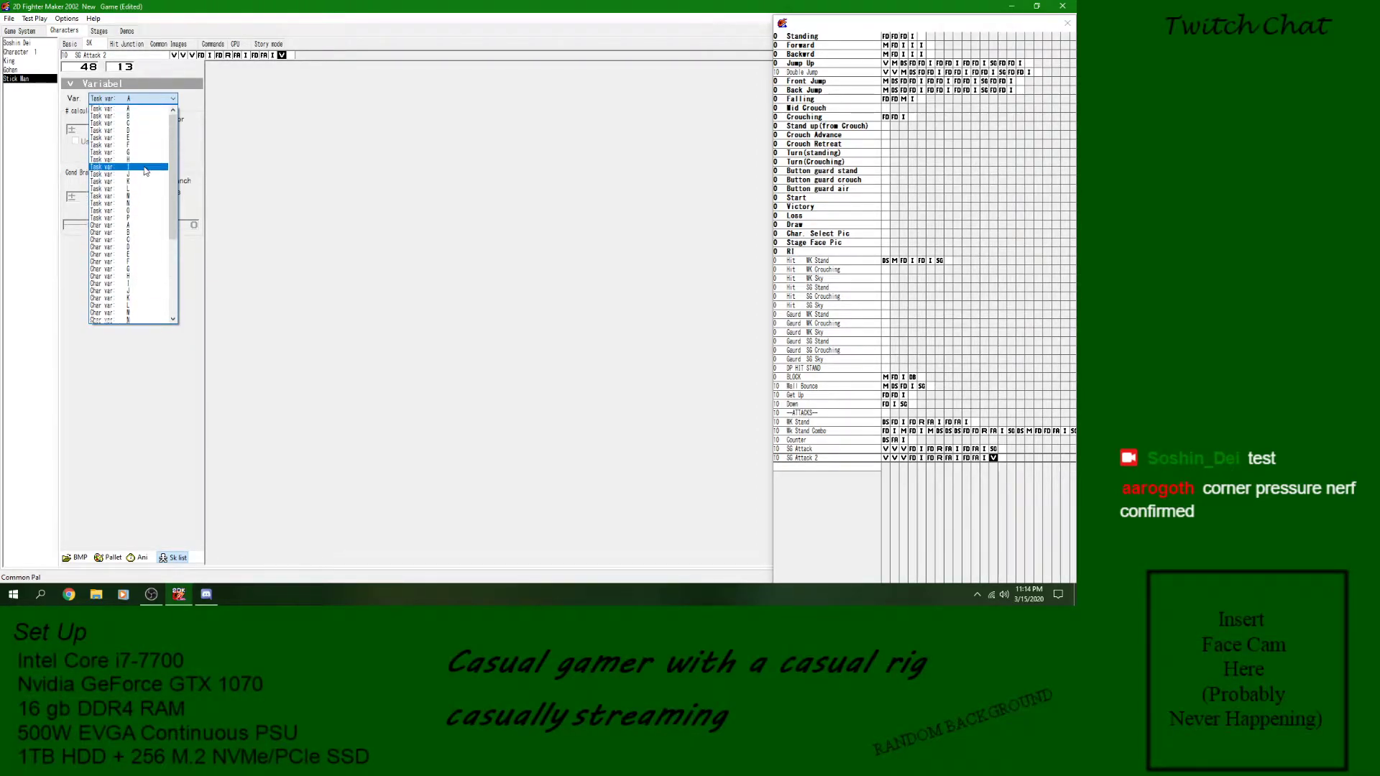
pyautogui.click(140, 233)
pyautogui.click(994, 458)
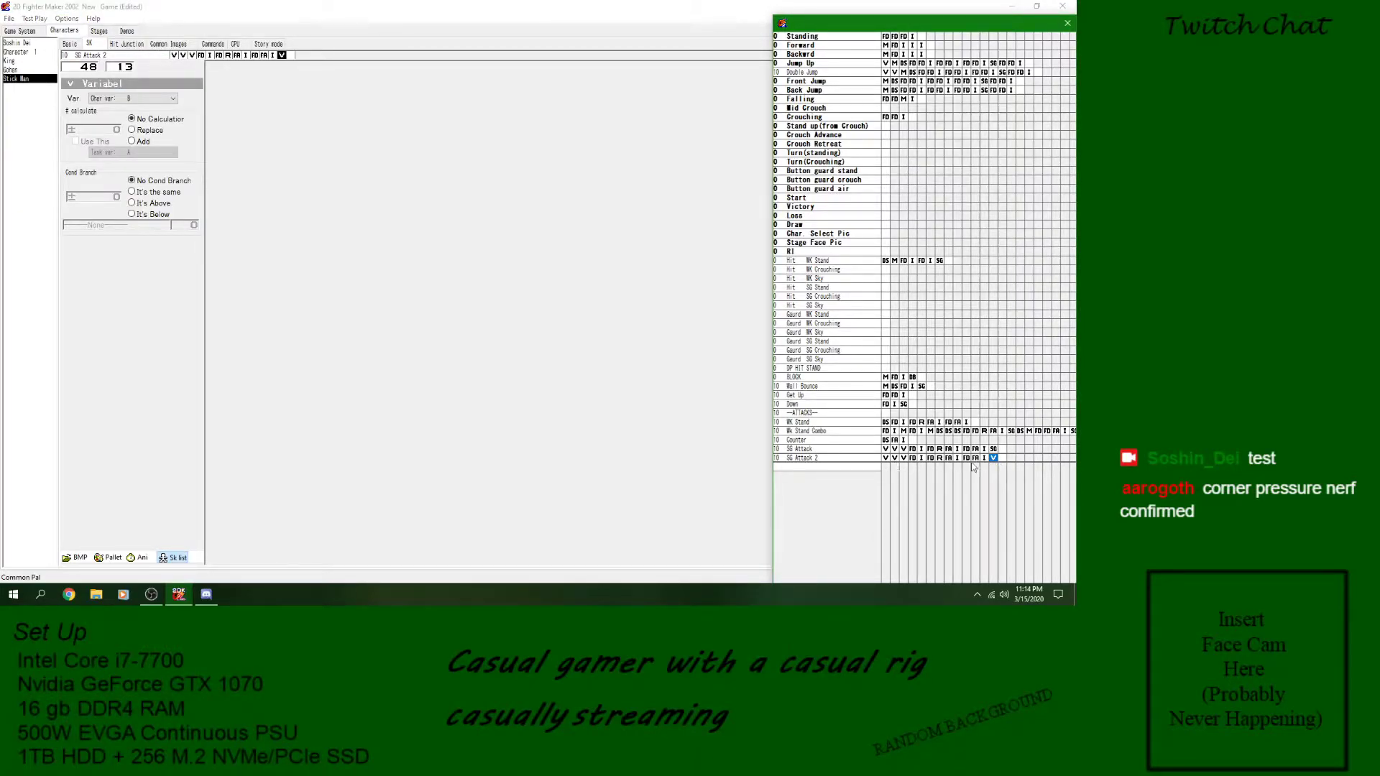
pyautogui.click(922, 460)
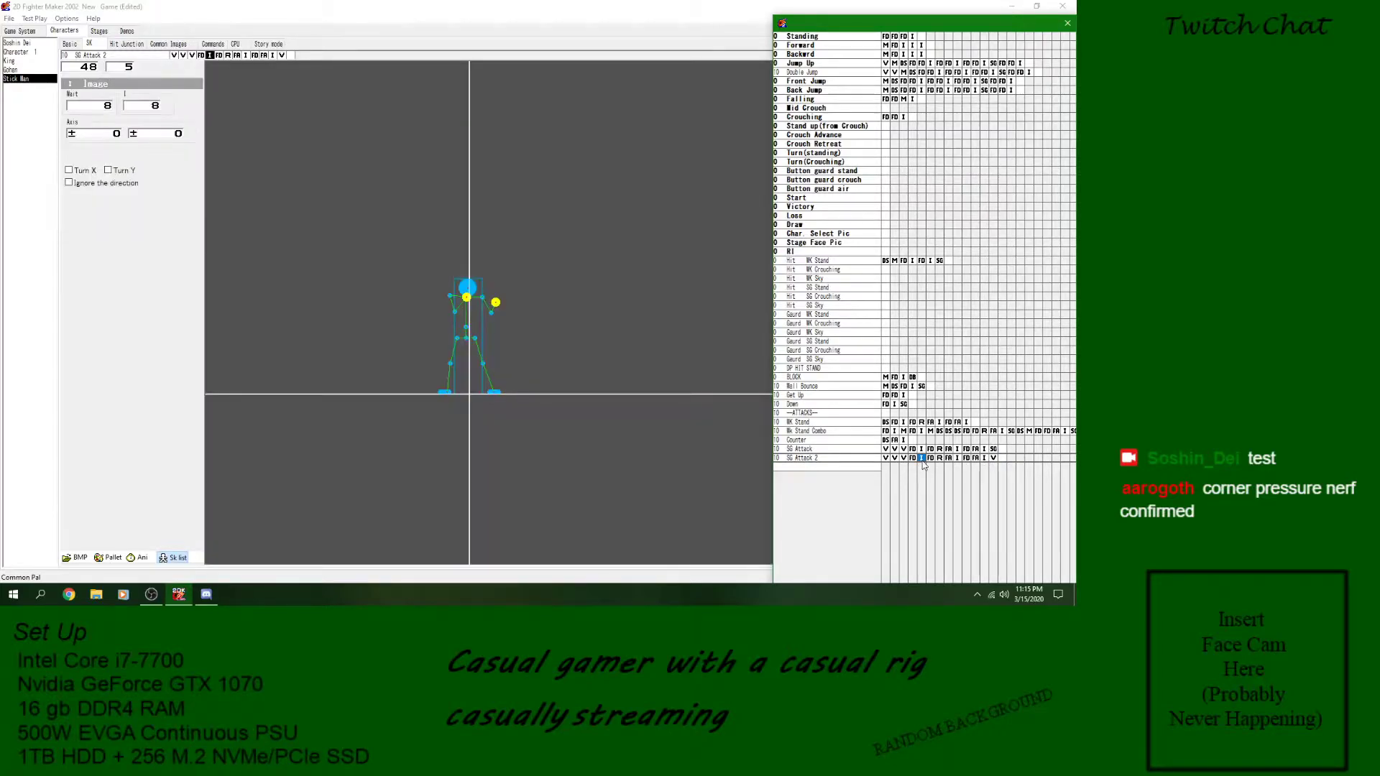
# - Make SG Attack 2's last variable block branch when the value is below 3, with the target block number set to 2
pyautogui.click(993, 458)
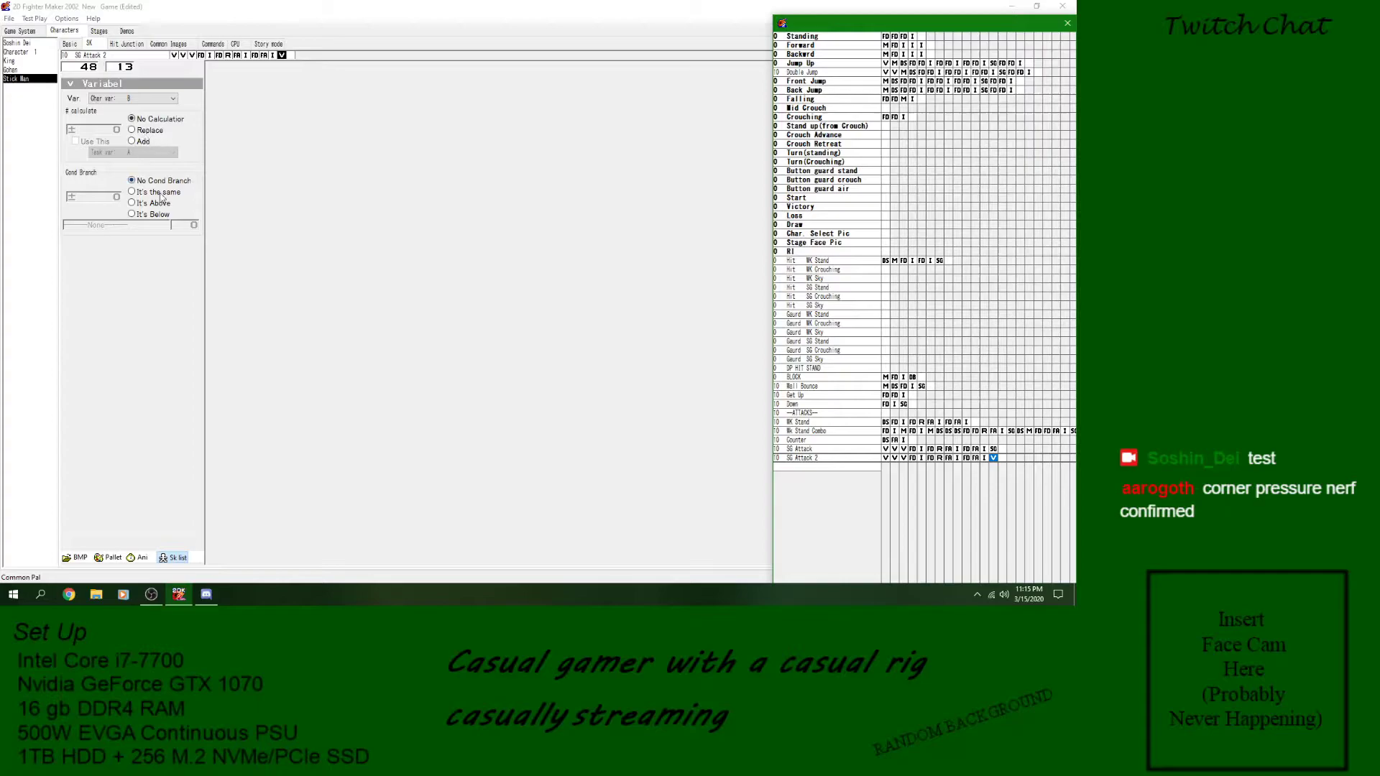
pyautogui.click(132, 214)
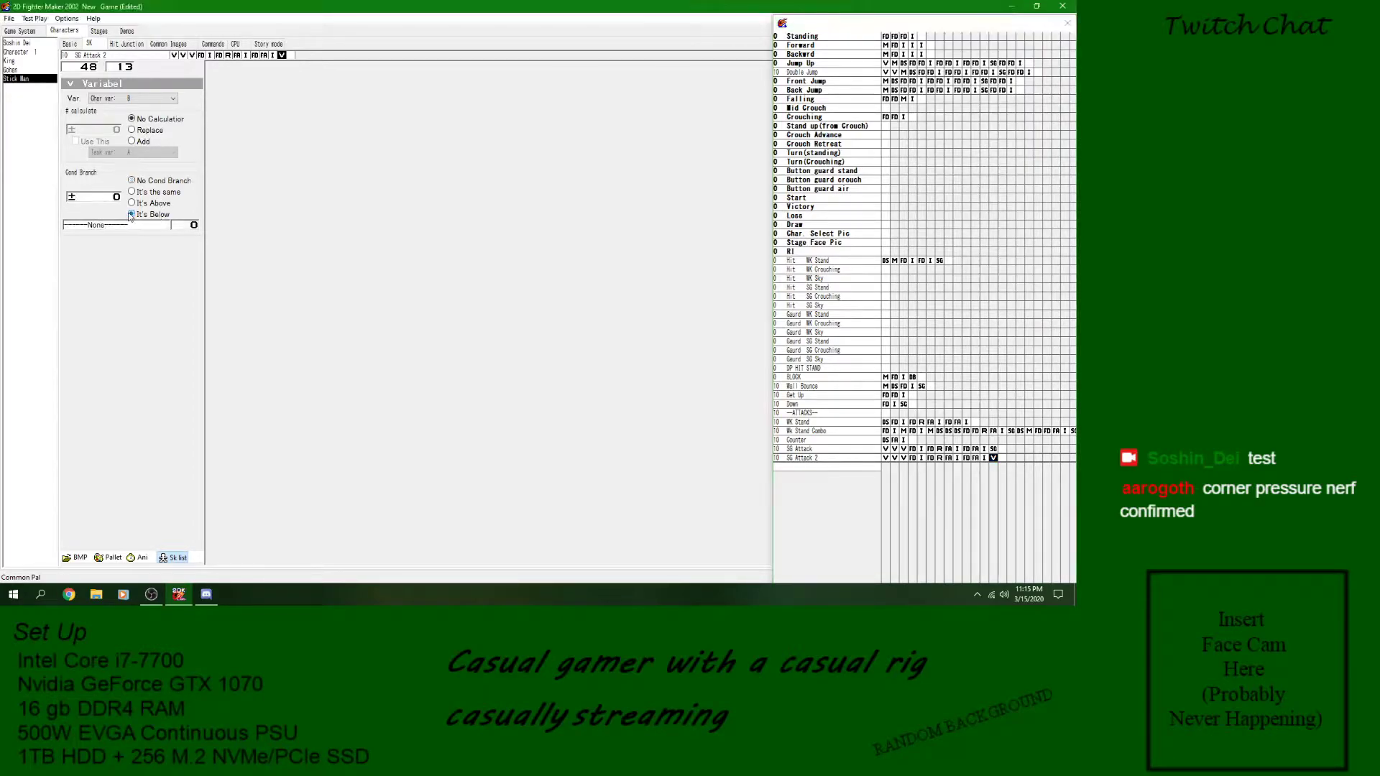
pyautogui.click(118, 199)
pyautogui.write('3')
pyautogui.click(120, 227)
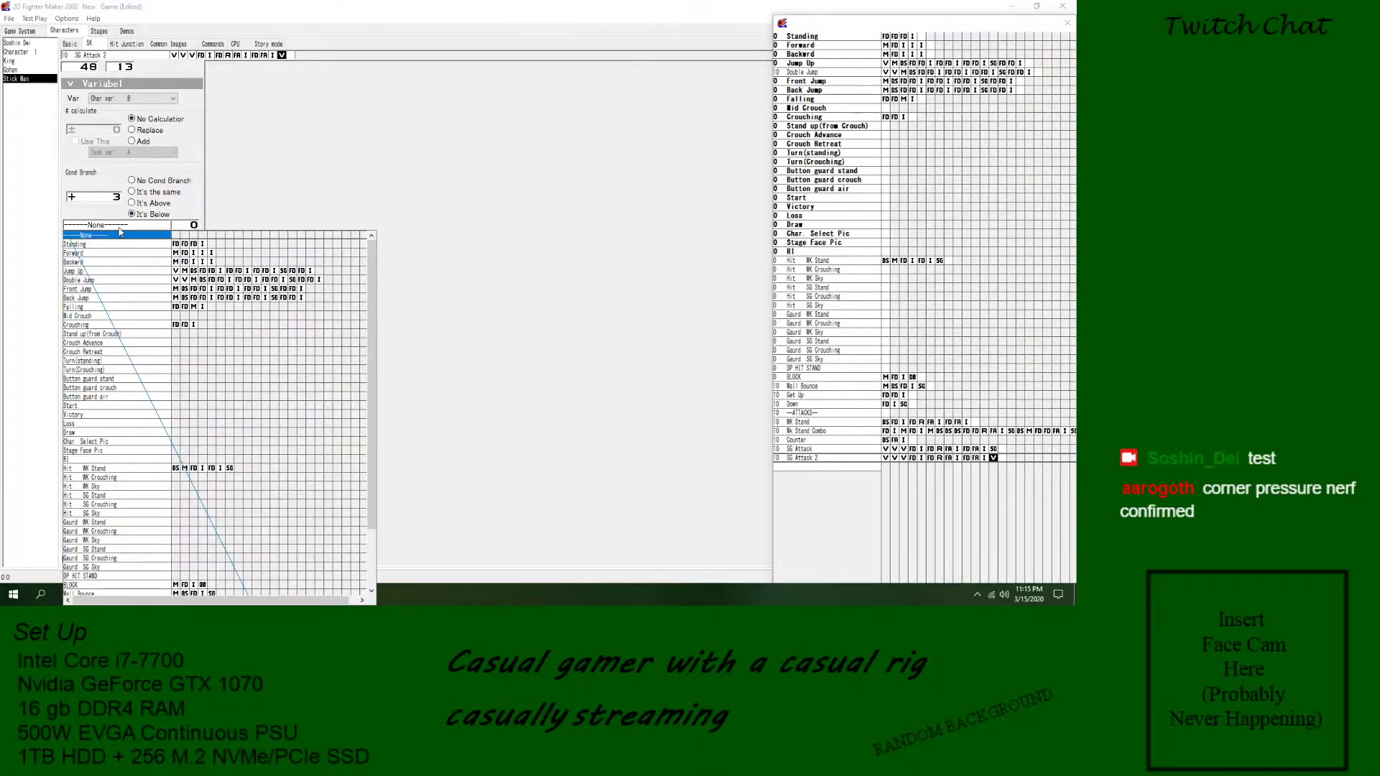
pyautogui.scroll(-3, 206, 462)
pyautogui.click(203, 585)
pyautogui.click(184, 586)
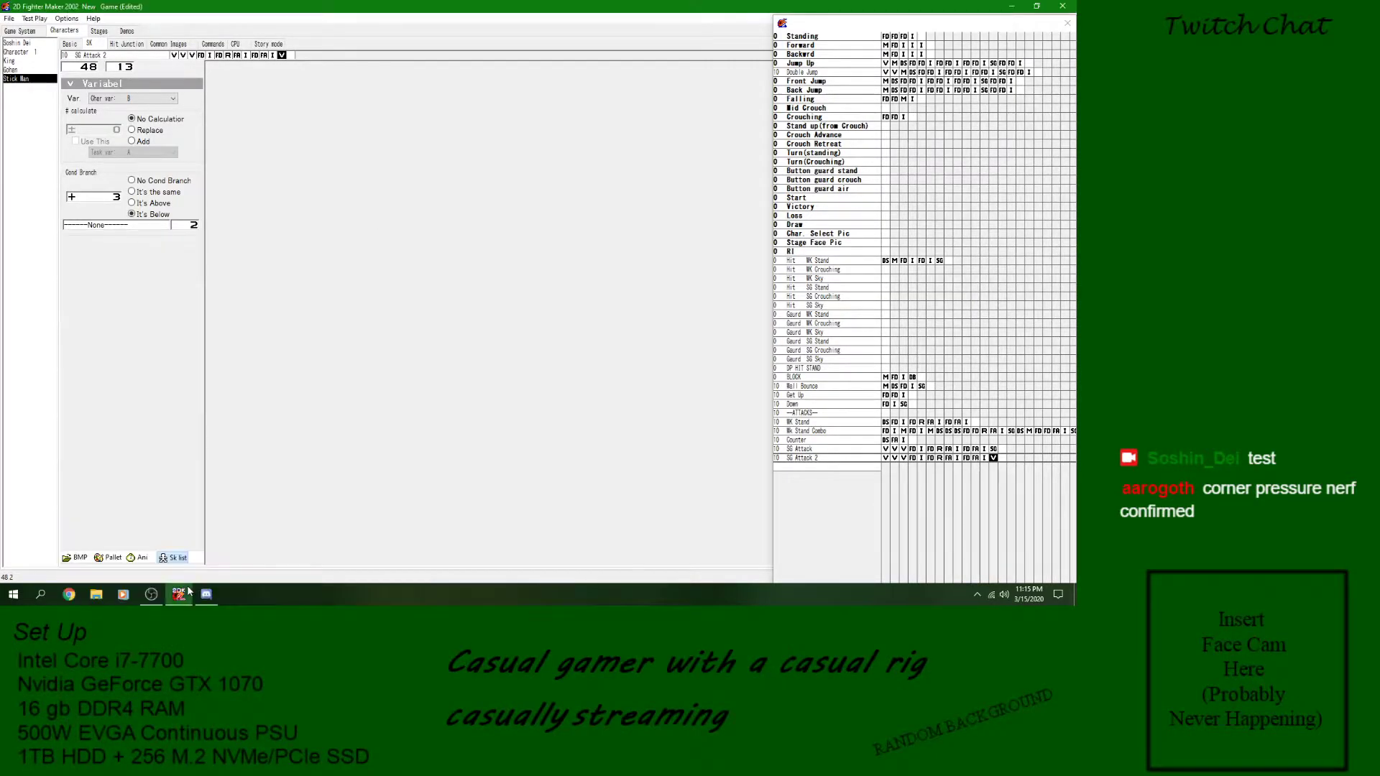
pyautogui.click(132, 227)
pyautogui.scroll(-5, 187, 504)
pyautogui.click(186, 586)
pyautogui.click(995, 459)
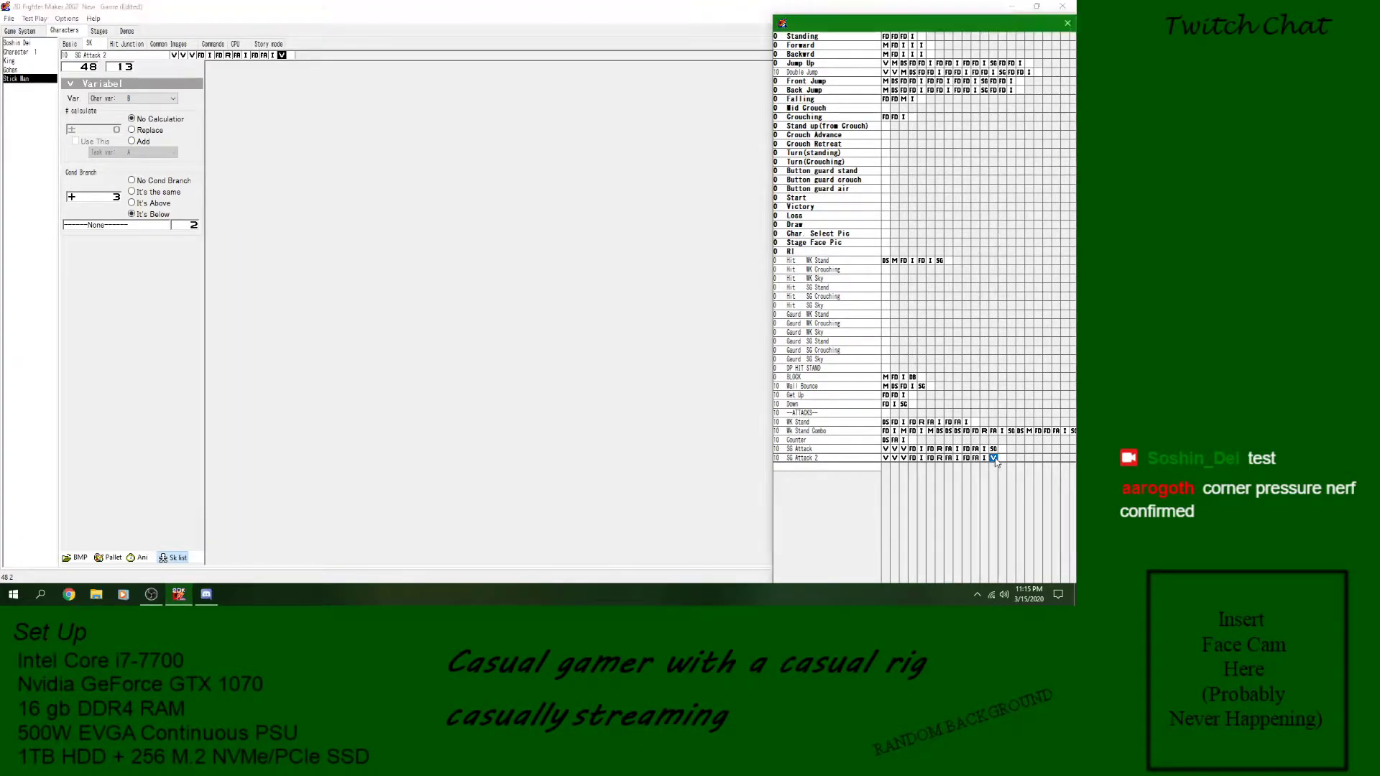
pyautogui.rightClick(1003, 461)
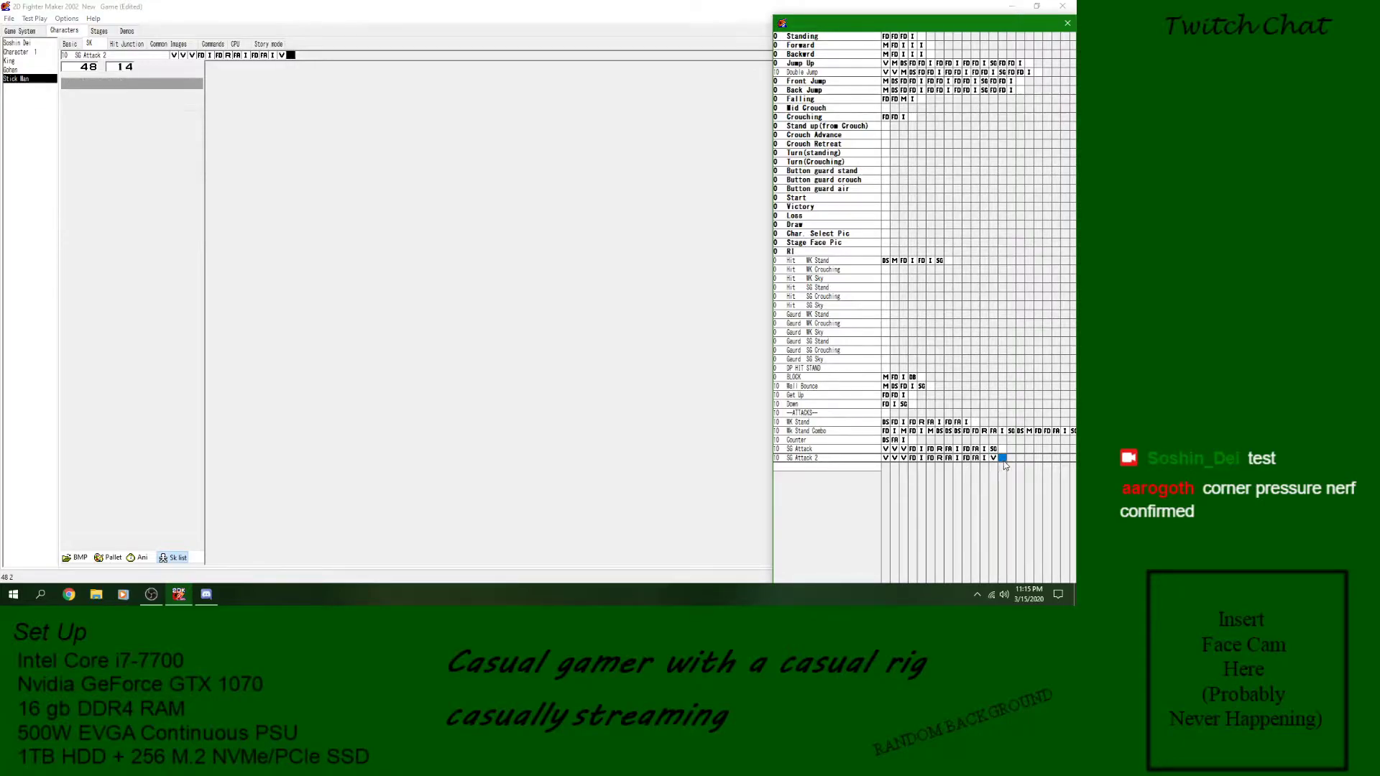
pyautogui.moveTo(999, 380)
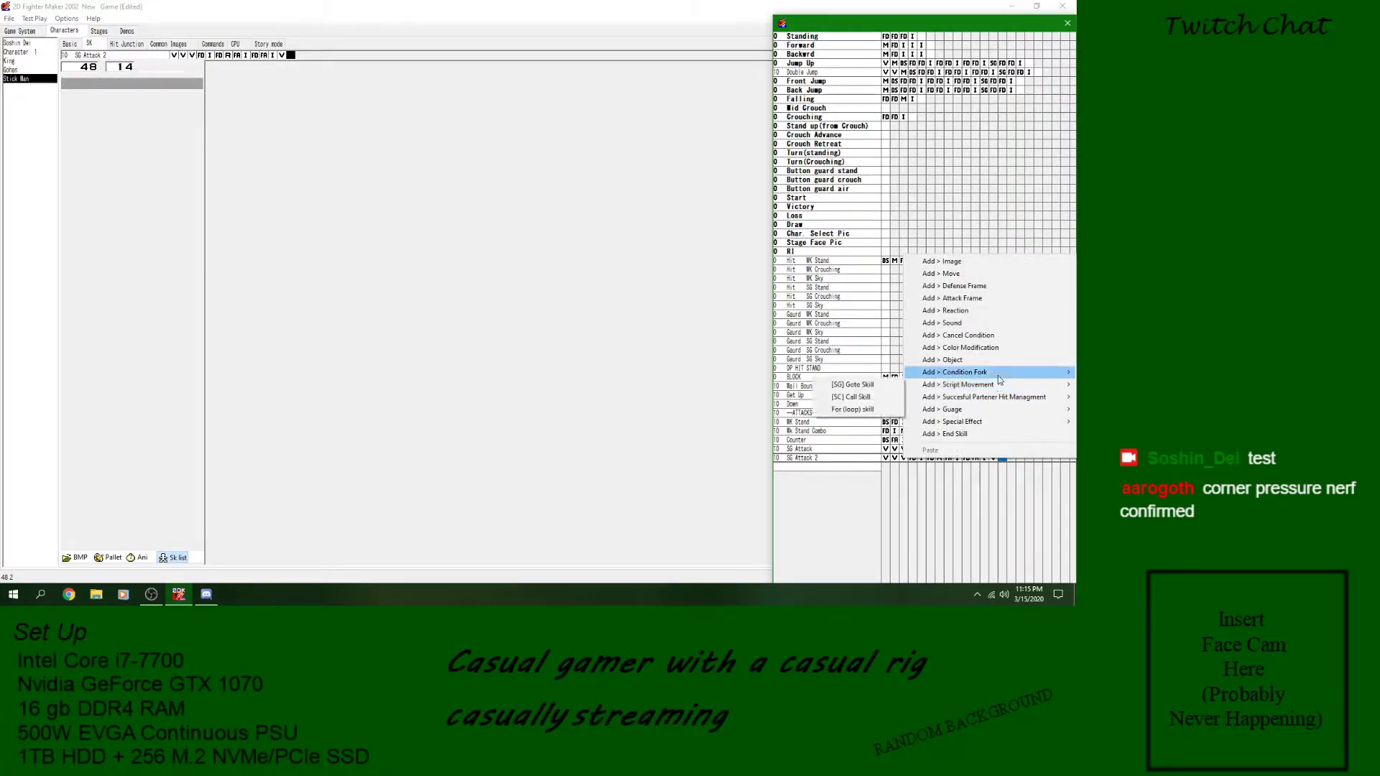
# - Move the second variable block, which branches to Wk Stand Combo, to the end of the SG Attack 2 skill
pyautogui.click(894, 460)
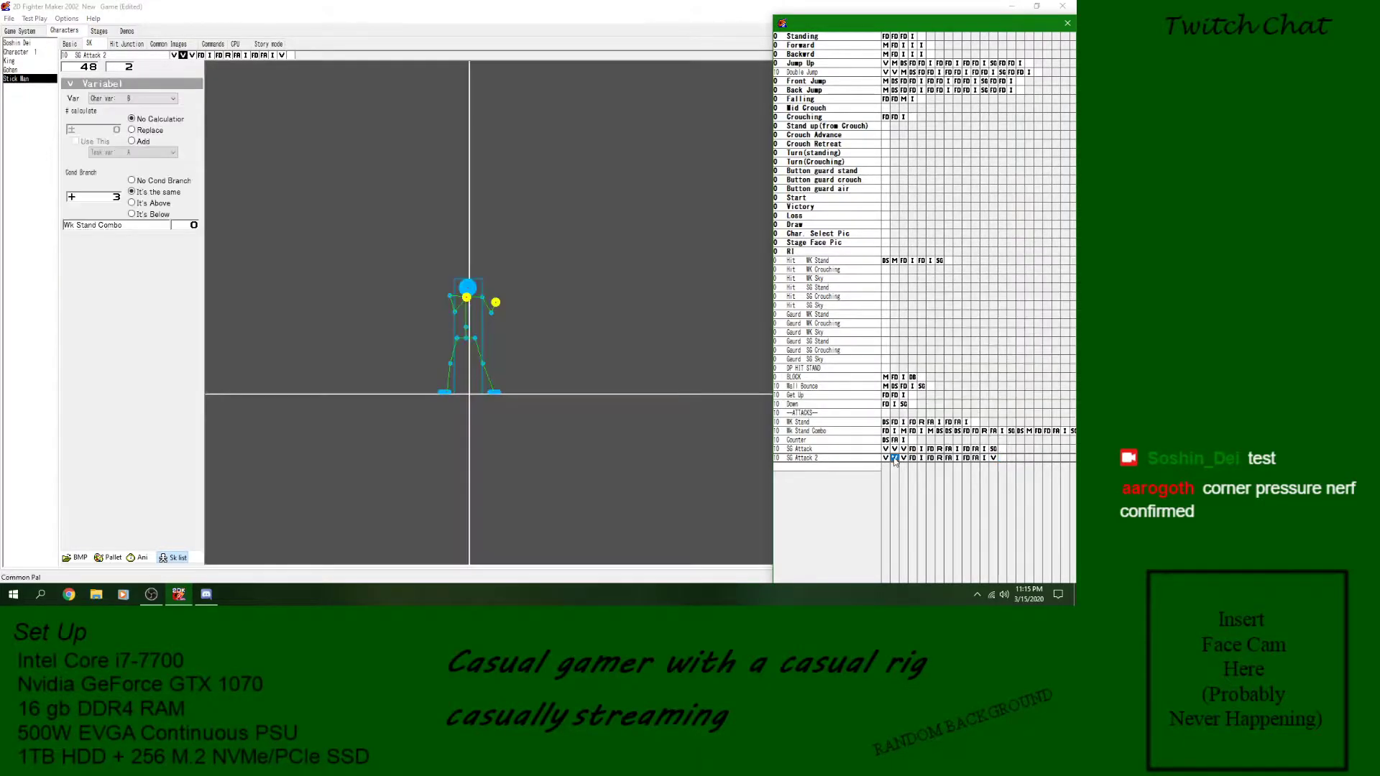
pyautogui.rightClick(1003, 461)
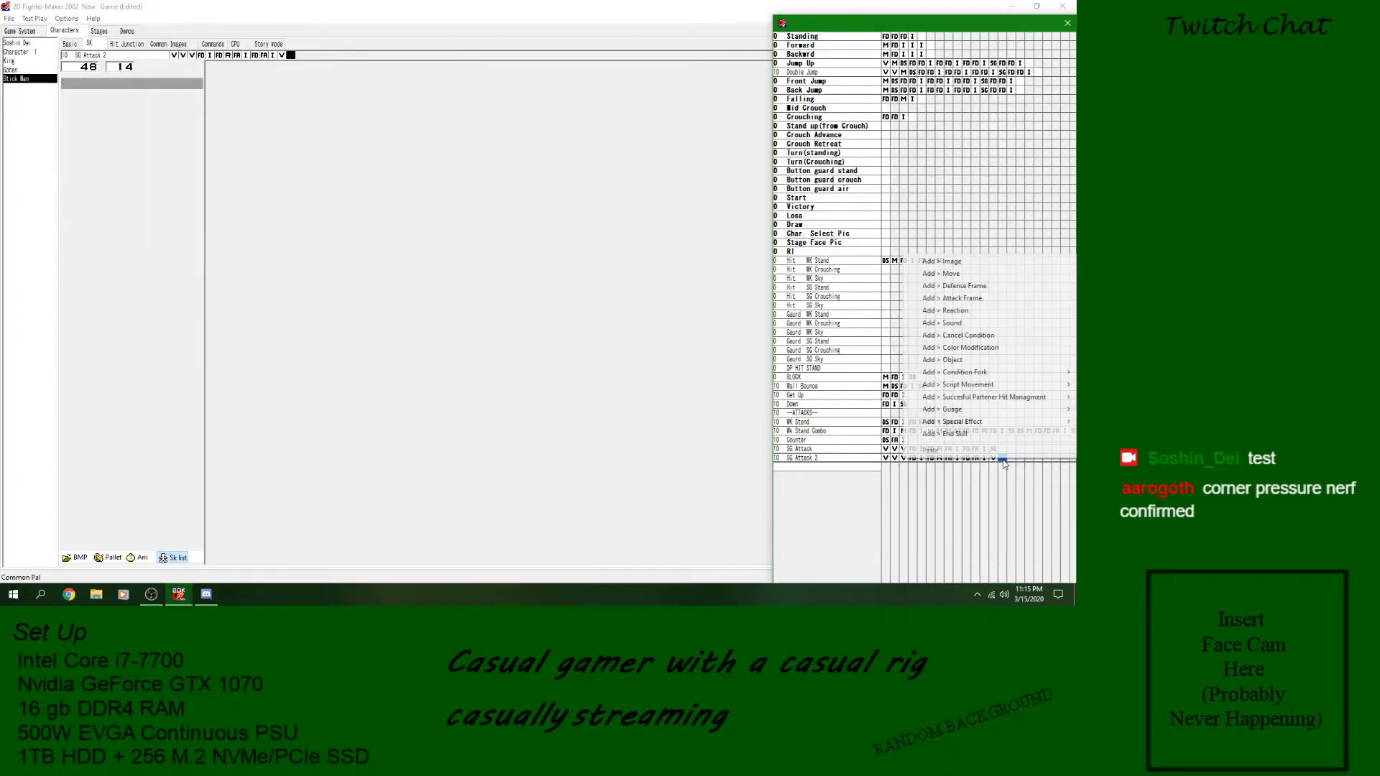
pyautogui.click(894, 460)
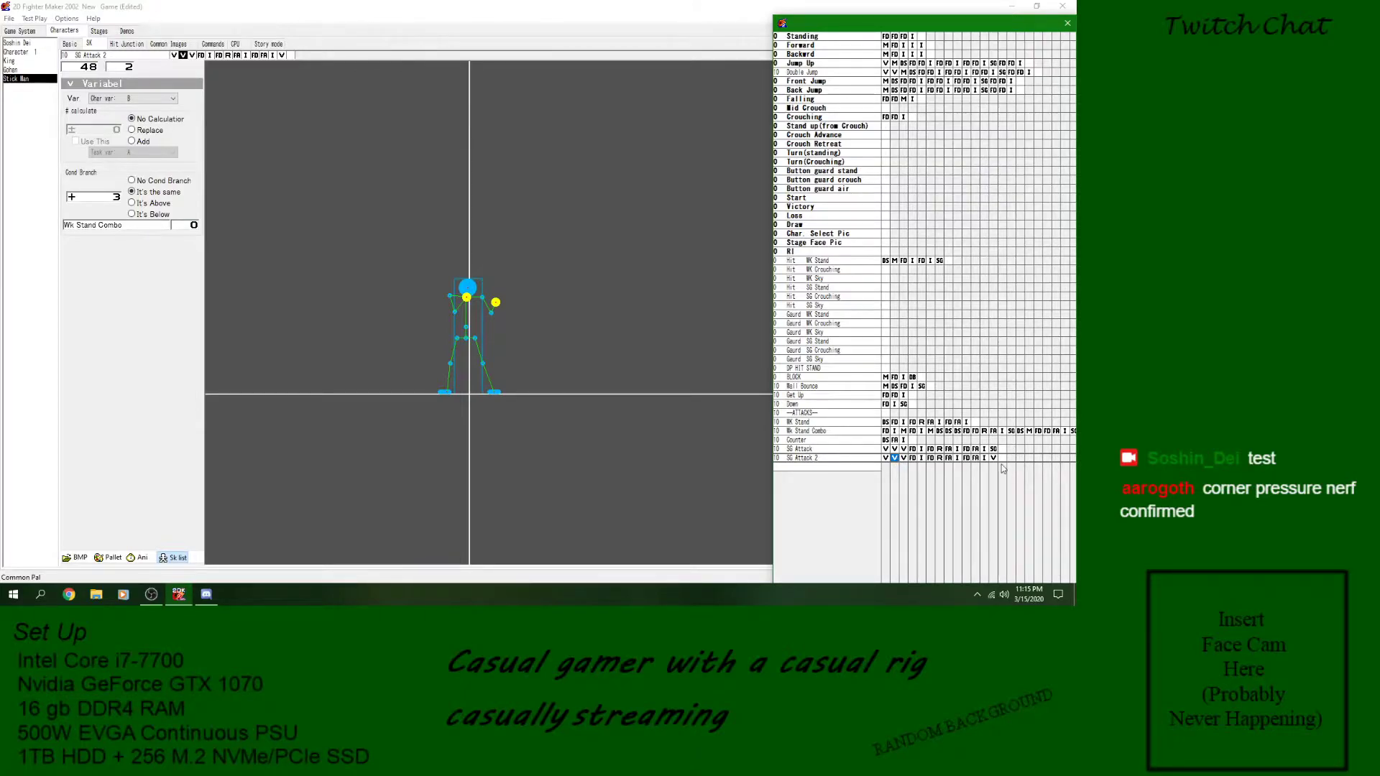
pyautogui.click(1005, 459)
pyautogui.hotkey('ctrl', 'v')
pyautogui.click(895, 458)
pyautogui.rightClick(896, 458)
pyautogui.click(923, 450)
pyautogui.click(994, 459)
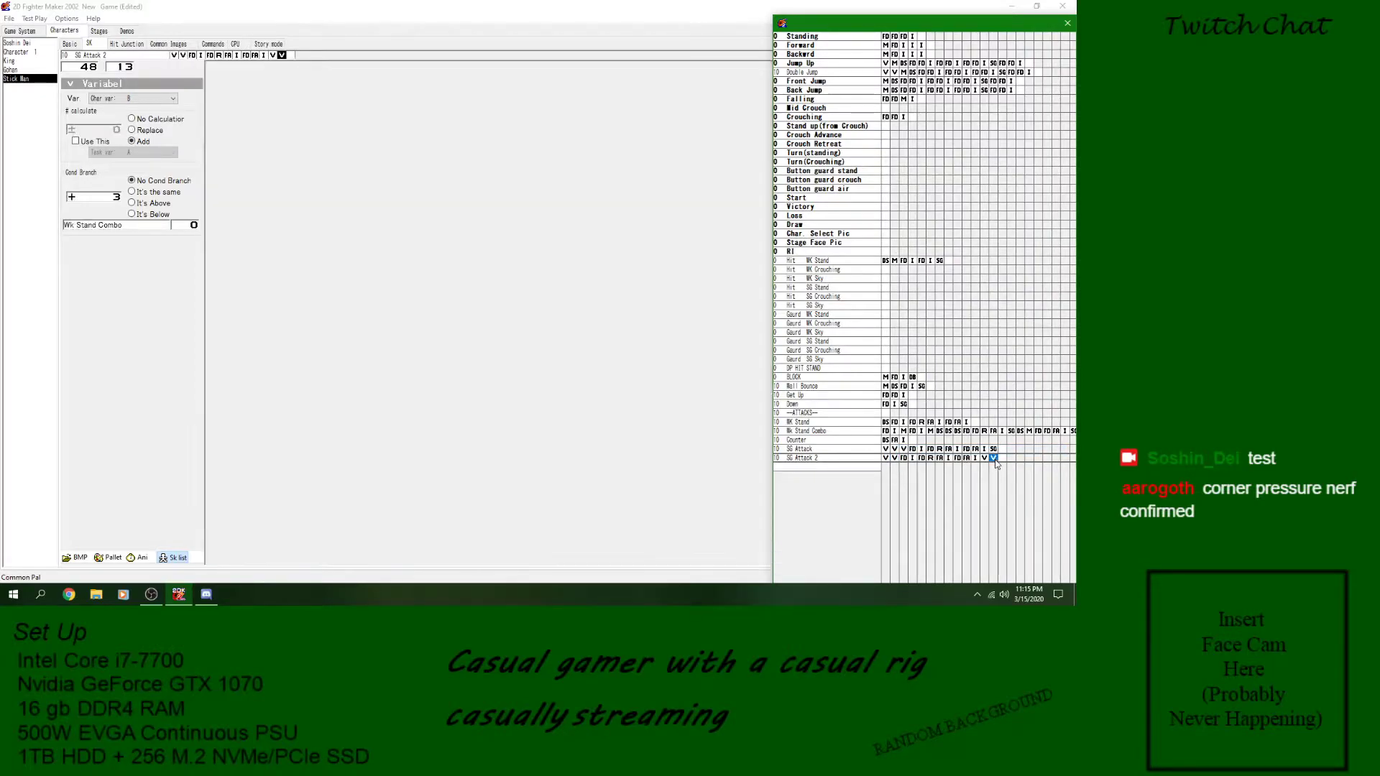
# - Point the below-3 branch in SG Attack 2's second-to-last block at block 2 of SG Attack 2
pyautogui.click(887, 460)
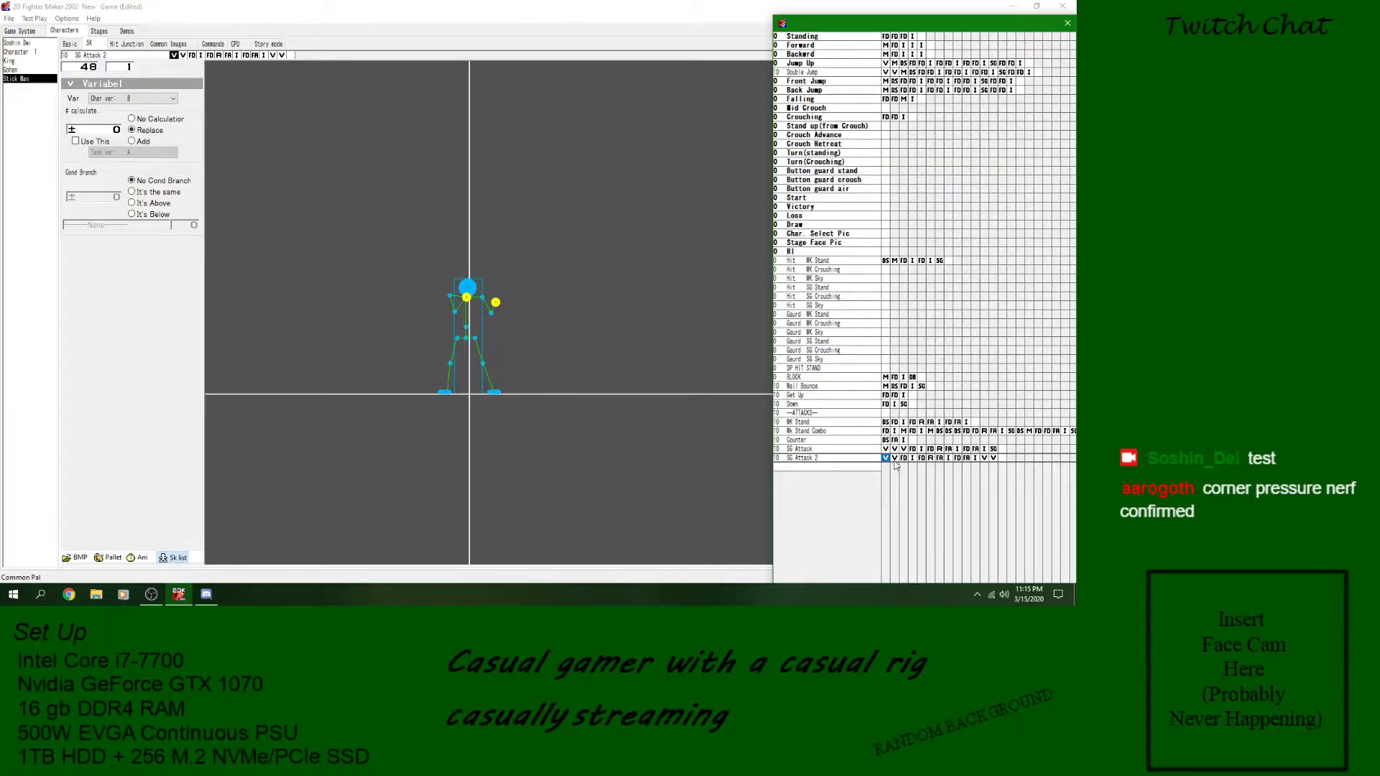
pyautogui.click(895, 458)
pyautogui.moveTo(912, 459); pyautogui.dragTo(984, 463)
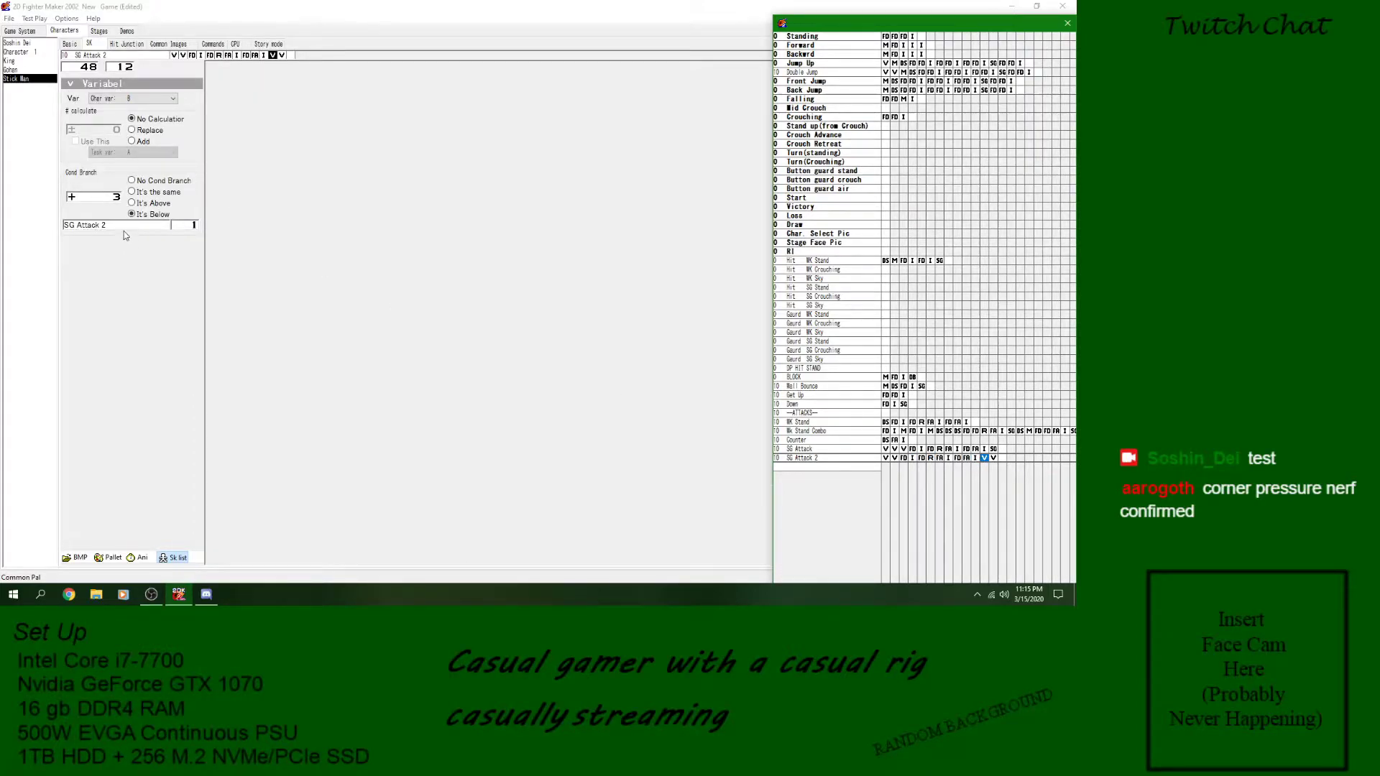
pyautogui.click(894, 459)
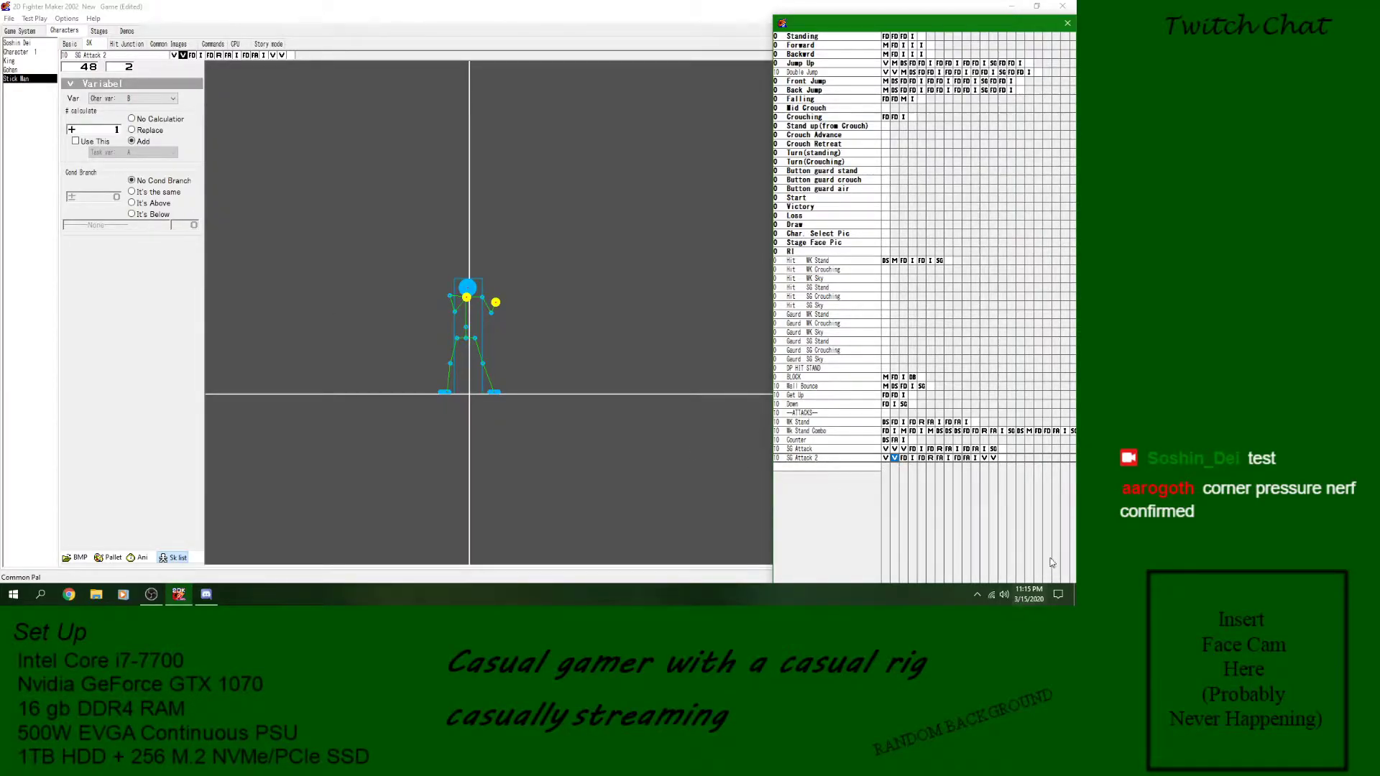
pyautogui.click(984, 458)
pyautogui.click(194, 225)
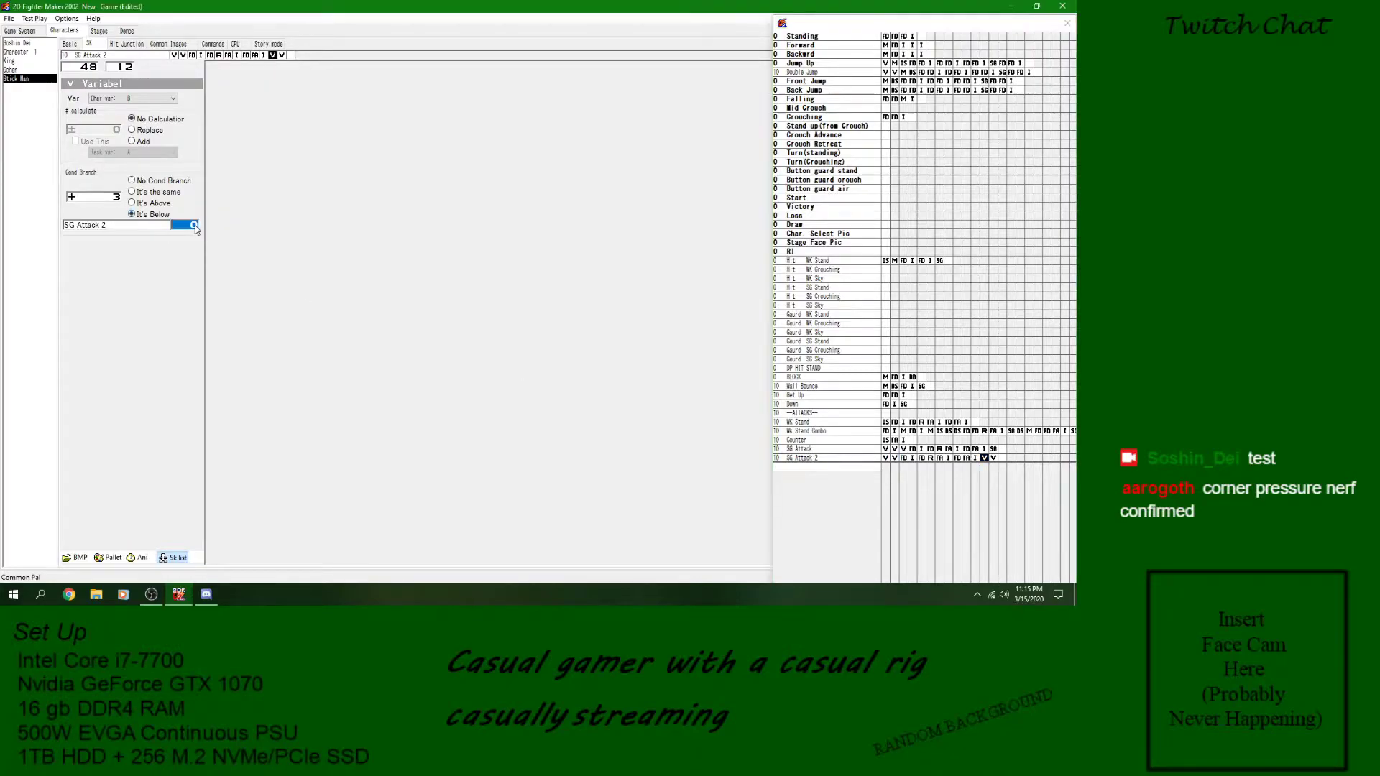
pyautogui.write('2')
# - Check SG Attack 2's counter-adding block against its two closing branch blocks and their target skills
pyautogui.click(895, 458)
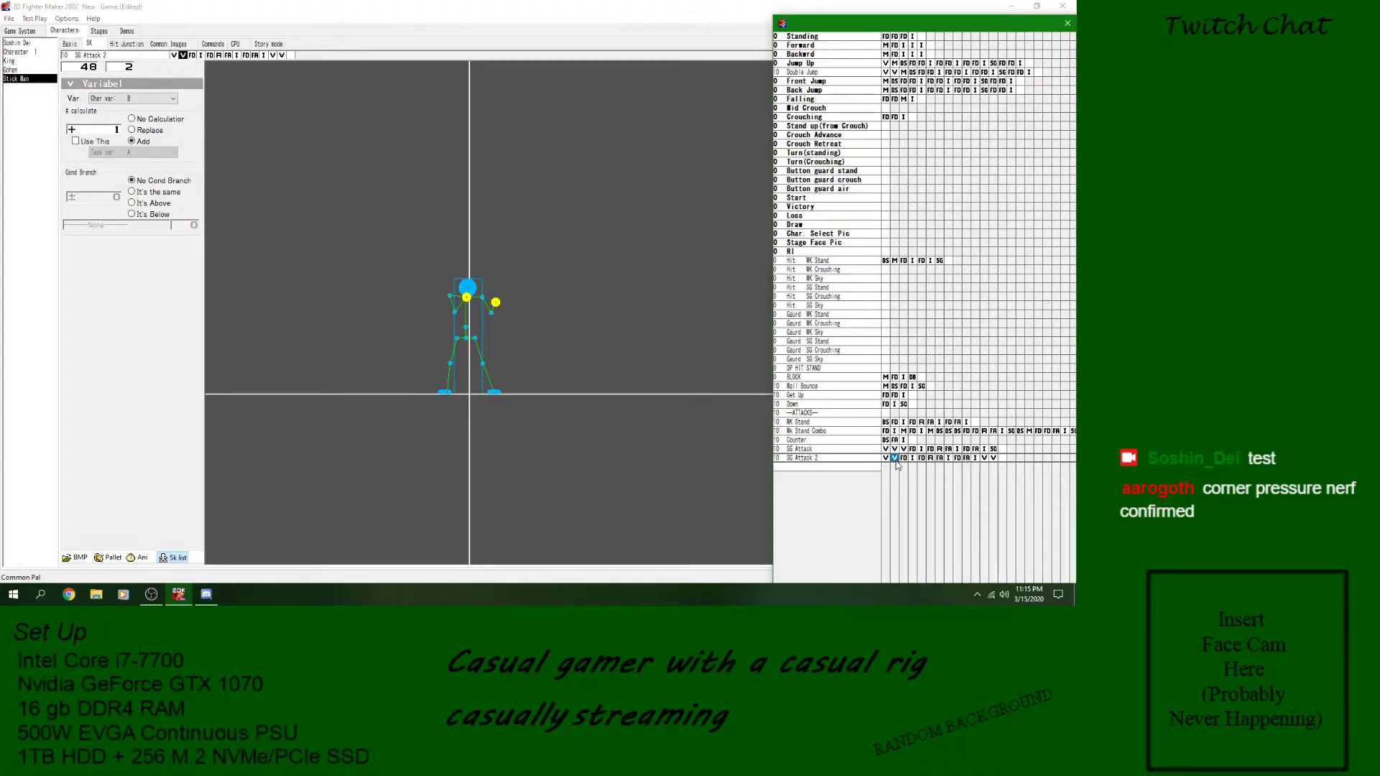
pyautogui.click(983, 459)
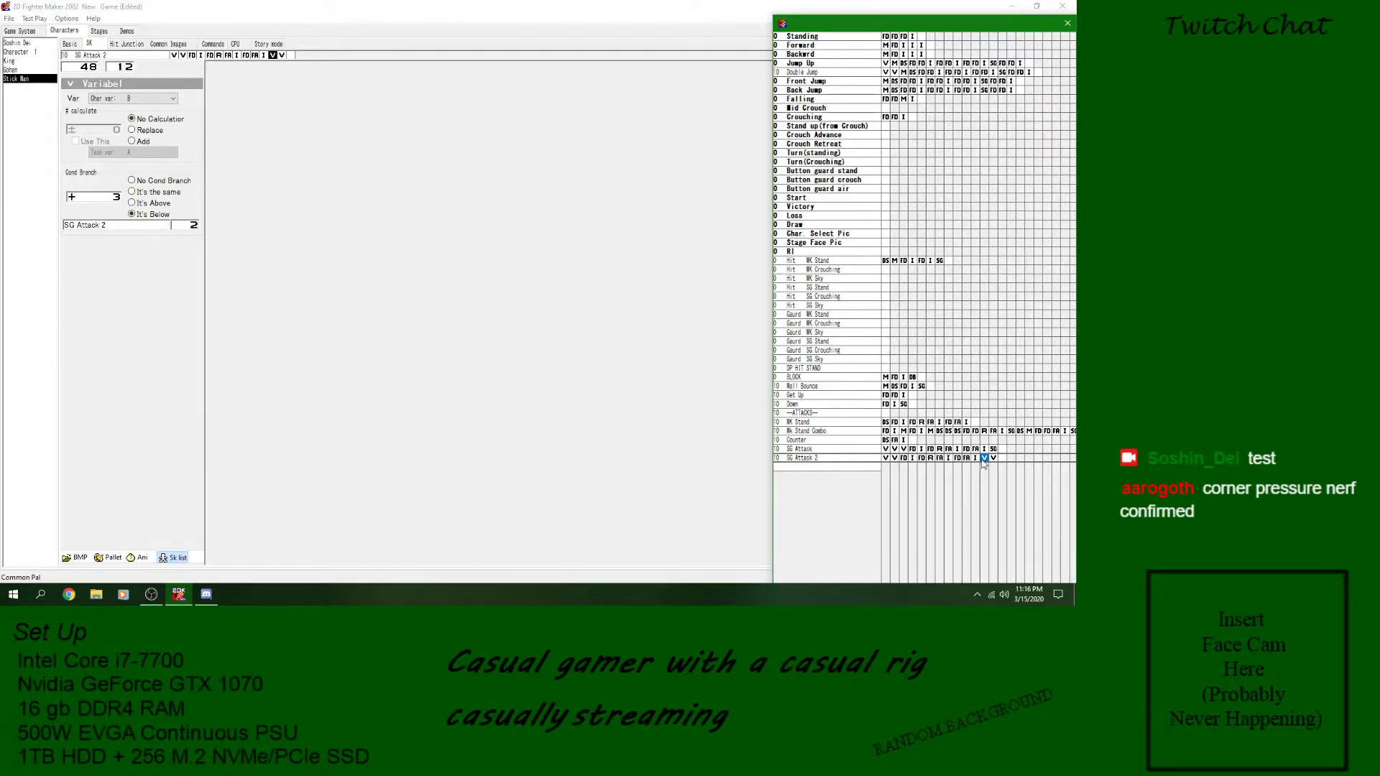
pyautogui.click(896, 460)
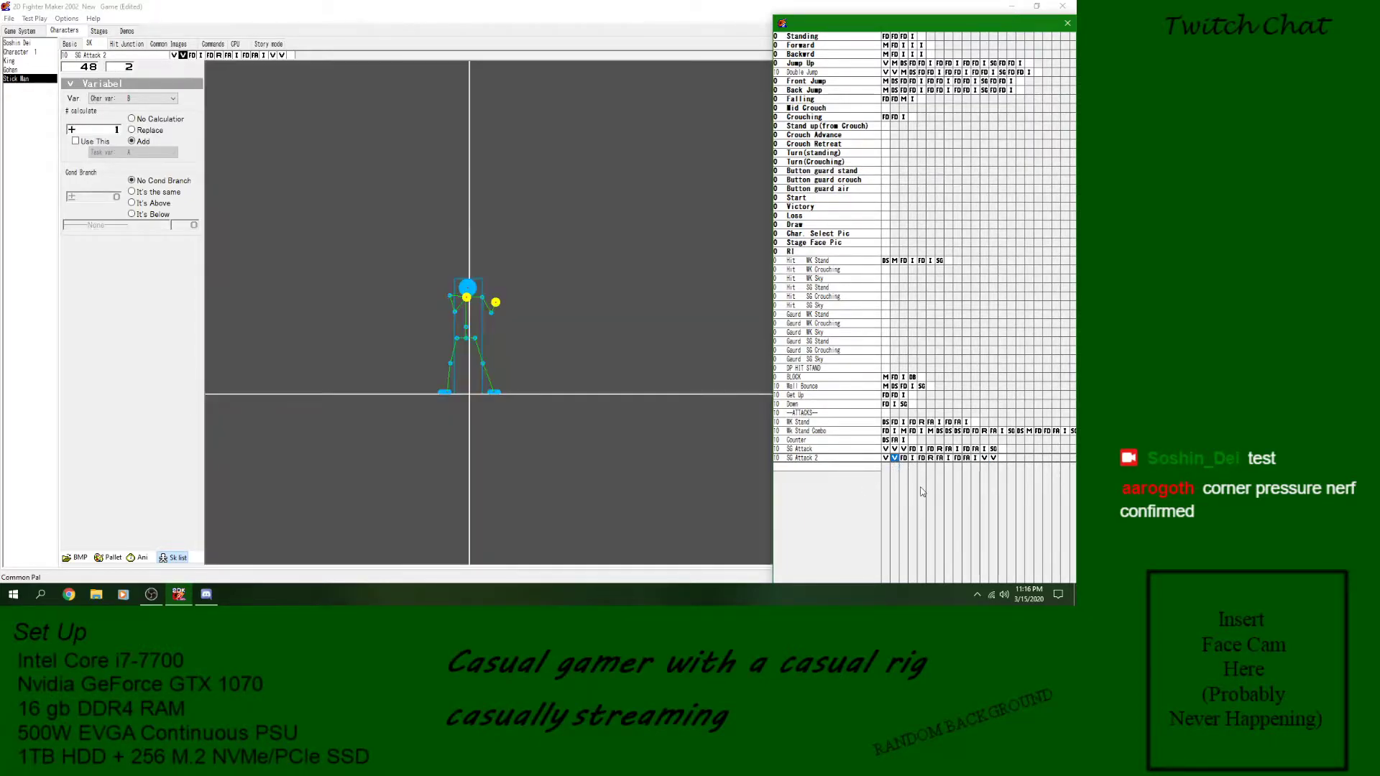
pyautogui.click(984, 458)
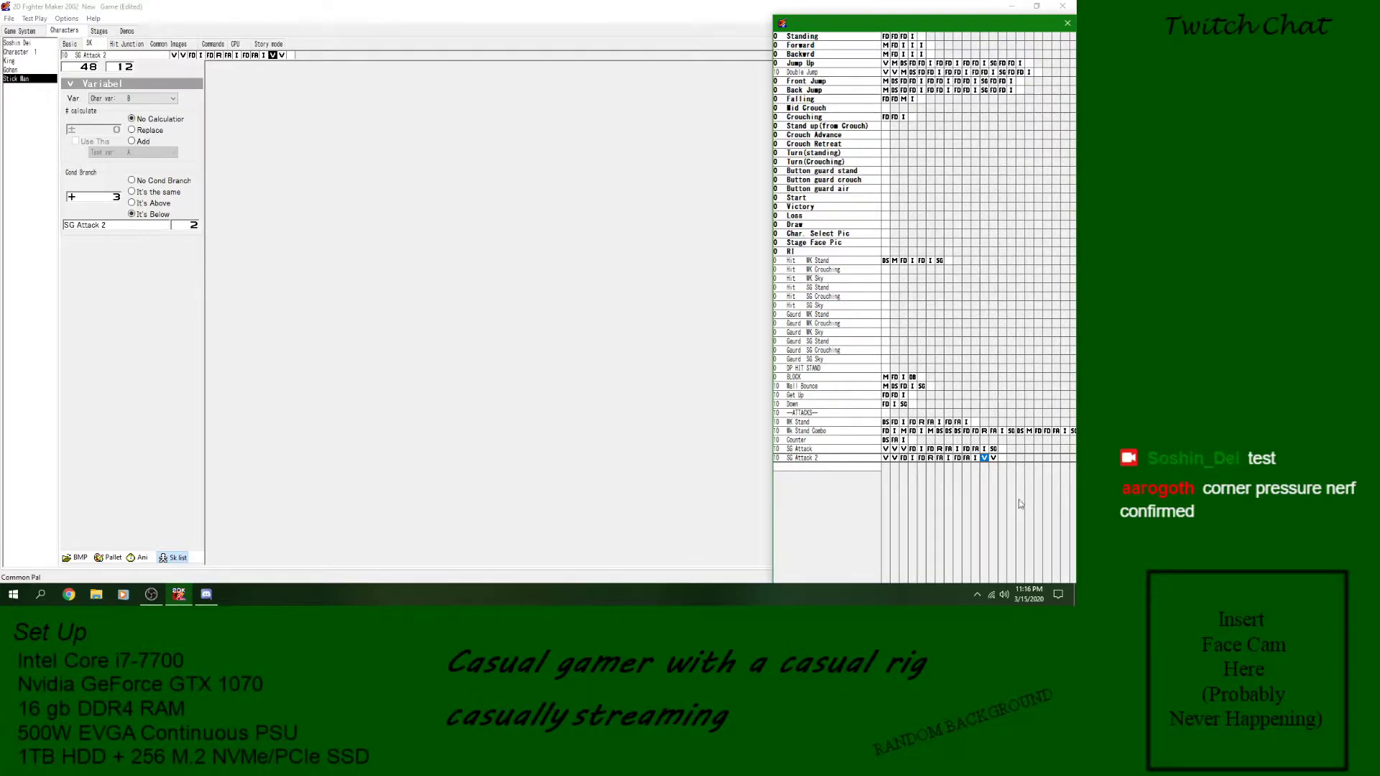
pyautogui.click(994, 459)
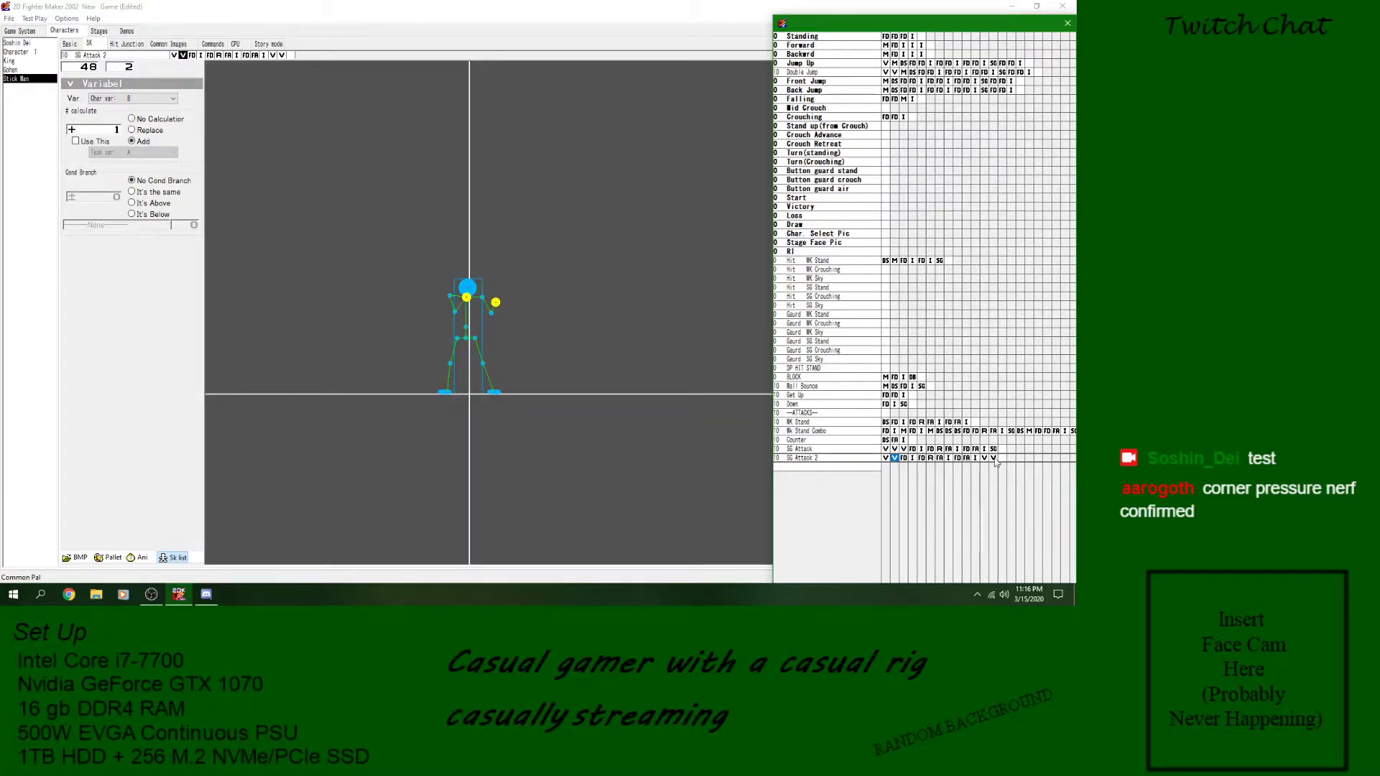
pyautogui.click(984, 460)
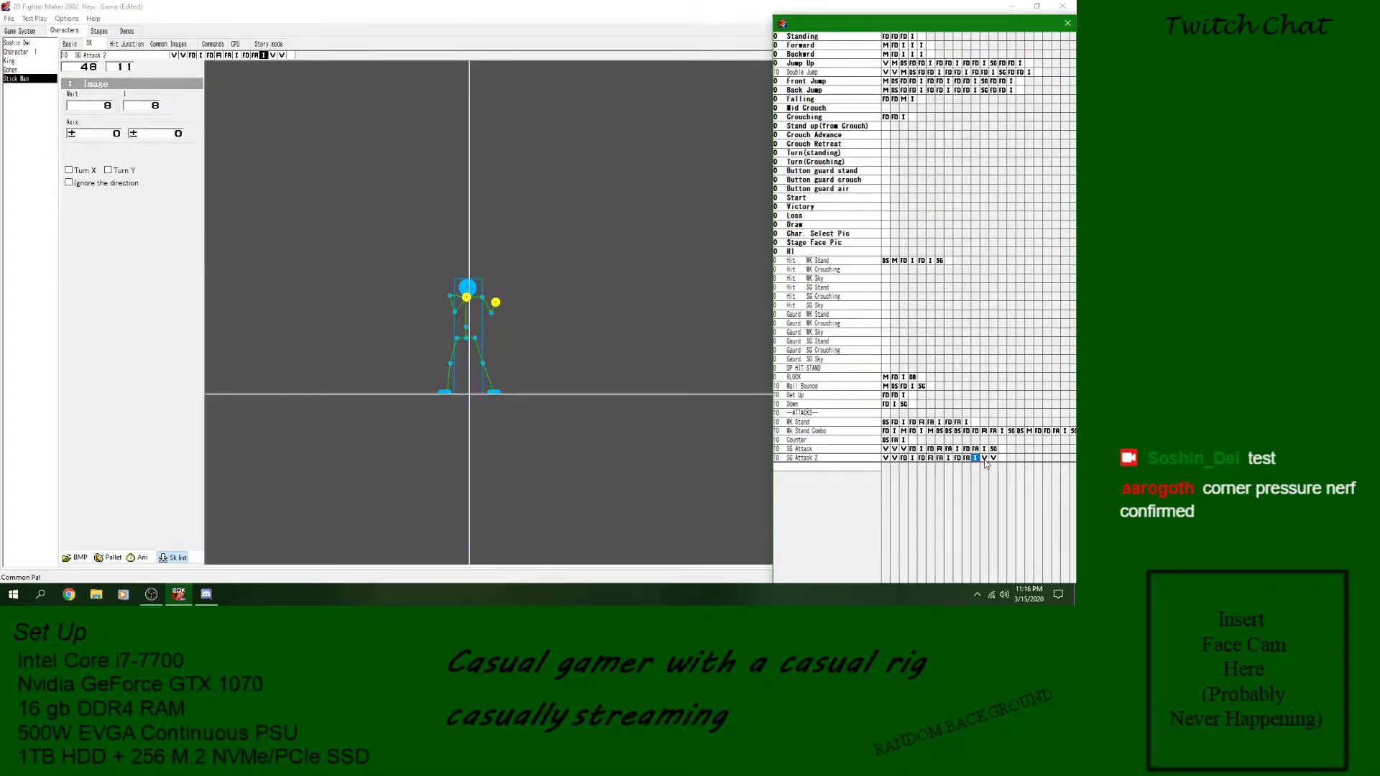
pyautogui.click(994, 460)
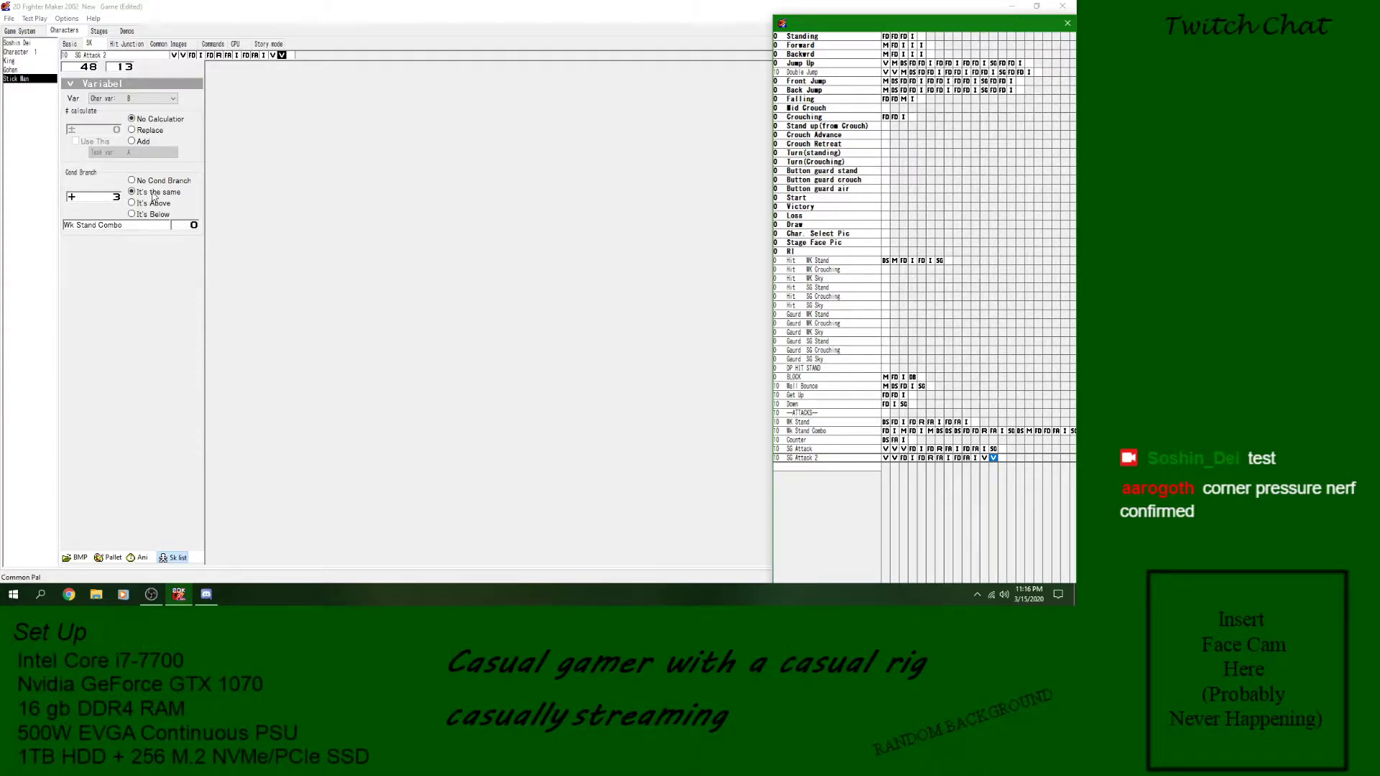
pyautogui.click(859, 449)
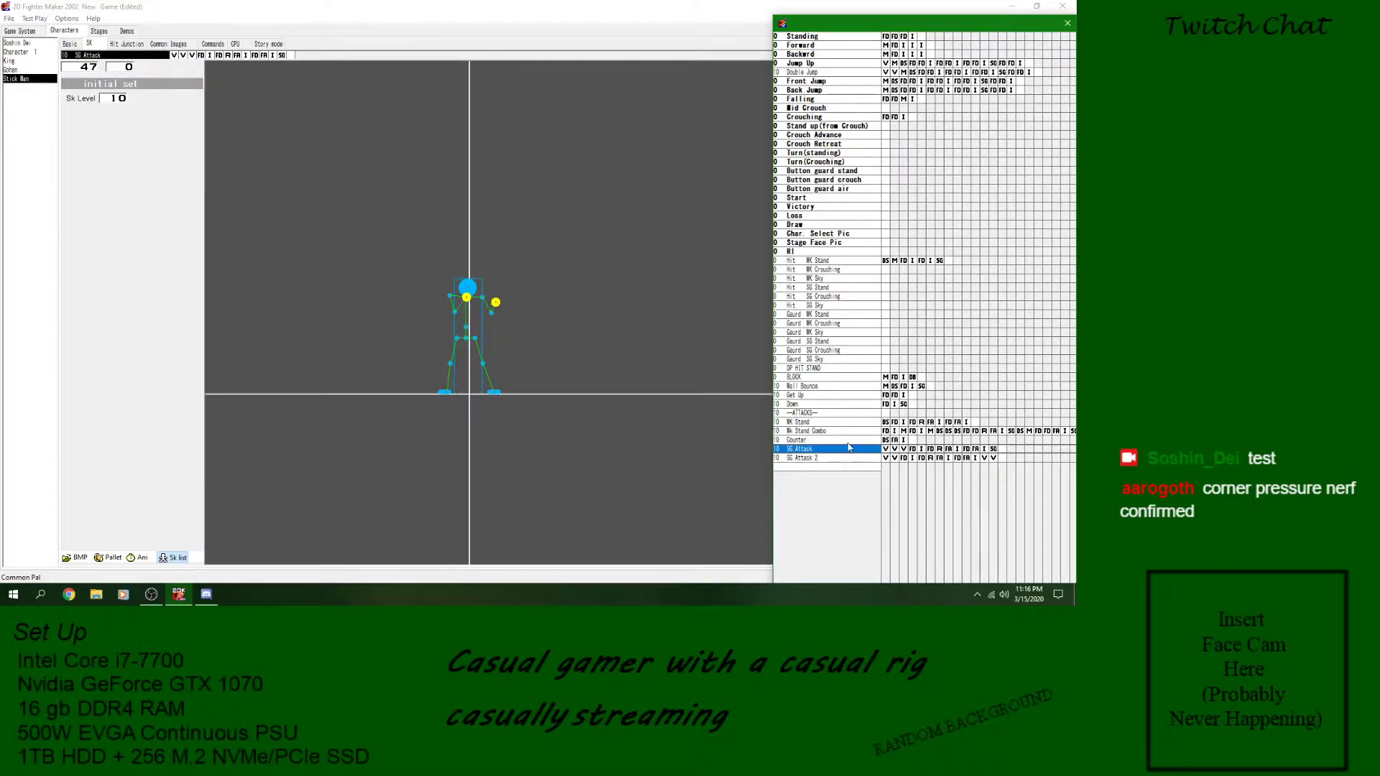
pyautogui.click(845, 432)
pyautogui.click(978, 463)
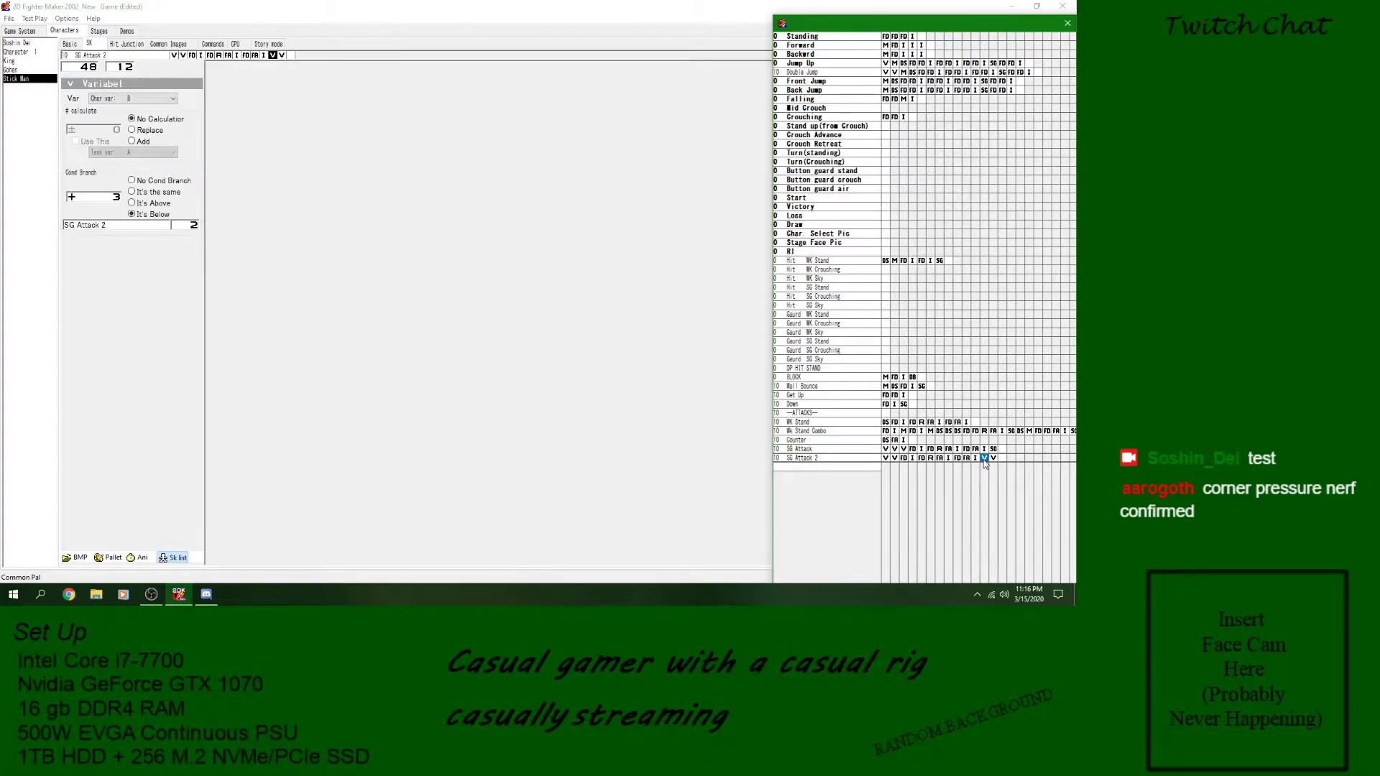
# - Save the game with the reworked SG Attack 2 skill
pyautogui.click(804, 460)
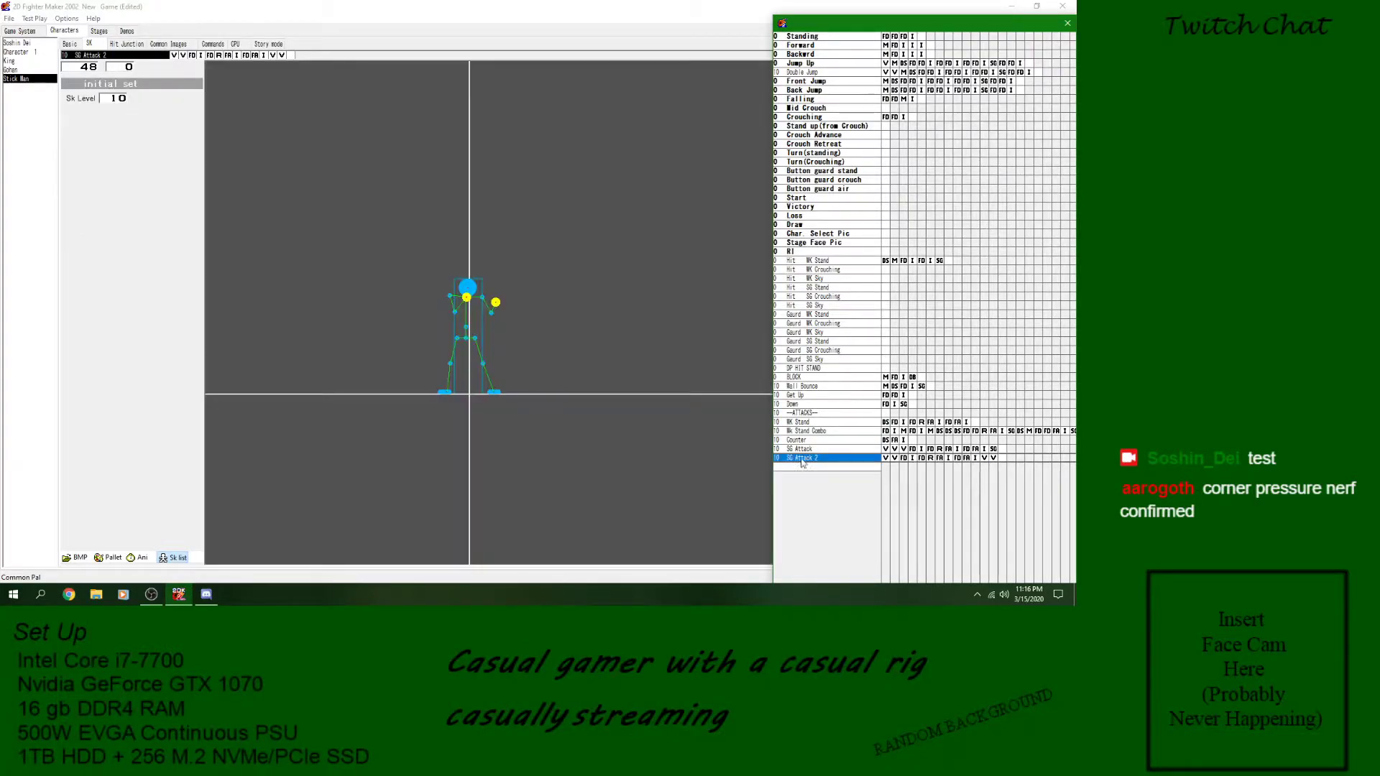
pyautogui.click(9, 19)
pyautogui.click(28, 63)
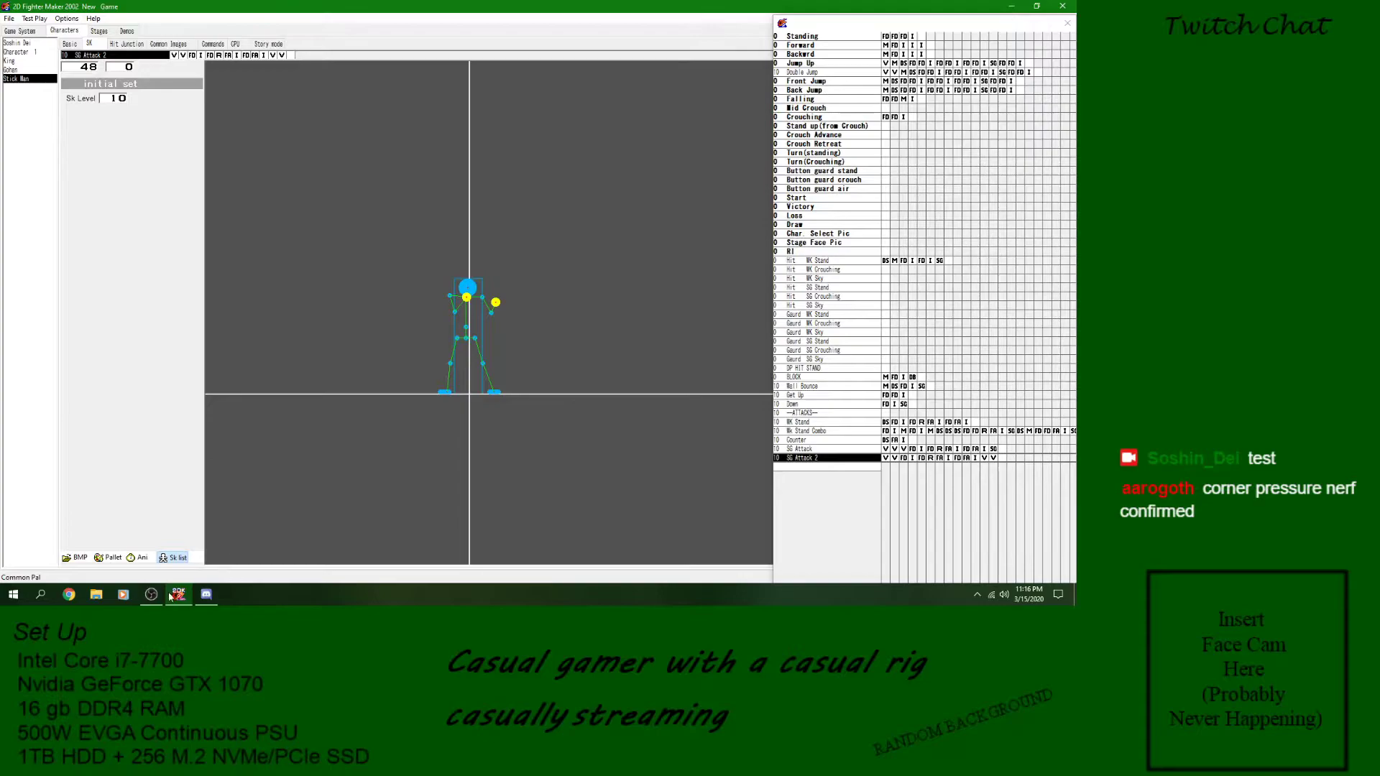
# - Preview the SG Attack 2 animation and recheck the skill's last variable block
pyautogui.click(140, 559)
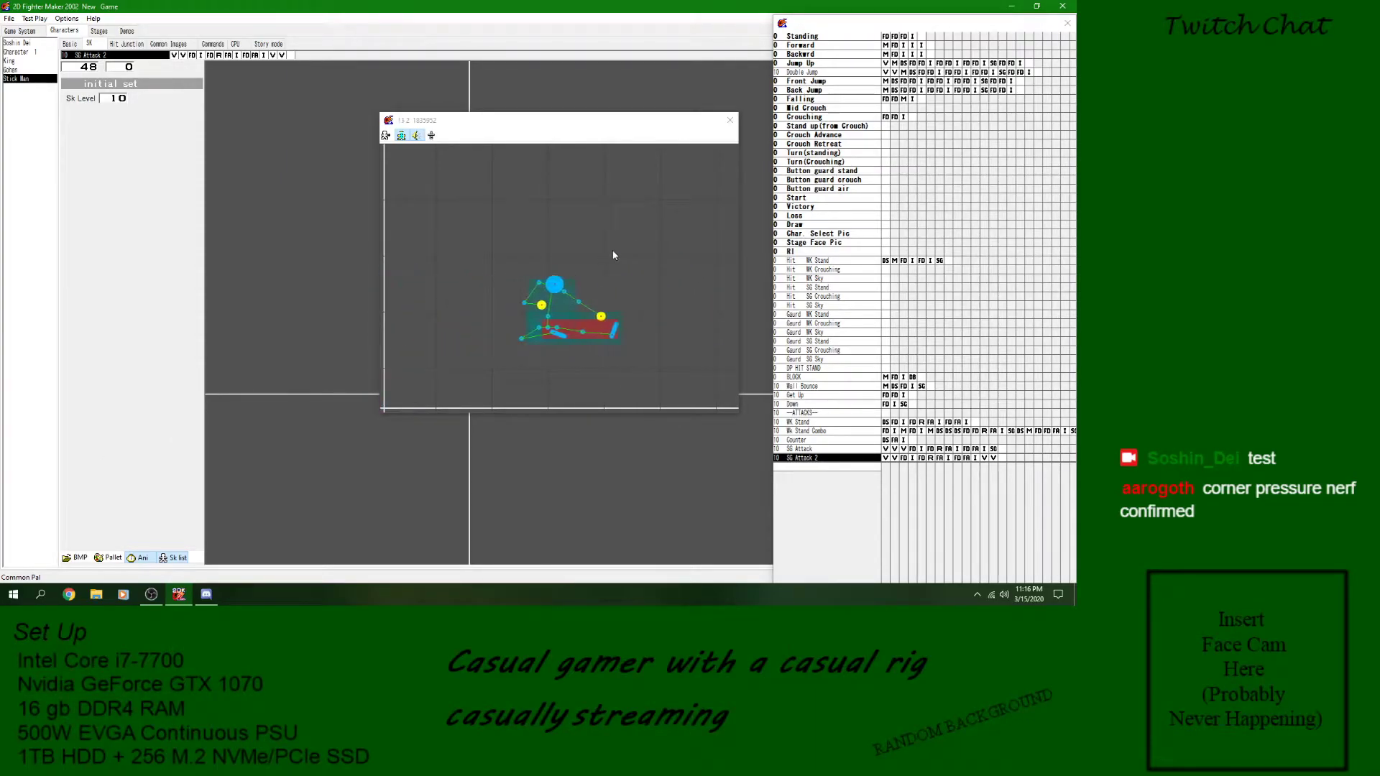
pyautogui.click(730, 121)
pyautogui.click(854, 460)
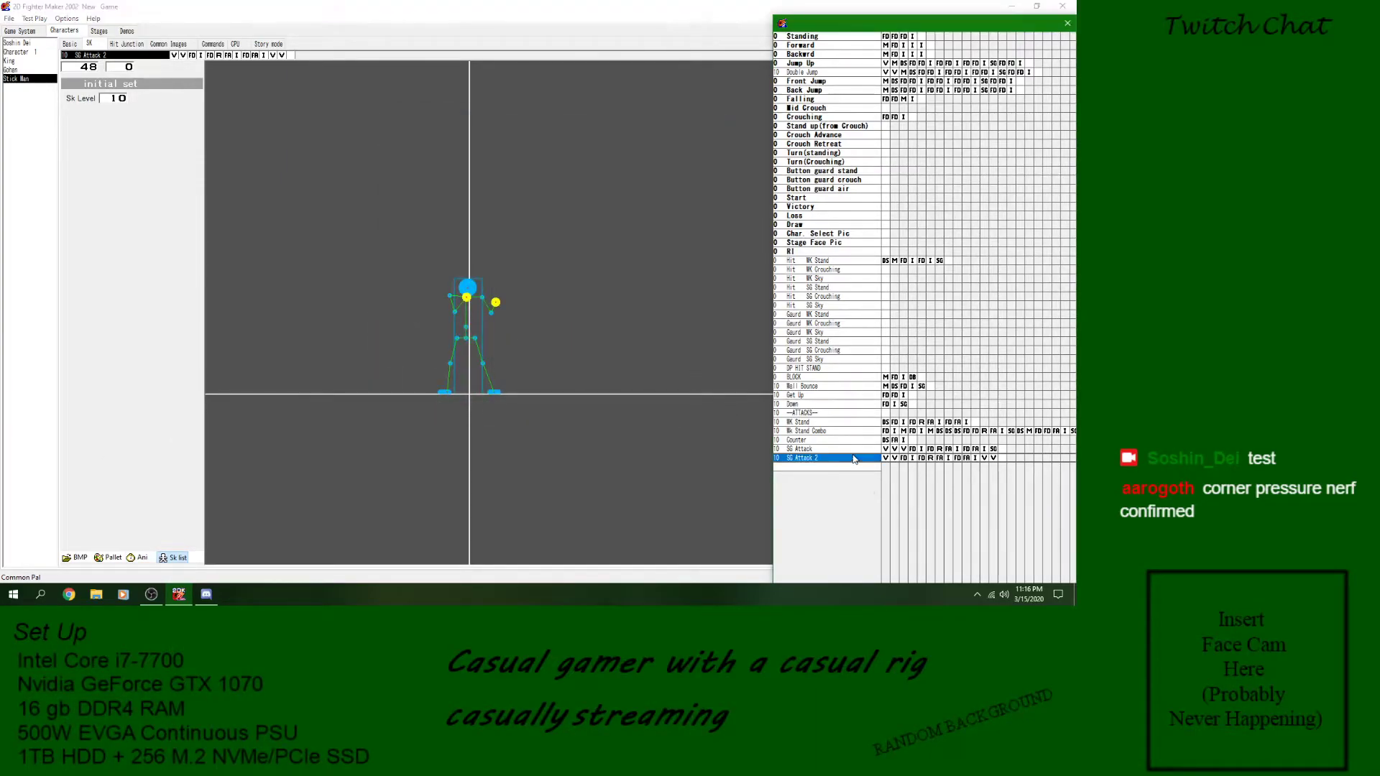
pyautogui.click(992, 458)
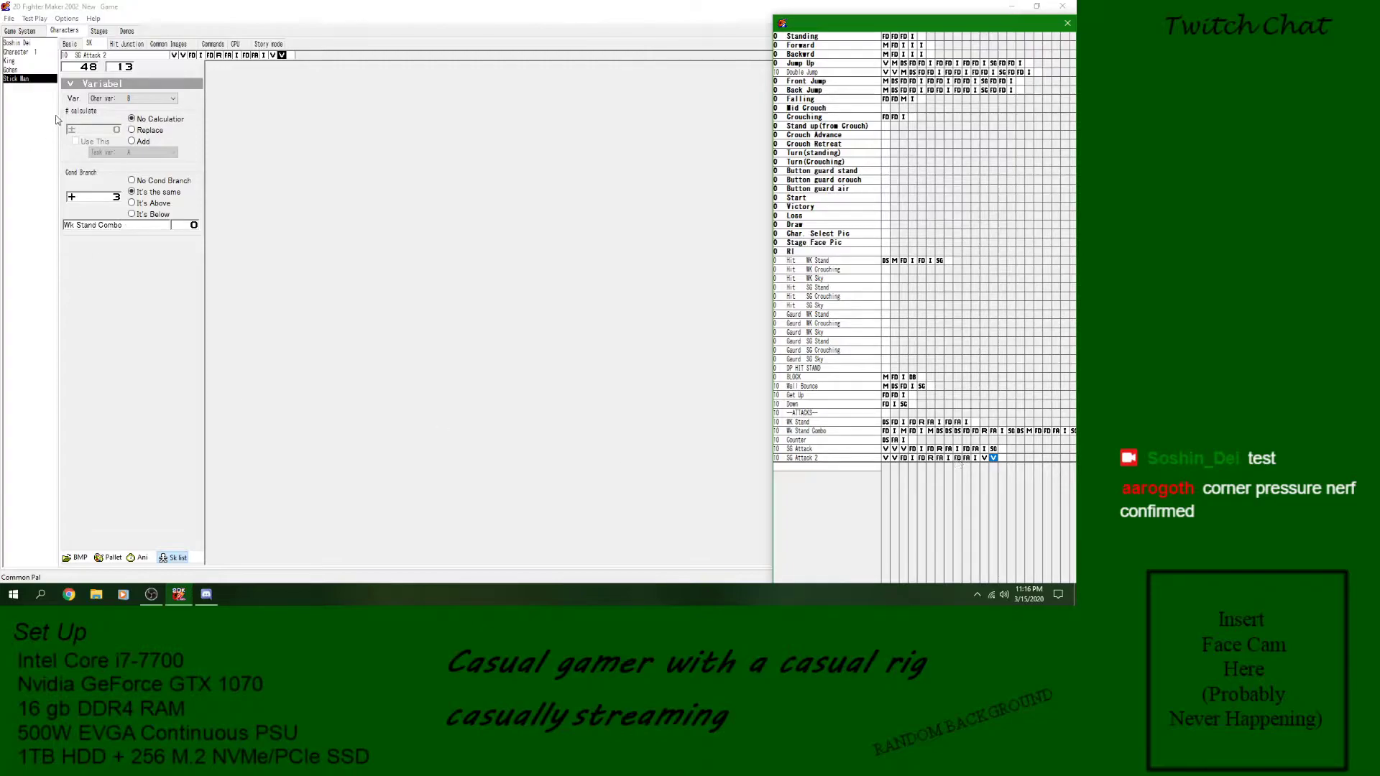
# - Assign SG Attack 2 as the Stand and Stand far skill of the SG Attack command
pyautogui.click(212, 45)
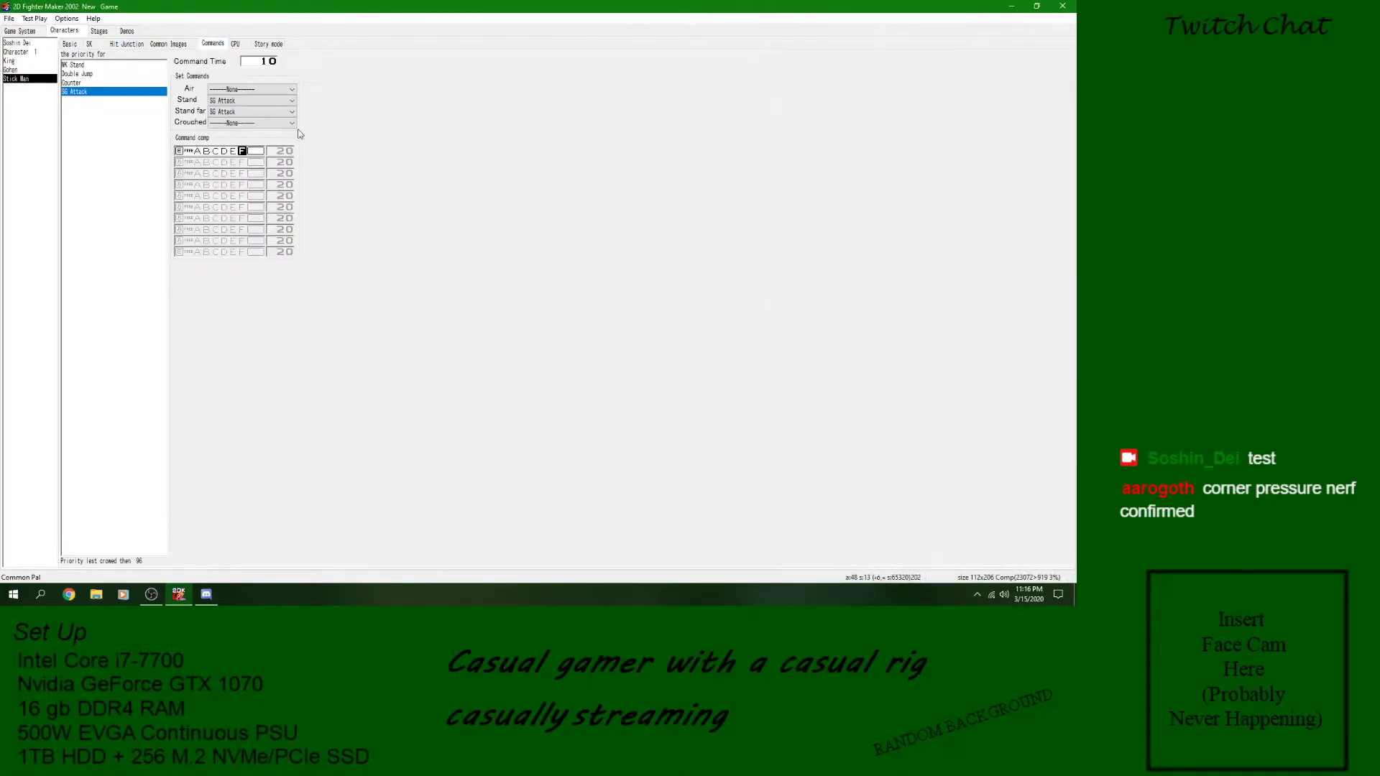
pyautogui.click(249, 102)
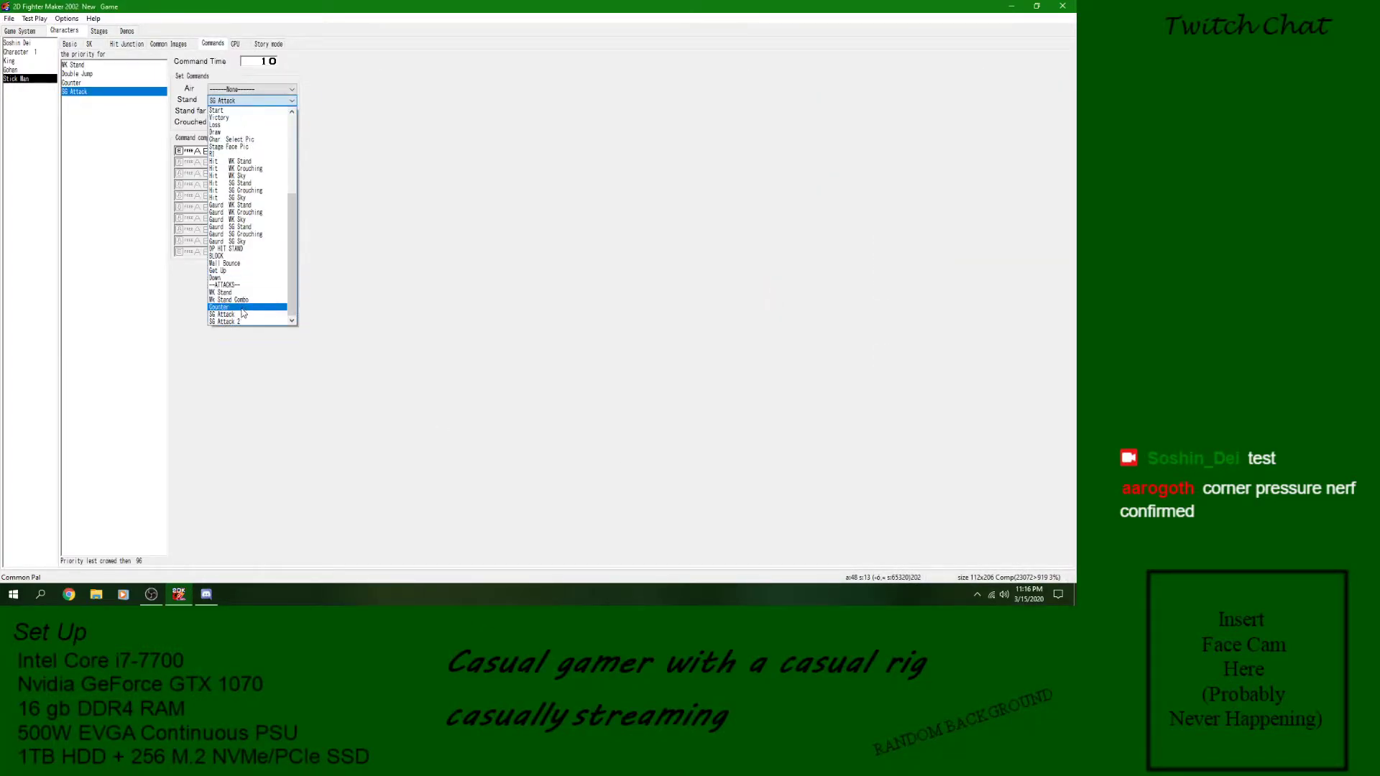
pyautogui.click(243, 322)
pyautogui.click(241, 112)
pyautogui.click(248, 319)
pyautogui.click(252, 112)
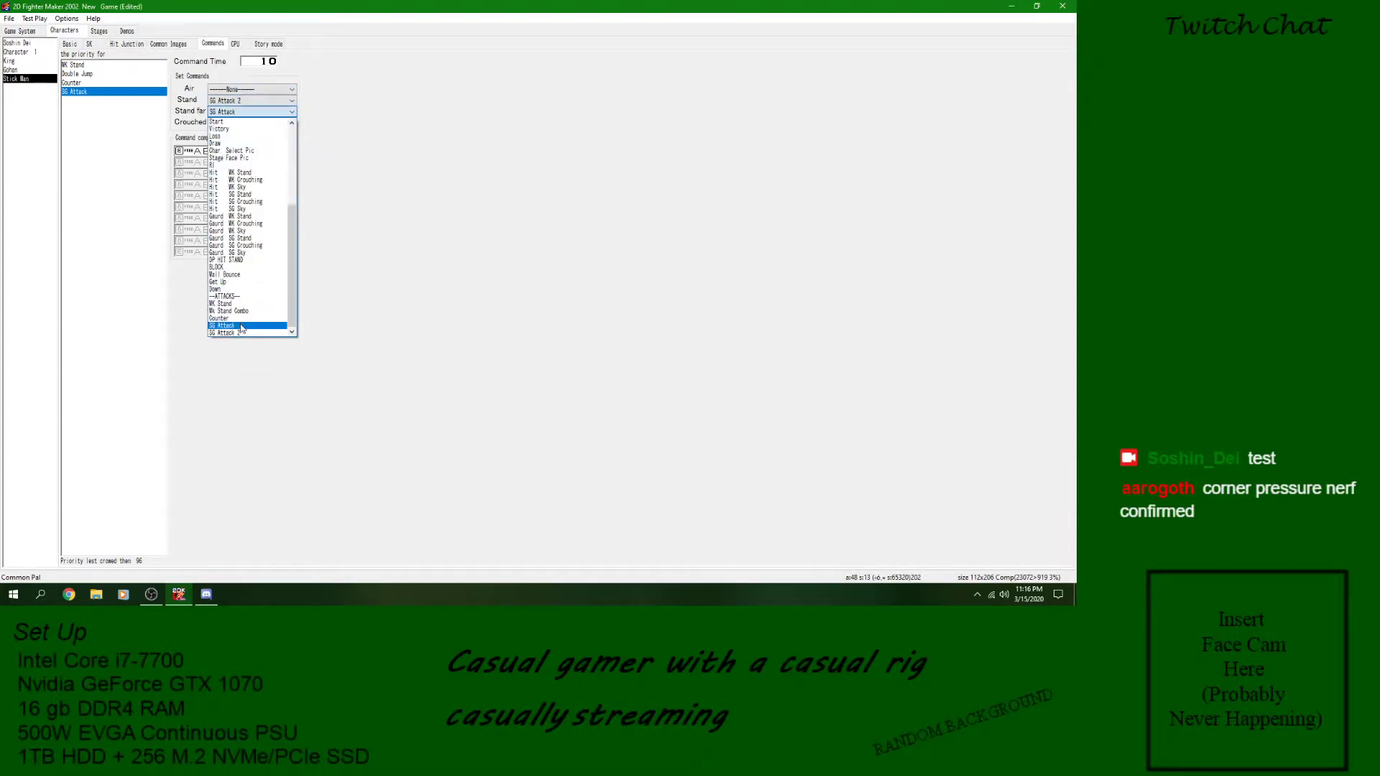
pyautogui.click(241, 332)
# - Save the game and start a test play to try the SG Attack 2 command on the opponent
pyautogui.click(9, 18)
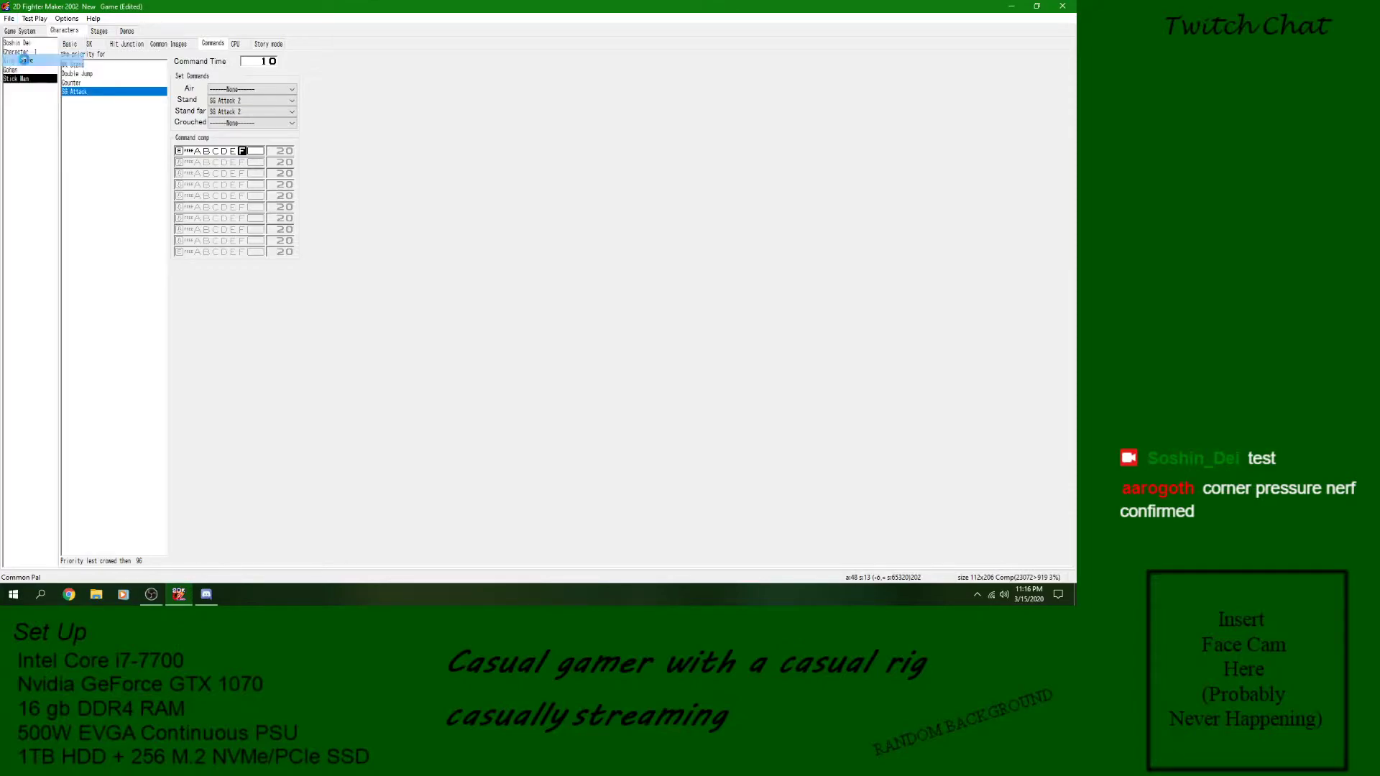
pyautogui.click(21, 59)
pyautogui.click(44, 18)
pyautogui.click(164, 318)
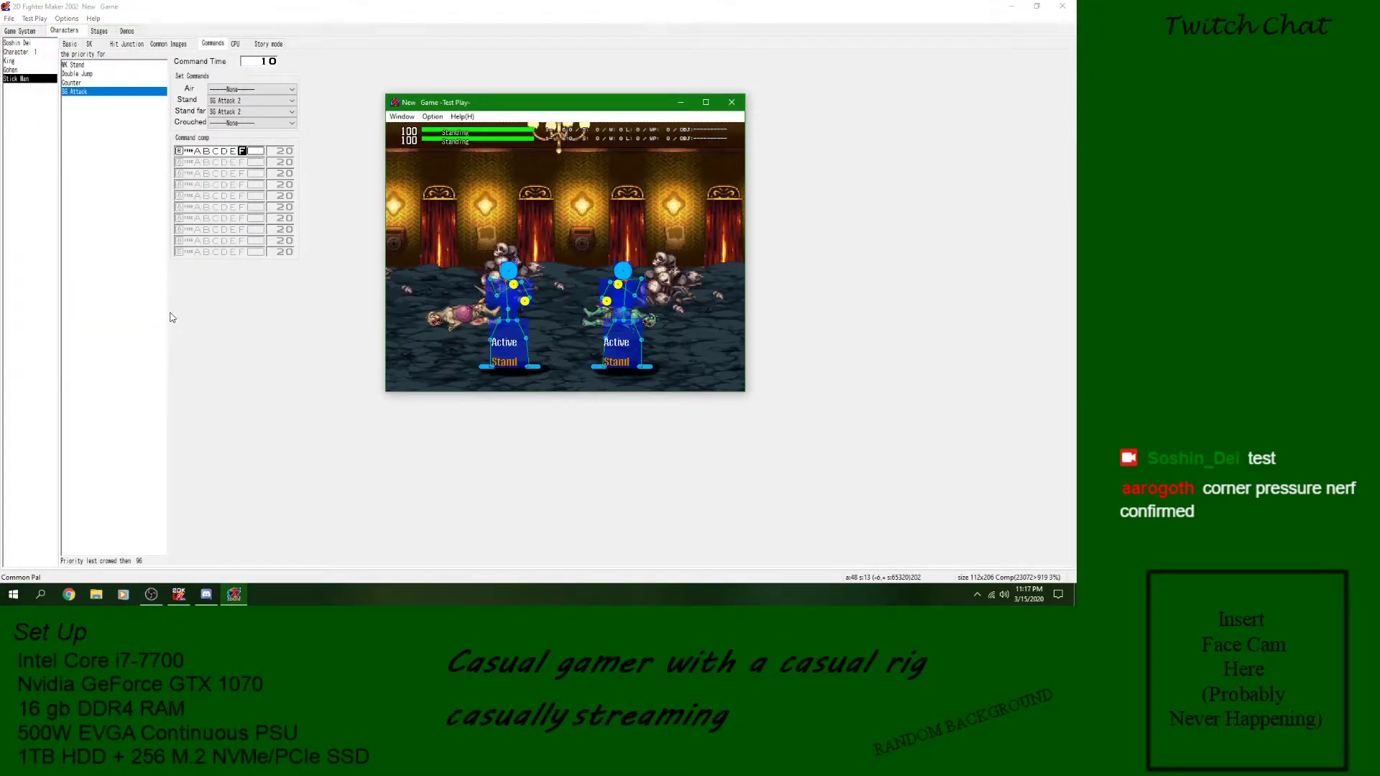
pyautogui.press('Left')
pyautogui.press('d')
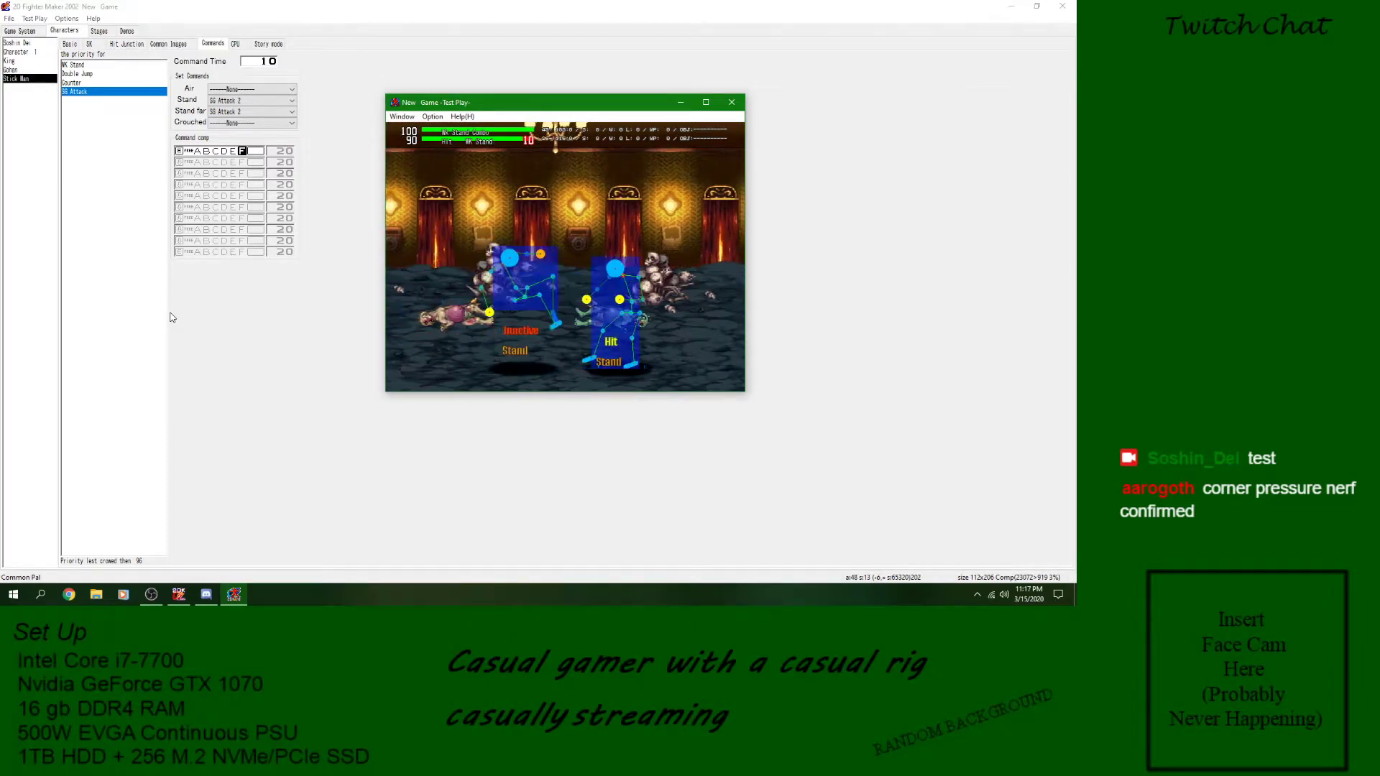
# - Try the SG Attack command on the opponent in test play until the opponent is knocked out, and end the test
pyautogui.press('Right')
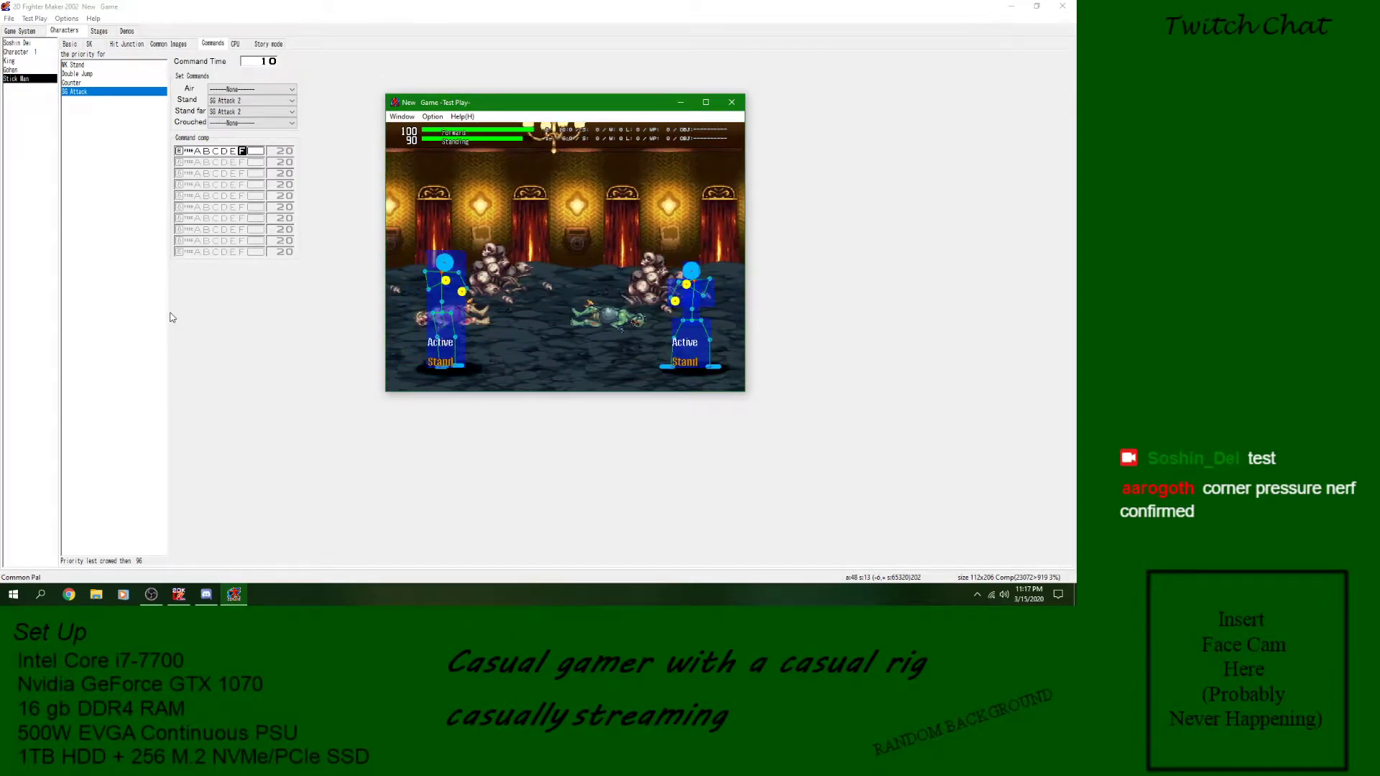
pyautogui.press('d')
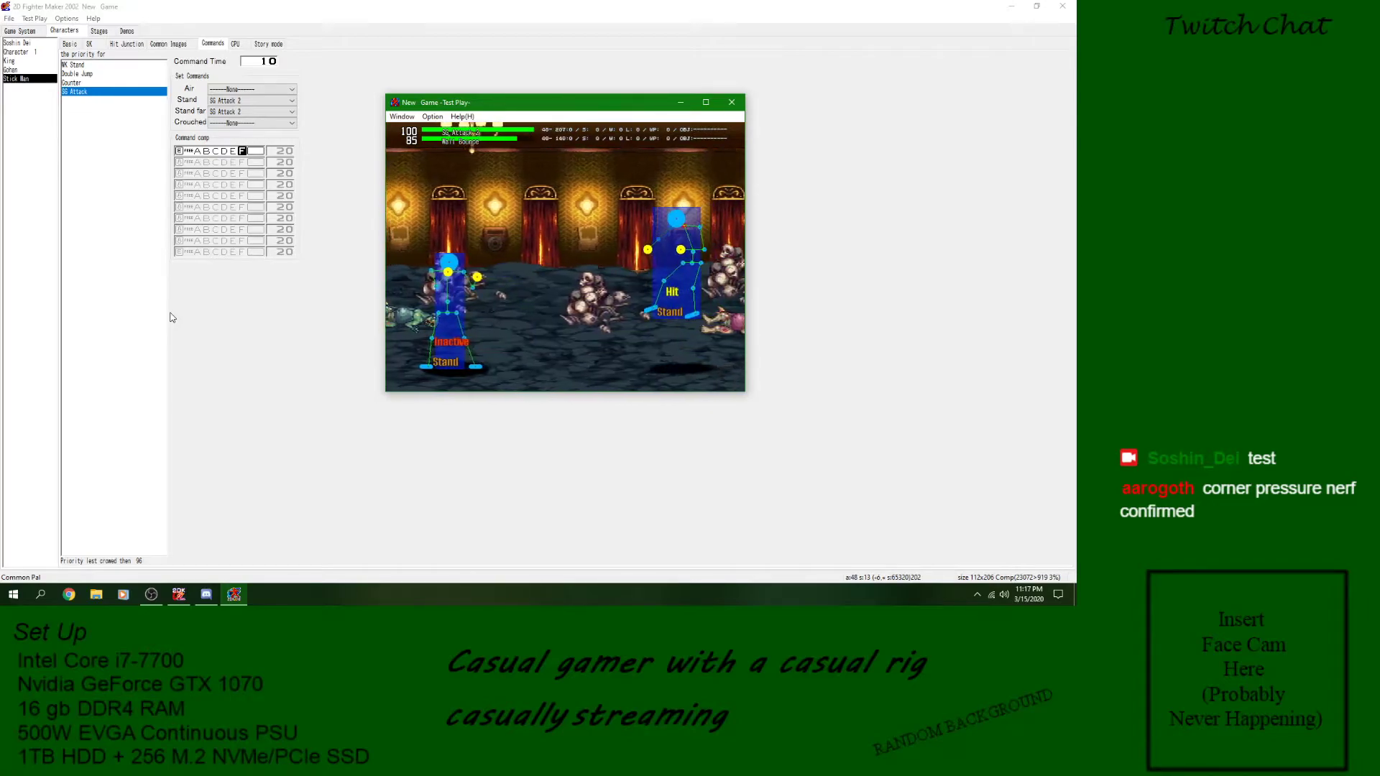
pyautogui.press('Right')
pyautogui.press('d')
pyautogui.press('Right')
pyautogui.press('Right')
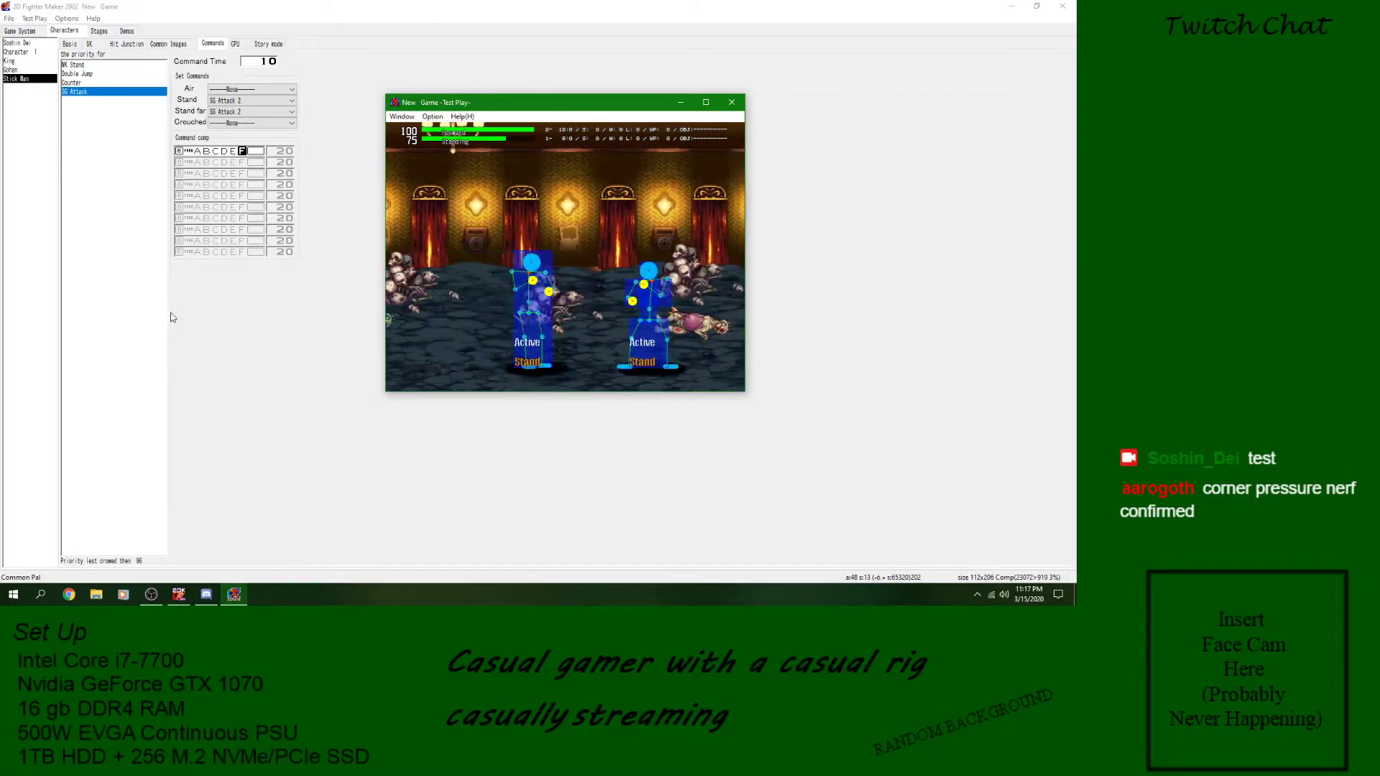
pyautogui.press('Right')
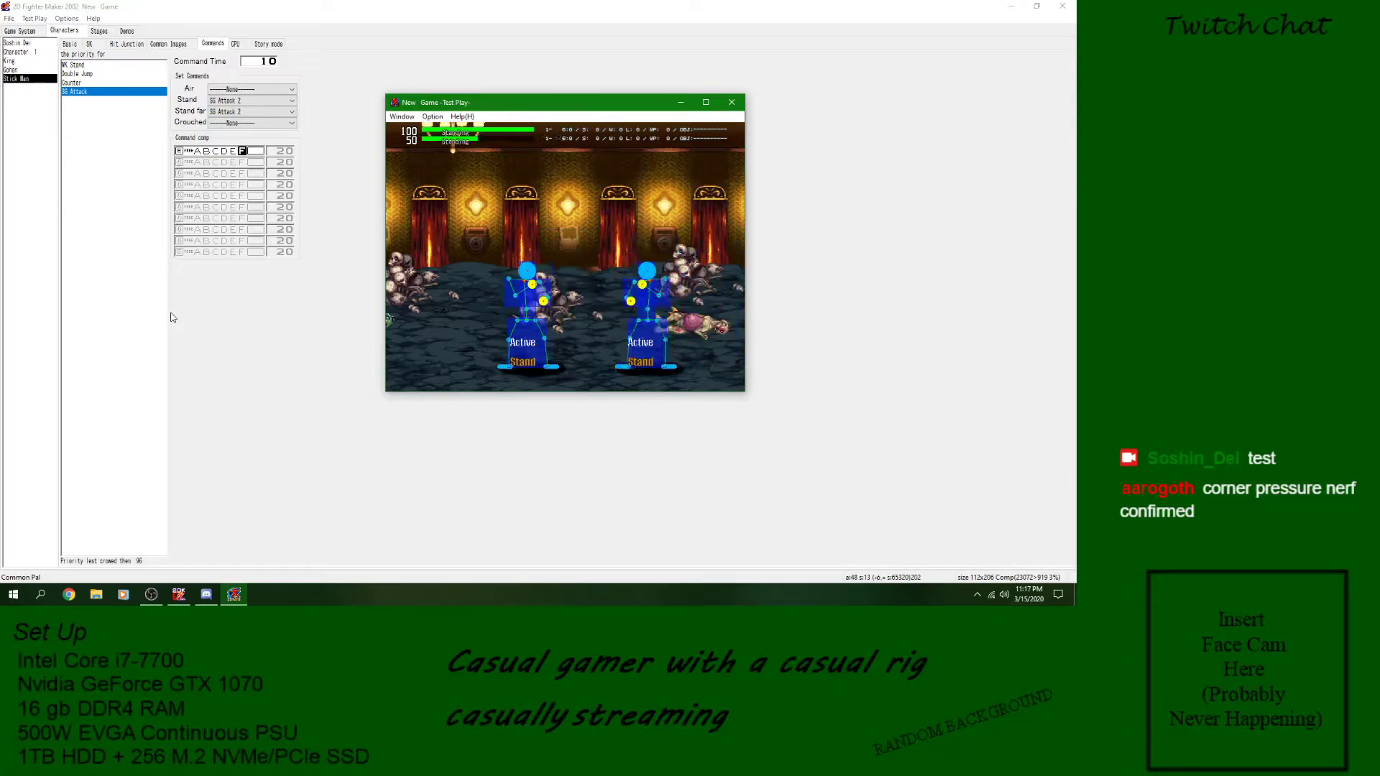
pyautogui.press('Right')
pyautogui.press('d')
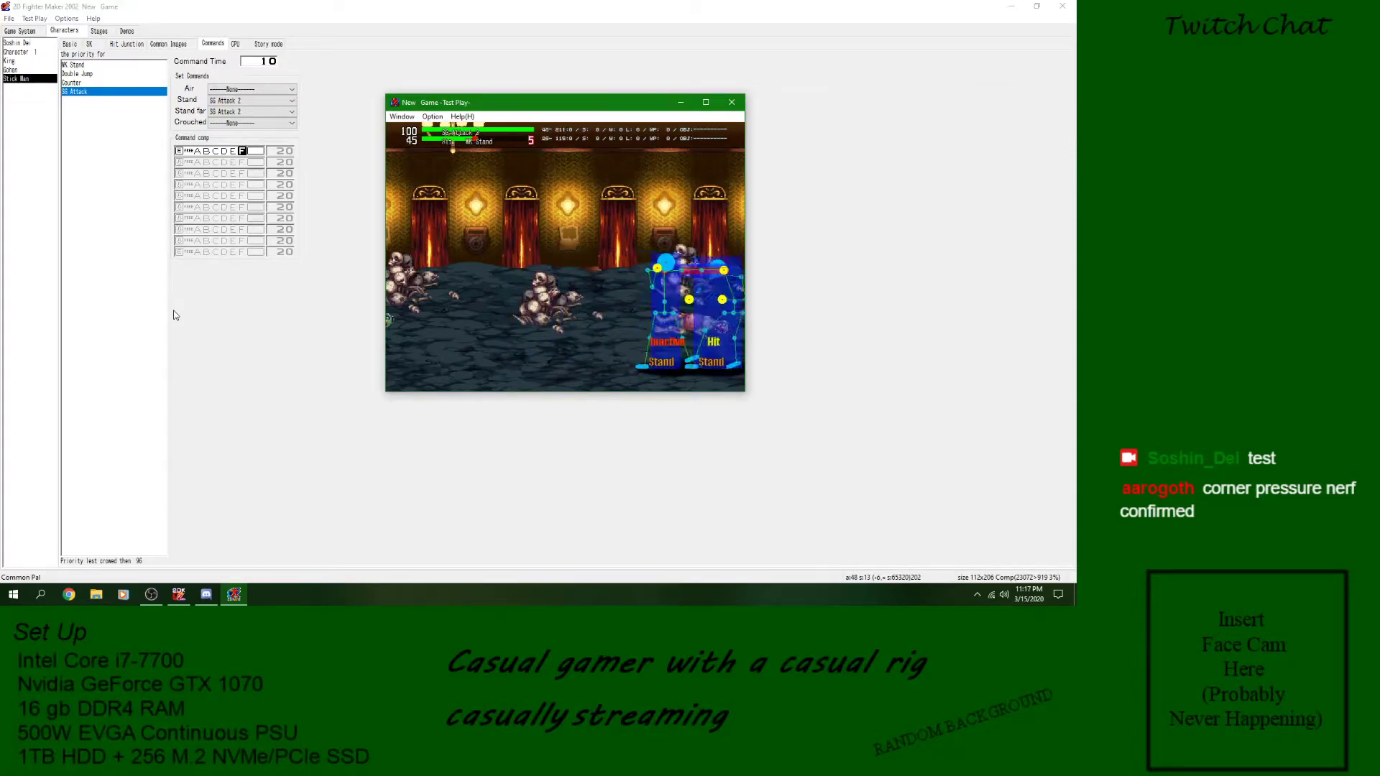
pyautogui.press('Right')
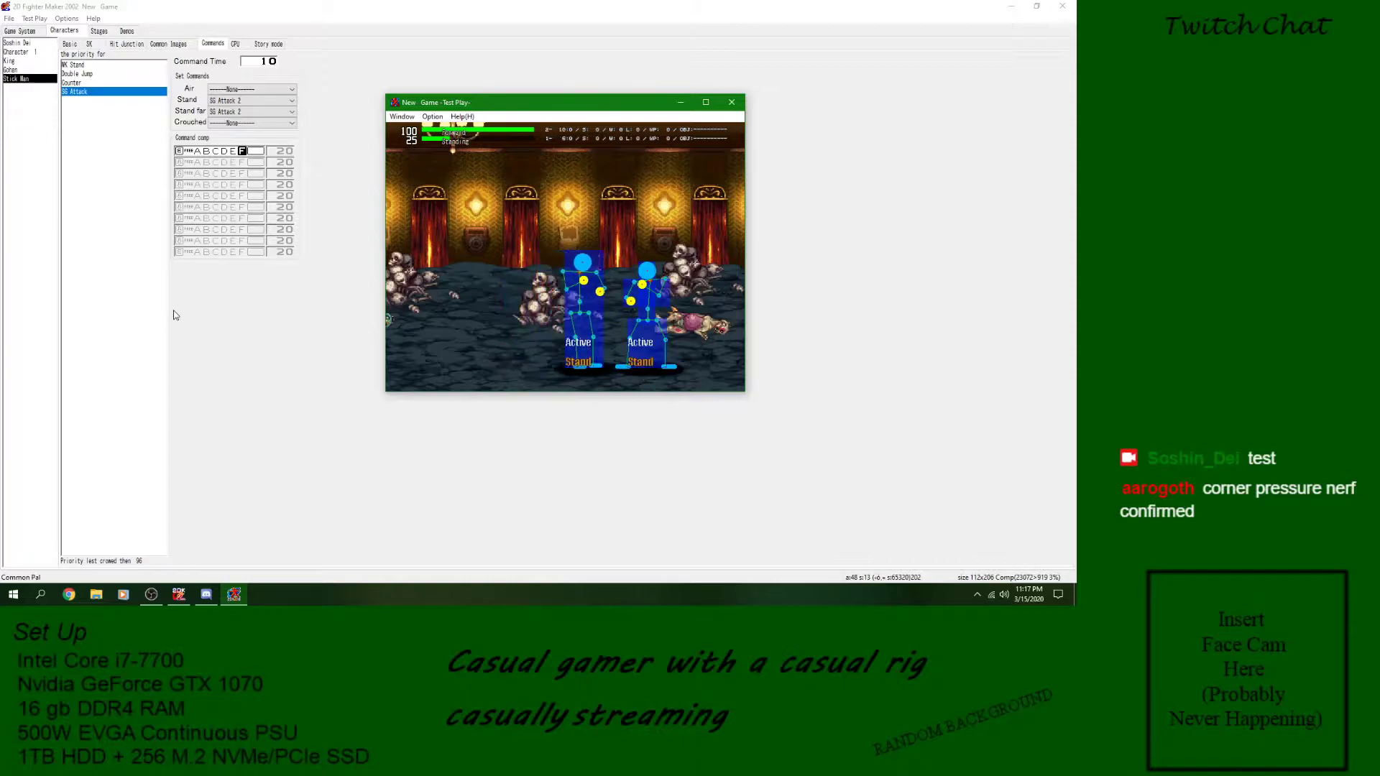
pyautogui.press('d')
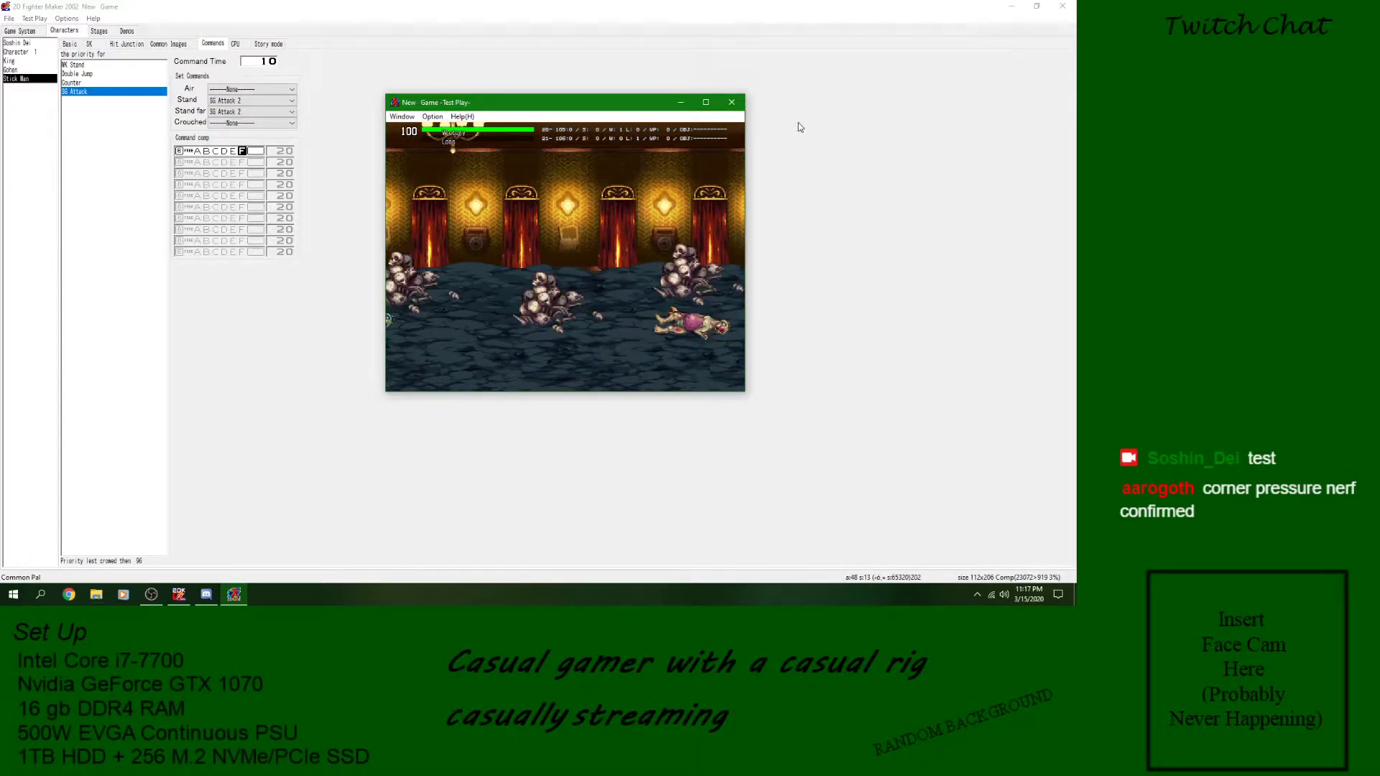
pyautogui.click(732, 102)
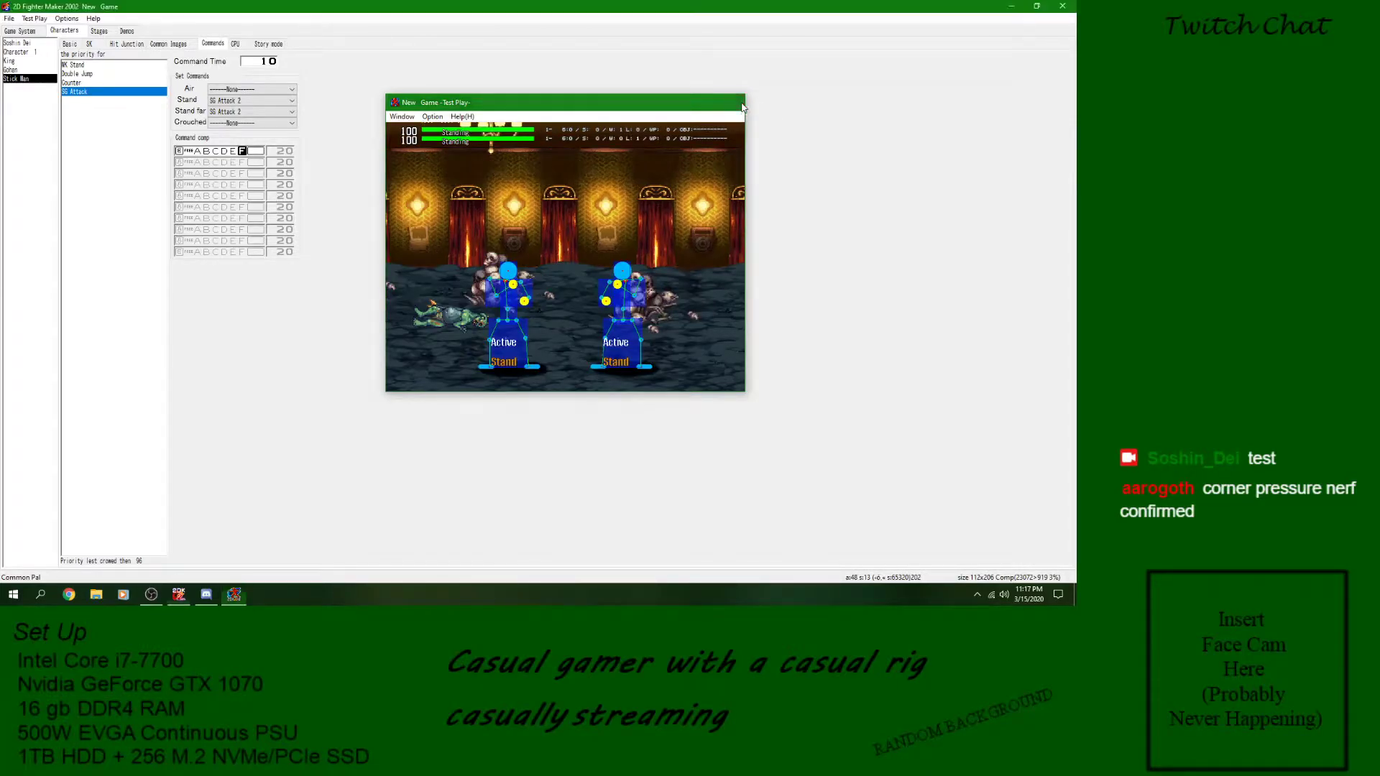
# - Return to the Stick Man's skills and check the variable blocks at the start of SG Attack 2
pyautogui.click(90, 44)
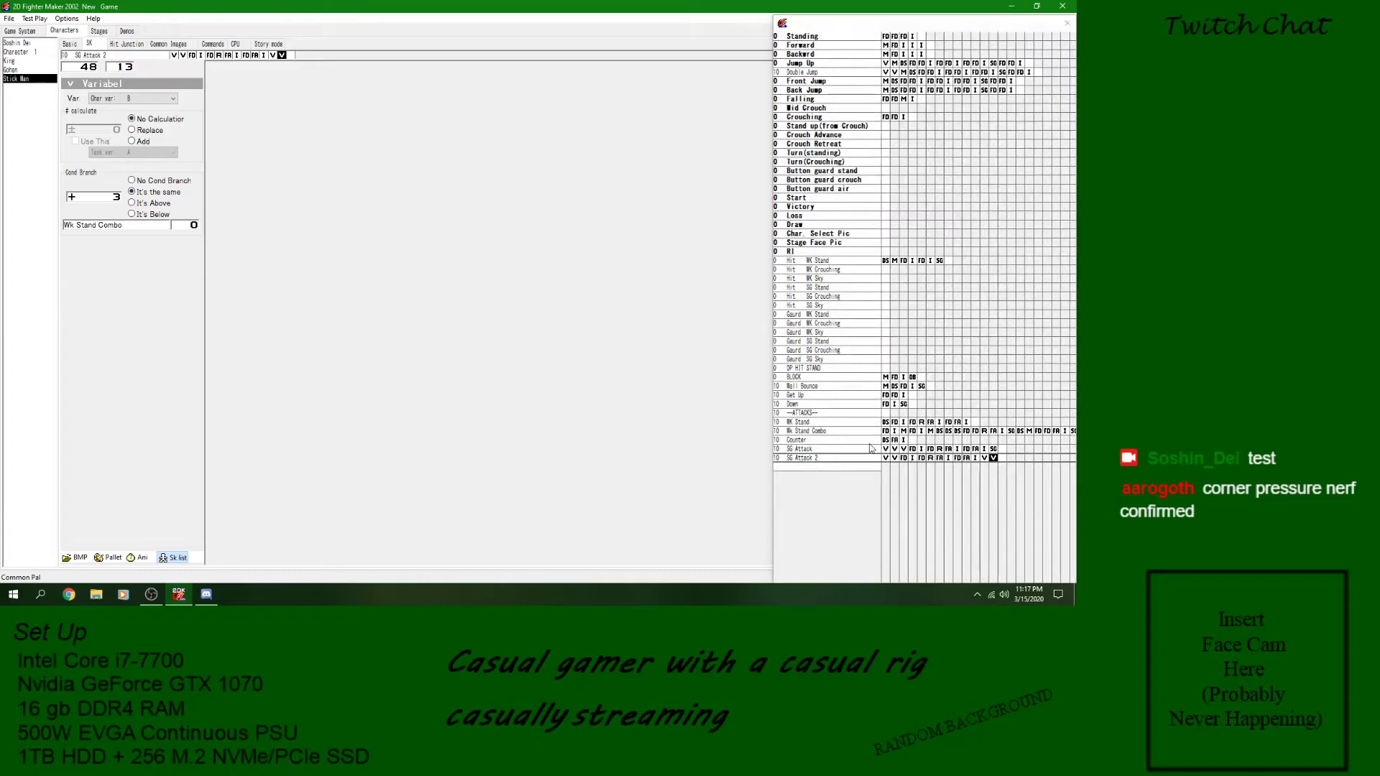
pyautogui.click(993, 460)
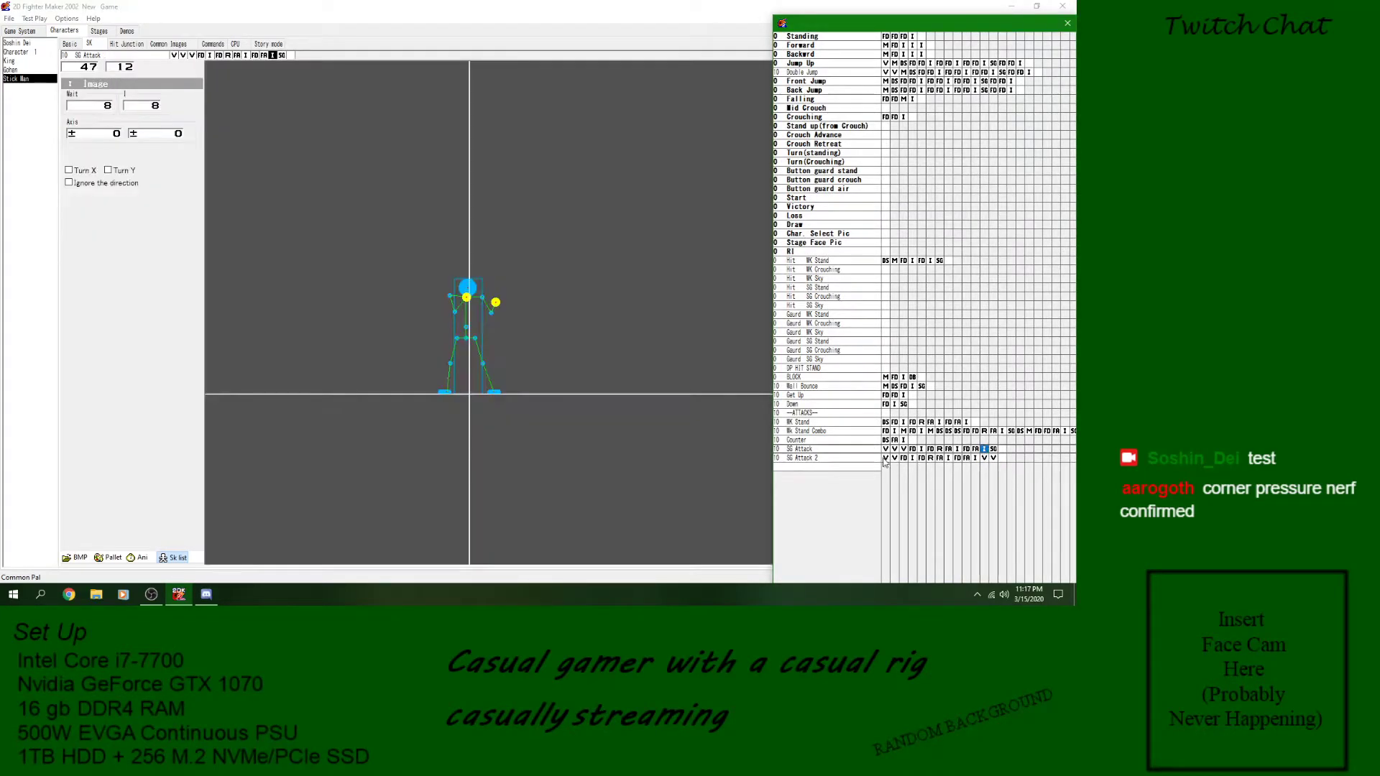
pyautogui.click(872, 460)
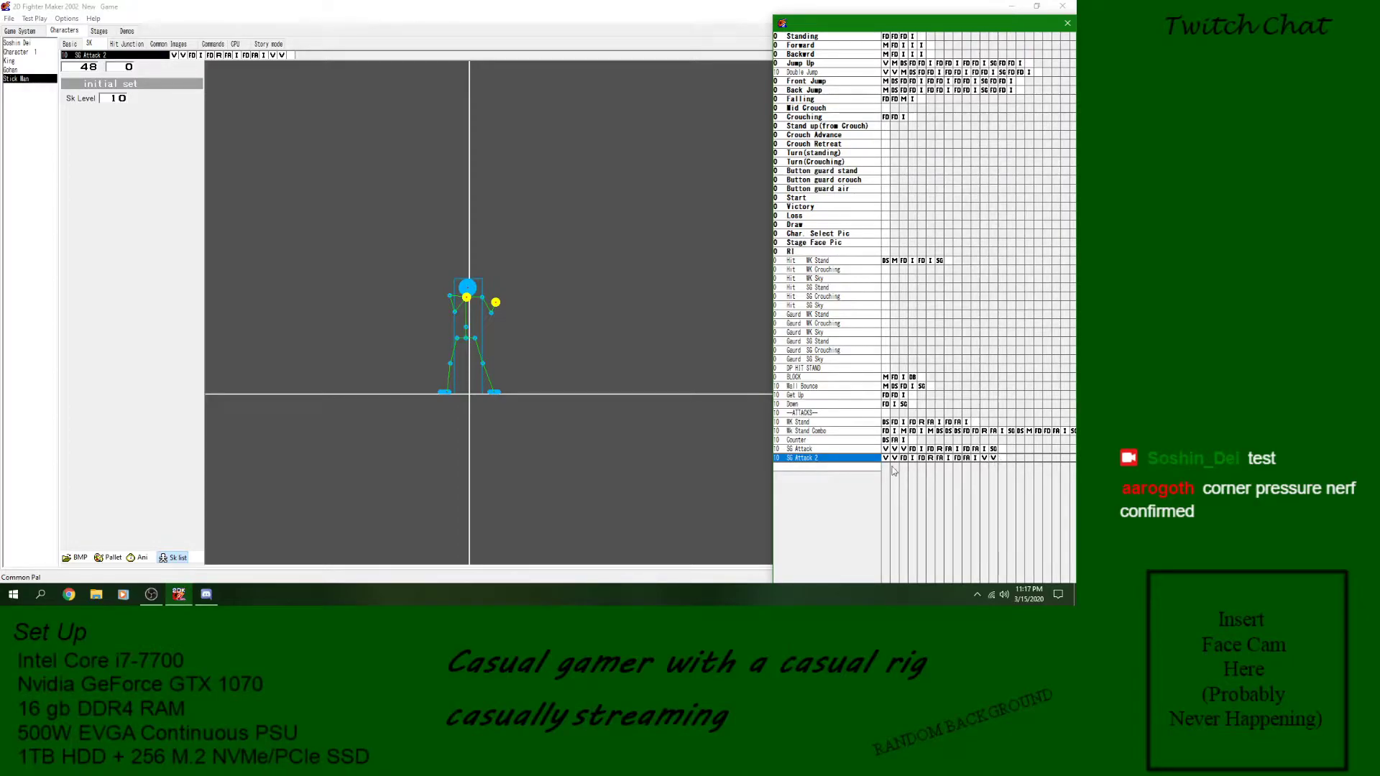
pyautogui.click(886, 459)
pyautogui.click(894, 458)
pyautogui.press('Up')
pyautogui.press('Down')
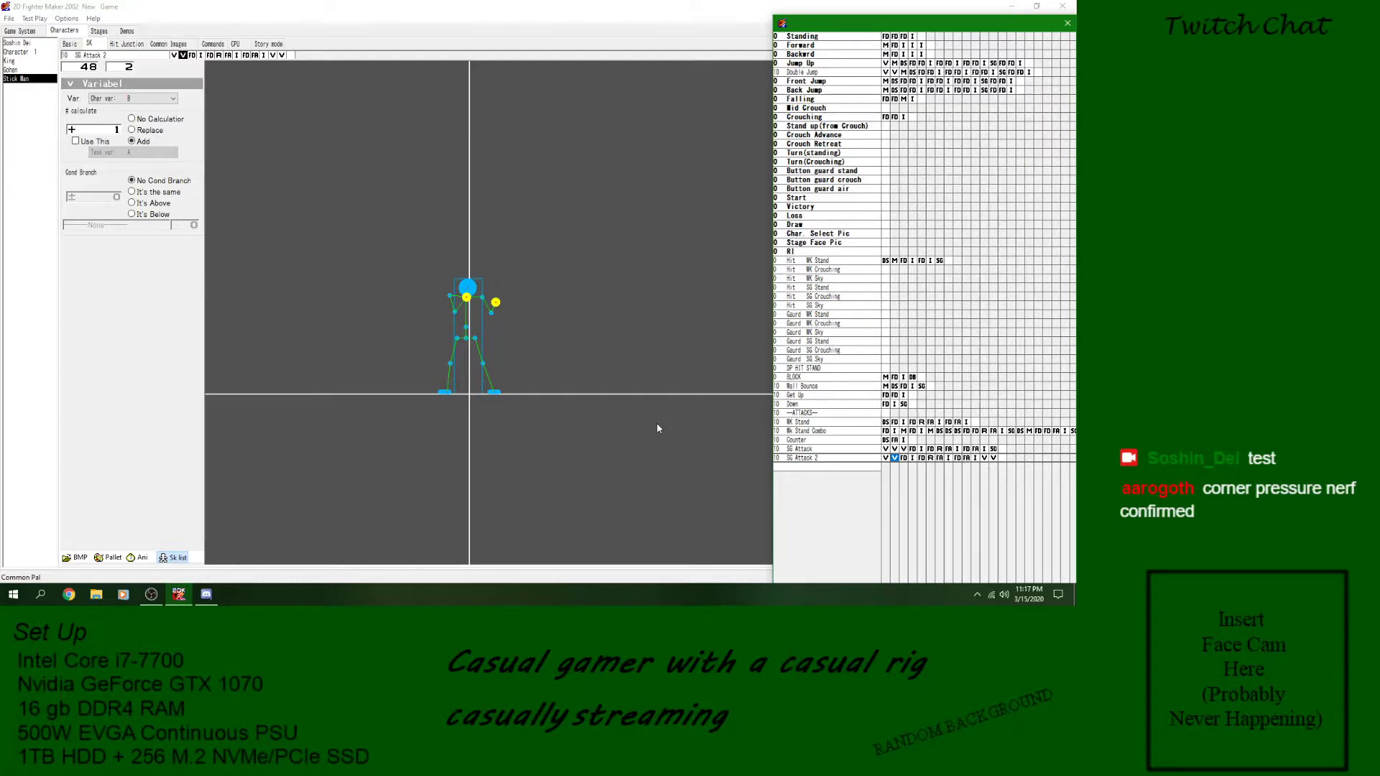
# - Examine the image, attack, defense and Detect Skill blocks of the Wk Stand Combo skill
pyautogui.click(1004, 432)
pyautogui.click(509, 380)
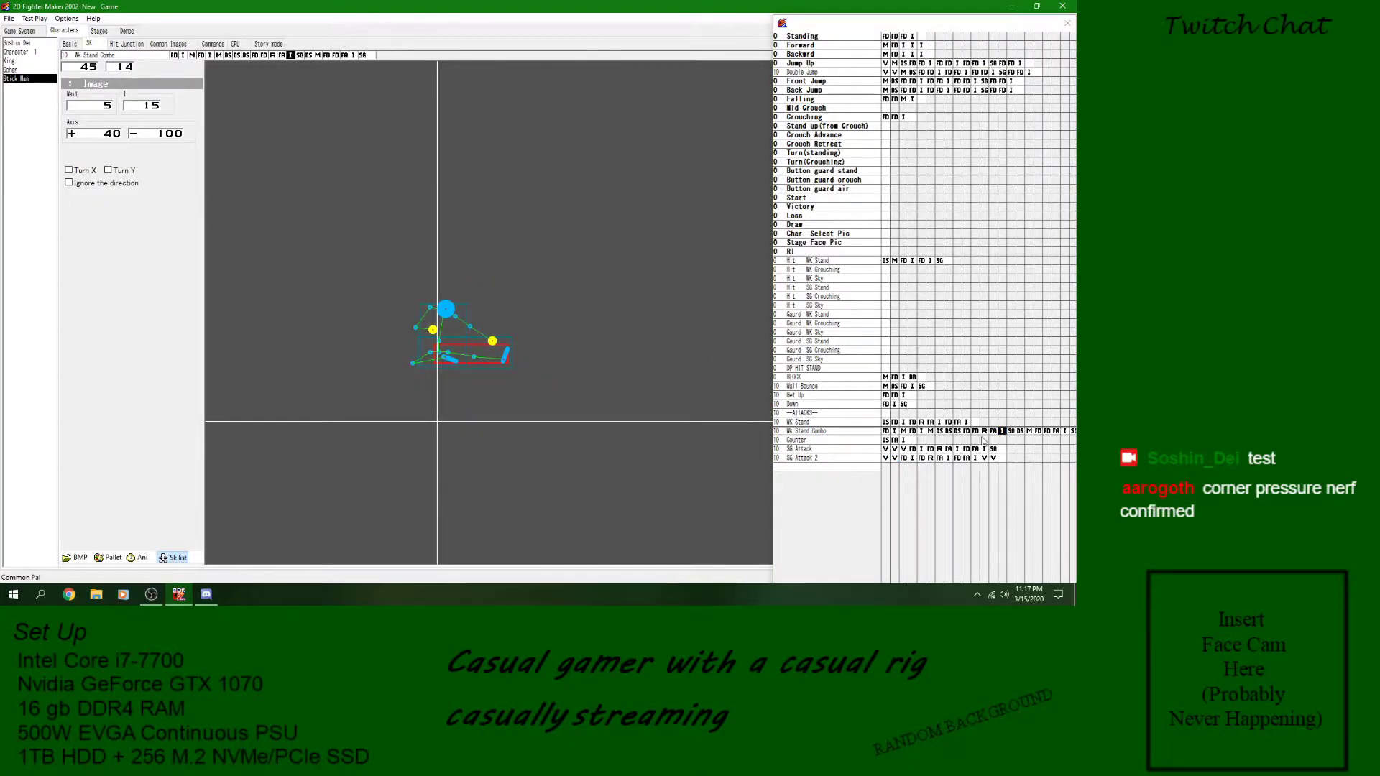
pyautogui.click(985, 431)
pyautogui.click(1002, 431)
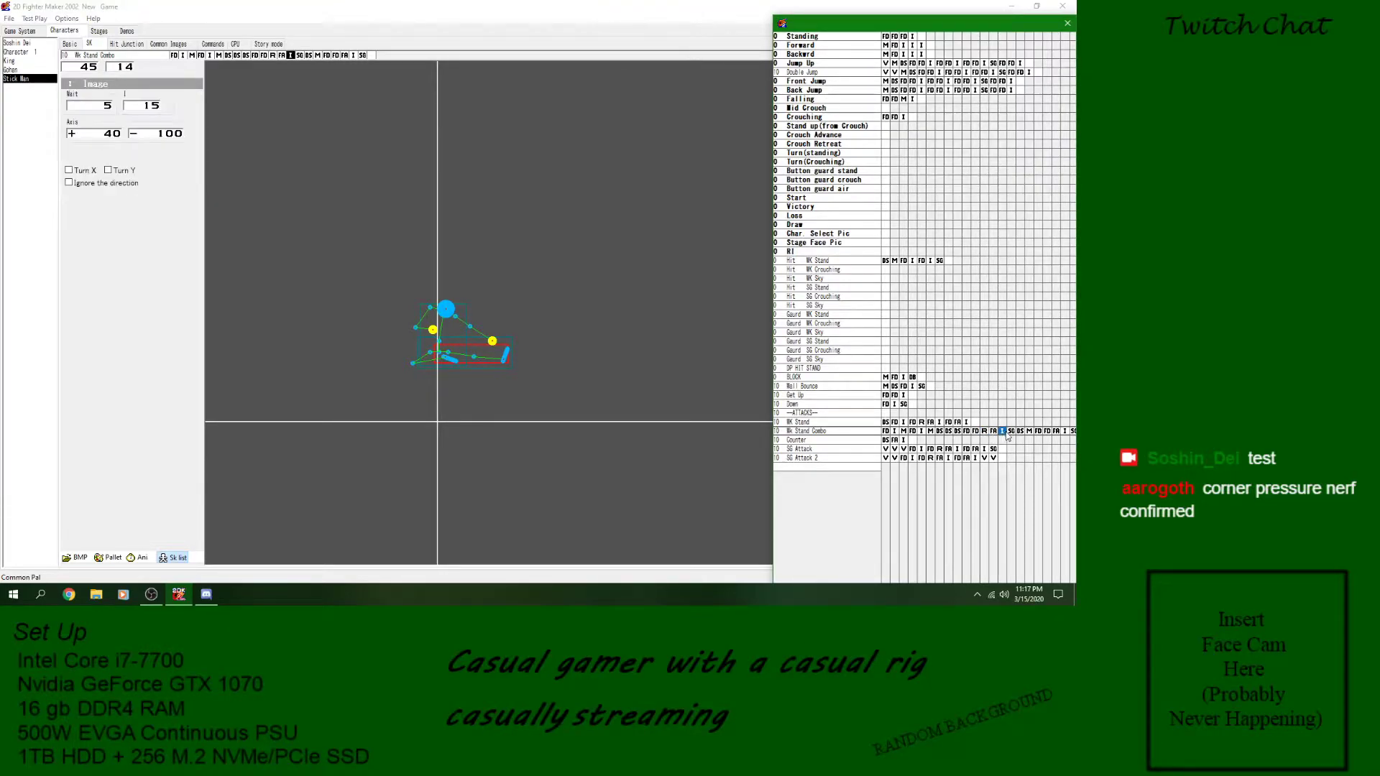
pyautogui.click(1010, 431)
pyautogui.click(1002, 431)
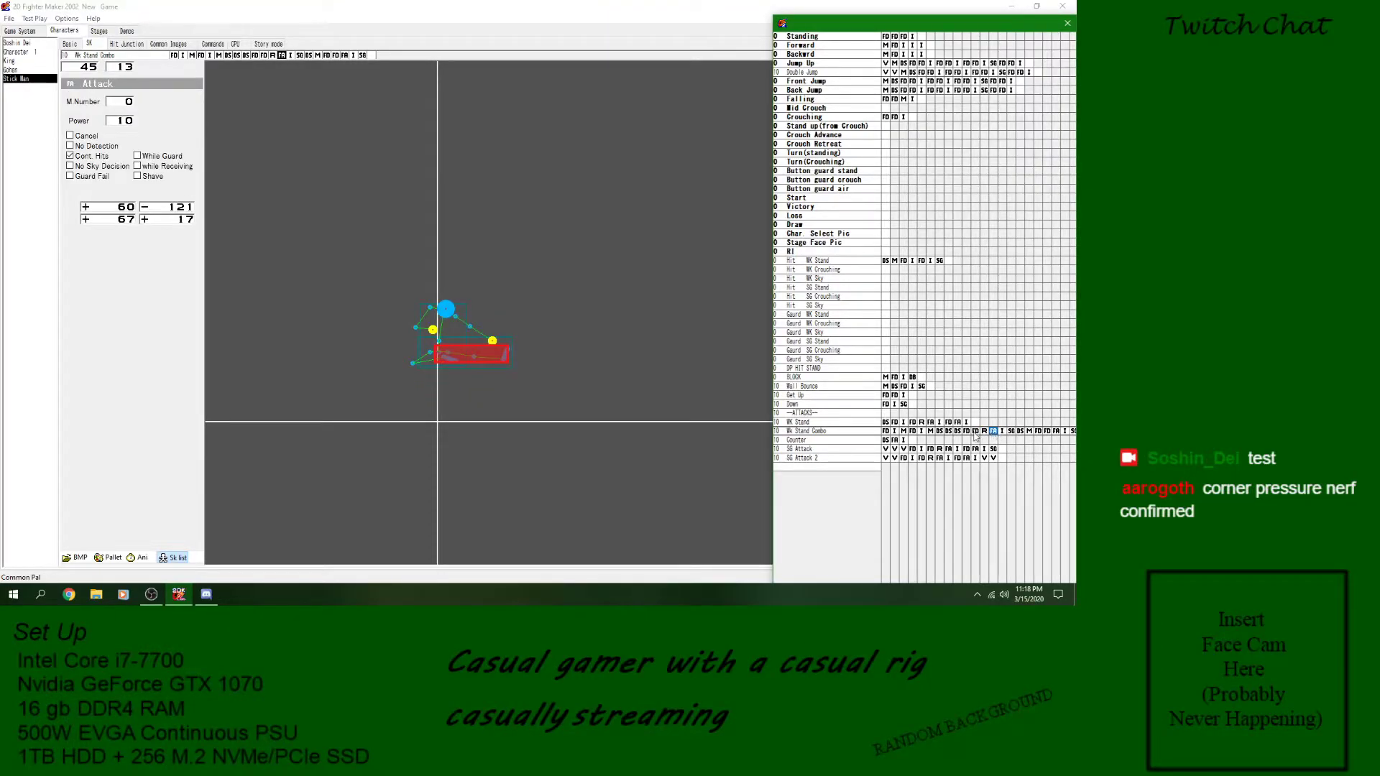
pyautogui.click(967, 431)
pyautogui.click(957, 431)
pyautogui.click(948, 431)
pyautogui.click(940, 431)
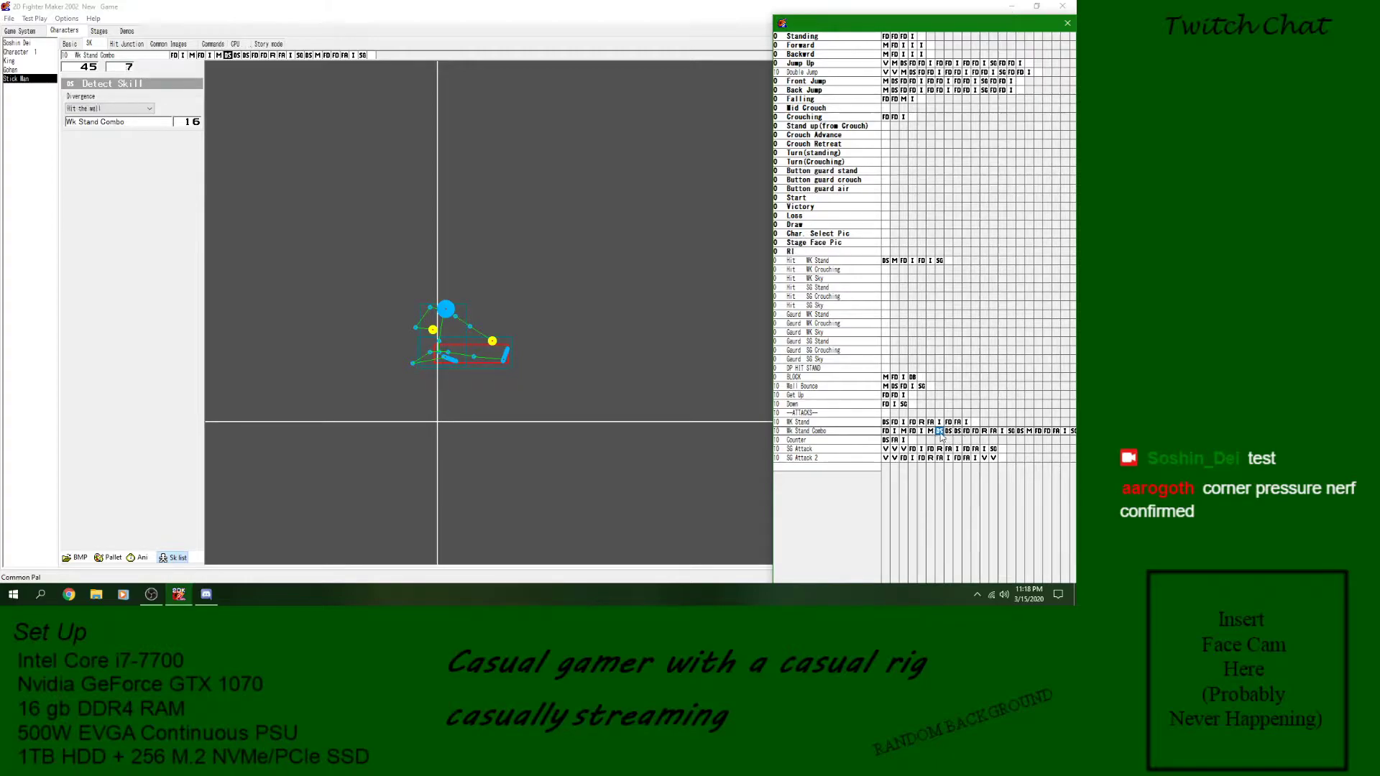
pyautogui.moveTo(342, 342); pyautogui.dragTo(417, 323)
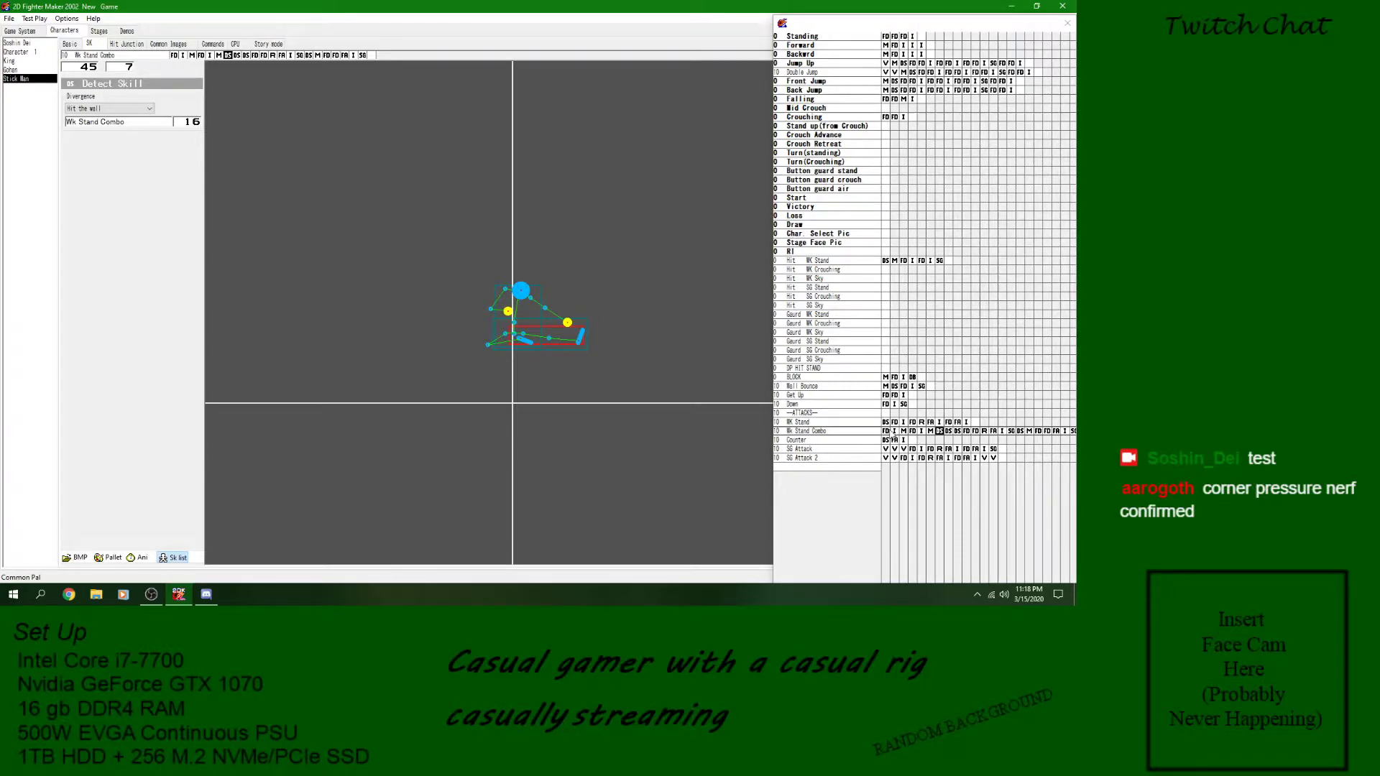
pyautogui.click(891, 434)
pyautogui.click(920, 434)
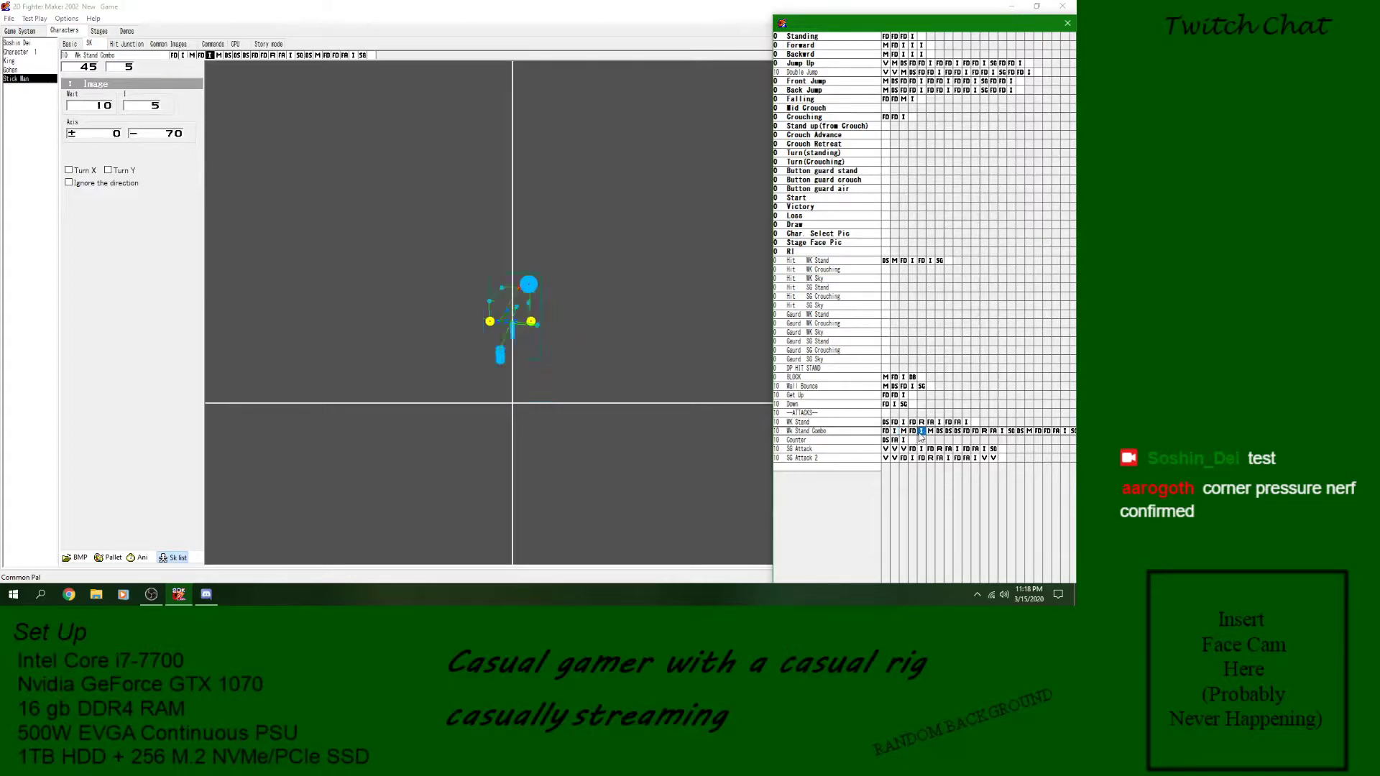
pyautogui.click(865, 431)
# - Recheck the variable blocks of SG Attack 2 and compare them with the SG Attack skill
pyautogui.click(876, 460)
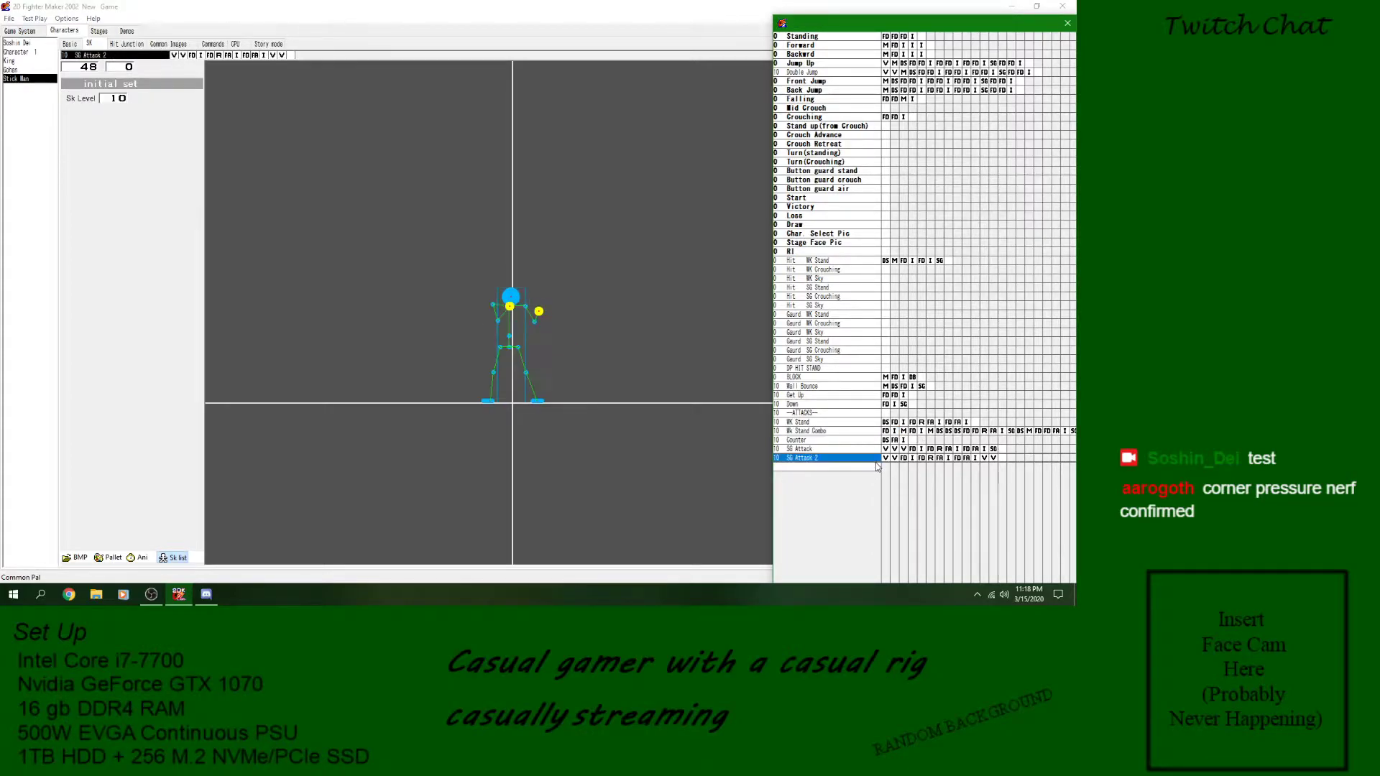
pyautogui.click(895, 458)
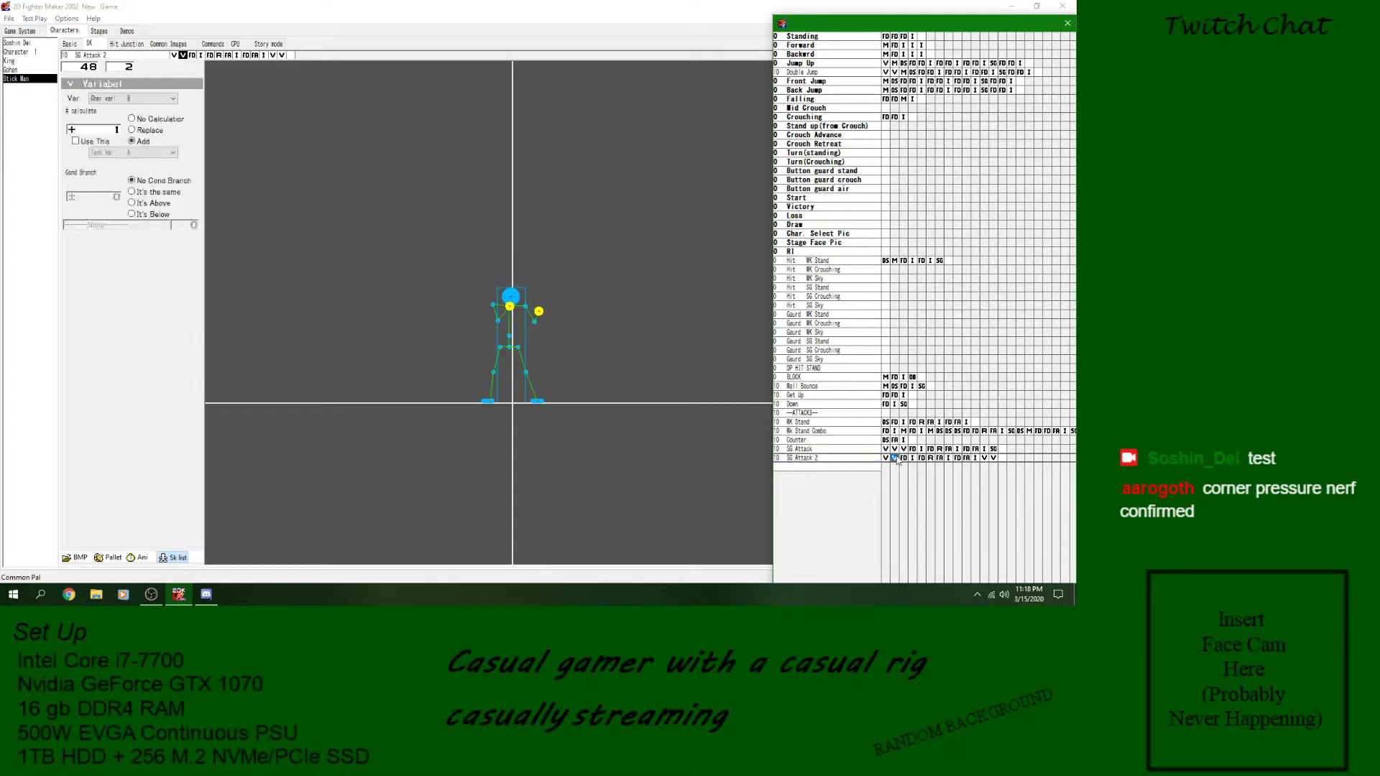
pyautogui.click(984, 459)
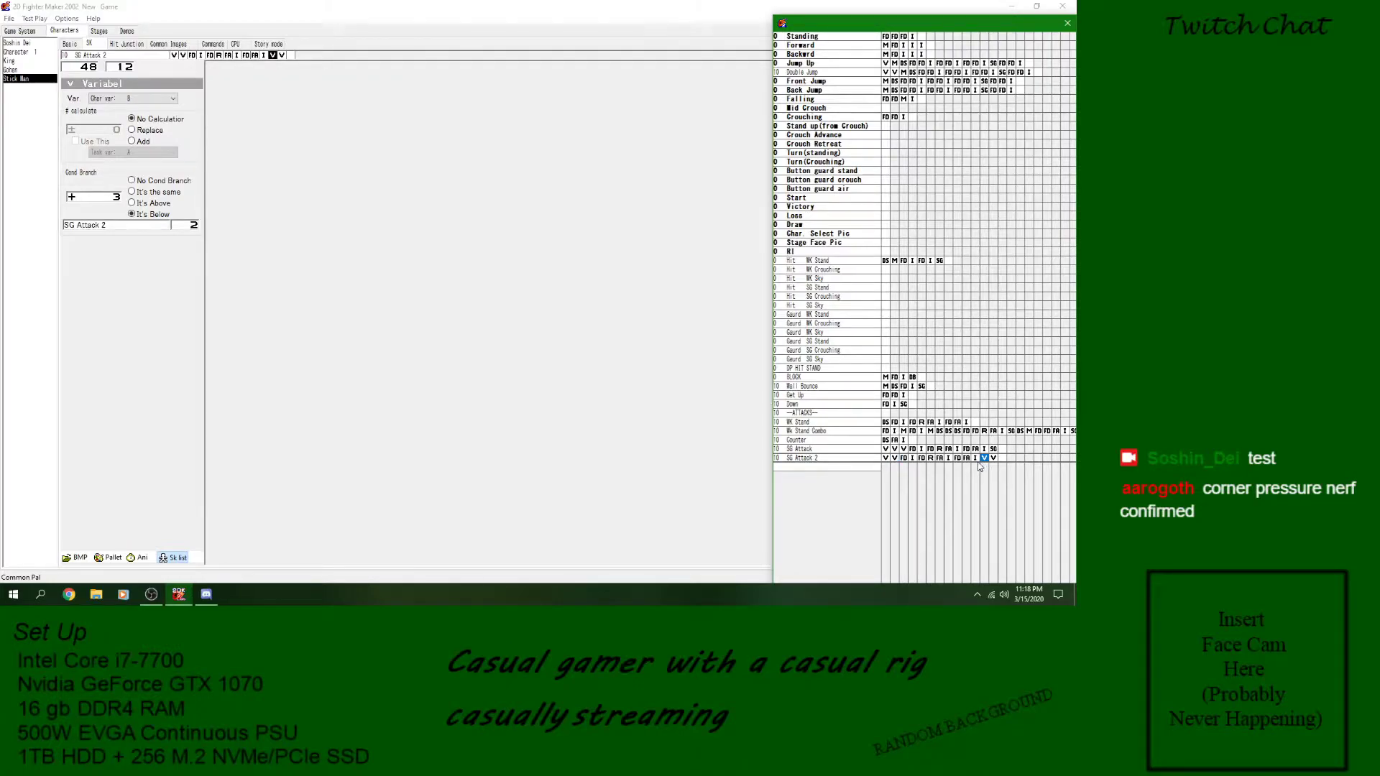
pyautogui.click(895, 458)
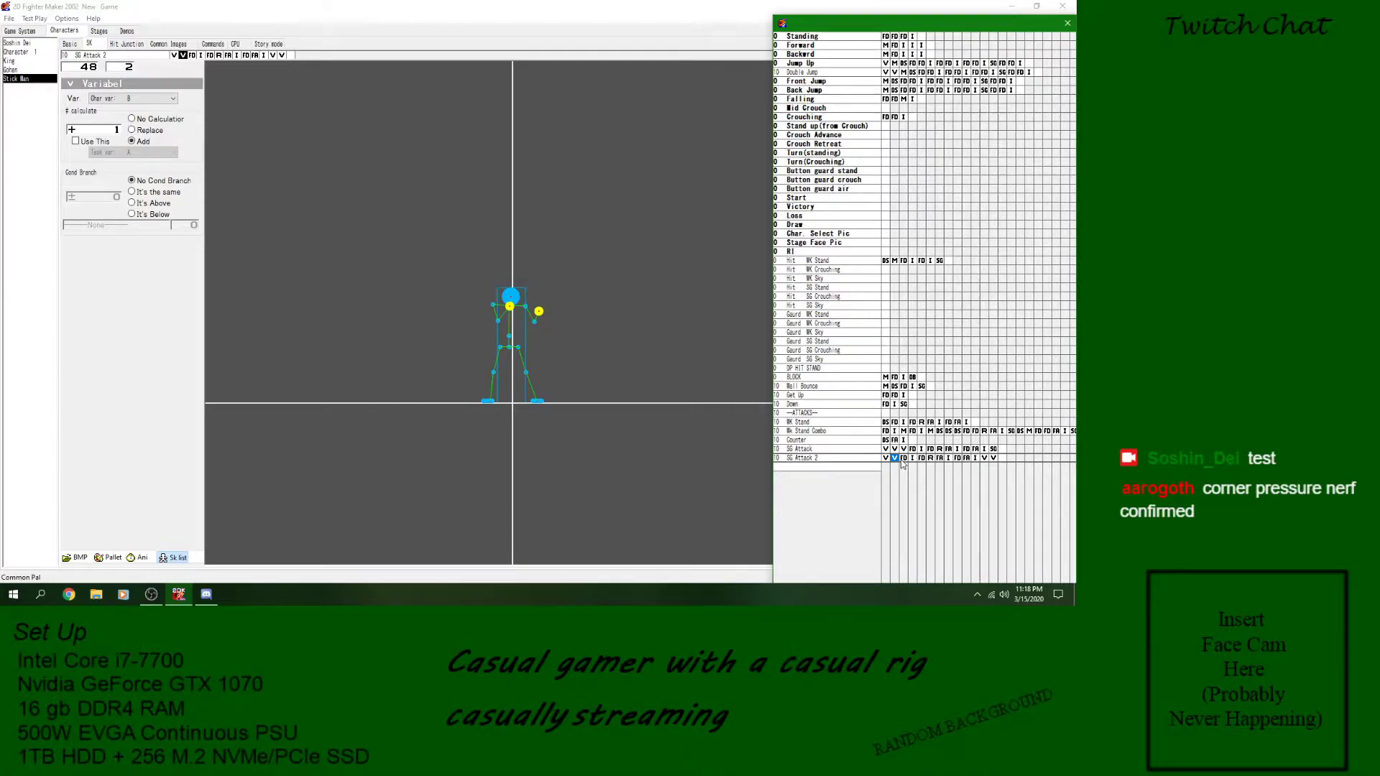
pyautogui.click(912, 449)
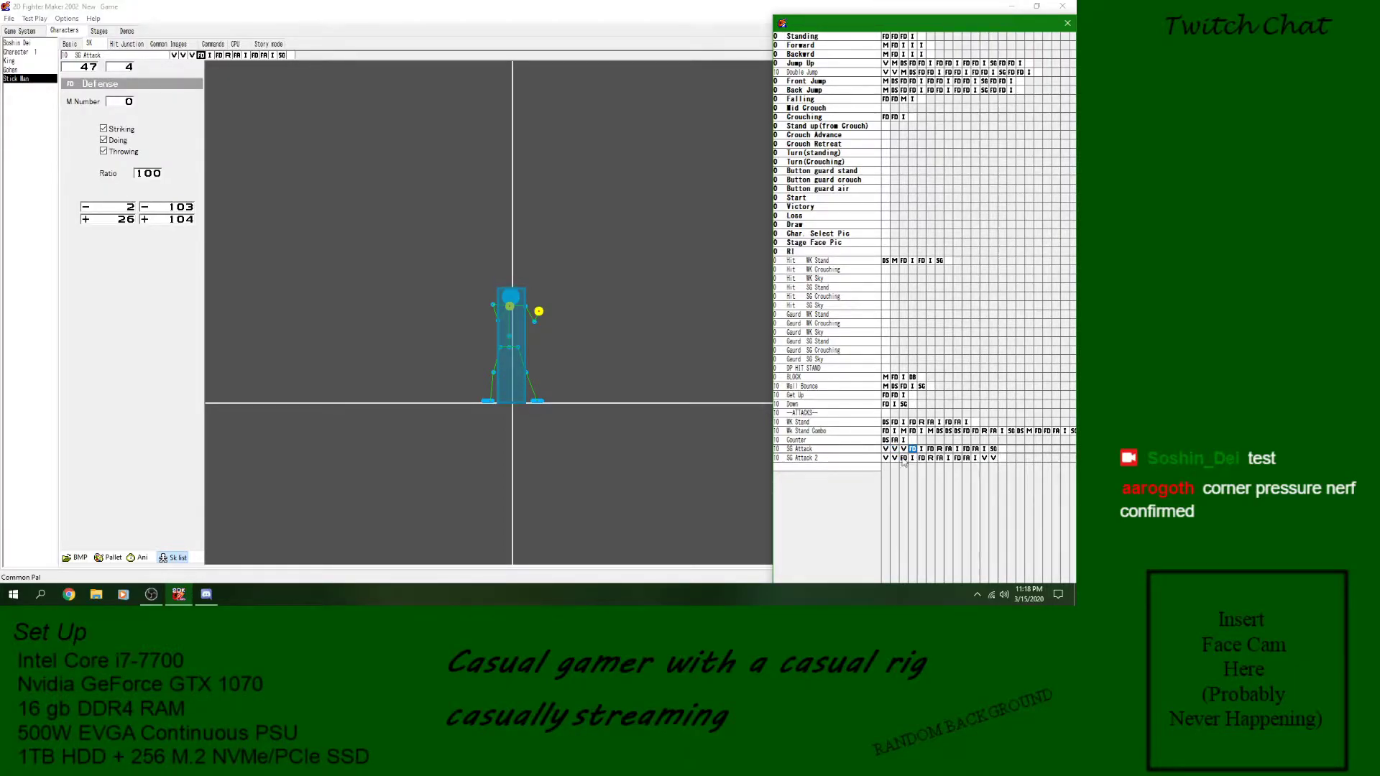
pyautogui.click(839, 459)
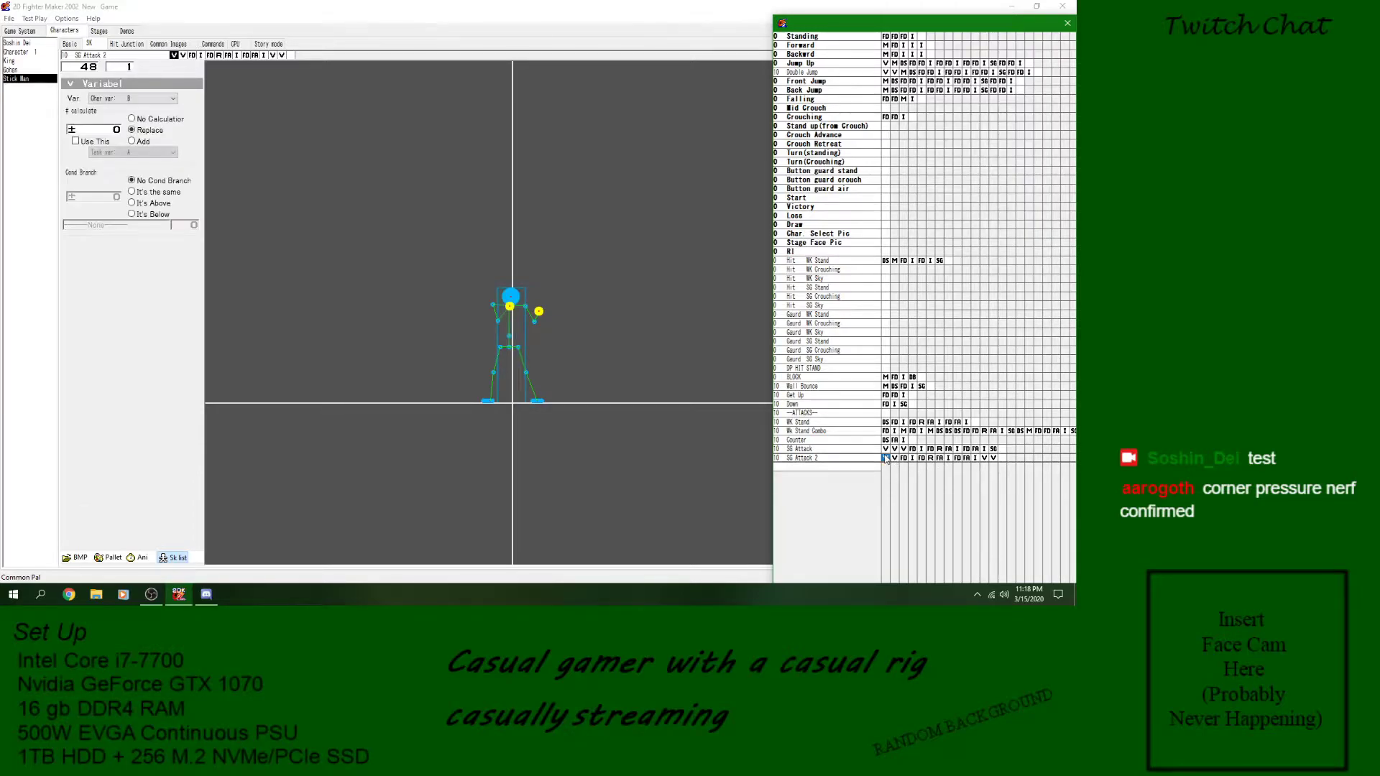
# - Duplicate the SG Attack skill into the empty row below SG Attack 2 and name it SG Attack 3
pyautogui.click(843, 450)
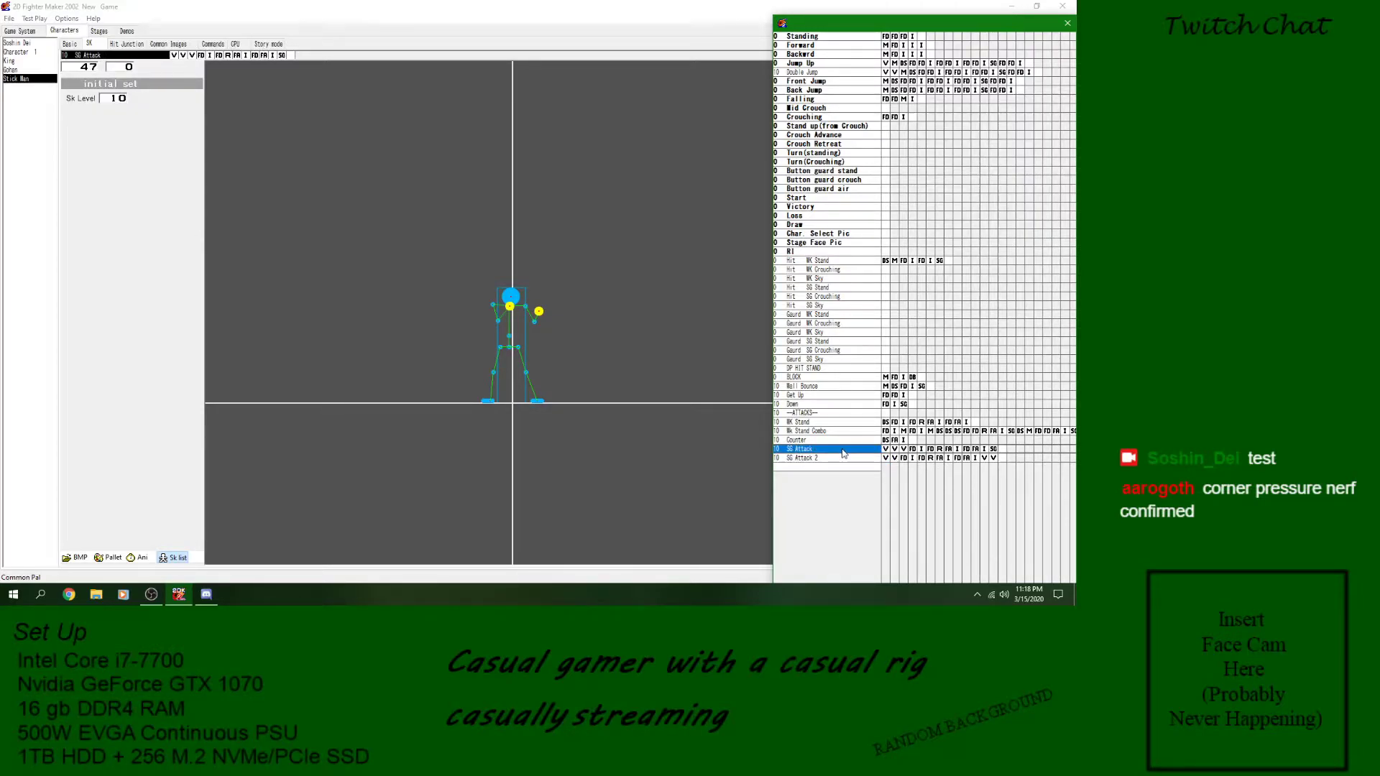
pyautogui.doubleClick(851, 468)
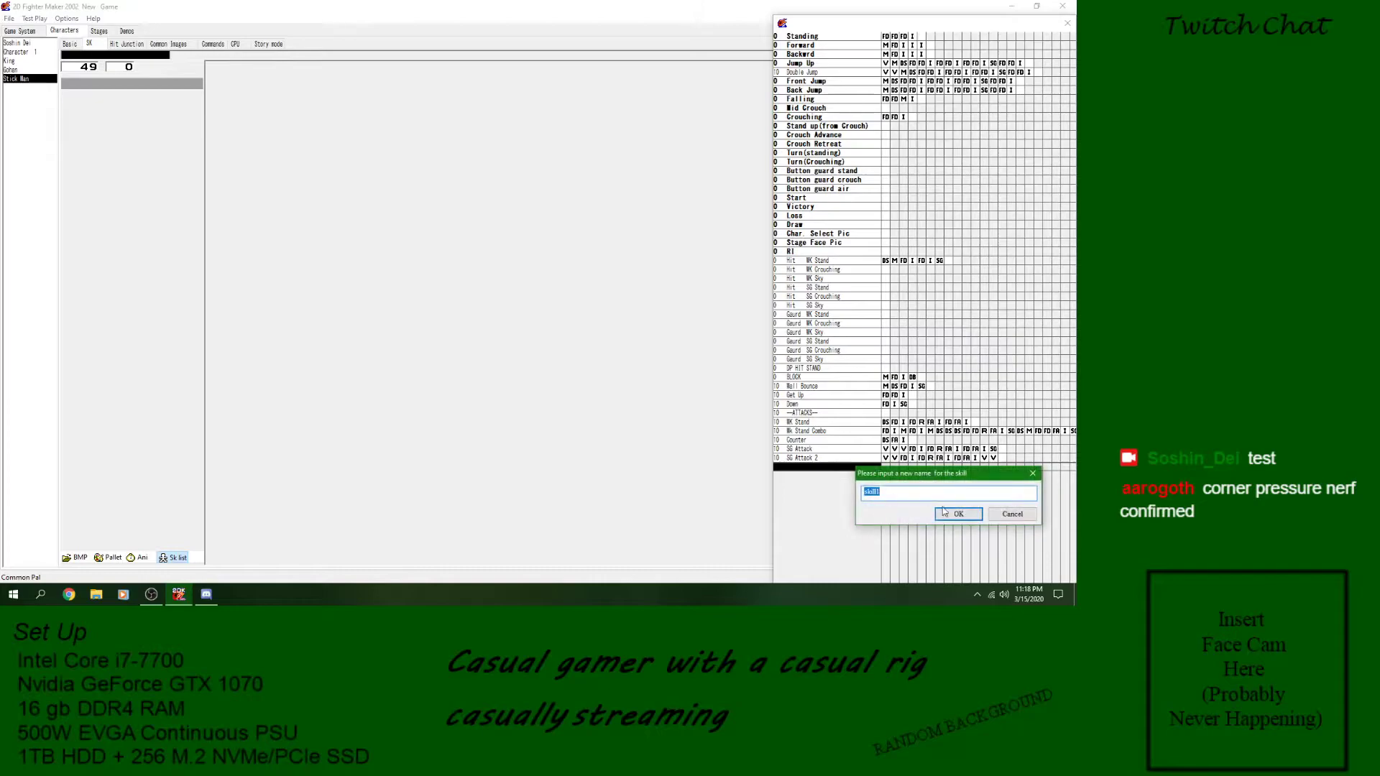
pyautogui.write('SG')
pyautogui.write('Attack 3')
pyautogui.press('Return')
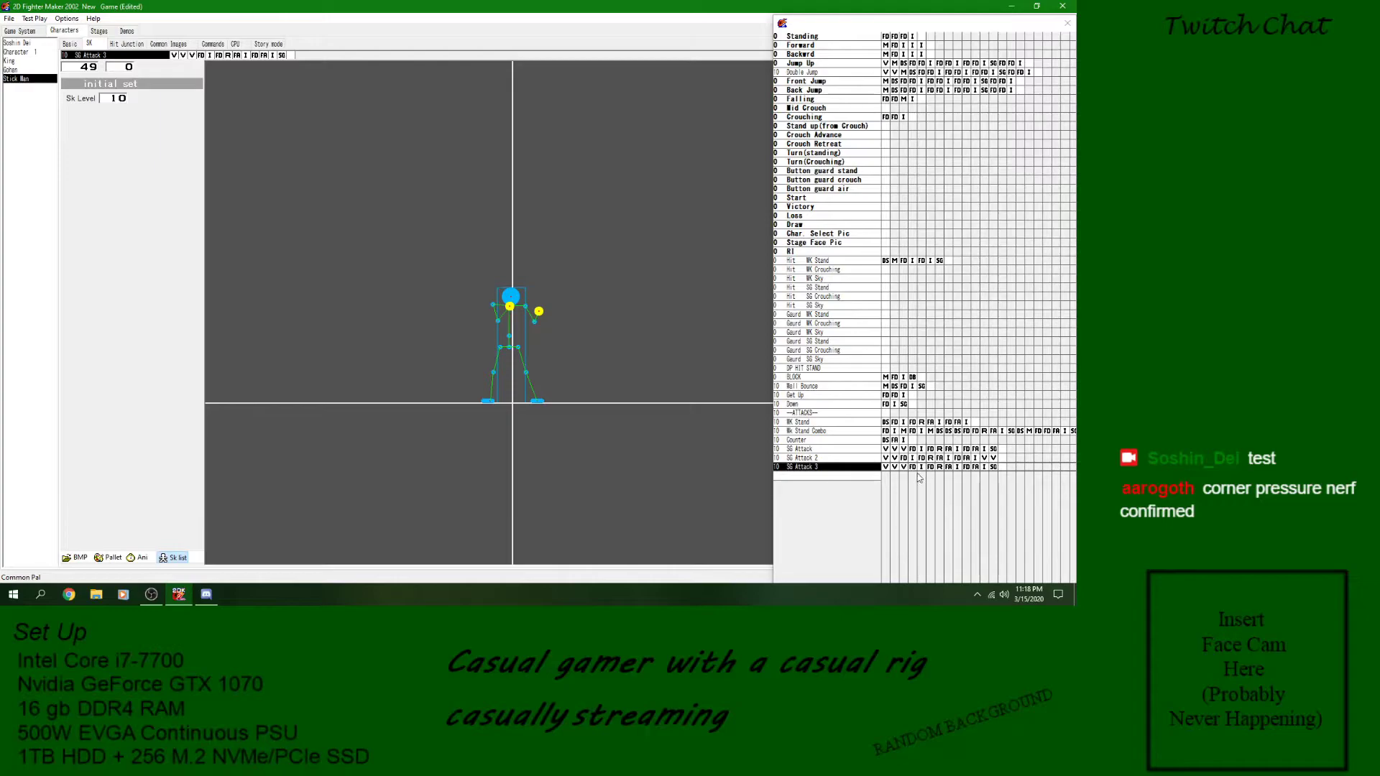
# - Delete the three variable blocks at the start of SG Attack 3
pyautogui.click(886, 468)
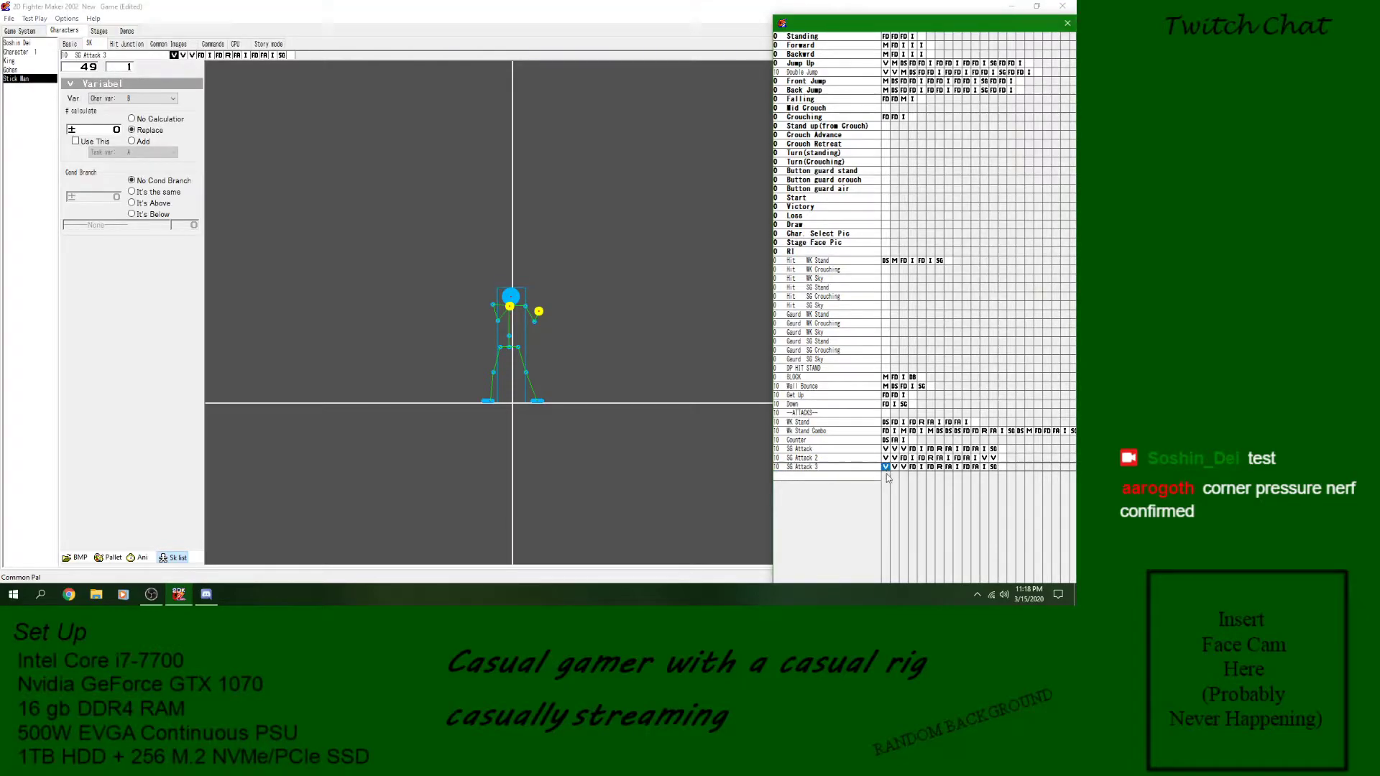
pyautogui.press('Delete')
pyautogui.press('Delete')
pyautogui.press('Delete')
# - Check the last image and GoTo blocks of SG Attack 3 and save the game
pyautogui.click(967, 468)
pyautogui.click(958, 468)
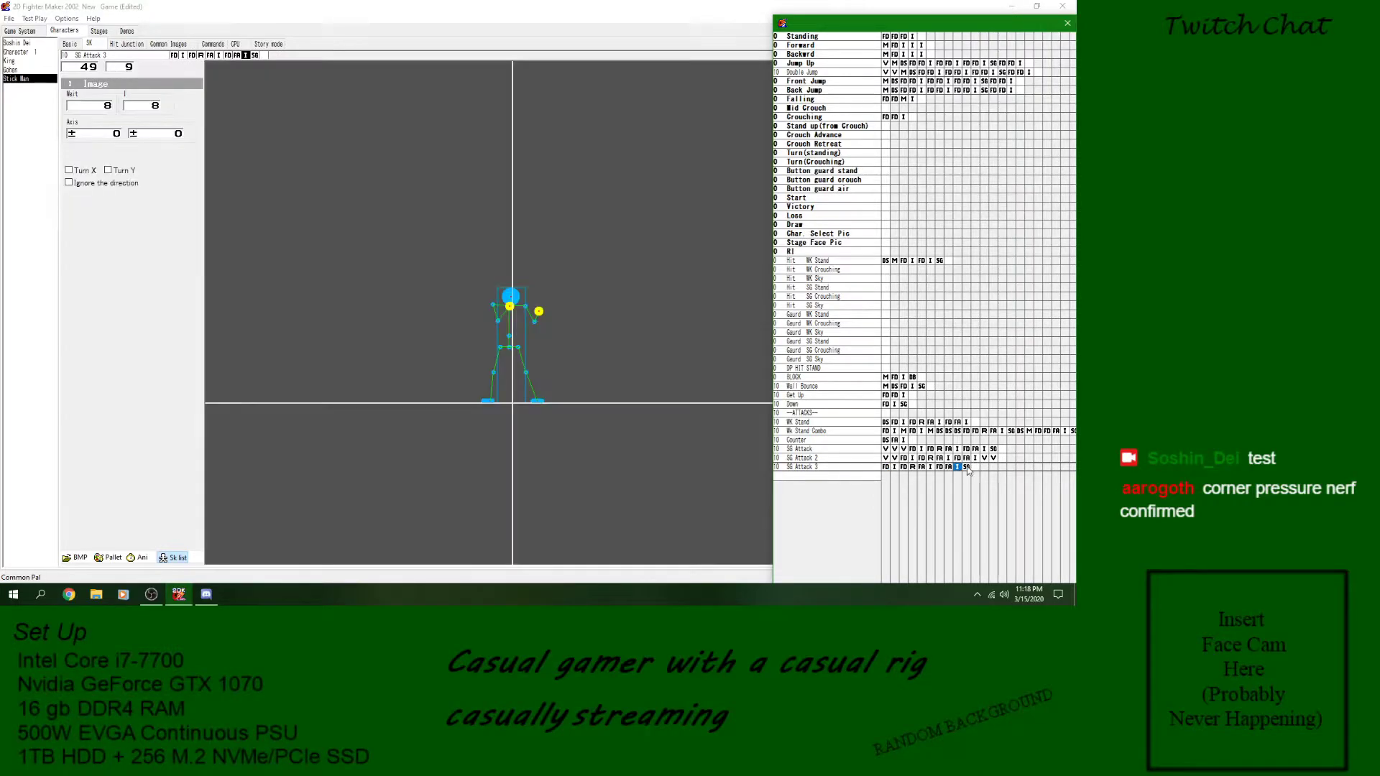
pyautogui.click(967, 468)
pyautogui.click(8, 18)
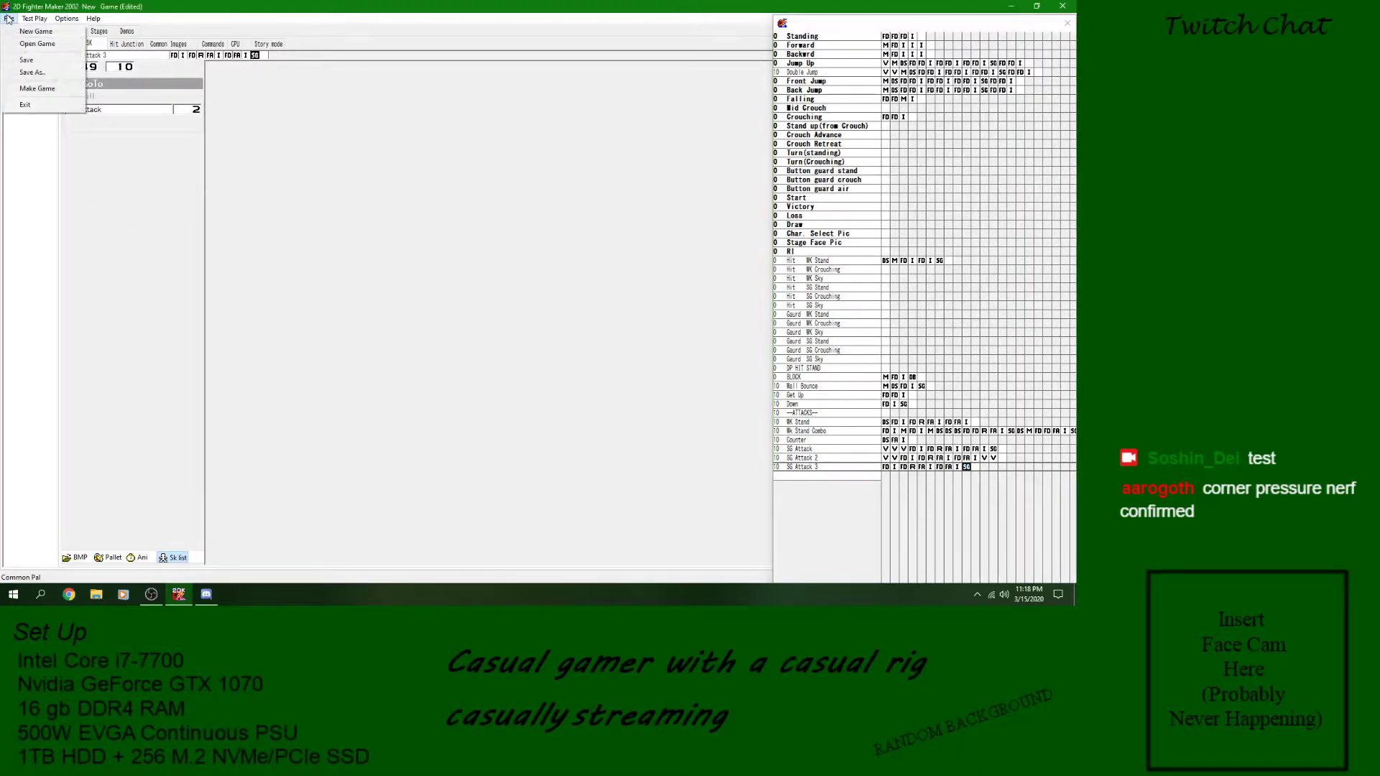
pyautogui.click(32, 61)
# - Preview the SG Attack 2 and SG Attack 3 animations and open the GoTo block ending SG Attack 3
pyautogui.click(841, 458)
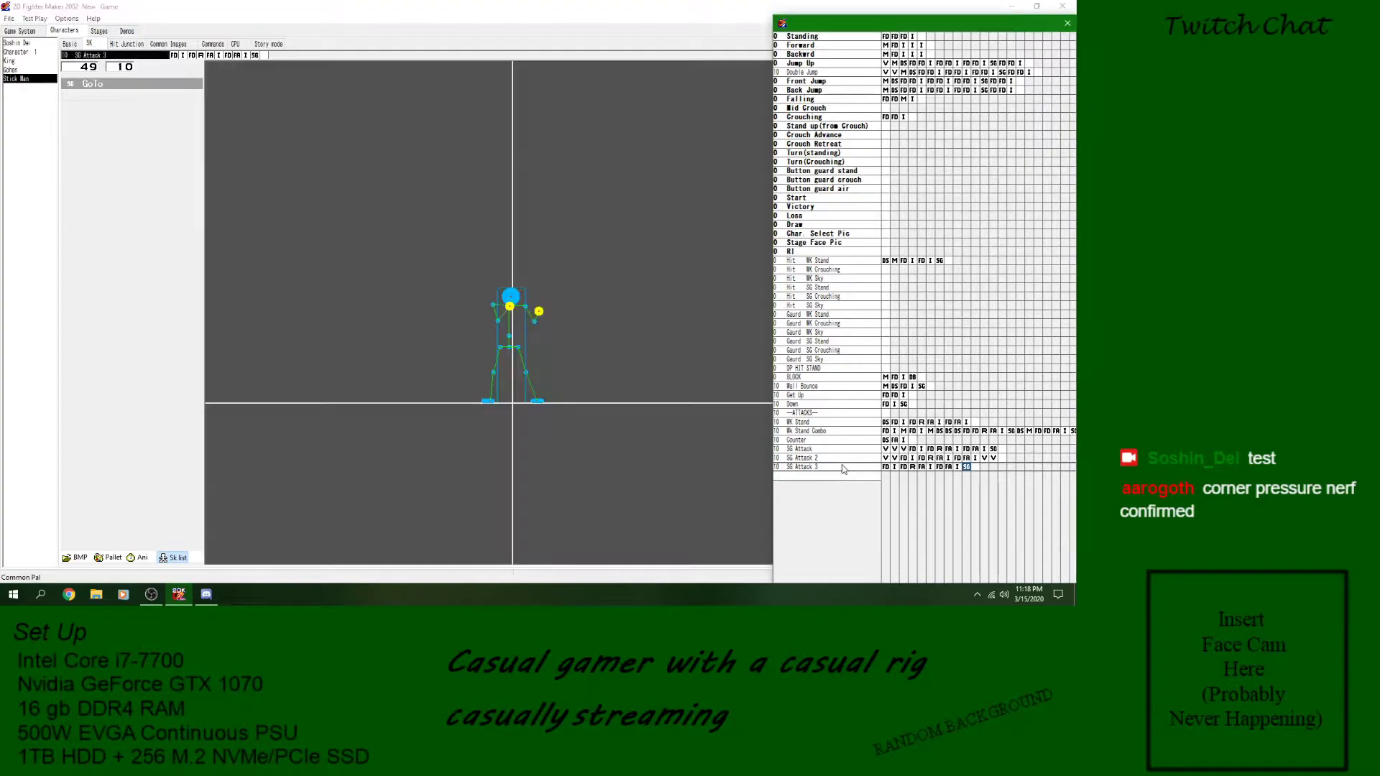
pyautogui.click(141, 560)
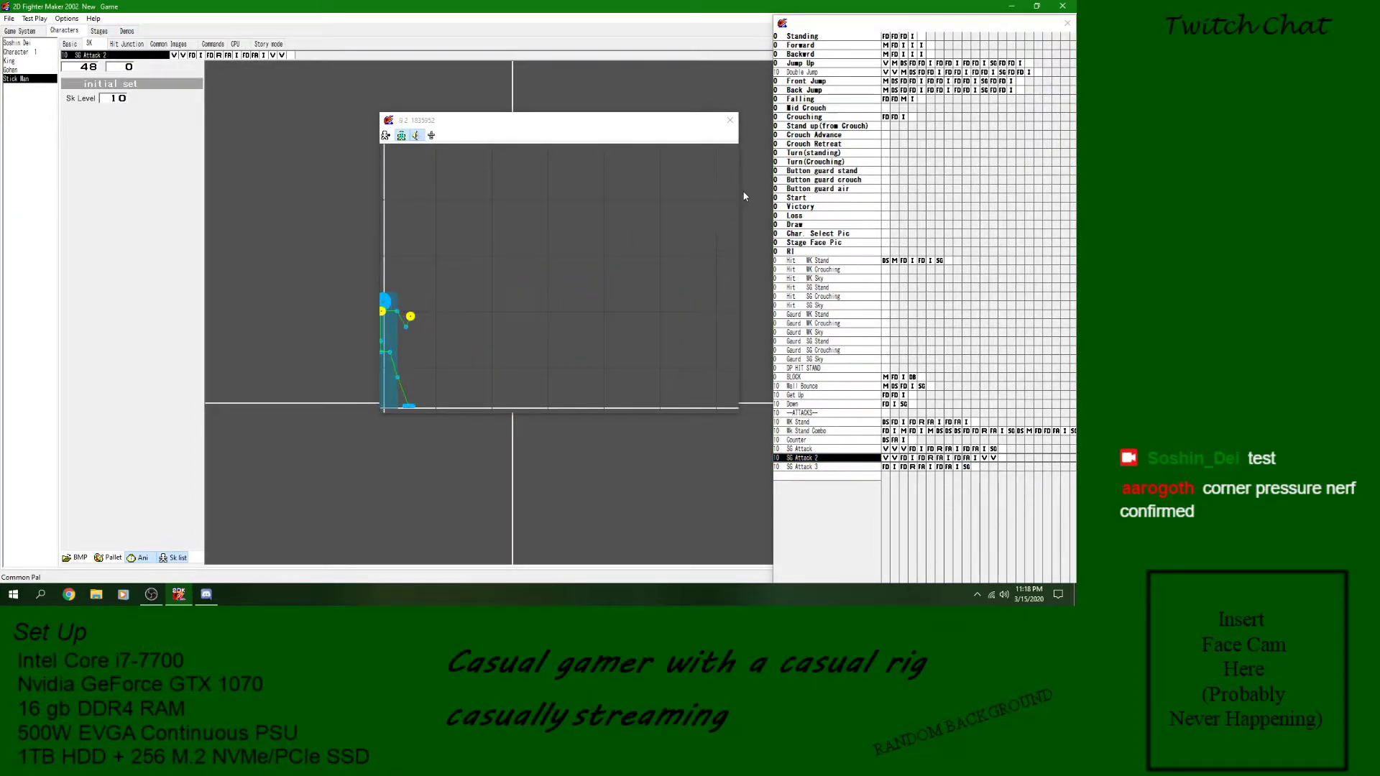
pyautogui.click(804, 468)
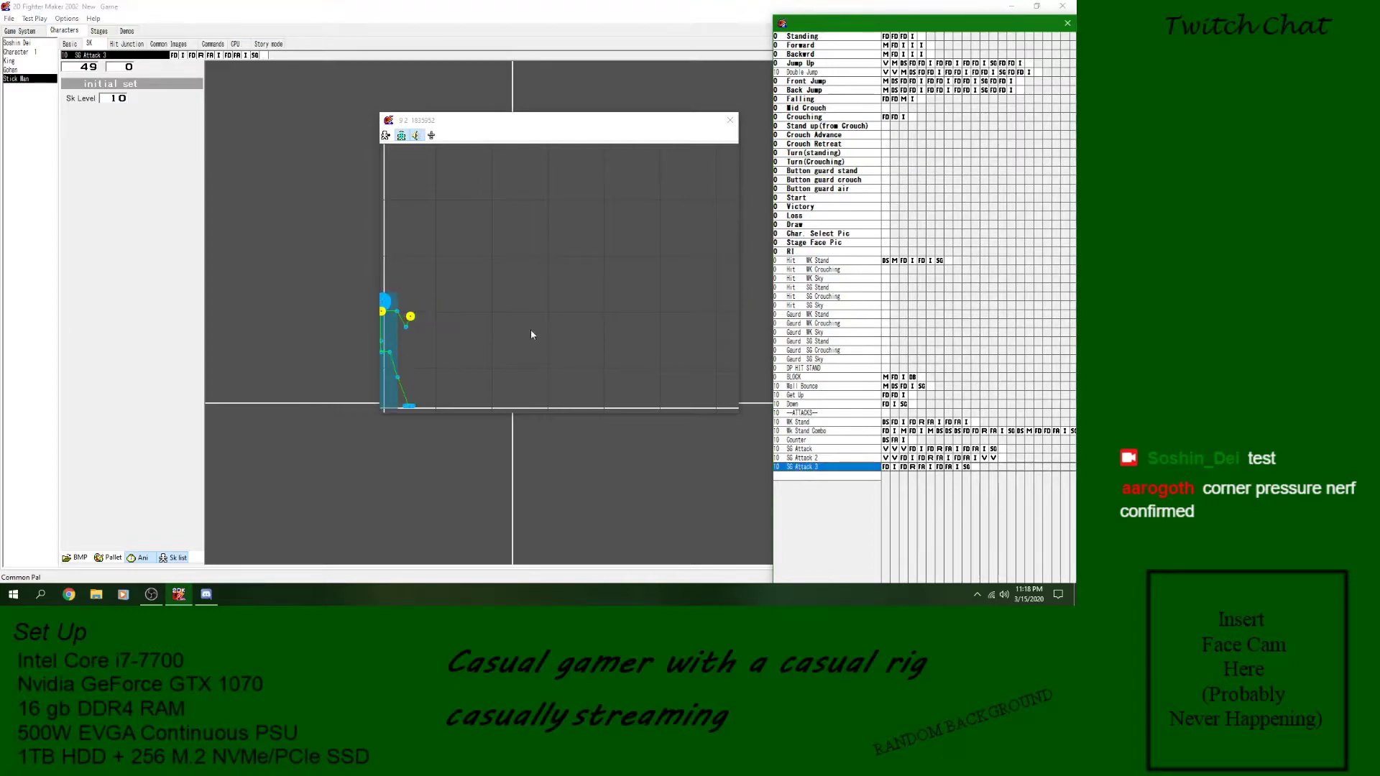
pyautogui.click(423, 367)
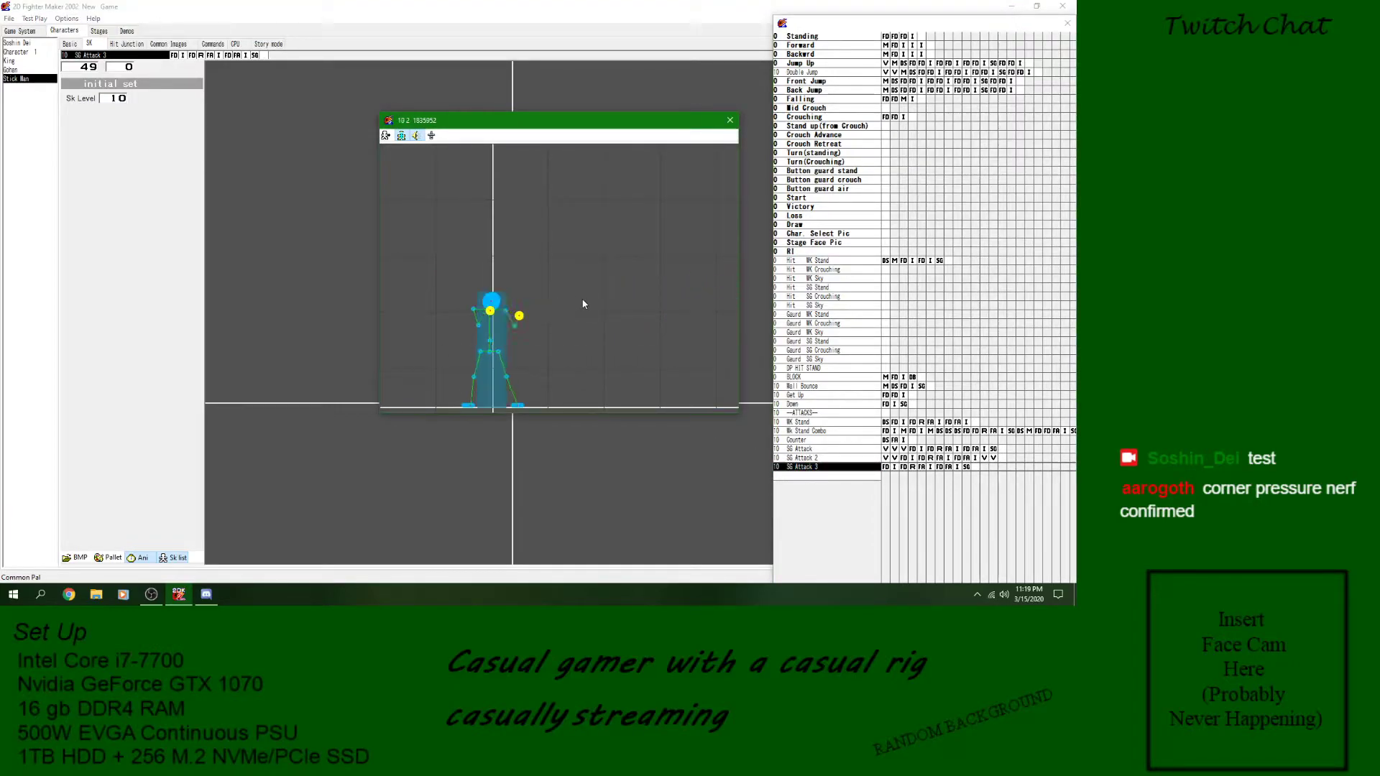
pyautogui.click(730, 121)
pyautogui.click(967, 468)
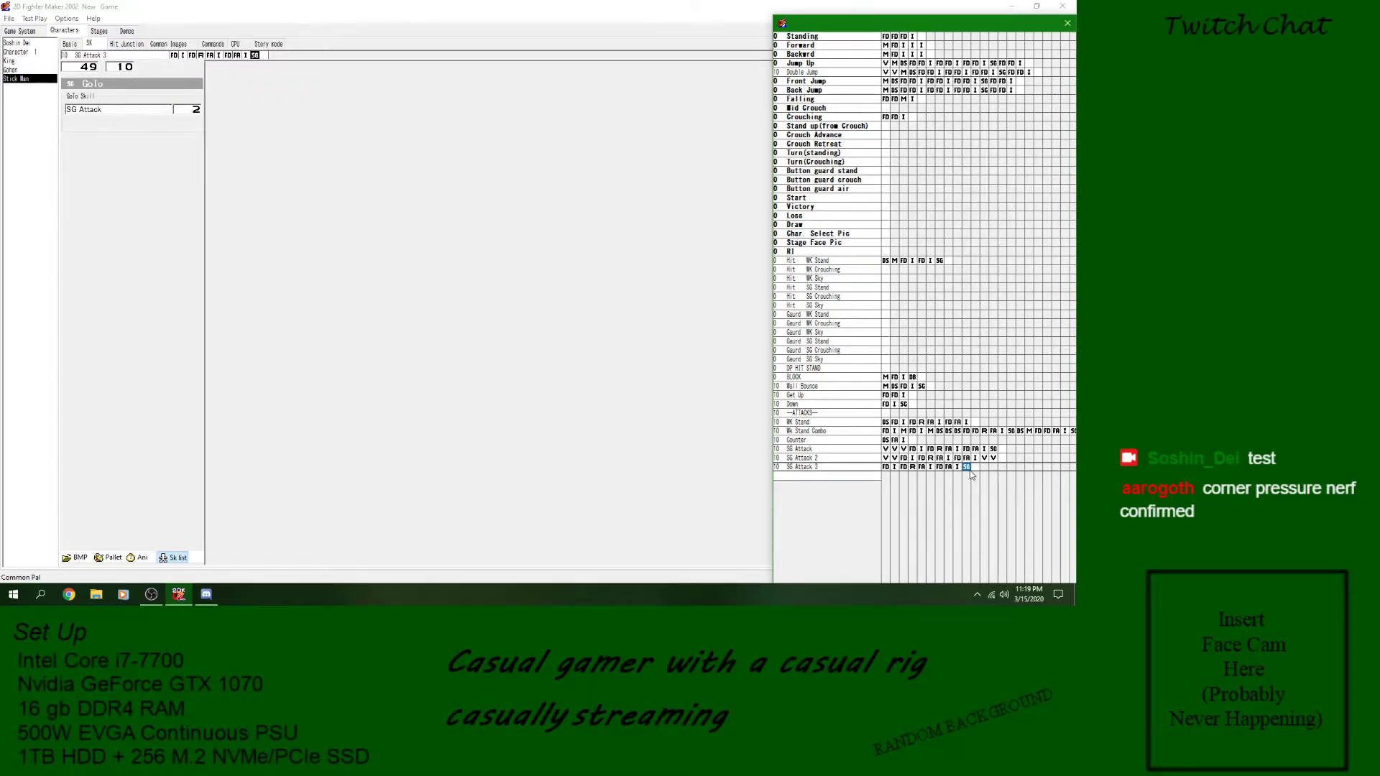
# - Point the GoTo block ending SG Attack 3 back to block 0 of SG Attack 3, save the game and preview the animation
pyautogui.click(131, 109)
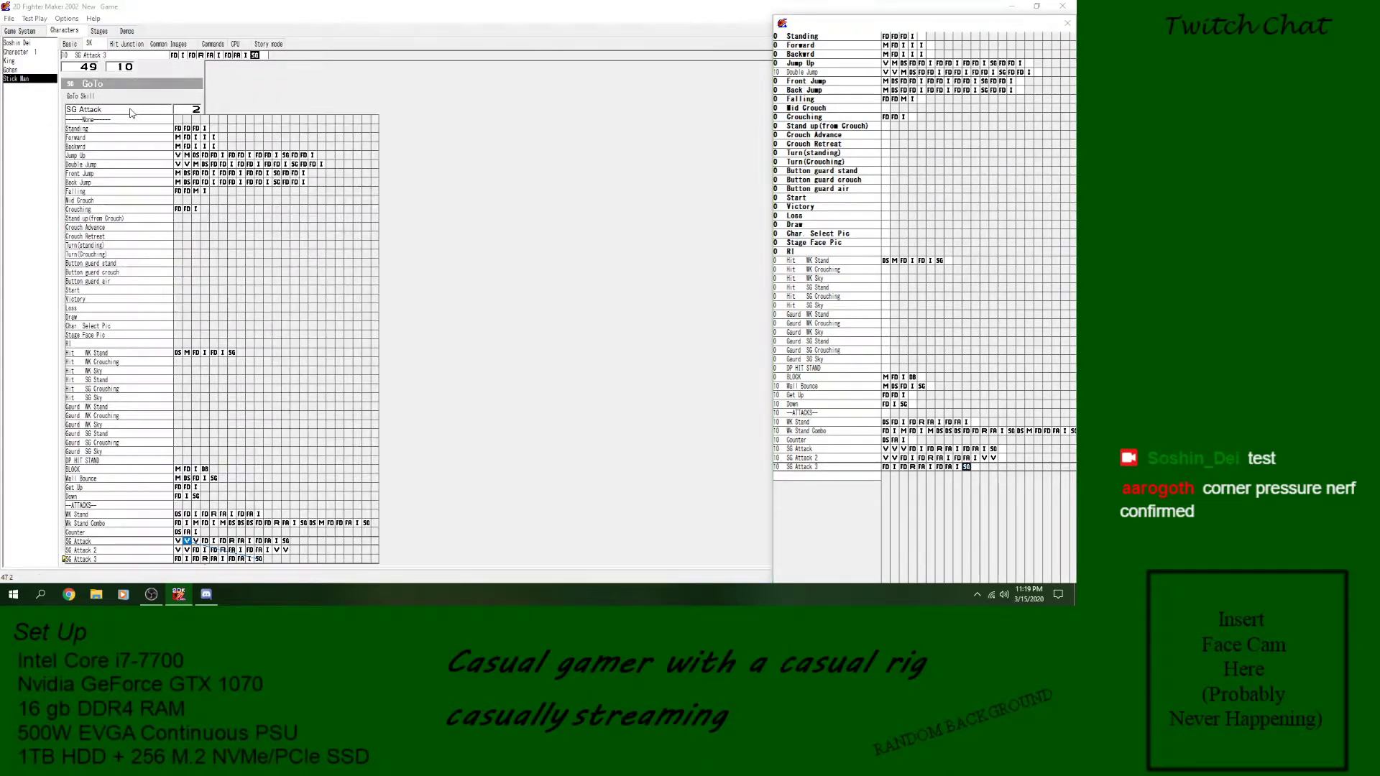
pyautogui.click(119, 561)
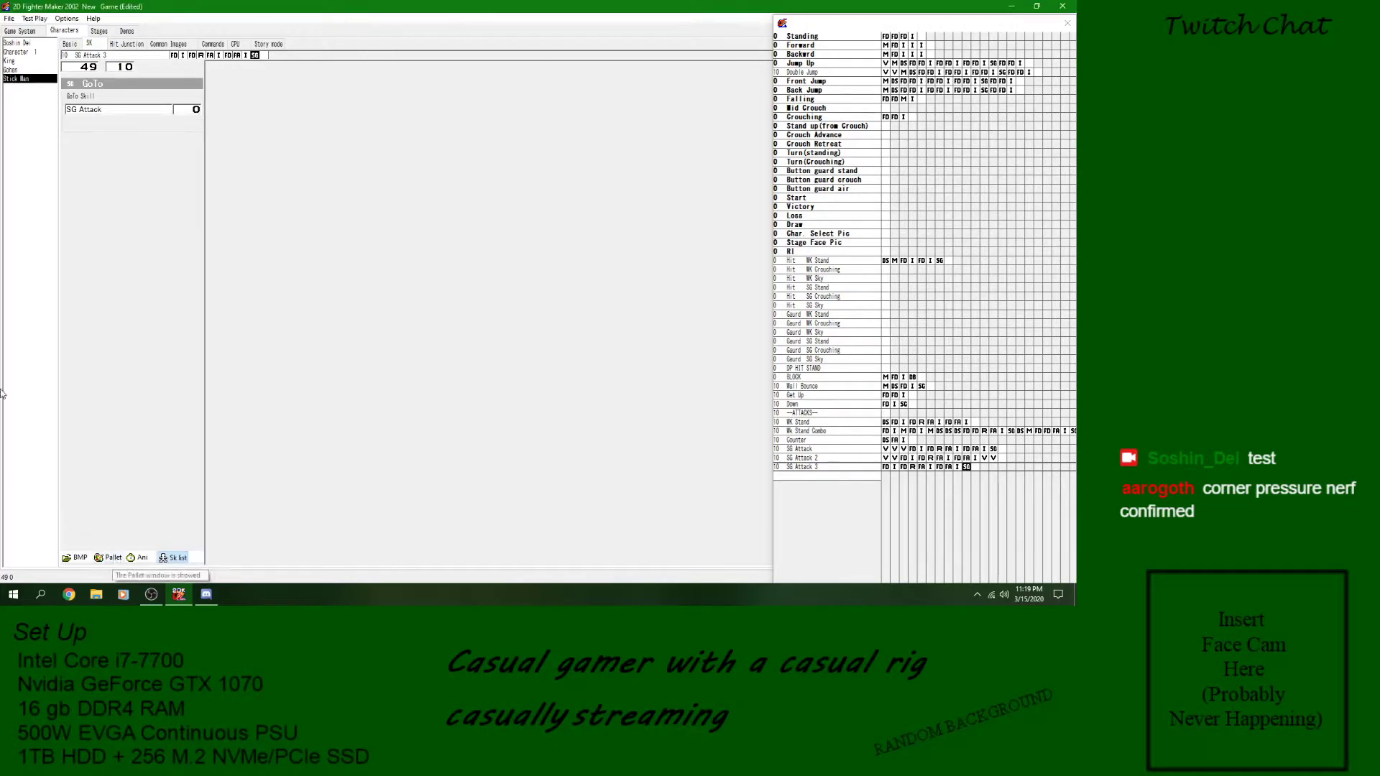
pyautogui.click(9, 18)
pyautogui.click(18, 60)
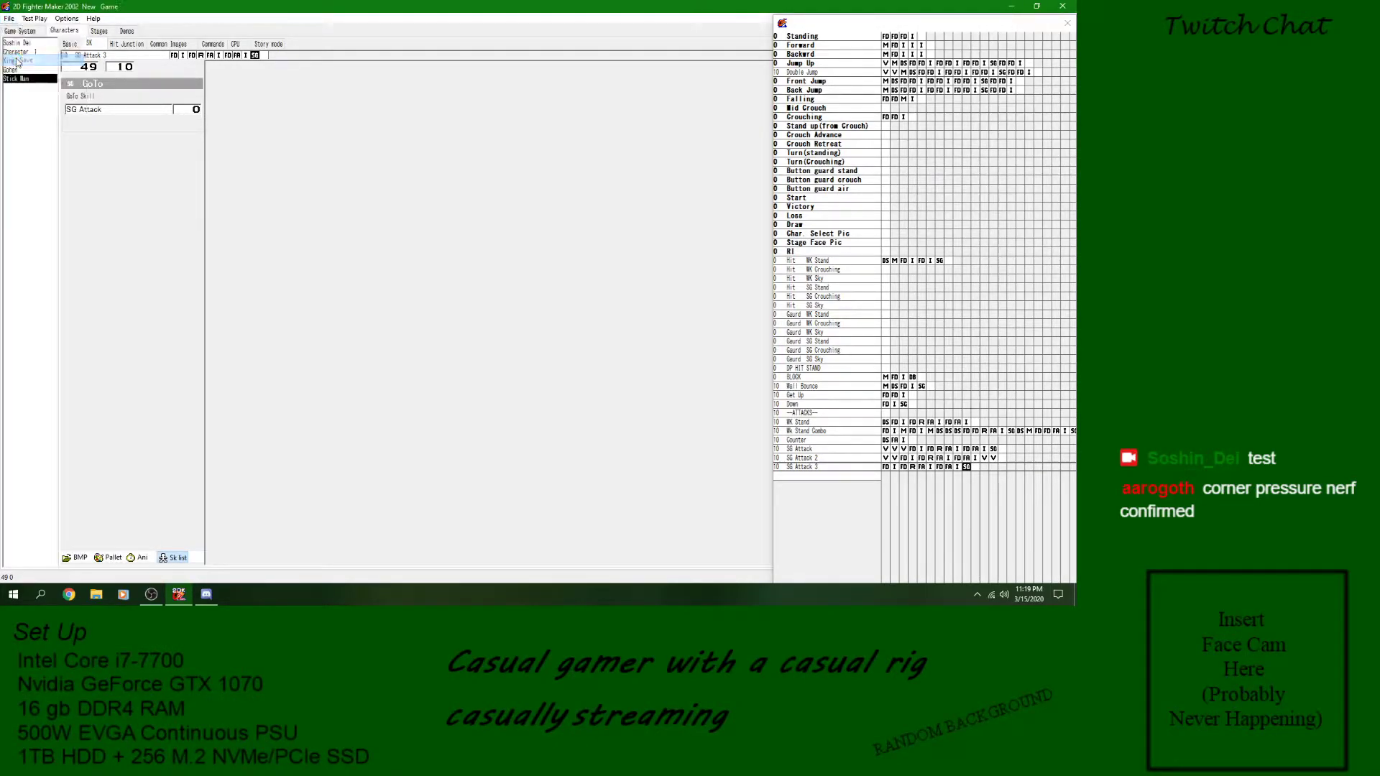
pyautogui.click(141, 558)
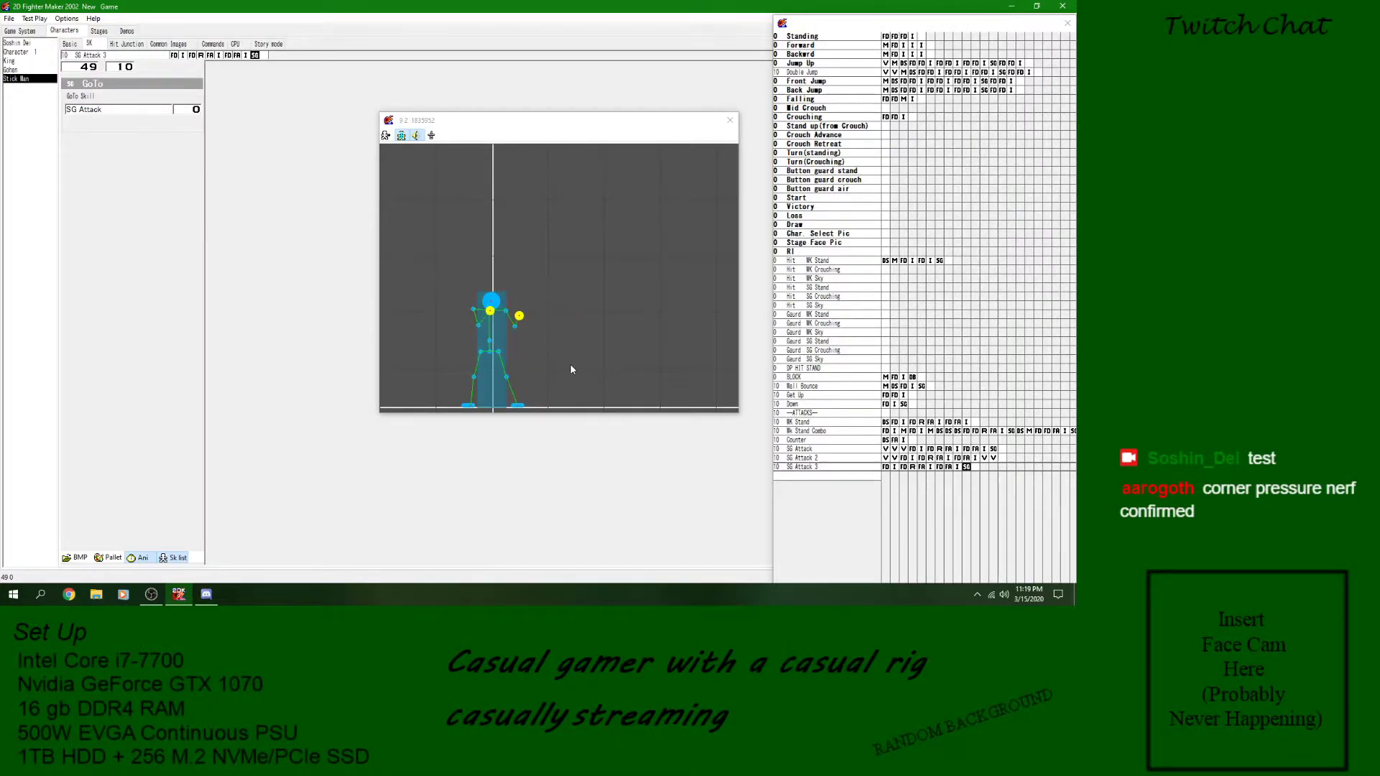
pyautogui.click(730, 121)
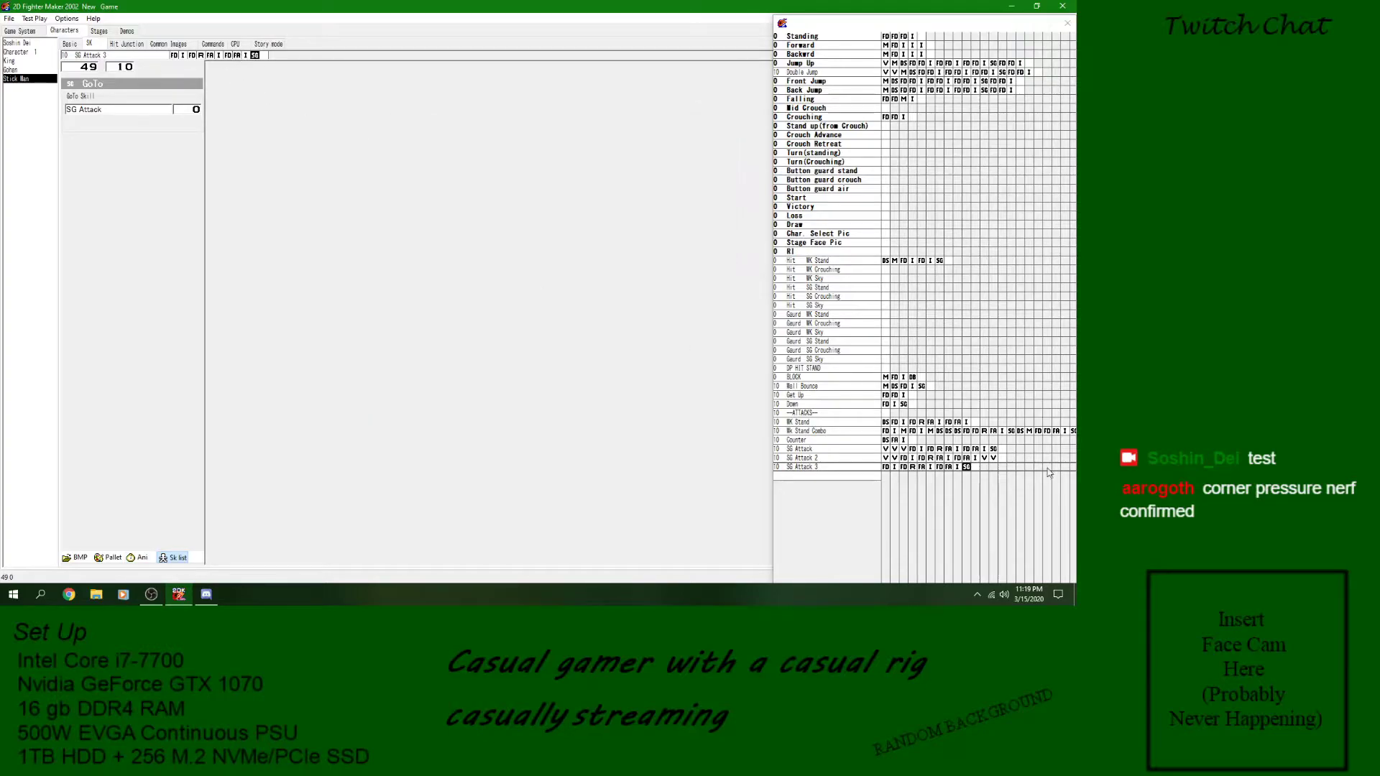
# - Assign SG Attack 3 to the Stand and Stand far settings of the SG Attack command and save the game
pyautogui.click(851, 469)
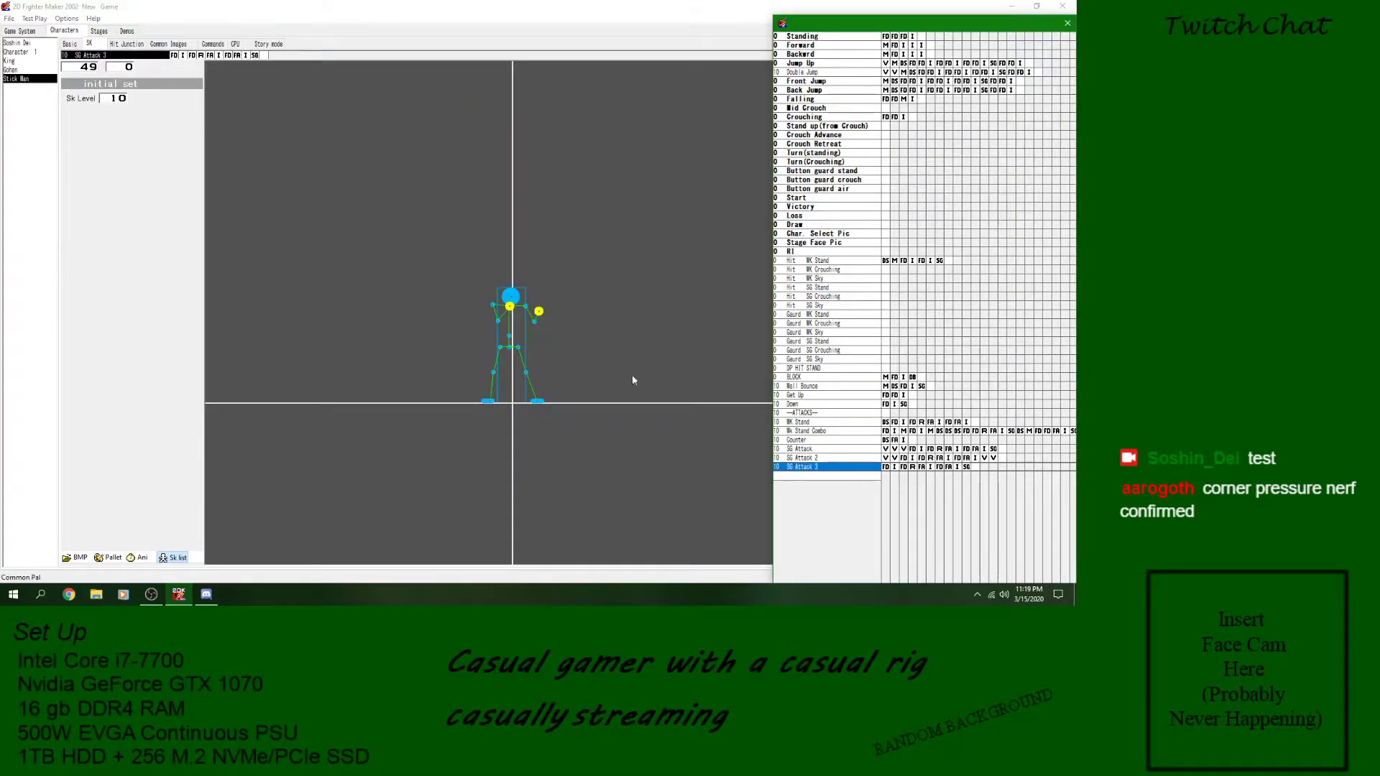
pyautogui.click(213, 44)
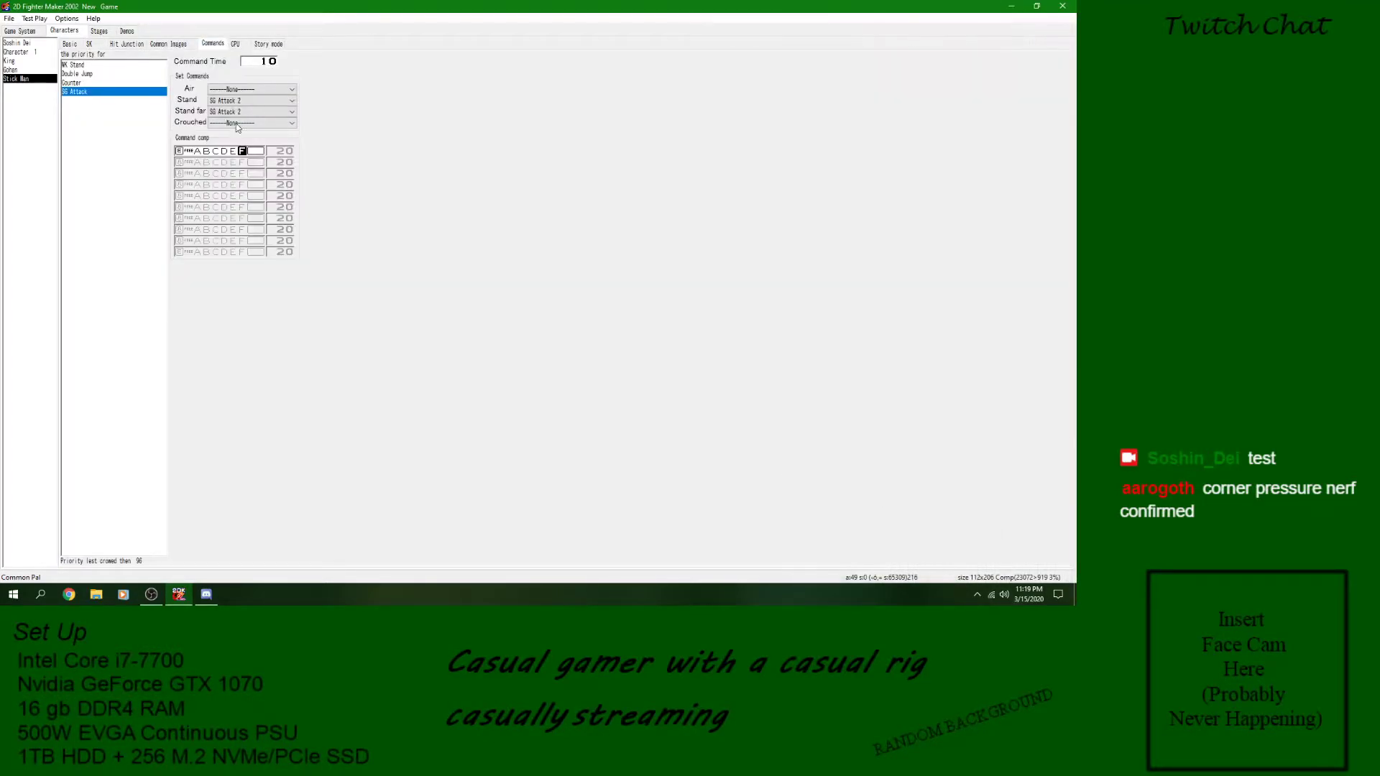
pyautogui.click(251, 100)
pyautogui.click(258, 322)
pyautogui.click(291, 111)
pyautogui.click(233, 333)
pyautogui.click(10, 18)
pyautogui.click(37, 30)
# - Test play Stick Man against Stick Man on New Stage1, trying SG Attack 3 and moving the opponent around, and close the test
pyautogui.click(33, 18)
pyautogui.click(43, 30)
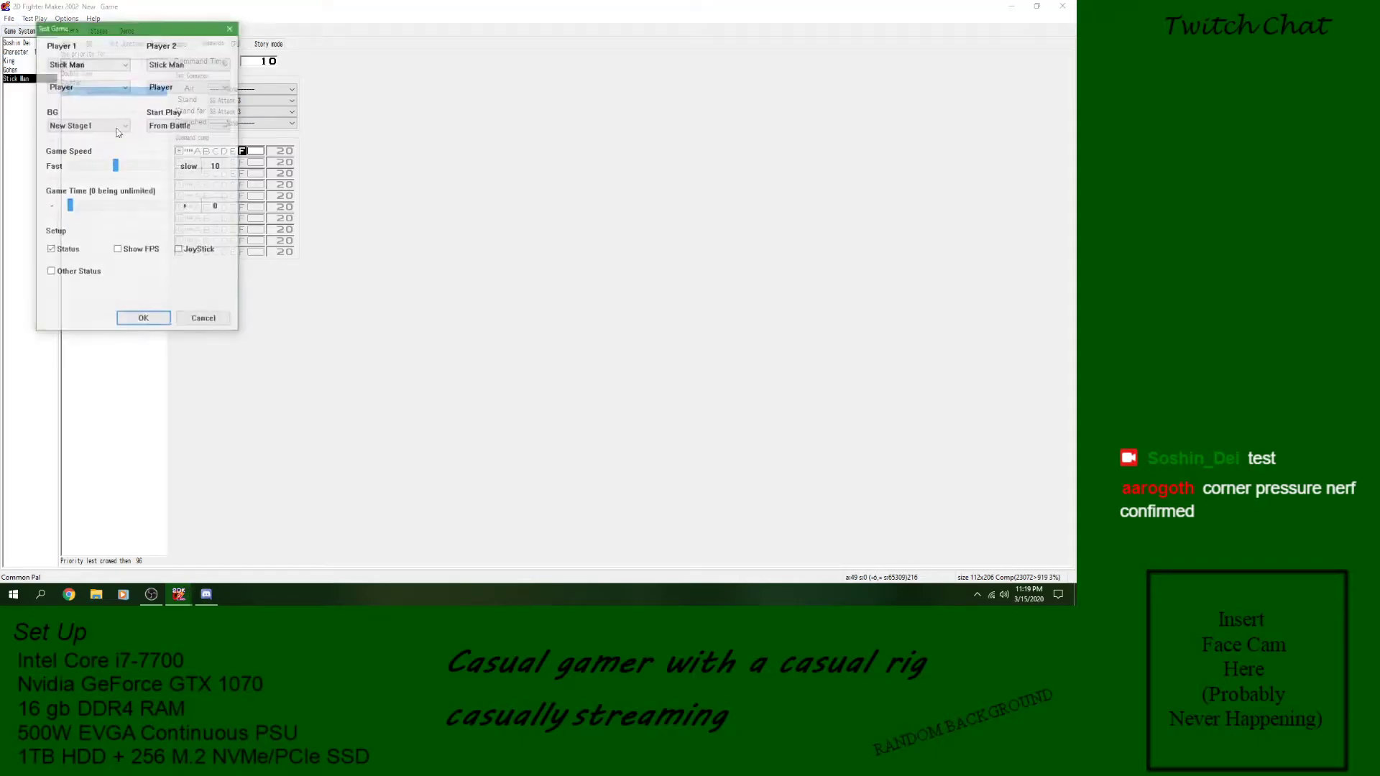
pyautogui.click(140, 317)
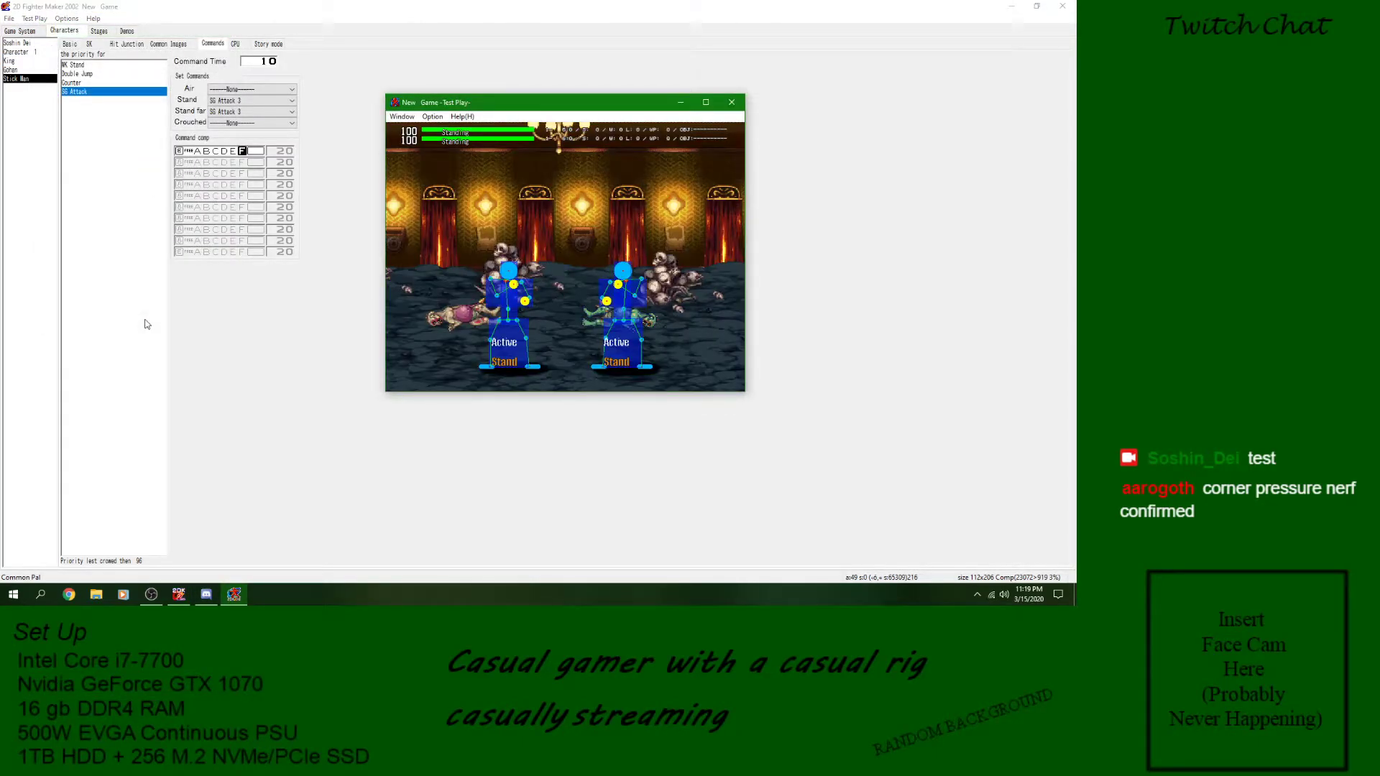
pyautogui.press('d')
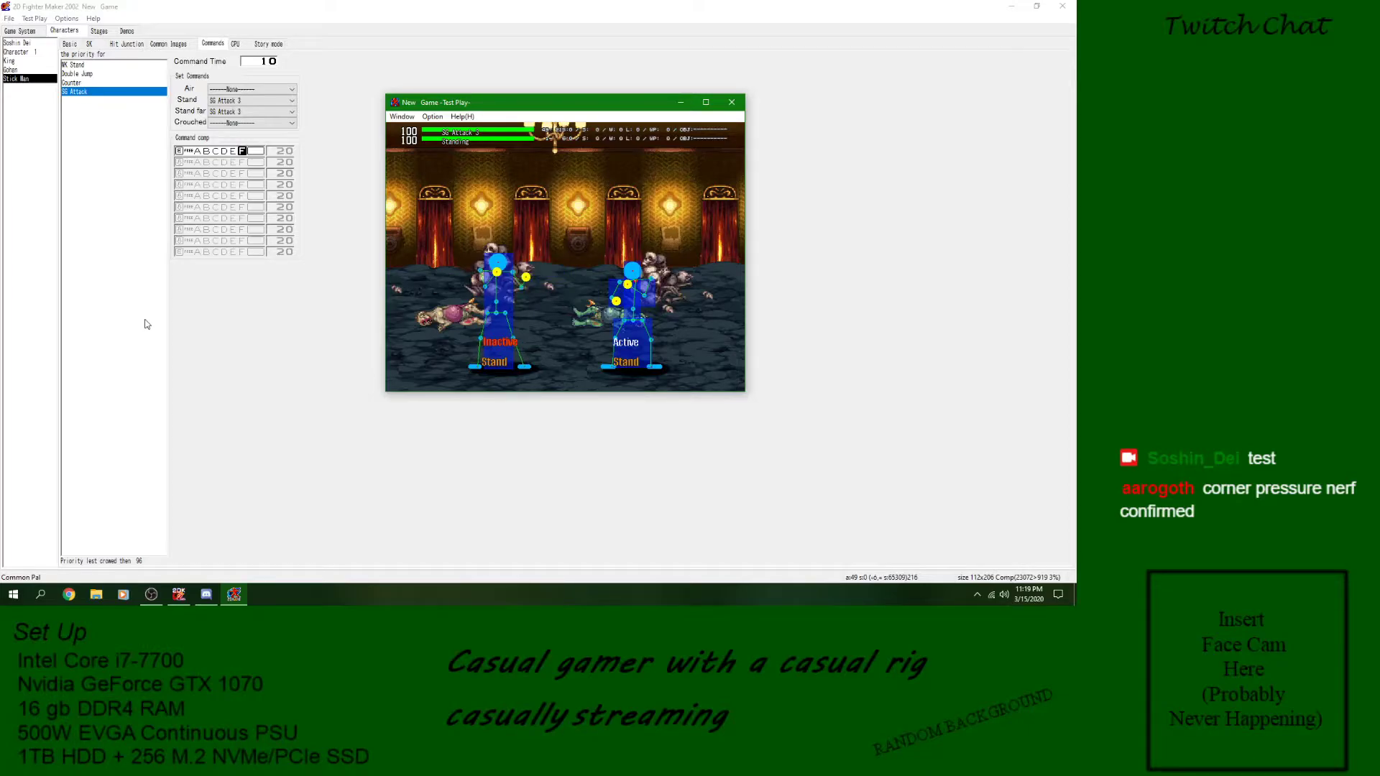
pyautogui.press('d')
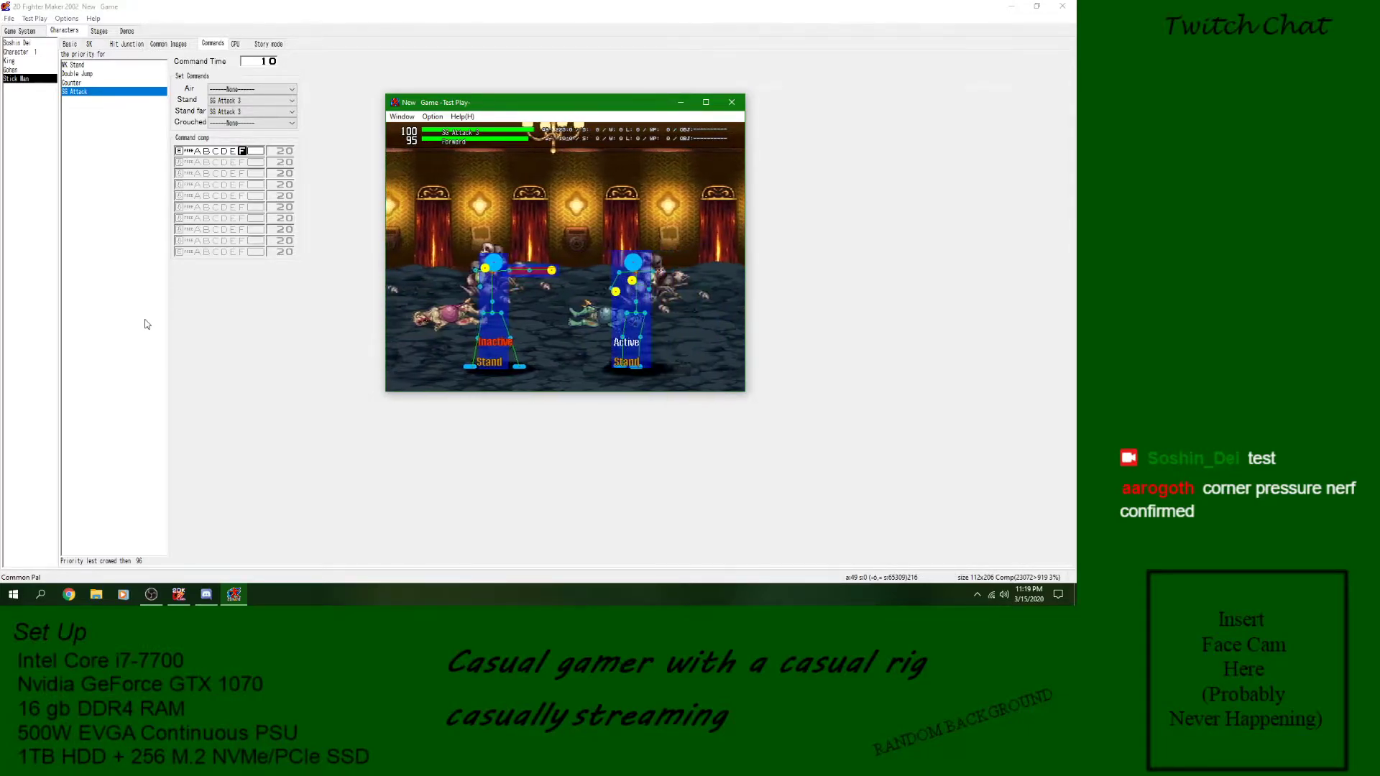
pyautogui.press('d')
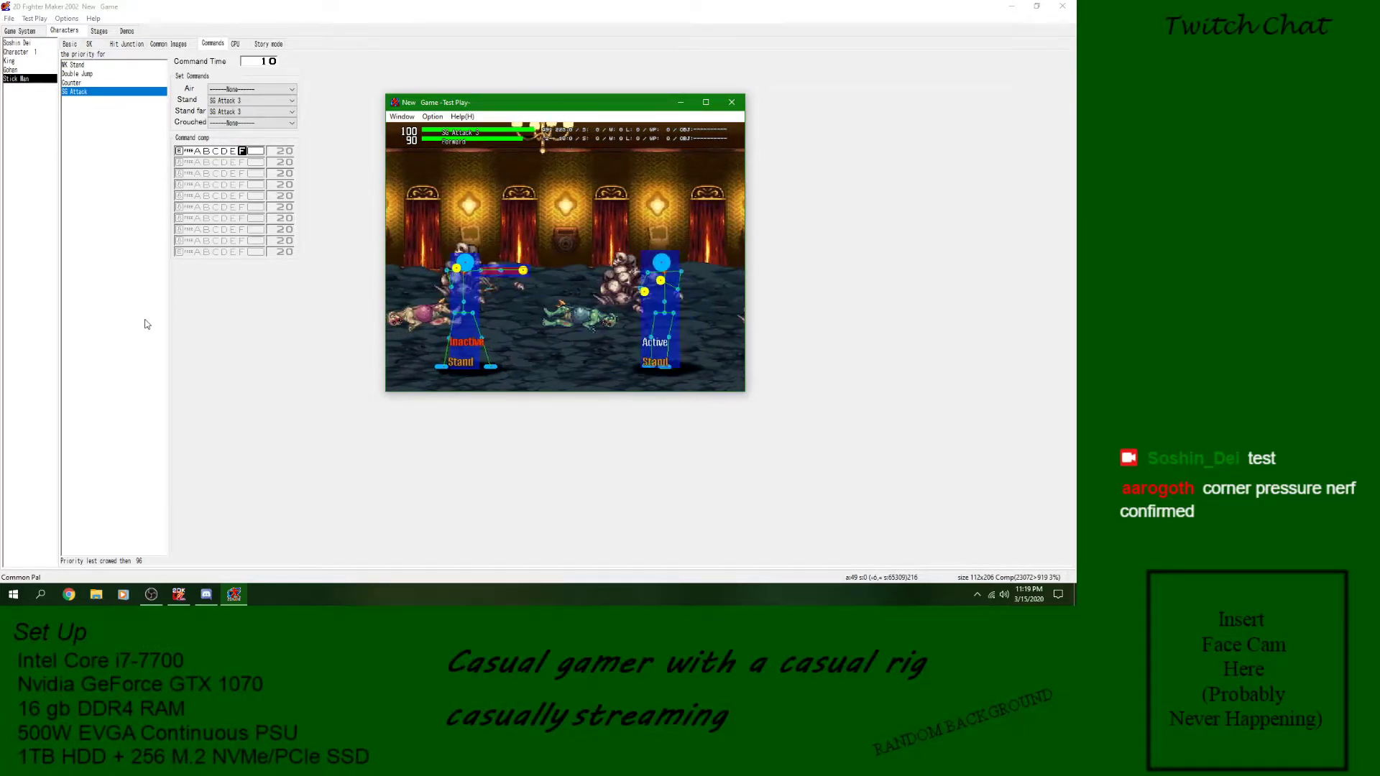
pyautogui.press('Left')
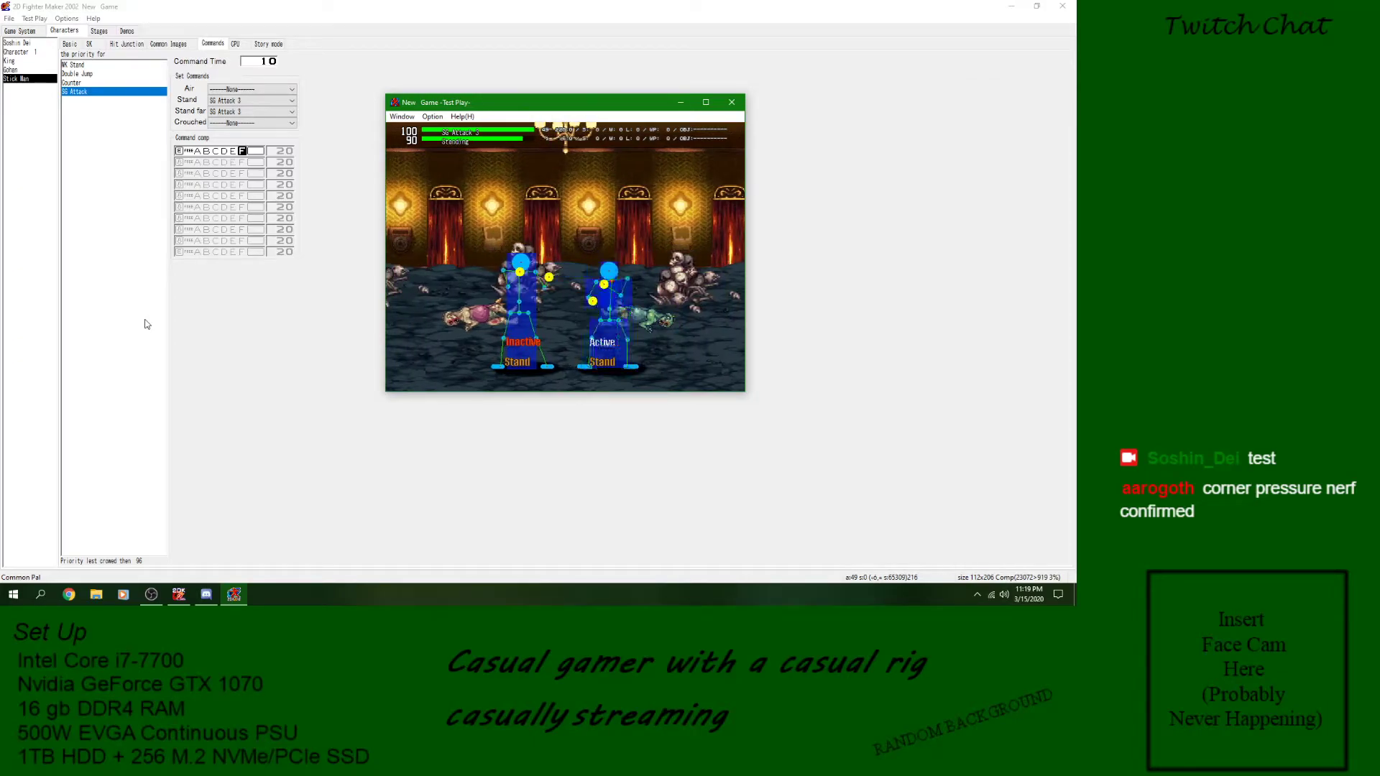
pyautogui.press('Right')
pyautogui.press('Left')
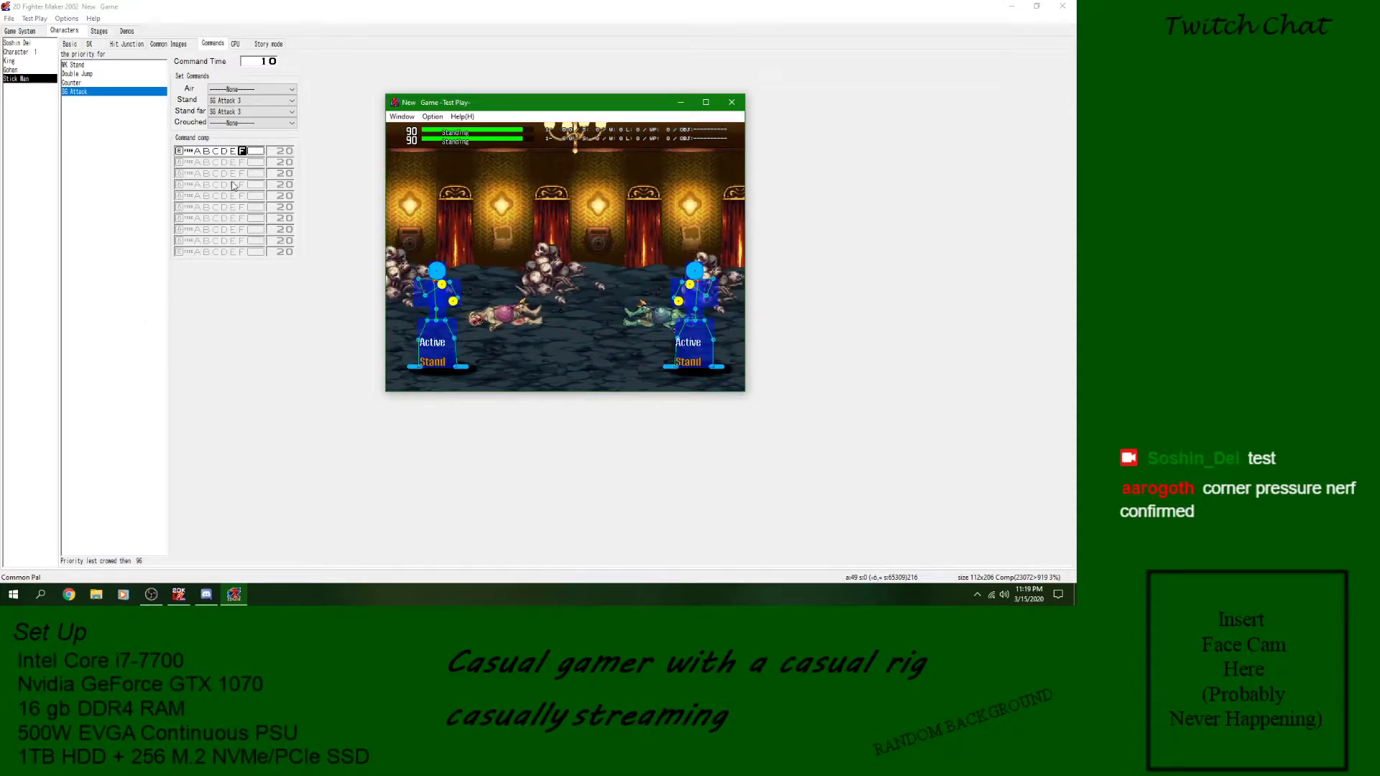
pyautogui.click(731, 102)
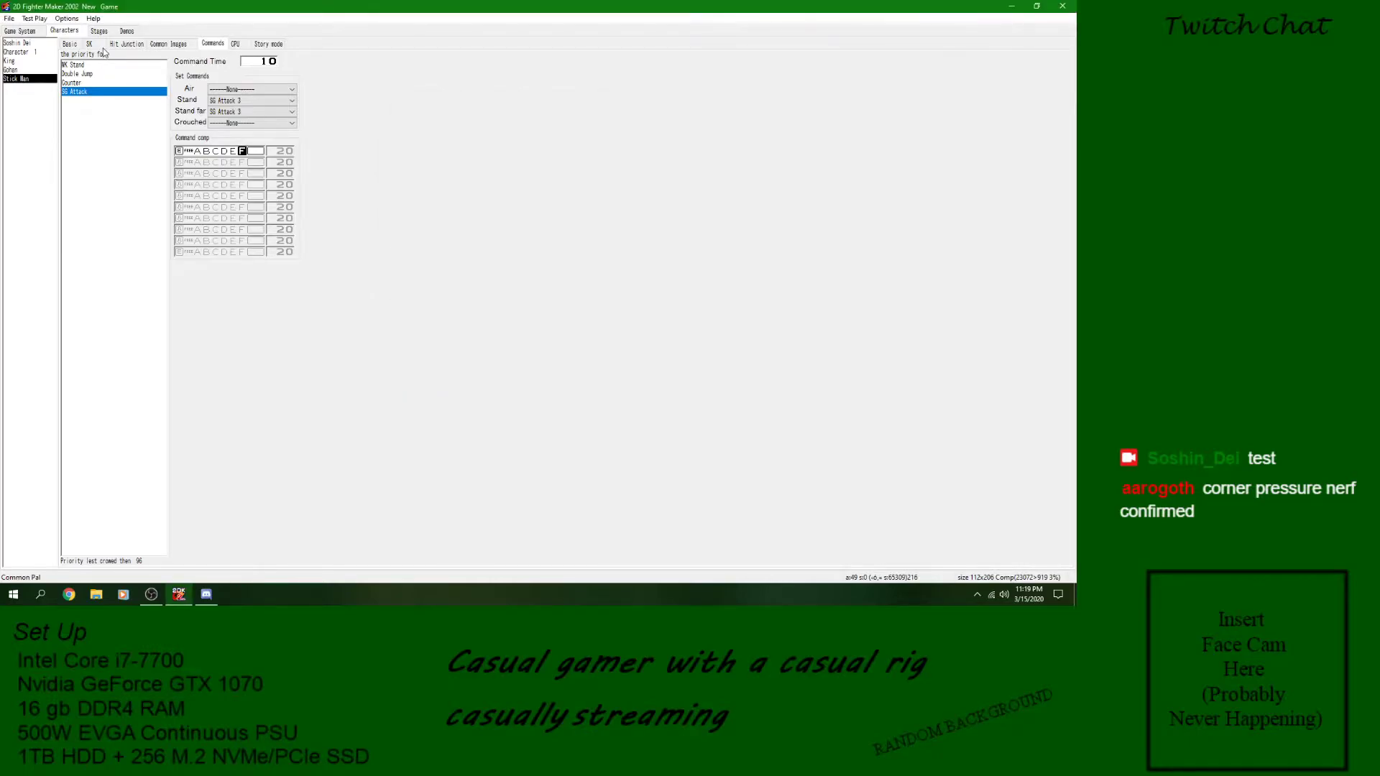
# - Insert a Detect Condition block at the start of SG Attack 3 and set its condition to If Down is tapped
pyautogui.click(89, 44)
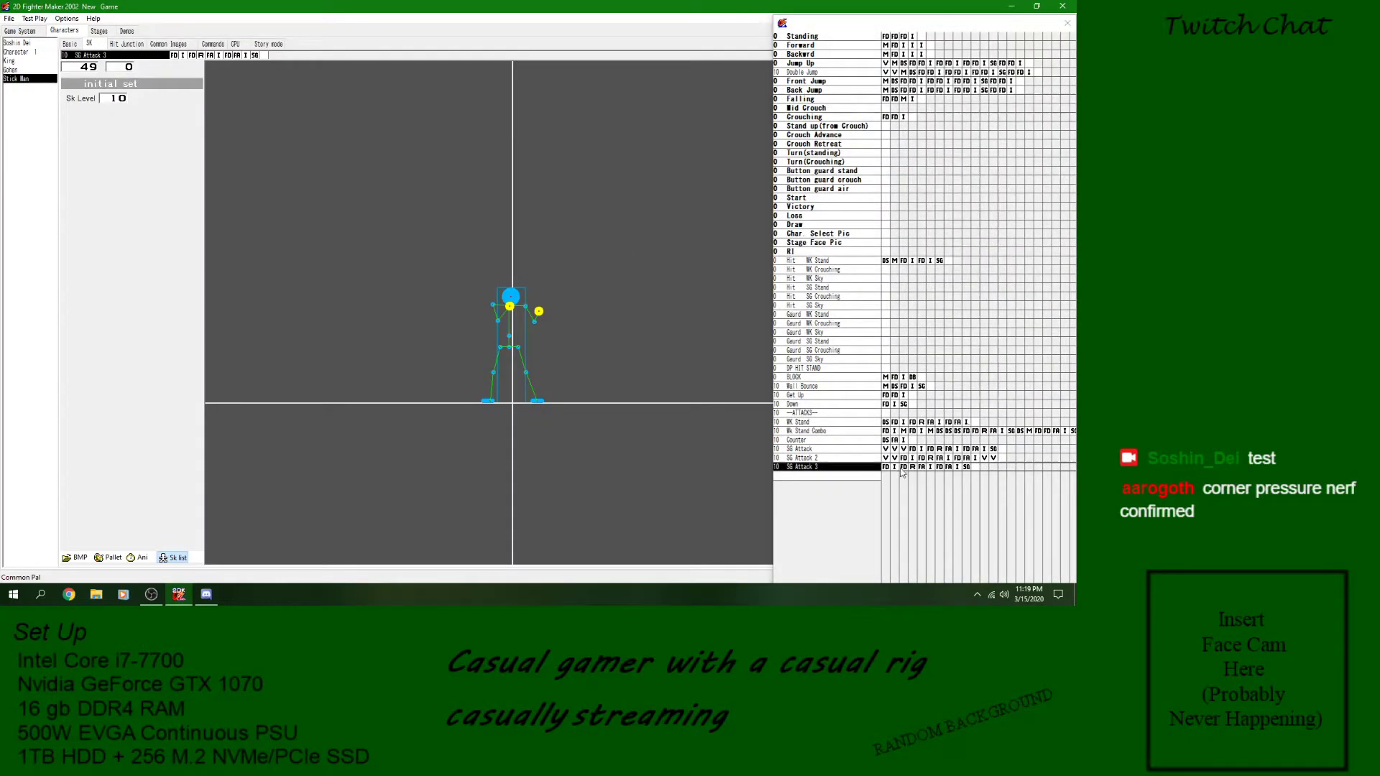
pyautogui.click(895, 468)
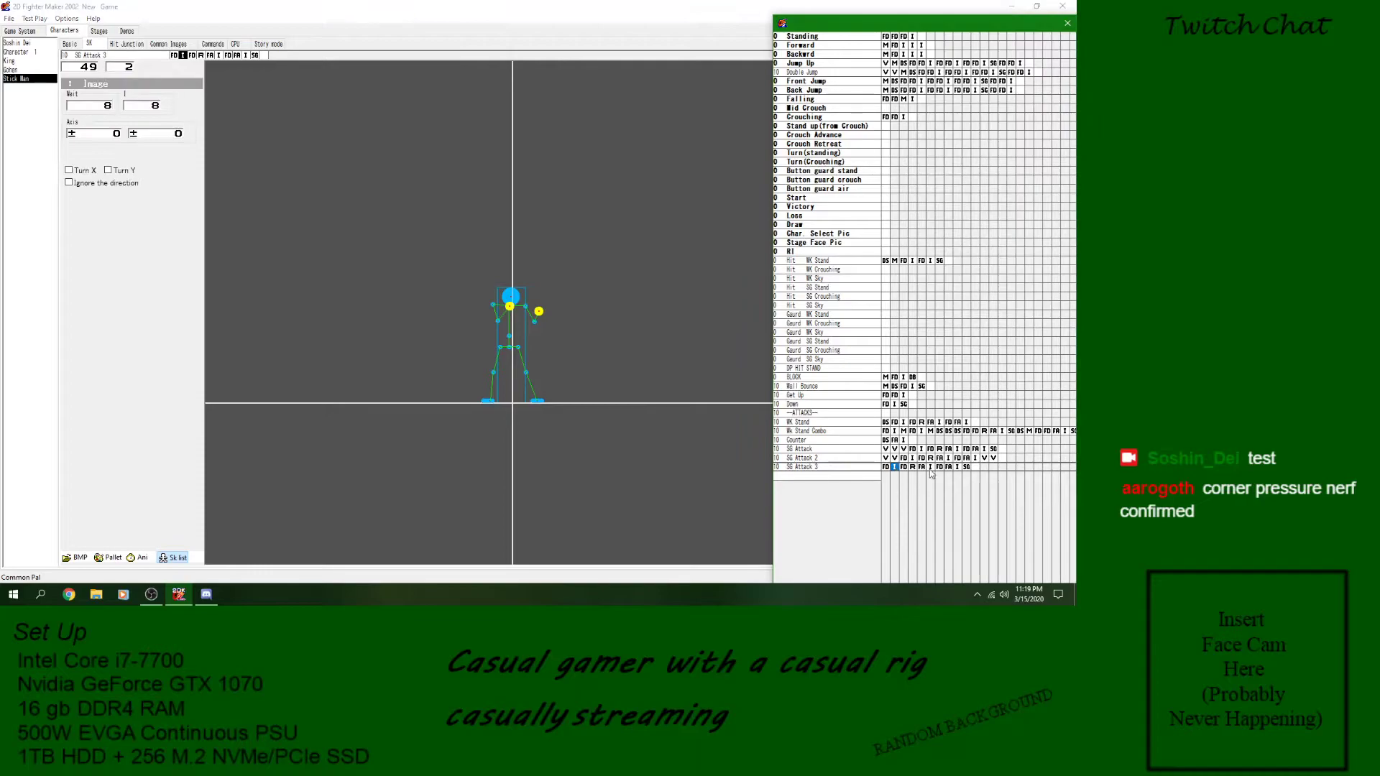
pyautogui.click(967, 467)
pyautogui.click(889, 468)
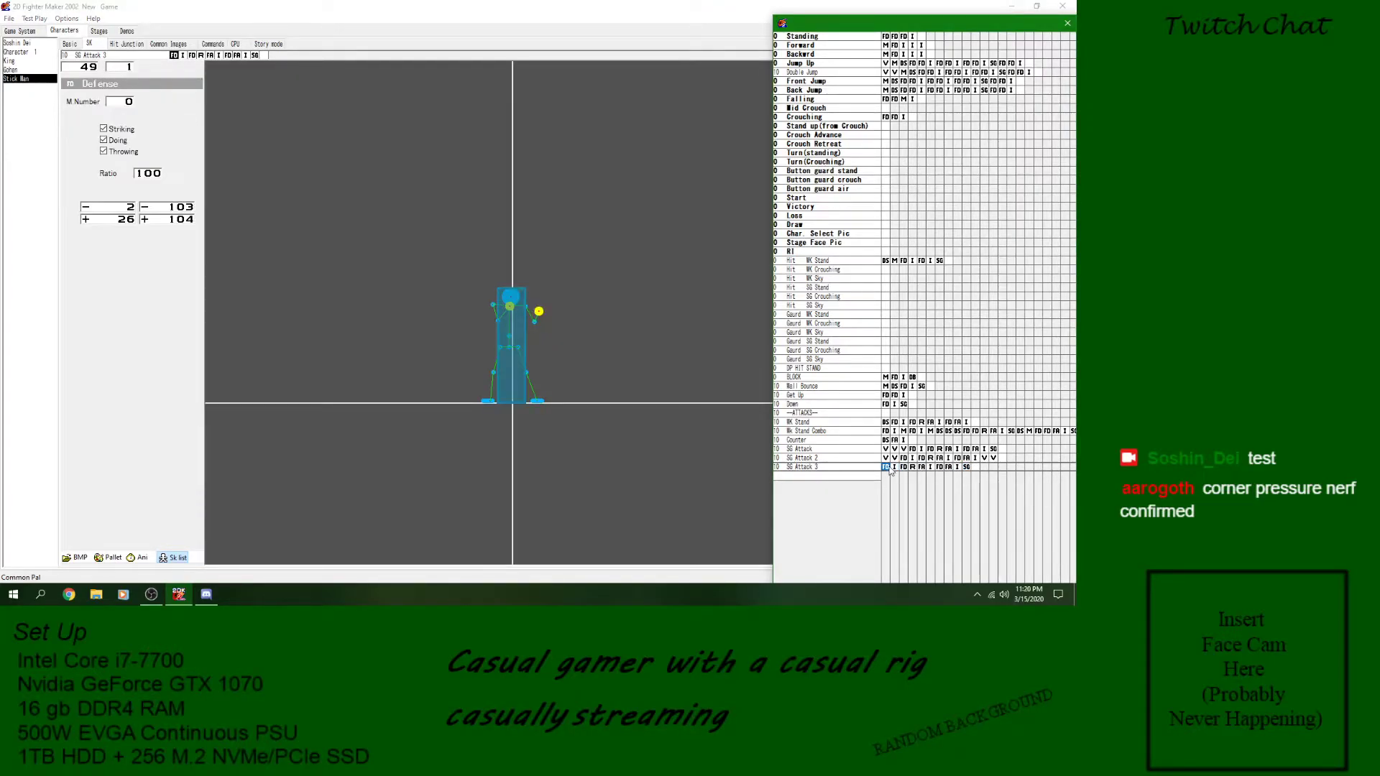
pyautogui.rightClick(890, 471)
pyautogui.moveTo(979, 348)
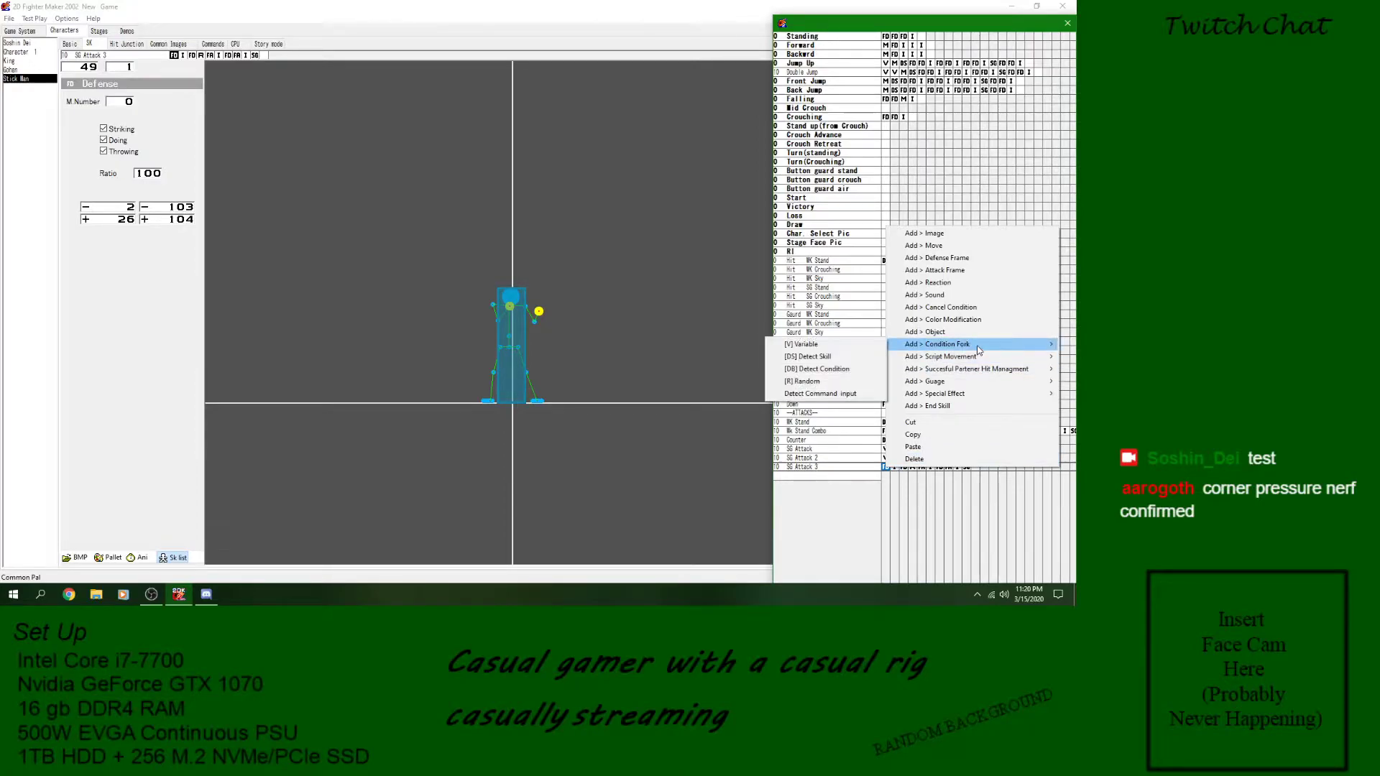
pyautogui.click(817, 369)
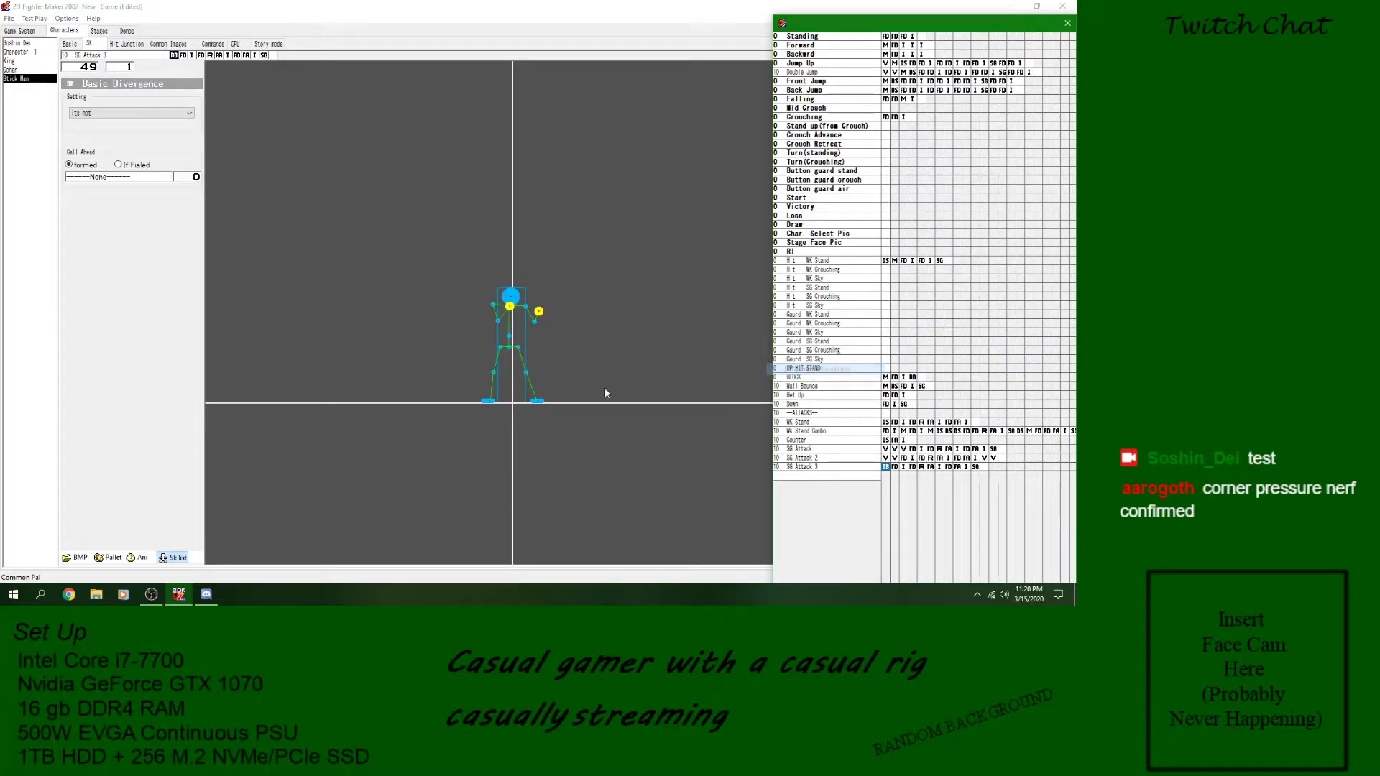
pyautogui.click(142, 113)
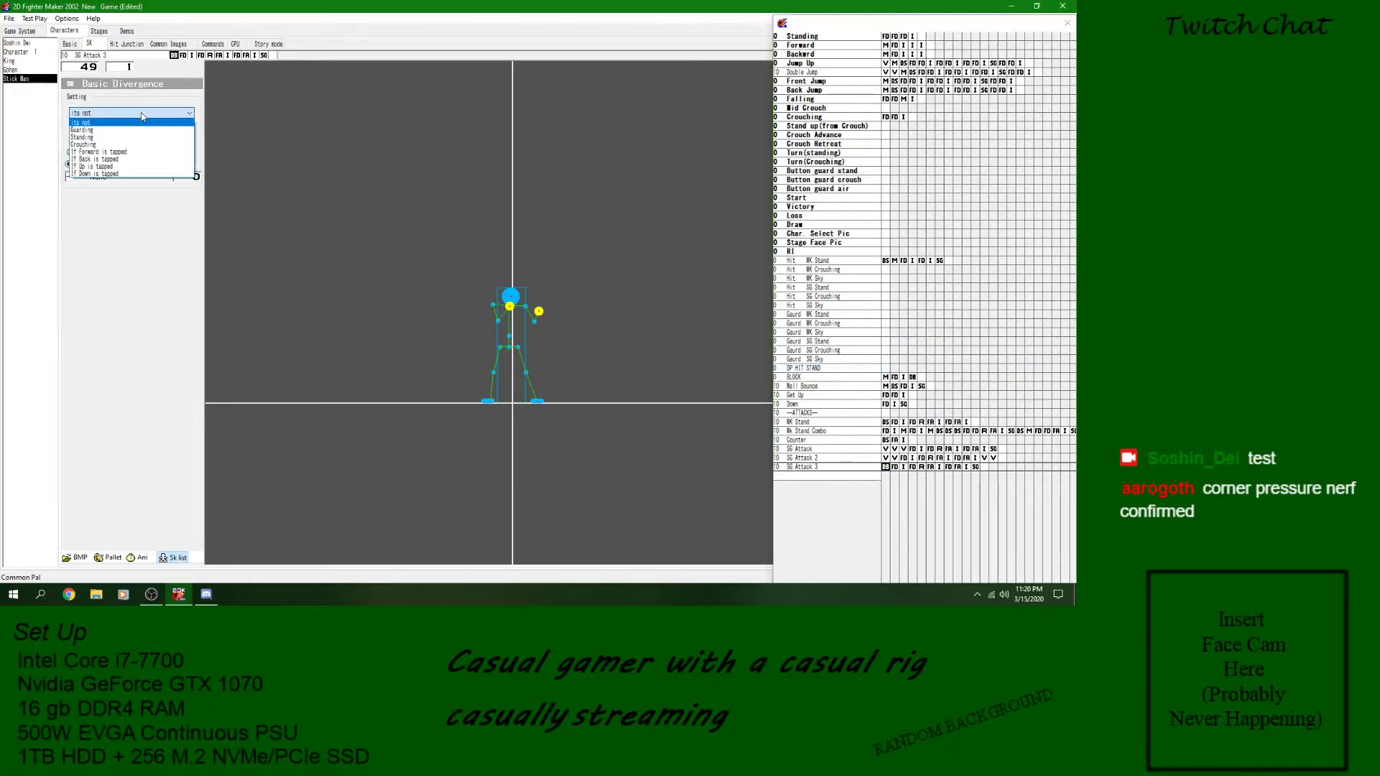
pyautogui.click(118, 174)
# - Make the condition block call Stand up(from Crouch) when it is met, check the Crouching skill and save the game
pyautogui.click(118, 178)
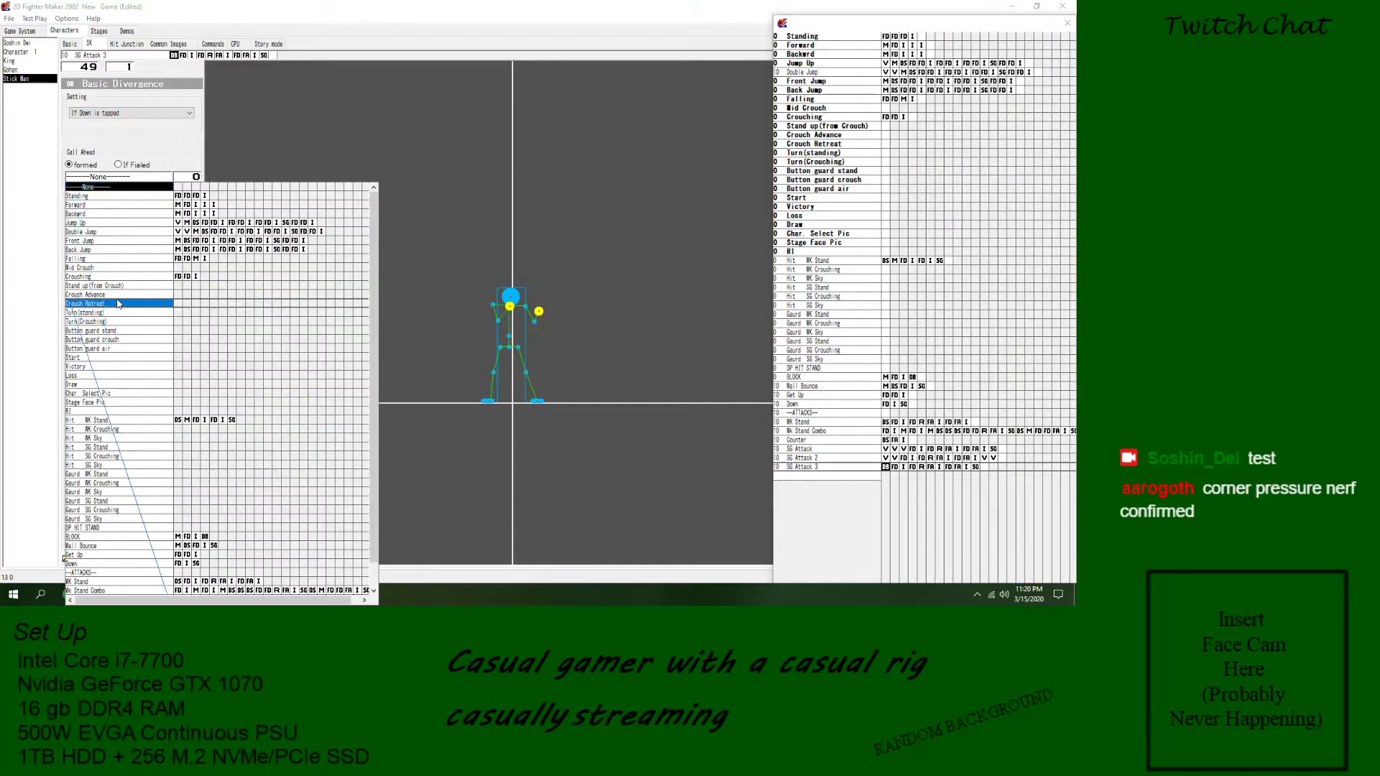
pyautogui.scroll(-2, 144, 424)
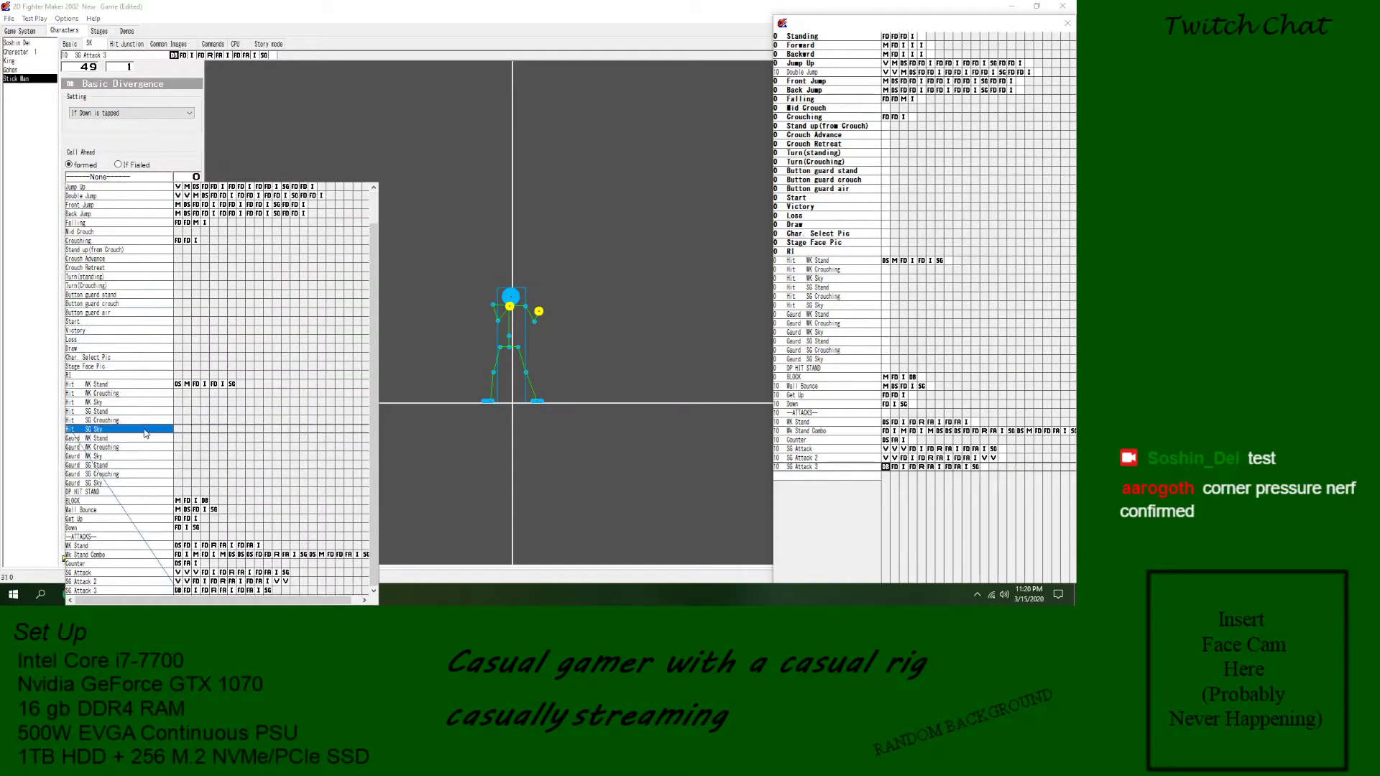
pyautogui.click(153, 249)
pyautogui.doubleClick(825, 116)
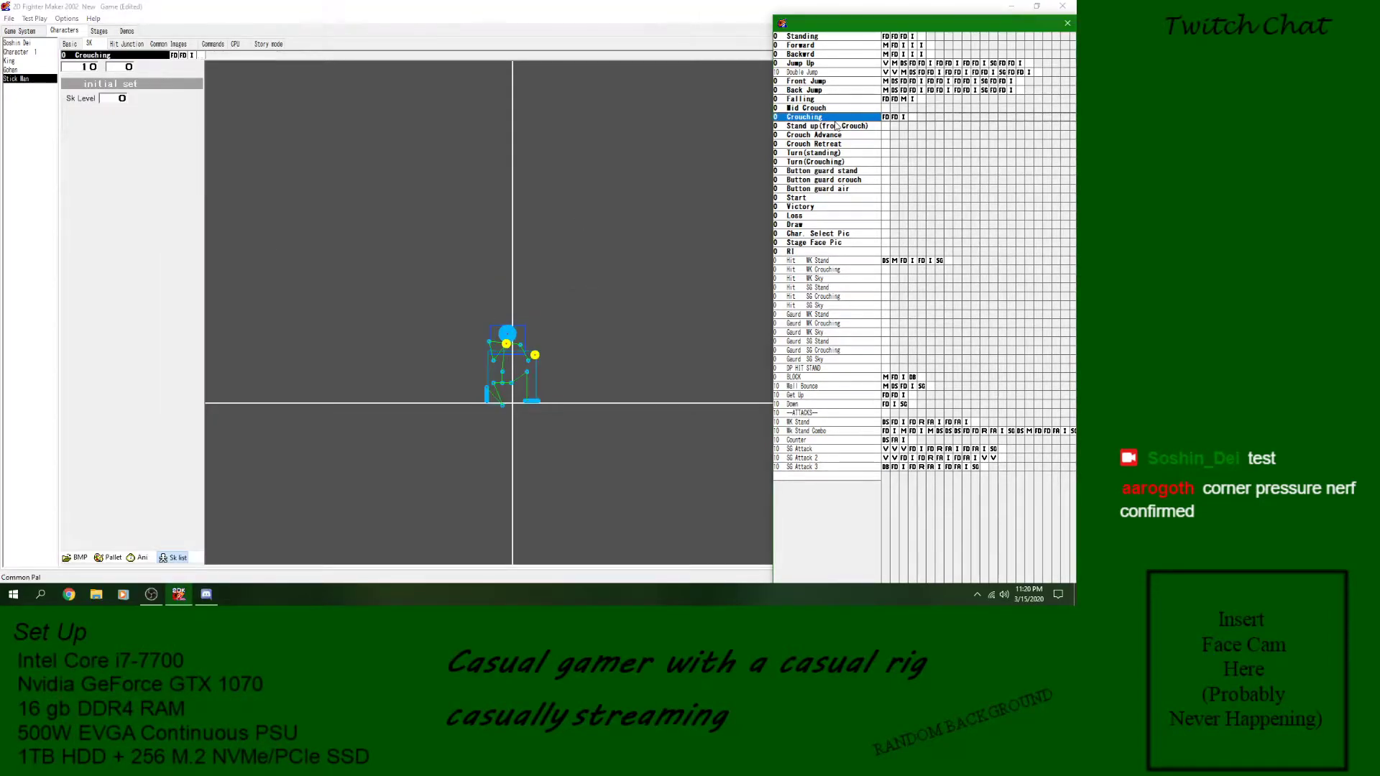
pyautogui.doubleClick(825, 468)
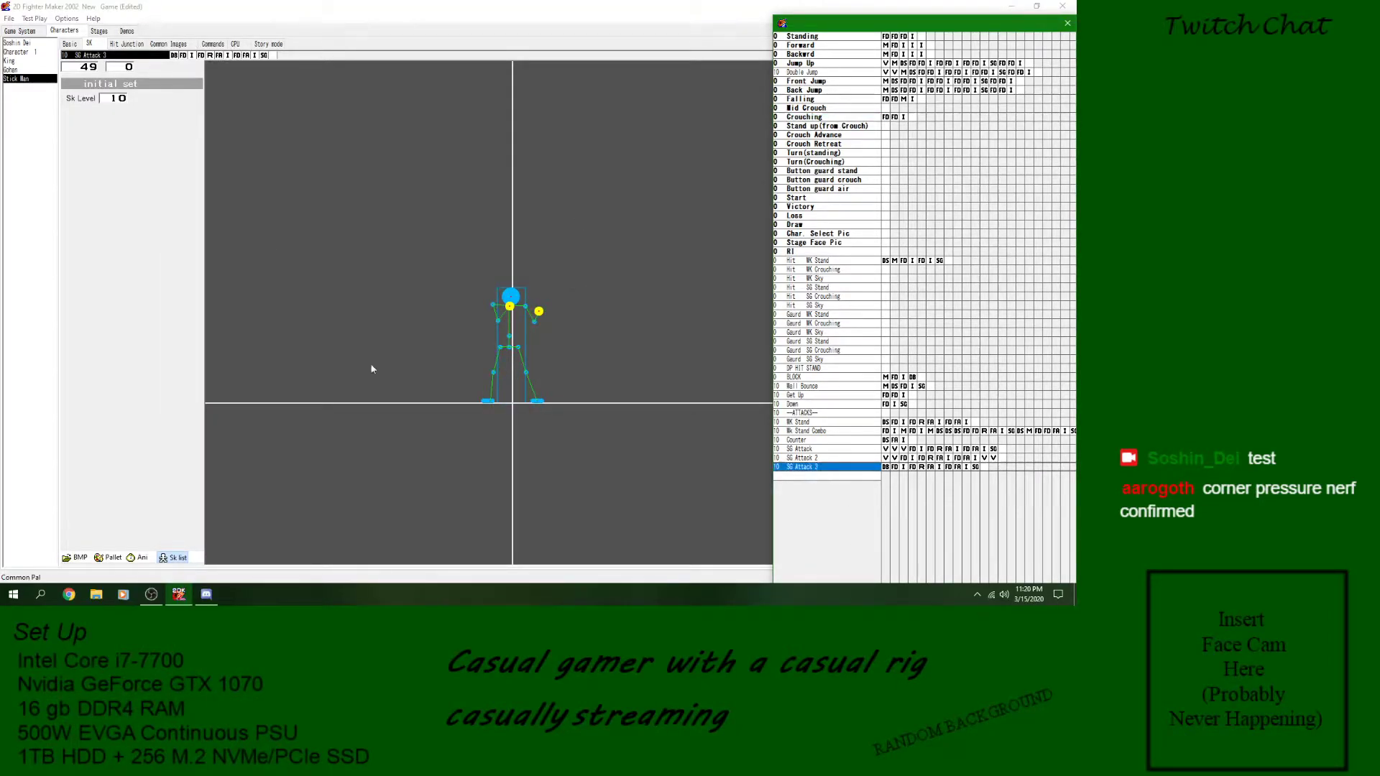
pyautogui.click(12, 20)
pyautogui.click(28, 63)
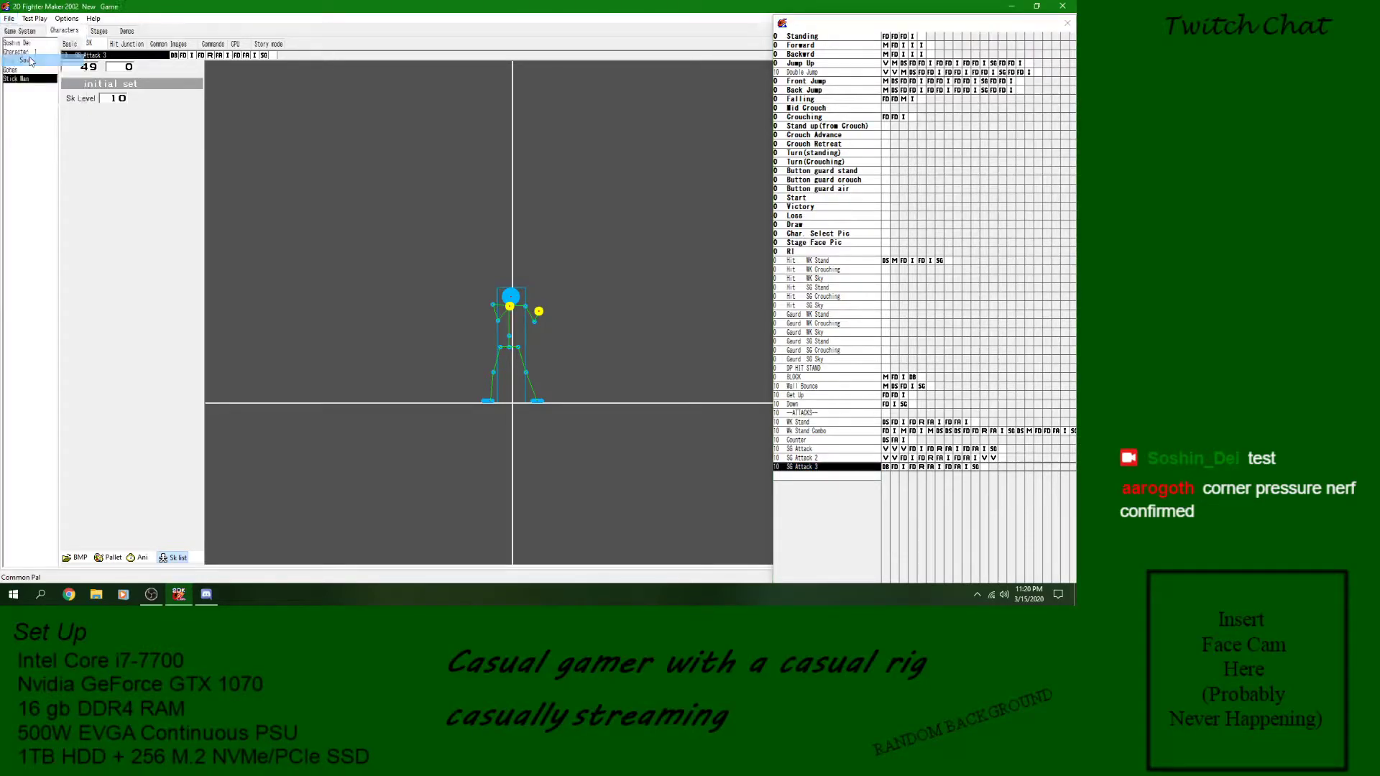
# - Test play the Stick Man match, tapping Down repeatedly during the looping SG Attack 3, and close the test
pyautogui.click(36, 20)
pyautogui.click(156, 322)
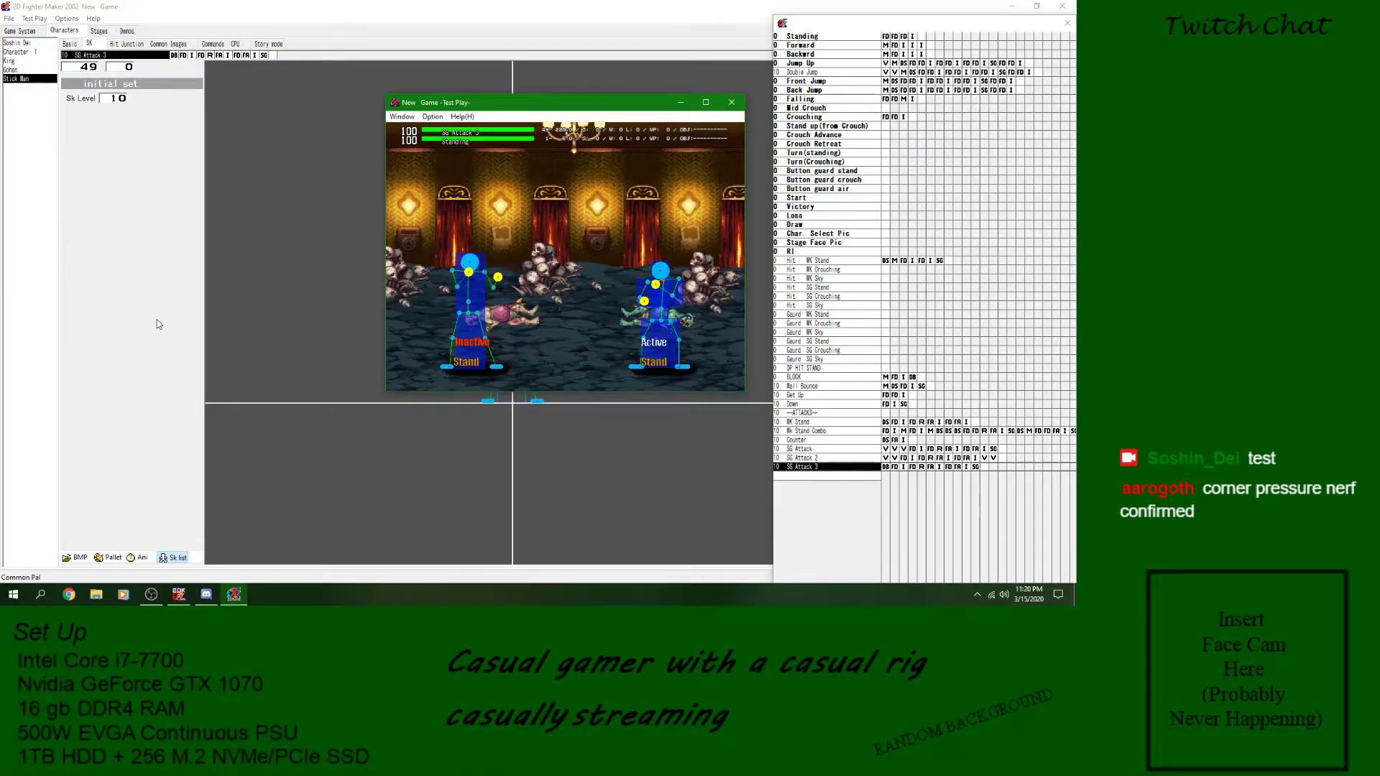
pyautogui.press('Down')
pyautogui.press('z')
pyautogui.press('Down')
pyautogui.press('z')
pyautogui.press('Down')
pyautogui.press('z')
pyautogui.press('Down')
pyautogui.press('z')
pyautogui.press('Down')
pyautogui.press('z')
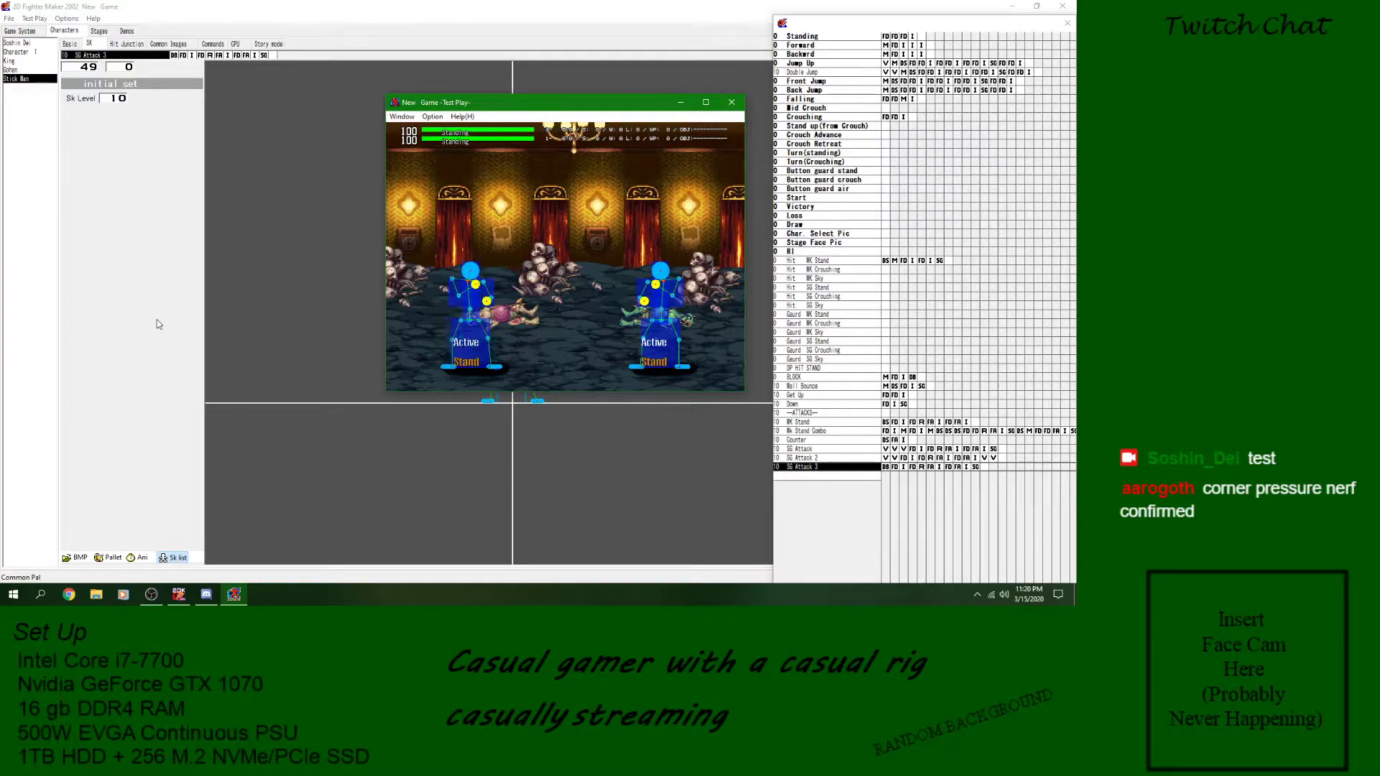
pyautogui.click(732, 102)
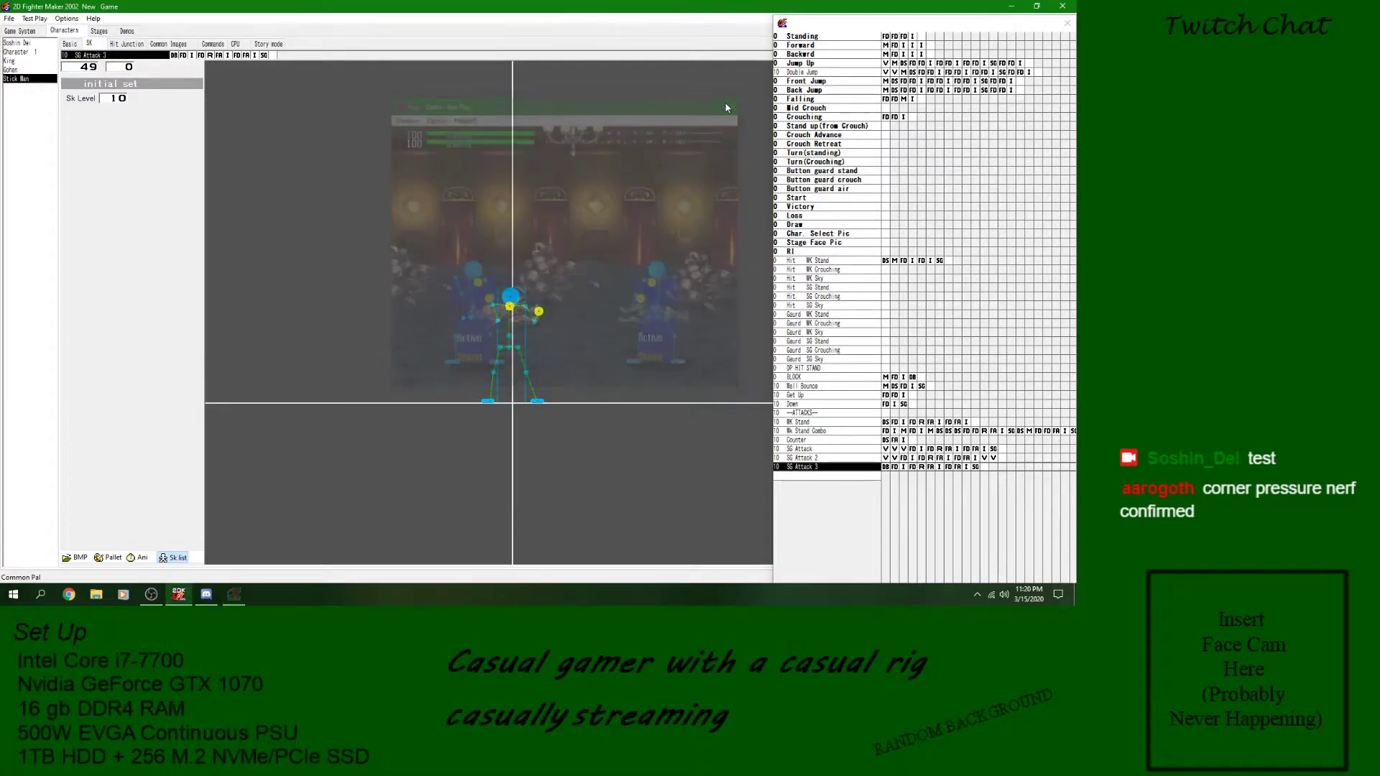
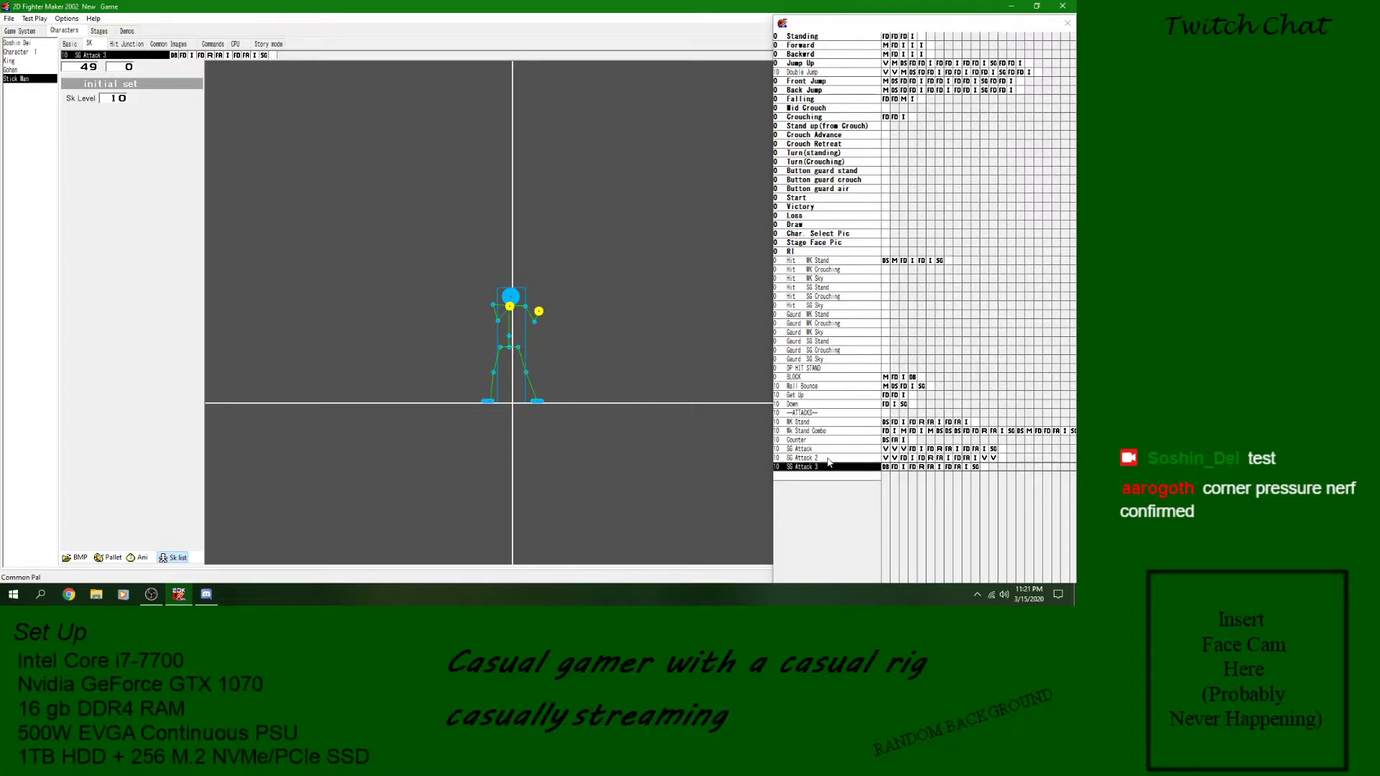
# - Save the current game
pyautogui.click(25, 88)
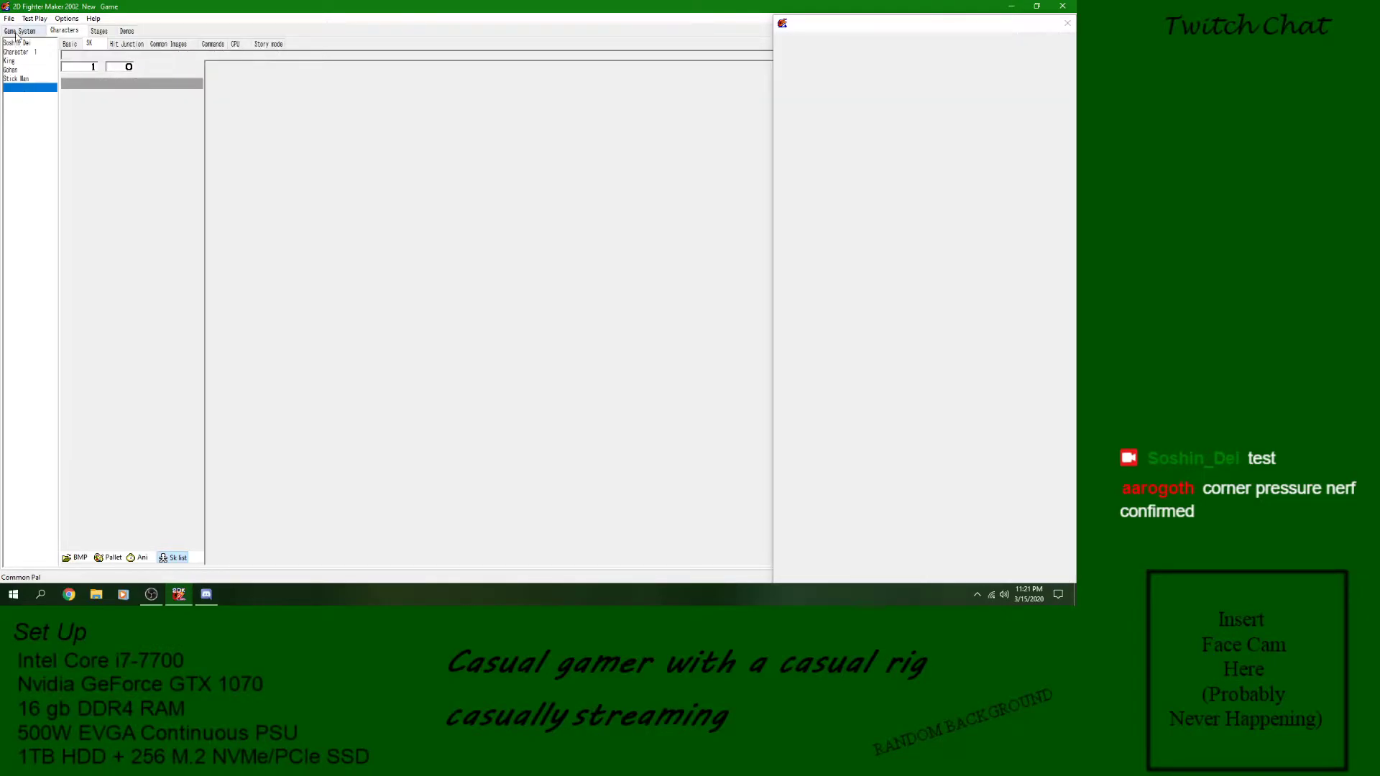
pyautogui.click(8, 18)
pyautogui.click(9, 20)
pyautogui.click(11, 21)
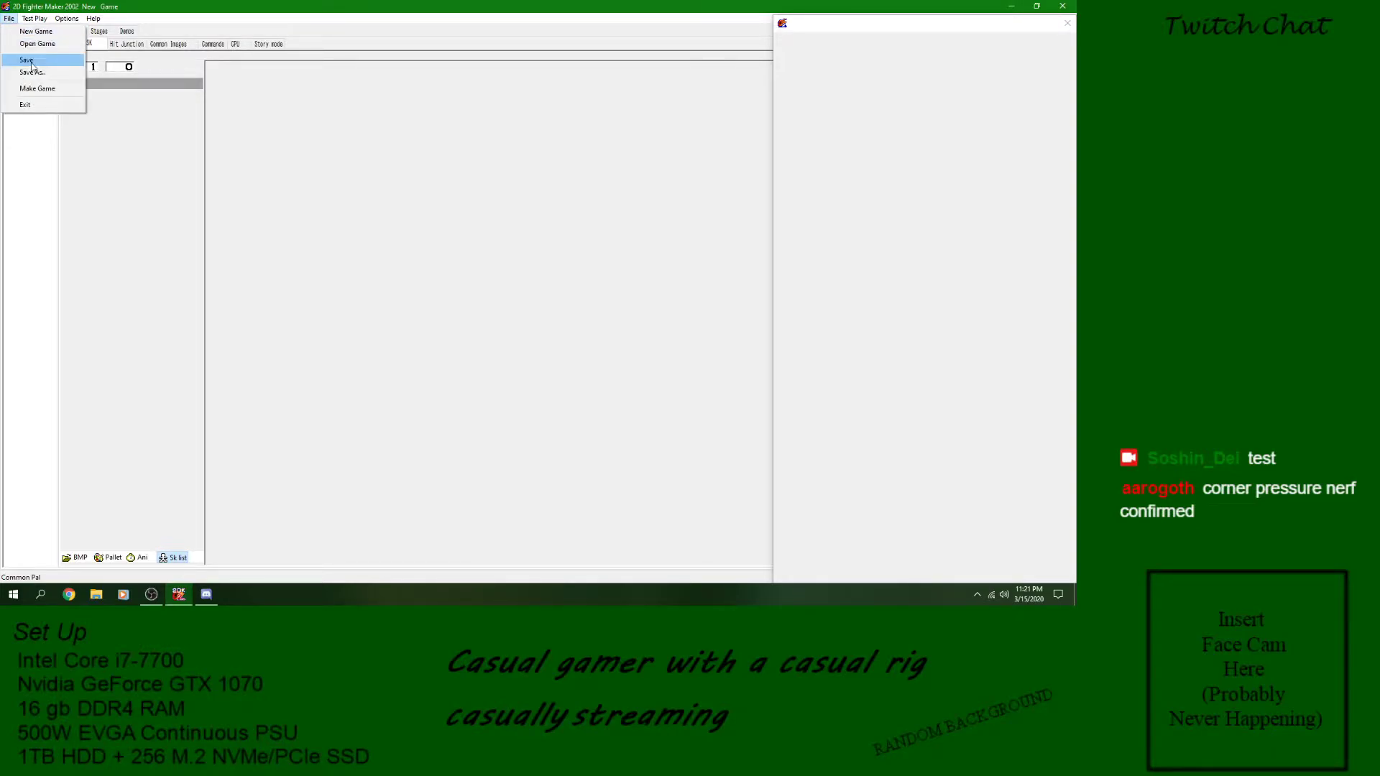
pyautogui.click(9, 20)
# - Open the Dungeon Fighter The 500 Year War game from the Main folder under Main Game on USB Drive (F:)
pyautogui.click(9, 19)
pyautogui.click(15, 44)
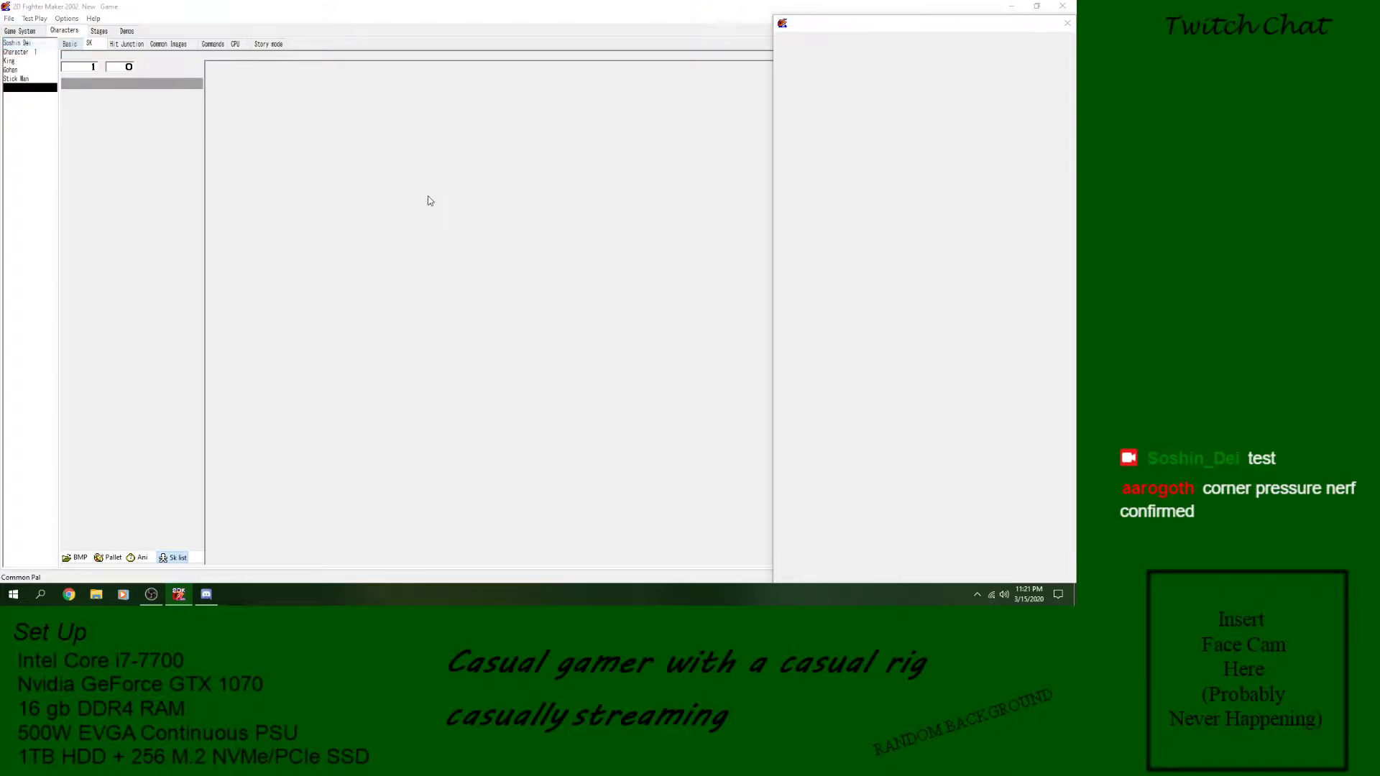
pyautogui.scroll(-3, 59, 212)
pyautogui.click(54, 241)
pyautogui.click(164, 117)
pyautogui.doubleClick(148, 105)
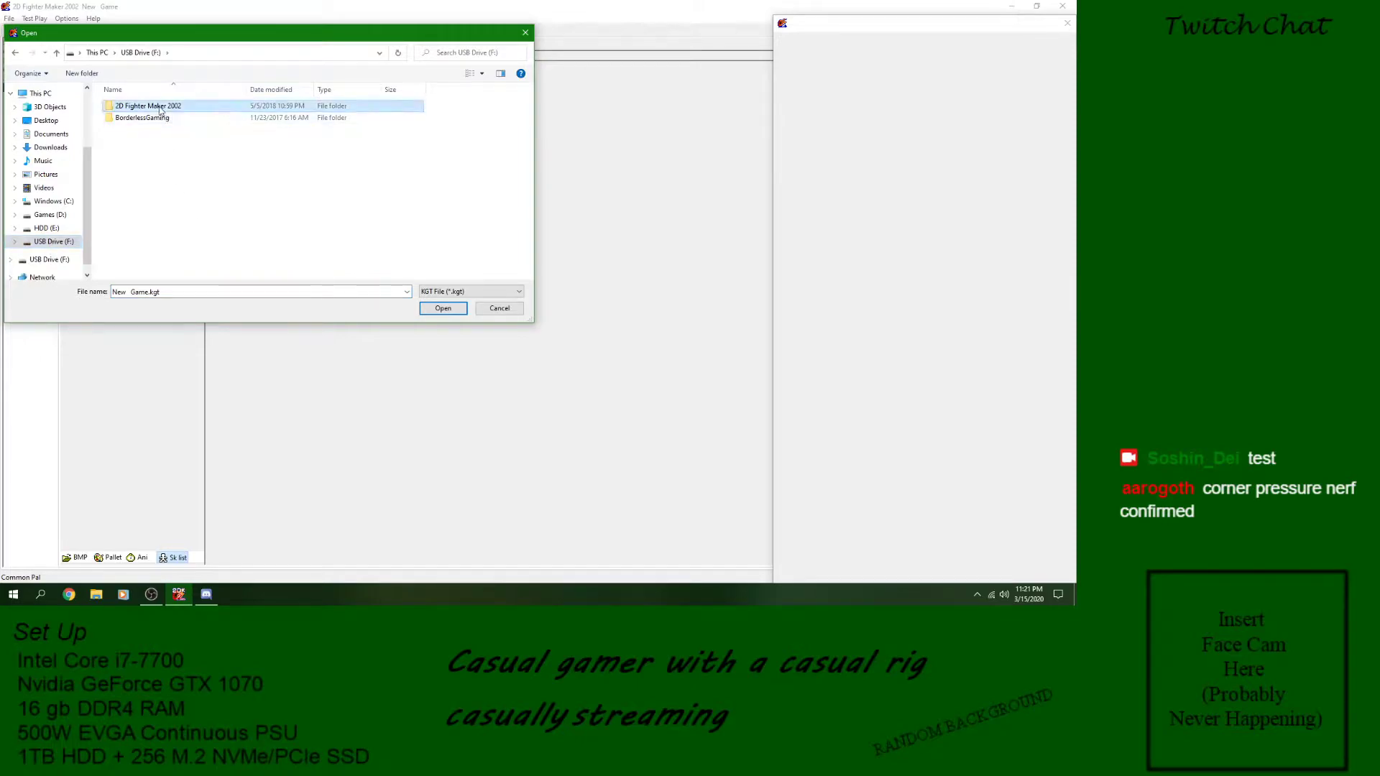
pyautogui.click(191, 155)
pyautogui.doubleClick(191, 158)
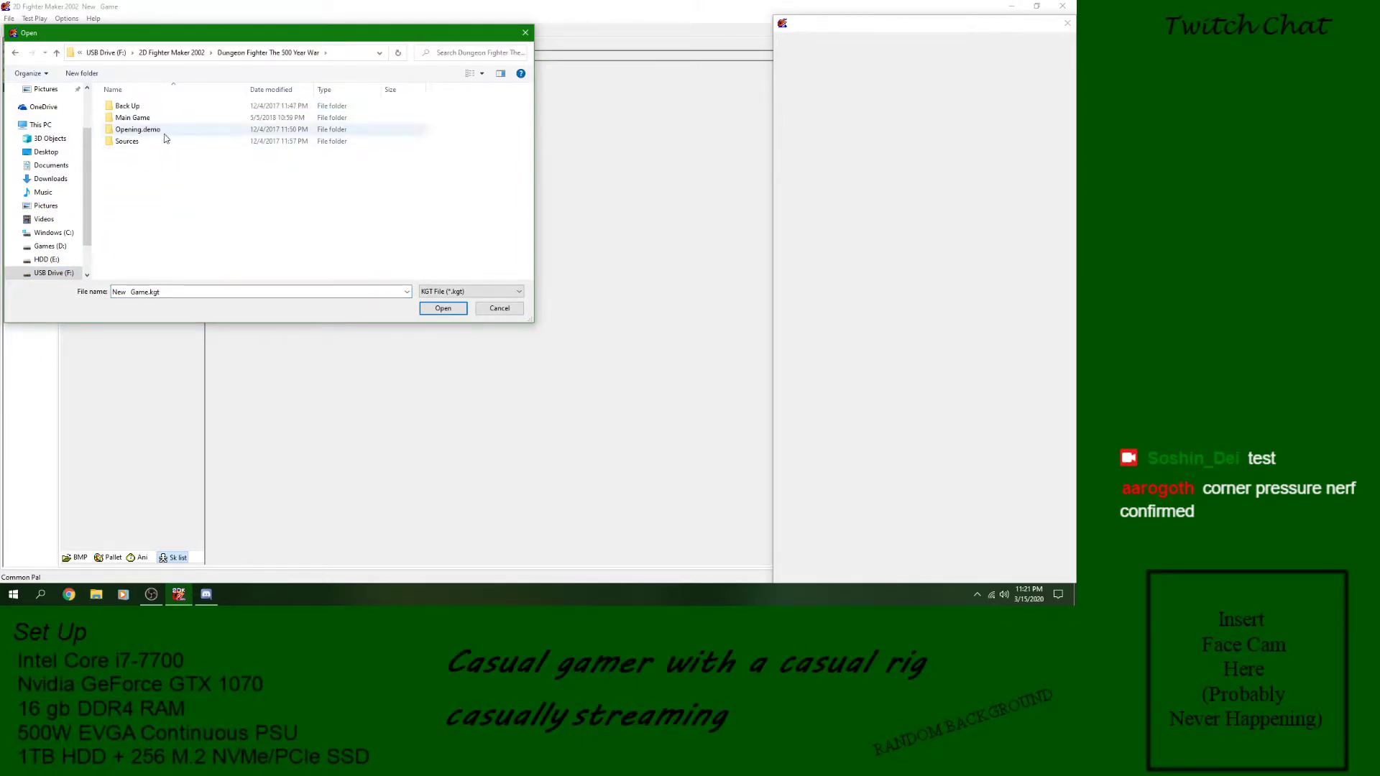
pyautogui.doubleClick(160, 118)
pyautogui.doubleClick(161, 108)
pyautogui.doubleClick(161, 110)
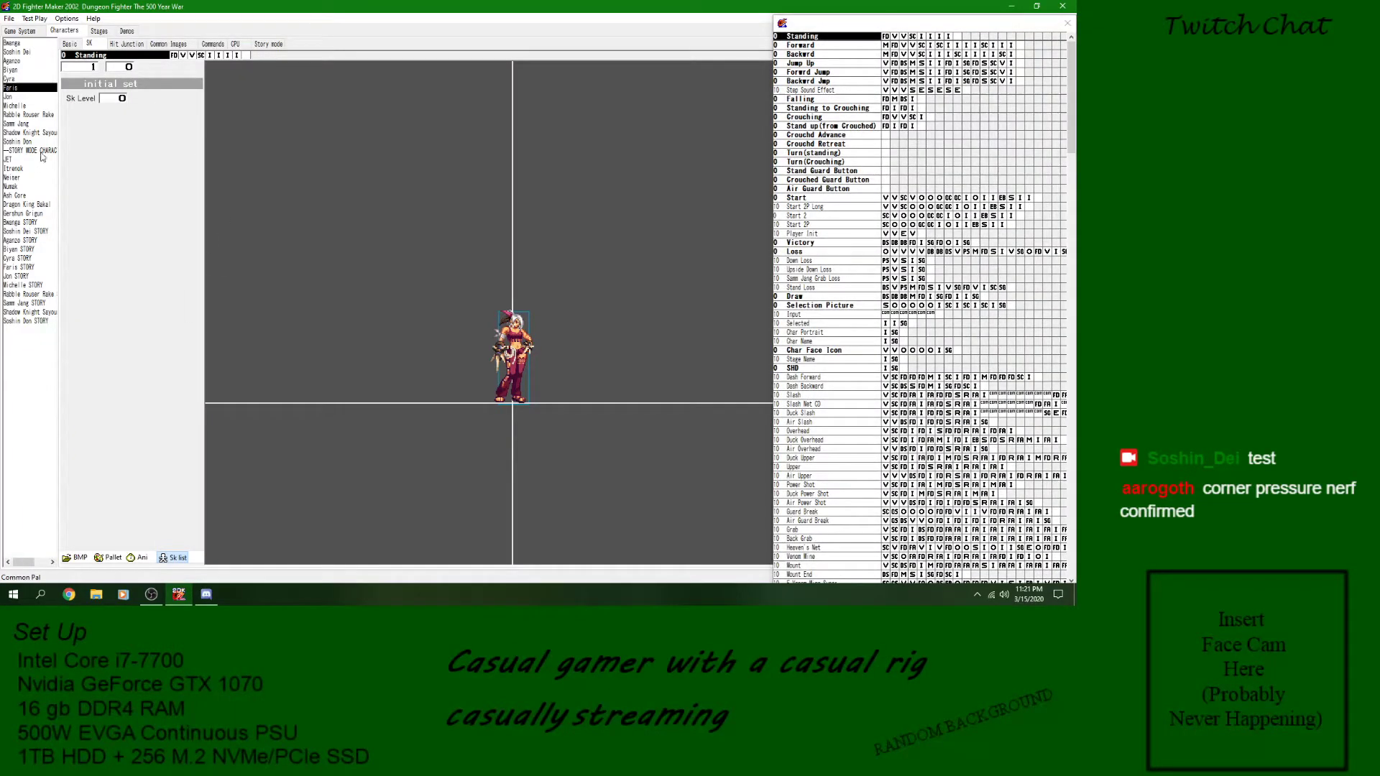
# - Check the Move Shot entry in Rabble Rouser Rake's commands and return to the character's skills
pyautogui.click(32, 115)
pyautogui.click(212, 44)
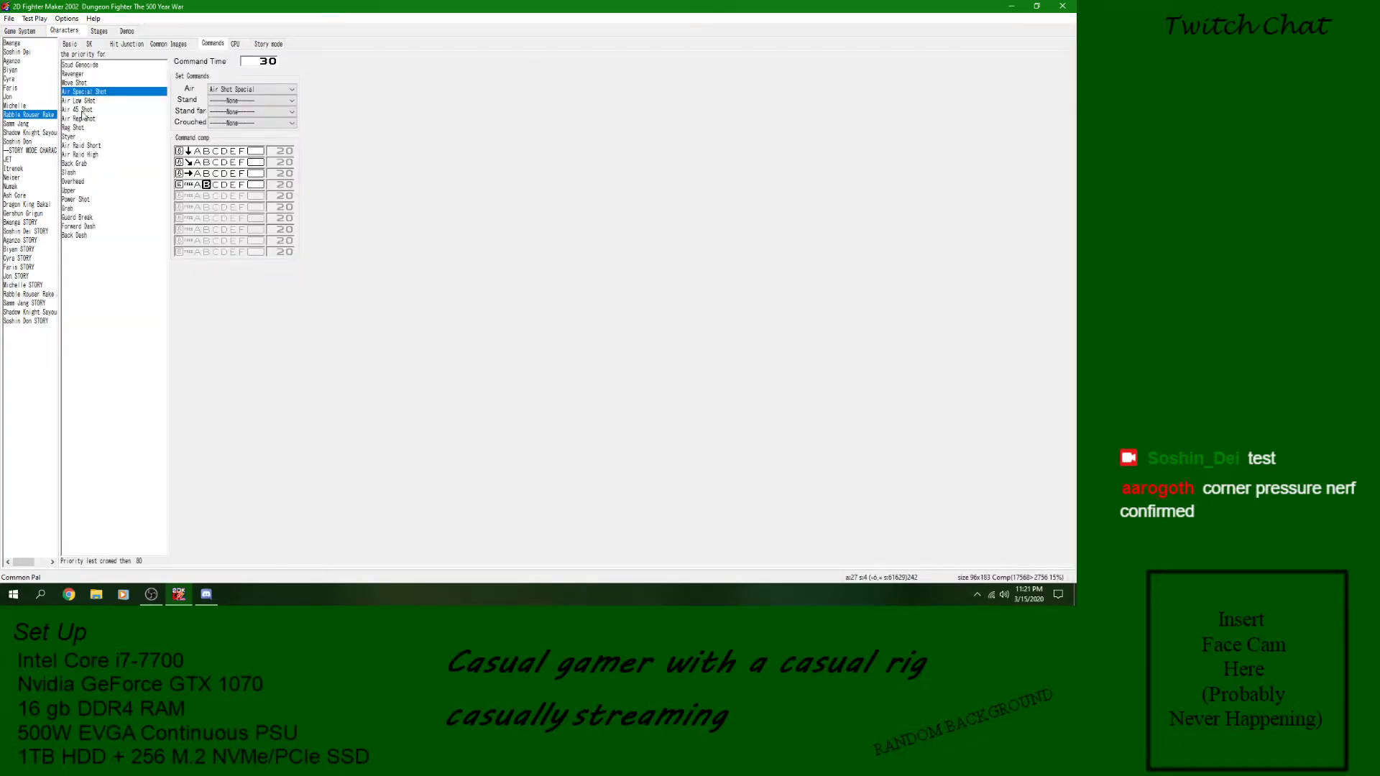
pyautogui.click(81, 84)
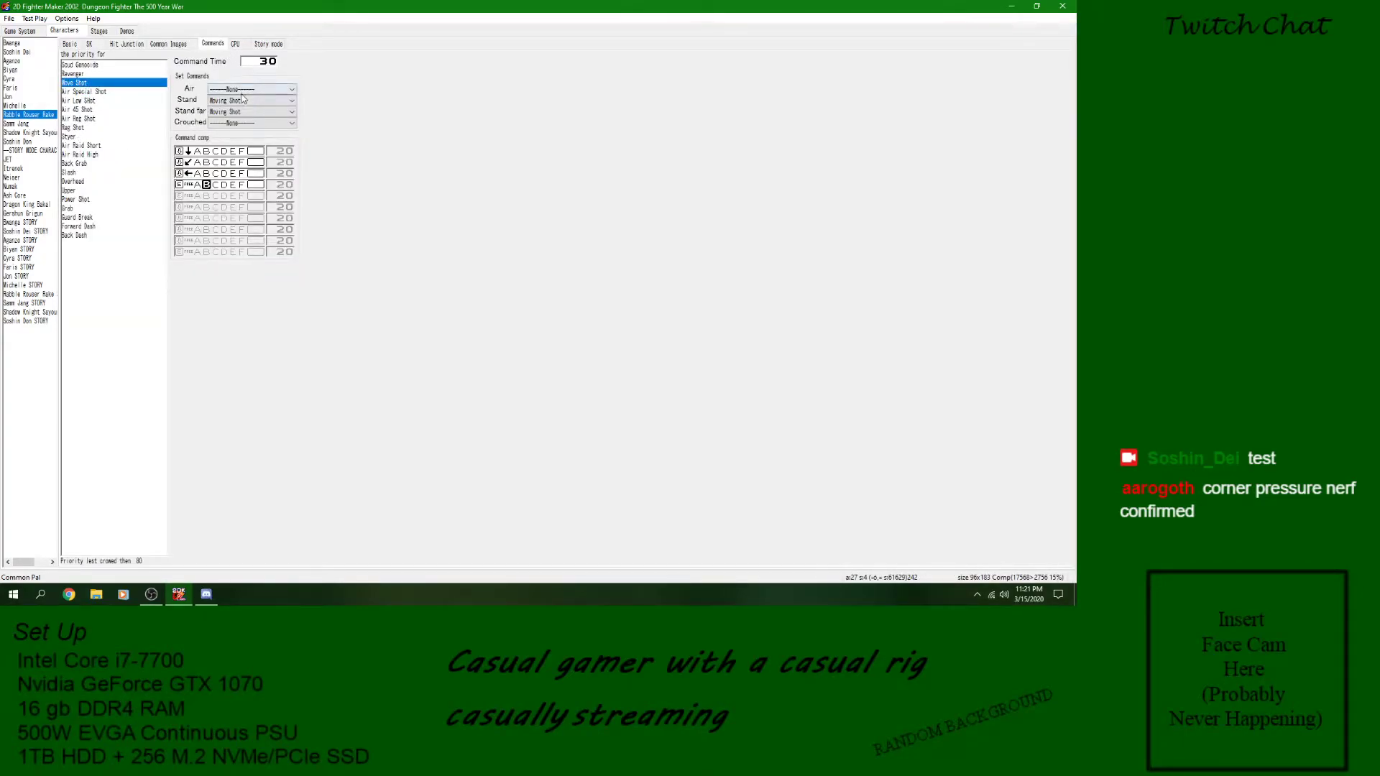
pyautogui.click(90, 43)
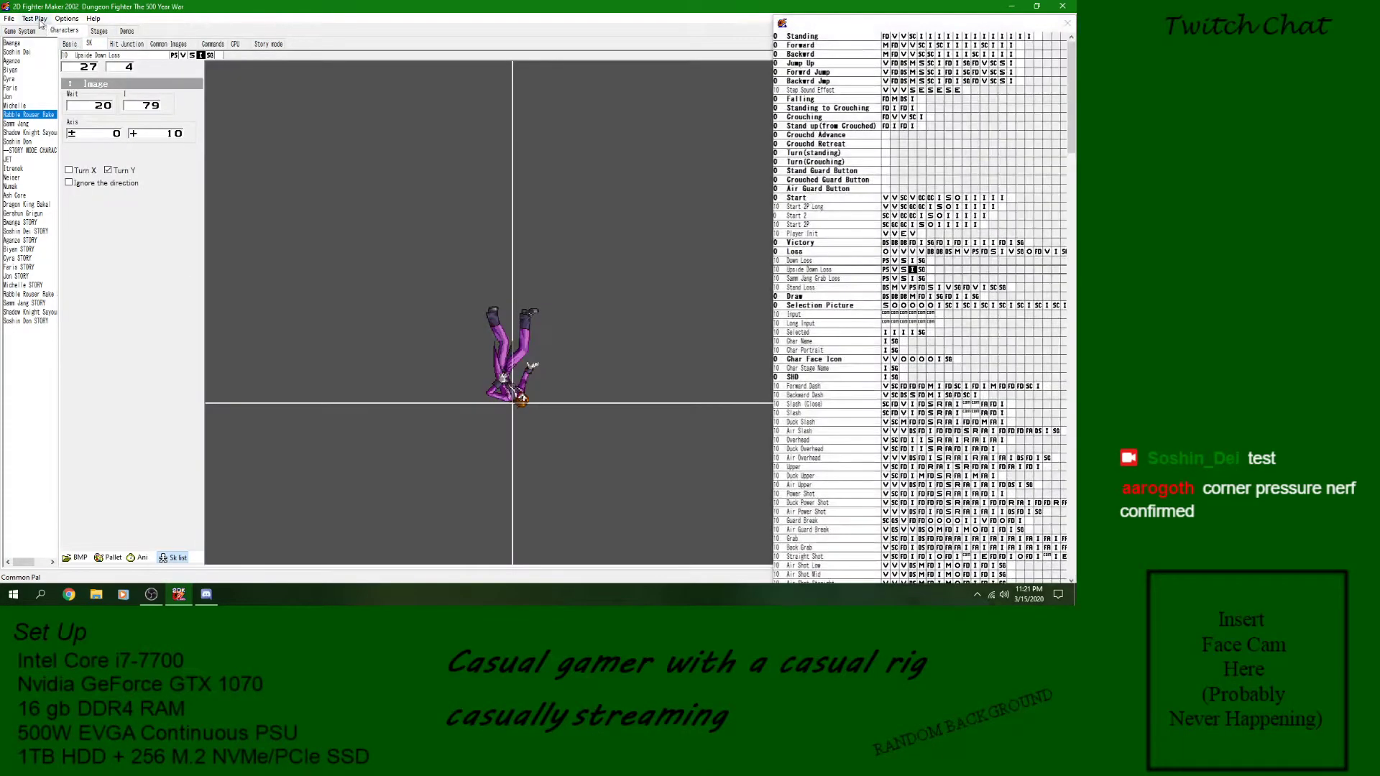
# - Start a test play with Rabble Rouser Rake as both Player 1 and Player 2, and maximize the test window
pyautogui.click(34, 18)
pyautogui.click(104, 64)
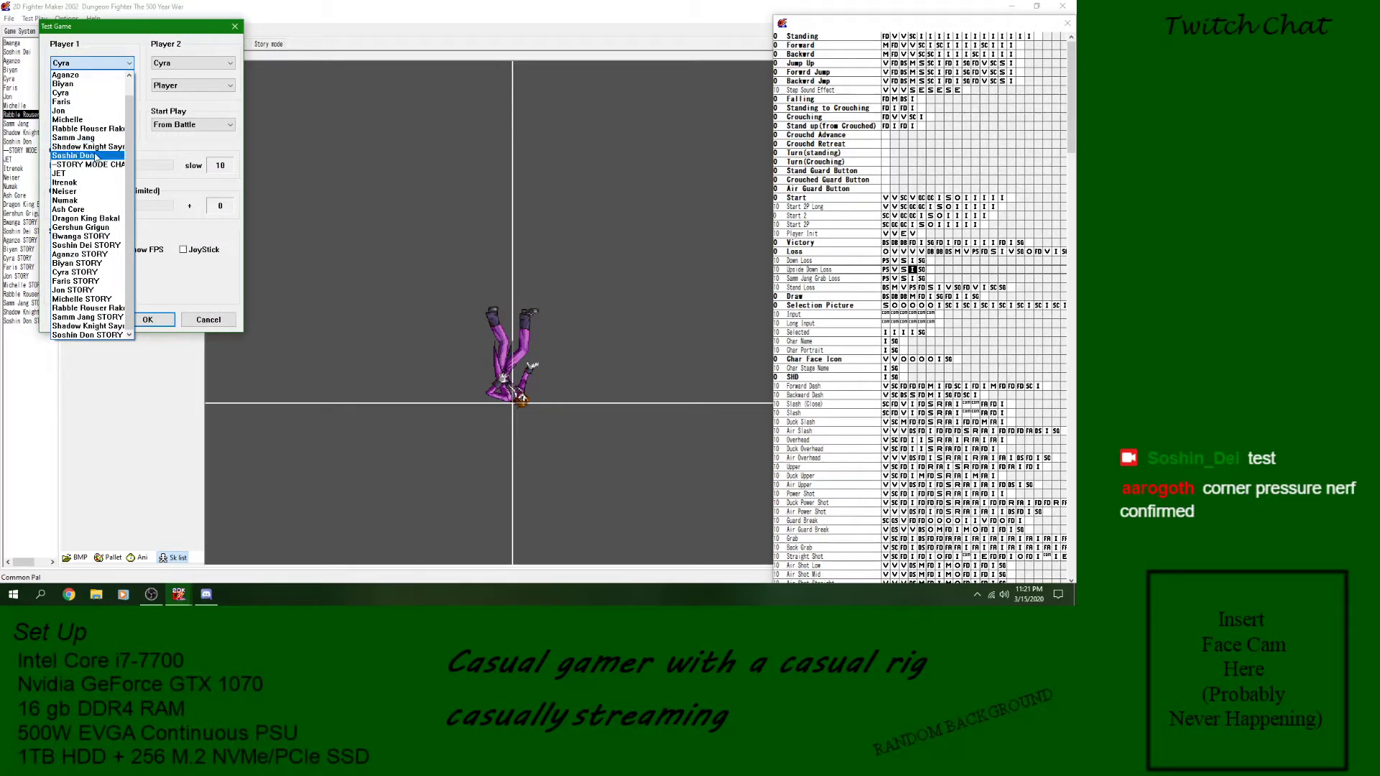
pyautogui.click(90, 129)
pyautogui.click(180, 64)
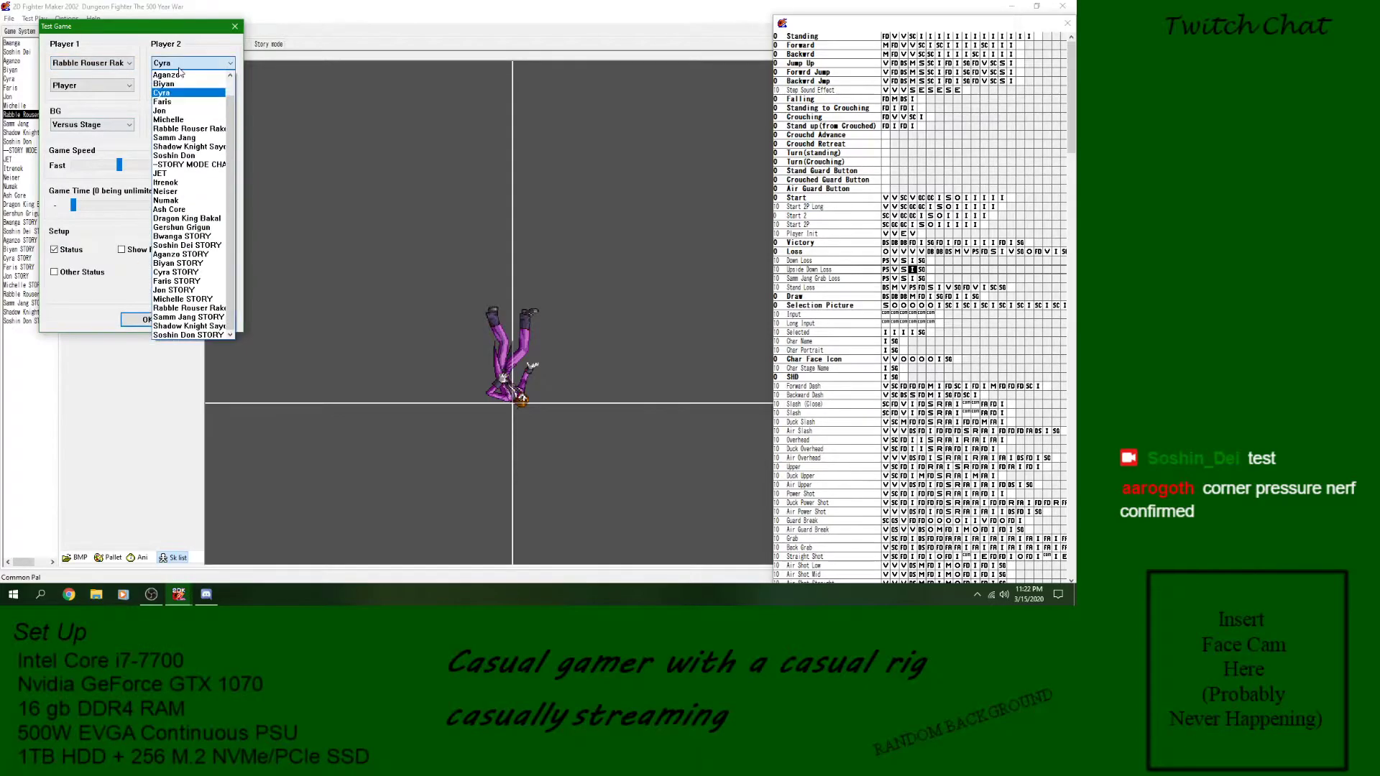
pyautogui.click(189, 129)
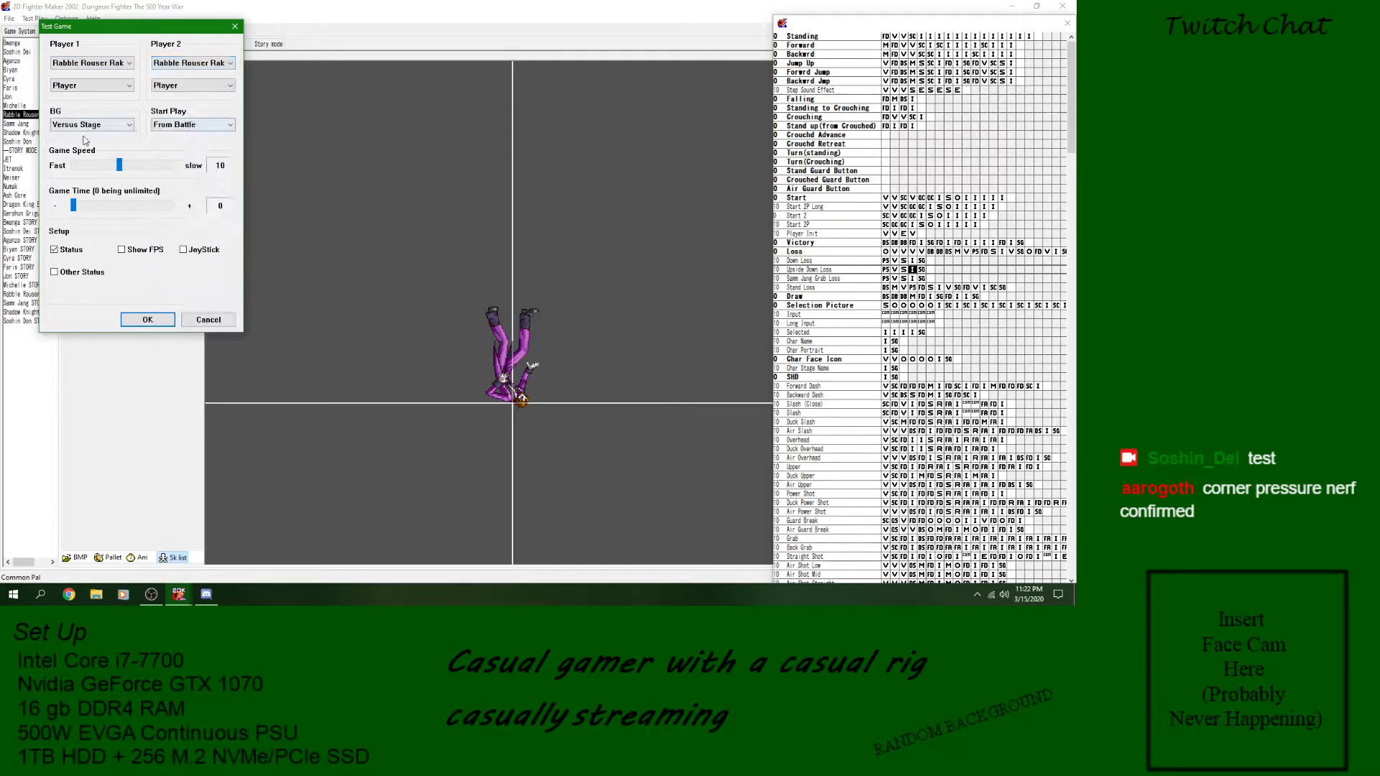
pyautogui.click(150, 319)
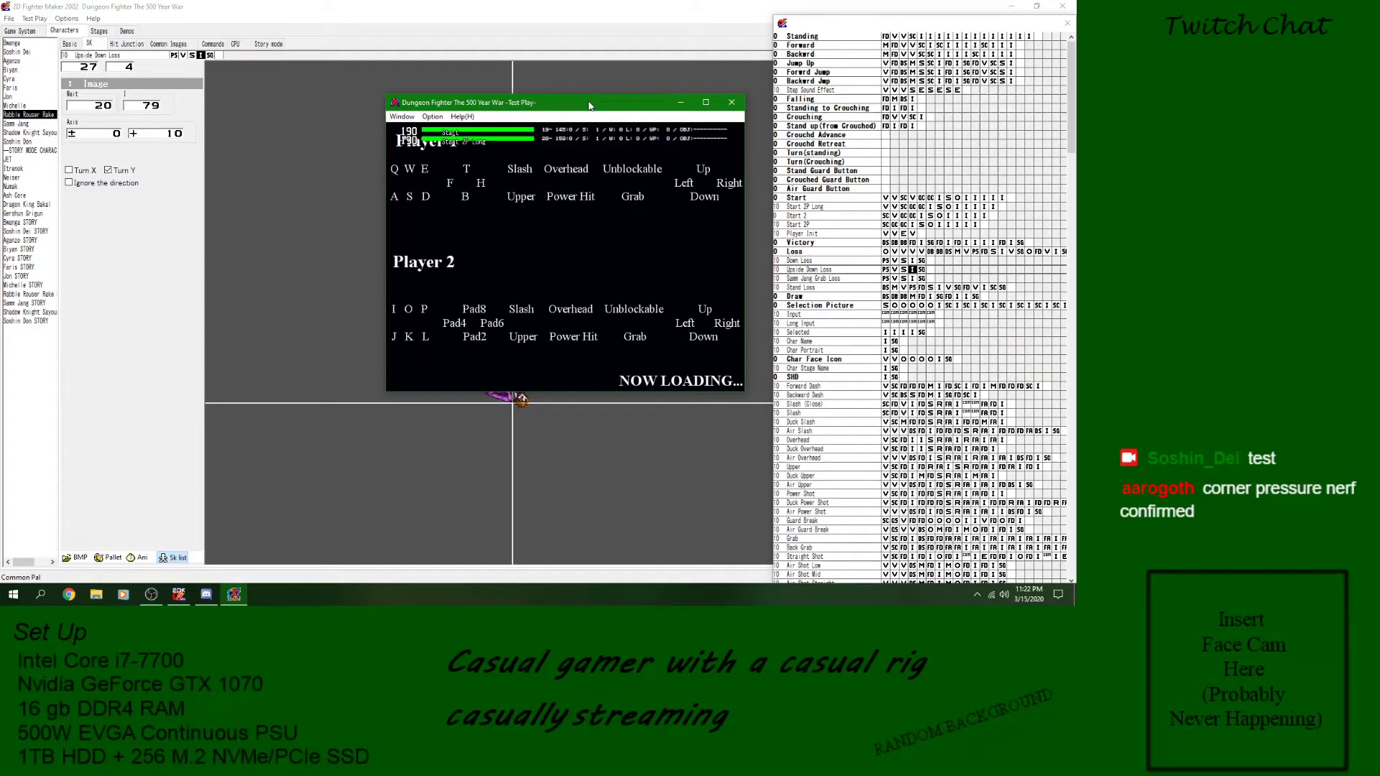
pyautogui.click(706, 102)
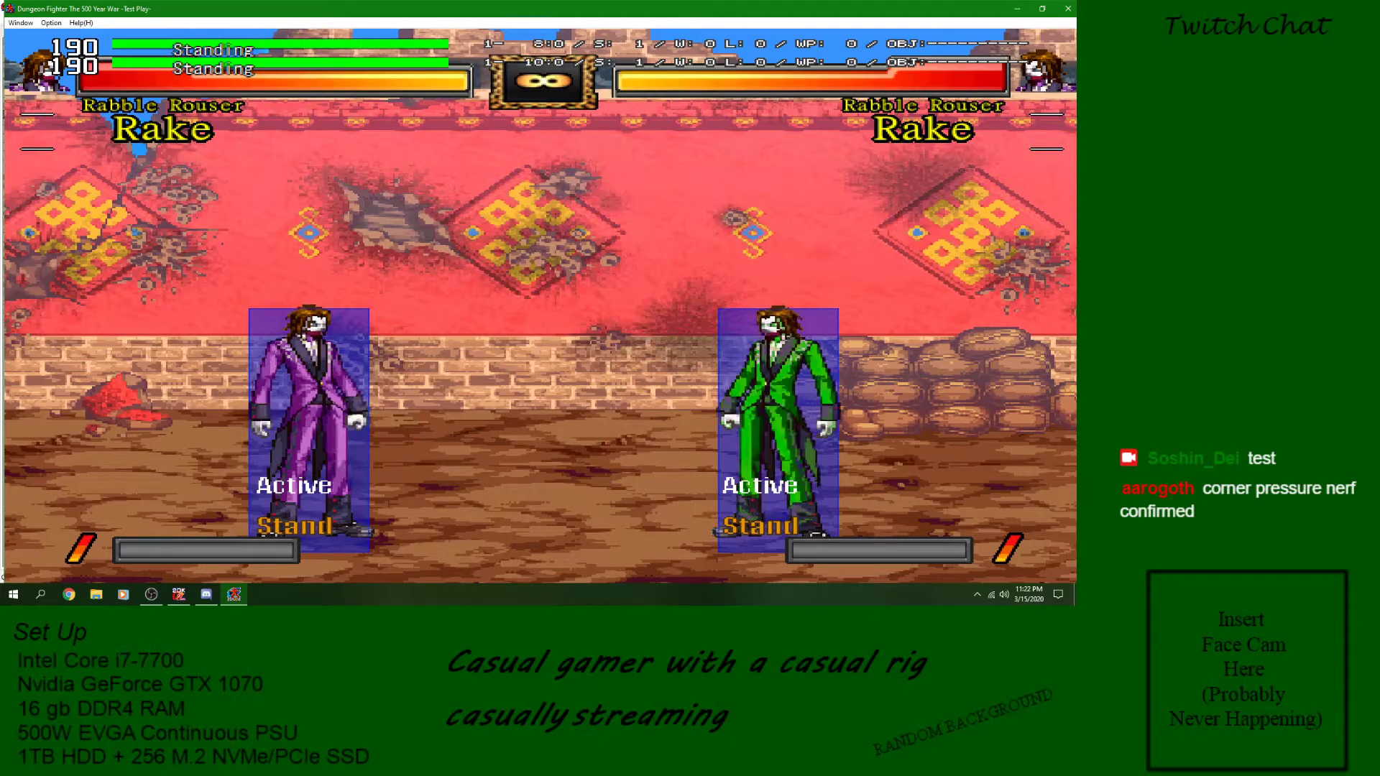
# - Test Rake's Moving Shot by entering the aiming stance and walking him backward and forward
pyautogui.press('z')
pyautogui.press('Left')
pyautogui.press('Right')
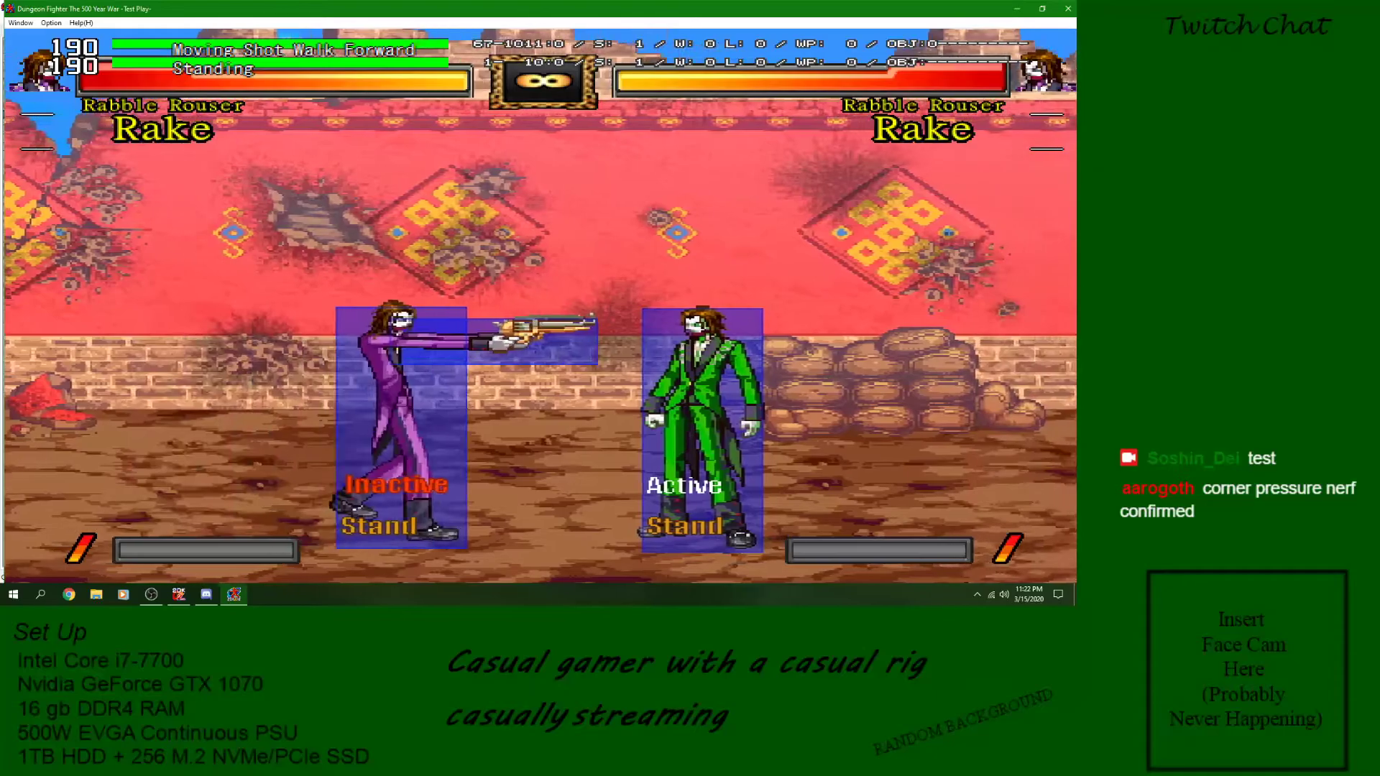
pyautogui.press('Left')
pyautogui.press('Right')
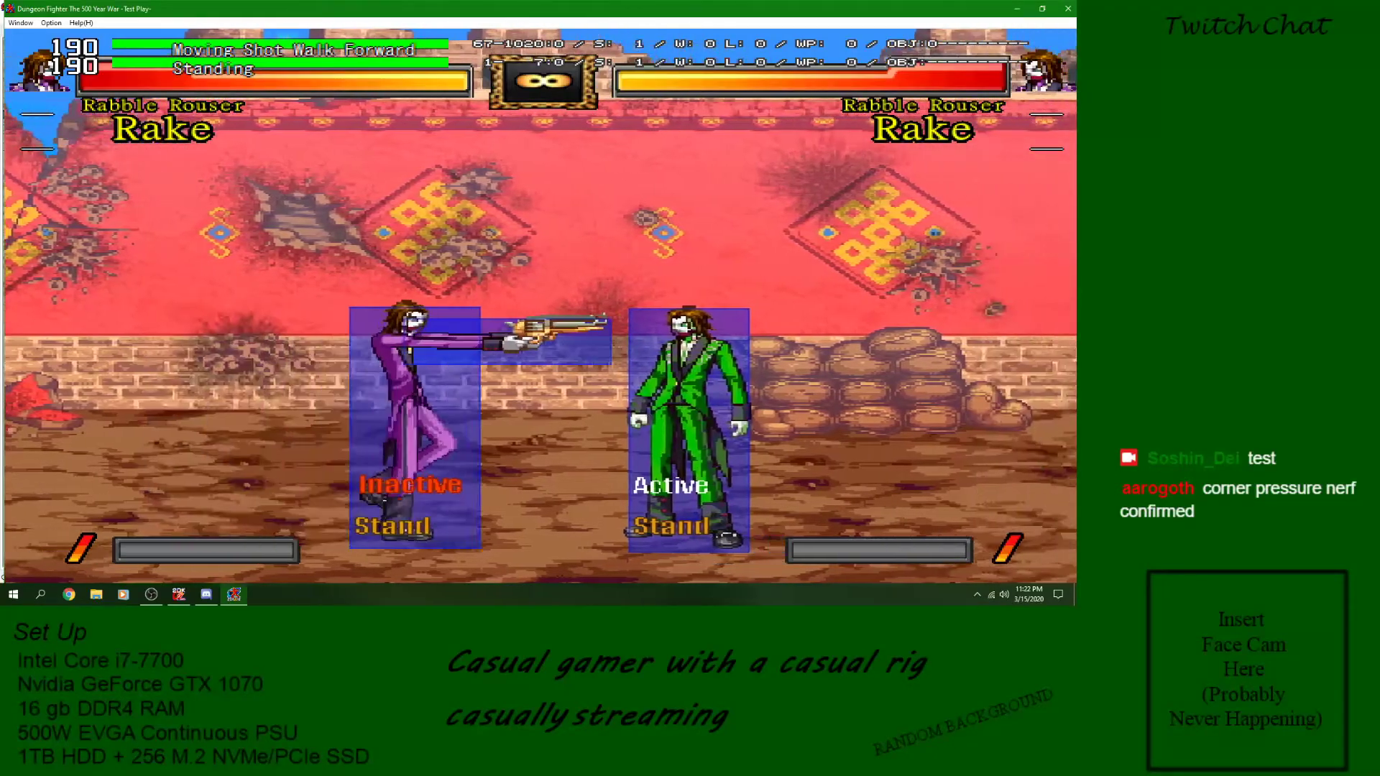
pyautogui.press('Left')
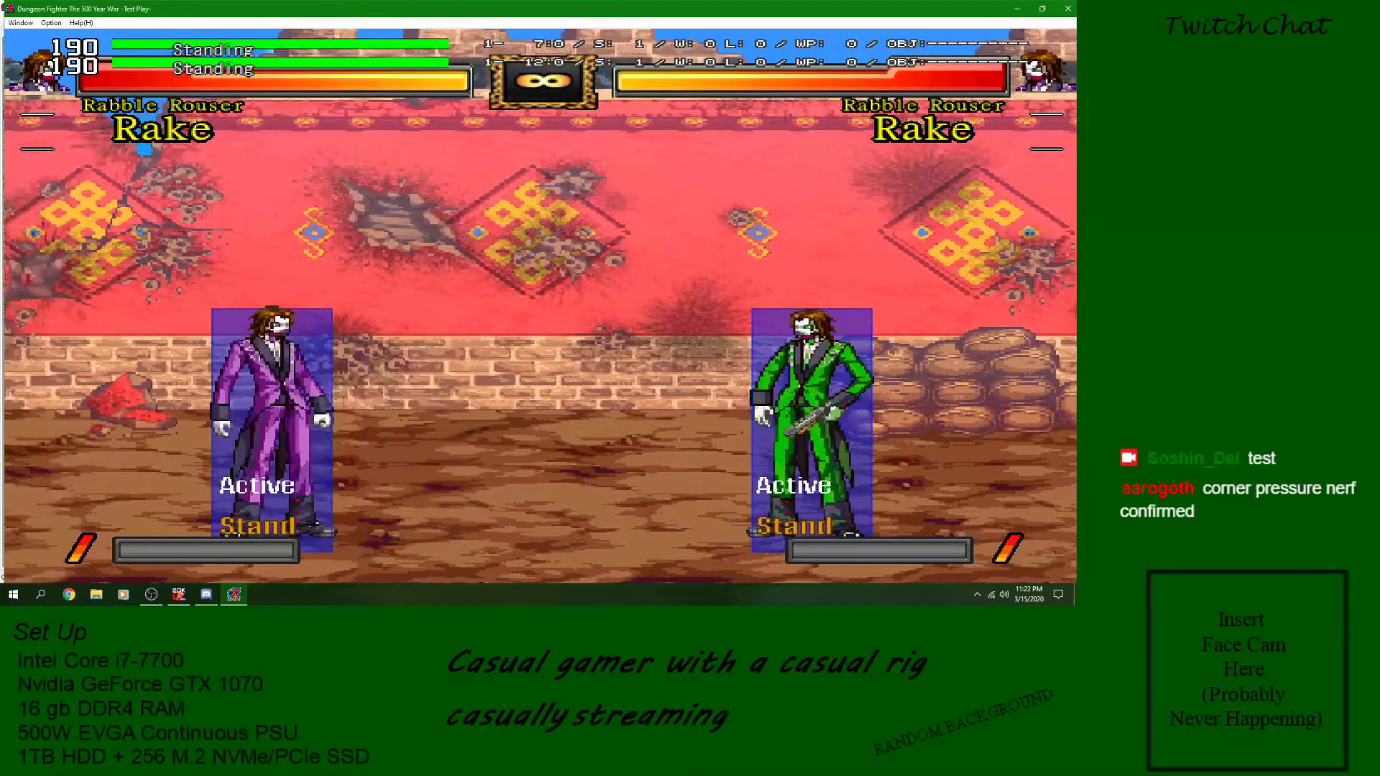
# - Perform Moving Shot again, walking both ways and firing repeatedly at the opponent
pyautogui.press('z')
pyautogui.press('Left')
pyautogui.press('Right')
pyautogui.press('z')
pyautogui.press('z')
pyautogui.press('z')
pyautogui.press('z')
pyautogui.press('z')
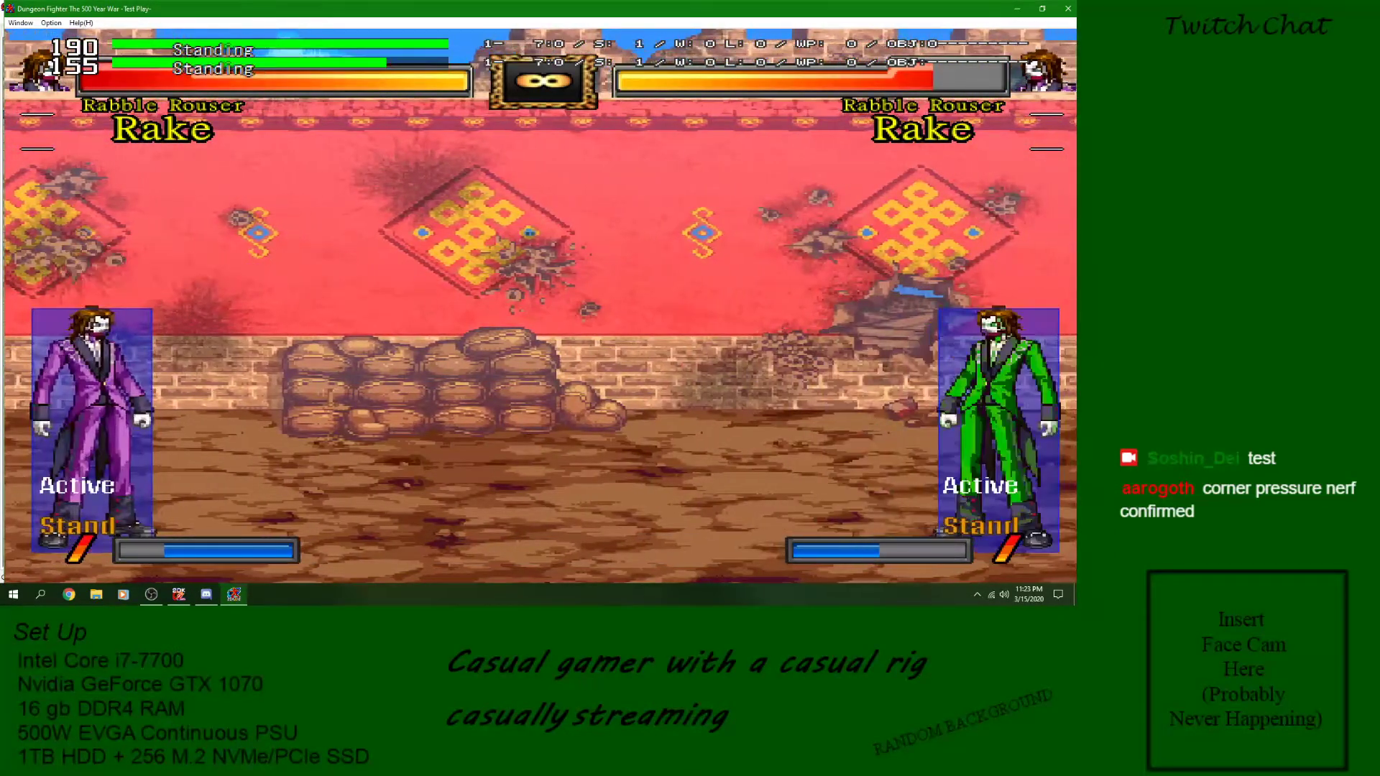
# - Re-enter the Moving Shot stance, alternate walking and shooting at the opponent, and close the test play
pyautogui.press('z')
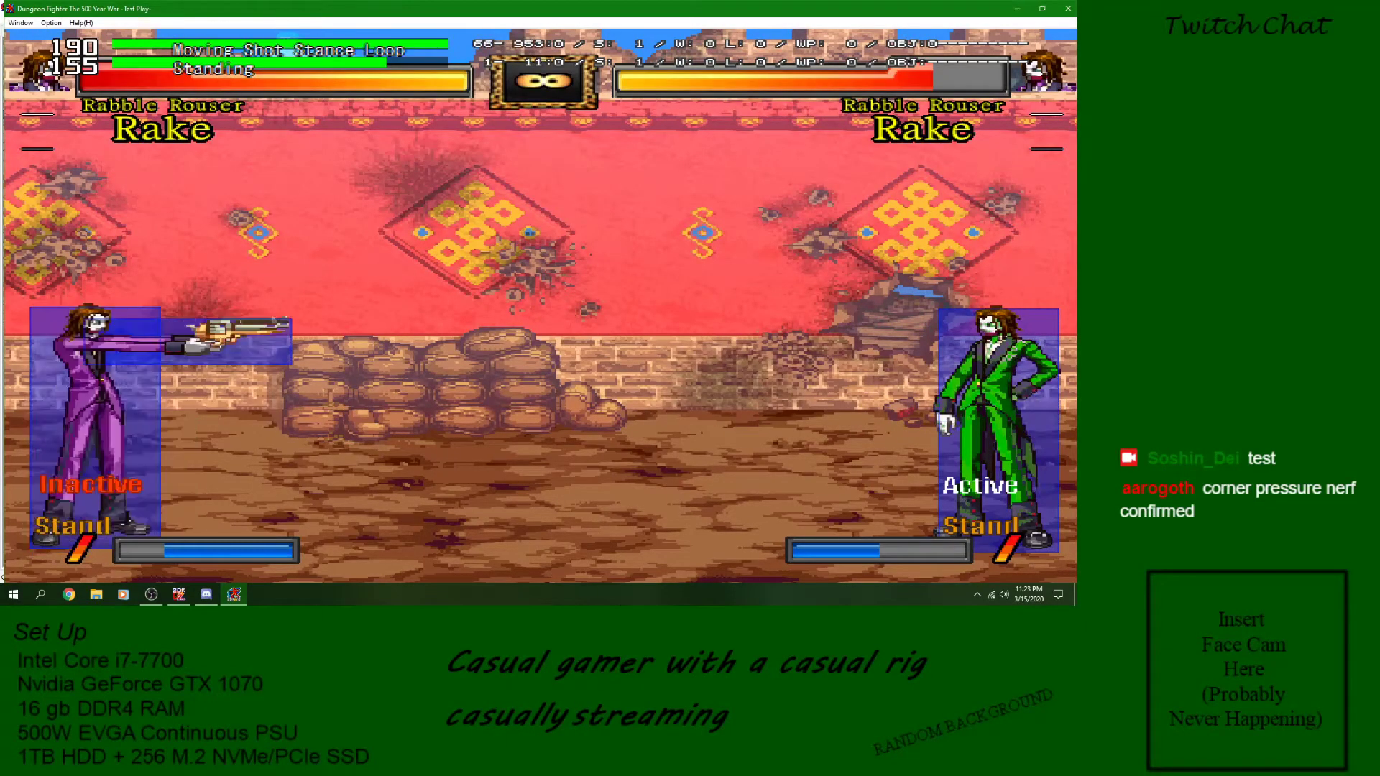
pyautogui.press('Left')
pyautogui.press('Right')
pyautogui.press('Left')
pyautogui.press('z')
pyautogui.press('Right')
pyautogui.press('z')
pyautogui.press('z')
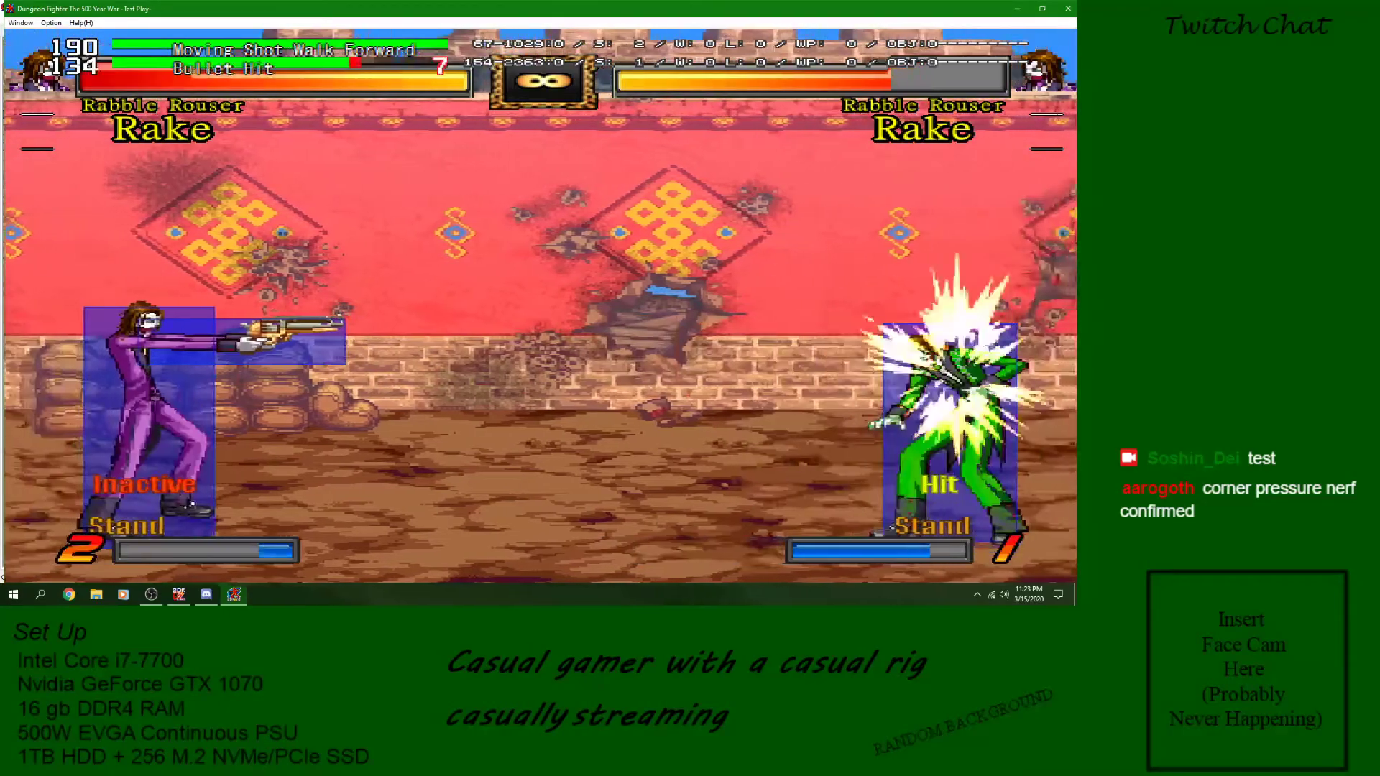
pyautogui.press('z')
pyautogui.press('z')
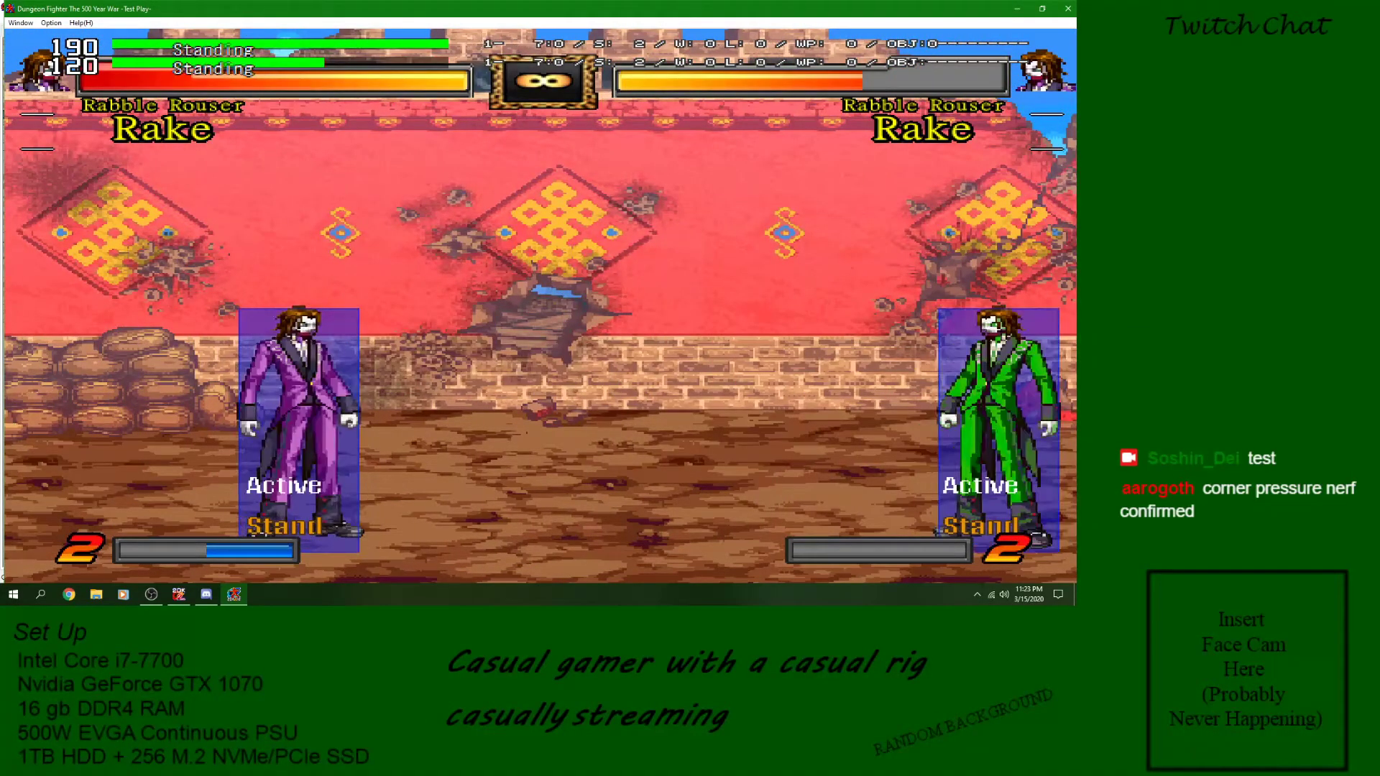
pyautogui.press('Left')
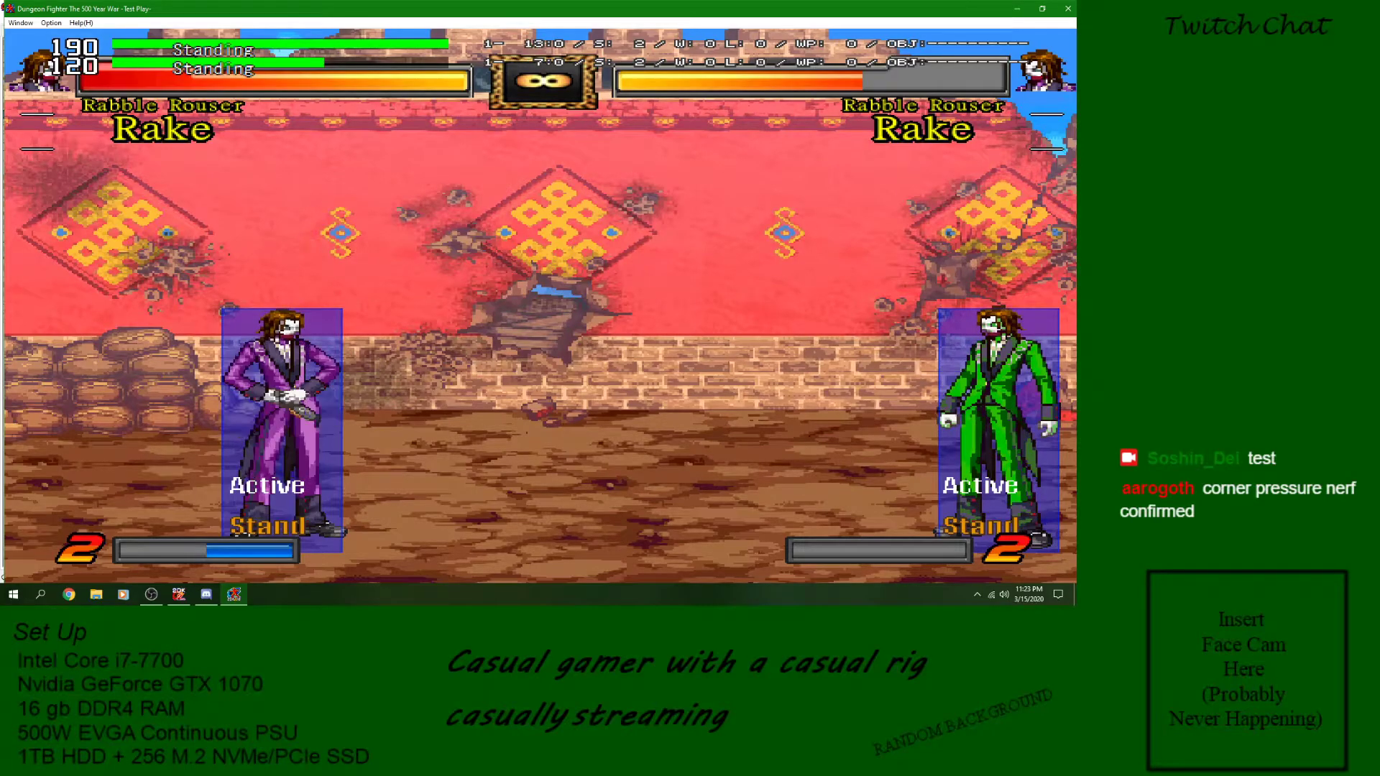
pyautogui.click(1069, 8)
# - Find the Moving Shot skills in Rake's skill list and review each one, from Moving Shot through Moving Shot BW Shoot
pyautogui.click(878, 306)
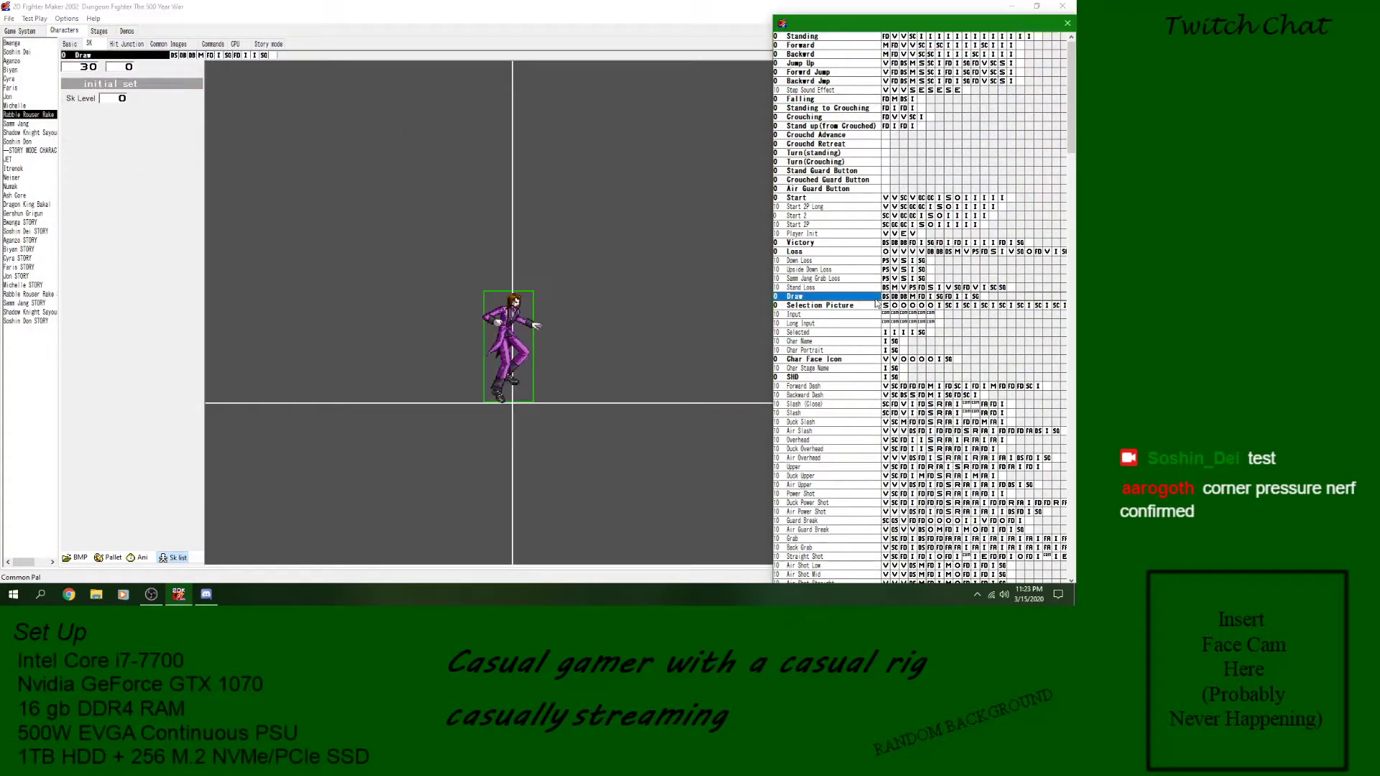
pyautogui.click(845, 360)
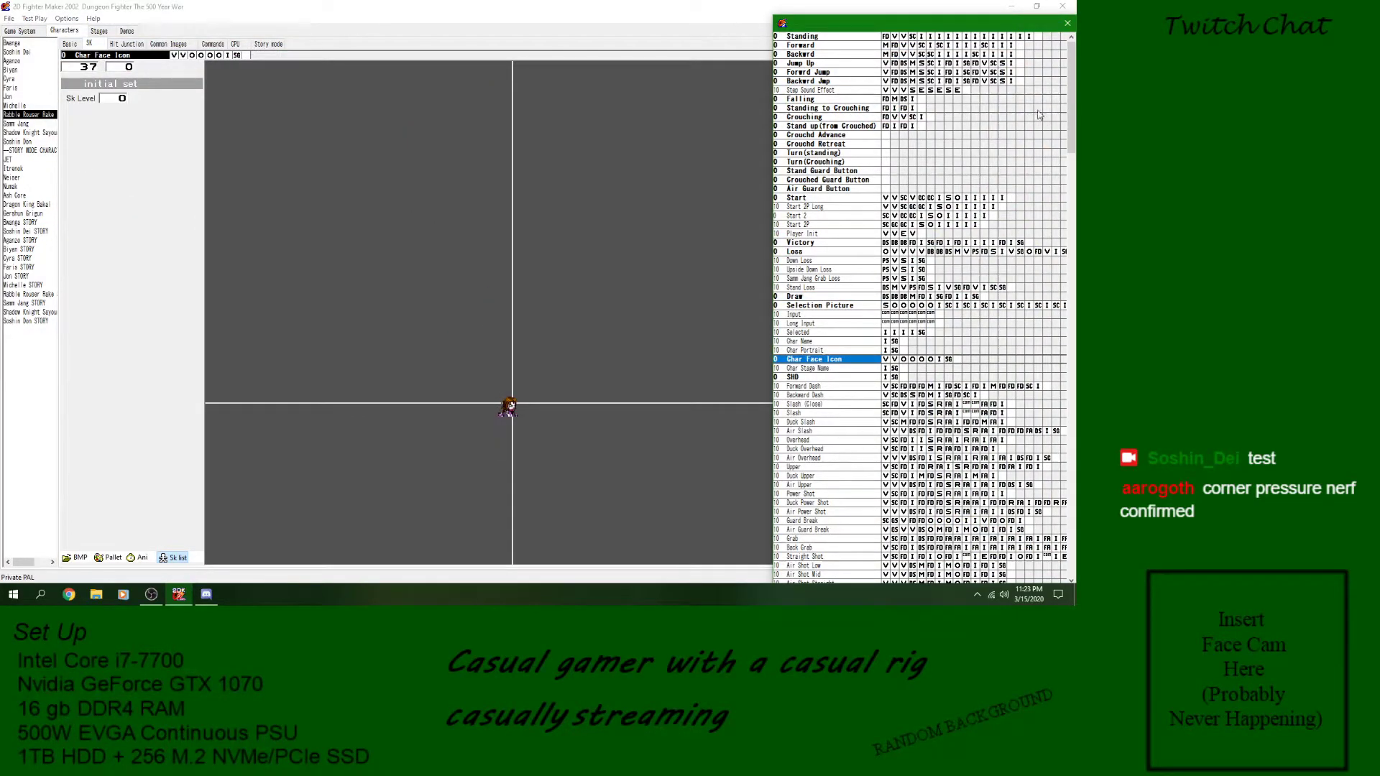
pyautogui.moveTo(1070, 105); pyautogui.dragTo(1069, 185)
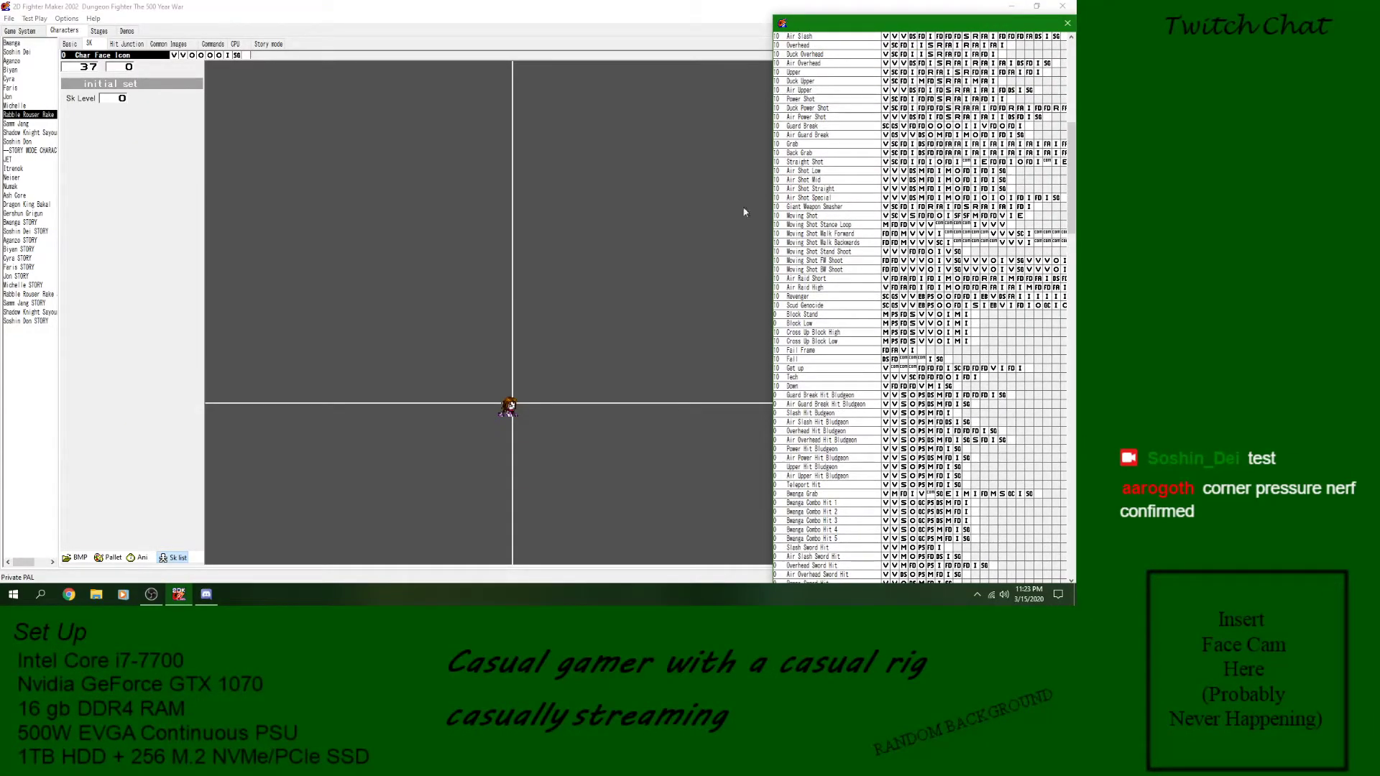
pyautogui.click(857, 268)
pyautogui.click(844, 233)
pyautogui.click(843, 224)
pyautogui.click(841, 215)
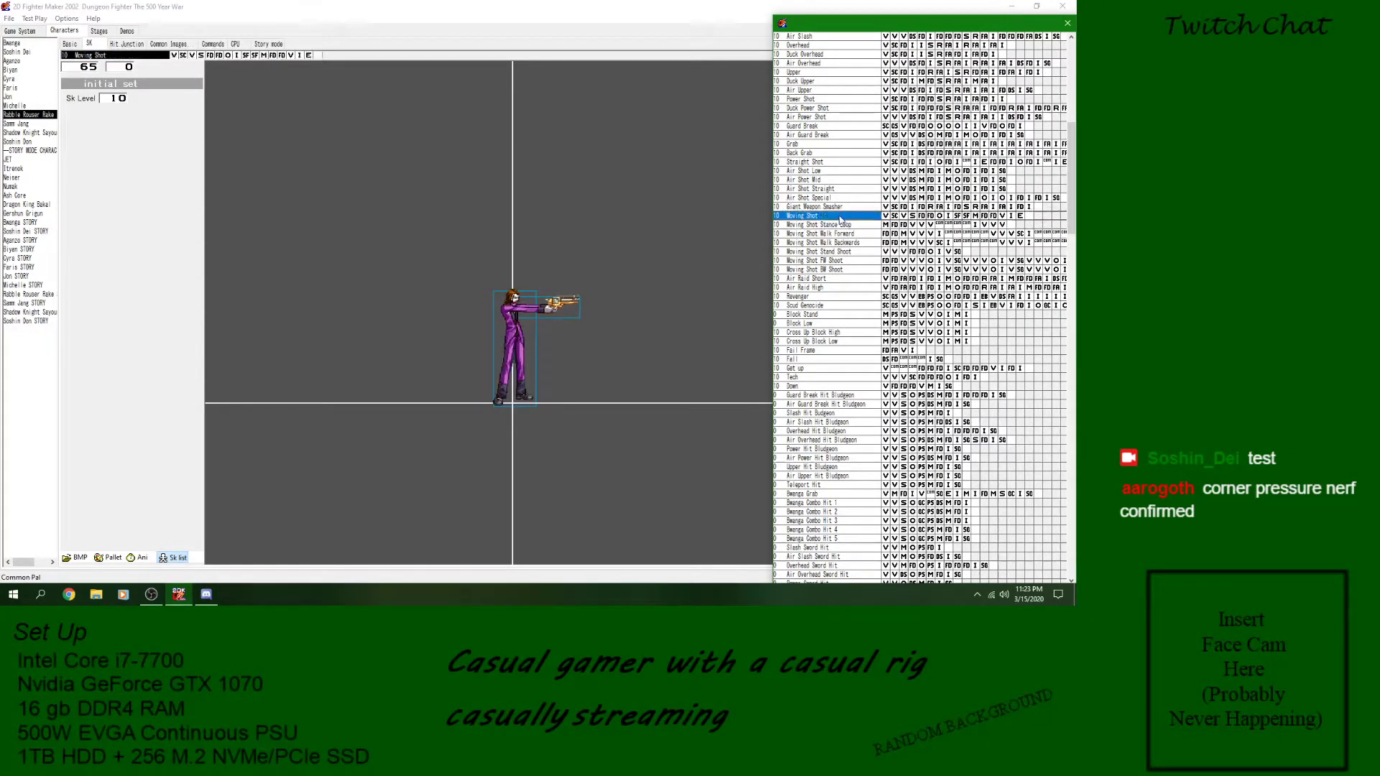
pyautogui.click(836, 225)
pyautogui.click(836, 234)
pyautogui.click(838, 243)
pyautogui.click(837, 251)
pyautogui.click(837, 261)
pyautogui.click(837, 270)
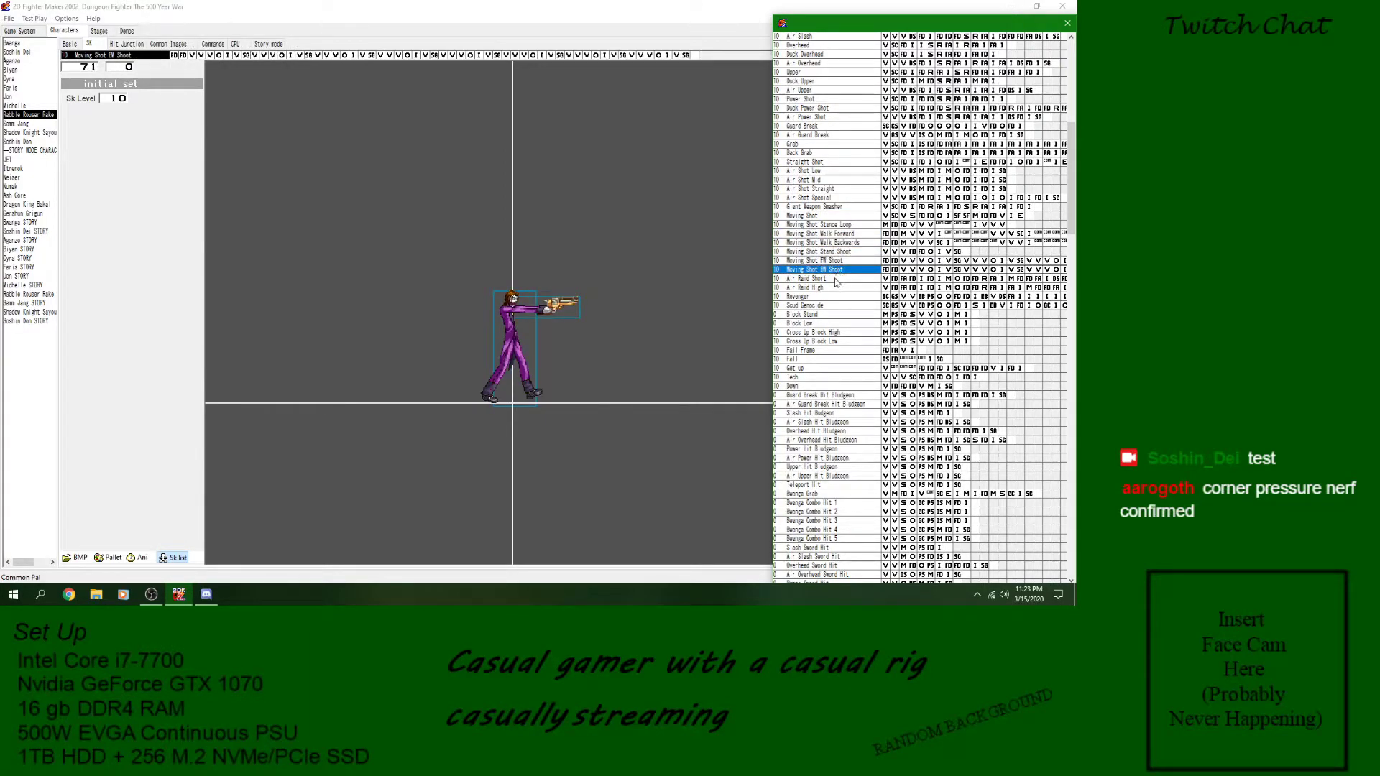
pyautogui.click(832, 216)
pyautogui.click(832, 225)
pyautogui.click(832, 235)
pyautogui.click(835, 244)
pyautogui.click(836, 252)
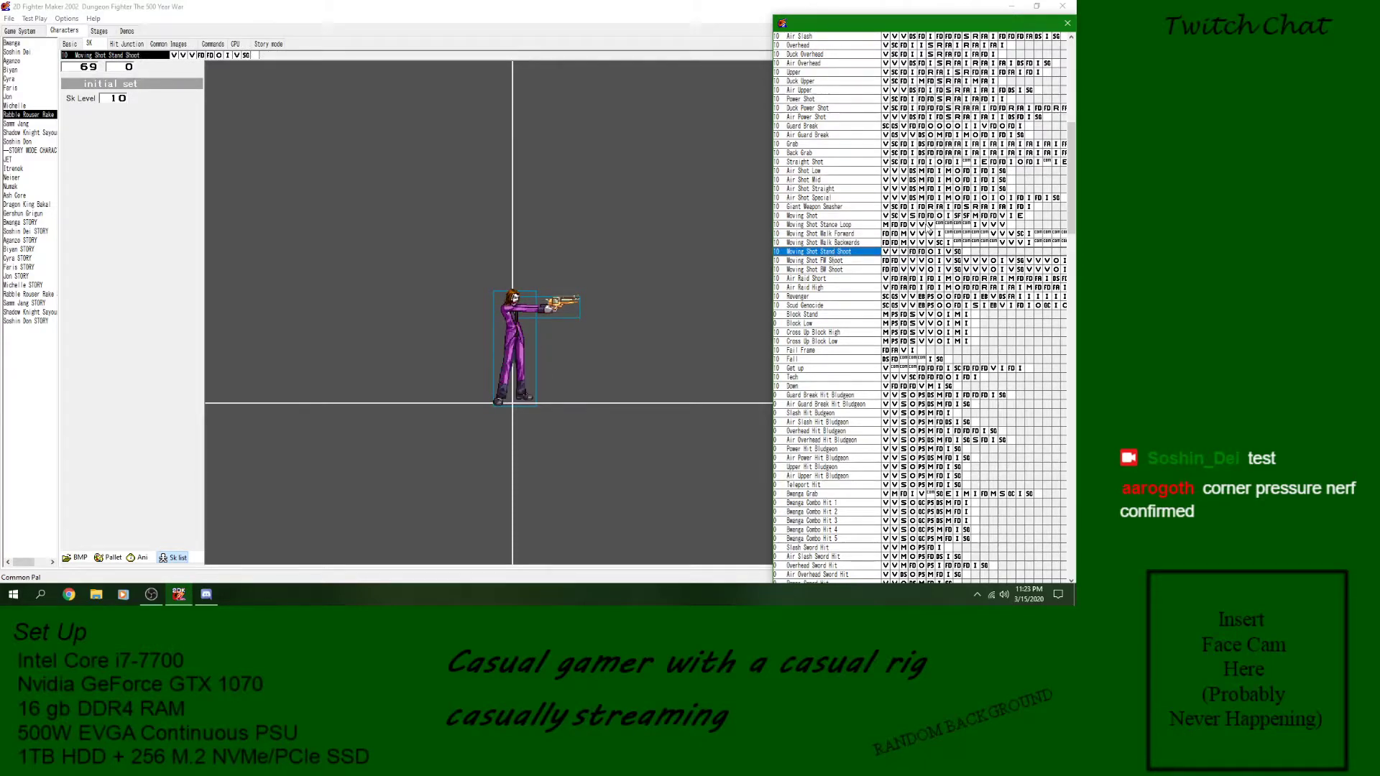
# - Examine the Command Divergence blocks of Moving Shot Stance Loop and the blocks of Moving Shot Walk Forward and Walk Backwards
pyautogui.click(925, 225)
pyautogui.click(914, 226)
pyautogui.click(939, 225)
pyautogui.click(949, 225)
pyautogui.click(957, 225)
pyautogui.click(967, 225)
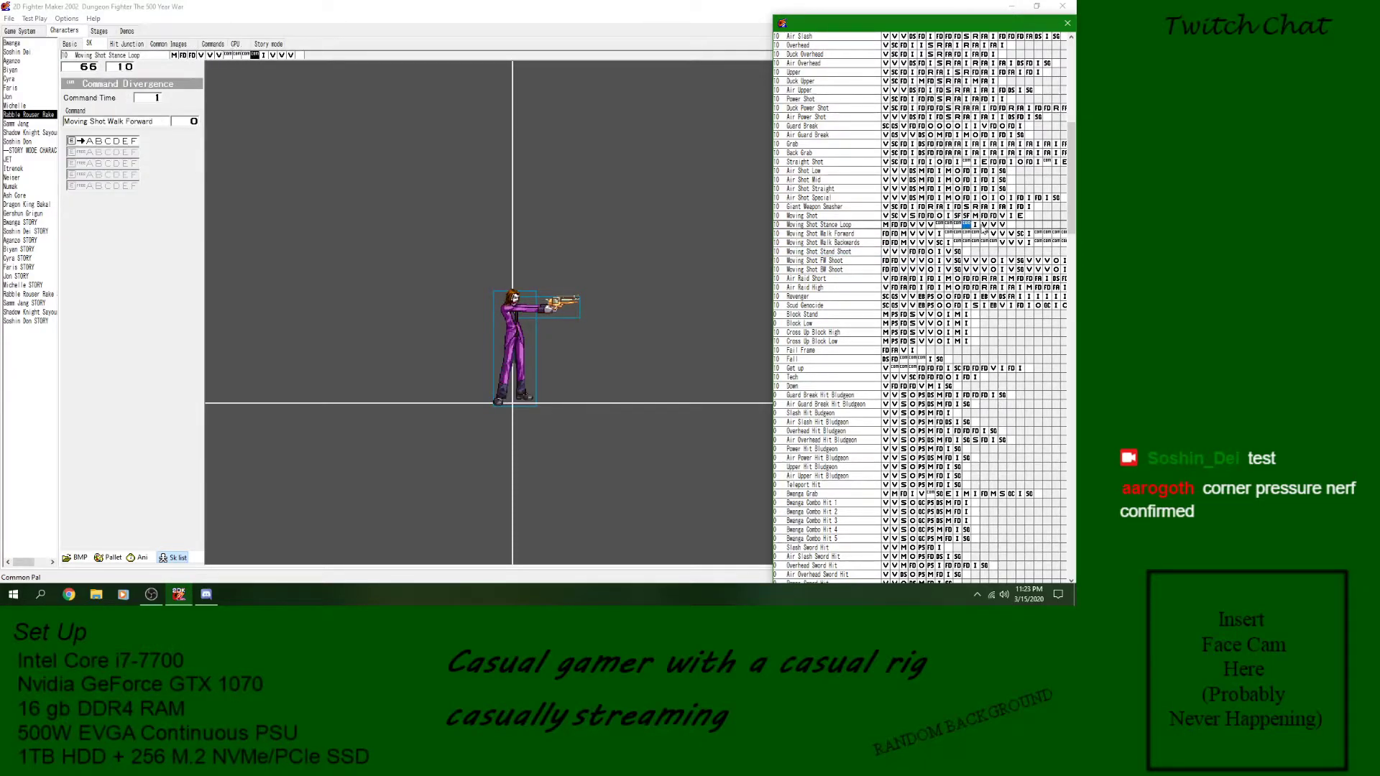
pyautogui.click(975, 225)
pyautogui.click(922, 251)
pyautogui.click(912, 244)
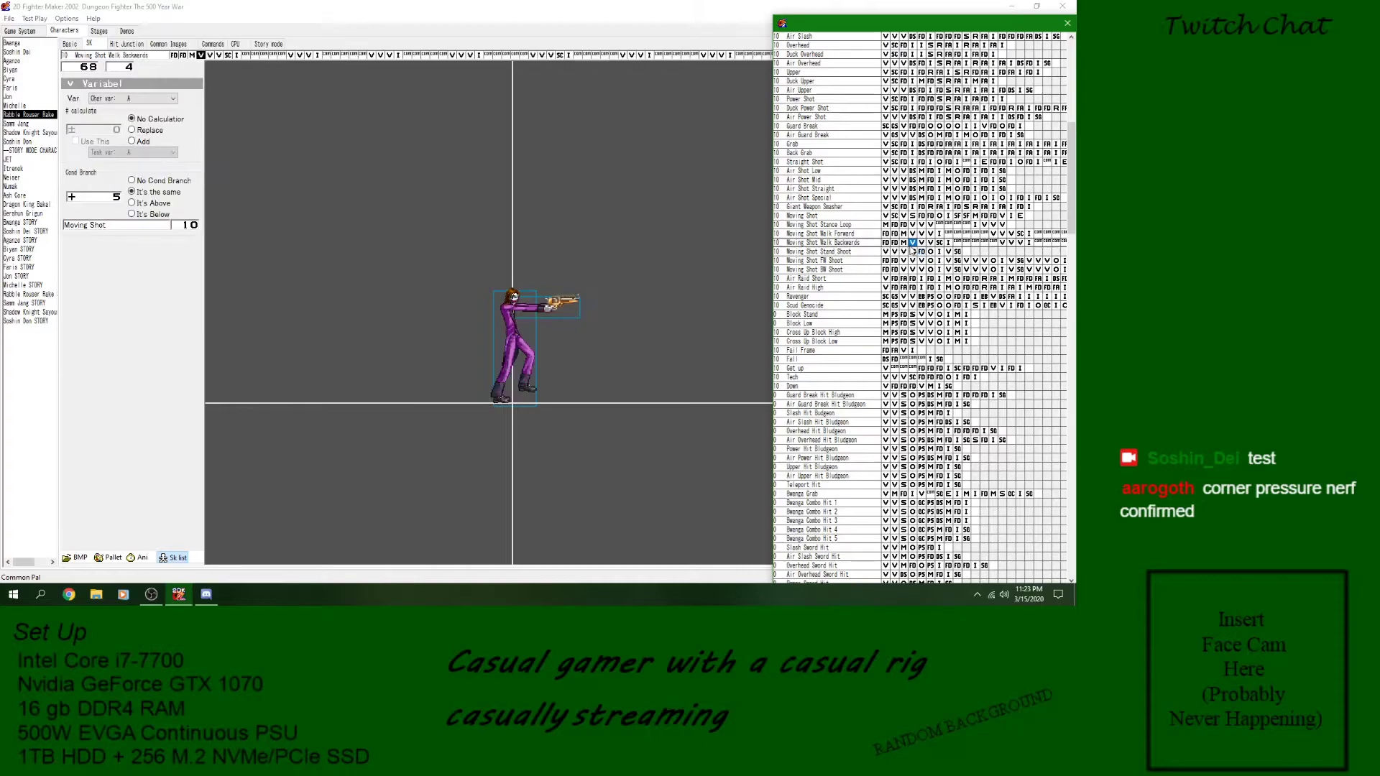
pyautogui.click(886, 243)
pyautogui.click(885, 234)
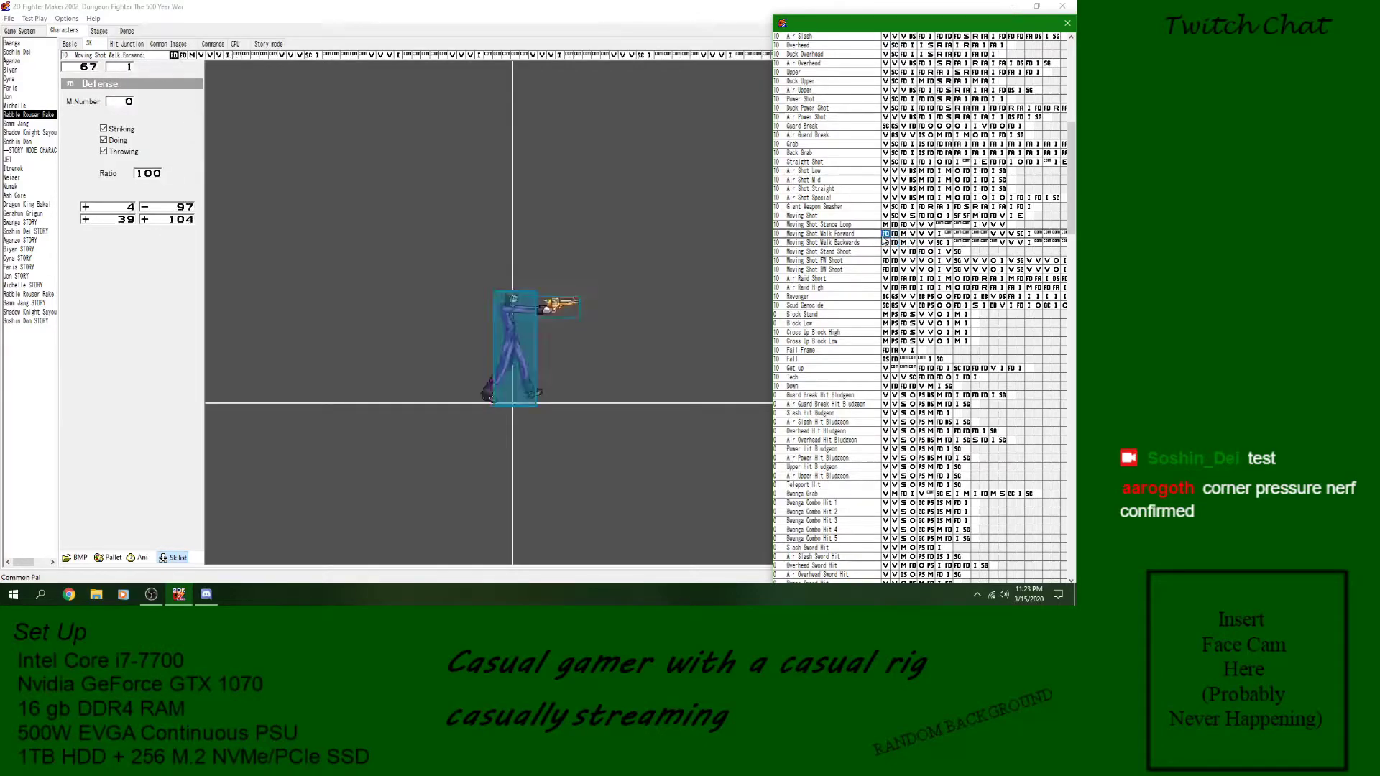
pyautogui.click(828, 244)
# - Open the New Game project from the Desktop's Media-Entertainment > 2D Fighter Maker 2002 folder and select the Stick Man
pyautogui.click(10, 21)
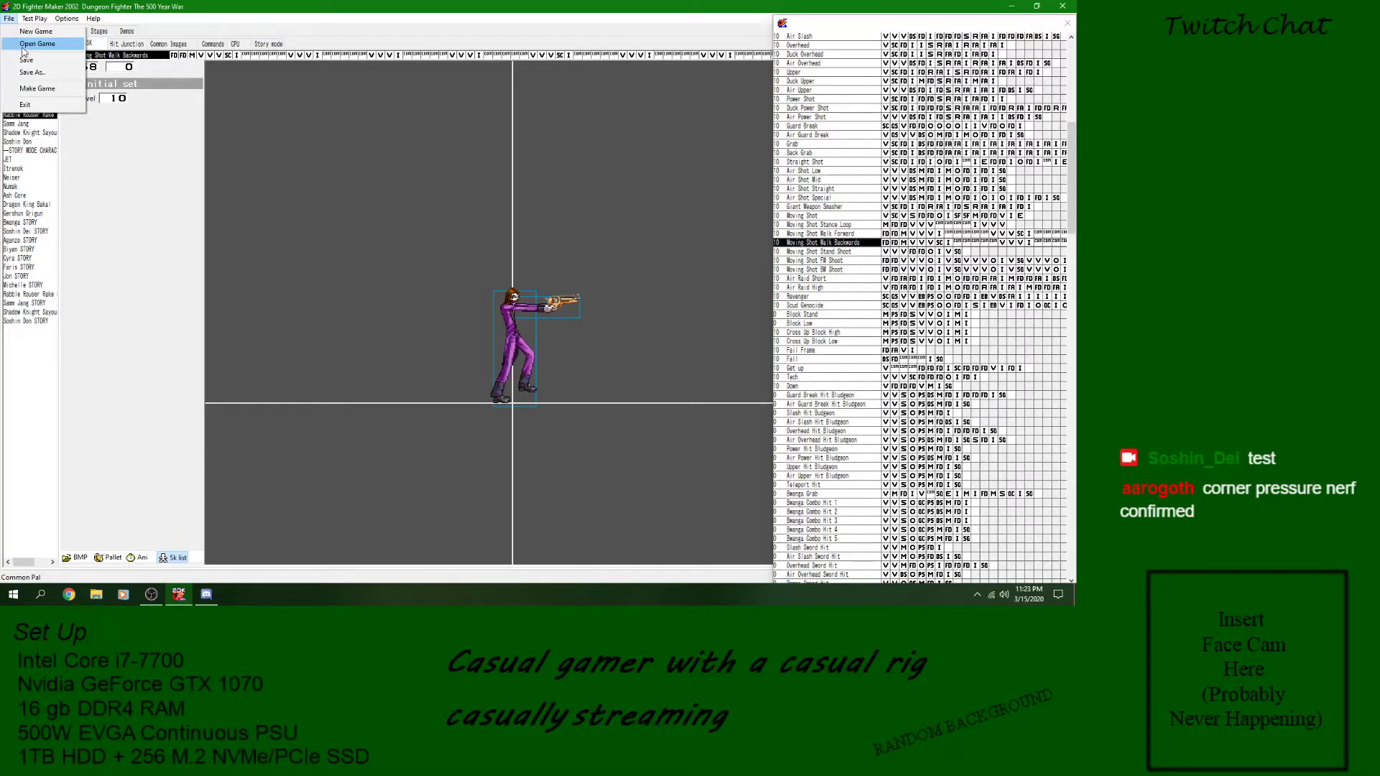
pyautogui.click(22, 47)
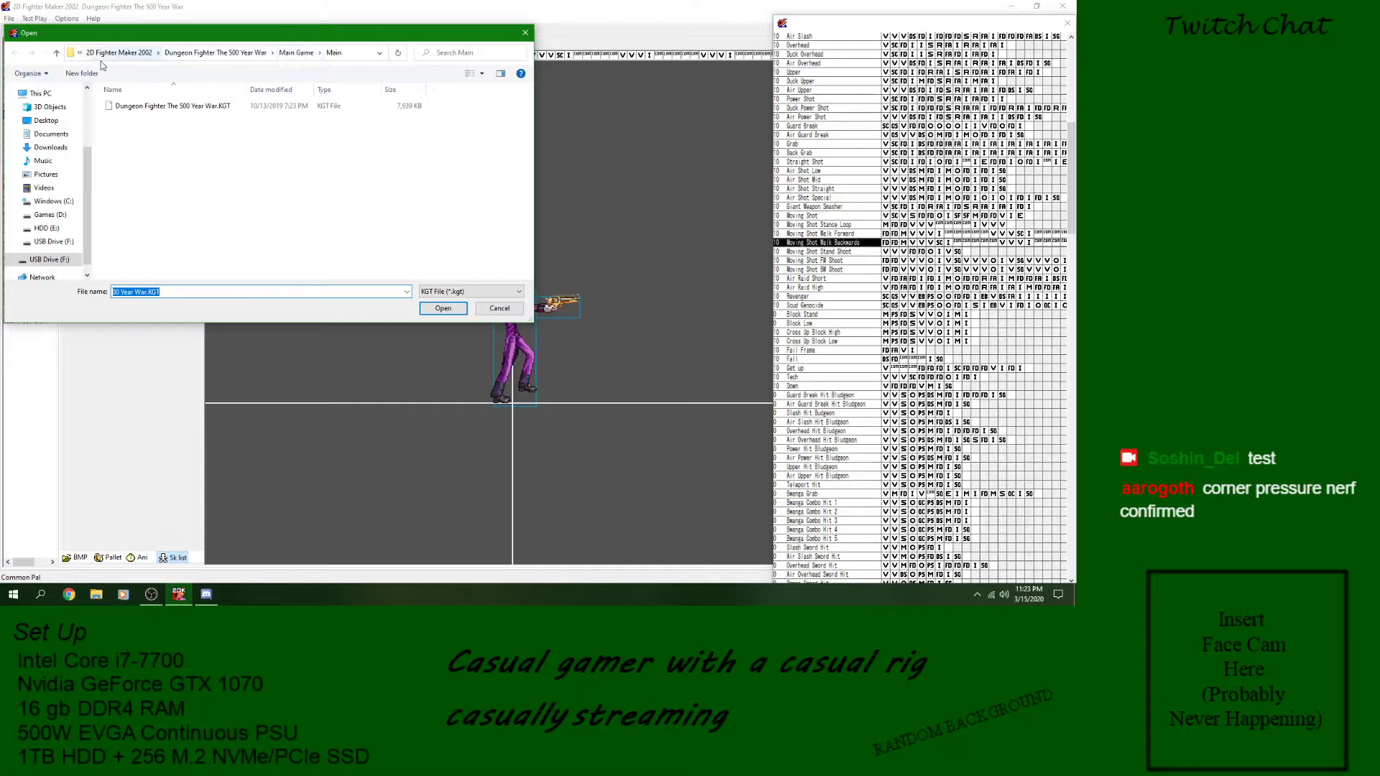
pyautogui.scroll(-1, 50, 202)
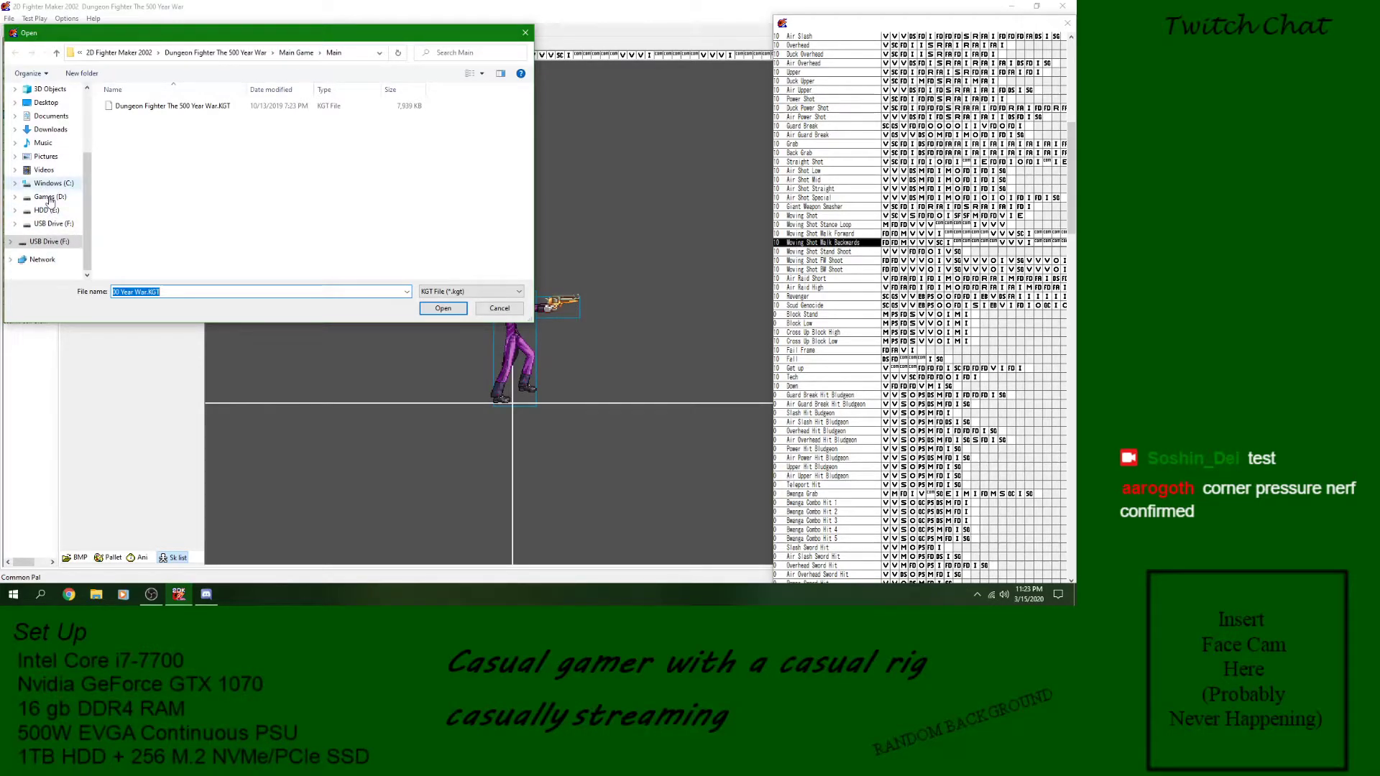
pyautogui.click(46, 102)
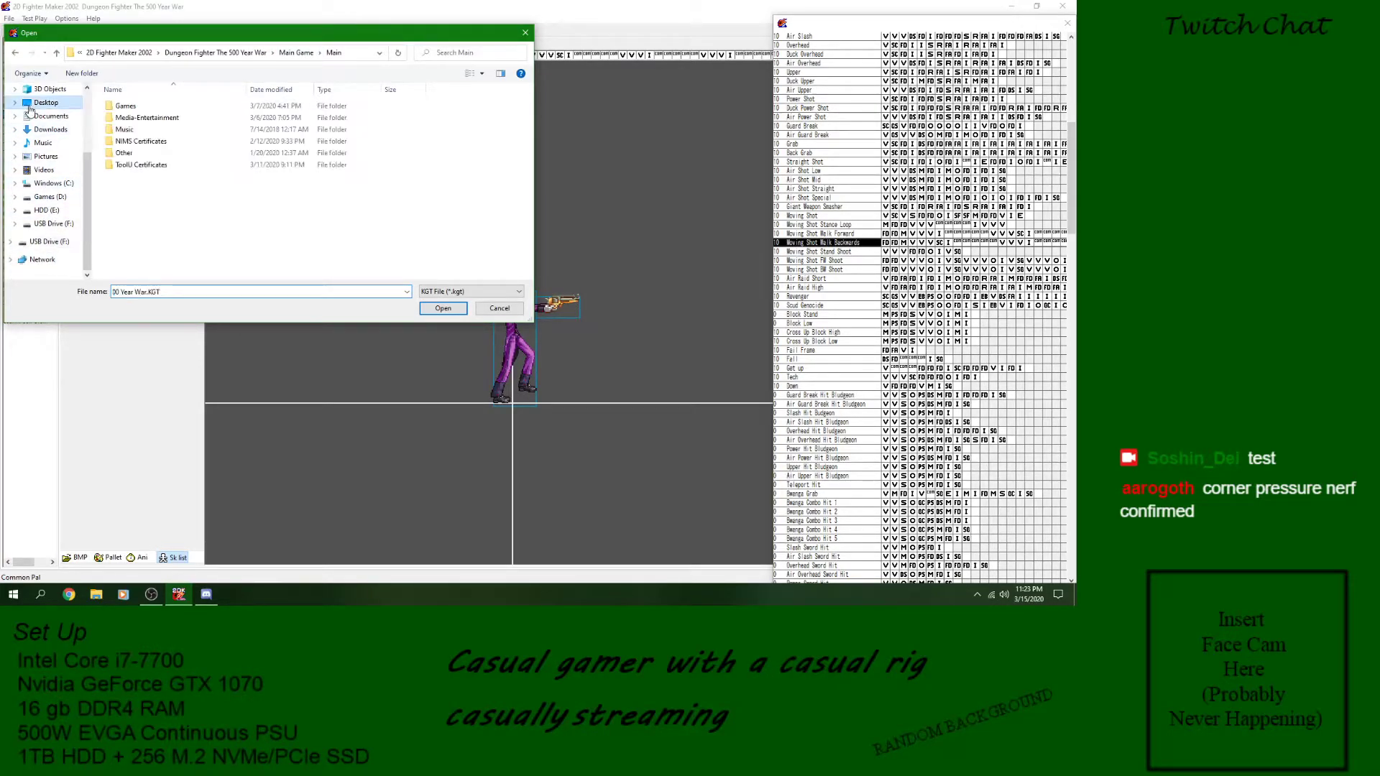
pyautogui.doubleClick(185, 118)
pyautogui.doubleClick(178, 106)
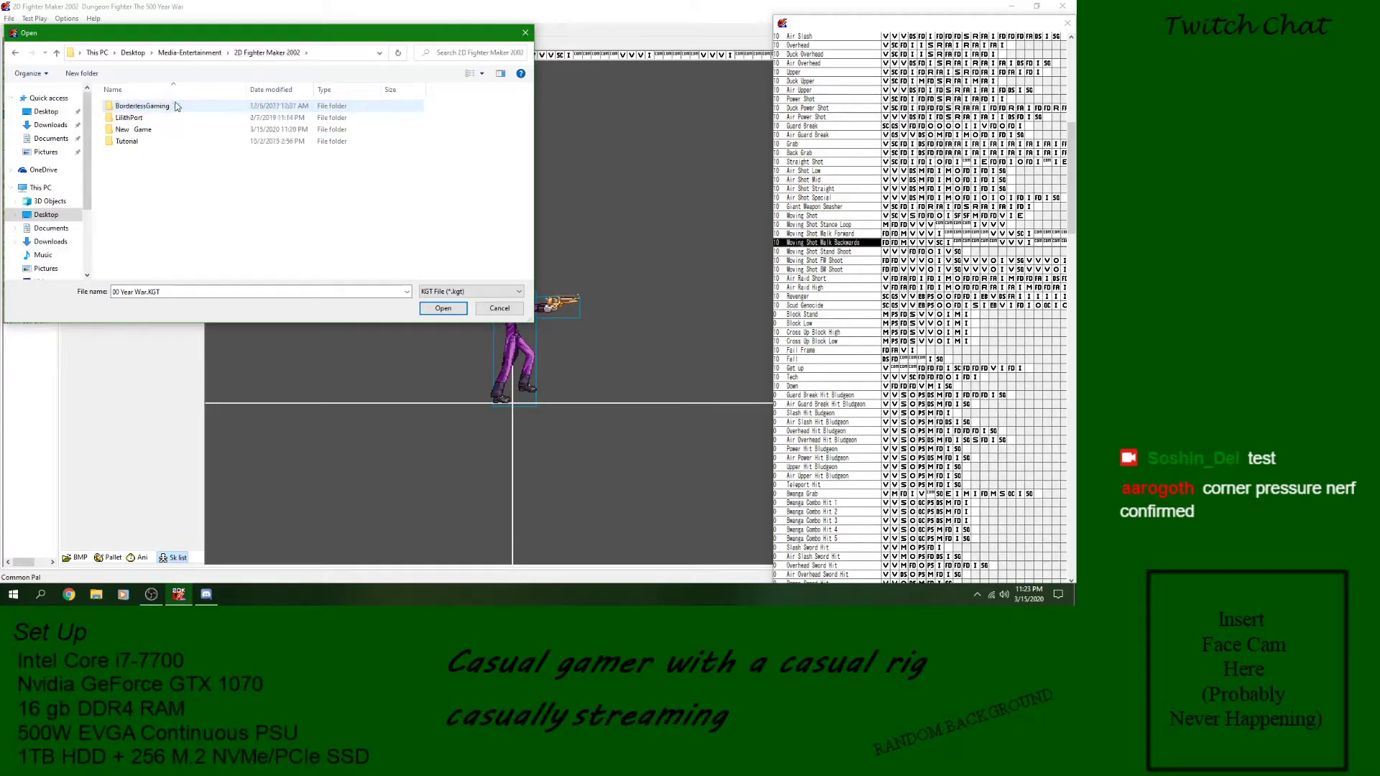
pyautogui.doubleClick(178, 106)
pyautogui.click(57, 52)
pyautogui.doubleClick(153, 131)
pyautogui.doubleClick(154, 106)
pyautogui.click(24, 79)
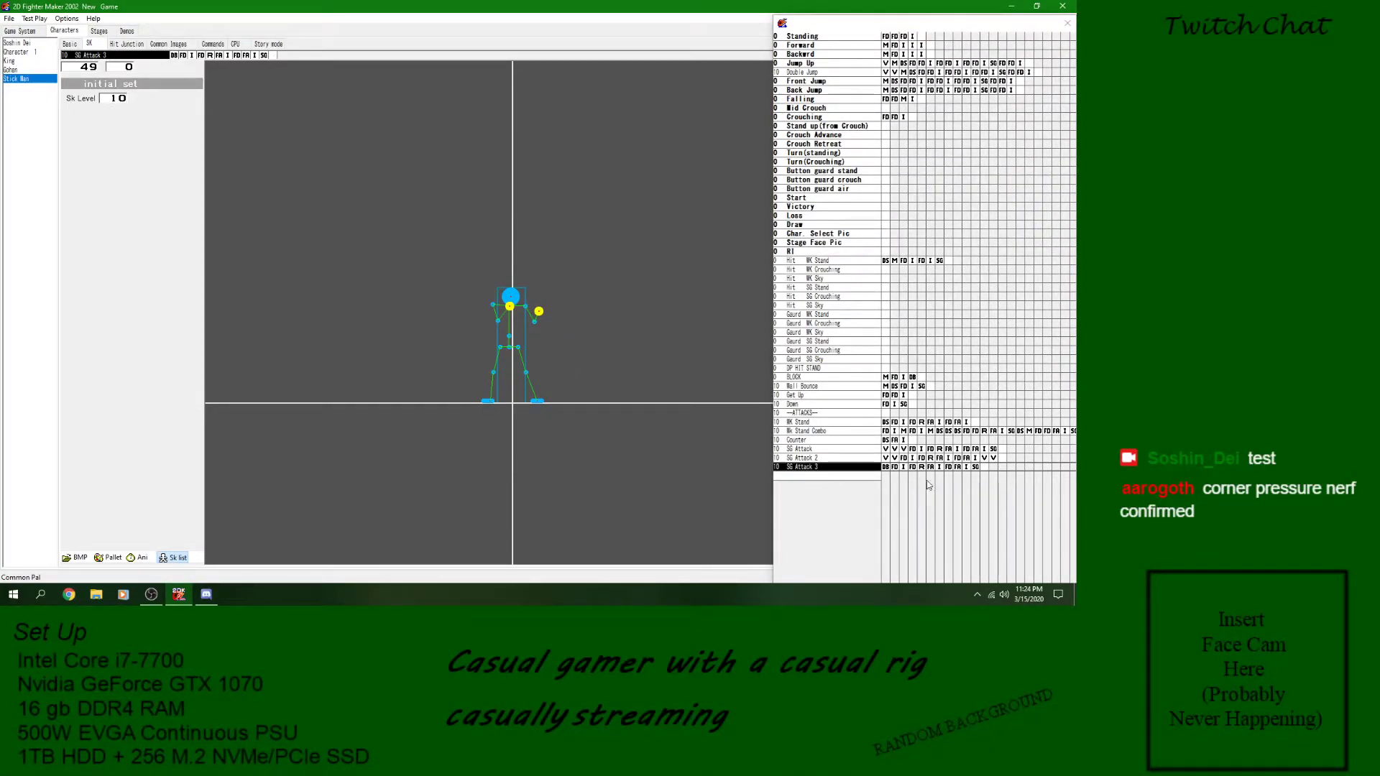
# - Delete the Basic Divergence block that calls Crouching from the start of the SG Attack 3 skill
pyautogui.click(877, 466)
pyautogui.click(893, 467)
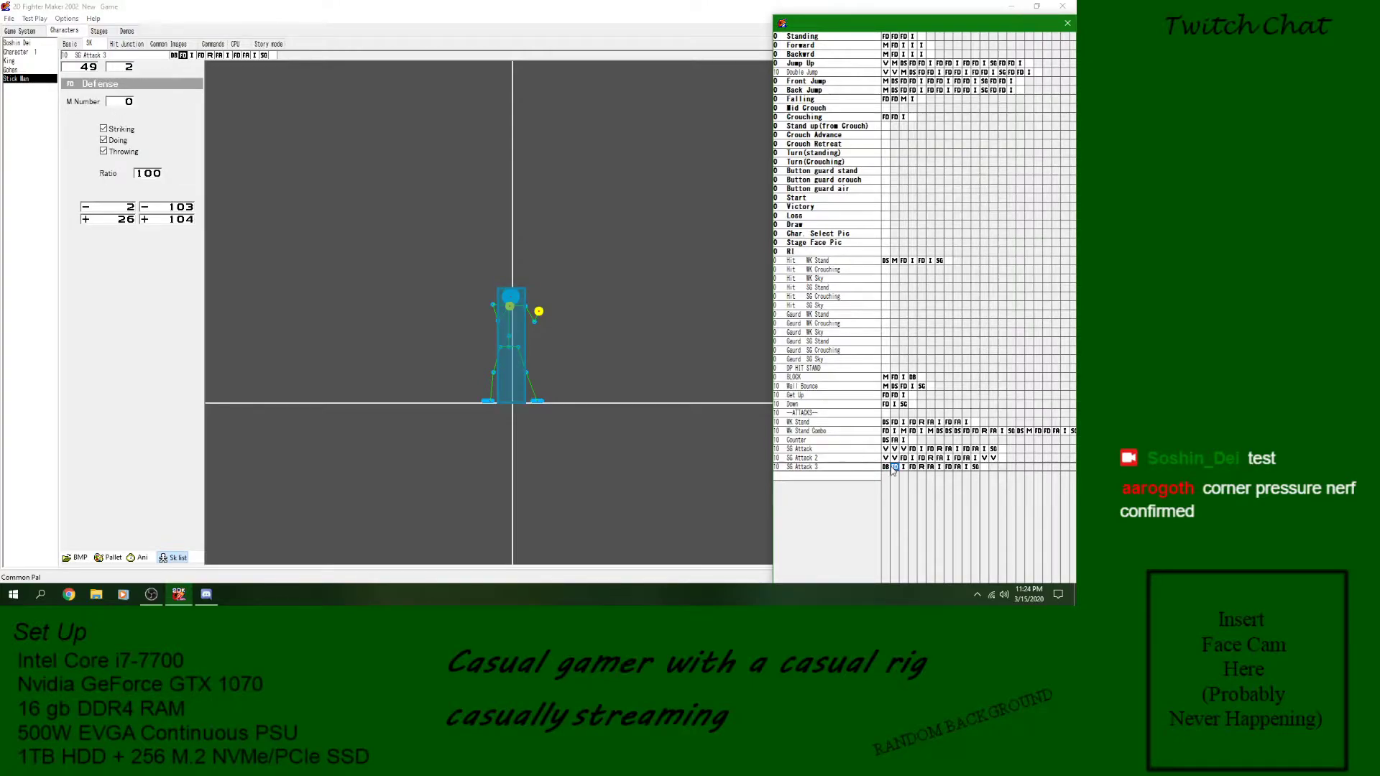
pyautogui.click(890, 468)
pyautogui.rightClick(890, 473)
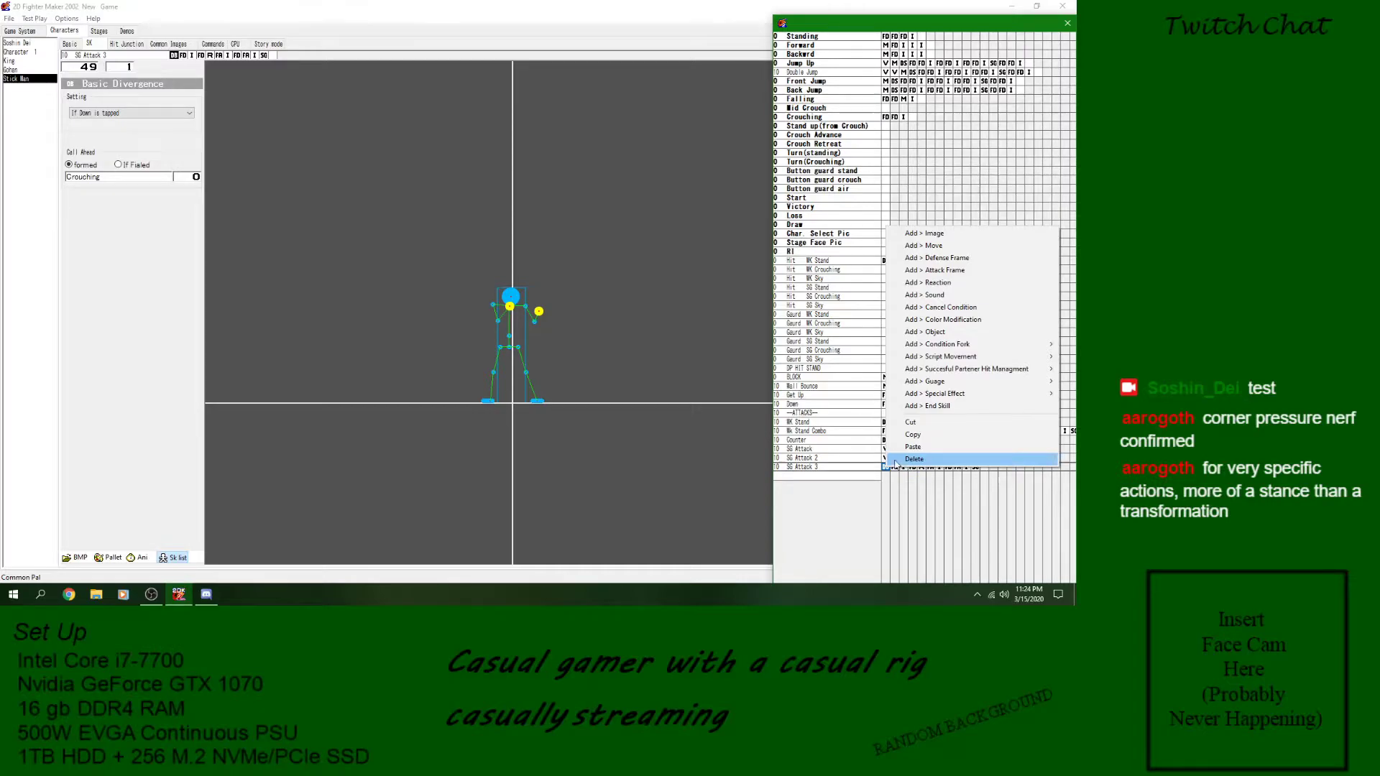
pyautogui.click(870, 469)
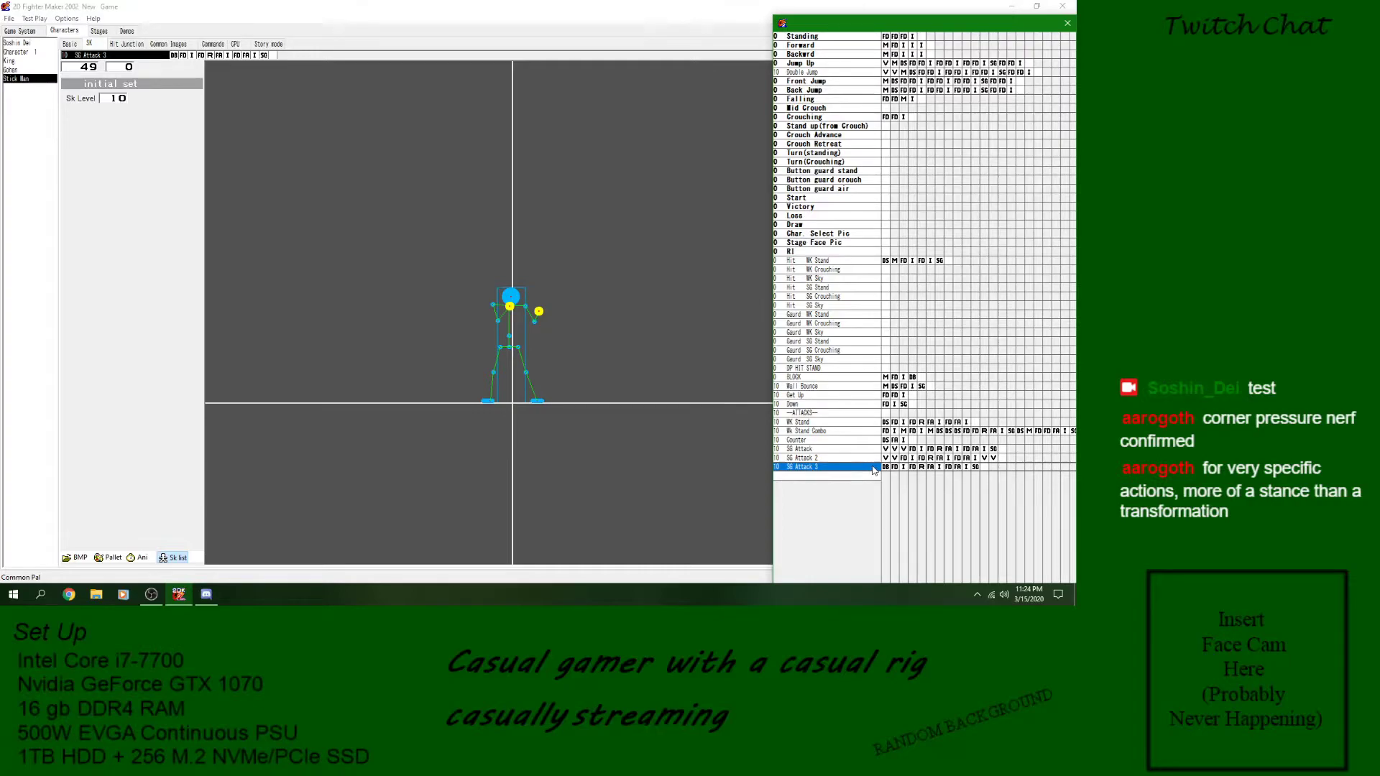
pyautogui.click(885, 467)
pyautogui.rightClick(885, 468)
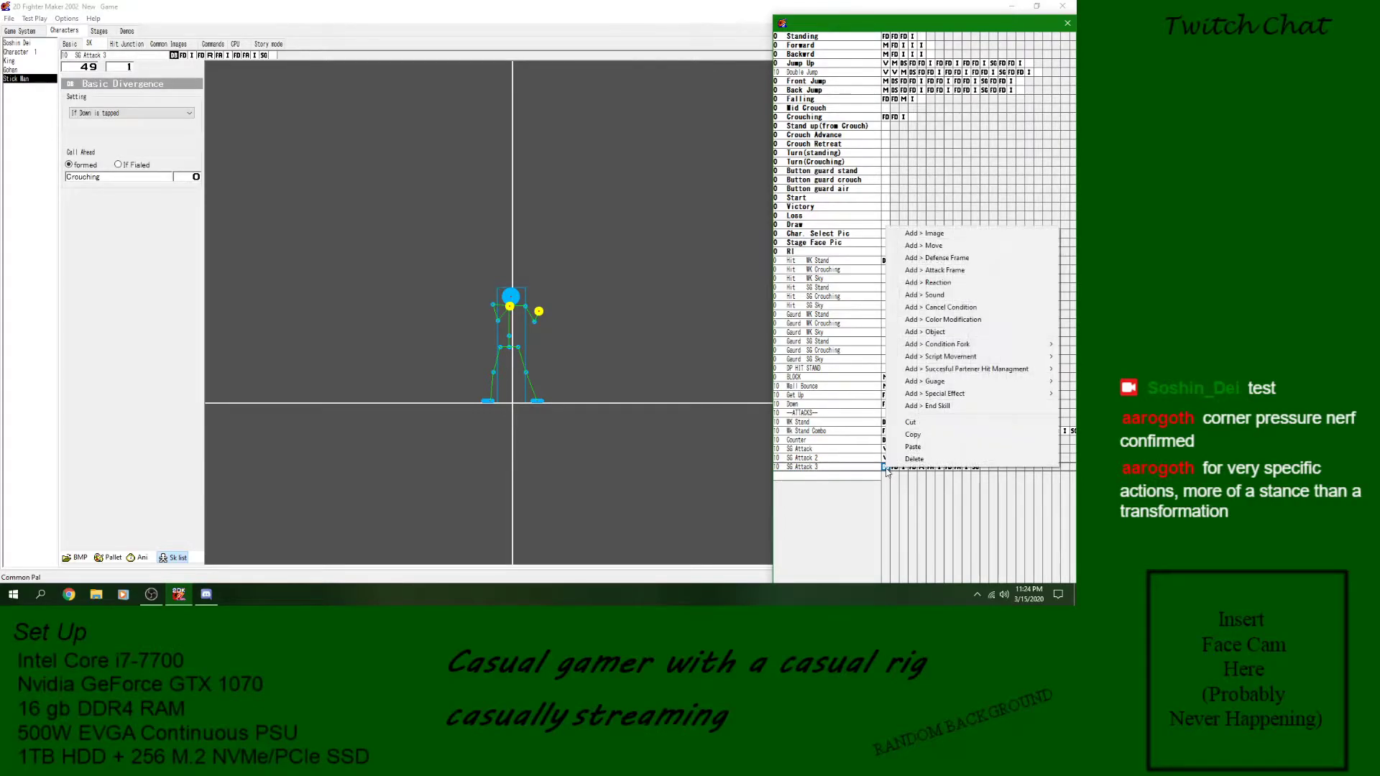
pyautogui.click(927, 451)
pyautogui.rightClick(884, 473)
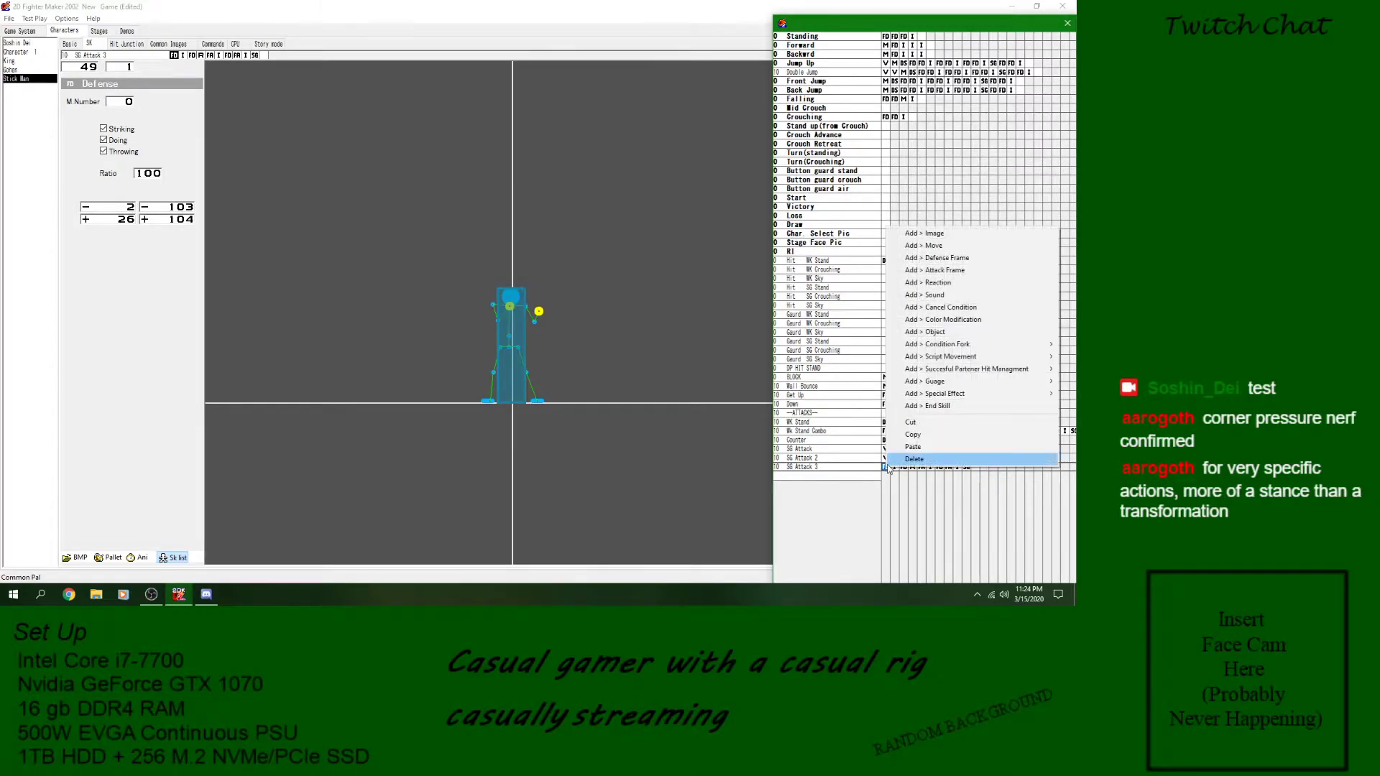
pyautogui.moveTo(1004, 357)
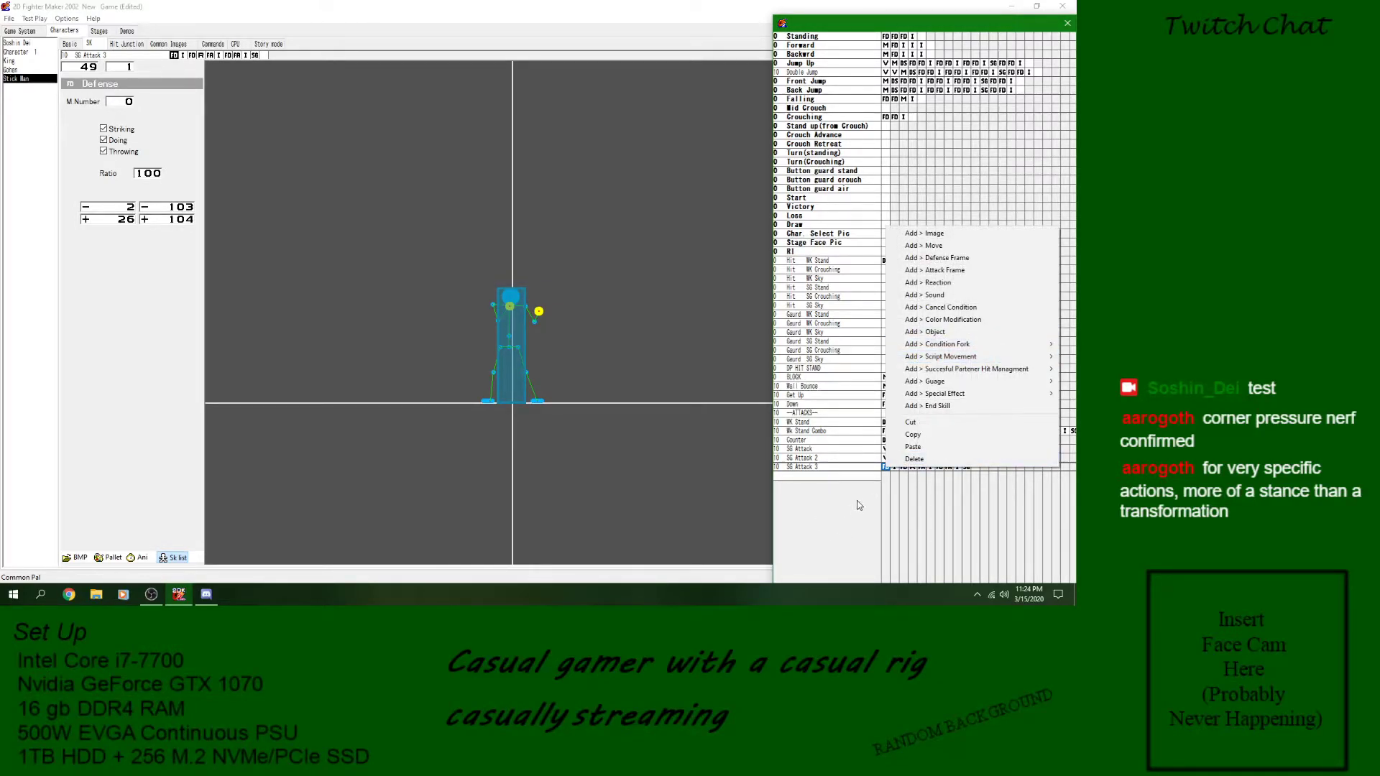
pyautogui.click(846, 482)
pyautogui.click(850, 476)
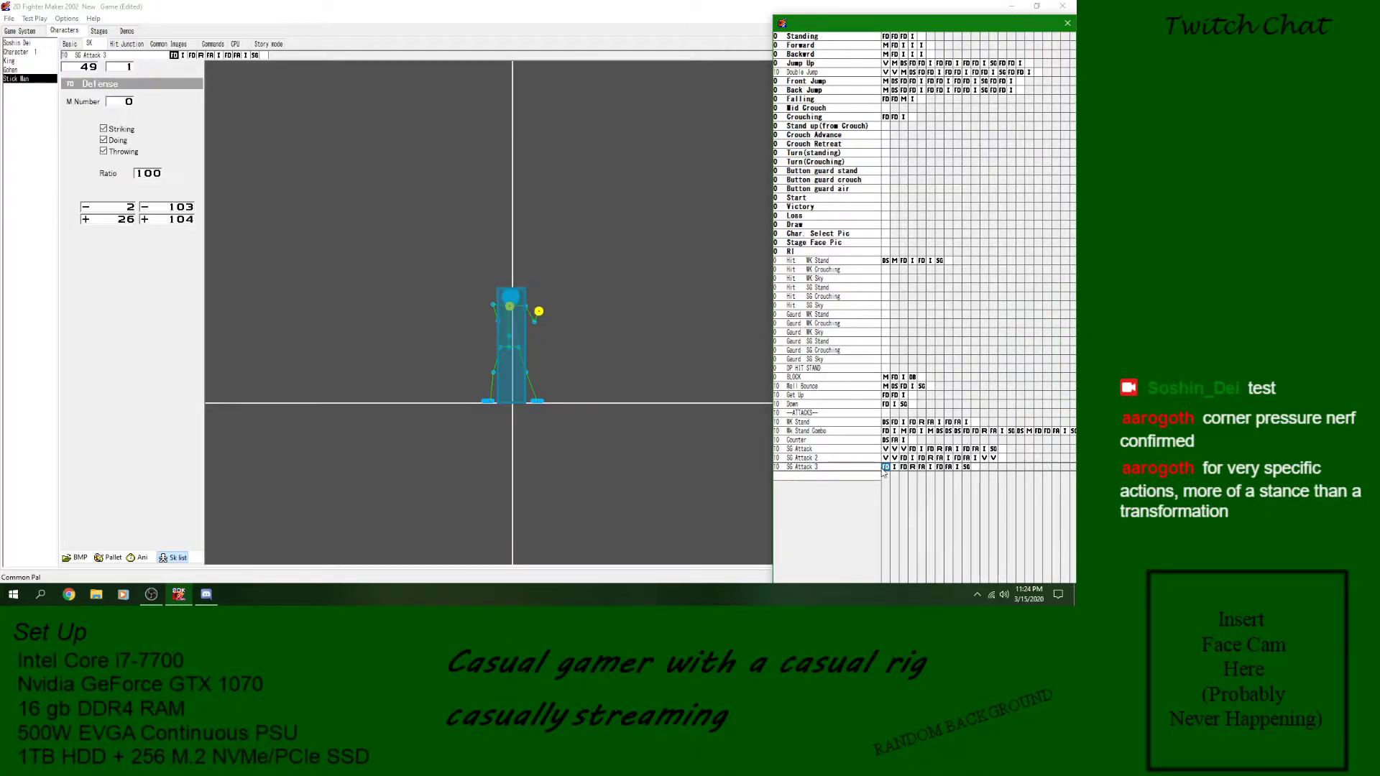
pyautogui.rightClick(850, 482)
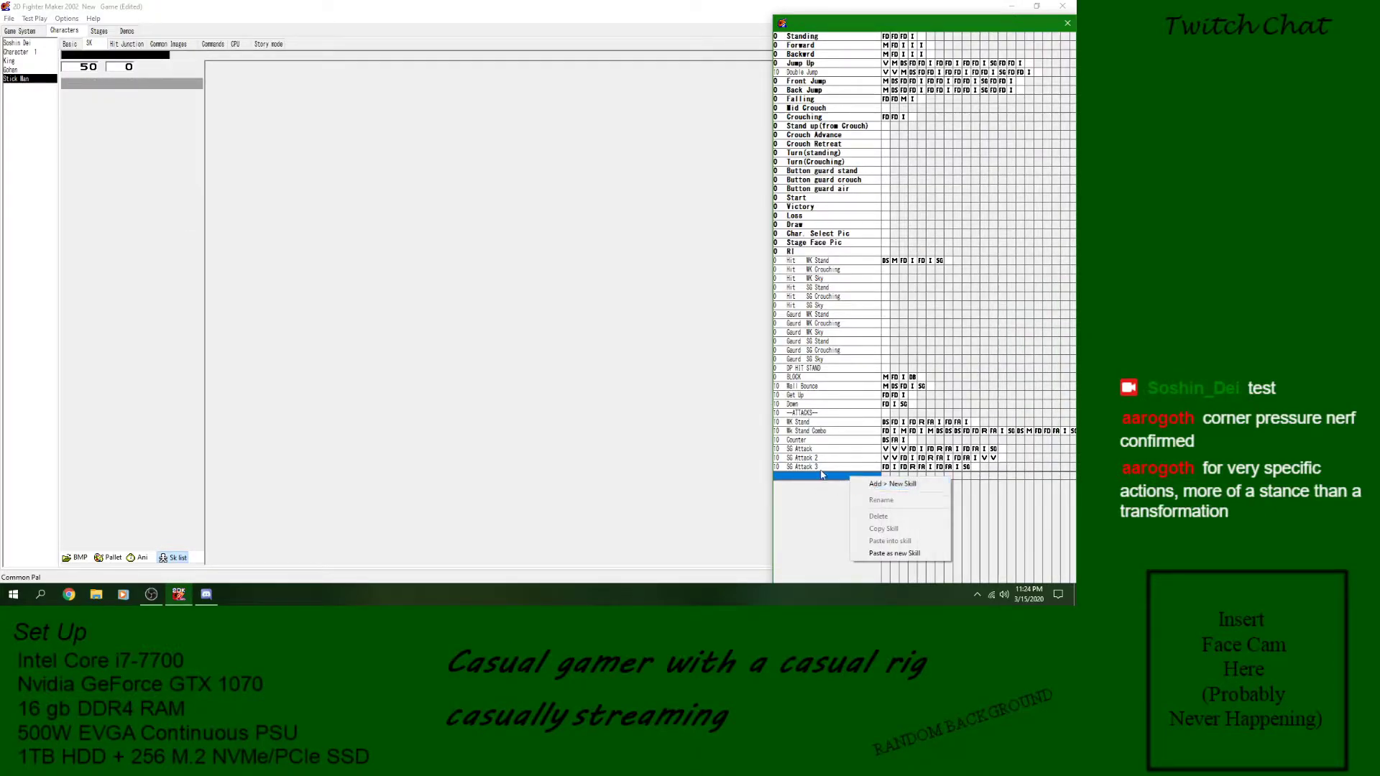
pyautogui.click(883, 469)
# - Add a Call Skill block at the start of SG Attack 3
pyautogui.click(884, 468)
pyautogui.rightClick(884, 468)
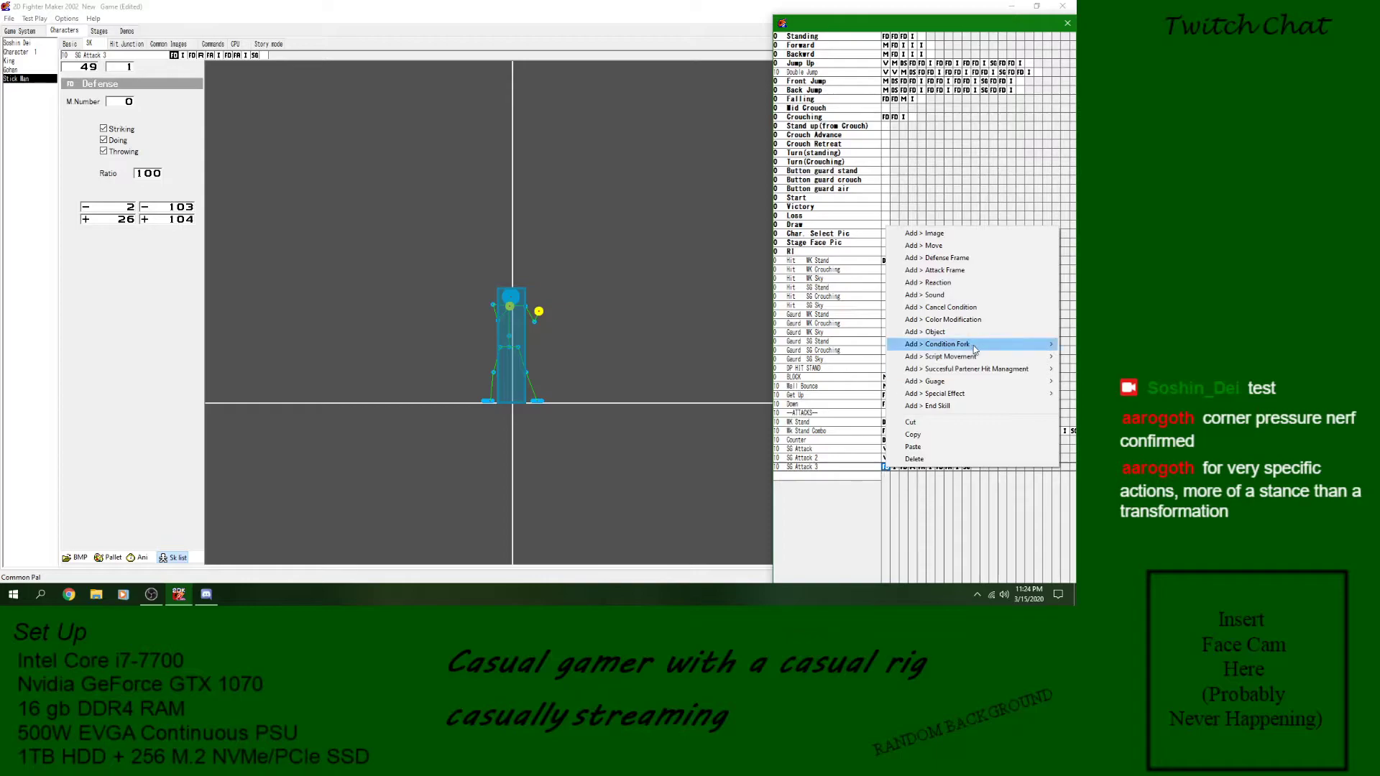
pyautogui.moveTo(974, 350)
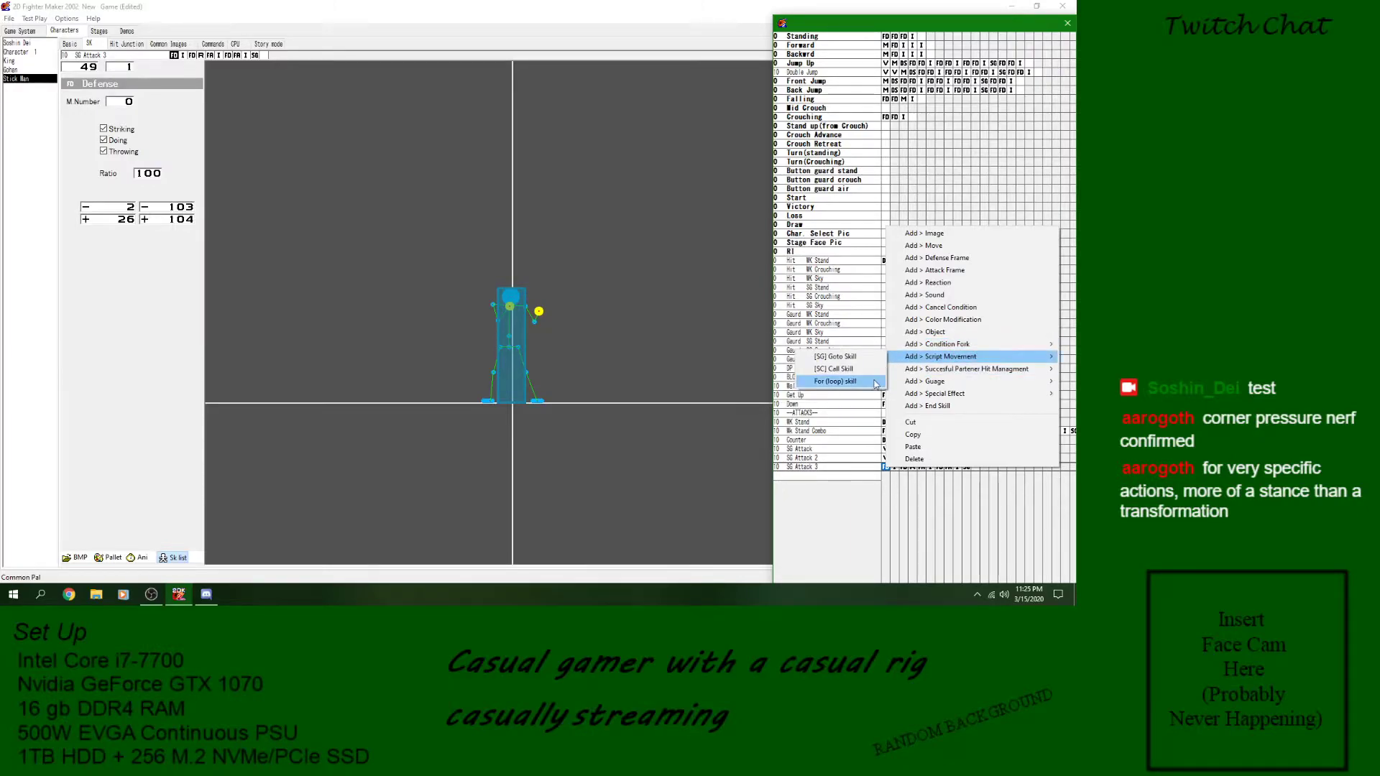
pyautogui.click(849, 371)
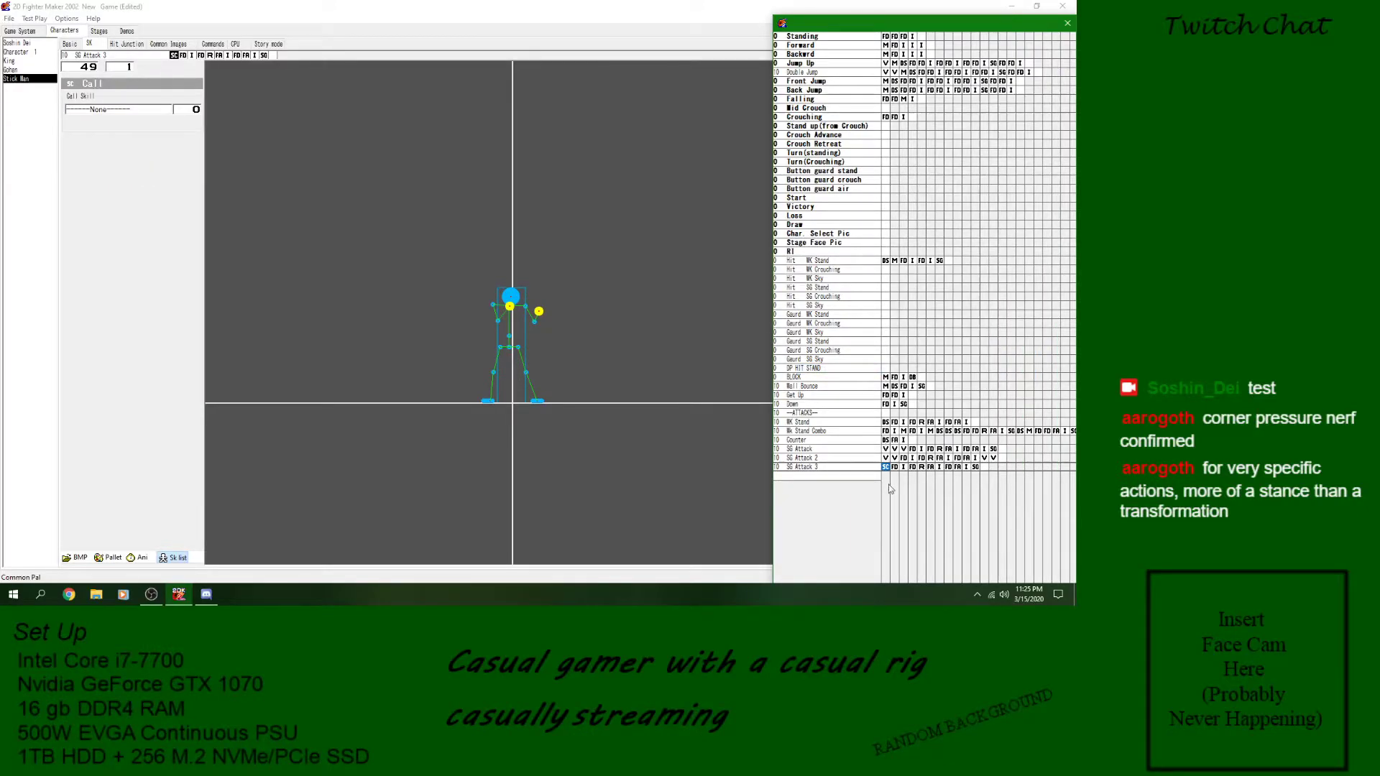
# - Create a new skill named "Break Loop" below SG Attack 3
pyautogui.rightClick(844, 476)
pyautogui.click(864, 485)
pyautogui.write('Break Loop')
pyautogui.press('Return')
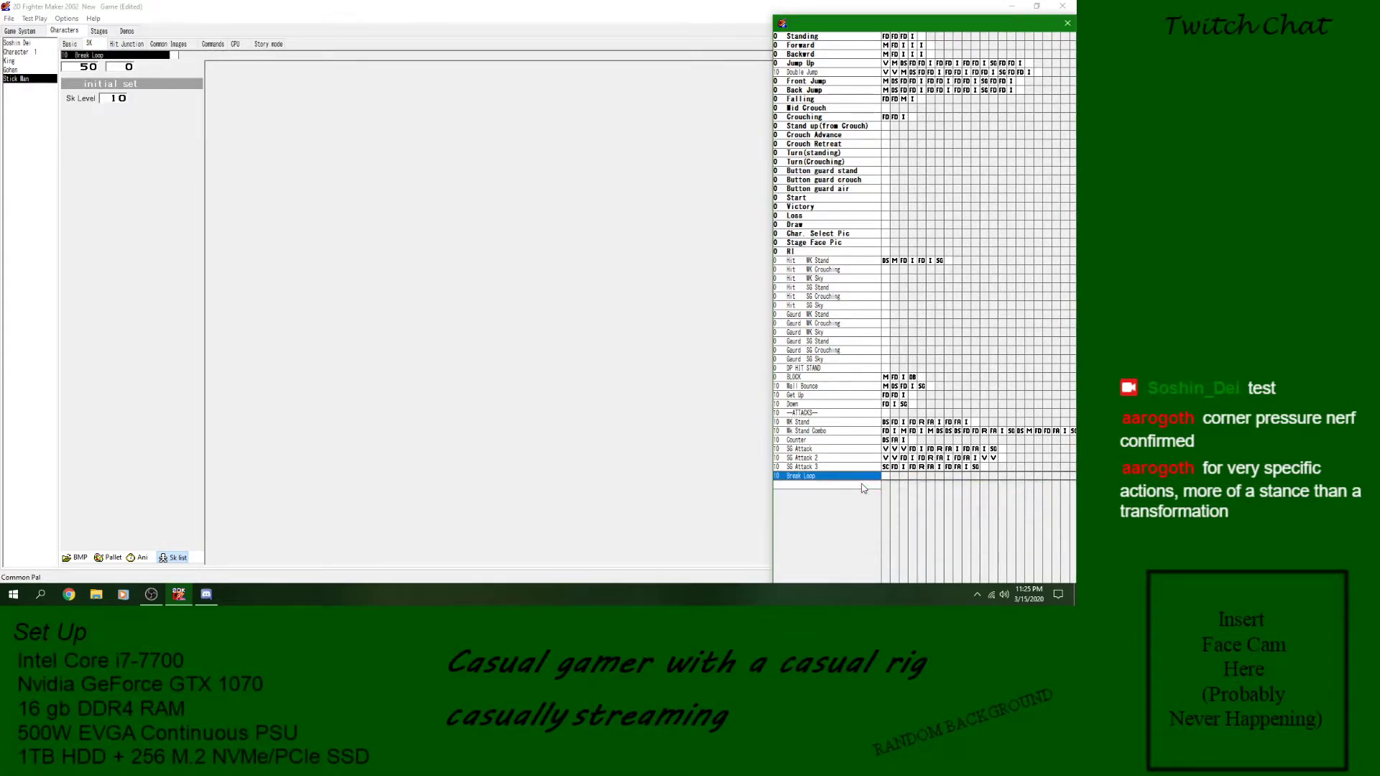
# - Add a Detect Condition block to Break Loop and set its condition to If Forward is tapped
pyautogui.click(886, 477)
pyautogui.rightClick(886, 477)
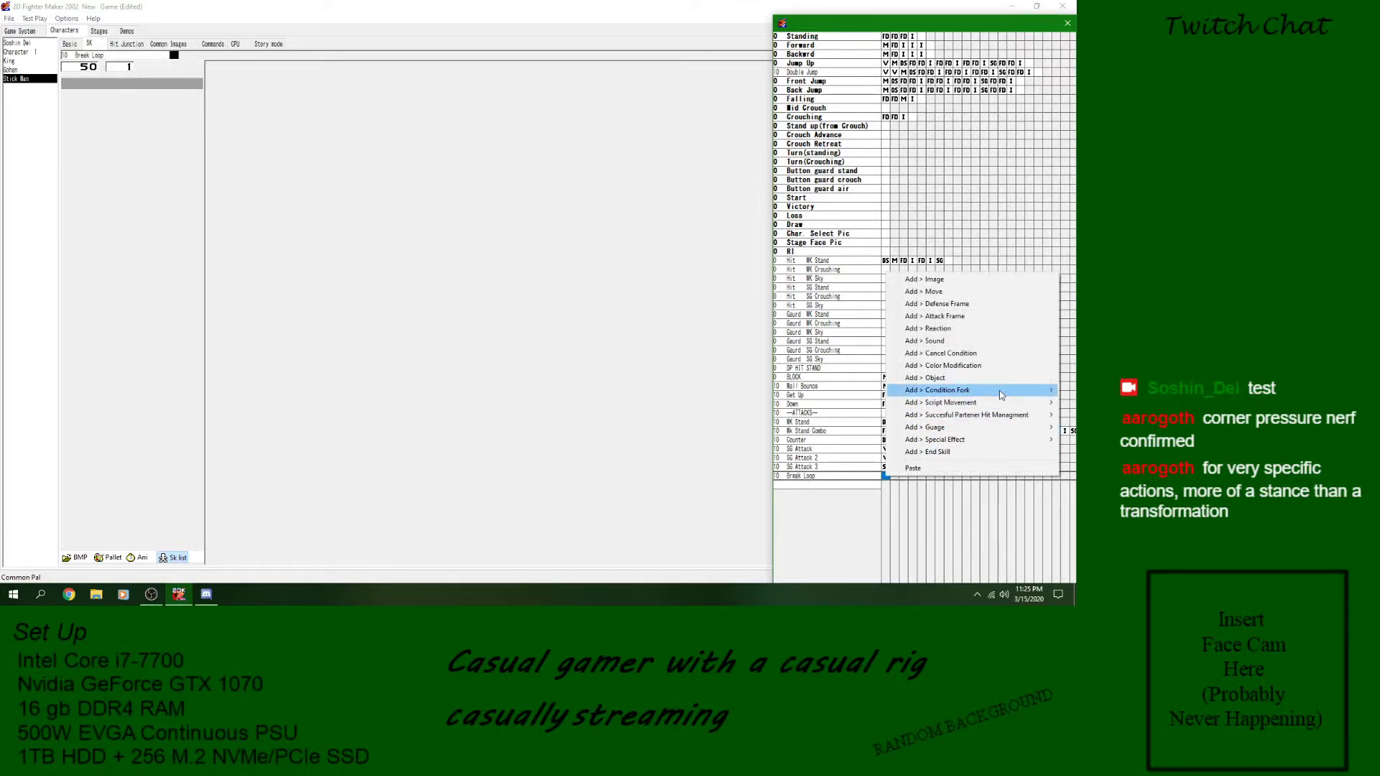
pyautogui.moveTo(985, 390)
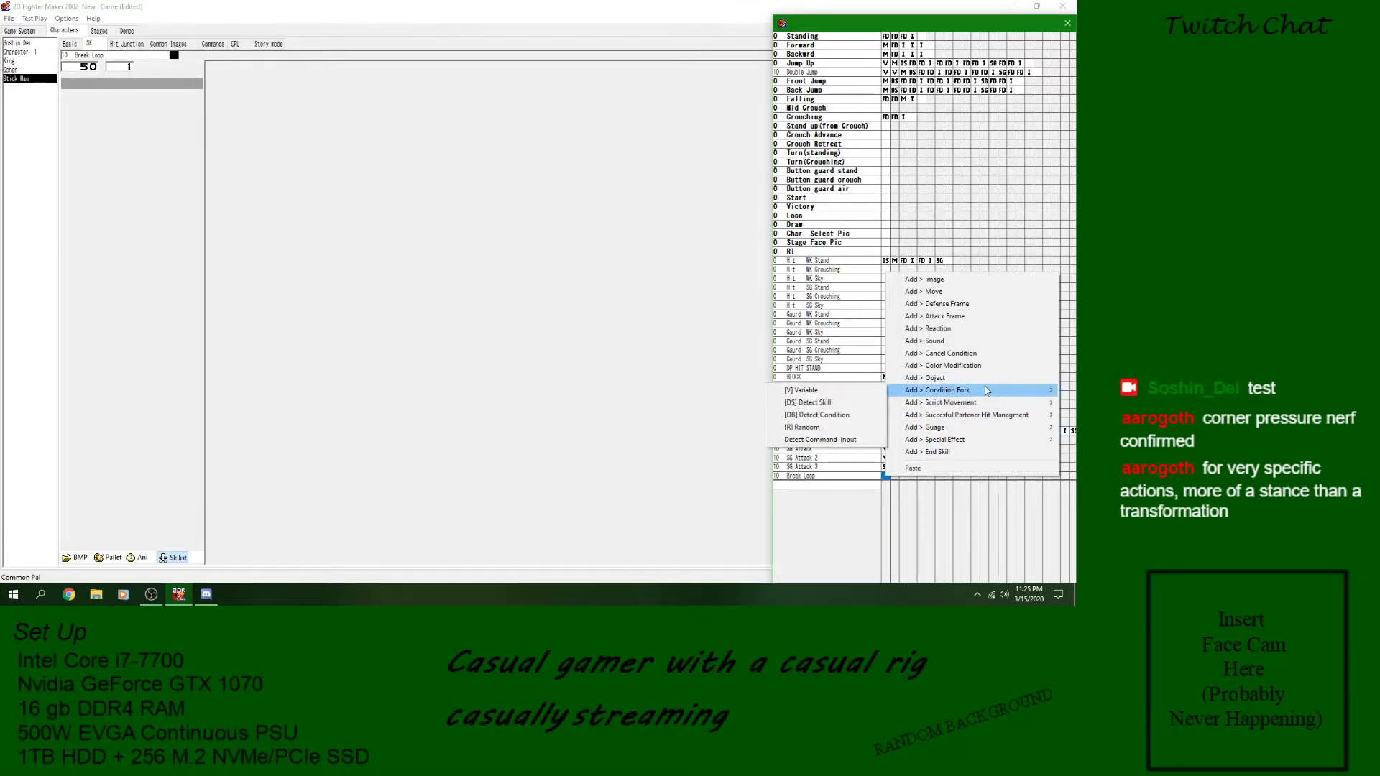
pyautogui.click(813, 416)
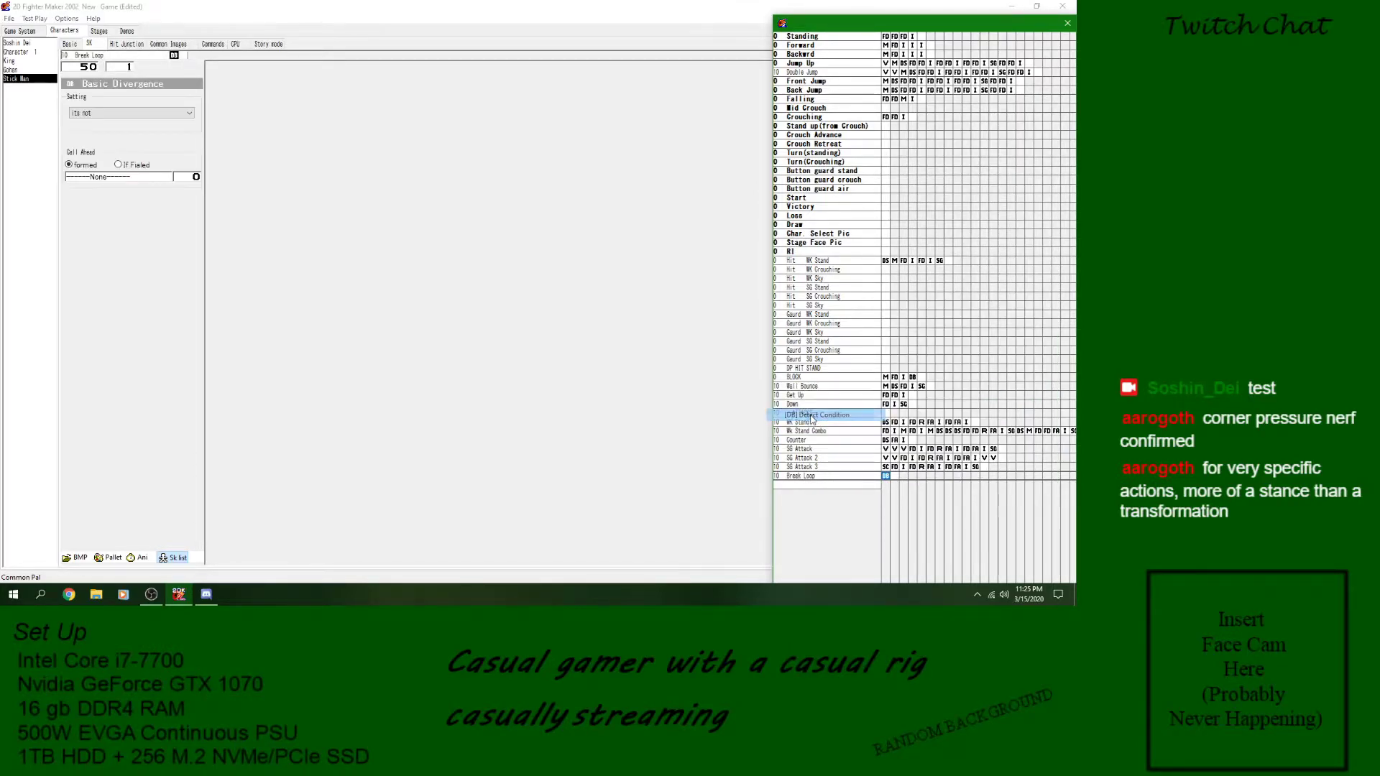
pyautogui.click(117, 113)
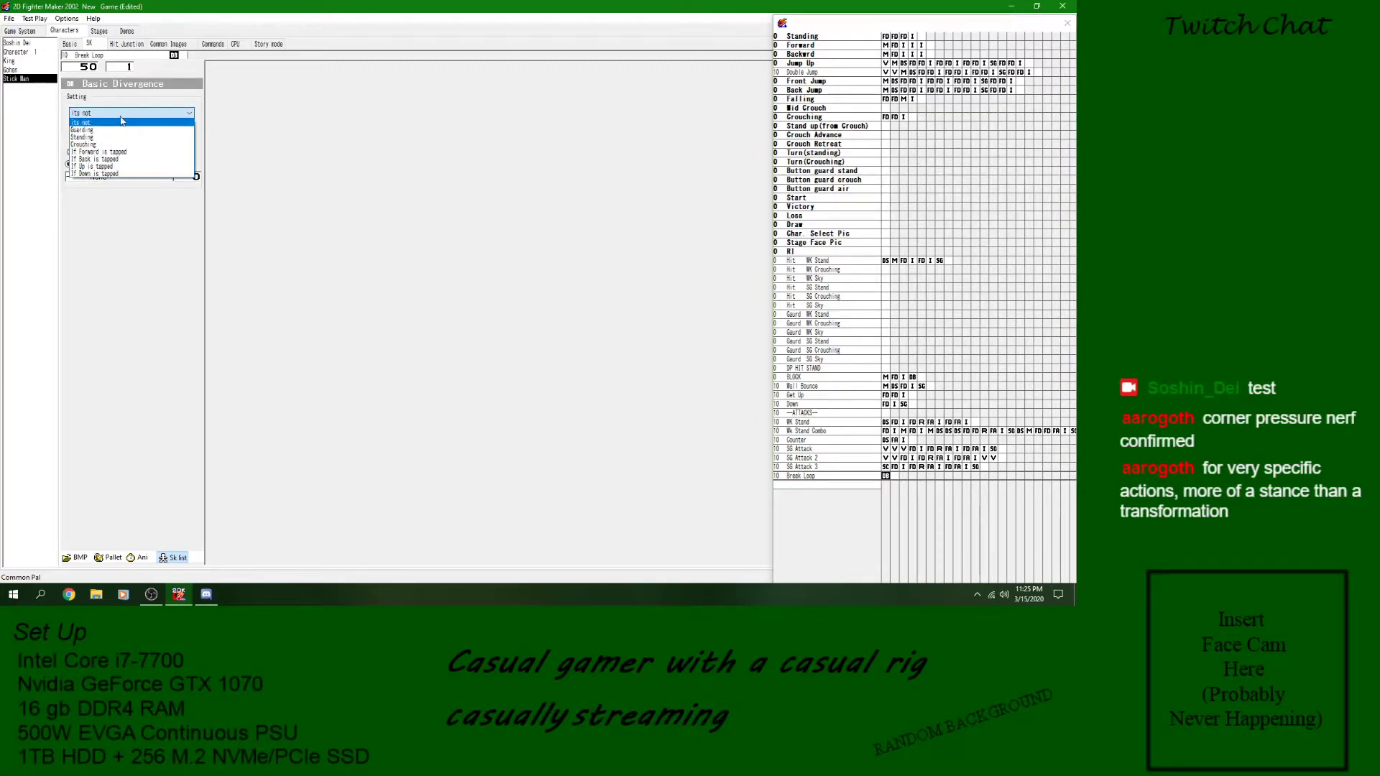
pyautogui.click(143, 152)
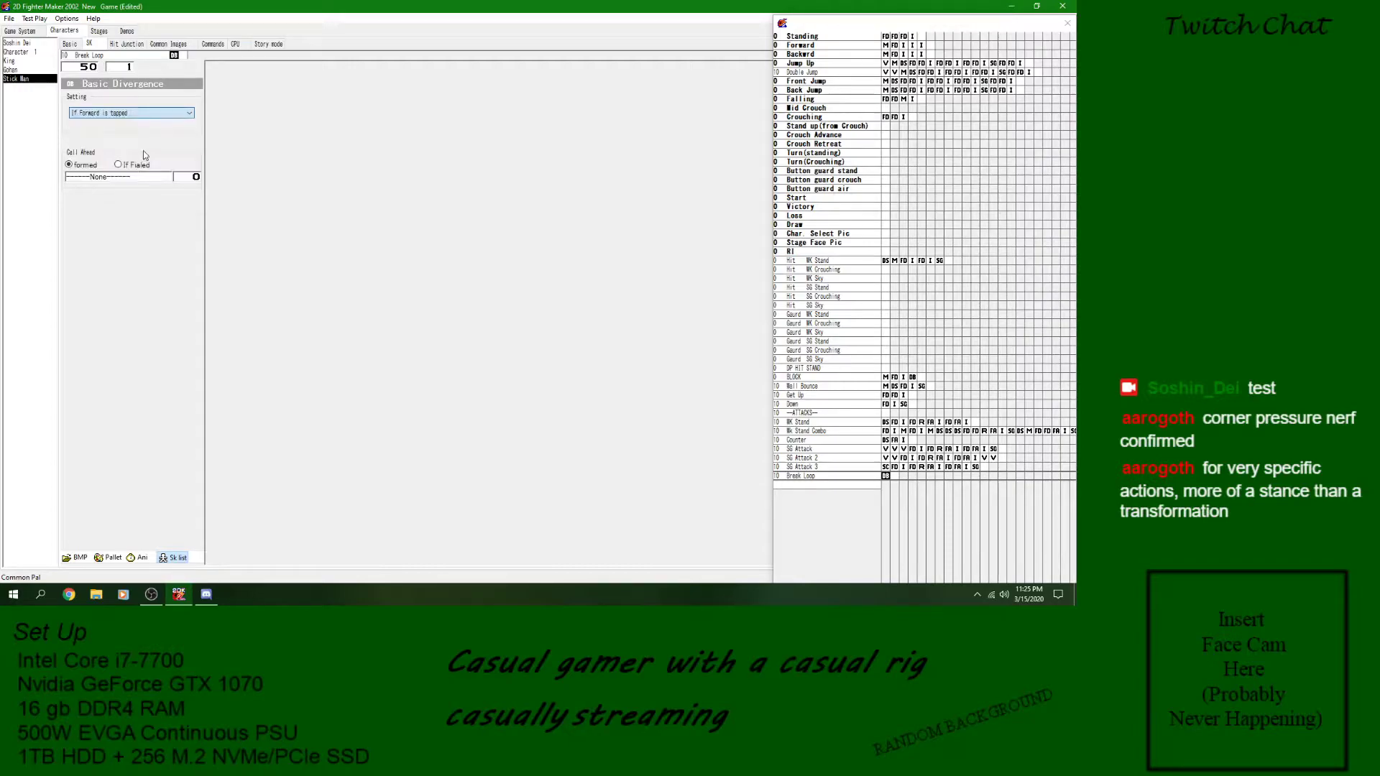
pyautogui.click(124, 179)
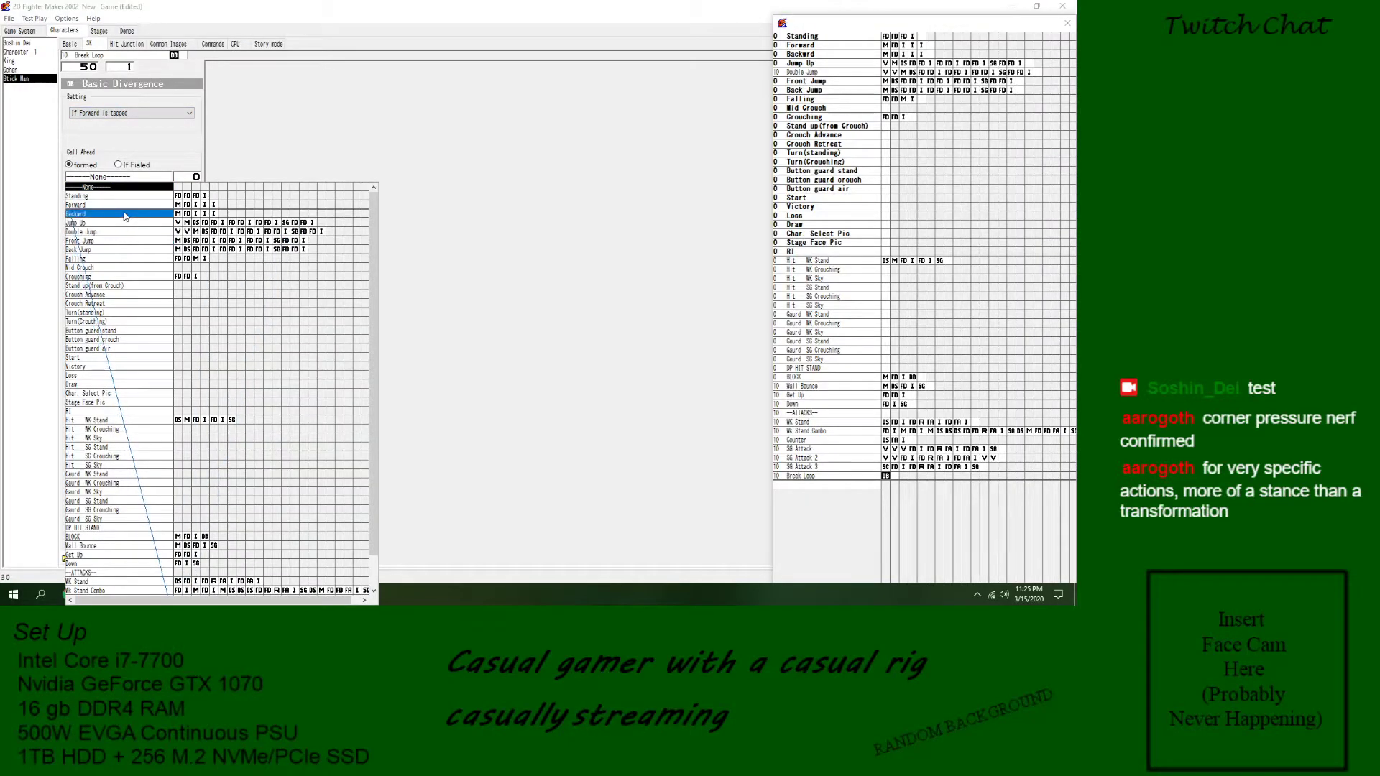
pyautogui.press('Escape')
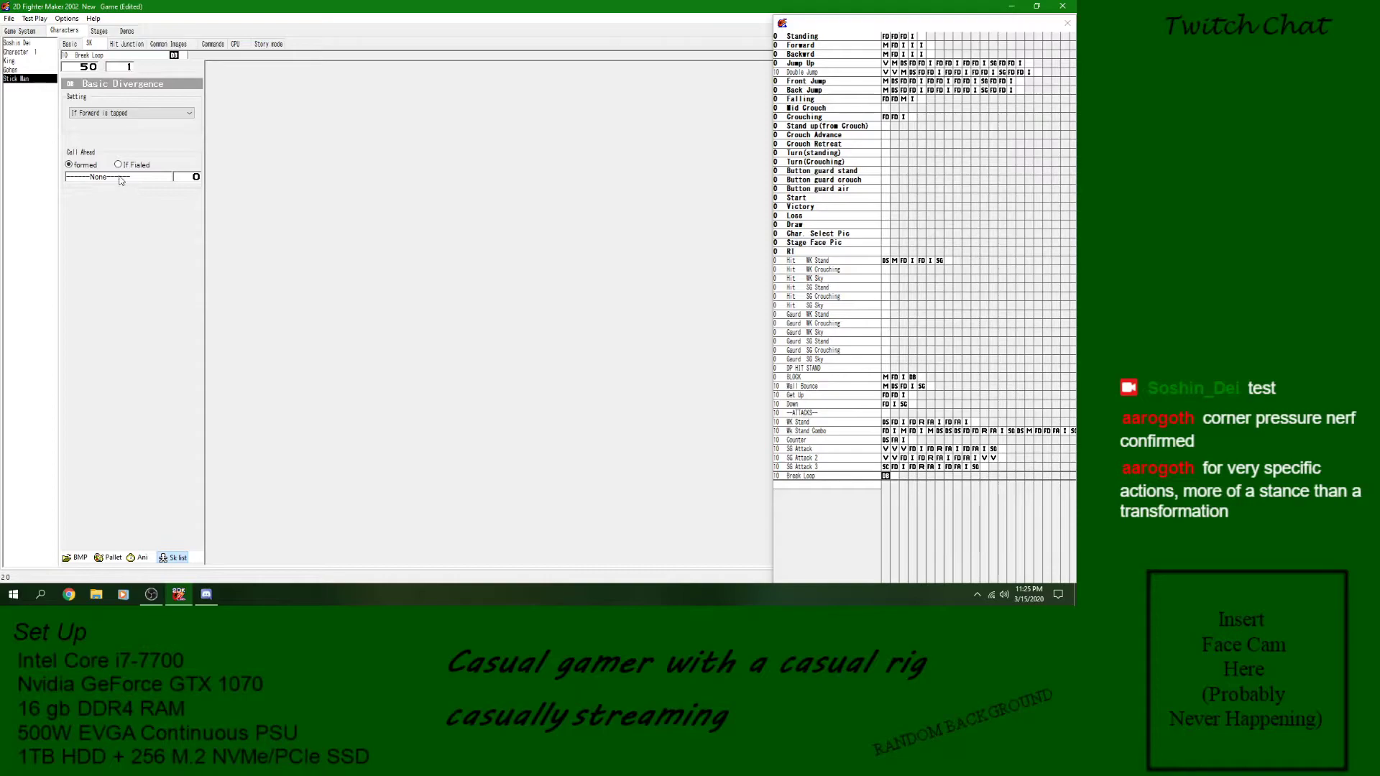
# - Add a second Detect Condition block to Break Loop and set its condition to If Back is tapped
pyautogui.rightClick(895, 476)
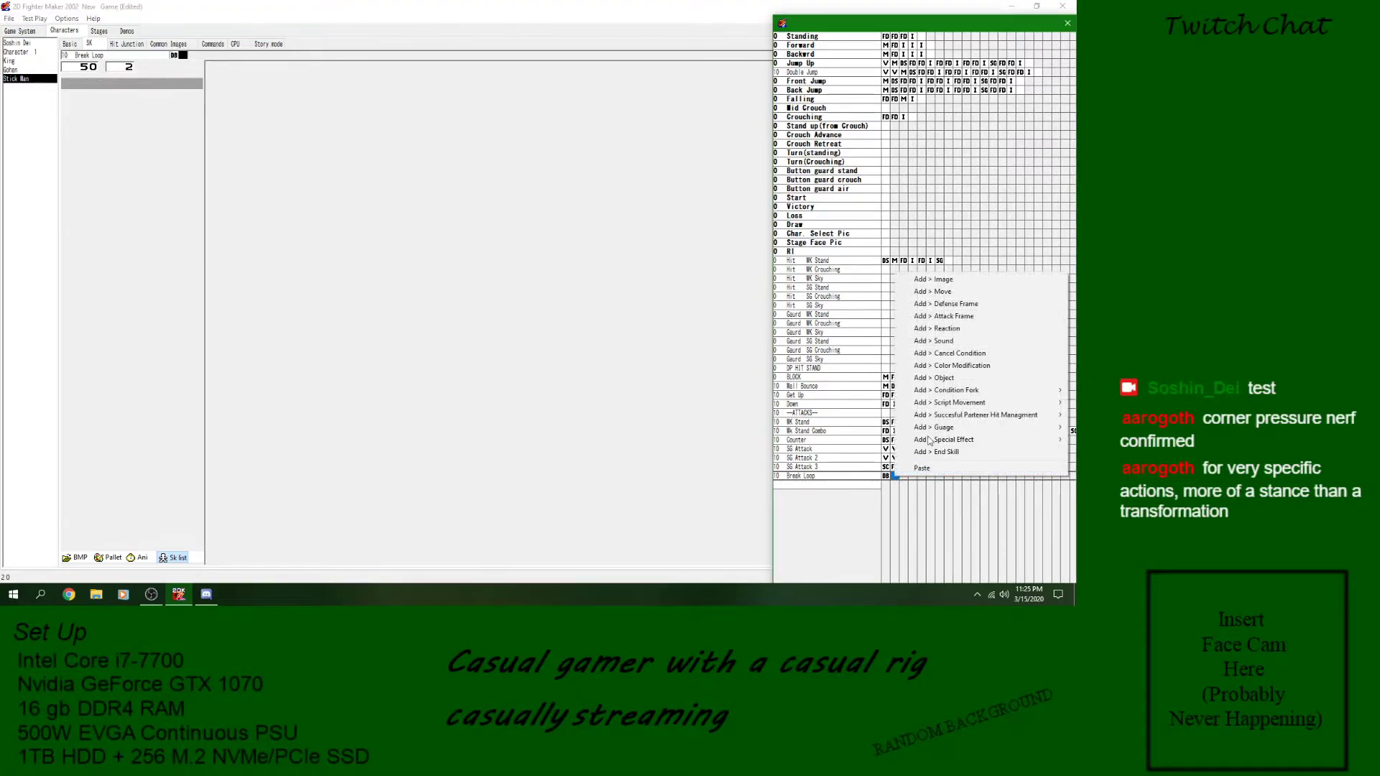
pyautogui.moveTo(999, 390)
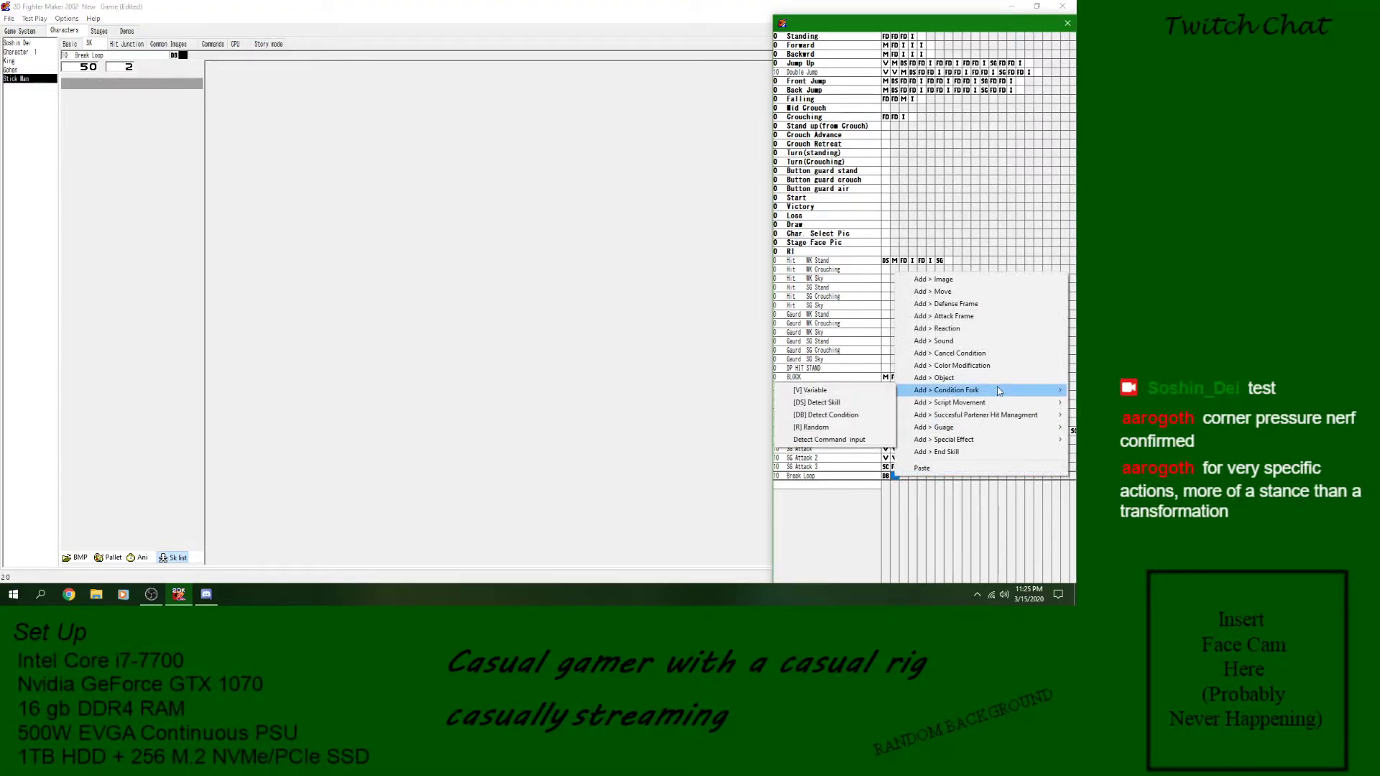
pyautogui.click(845, 416)
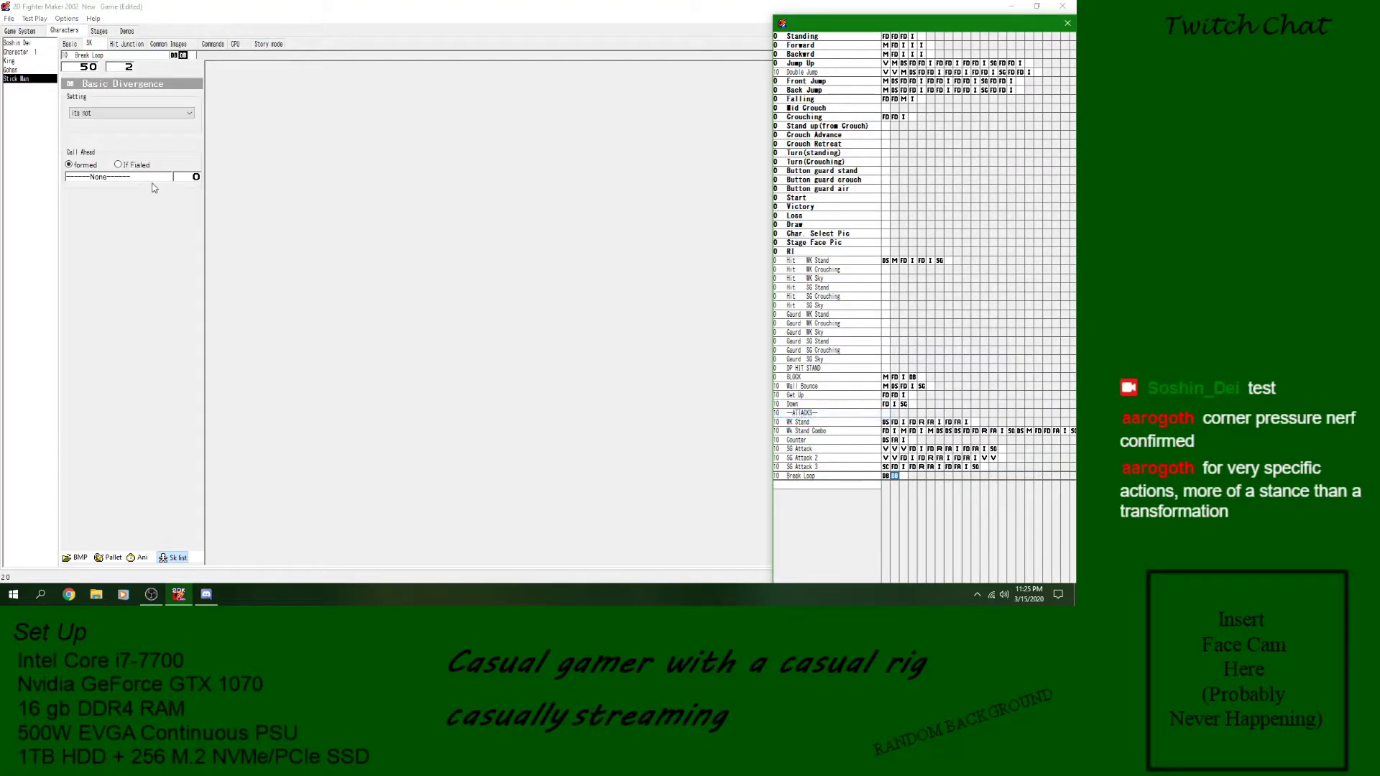
pyautogui.click(144, 115)
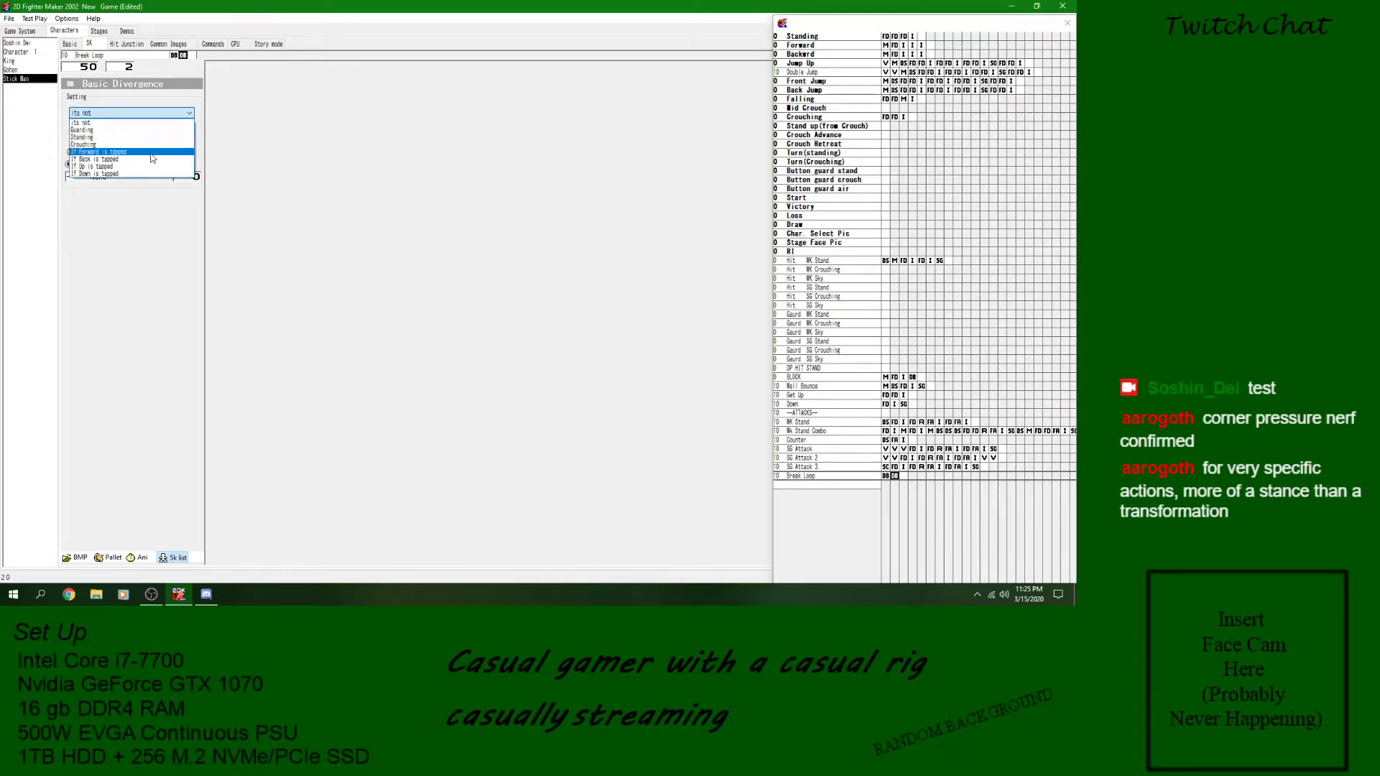
pyautogui.click(108, 160)
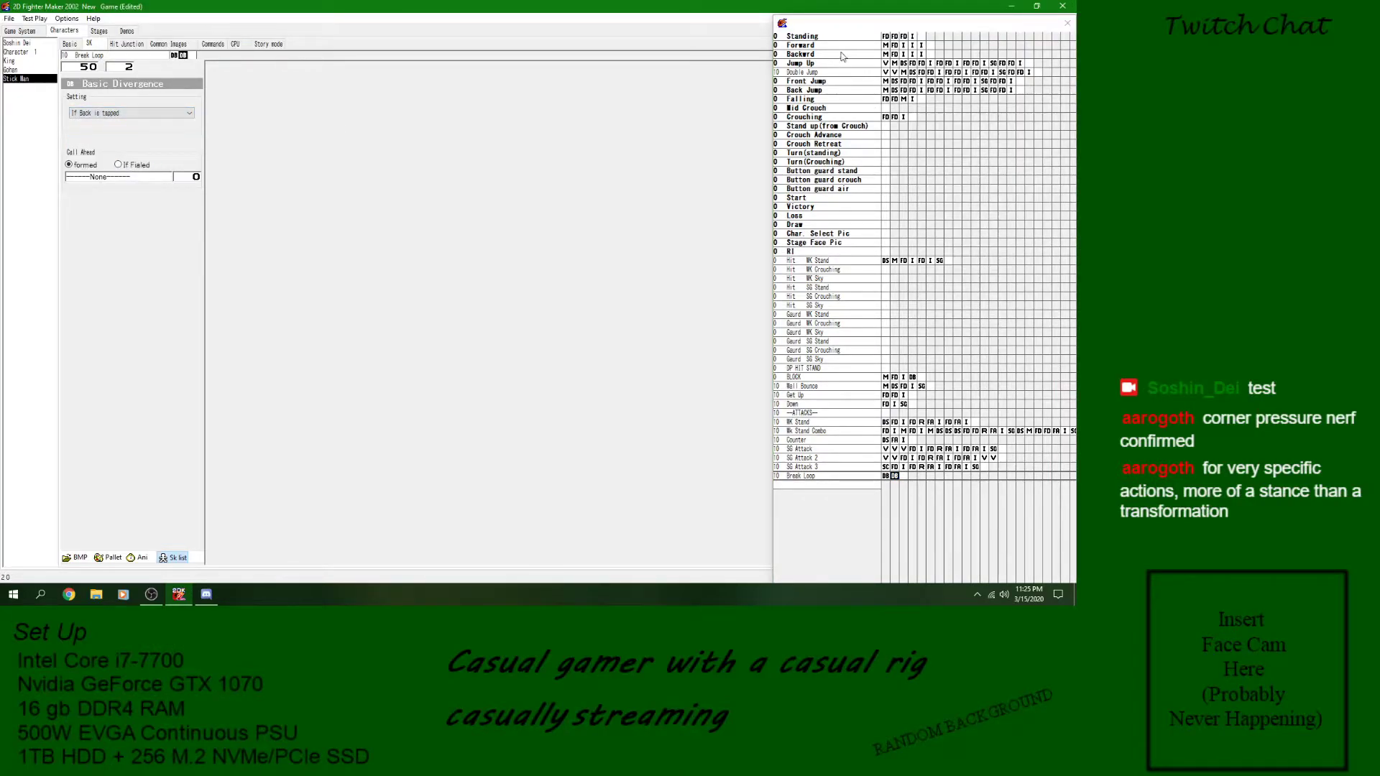
pyautogui.click(894, 477)
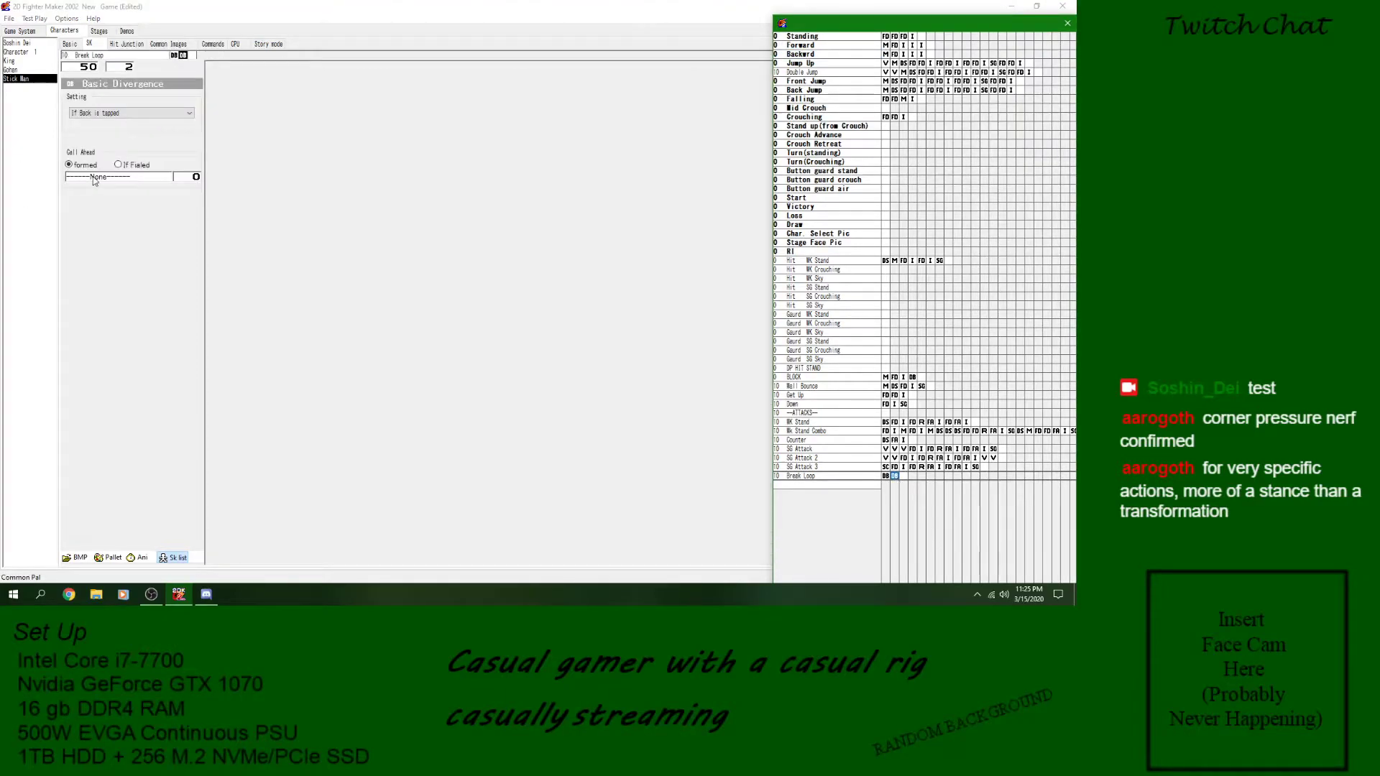
pyautogui.click(94, 181)
pyautogui.click(703, 325)
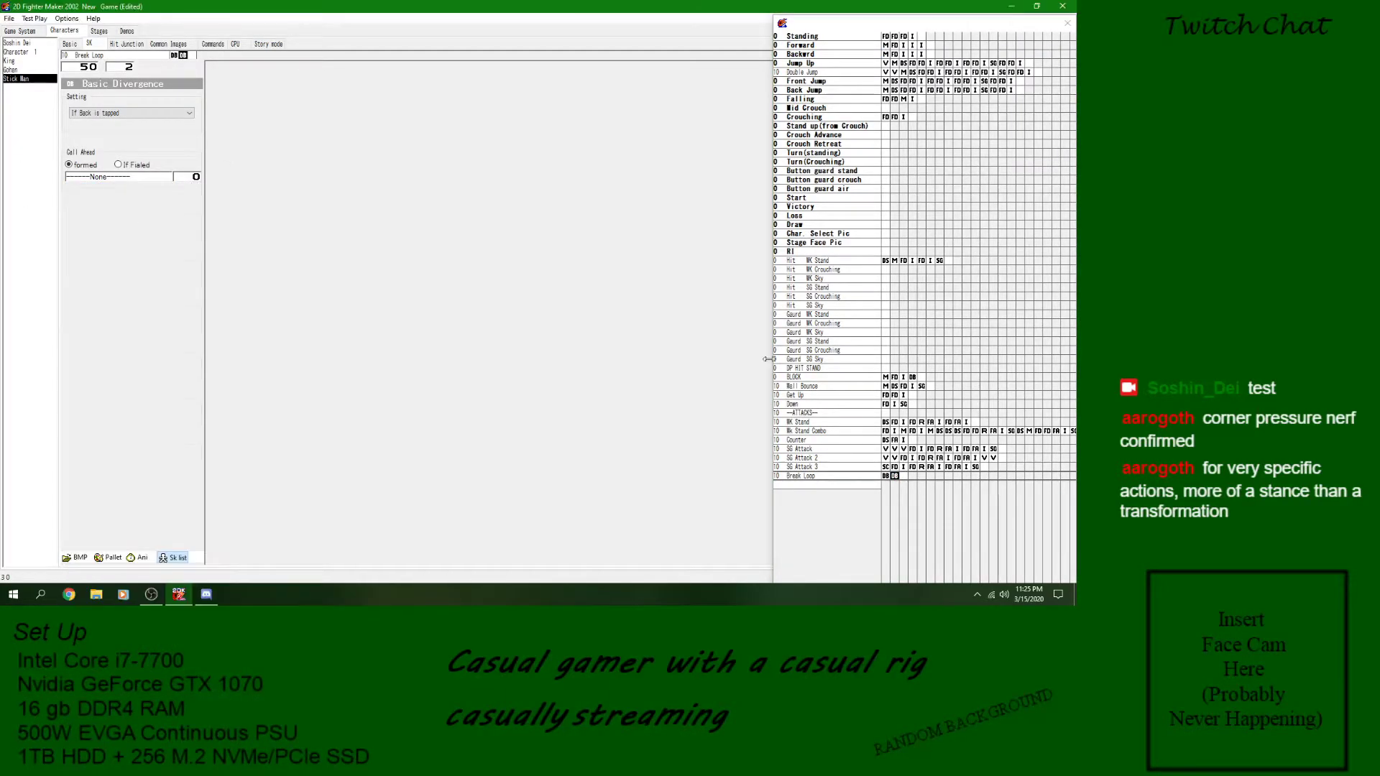
# - Add a third Detect Condition block to Break Loop, set to If Down is tapped and calling the Crouching skill
pyautogui.rightClick(907, 478)
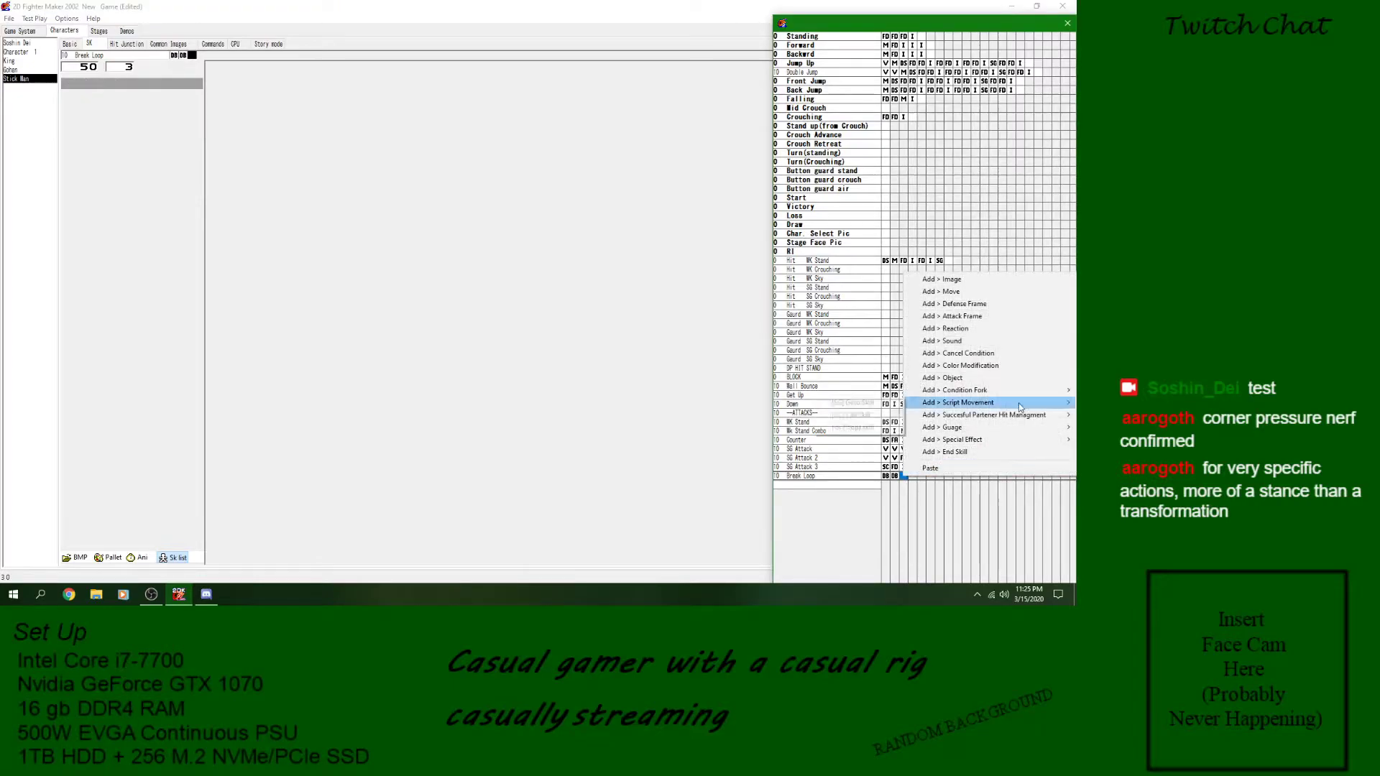
pyautogui.moveTo(1011, 390)
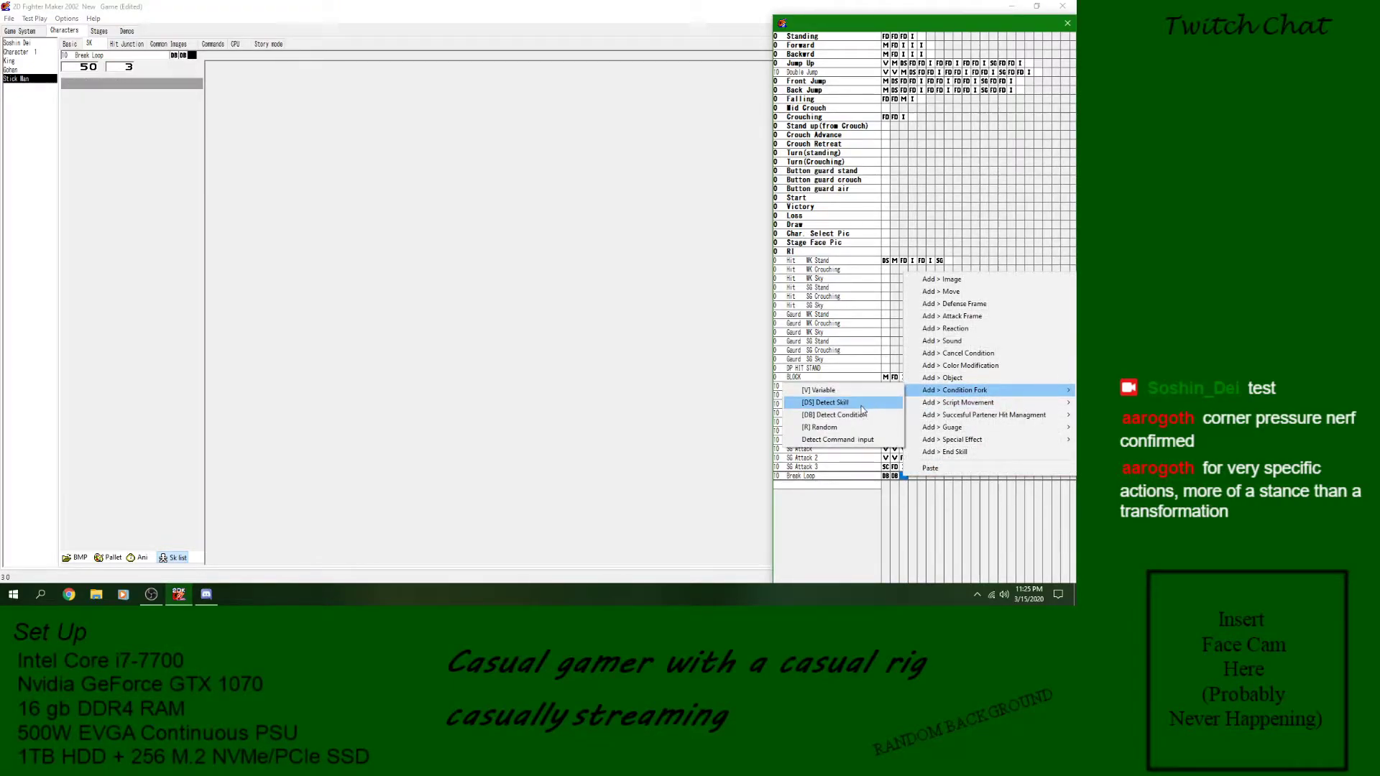
pyautogui.click(859, 413)
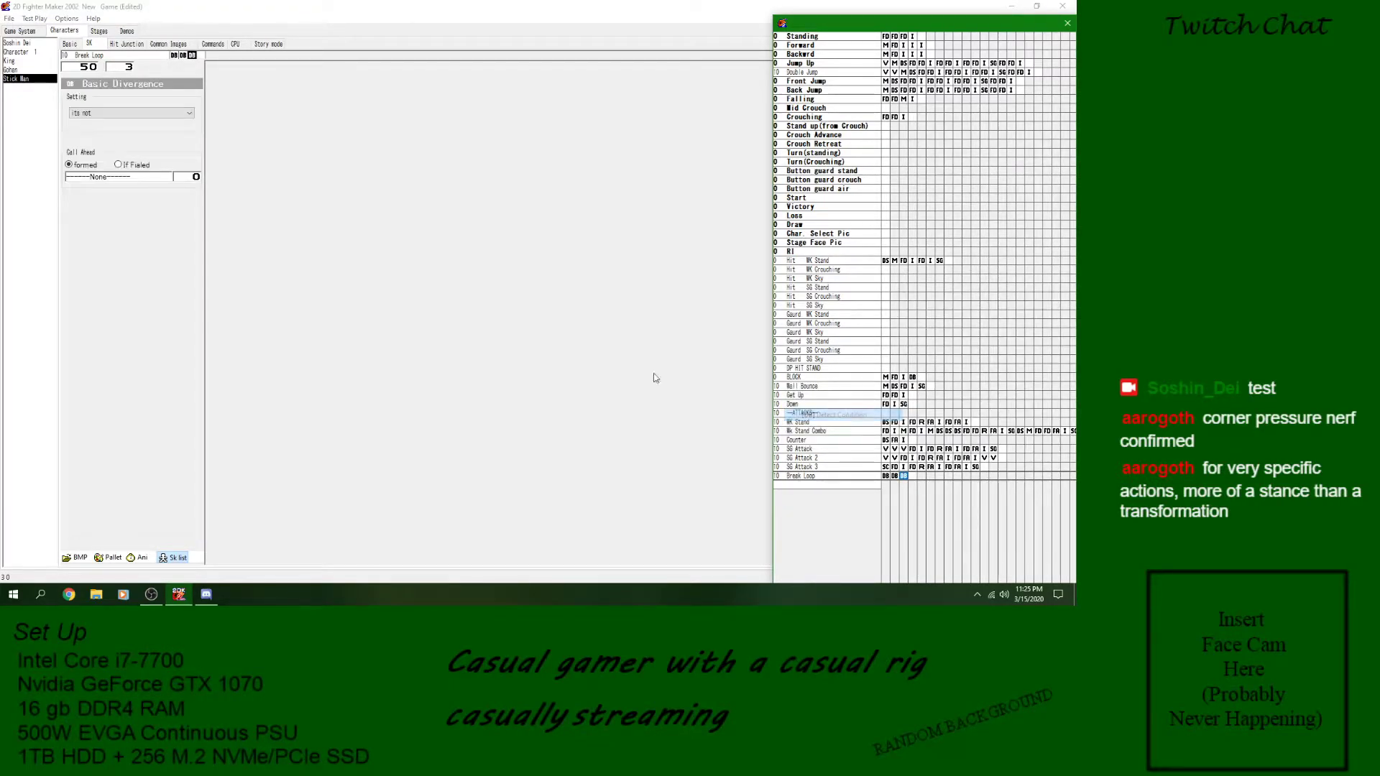
pyautogui.click(132, 114)
pyautogui.click(125, 174)
pyautogui.click(117, 178)
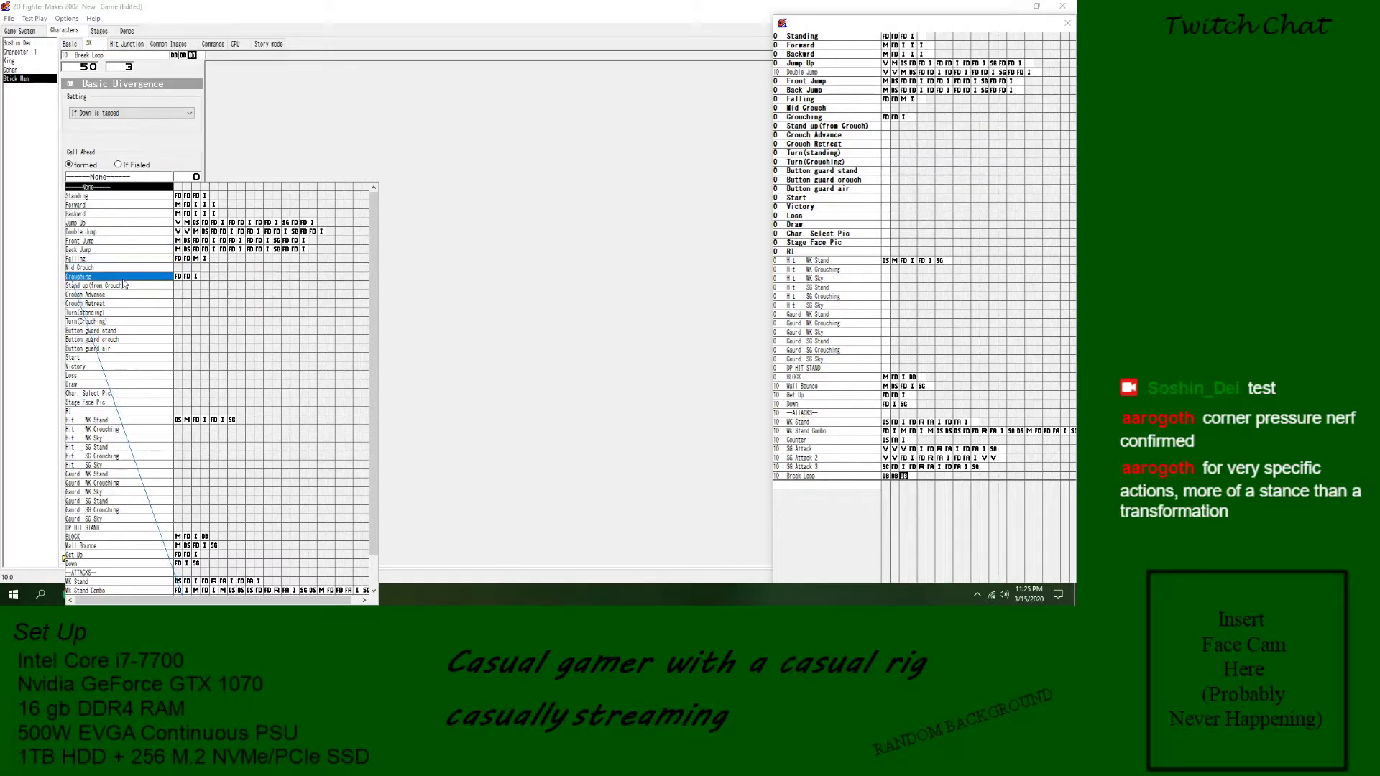
pyautogui.press('Escape')
# - Save the game and start a test battle with Stick Man as both Player 1 and Player 2
pyautogui.click(11, 18)
pyautogui.click(32, 31)
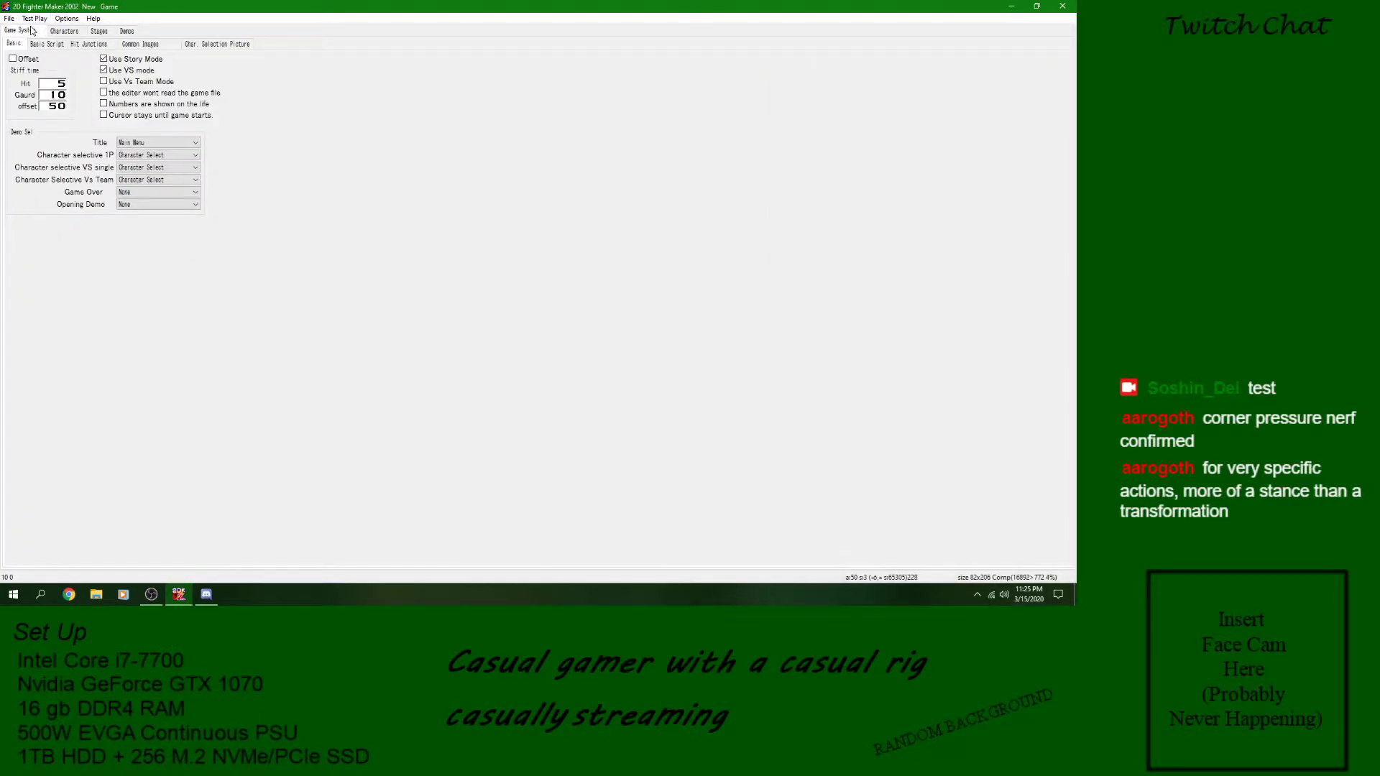
pyautogui.click(71, 33)
pyautogui.click(35, 19)
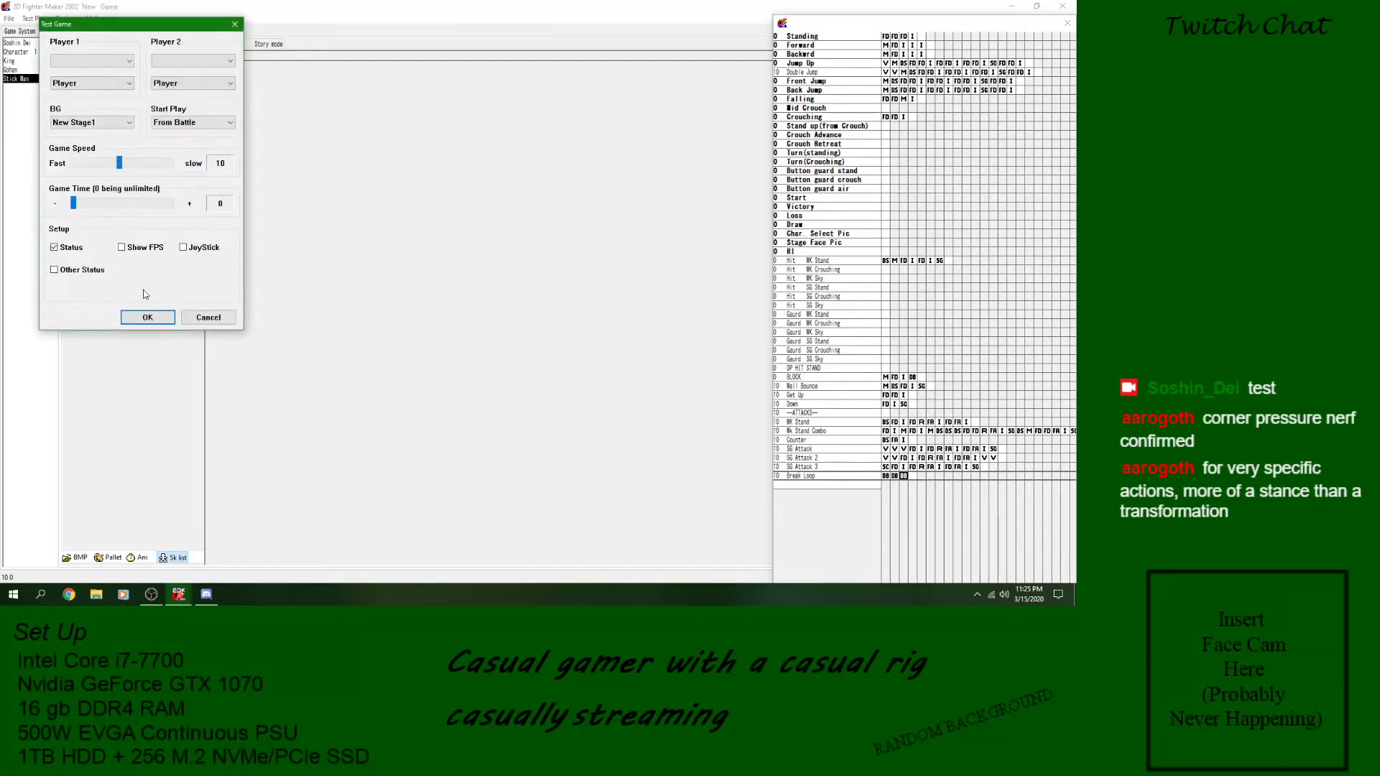
pyautogui.click(92, 60)
pyautogui.click(79, 111)
pyautogui.click(177, 63)
pyautogui.click(179, 110)
pyautogui.click(144, 317)
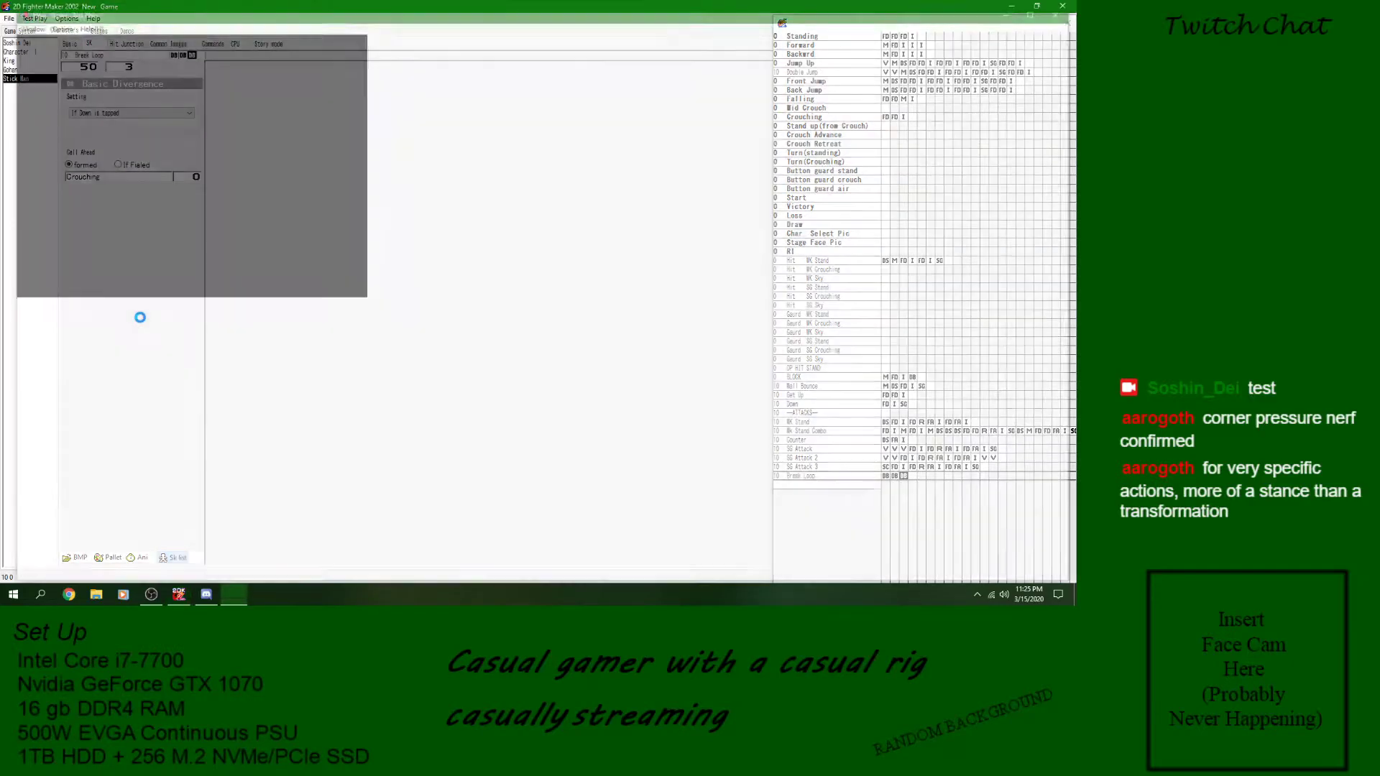
# - Try SG Attack 3 with a backward input in the test battle and close the test play
pyautogui.press('Left')
pyautogui.press('c')
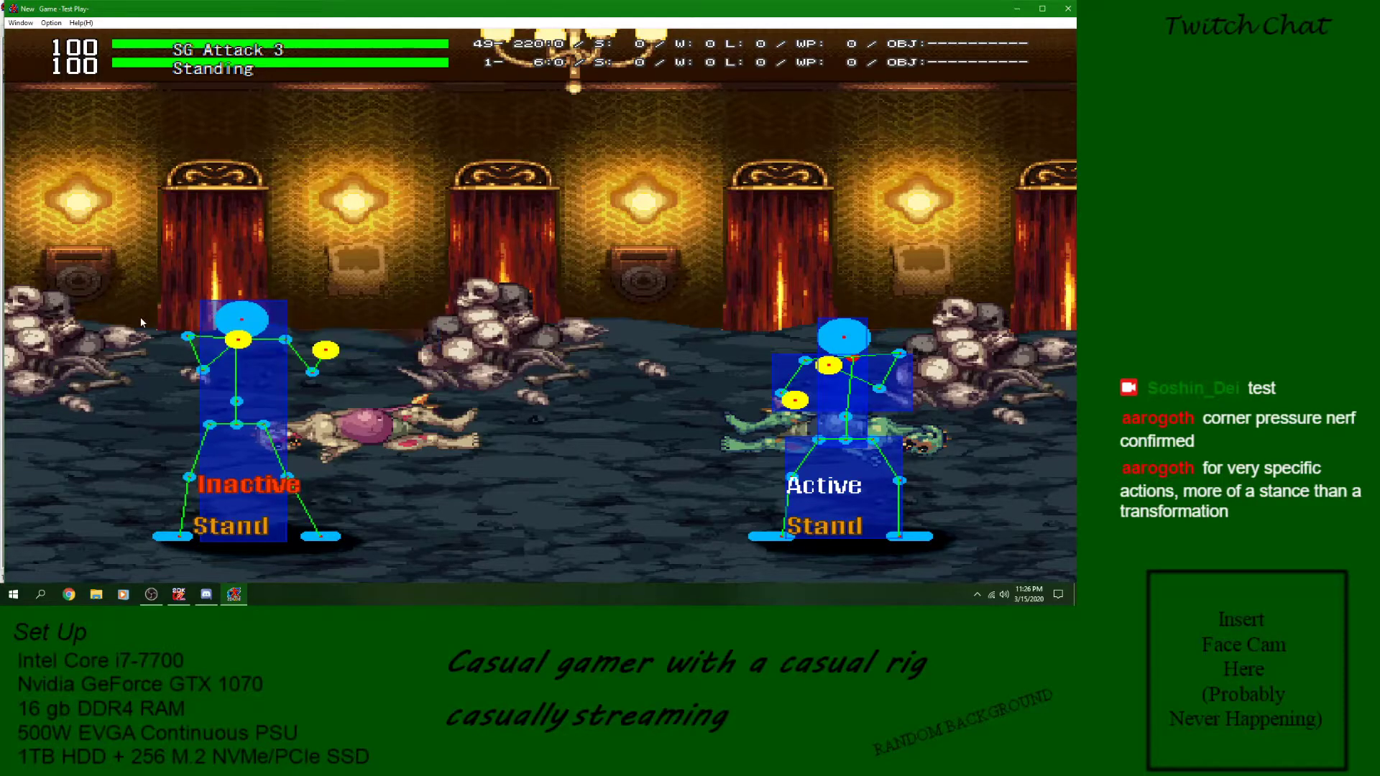
pyautogui.click(1068, 9)
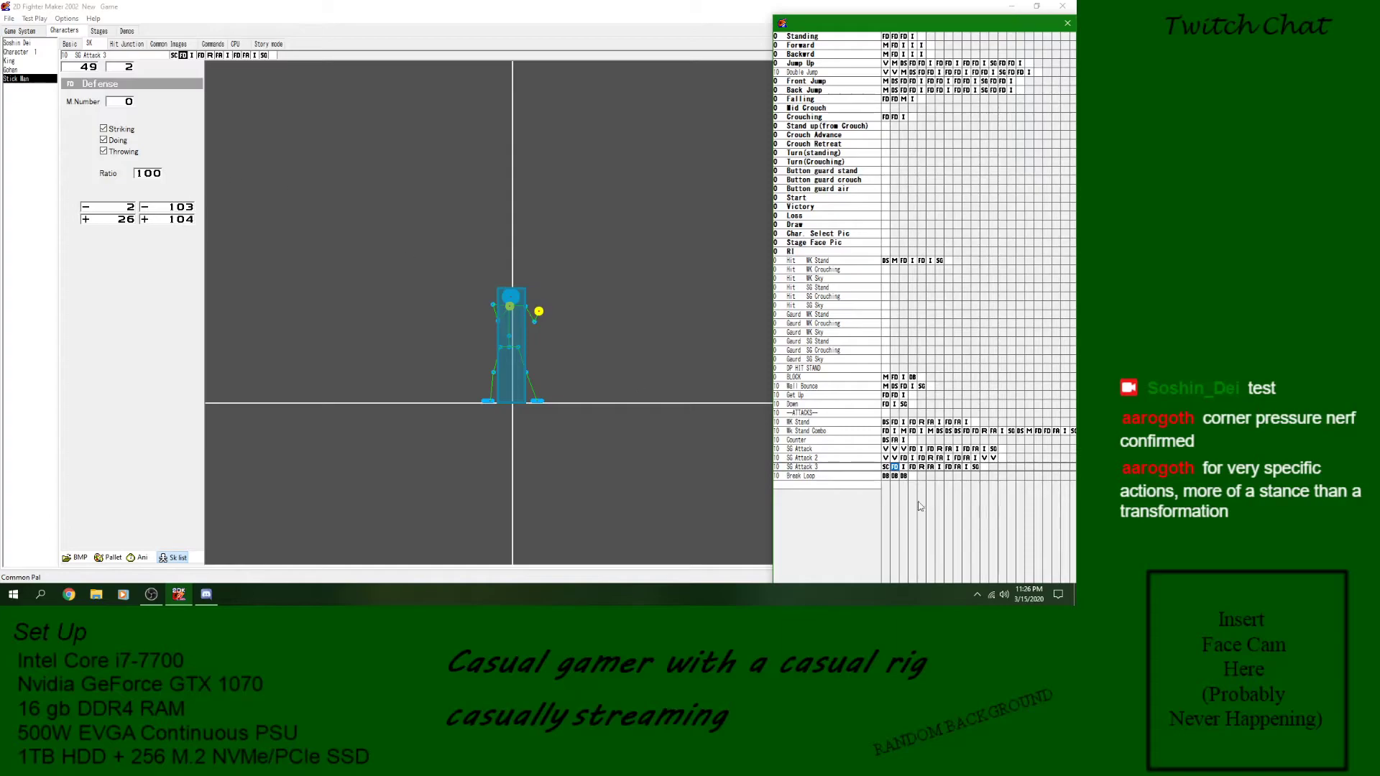
# - Set the Call Skill target at the start of SG Attack 3 to Break Loop
pyautogui.click(887, 467)
pyautogui.click(141, 111)
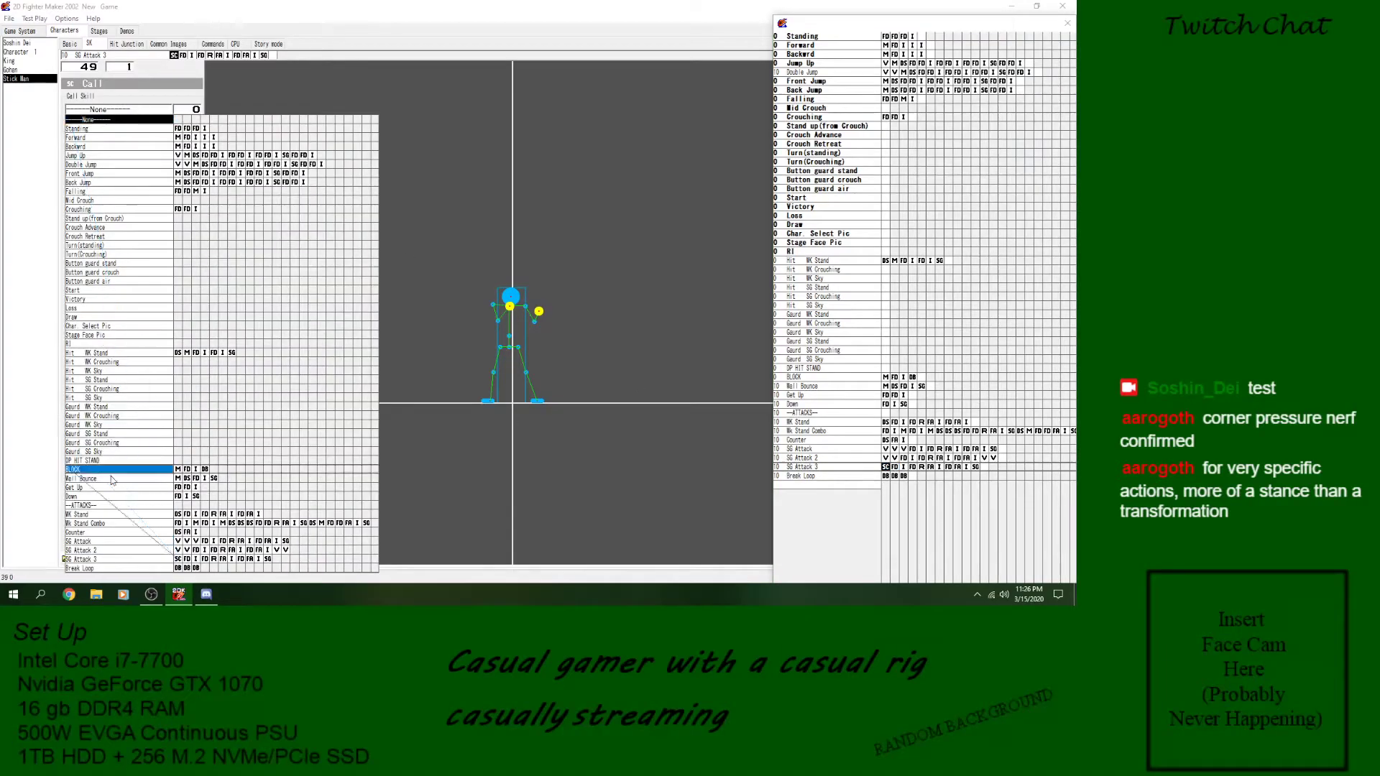
pyautogui.click(18, 132)
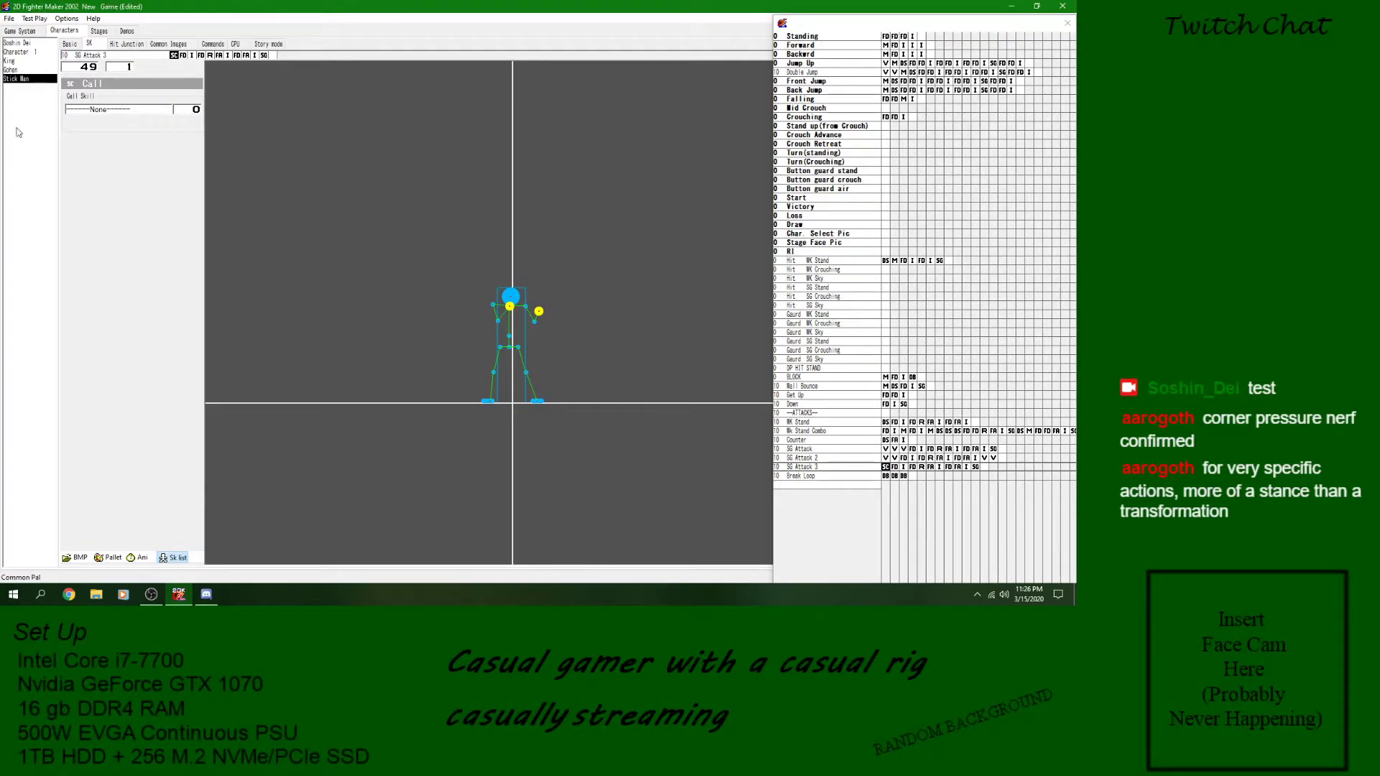
# - Save the game and launch another test battle with the same Stick Man setup
pyautogui.click(8, 18)
pyautogui.click(22, 53)
pyautogui.click(10, 19)
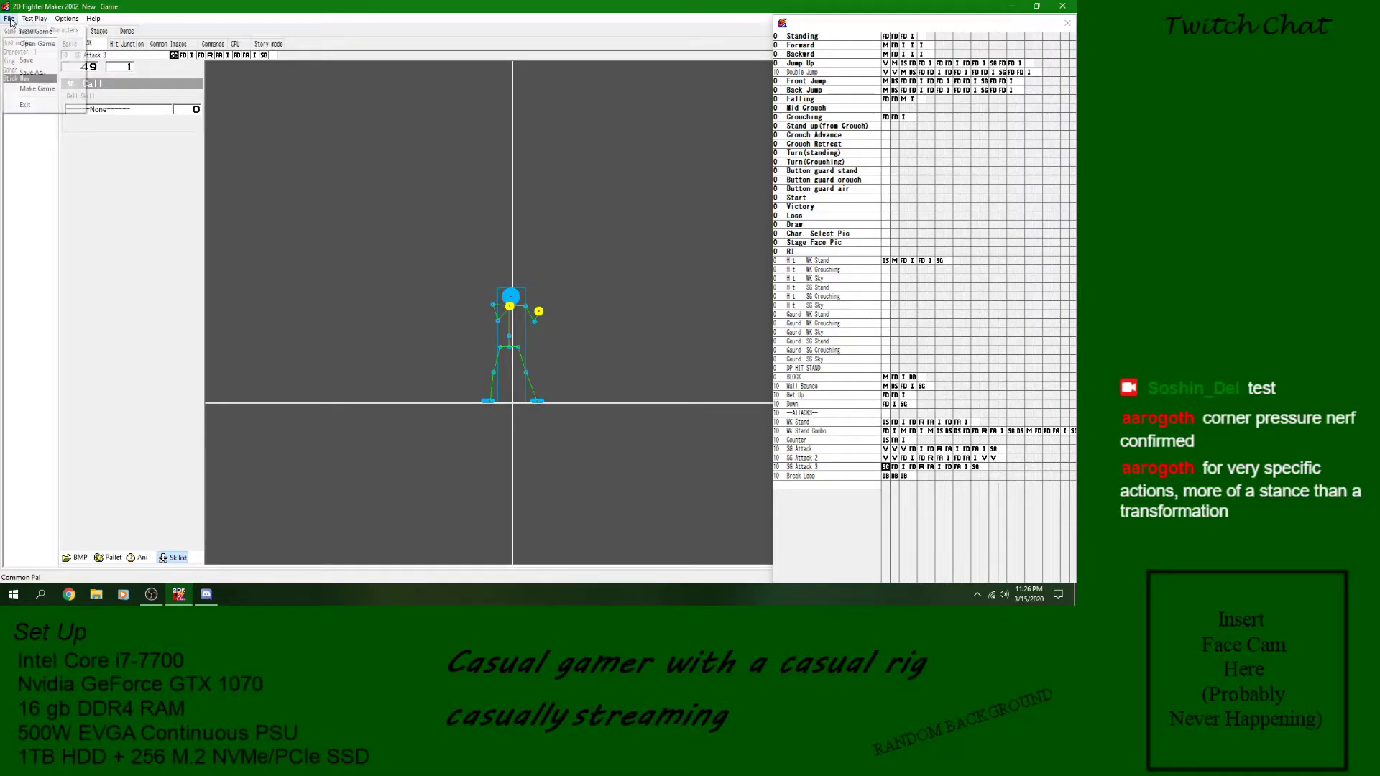
pyautogui.click(24, 60)
pyautogui.click(34, 18)
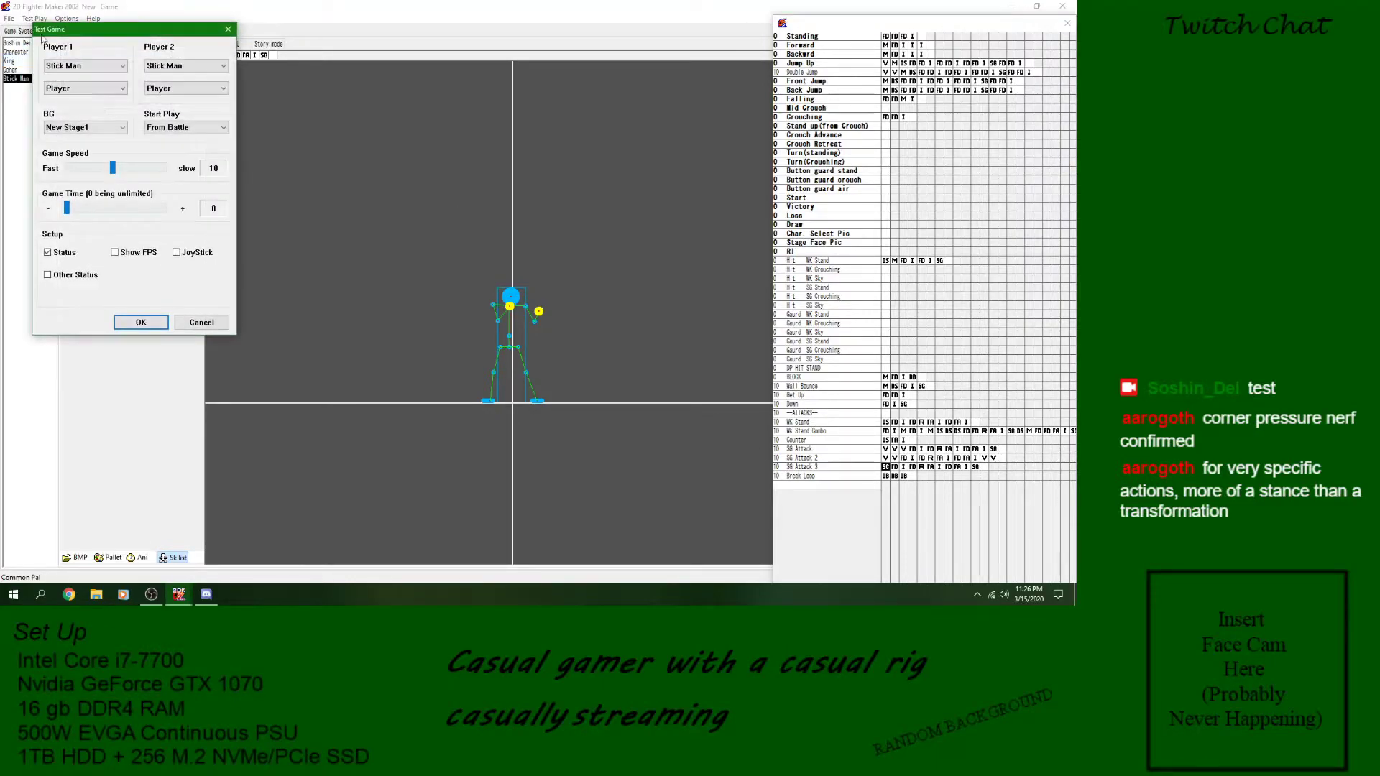
pyautogui.click(130, 323)
# - Test whether WK Stand and SG Attack 3 can be interrupted with directional inputs, and exit the test battle
pyautogui.press('z')
pyautogui.press('z')
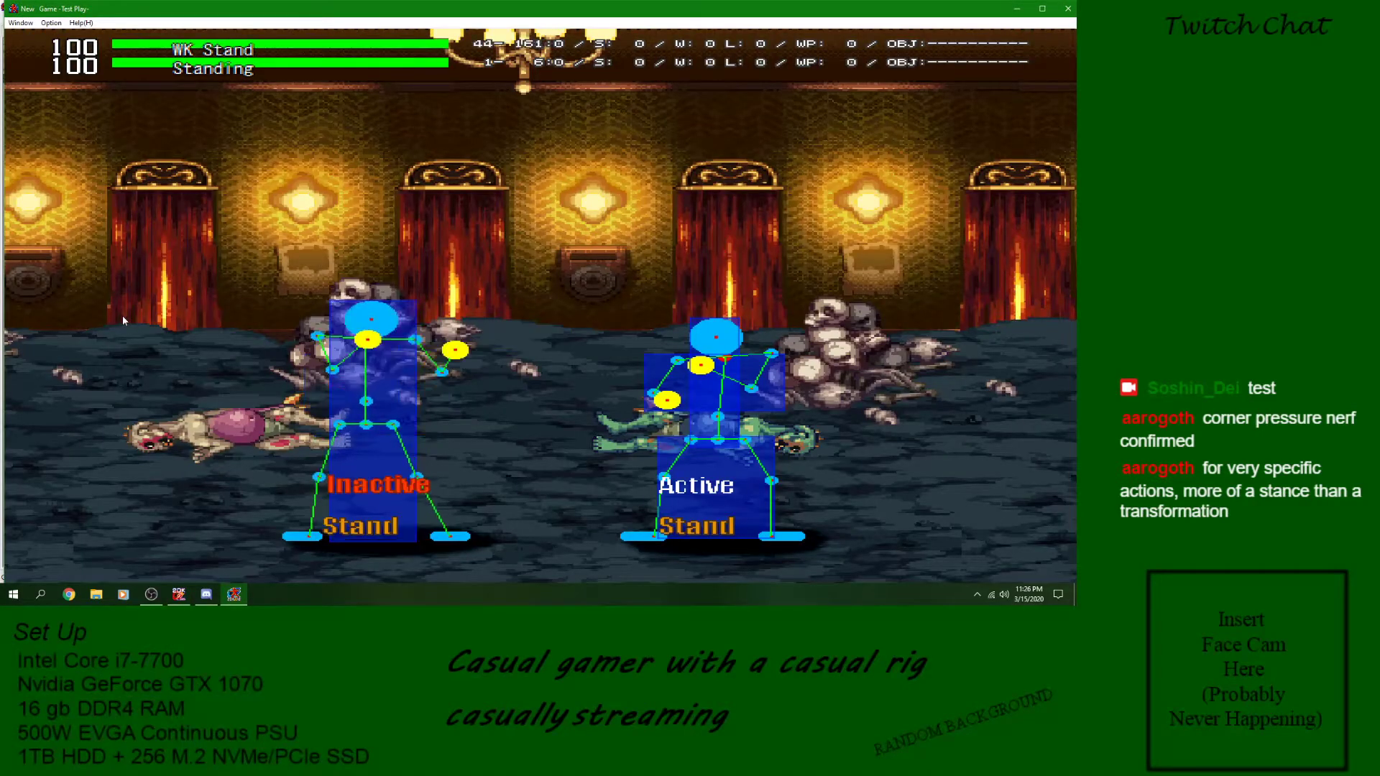
pyautogui.press('z')
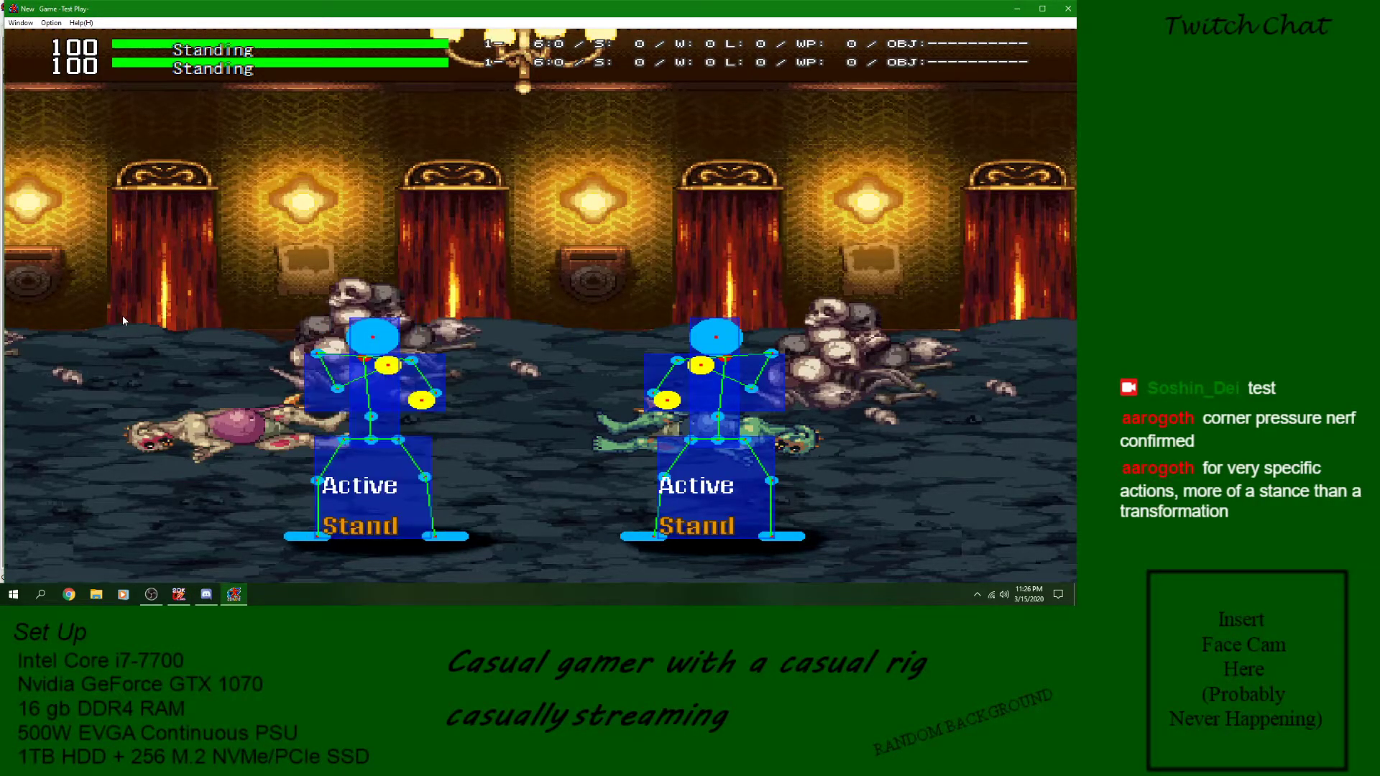
pyautogui.press('Left')
pyautogui.press('c')
pyautogui.press('c')
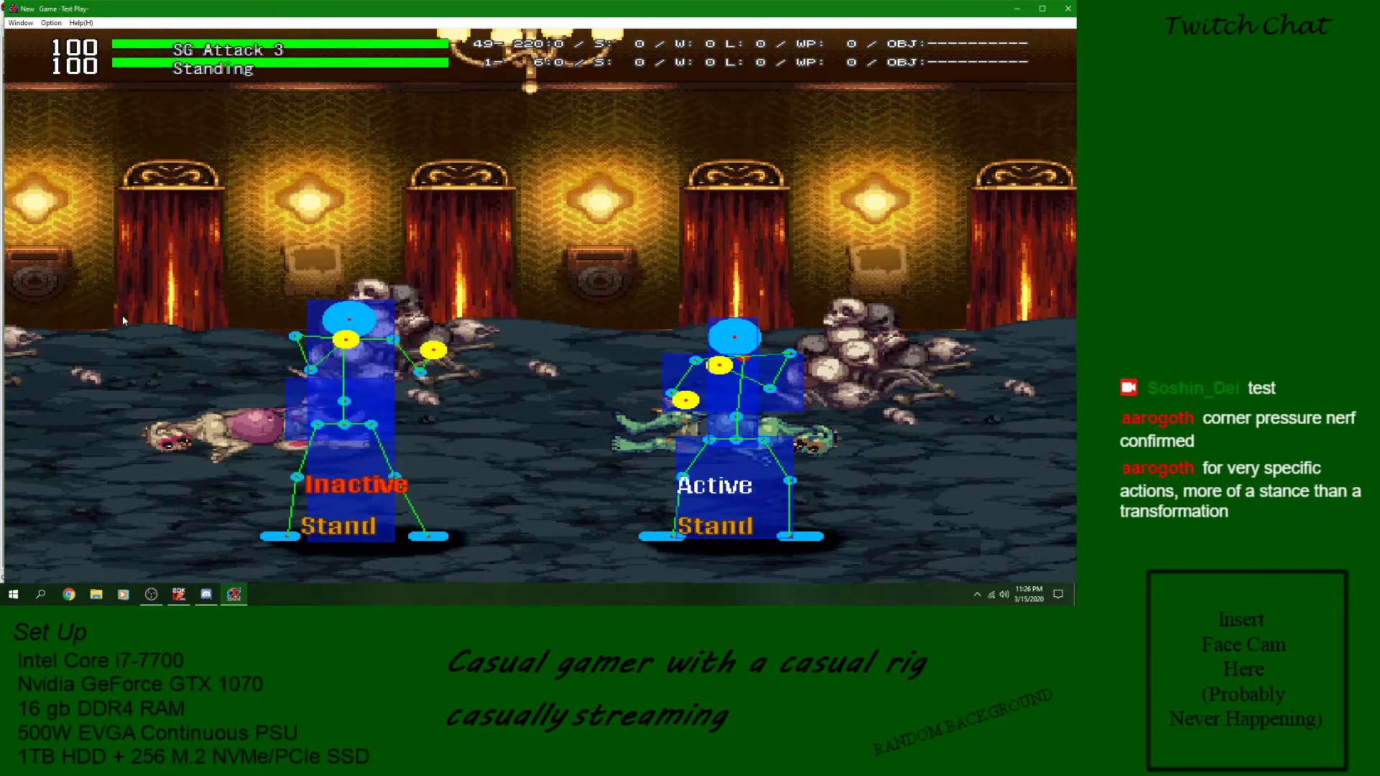
pyautogui.press('Left')
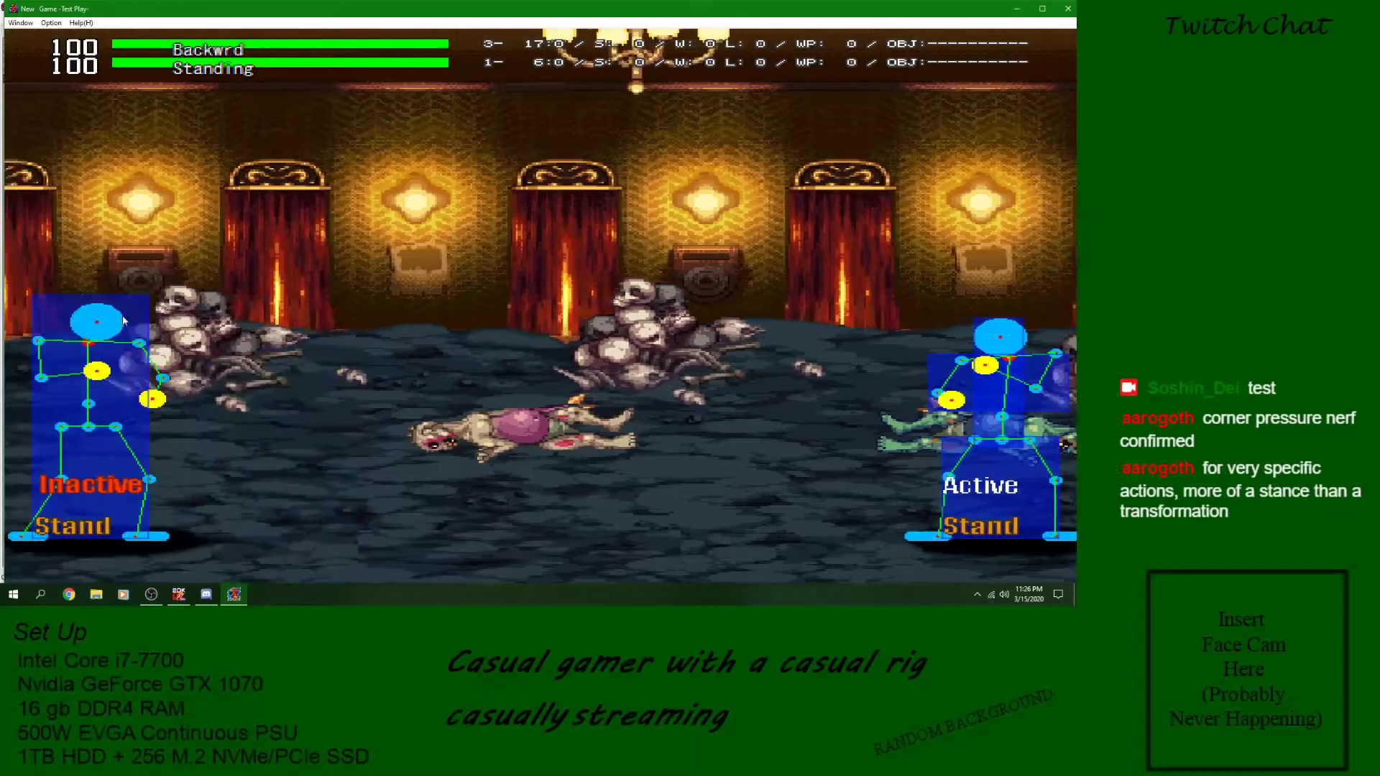
pyautogui.press('c')
pyautogui.press('Right')
pyautogui.press('c')
pyautogui.press('Left')
pyautogui.press('c')
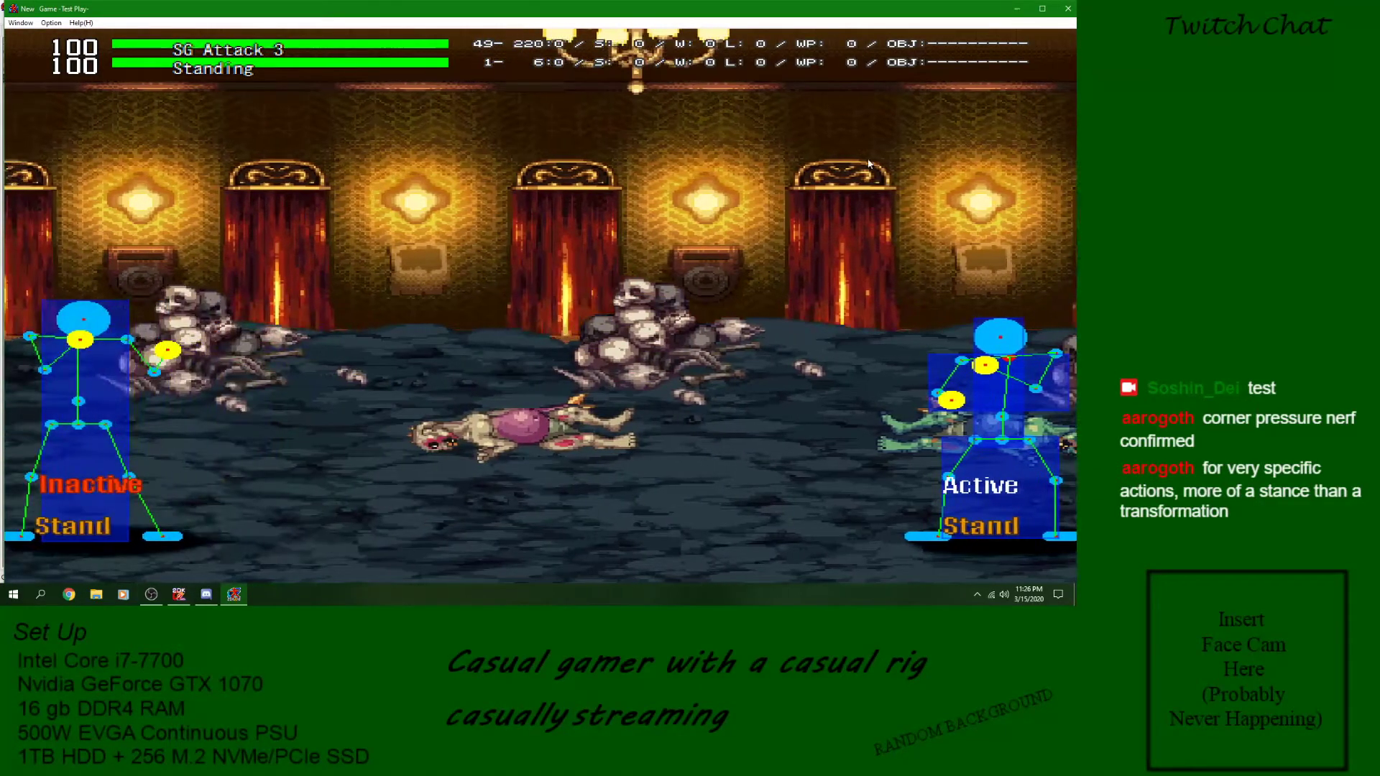
pyautogui.press('Escape')
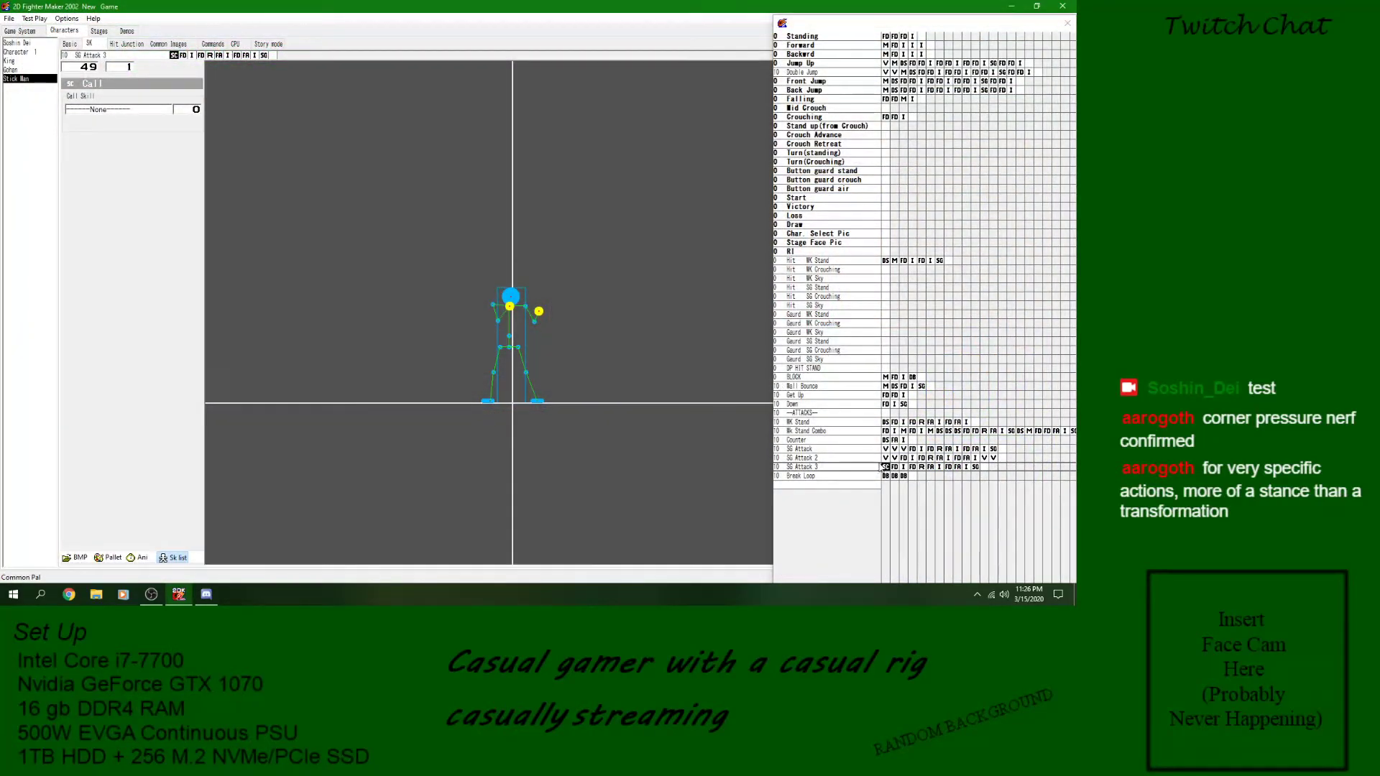
# - Check the three Detect Condition blocks of Break Loop and the Call Skill block of SG Attack 3
pyautogui.click(894, 476)
pyautogui.click(902, 476)
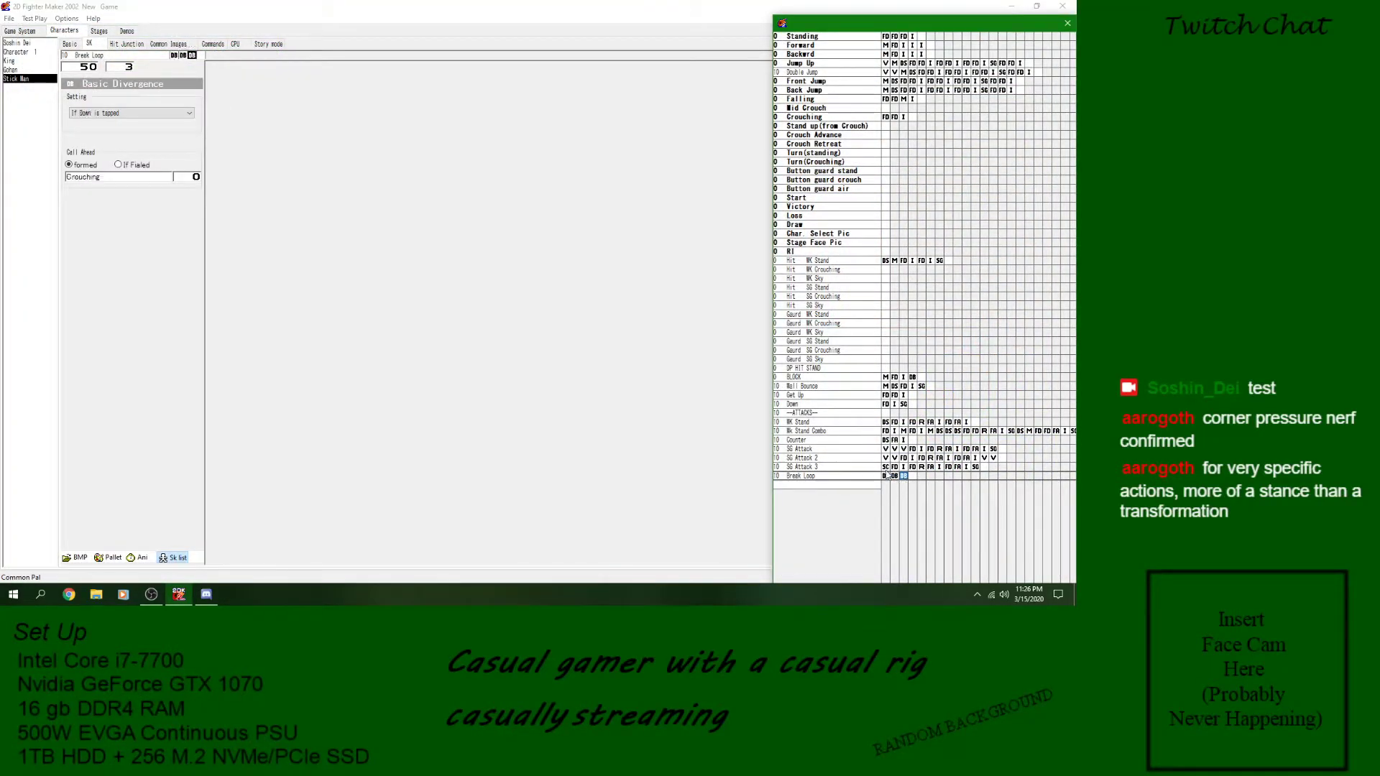
pyautogui.click(886, 468)
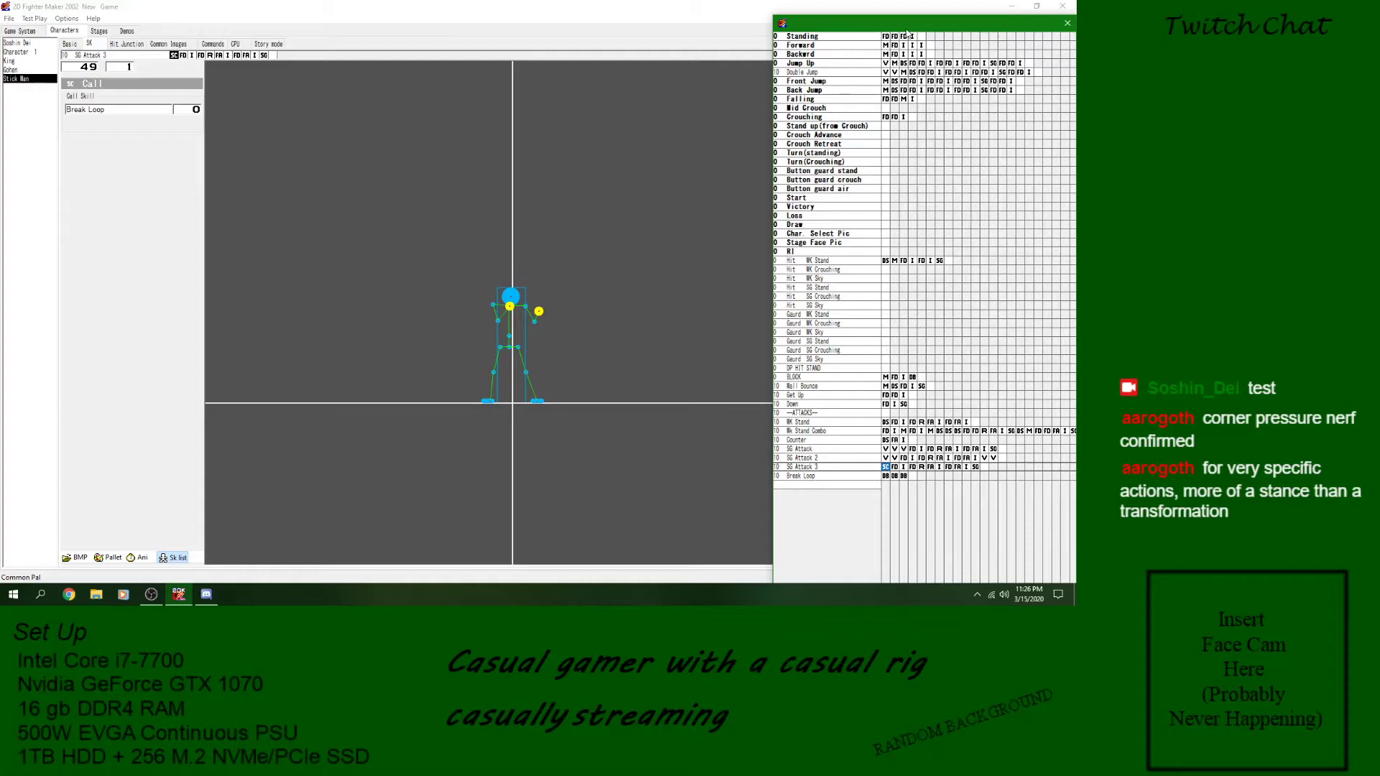
pyautogui.click(884, 476)
pyautogui.click(894, 476)
pyautogui.click(904, 477)
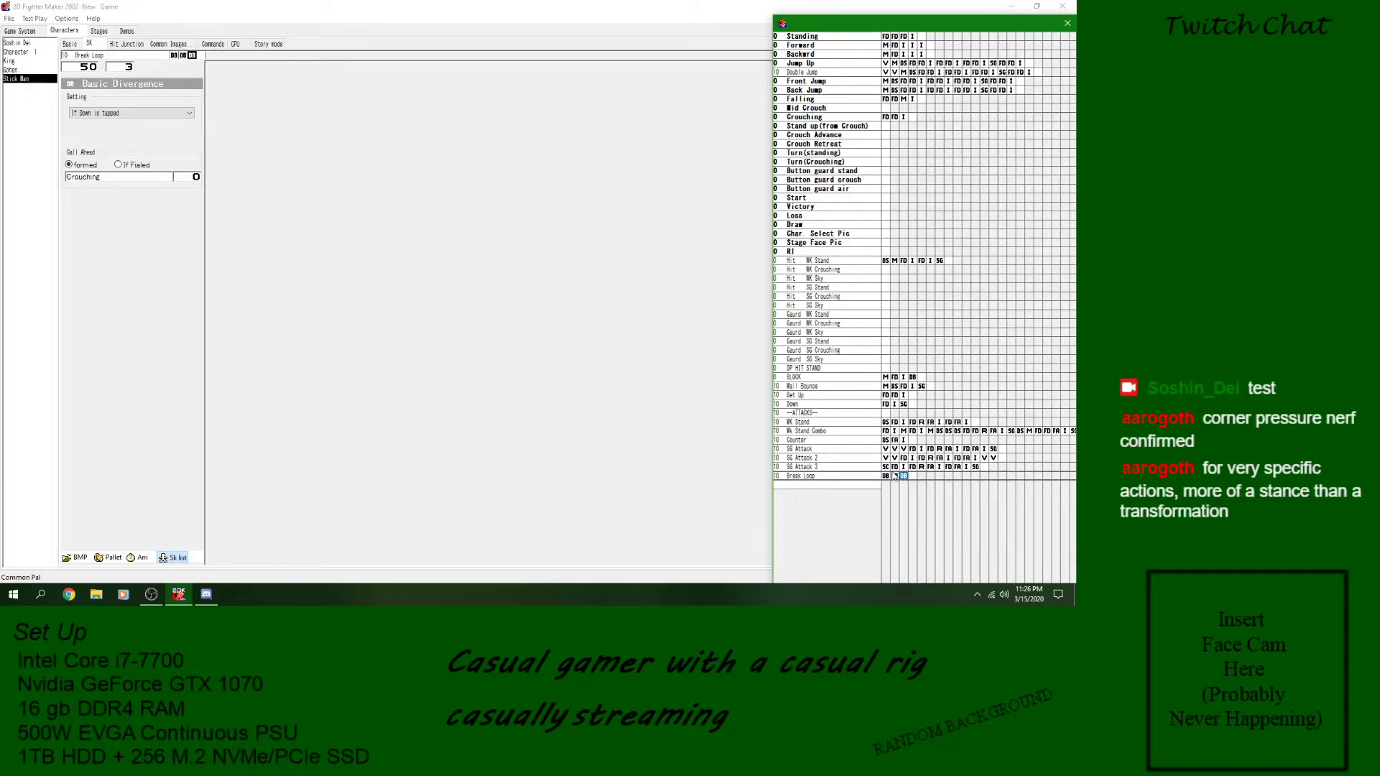
pyautogui.click(887, 469)
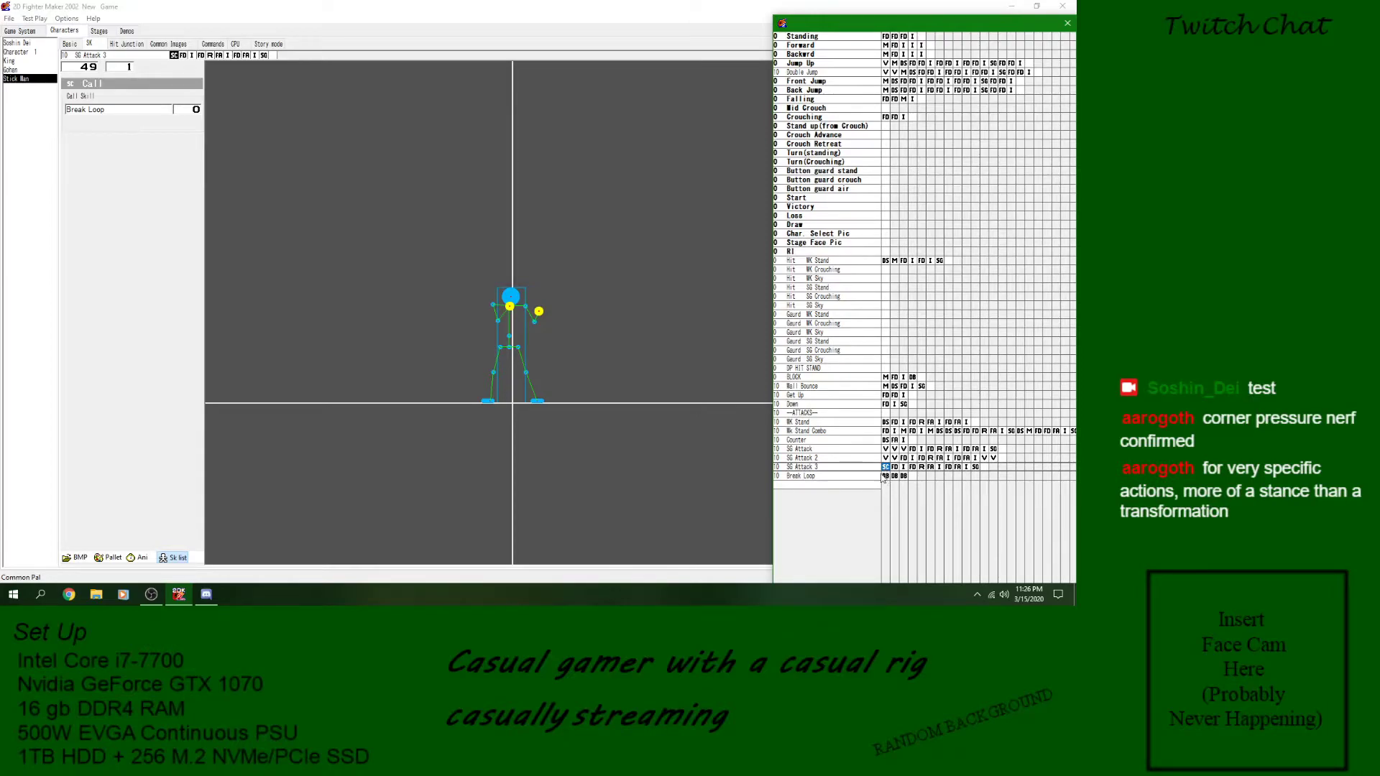
pyautogui.click(886, 475)
pyautogui.click(895, 476)
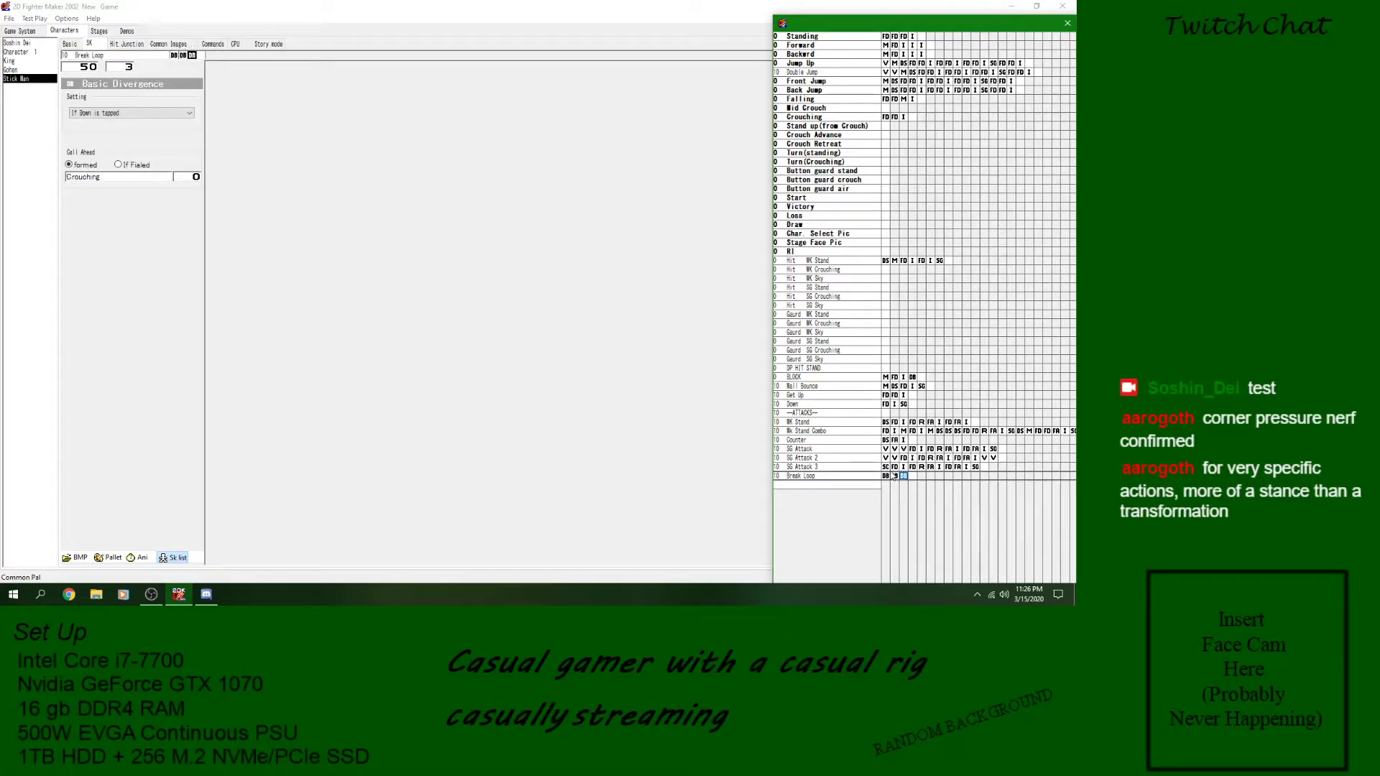
# - Compare the opening call and final GoTo block of SG Attack 3 with the Break Loop conditions
pyautogui.click(886, 468)
pyautogui.click(966, 468)
pyautogui.click(976, 468)
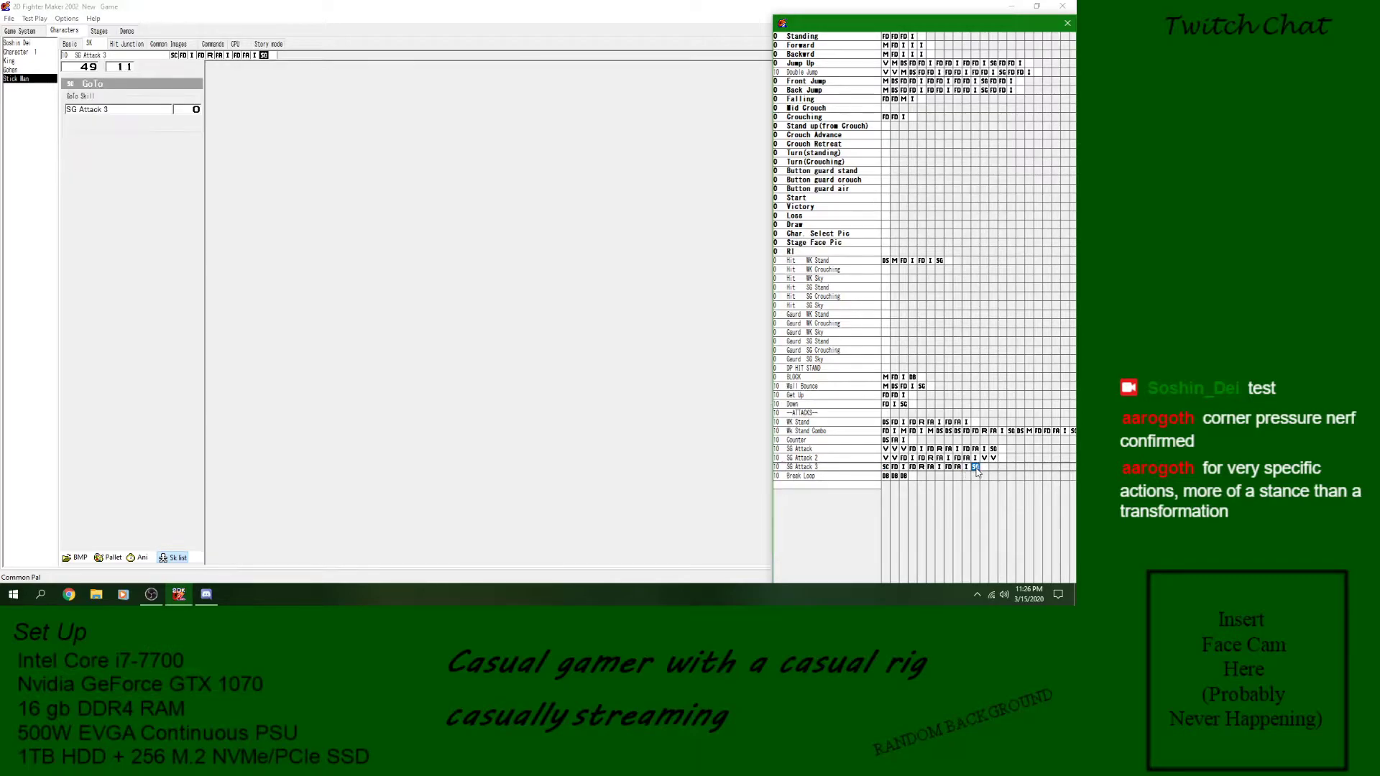
pyautogui.click(886, 467)
pyautogui.click(886, 476)
pyautogui.click(904, 477)
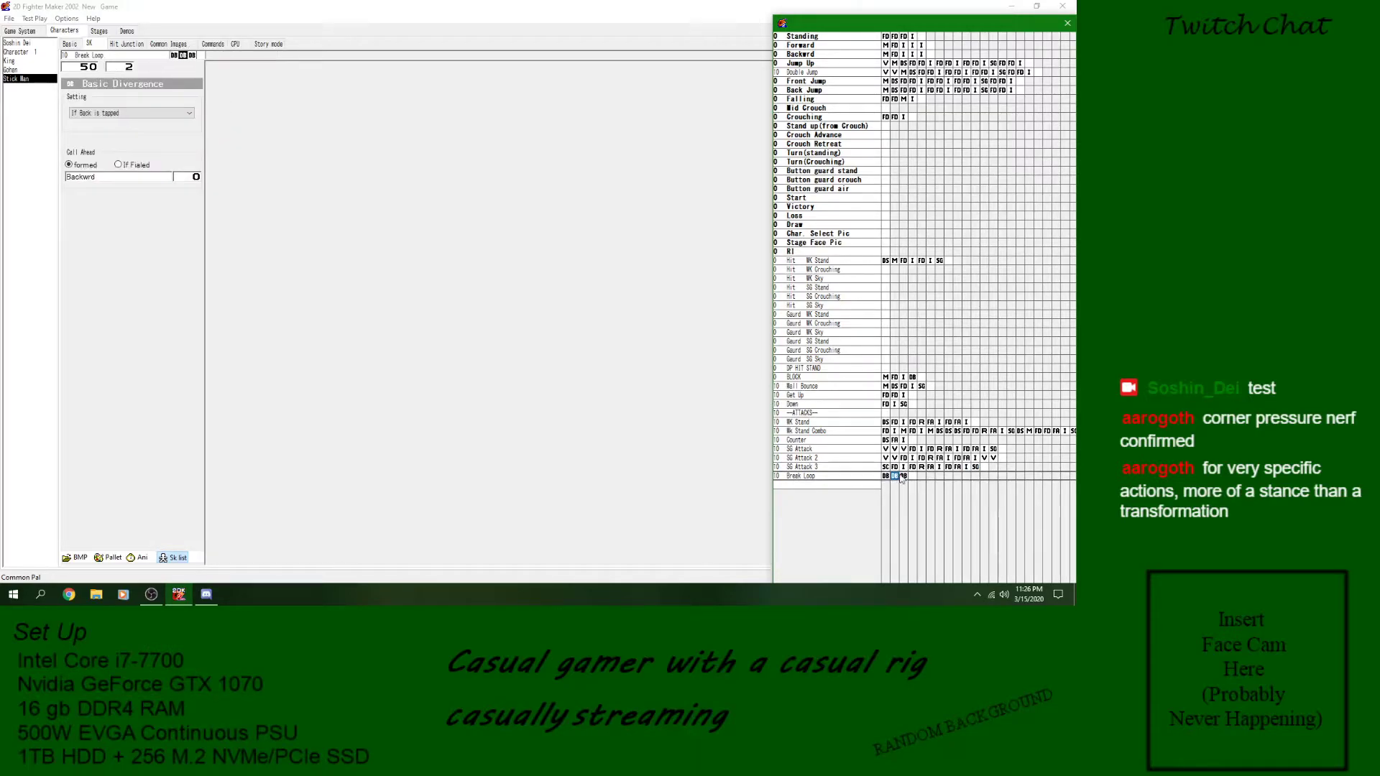
pyautogui.click(975, 468)
pyautogui.press('Left')
pyautogui.press('Left')
pyautogui.press('Left')
pyautogui.press('Left')
pyautogui.press('Left')
pyautogui.press('Left')
pyautogui.press('Left')
pyautogui.press('Left')
pyautogui.press('Left')
pyautogui.press('Left')
pyautogui.press('Left')
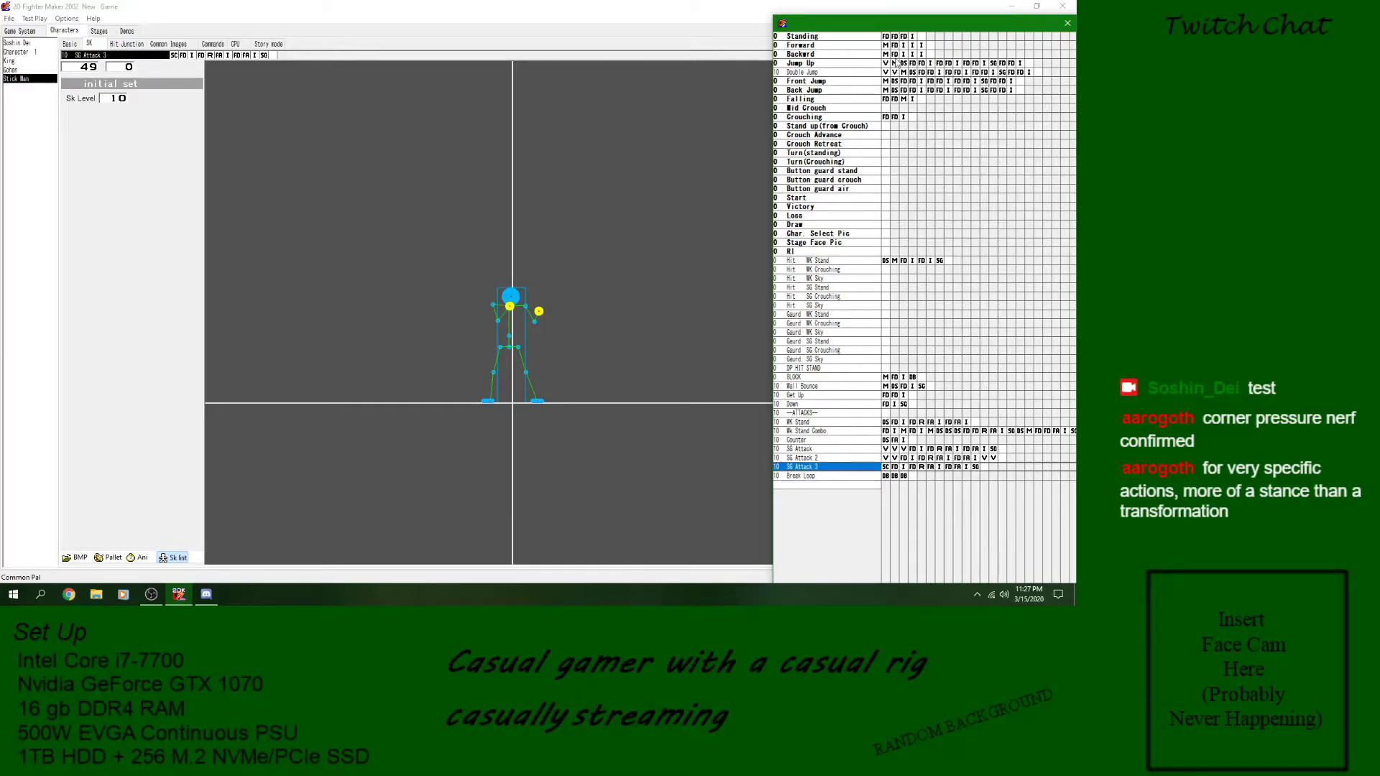
# - Examine the Jump Up, Backward and Crouching skills against the start of SG Attack 3
pyautogui.click(846, 64)
pyautogui.click(845, 55)
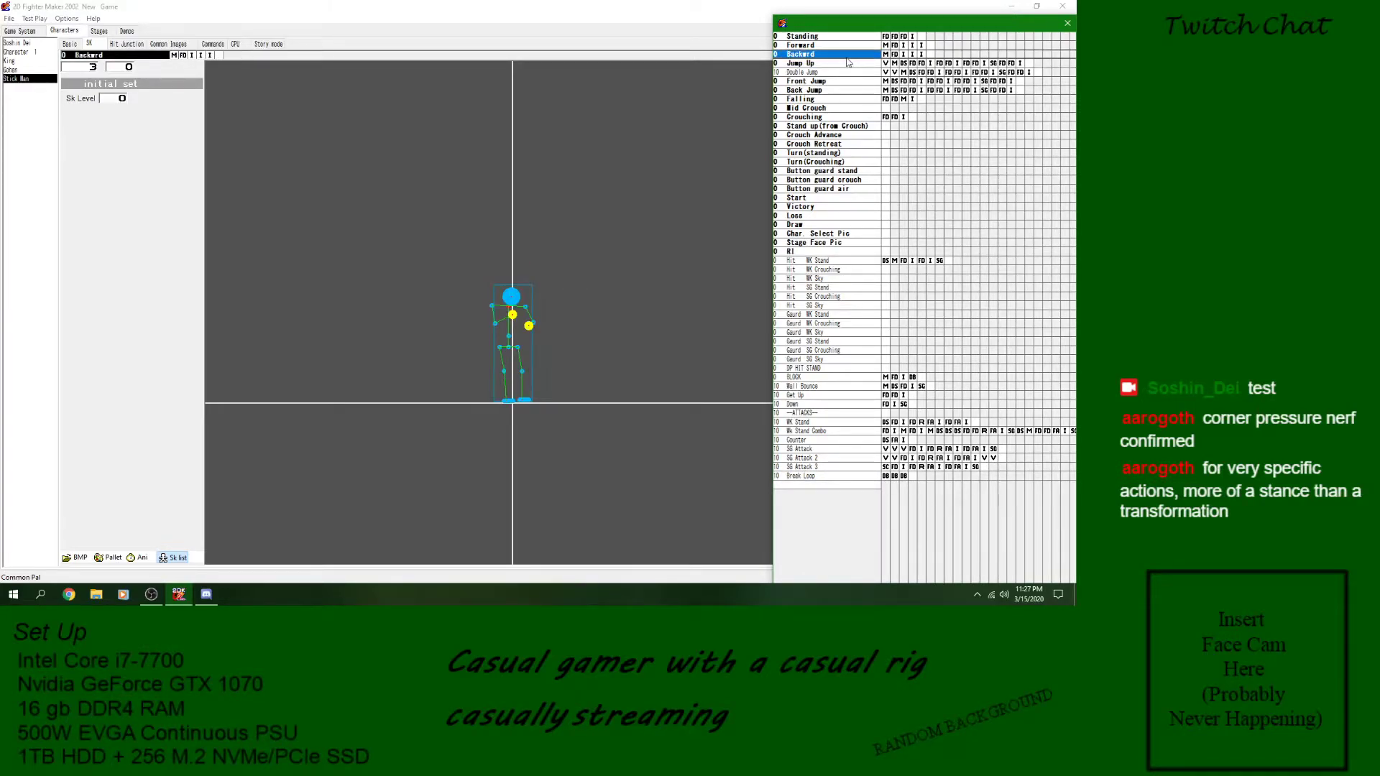
pyautogui.click(853, 117)
pyautogui.click(886, 467)
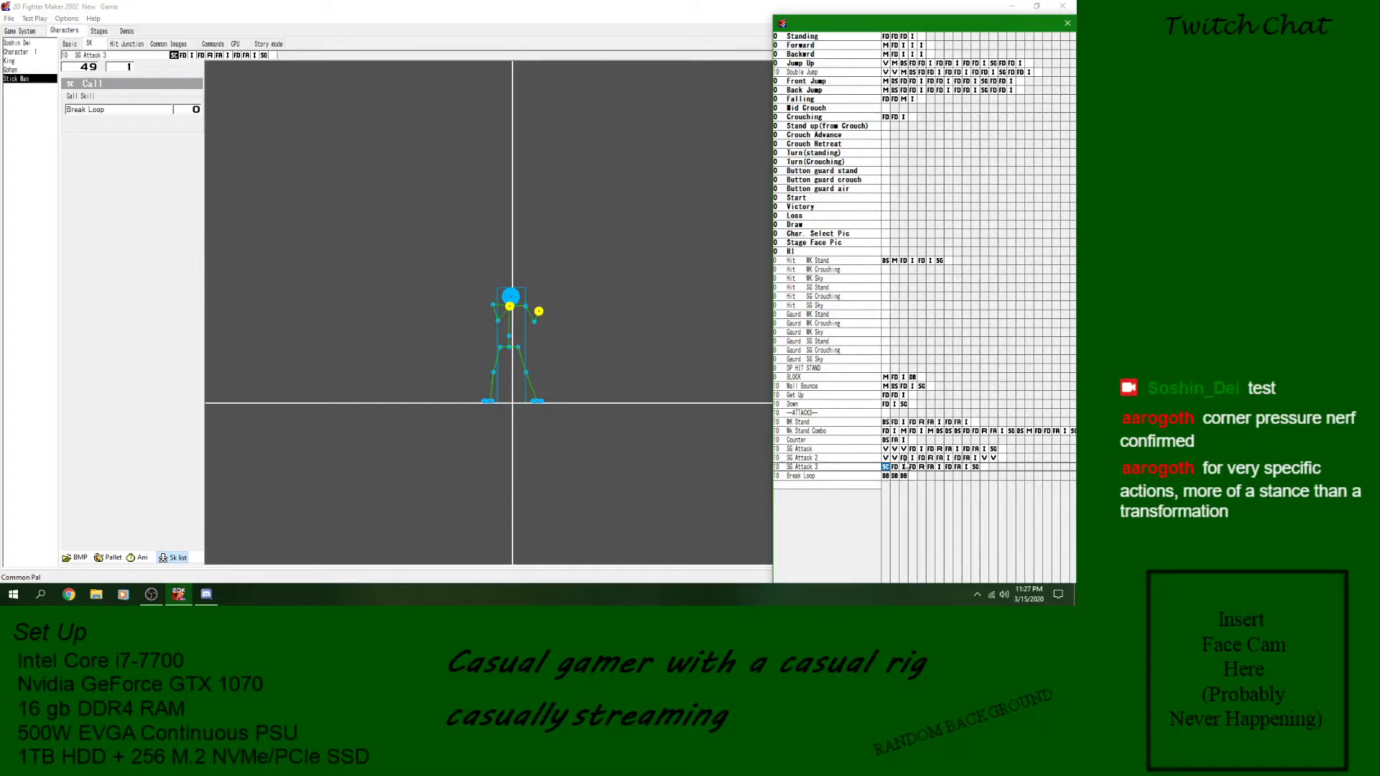
pyautogui.click(881, 467)
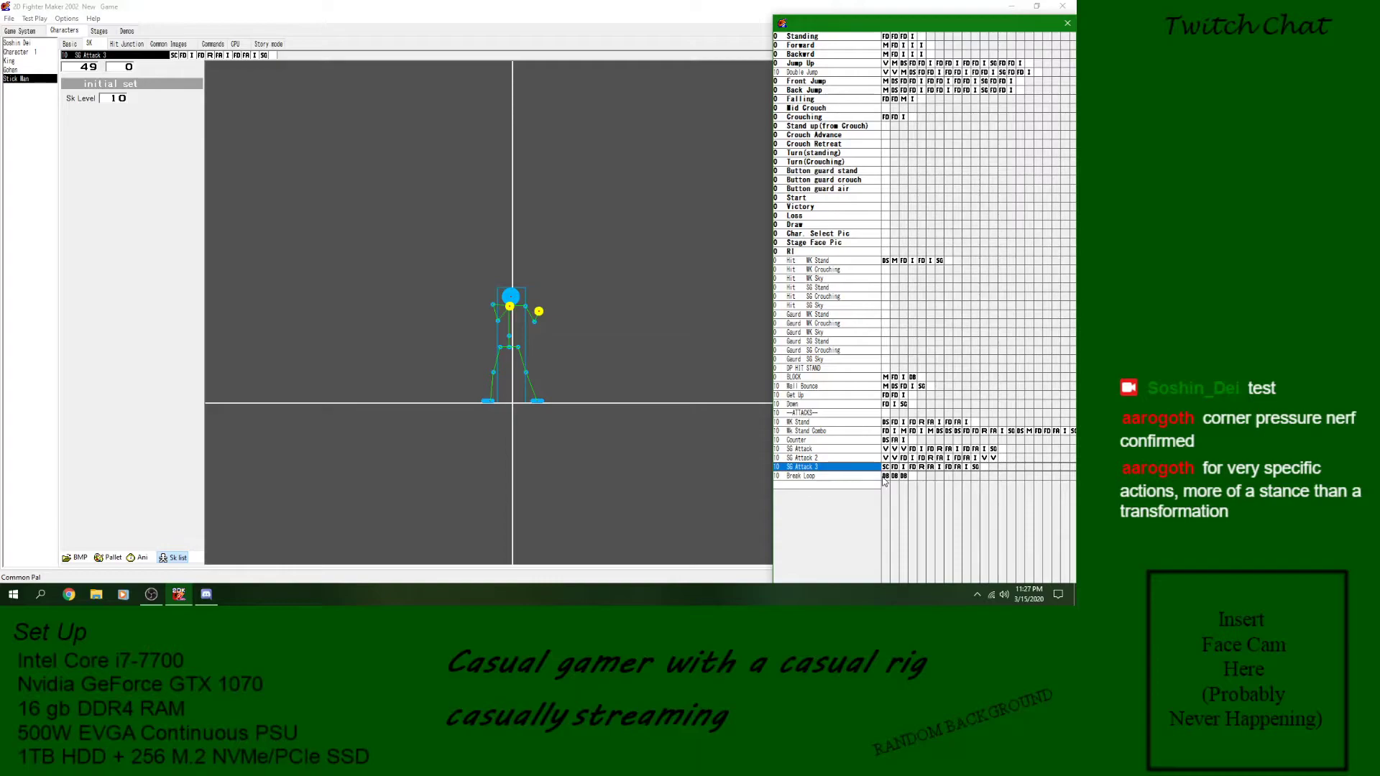
# - Delete all three Detect Condition blocks from the Break Loop skill
pyautogui.click(885, 468)
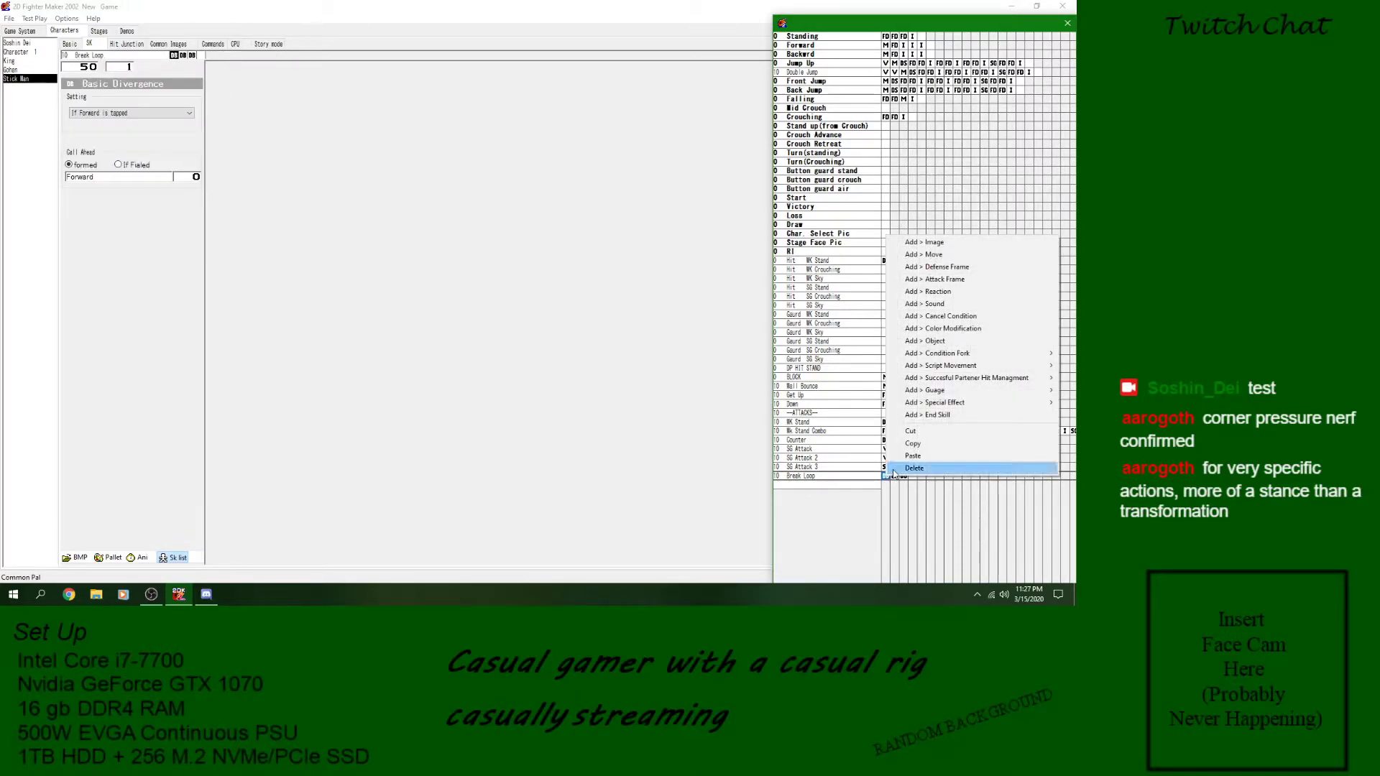
pyautogui.click(893, 471)
pyautogui.rightClick(892, 477)
pyautogui.click(894, 471)
pyautogui.rightClick(892, 478)
pyautogui.click(893, 471)
# - Delete the Call Skill block for Break Loop from the start of SG Attack 3
pyautogui.click(892, 469)
pyautogui.rightClick(892, 469)
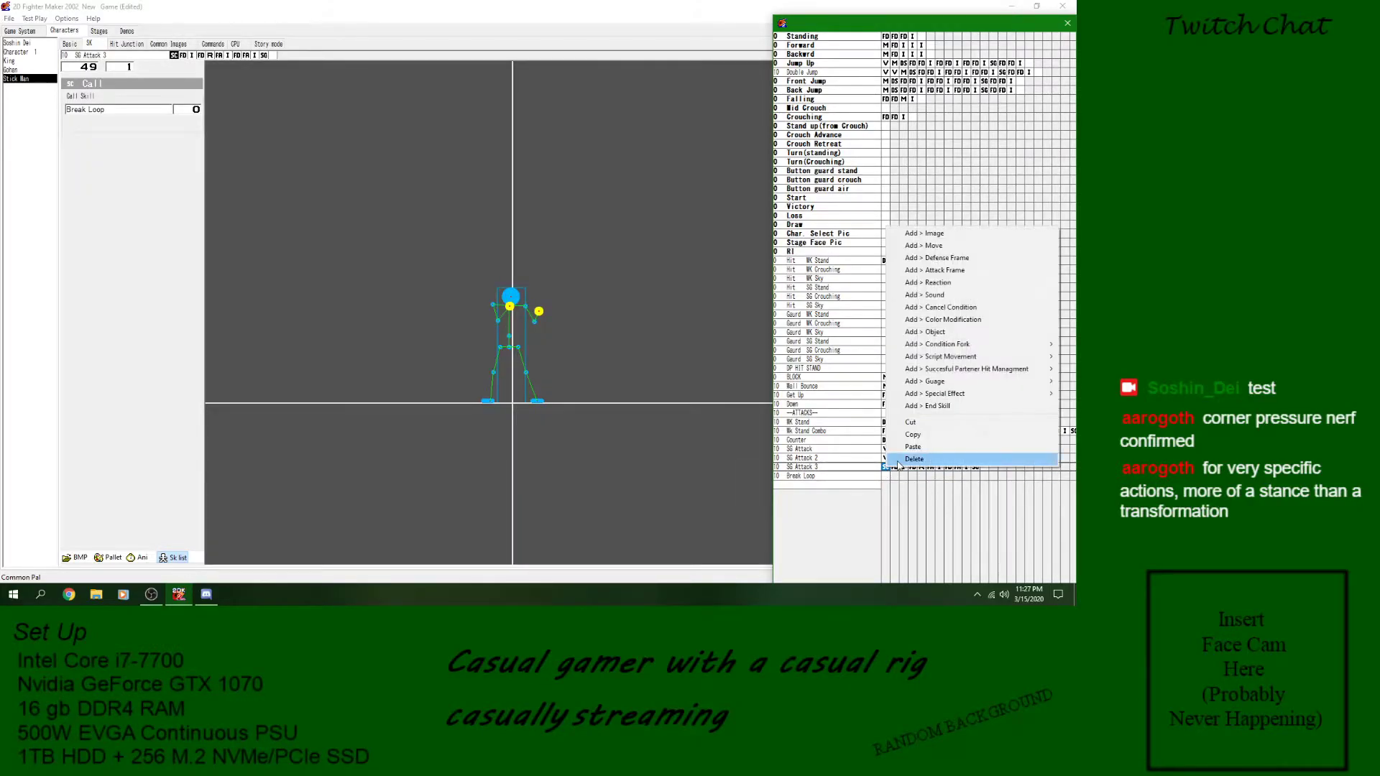
pyautogui.click(892, 469)
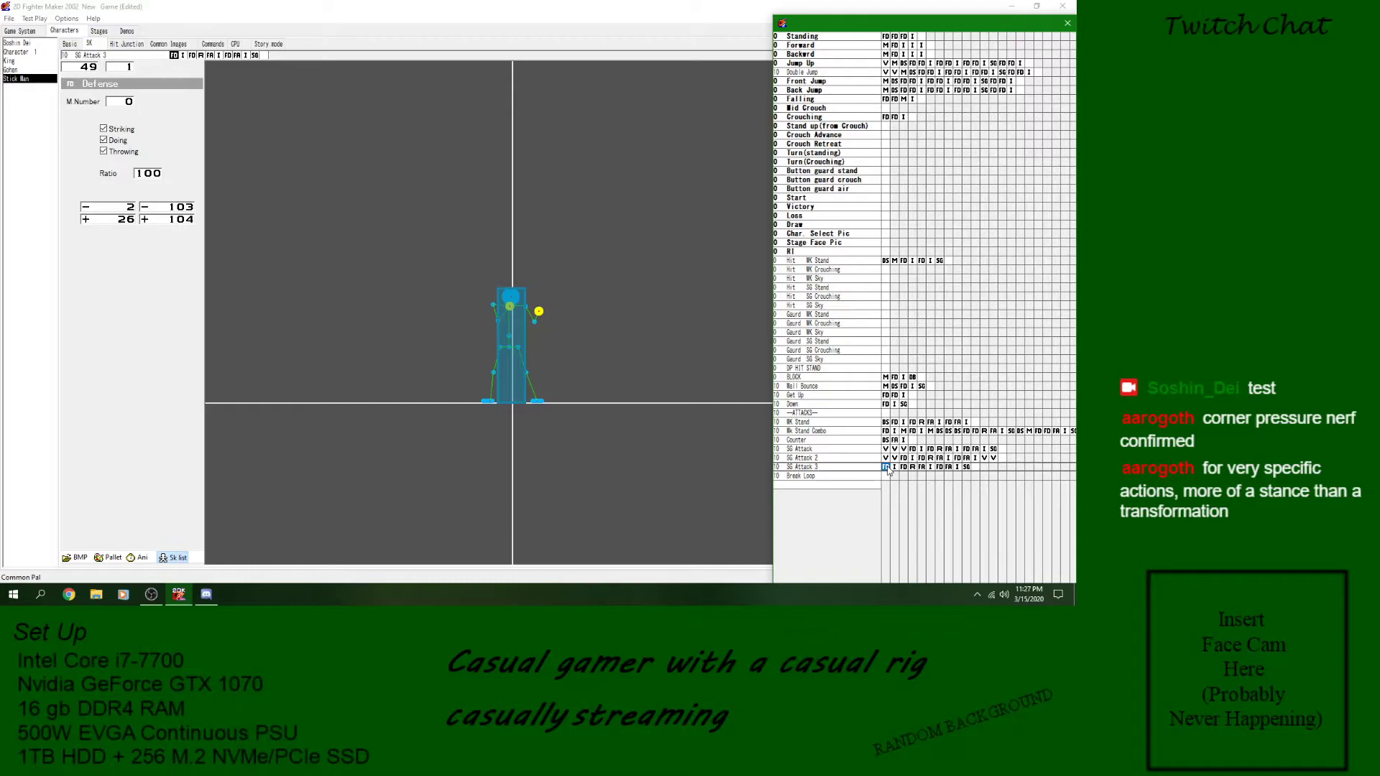
pyautogui.rightClick(890, 470)
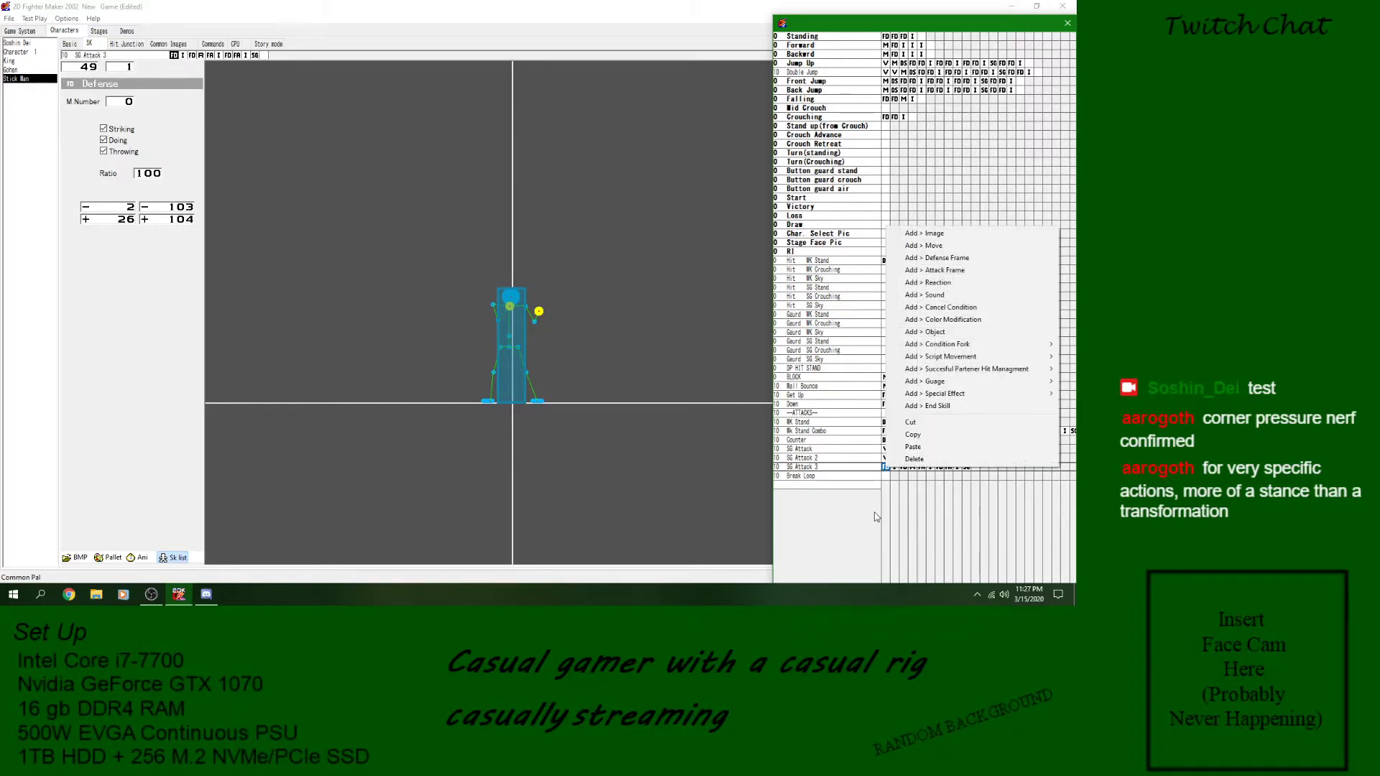
pyautogui.click(865, 469)
pyautogui.click(885, 467)
pyautogui.rightClick(885, 468)
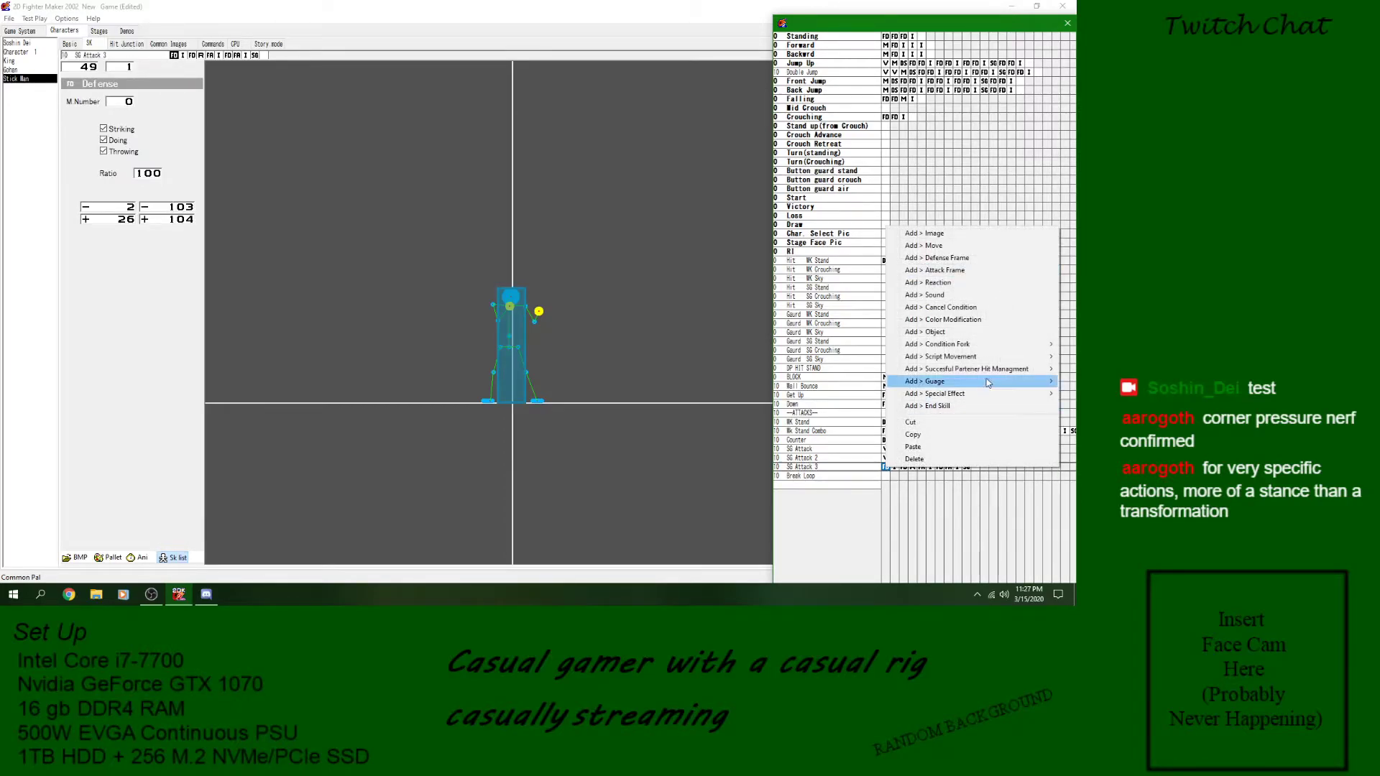
pyautogui.moveTo(993, 351)
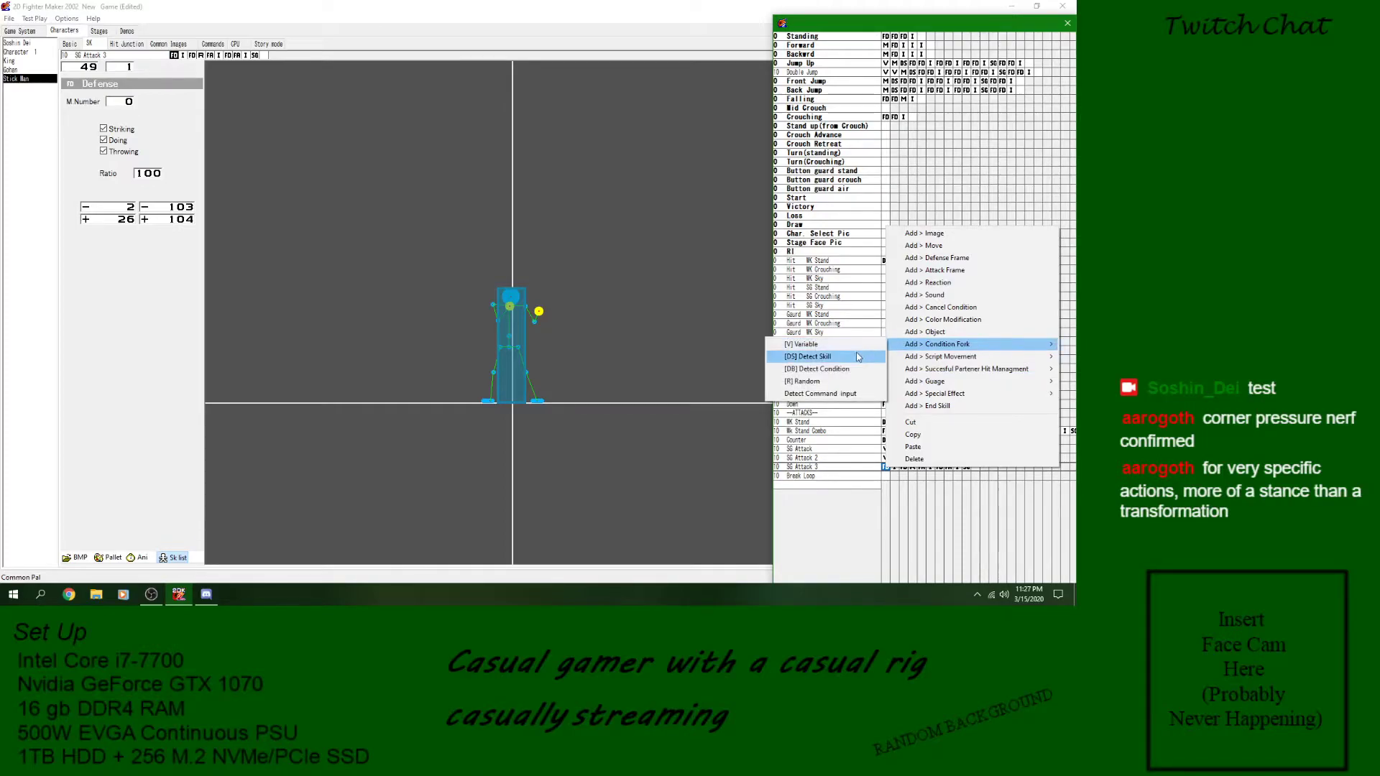
pyautogui.click(855, 470)
# - Insert a Detect Command input block between the first defense frame and the first image of SG Attack 3
pyautogui.click(923, 468)
pyautogui.click(941, 468)
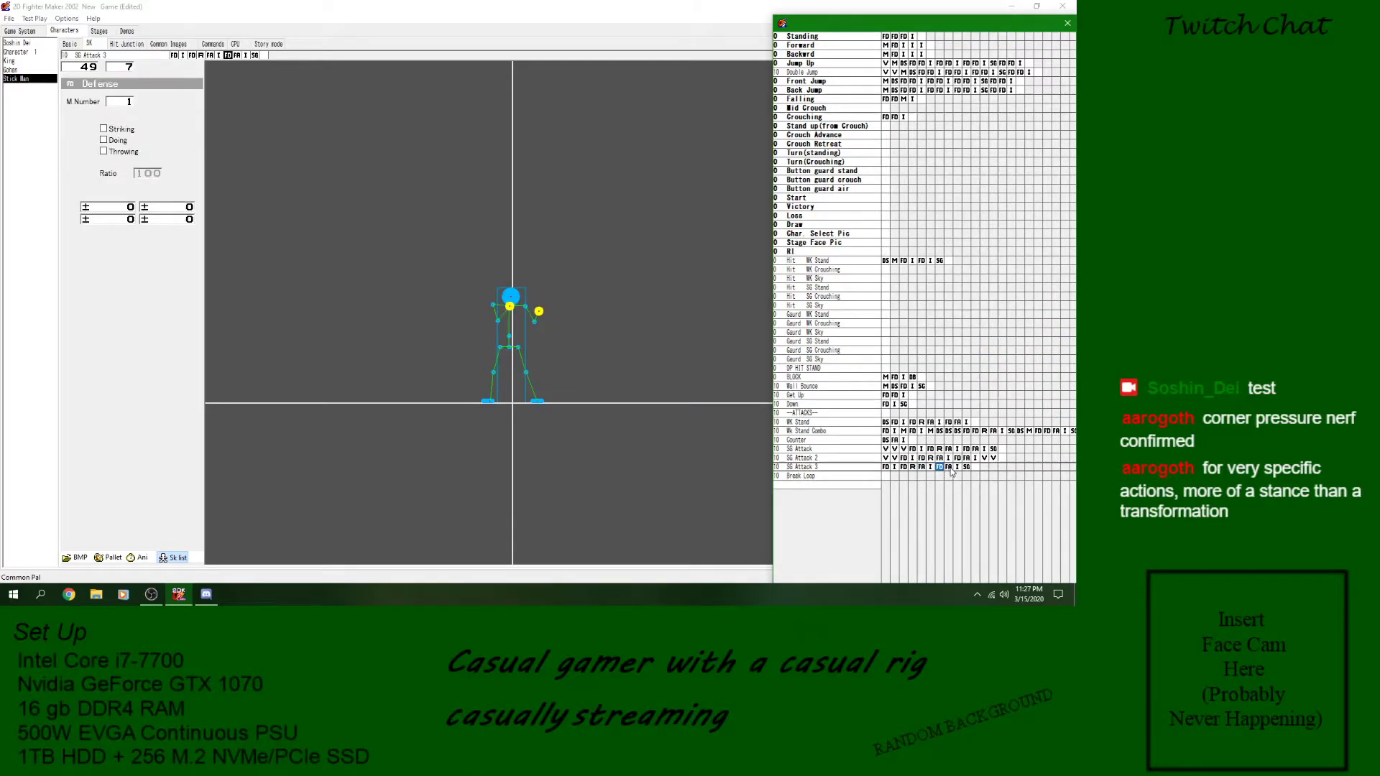
pyautogui.click(923, 469)
pyautogui.click(895, 467)
pyautogui.rightClick(896, 470)
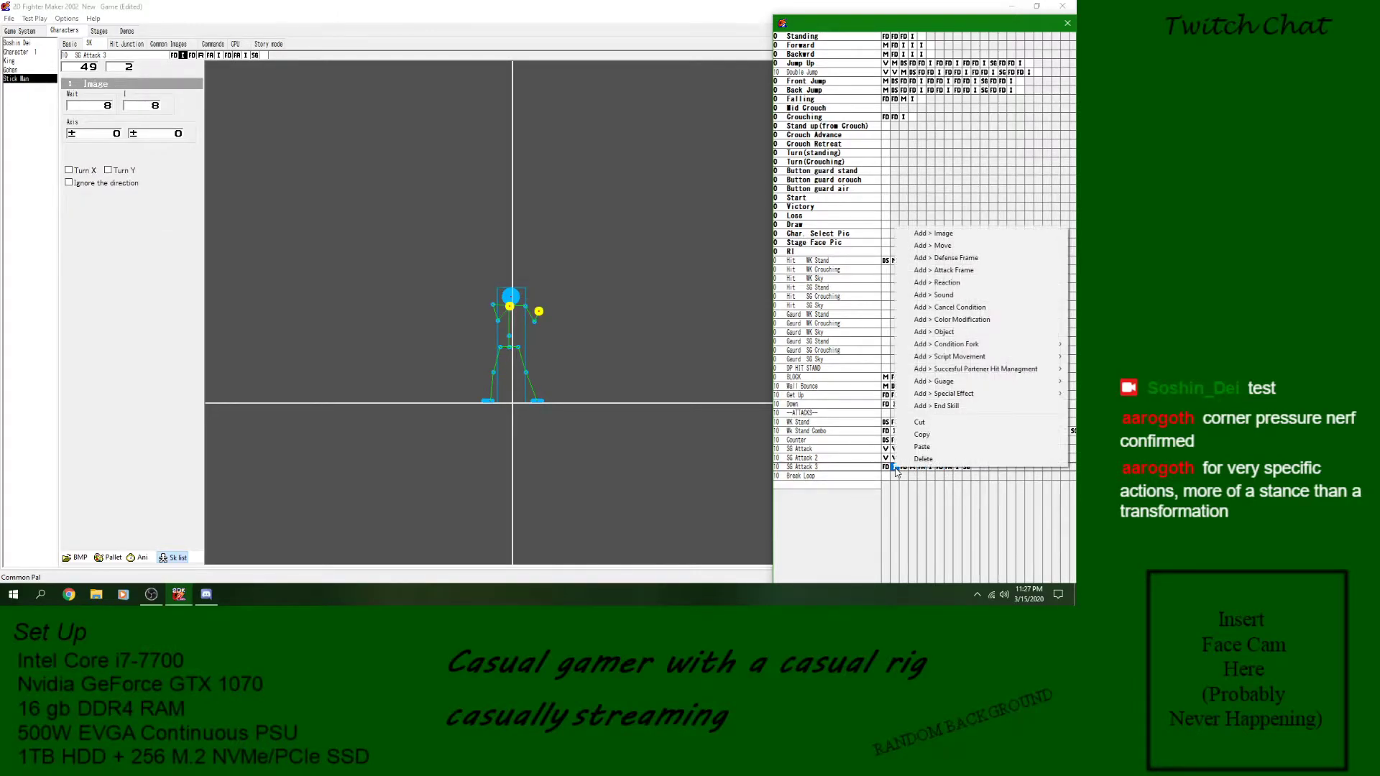
pyautogui.moveTo(934, 344)
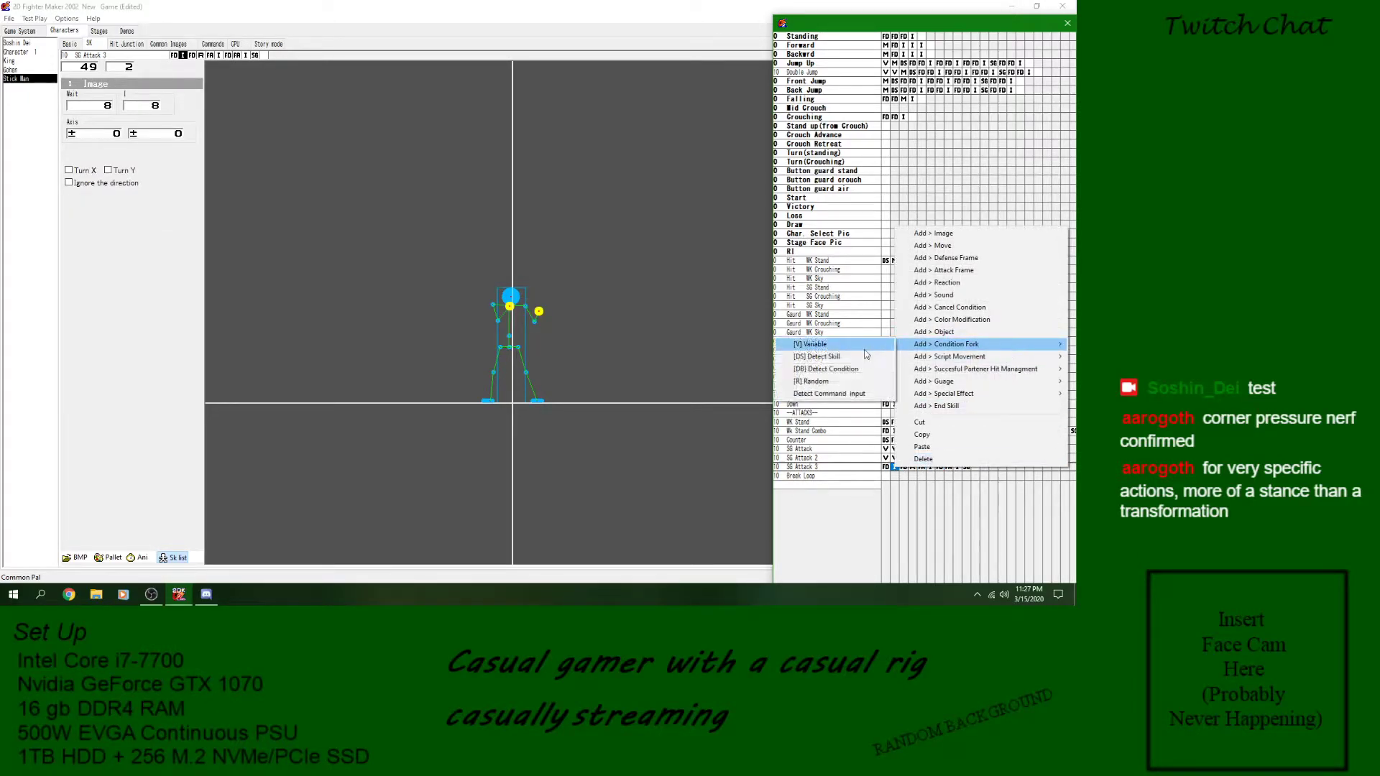
pyautogui.click(830, 394)
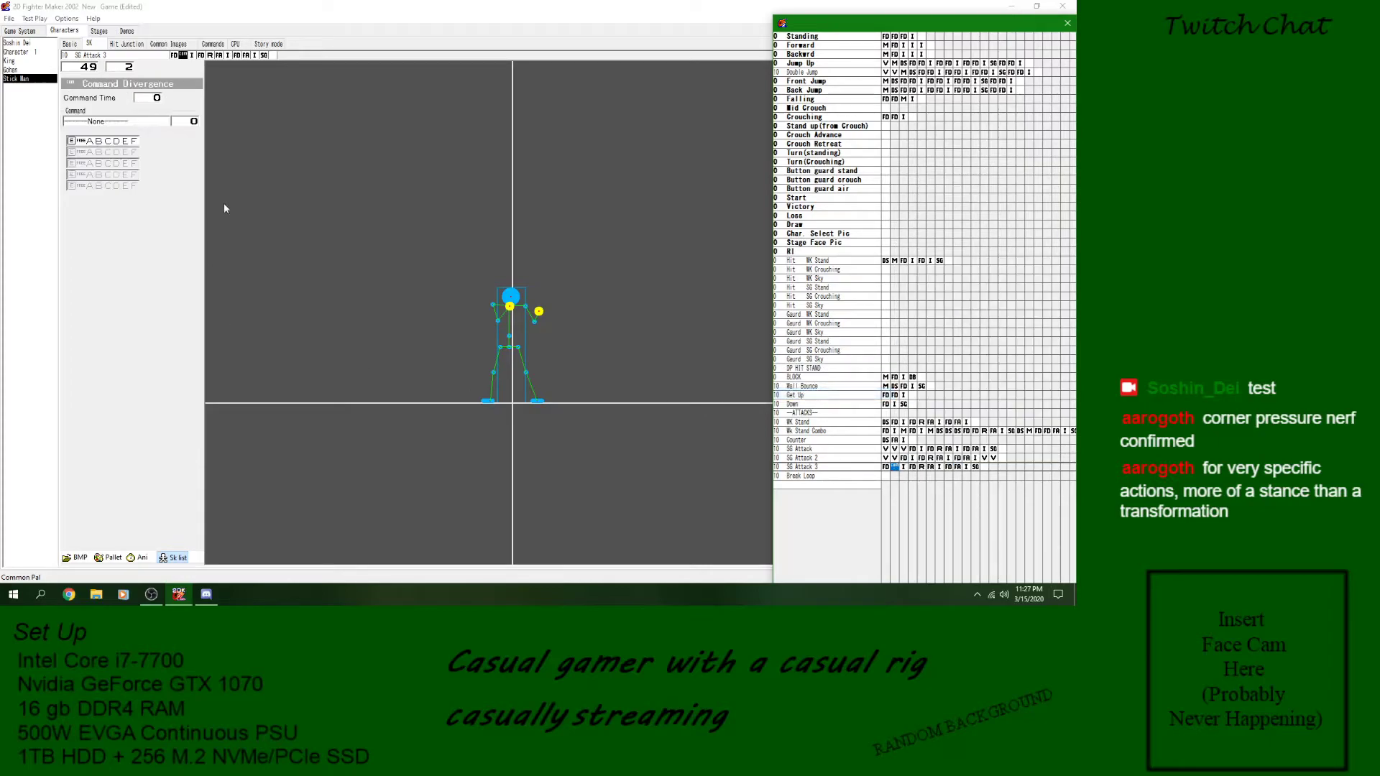
# - Set the new Command Divergence block's command time to 10 and its first input to the down direction
pyautogui.click(149, 101)
pyautogui.click(72, 143)
pyautogui.click(72, 142)
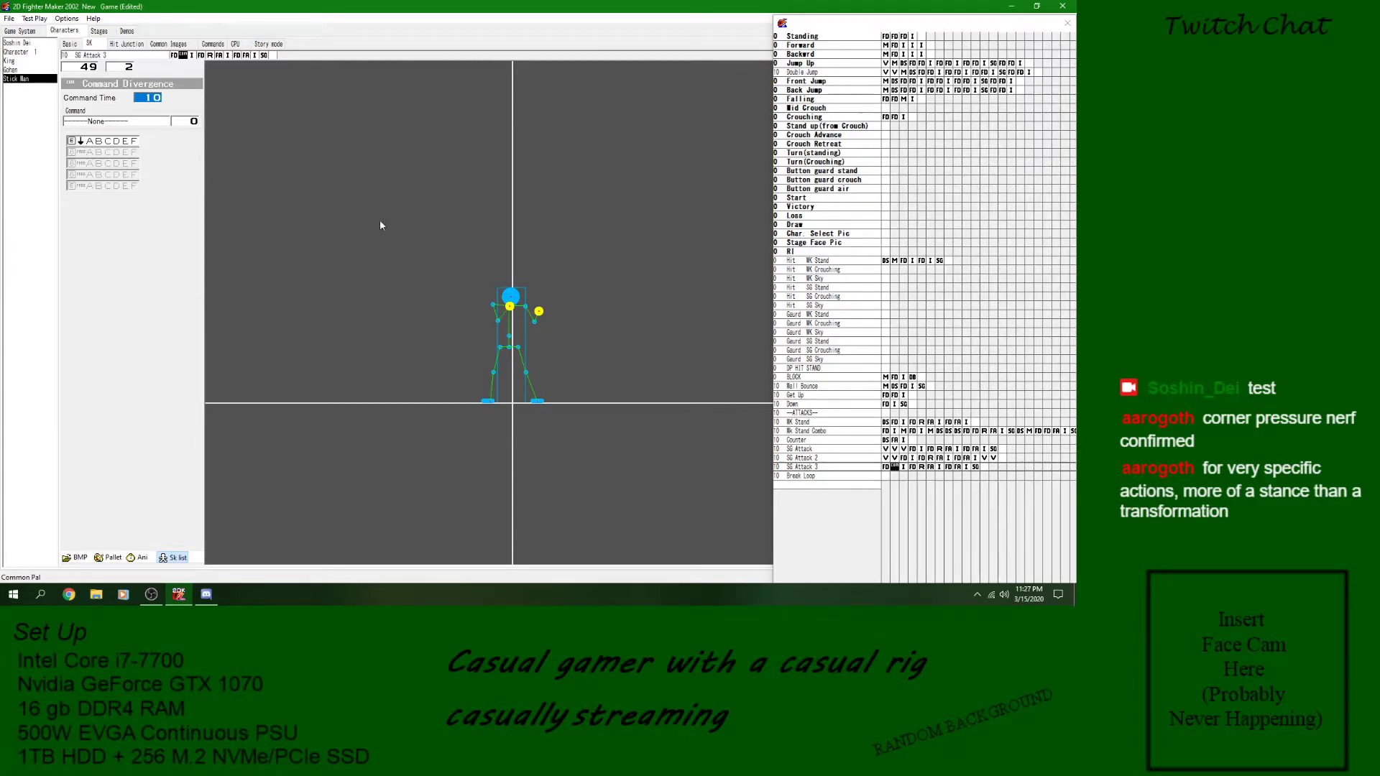
pyautogui.click(894, 458)
pyautogui.rightClick(894, 457)
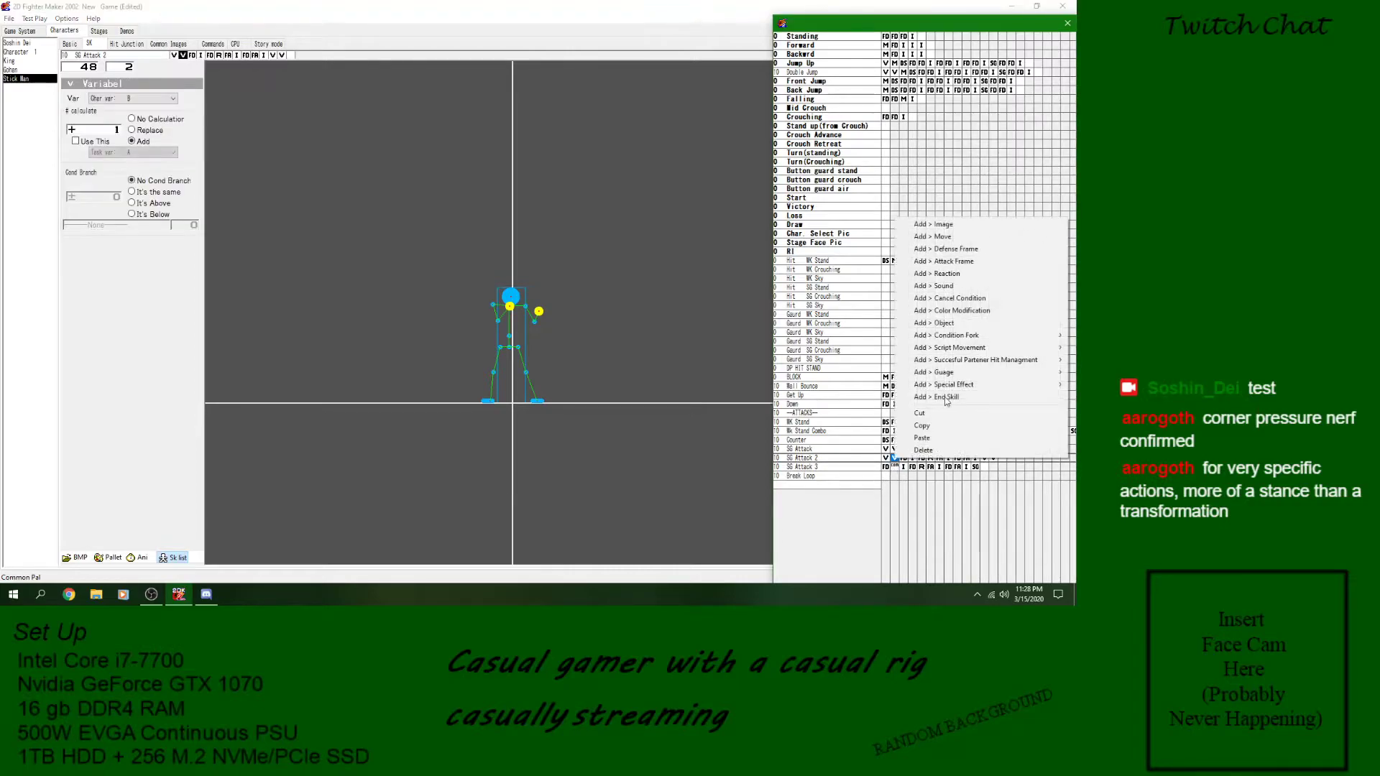
pyautogui.moveTo(964, 335)
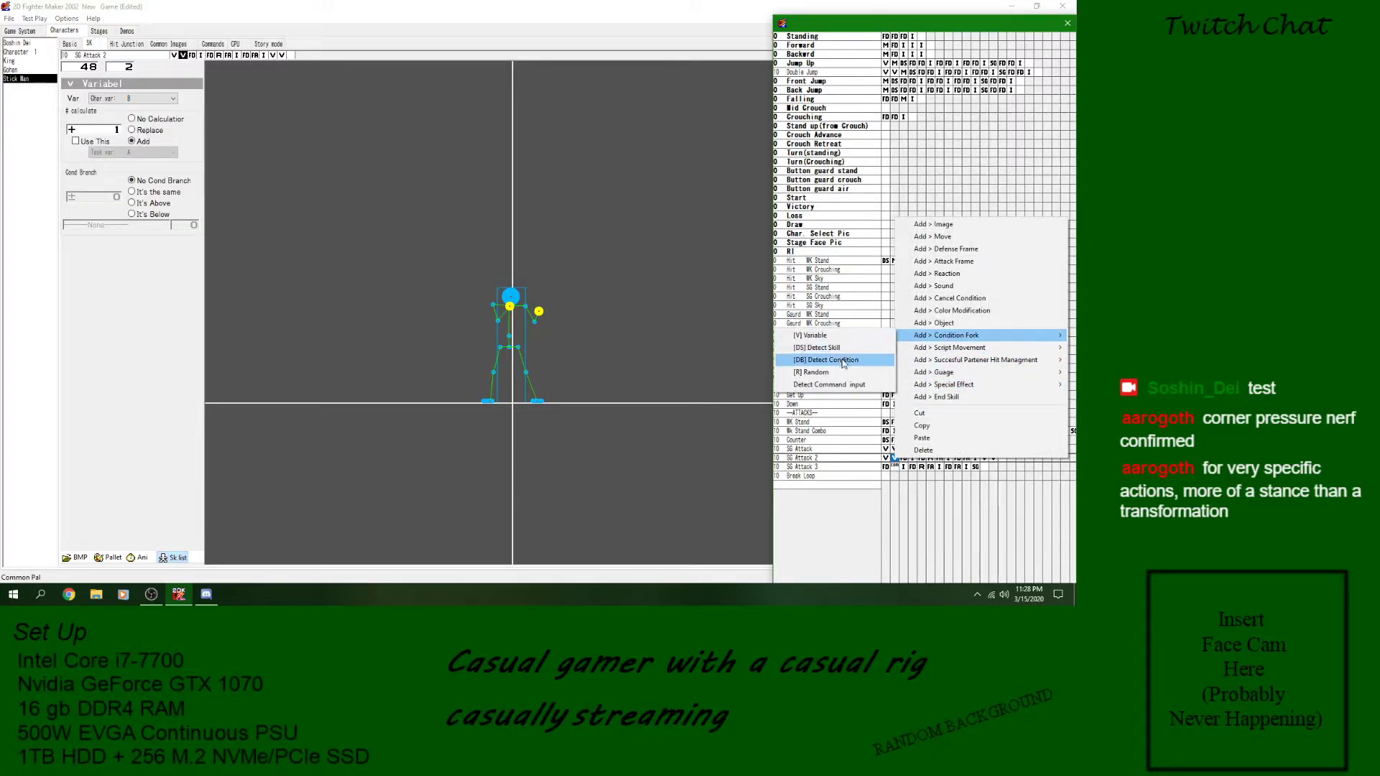
pyautogui.click(893, 468)
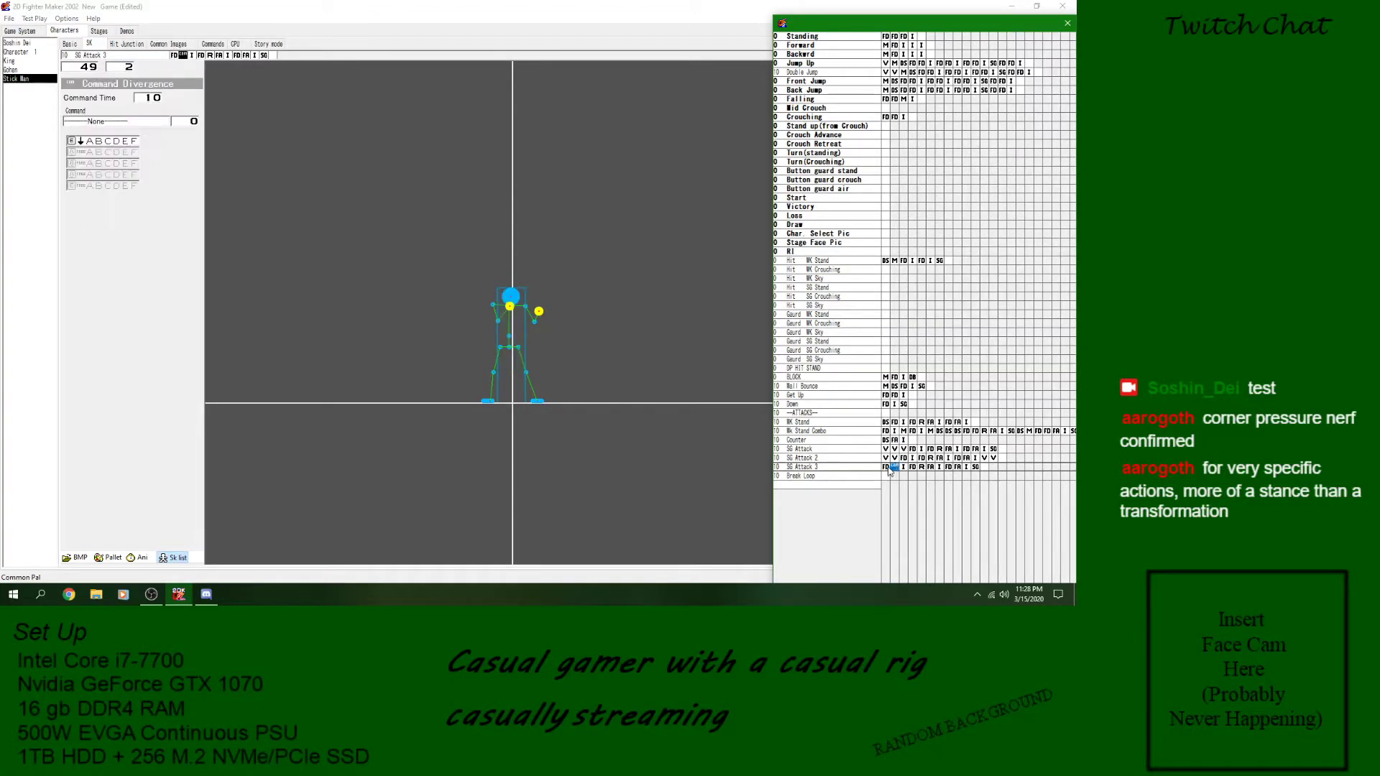
# - Make the Command Divergence block of SG Attack 3 branch to the Crouching skill, keeping down as its only input
pyautogui.click(120, 122)
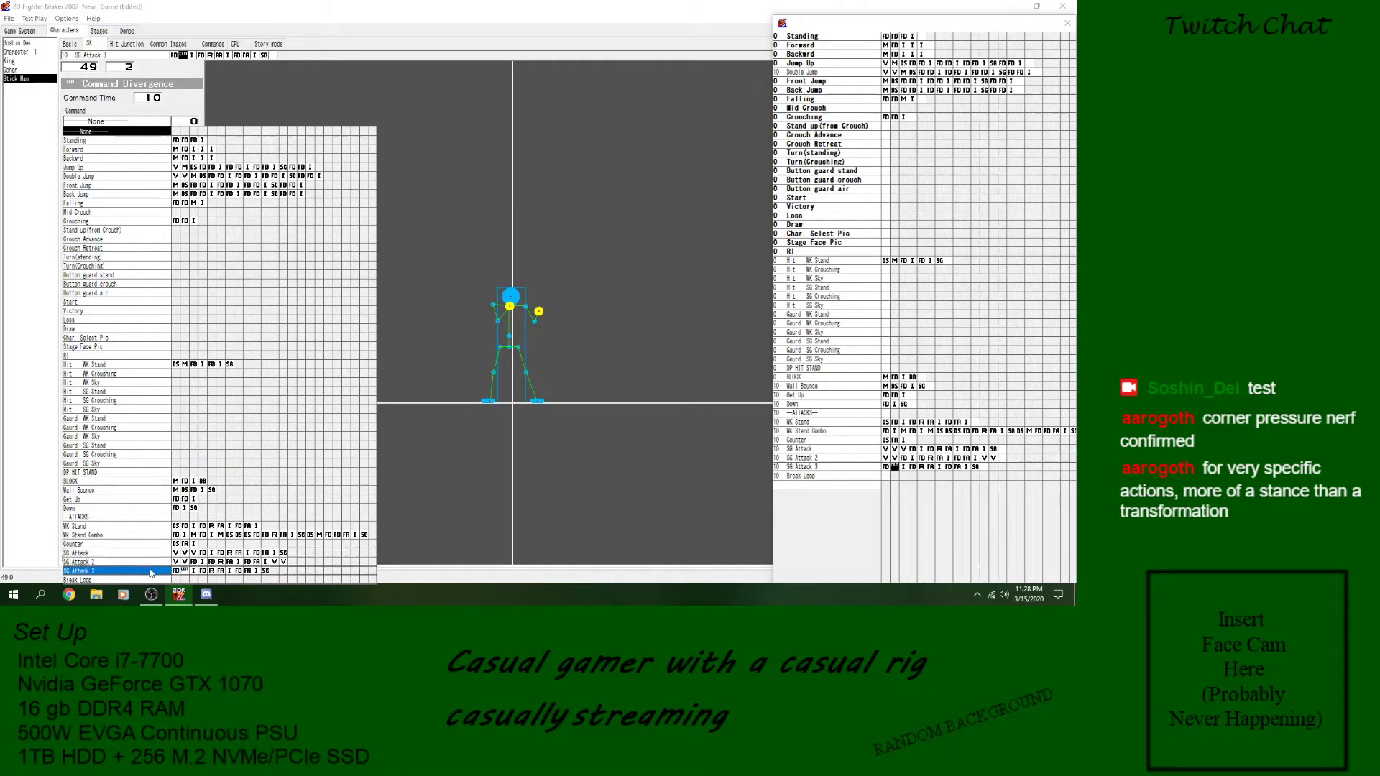
pyautogui.press('Escape')
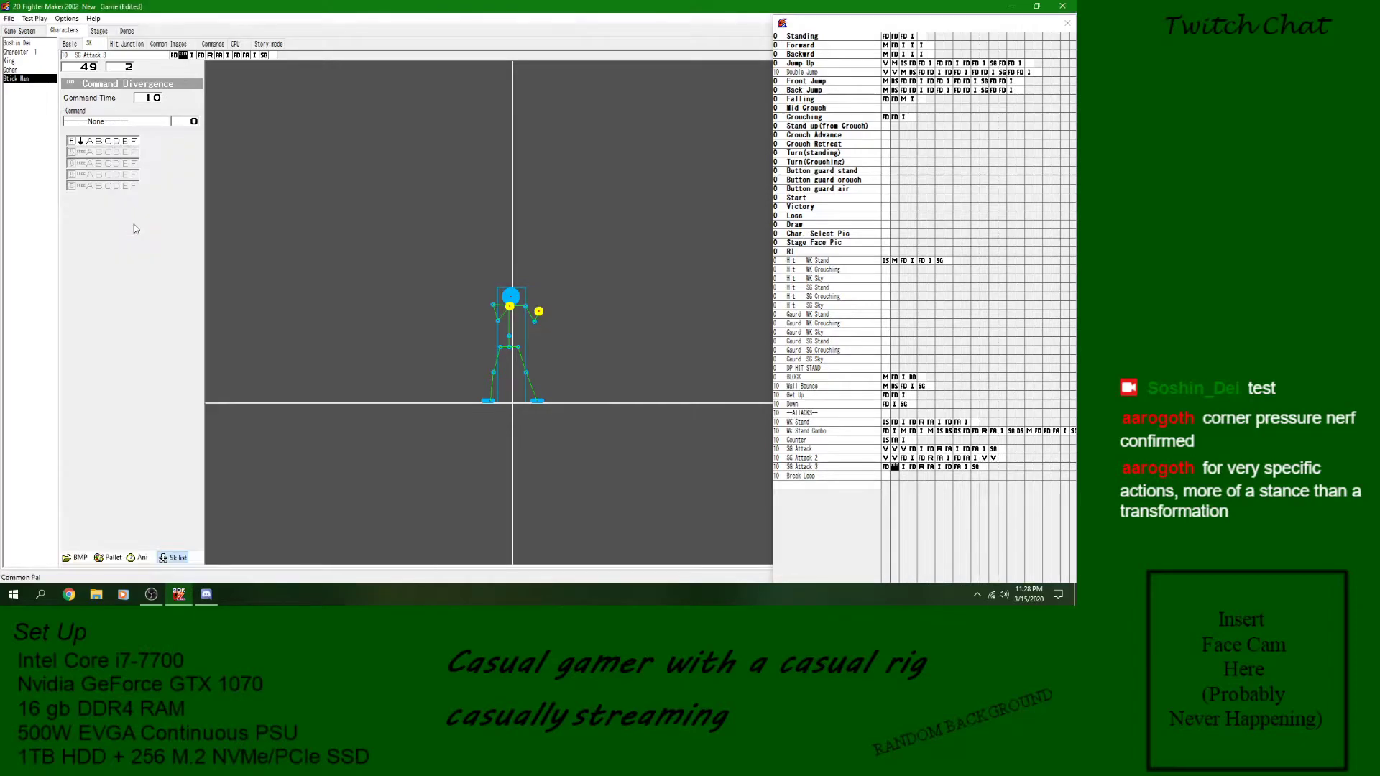
pyautogui.click(894, 470)
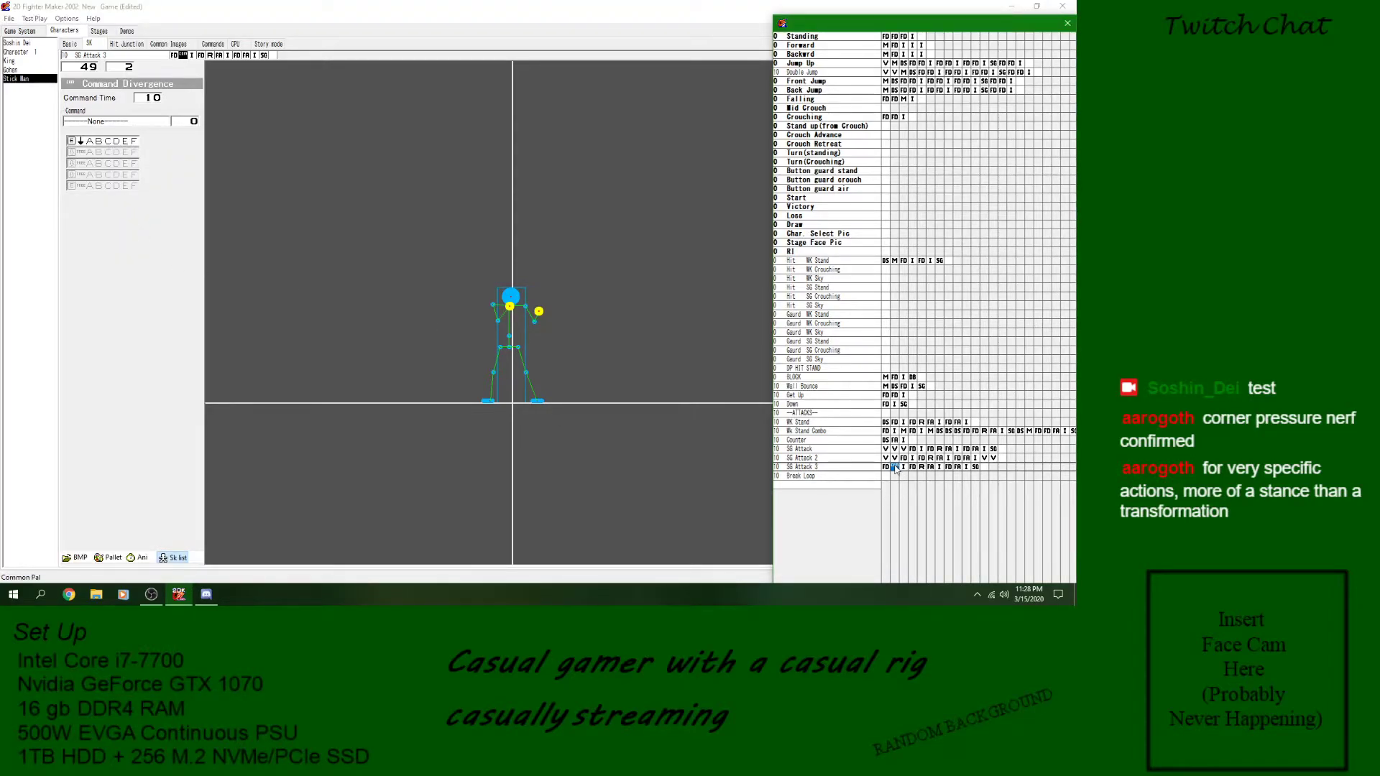
pyautogui.click(151, 101)
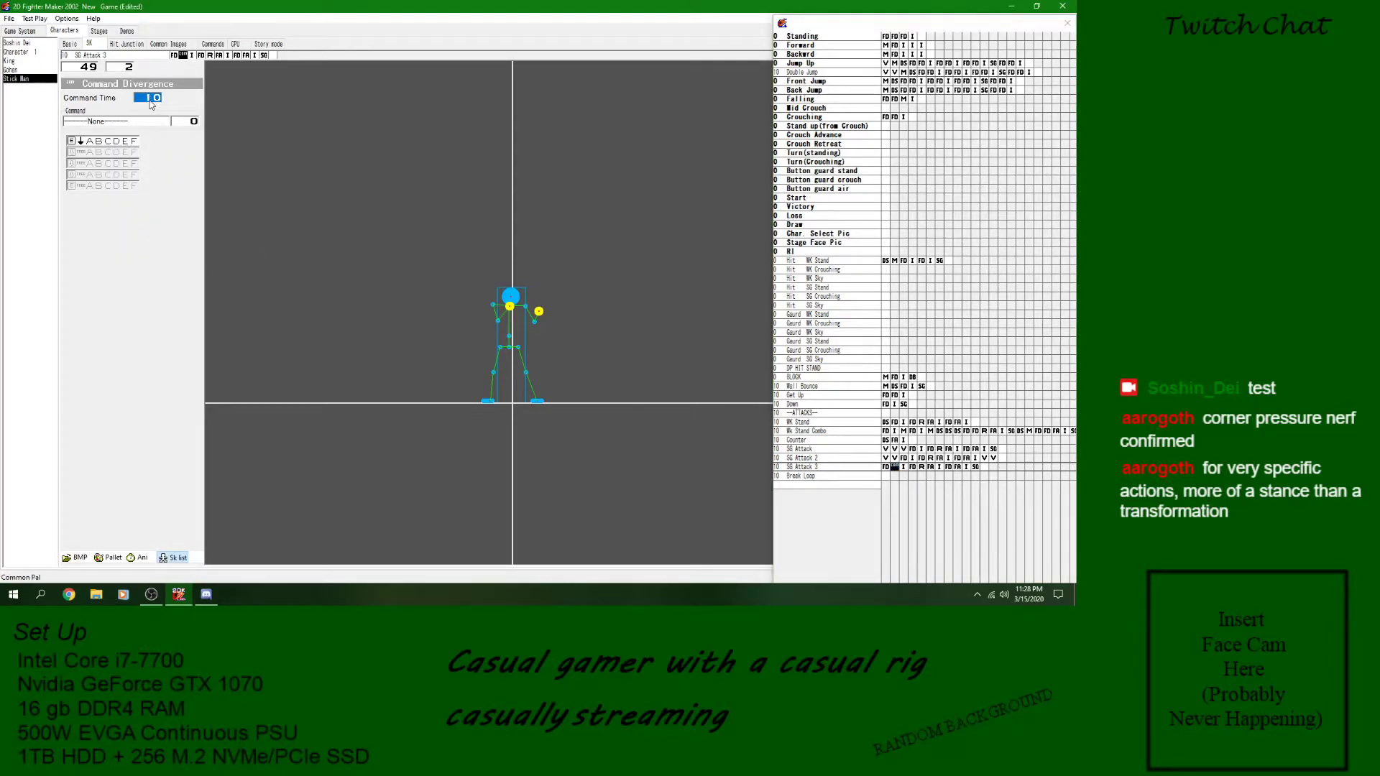
pyautogui.click(146, 120)
pyautogui.click(127, 225)
pyautogui.click(73, 142)
pyautogui.click(73, 141)
# - Save the game and test play whether the down input breaks out of the Stick Man's looping attack
pyautogui.click(9, 18)
pyautogui.click(29, 59)
pyautogui.click(38, 20)
pyautogui.click(152, 317)
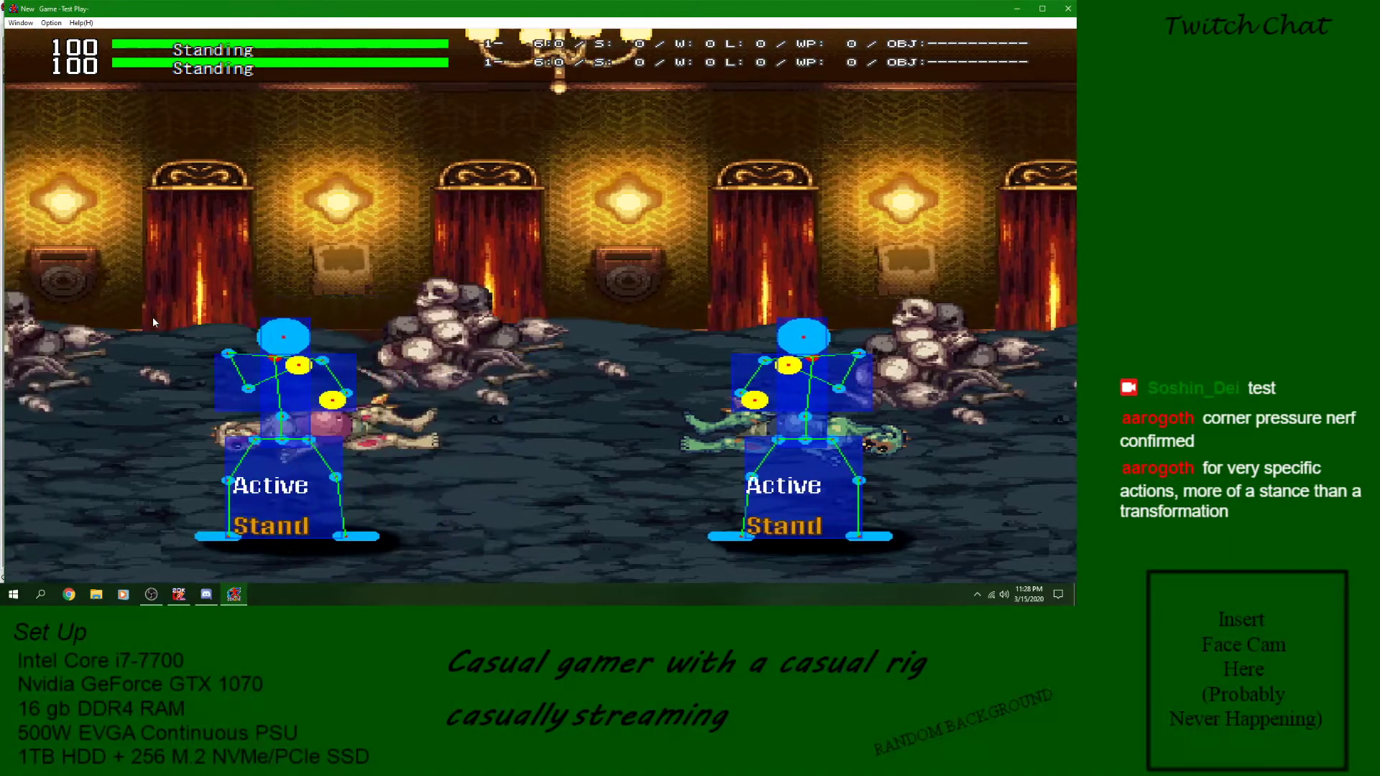
pyautogui.press('Down')
pyautogui.press('z')
pyautogui.press('Down')
pyautogui.click(1068, 9)
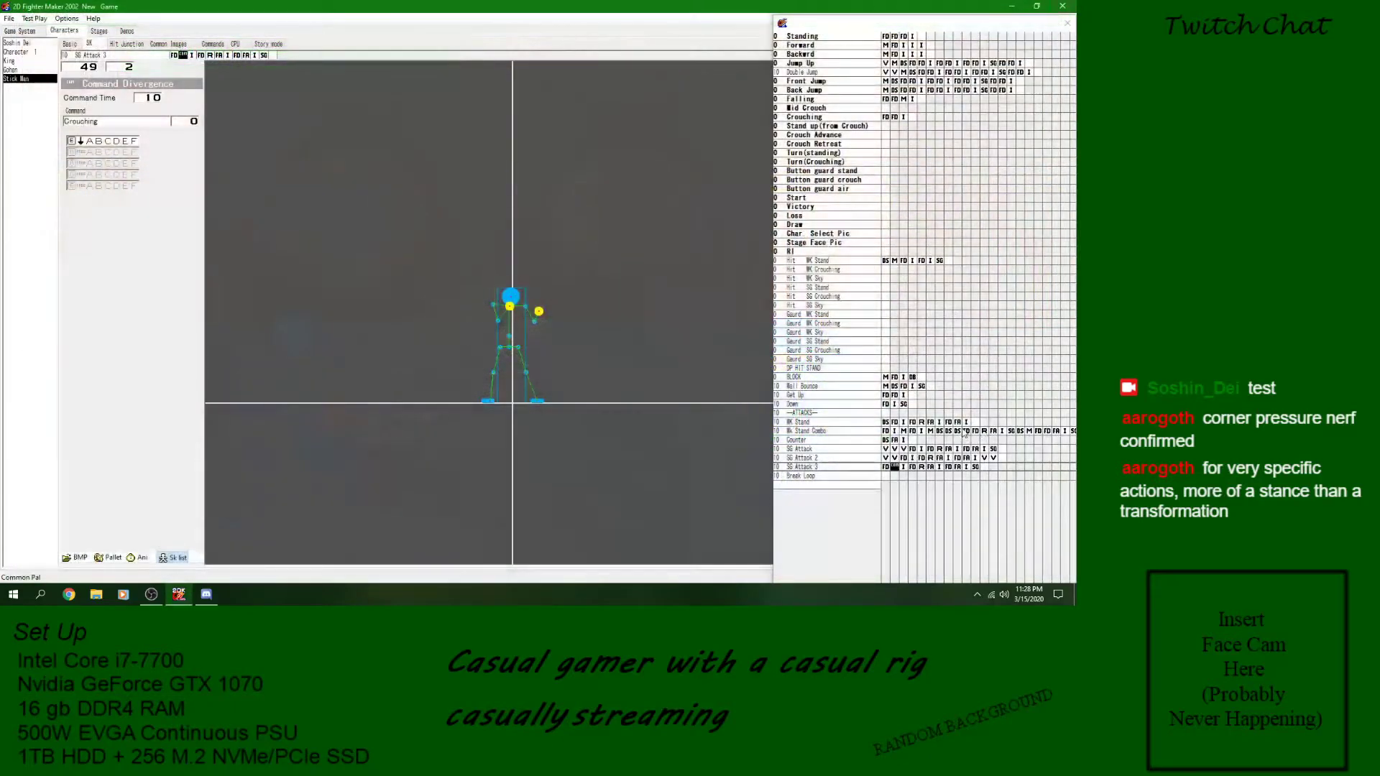
# - Compare the Command Divergence block in SG Attack 3 with the image block that follows it
pyautogui.click(896, 469)
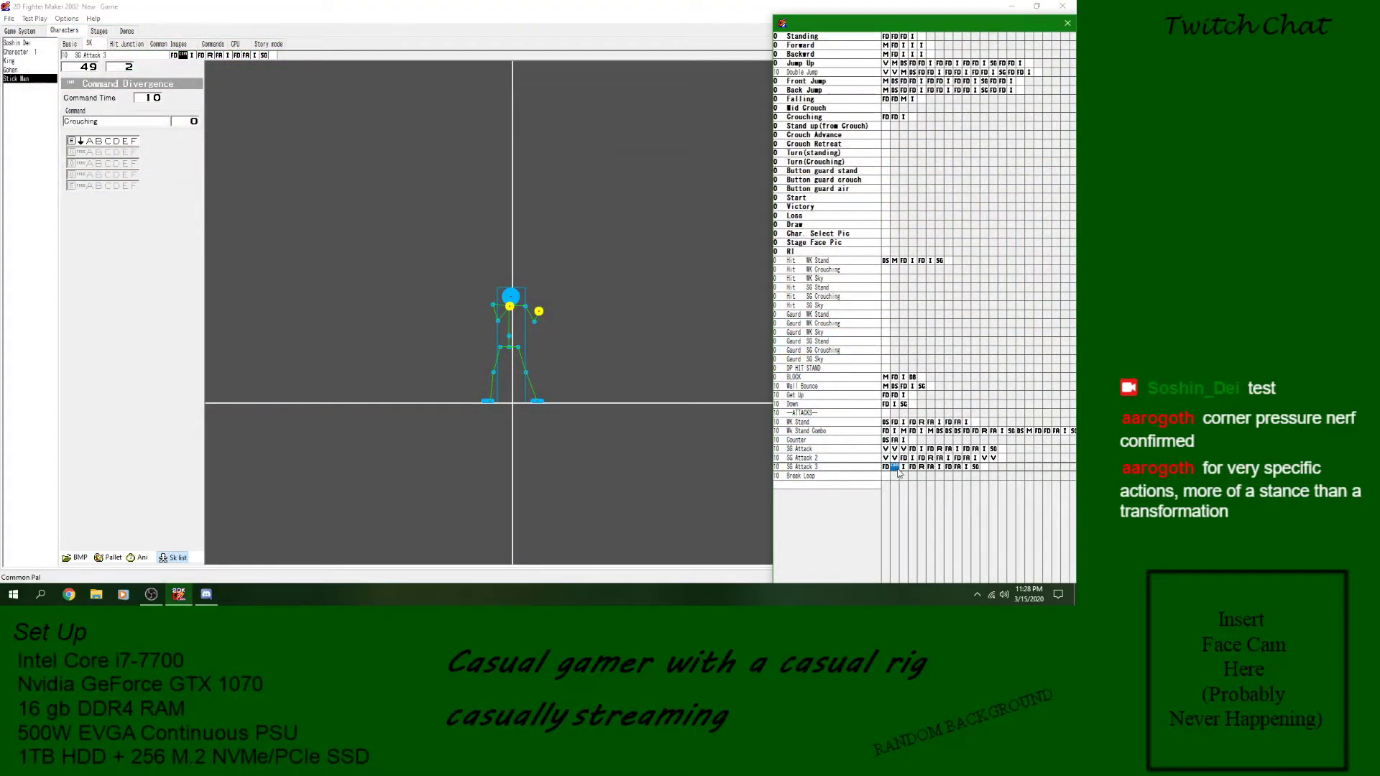
pyautogui.click(904, 468)
pyautogui.click(895, 468)
pyautogui.click(904, 469)
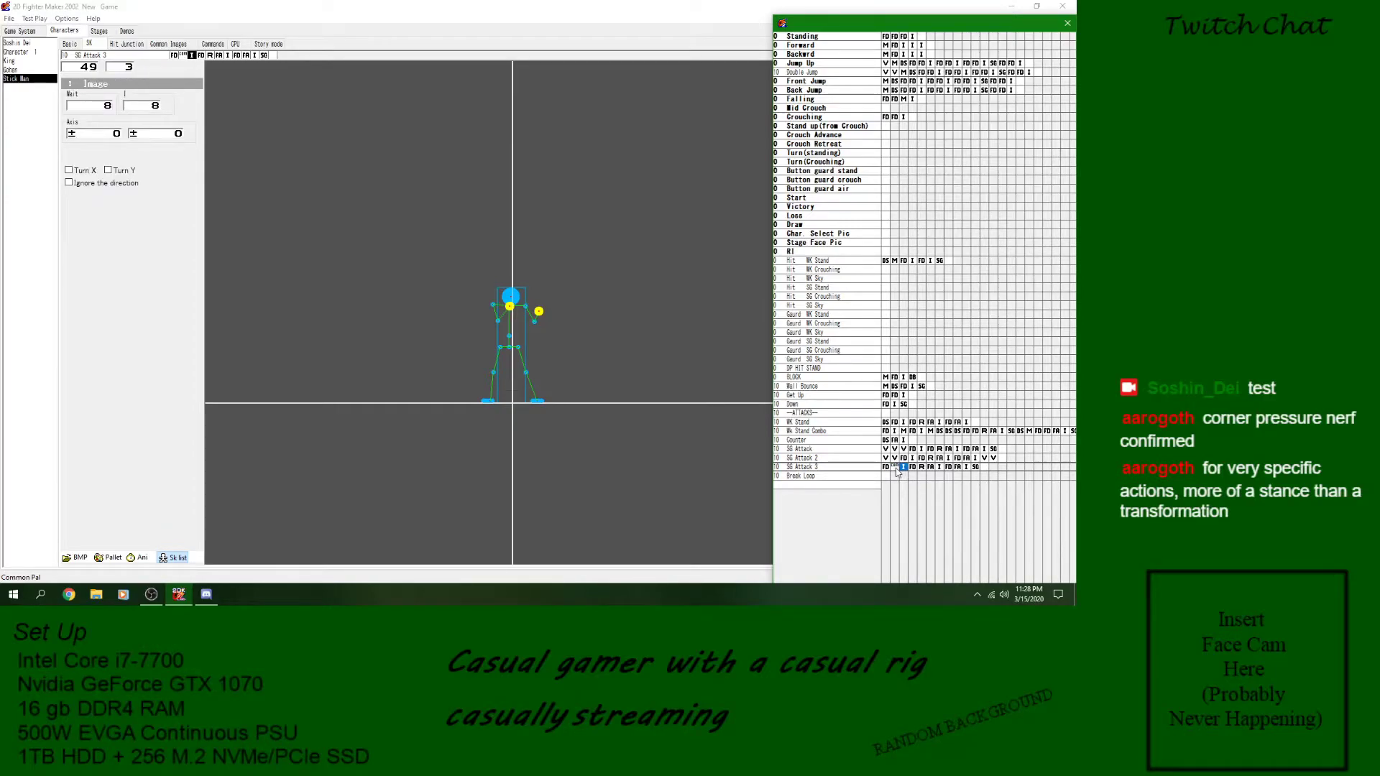
pyautogui.click(896, 469)
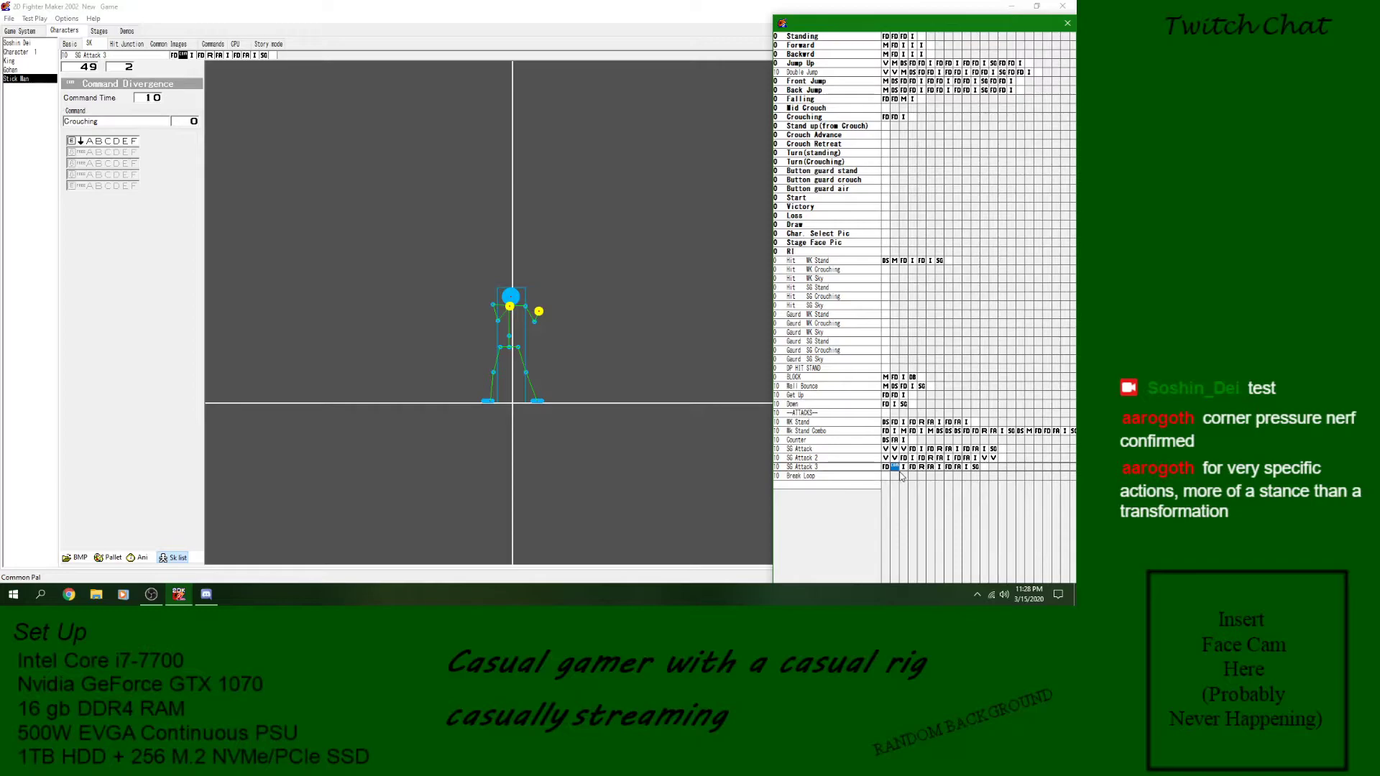
pyautogui.click(904, 469)
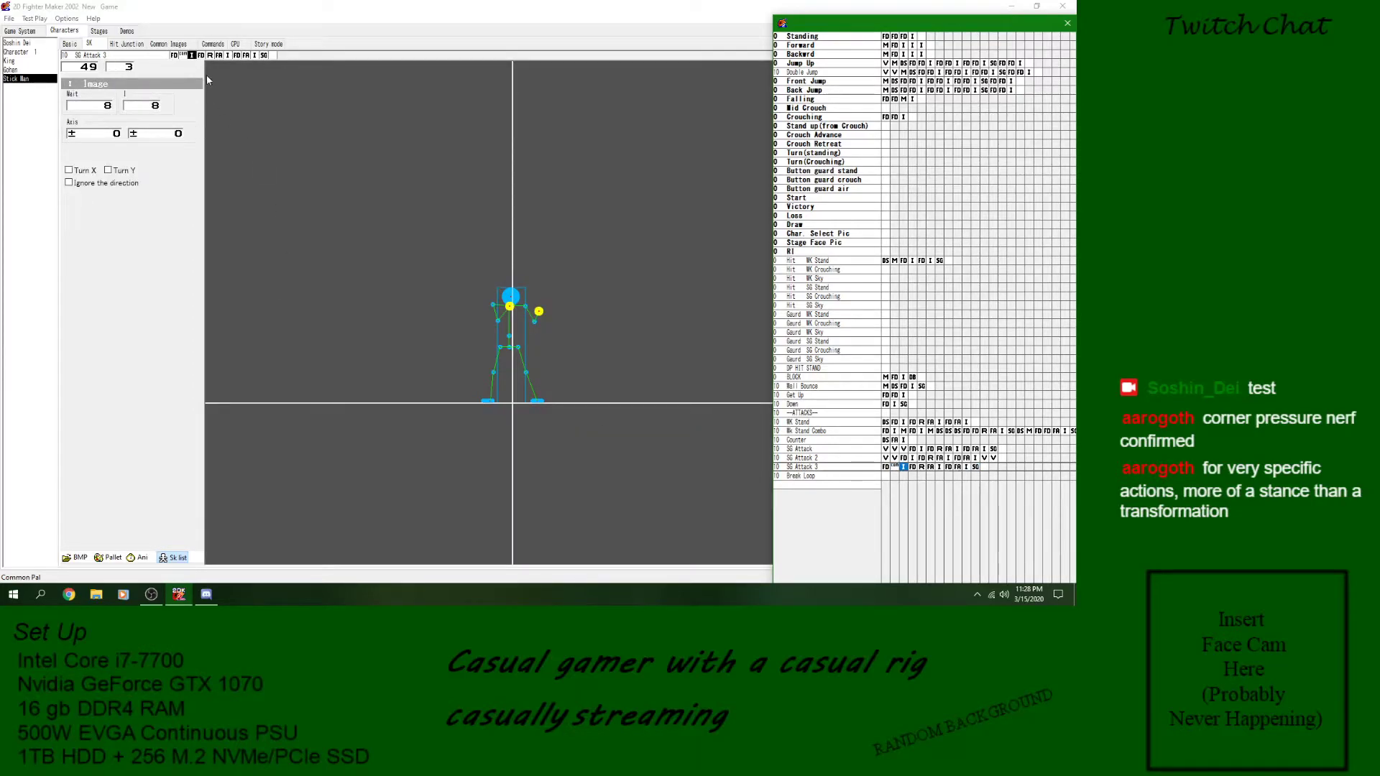
# - Extend the Command Divergence input in SG Attack 3 to the four-part sequence down, left, down, left
pyautogui.click(183, 55)
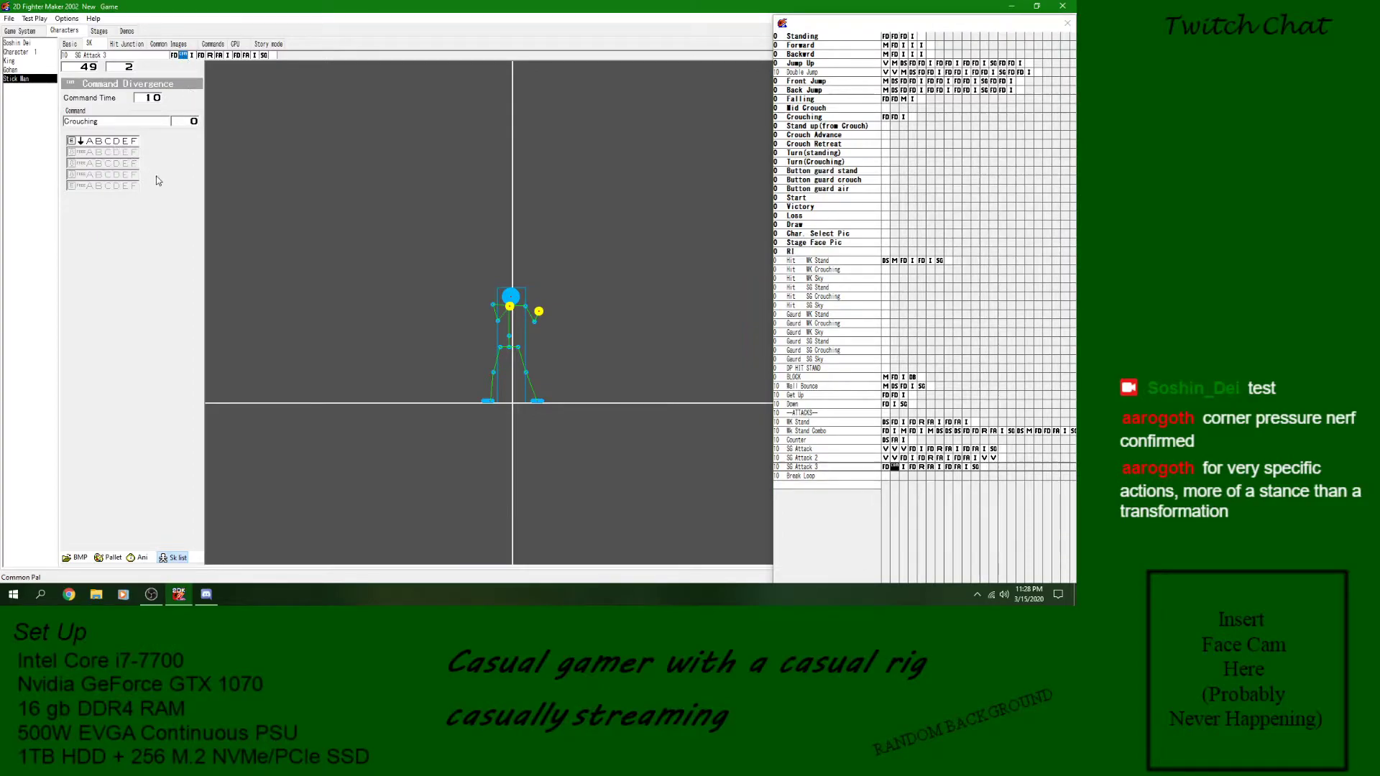
pyautogui.click(72, 142)
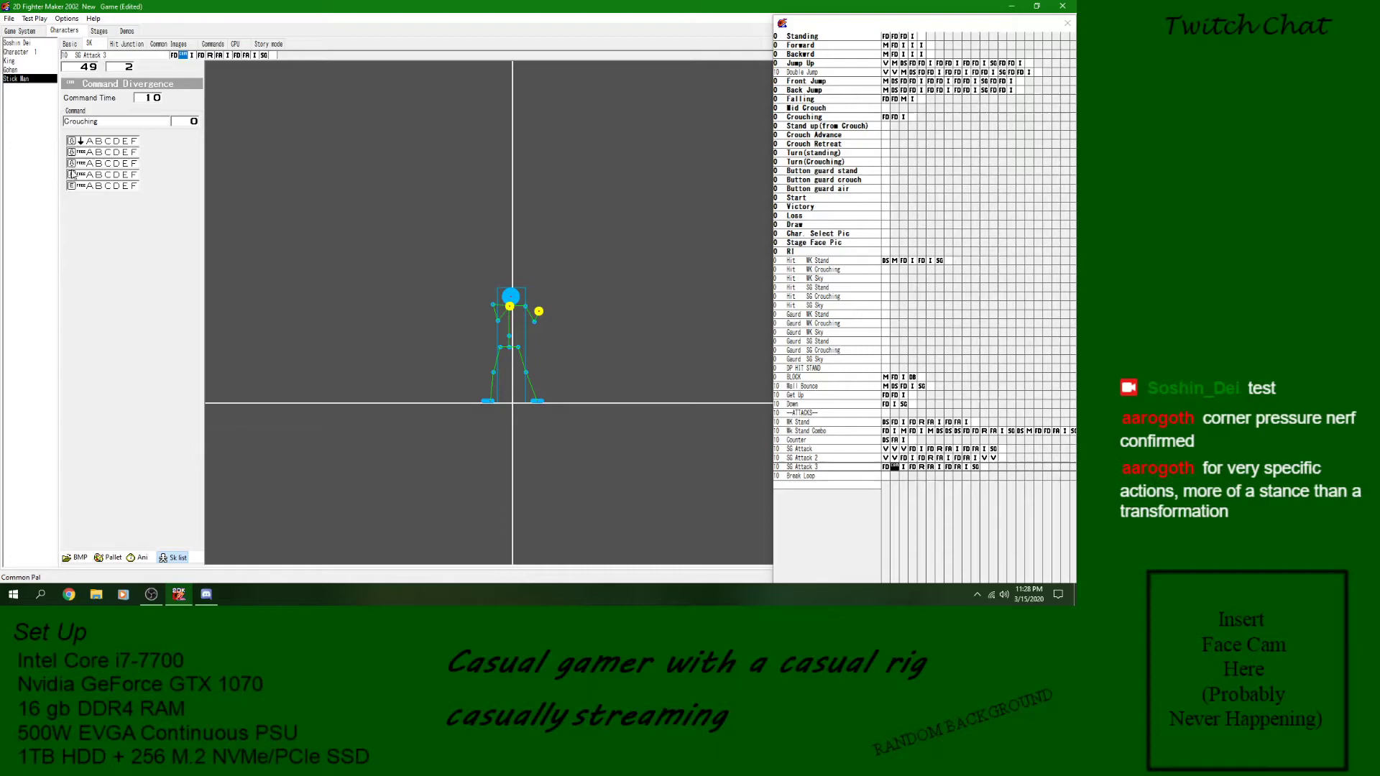
pyautogui.click(80, 153)
pyautogui.click(80, 164)
pyautogui.click(80, 175)
pyautogui.click(71, 176)
# - Save the game and test play SG Attack 3 with the four-part directional command
pyautogui.click(10, 18)
pyautogui.click(26, 59)
pyautogui.click(34, 19)
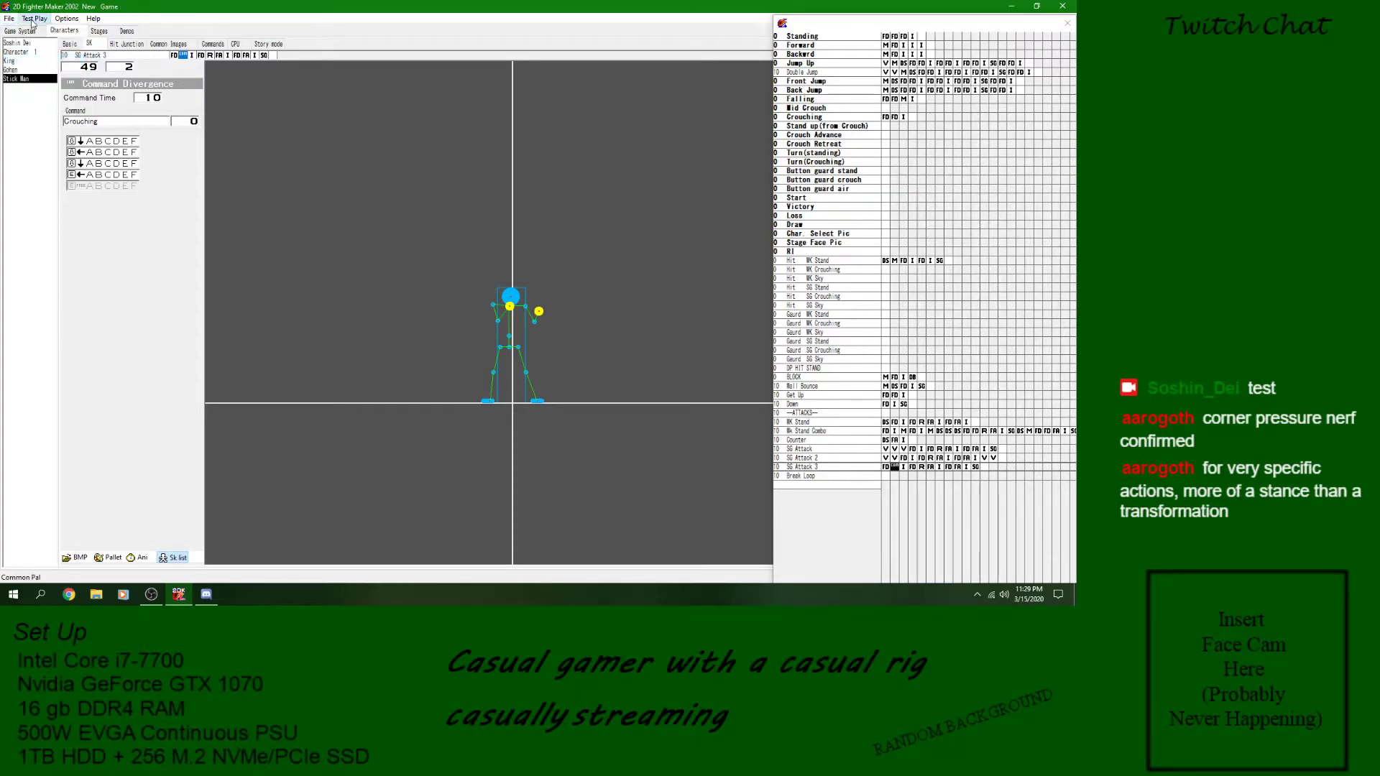
pyautogui.click(145, 320)
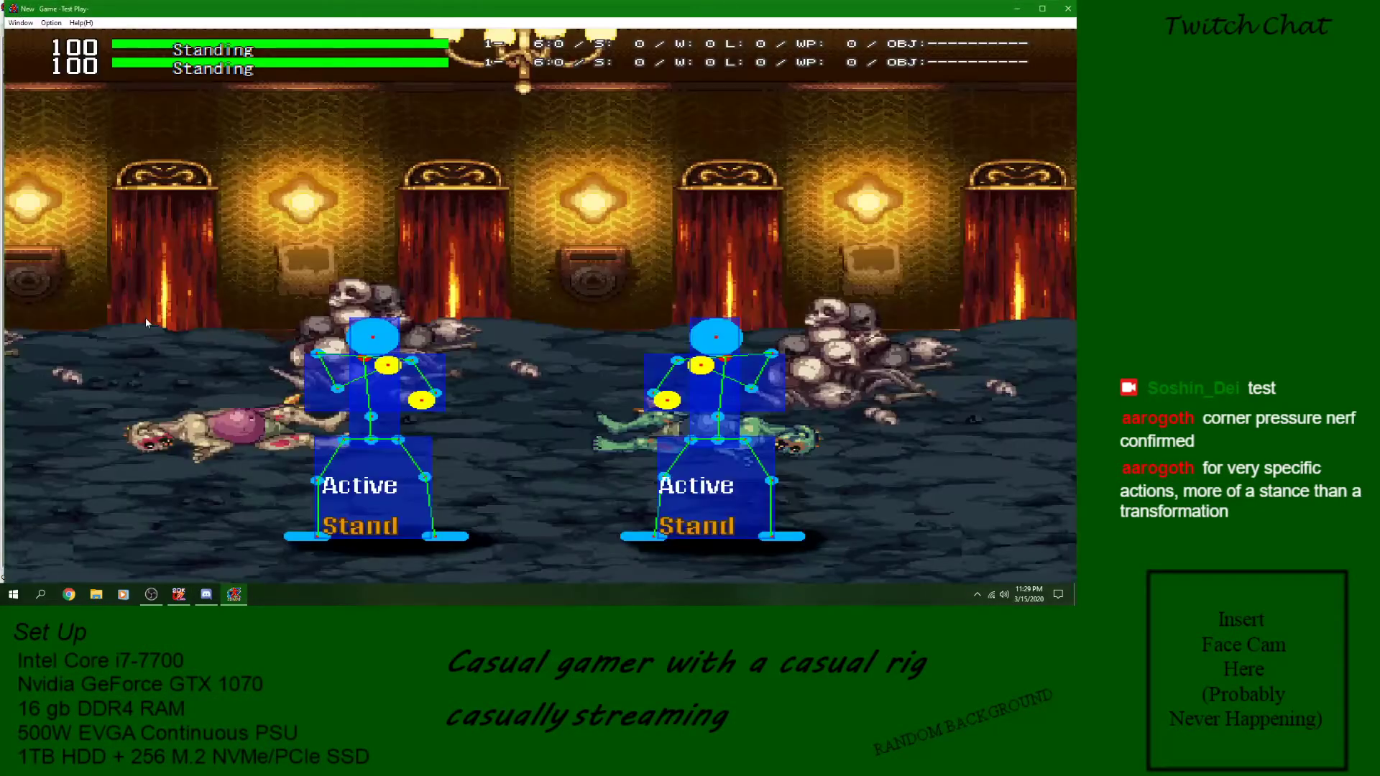
pyautogui.press('c')
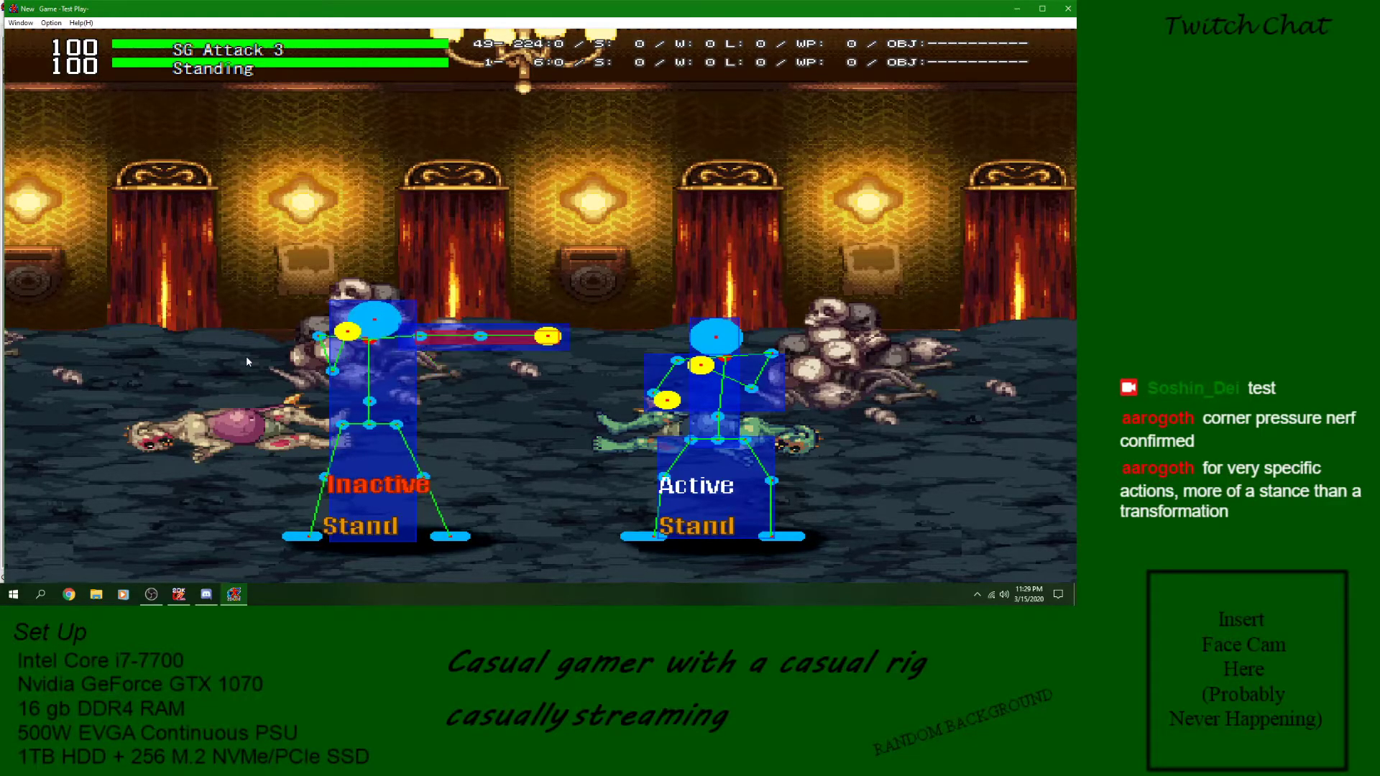
pyautogui.click(1067, 10)
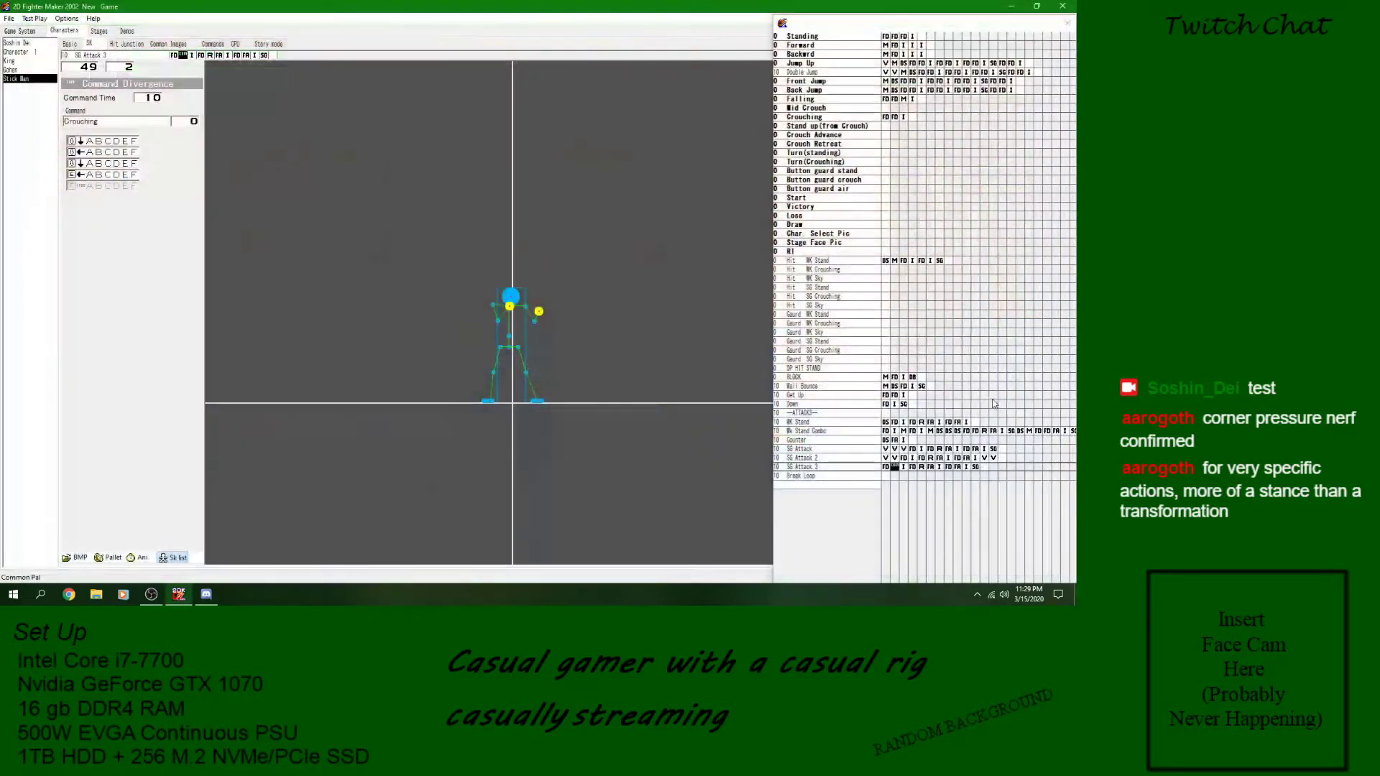
# - Reduce the command sequence to its first down input and delete the Command Divergence block from SG Attack 3
pyautogui.click(74, 142)
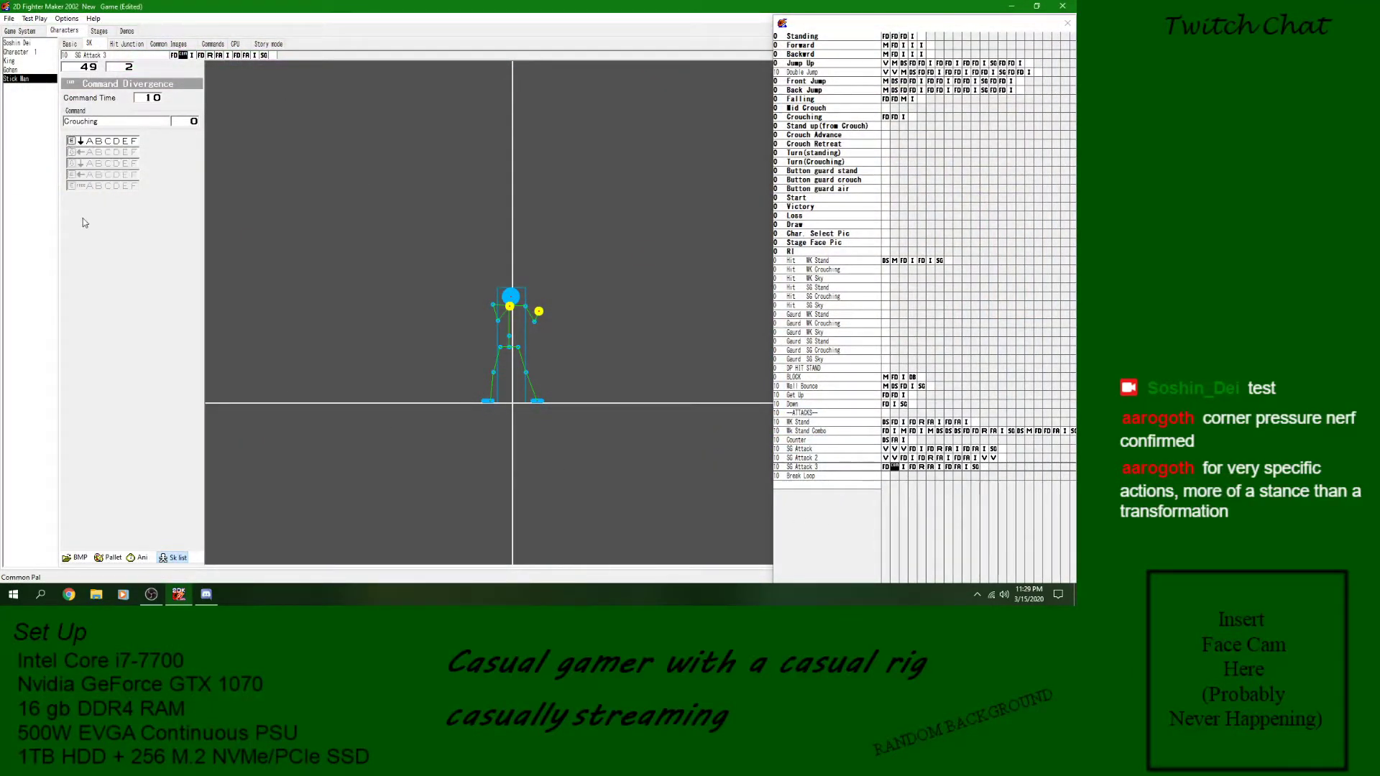
pyautogui.click(906, 468)
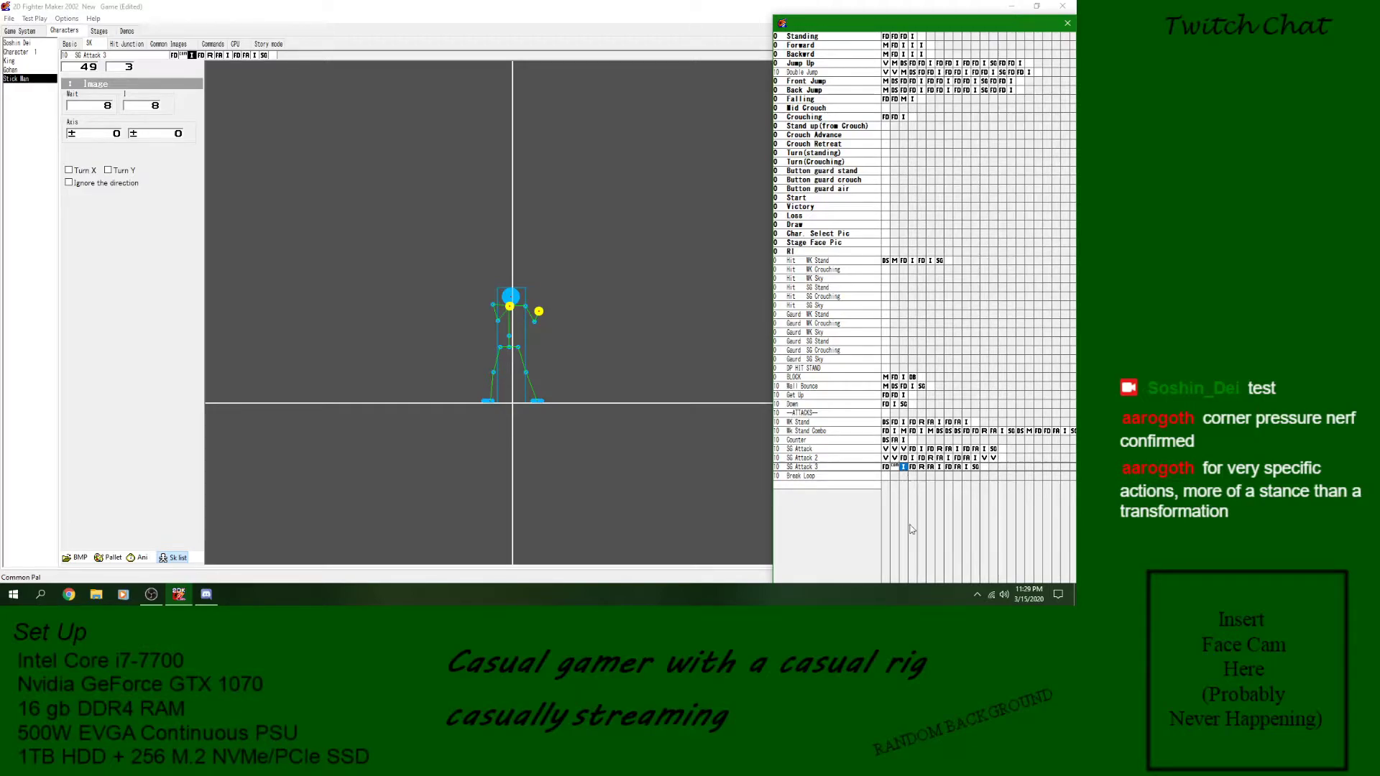
pyautogui.click(895, 467)
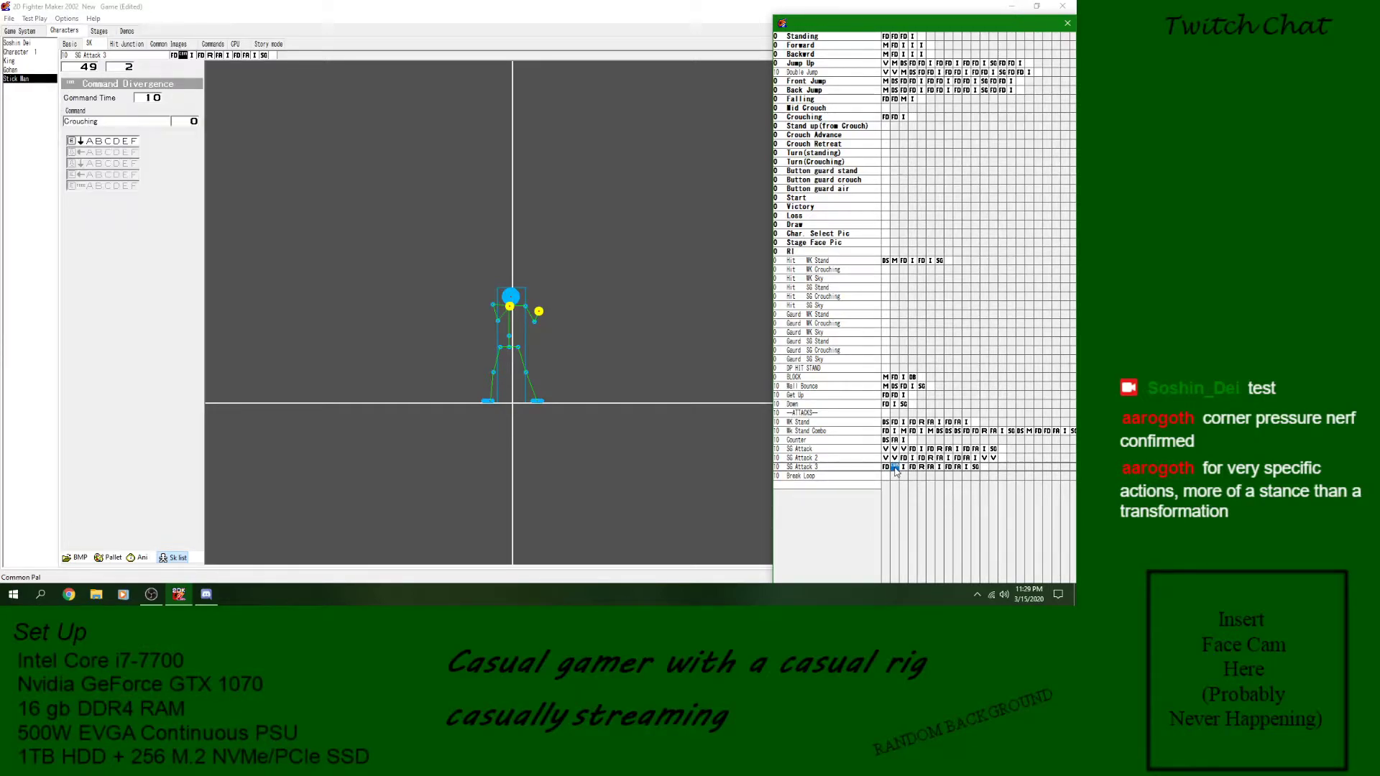
pyautogui.rightClick(896, 469)
pyautogui.click(923, 460)
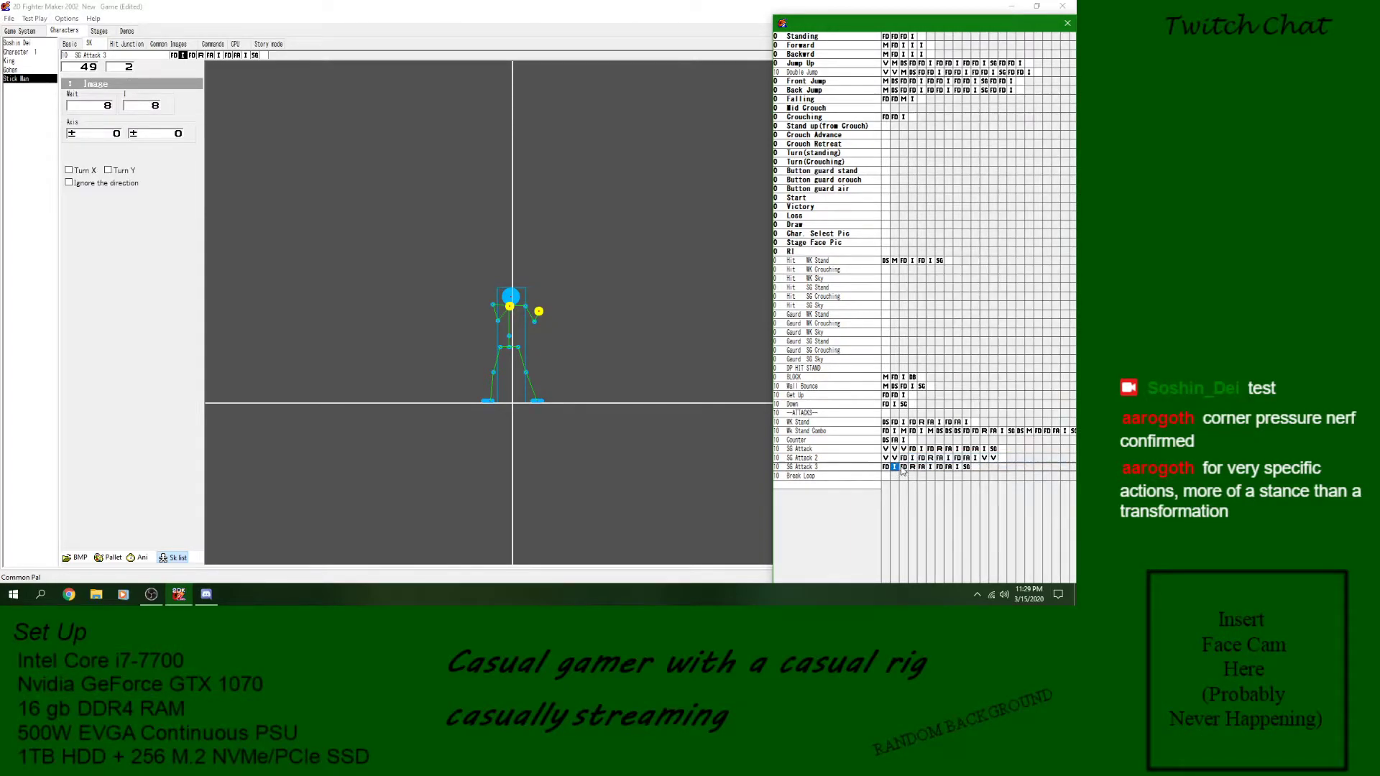
# - Examine the defense, attack and image blocks of SG Attack 3 alongside the first image of SG Attack 2
pyautogui.click(904, 468)
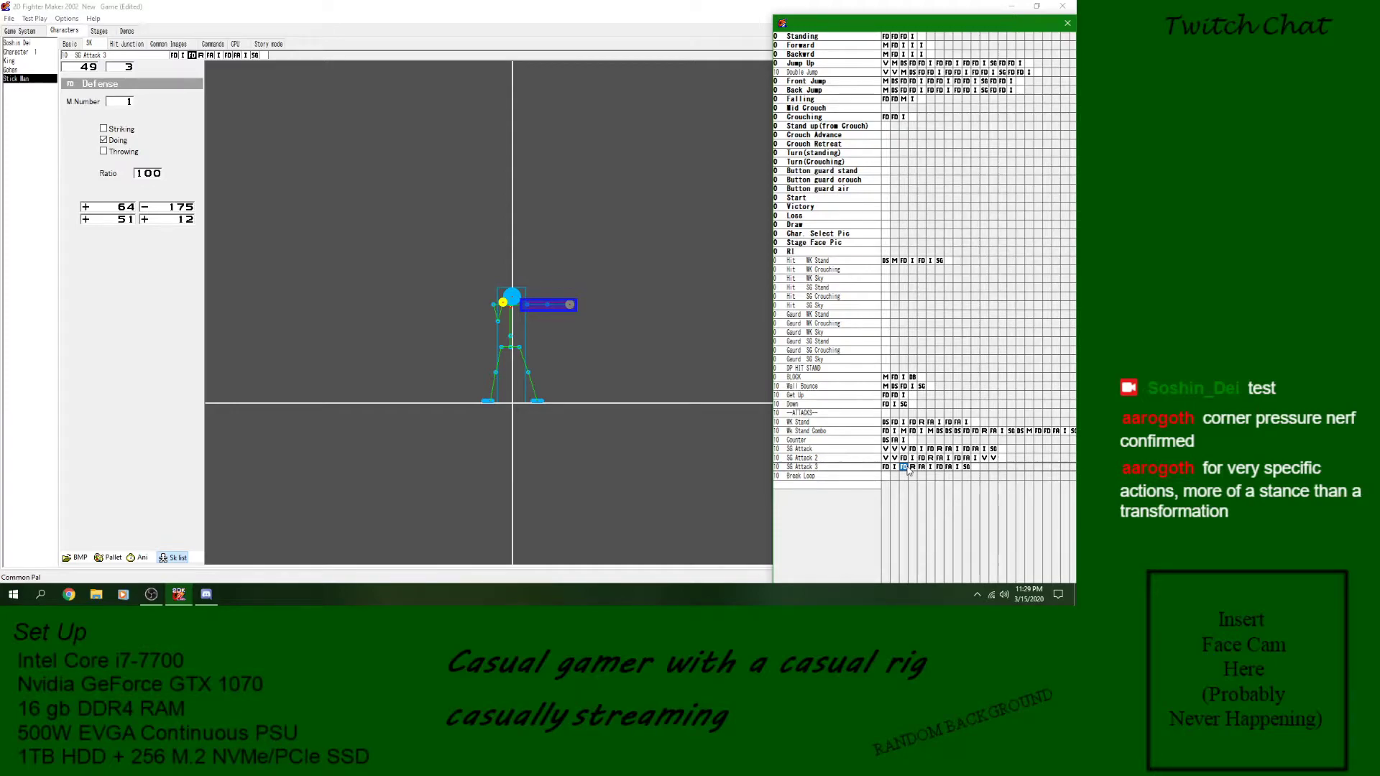
pyautogui.click(932, 468)
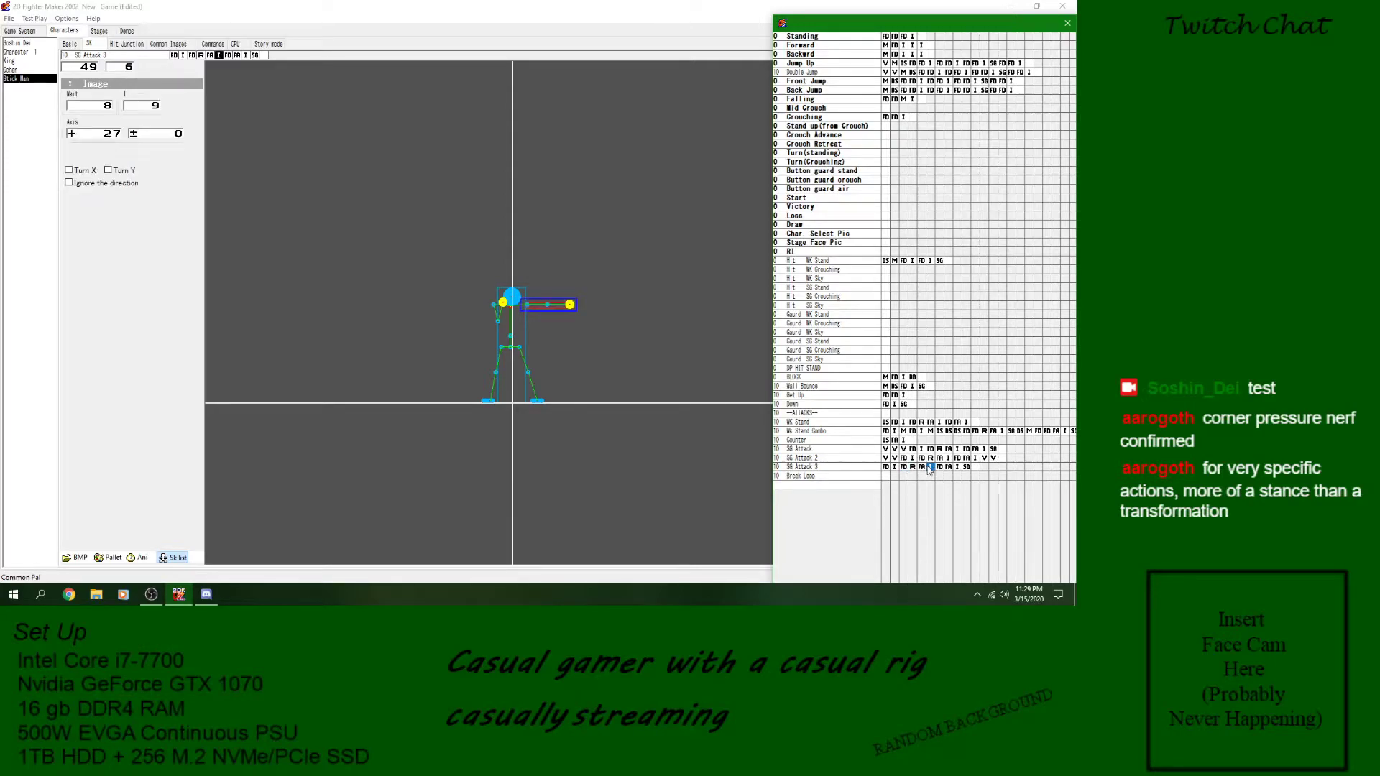
pyautogui.click(949, 468)
pyautogui.click(957, 468)
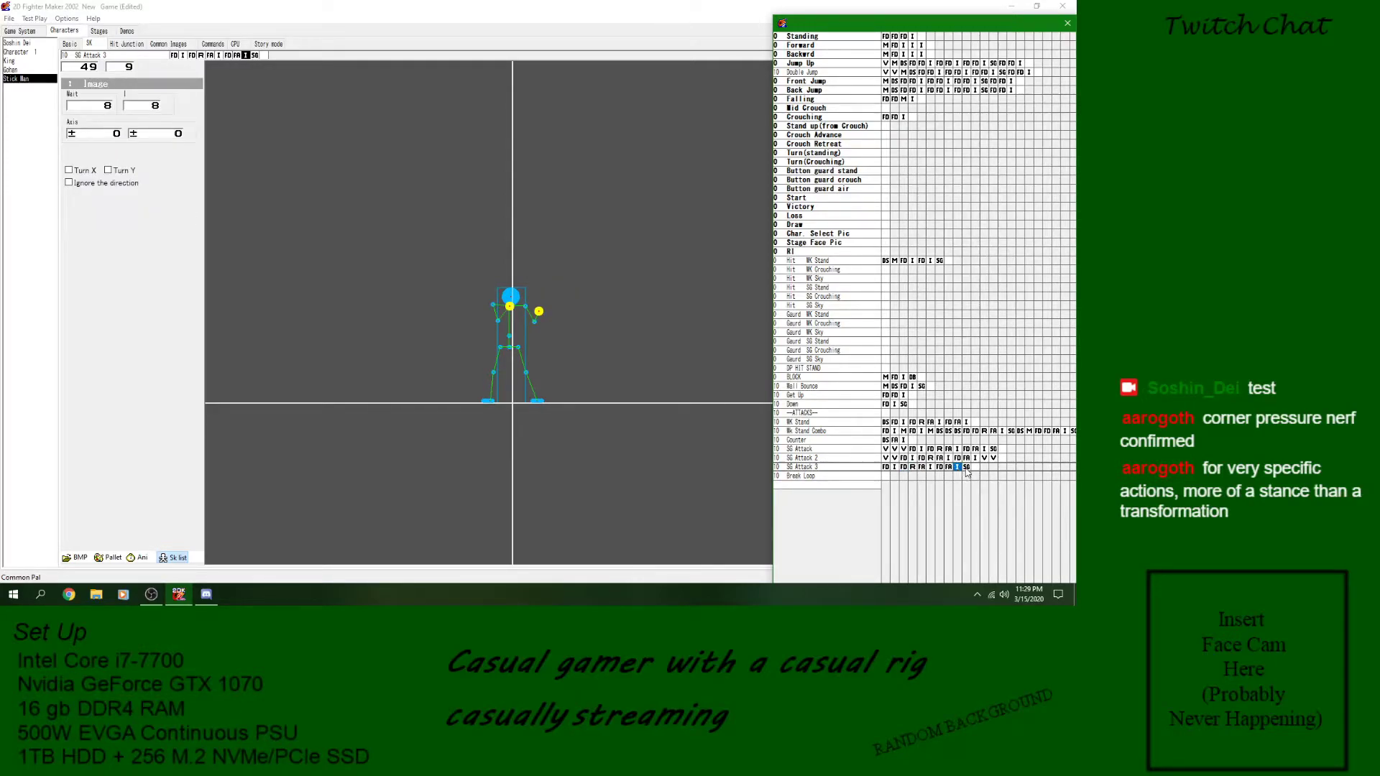
pyautogui.click(930, 468)
pyautogui.click(892, 474)
pyautogui.click(912, 459)
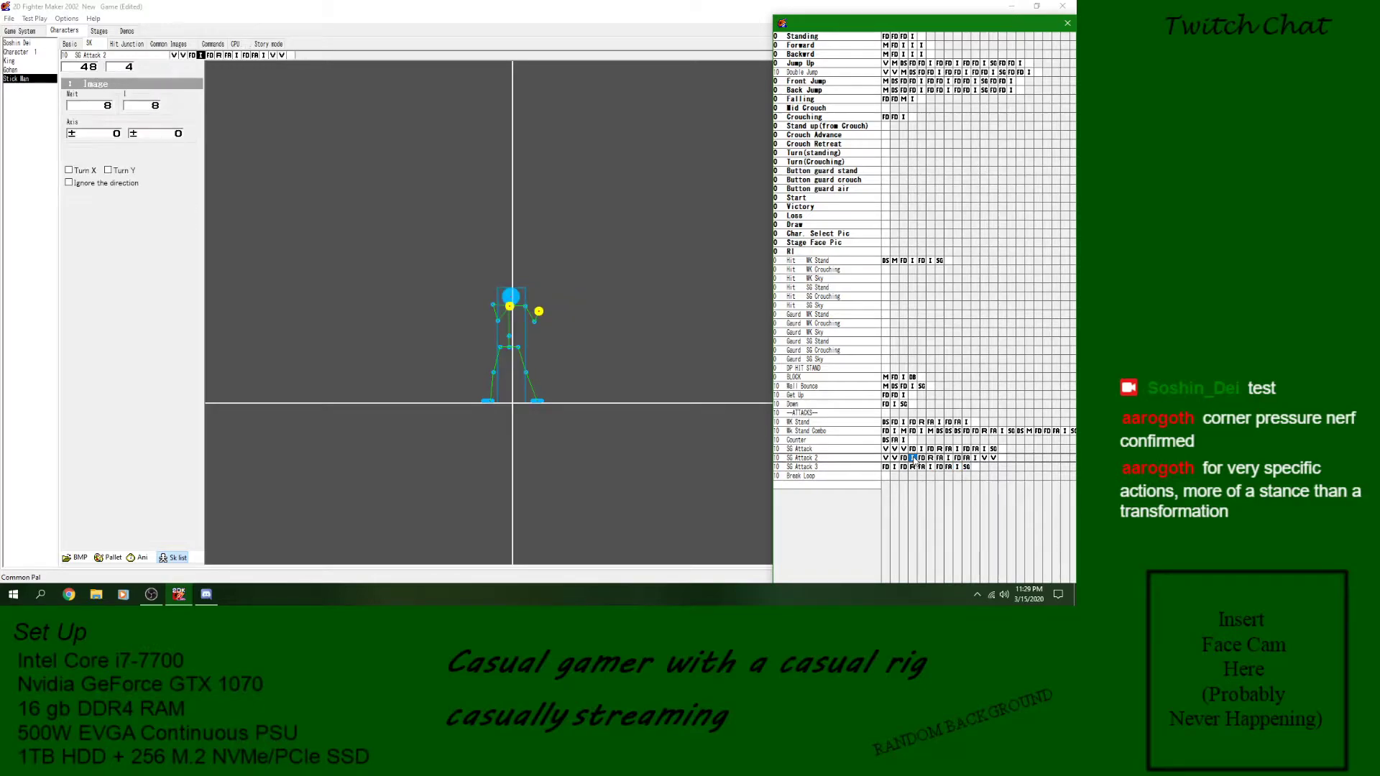
# - Examine the defense, reaction, attack, image and Goto blocks throughout SG Attack 3
pyautogui.click(885, 458)
pyautogui.click(894, 458)
pyautogui.rightClick(887, 468)
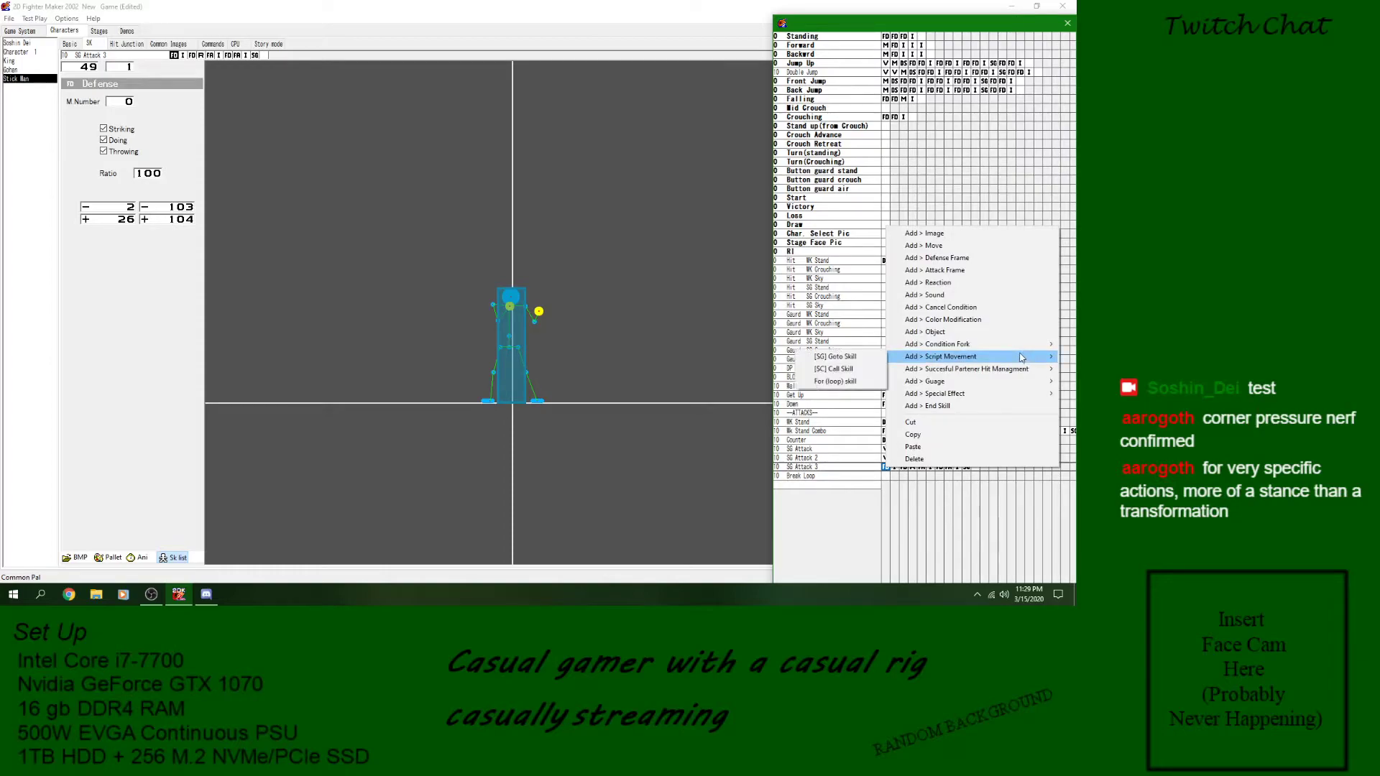
pyautogui.click(836, 472)
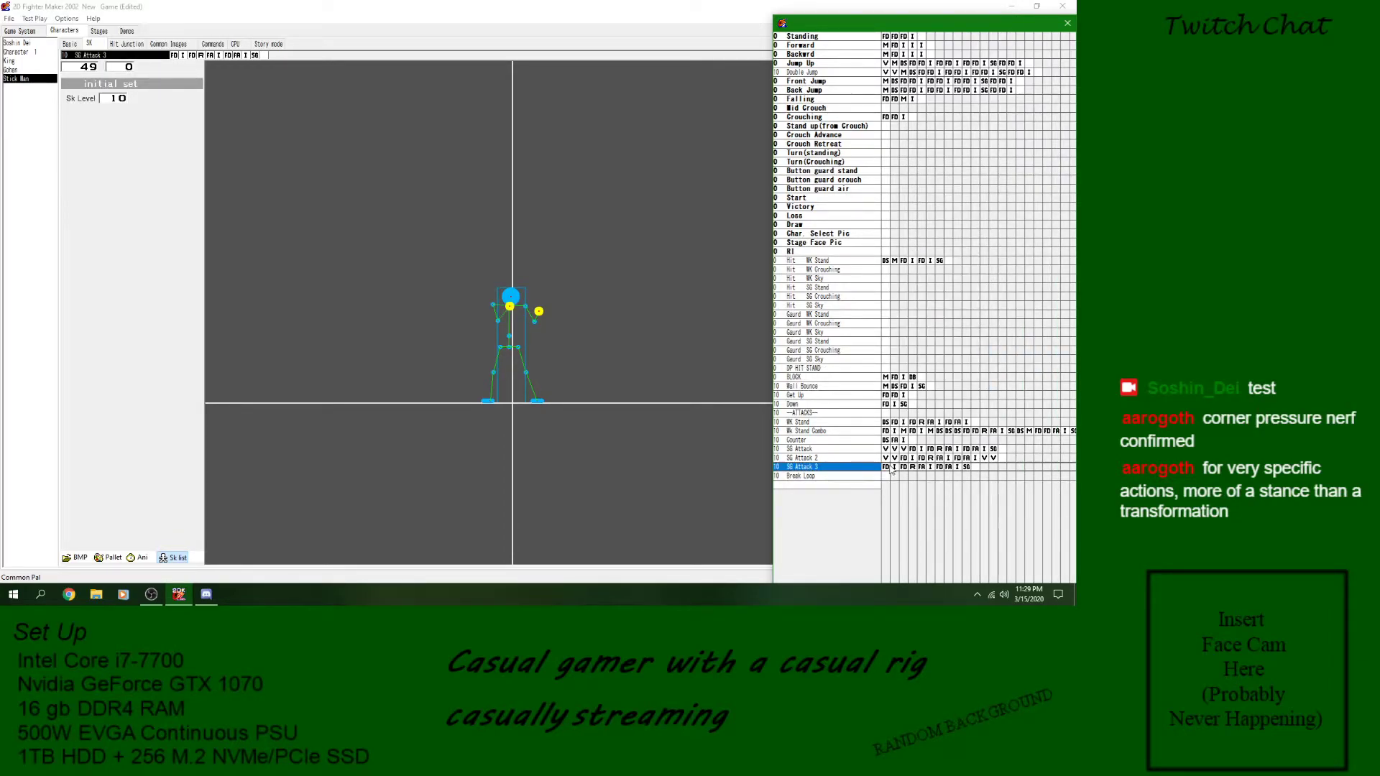
pyautogui.click(888, 467)
pyautogui.click(904, 467)
pyautogui.click(921, 468)
pyautogui.click(932, 468)
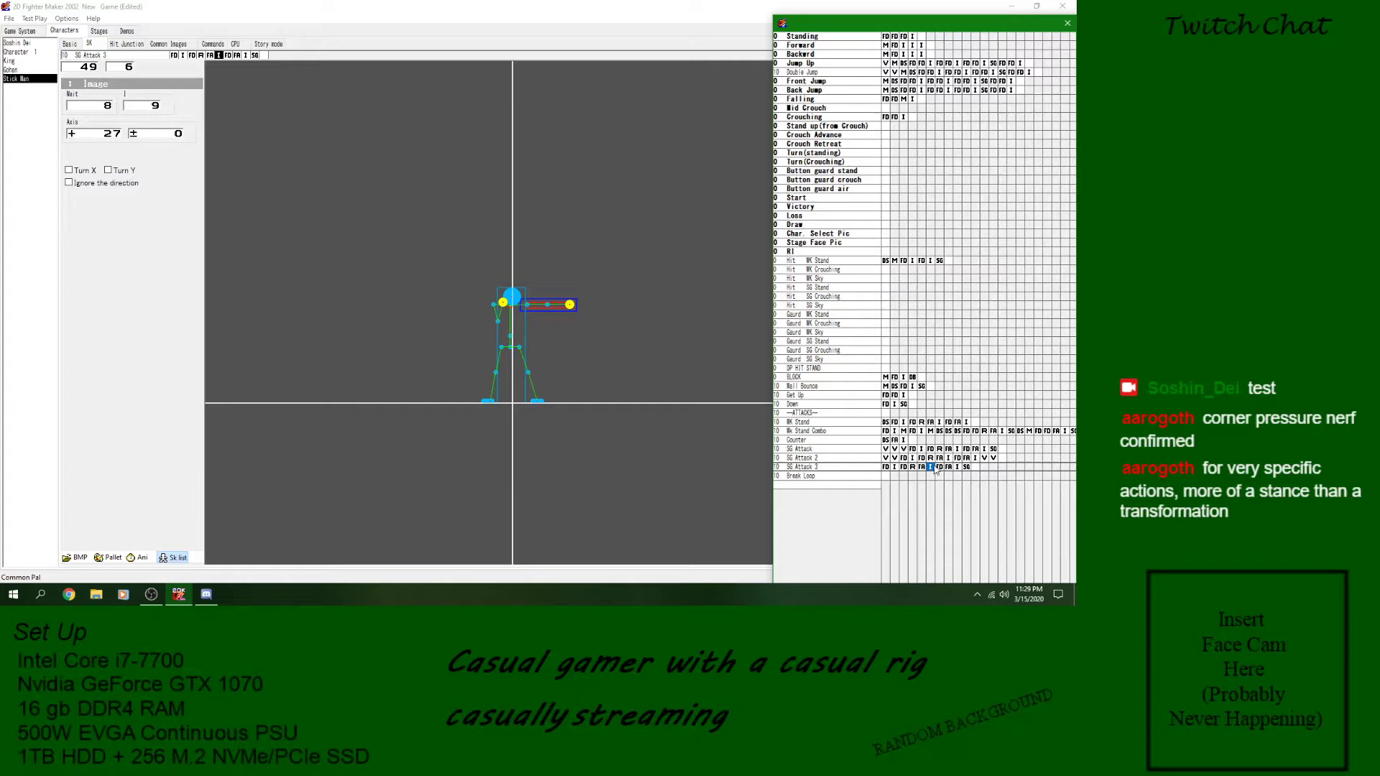
pyautogui.click(921, 467)
pyautogui.click(930, 468)
pyautogui.click(940, 468)
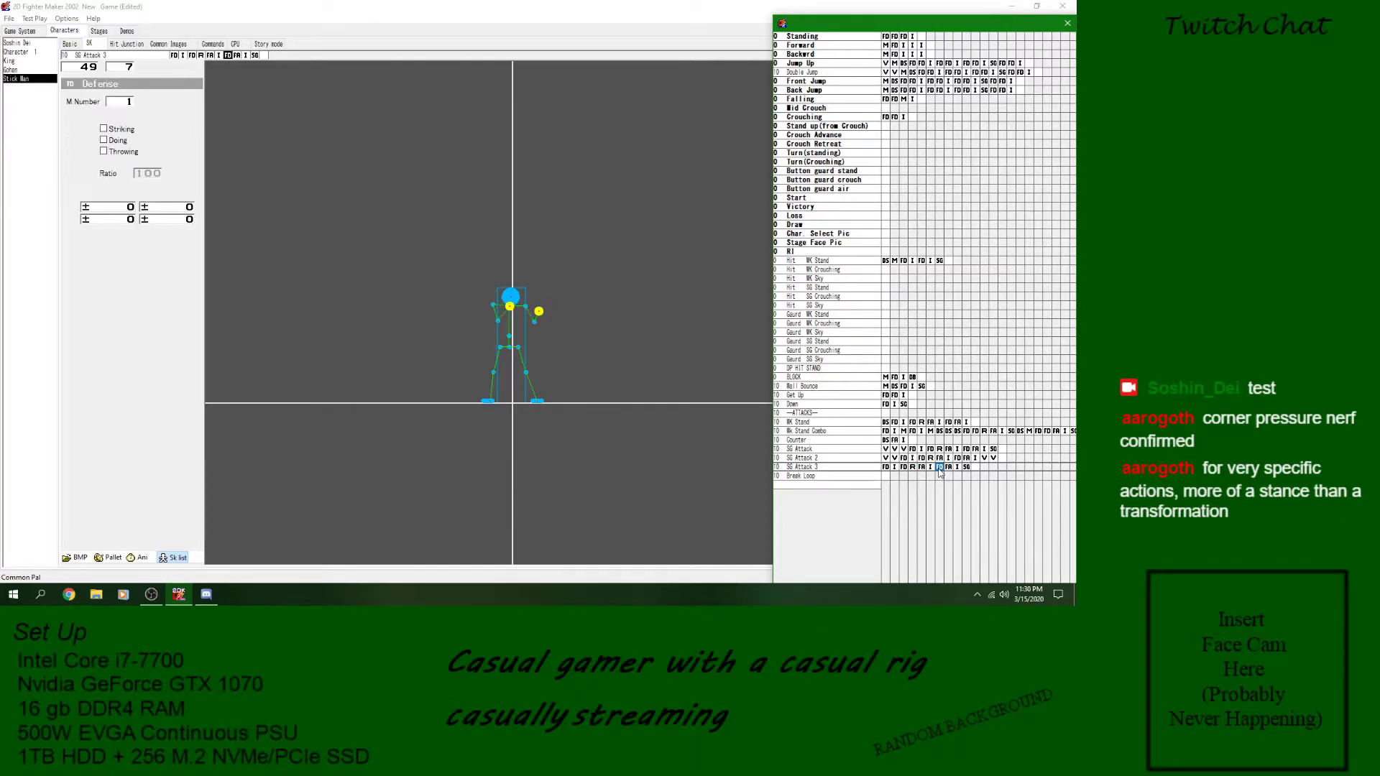
pyautogui.click(930, 468)
pyautogui.click(949, 468)
pyautogui.click(958, 468)
pyautogui.click(966, 468)
pyautogui.click(941, 468)
pyautogui.click(950, 468)
pyautogui.click(931, 468)
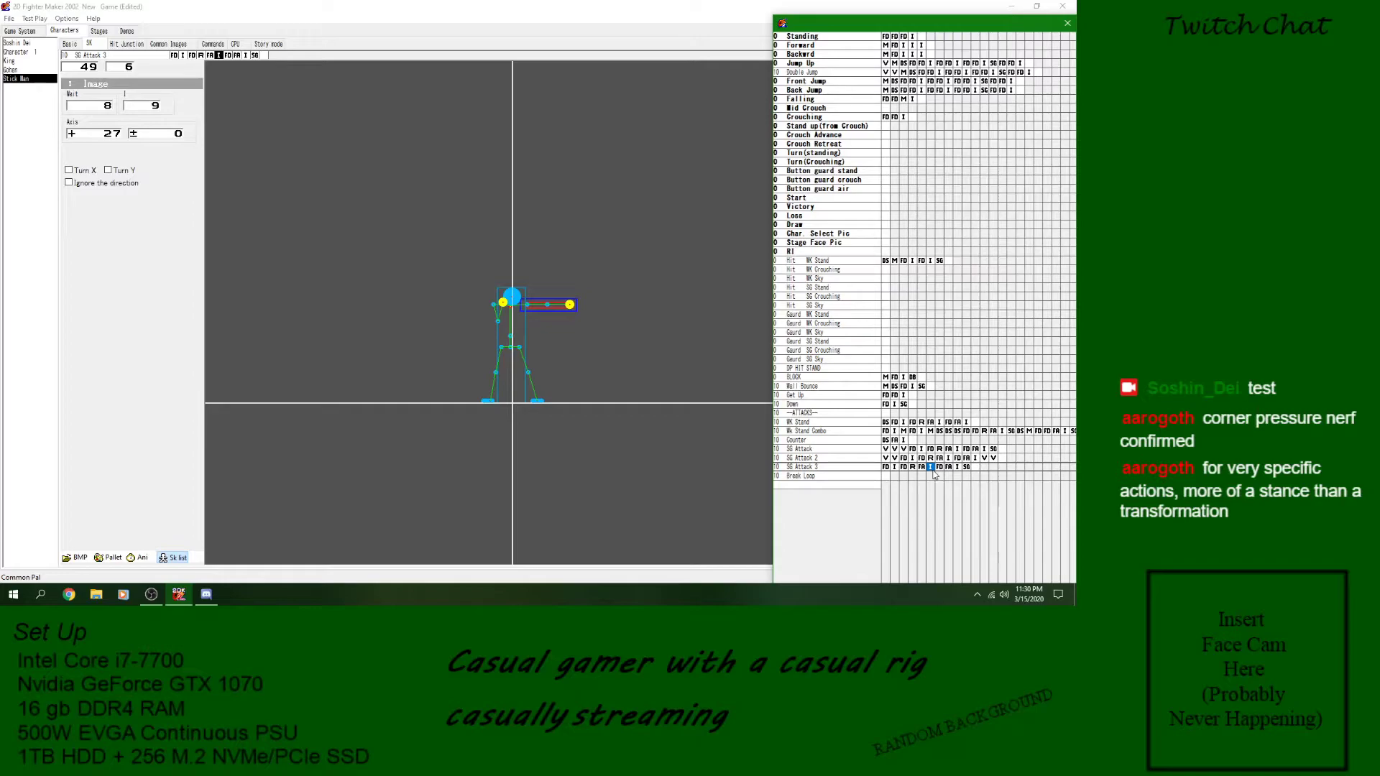
pyautogui.click(886, 468)
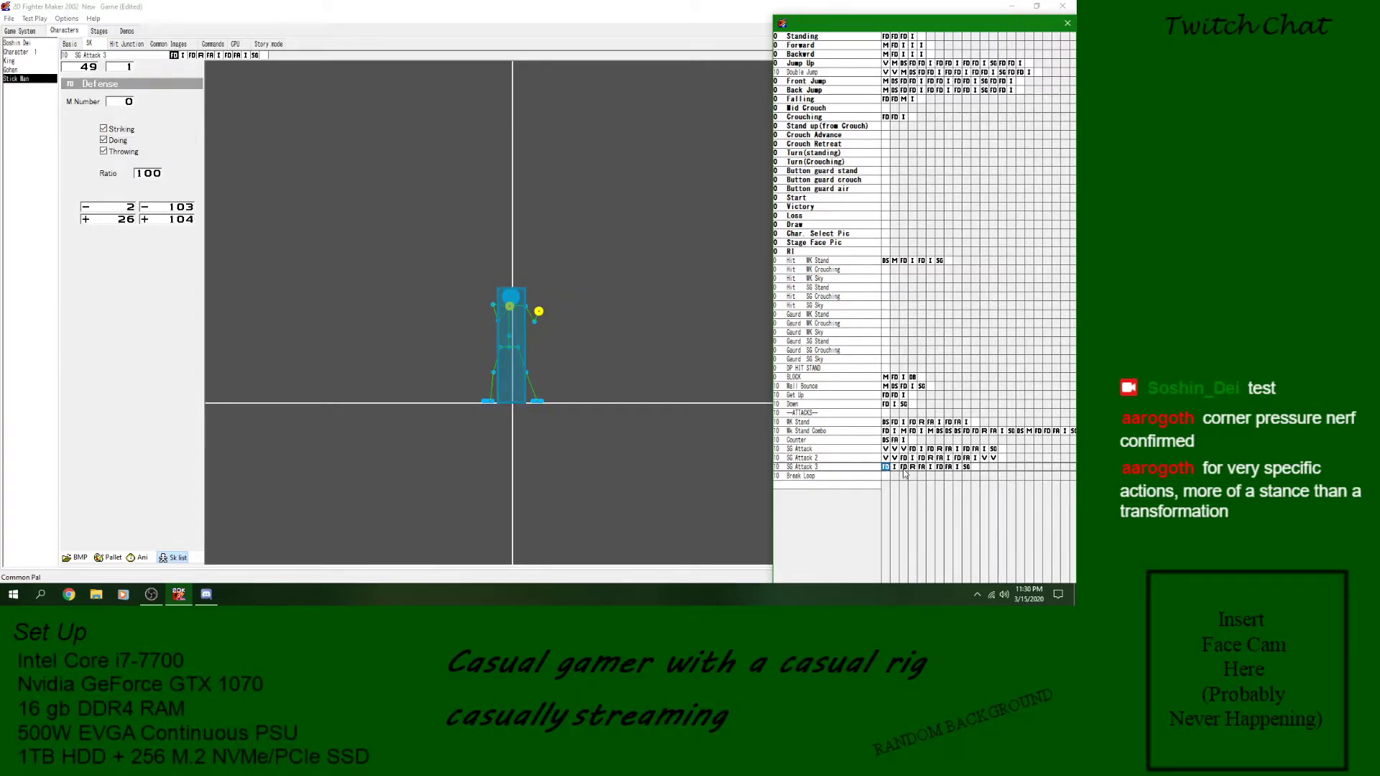
pyautogui.click(949, 468)
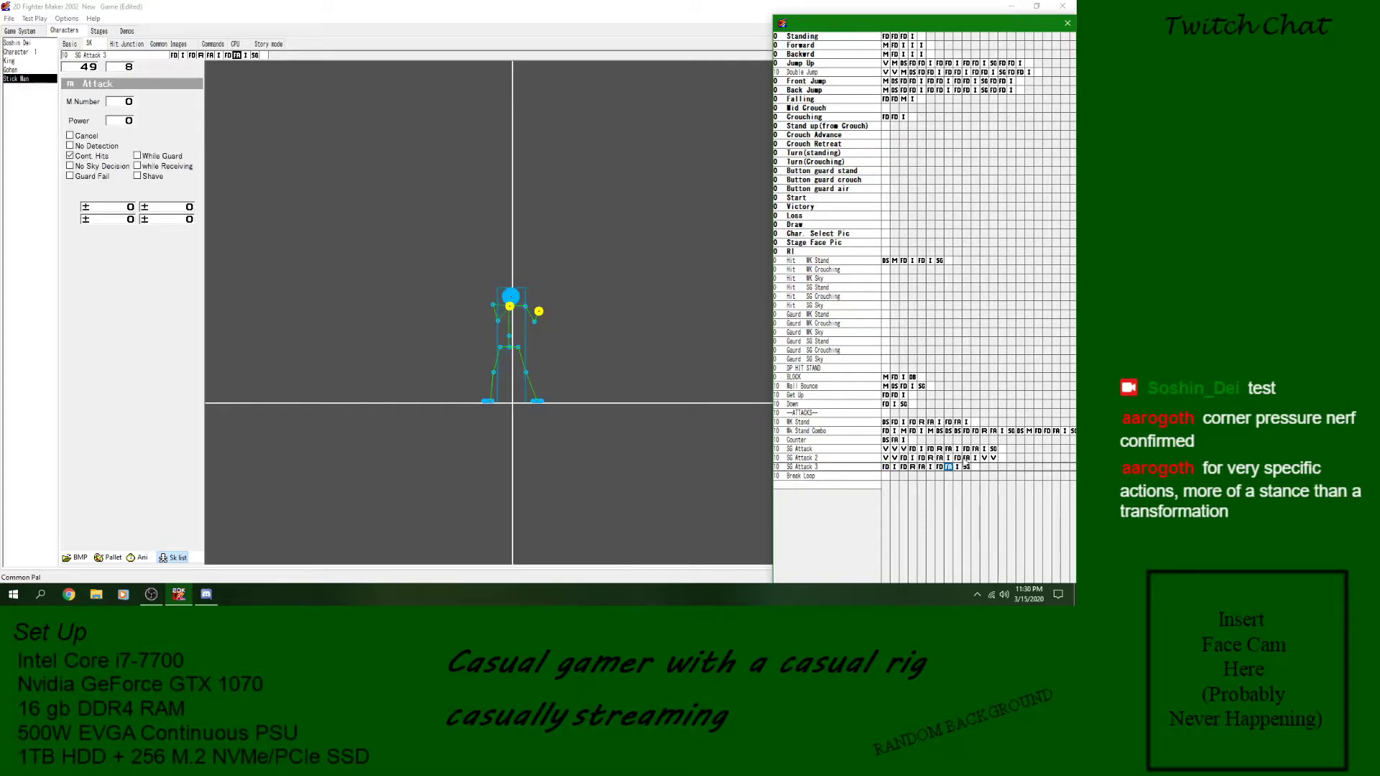
# - Compare the attack and Detect Skill blocks of Mk Stand Combo with the defense, reaction and attack blocks of SG Attack
pyautogui.click(967, 431)
pyautogui.click(992, 431)
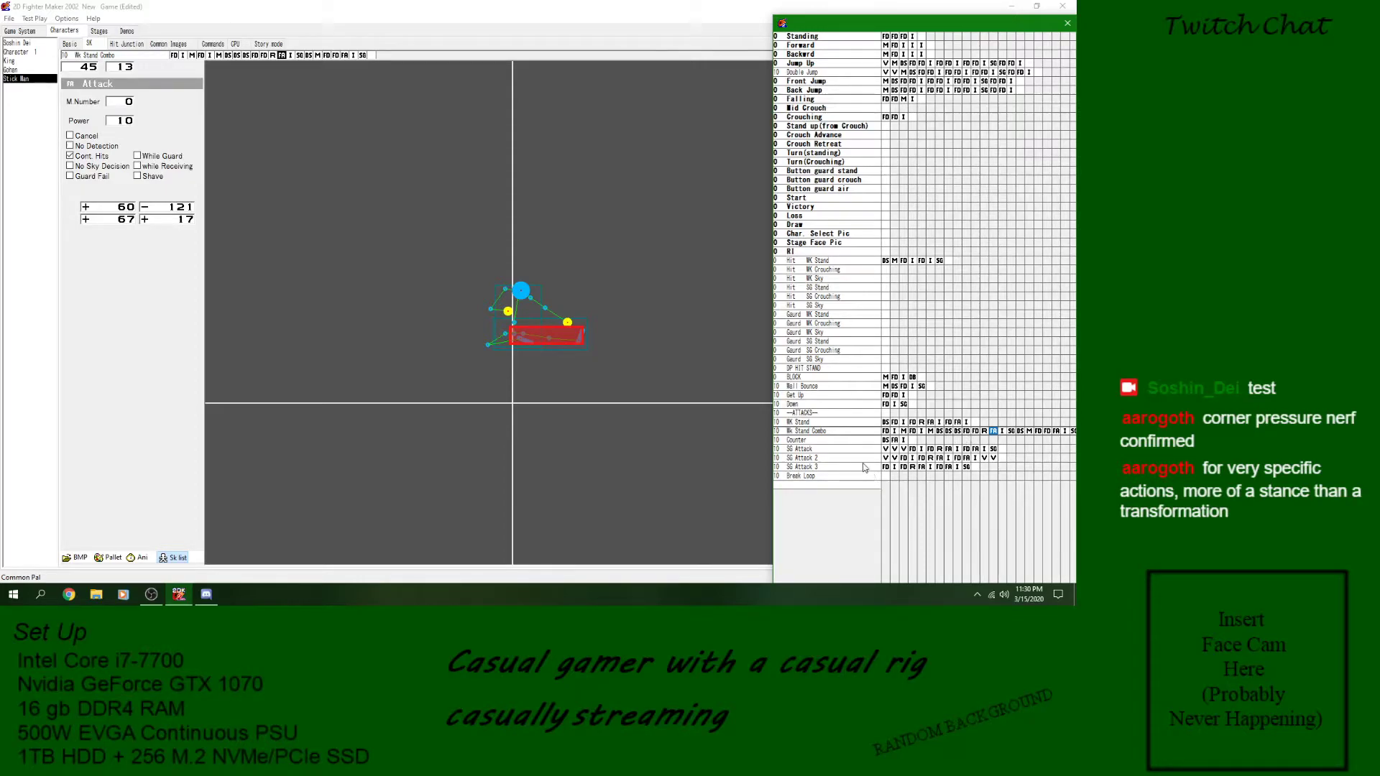
pyautogui.click(878, 432)
pyautogui.click(888, 432)
pyautogui.click(905, 431)
pyautogui.click(948, 432)
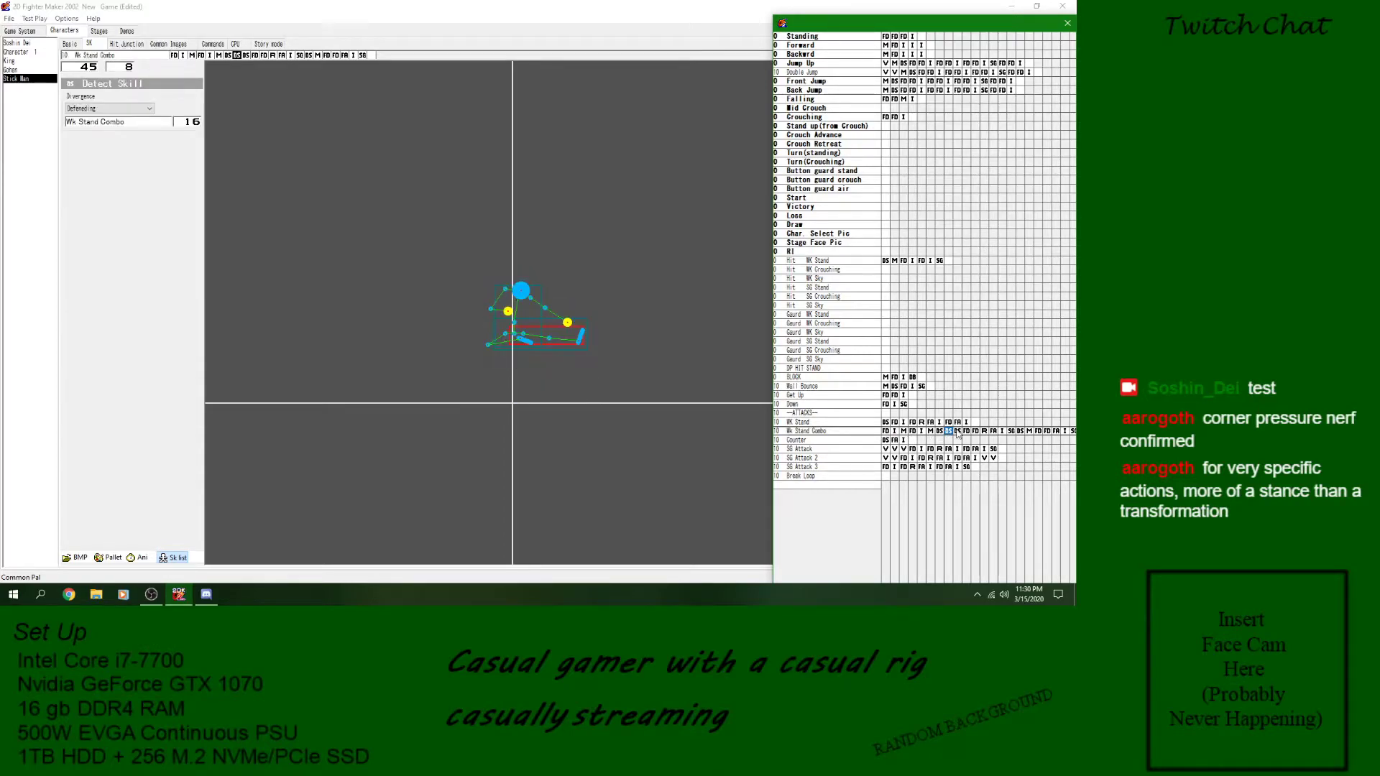
pyautogui.click(922, 448)
pyautogui.click(931, 448)
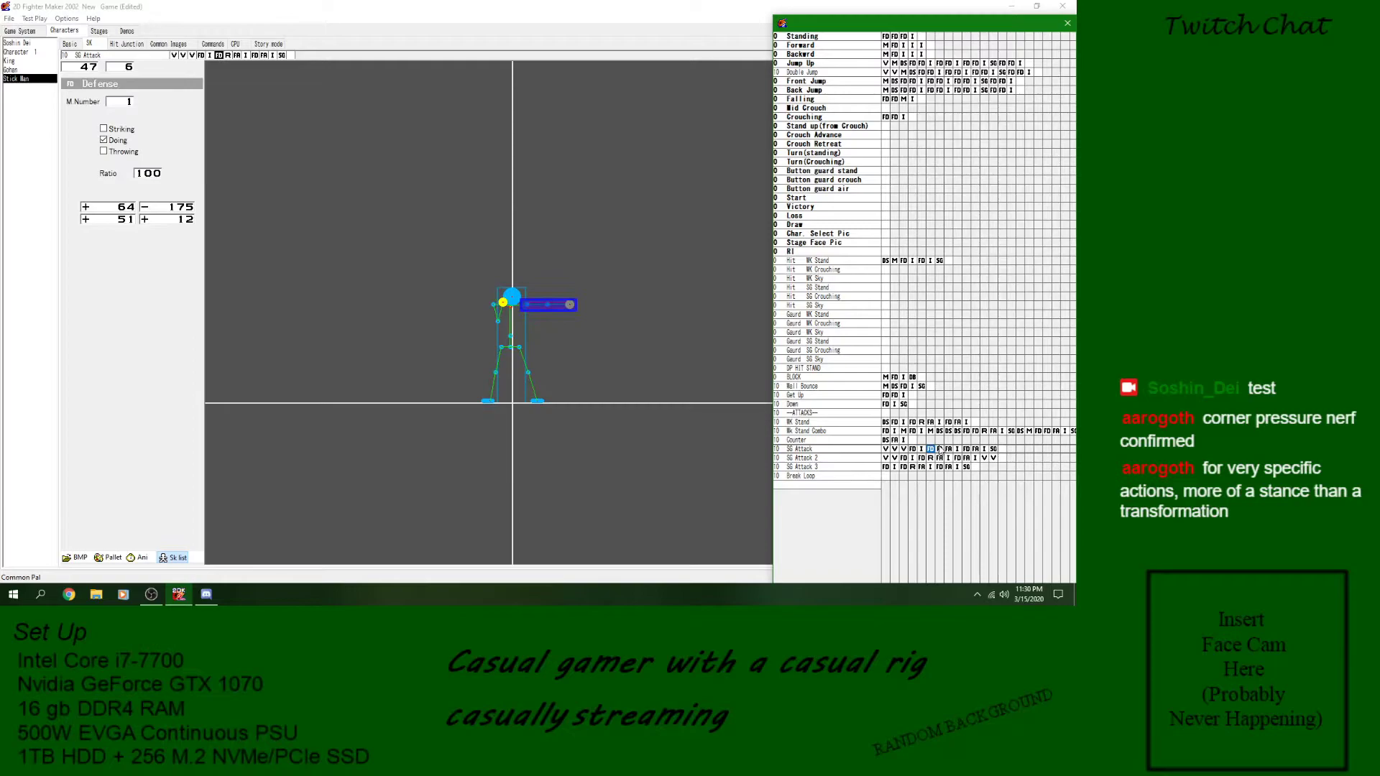
pyautogui.click(949, 432)
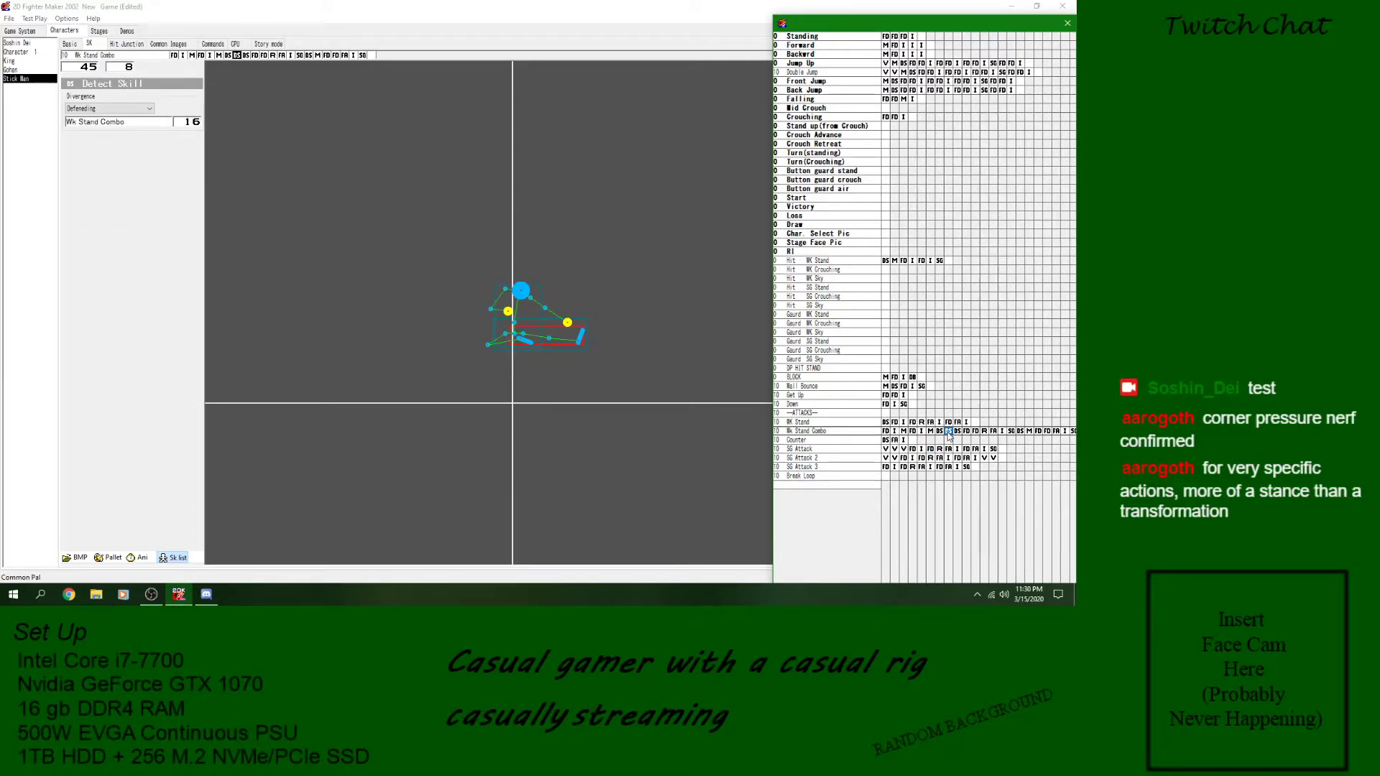
pyautogui.click(940, 449)
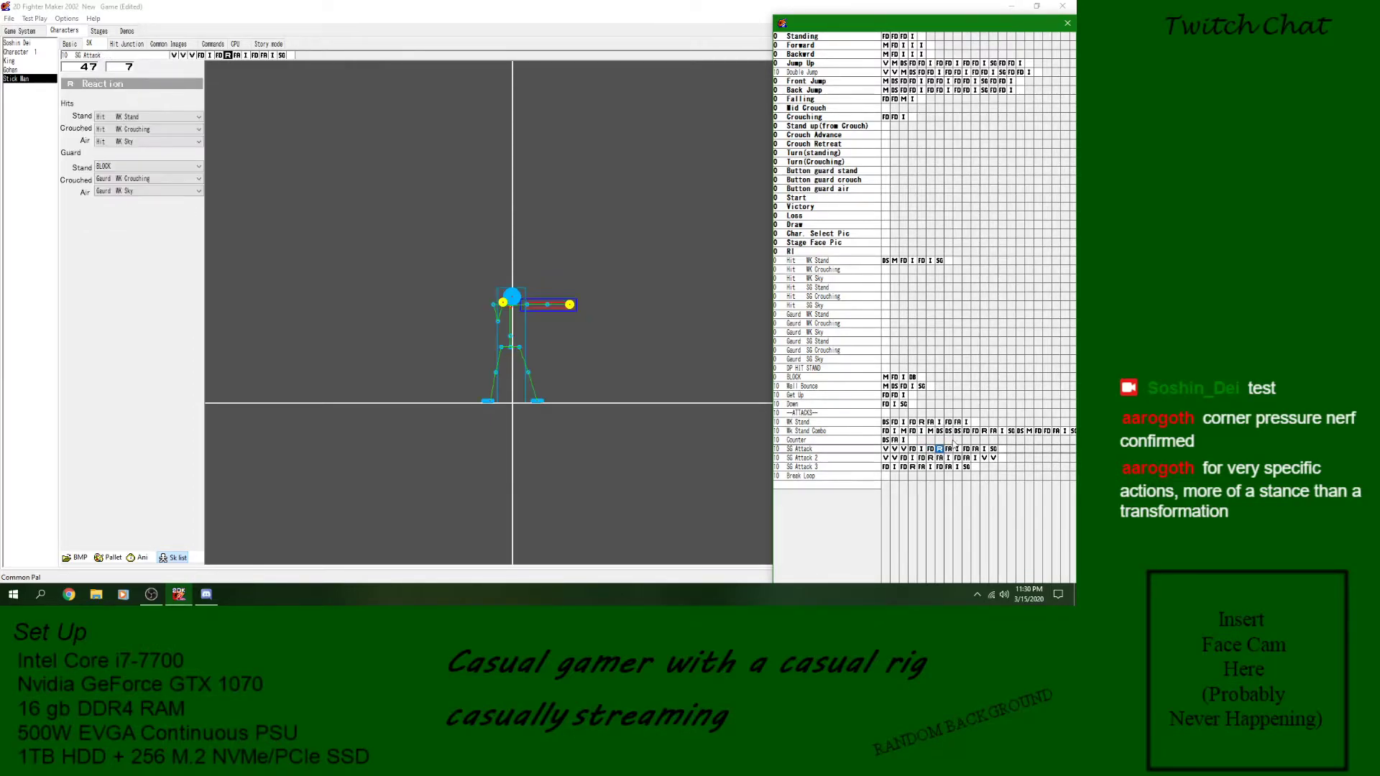
pyautogui.click(957, 431)
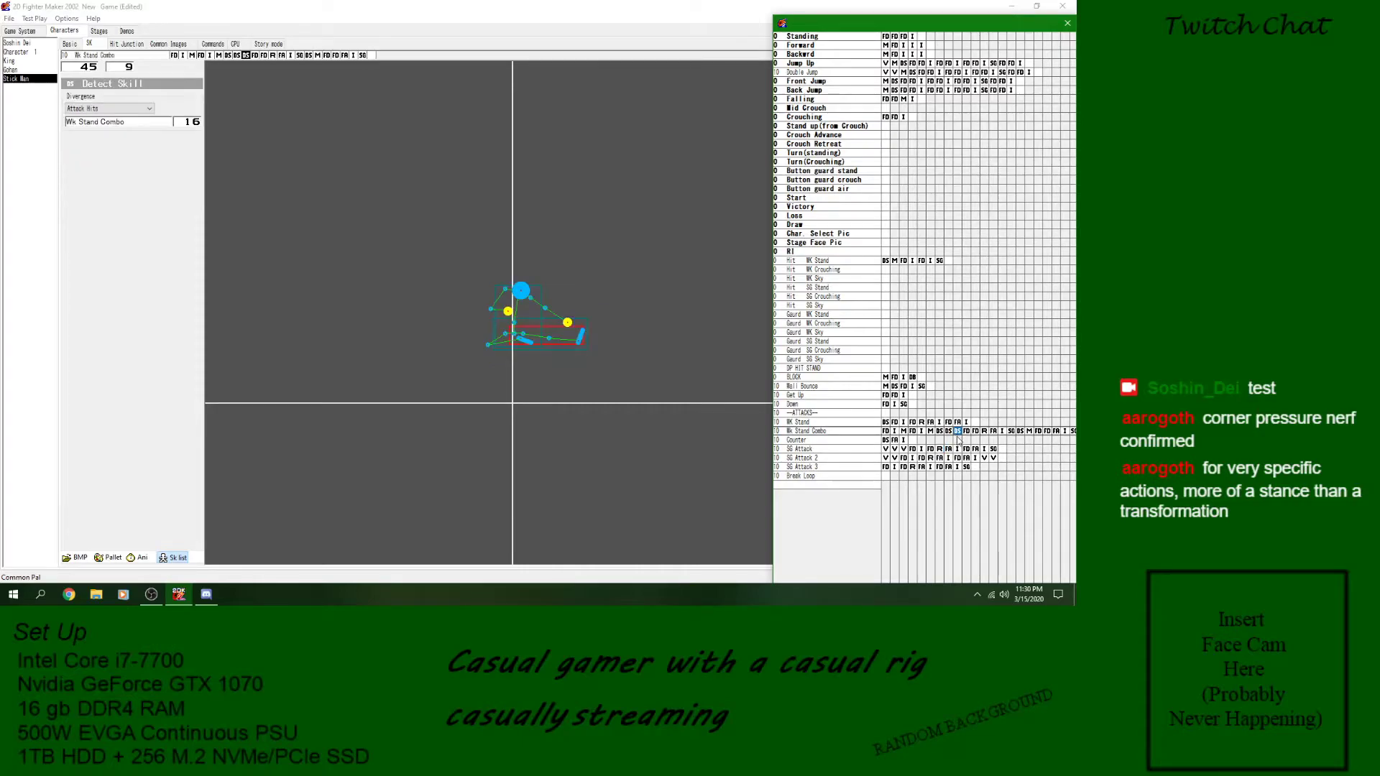
pyautogui.click(940, 466)
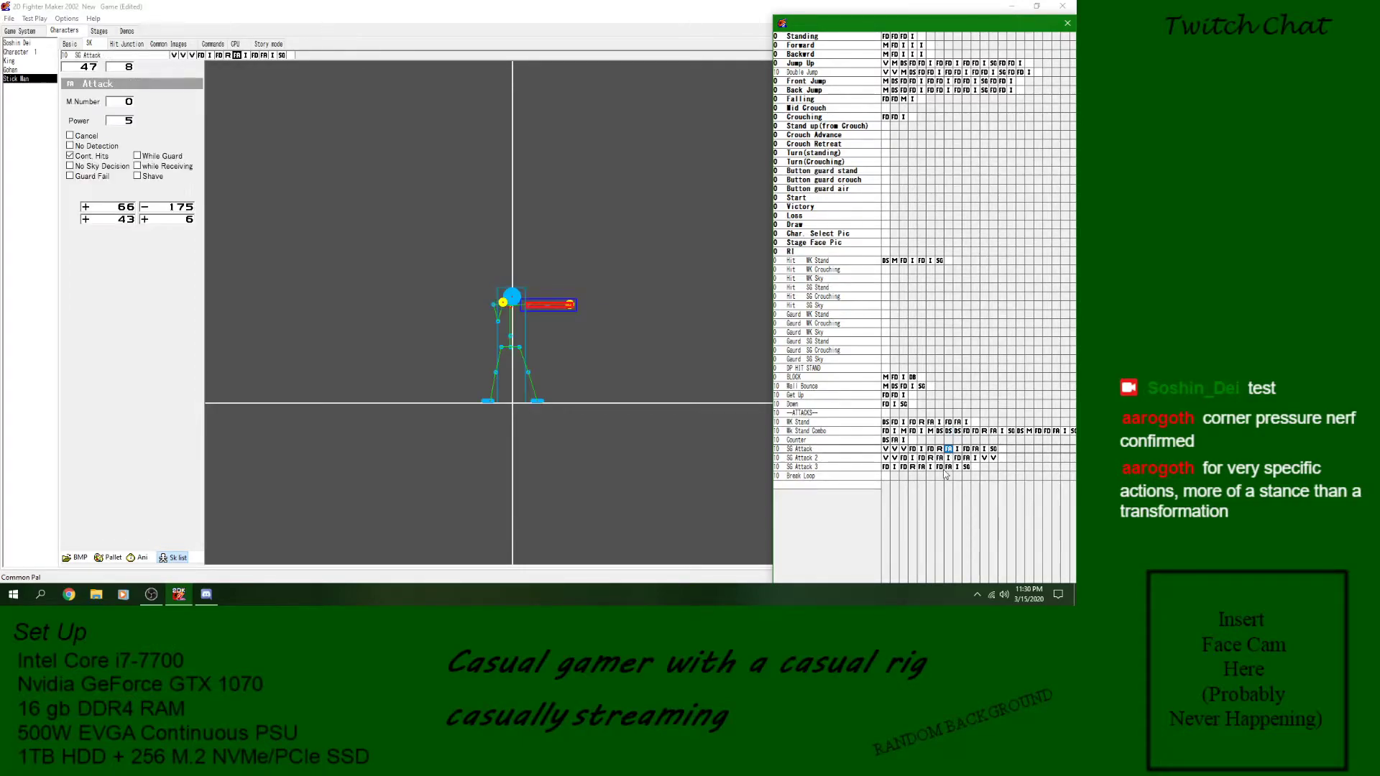
# - Delete the zero-power Attack block before the last image of SG Attack 3 and play the skill's animation preview
pyautogui.click(930, 468)
pyautogui.click(941, 469)
pyautogui.click(950, 468)
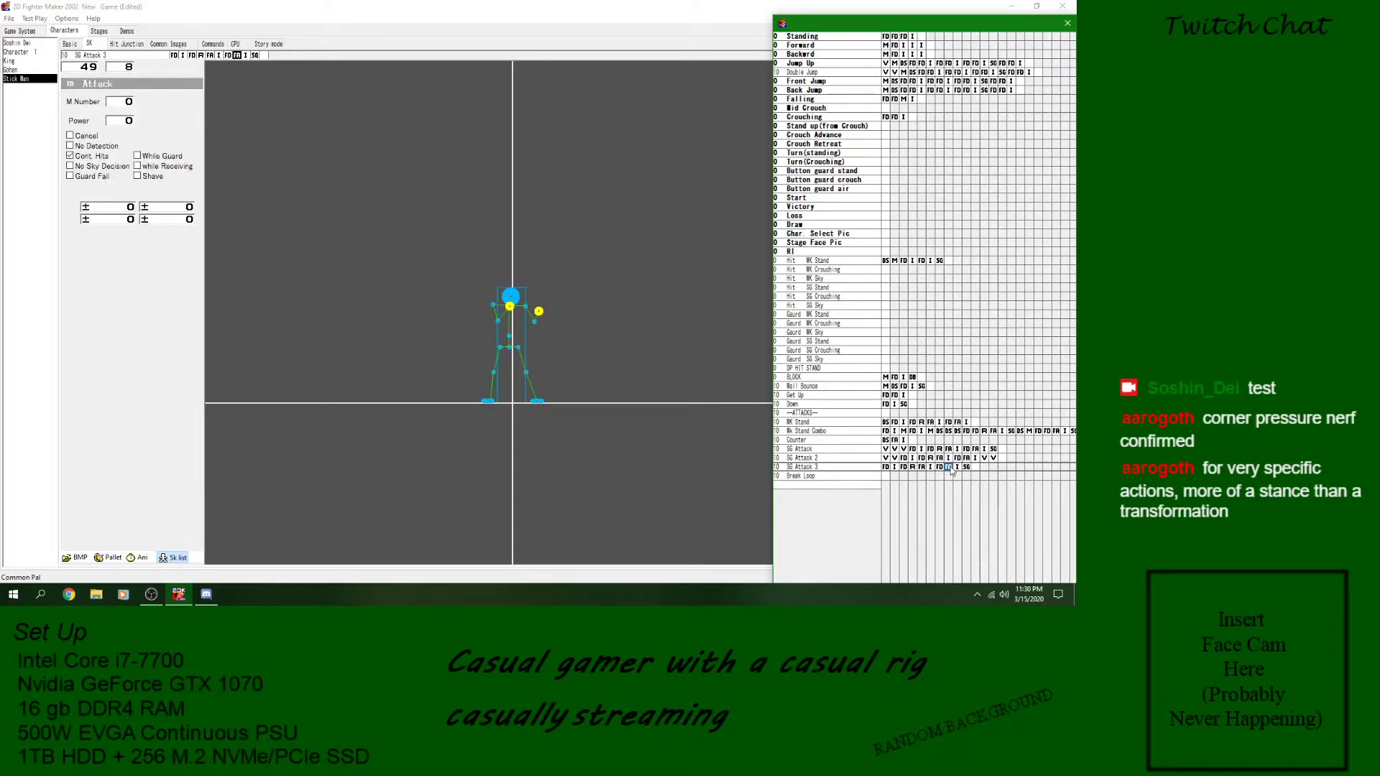
pyautogui.click(941, 469)
pyautogui.rightClick(949, 469)
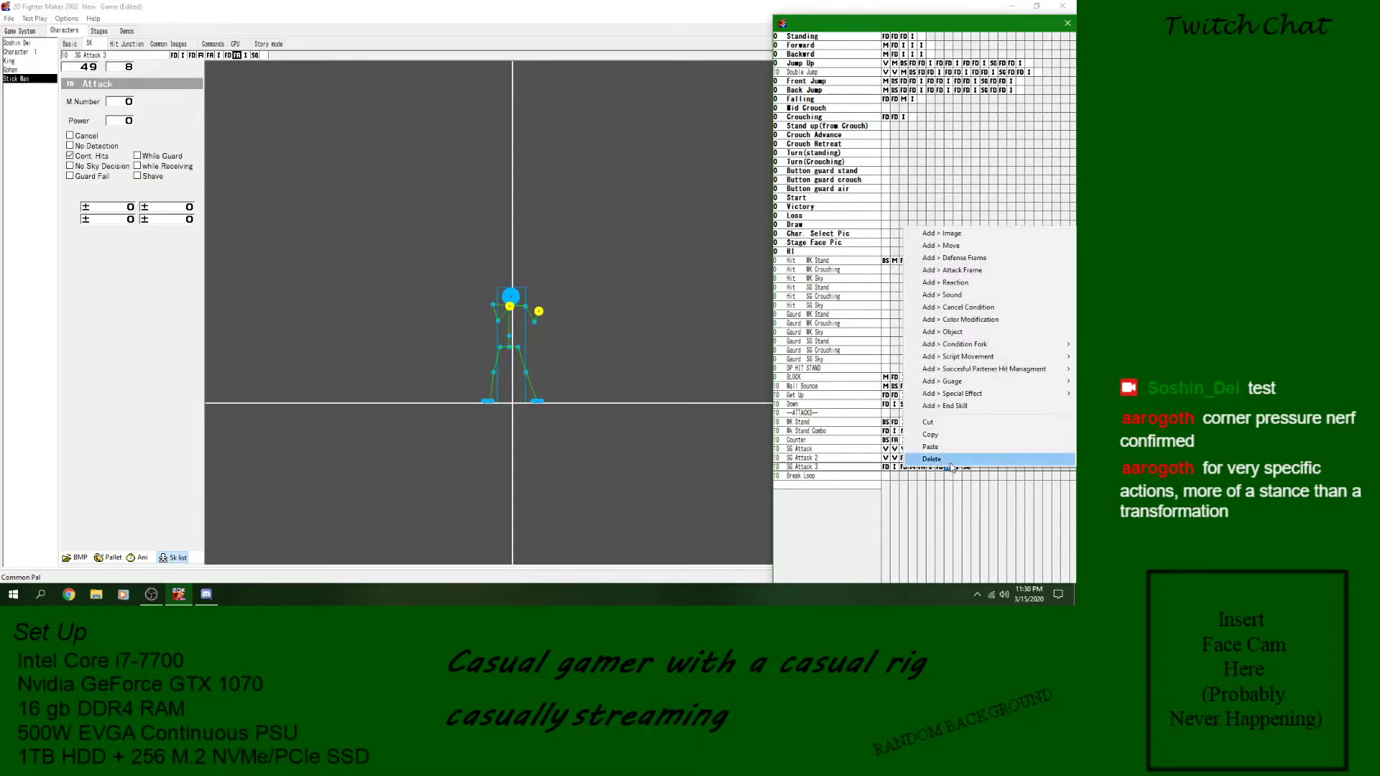
pyautogui.click(949, 462)
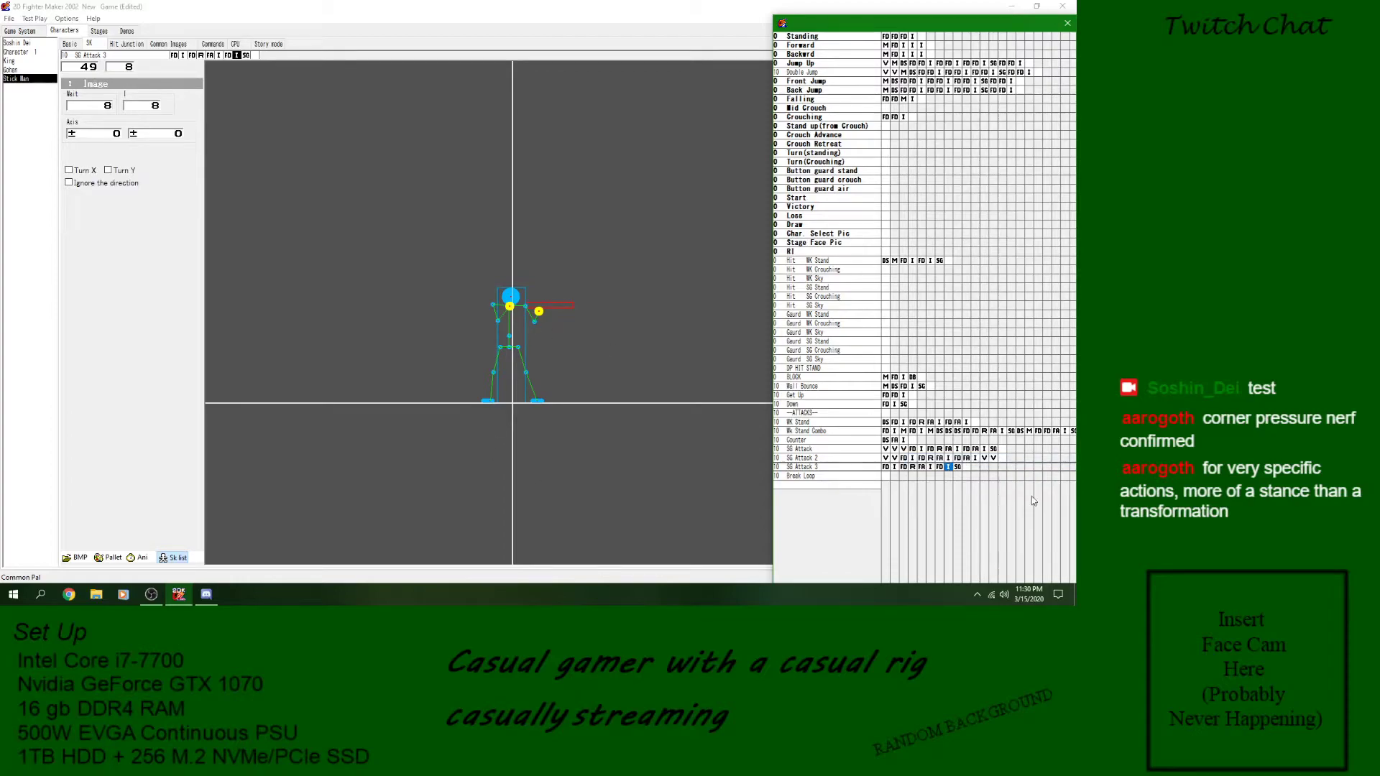
pyautogui.moveTo(551, 304); pyautogui.dragTo(534, 318)
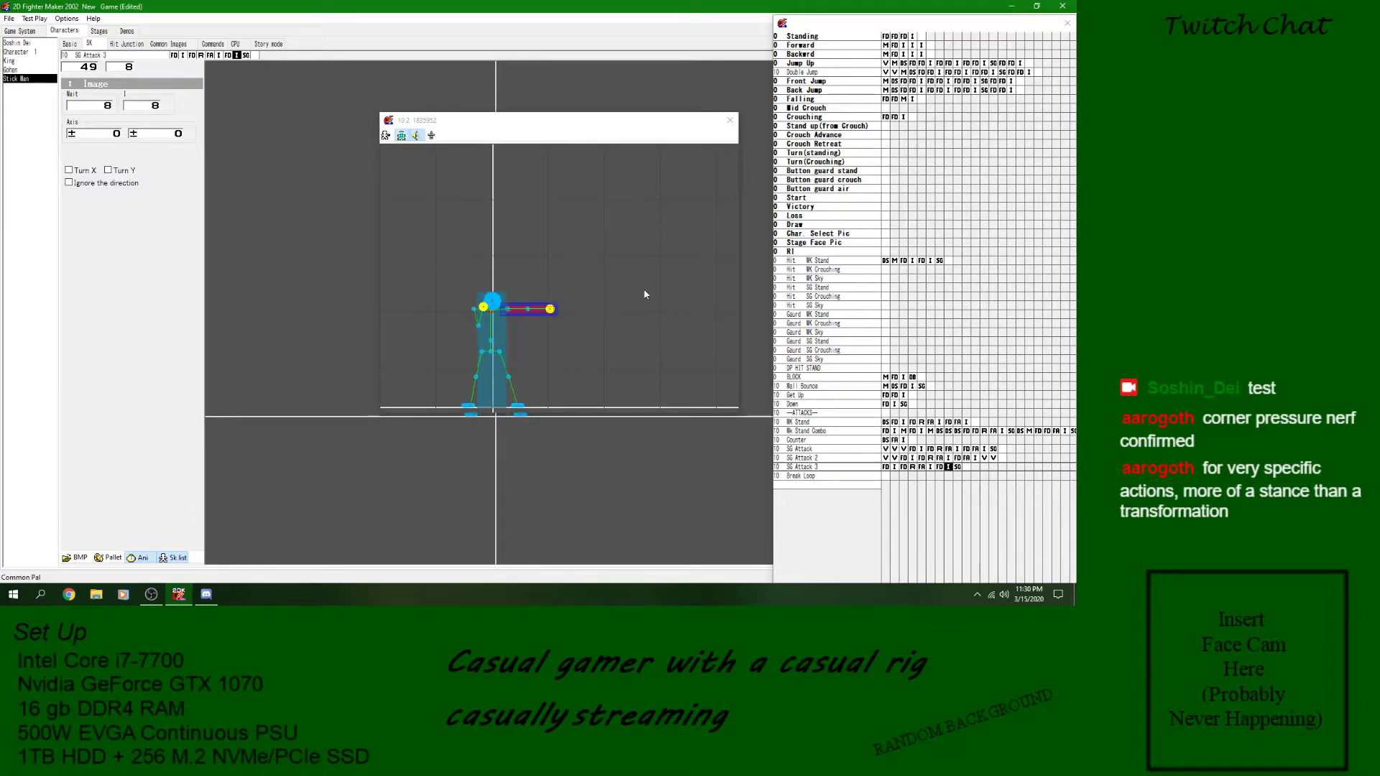
pyautogui.click(731, 120)
pyautogui.click(948, 467)
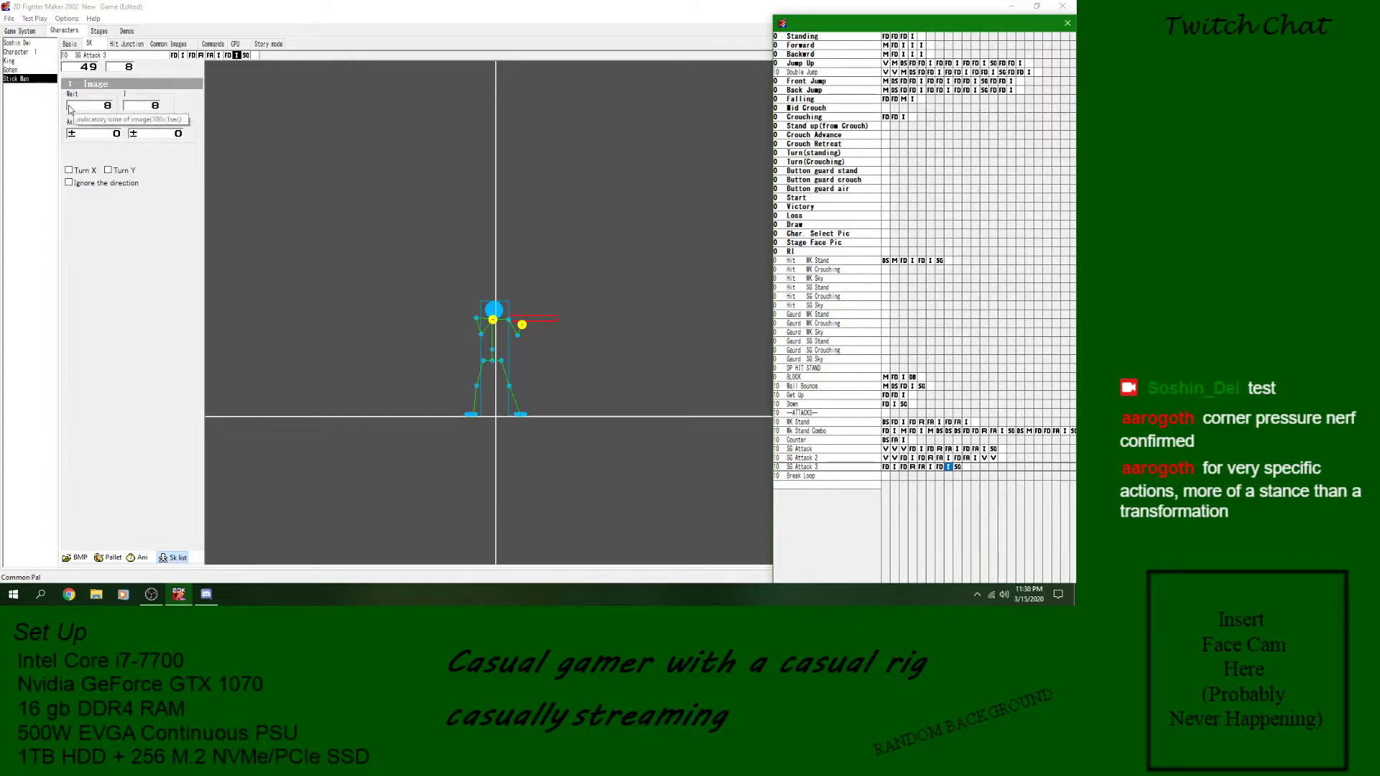
# - Try a Wait of 0 on the last image of SG Attack 3 in the animation preview, and restore it to 8
pyautogui.click(109, 108)
pyautogui.write('0')
pyautogui.click(139, 558)
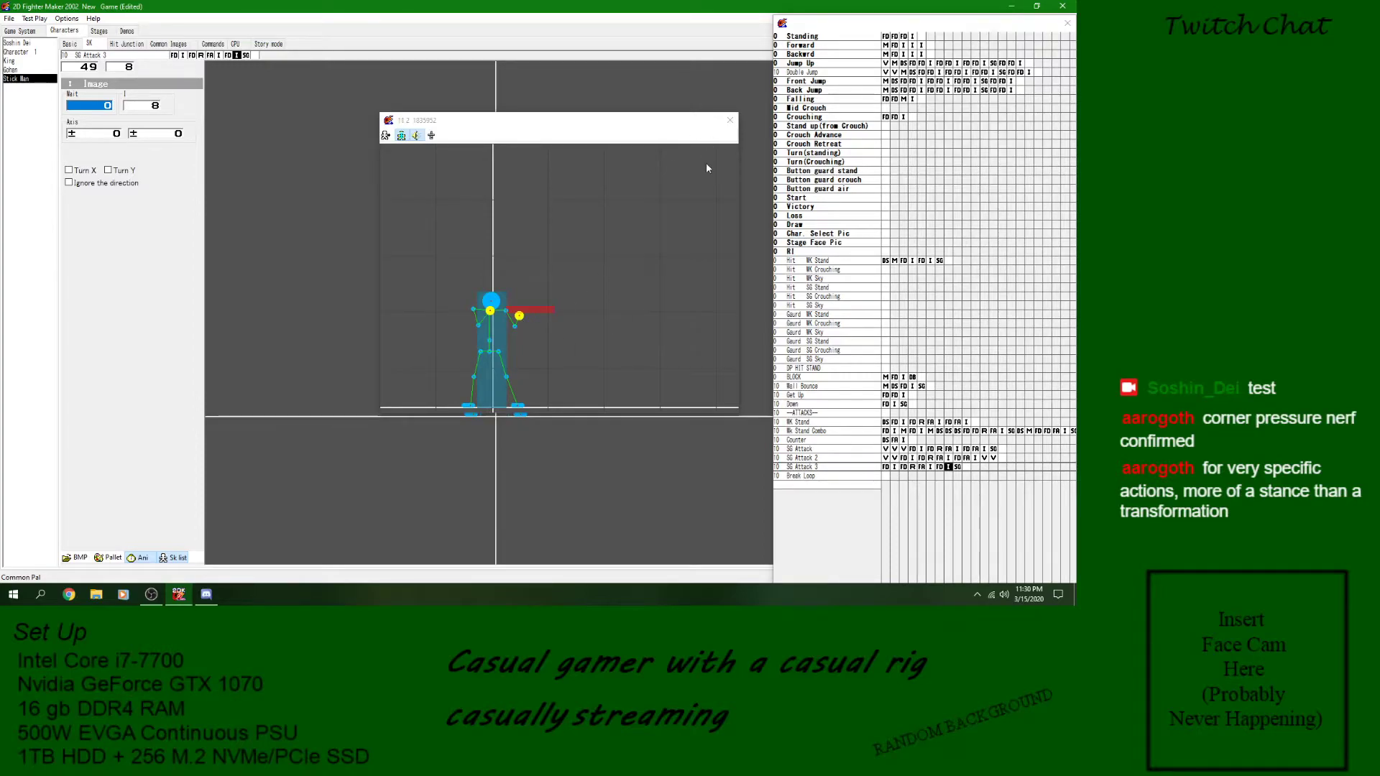
pyautogui.click(732, 126)
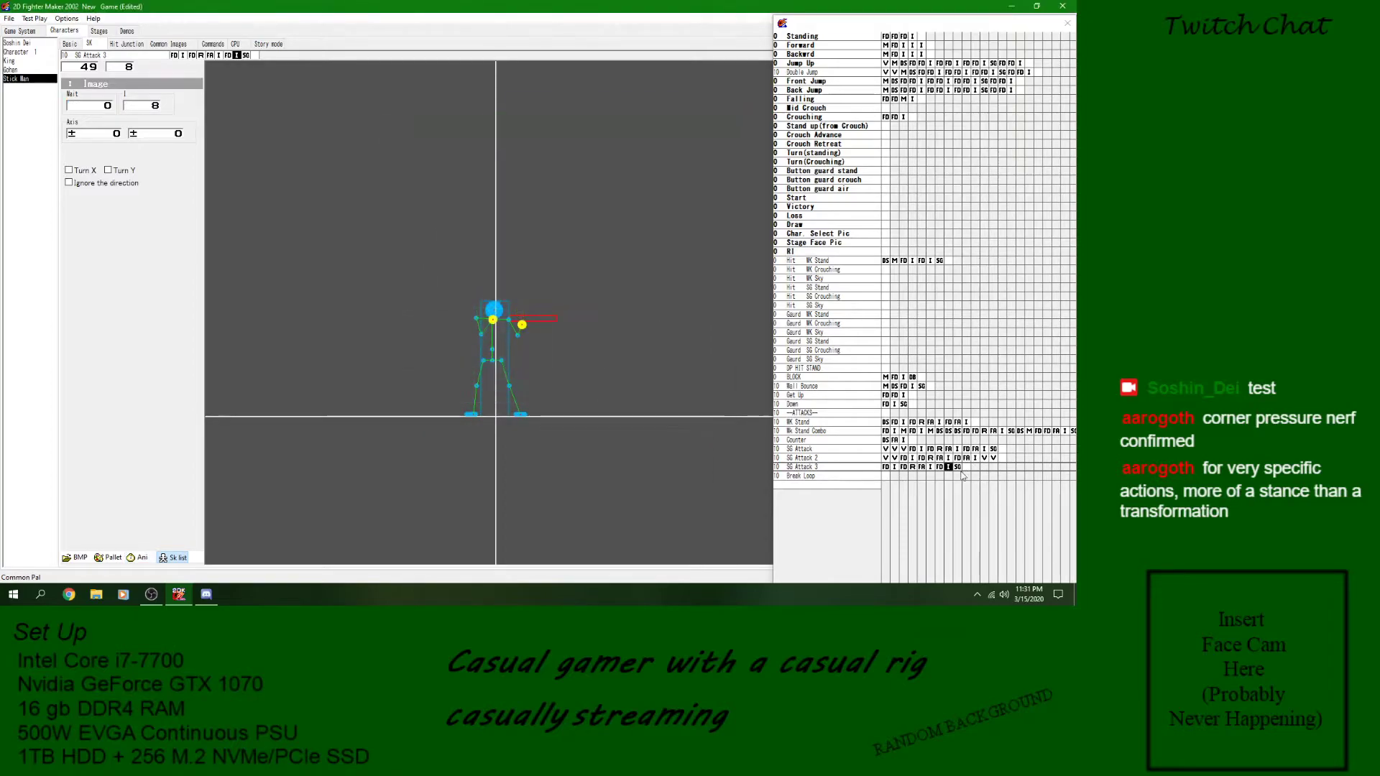
pyautogui.doubleClick(106, 106)
pyautogui.write('8')
# - Insert a blank Attack frame before the last image of SG Attack 3 and save the game
pyautogui.rightClick(948, 468)
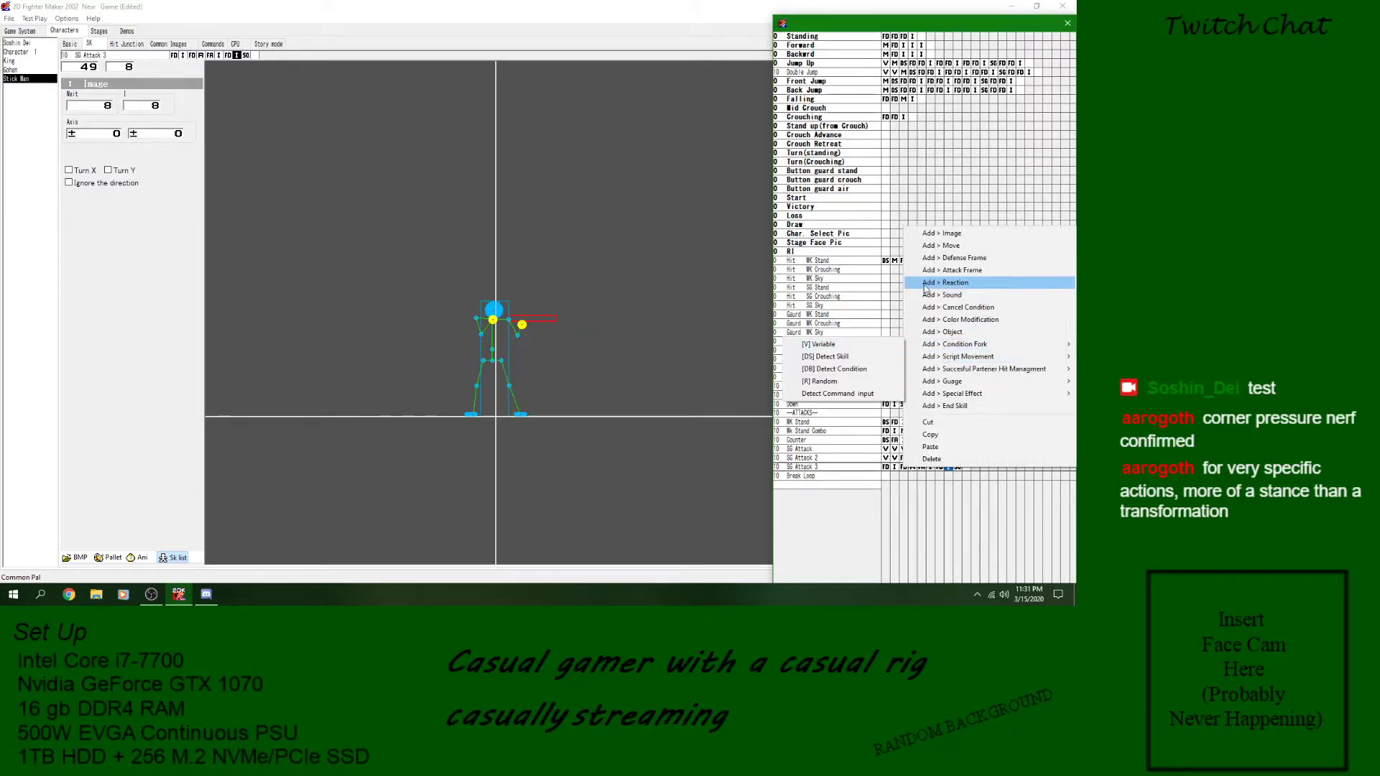
pyautogui.click(956, 270)
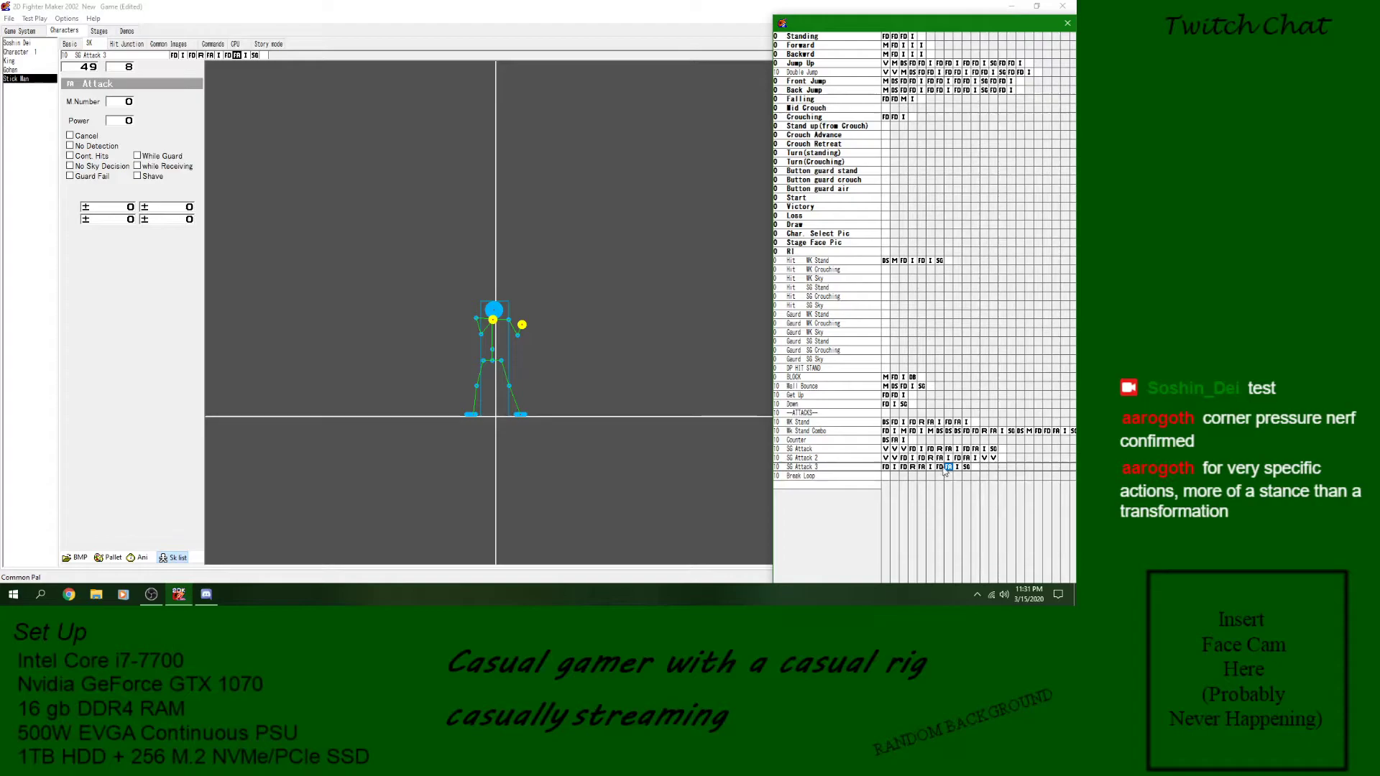
pyautogui.click(9, 18)
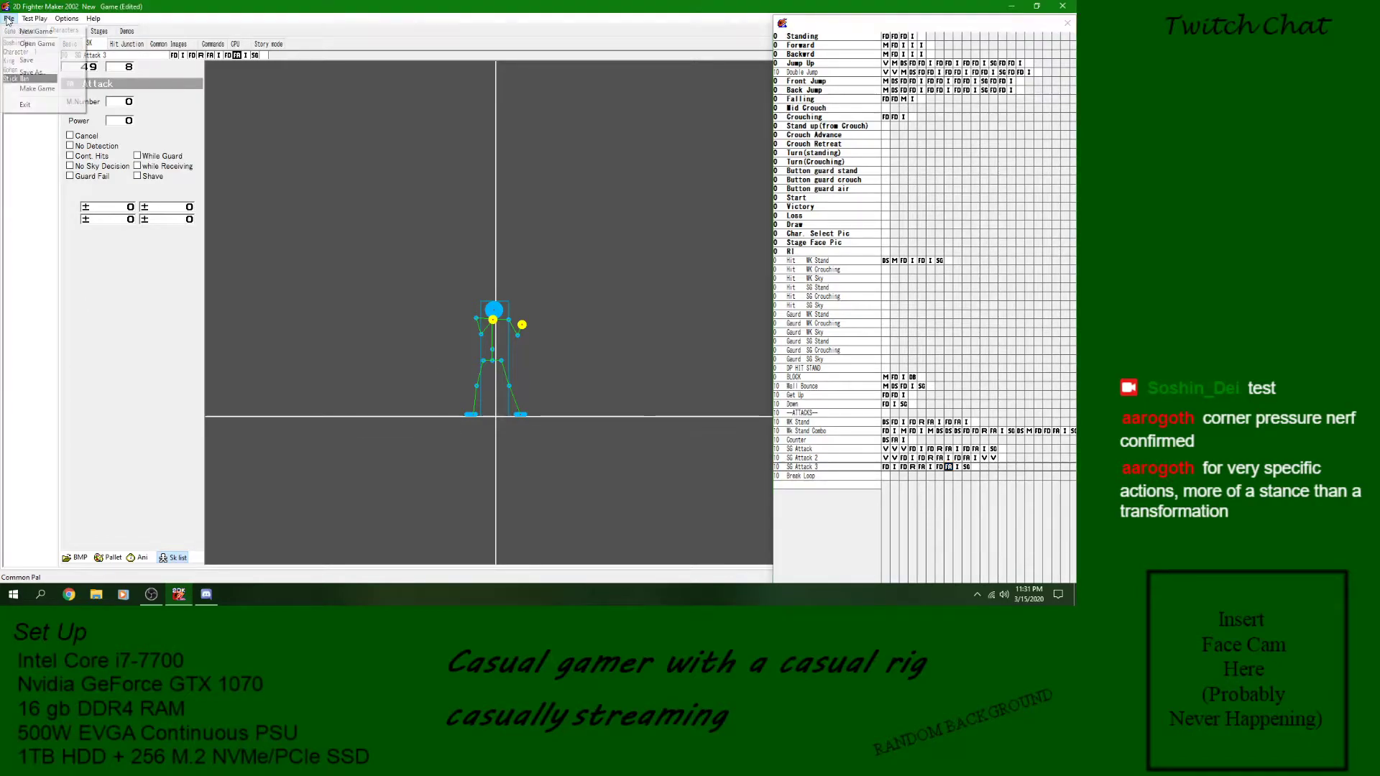
pyautogui.click(36, 40)
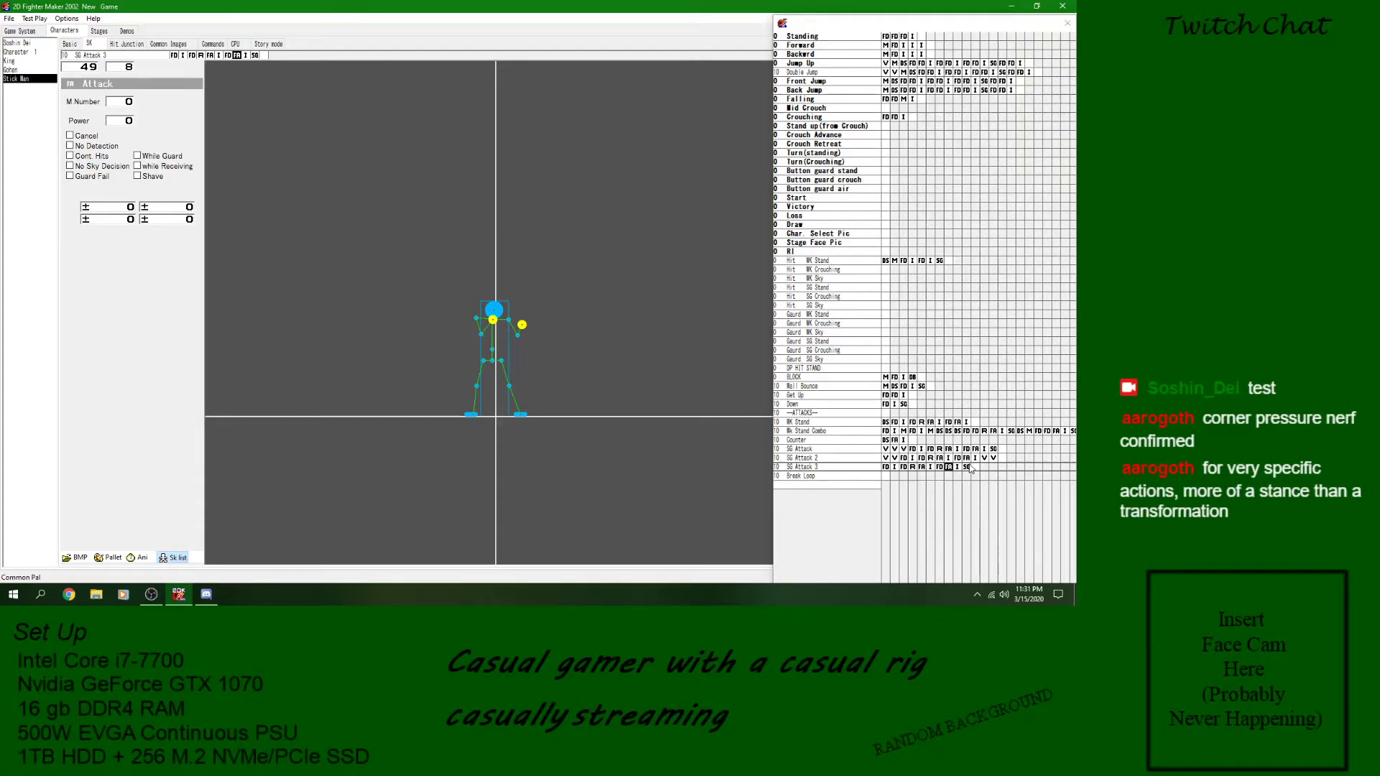
# - Examine the image blocks of SG Attack 3 and the Goto block that closes its loop
pyautogui.click(957, 469)
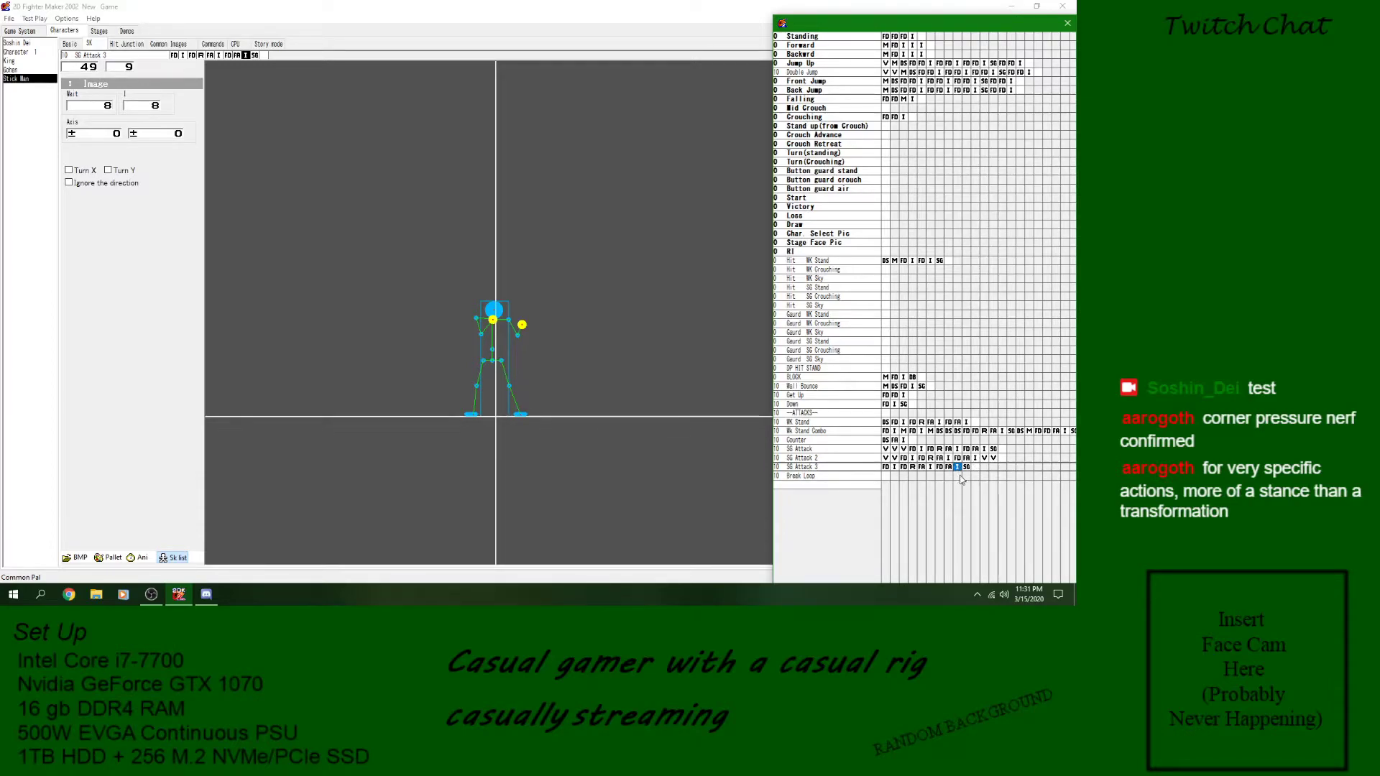
pyautogui.click(967, 468)
pyautogui.click(958, 468)
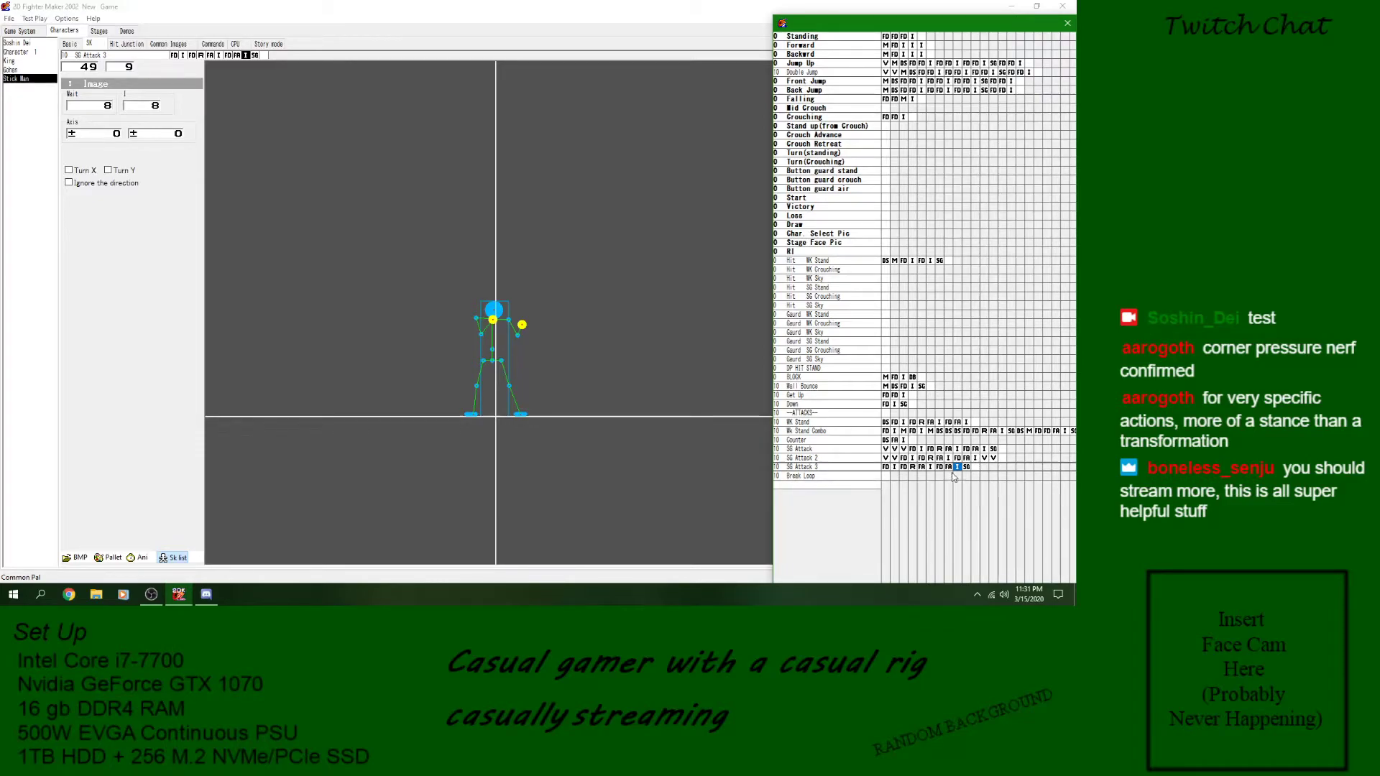
pyautogui.click(930, 468)
pyautogui.click(957, 467)
pyautogui.click(966, 468)
pyautogui.click(957, 468)
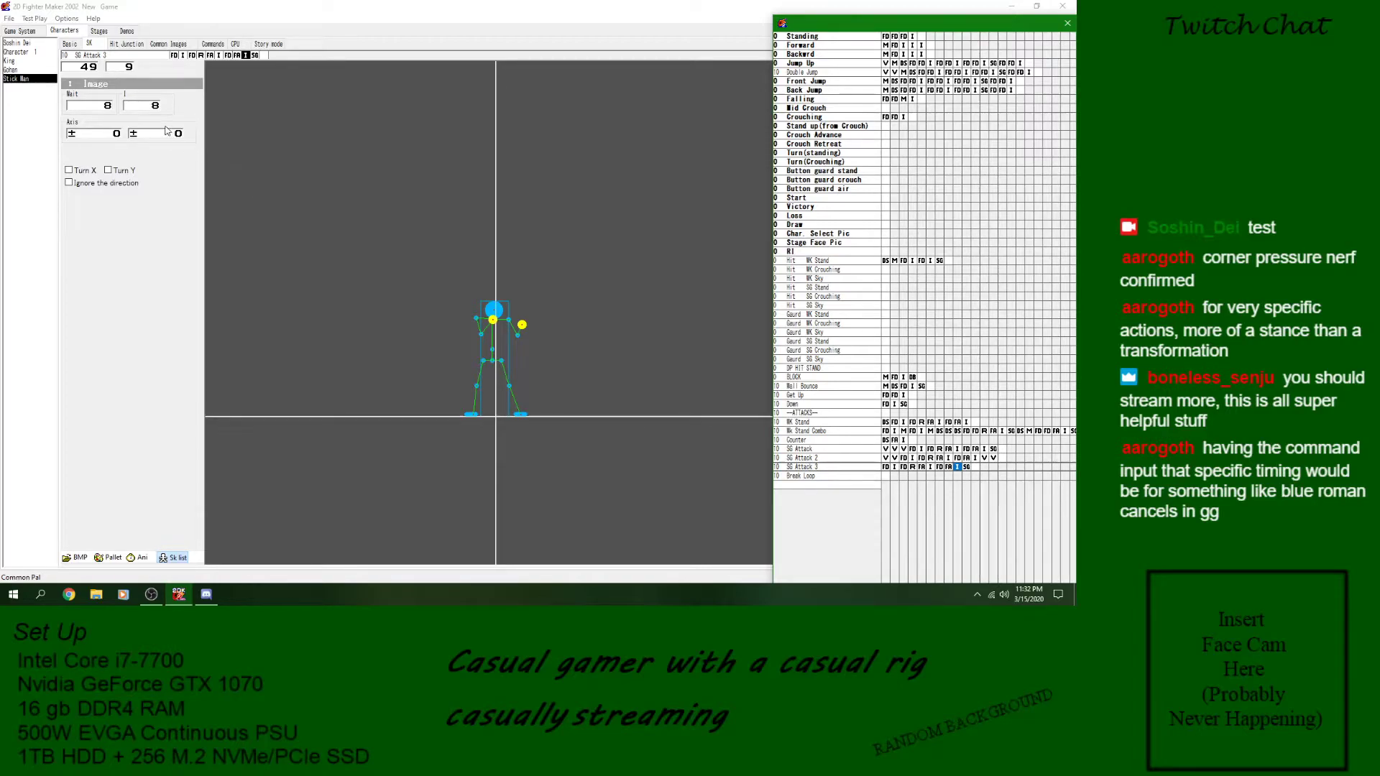
pyautogui.click(929, 468)
pyautogui.click(894, 468)
pyautogui.click(931, 468)
pyautogui.click(958, 468)
# - Delete the Goto block from the end of SG Attack 3 and set the last image's Wait to 0
pyautogui.doubleClick(109, 106)
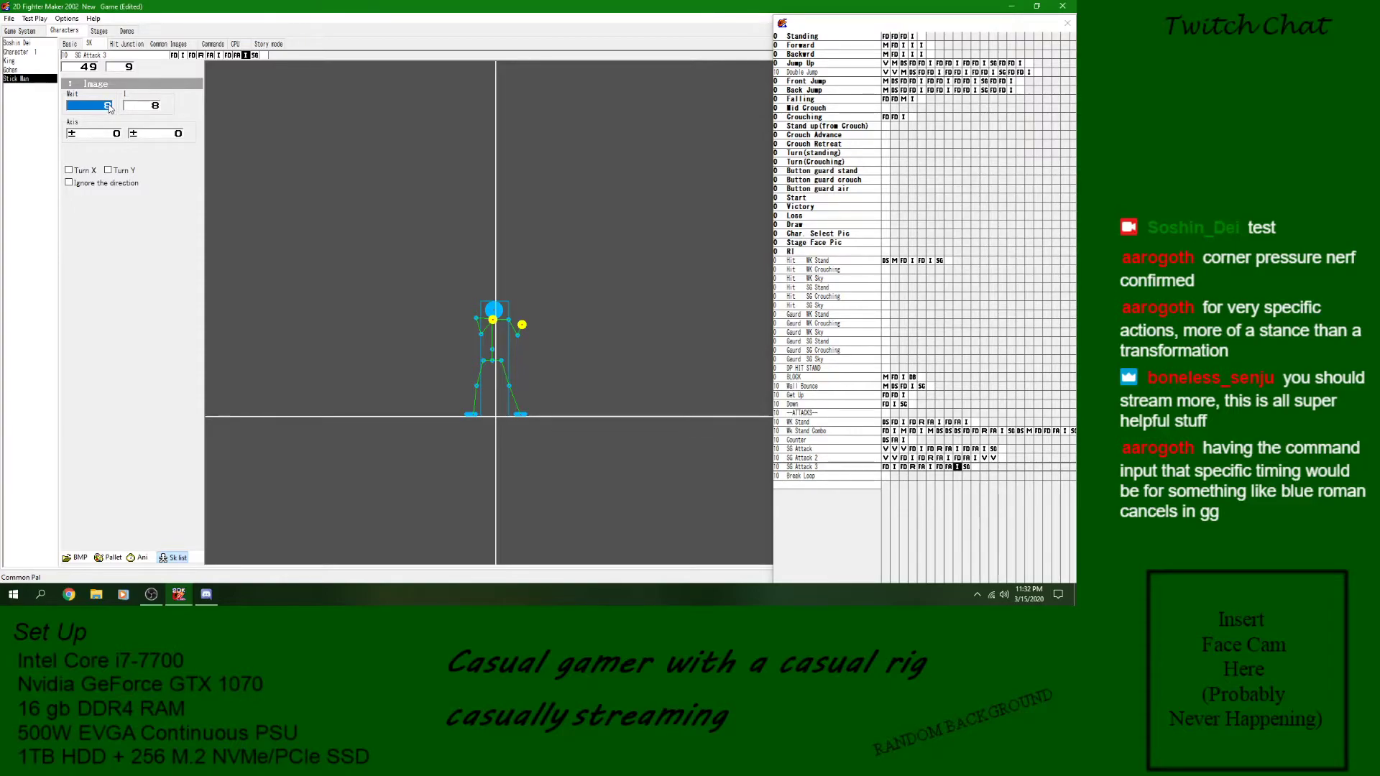
pyautogui.rightClick(967, 469)
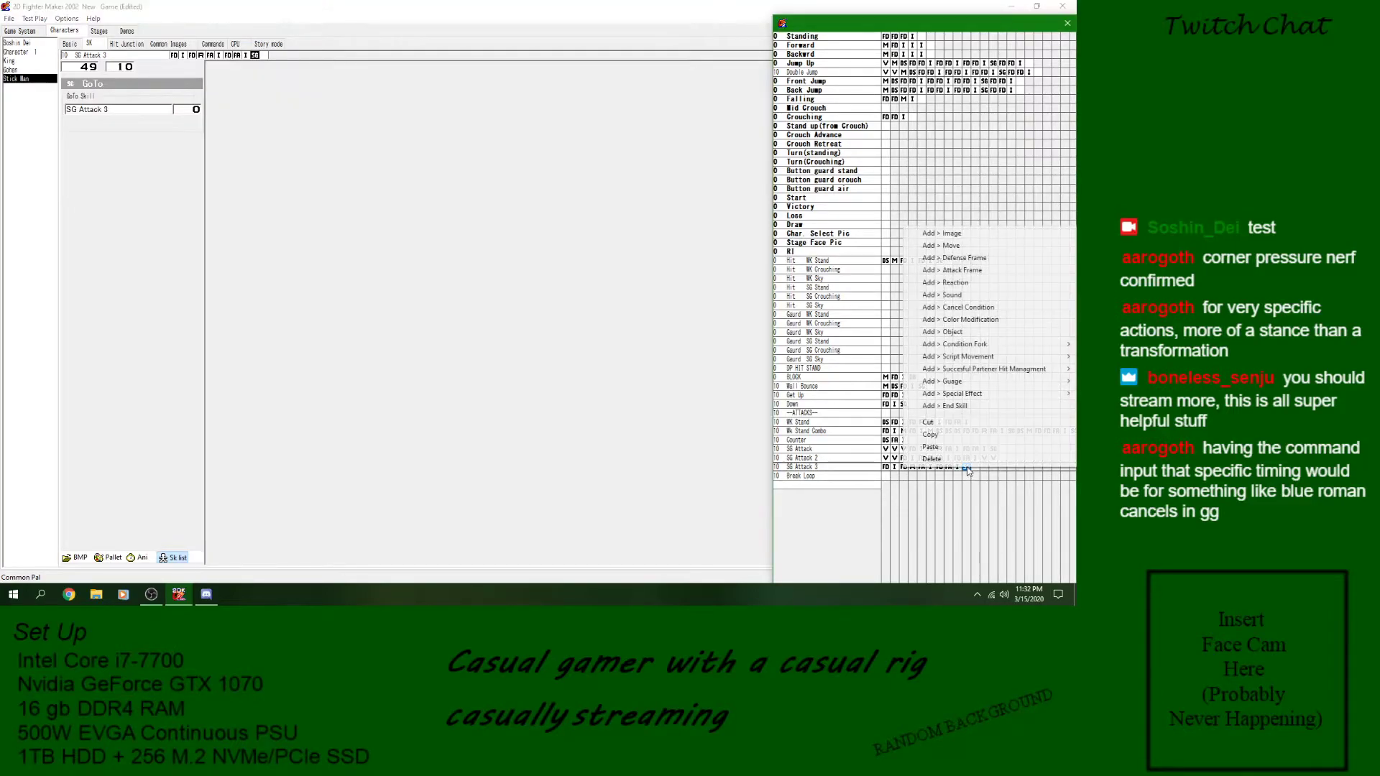
pyautogui.click(963, 462)
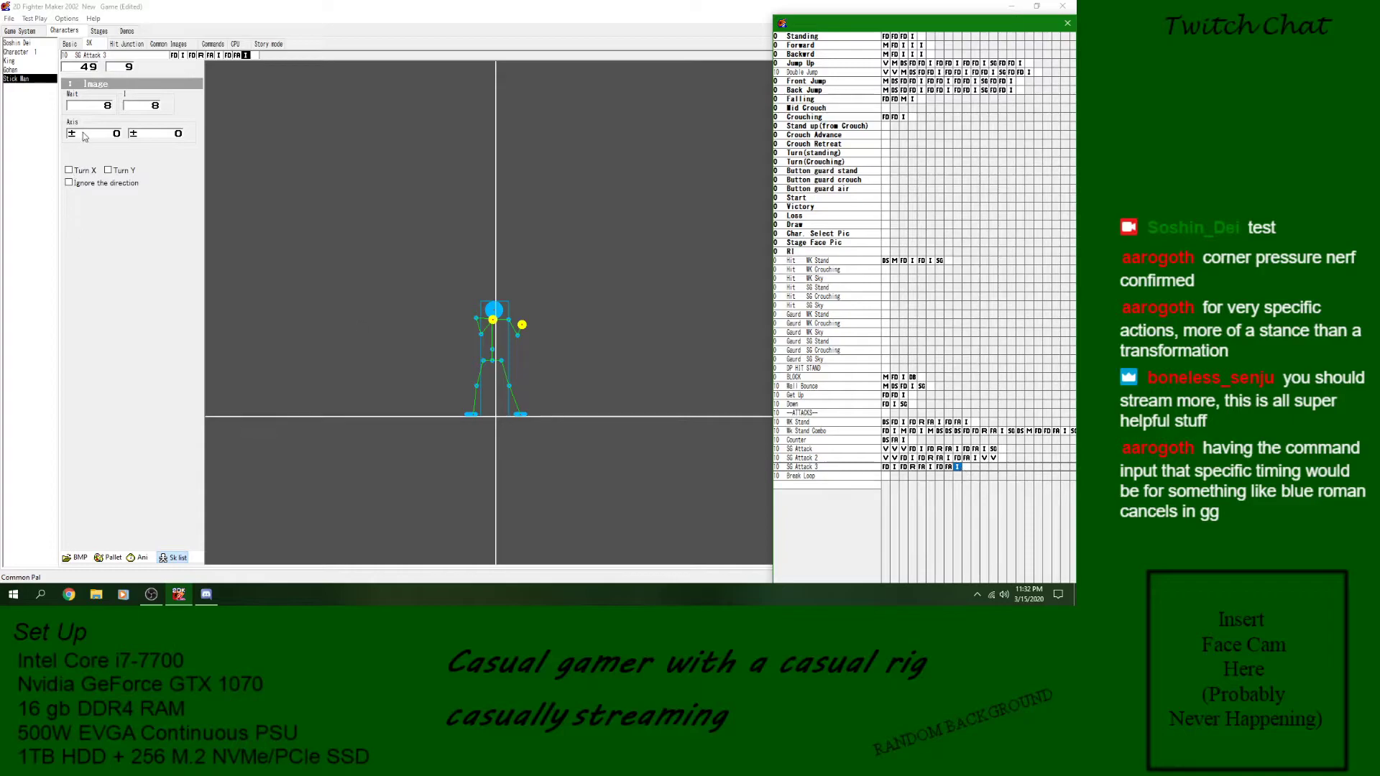
pyautogui.doubleClick(109, 107)
pyautogui.write('0')
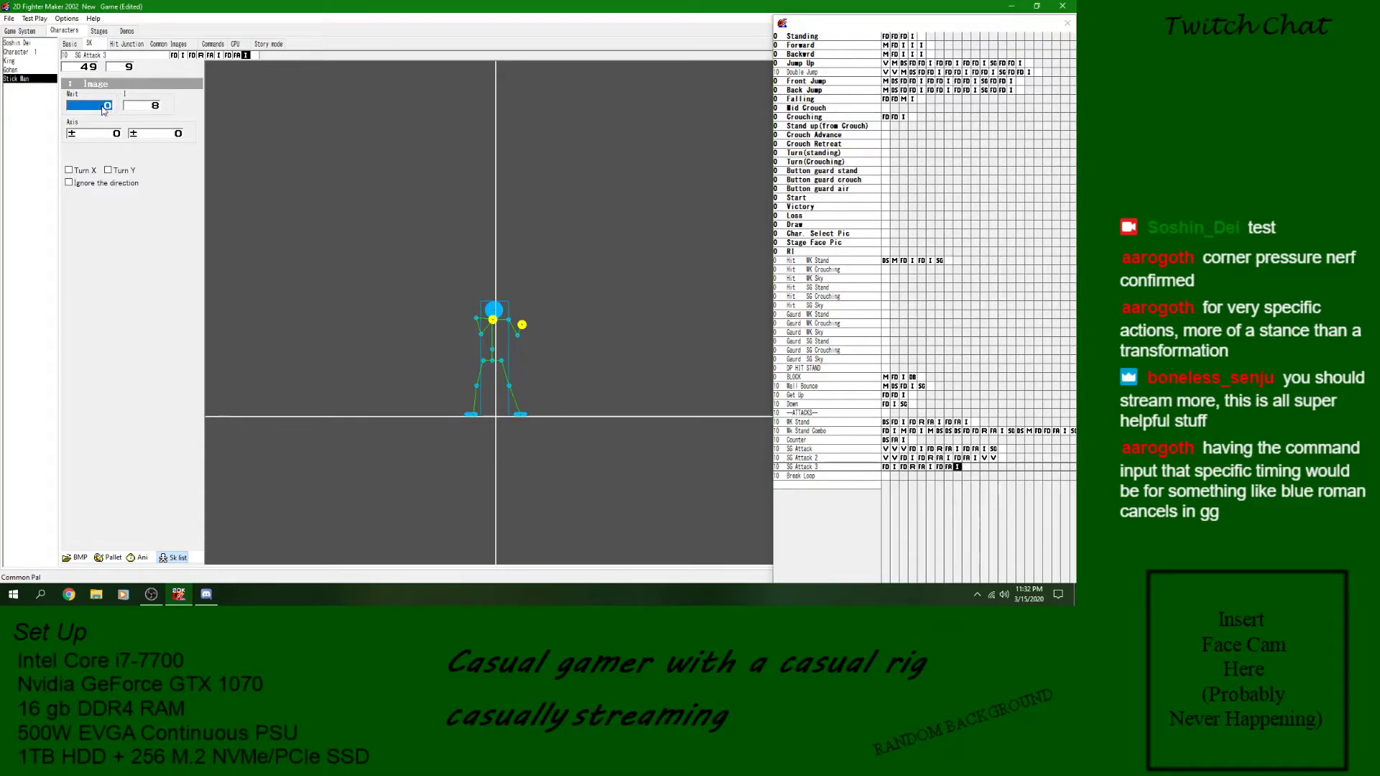
# - Save the game and play the animation preview of SG Attack 3 without its loop
pyautogui.click(8, 19)
pyautogui.click(24, 61)
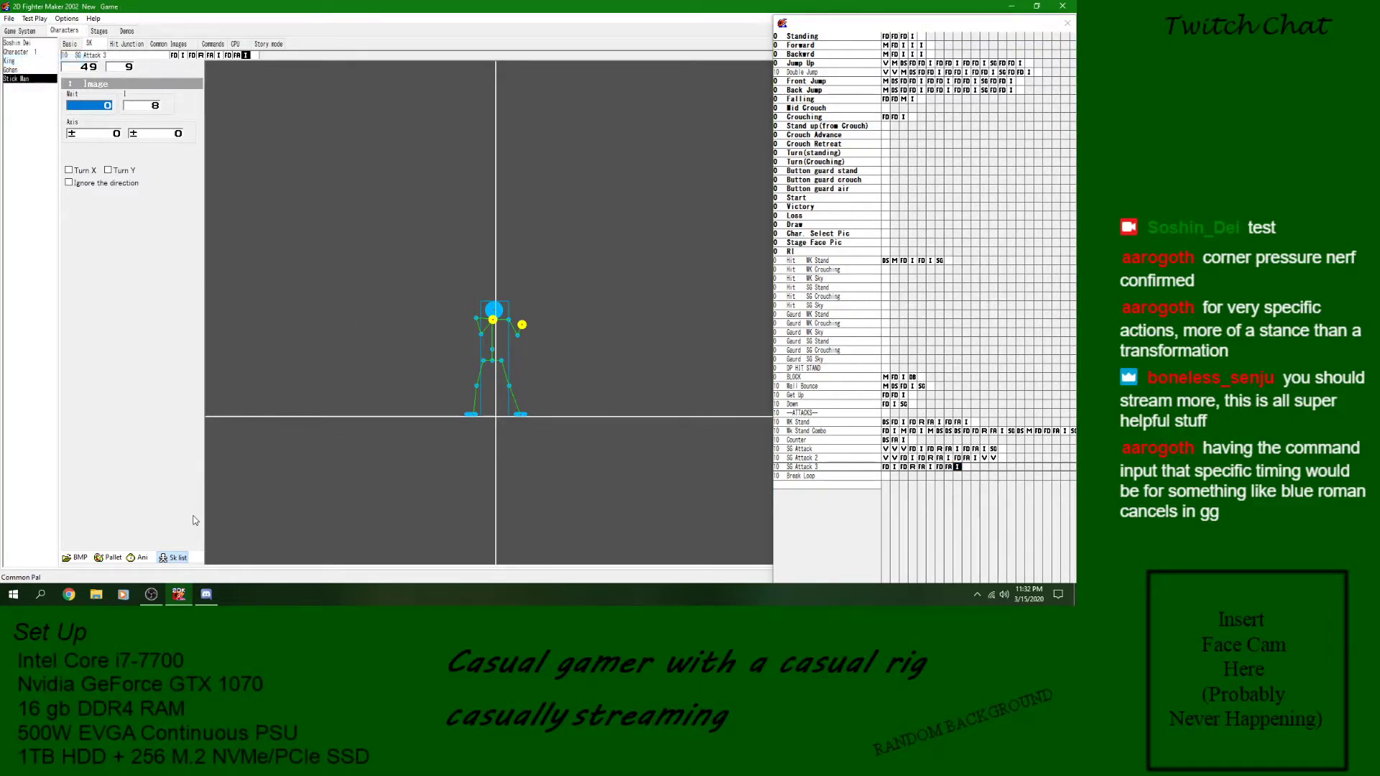
pyautogui.click(138, 558)
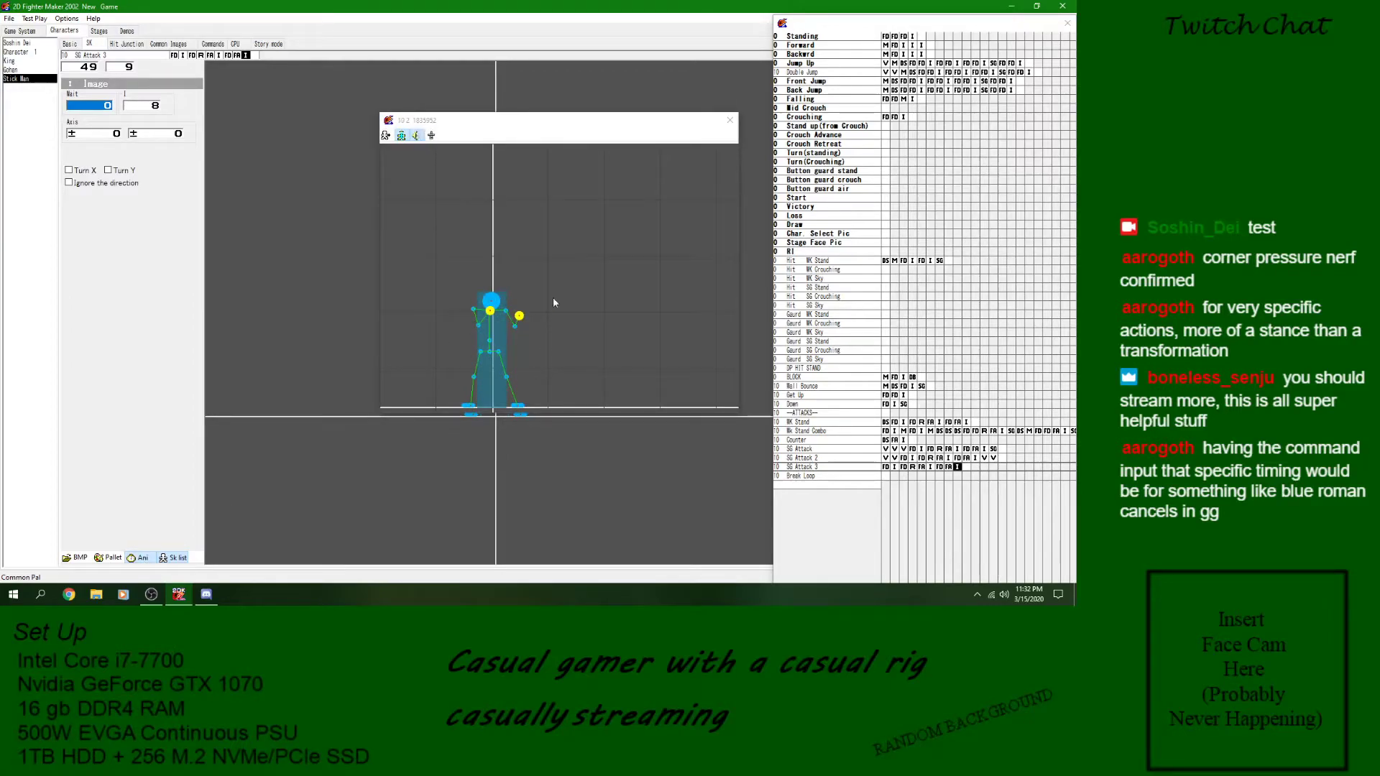
pyautogui.click(729, 122)
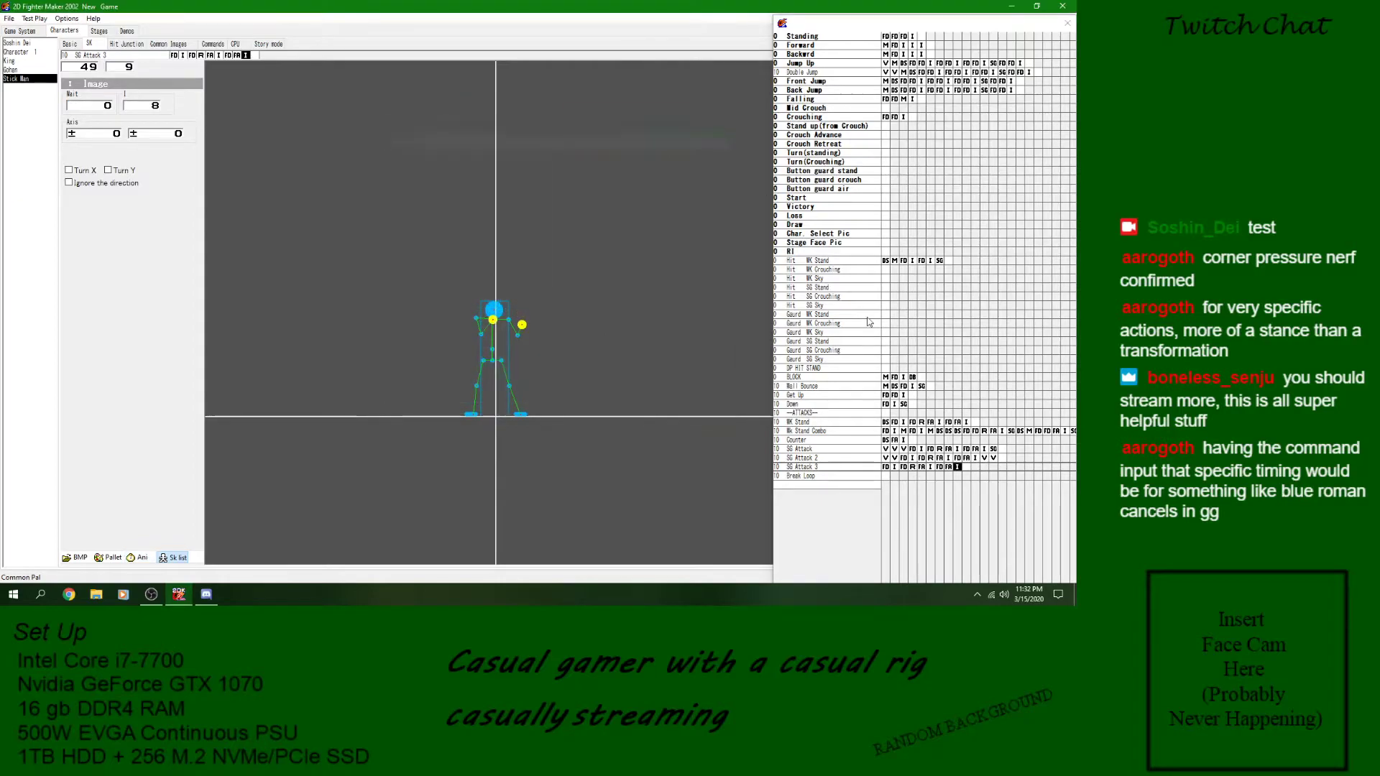
# - Insert a Detect Condition block before SG Attack 3's last image, set to call Crouching if Back is tapped
pyautogui.rightClick(957, 468)
pyautogui.moveTo(982, 346)
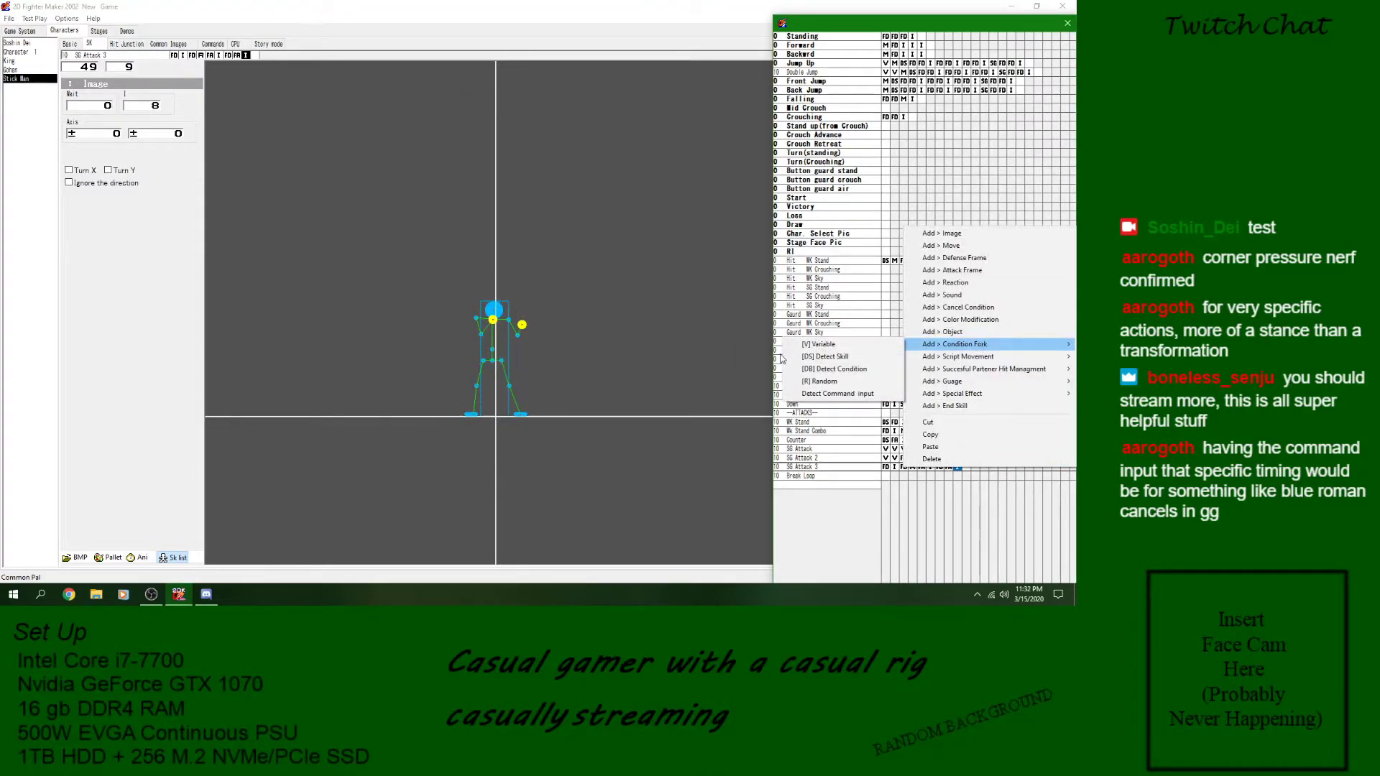
pyautogui.click(852, 370)
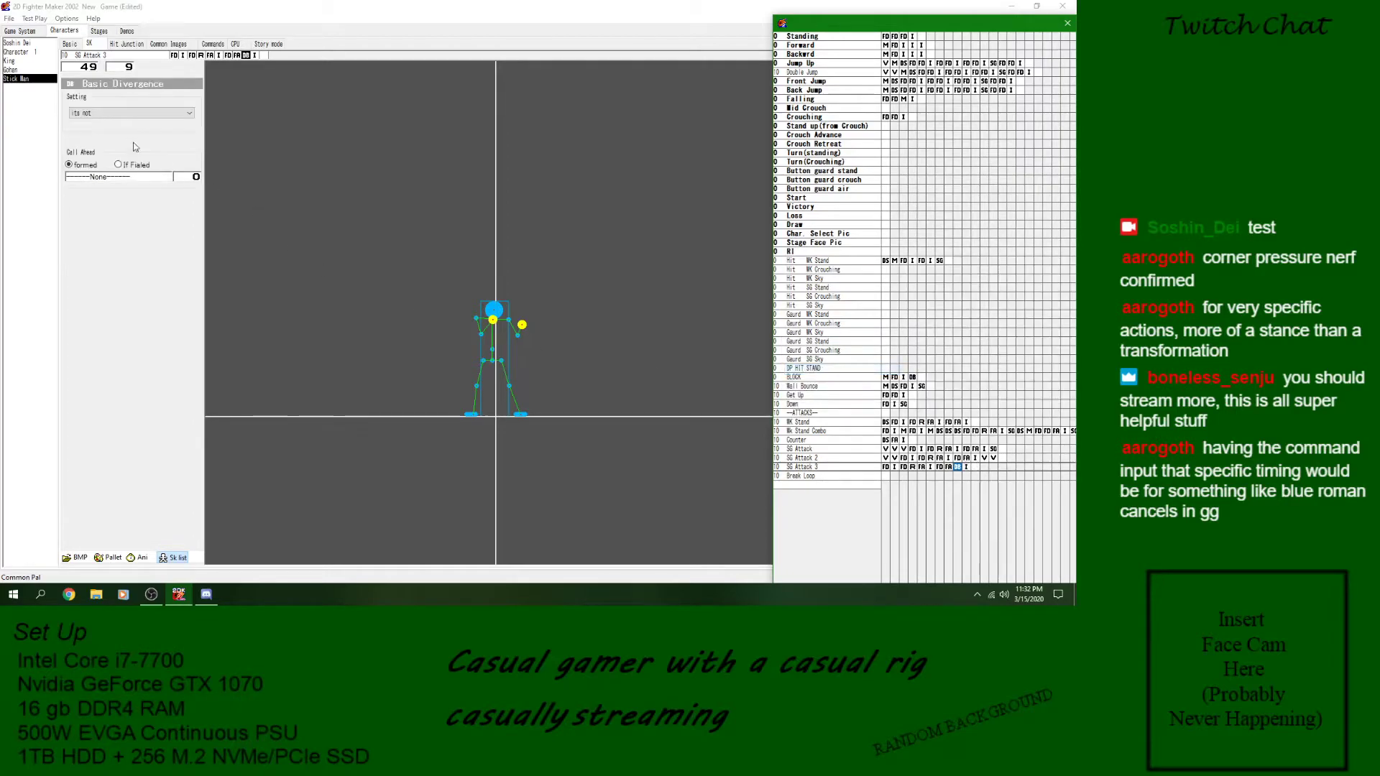
pyautogui.click(132, 113)
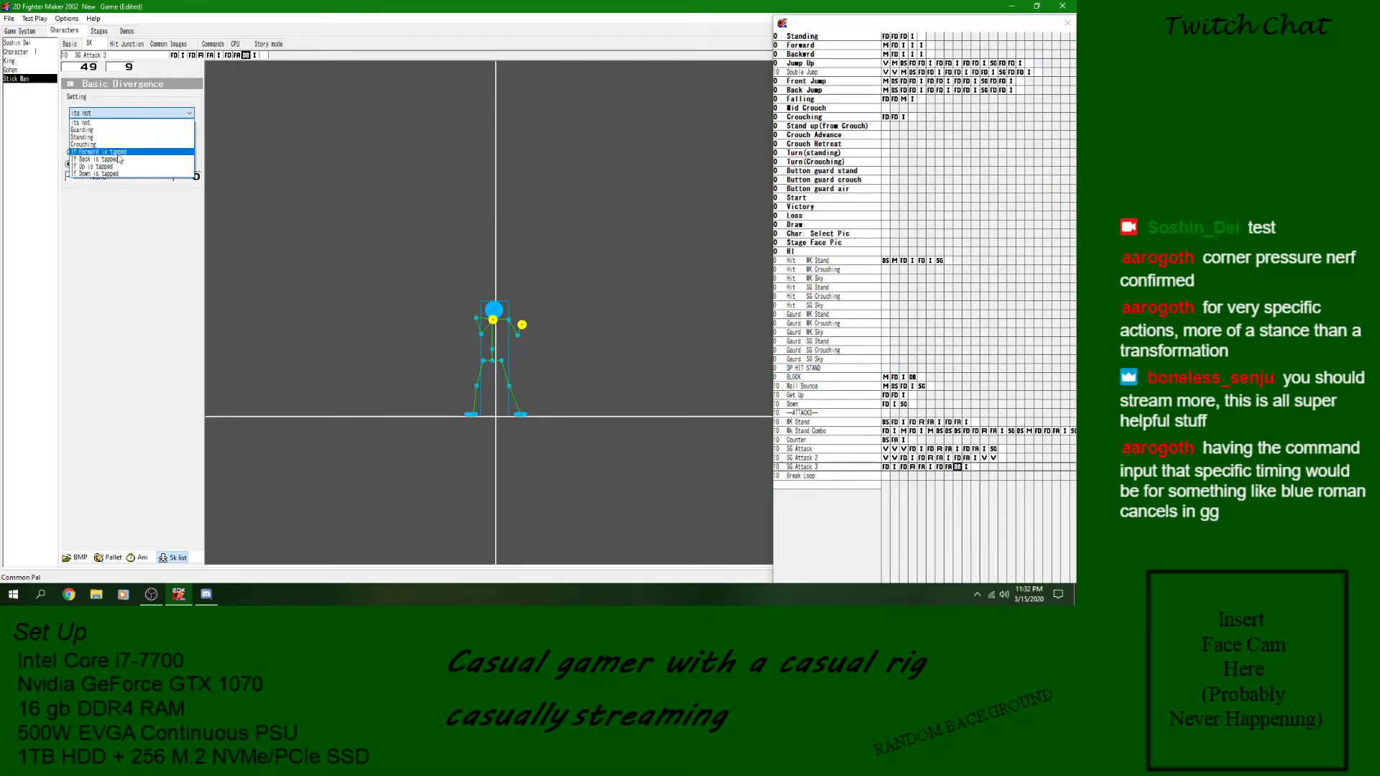
pyautogui.click(115, 158)
pyautogui.click(110, 177)
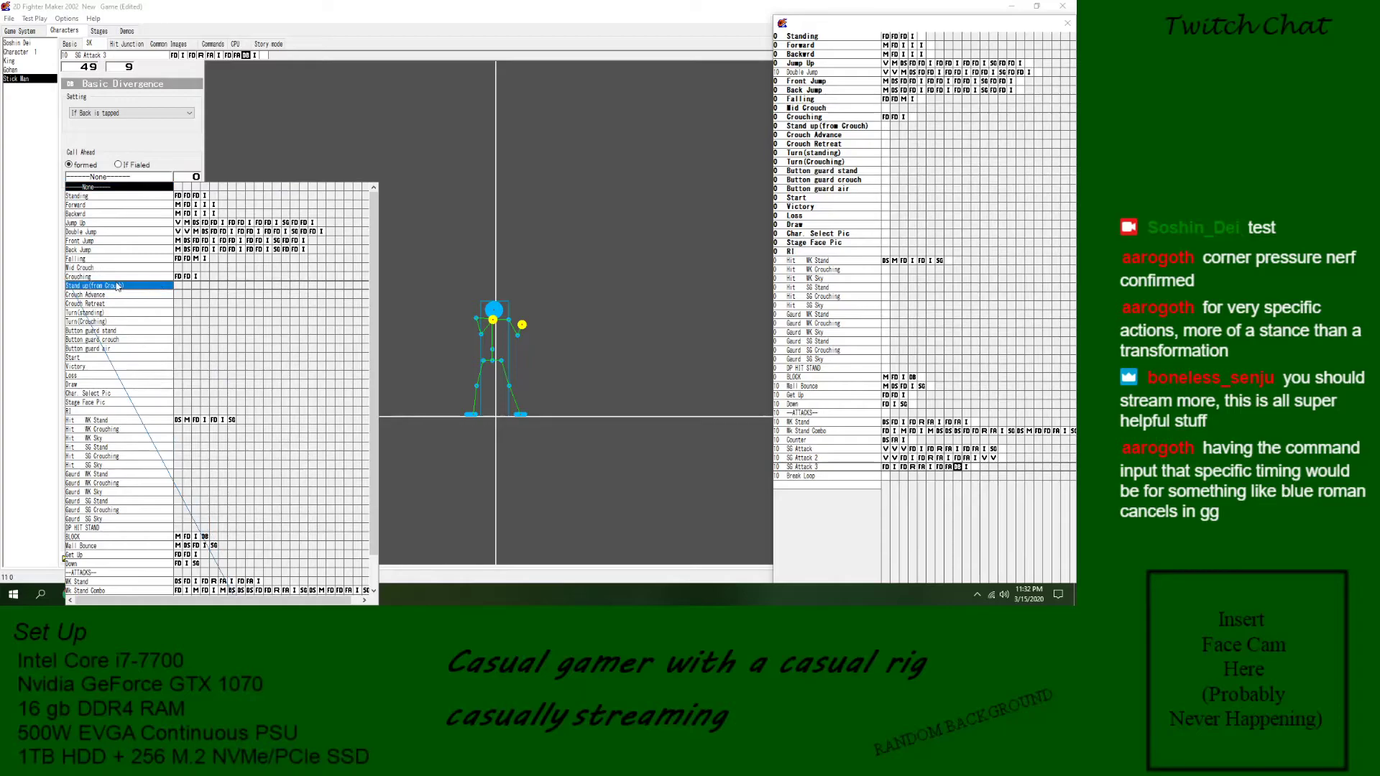
pyautogui.press('Escape')
# - Save the game and test-play SG Attack 3 with the Back-tap condition placed before its last image
pyautogui.click(9, 20)
pyautogui.click(26, 61)
pyautogui.click(35, 19)
pyautogui.click(141, 321)
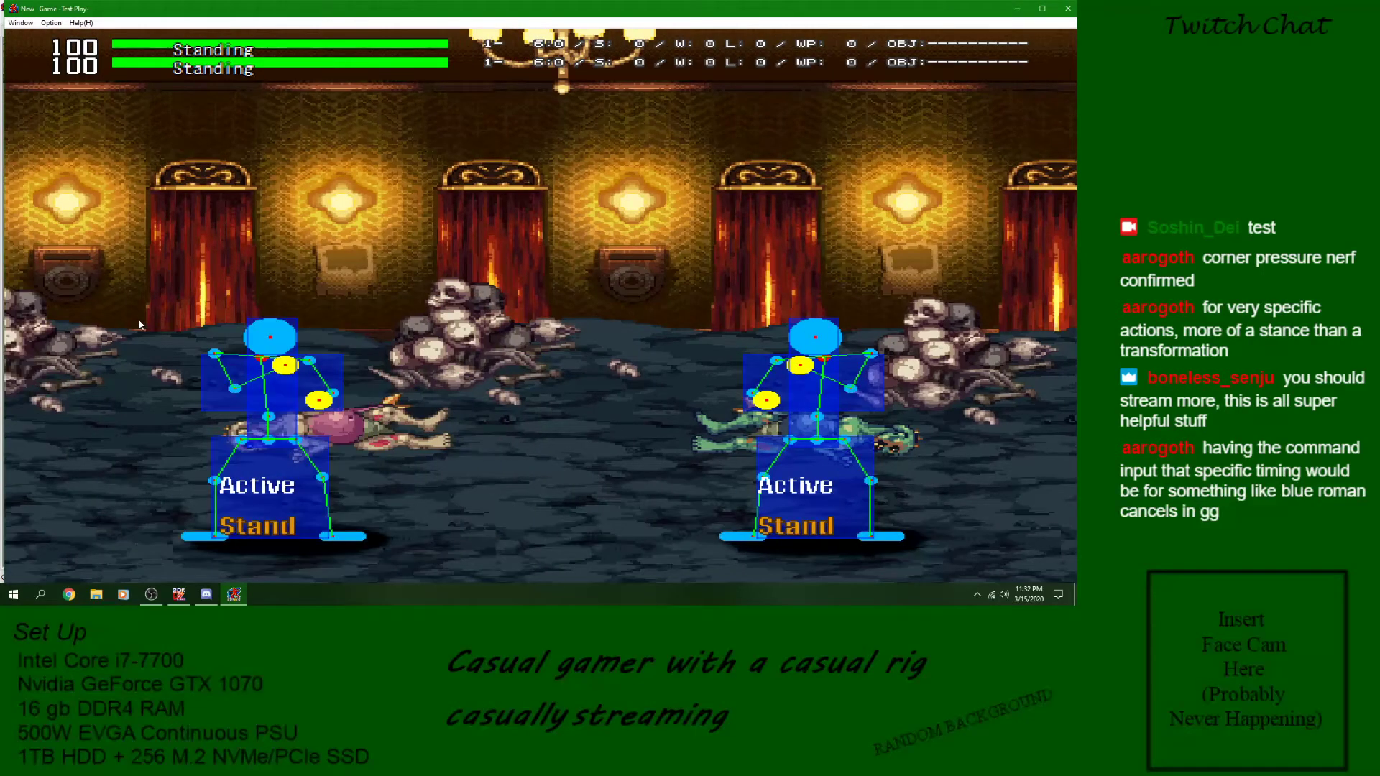
pyautogui.press('c')
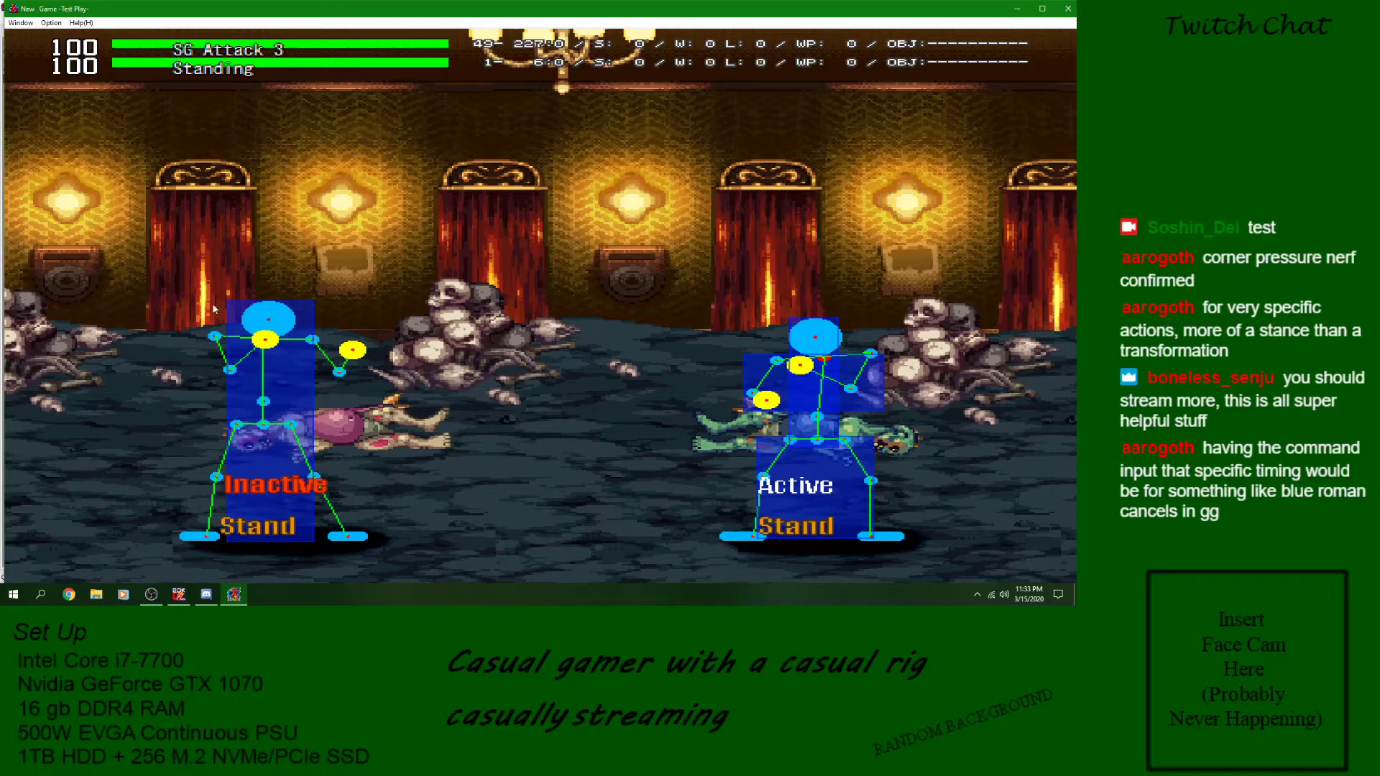
pyautogui.click(1067, 8)
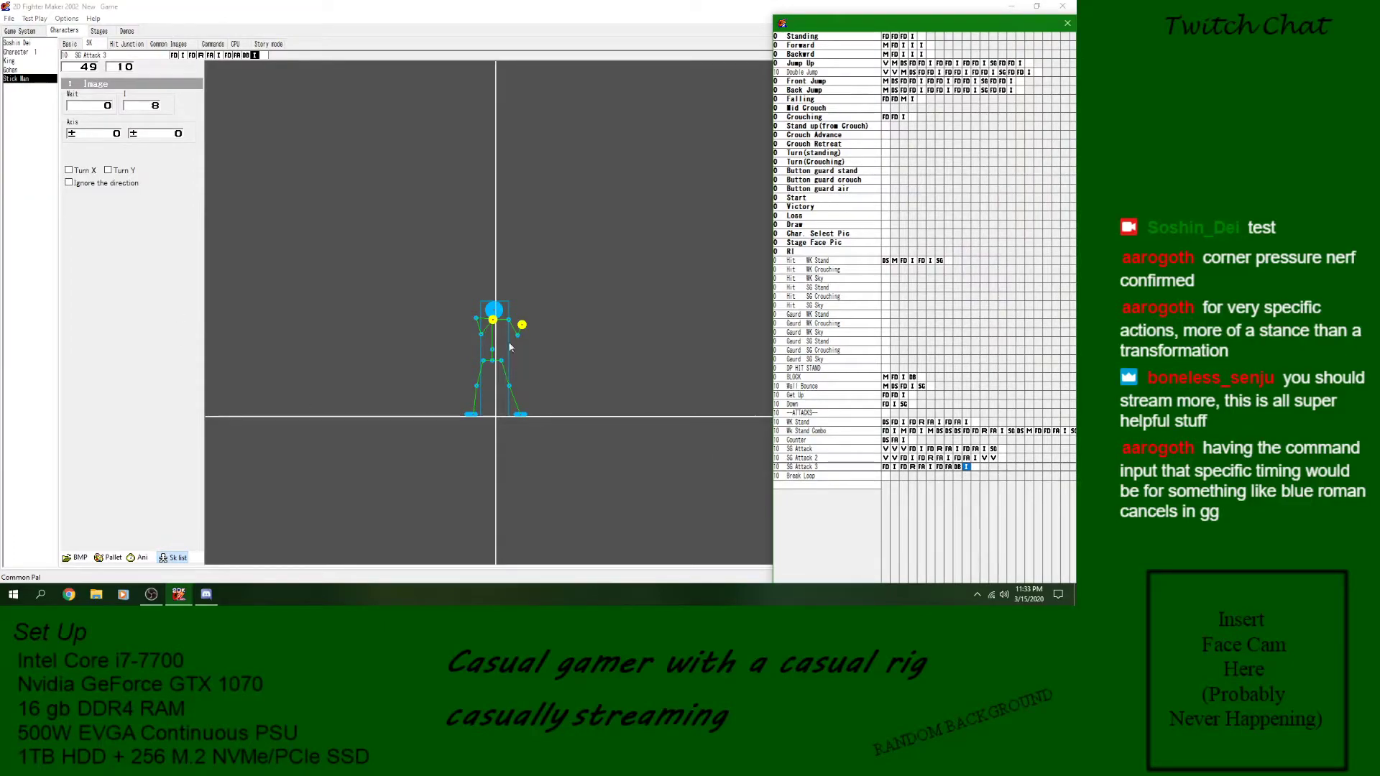
# - Move the Back-tap condition block to the end of SG Attack 3, after its last image
pyautogui.click(958, 468)
pyautogui.hotkey('ctrl', 'c')
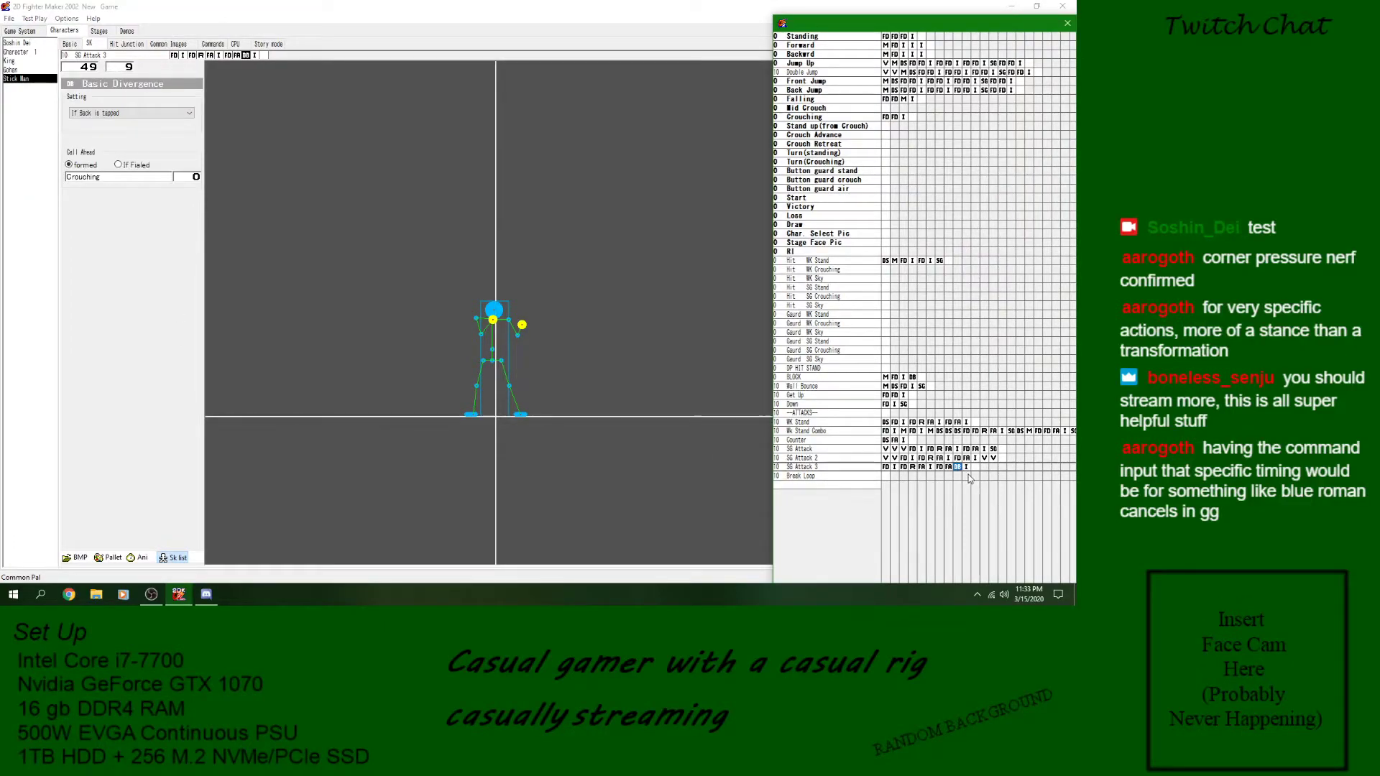
pyautogui.click(975, 468)
pyautogui.hotkey('ctrl', 'v')
pyautogui.rightClick(957, 470)
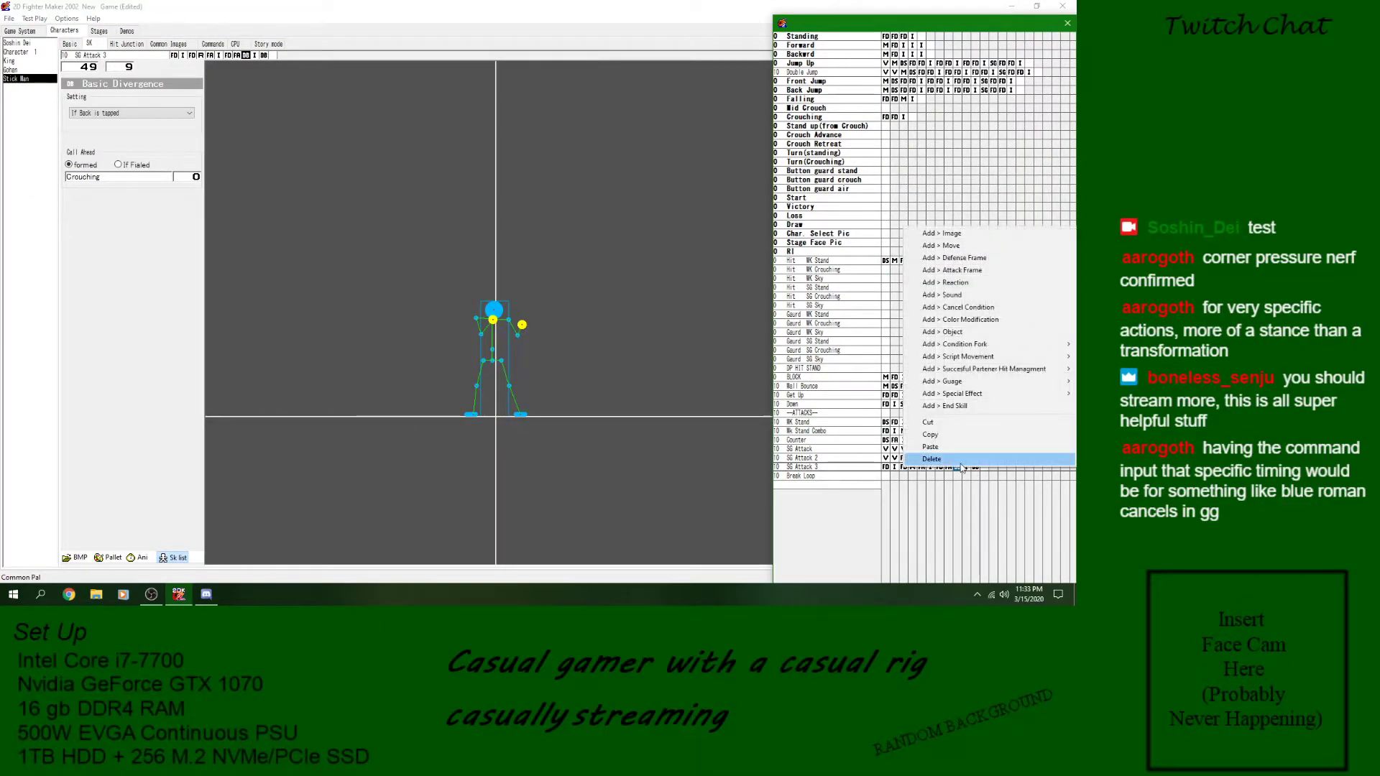
pyautogui.click(961, 461)
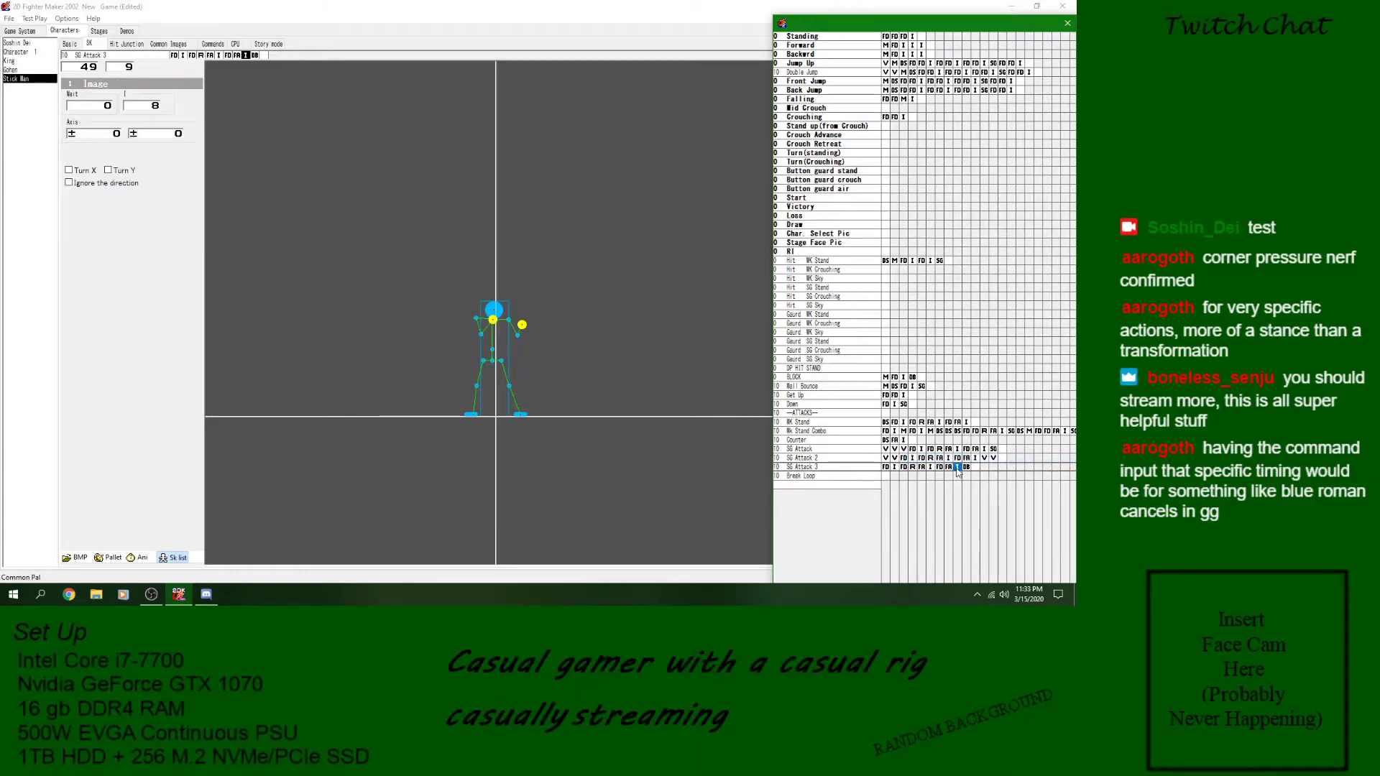
# - Save the game and test-play SG Attack 3 with the Back-tap condition at its end
pyautogui.click(11, 19)
pyautogui.click(18, 60)
pyautogui.click(35, 19)
pyautogui.click(147, 321)
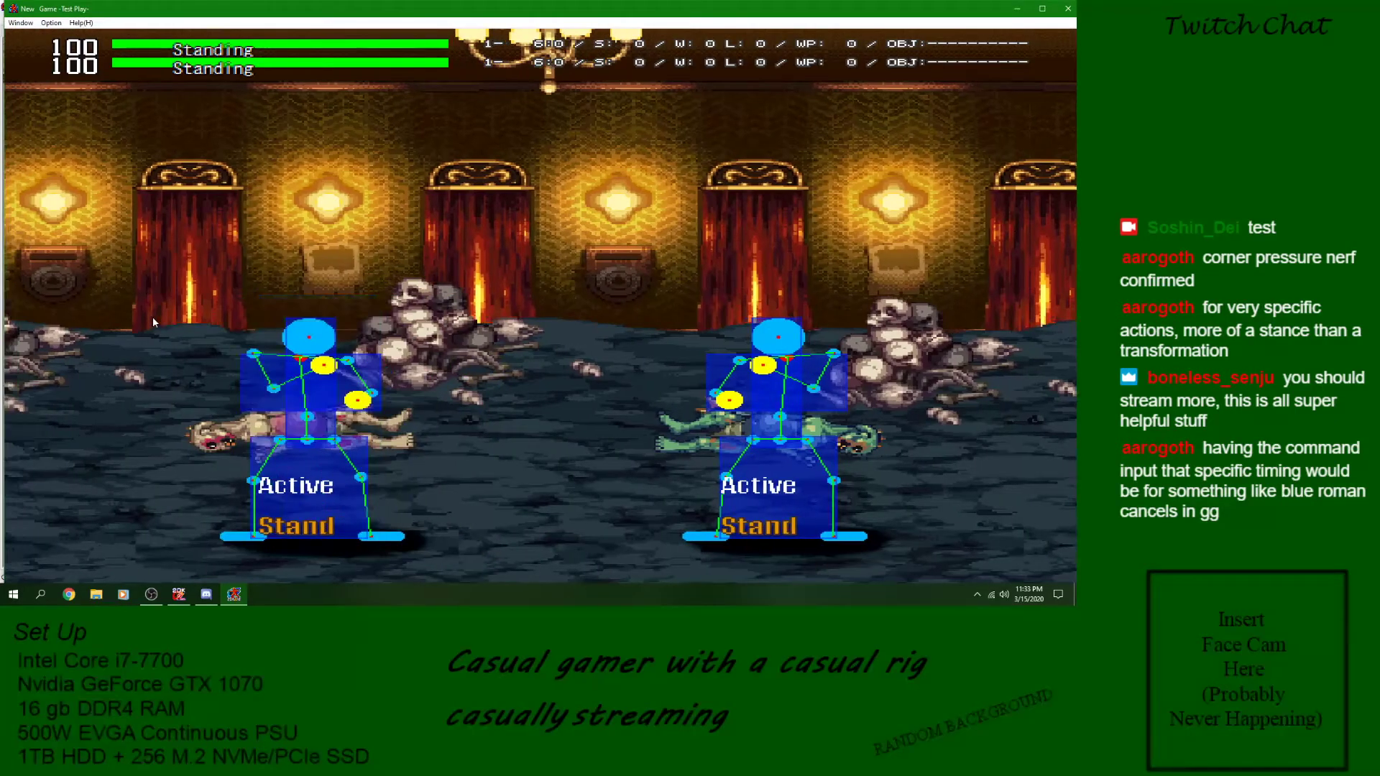
pyautogui.press('c')
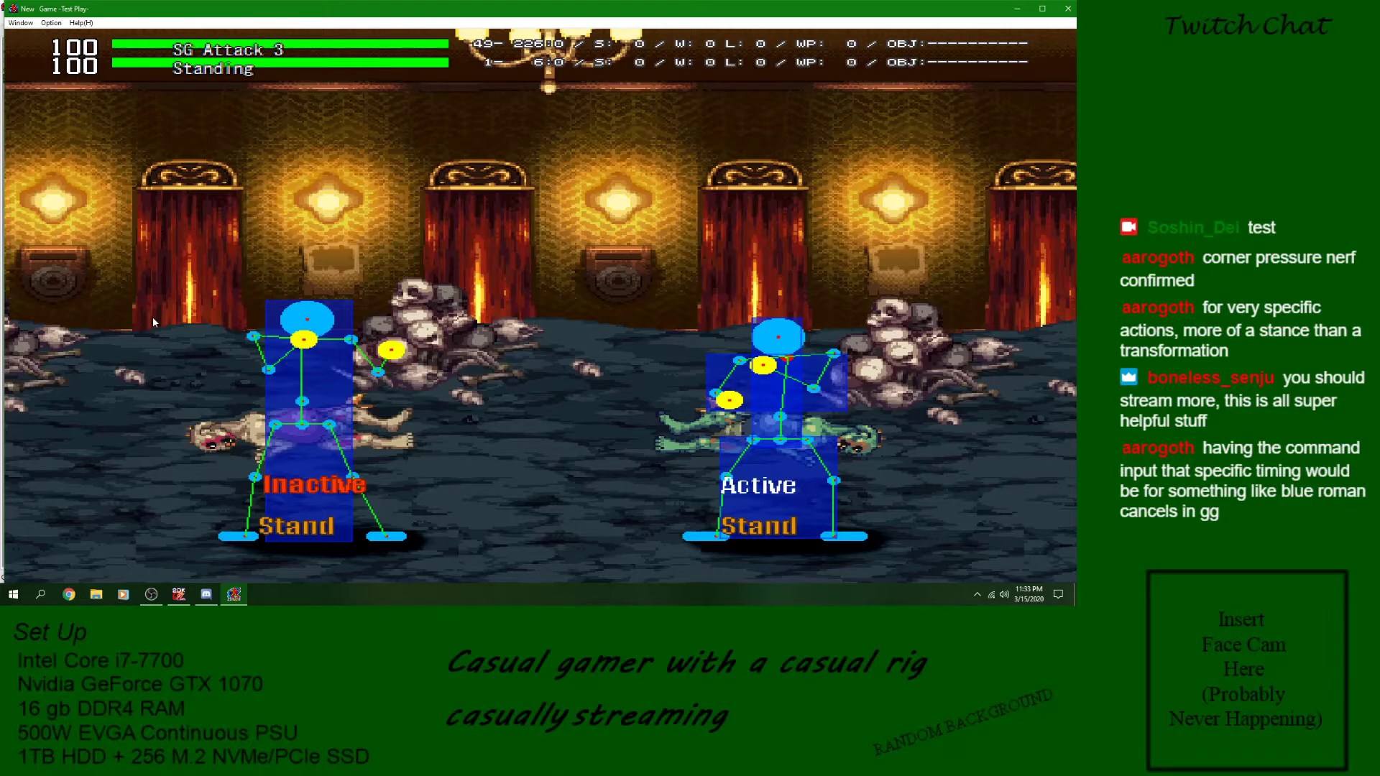
pyautogui.click(1068, 8)
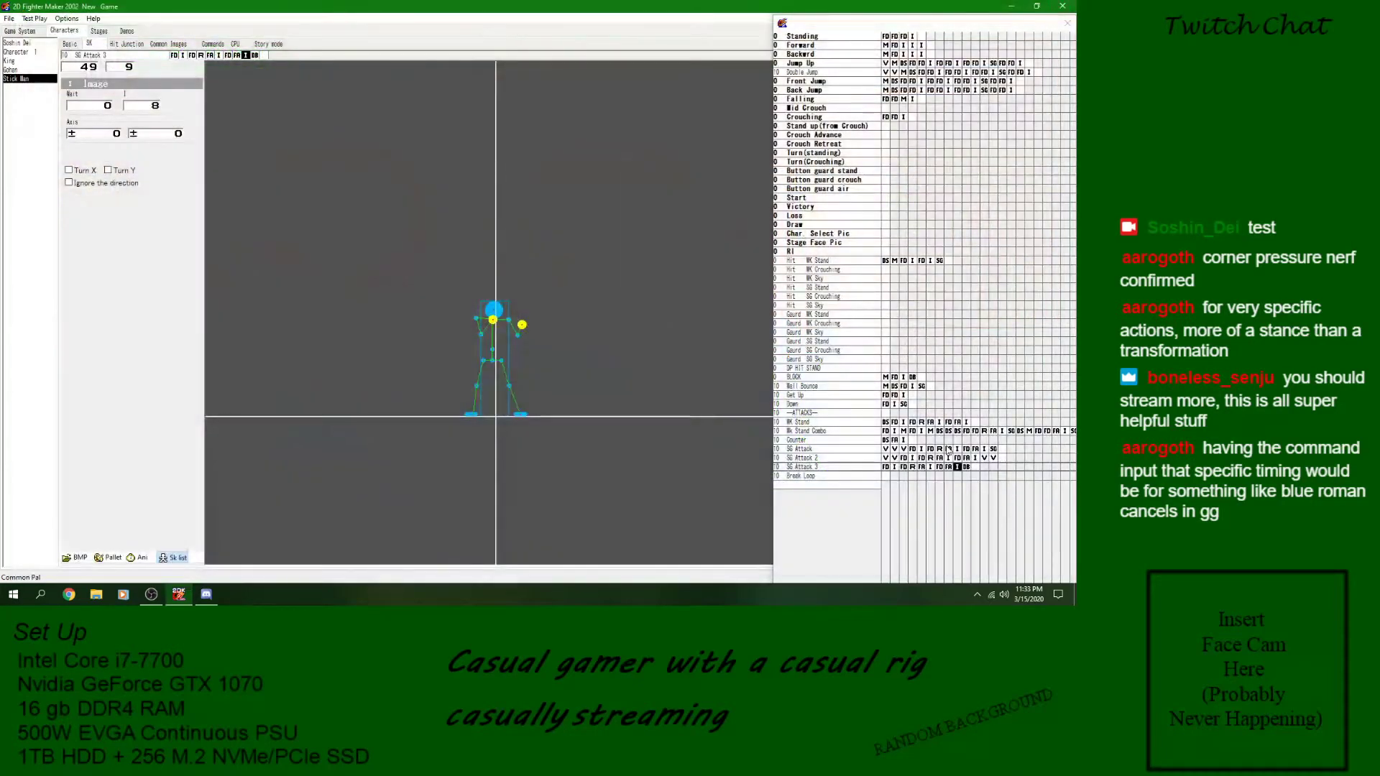
# - Delete the condition block from SG Attack 3, set the last image's Wait to 8, and save the game
pyautogui.rightClick(968, 468)
pyautogui.click(956, 459)
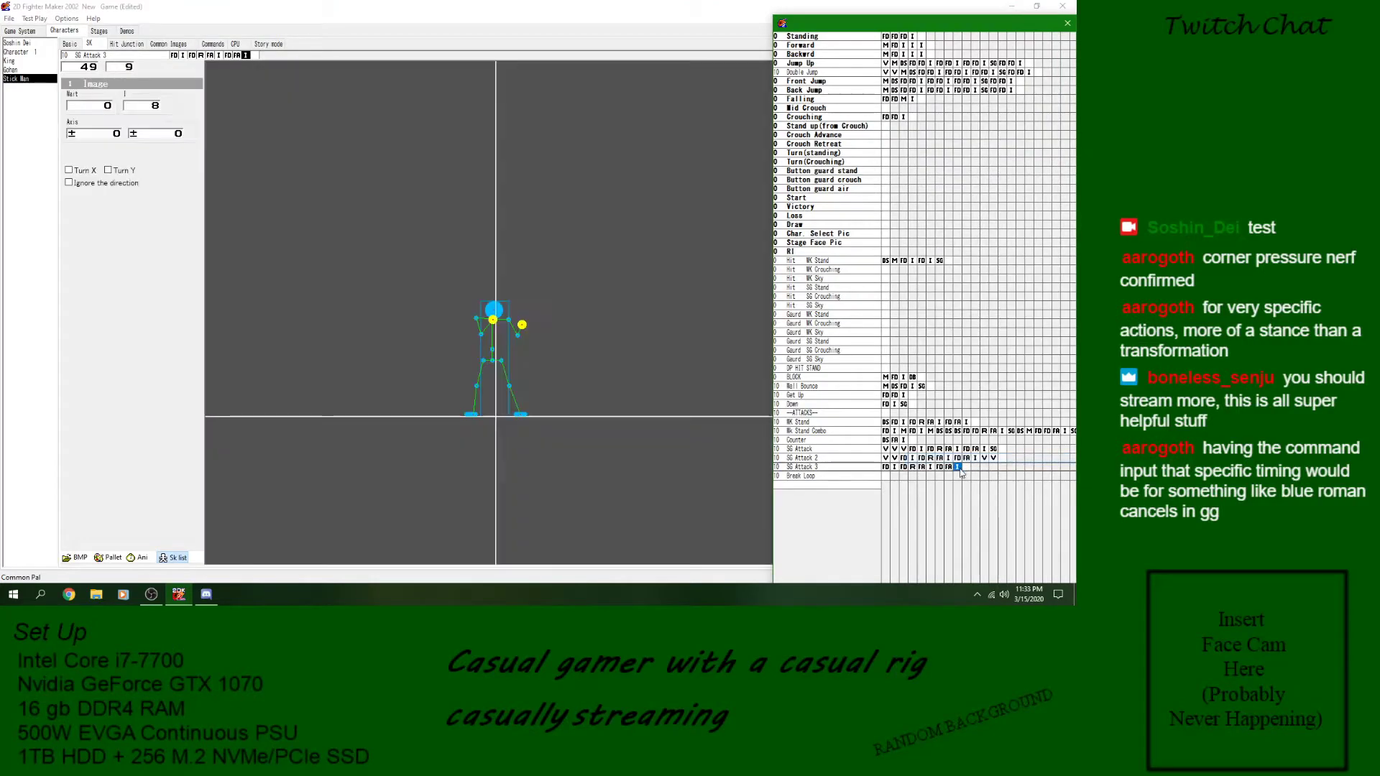
pyautogui.click(110, 108)
pyautogui.write('6')
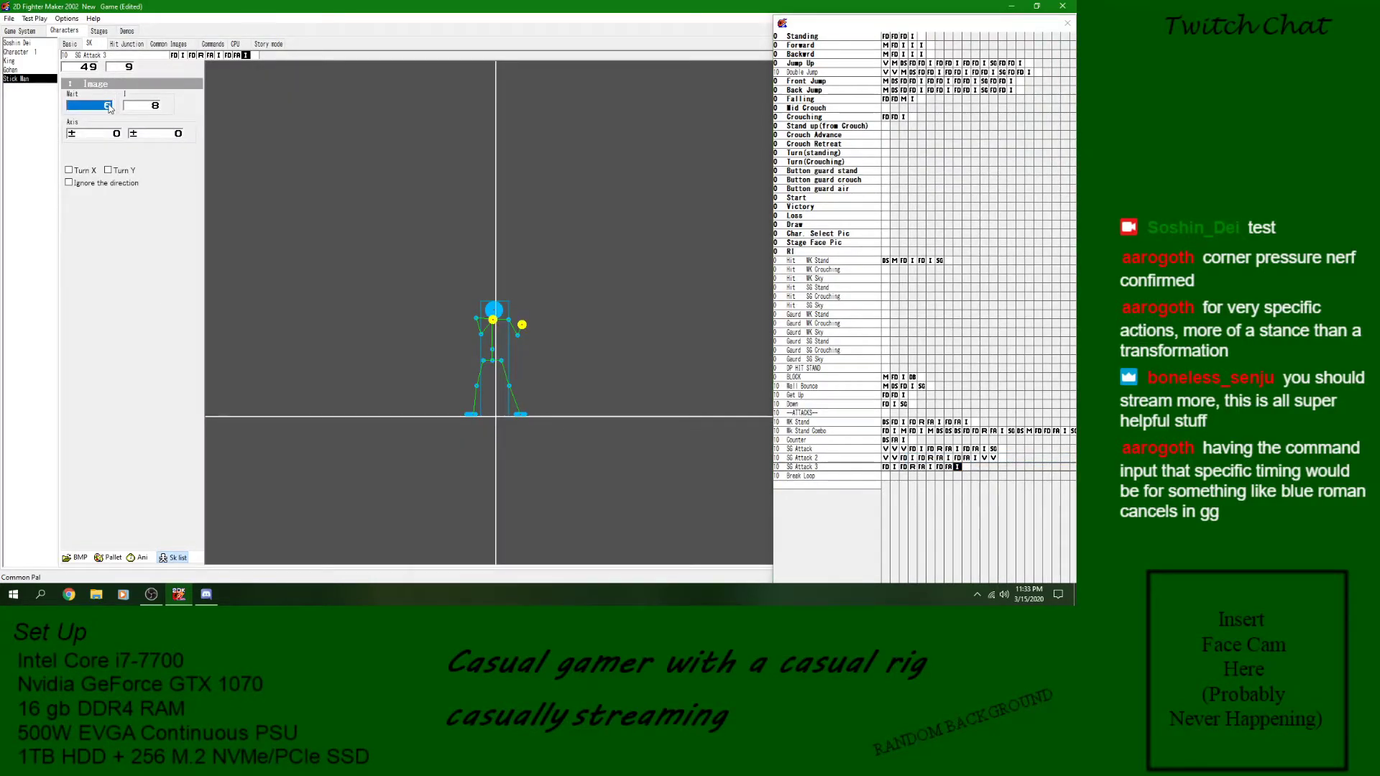
pyautogui.write('8')
pyautogui.click(9, 17)
pyautogui.click(17, 60)
pyautogui.rightClick(889, 477)
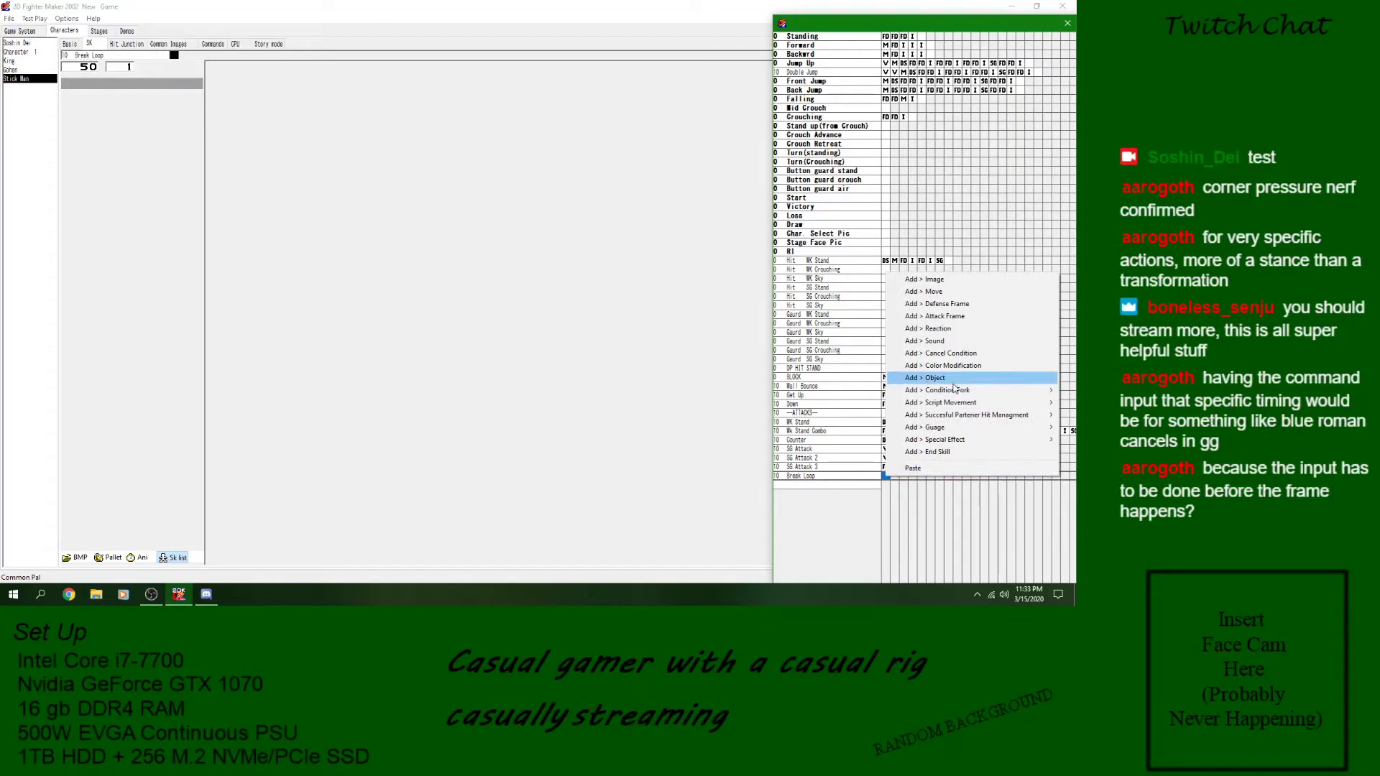
pyautogui.moveTo(957, 392)
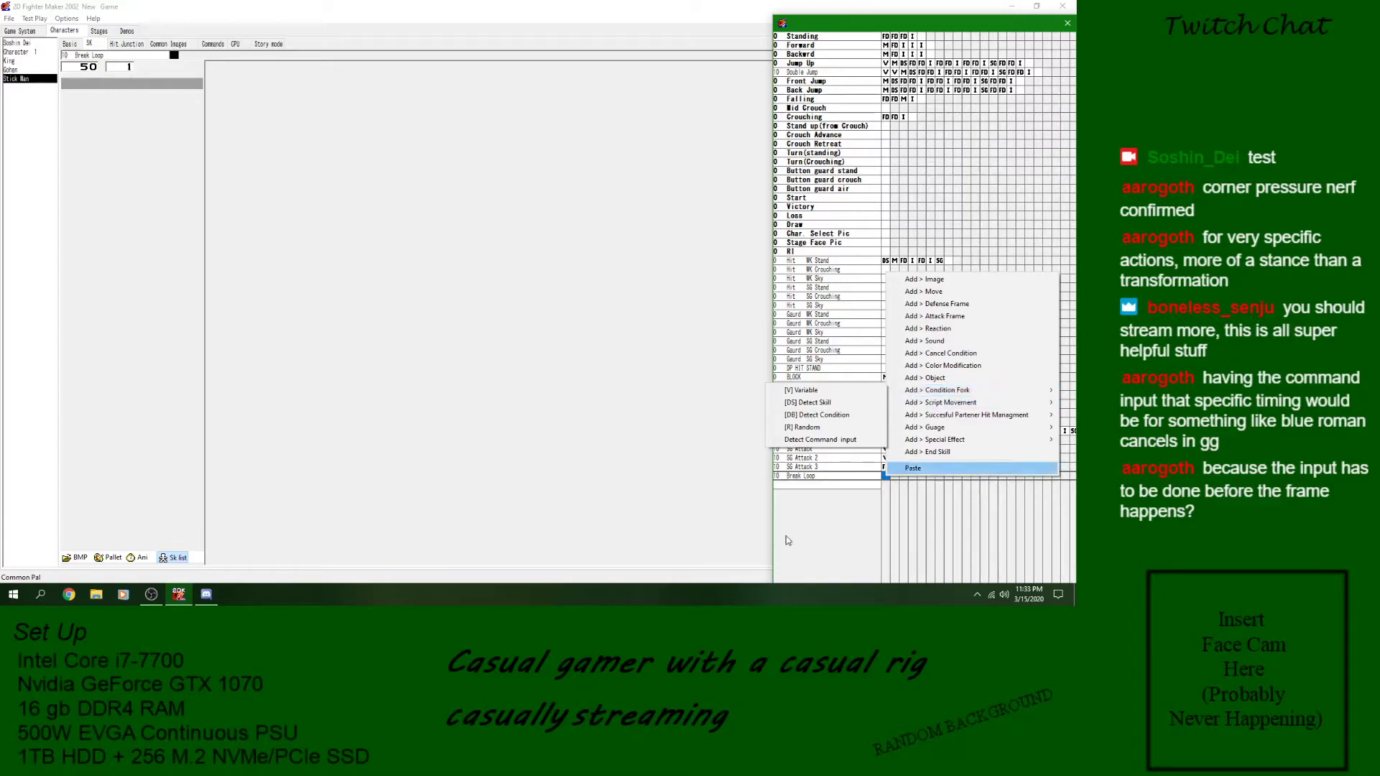
pyautogui.click(949, 468)
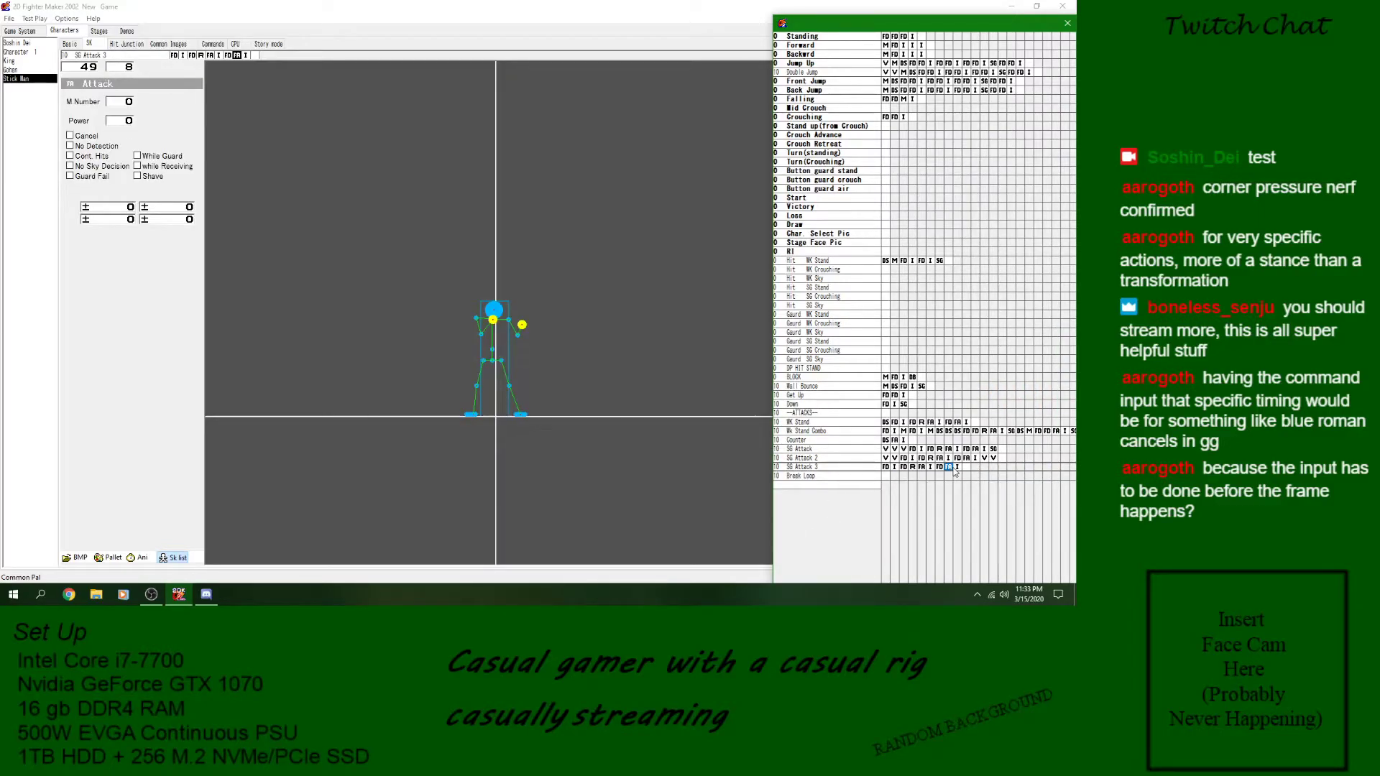
pyautogui.click(957, 467)
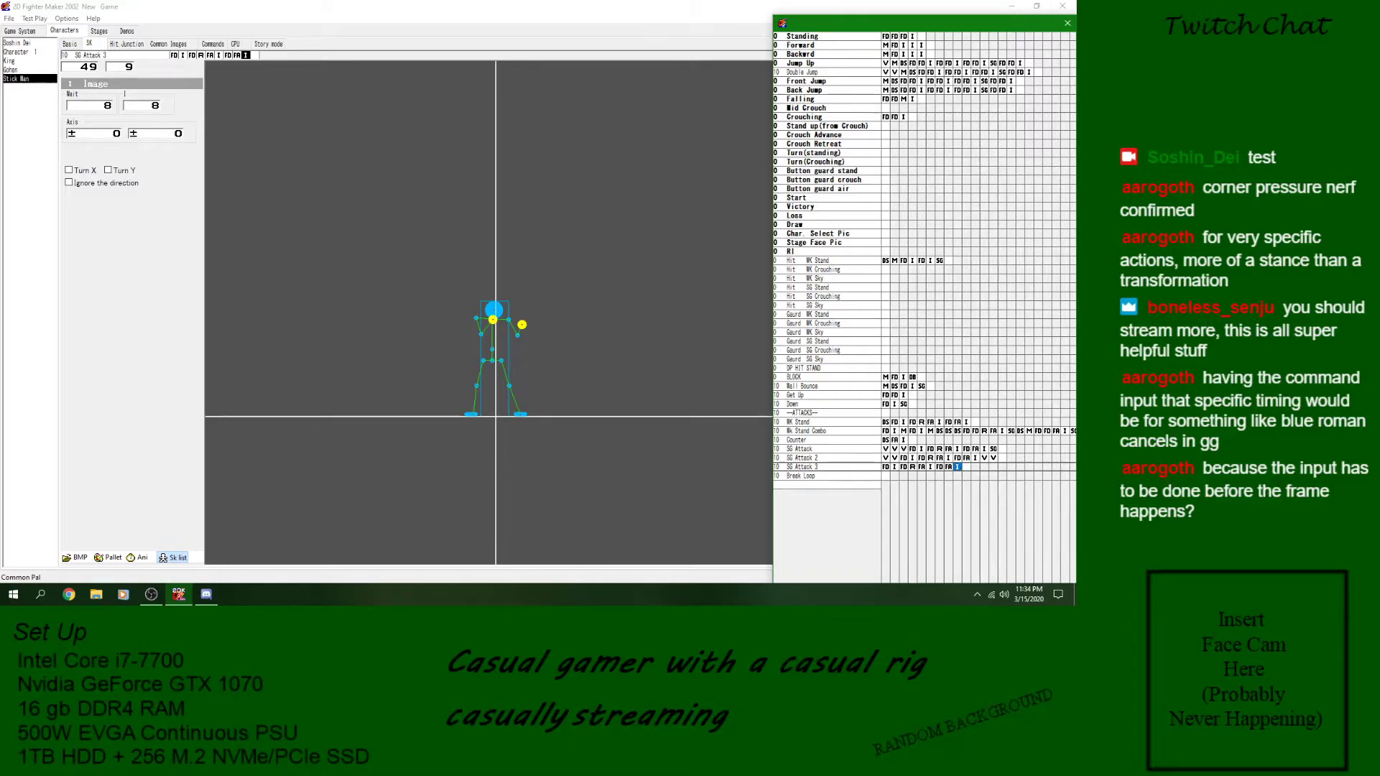
pyautogui.hotkey('alt', 'Tab')
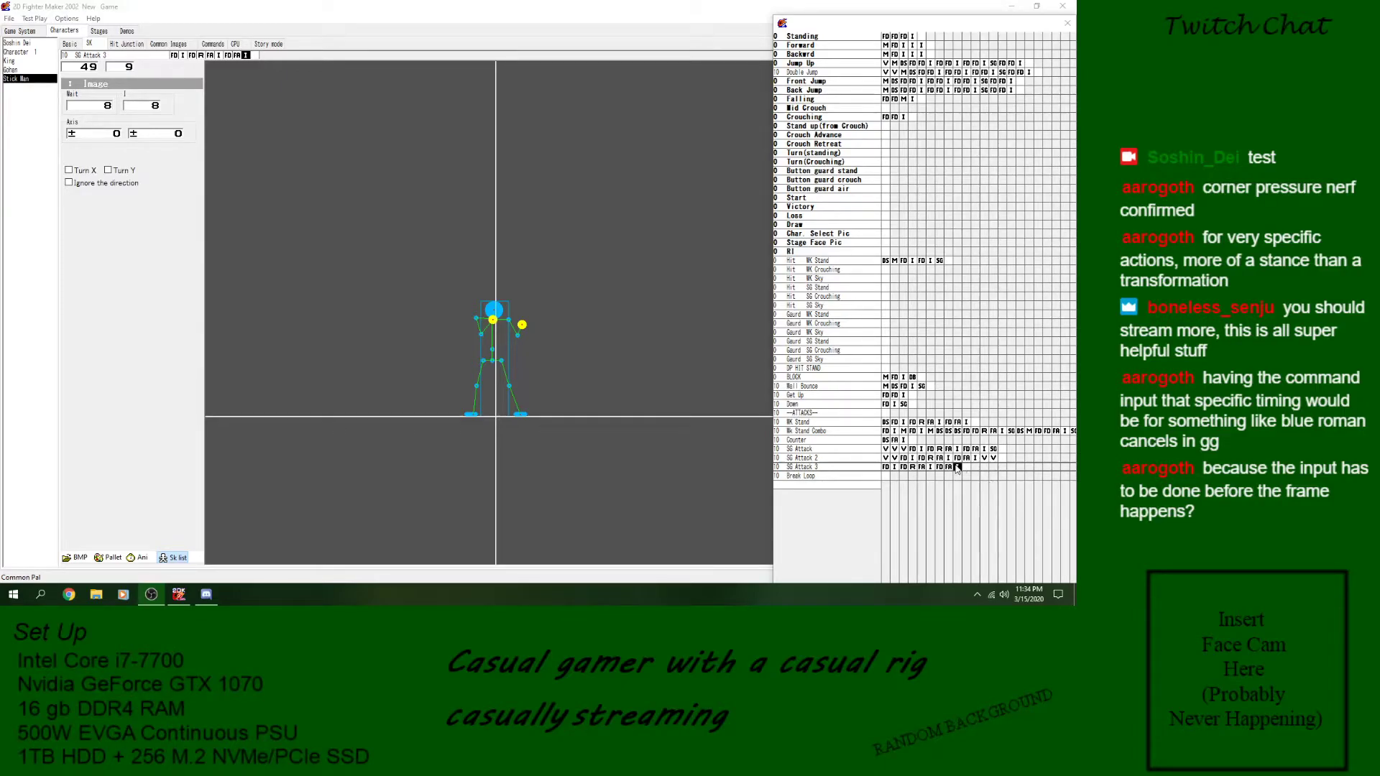
pyautogui.click(886, 468)
pyautogui.rightClick(886, 468)
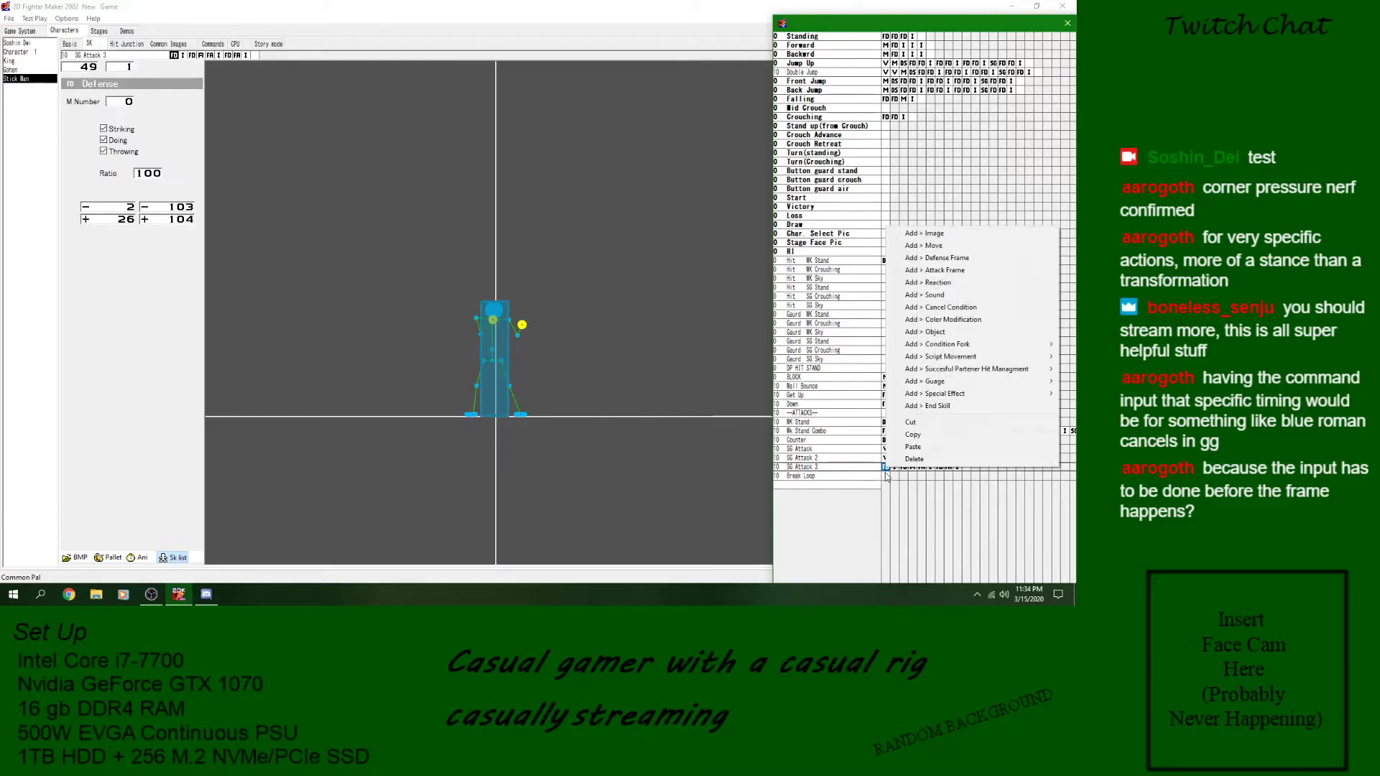
pyautogui.moveTo(1033, 352)
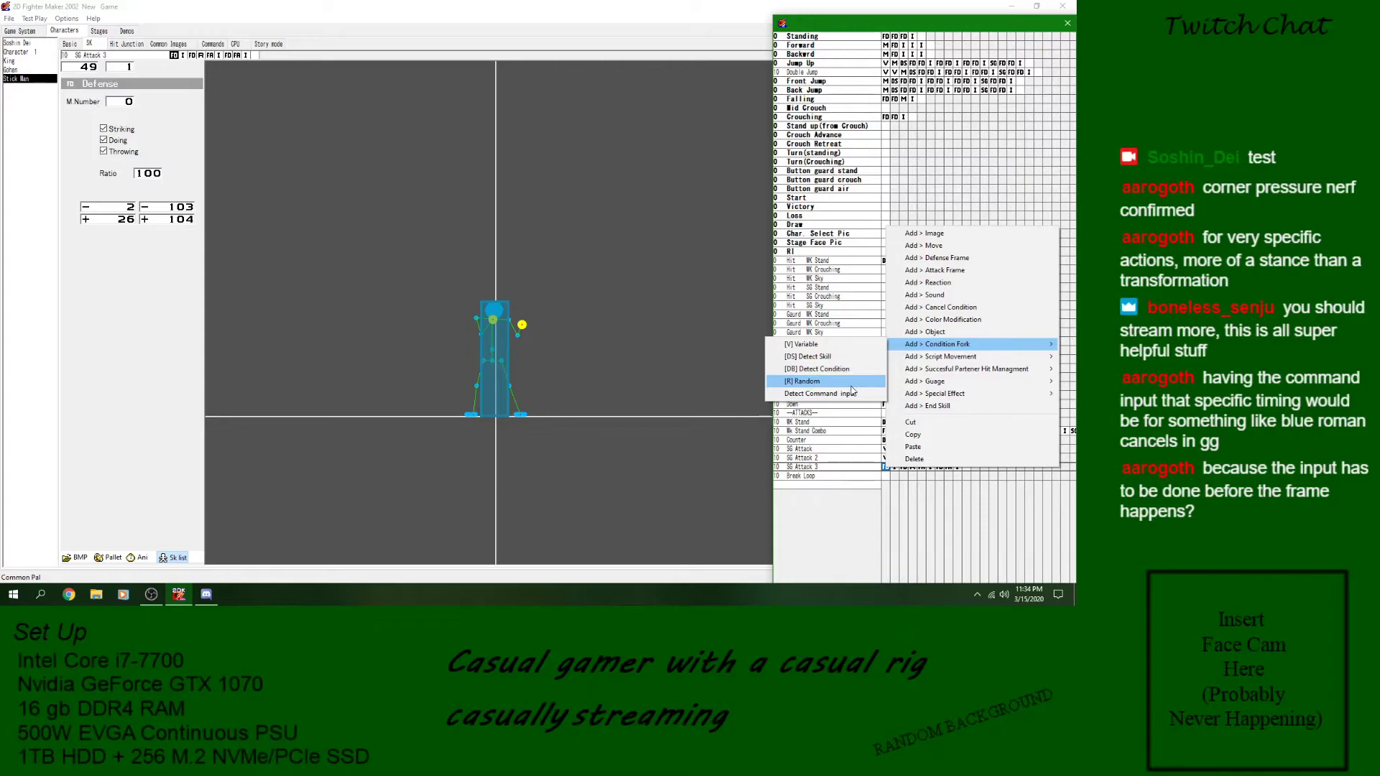
pyautogui.moveTo(935, 356)
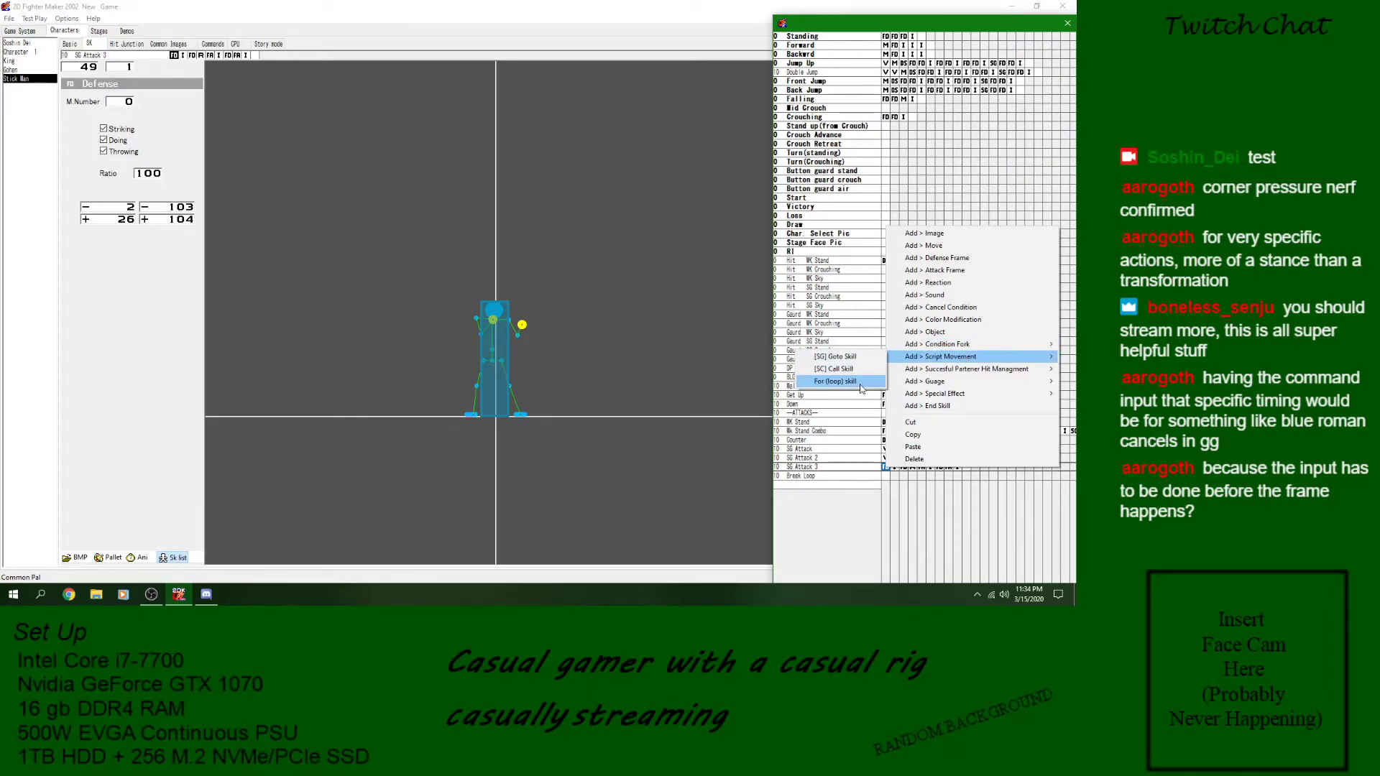
pyautogui.click(860, 388)
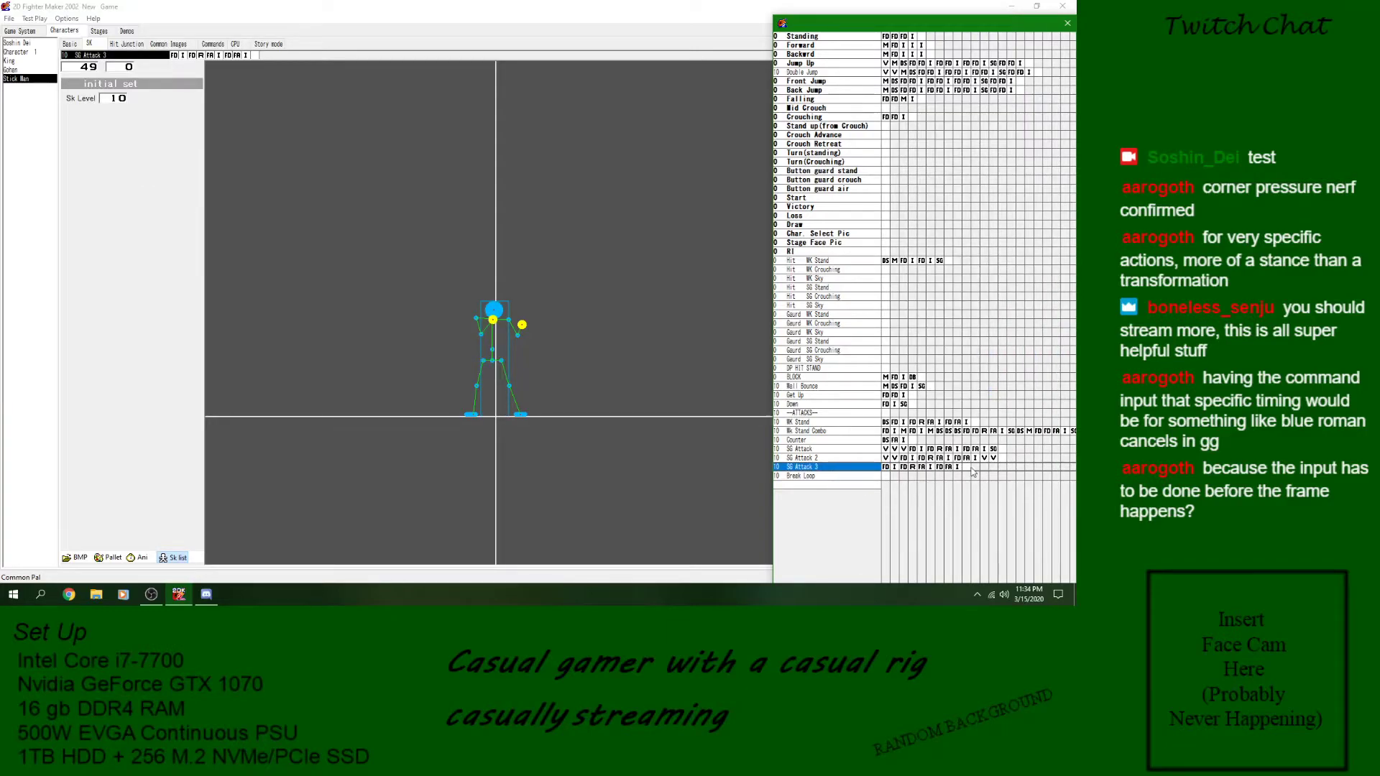
pyautogui.rightClick(966, 468)
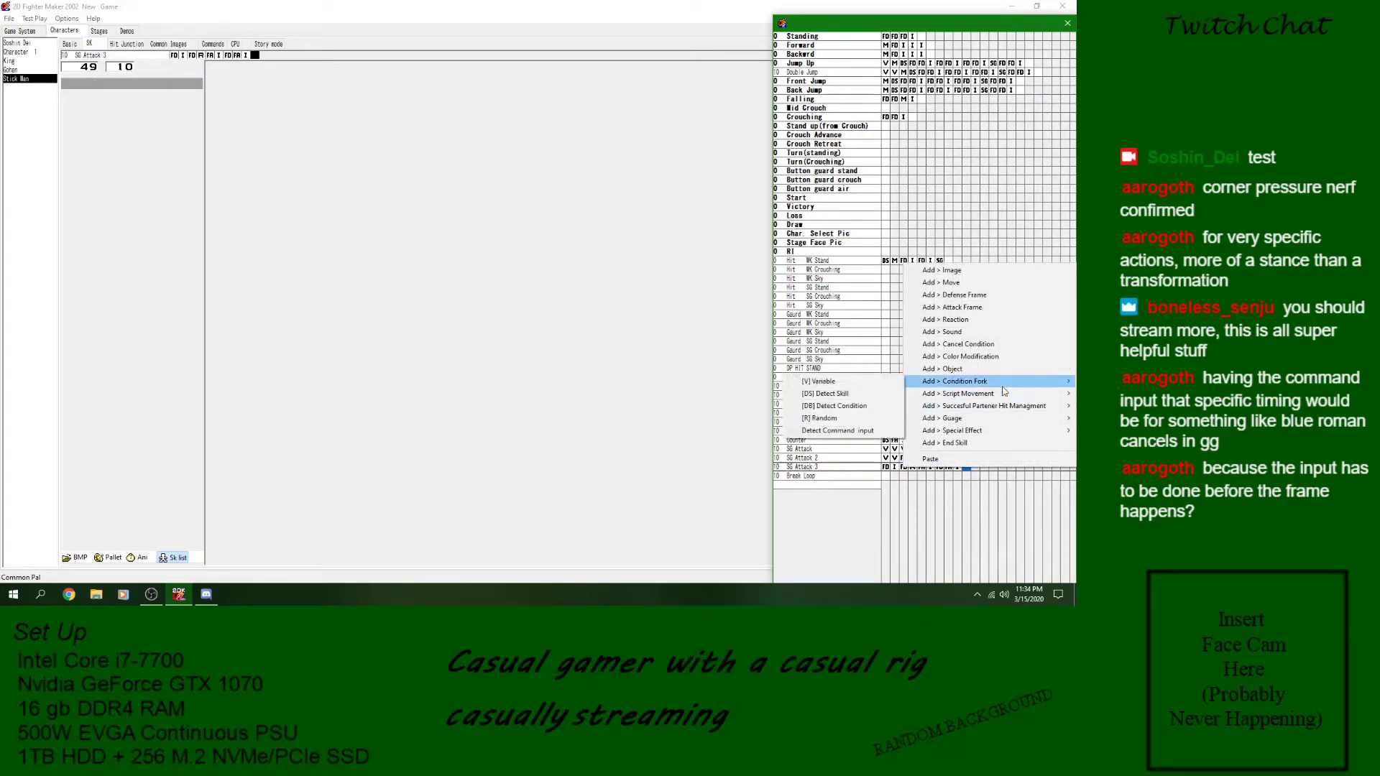
pyautogui.click(834, 421)
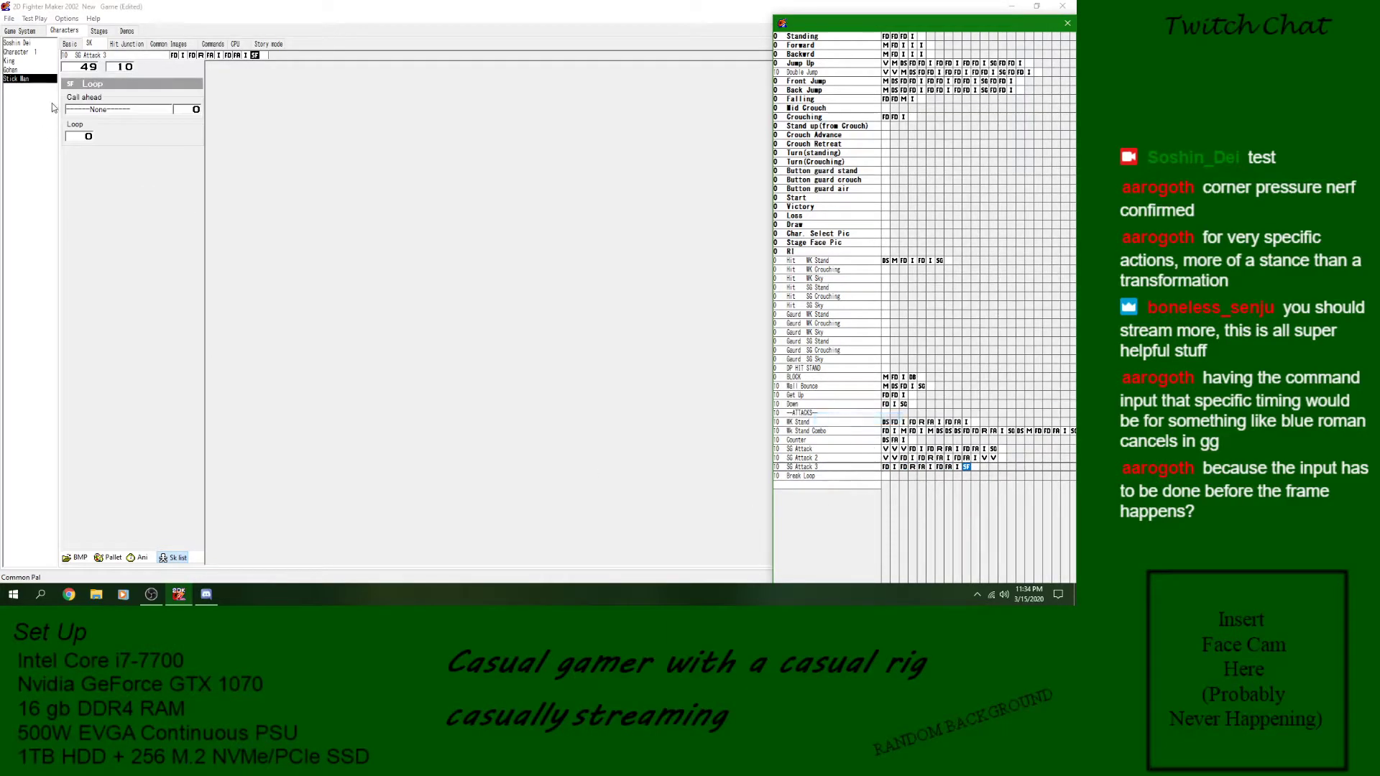
pyautogui.click(99, 110)
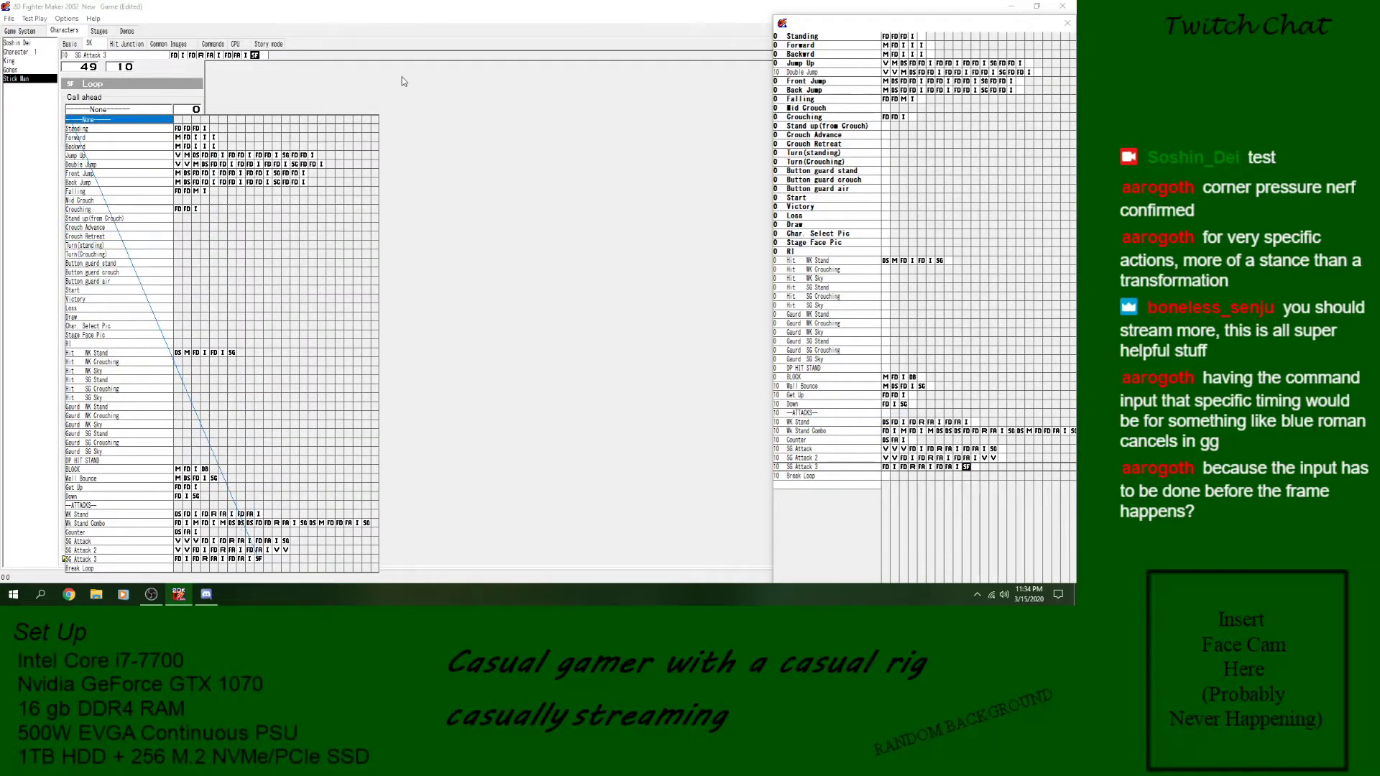
pyautogui.click(458, 15)
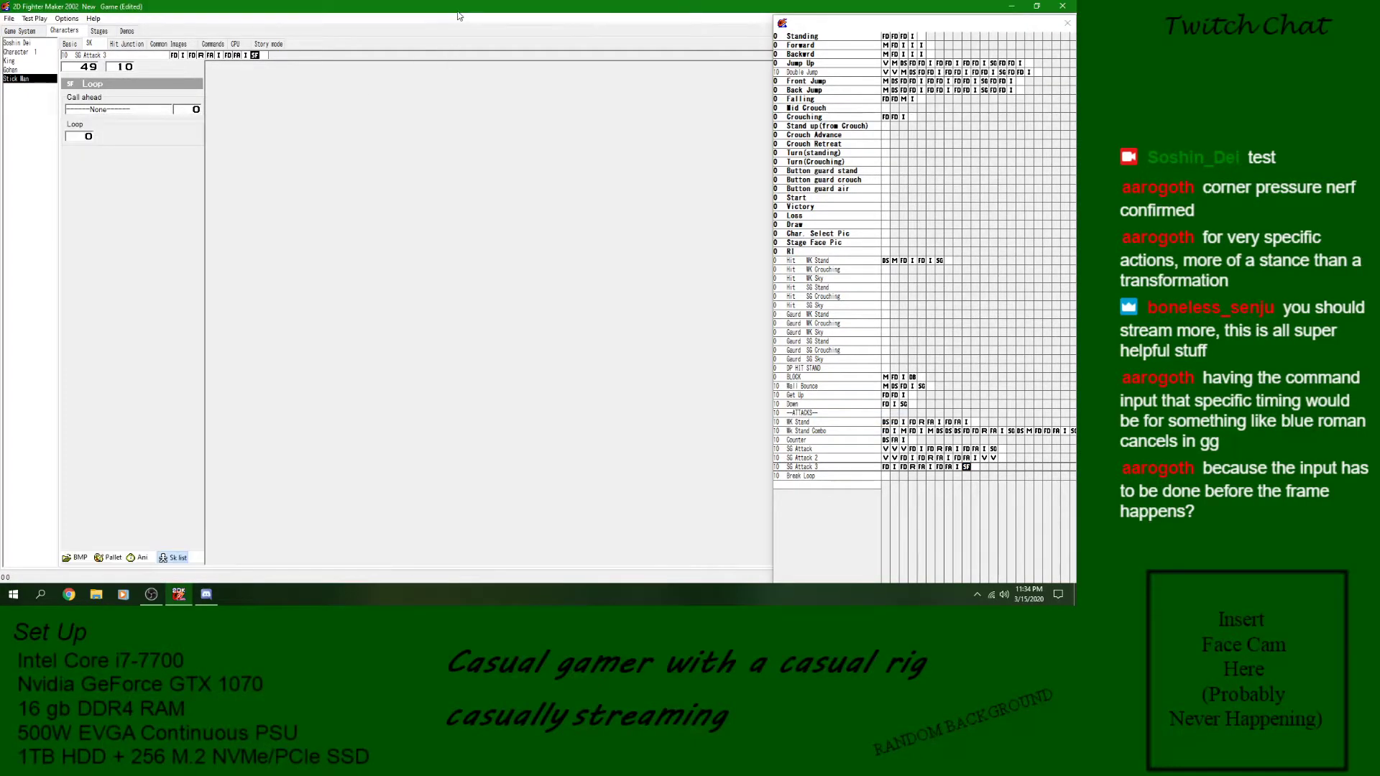
pyautogui.click(970, 468)
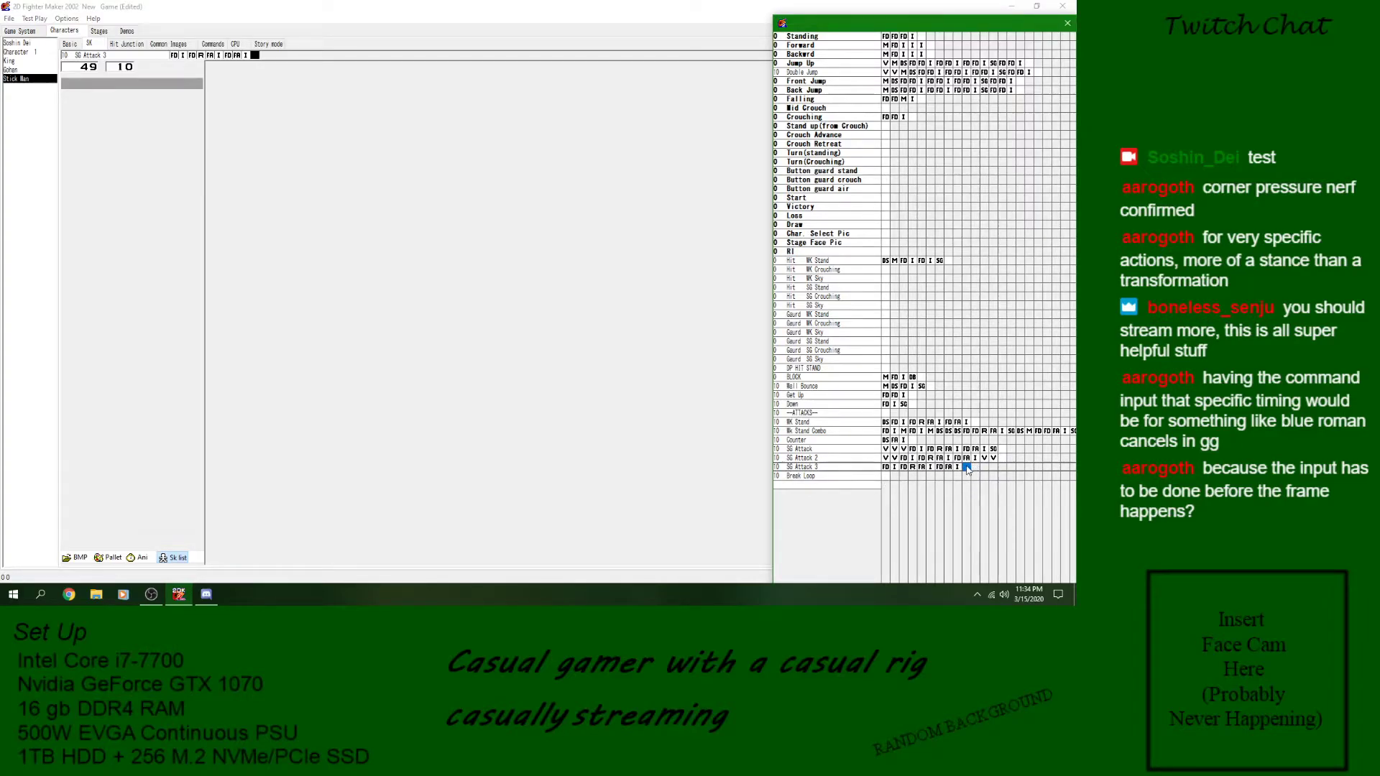
# - Add a For (loop) skill block to the empty Break Loop skill with SG Attack 3 as its call target
pyautogui.click(887, 477)
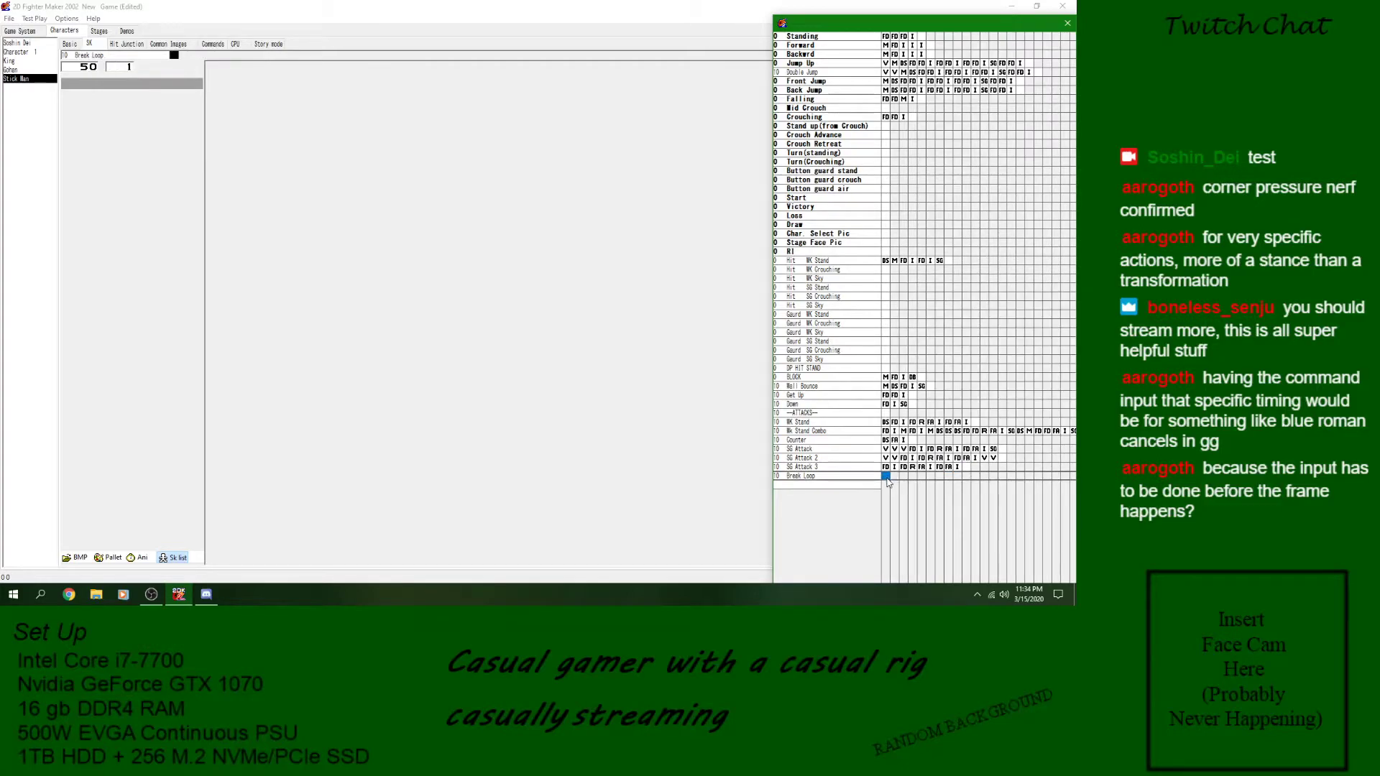
pyautogui.rightClick(888, 475)
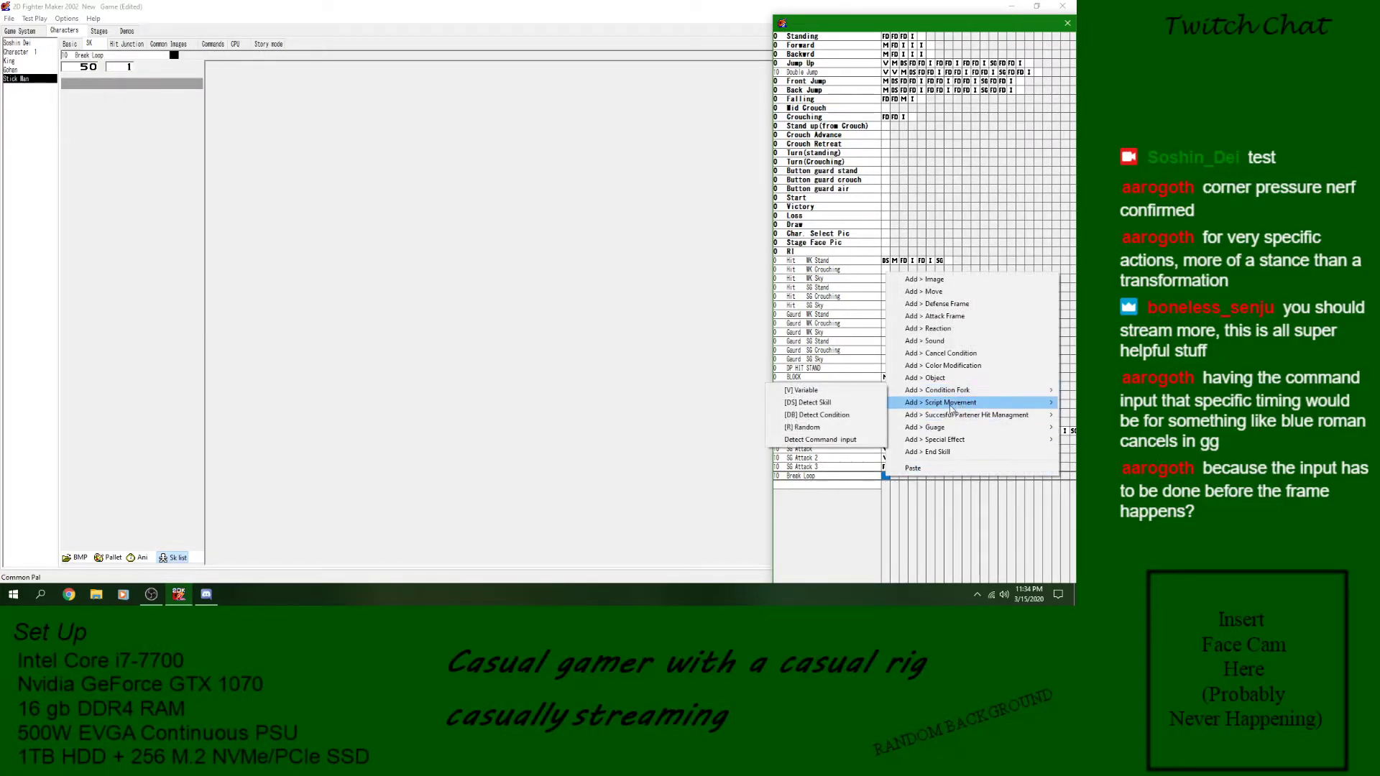
pyautogui.moveTo(952, 407)
pyautogui.click(836, 427)
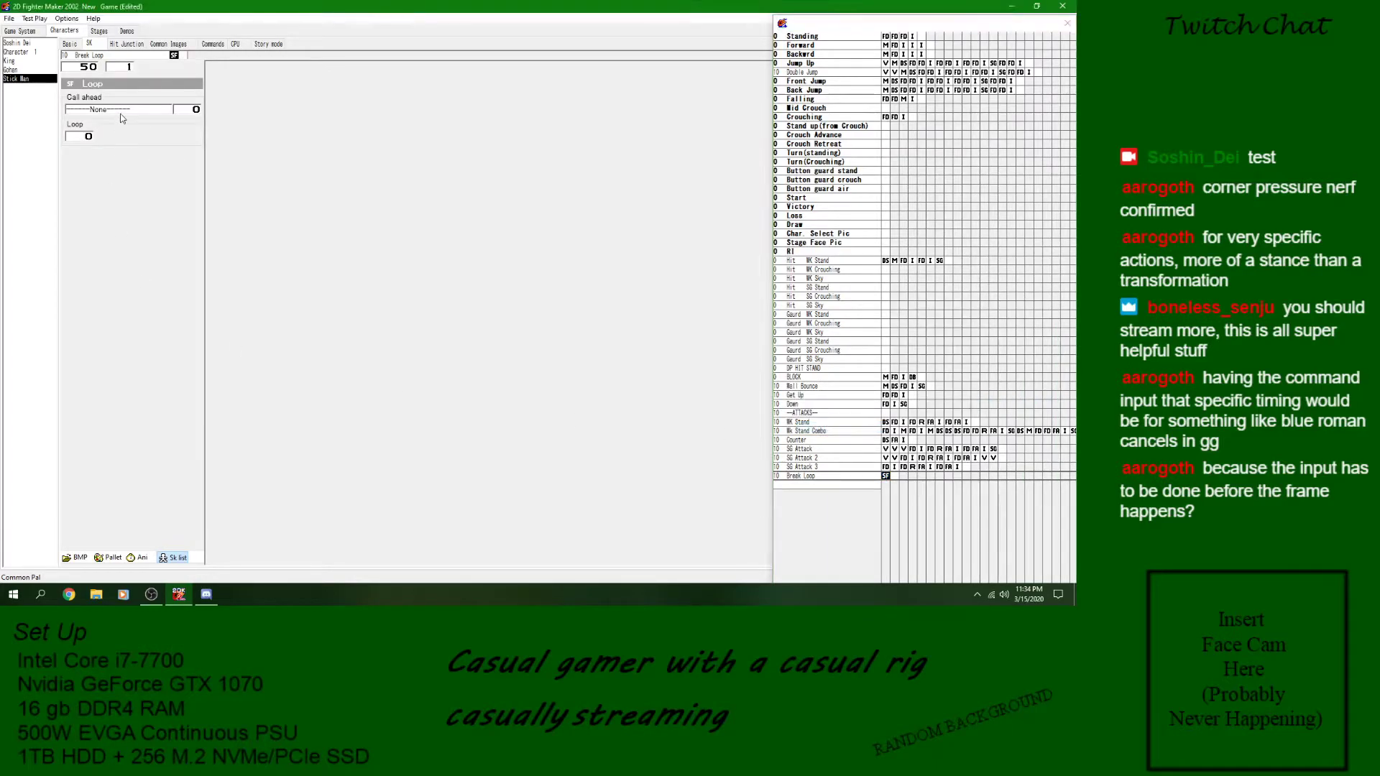
pyautogui.click(120, 109)
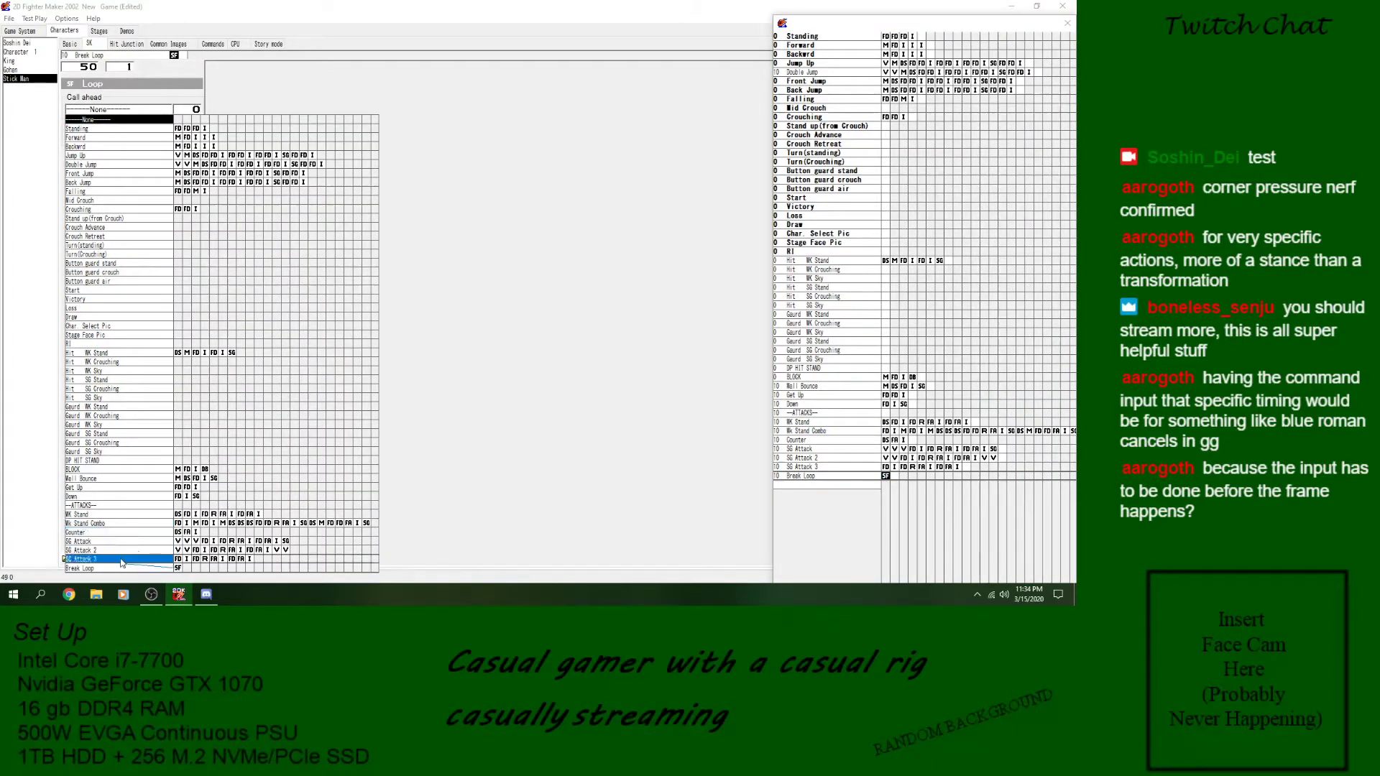
pyautogui.press('Escape')
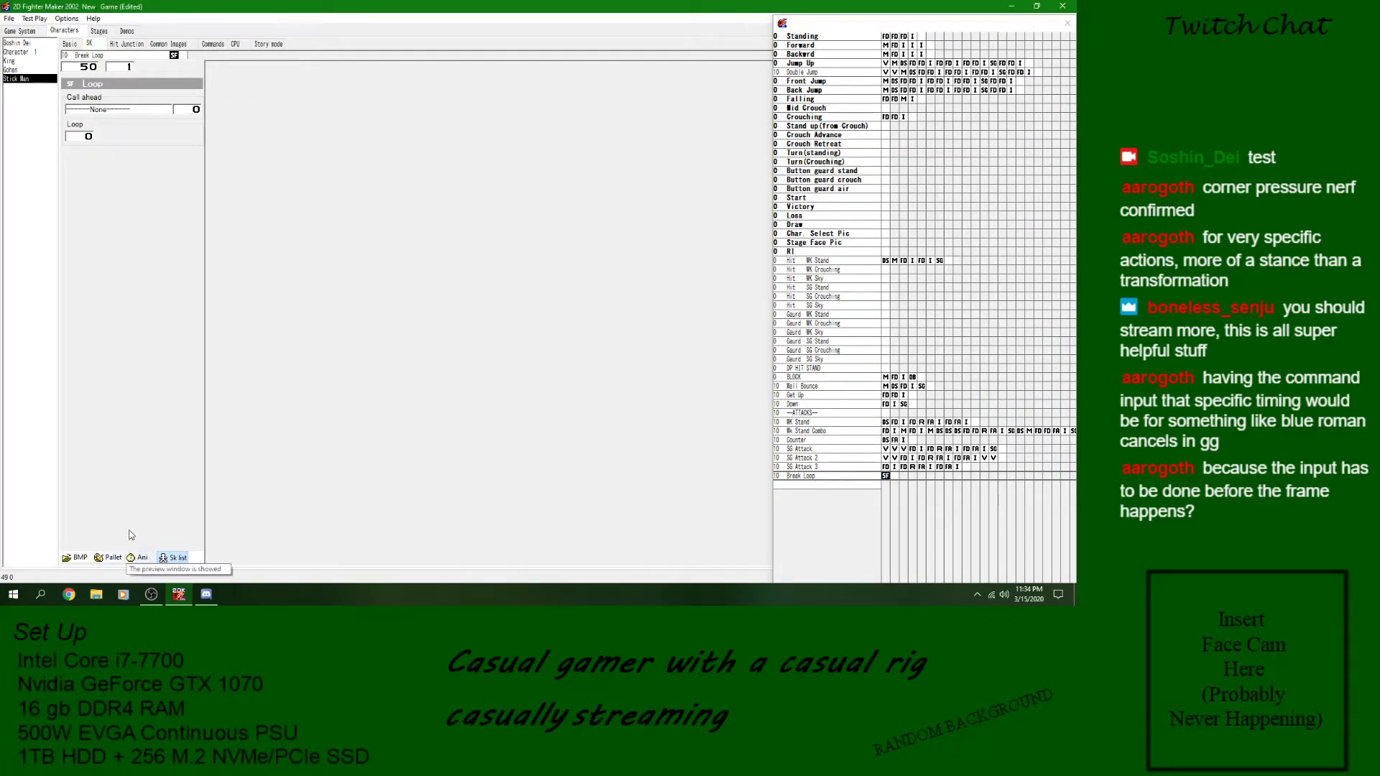
pyautogui.click(892, 478)
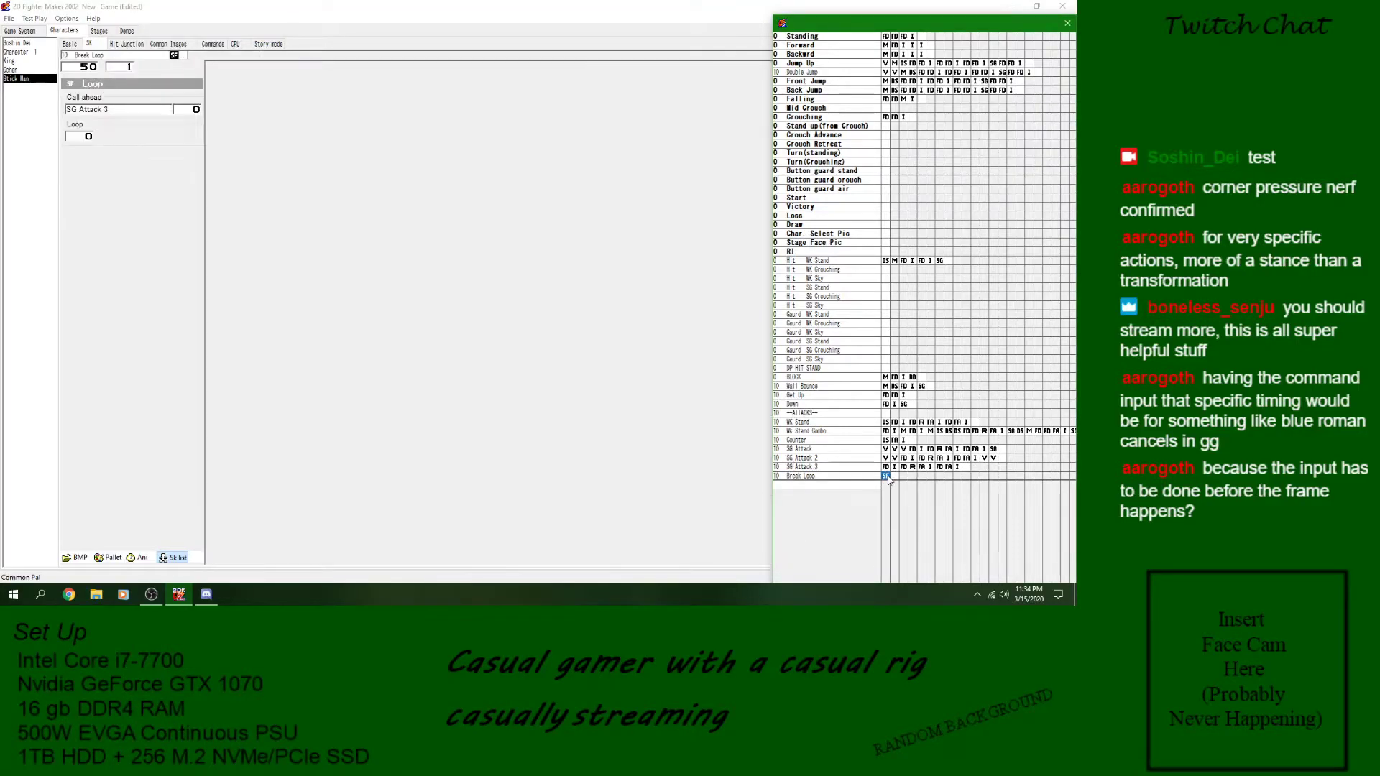
# - Set the loop count of Break Loop's loop block to 3, saving the game and previewing the skill's animation
pyautogui.click(903, 467)
pyautogui.click(922, 468)
pyautogui.click(932, 468)
pyautogui.click(957, 467)
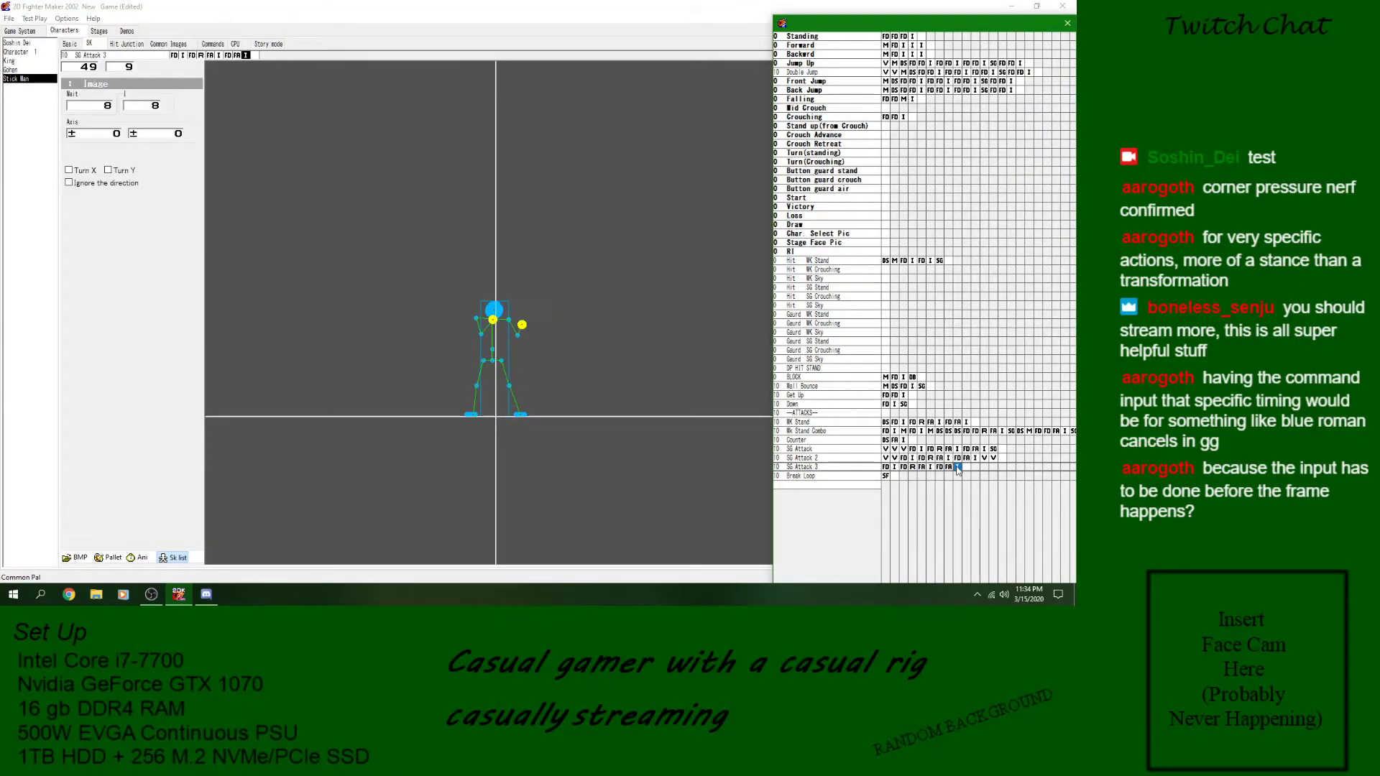
pyautogui.click(886, 477)
pyautogui.doubleClick(88, 137)
pyautogui.write('3')
pyautogui.click(9, 20)
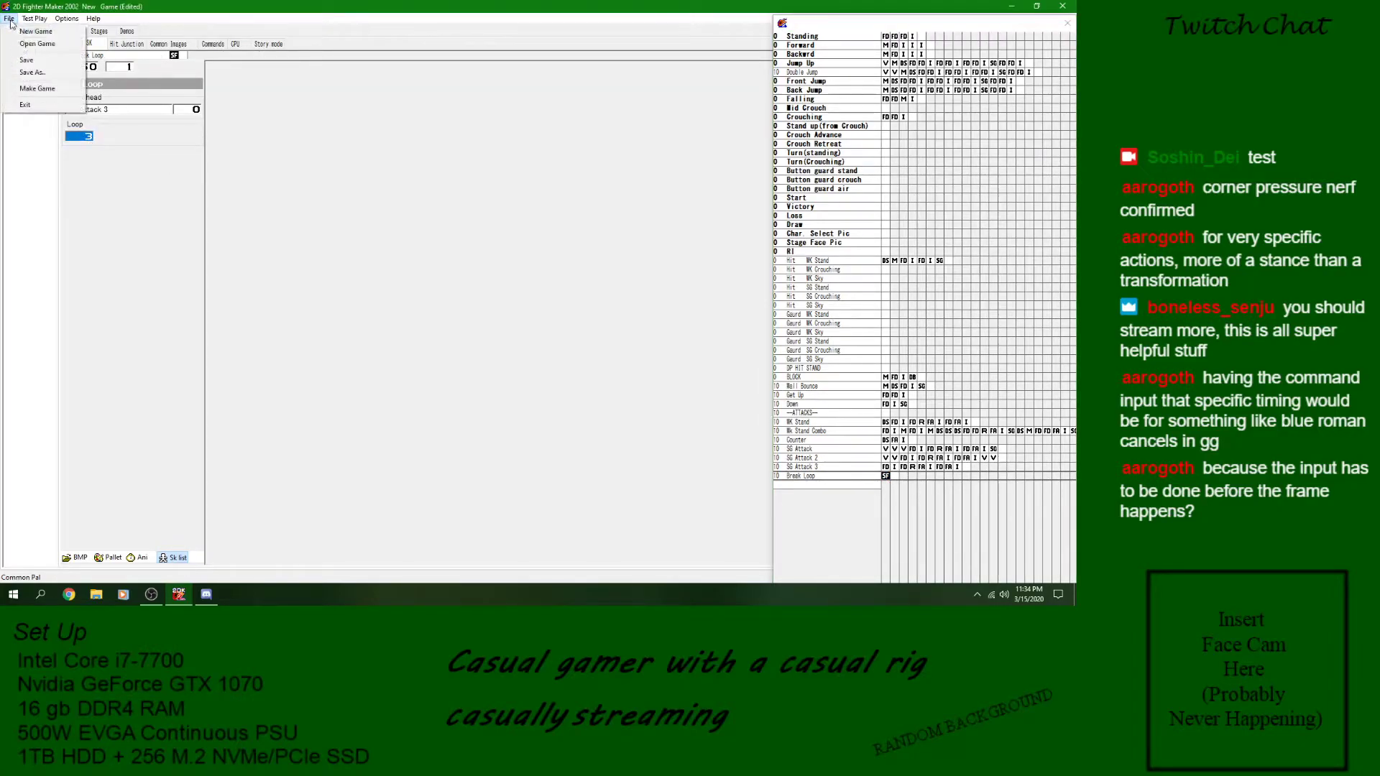
pyautogui.click(26, 60)
pyautogui.click(140, 557)
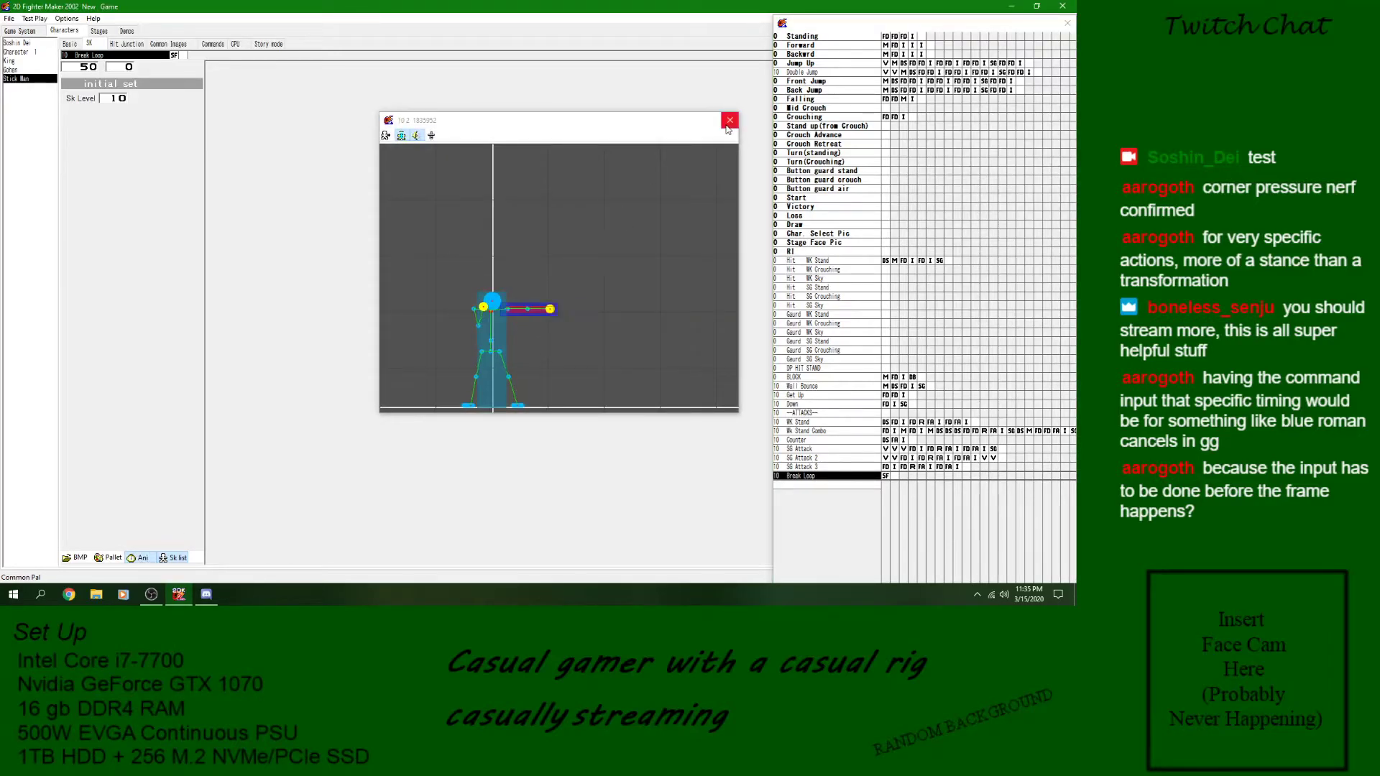
pyautogui.click(729, 121)
# - Add a Goto Skill block targeting Wk Stand Combo after Break Loop's loop block and save the game
pyautogui.click(896, 478)
pyautogui.rightClick(898, 482)
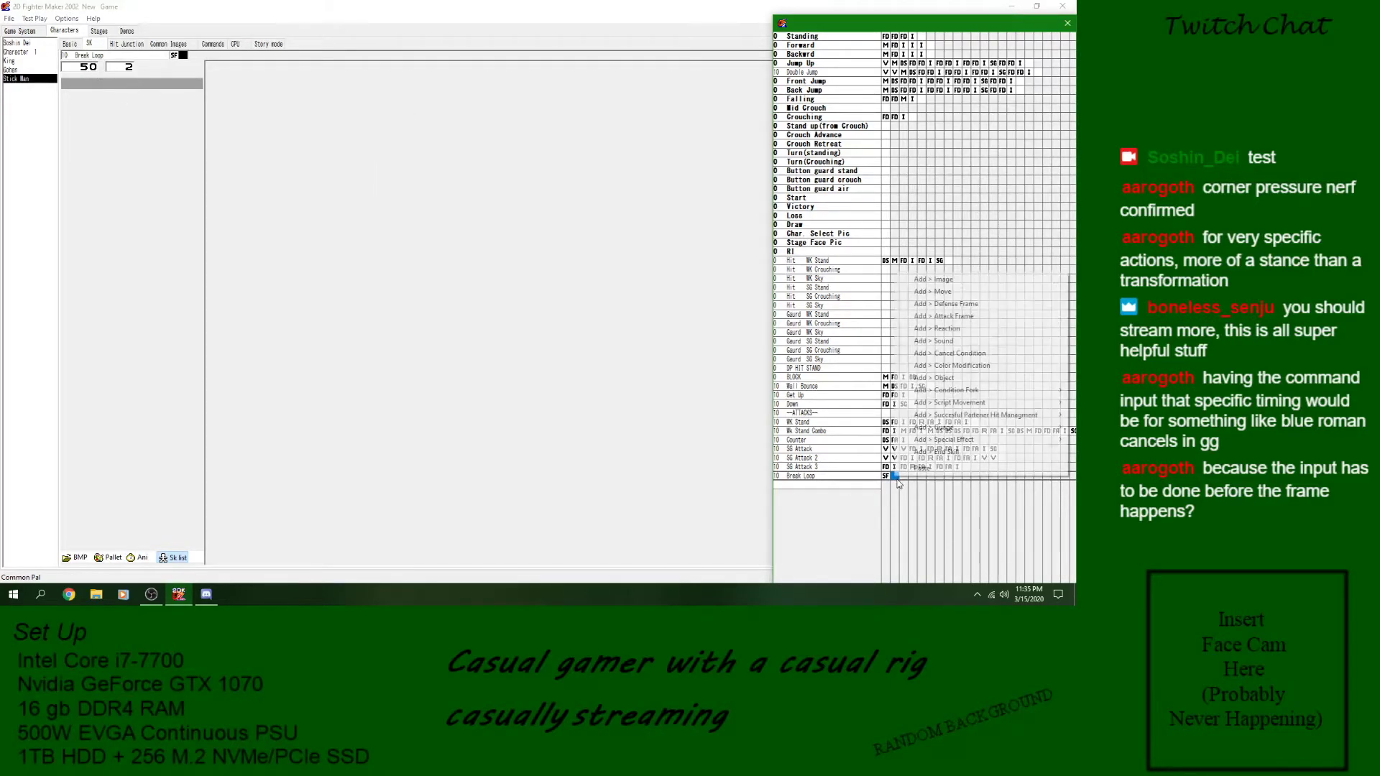
pyautogui.moveTo(999, 395)
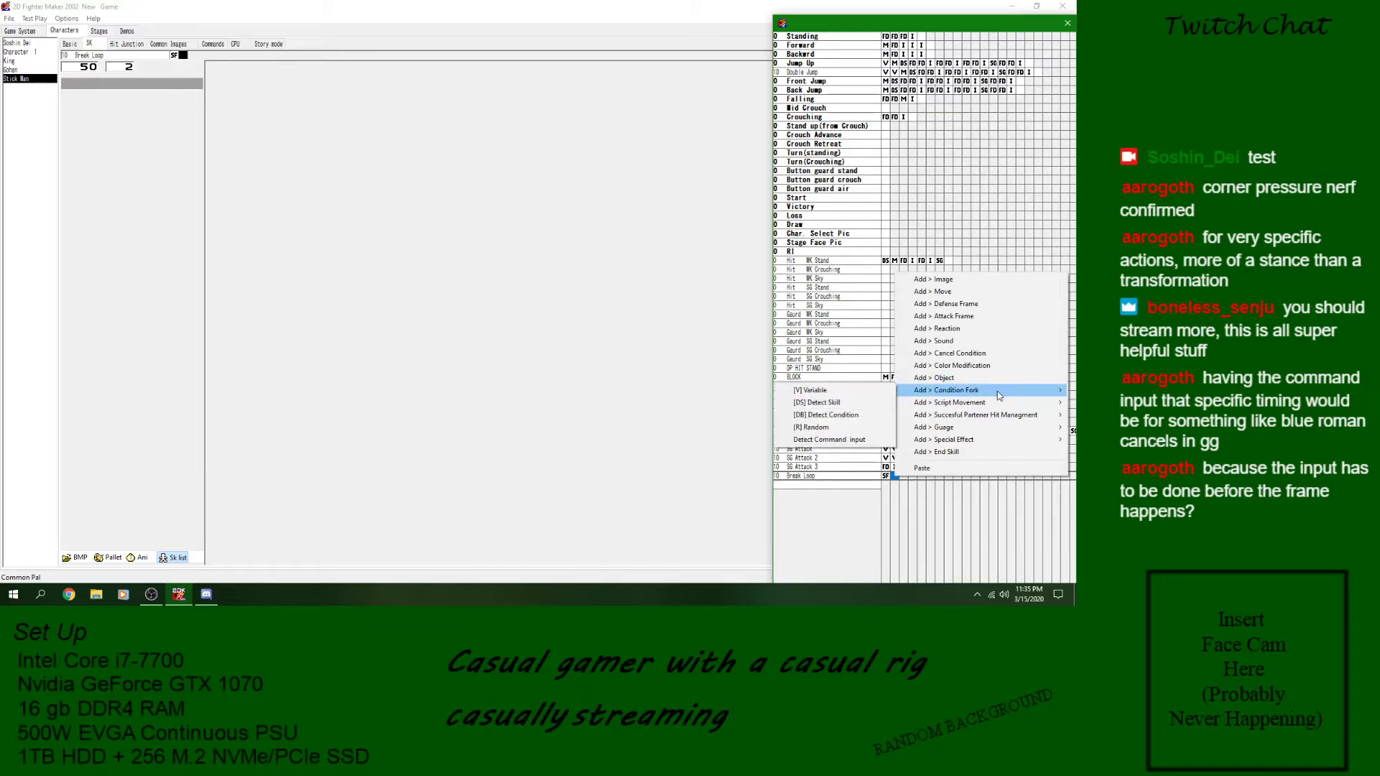
pyautogui.moveTo(956, 403)
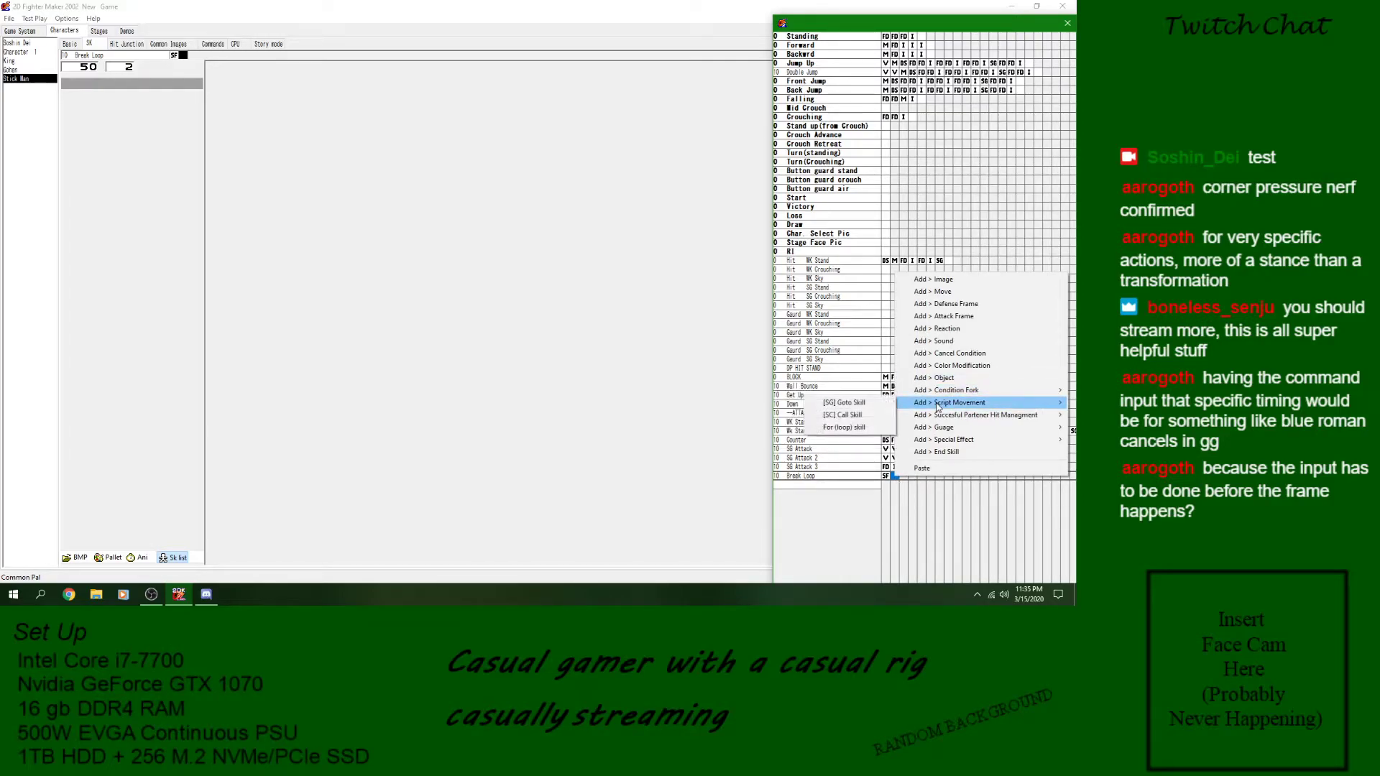
pyautogui.click(845, 403)
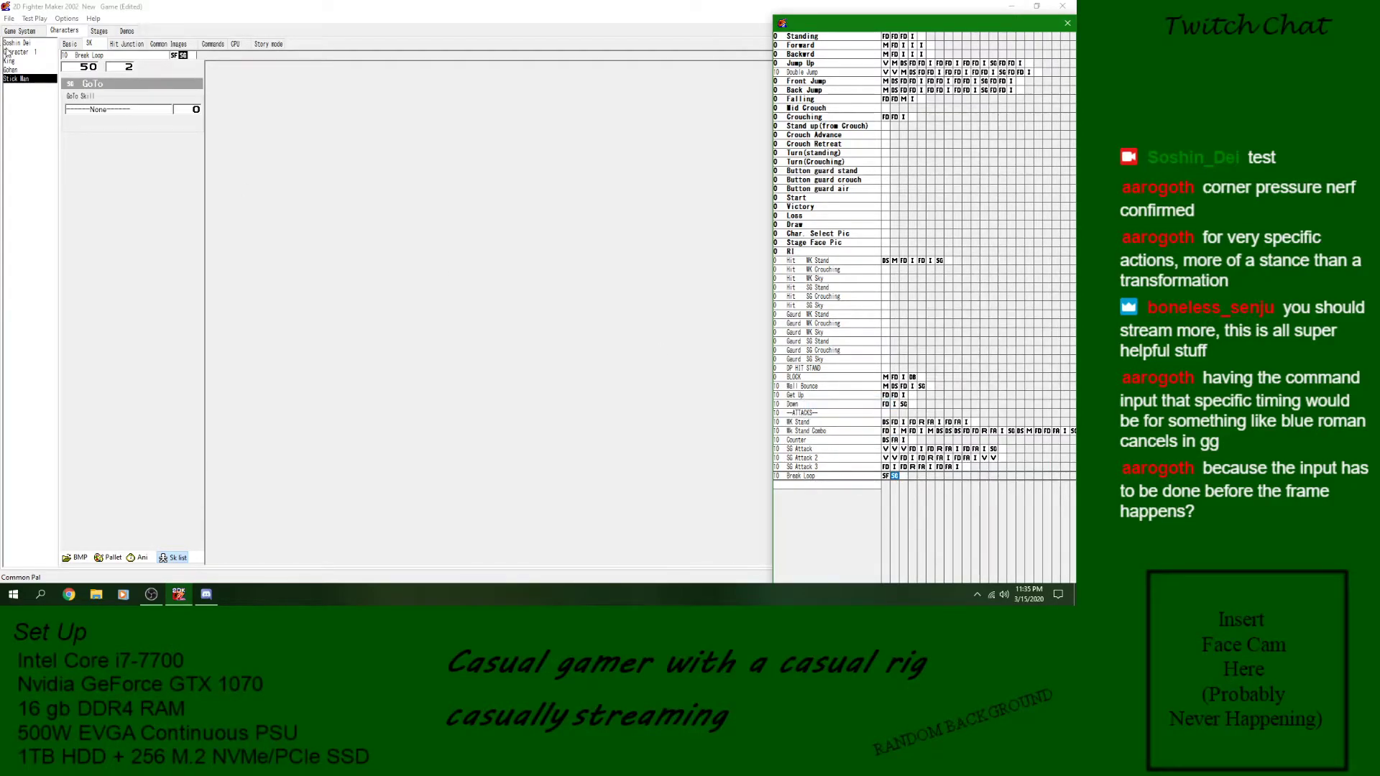
pyautogui.click(106, 110)
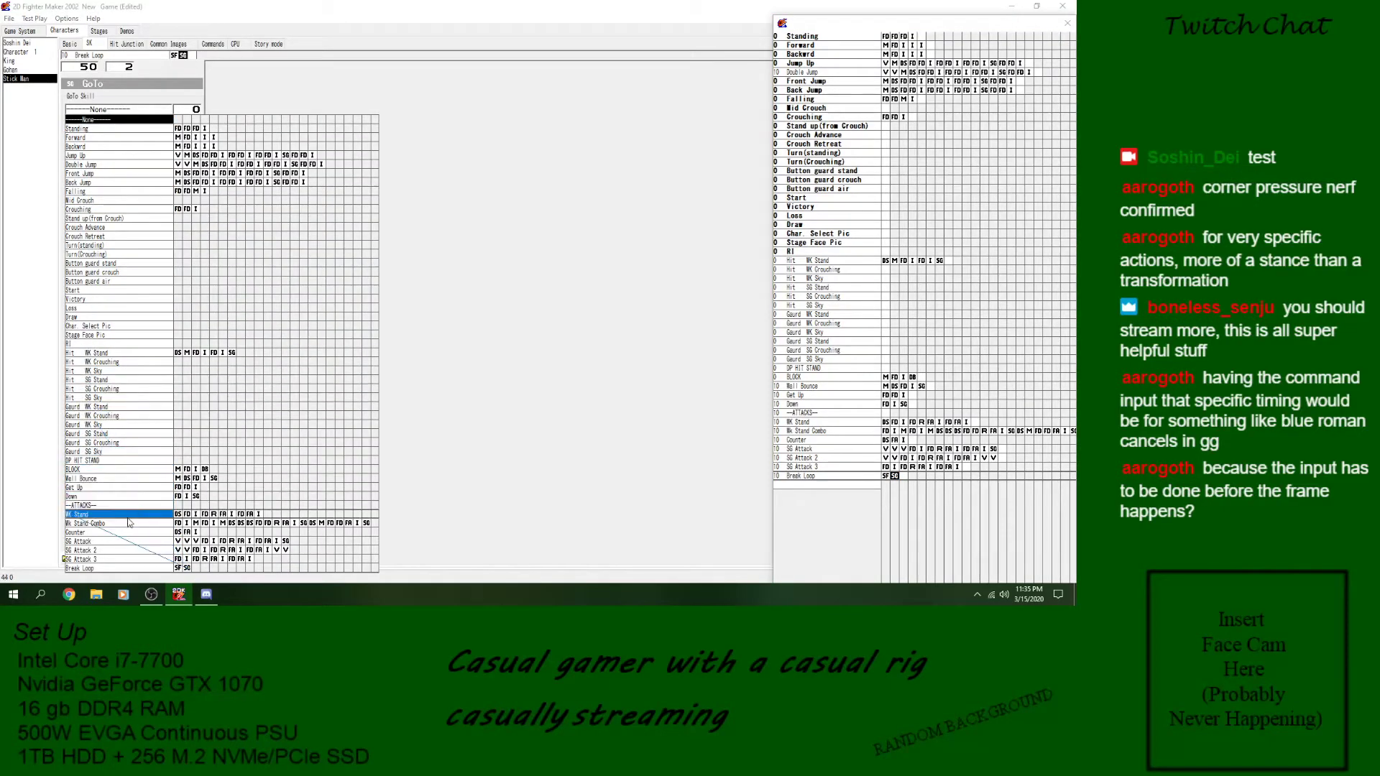
pyautogui.click(121, 524)
pyautogui.click(9, 20)
pyautogui.click(25, 60)
# - Review the loop block of the Break Loop skill and preview its animation
pyautogui.click(849, 477)
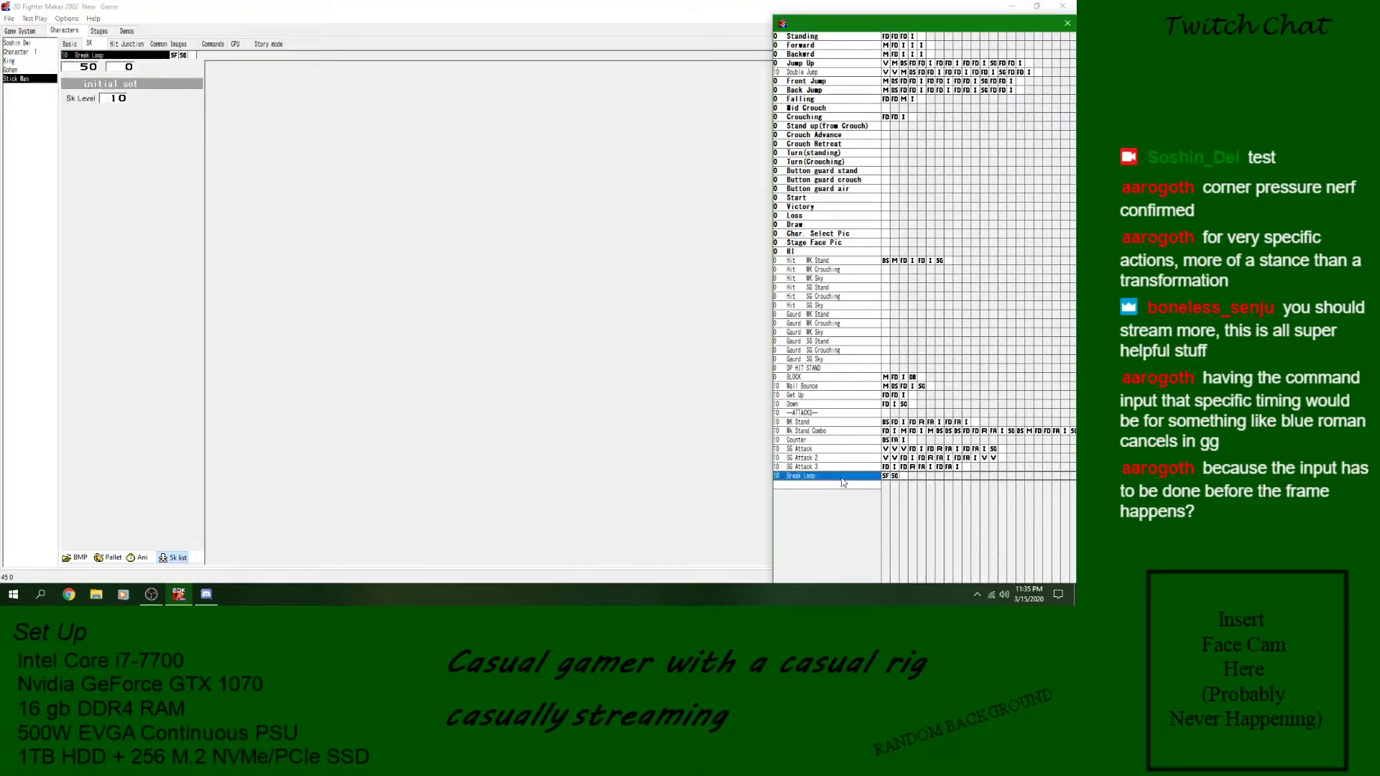
pyautogui.click(885, 476)
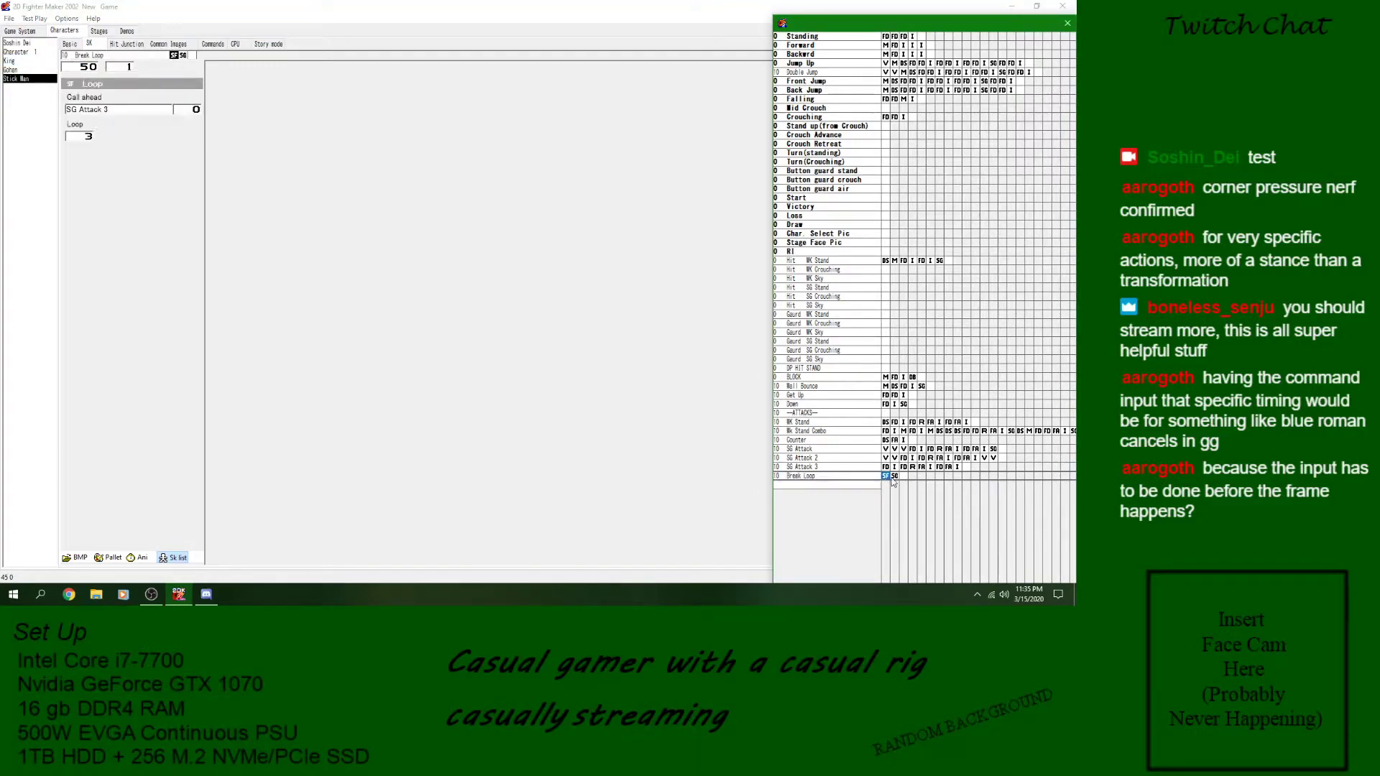
pyautogui.click(883, 480)
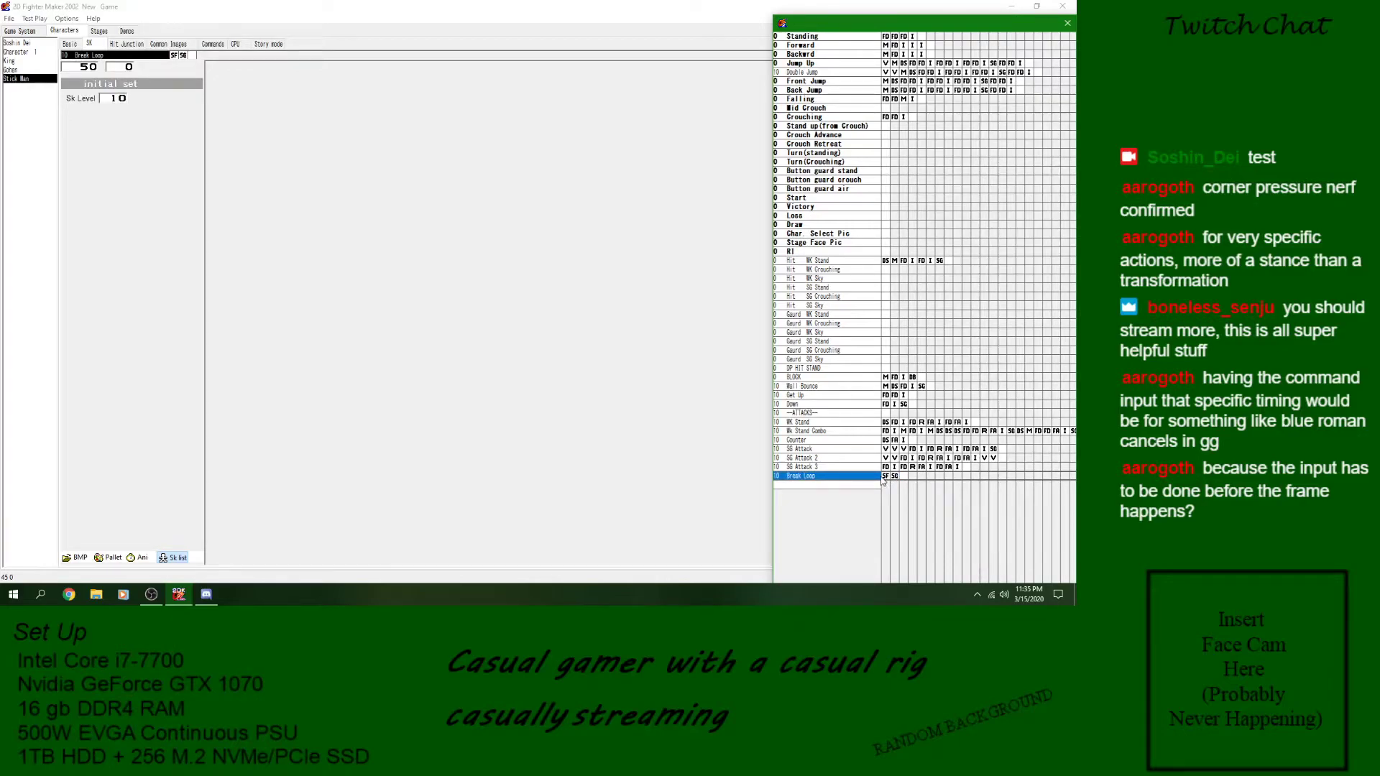
pyautogui.click(888, 478)
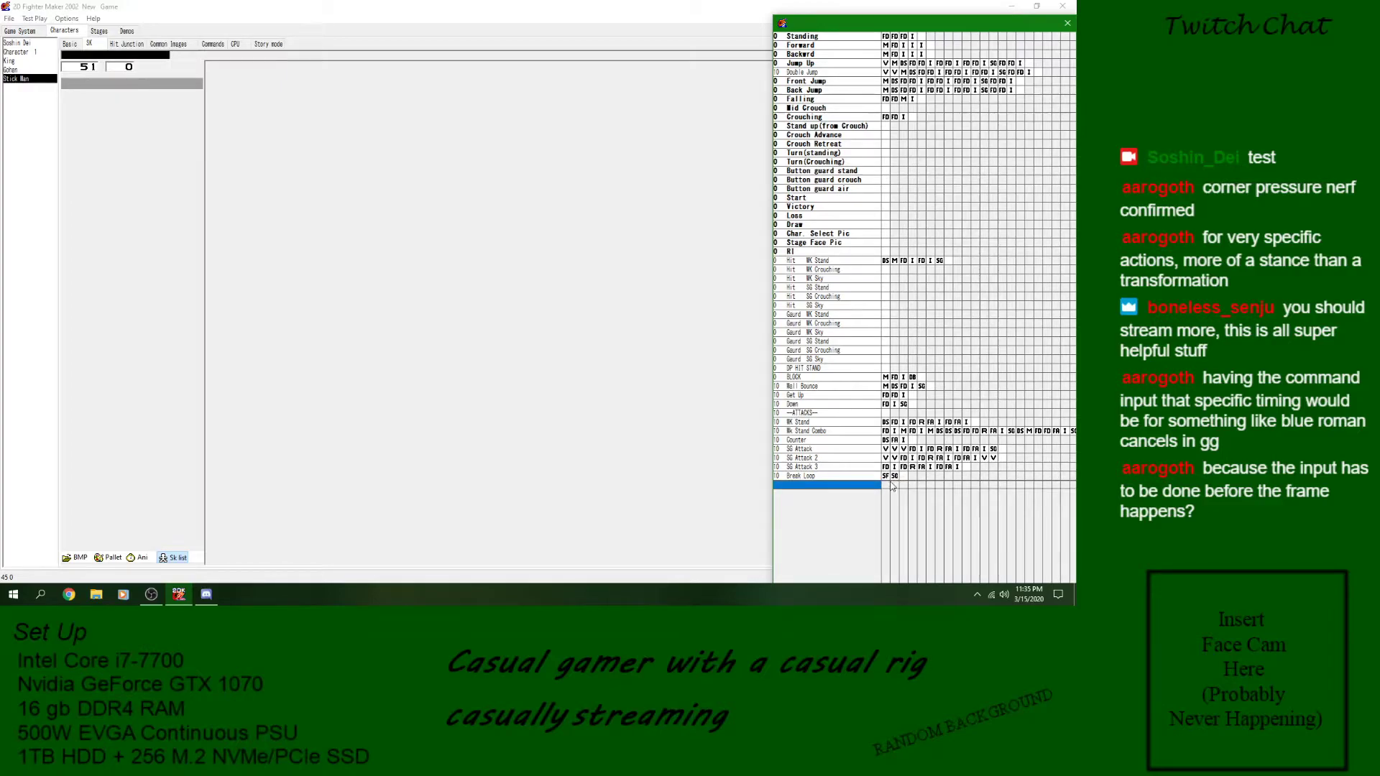
pyautogui.click(893, 477)
pyautogui.click(886, 477)
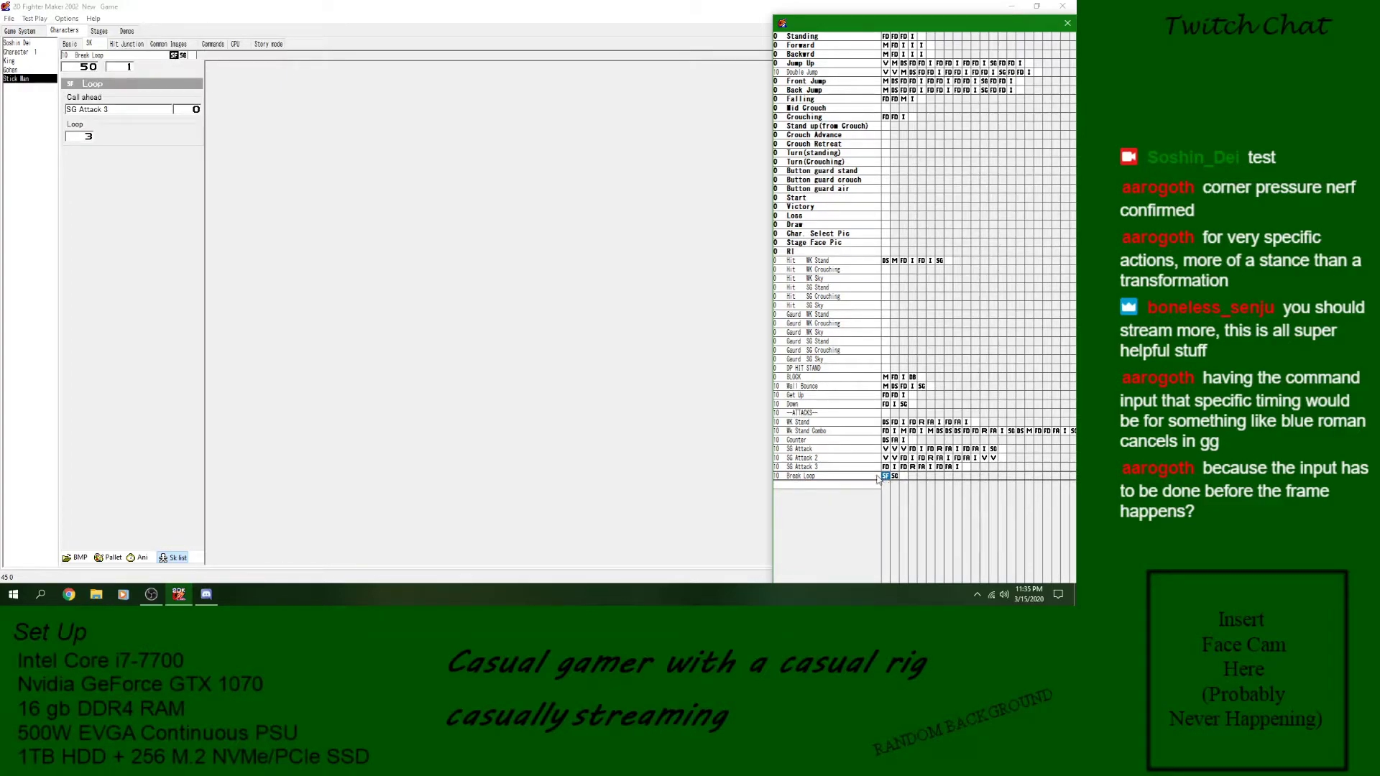
pyautogui.click(143, 561)
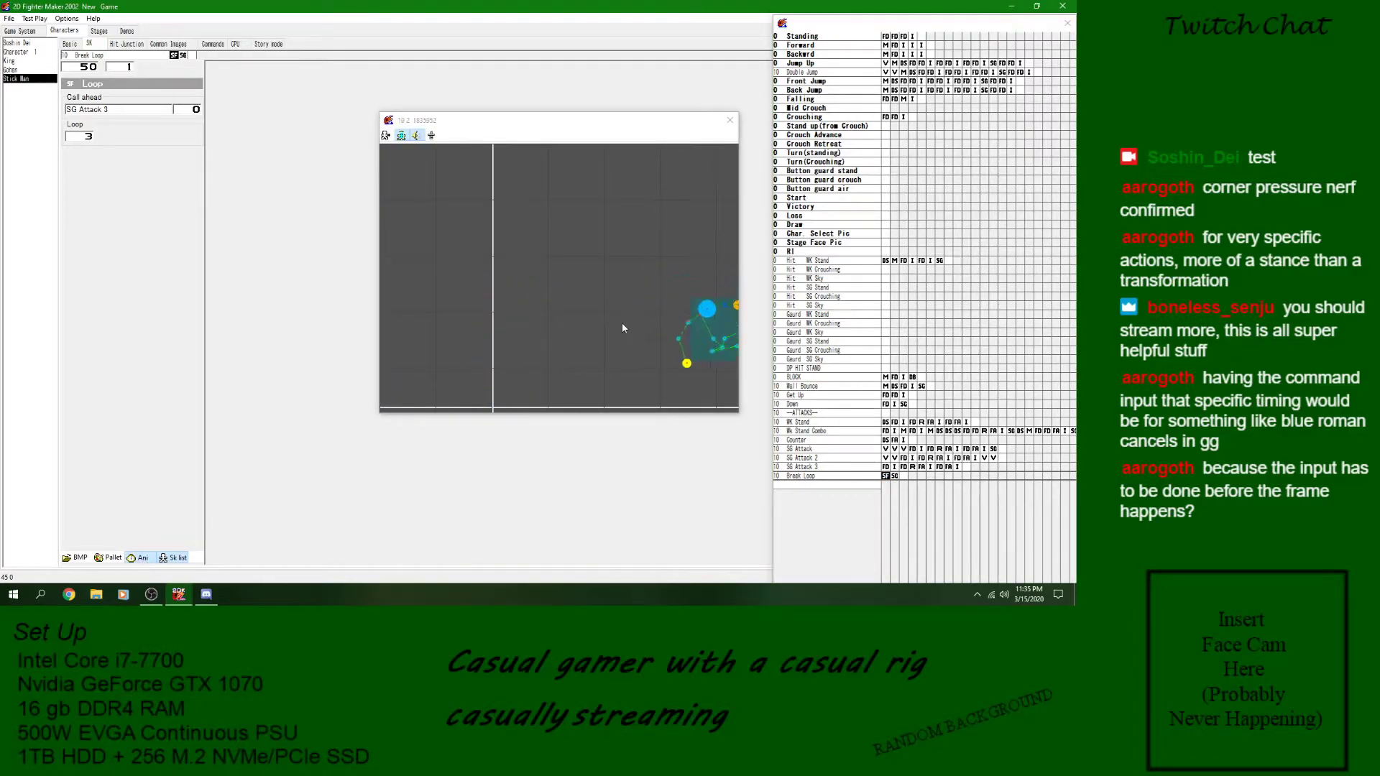
pyautogui.click(730, 120)
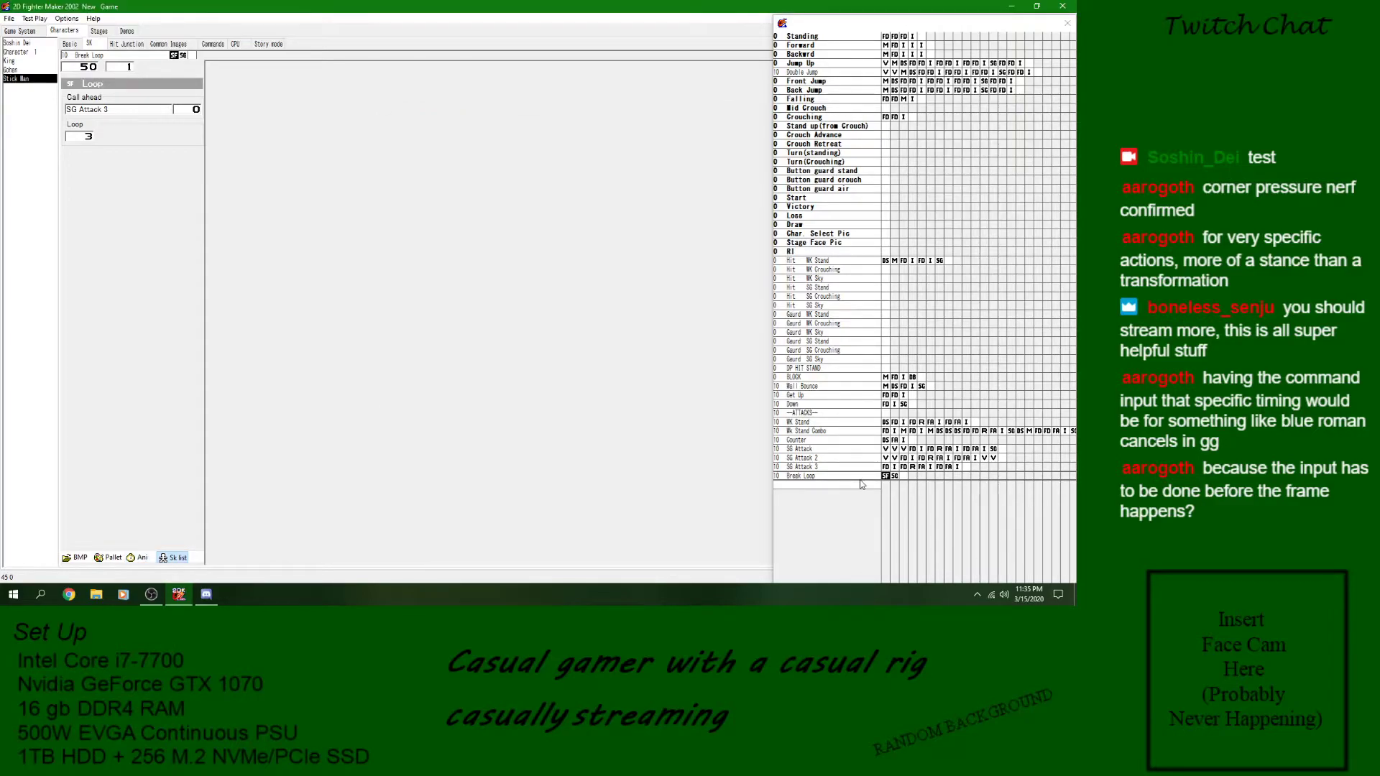
# - Rename the Break Loop skill to SG Attack 4
pyautogui.click(851, 477)
pyautogui.rightClick(847, 481)
pyautogui.click(828, 488)
pyautogui.write('SG')
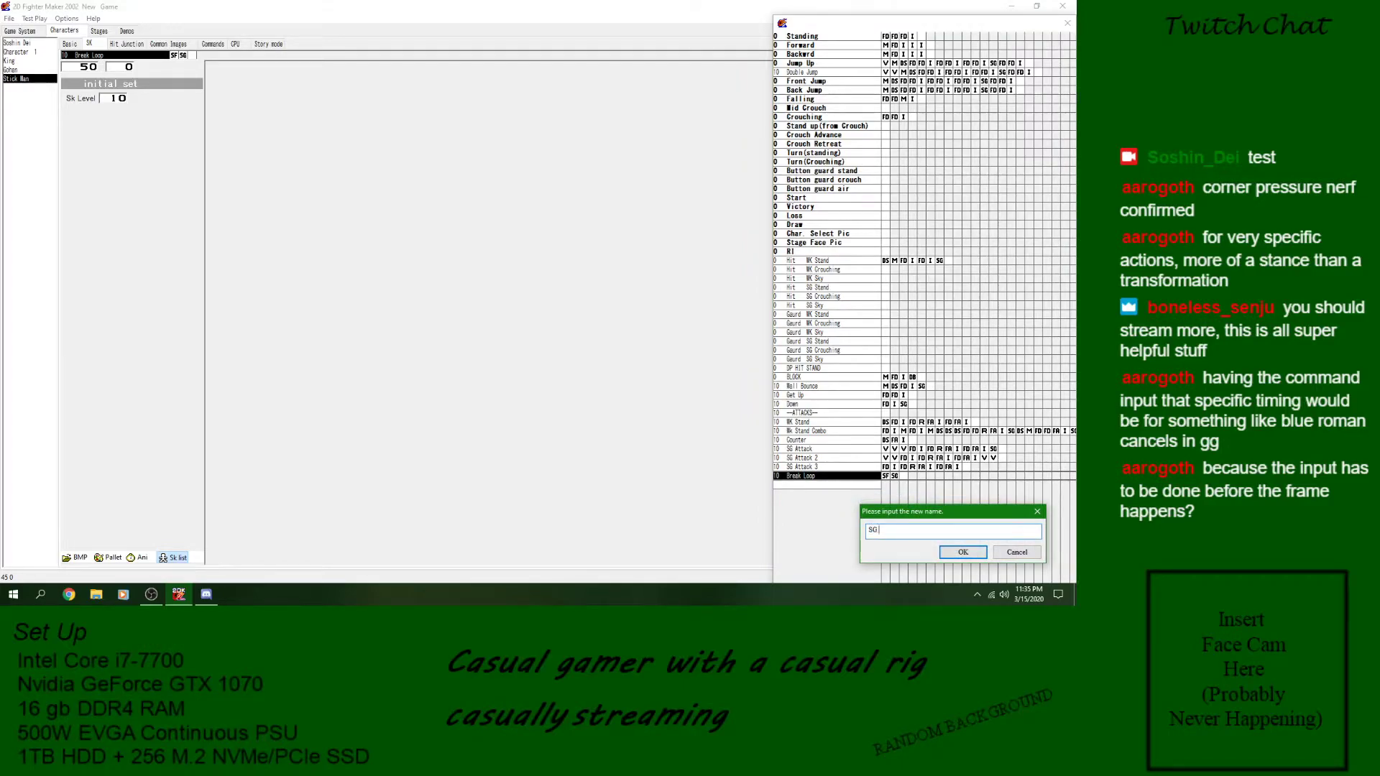
pyautogui.write(' Attack 4')
pyautogui.press('Return')
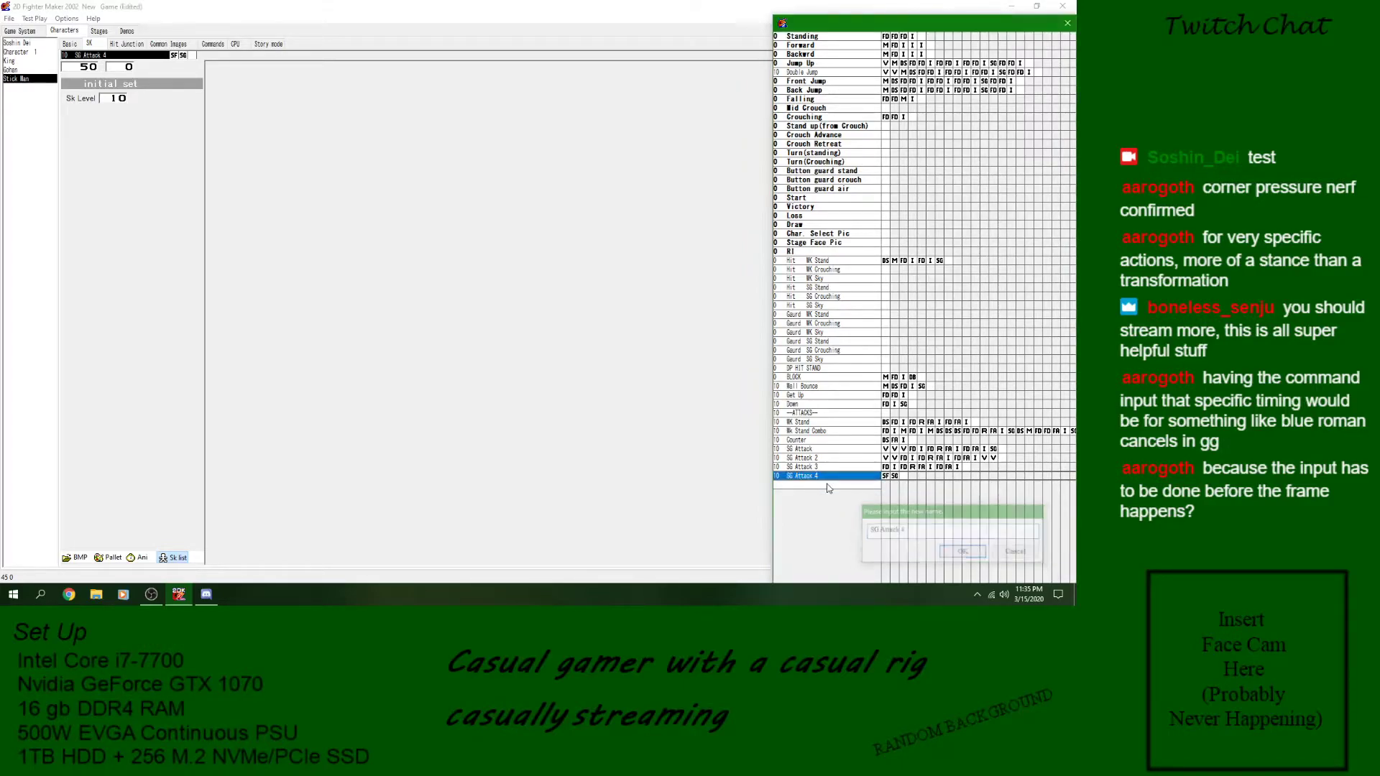
# - Set the call target of SG Attack 4's loop block to WK Stand
pyautogui.click(889, 478)
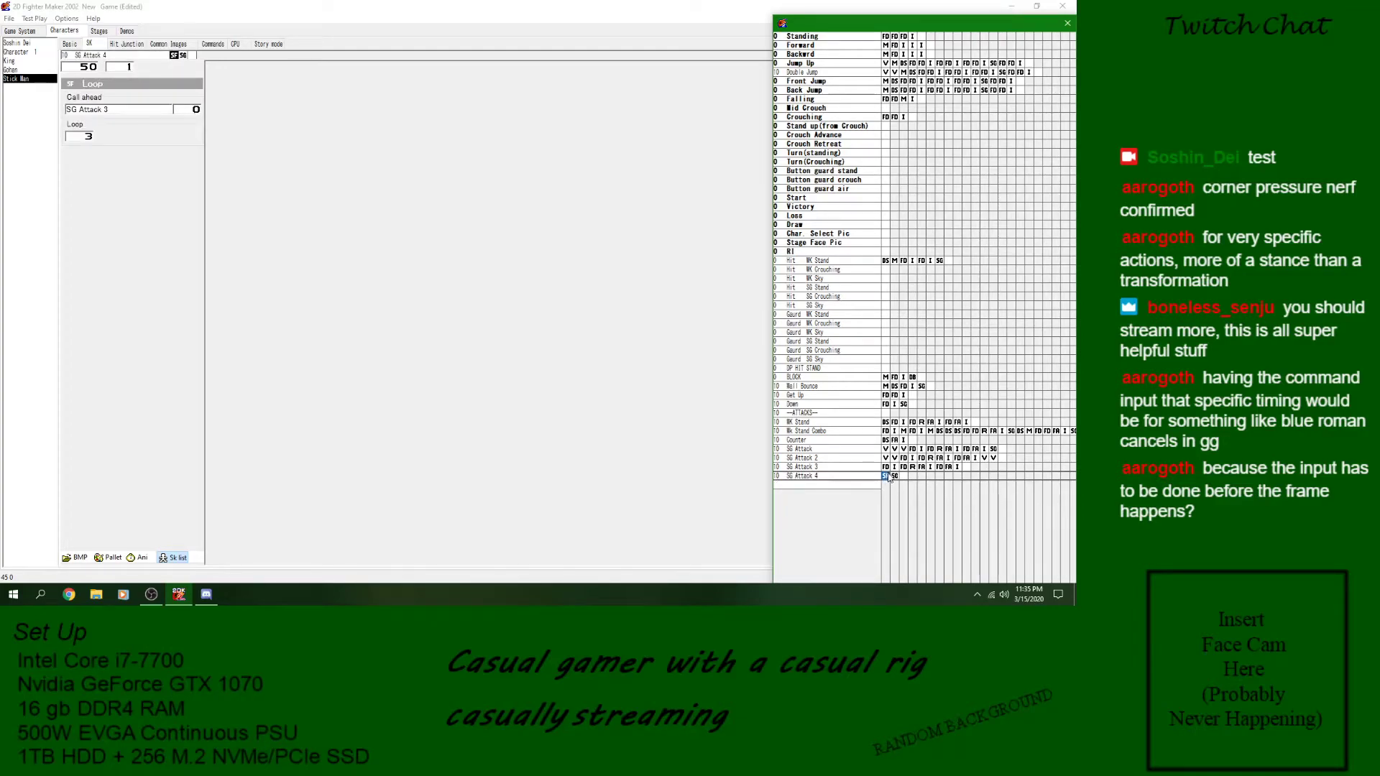
pyautogui.click(137, 110)
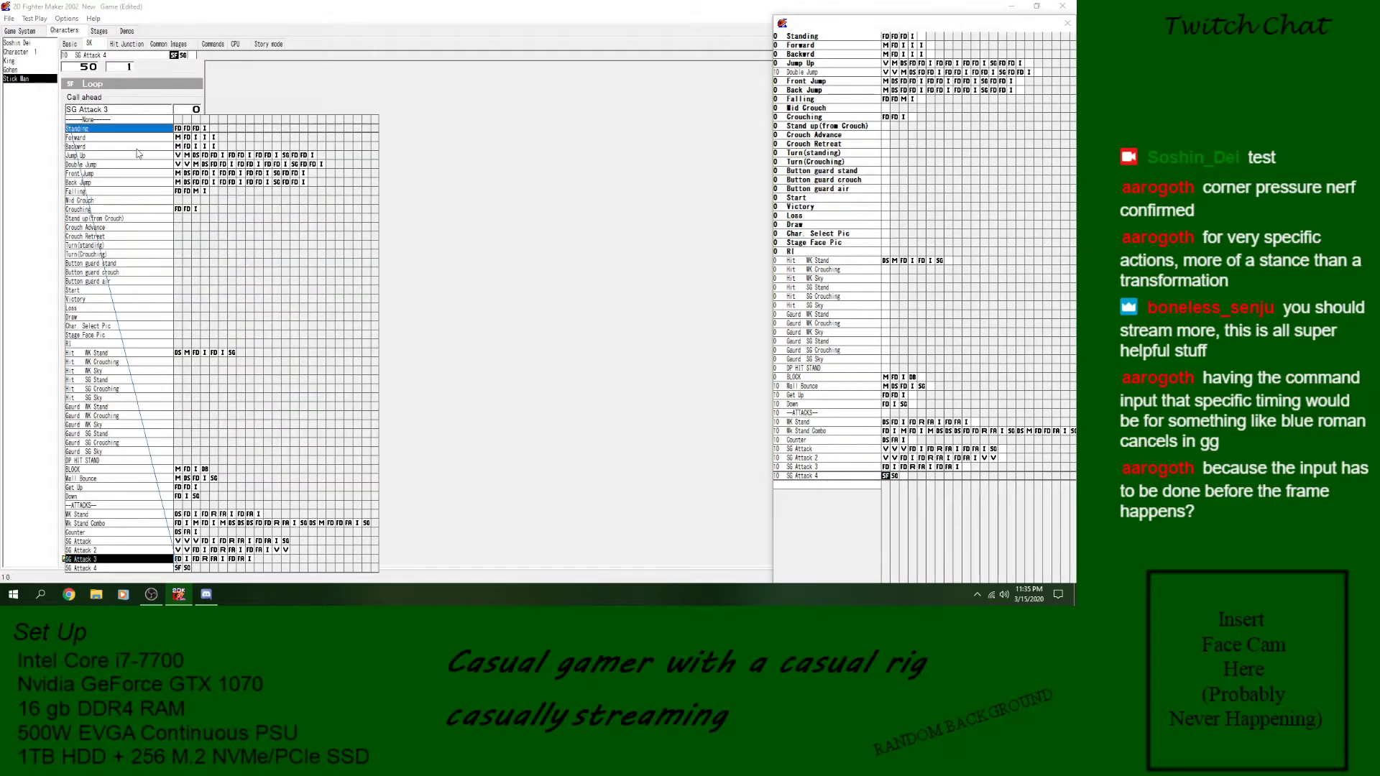
pyautogui.click(116, 516)
# - Delete the SG Attack 2 and SG Attack 3 skills from the Stick Man's skill list
pyautogui.click(838, 450)
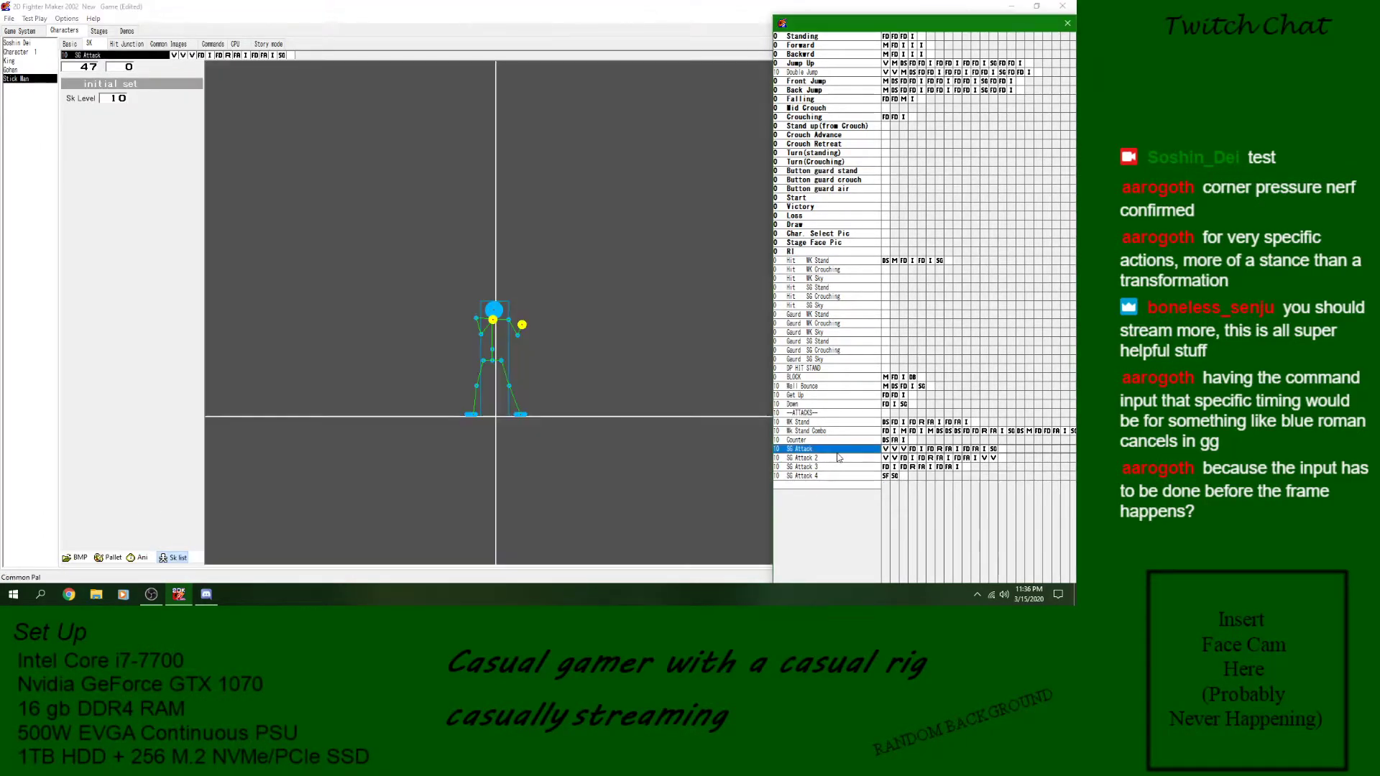
pyautogui.click(861, 477)
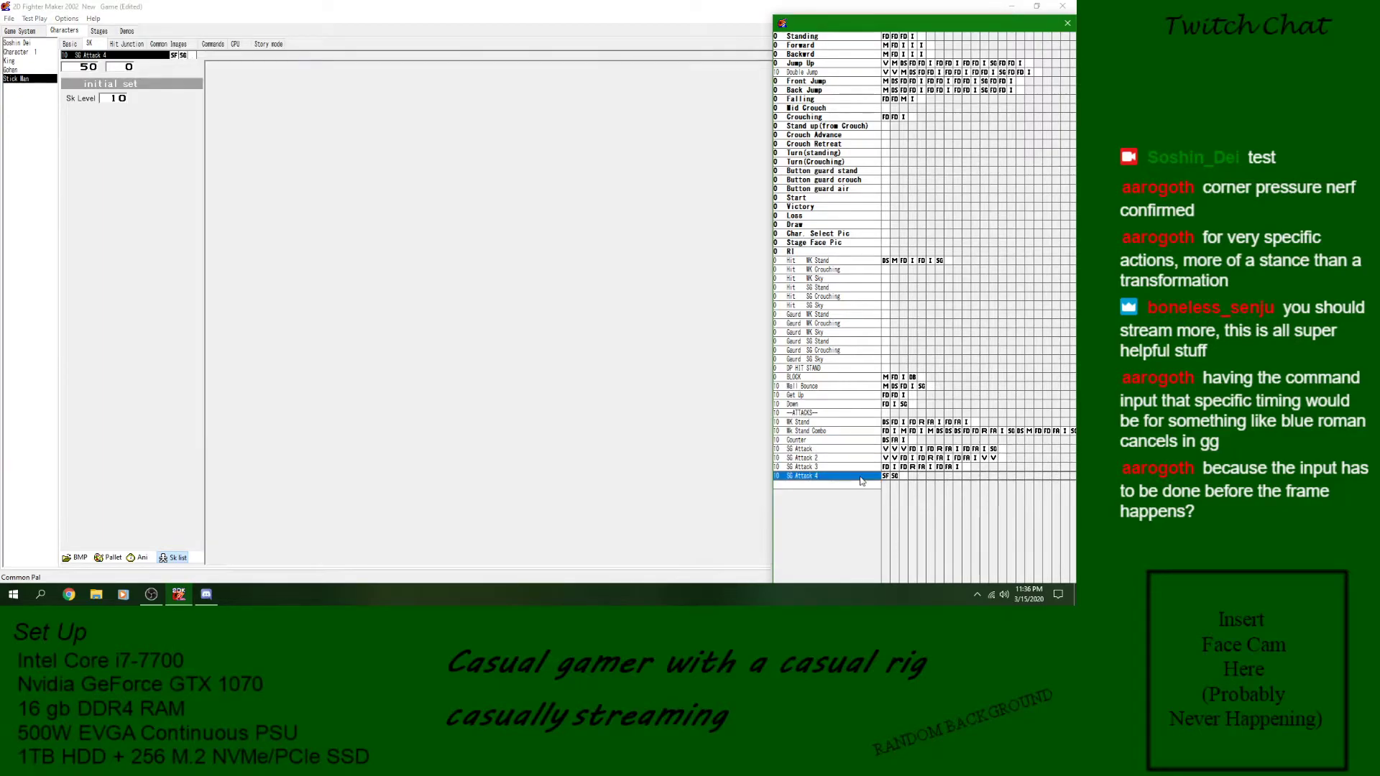
pyautogui.click(886, 459)
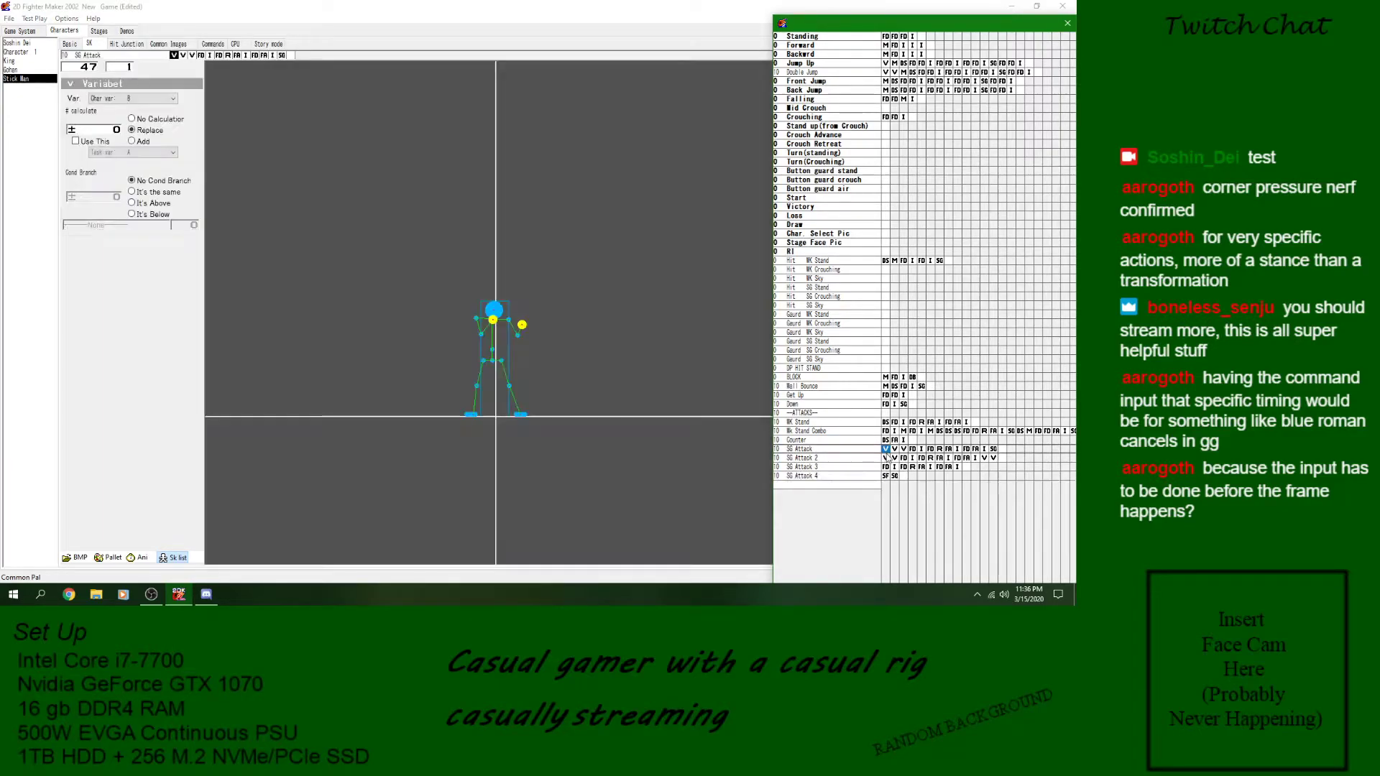
pyautogui.press('Delete')
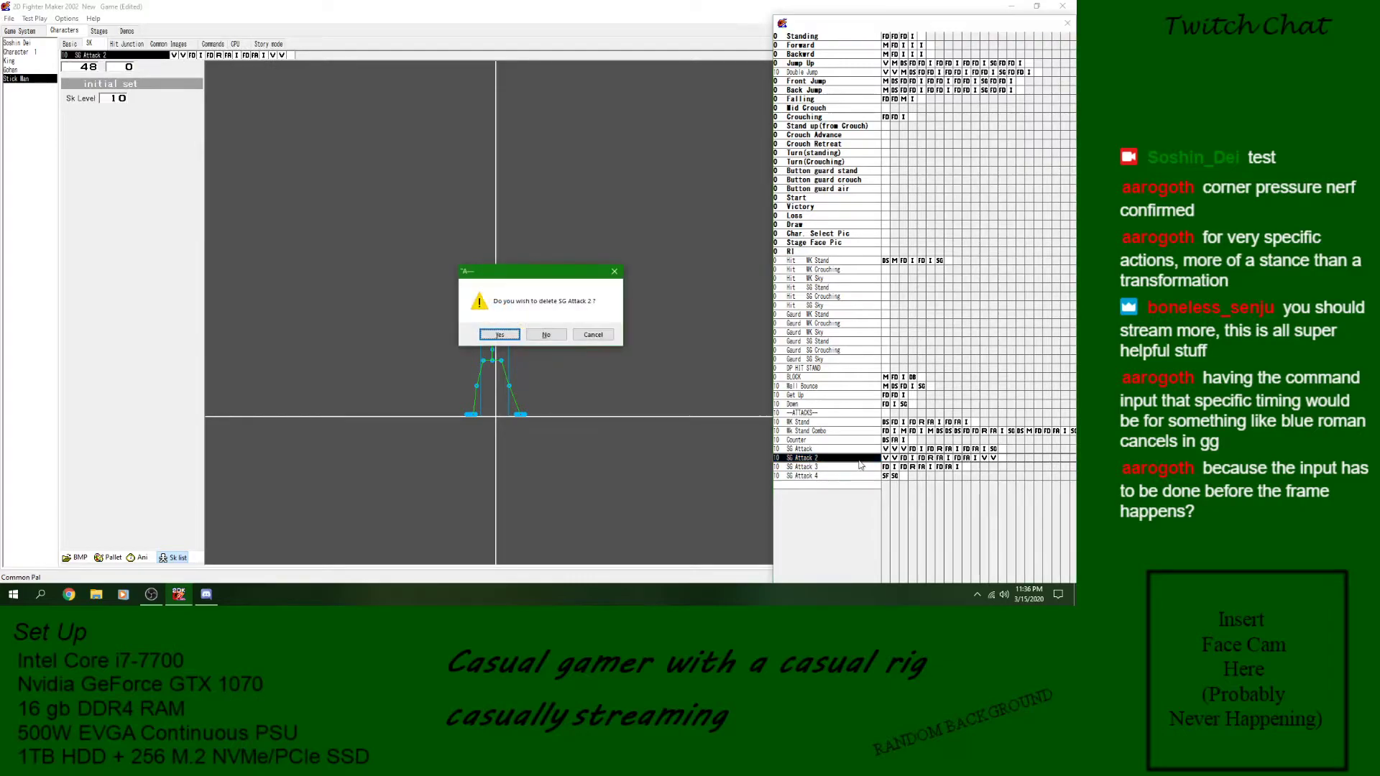
pyautogui.click(501, 337)
pyautogui.press('Delete')
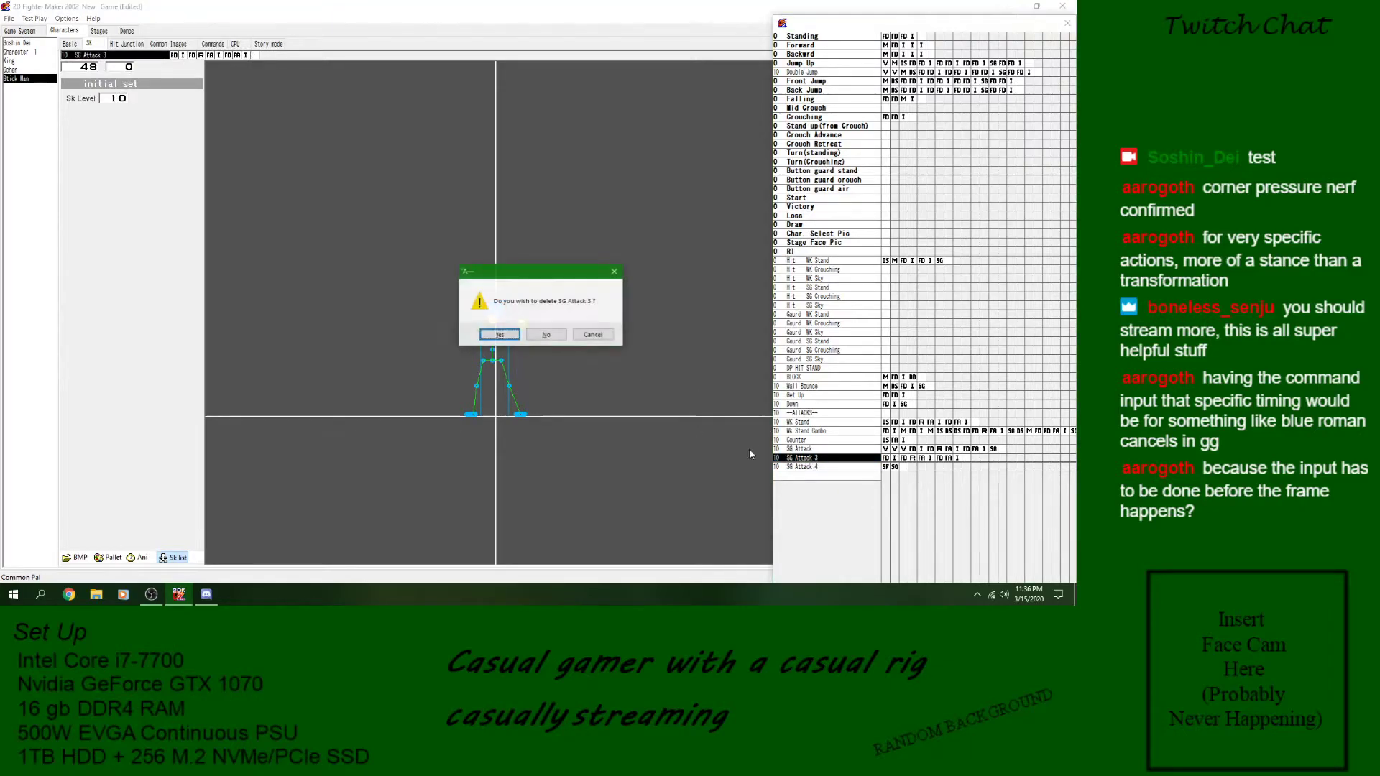
pyautogui.click(500, 335)
# - Replace all of SG Attack's blocks with copies of the loop and goto blocks from SG Attack 4
pyautogui.click(886, 449)
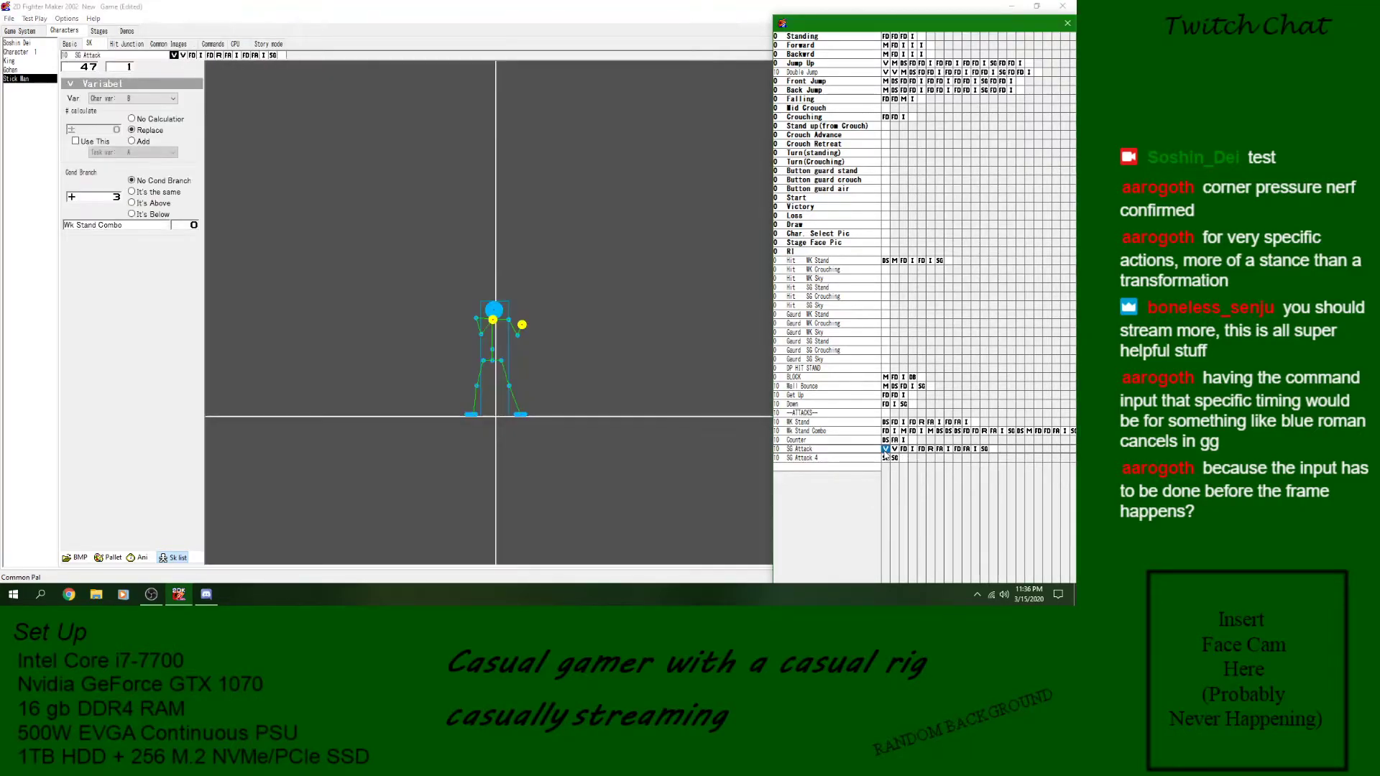
pyautogui.press('Delete')
pyautogui.press('Delete')
pyautogui.press('Delete')
pyautogui.press('Delete')
pyautogui.press('Delete')
pyautogui.press('Delete')
pyautogui.press('Delete')
pyautogui.press('Delete')
pyautogui.press('Delete')
pyautogui.press('Delete')
pyautogui.press('Delete')
pyautogui.click(873, 460)
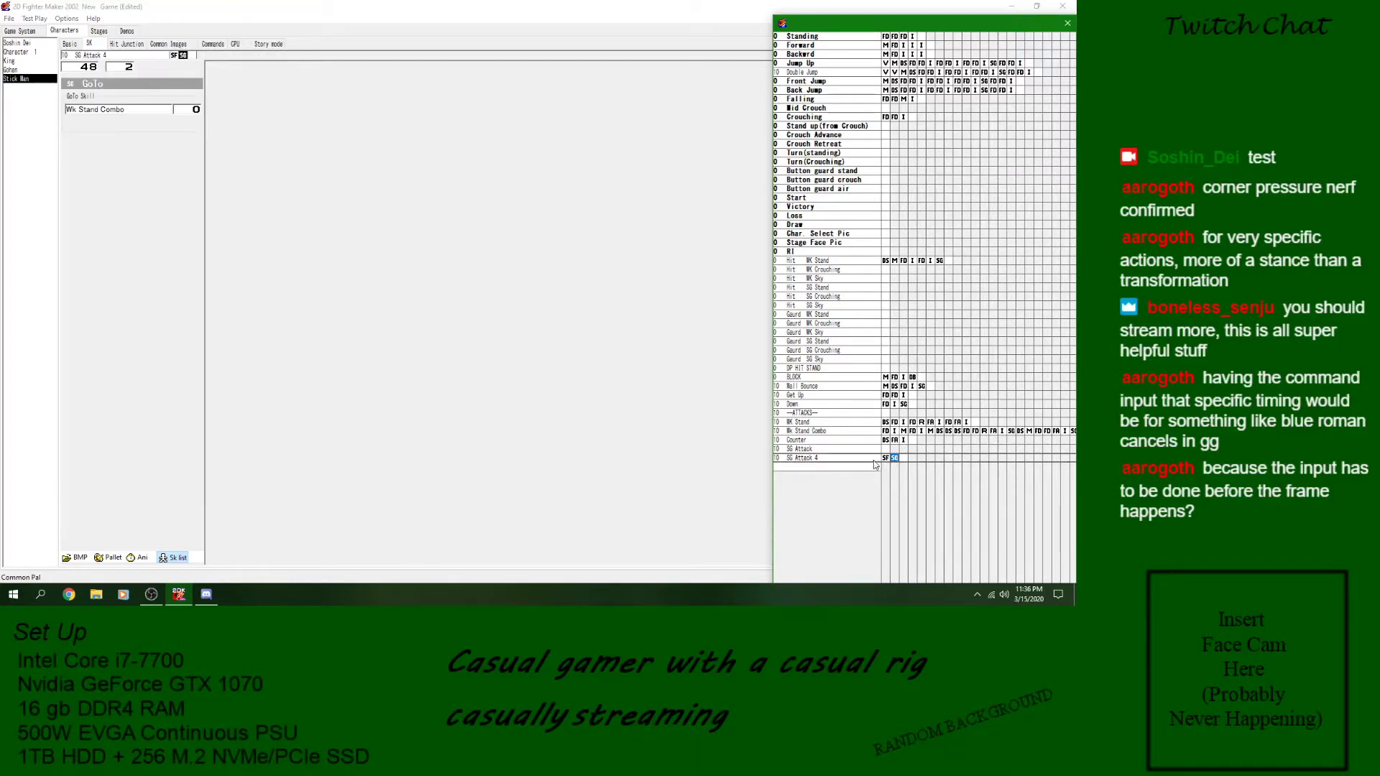
pyautogui.click(854, 450)
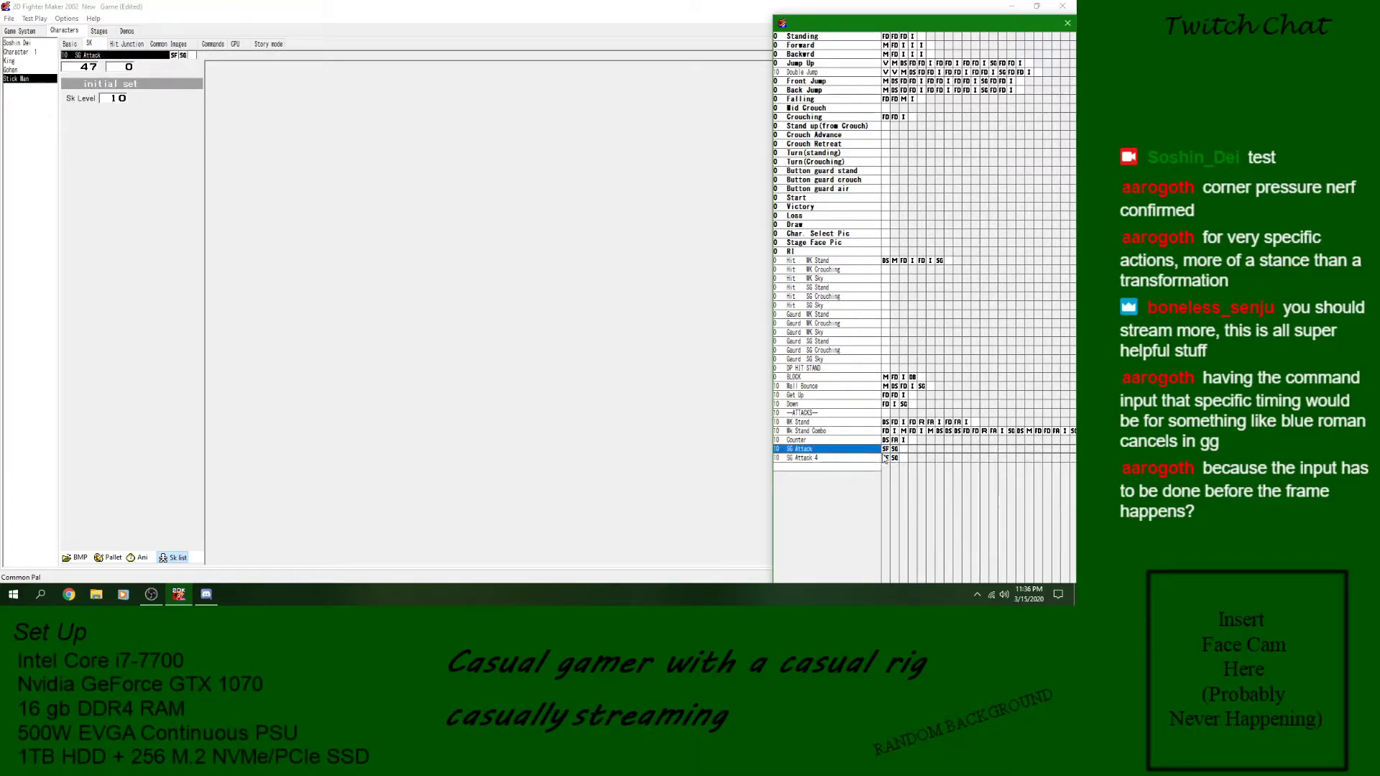
# - Delete the SG Attack 4 skill from the skill list
pyautogui.click(878, 458)
pyautogui.press('Delete')
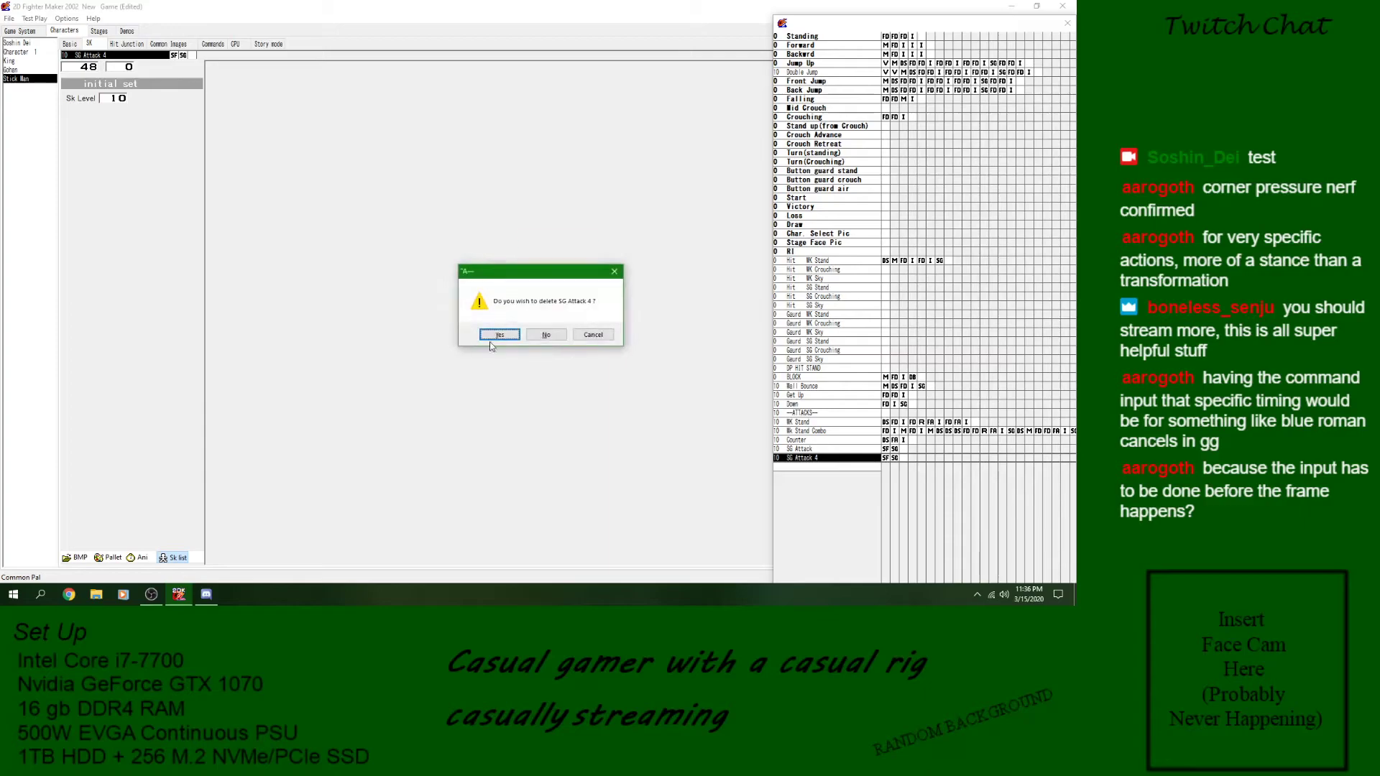
pyautogui.click(501, 335)
# - Reselect WK Stand as the call target of SG Attack's loop block, check its goto block, and save the game
pyautogui.click(887, 450)
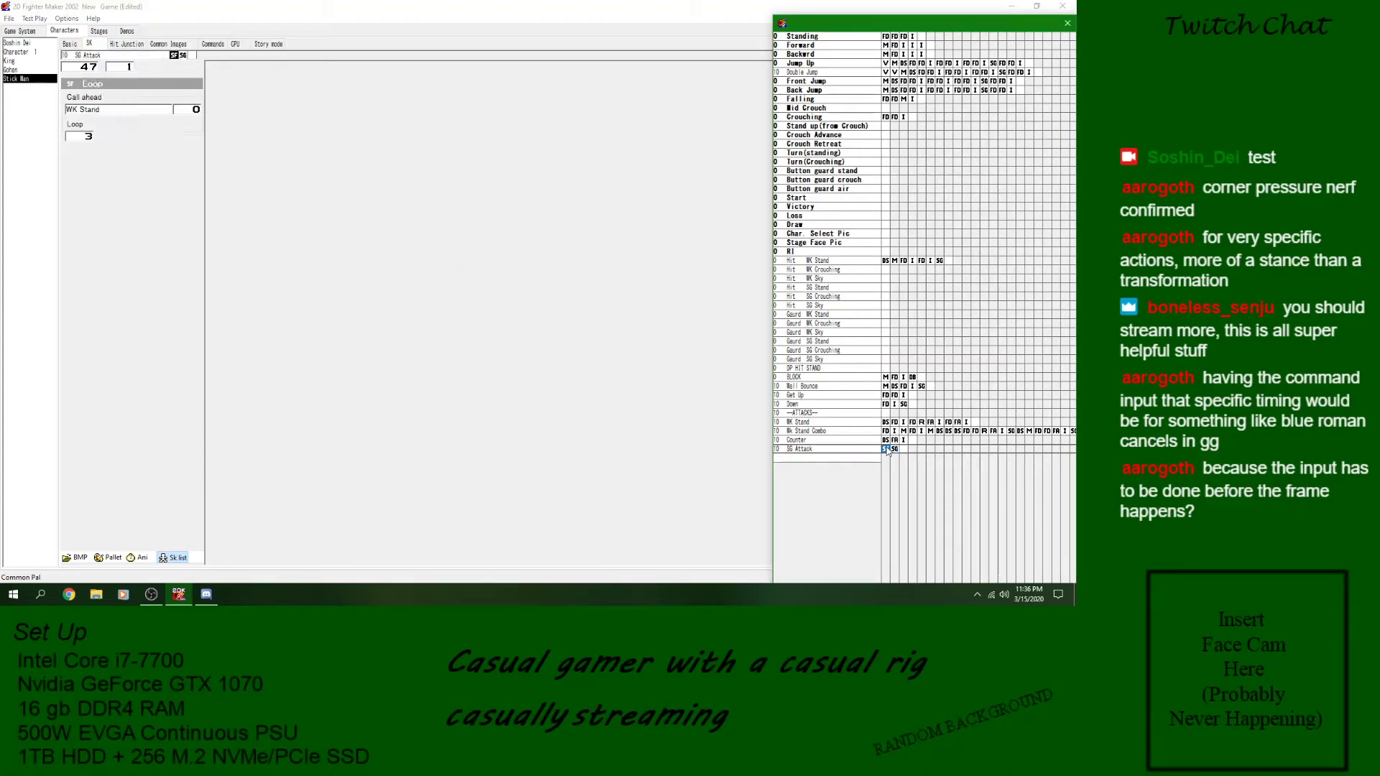
pyautogui.click(108, 109)
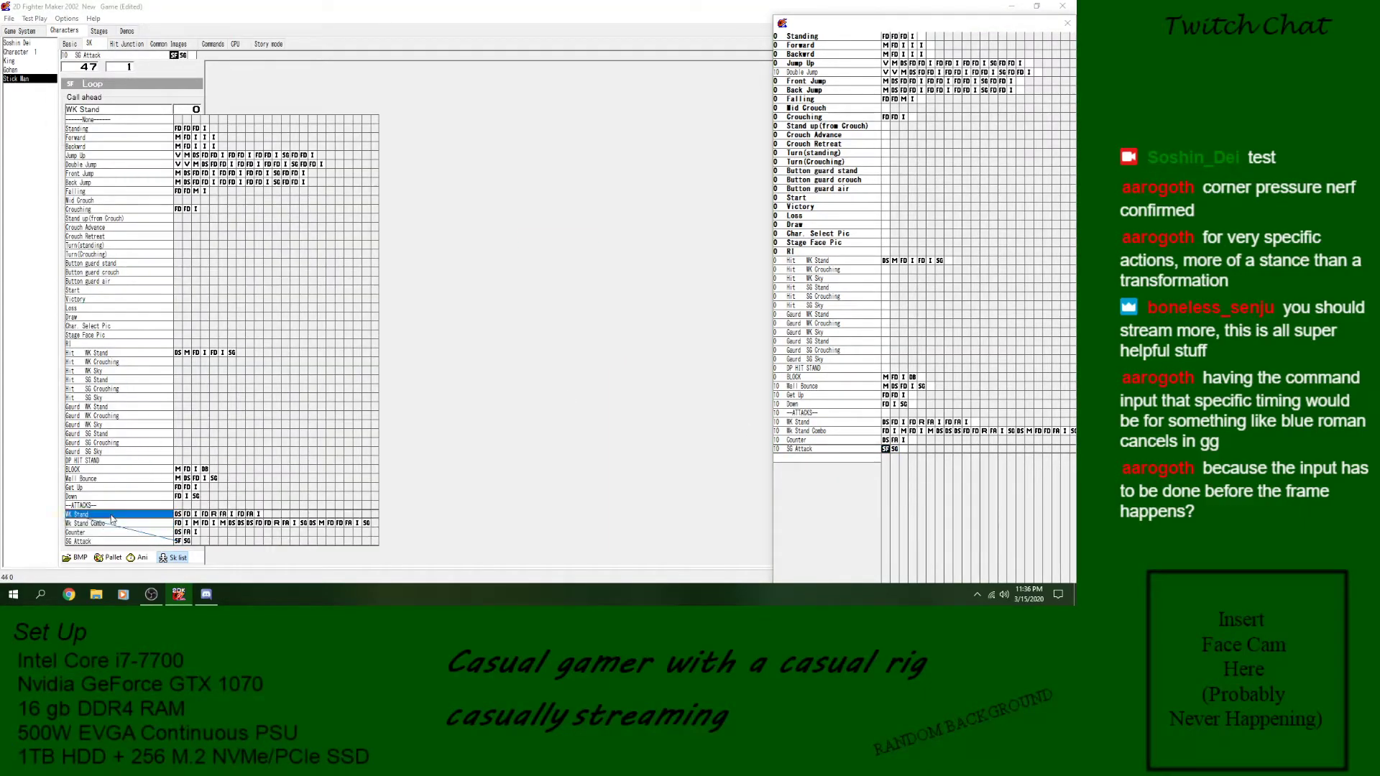
pyautogui.click(150, 508)
pyautogui.click(895, 449)
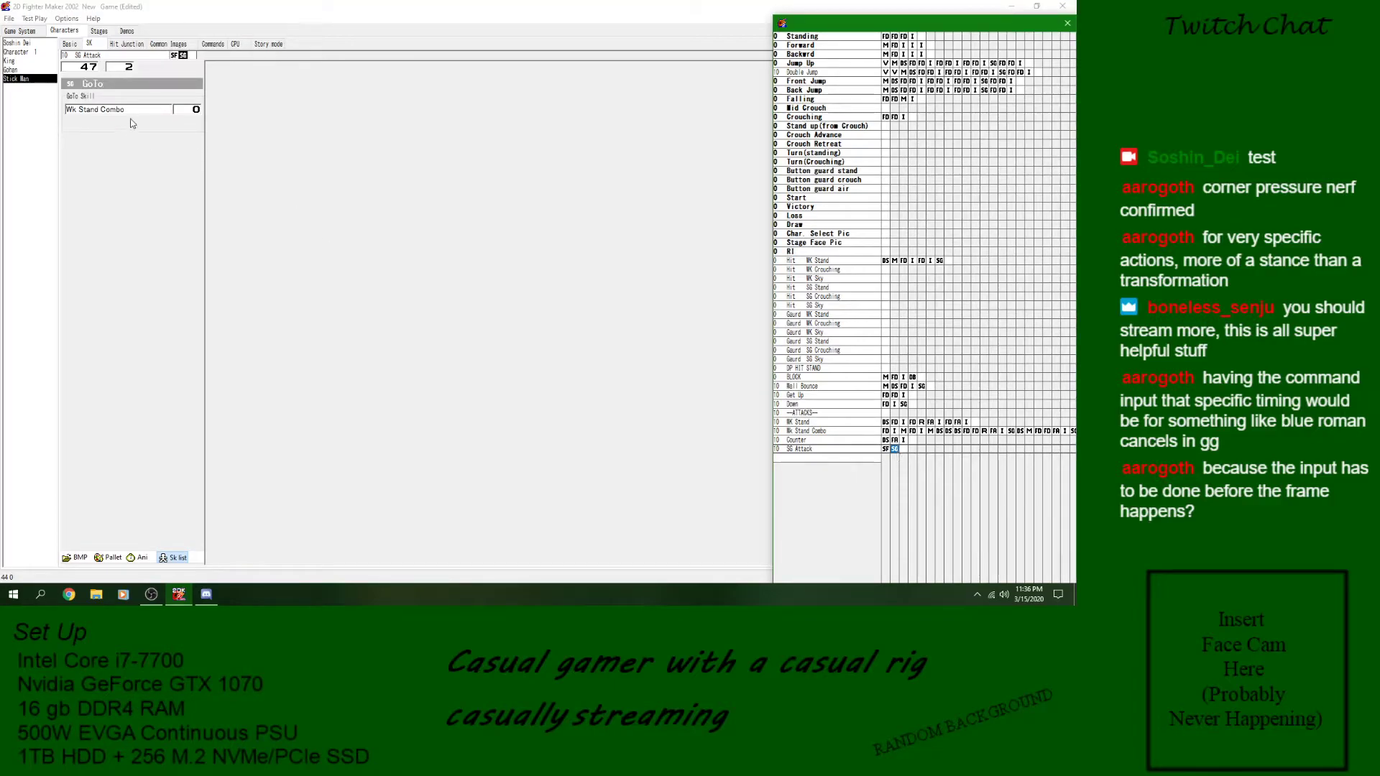
pyautogui.click(887, 450)
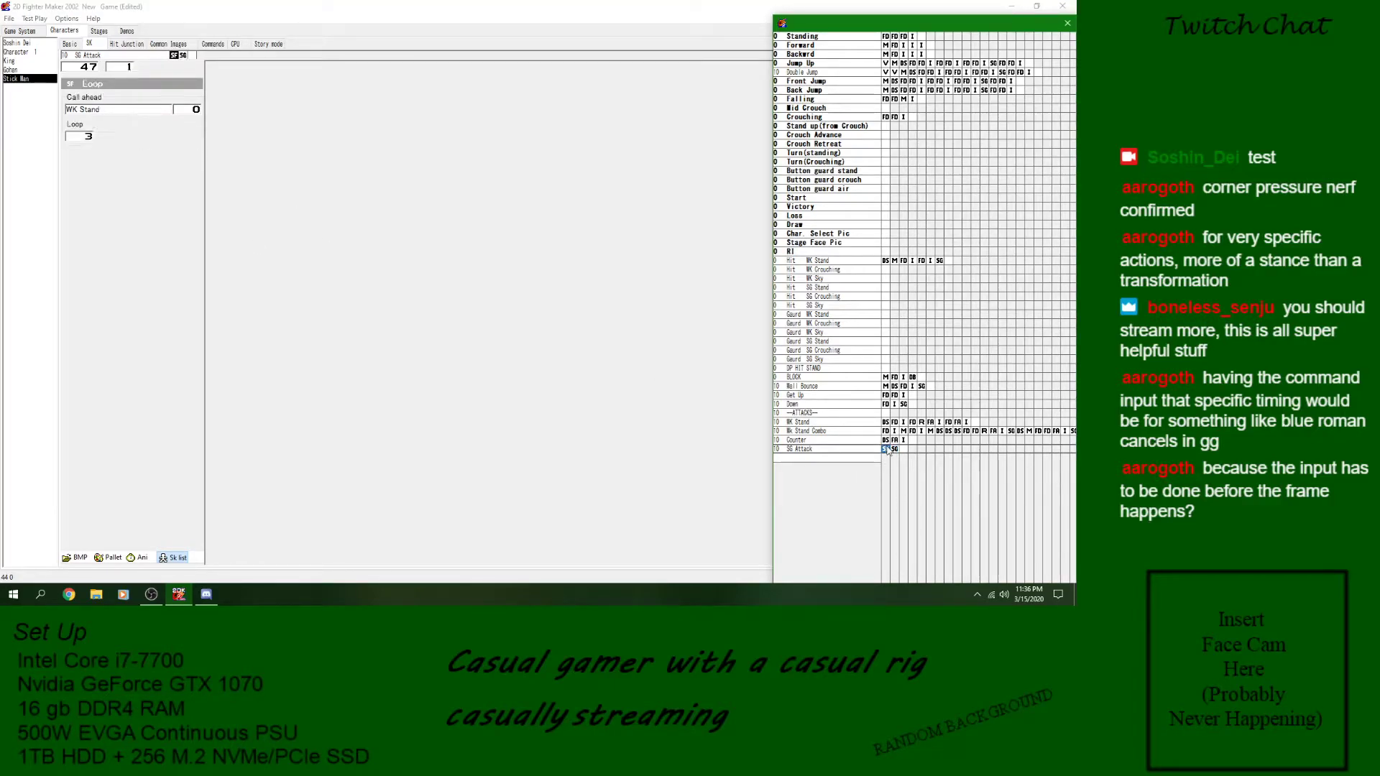
pyautogui.click(8, 20)
pyautogui.click(20, 60)
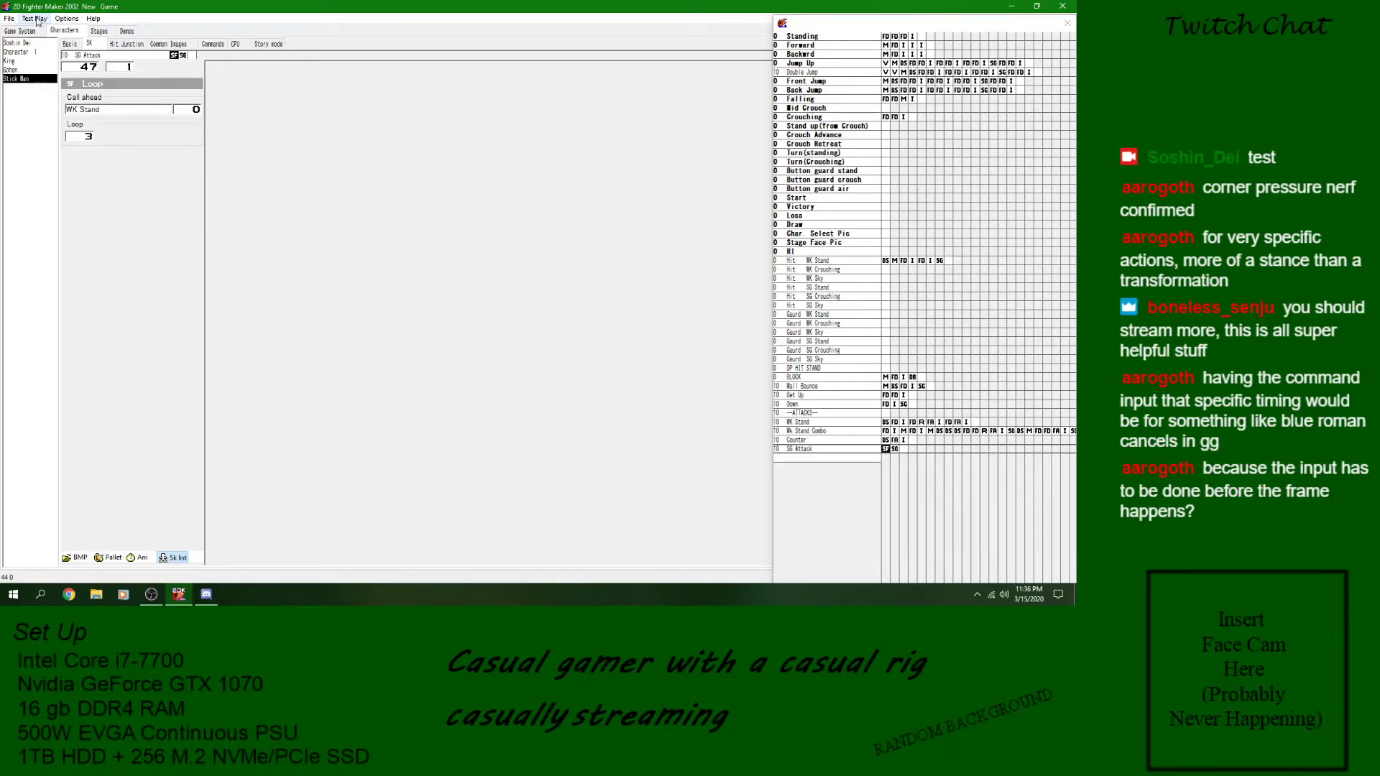
# - Assign the SG Attack skill to the Stand and Stand far slots of the SG Attack command, and save the game
pyautogui.click(213, 44)
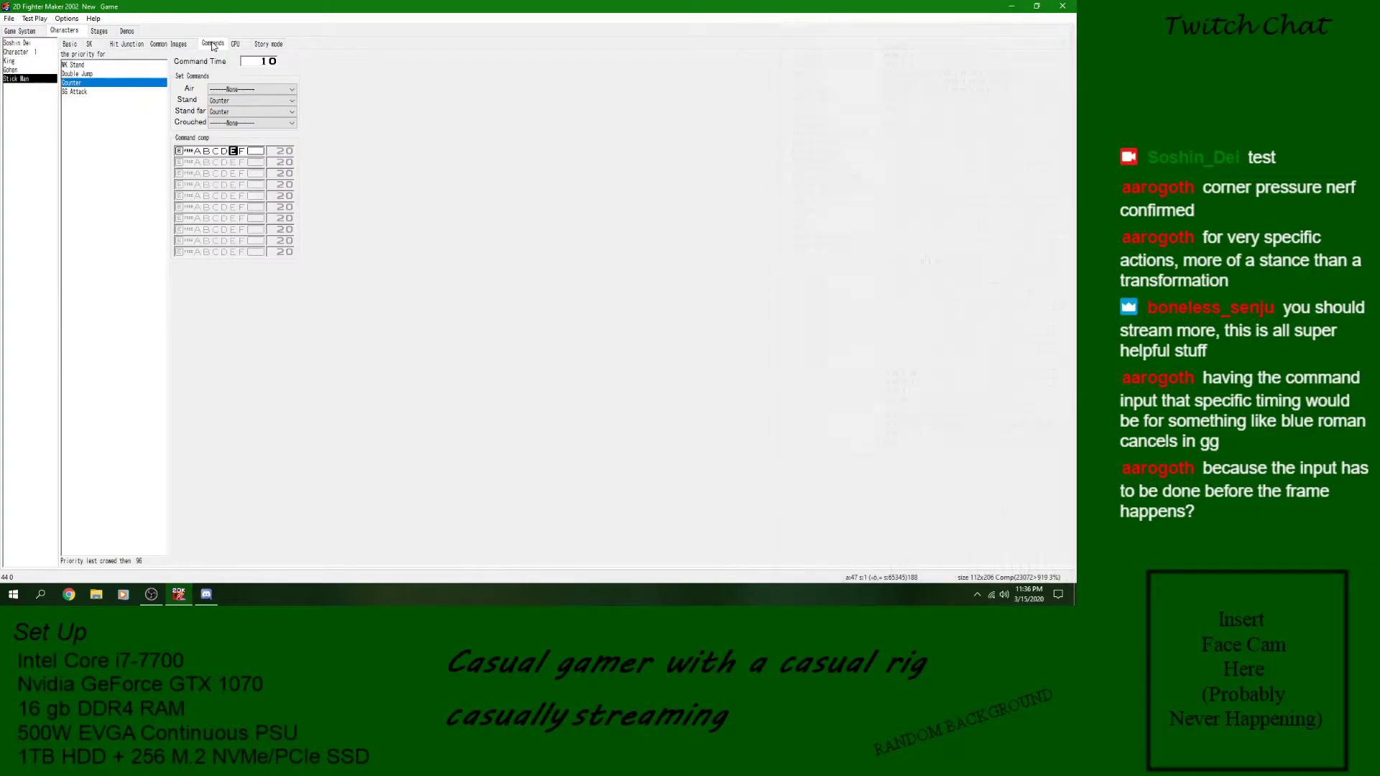
pyautogui.click(234, 102)
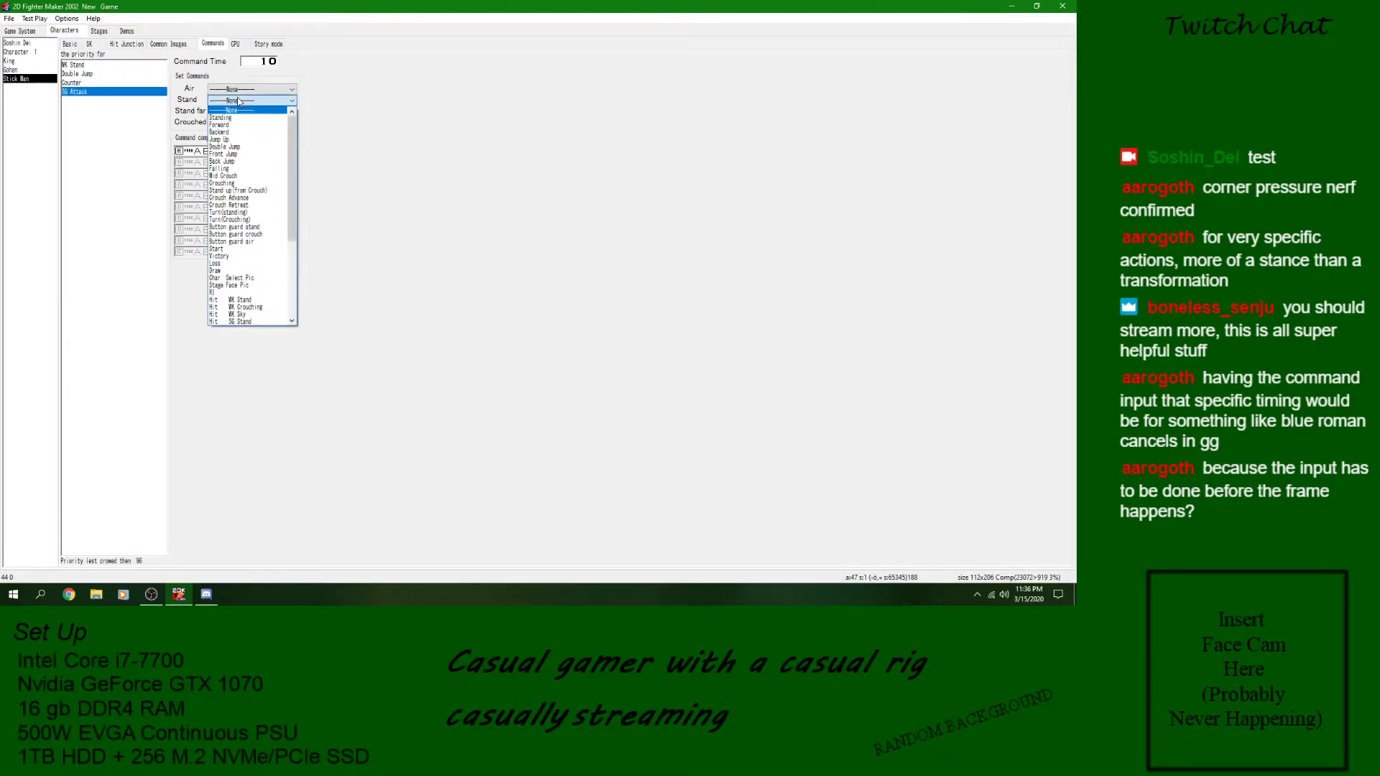
pyautogui.scroll(-5, 237, 288)
pyautogui.click(237, 322)
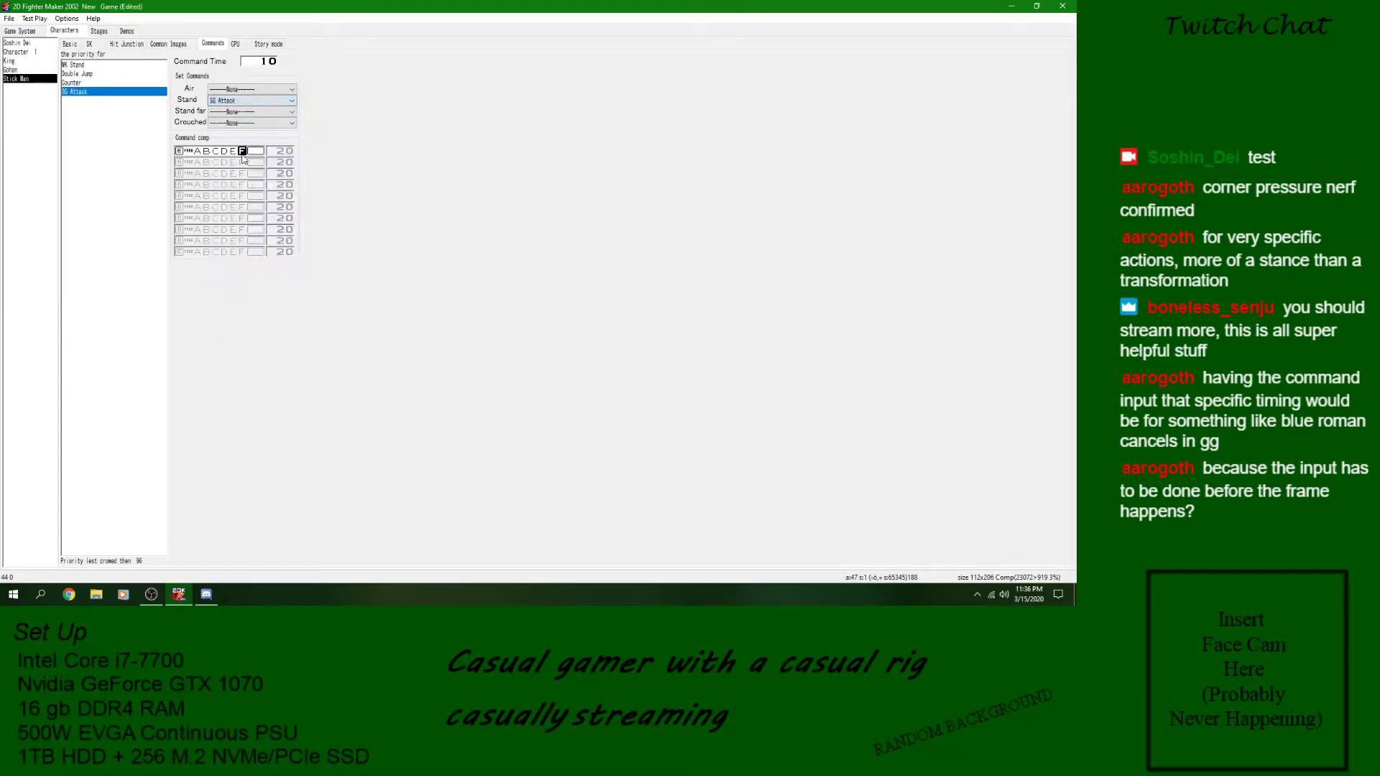
pyautogui.click(252, 111)
pyautogui.scroll(-5, 216, 288)
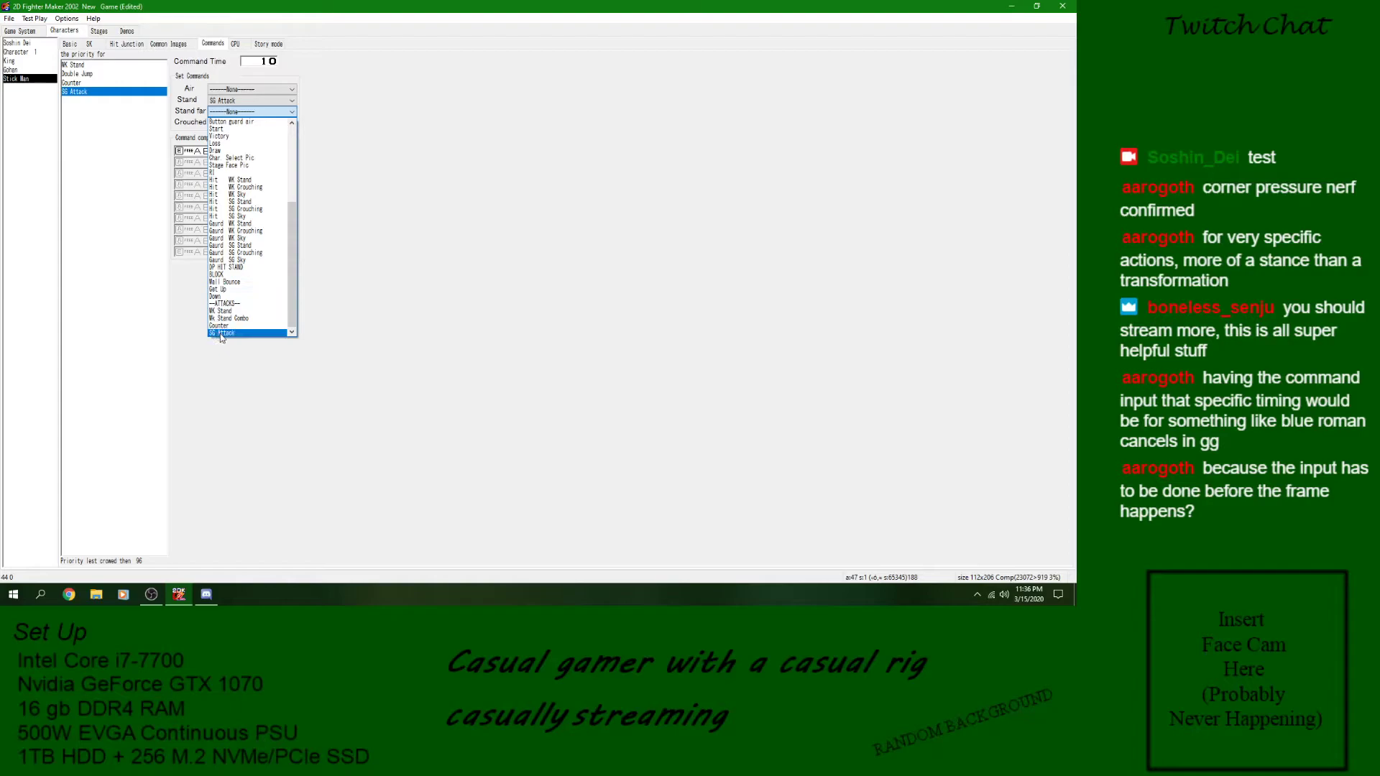
pyautogui.click(220, 333)
pyautogui.click(90, 44)
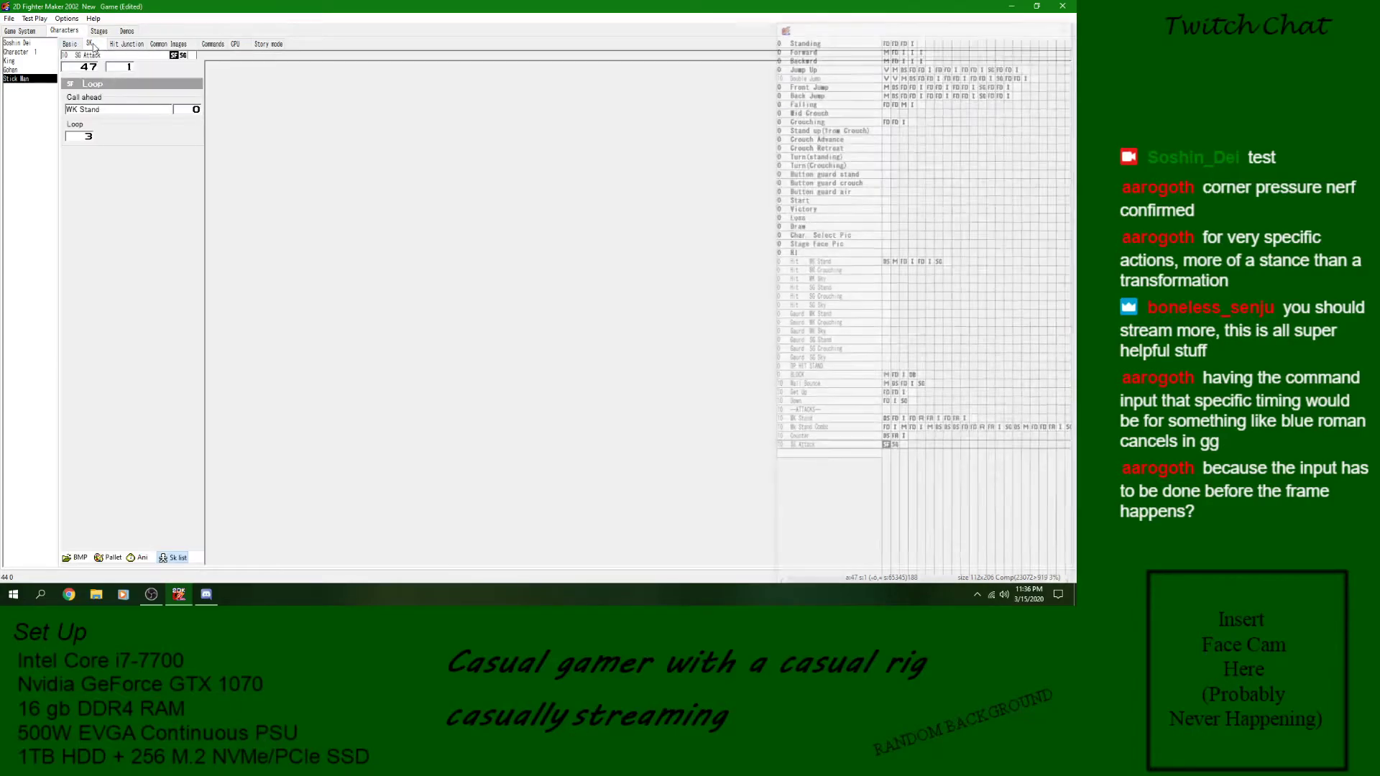
pyautogui.click(9, 20)
pyautogui.click(27, 61)
# - Run a test battle from New Stage1 with Stick Man as both players, try the attacks while moving, and close the test
pyautogui.click(33, 19)
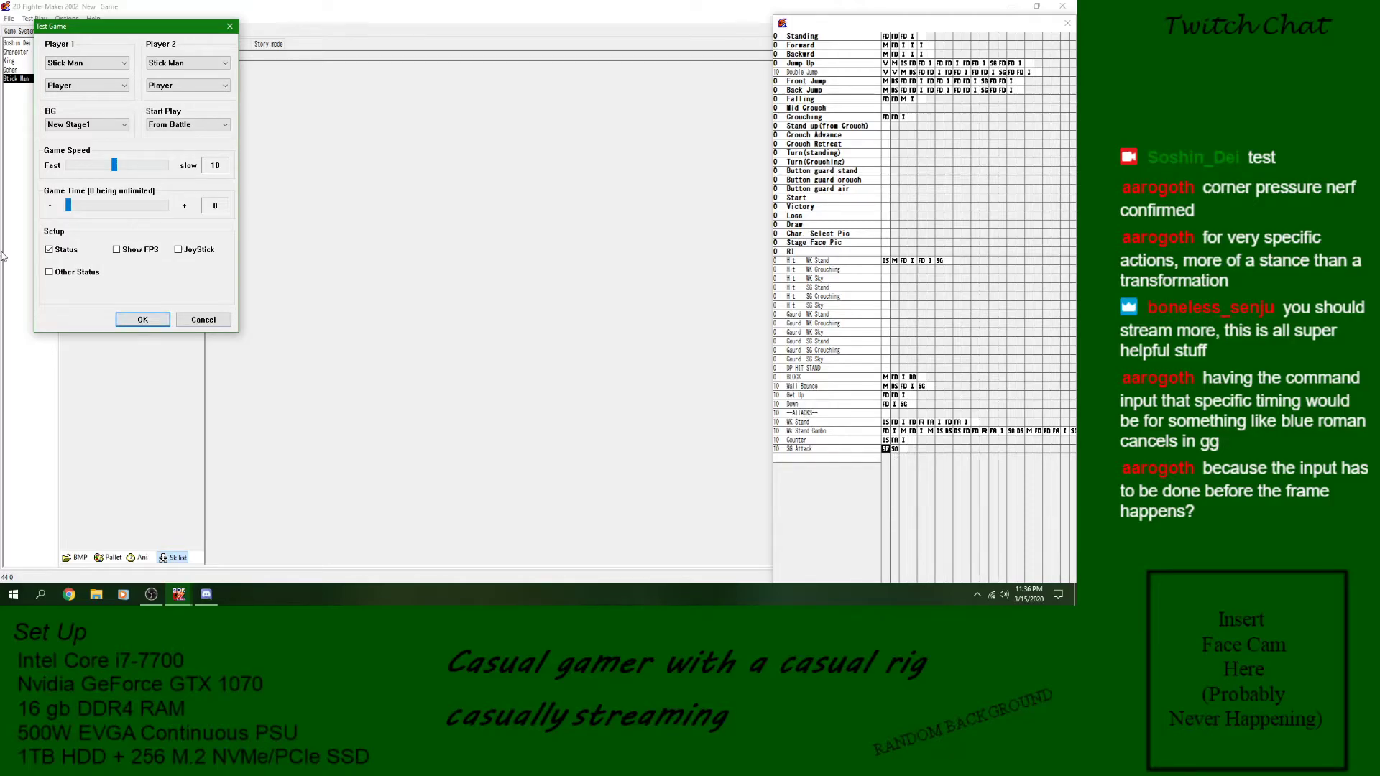
pyautogui.click(126, 321)
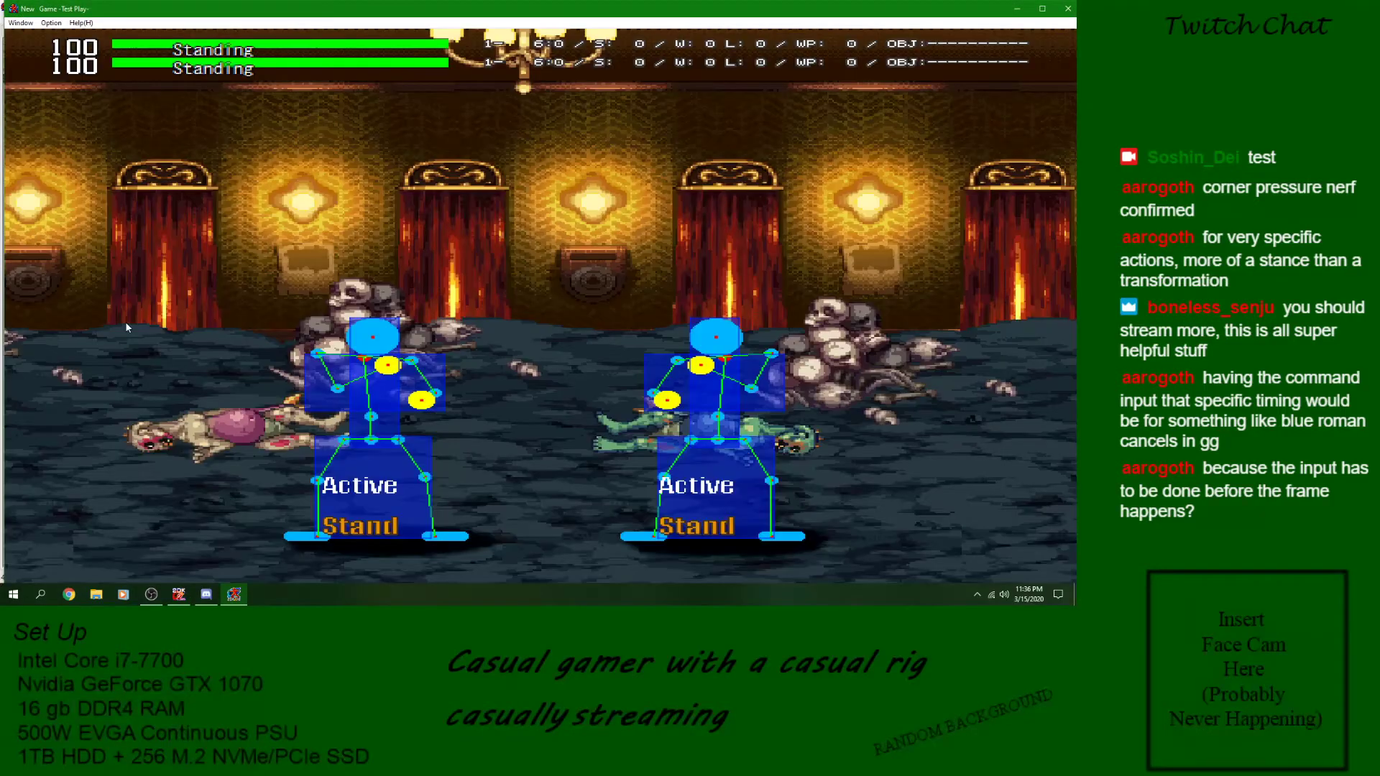
pyautogui.press('Left')
pyautogui.press('z')
pyautogui.press('z')
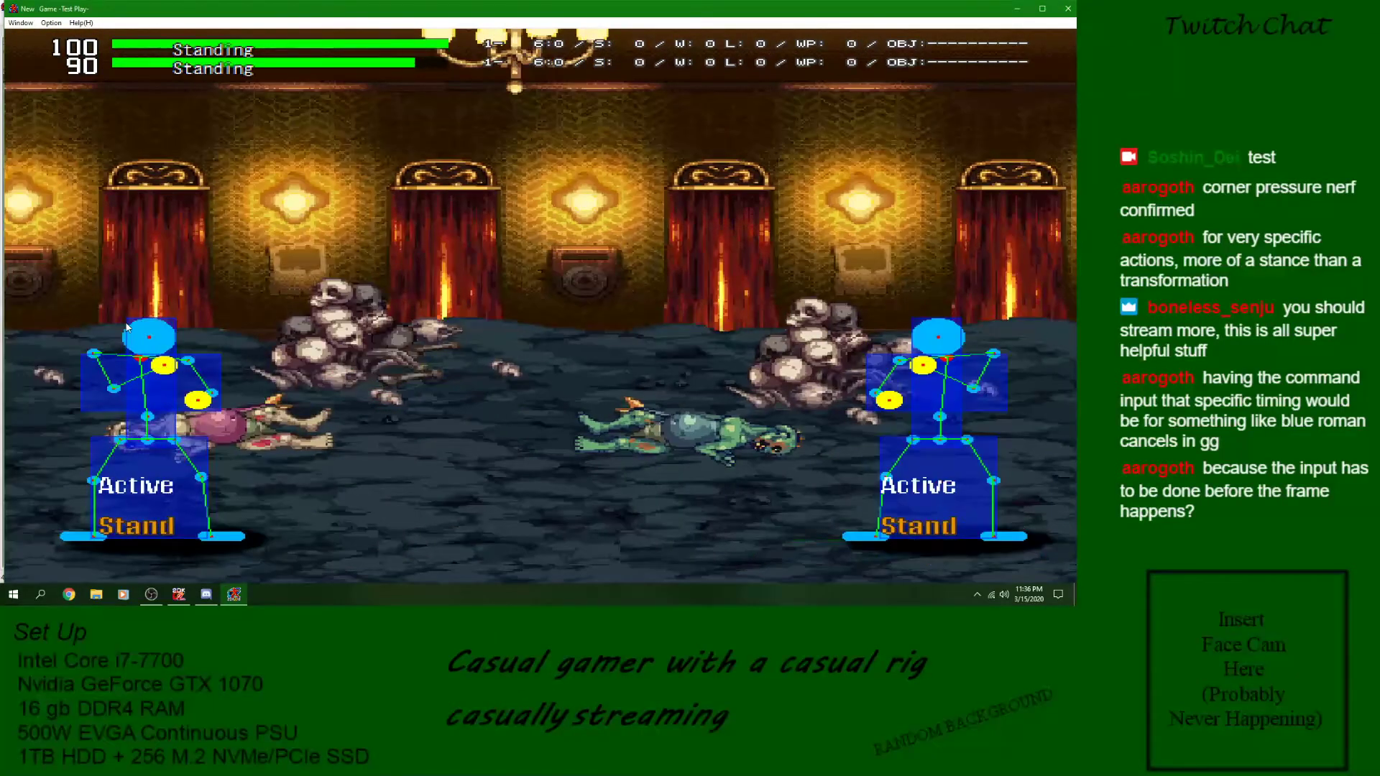
pyautogui.press('Right')
pyautogui.press('z')
pyautogui.press('z')
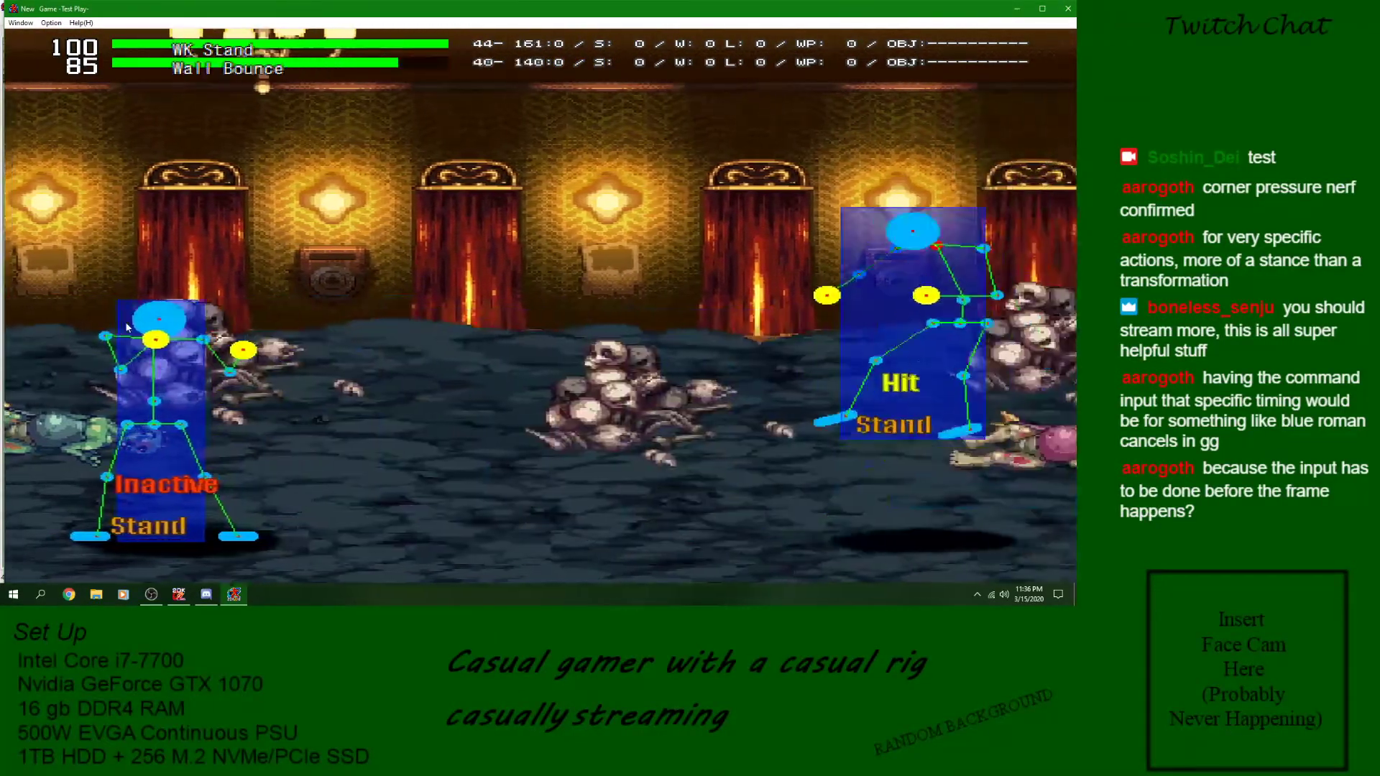
pyautogui.press('z')
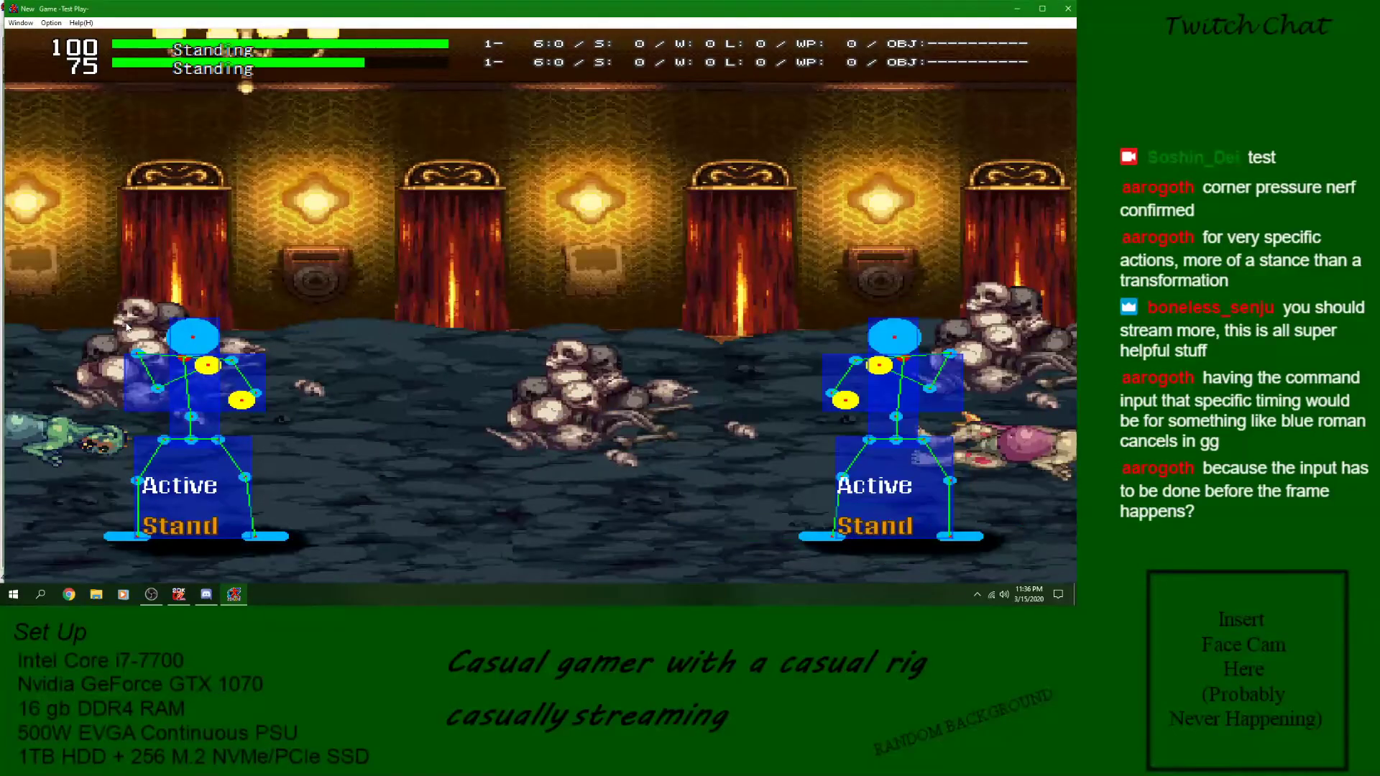
pyautogui.click(1068, 9)
# - Compare the detect skill and attack blocks of Counter with the loop and goto blocks of SG Attack
pyautogui.click(895, 450)
pyautogui.click(886, 449)
pyautogui.click(886, 441)
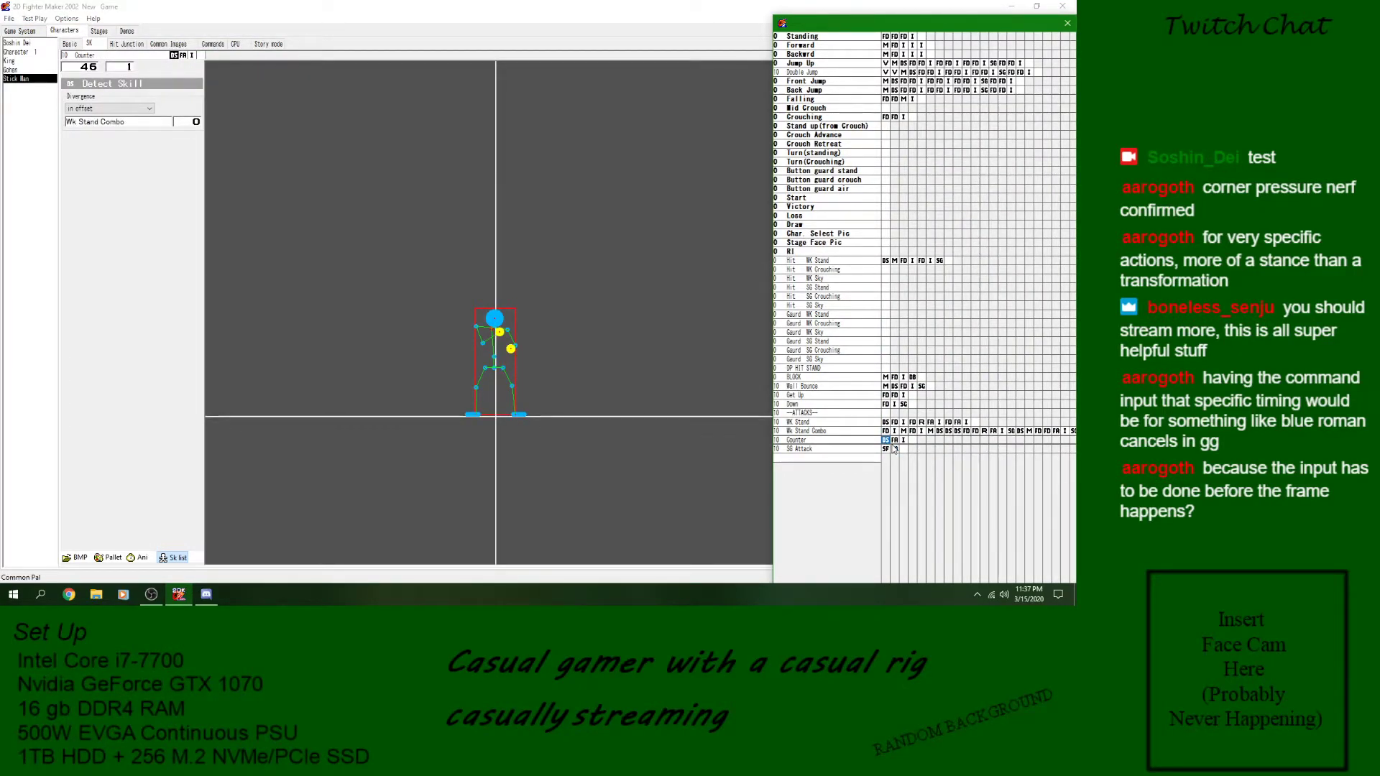
pyautogui.click(888, 451)
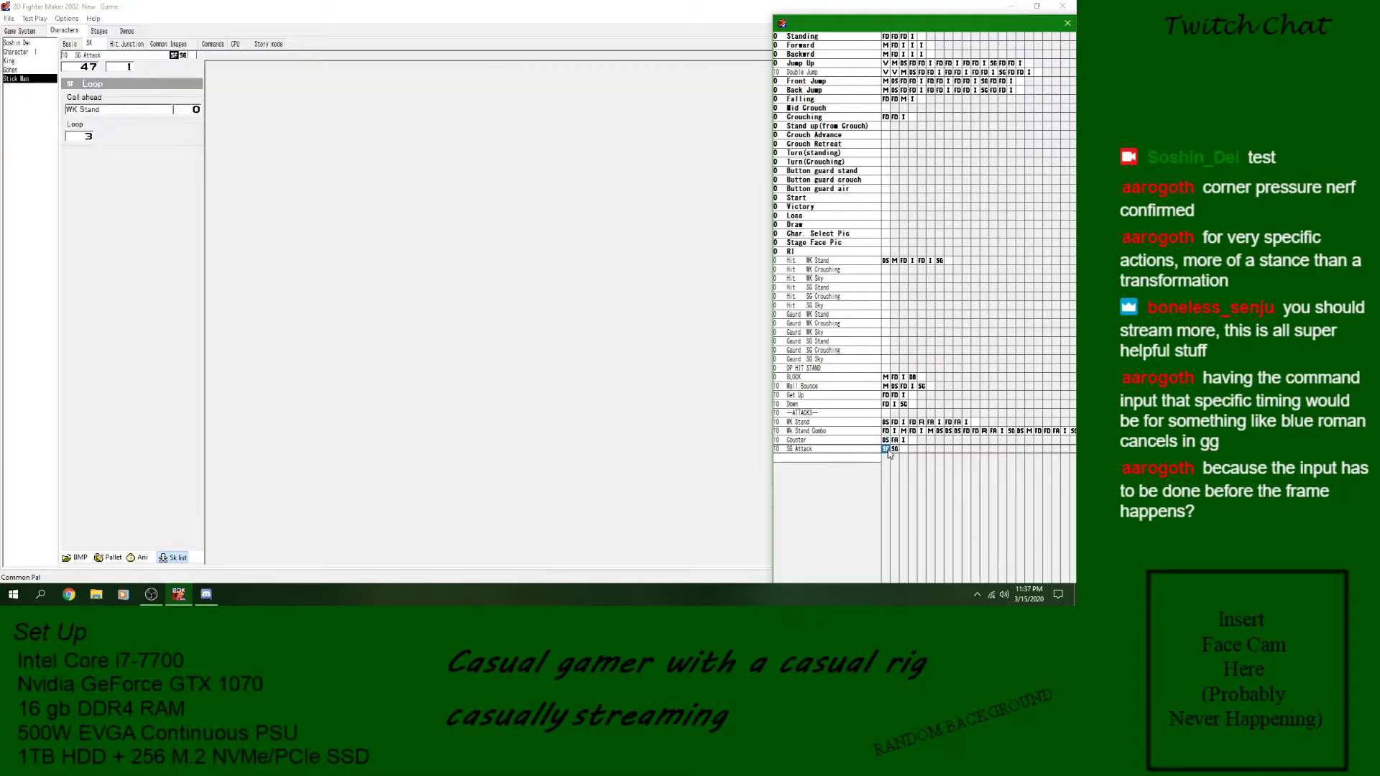
pyautogui.click(897, 450)
pyautogui.click(886, 441)
pyautogui.click(903, 441)
pyautogui.click(894, 441)
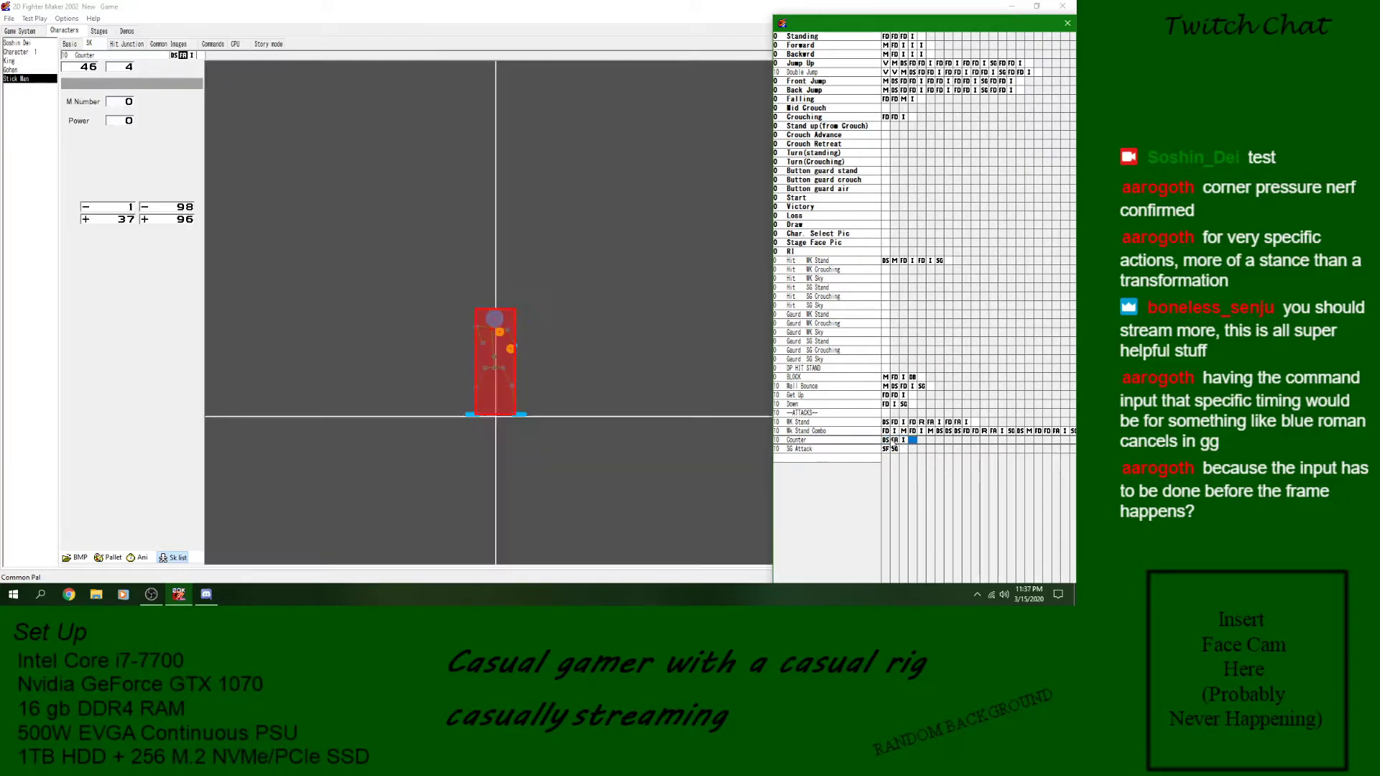
pyautogui.click(882, 460)
pyautogui.click(886, 450)
pyautogui.click(894, 440)
pyautogui.click(887, 440)
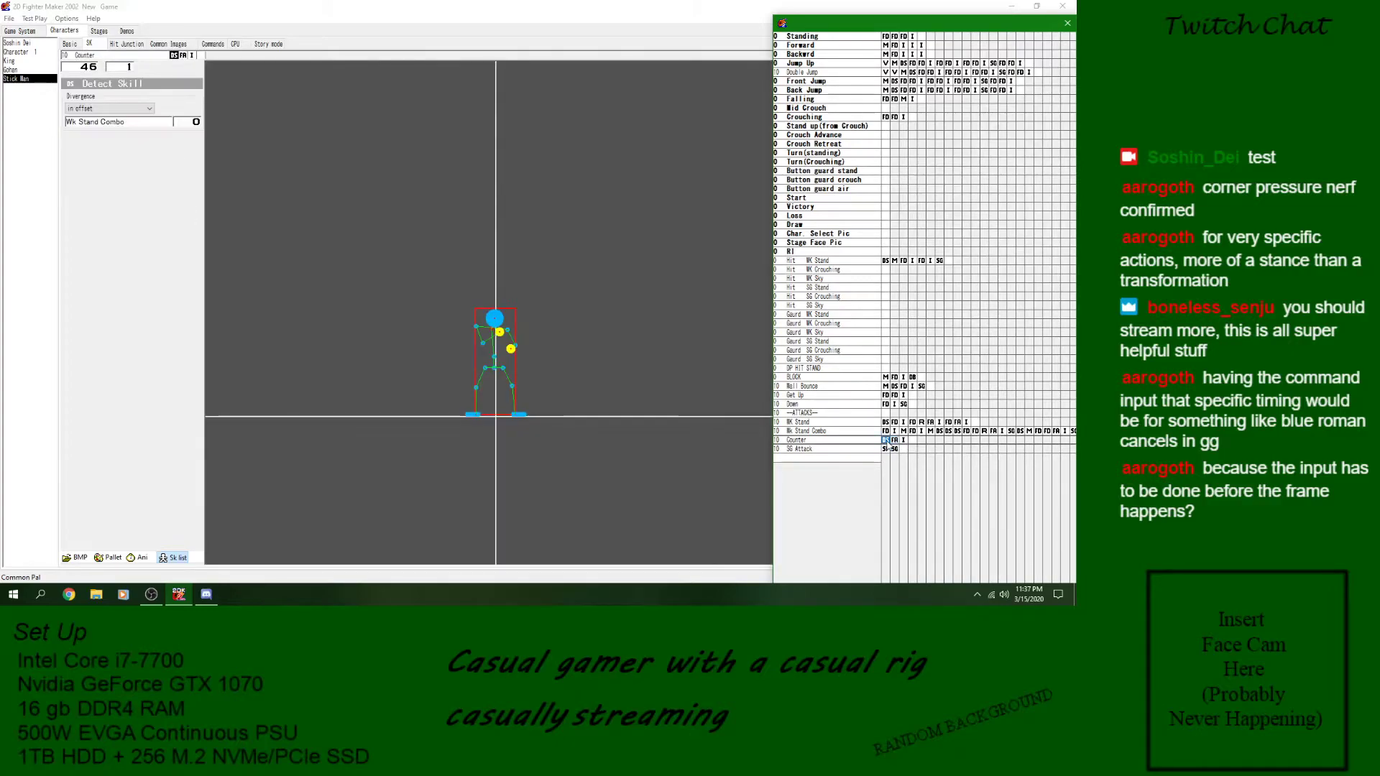
pyautogui.click(887, 451)
pyautogui.click(887, 440)
pyautogui.click(886, 449)
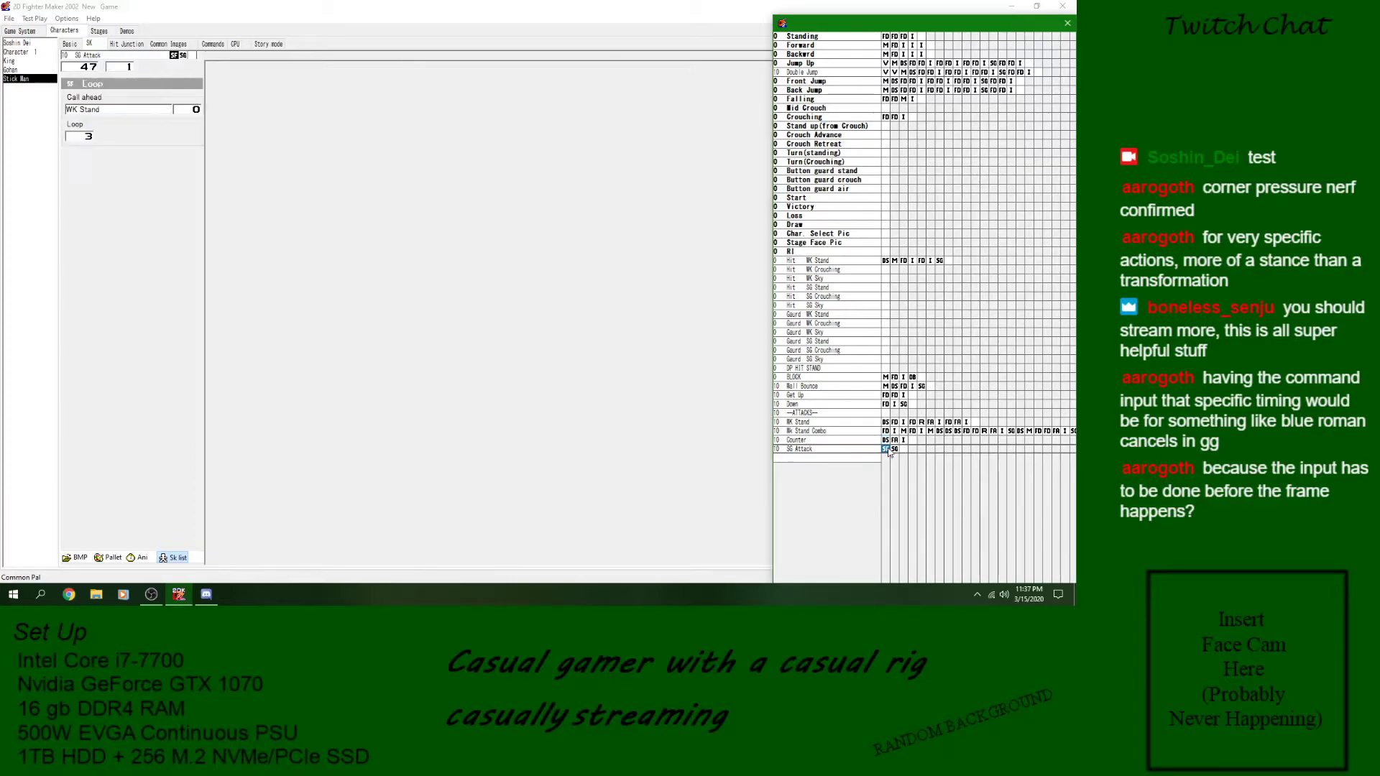
# - Review the loop block's call target list and the WK Stand and Wk Stand Combo skills that SG Attack refers to
pyautogui.click(105, 110)
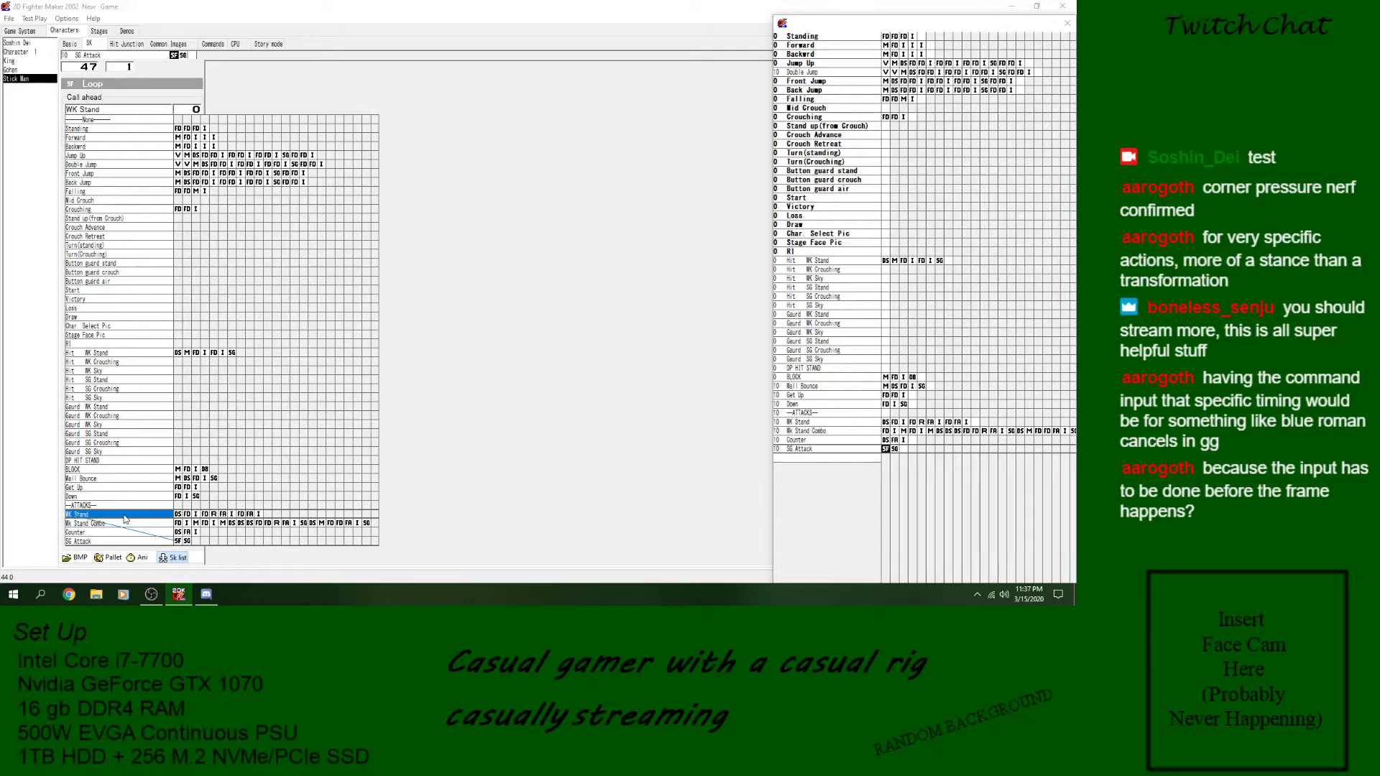
pyautogui.click(841, 429)
pyautogui.click(841, 424)
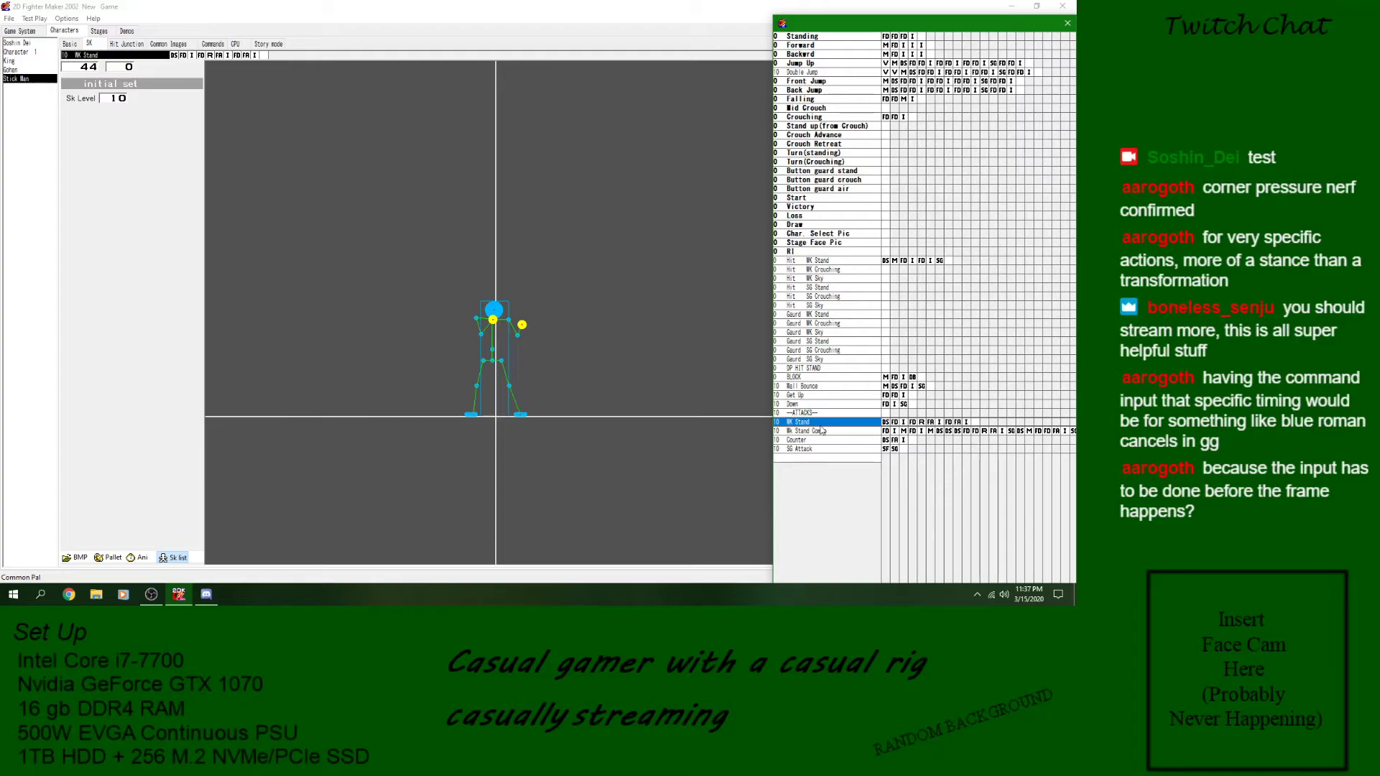
pyautogui.click(886, 450)
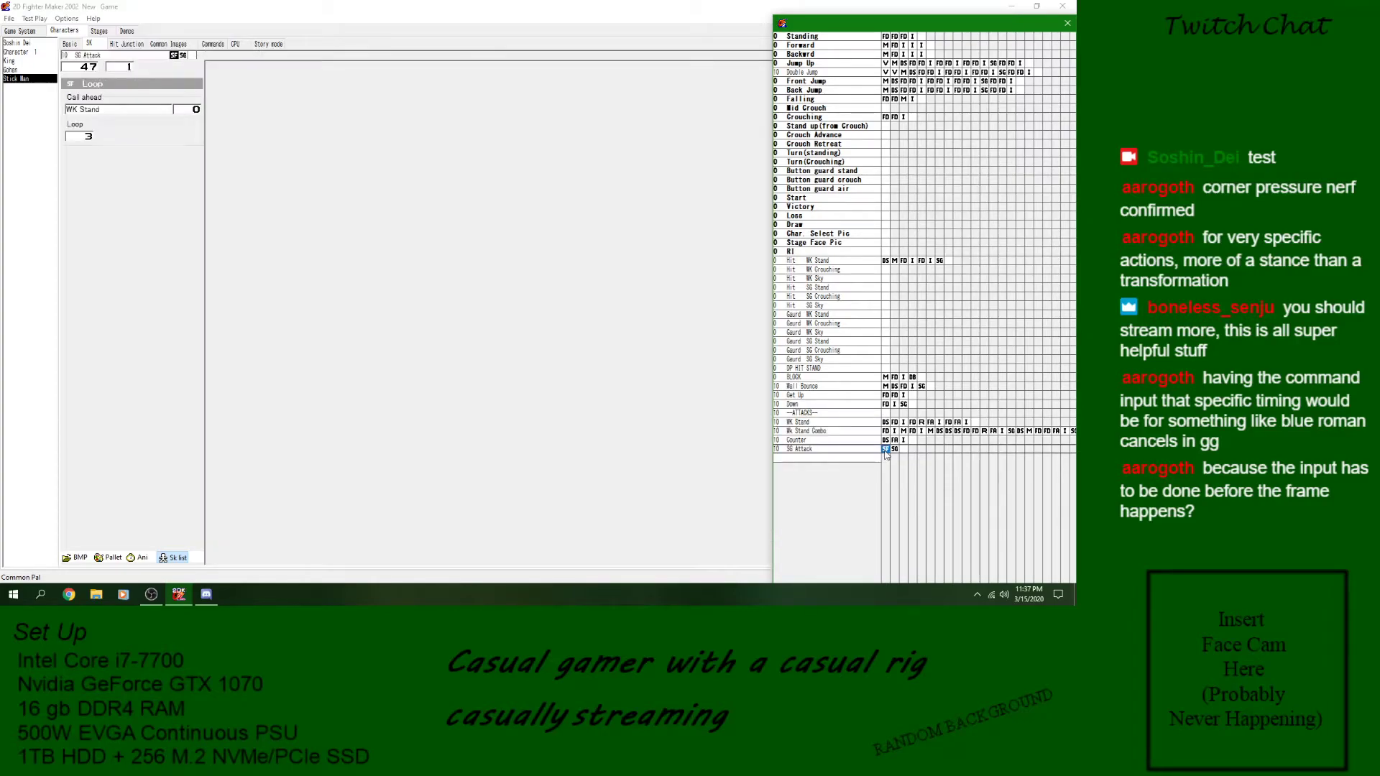
pyautogui.click(867, 449)
pyautogui.click(866, 431)
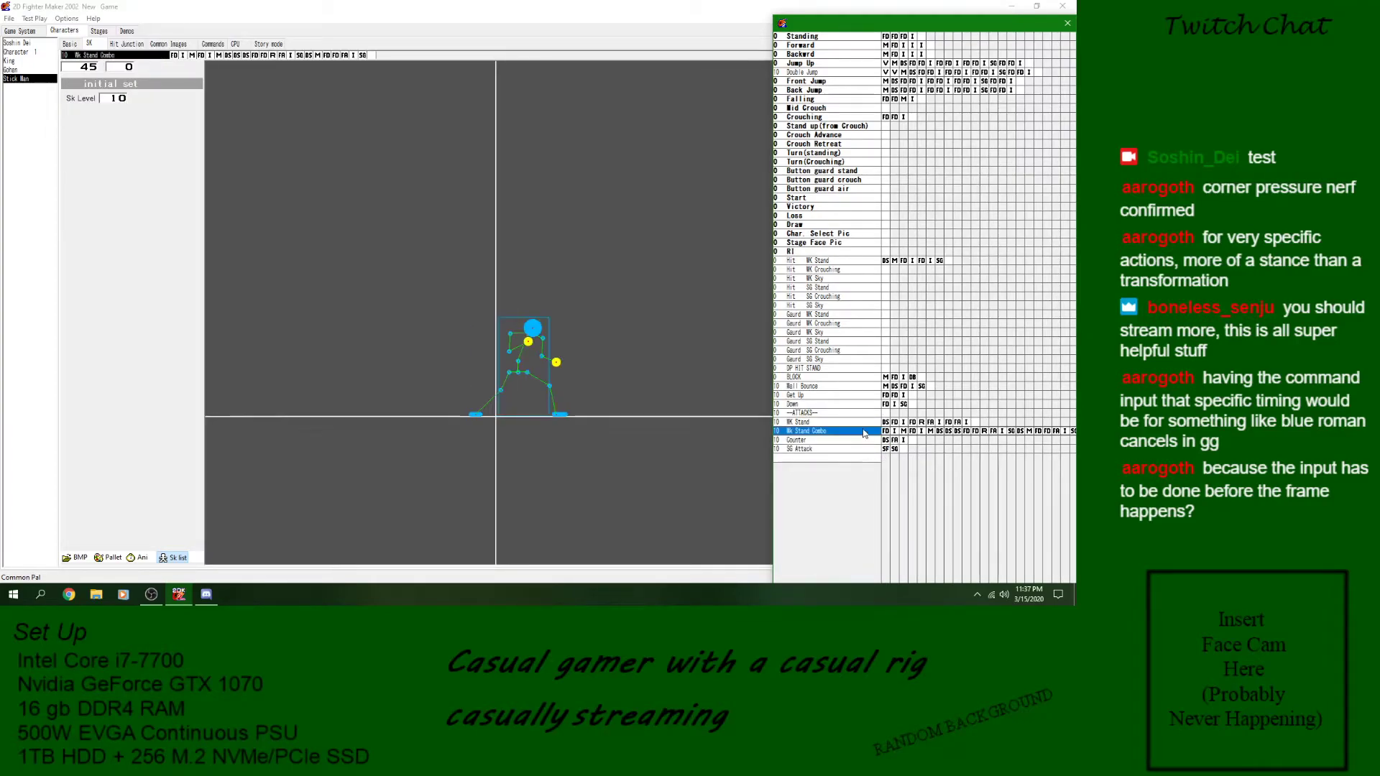
pyautogui.click(886, 450)
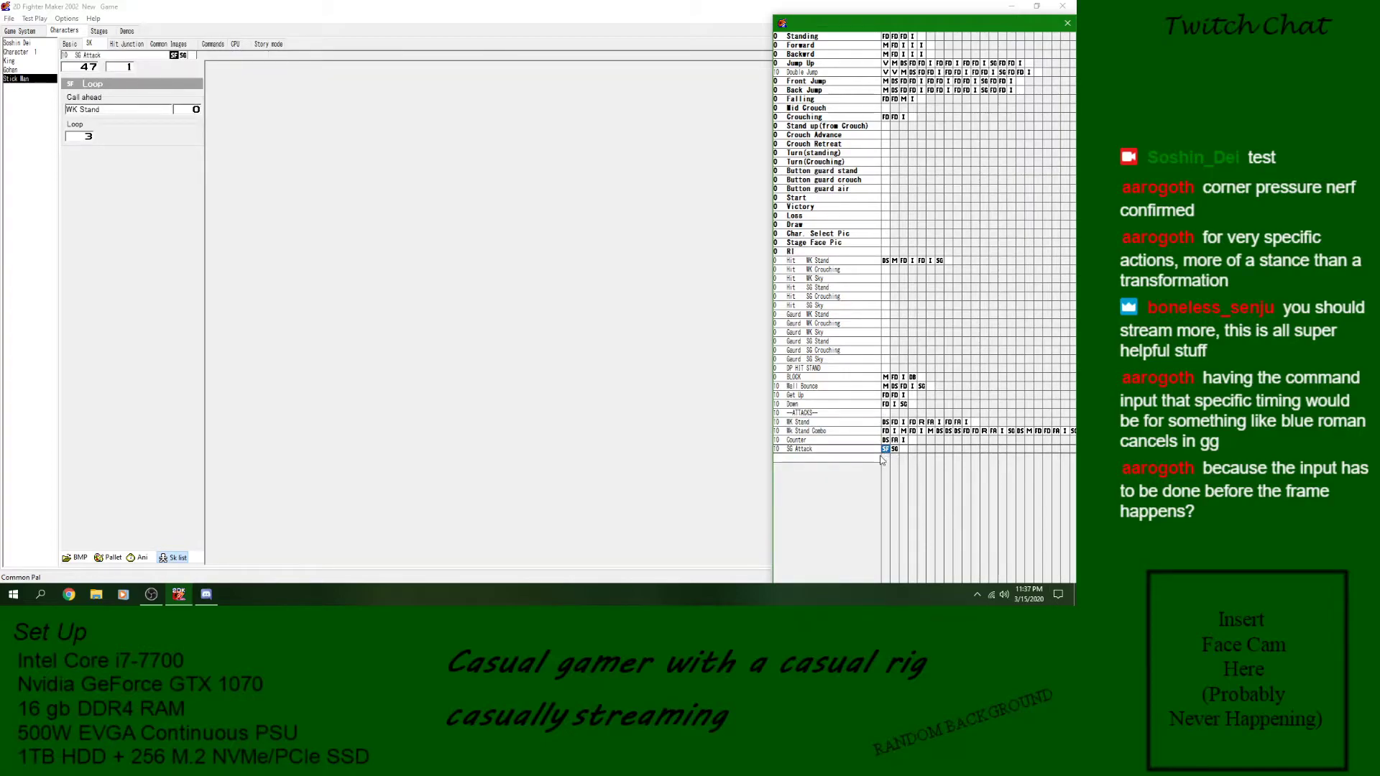
# - Open SG Attack's goto block and save the game
pyautogui.click(874, 451)
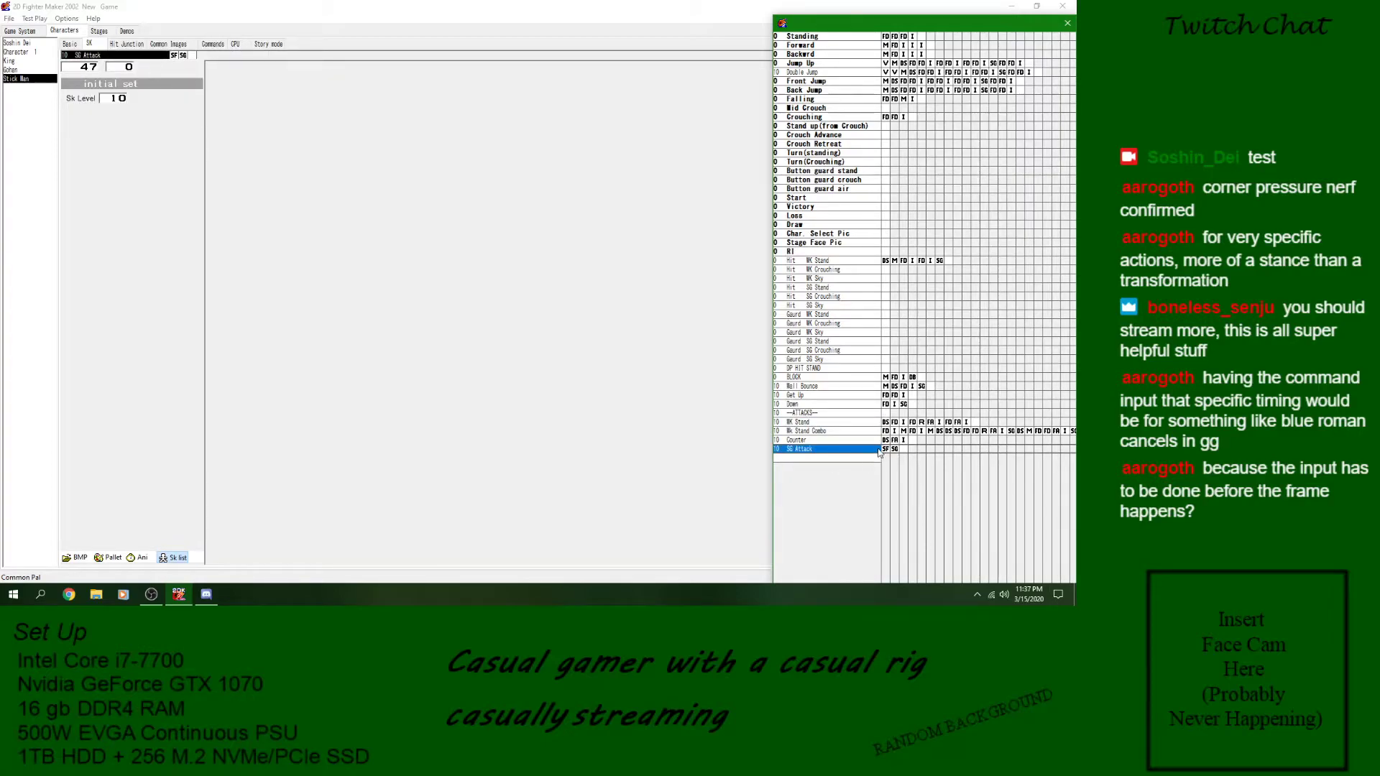
pyautogui.click(895, 449)
pyautogui.click(9, 18)
pyautogui.click(24, 60)
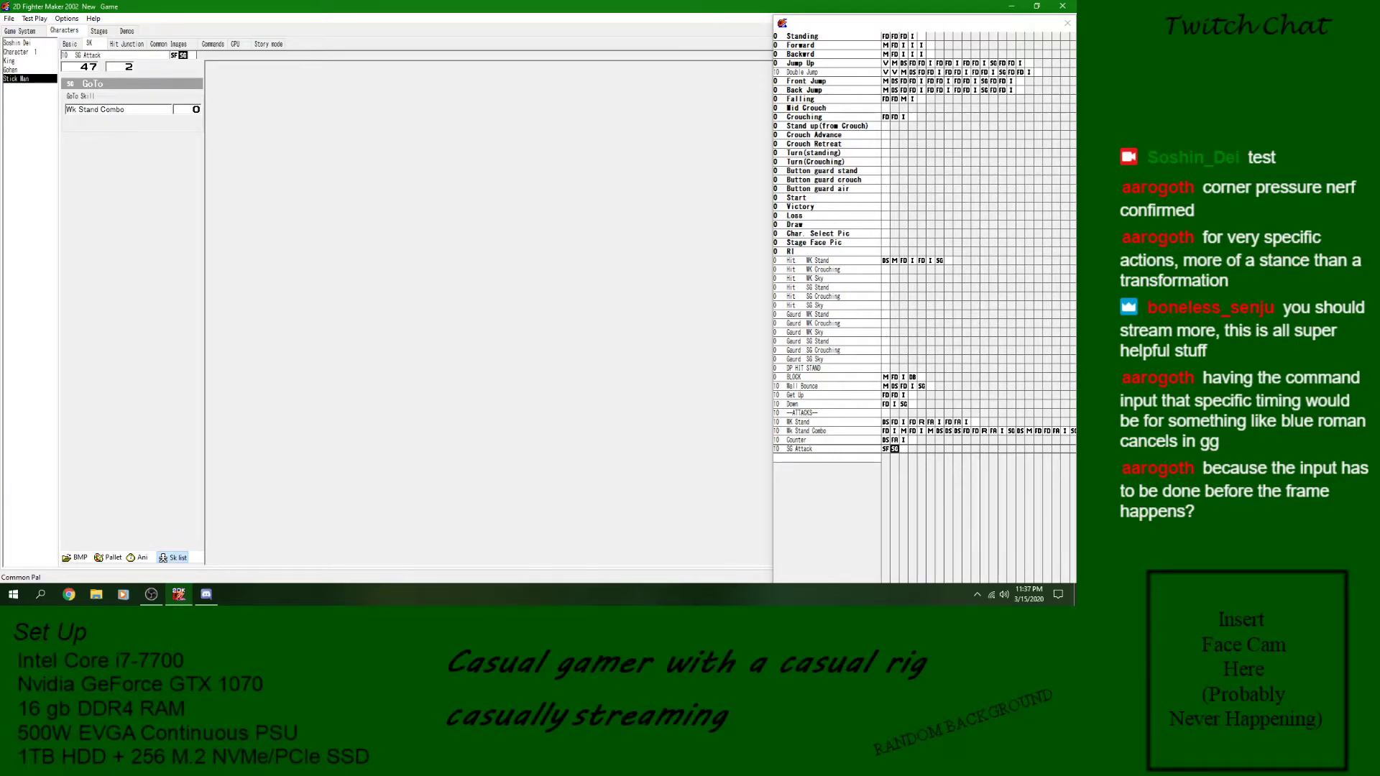
pyautogui.hotkey('alt', 'Tab')
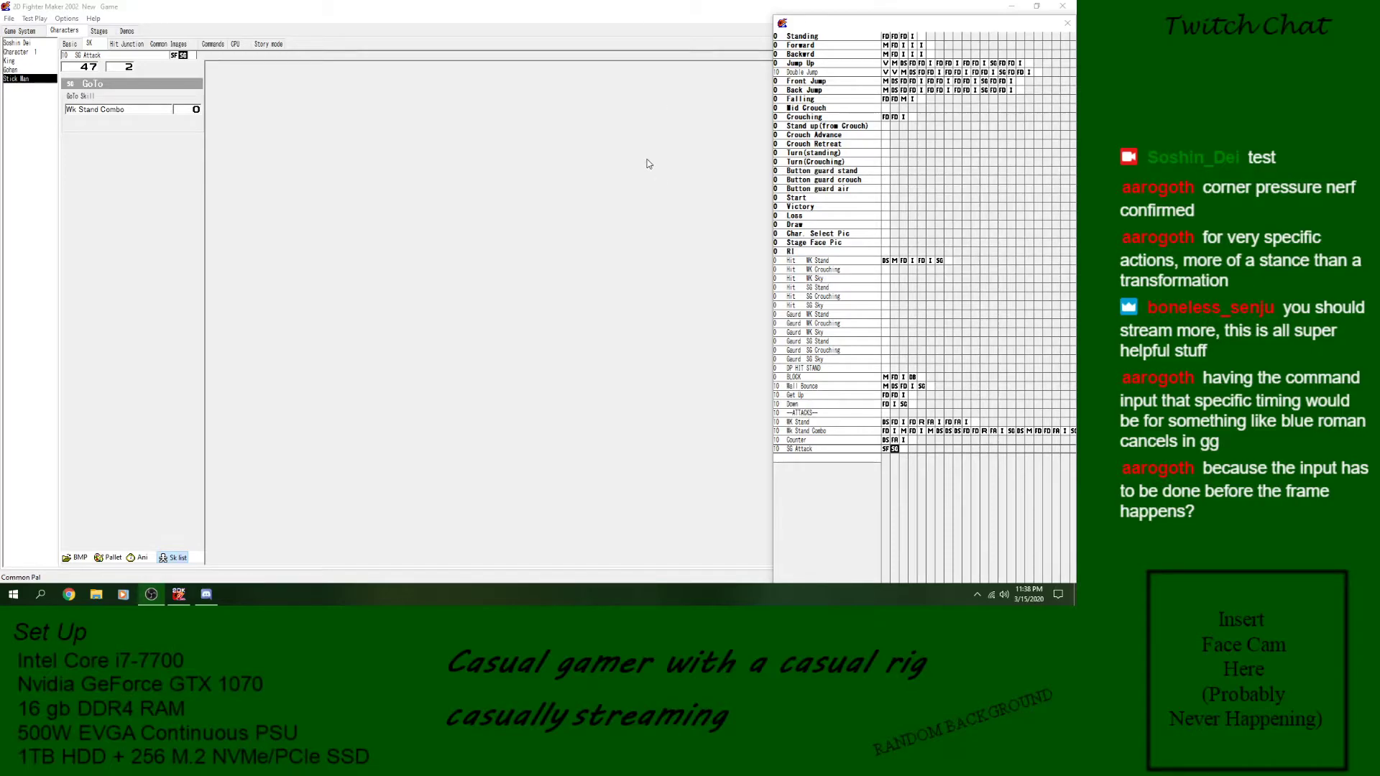
# - Review SG Attack's loop block and the skills listed above it, up to Hit WK Stand
pyautogui.click(884, 449)
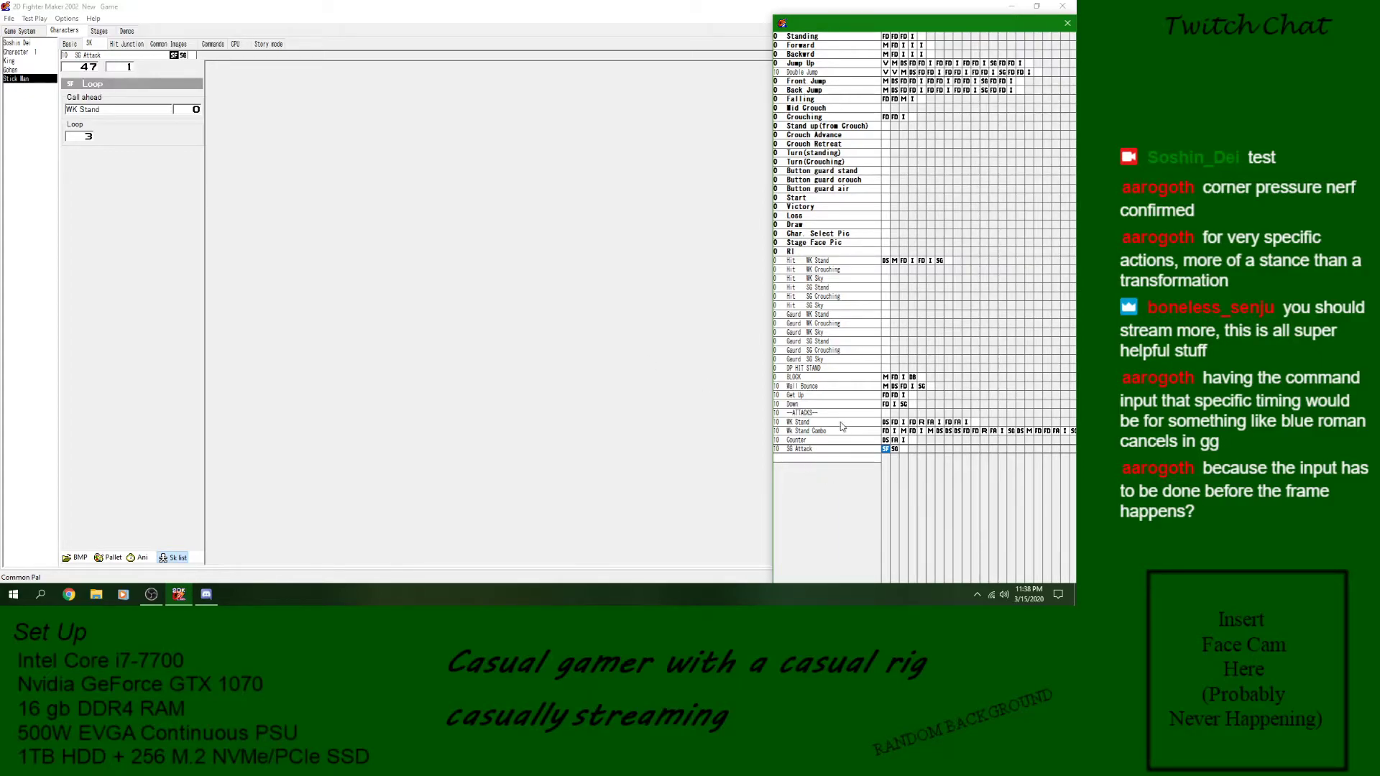
pyautogui.click(831, 448)
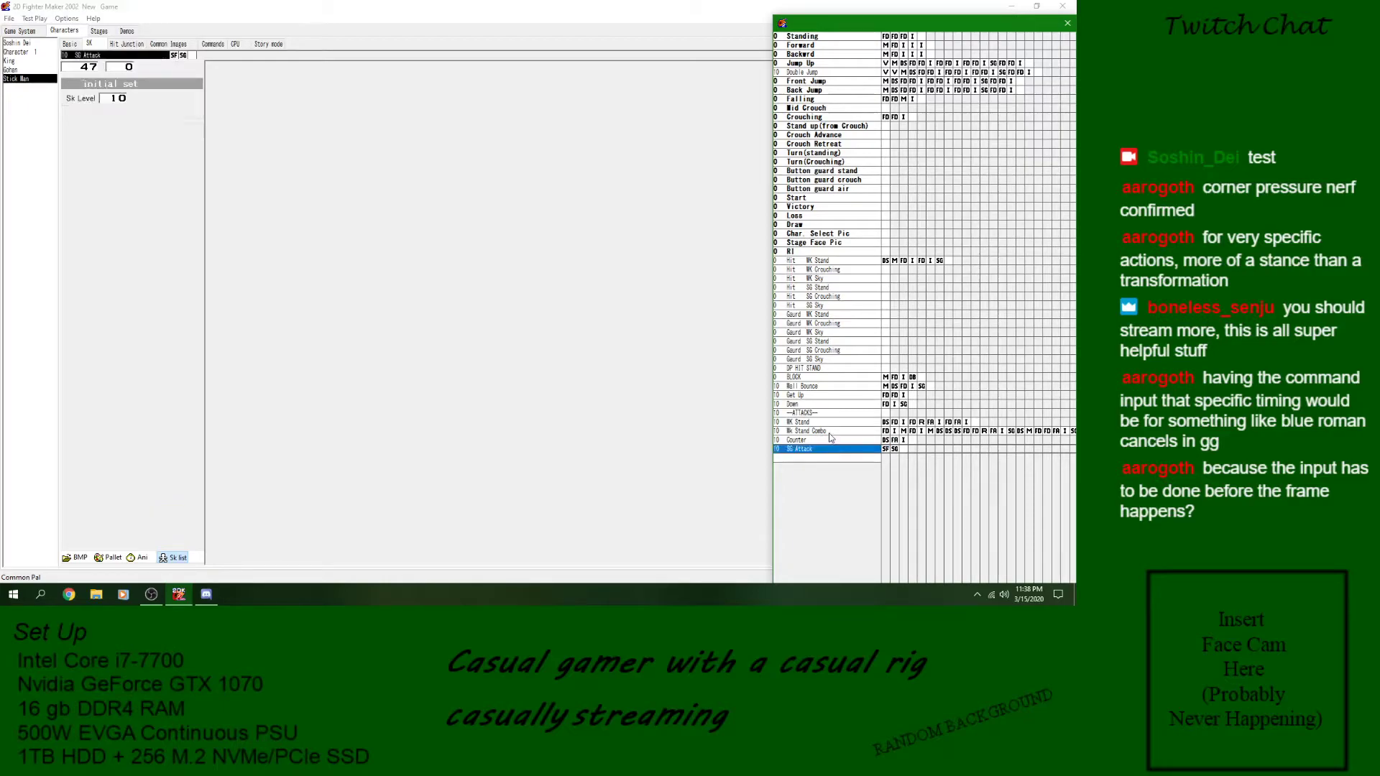
pyautogui.click(830, 432)
pyautogui.click(829, 422)
pyautogui.click(829, 412)
pyautogui.click(829, 404)
pyautogui.click(831, 386)
pyautogui.click(833, 378)
pyautogui.click(833, 368)
pyautogui.click(831, 307)
pyautogui.click(836, 263)
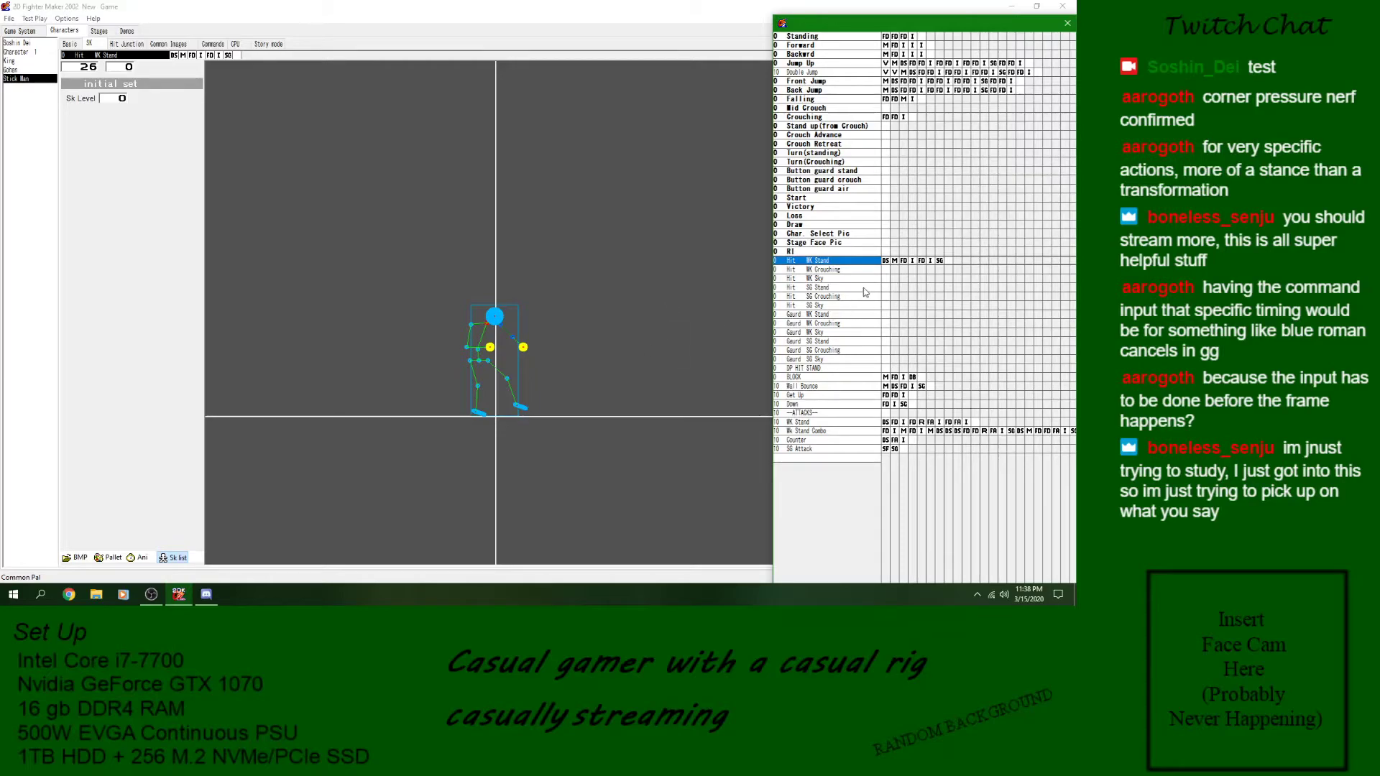
# - Examine the defense, image and goto blocks of the Stick Man's Hit WK Stand skill
pyautogui.click(886, 262)
pyautogui.click(904, 263)
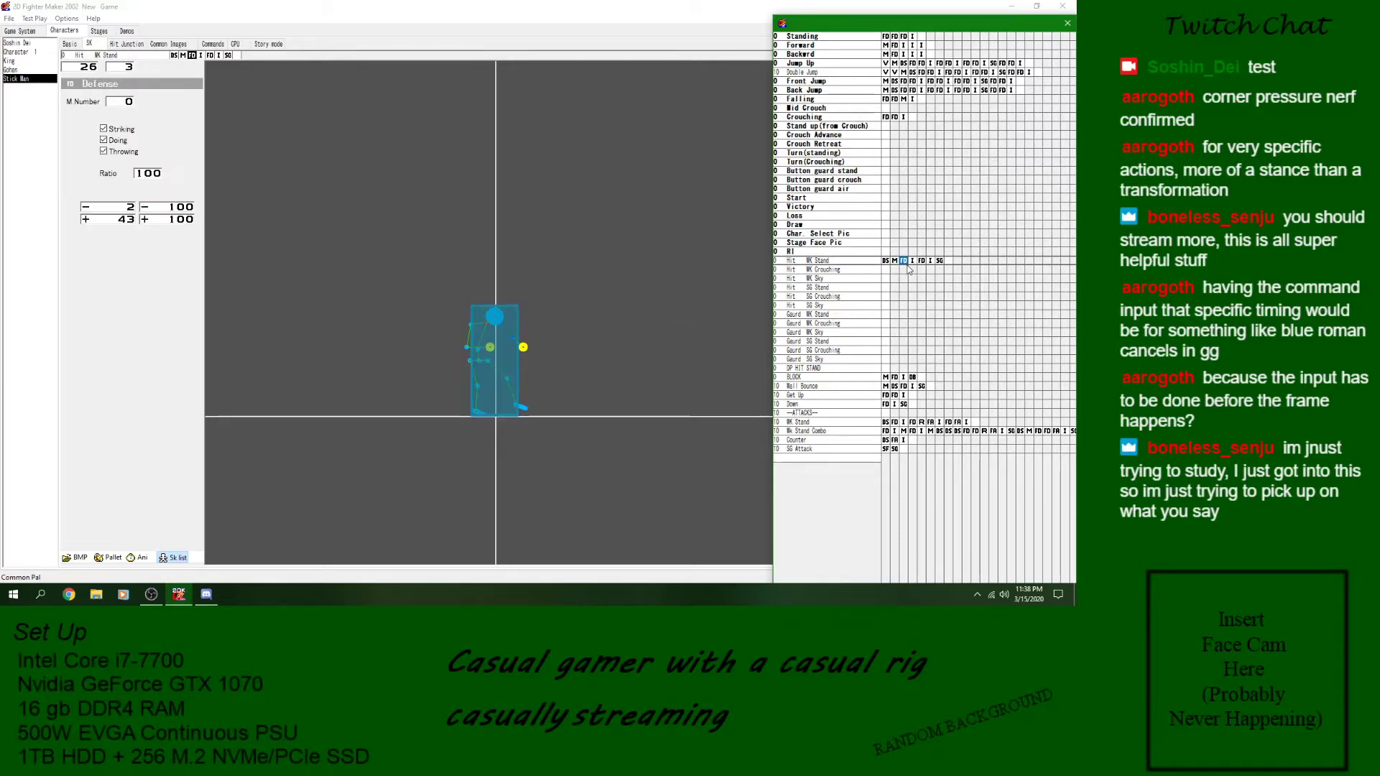
pyautogui.click(921, 263)
pyautogui.click(930, 263)
pyautogui.click(939, 263)
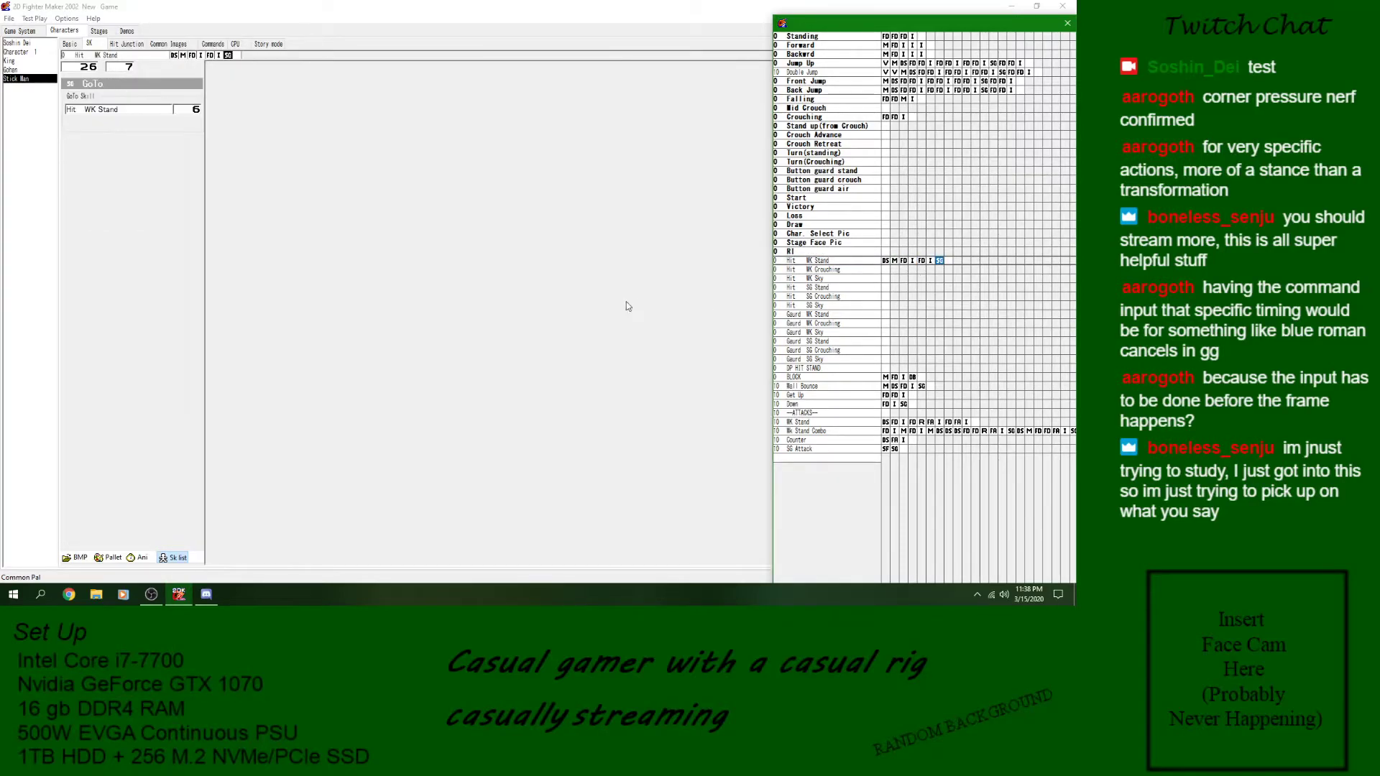
pyautogui.click(866, 261)
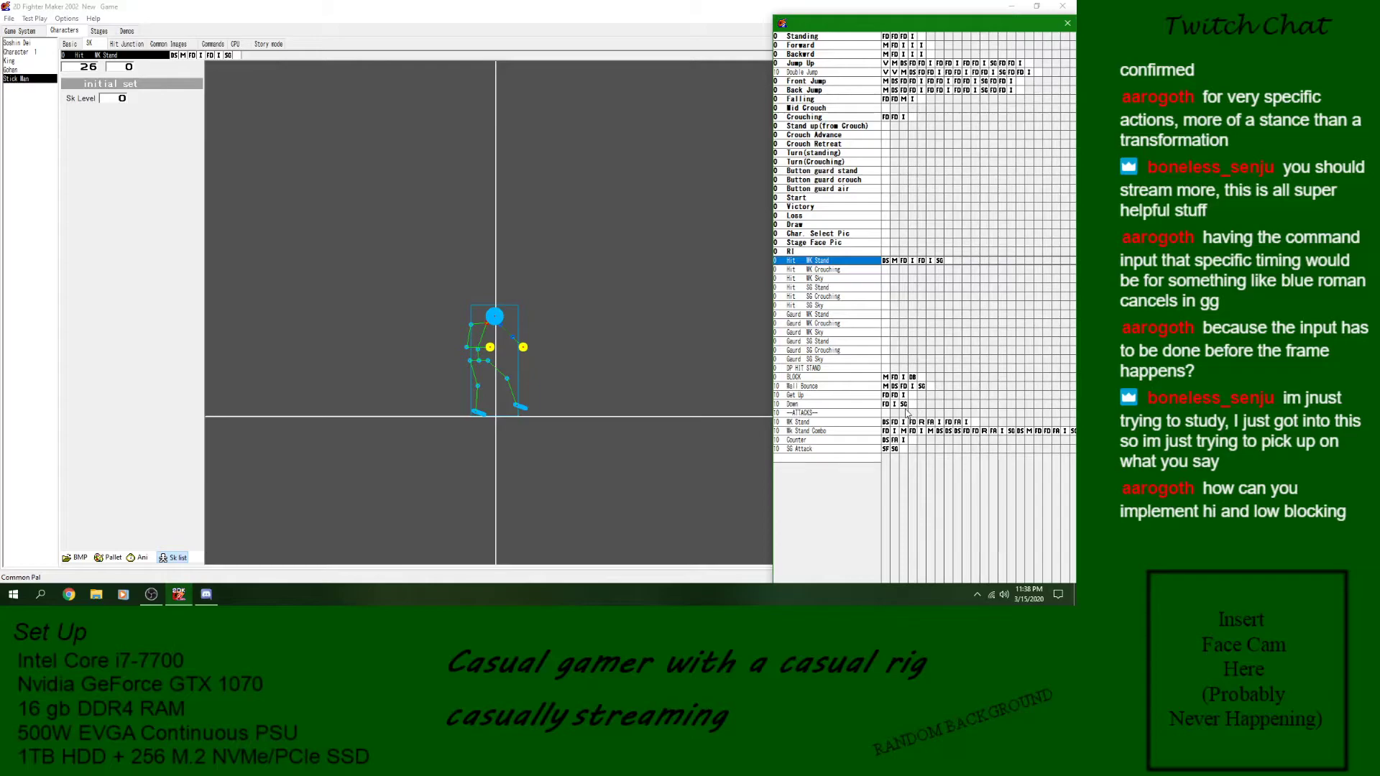
# - Look over the Stick Man's BLOCK, Down and WK Stand skills
pyautogui.click(874, 379)
pyautogui.click(856, 405)
pyautogui.click(851, 423)
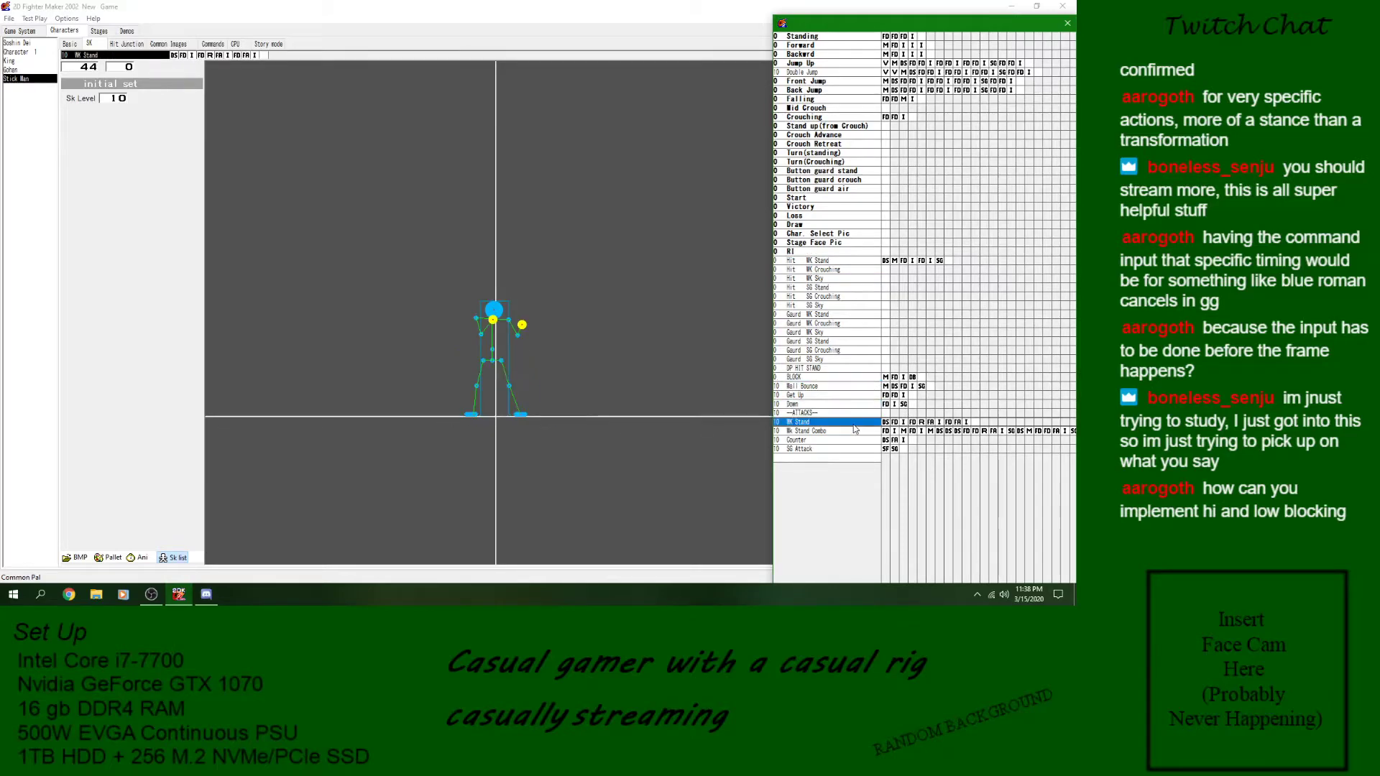
pyautogui.click(7, 18)
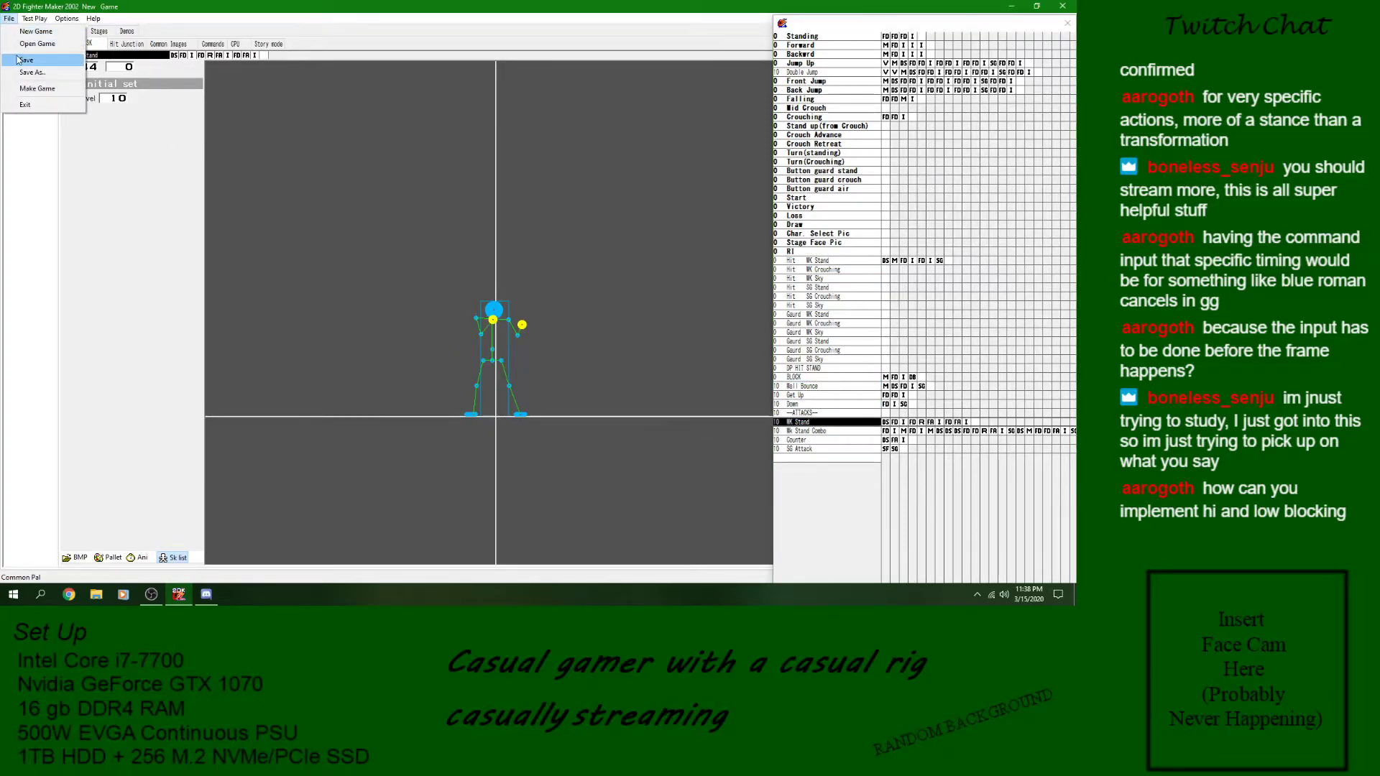
pyautogui.click(103, 95)
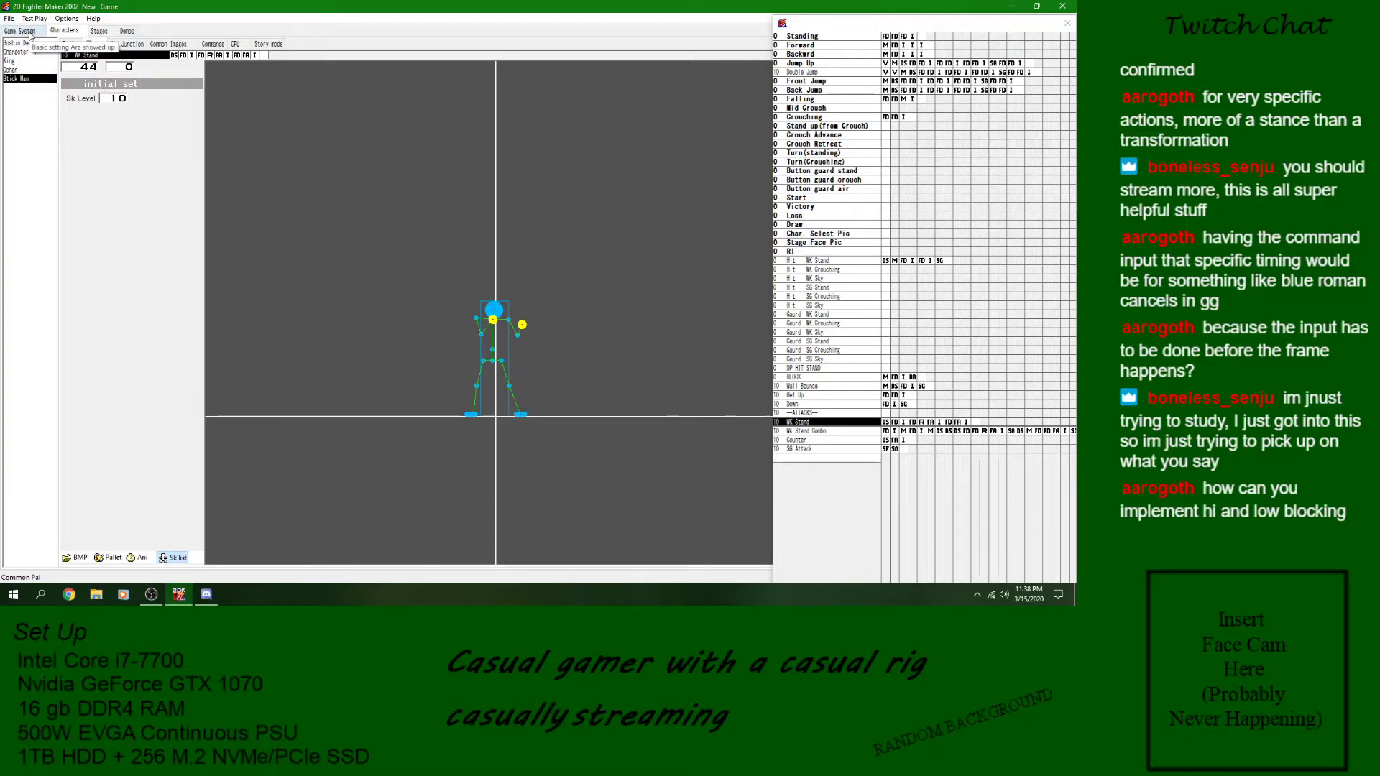
# - Review the hit and guard entries in the game system's hit junction list, including BLOCK and DP HIT STAND
pyautogui.click(29, 31)
pyautogui.click(83, 45)
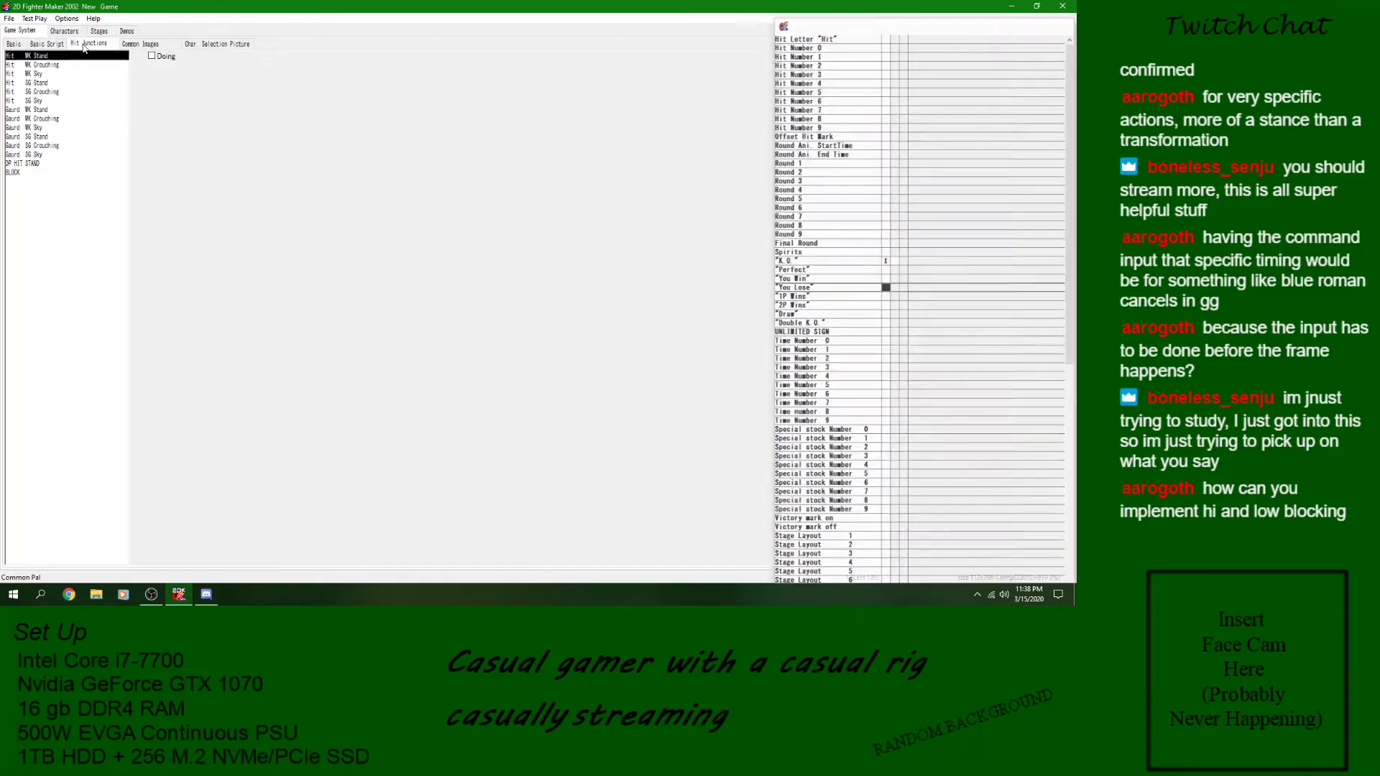
pyautogui.moveTo(71, 65); pyautogui.dragTo(37, 146)
pyautogui.click(37, 31)
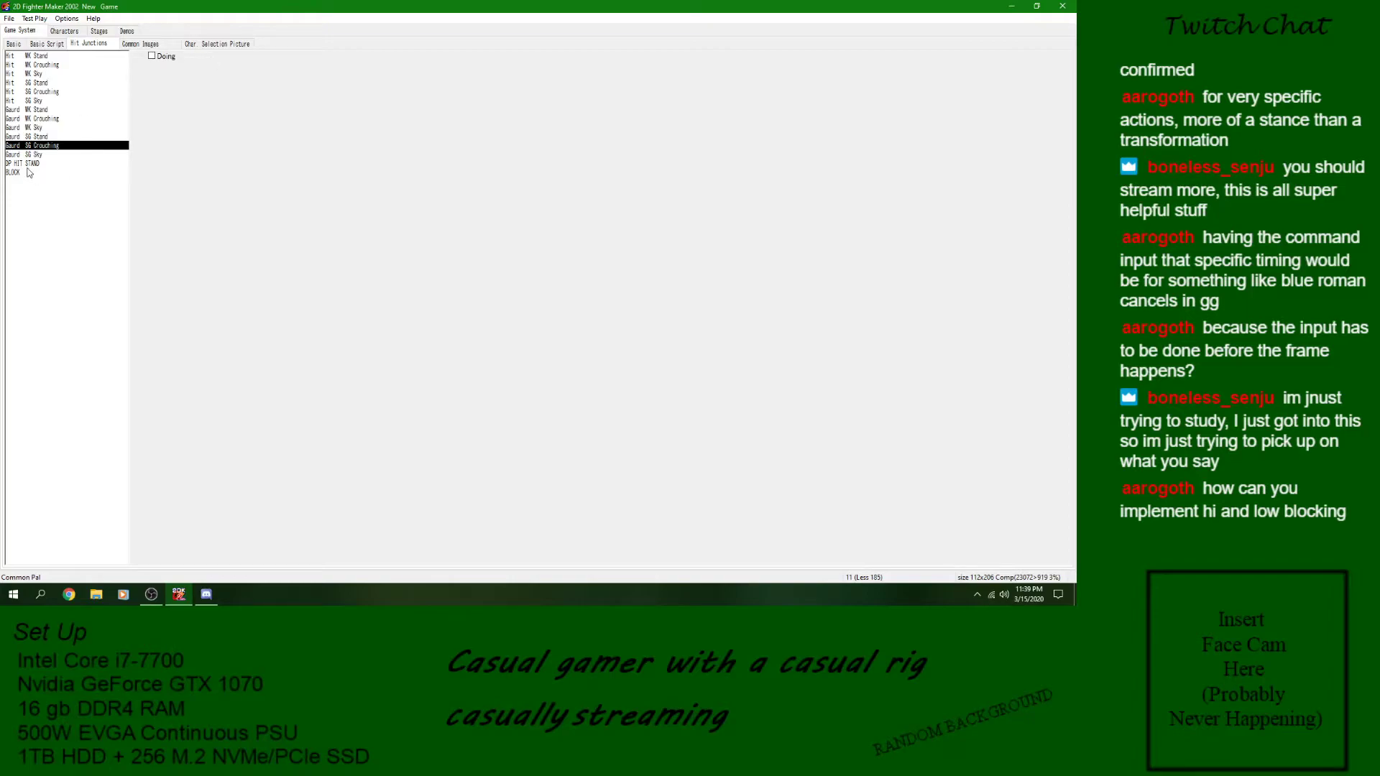
pyautogui.click(28, 171)
pyautogui.click(30, 164)
pyautogui.click(53, 80)
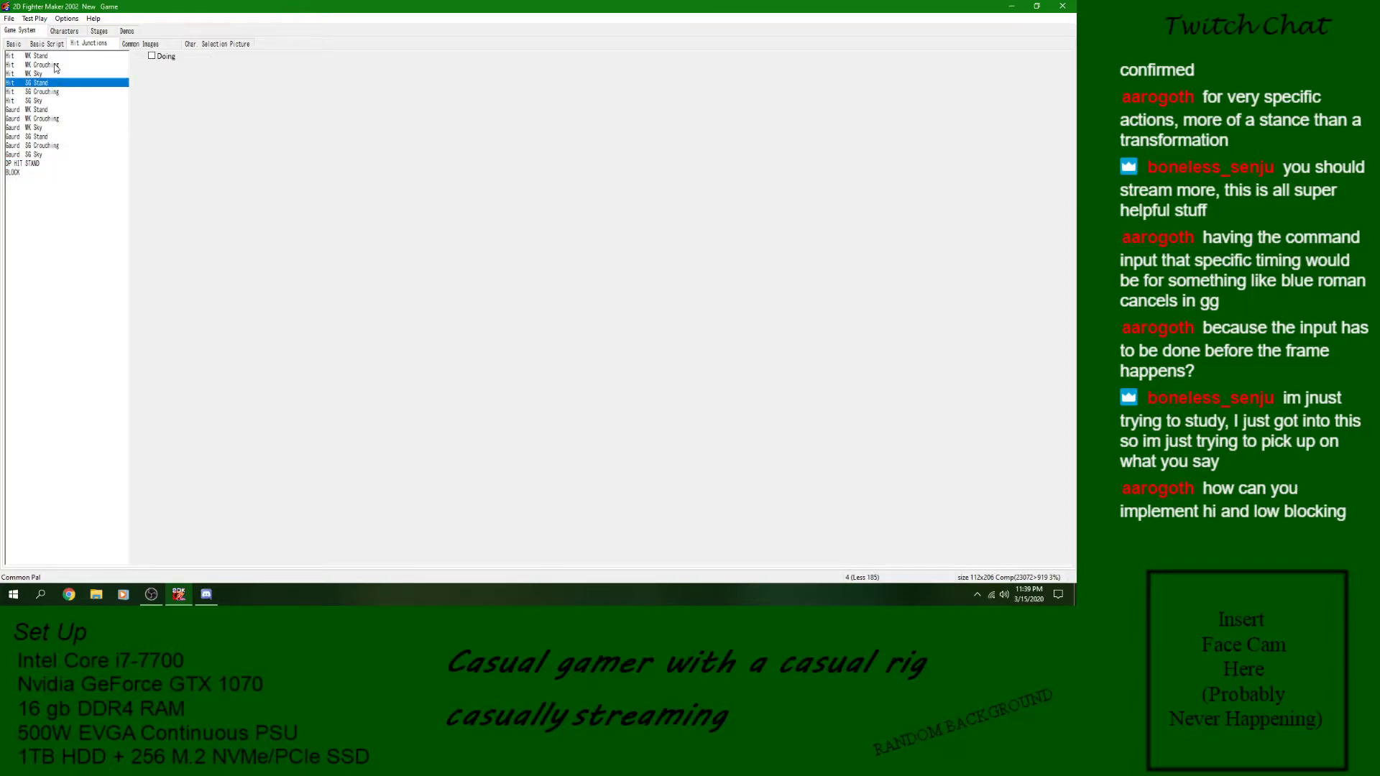
pyautogui.click(54, 165)
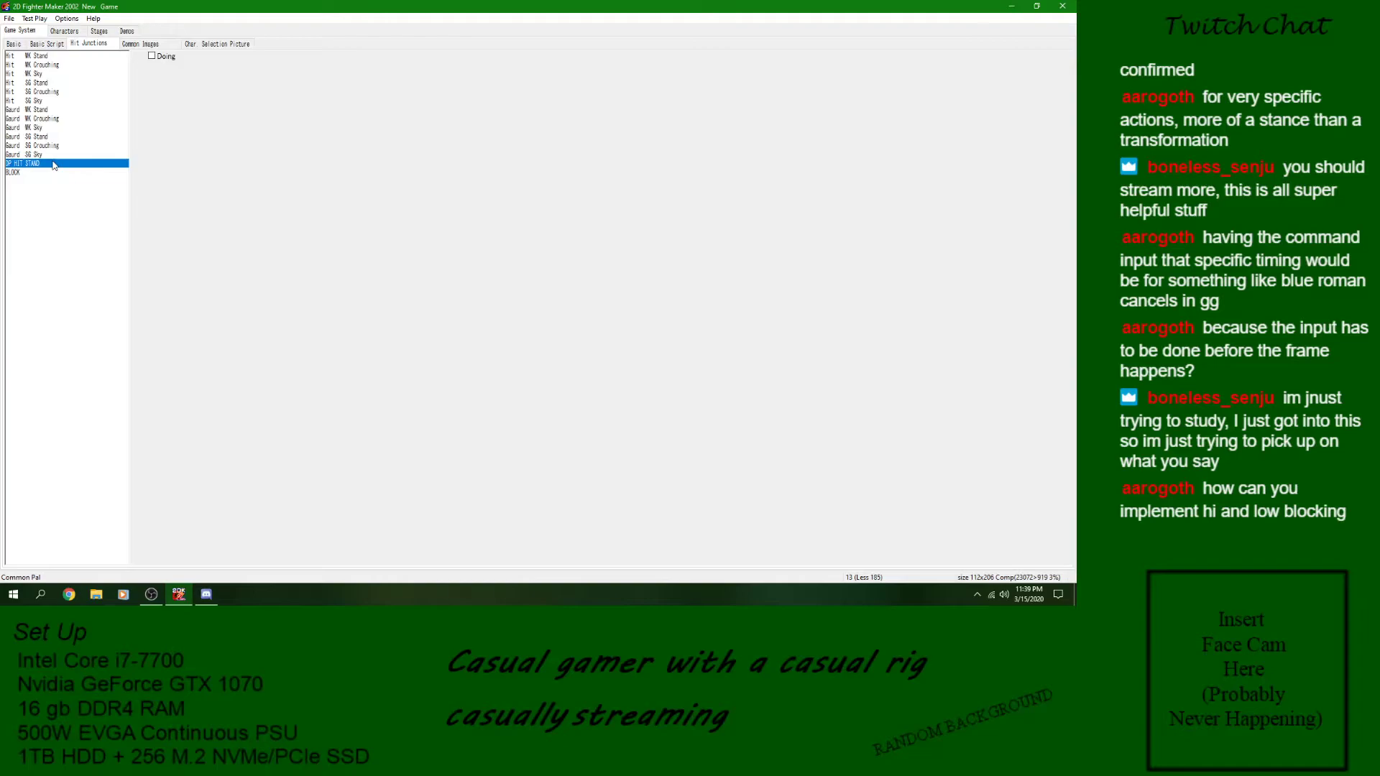
# - Check the first character's hit junction assignments and skills, and compare them with the game system's basic scripts and hit junctions
pyautogui.click(64, 31)
pyautogui.click(120, 45)
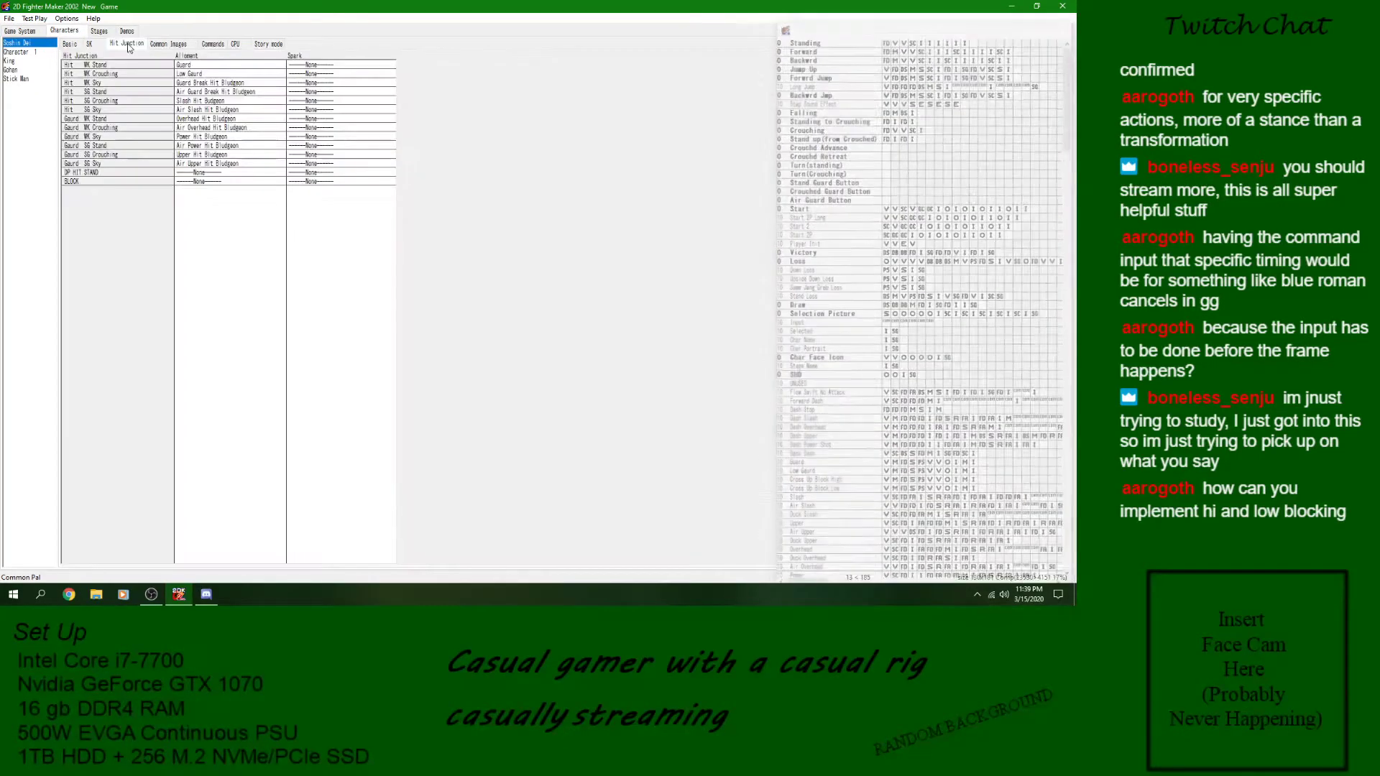
pyautogui.click(87, 44)
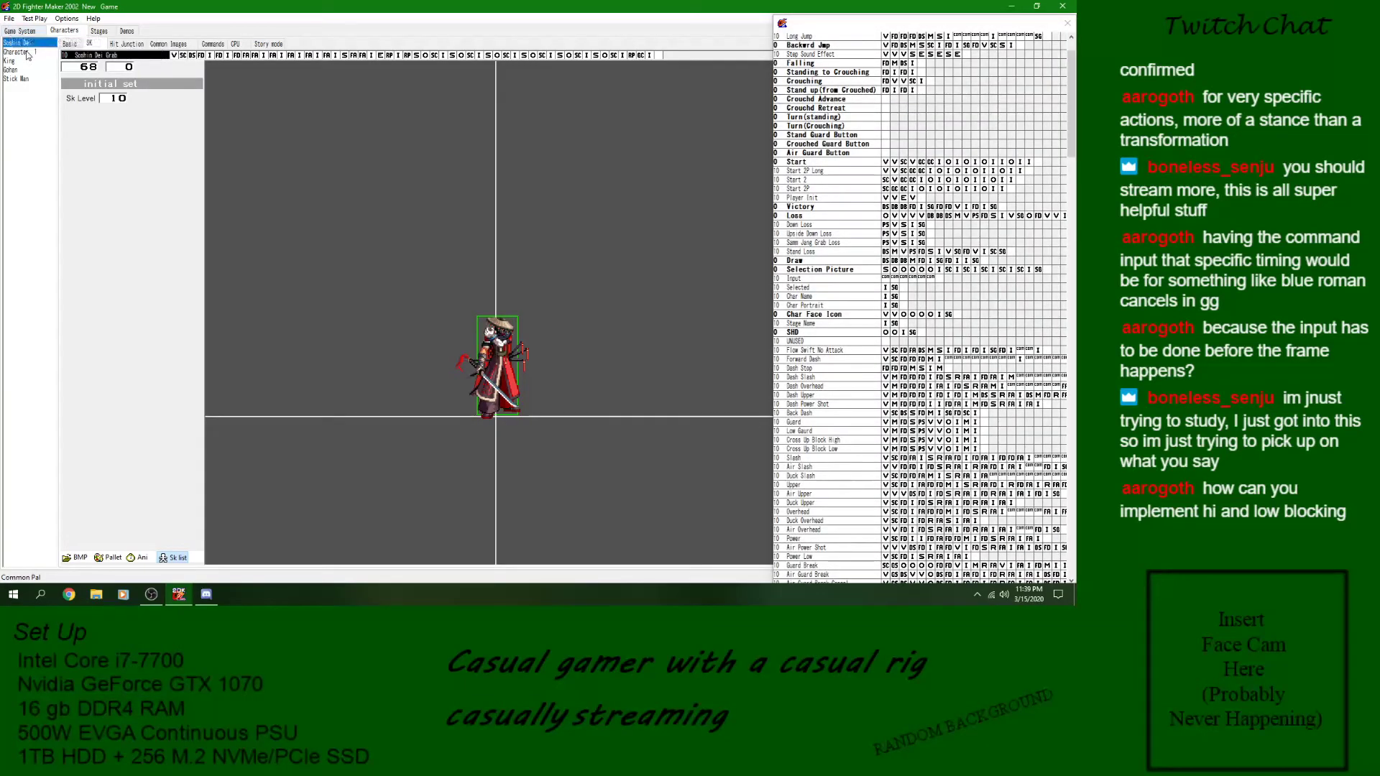
pyautogui.click(26, 31)
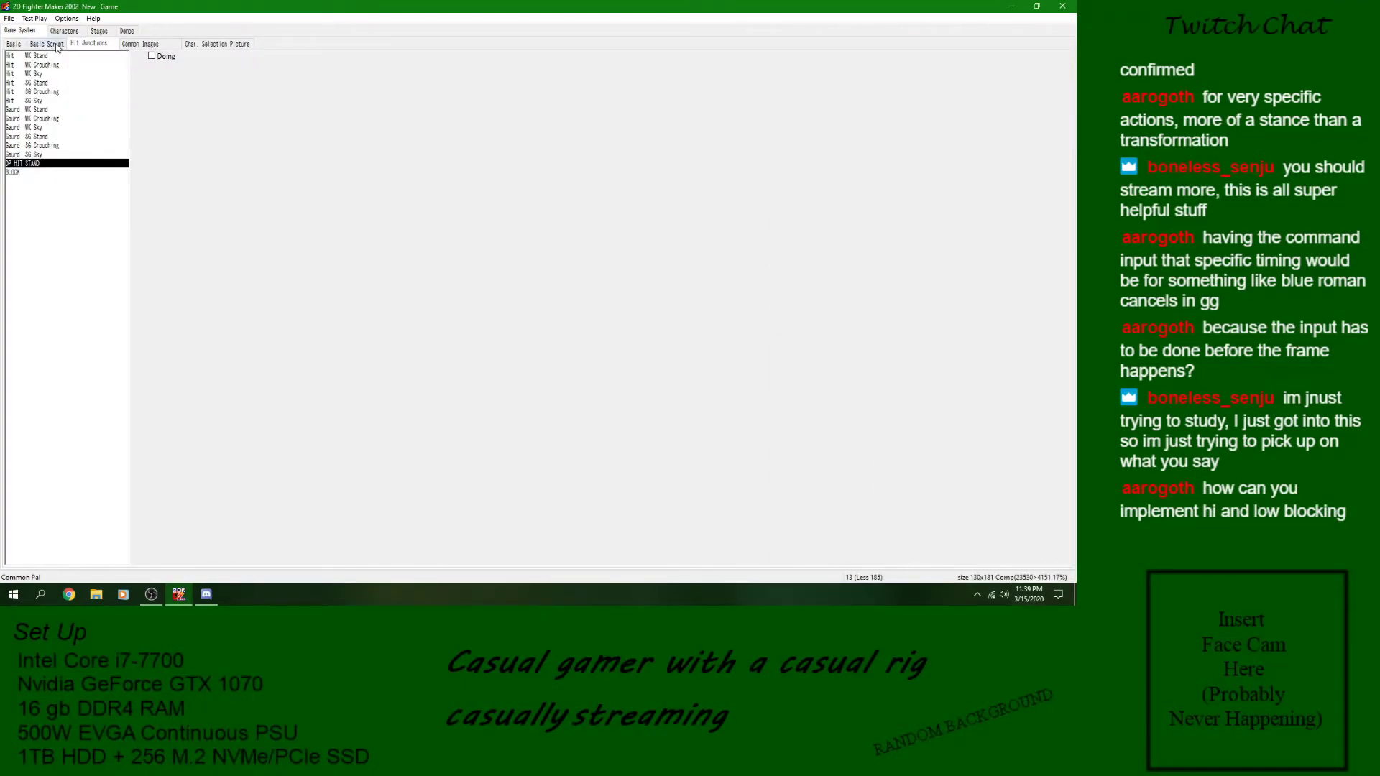
pyautogui.click(47, 44)
pyautogui.click(84, 44)
pyautogui.click(49, 44)
# - Open the Dungeon Fighter The 500 Year War game from the 2D Fighter Maker 2002 folder on the USB drive
pyautogui.click(10, 19)
pyautogui.click(42, 44)
pyautogui.scroll(-3, 56, 173)
pyautogui.click(53, 223)
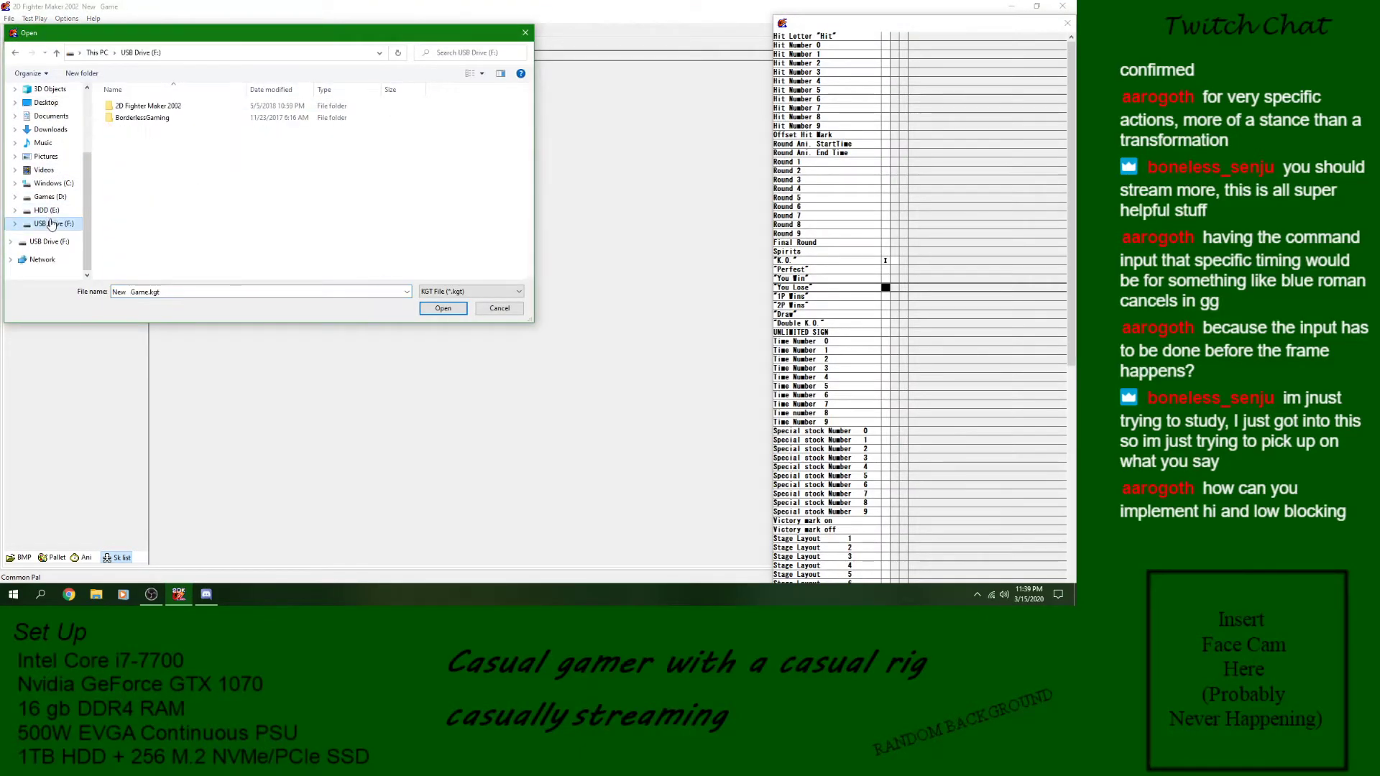
pyautogui.doubleClick(159, 106)
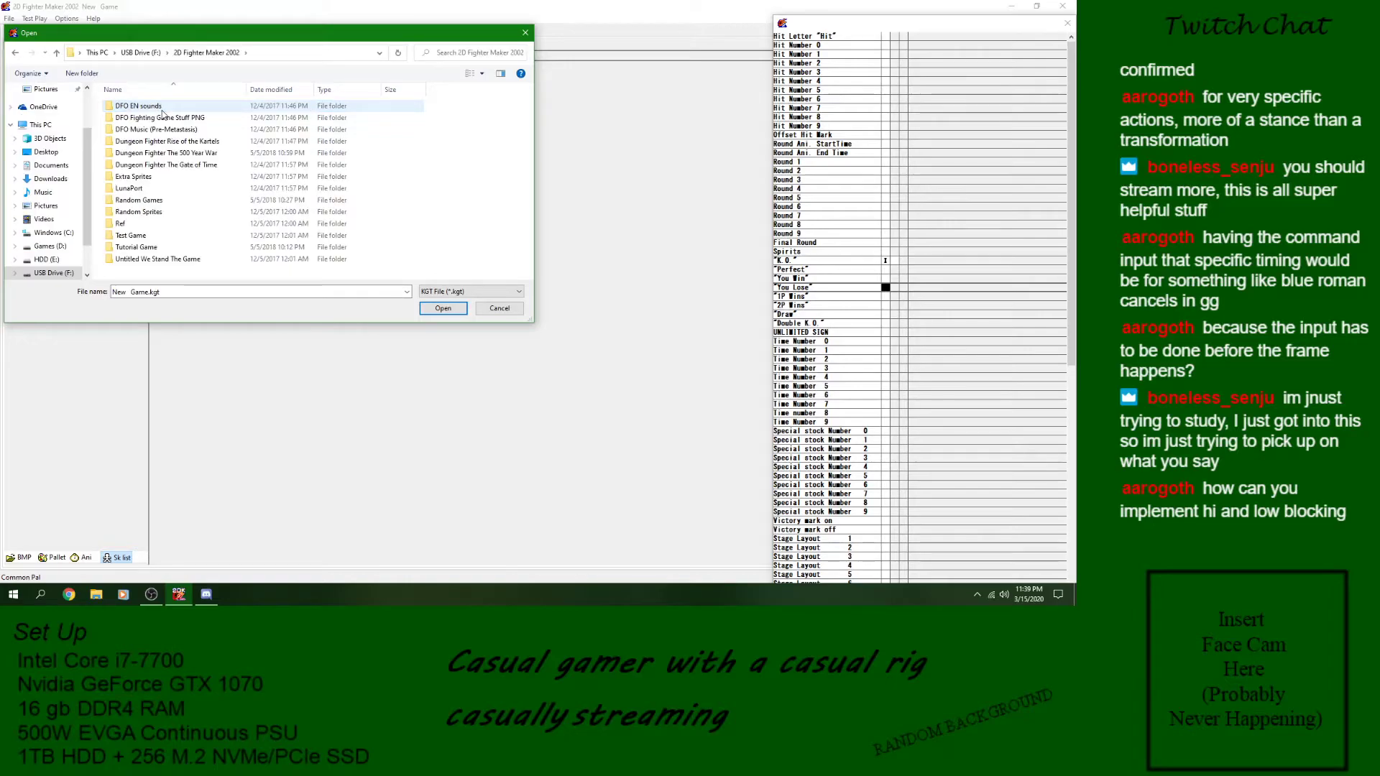
pyautogui.doubleClick(183, 153)
pyautogui.doubleClick(151, 117)
pyautogui.doubleClick(157, 106)
pyautogui.doubleClick(155, 107)
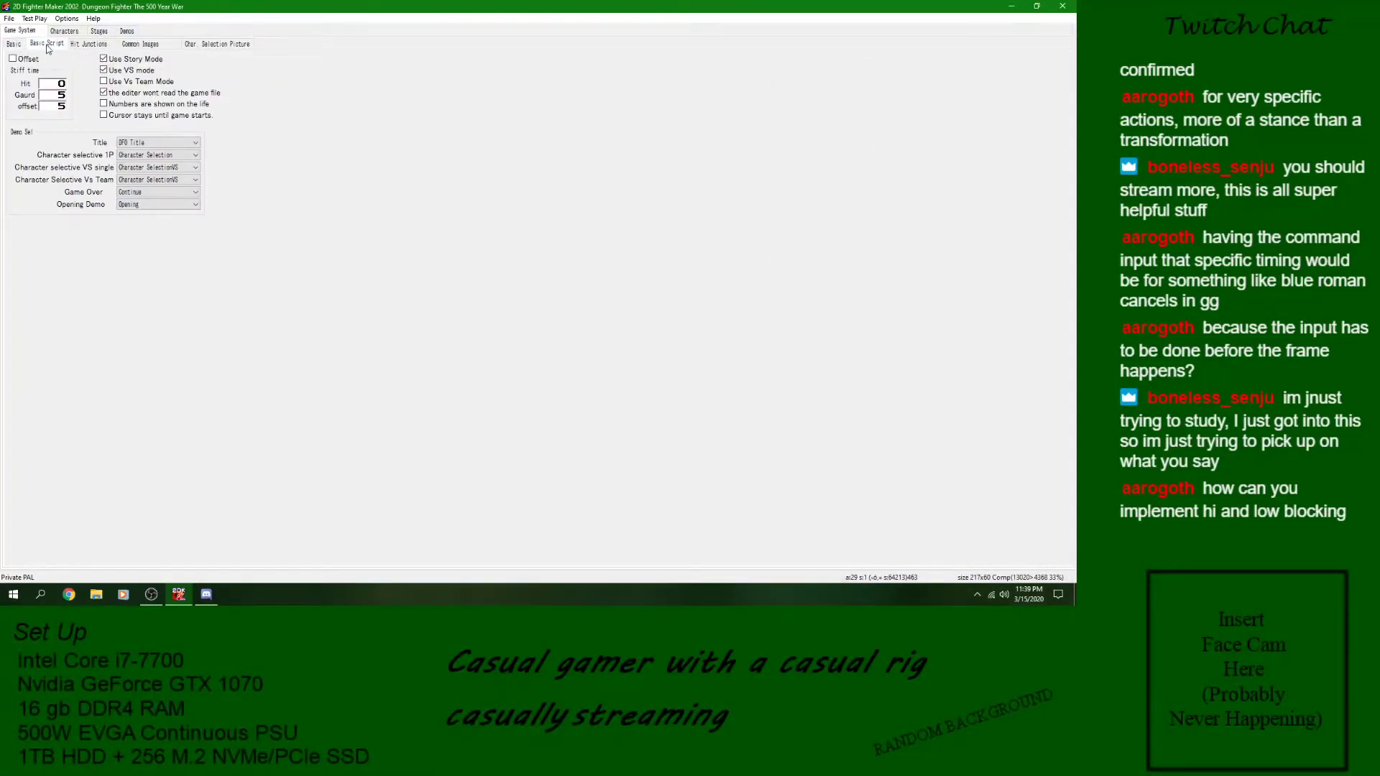
# - Review the Dungeon Fighter hit junction list, including Guard Break Hit, Air Guard Break Hit and Slash Hit entries
pyautogui.click(47, 46)
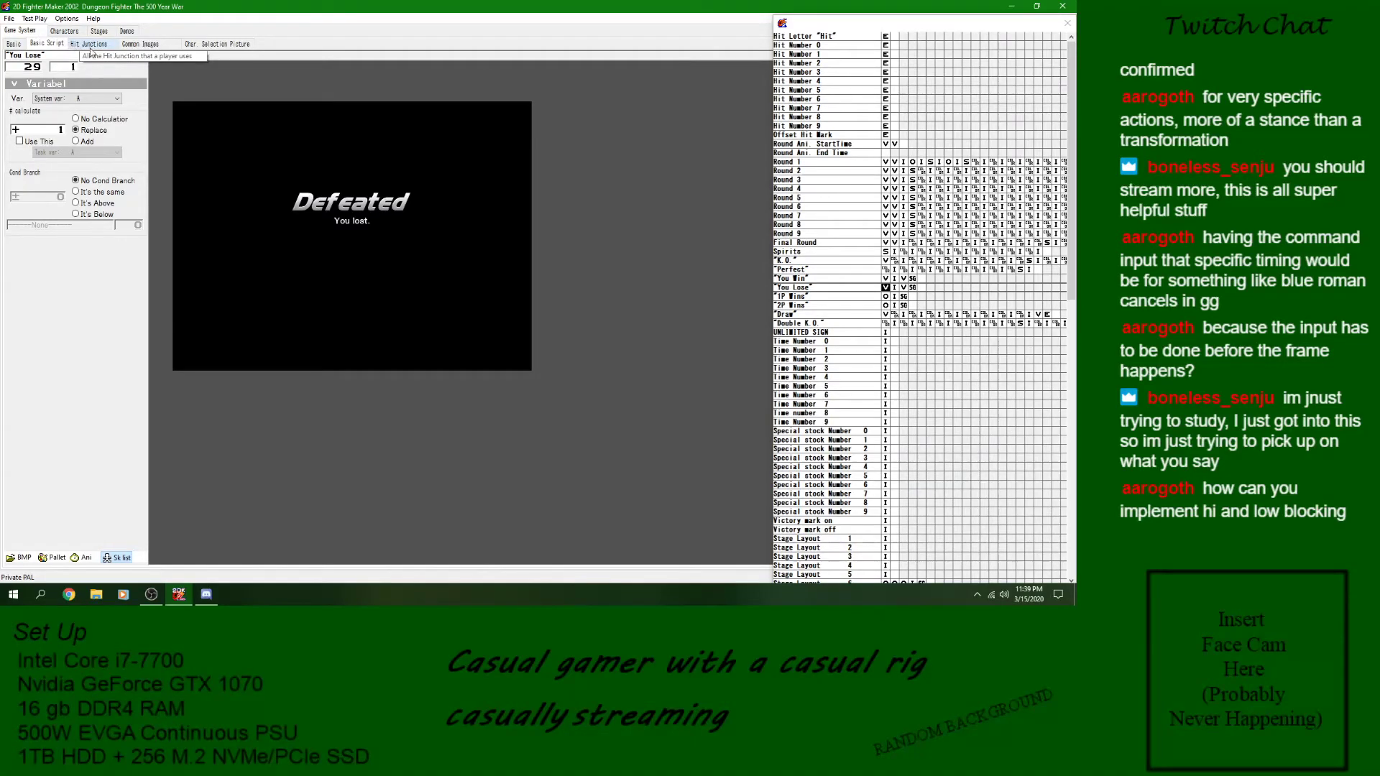
pyautogui.click(89, 44)
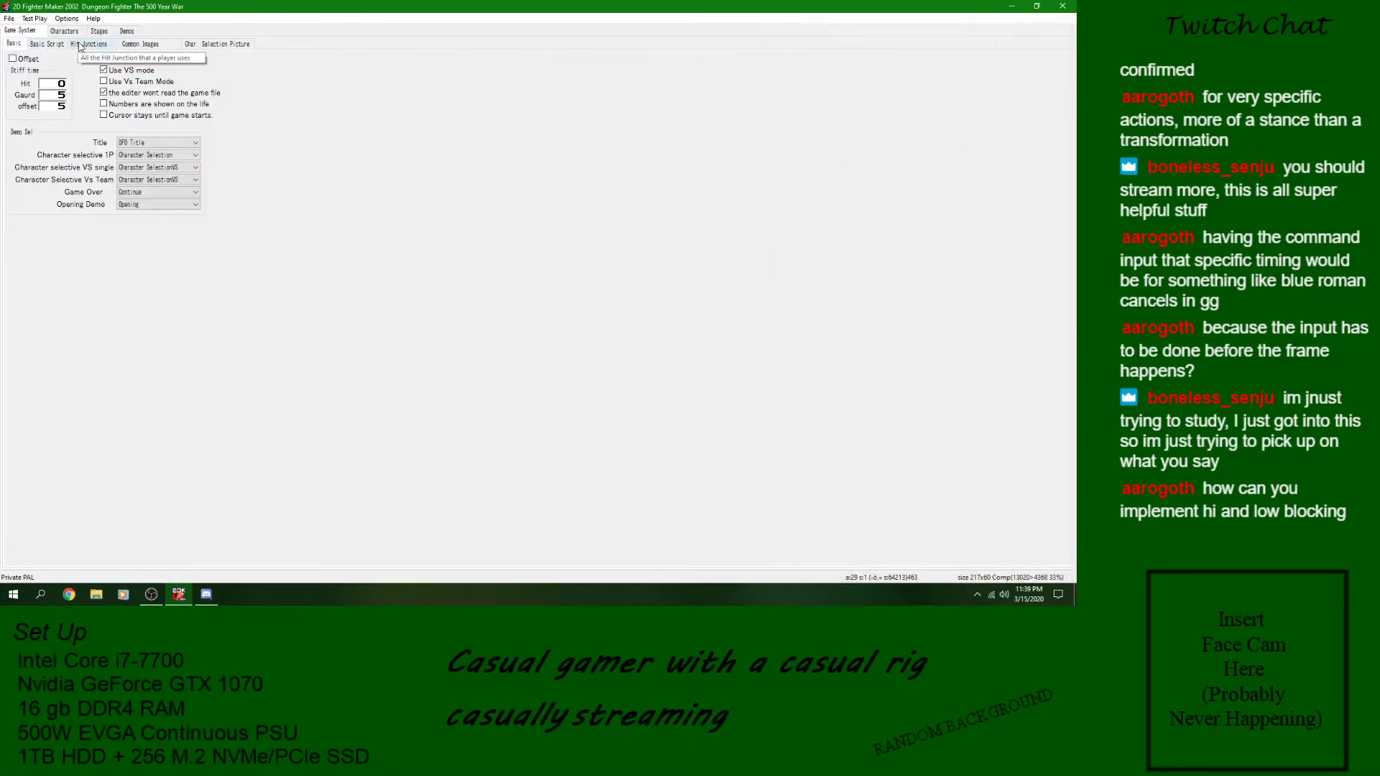
pyautogui.moveTo(42, 55); pyautogui.dragTo(64, 99)
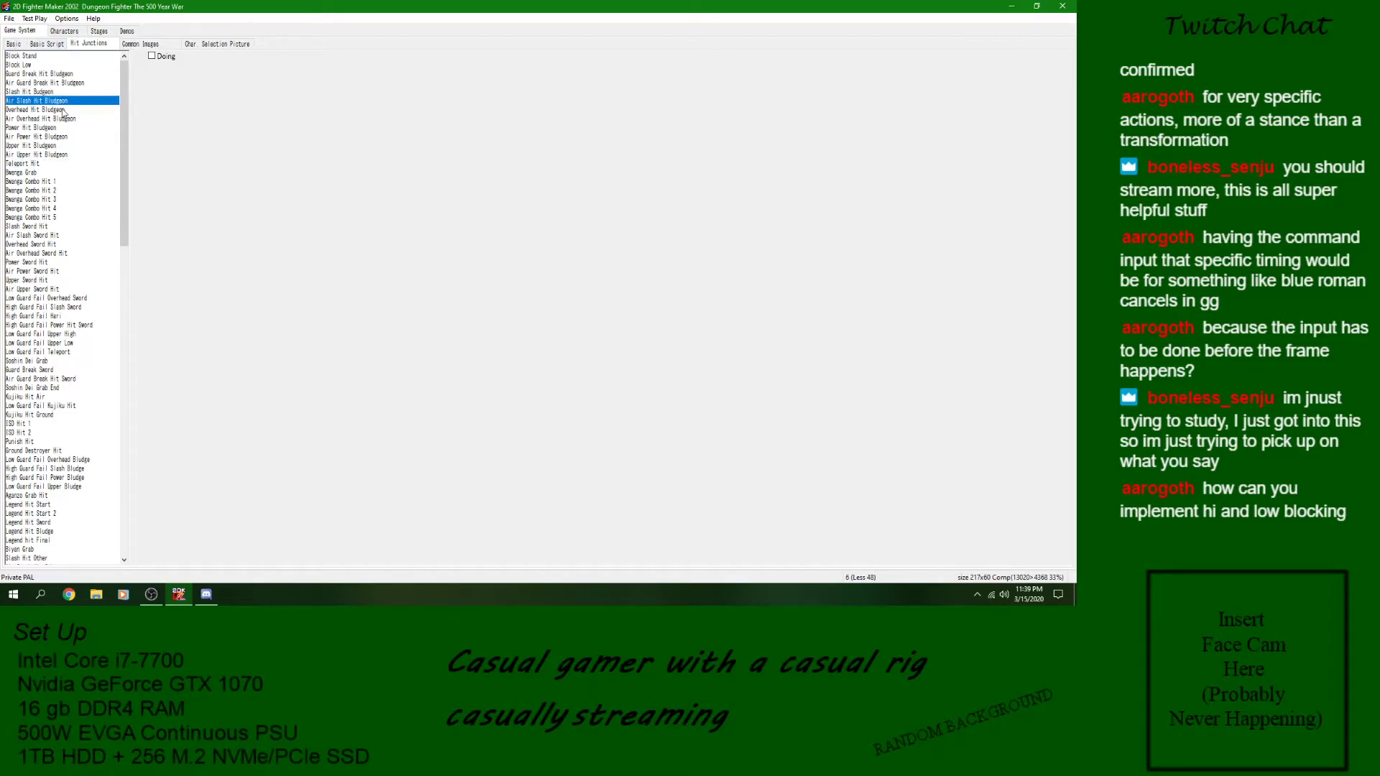
pyautogui.click(69, 73)
pyautogui.click(61, 83)
pyautogui.click(57, 92)
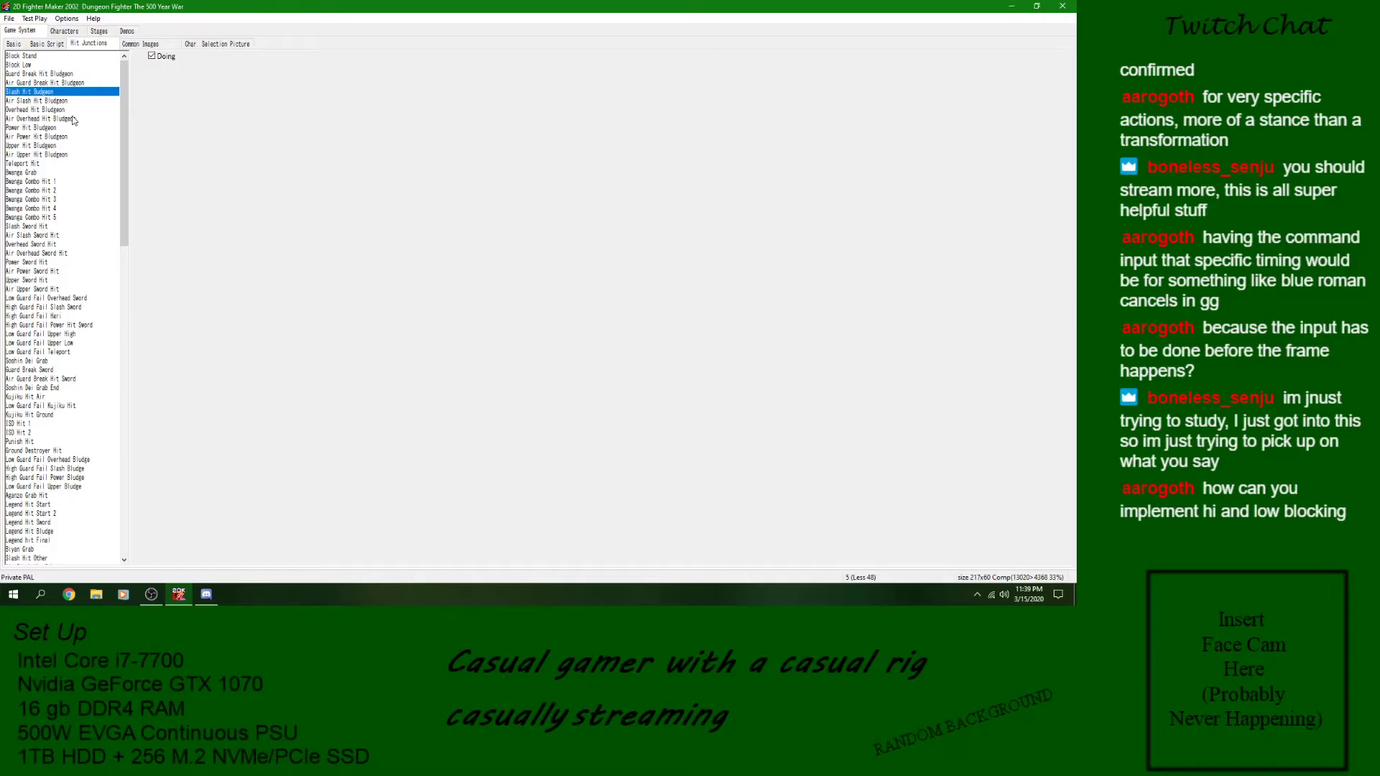
# - Inspect the first Dungeon Fighter character's Duck Slash skill and check the test game settings without starting a battle
pyautogui.click(64, 31)
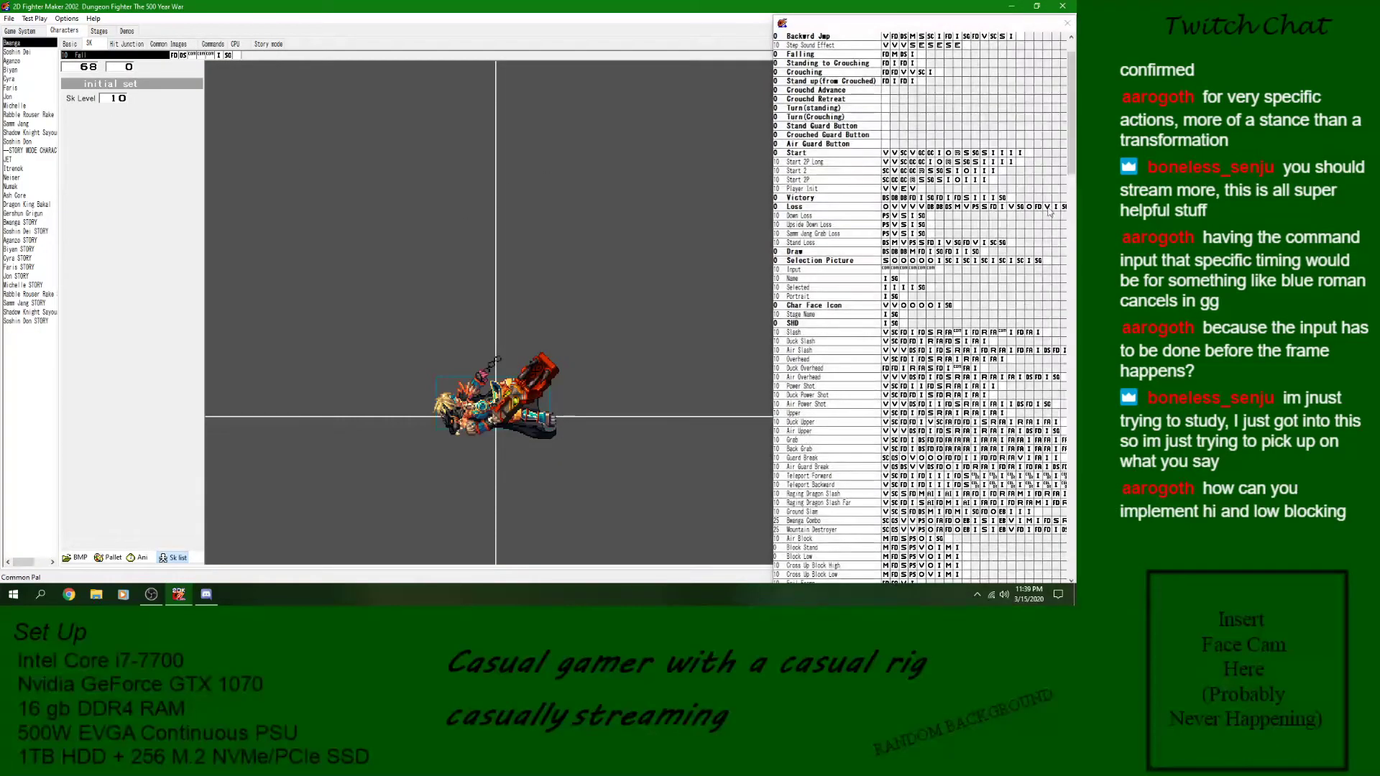
pyautogui.click(847, 342)
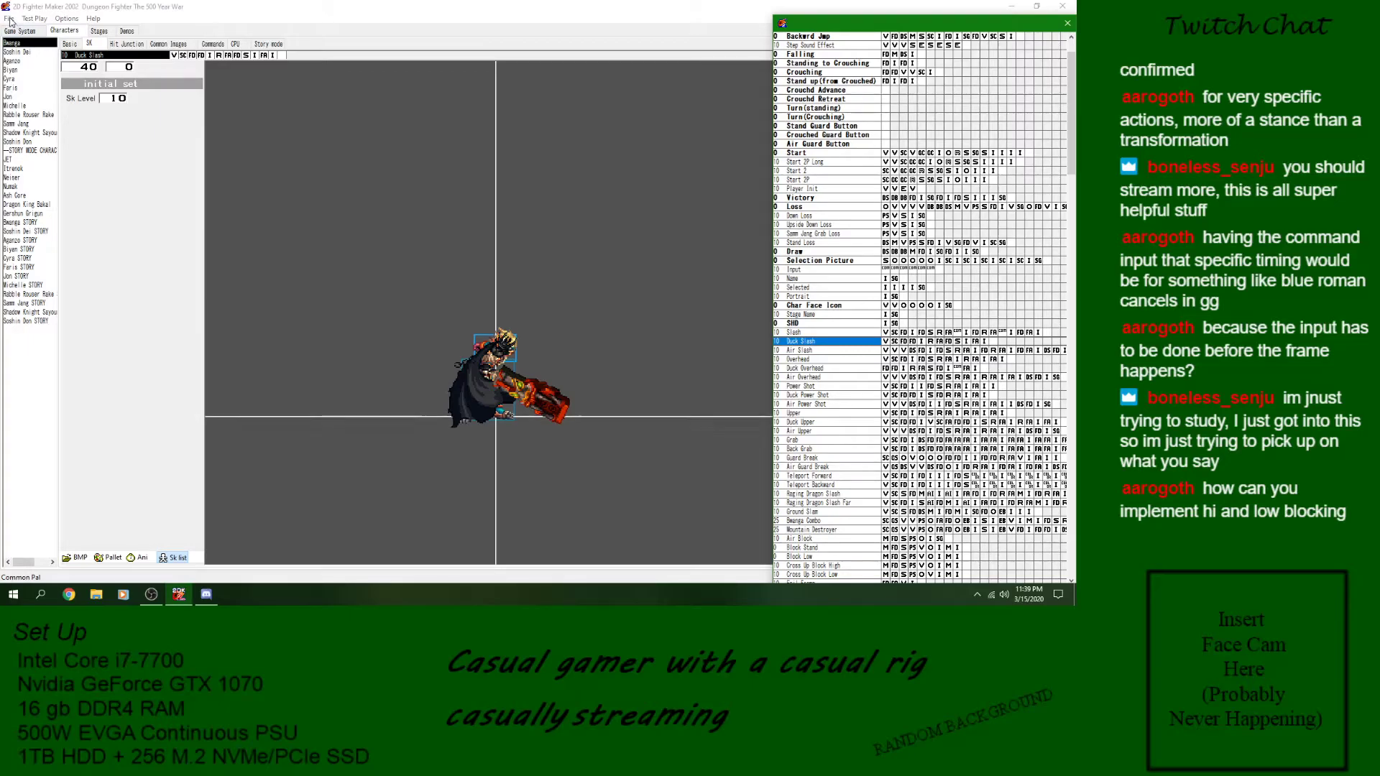
pyautogui.click(34, 19)
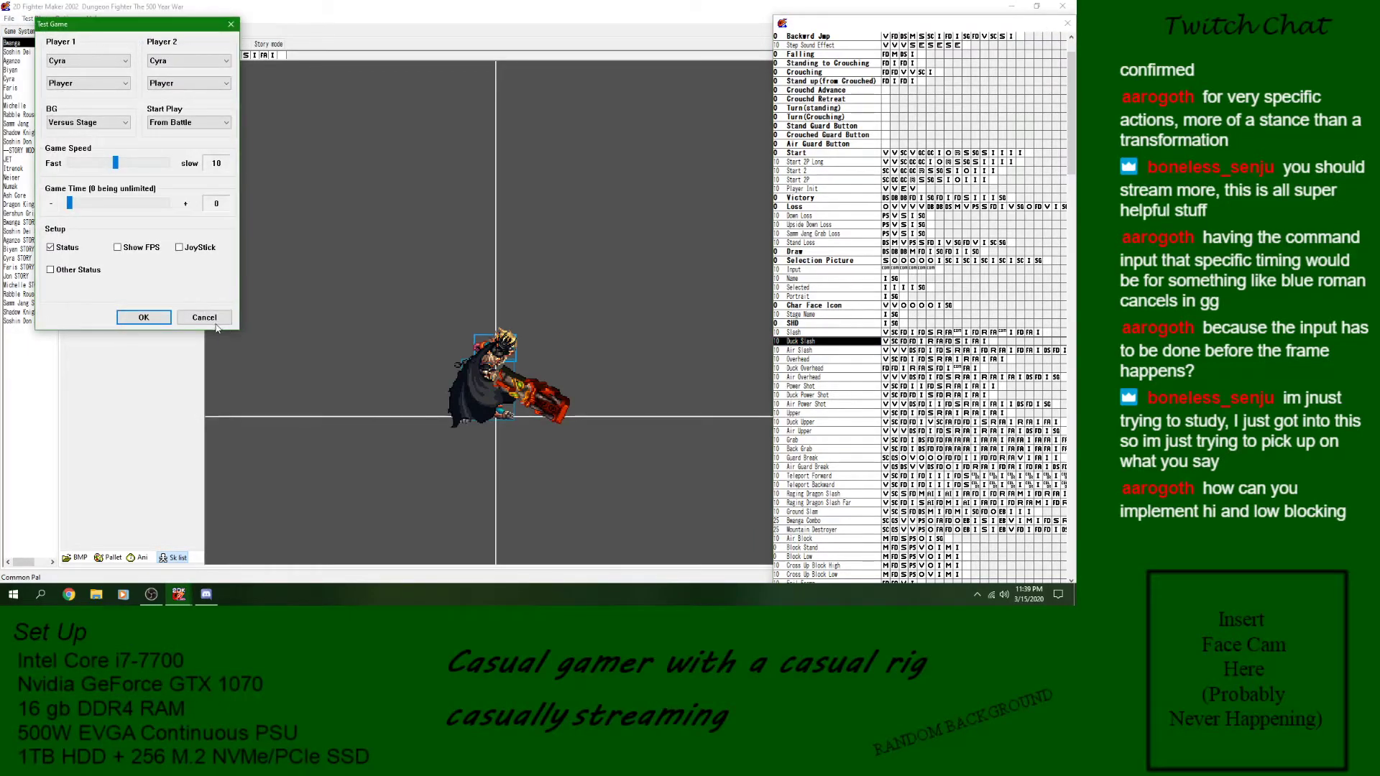
pyautogui.click(212, 319)
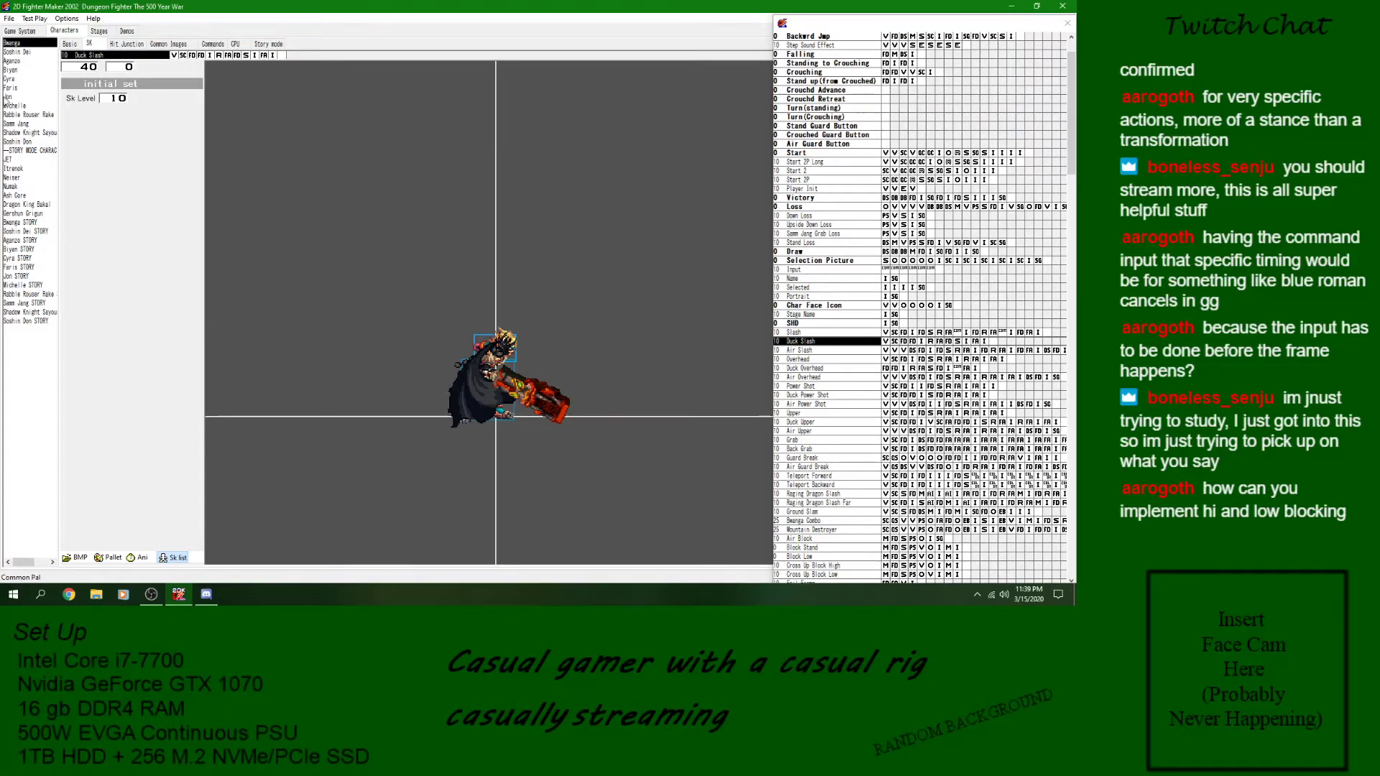
# - Reopen New Game.kgt from the New Game folder under Media-Entertainment and 2D Fighter Maker 2002 on the desktop
pyautogui.click(8, 18)
pyautogui.click(20, 44)
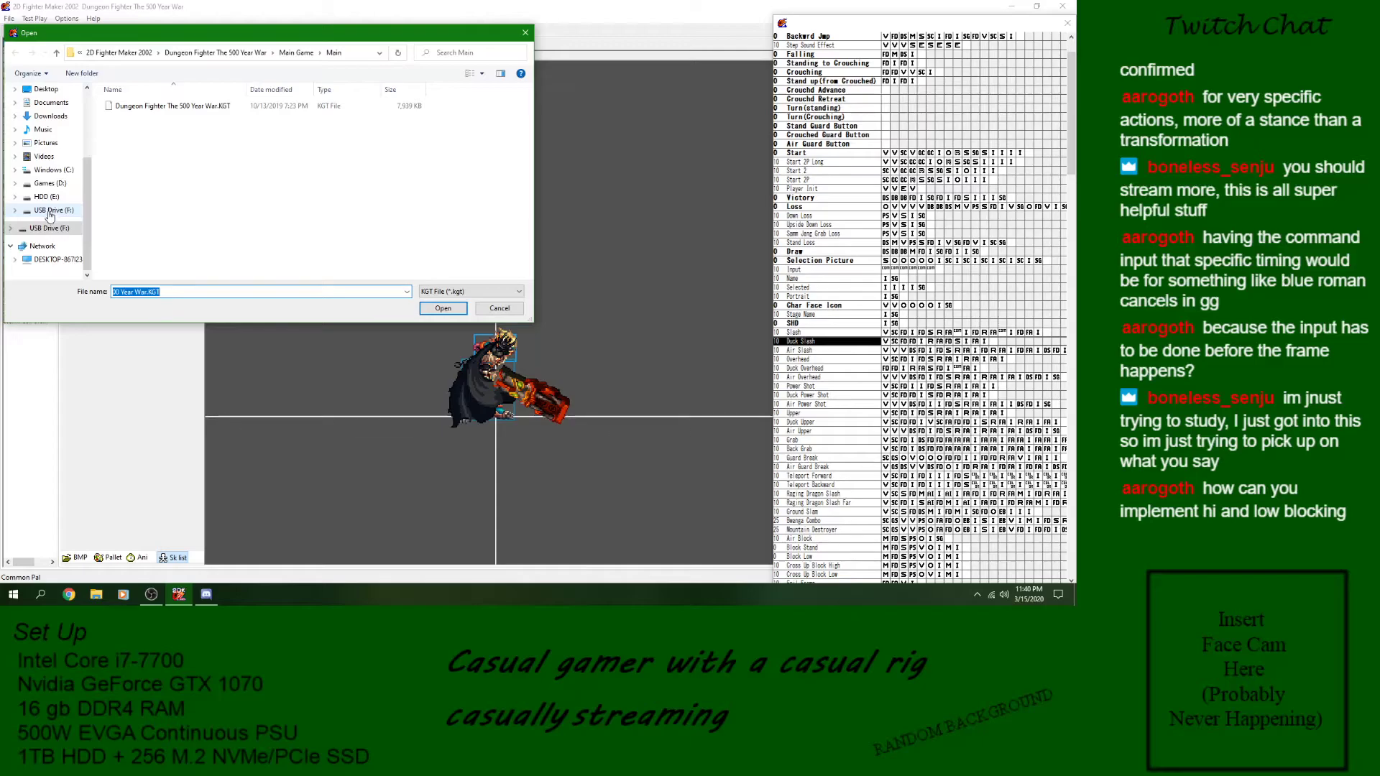
pyautogui.click(46, 89)
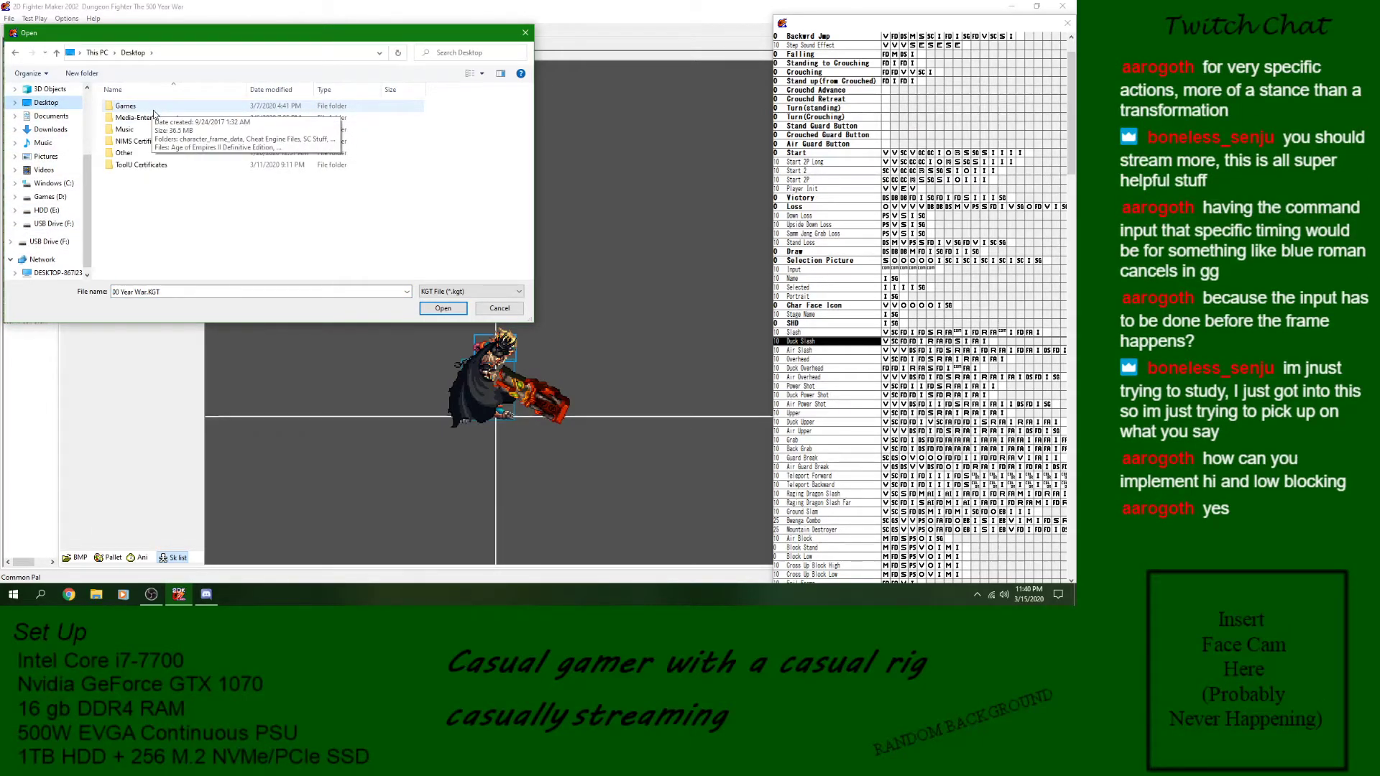
pyautogui.doubleClick(148, 117)
pyautogui.doubleClick(157, 107)
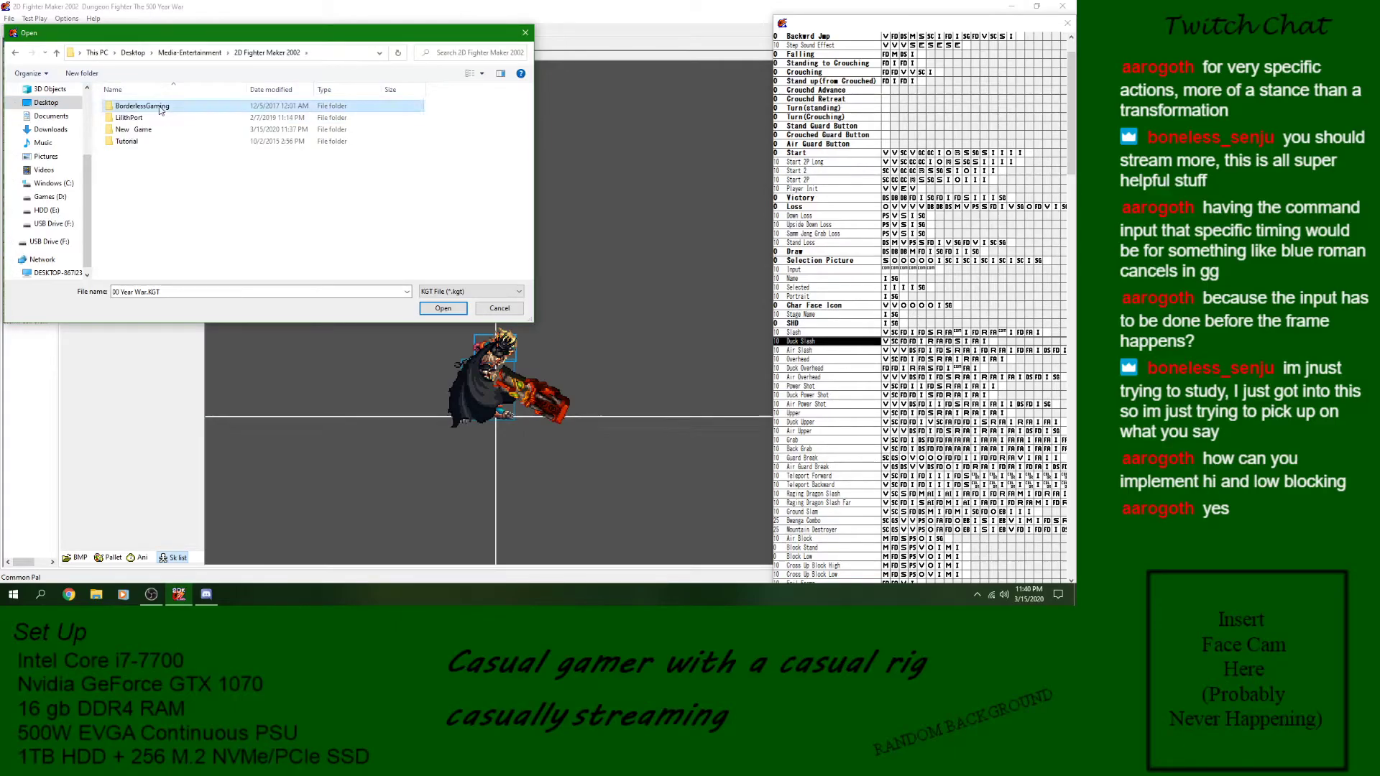
pyautogui.doubleClick(136, 129)
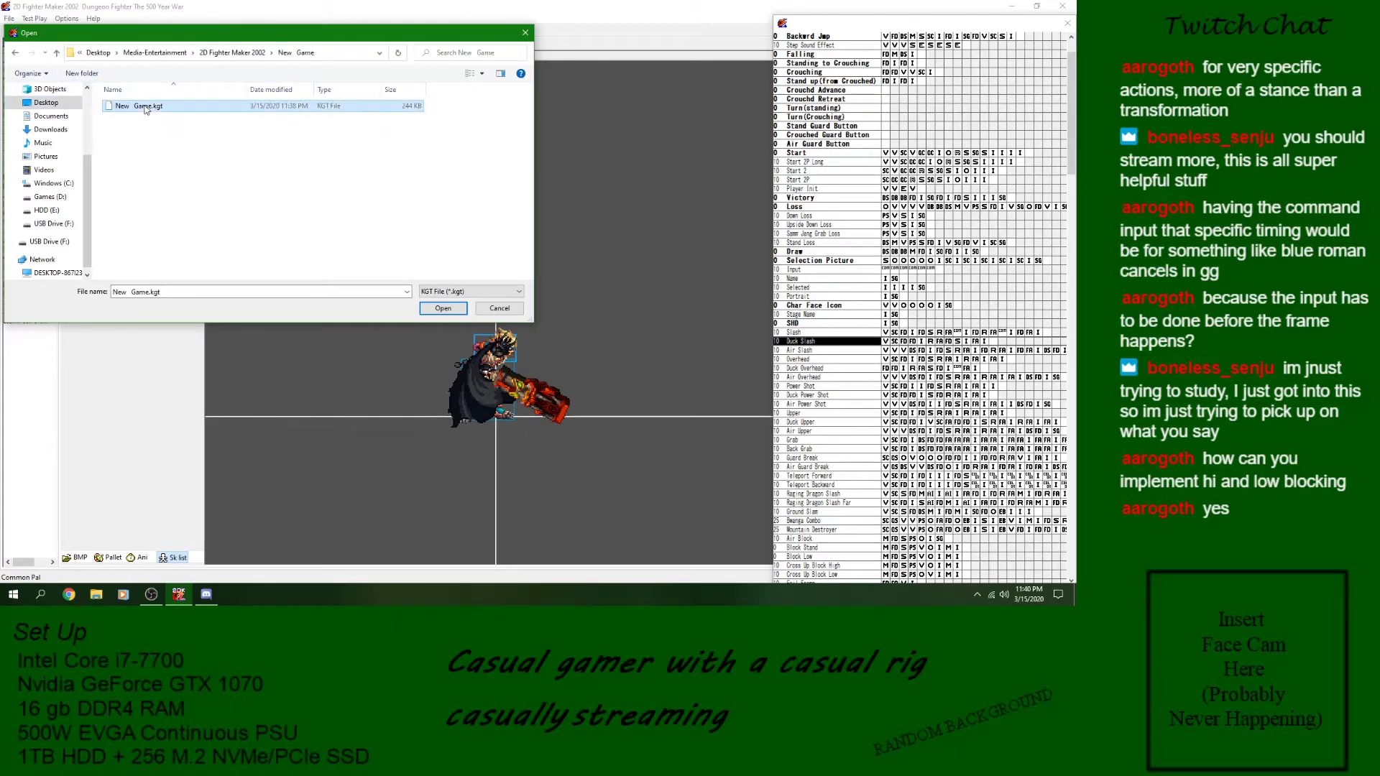
pyautogui.doubleClick(146, 107)
# - Select the Stick Man and look through his WK Stand, hit and guard skills down to Gaurd SG Sky
pyautogui.click(16, 70)
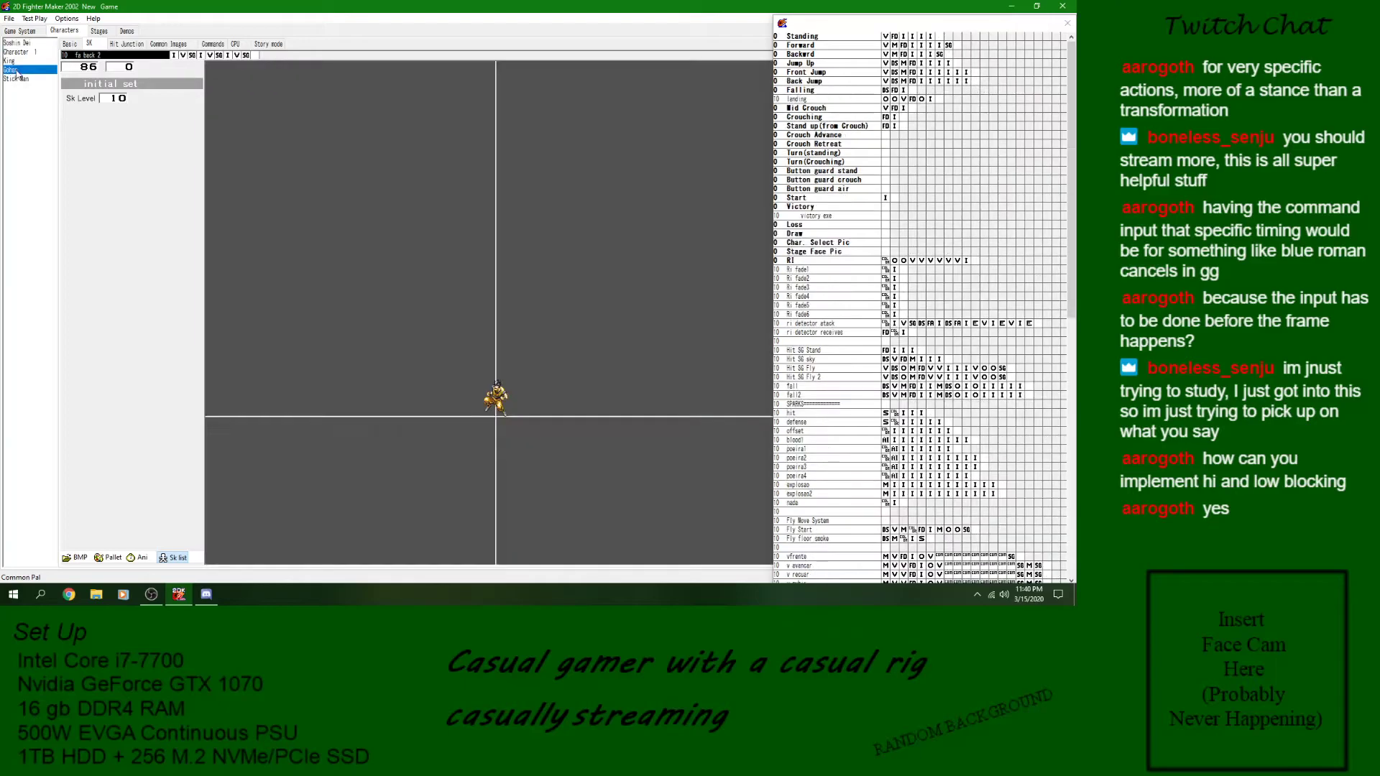
pyautogui.click(16, 78)
pyautogui.click(799, 422)
pyautogui.click(833, 360)
pyautogui.click(850, 307)
pyautogui.click(849, 290)
pyautogui.click(887, 360)
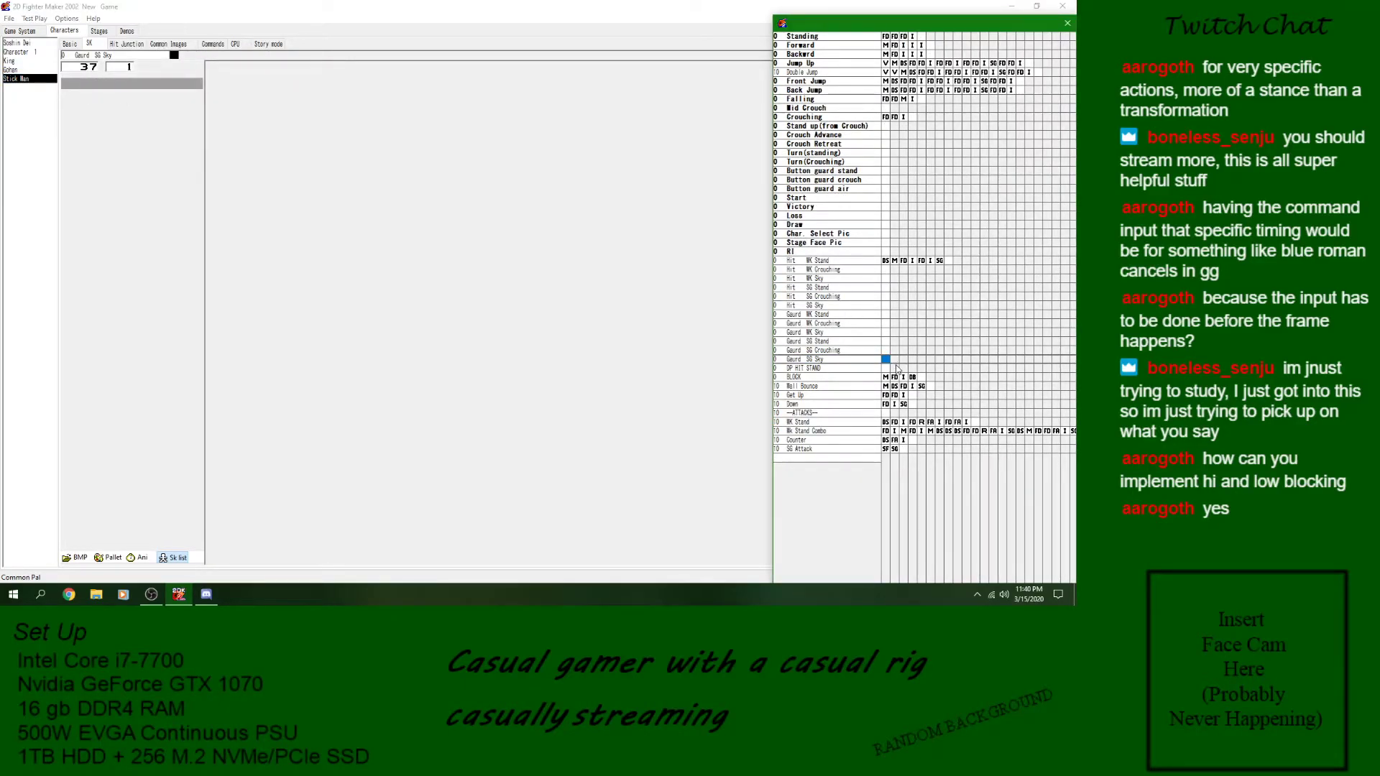
# - Add a new skill named "Air Attack" below SG Attack in the Stick Man's skill list
pyautogui.rightClick(796, 458)
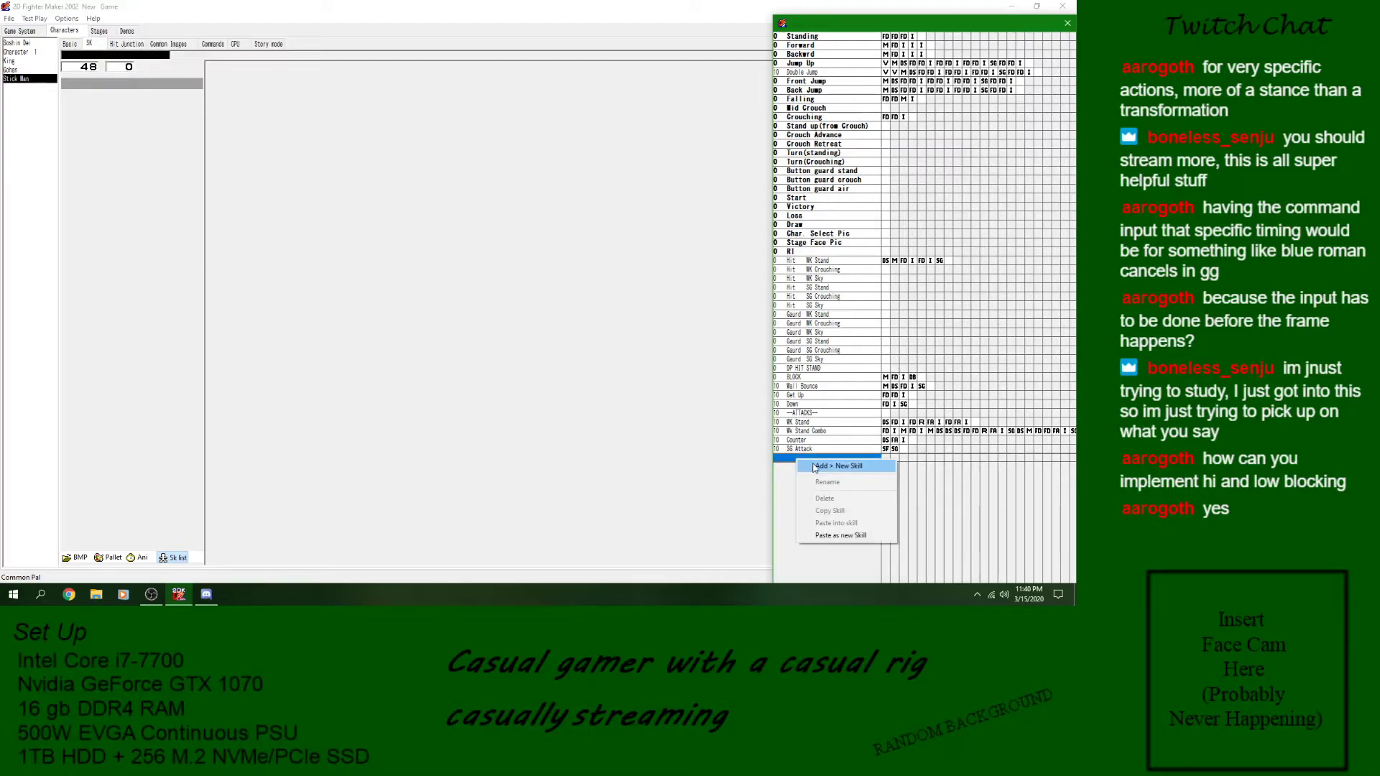
pyautogui.click(814, 468)
pyautogui.write('Ai')
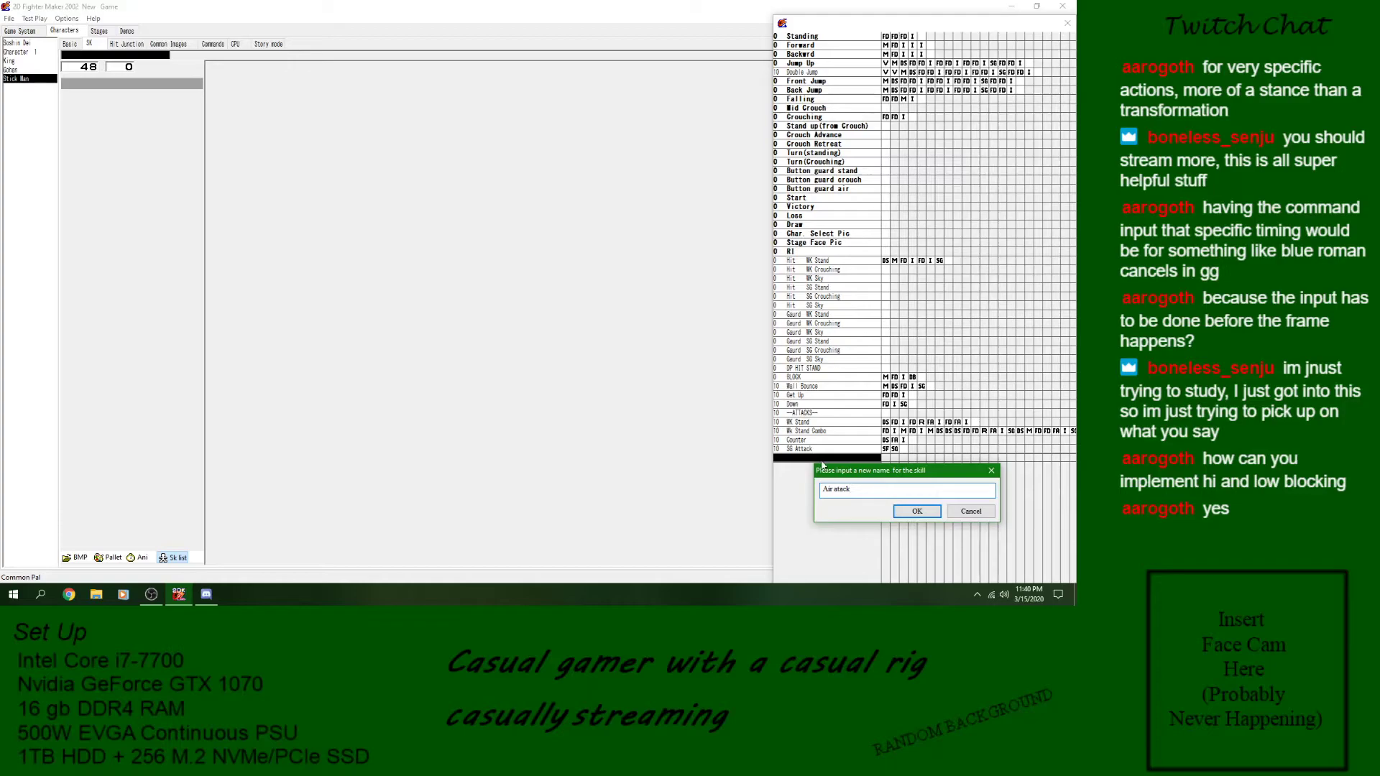
pyautogui.write('r attack')
pyautogui.press('Left')
pyautogui.press('Left')
pyautogui.press('Left')
pyautogui.write('t')
pyautogui.press('BackSpace')
pyautogui.write('A')
pyautogui.click(916, 511)
# - Copy the Wk Stand Combo skill's script blocks into the empty Air Attack skill
pyautogui.click(854, 431)
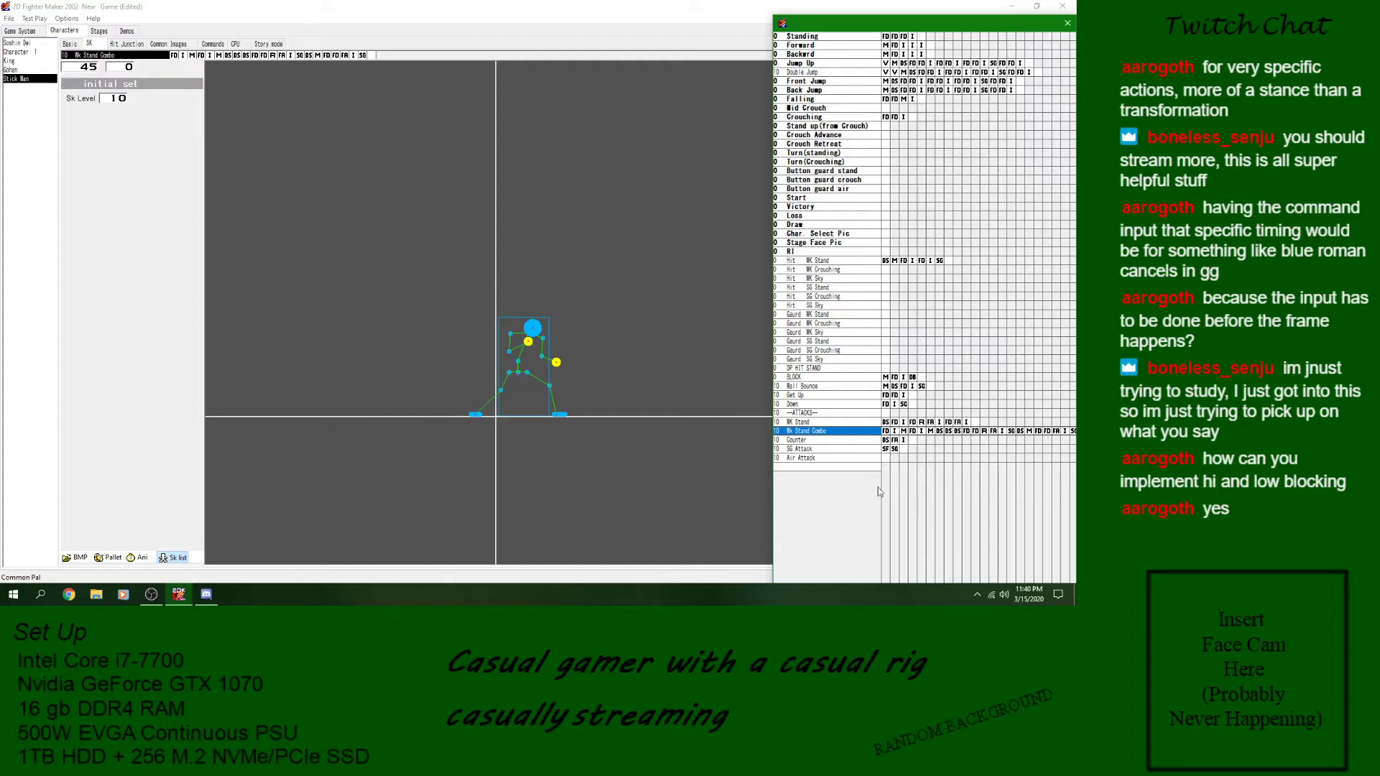
pyautogui.click(849, 461)
pyautogui.hotkey('ctrl', 'v')
# - Delete Air Attack's opening blocks so its script starts at the Defense block of the airborne kick frame
pyautogui.click(886, 458)
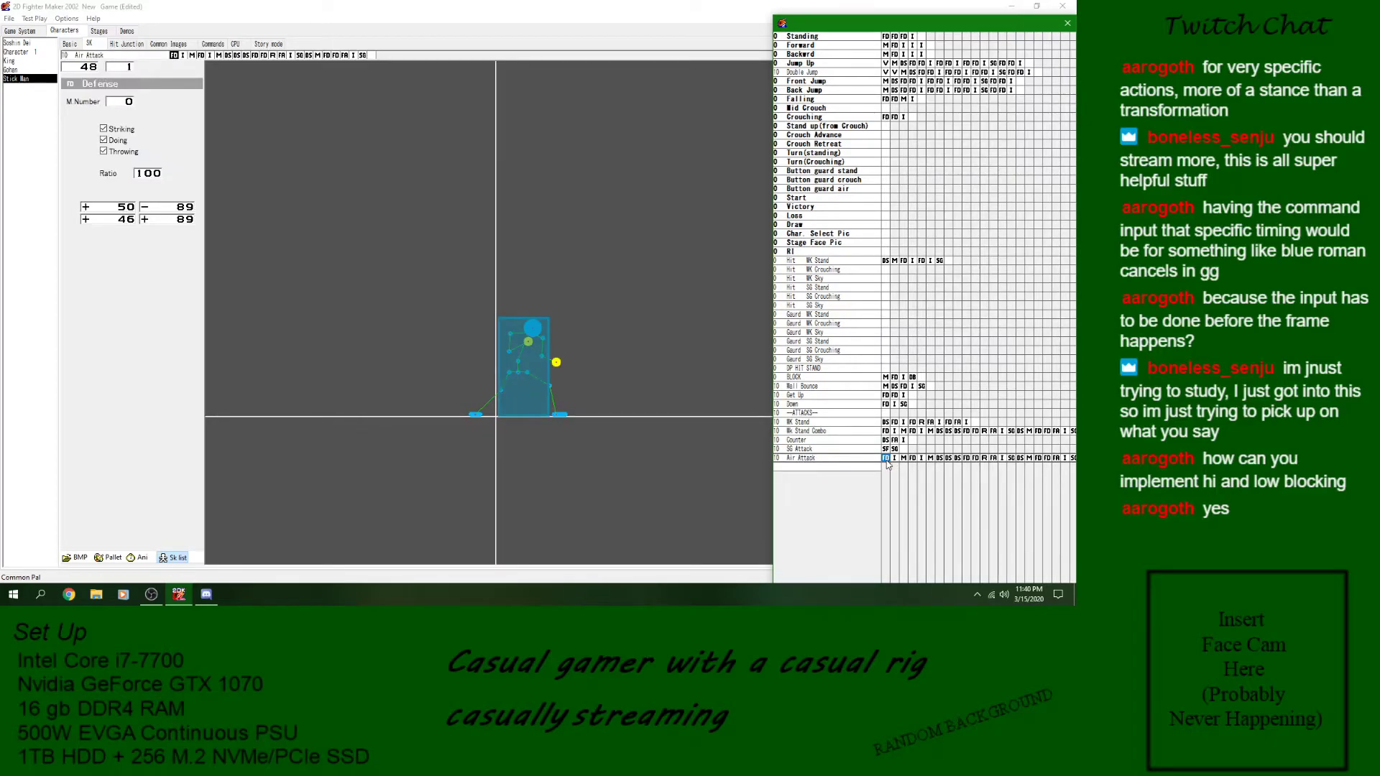
pyautogui.press('Delete')
pyautogui.press('Delete')
pyautogui.press('Delete')
pyautogui.press('Delete')
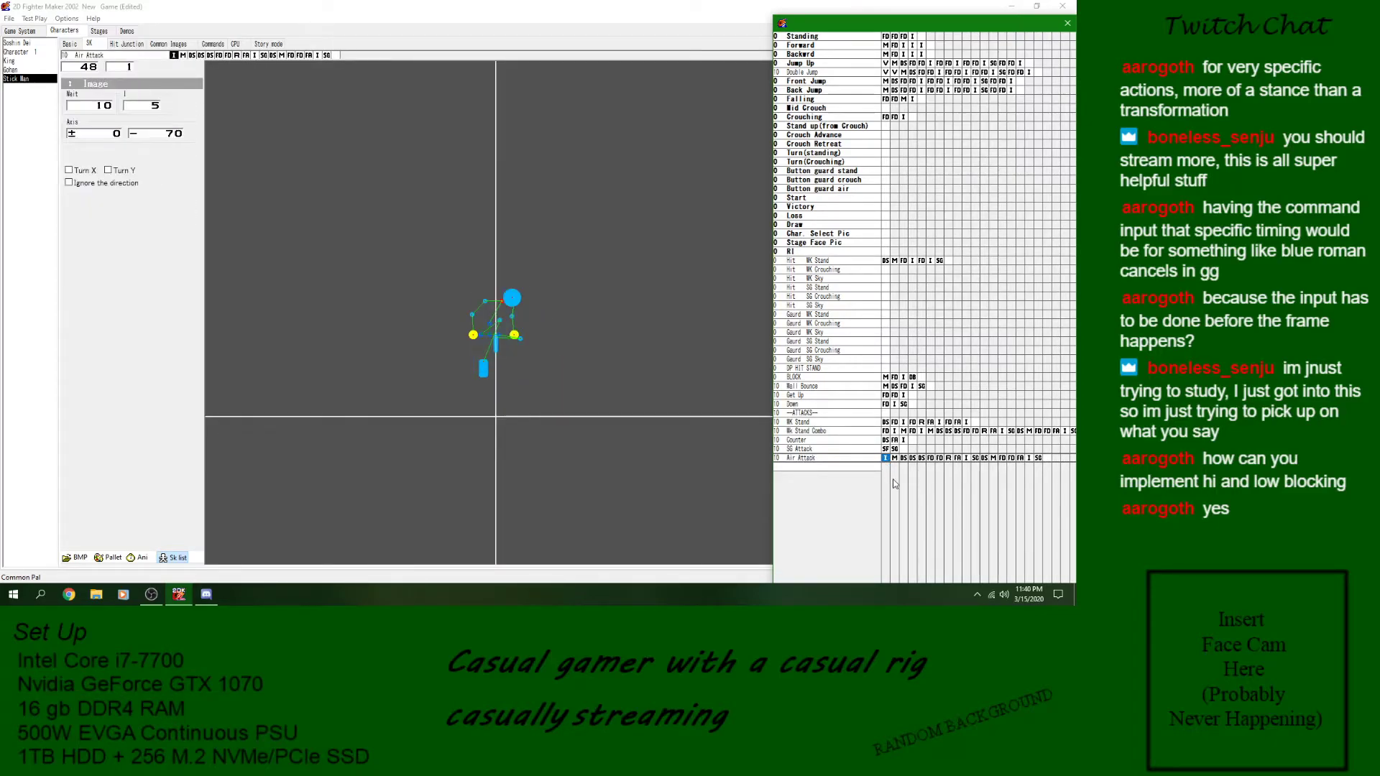
pyautogui.press('Delete')
pyautogui.press('Delete')
pyautogui.press('Delete')
pyautogui.press('Delete')
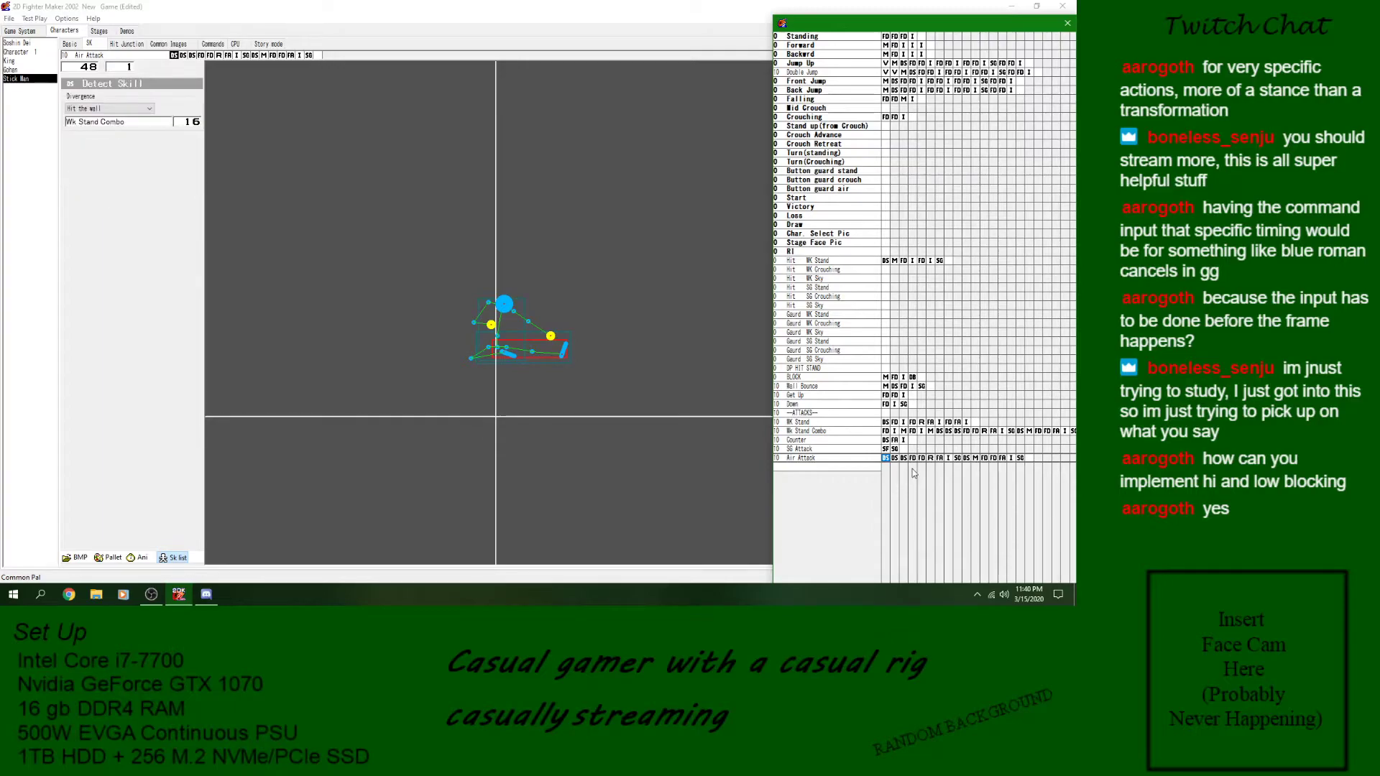
# - Delete all blocks after the first SG block in Air Attack, keeping only the Defense, Reaction, Attack, Image and SG blocks
pyautogui.press('Delete')
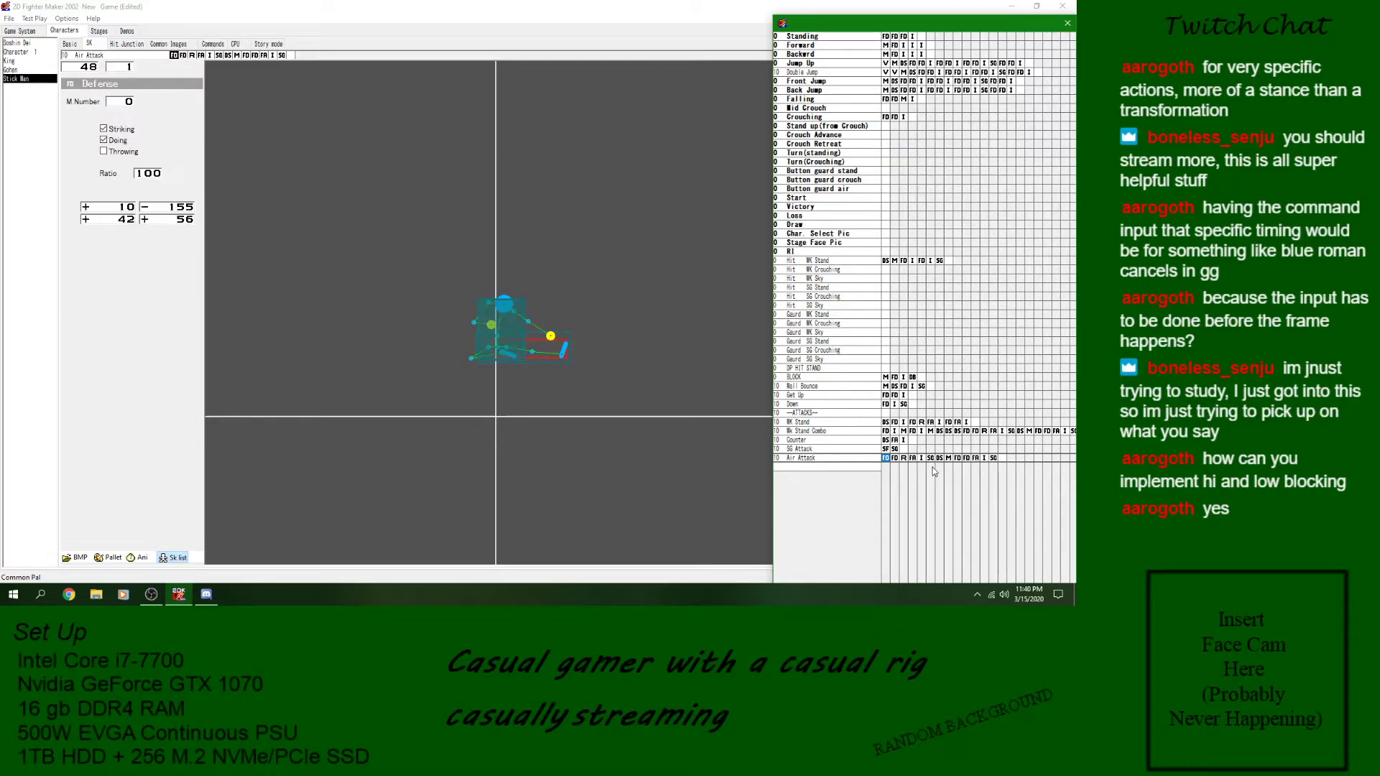
pyautogui.click(940, 458)
pyautogui.press('Delete')
pyautogui.press('Delete')
pyautogui.press('Delete')
pyautogui.press('Delete')
pyautogui.press('Delete')
pyautogui.press('Delete')
pyautogui.press('Delete')
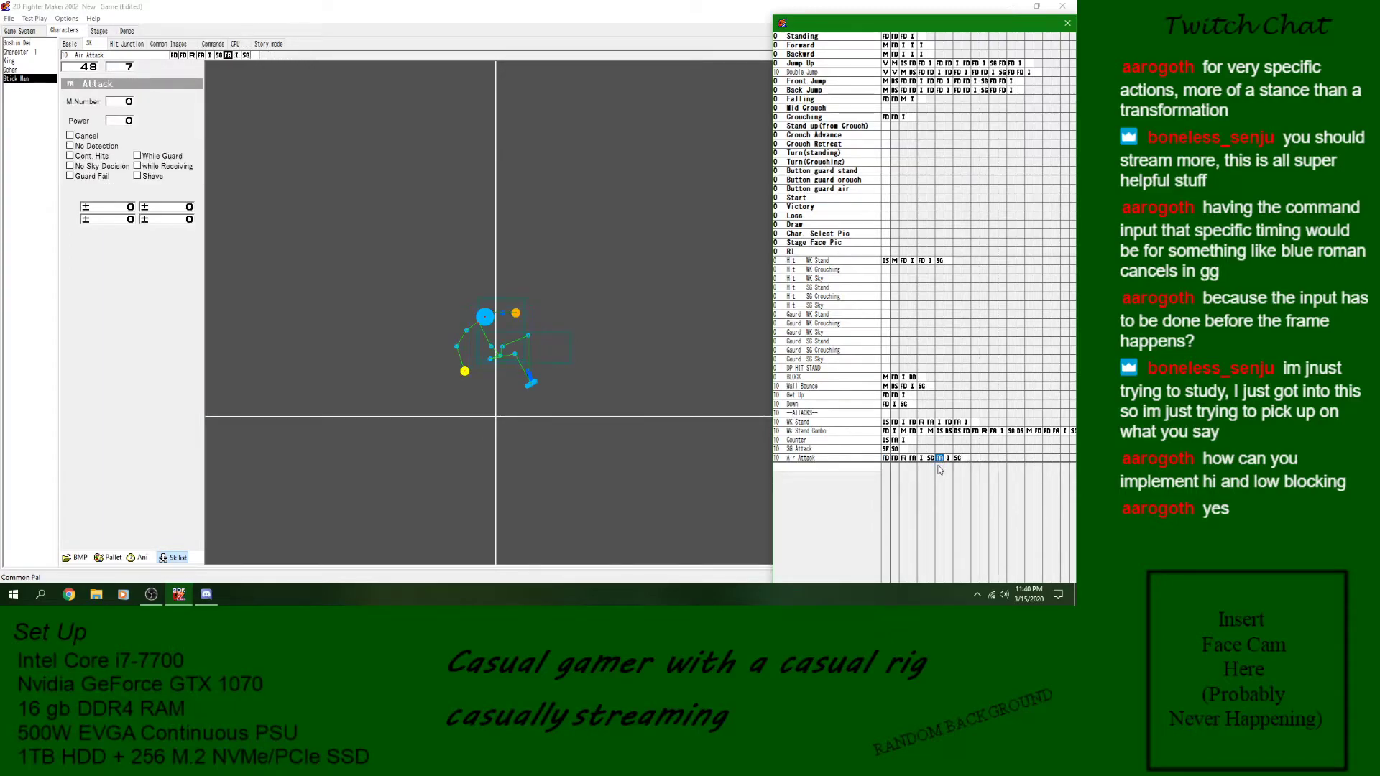
pyautogui.click(904, 459)
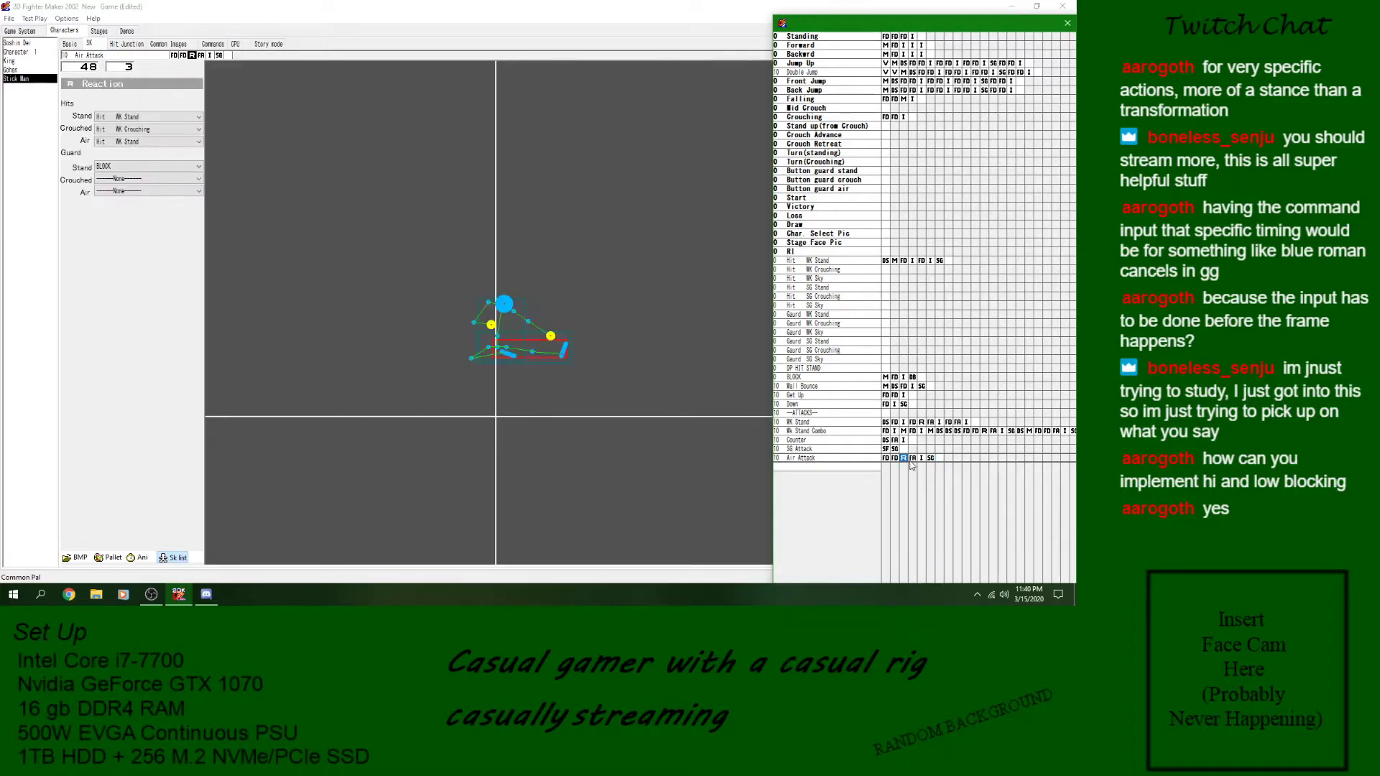
pyautogui.click(886, 459)
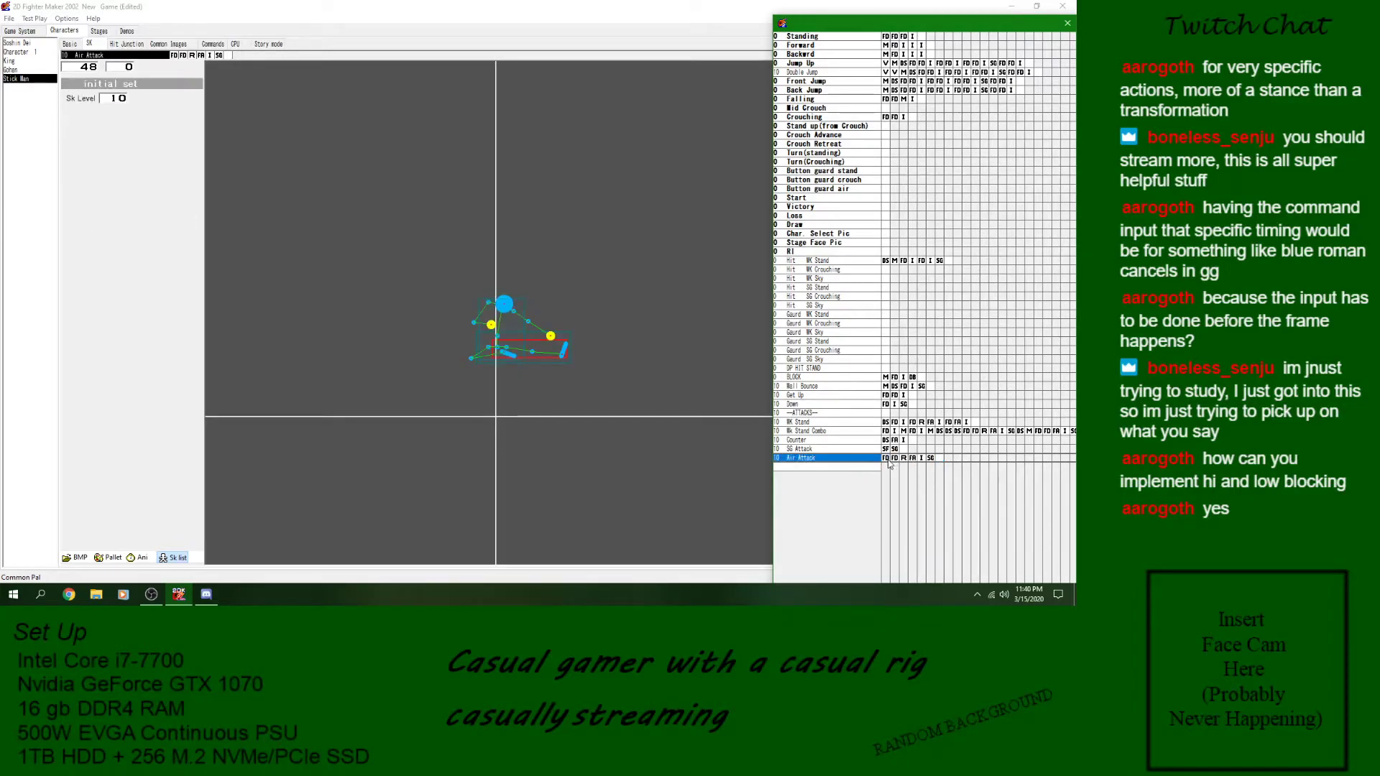
# - Insert a Detect Skill block at the start of Air Attack with divergence Landing, leading to Jump Up block 14
pyautogui.click(887, 461)
pyautogui.rightClick(888, 462)
pyautogui.moveTo(934, 335)
pyautogui.click(808, 348)
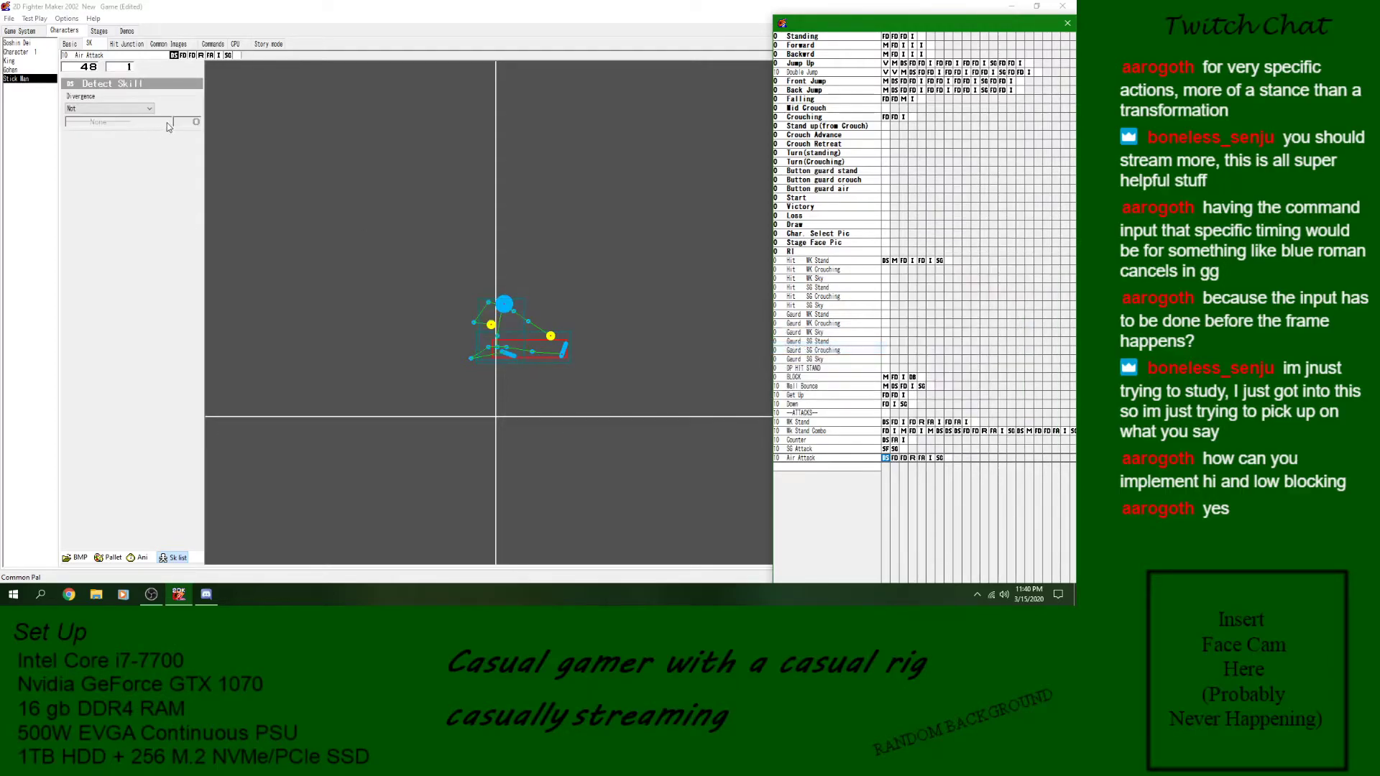
pyautogui.click(108, 108)
pyautogui.click(105, 126)
pyautogui.click(117, 122)
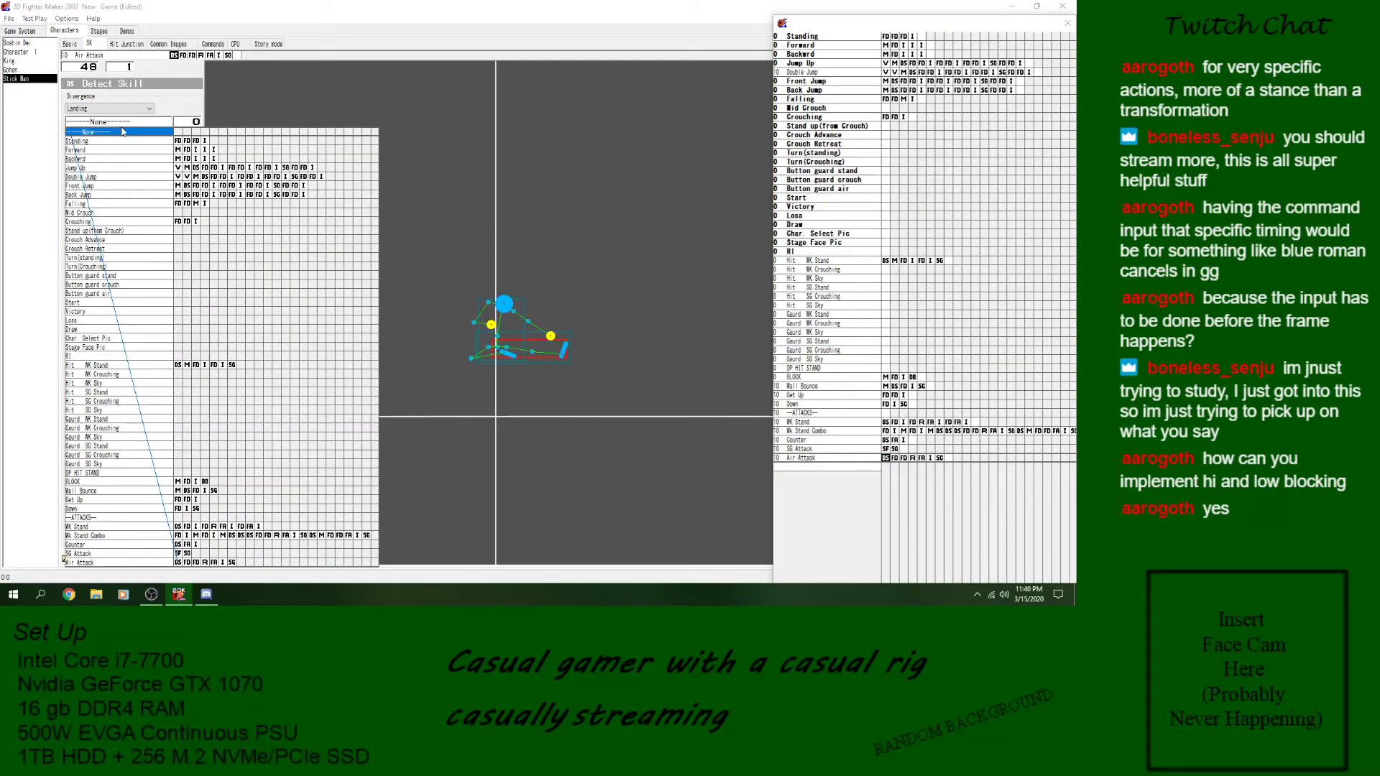
pyautogui.click(294, 171)
# - Preview the Air Attack animation and save the game
pyautogui.click(143, 560)
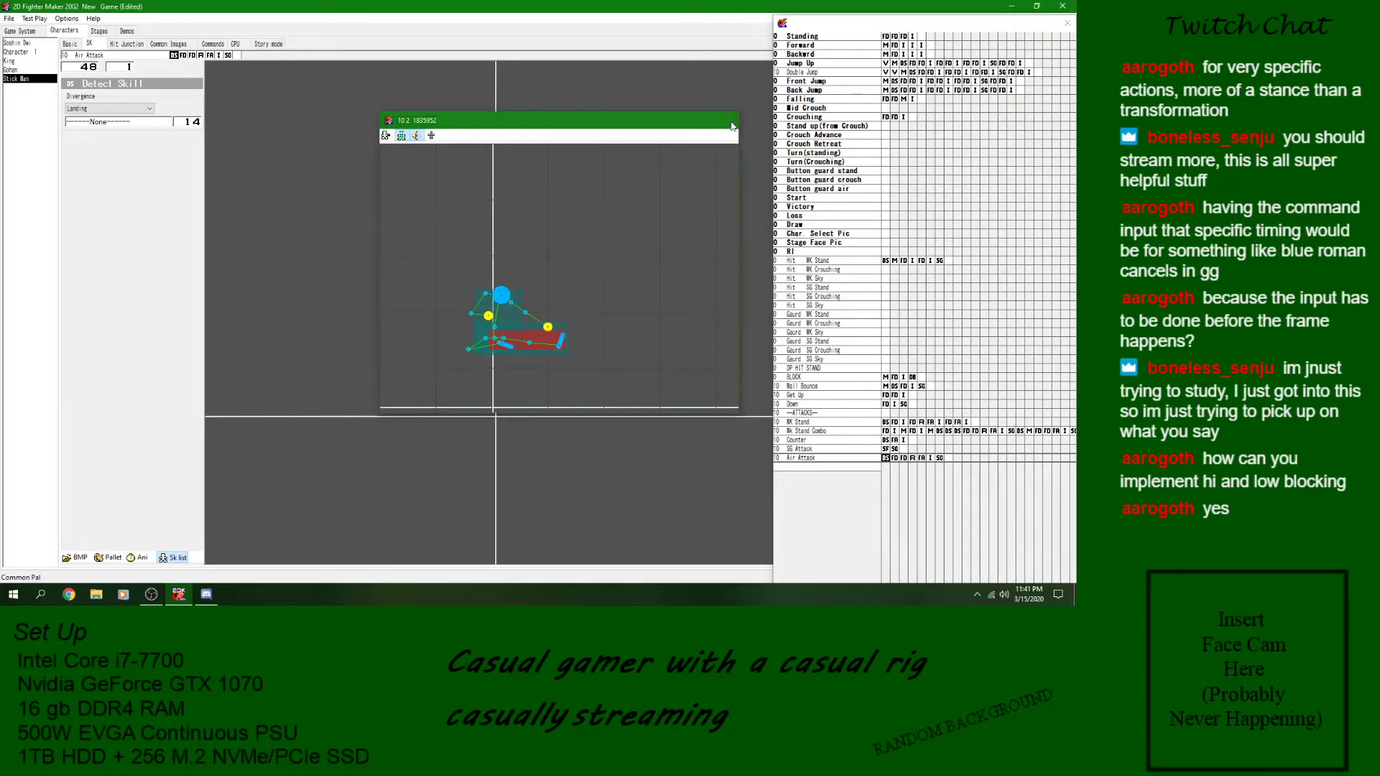
pyautogui.click(865, 461)
pyautogui.click(9, 18)
pyautogui.click(20, 63)
# - Assign Air Attack as the Air skill of the Stick Man's WK Stand command and return to the skill list
pyautogui.click(213, 44)
pyautogui.click(114, 67)
pyautogui.click(246, 123)
pyautogui.click(239, 92)
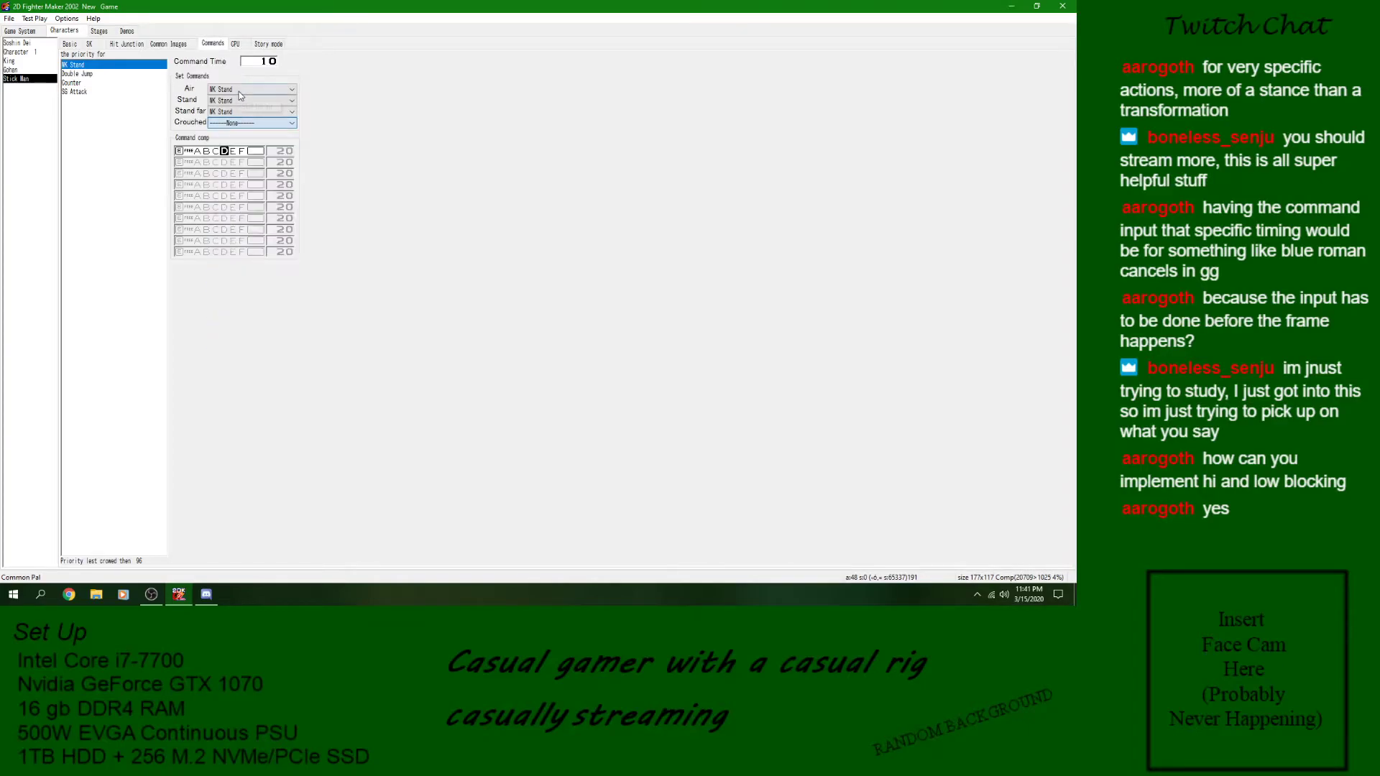
pyautogui.click(238, 89)
pyautogui.click(223, 311)
pyautogui.click(89, 44)
# - Run a test battle, try the Air Attack in repeated jumps at the opponent, and close the test play
pyautogui.click(34, 18)
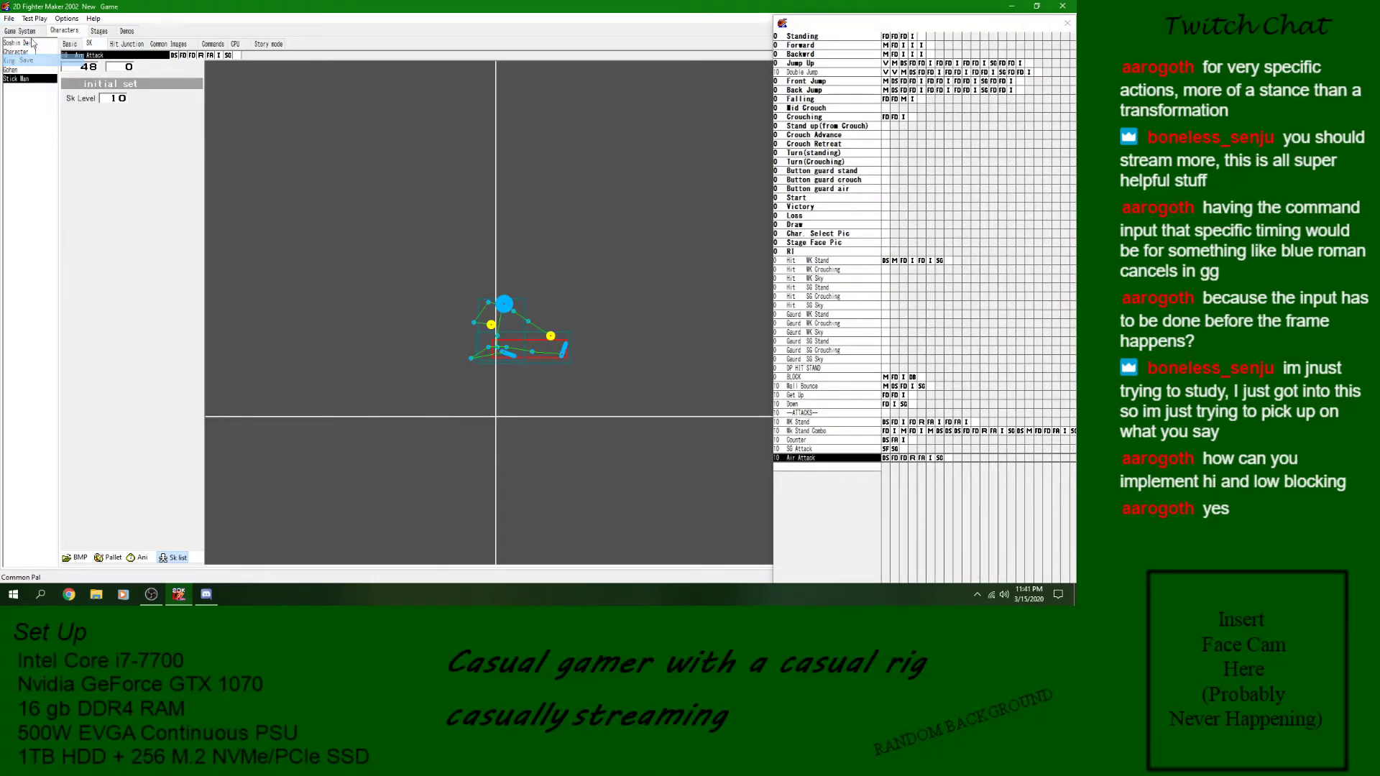
pyautogui.click(65, 39)
pyautogui.click(137, 322)
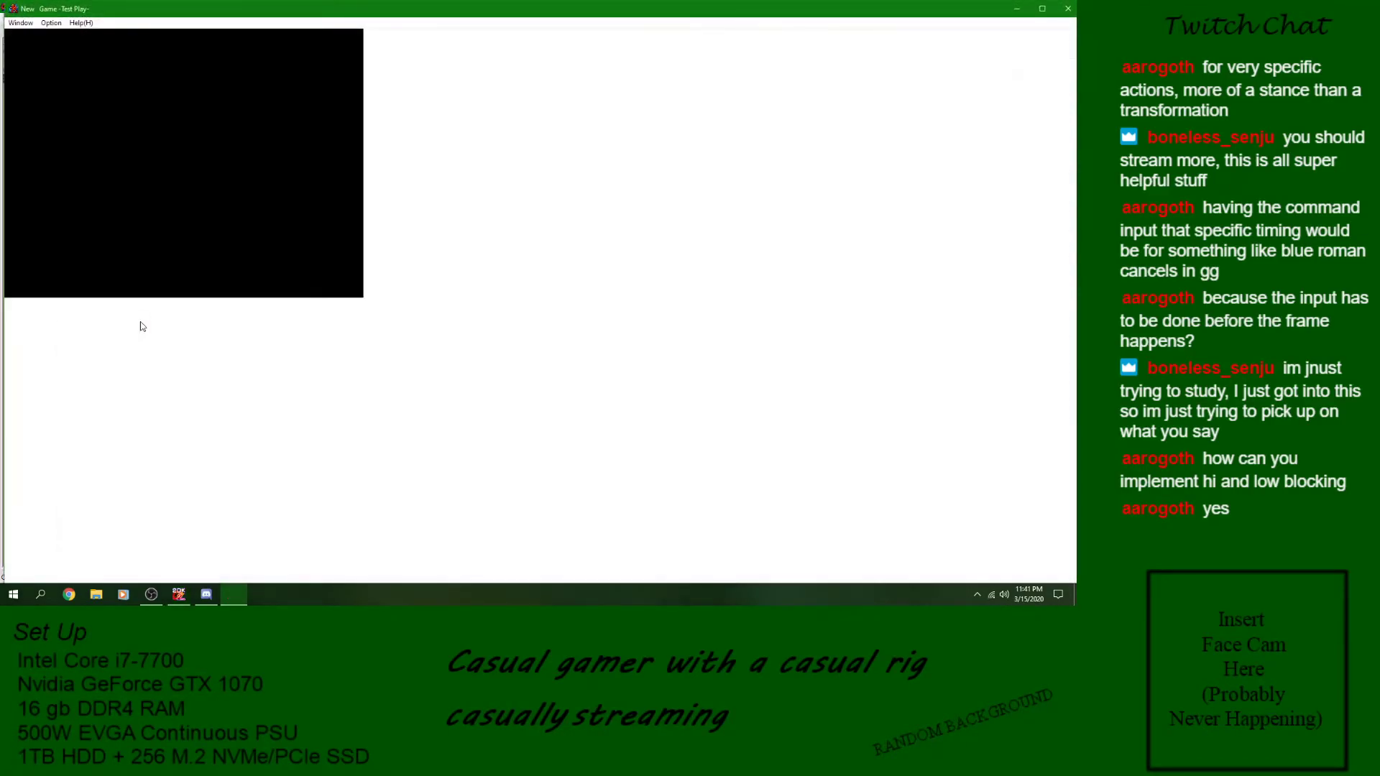
pyautogui.press('Up')
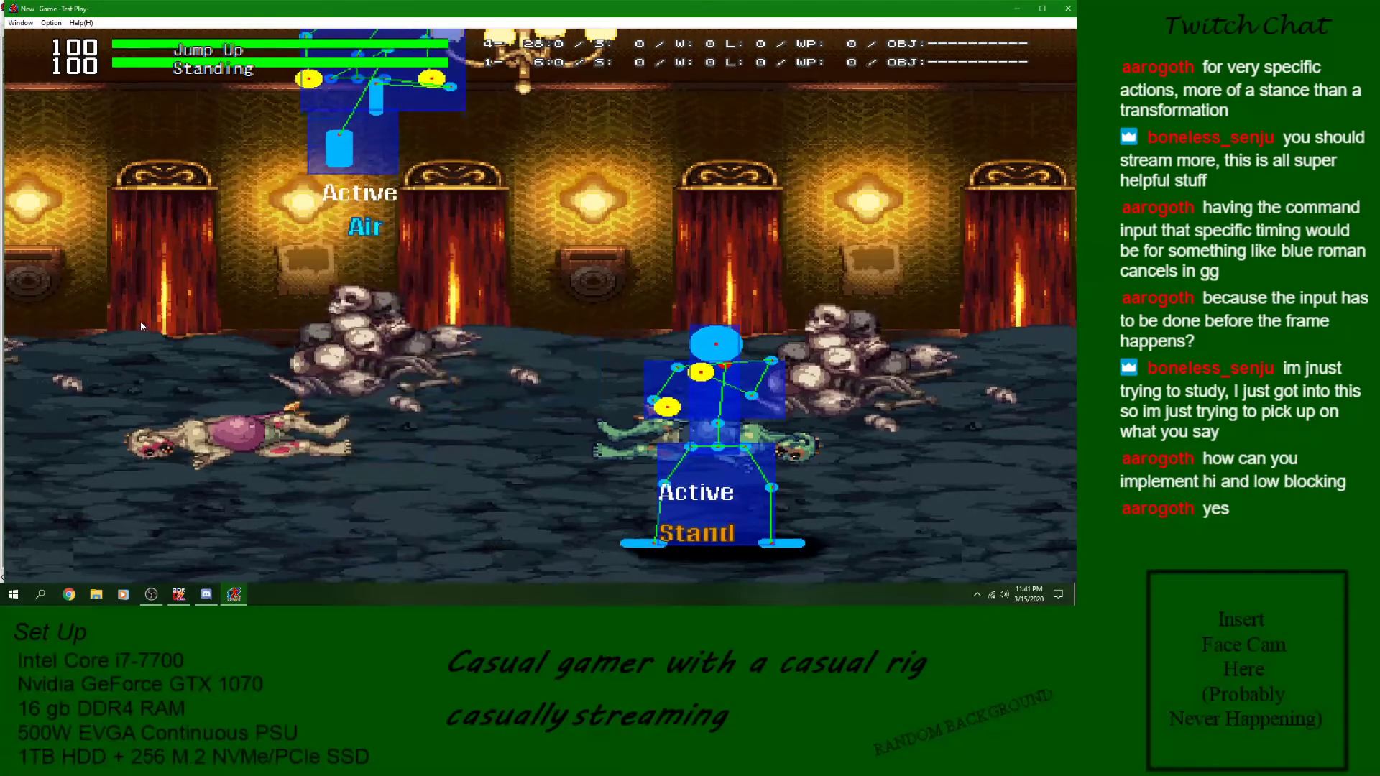
pyautogui.press('Right')
pyautogui.press('Up')
pyautogui.press('z')
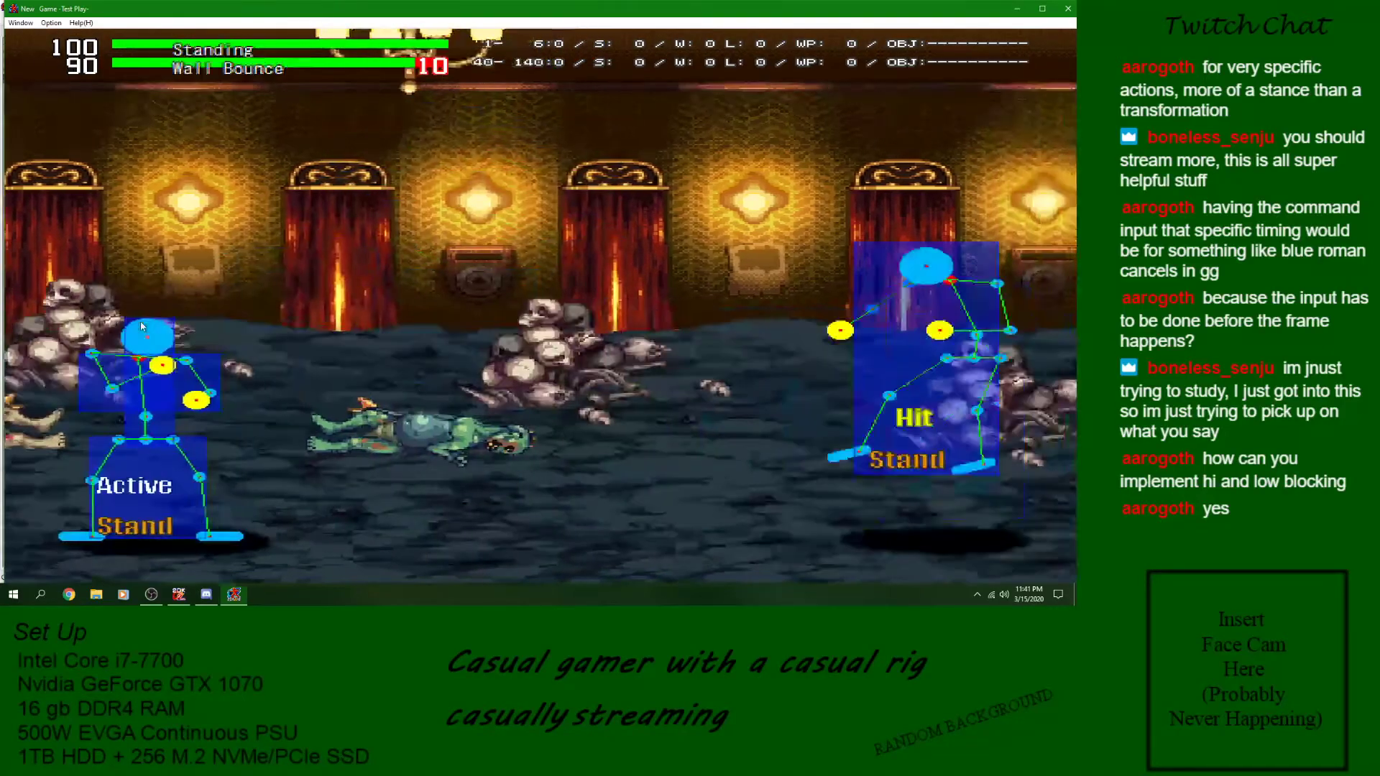
pyautogui.press('Right')
pyautogui.press('Up')
pyautogui.press('z')
pyautogui.press('Left')
pyautogui.press('Up')
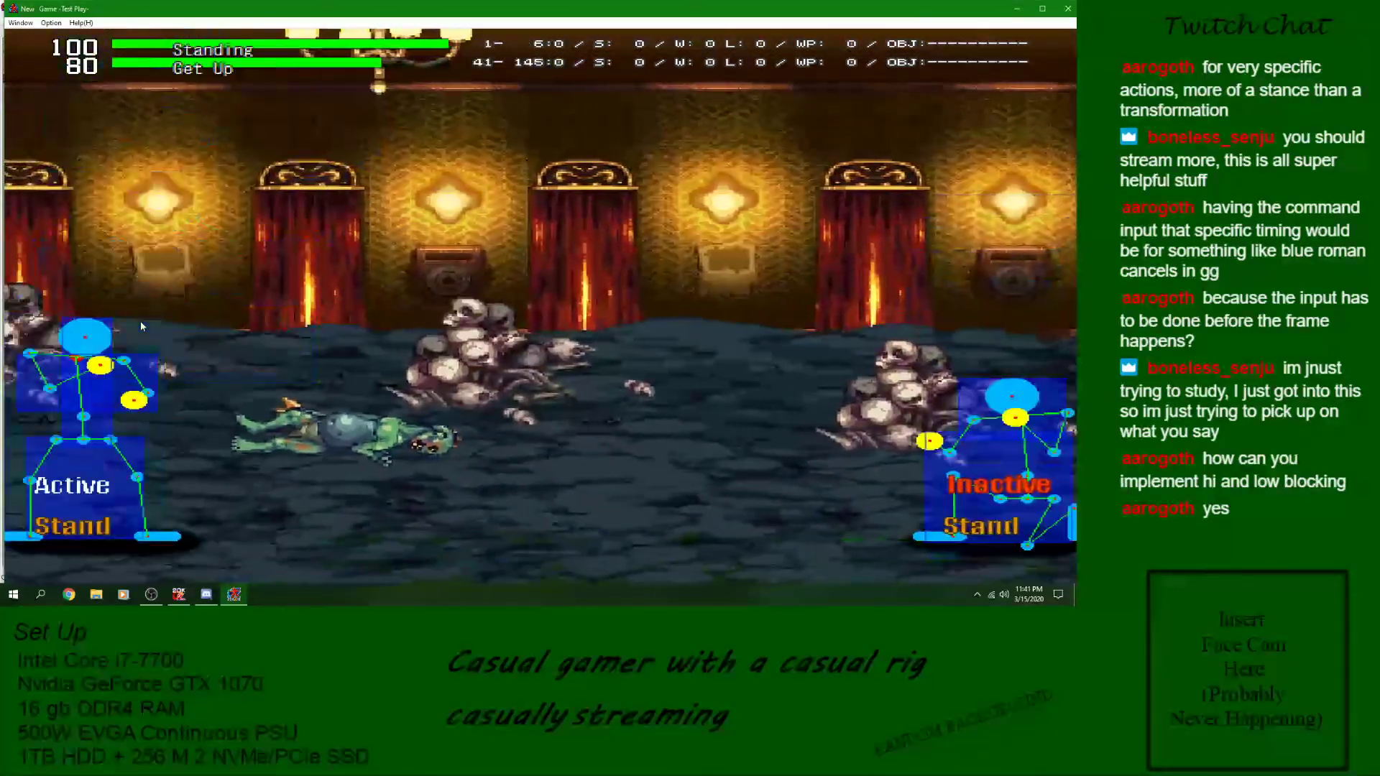
pyautogui.press('Right')
pyautogui.press('Up')
pyautogui.press('z')
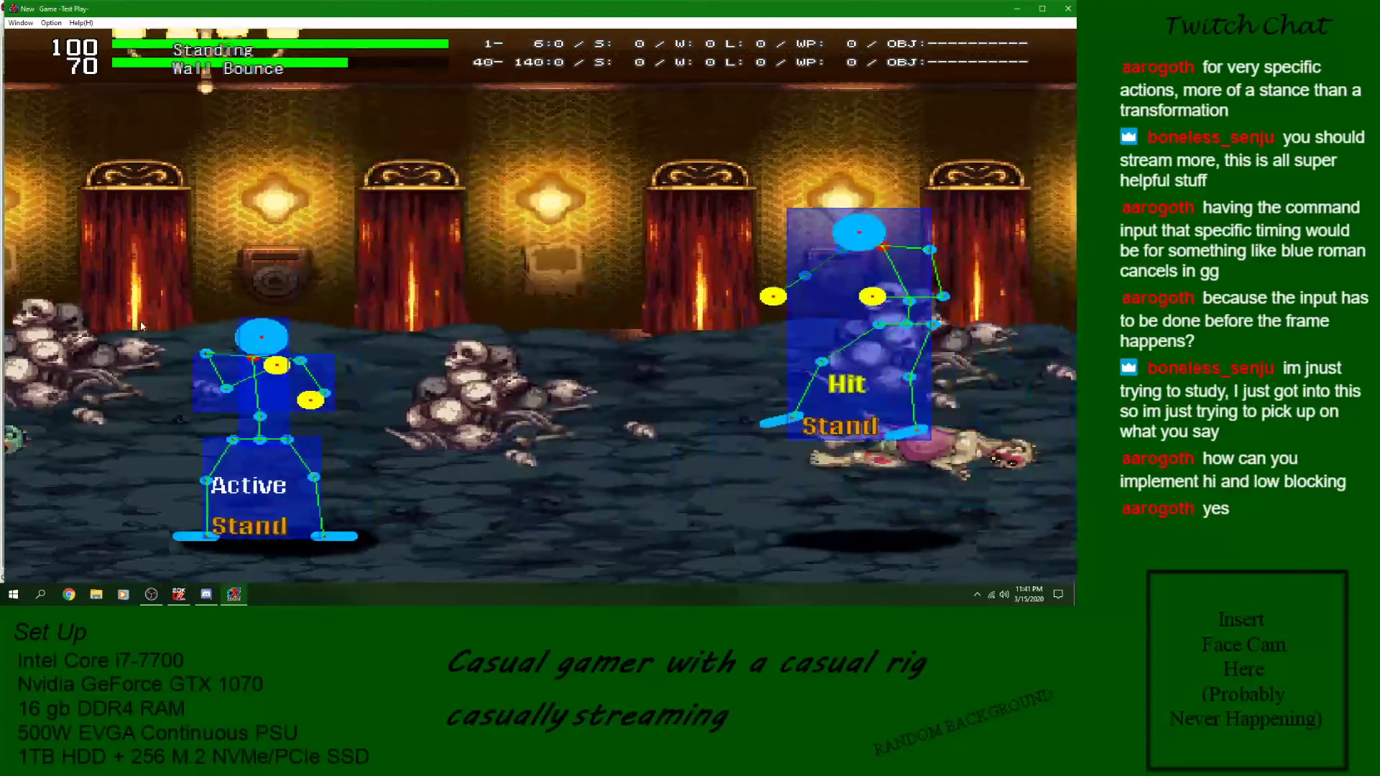
pyautogui.click(1062, 16)
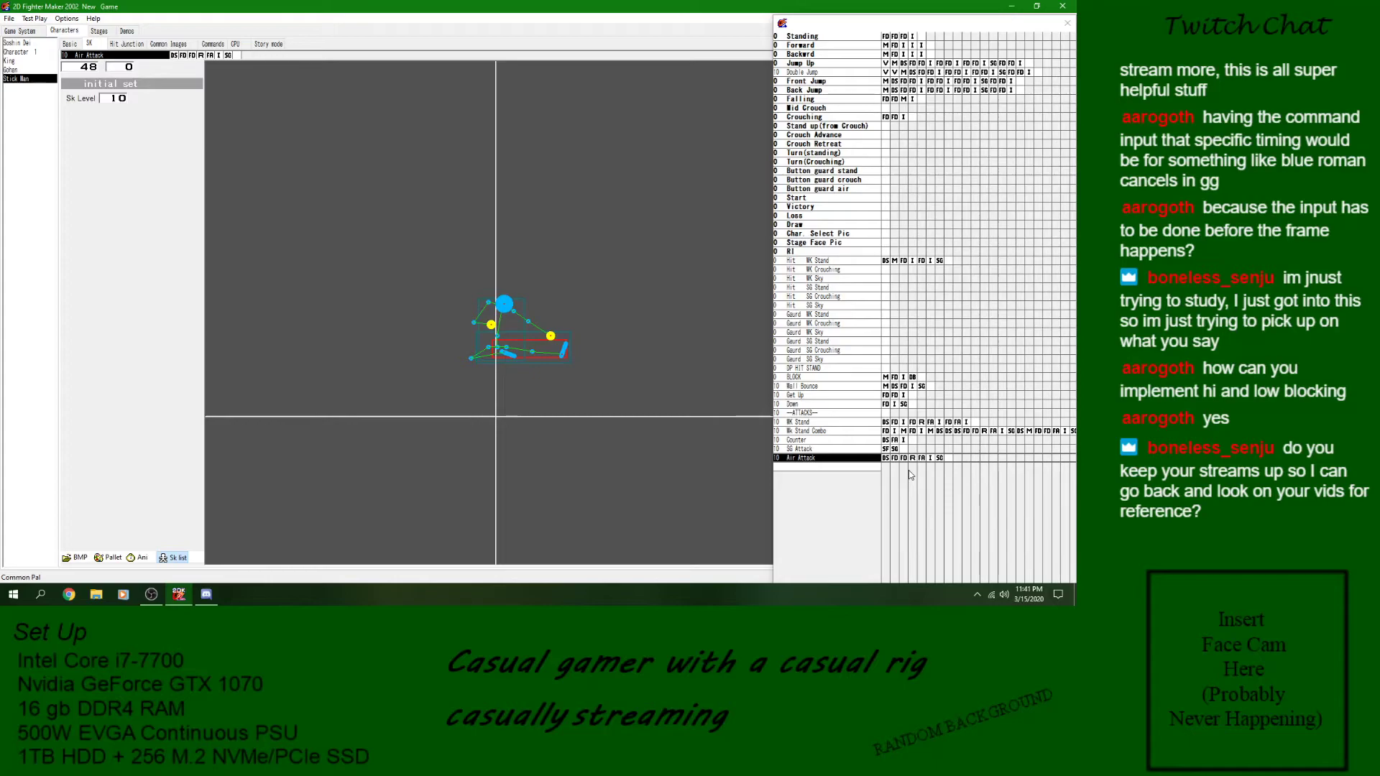
# - Review Air Attack's landing detection and the game system's Hit WK Stand and Hit WK Crouching junctions
pyautogui.click(886, 458)
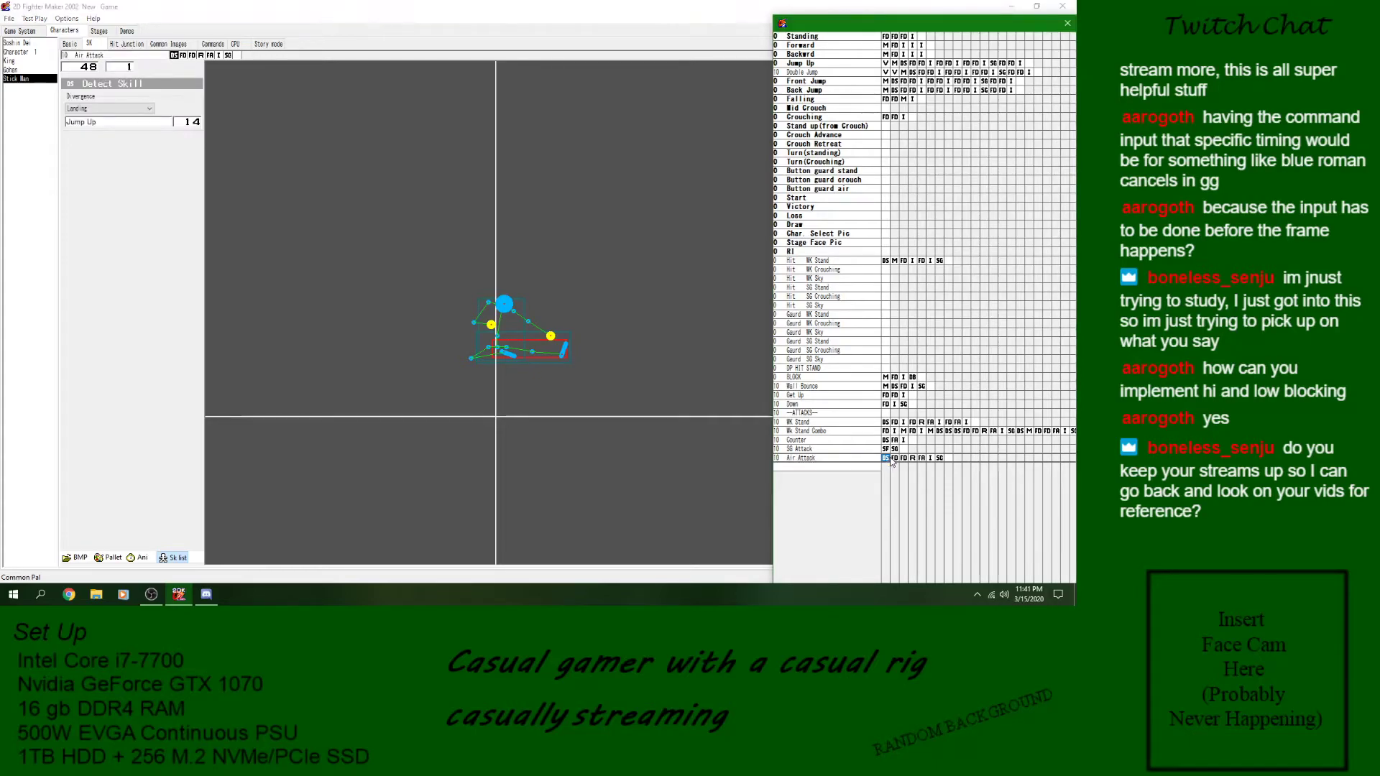
pyautogui.click(21, 31)
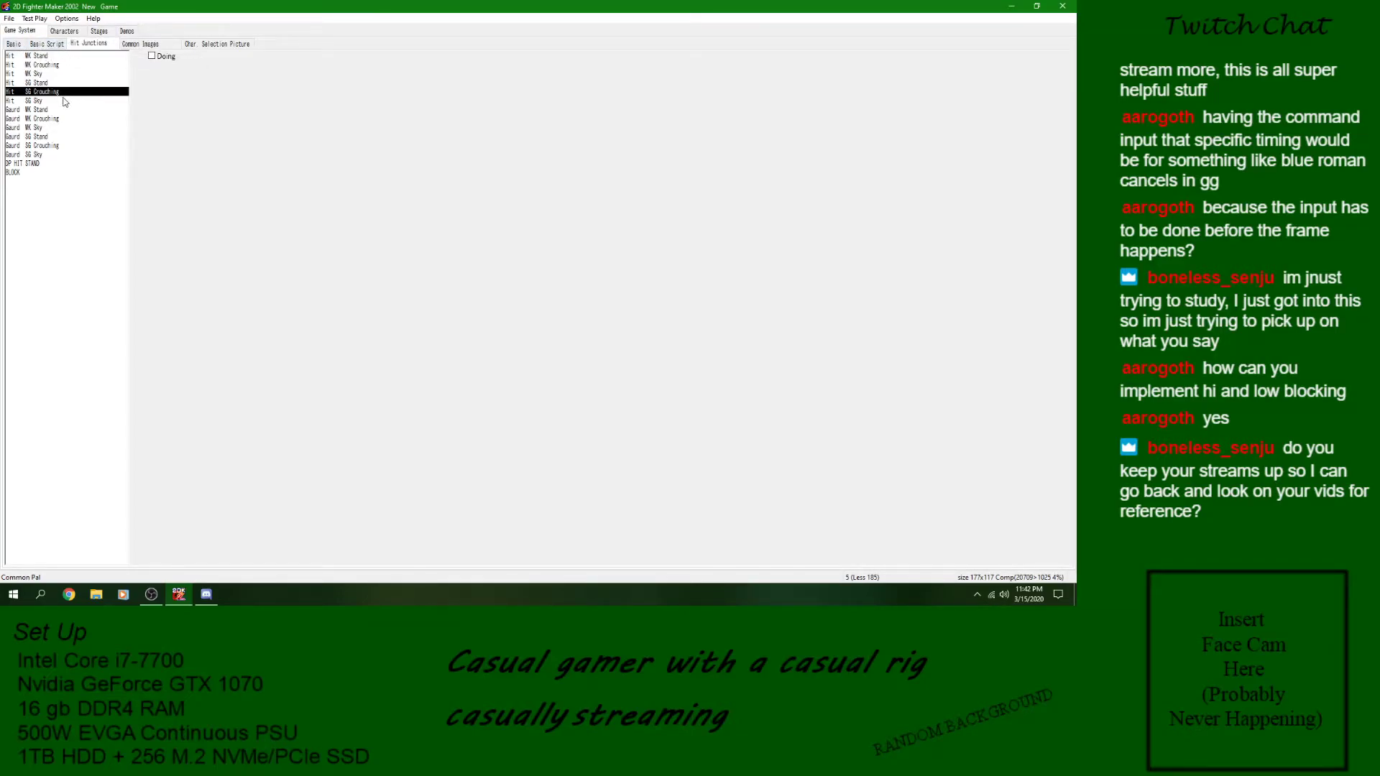
pyautogui.click(54, 56)
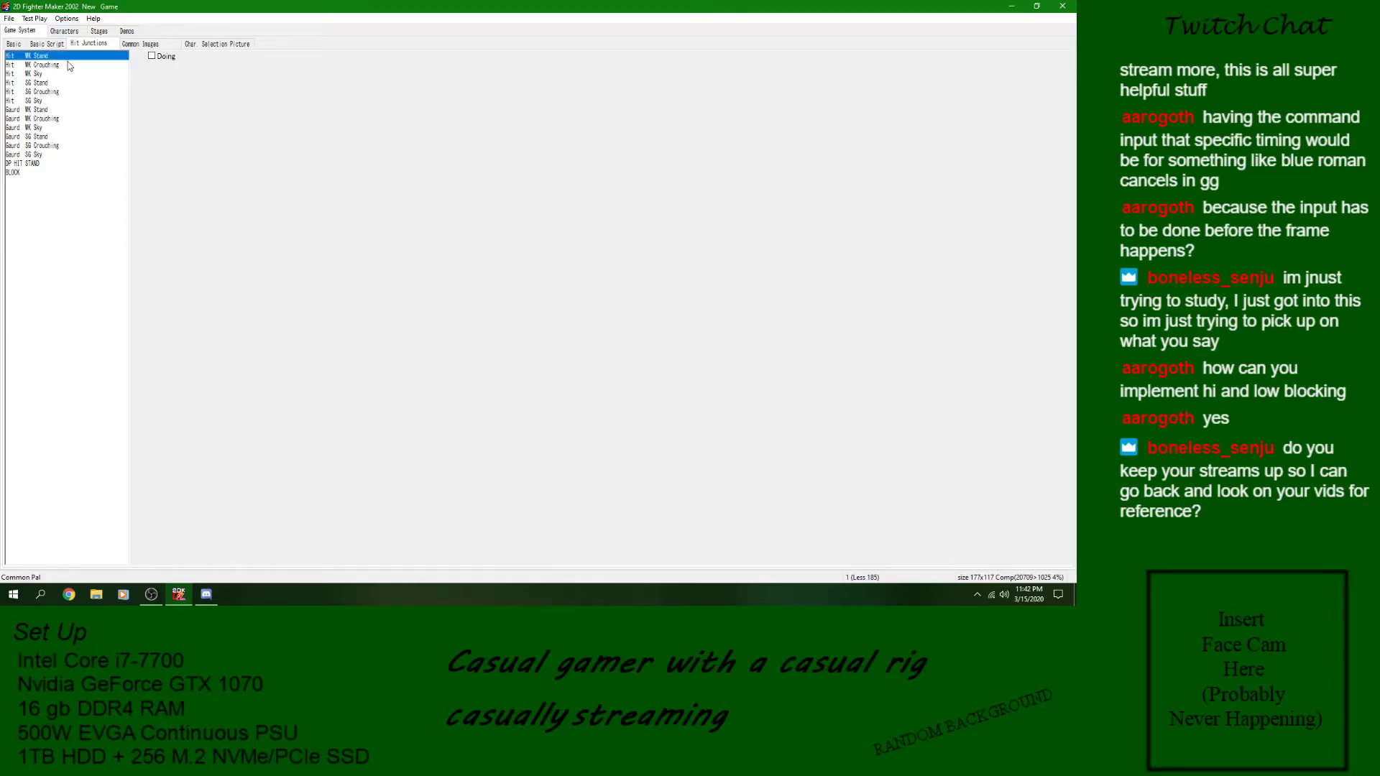
pyautogui.click(69, 65)
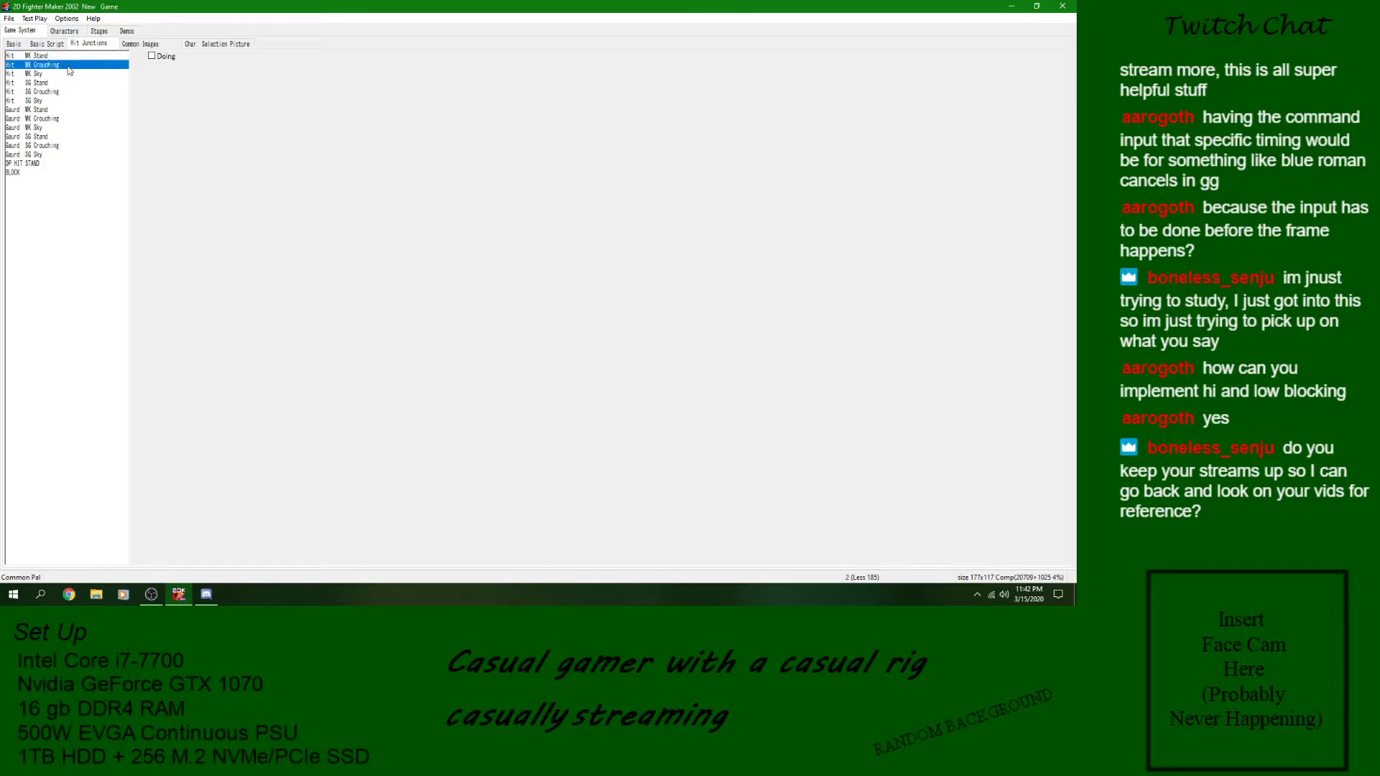
pyautogui.click(69, 58)
pyautogui.click(55, 45)
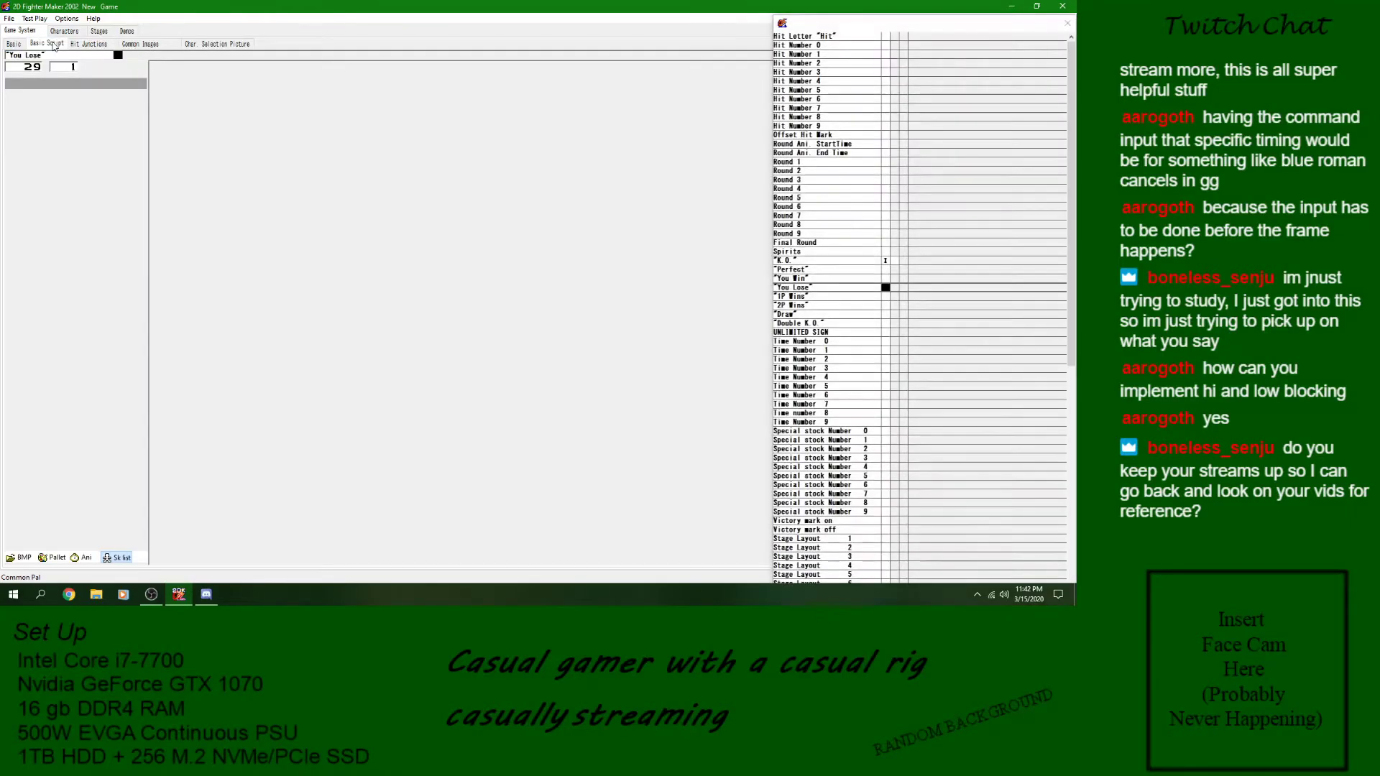
pyautogui.click(64, 31)
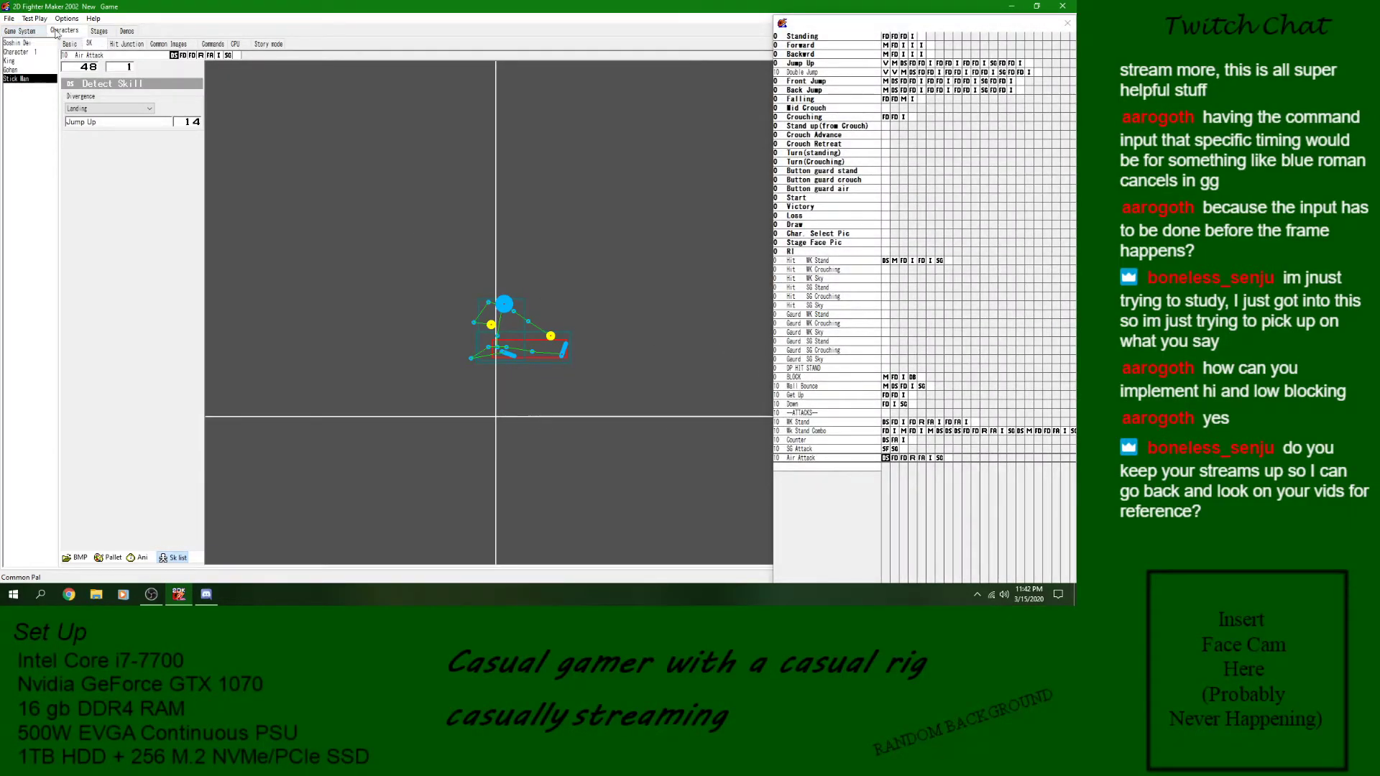
pyautogui.click(27, 31)
pyautogui.click(65, 65)
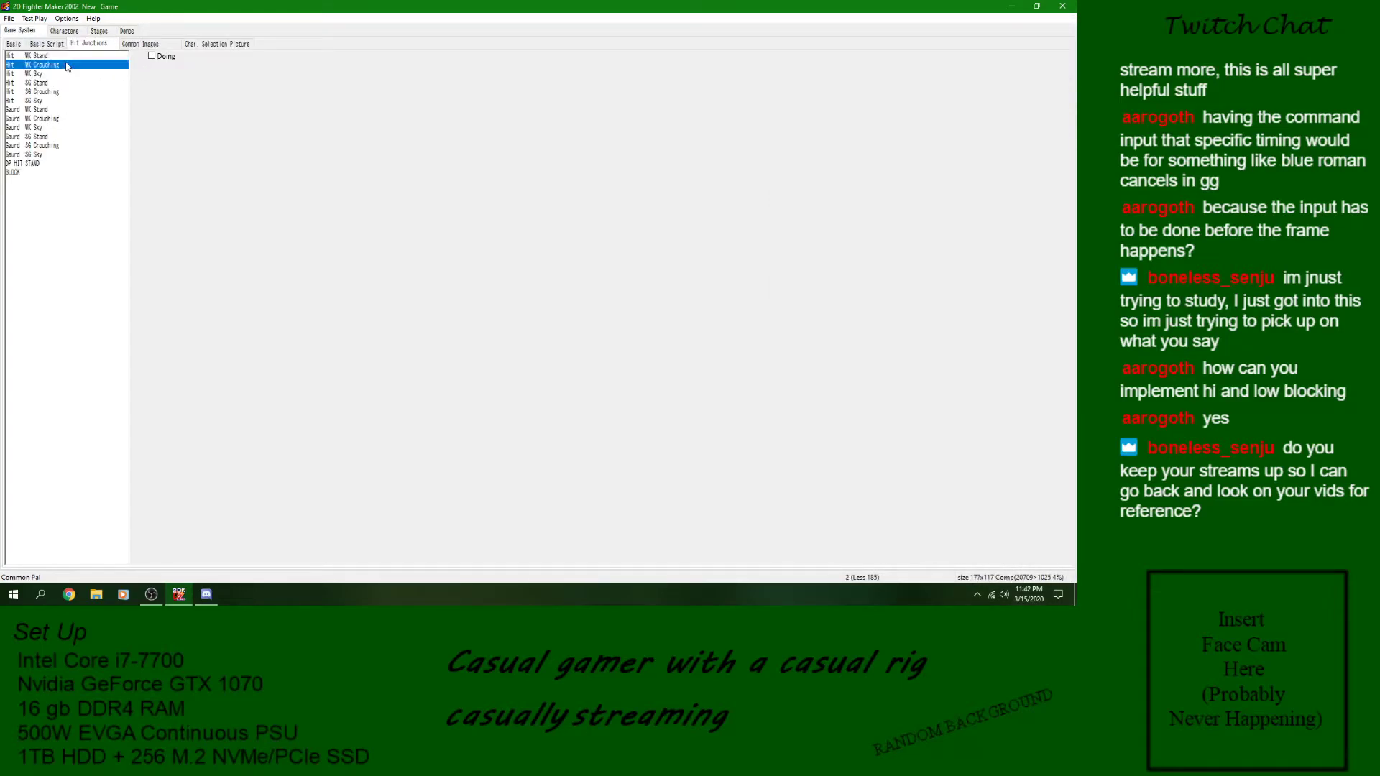
# - Enable Doing for the Hit WK Stand junction in the game system and save the game
pyautogui.click(66, 56)
pyautogui.click(151, 57)
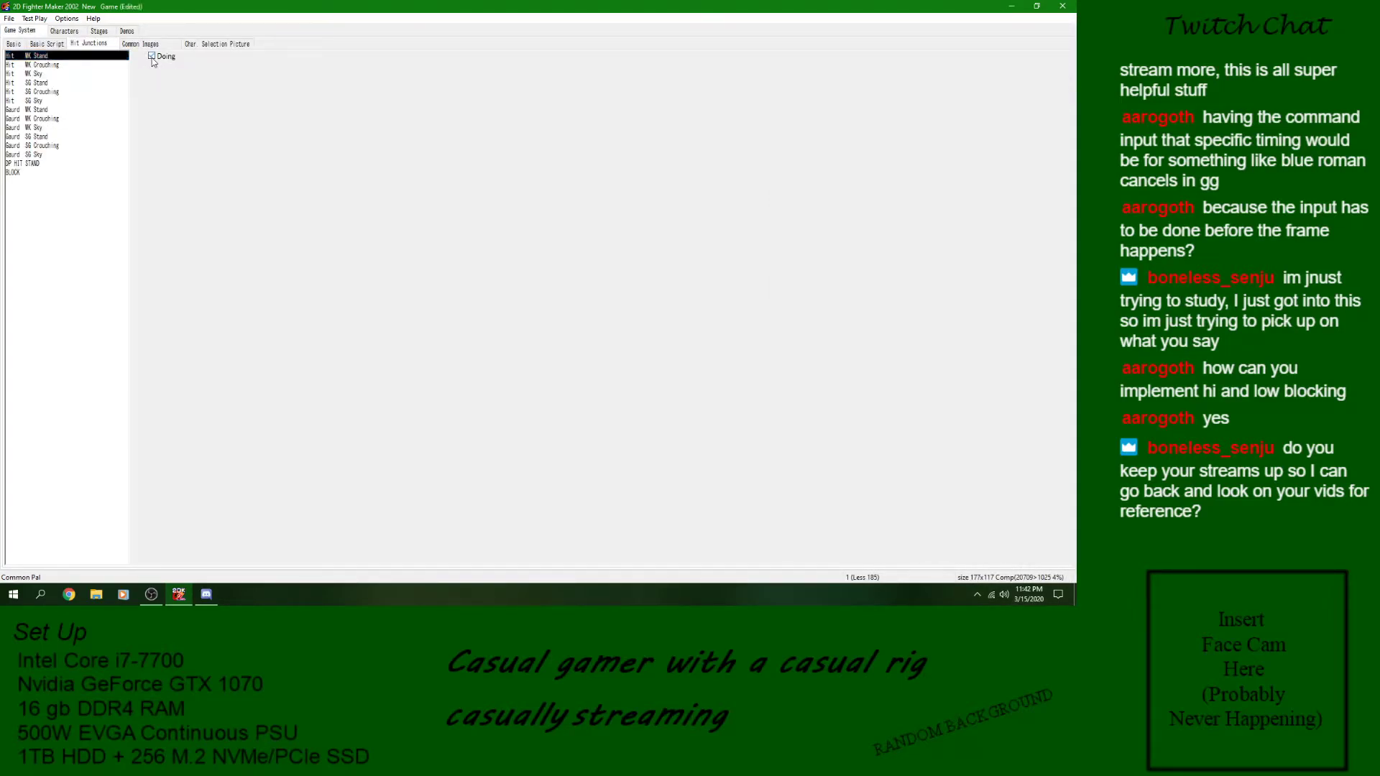
pyautogui.click(9, 19)
pyautogui.click(21, 56)
# - Set the crouched guard in Air Attack's Reaction block to Hit WK Stand, leave the air guard at None, and save the game
pyautogui.click(62, 31)
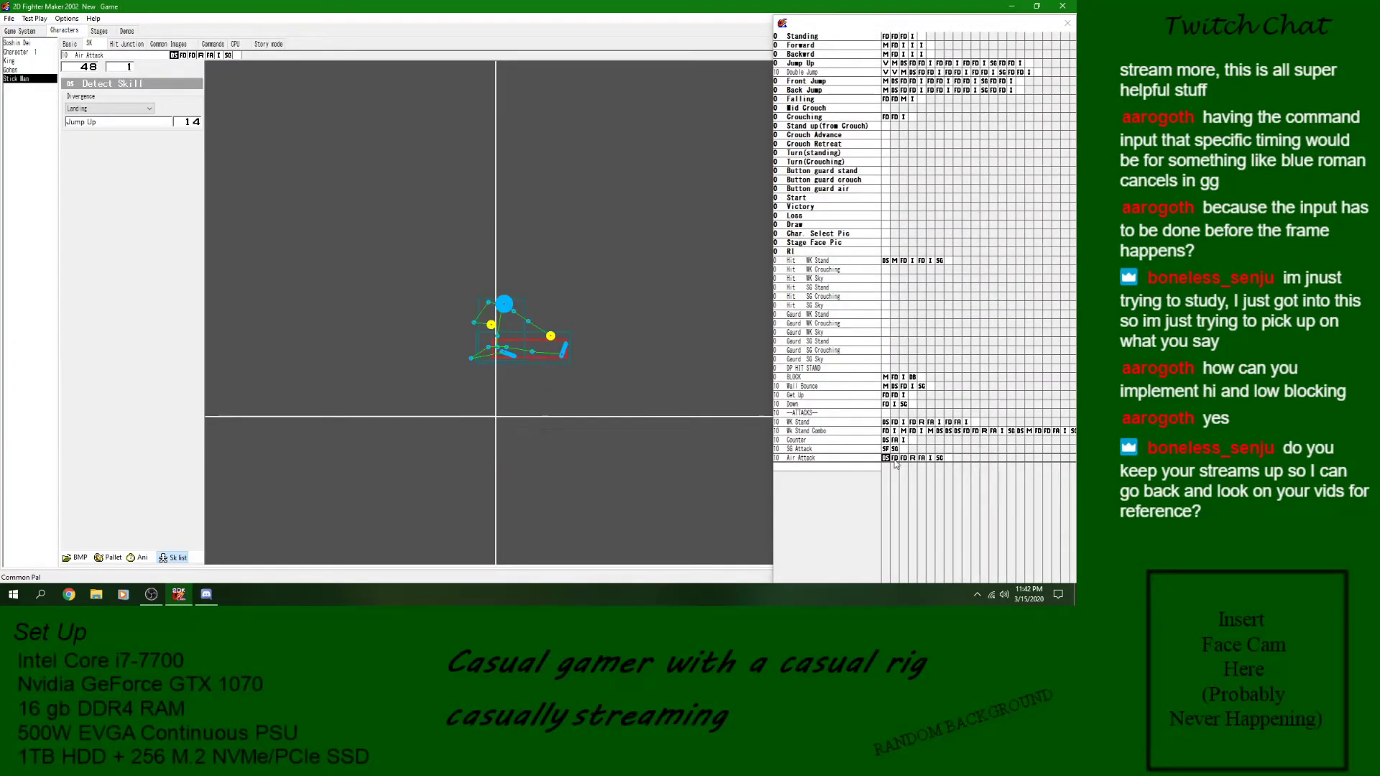
pyautogui.click(912, 458)
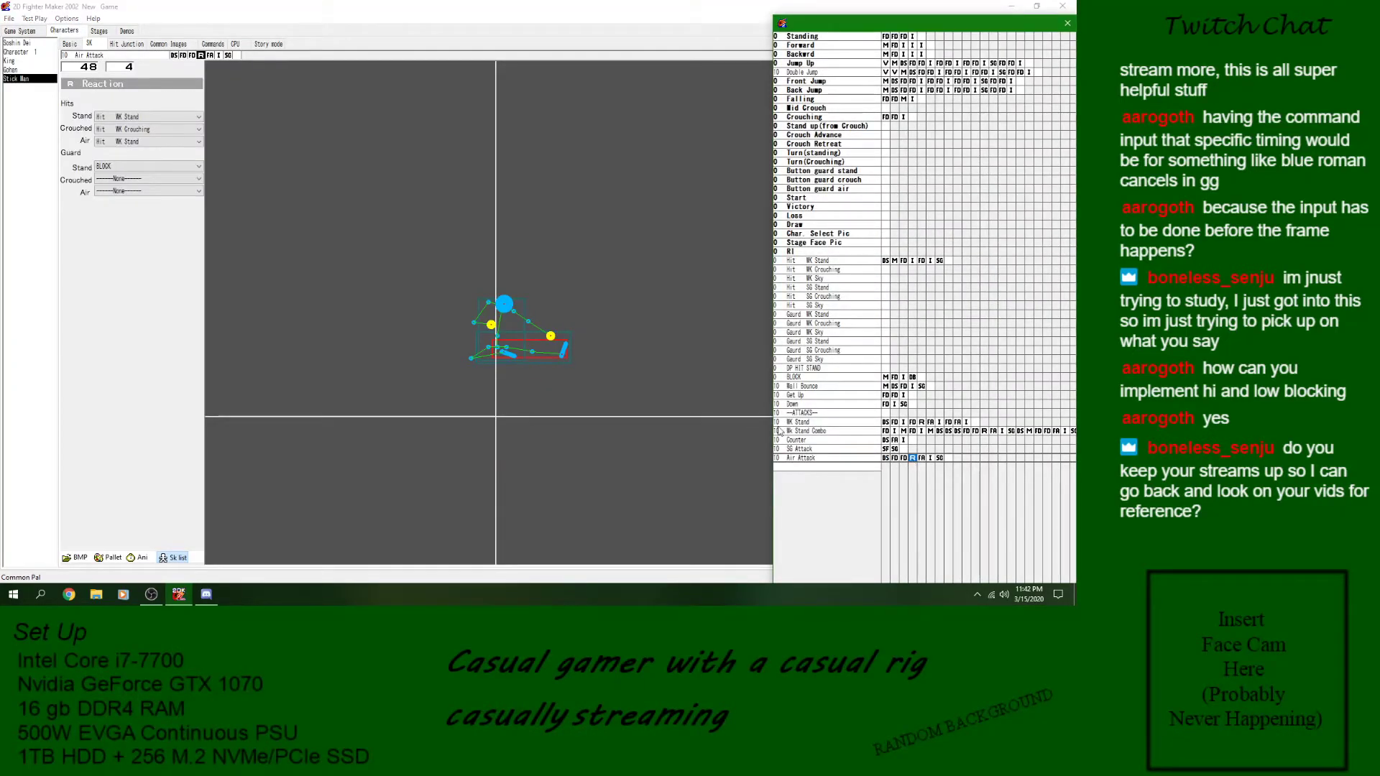
pyautogui.click(148, 180)
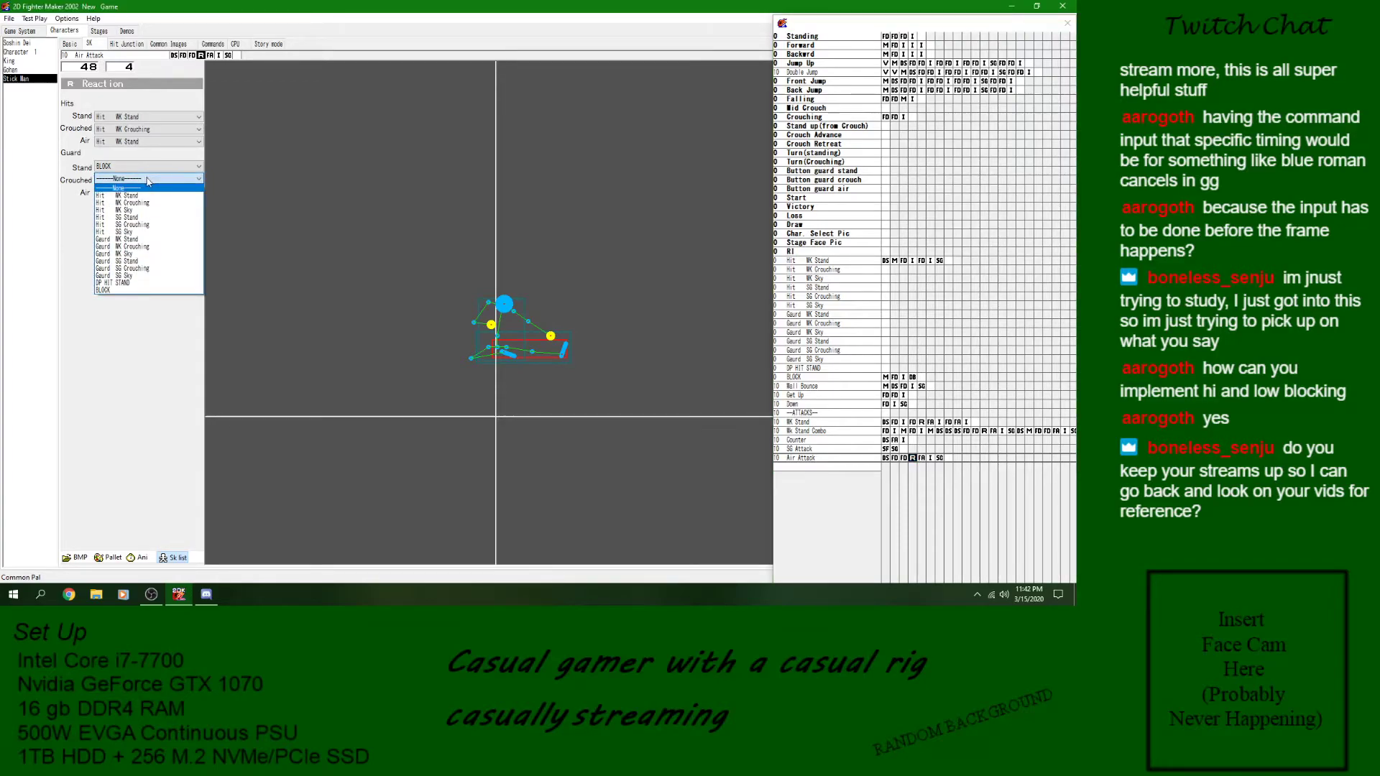
pyautogui.click(148, 180)
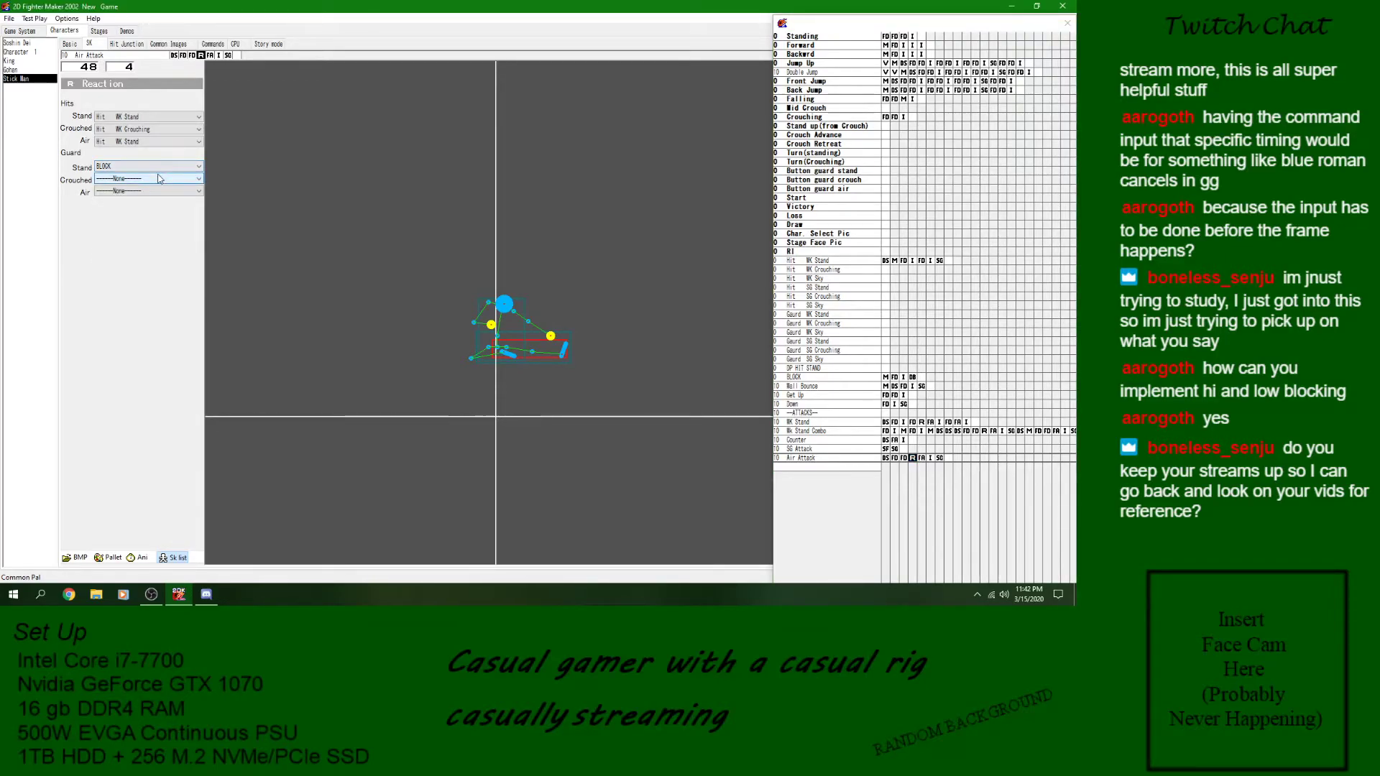
pyautogui.click(158, 179)
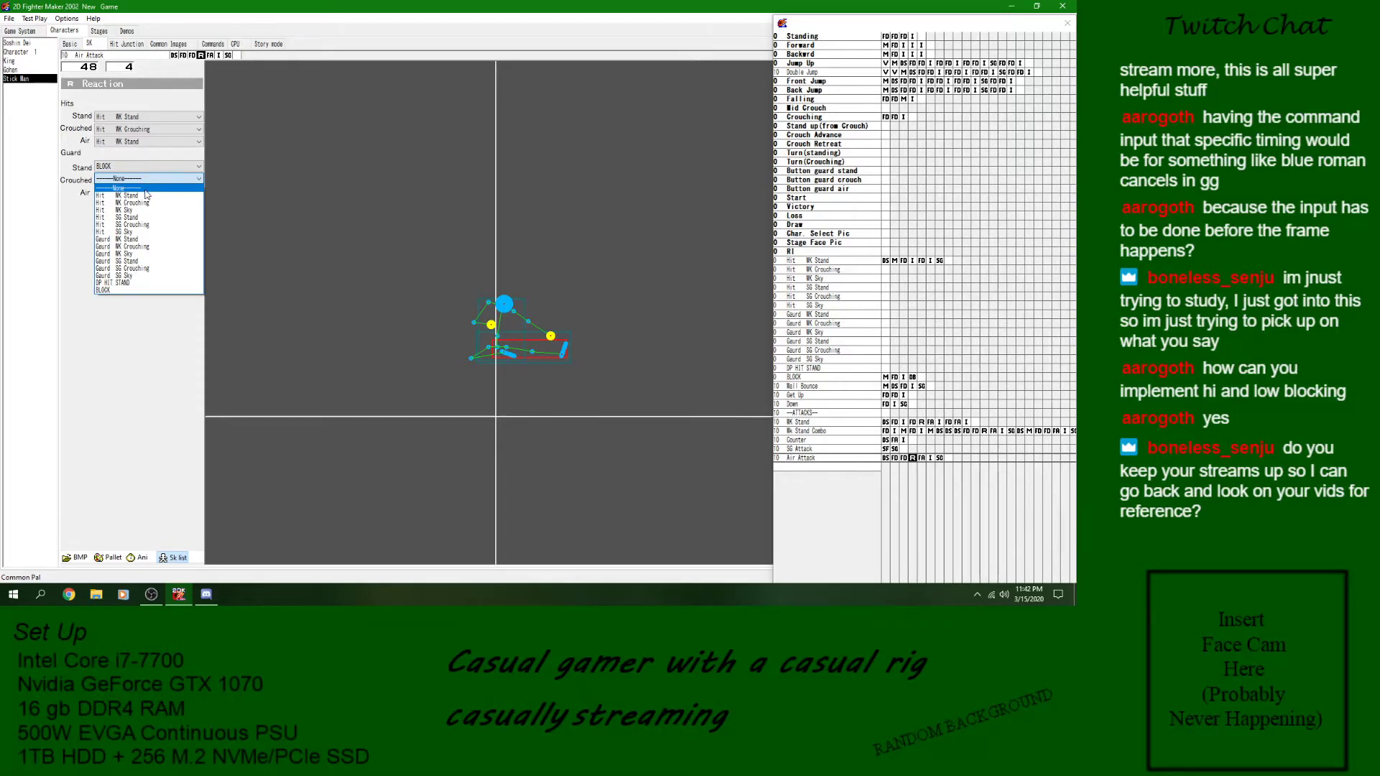
pyautogui.click(137, 196)
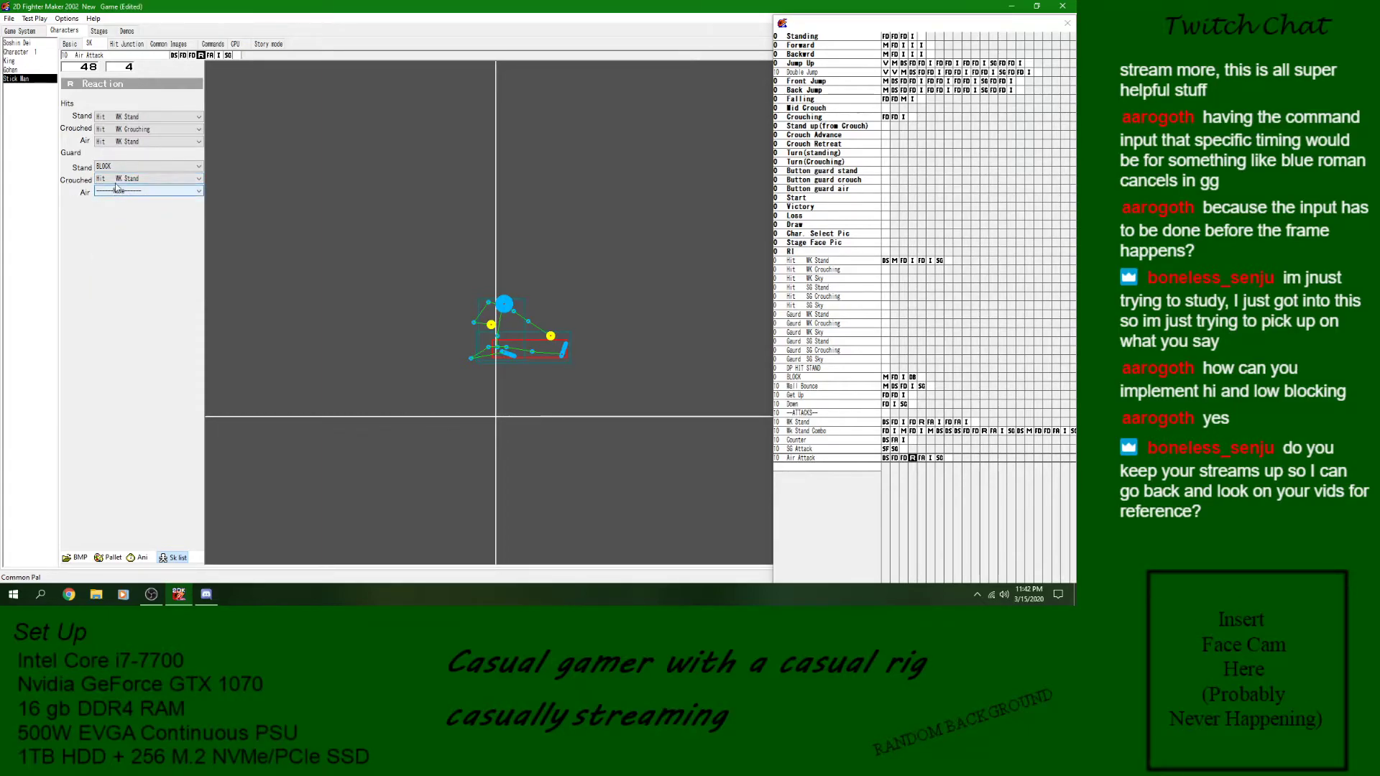
pyautogui.click(119, 191)
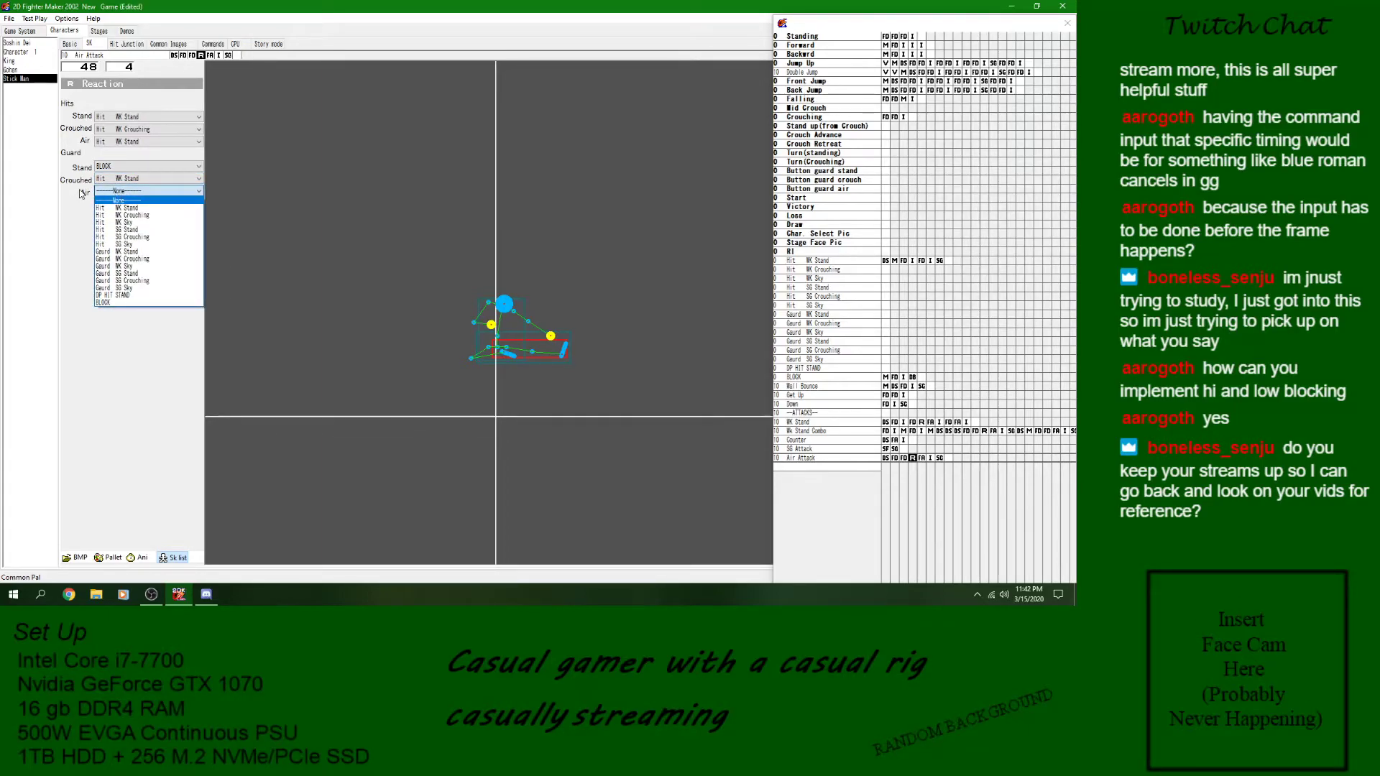
pyautogui.click(119, 196)
pyautogui.click(8, 17)
pyautogui.click(12, 61)
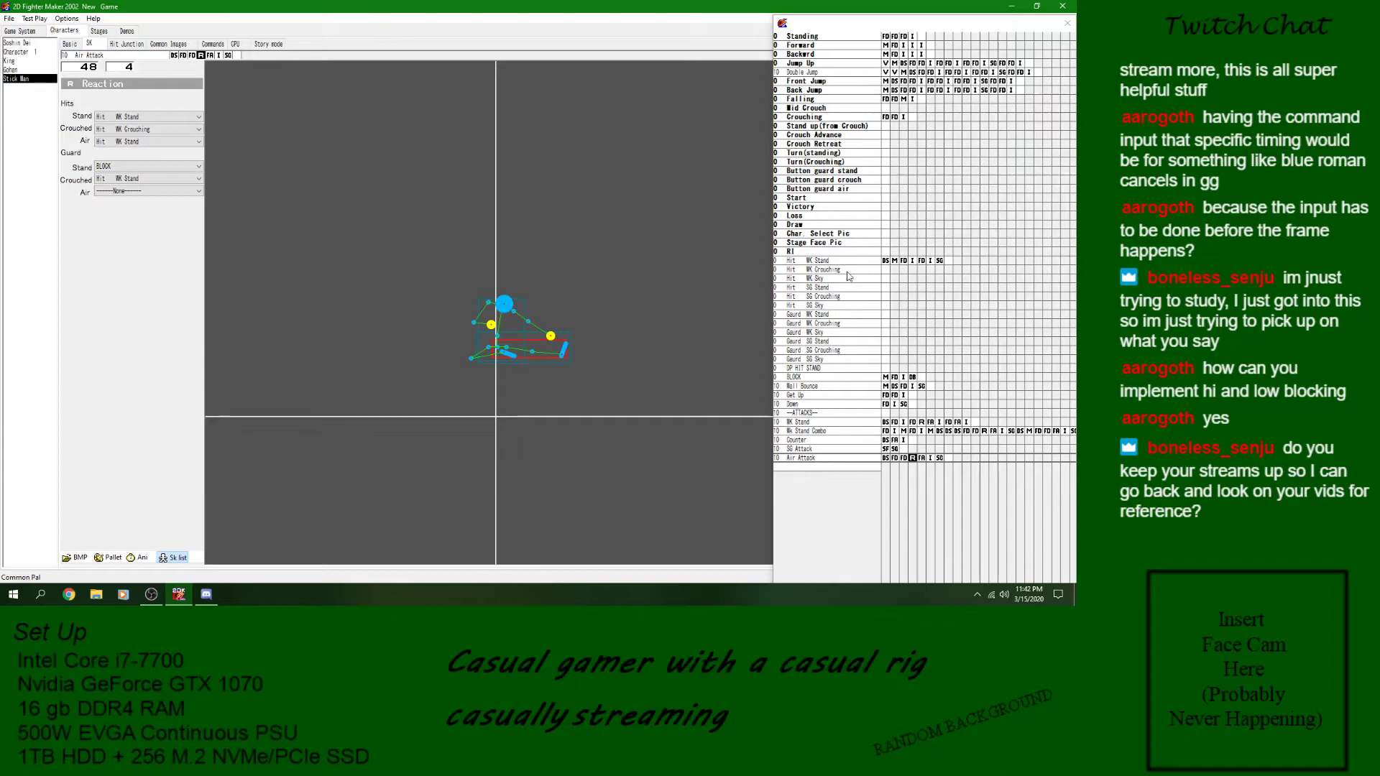
# - Run a test battle between two Stick Man characters and try jumps and attacks on the standing opponent
pyautogui.click(923, 459)
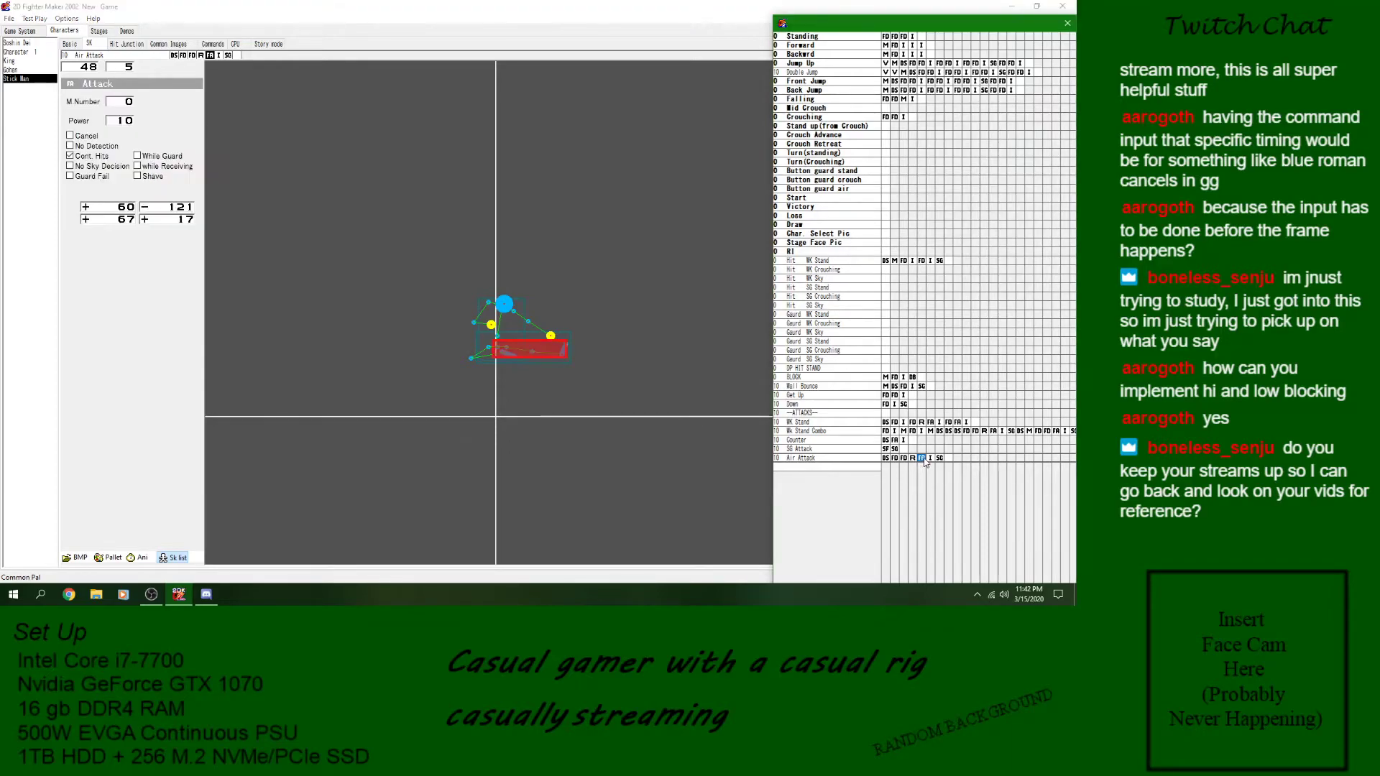
pyautogui.click(40, 20)
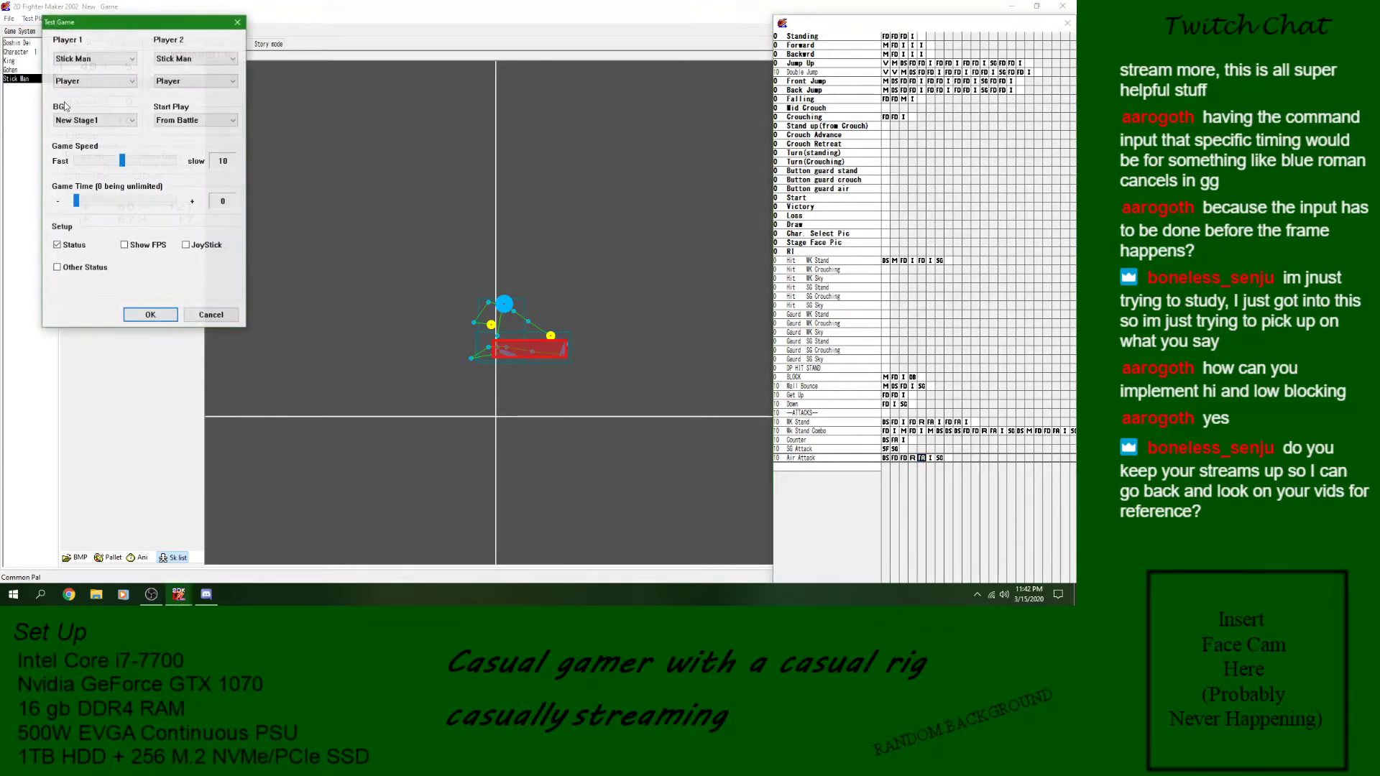
pyautogui.click(148, 314)
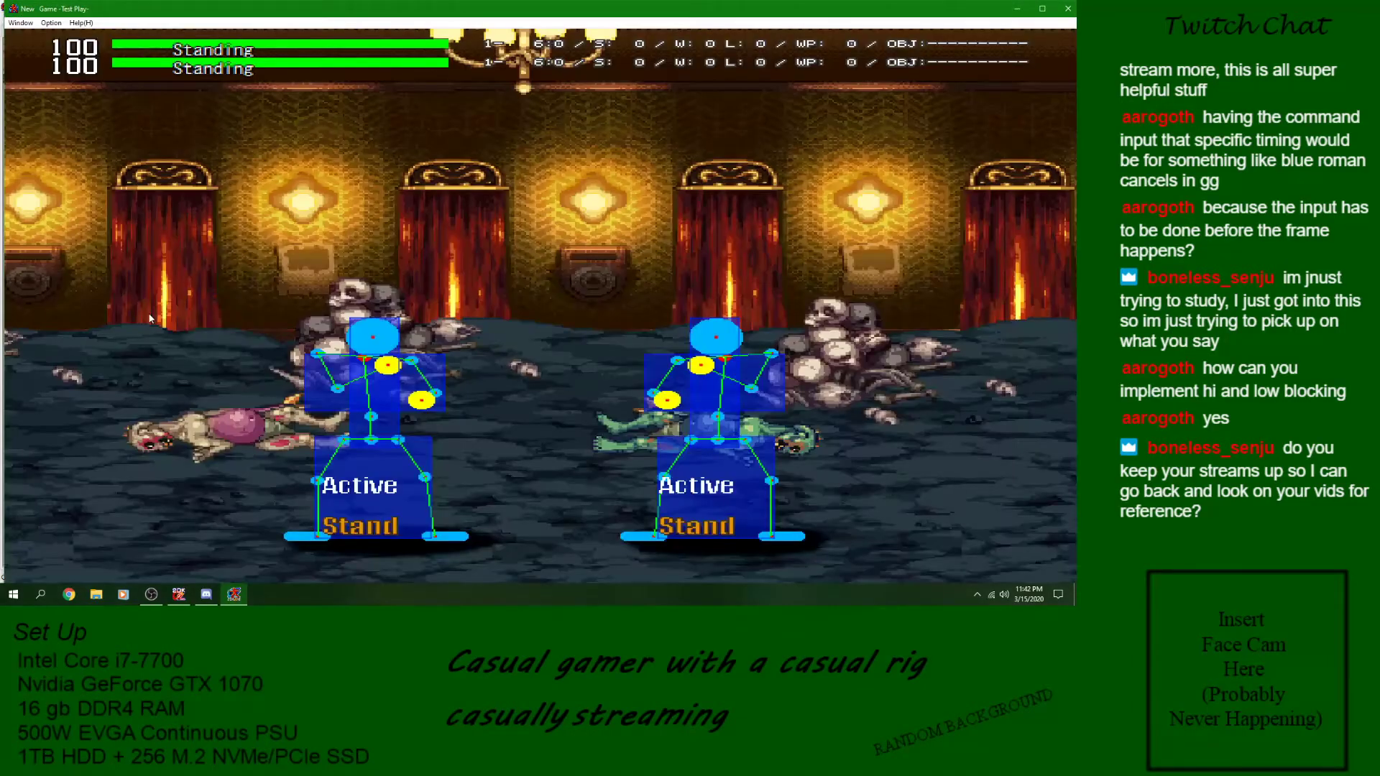
pyautogui.hotkey('Up', 'Right')
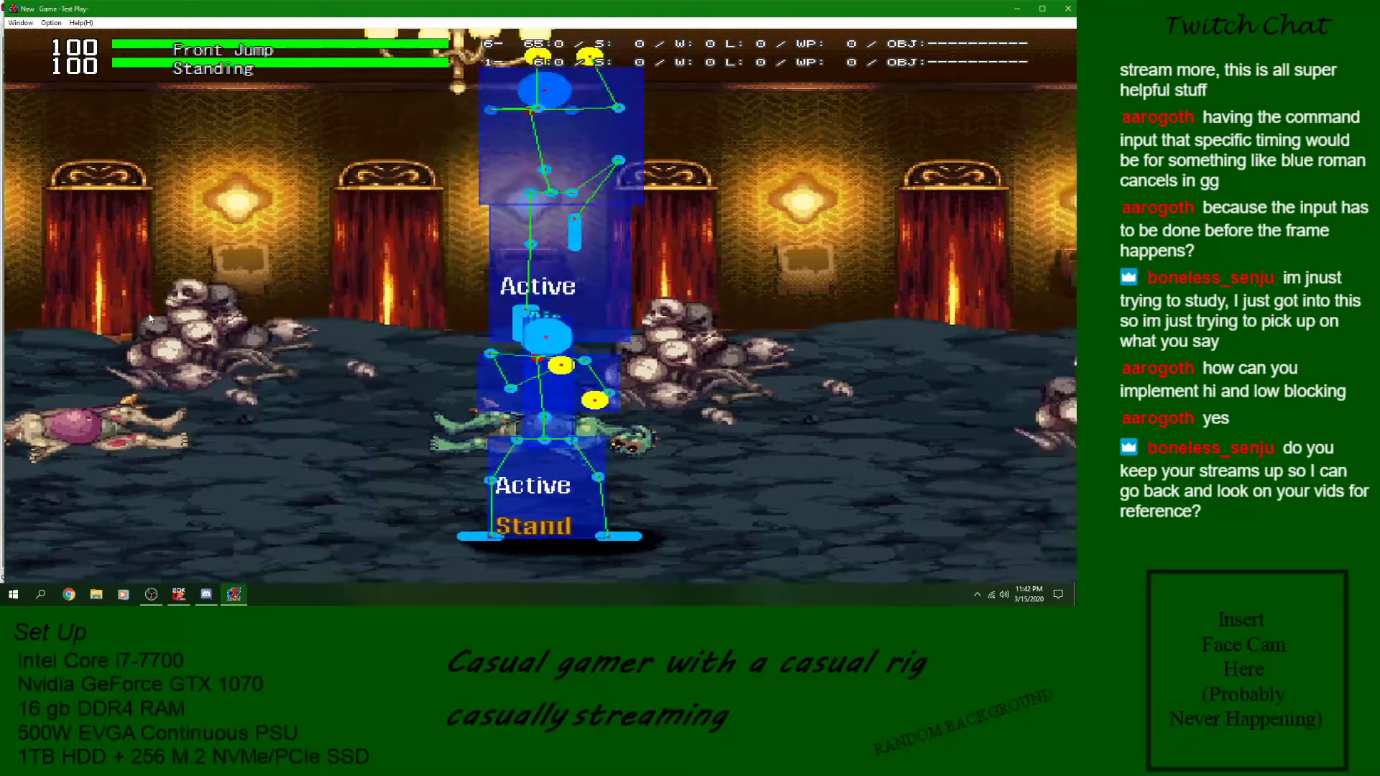
pyautogui.press('Left')
pyautogui.hotkey('Up', 'Left')
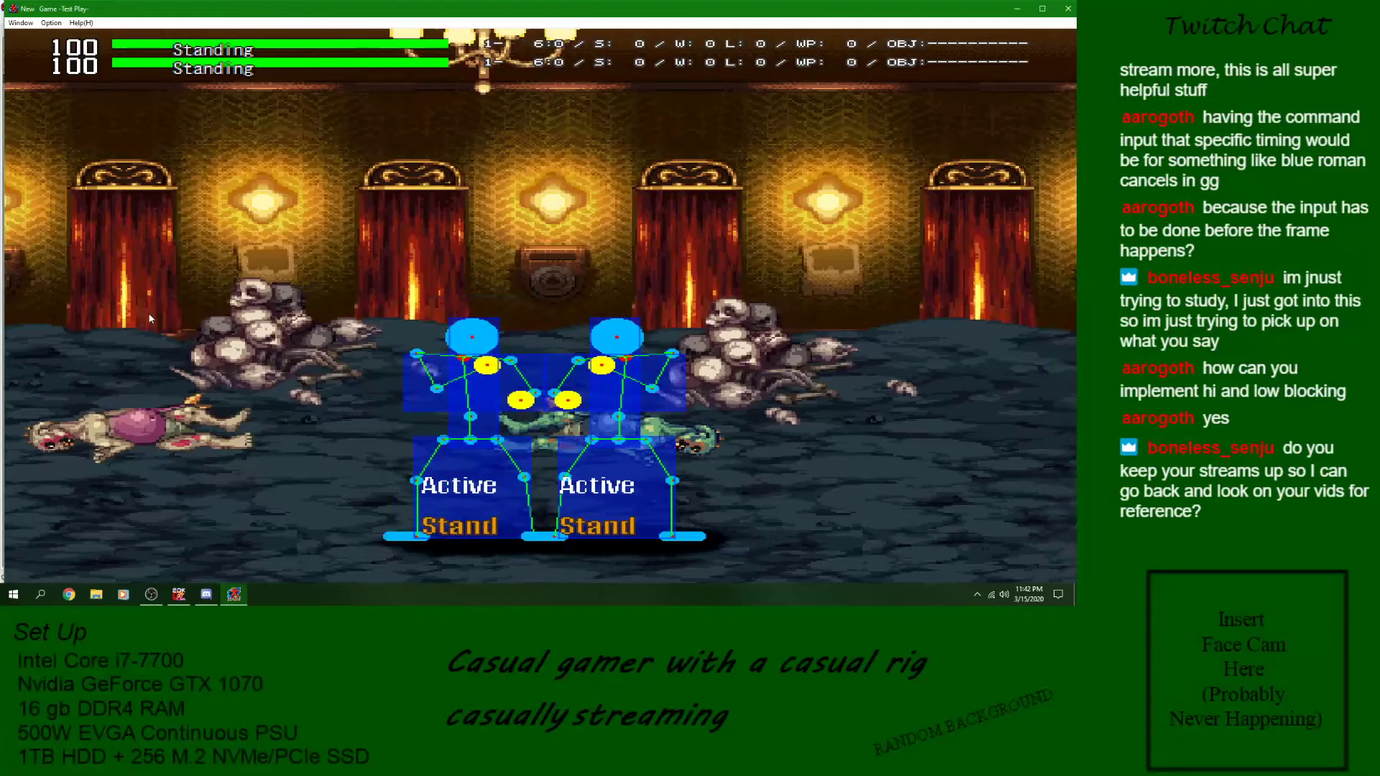
pyautogui.press('z')
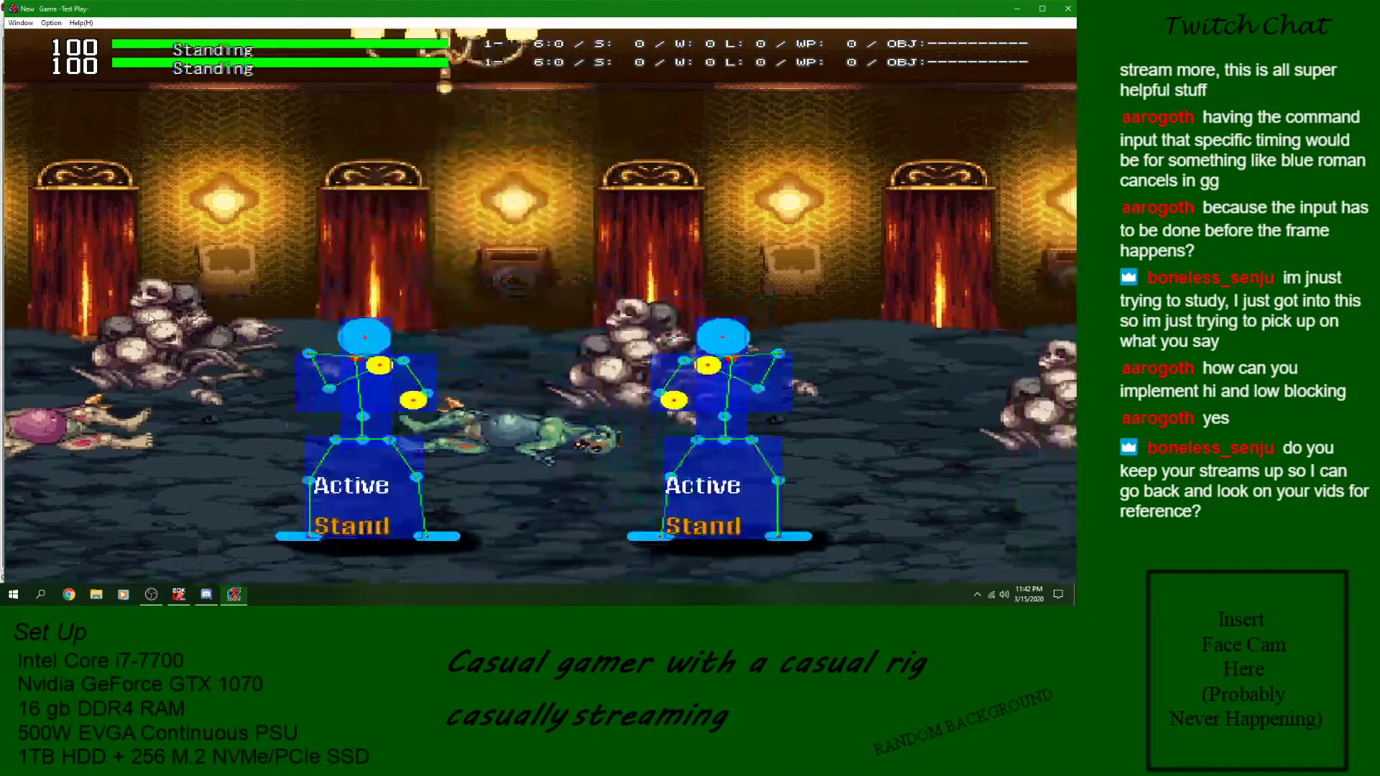
pyautogui.press('z')
pyautogui.press('Left')
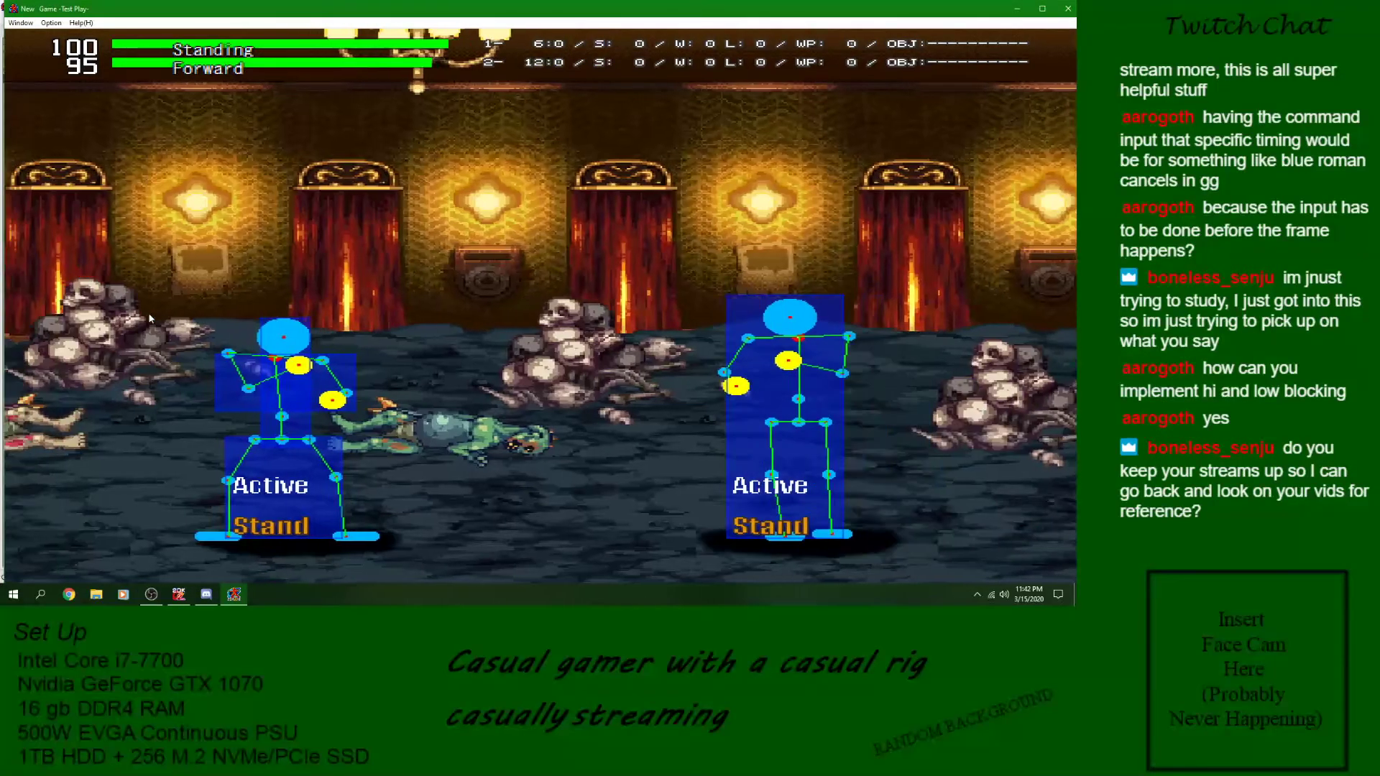
# - Try jumping Air Attacks on the opponent while it crouches, then close the test play
pyautogui.press('Up')
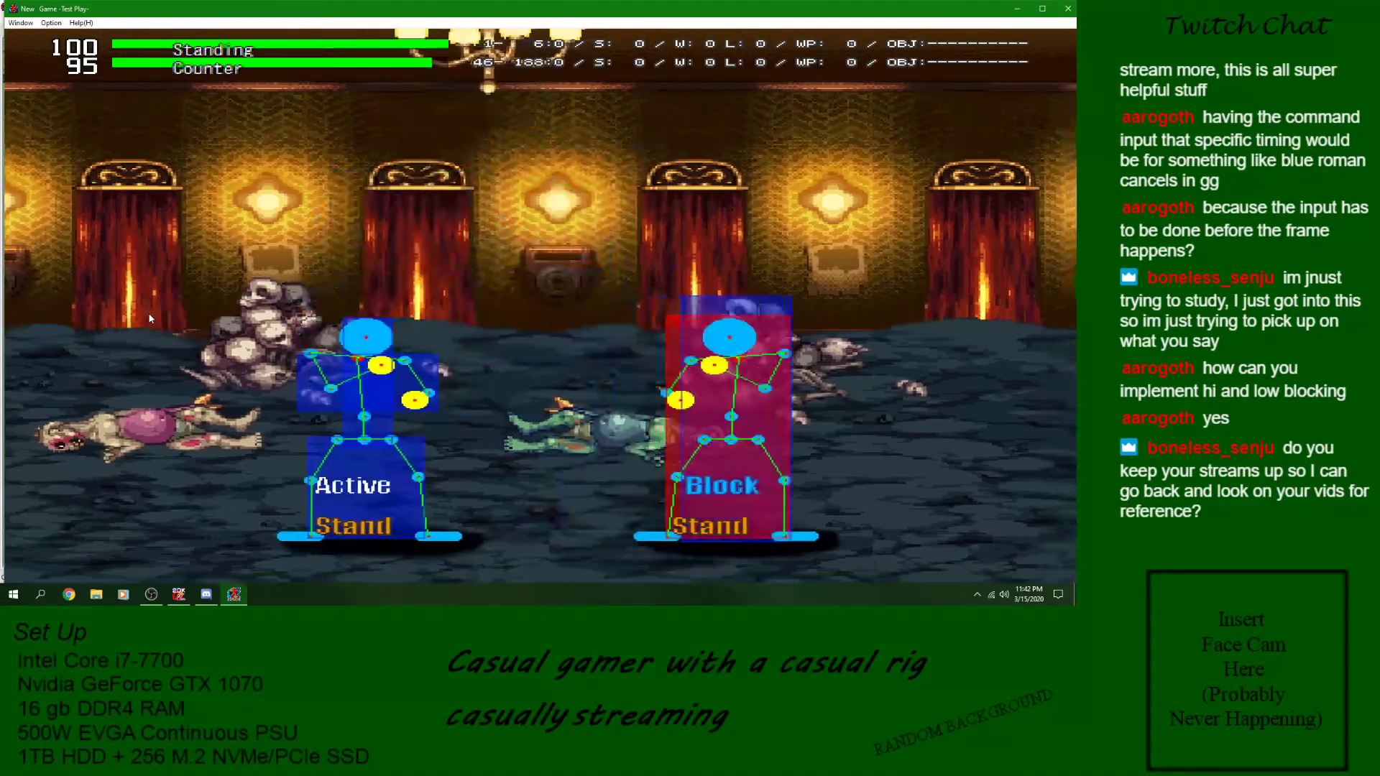
pyautogui.press('Up')
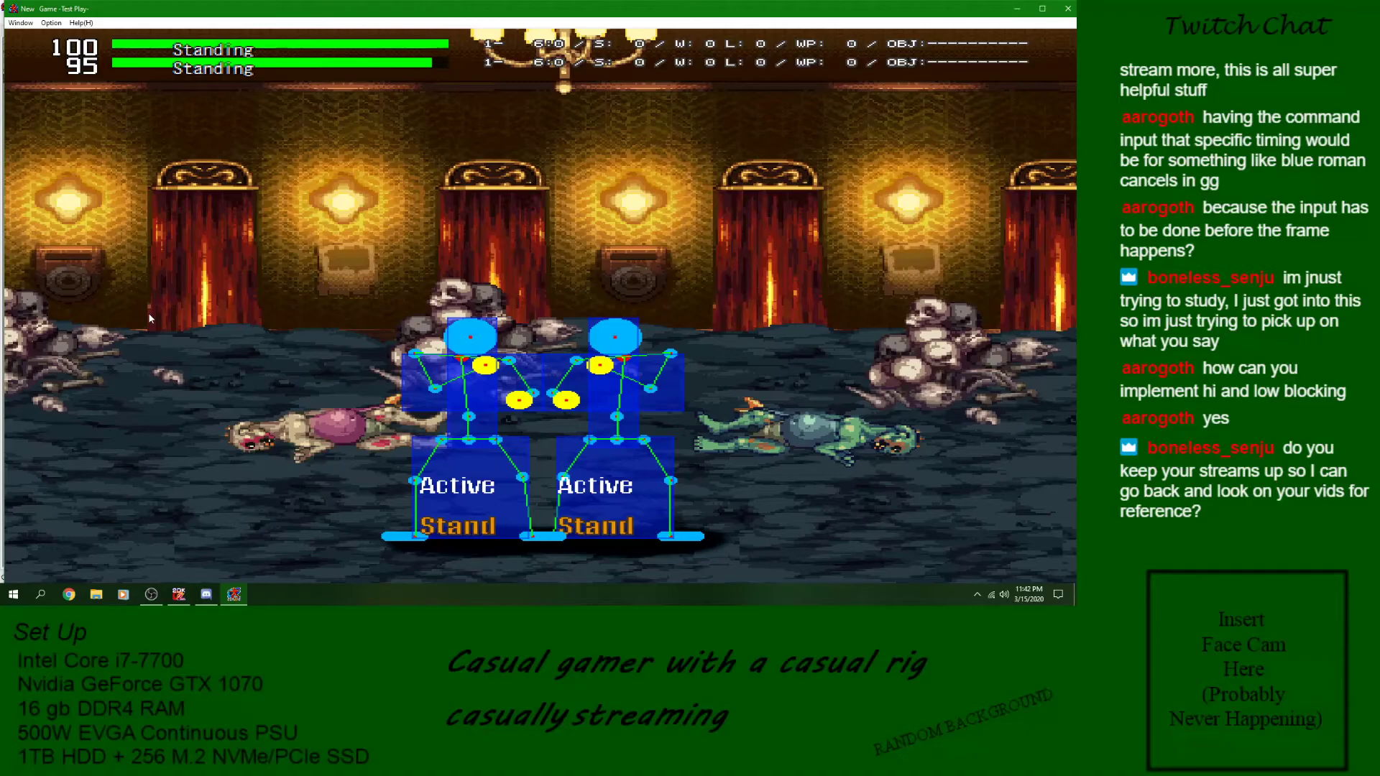
pyautogui.press('Up')
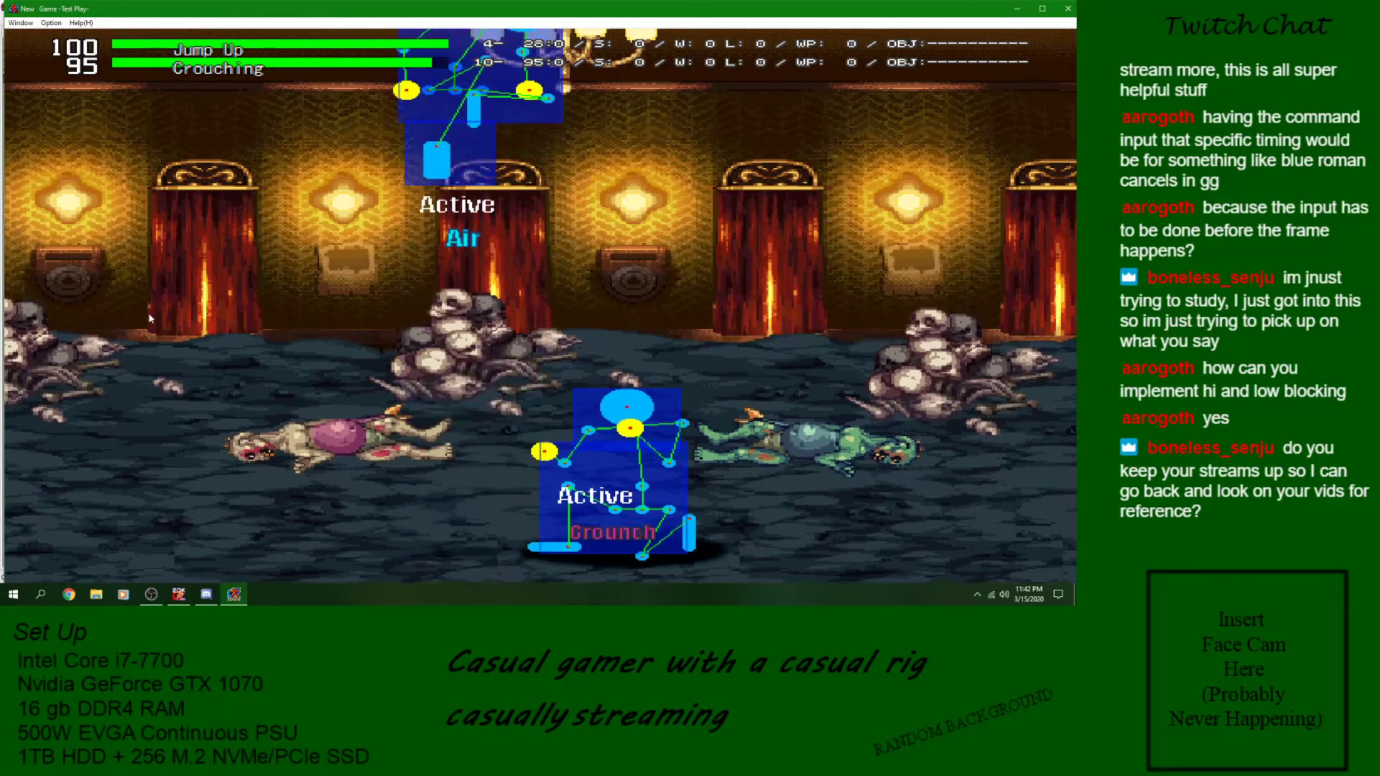
pyautogui.press('z')
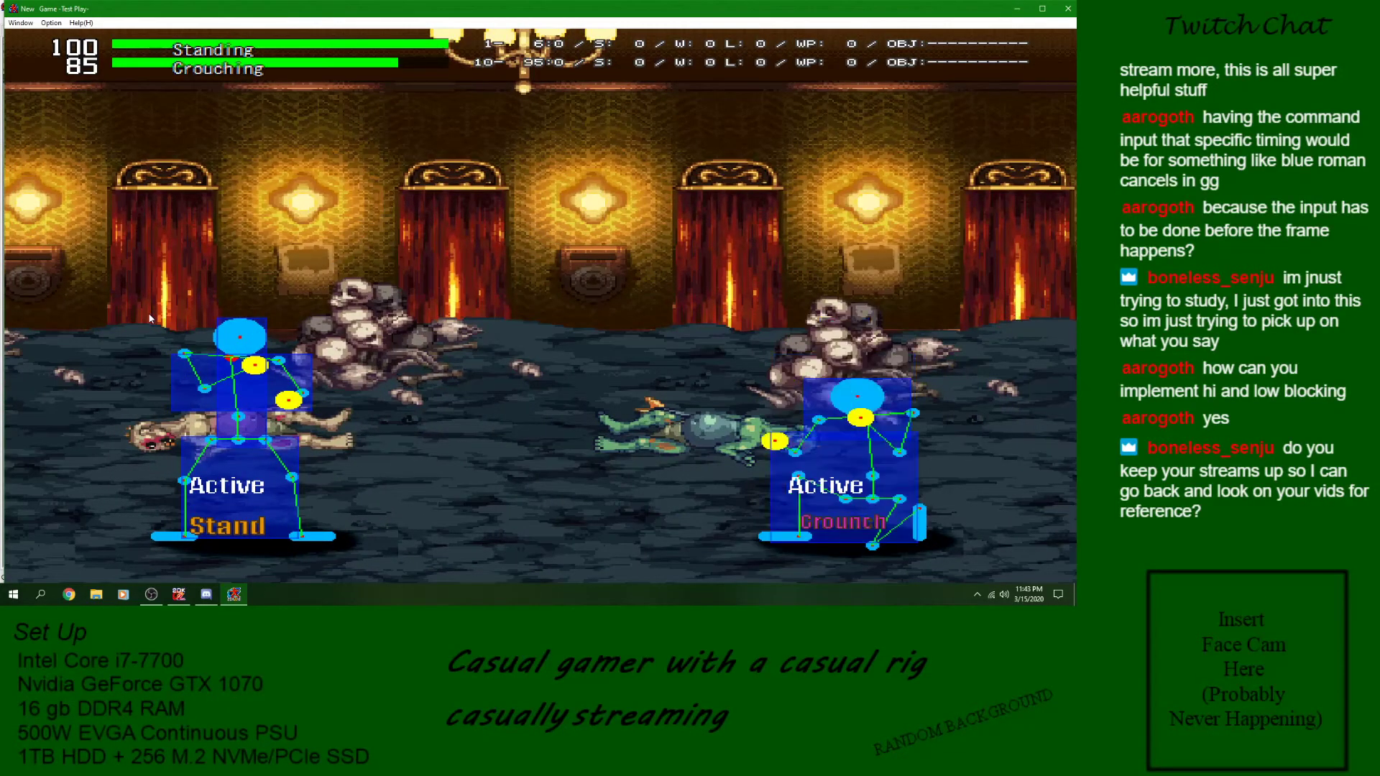
pyautogui.press('Right')
pyautogui.press('Up')
pyautogui.press('z')
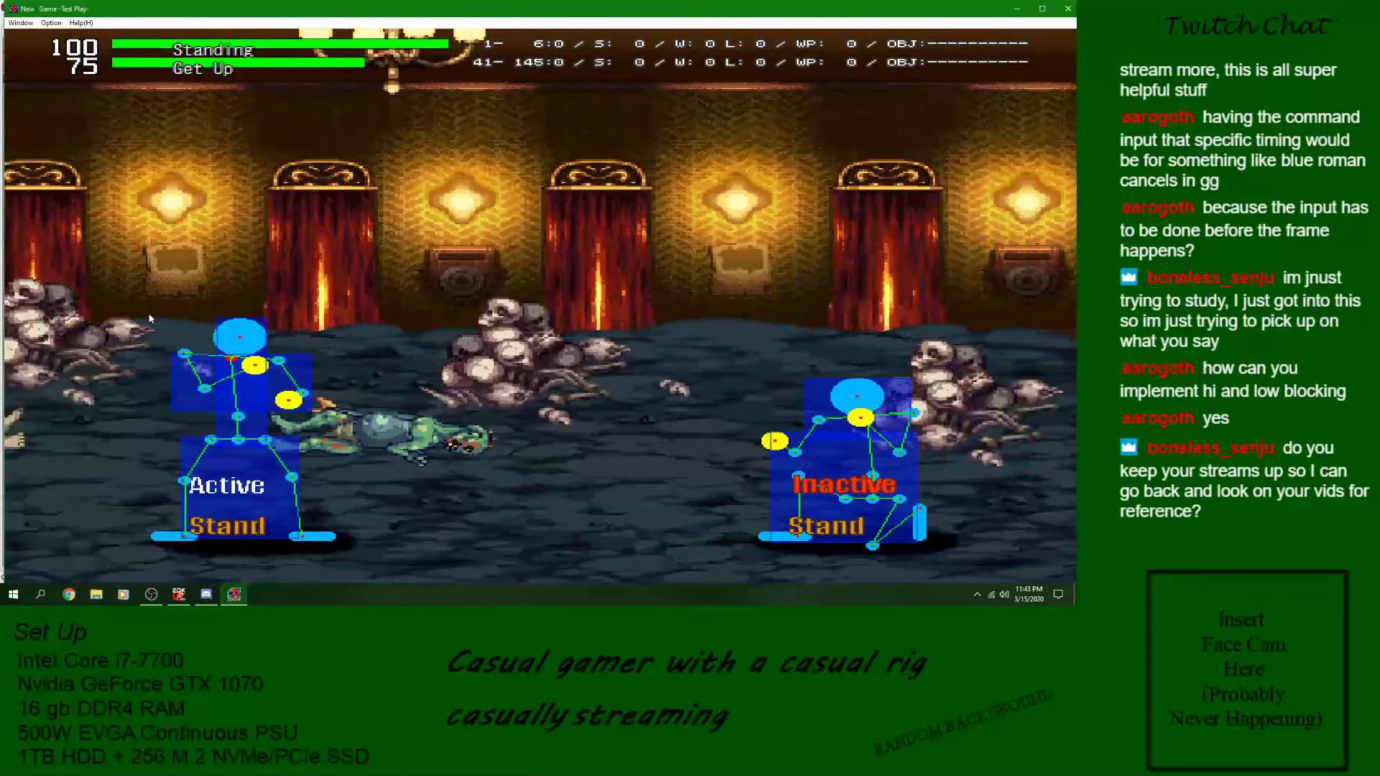
pyautogui.click(1068, 10)
# - Duplicate the Air Attack skill into the empty row below it and name the copy Crouch Low
pyautogui.click(817, 459)
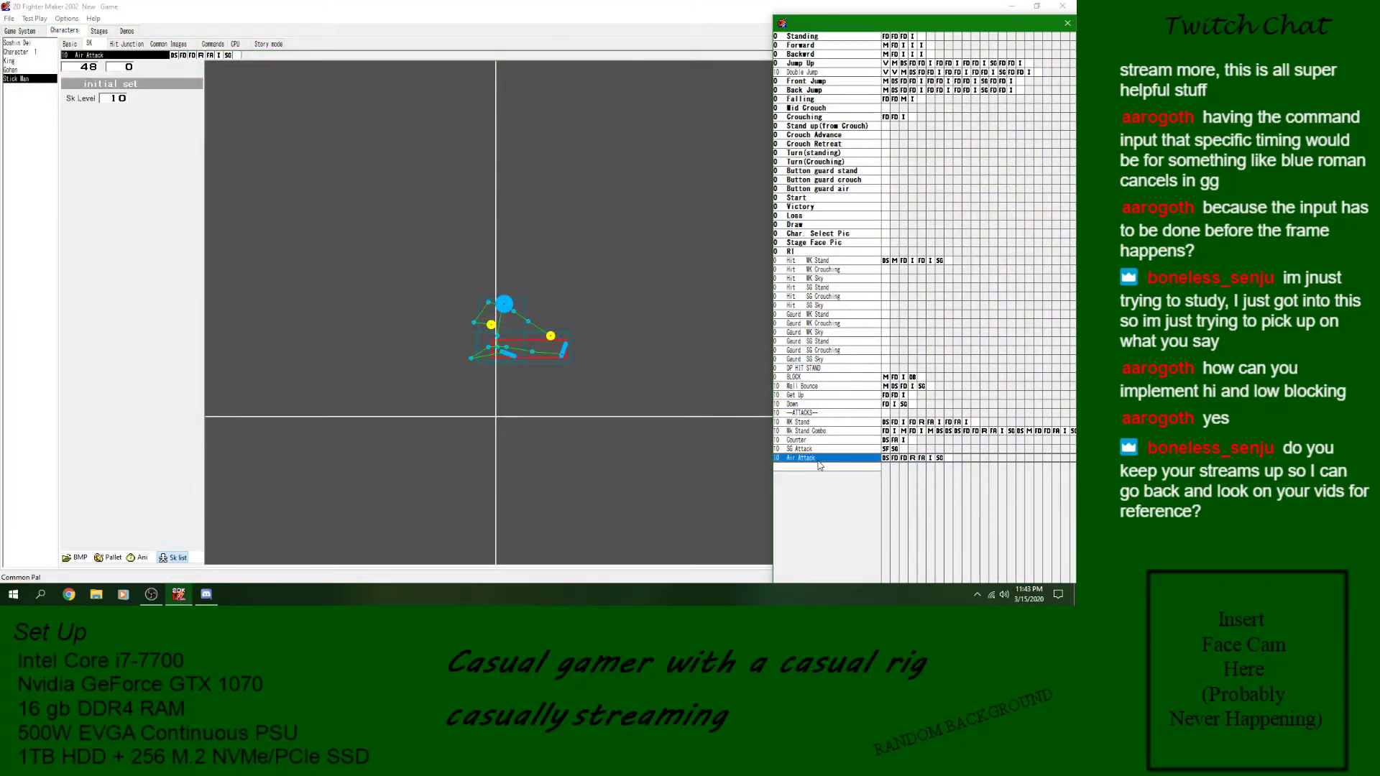
pyautogui.doubleClick(819, 467)
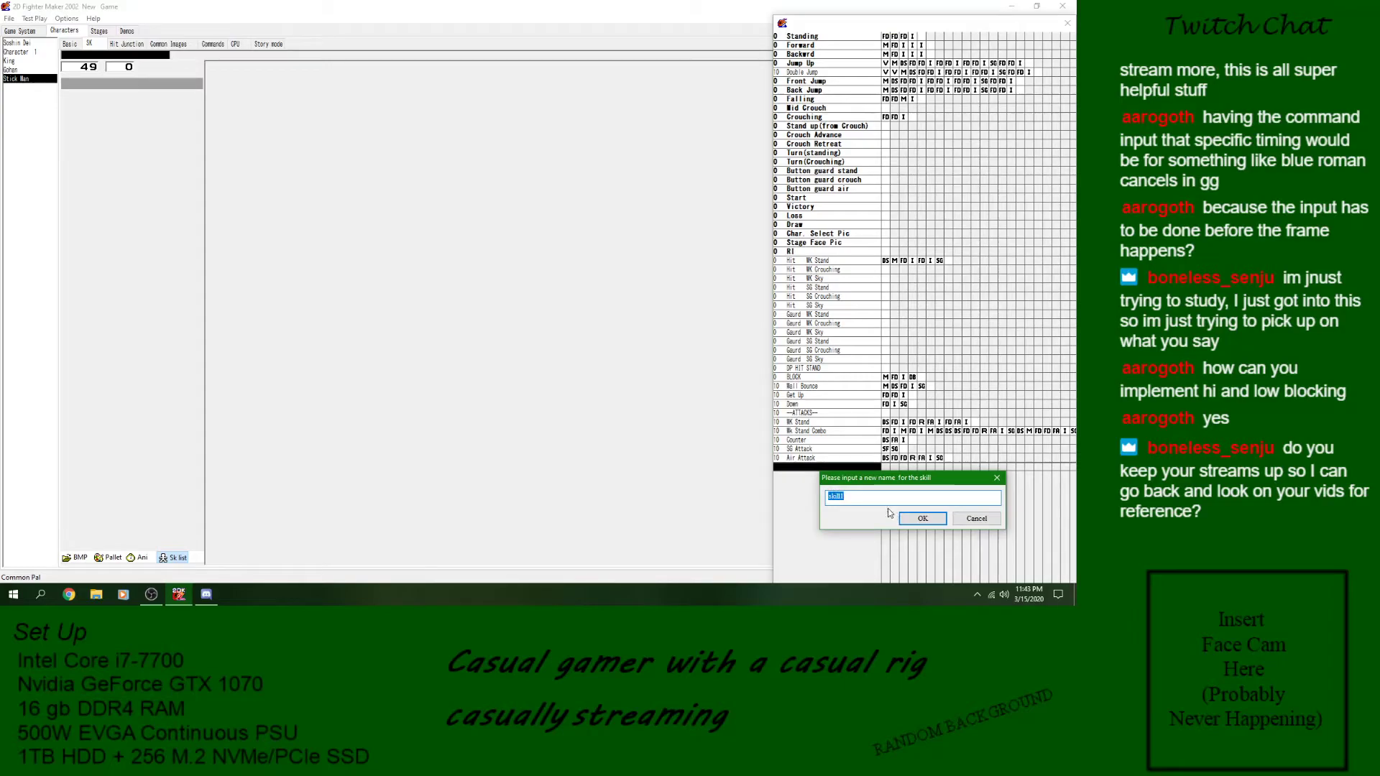
pyautogui.write('Crouch Low')
pyautogui.press('Return')
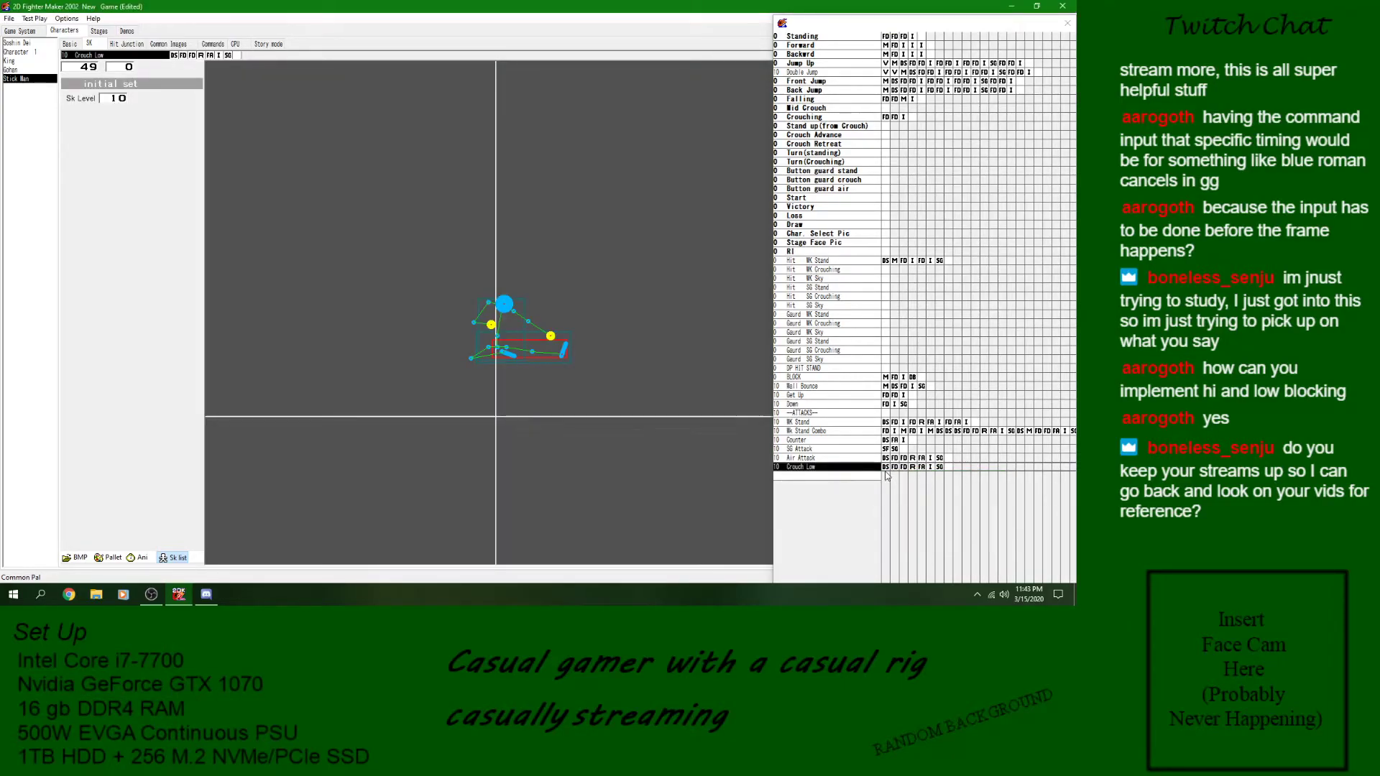
# - Set the vertical axis of Crouch Low's image to +10 and lower its attack box to the sliding leg at floor level
pyautogui.click(930, 466)
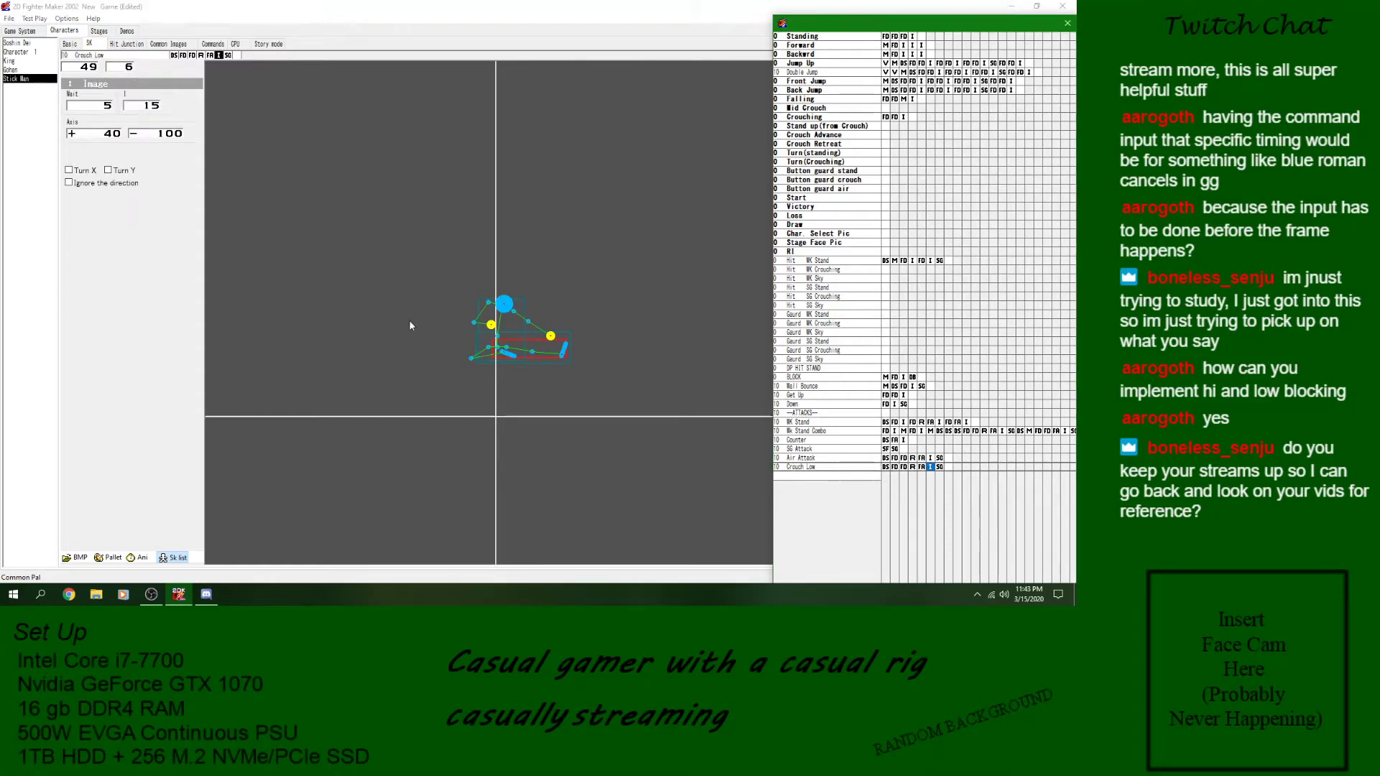
pyautogui.click(171, 137)
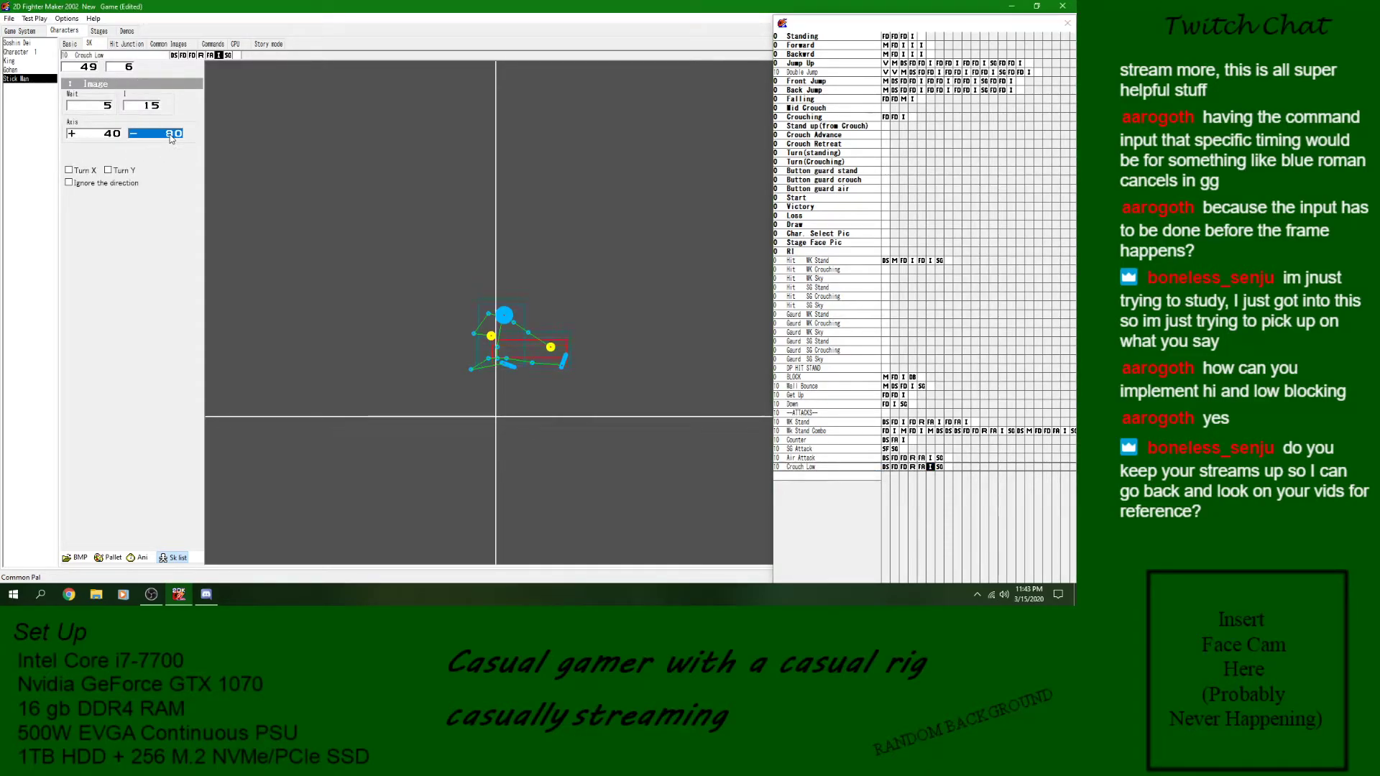
pyautogui.write('010')
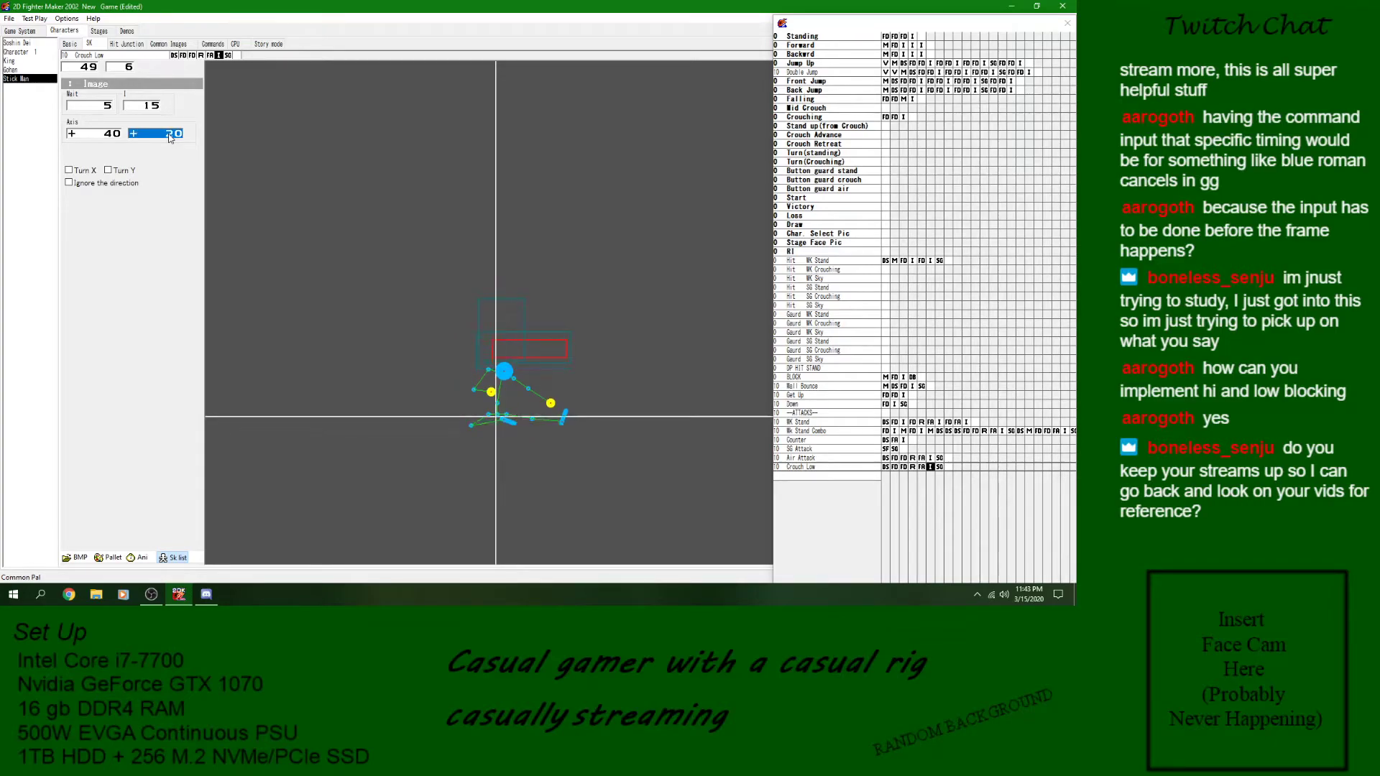
pyautogui.click(922, 468)
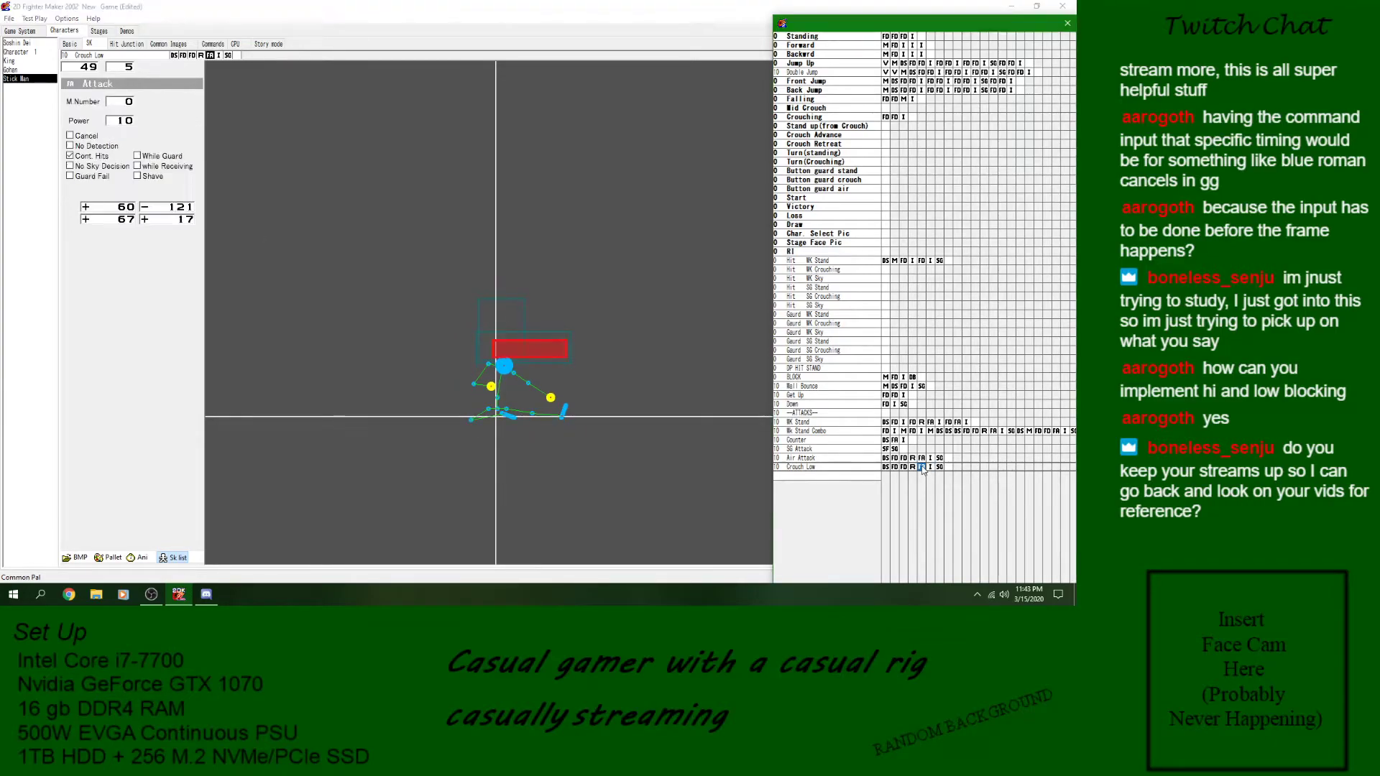
pyautogui.click(175, 210)
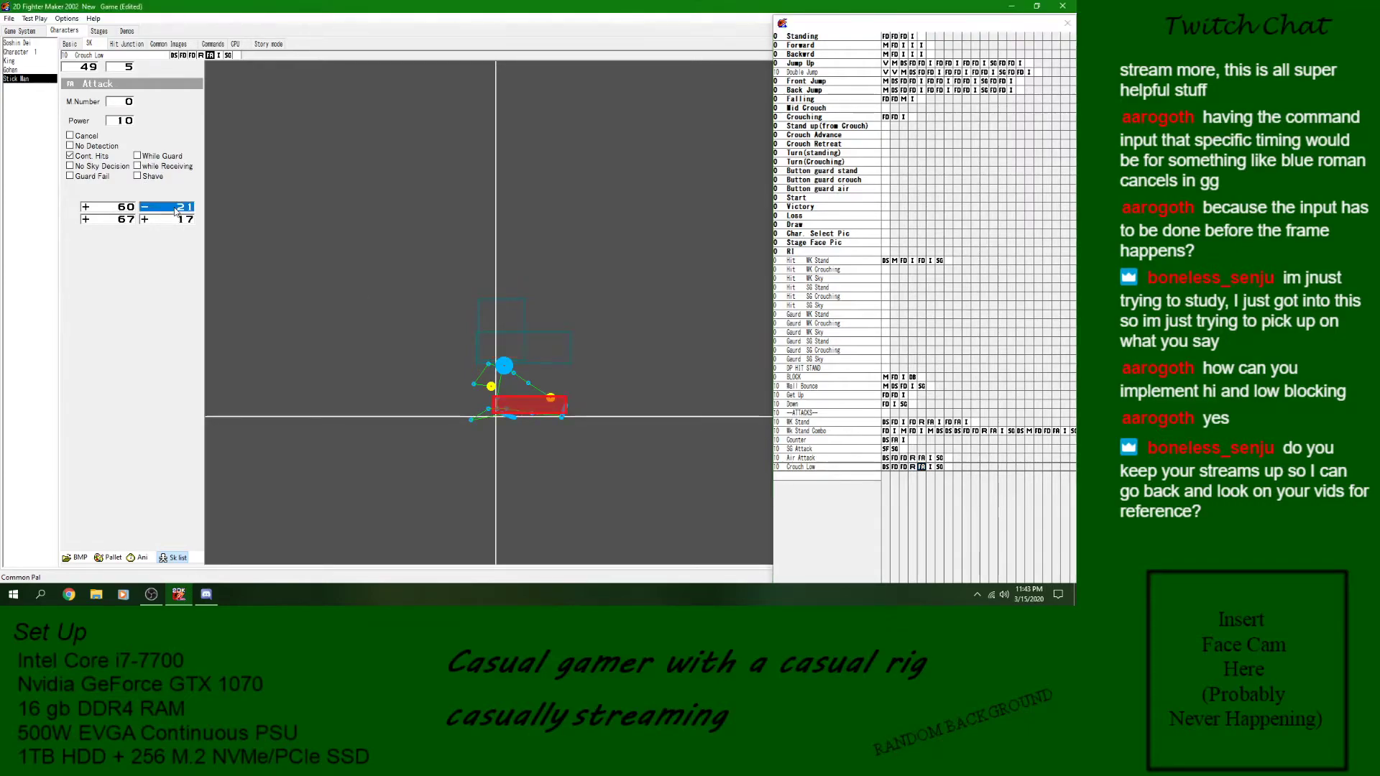
pyautogui.click(176, 209)
# - Lower Crouch Low's two defense boxes, setting the vertical position to -13 for number 1 and -45 for number 0
pyautogui.click(904, 467)
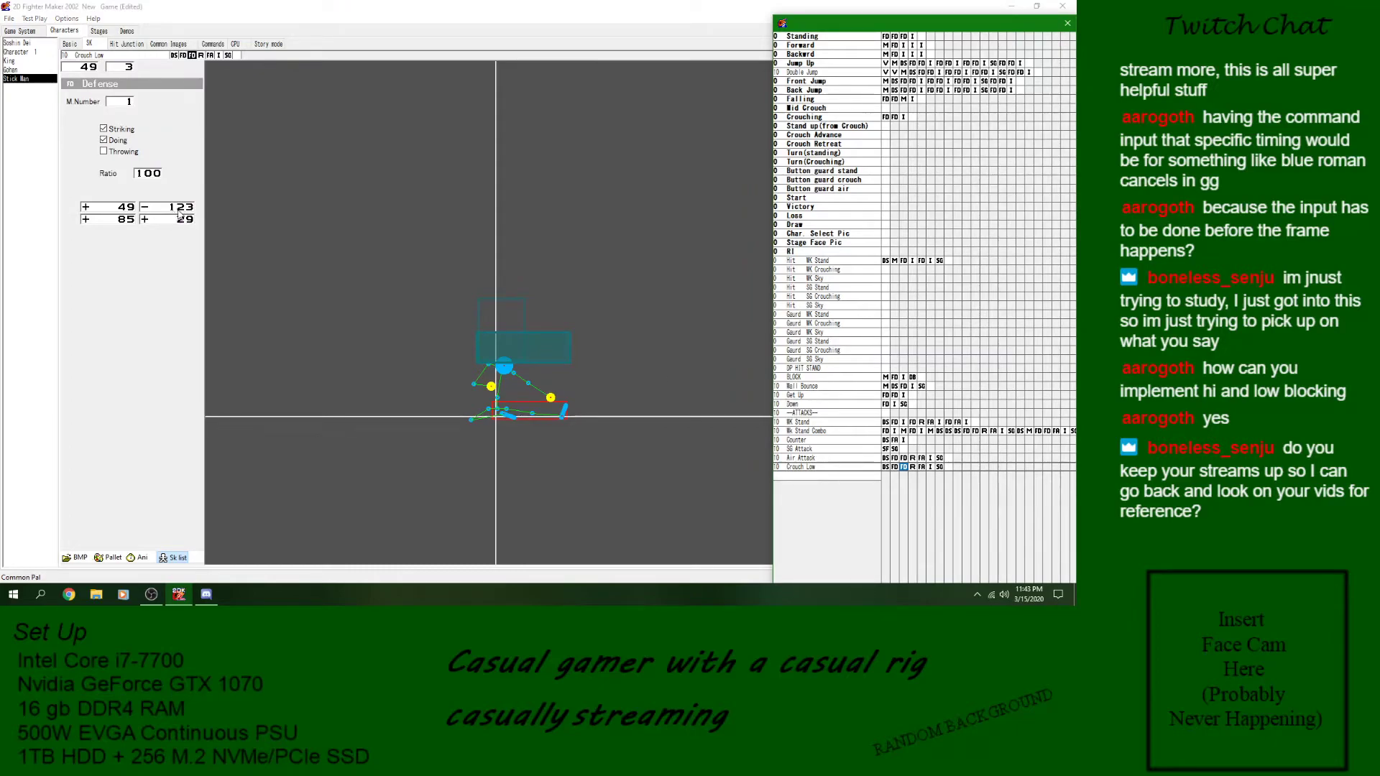
pyautogui.click(175, 210)
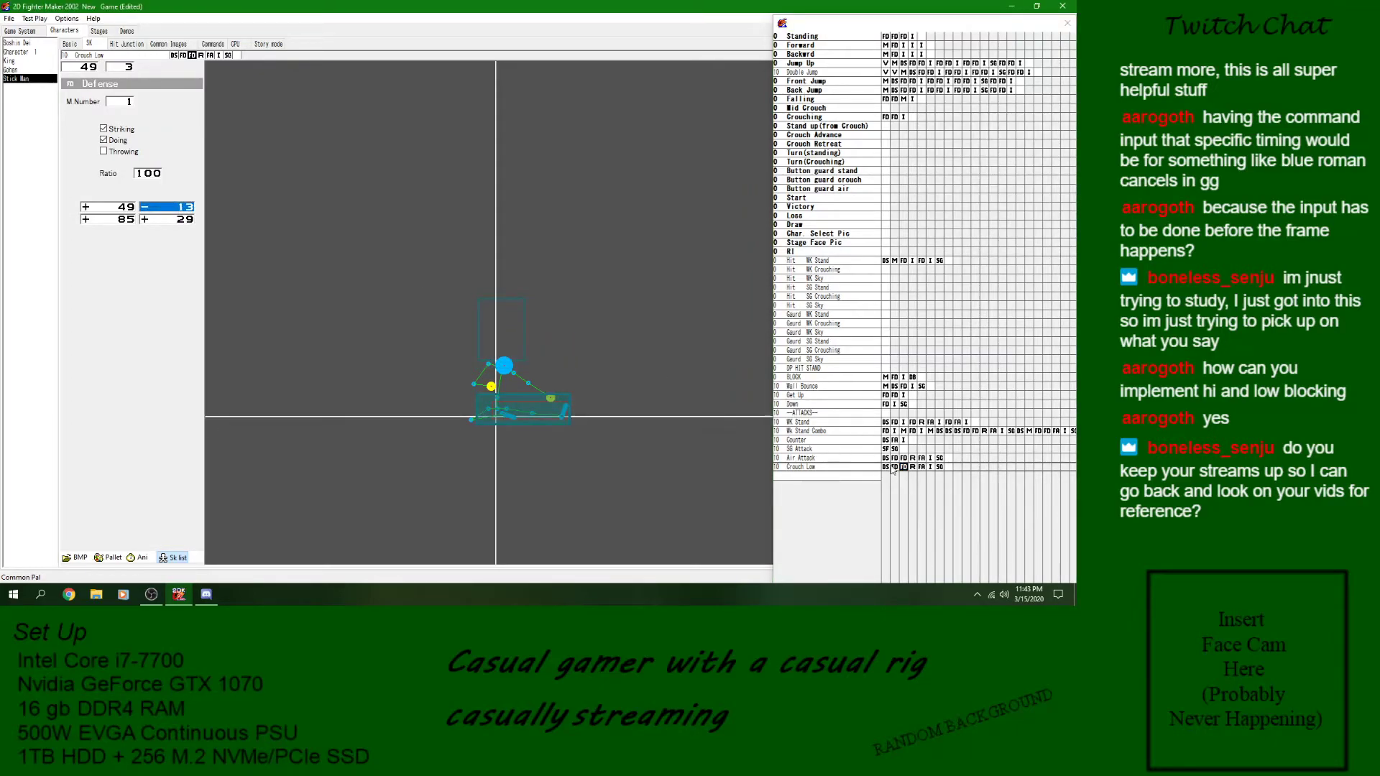
pyautogui.click(895, 467)
pyautogui.click(180, 210)
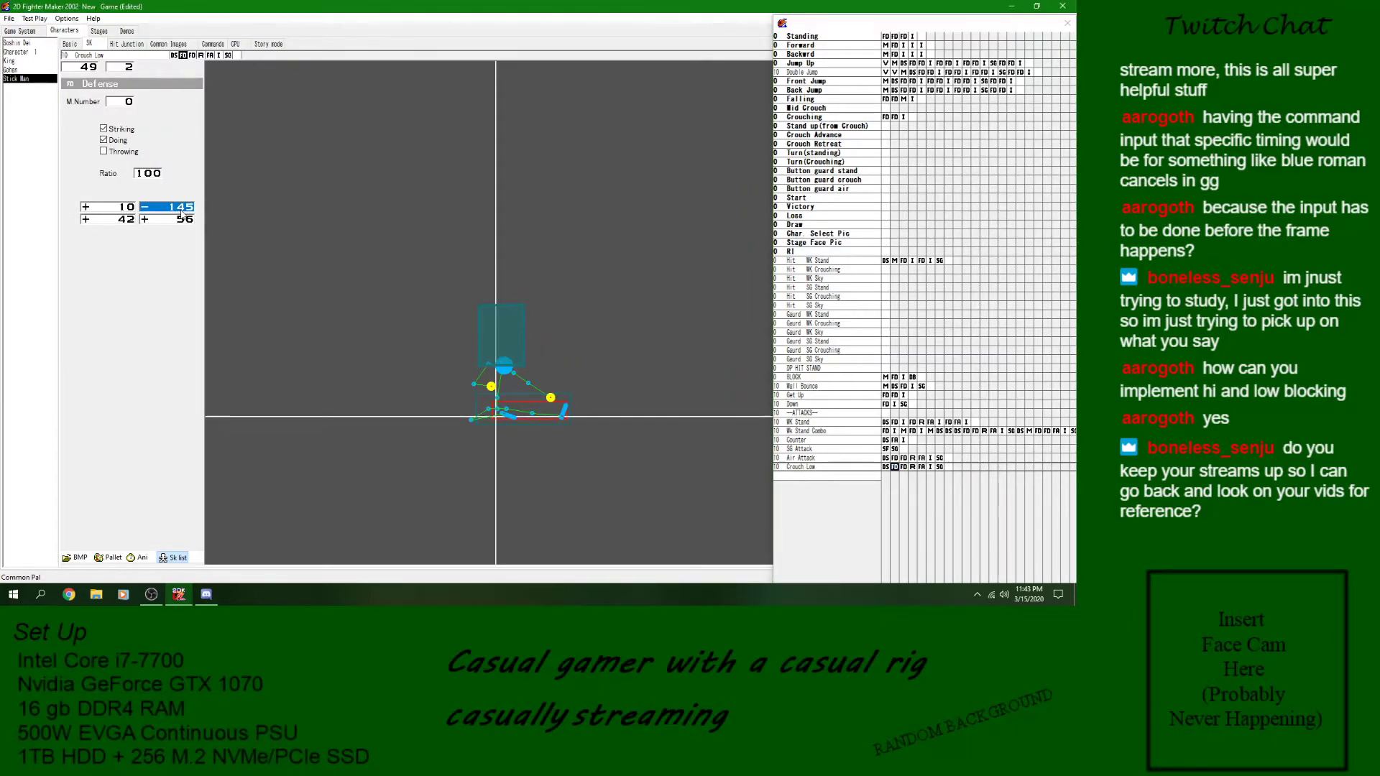
pyautogui.click(172, 209)
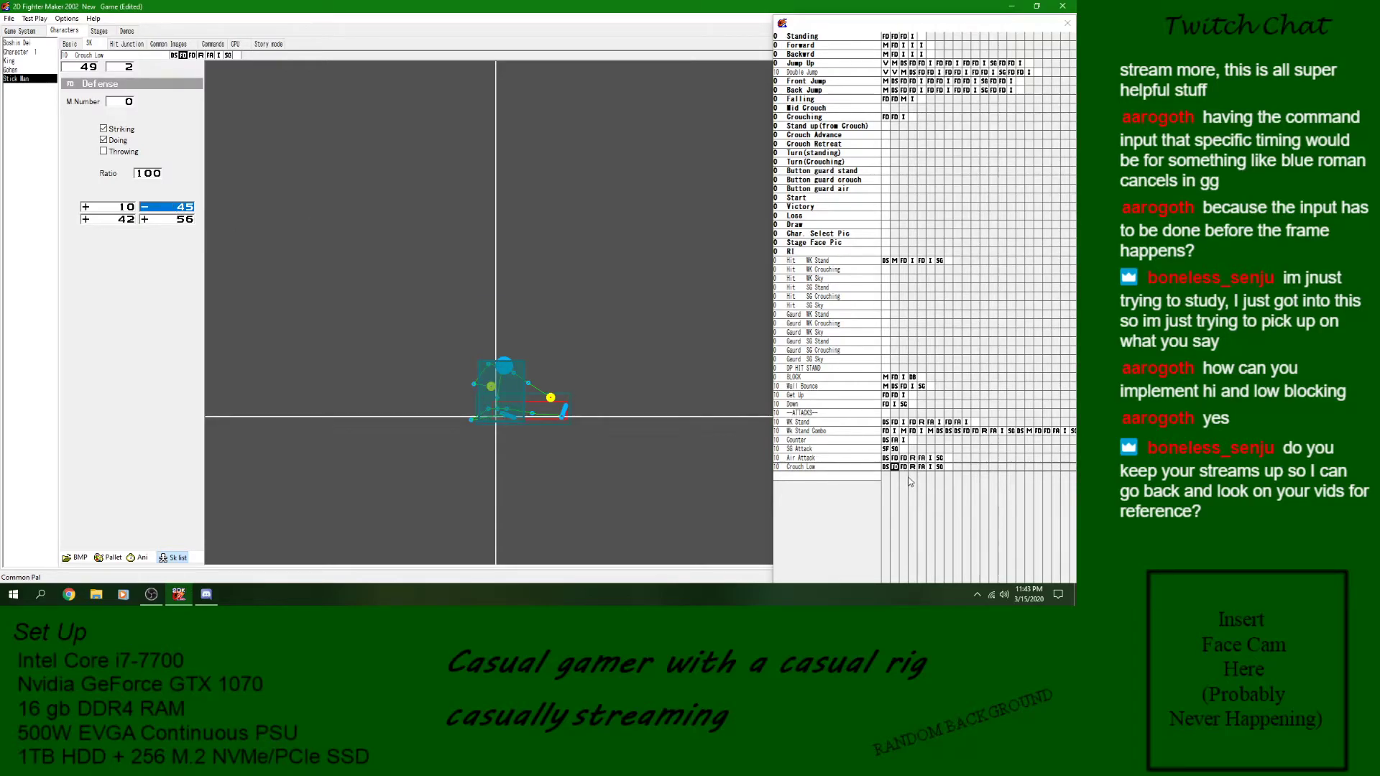
# - Delete the GoTo block at the end of Crouch Low and the BS block at its start
pyautogui.click(940, 468)
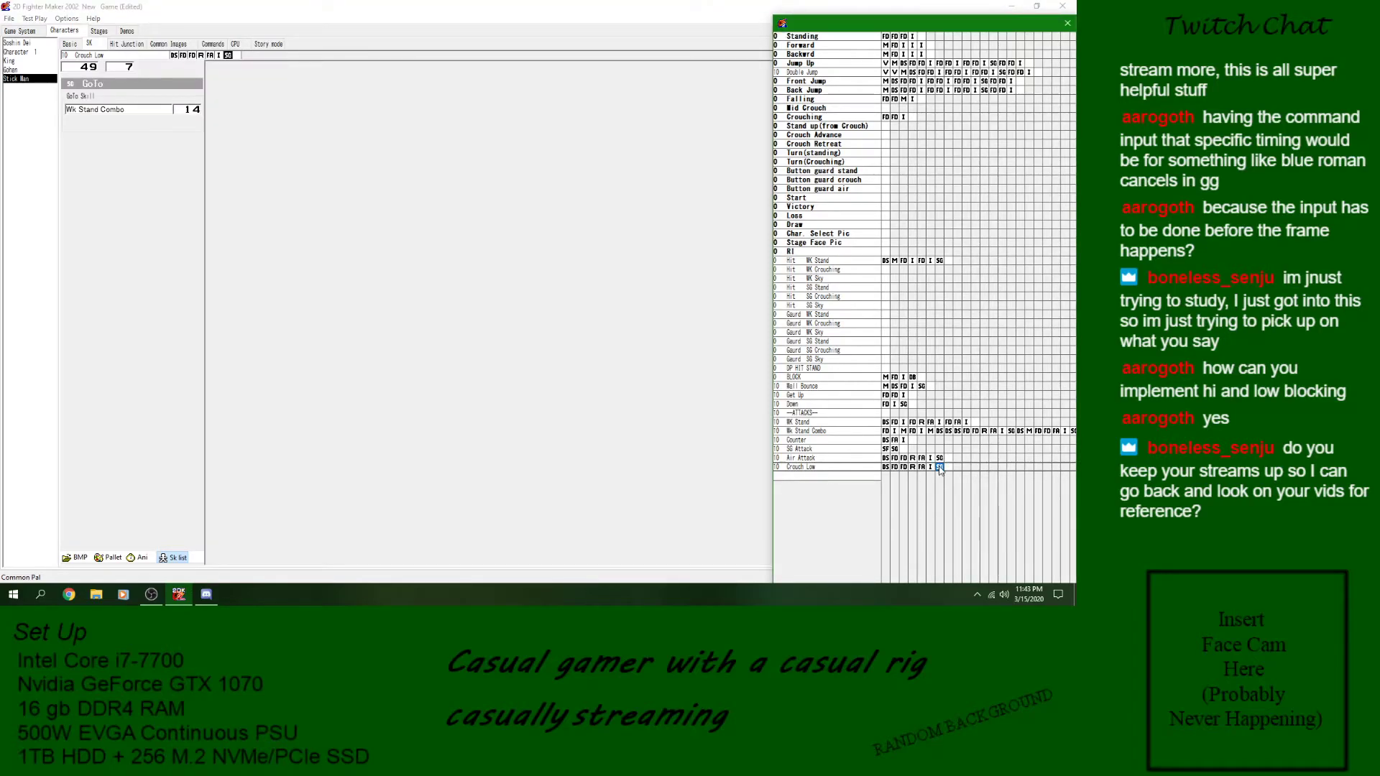
pyautogui.rightClick(939, 468)
pyautogui.click(940, 460)
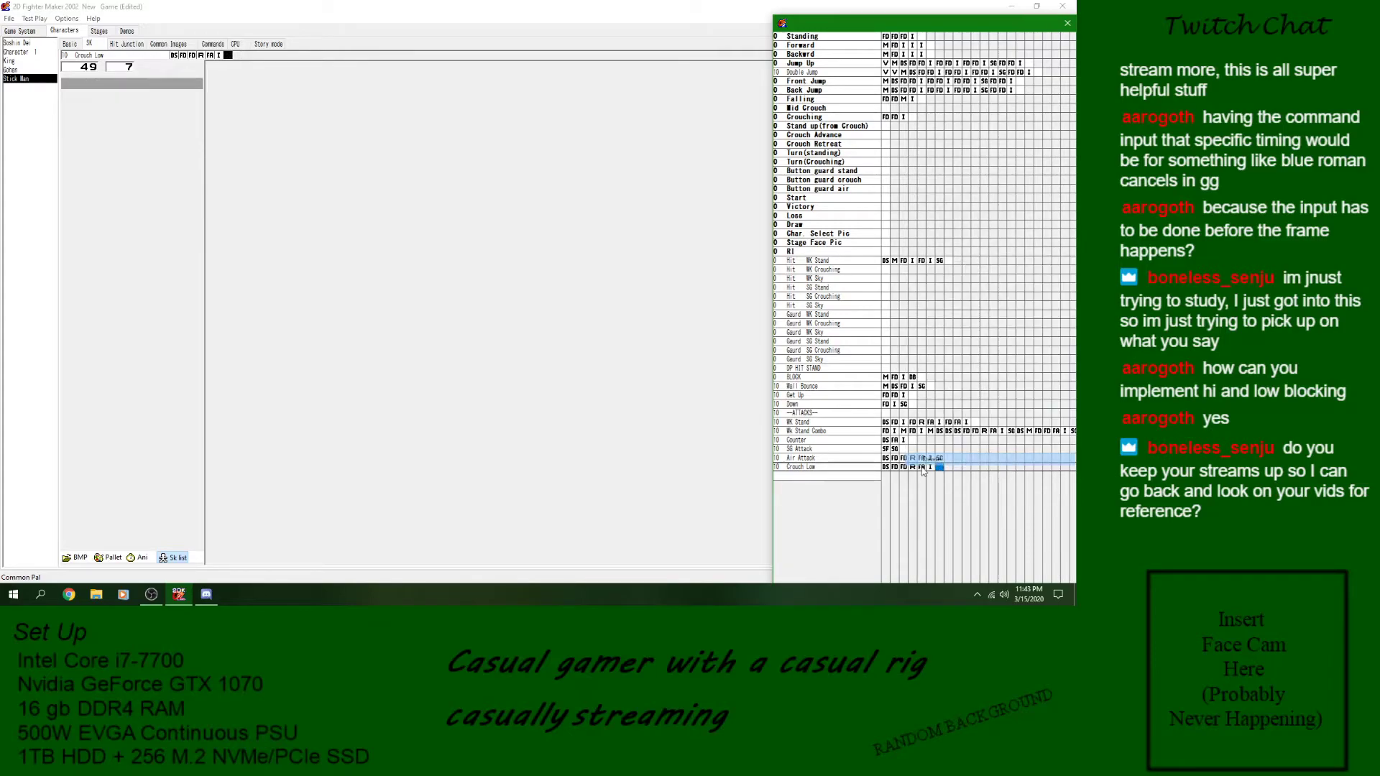
pyautogui.click(886, 468)
pyautogui.rightClick(886, 468)
pyautogui.click(915, 460)
# - Insert a Movement block at the start of Crouch Low and set its X move to 1000
pyautogui.rightClick(886, 469)
pyautogui.click(938, 246)
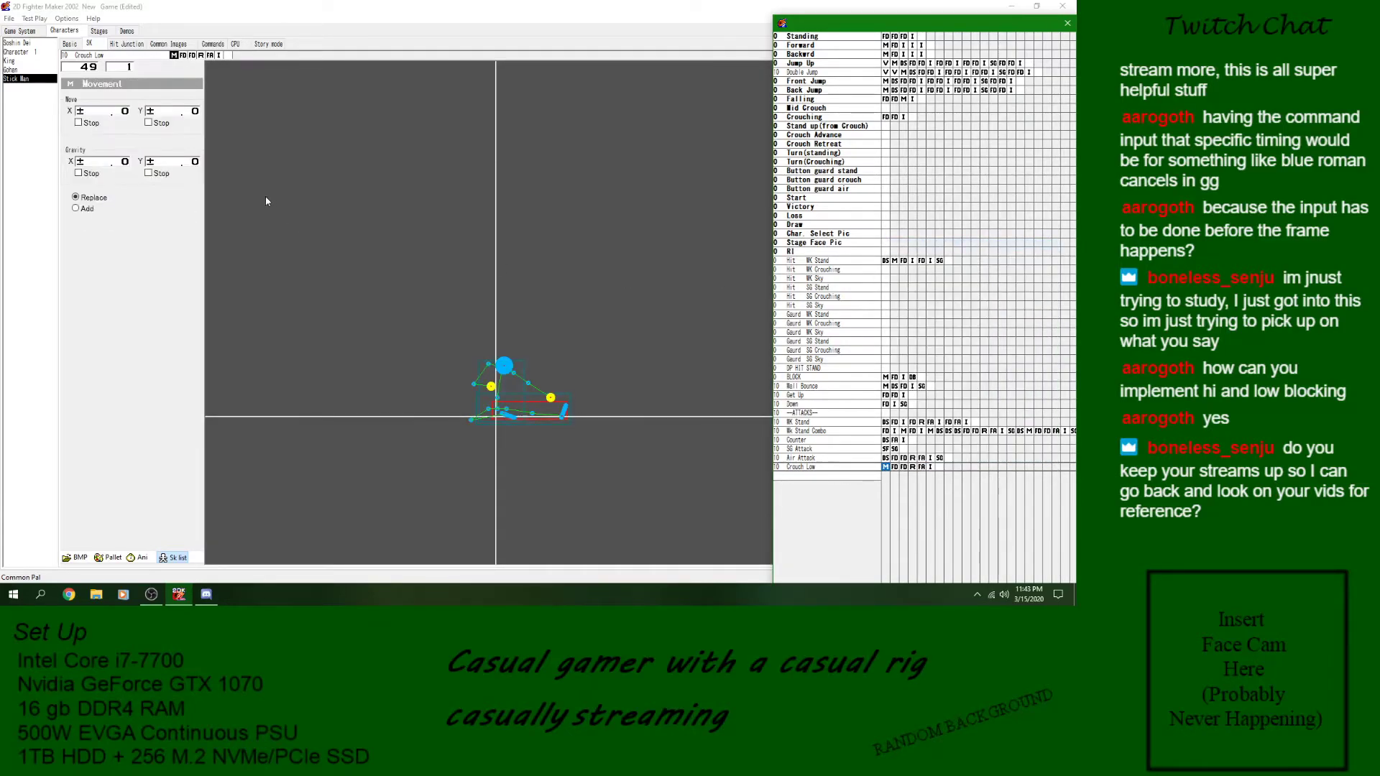
pyautogui.click(102, 115)
pyautogui.write('1000')
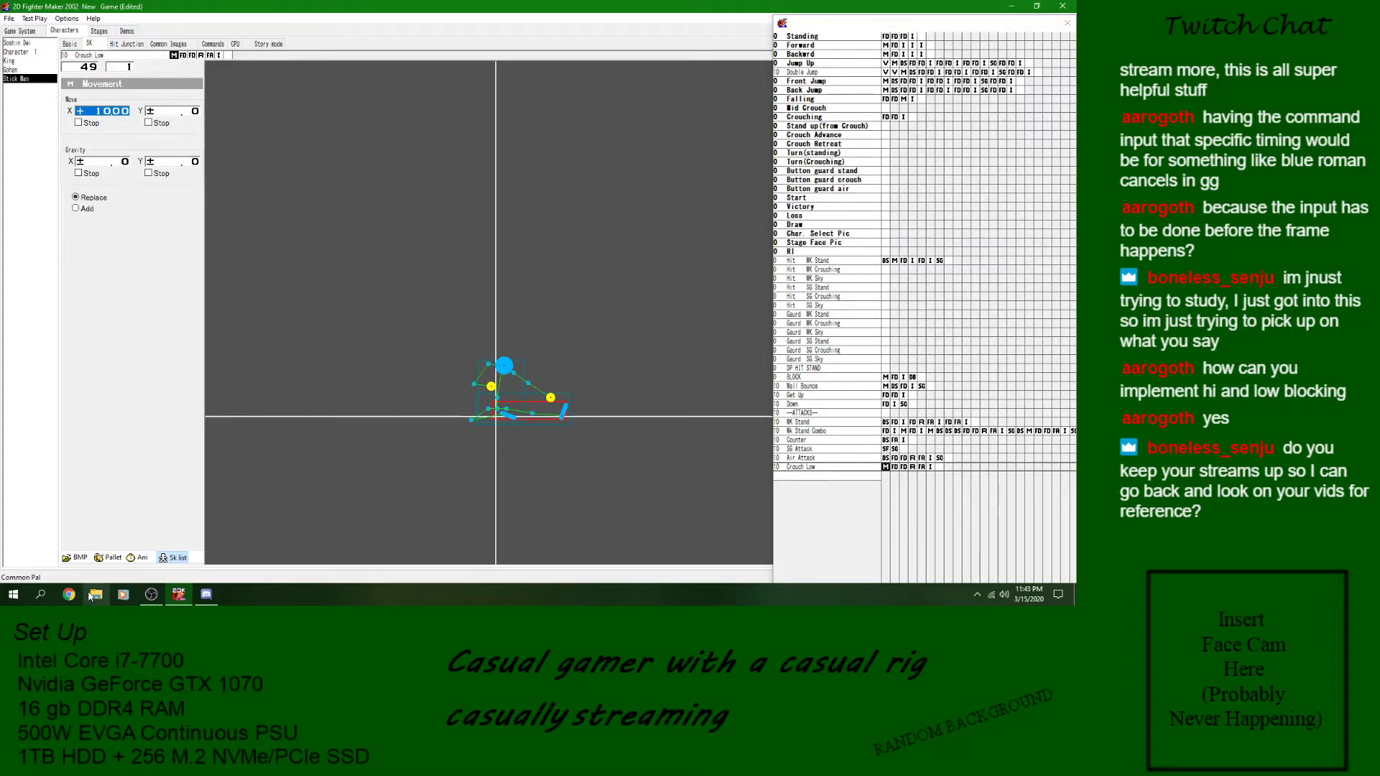
# - Set the wait of Crouch Low's Image block to 14 and preview the animation
pyautogui.click(931, 467)
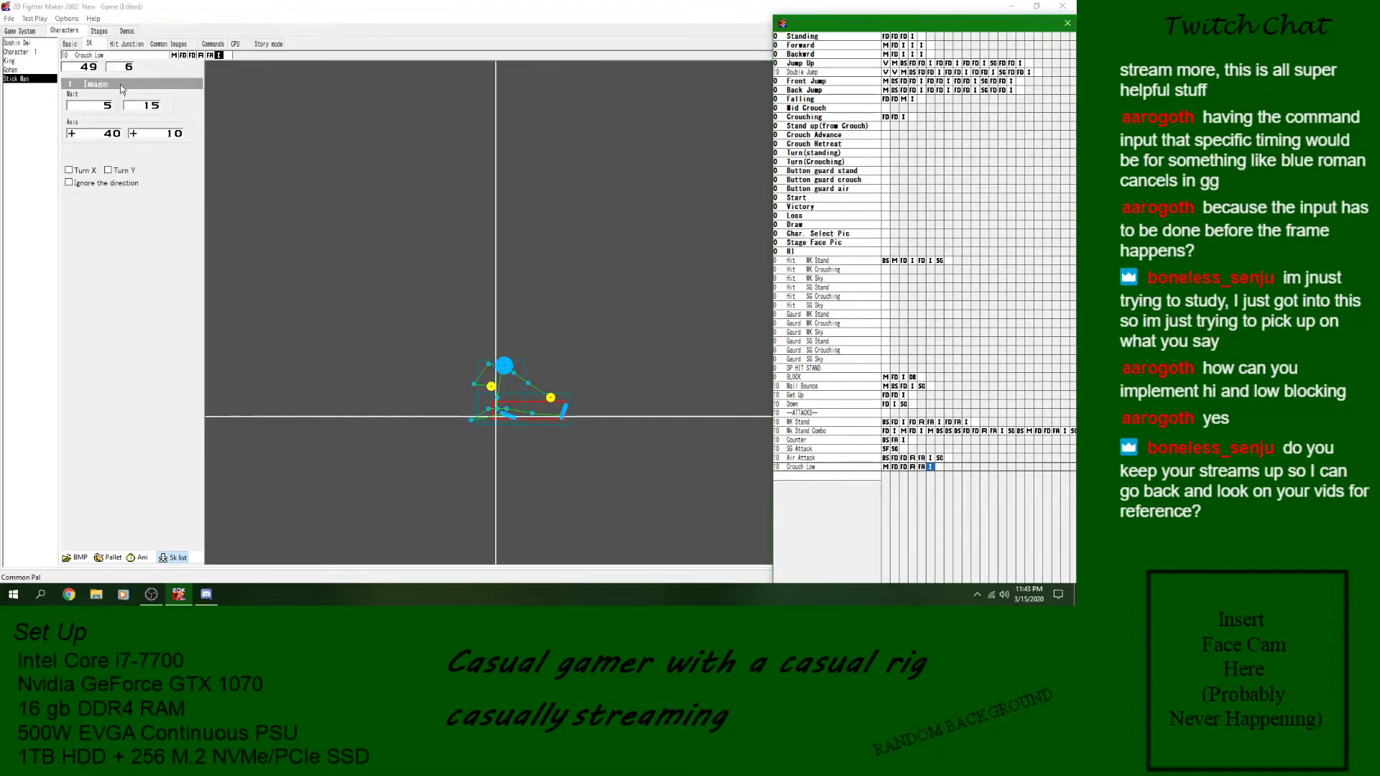
pyautogui.click(104, 107)
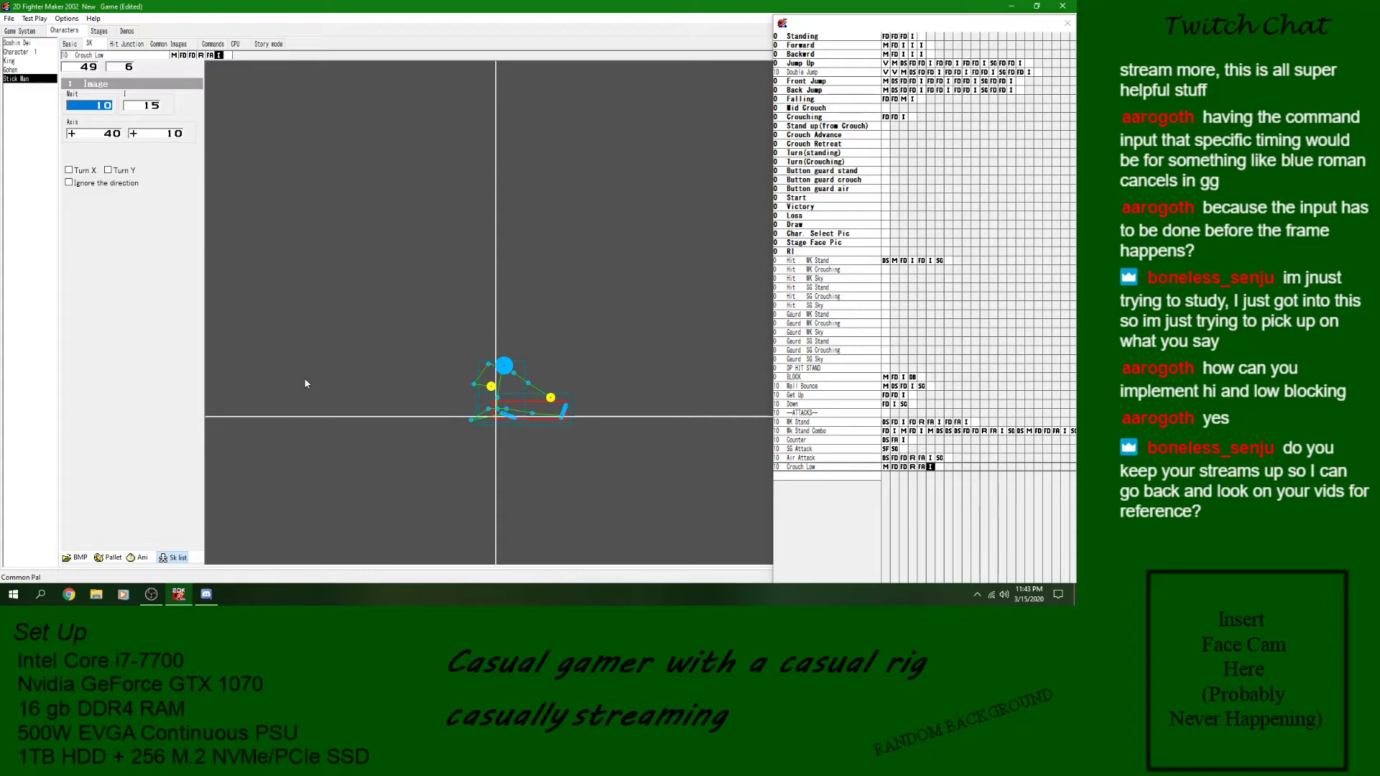
pyautogui.click(150, 555)
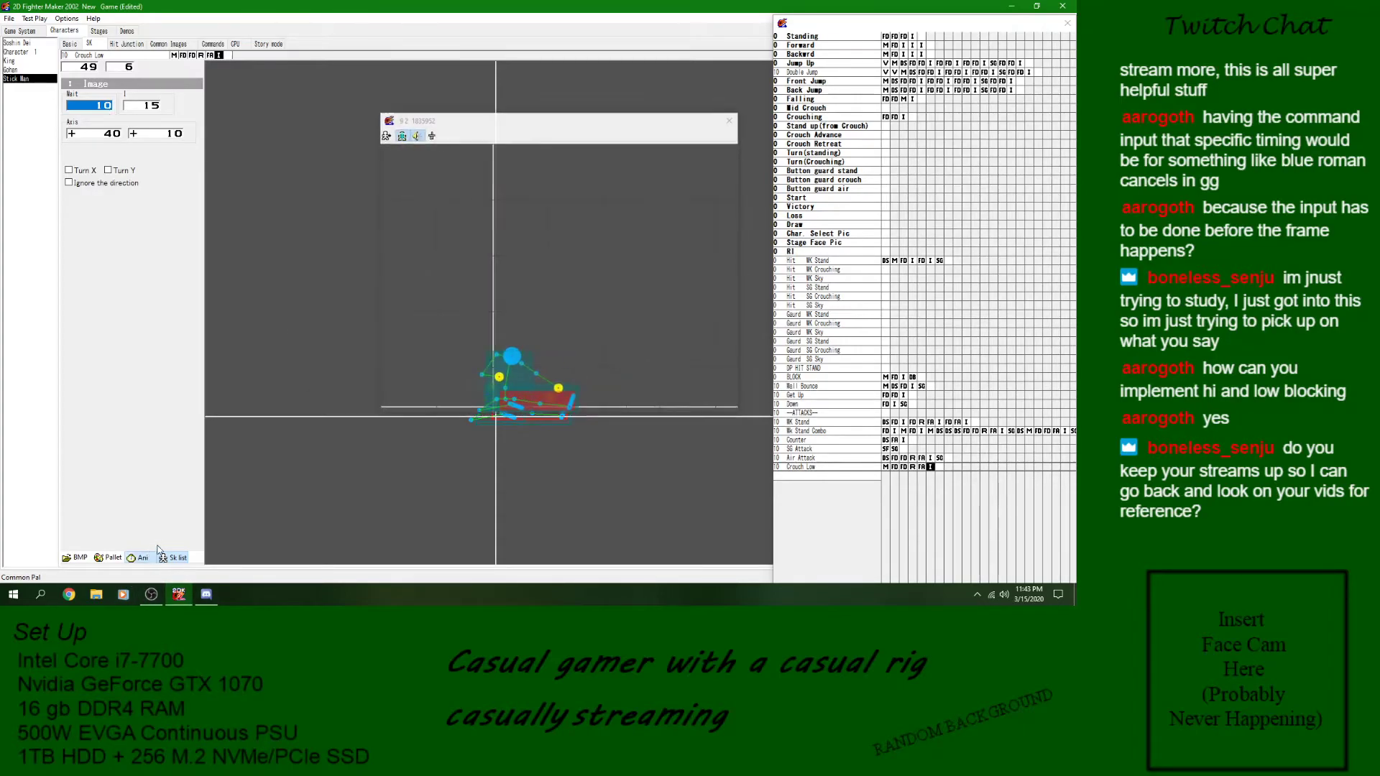
pyautogui.click(101, 107)
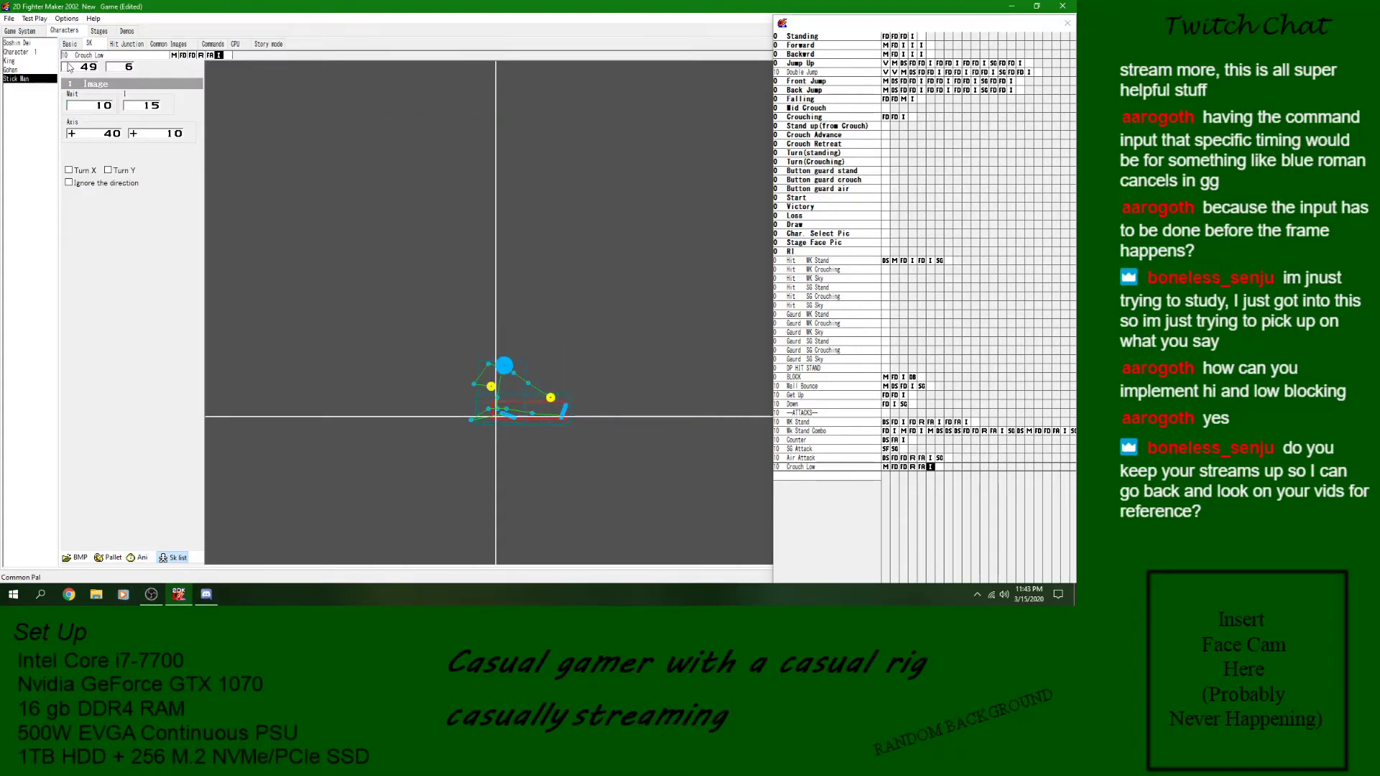
pyautogui.click(105, 108)
pyautogui.write('14')
pyautogui.click(139, 559)
pyautogui.click(732, 120)
# - Copy the Image block and both Defense blocks from the Crouching skill to the end of Crouch Low
pyautogui.click(873, 127)
pyautogui.click(907, 118)
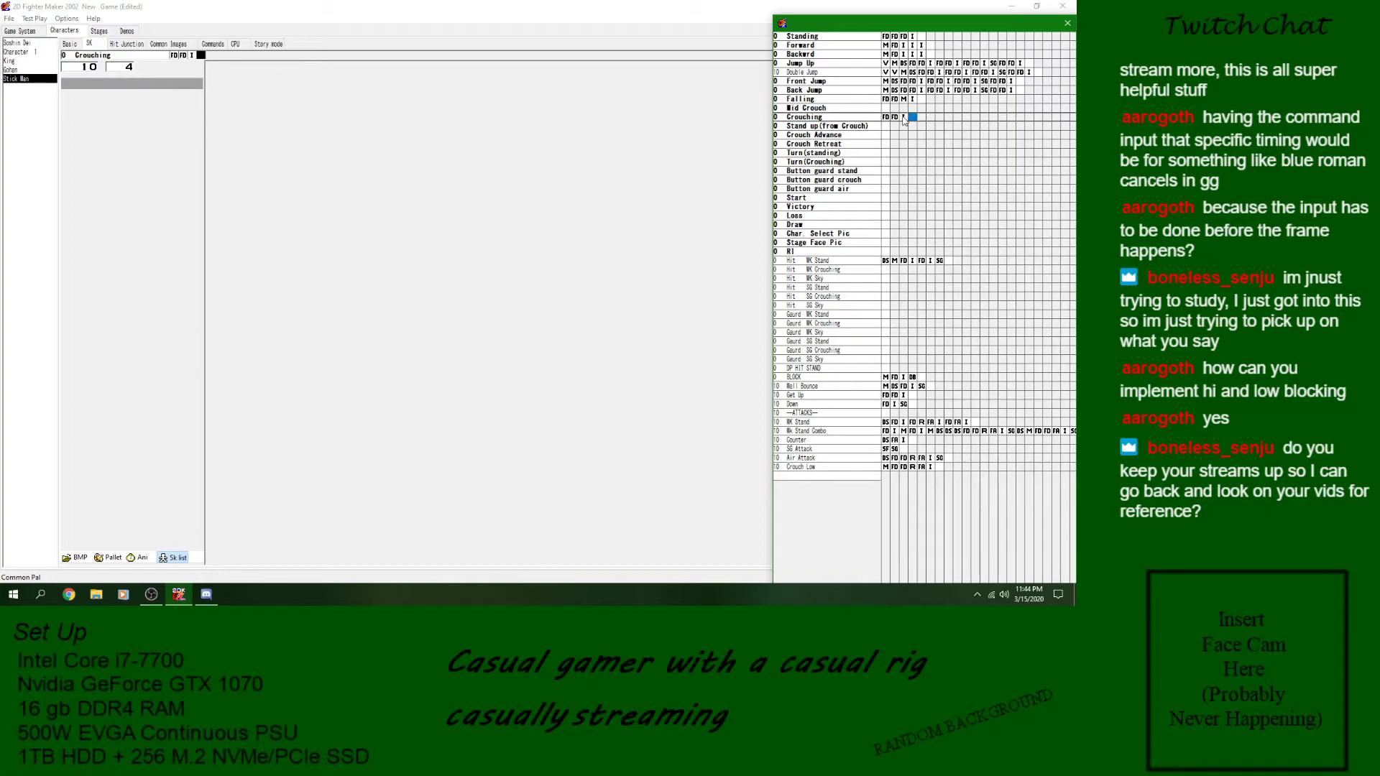
pyautogui.click(941, 468)
pyautogui.click(887, 118)
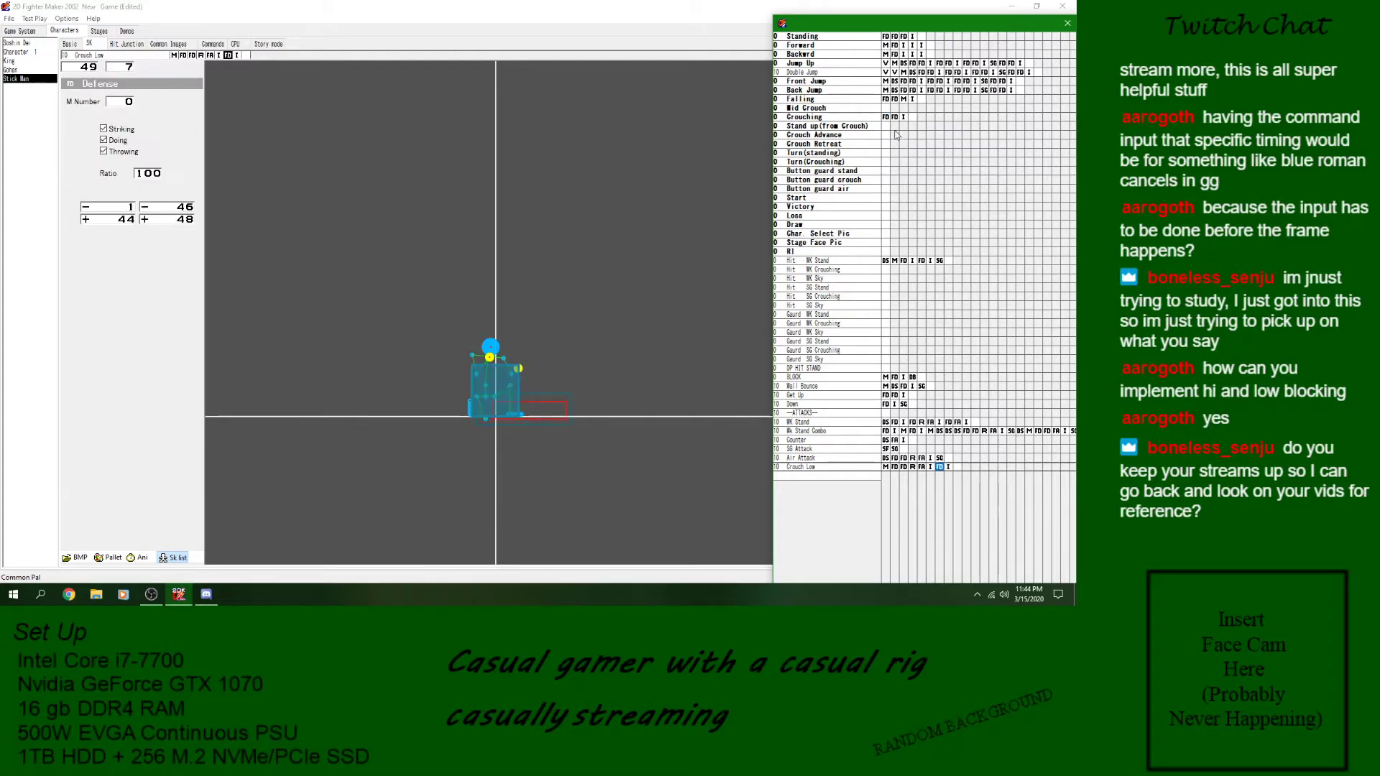
pyautogui.click(949, 467)
pyautogui.hotkey('ctrl', 'v')
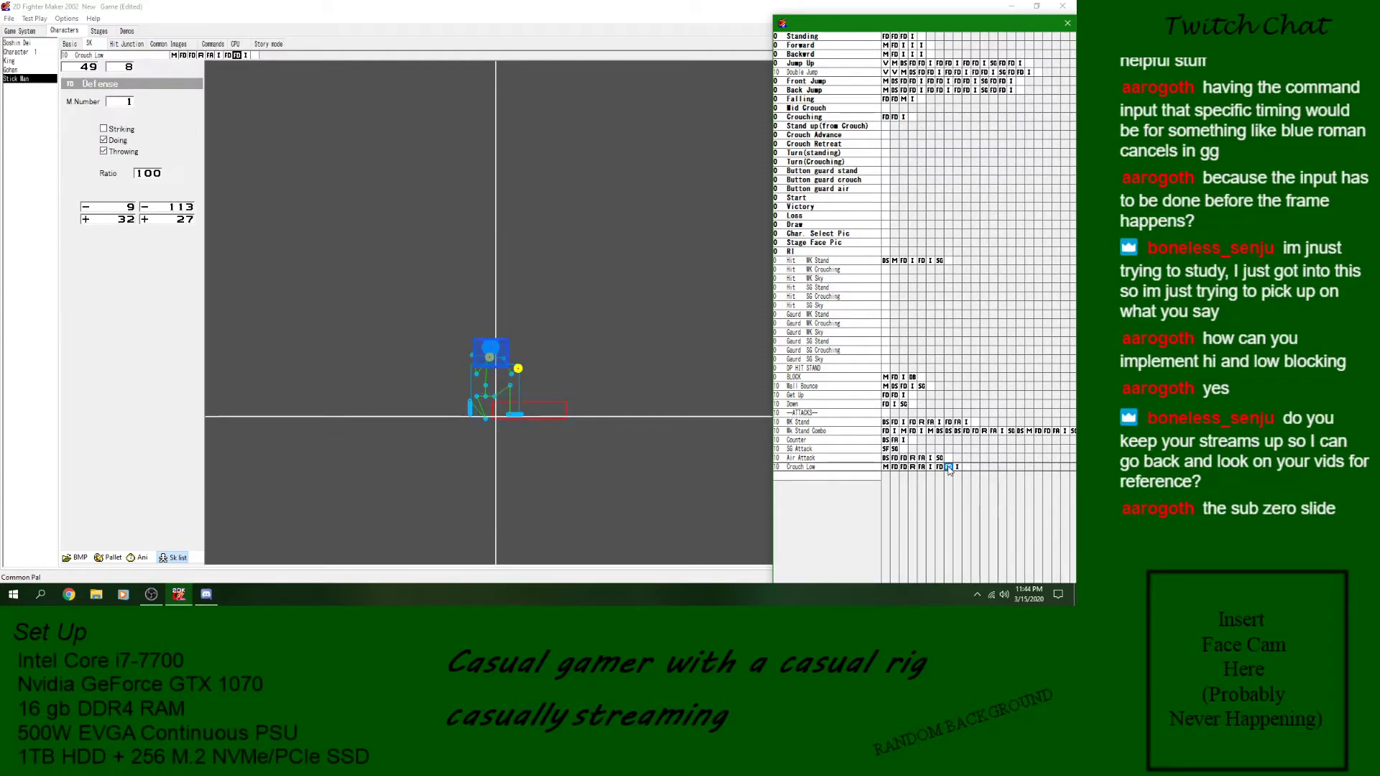
# - Insert an empty Attack frame before Crouch Low's final Image block and preview the animation
pyautogui.click(956, 468)
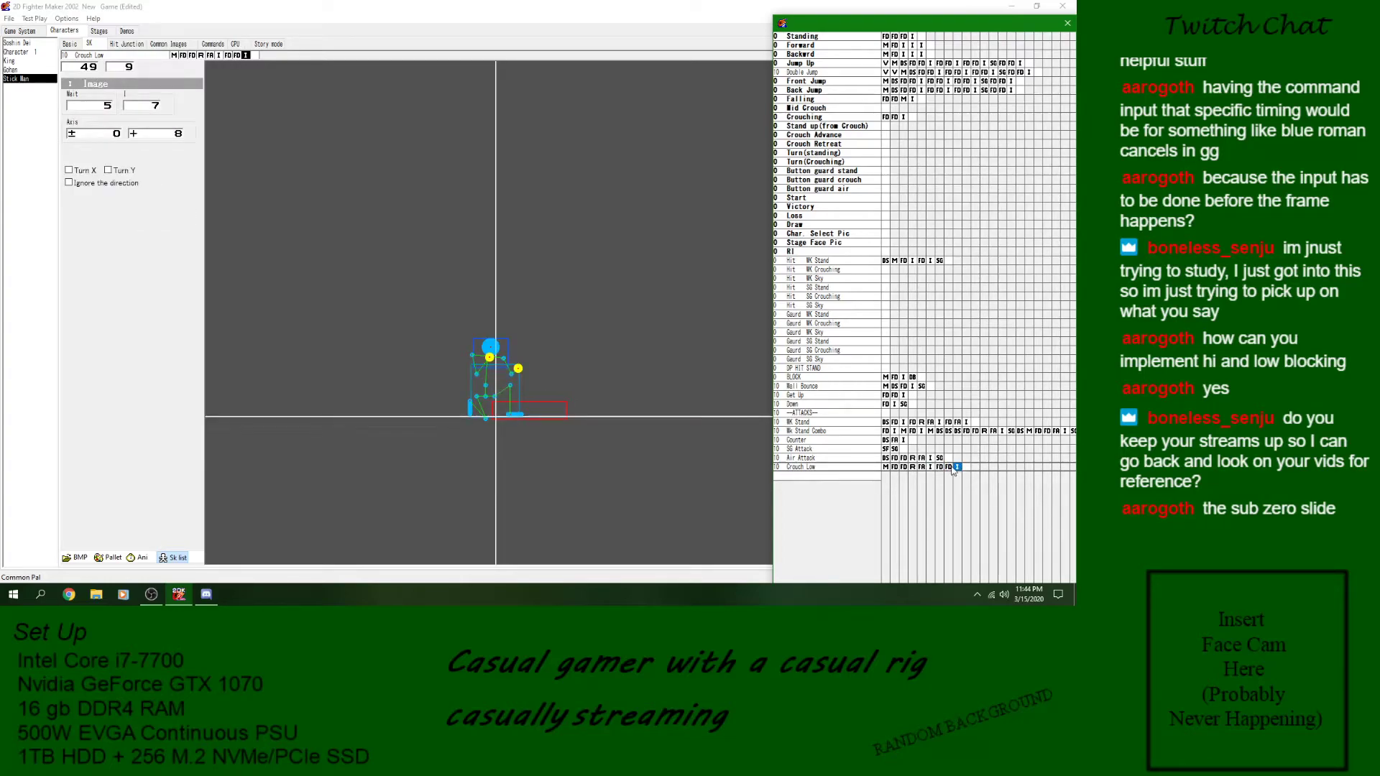
pyautogui.rightClick(957, 469)
pyautogui.click(962, 270)
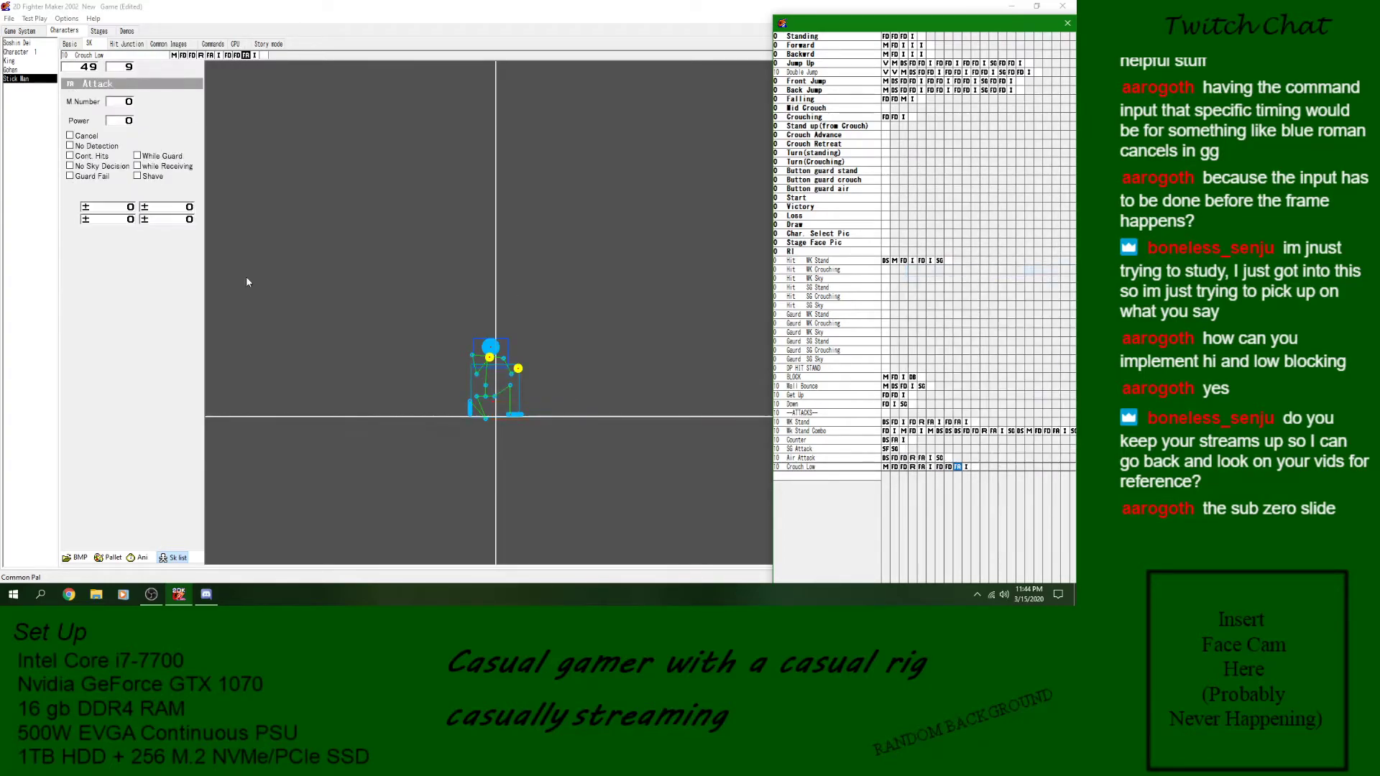
pyautogui.click(139, 557)
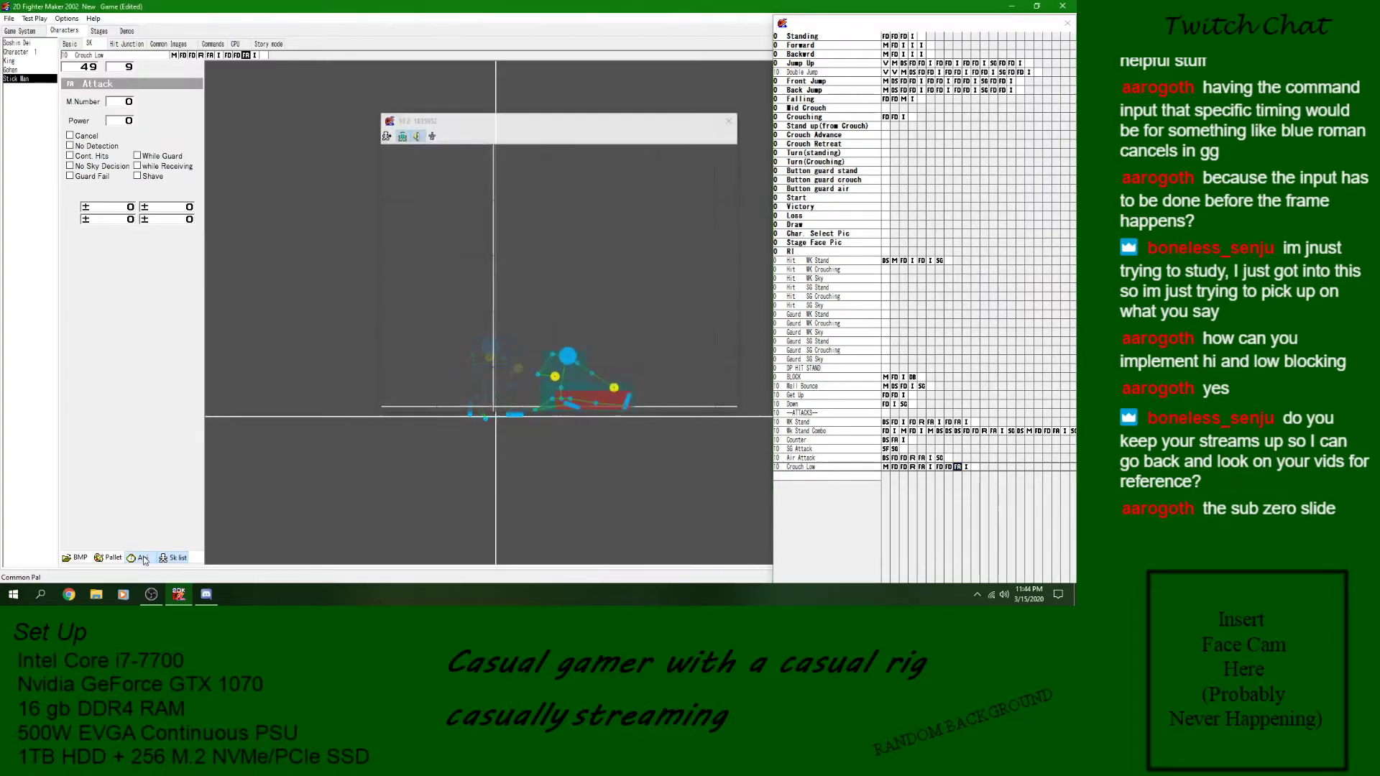
pyautogui.click(730, 120)
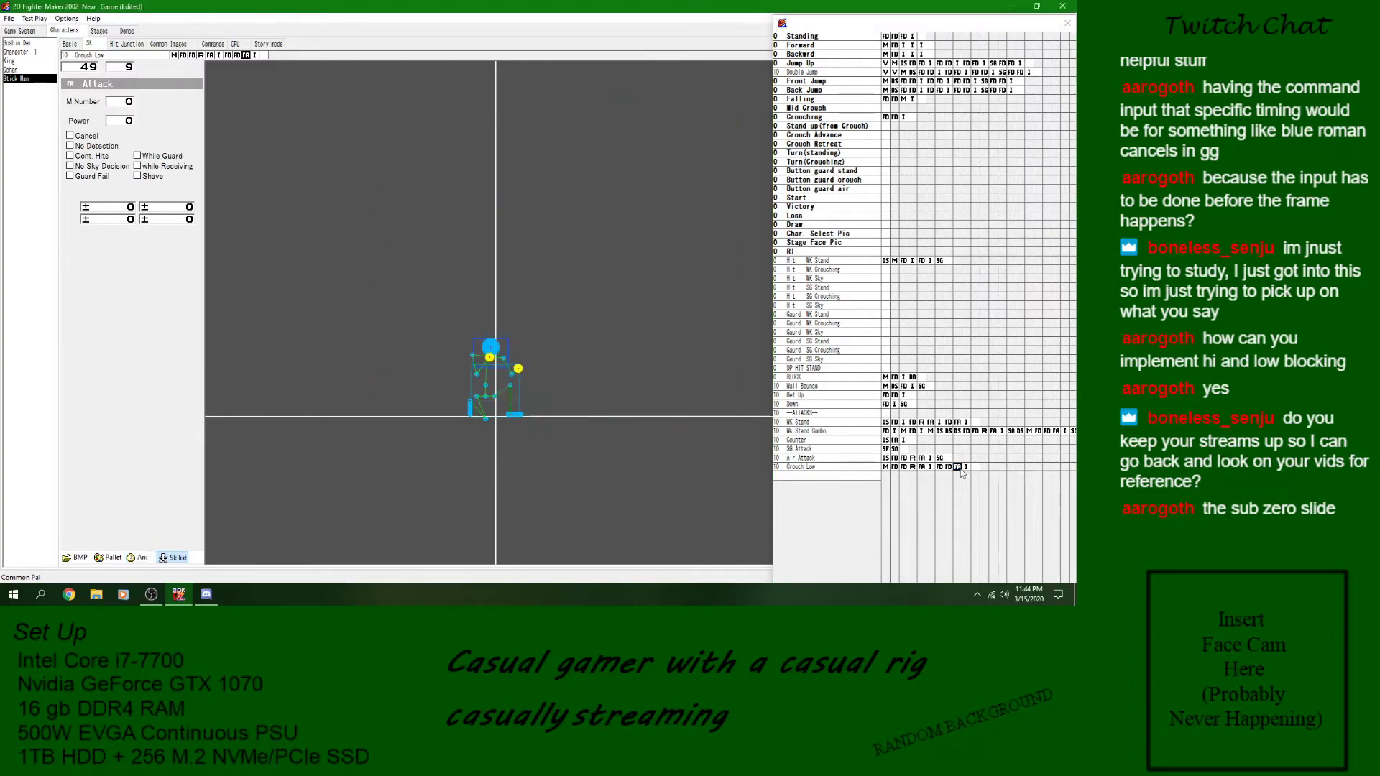
# - Set the wait of Crouch Low's final Image block to 15 and preview the animation
pyautogui.click(966, 467)
pyautogui.click(106, 106)
pyautogui.write('15')
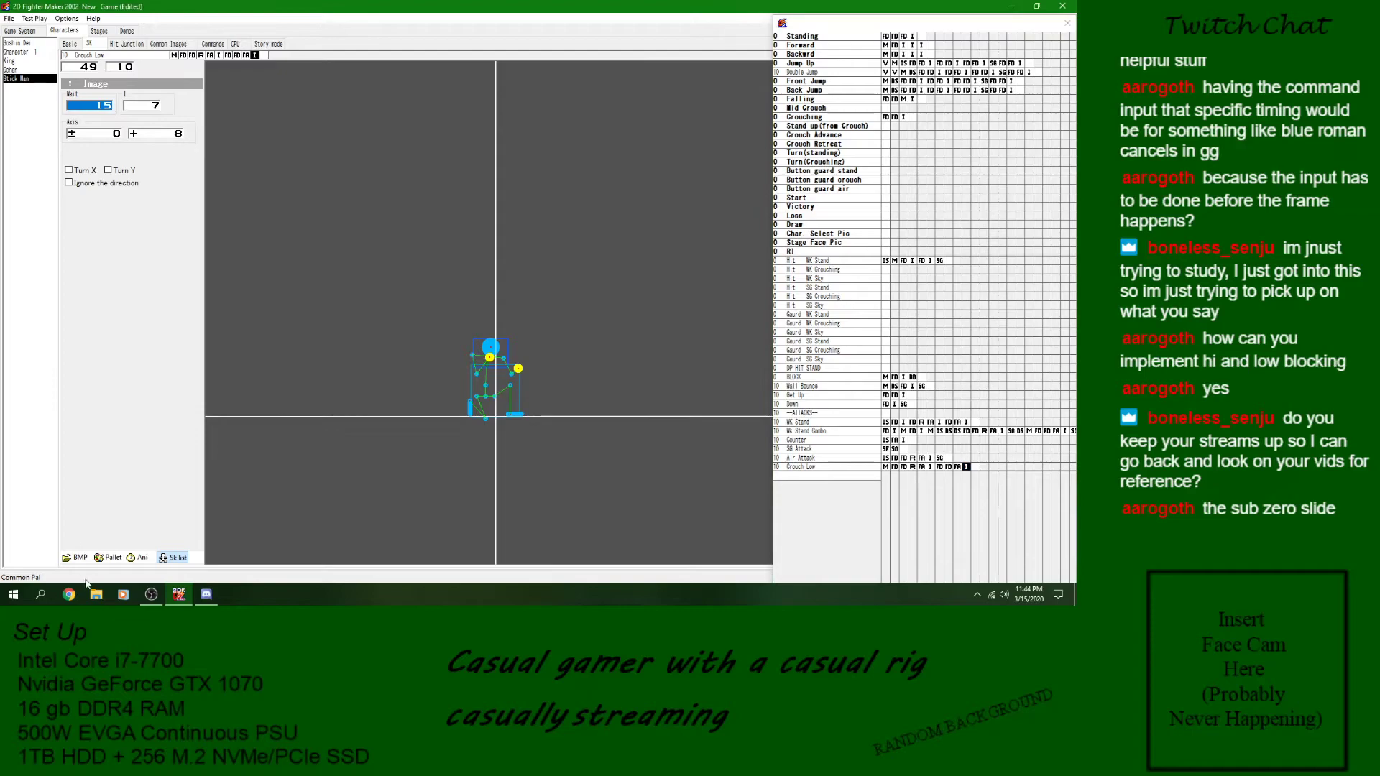
pyautogui.click(135, 558)
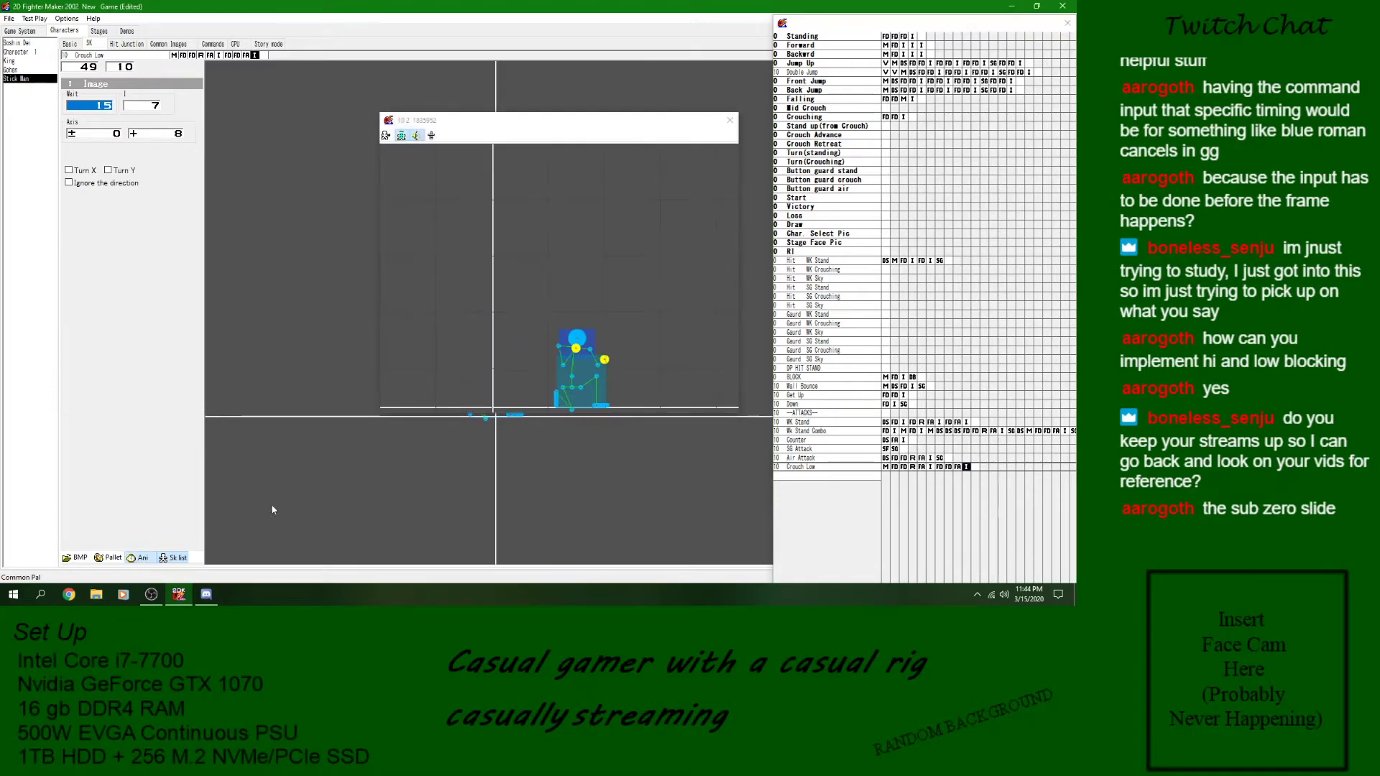
pyautogui.click(729, 120)
# - Insert a Movement block with zero move and gravity values before Crouch Low's last two Defense blocks and preview the slide
pyautogui.rightClick(941, 468)
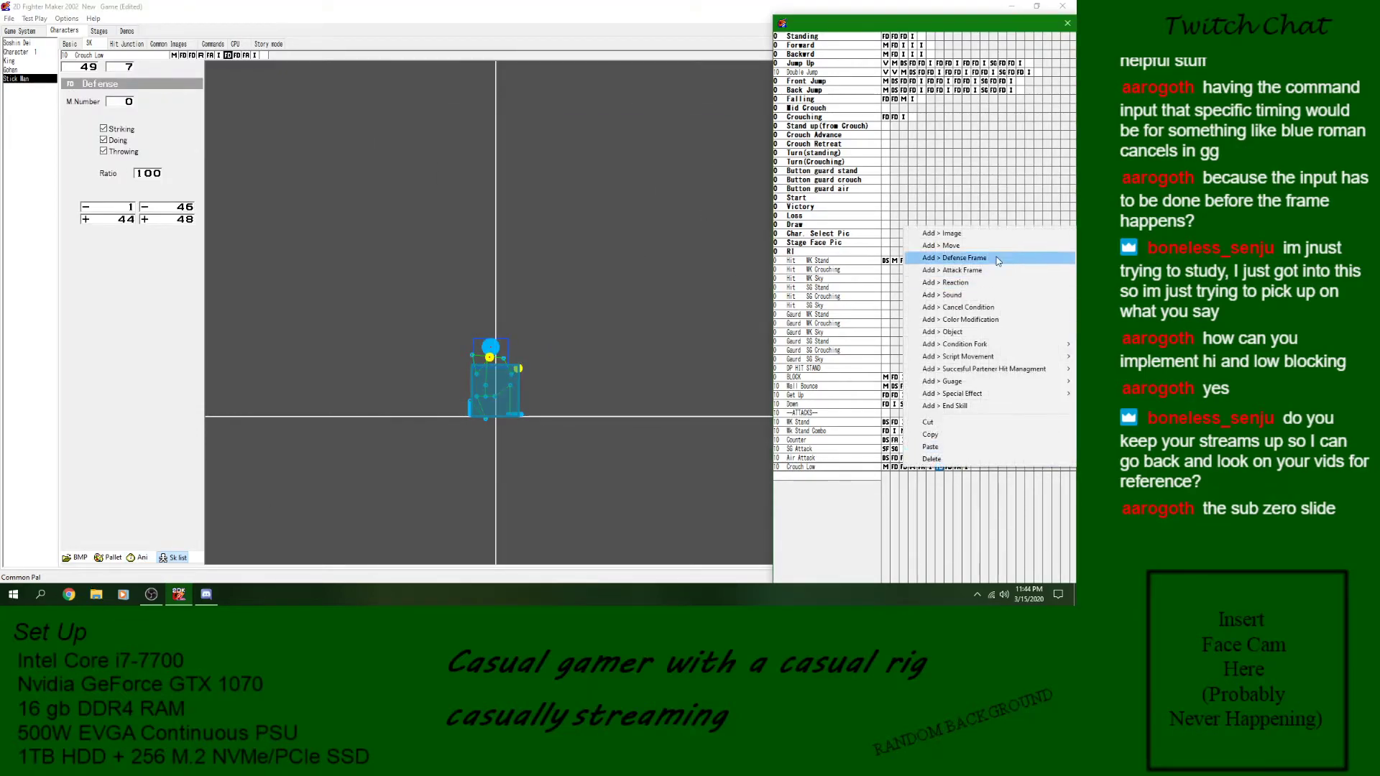
pyautogui.click(934, 249)
pyautogui.click(136, 558)
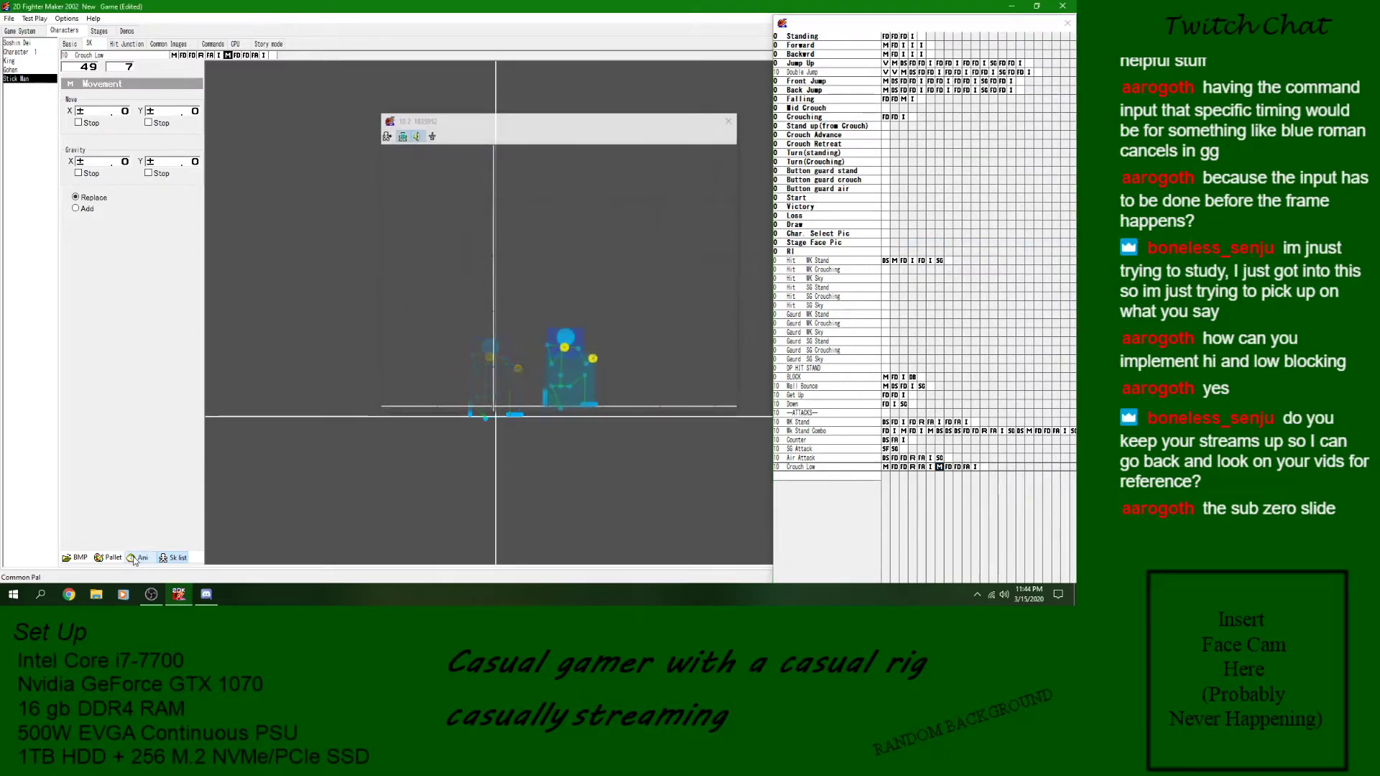
pyautogui.click(729, 117)
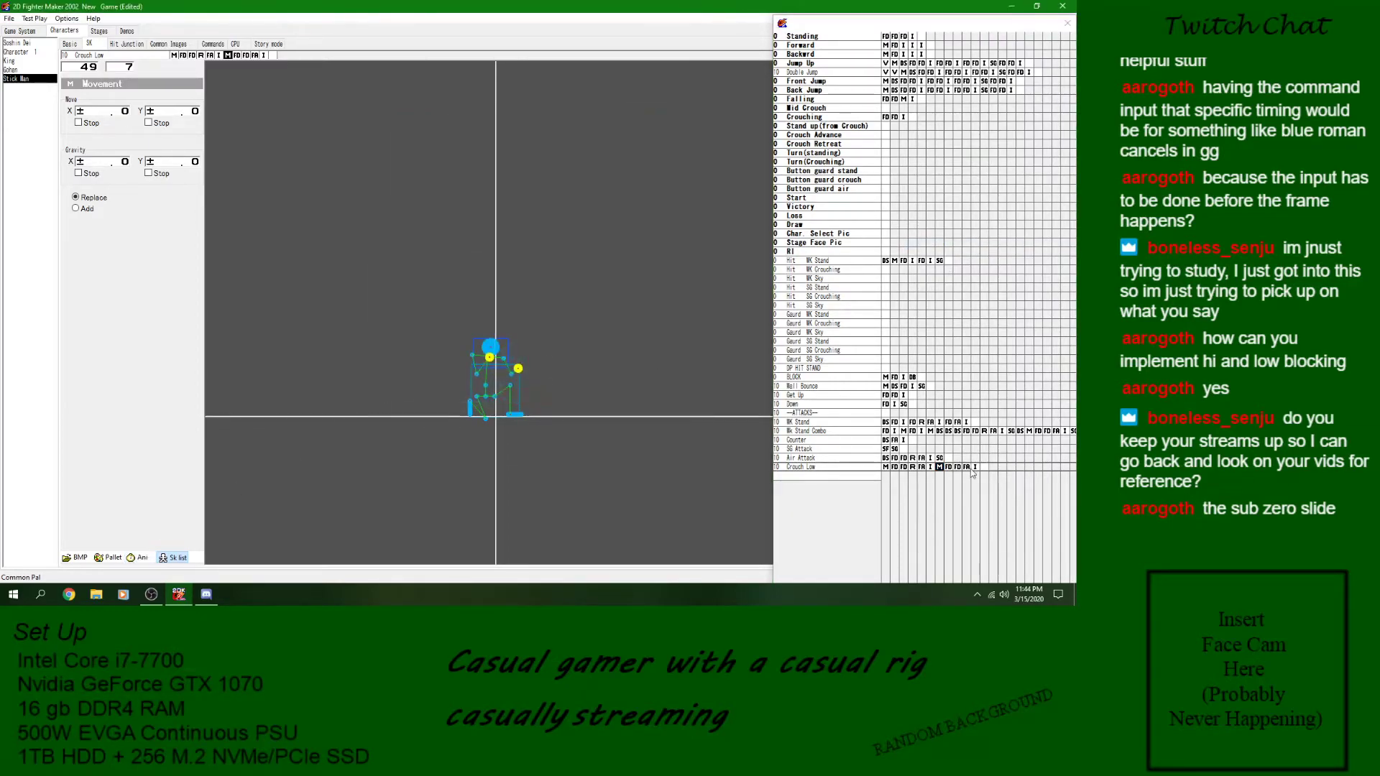
pyautogui.click(937, 468)
# - In Crouch Low's Reaction block, set the standing guard reaction to Hit WK Stand and the crouched guard reaction to BLOCK
pyautogui.click(912, 468)
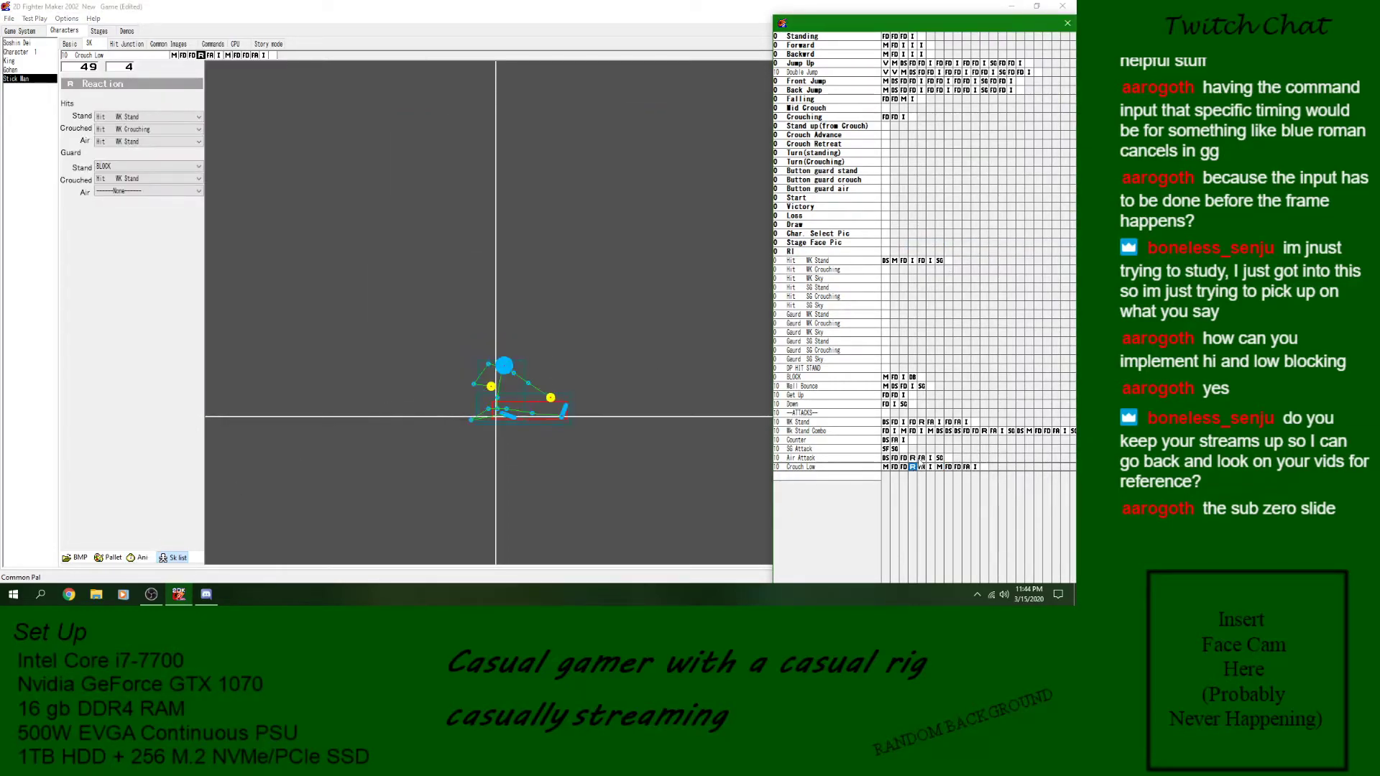
pyautogui.click(151, 166)
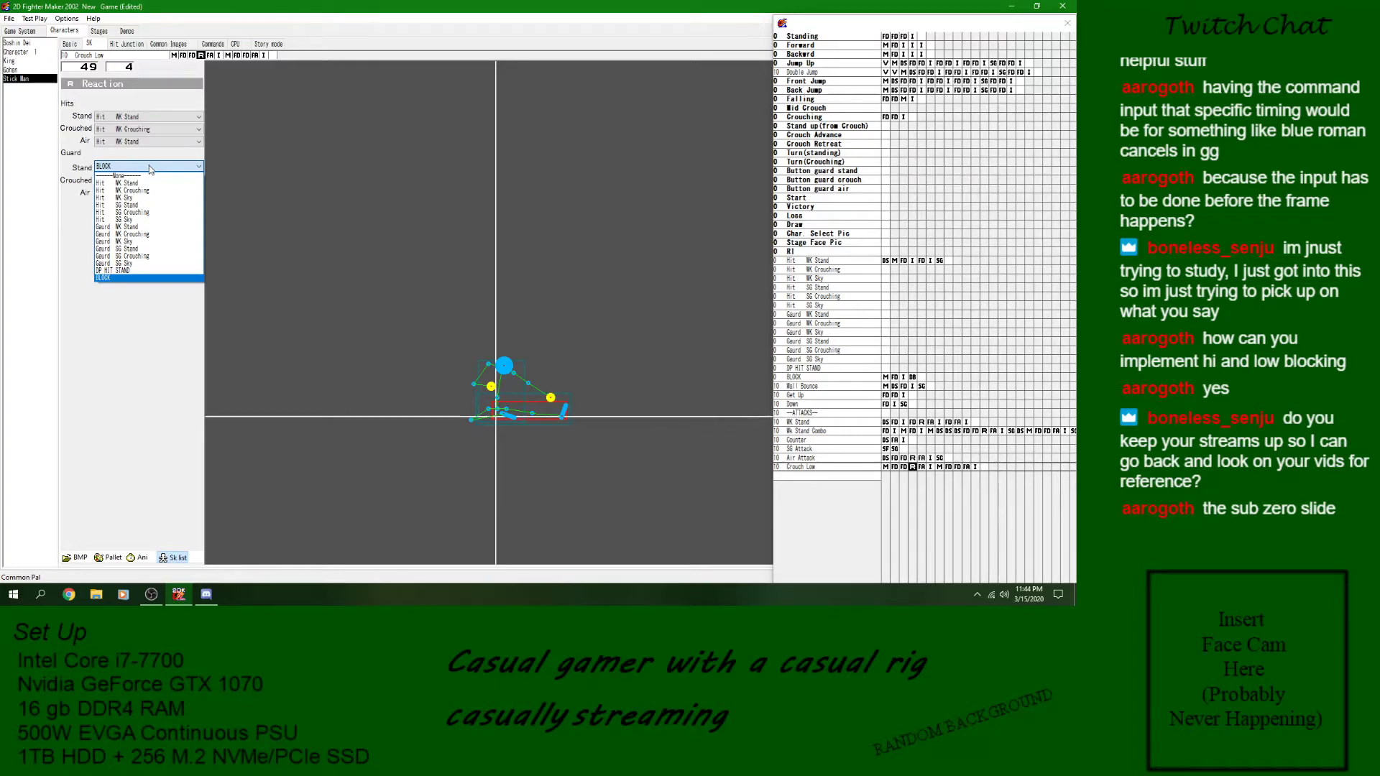
pyautogui.click(126, 183)
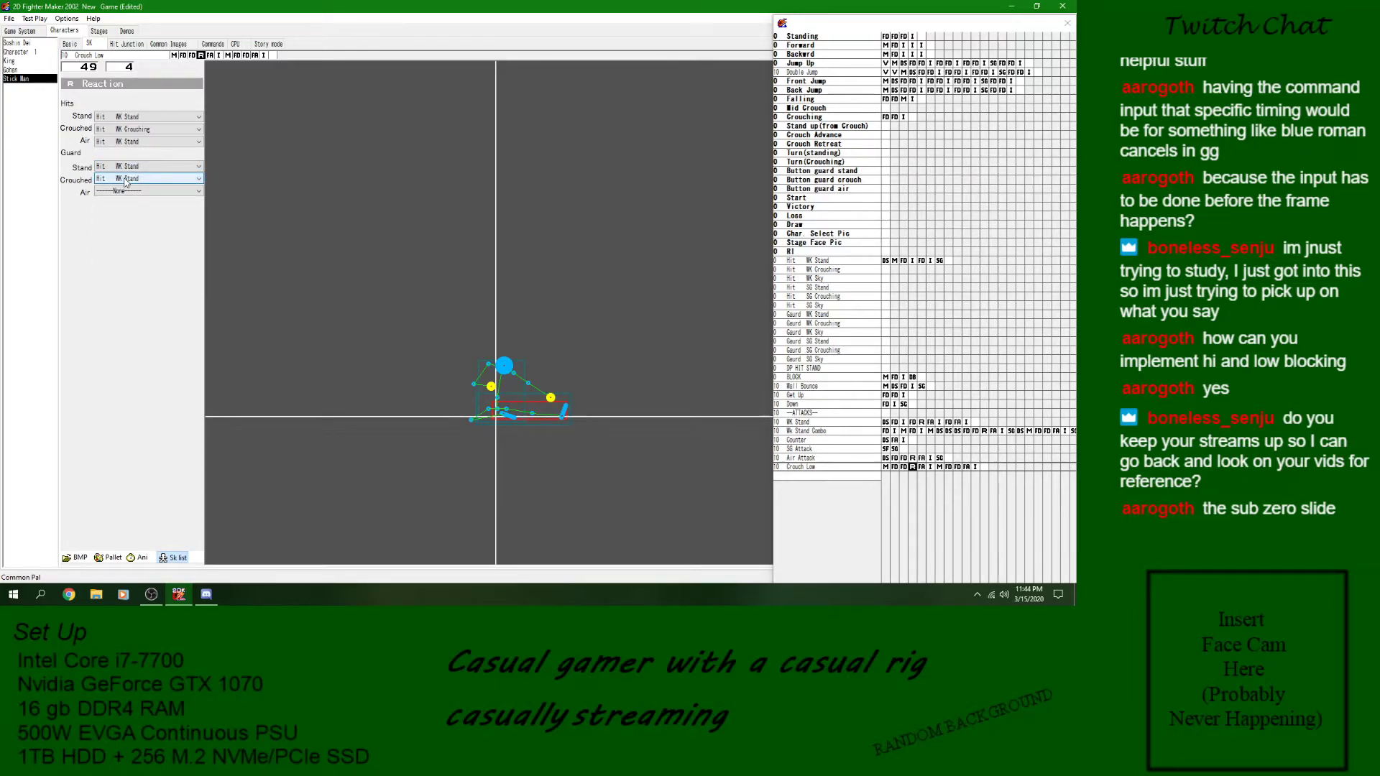
pyautogui.click(126, 180)
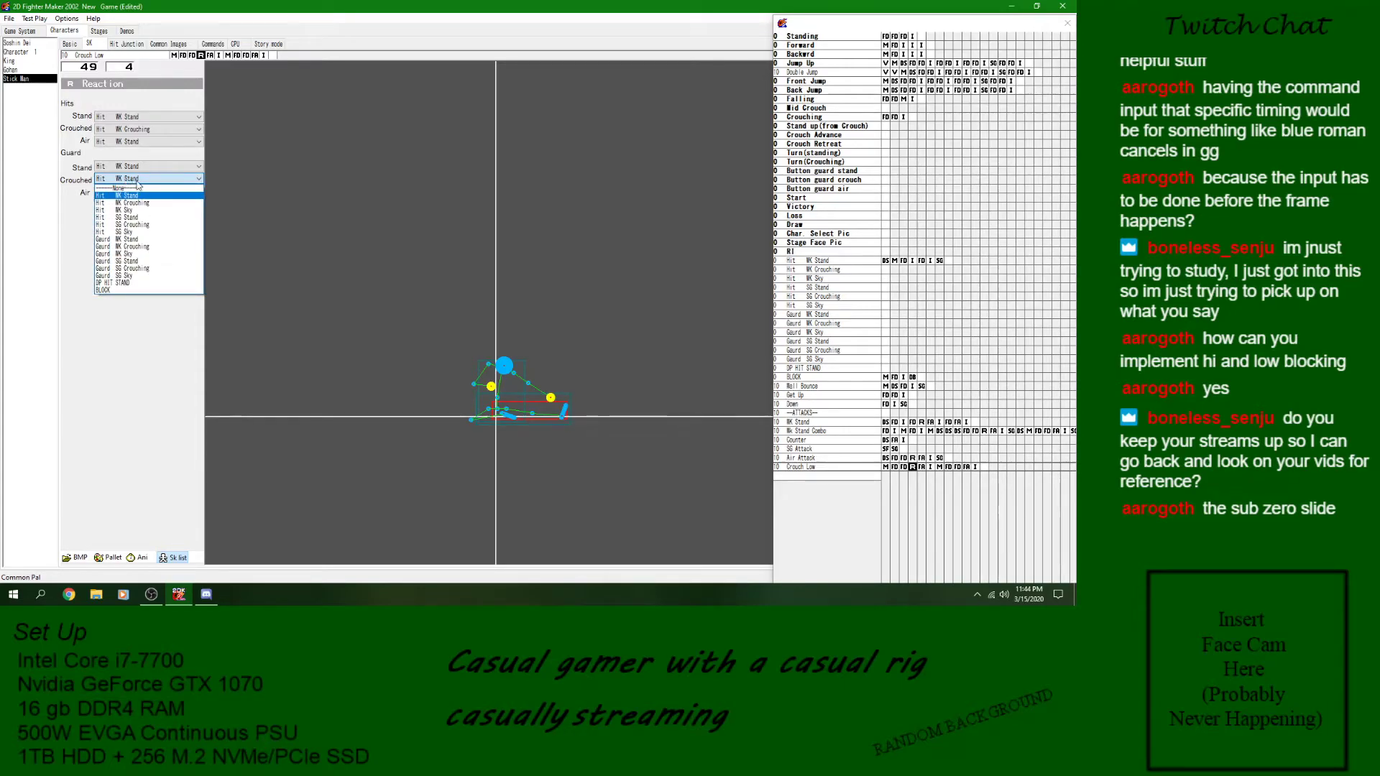
pyautogui.click(101, 290)
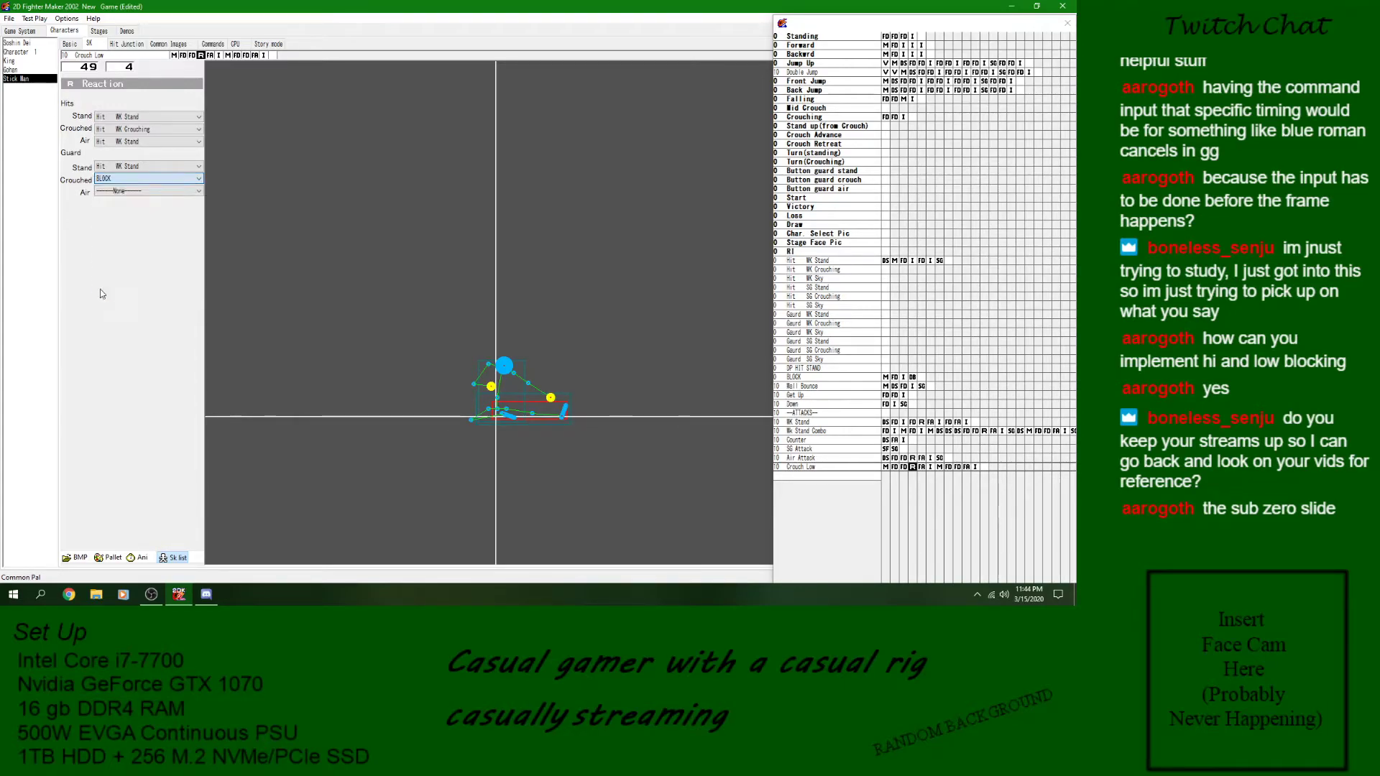
# - Save the game, try crouching in a Stick Man test battle, and close the test
pyautogui.click(8, 18)
pyautogui.click(26, 63)
pyautogui.click(35, 18)
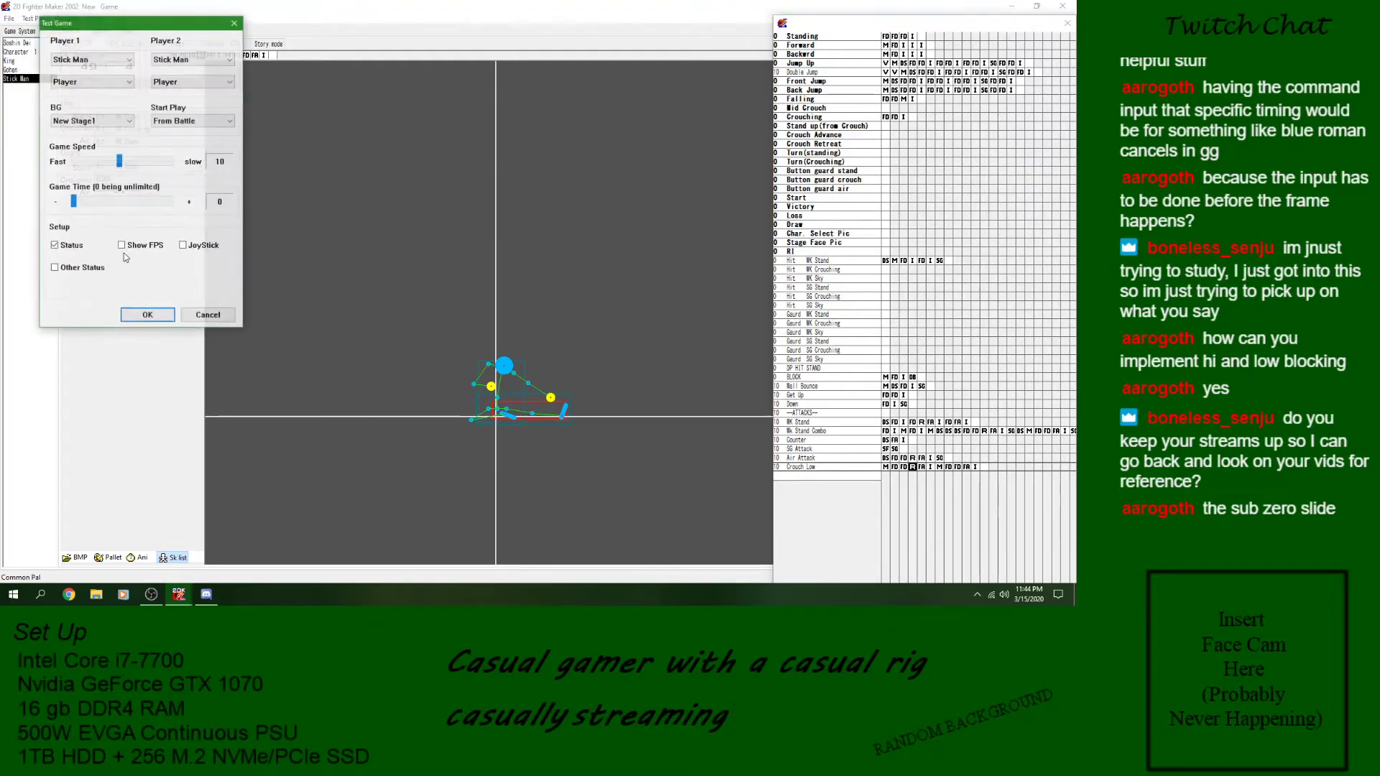
pyautogui.click(148, 316)
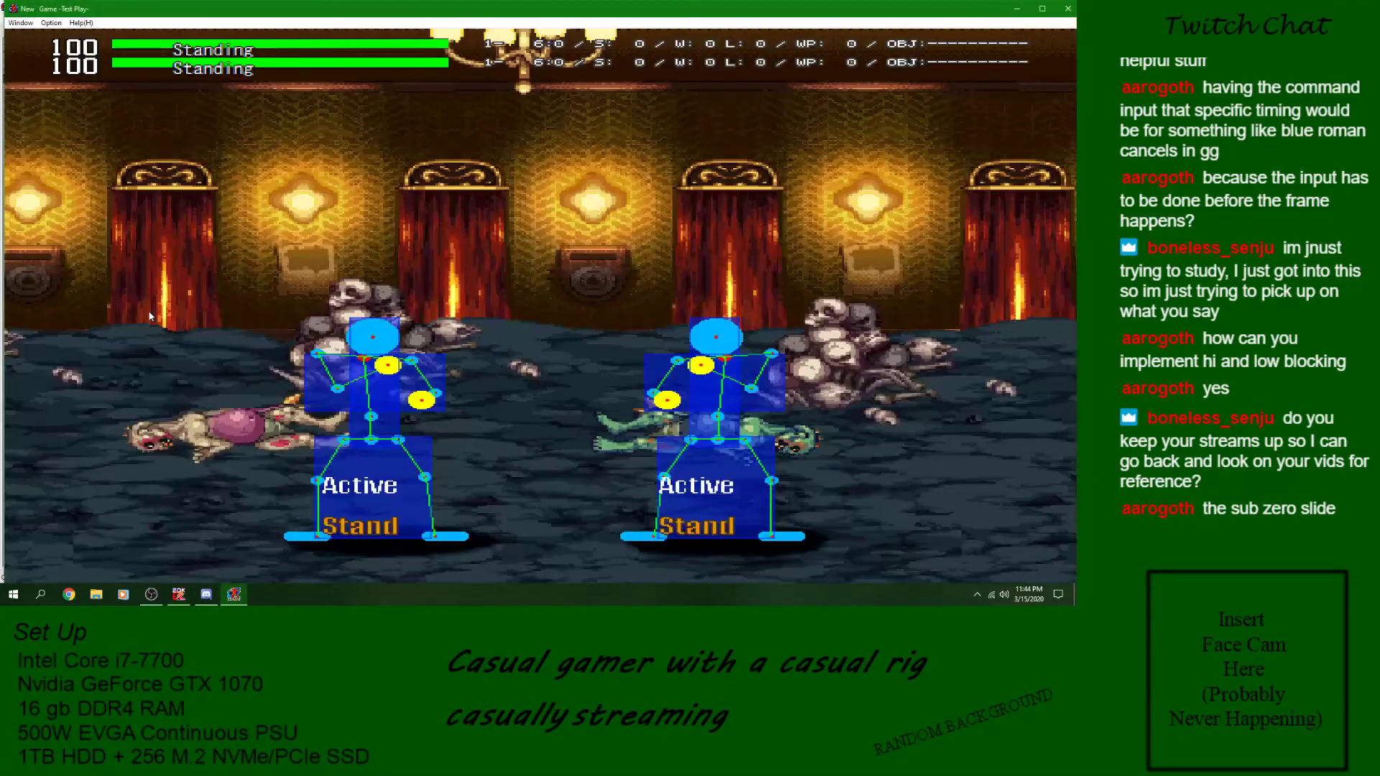
pyautogui.press('Left')
pyautogui.press('Down')
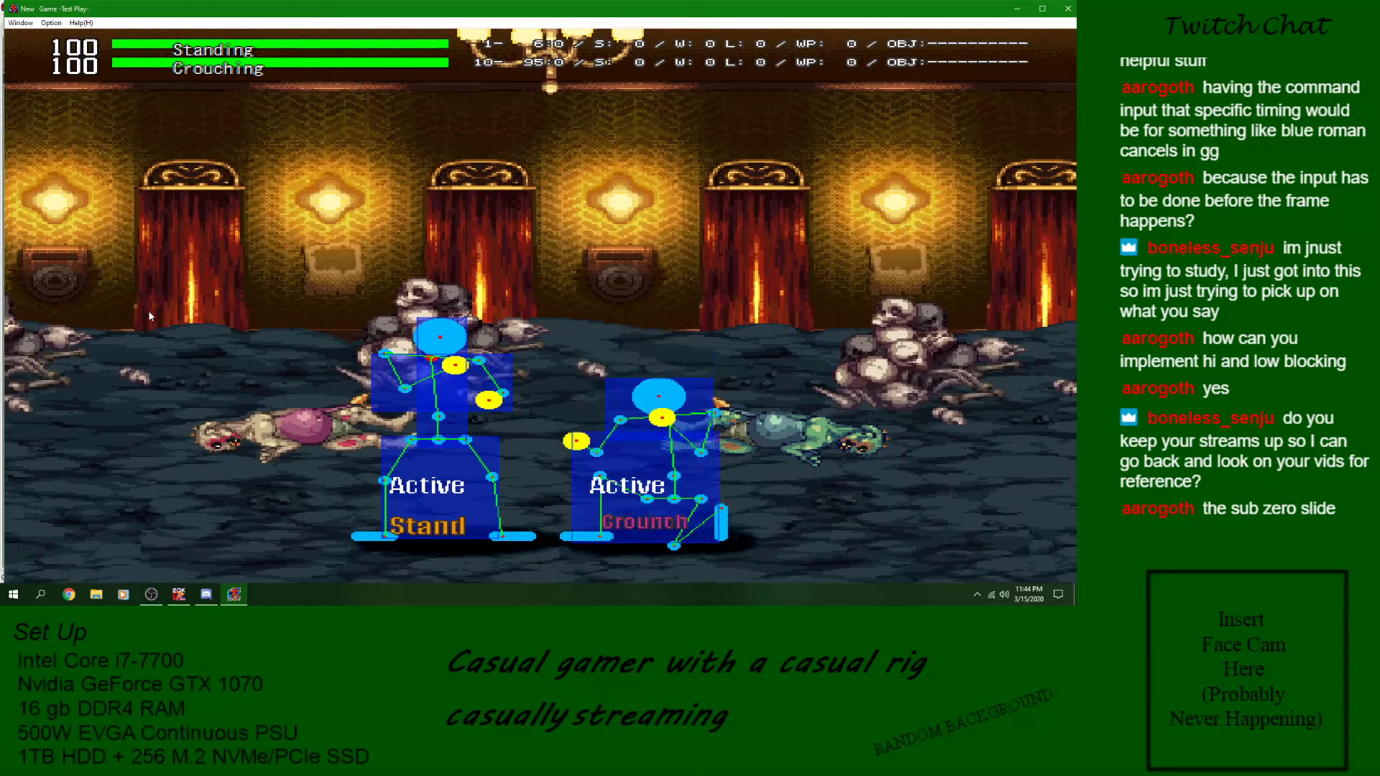
pyautogui.press('Down')
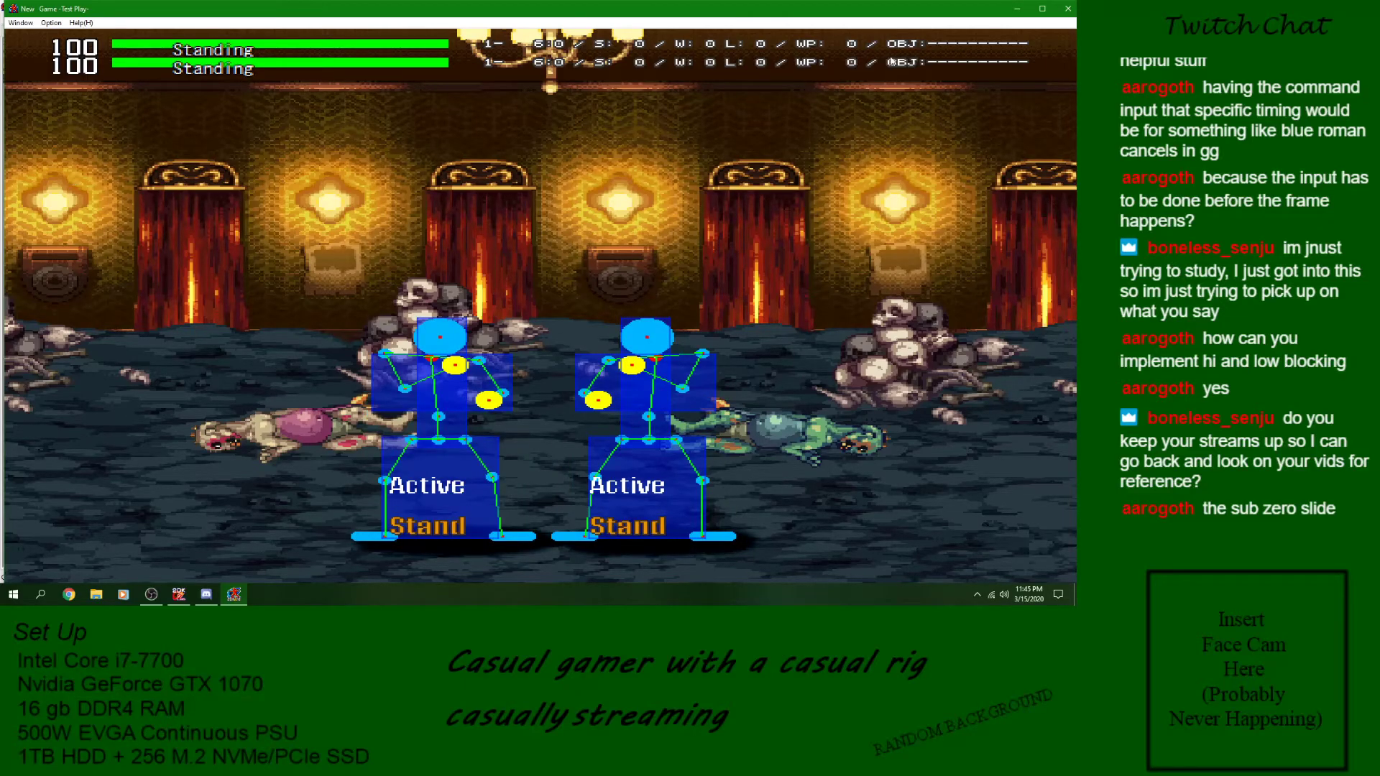
pyautogui.click(1068, 9)
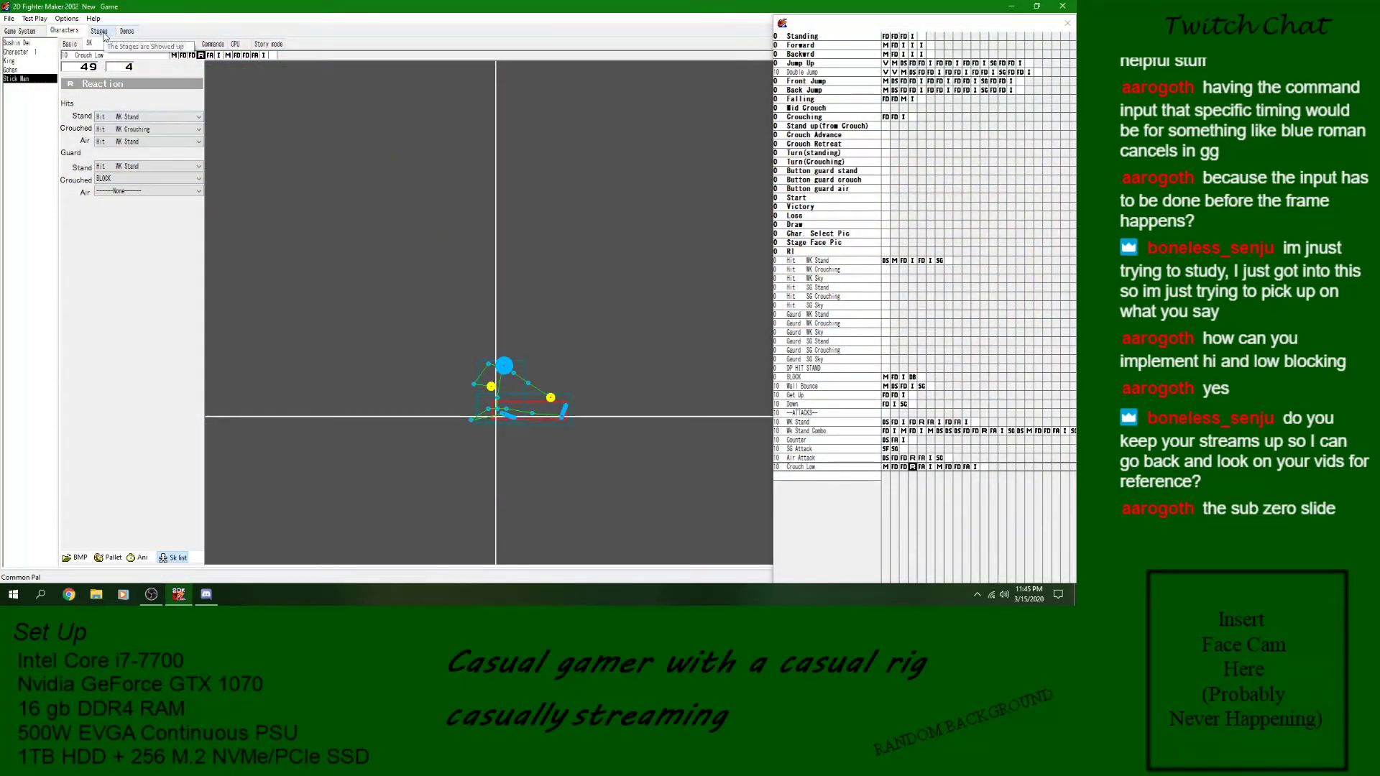
# - Assign Crouch Low as the crouched skill of Stick Man's WK Stand command
pyautogui.click(210, 44)
pyautogui.click(255, 123)
pyautogui.scroll(-5, 246, 316)
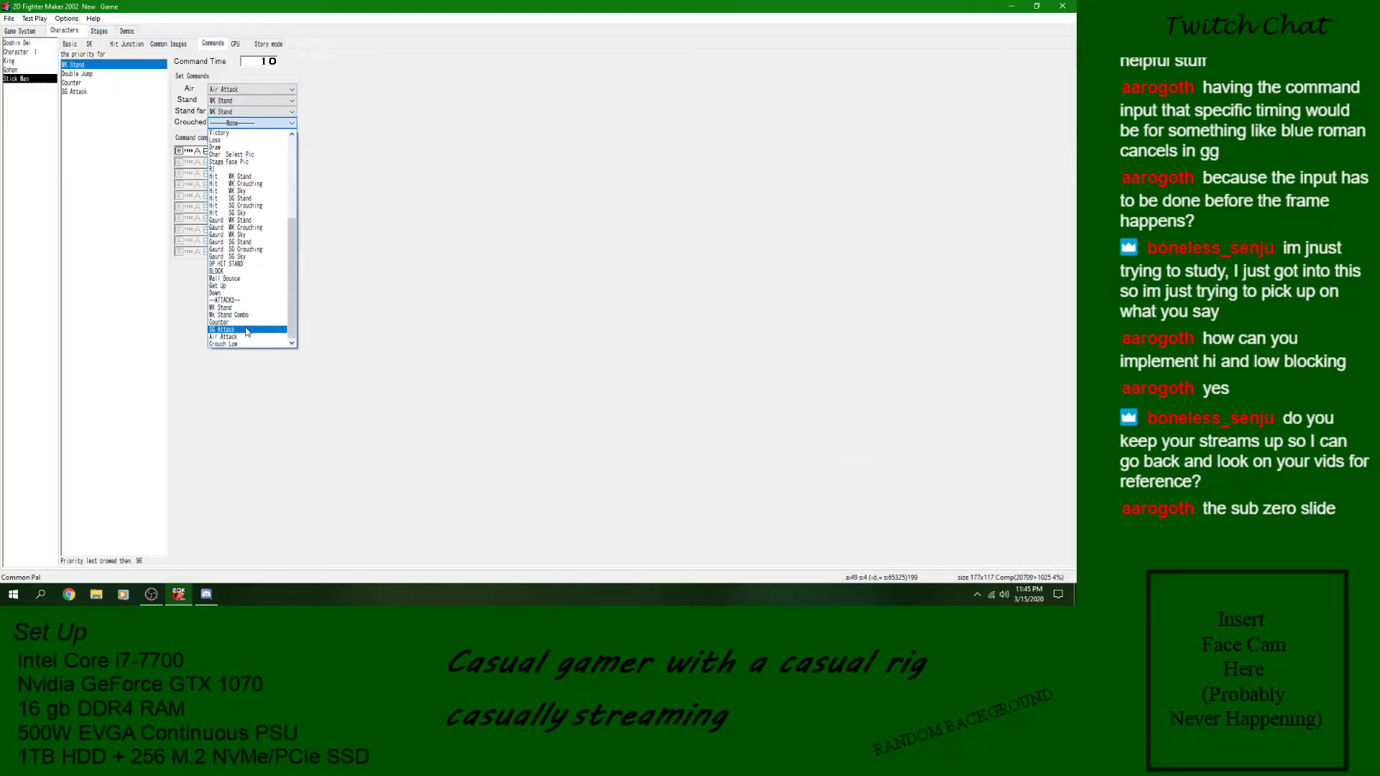
pyautogui.click(241, 344)
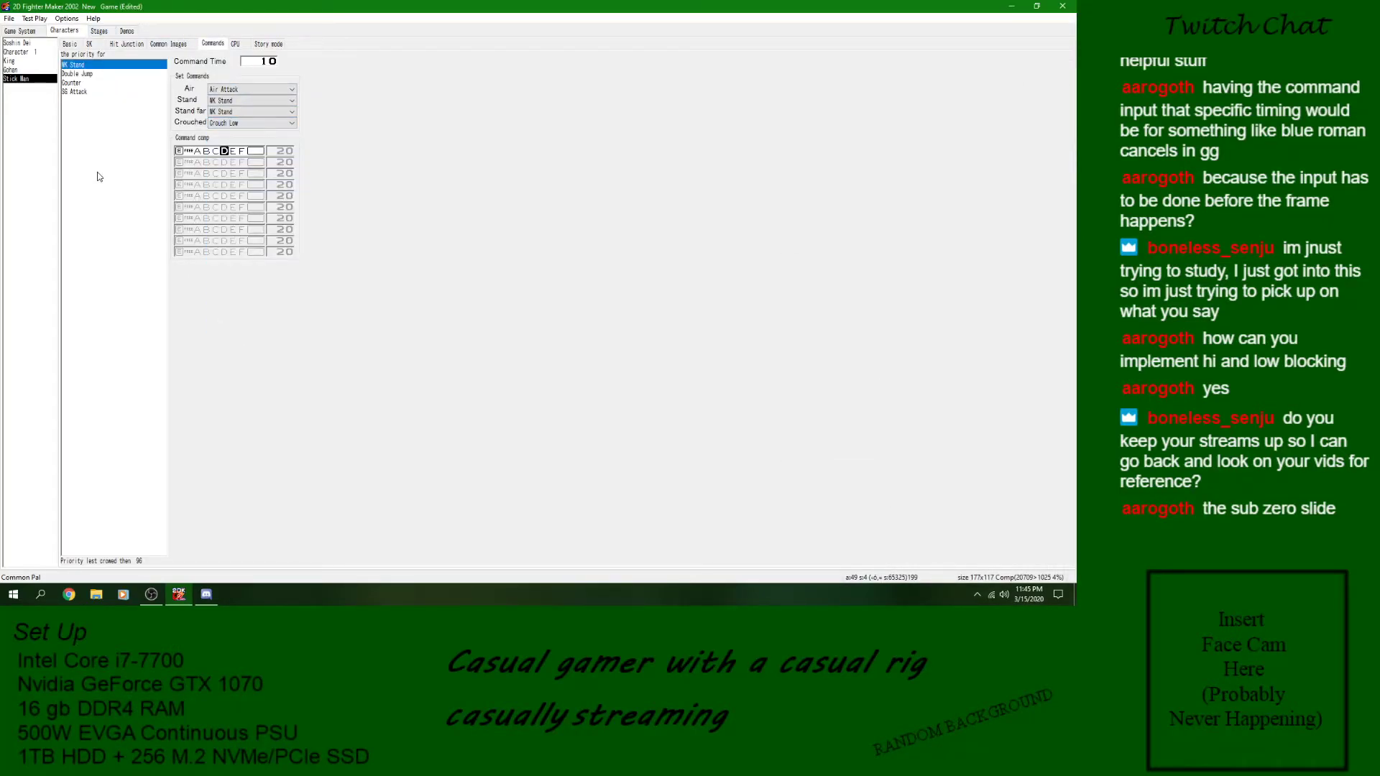
# - Save the game and start a test battle with Stick Man as both players
pyautogui.click(9, 18)
pyautogui.click(18, 58)
pyautogui.click(41, 18)
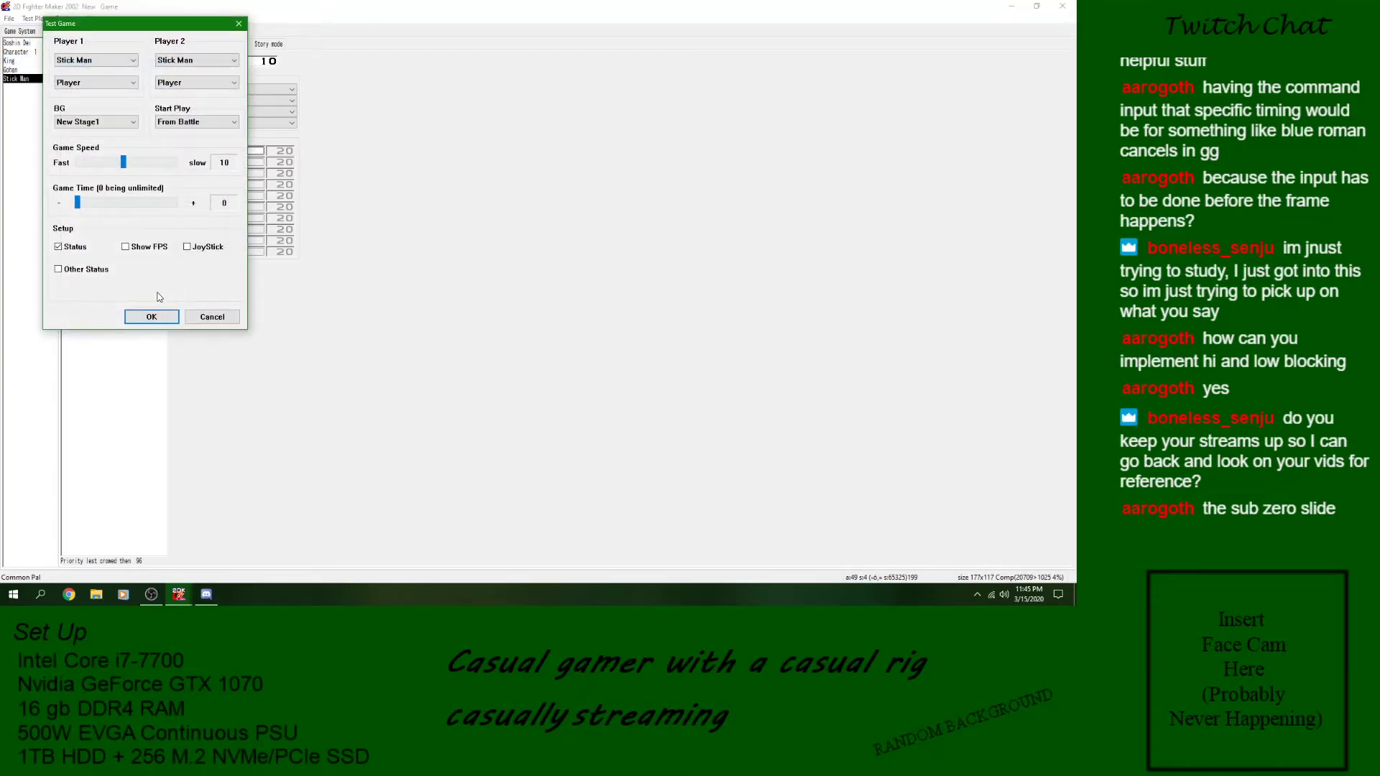
pyautogui.click(156, 316)
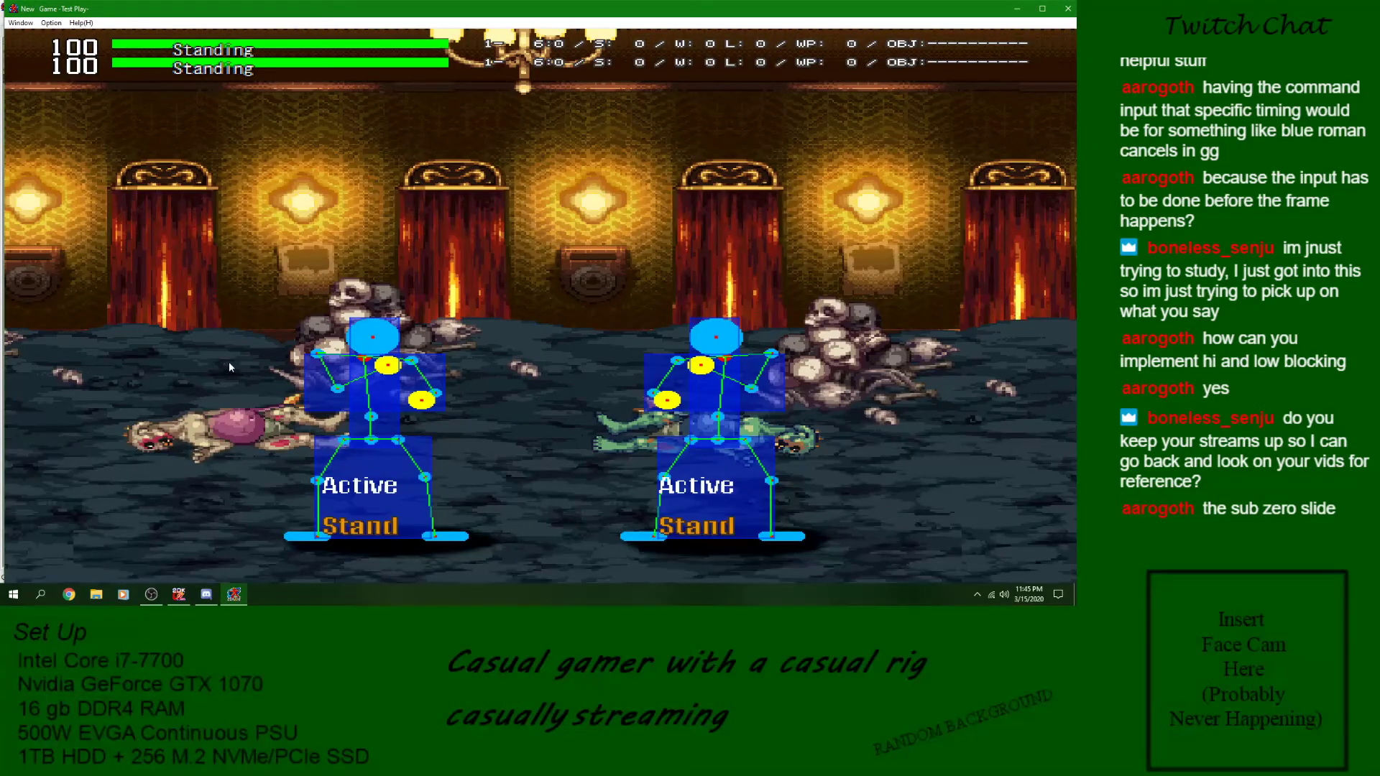
# - Test Crouch Low repeatedly against an opponent guarding while crouched
pyautogui.press('Down')
pyautogui.press('Down')
pyautogui.press('z')
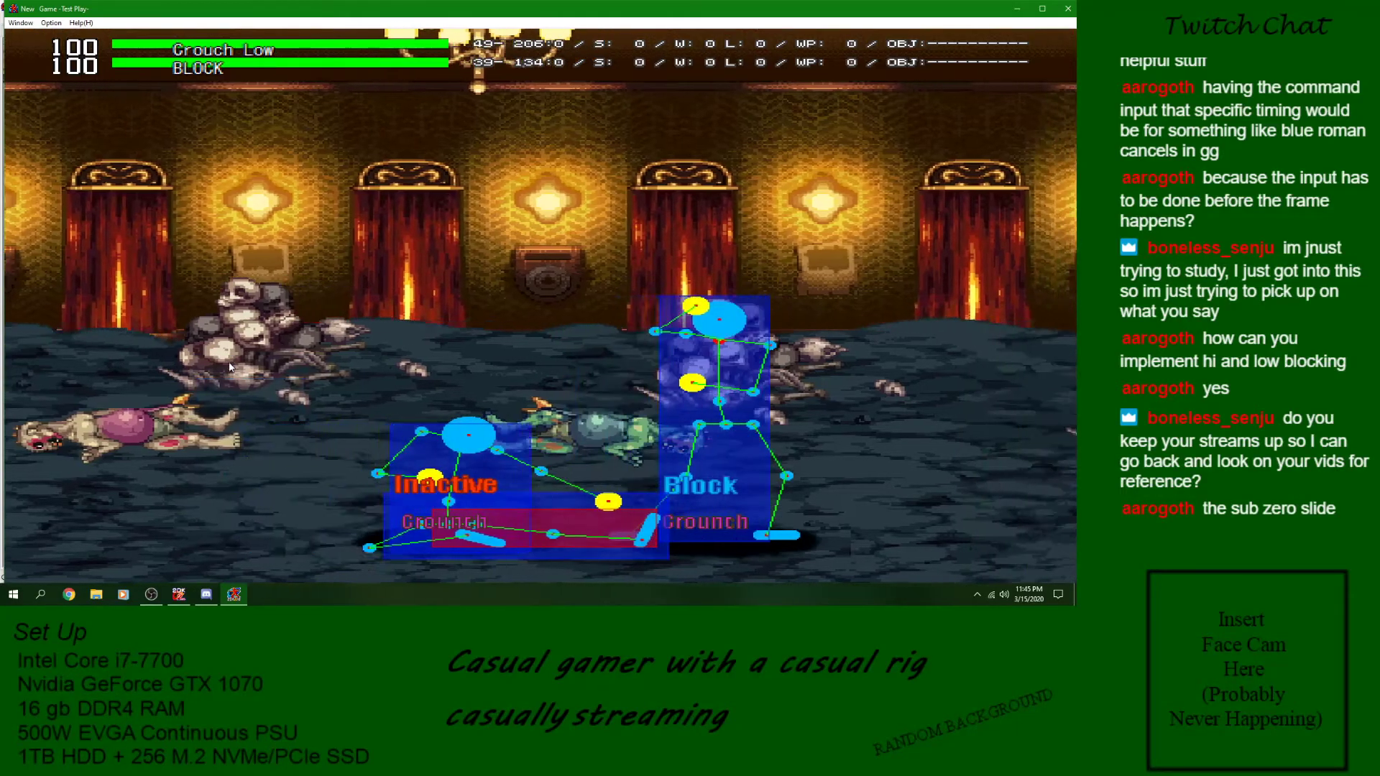
pyautogui.press('Right')
pyautogui.press('Down')
pyautogui.press('z')
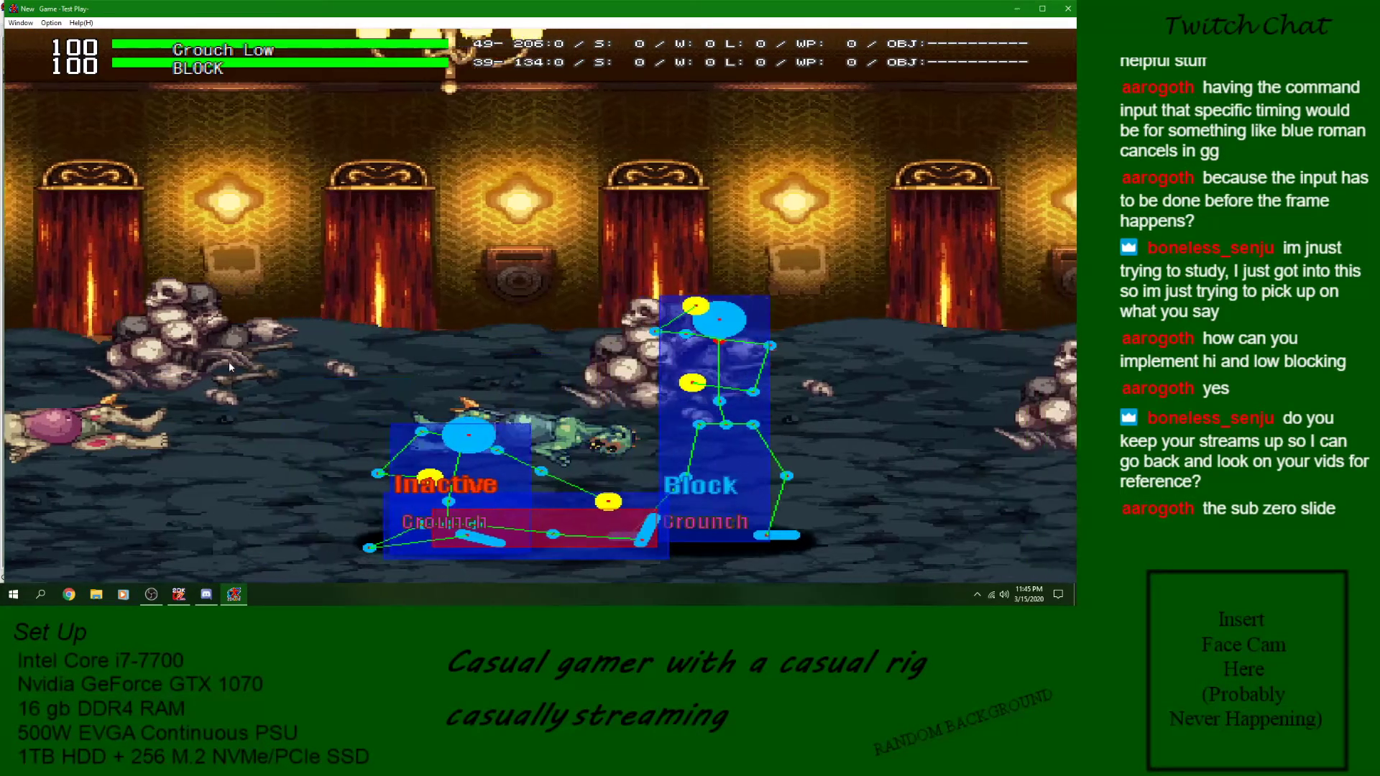
pyautogui.press('Left')
# - Test Crouch Low against the opponent while it is standing instead of guarding crouched
pyautogui.press('Down')
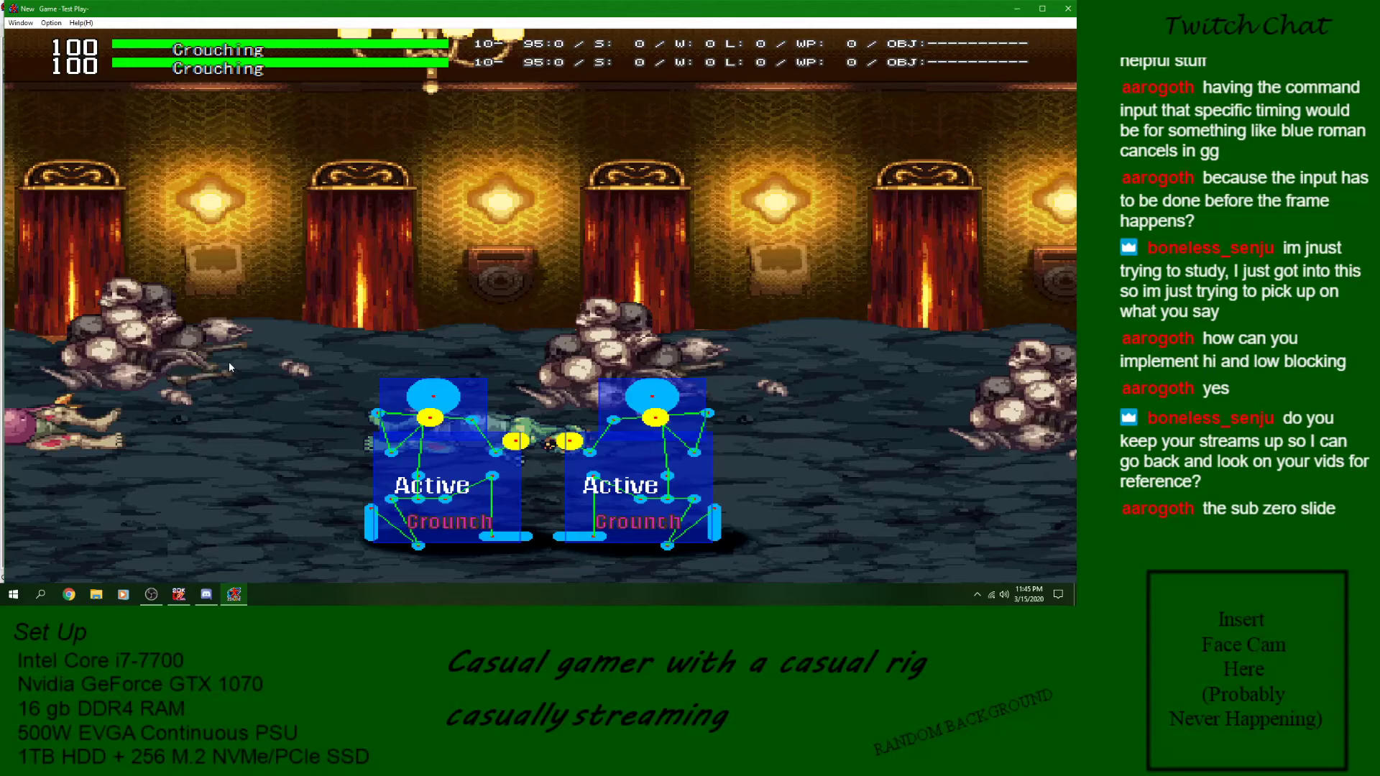
pyautogui.press('Left')
pyautogui.press('z')
pyautogui.press('Left')
pyautogui.press('Down')
pyautogui.press('z')
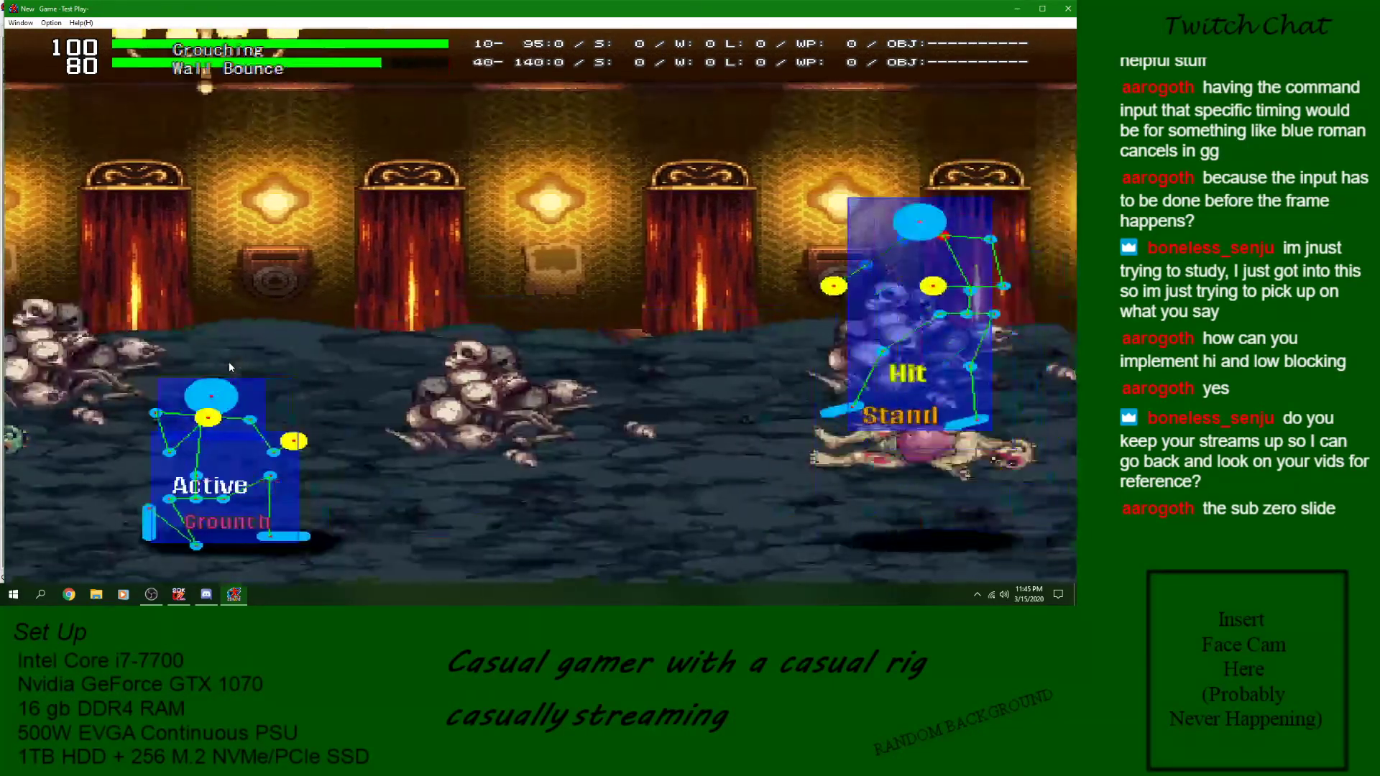
pyautogui.press('Left')
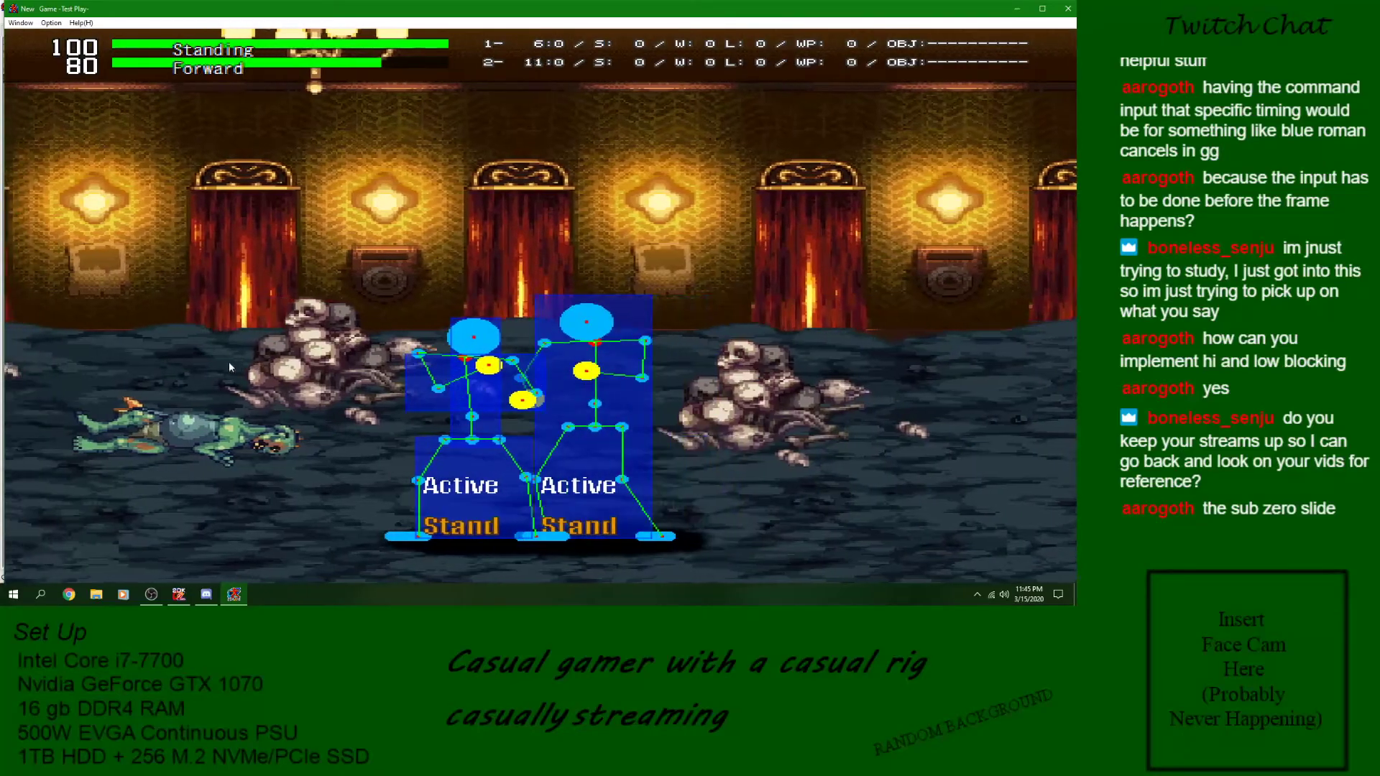
pyautogui.press('Down')
pyautogui.press('z')
pyautogui.press('Left')
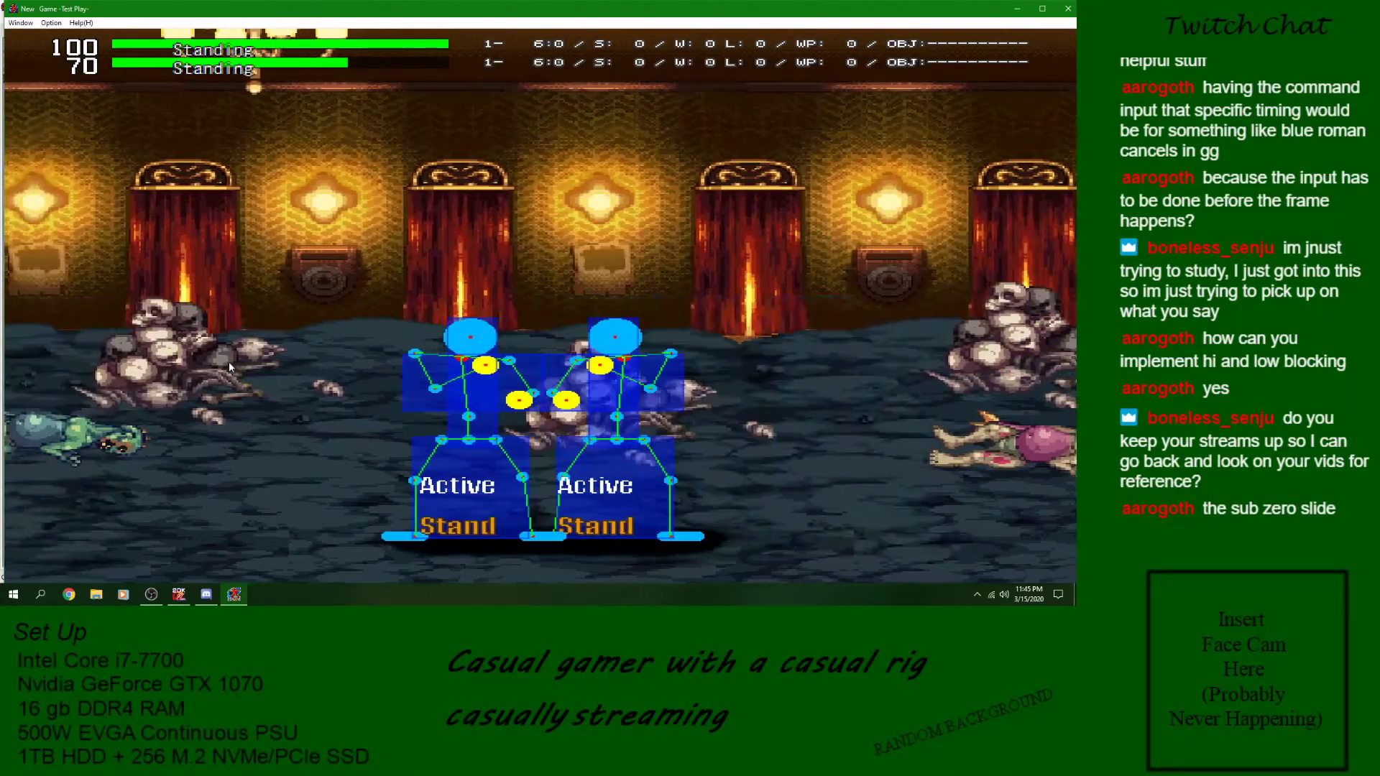
# - Test the jumping Air Attack against a crouching opponent
pyautogui.press('Down')
pyautogui.press('Up')
pyautogui.press('z')
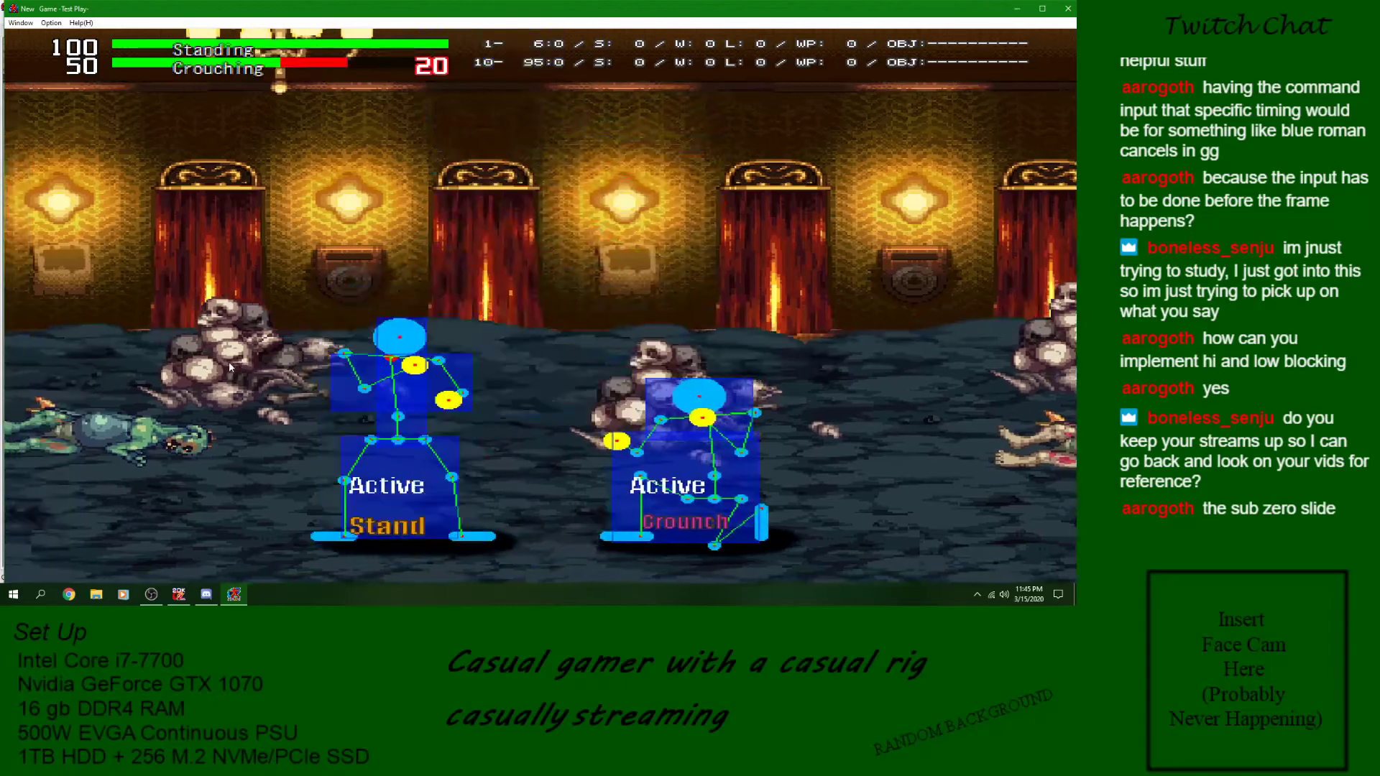
pyautogui.press('Right')
pyautogui.press('Up')
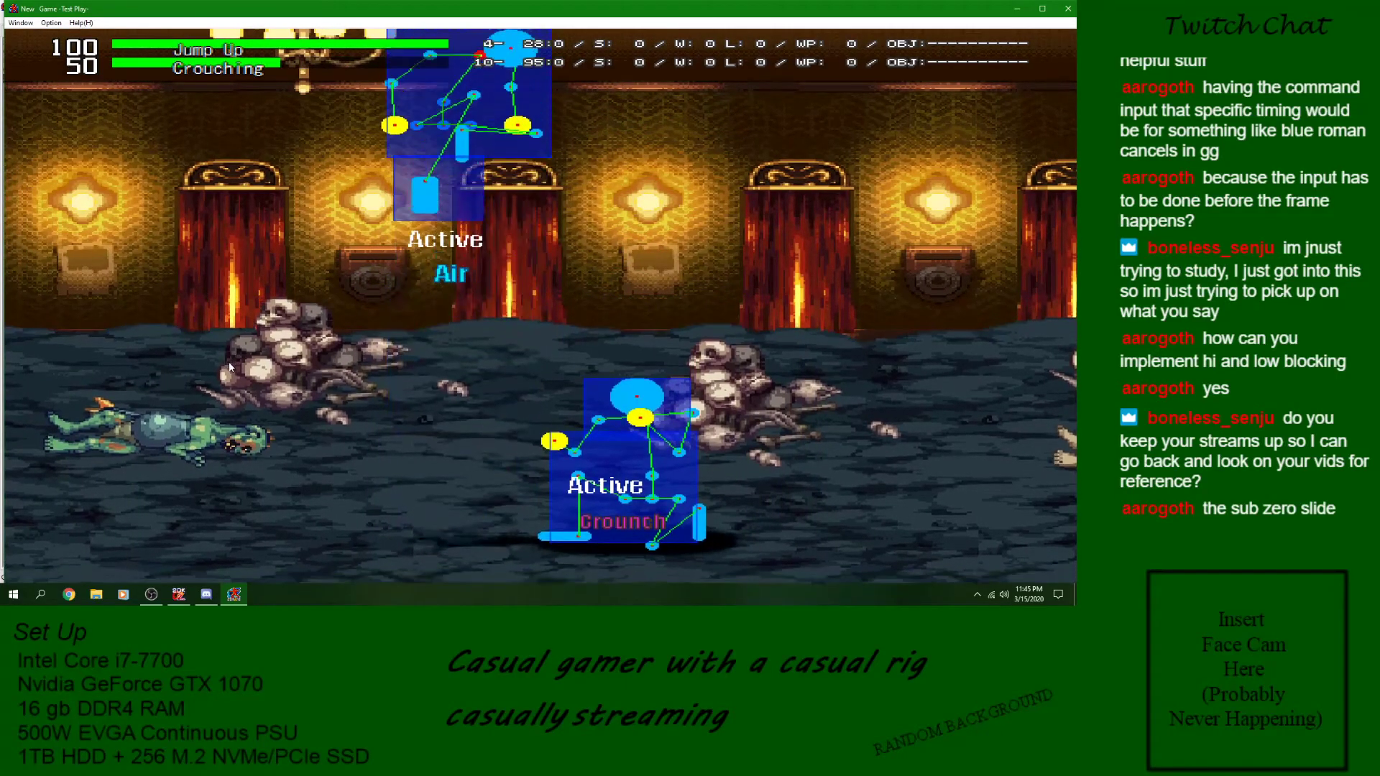
pyautogui.press('z')
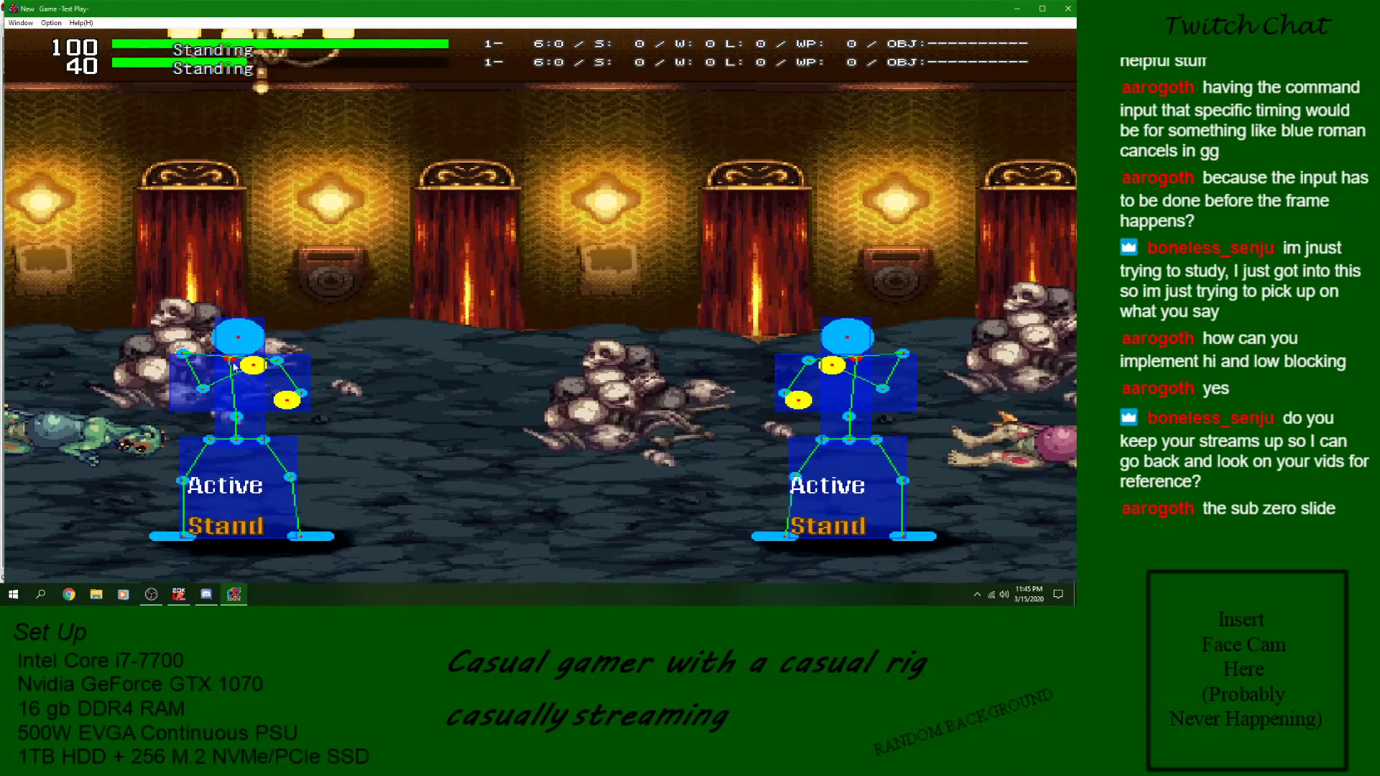
# - Close the test battle and return to the Crouch Low skill in Stick Man's skill editor
pyautogui.press('Left')
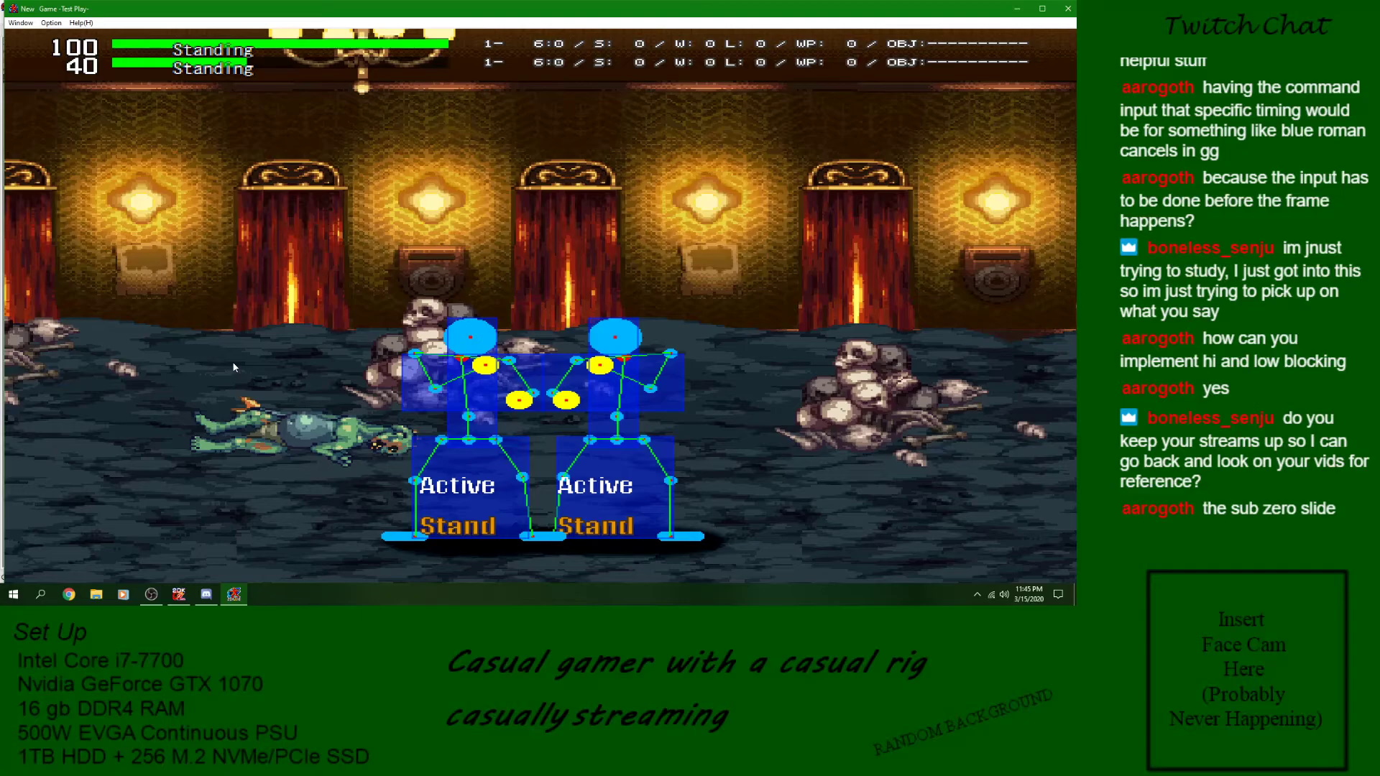
pyautogui.click(1069, 9)
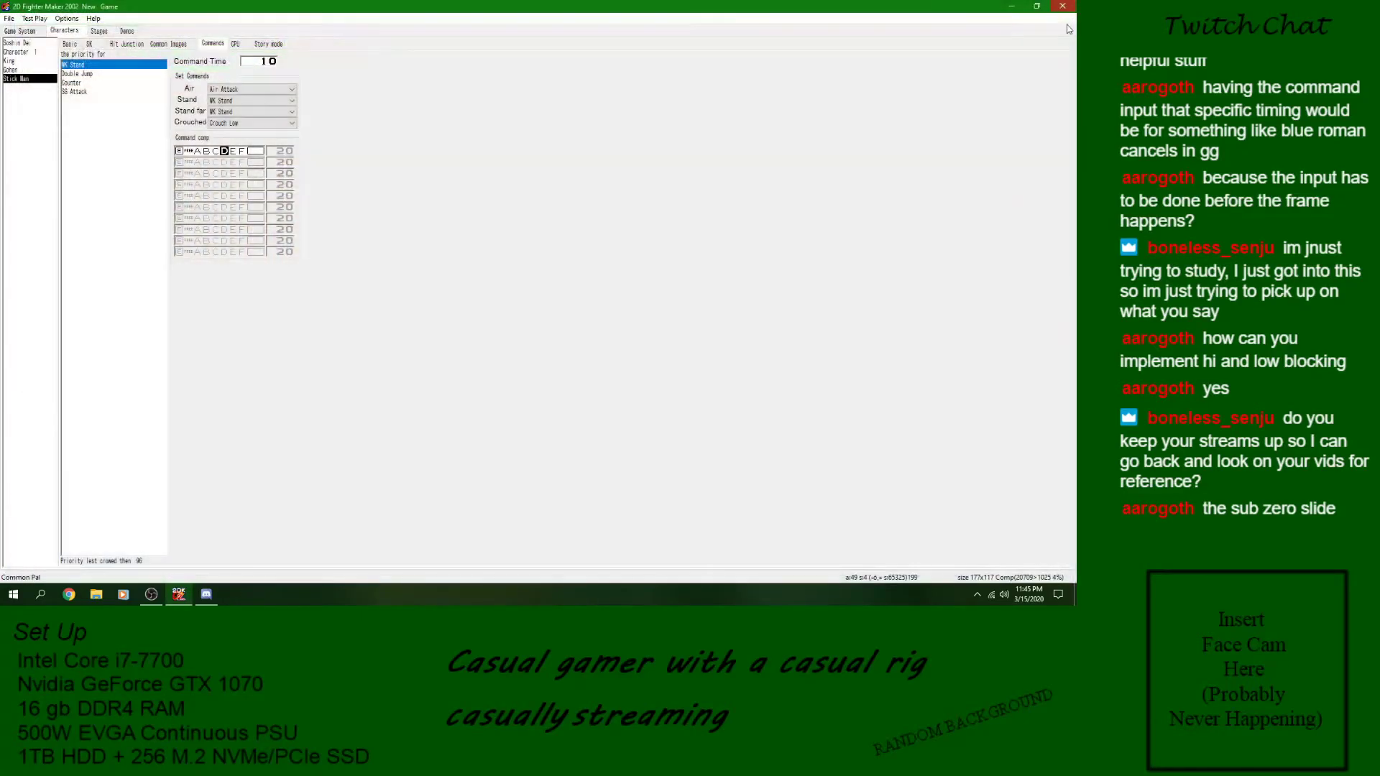
pyautogui.click(92, 43)
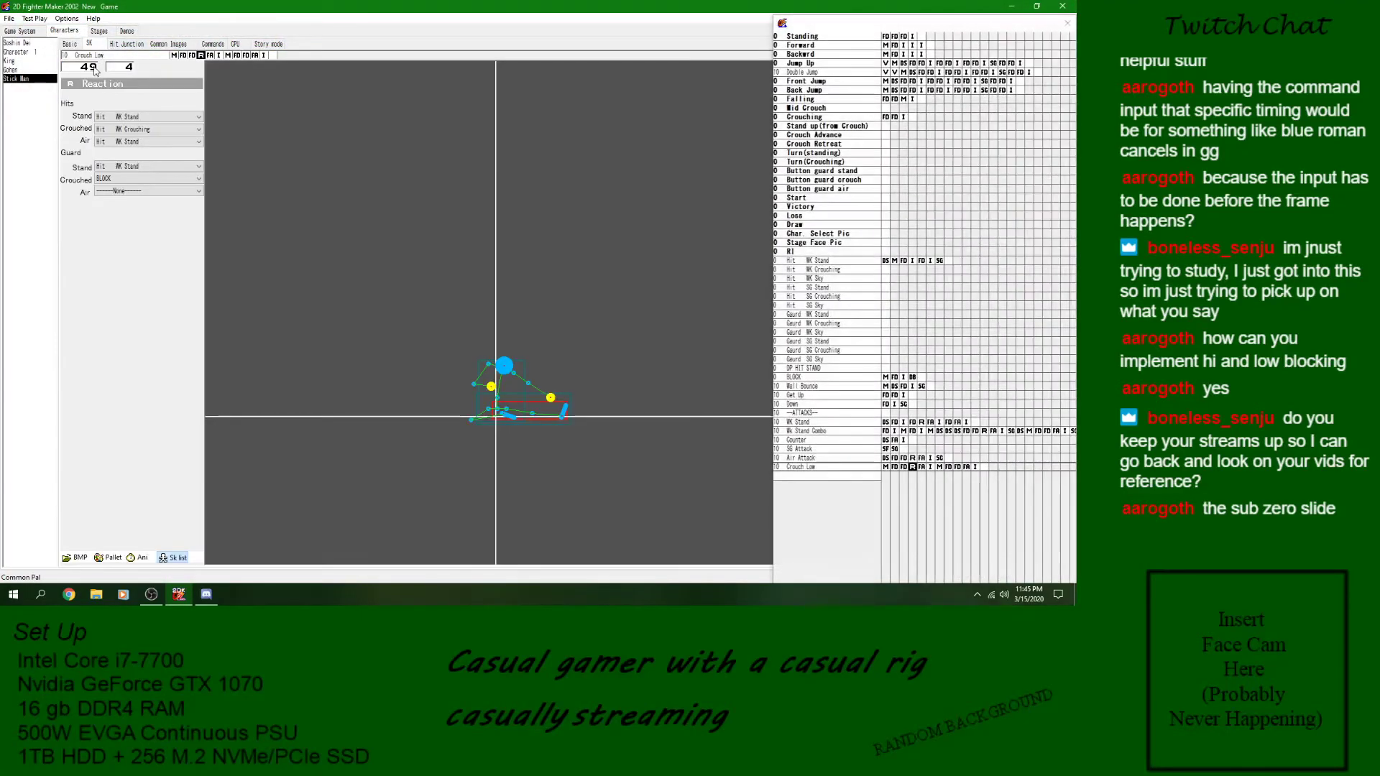
# - Save the game project with the current Crouch Low reaction settings
pyautogui.click(10, 19)
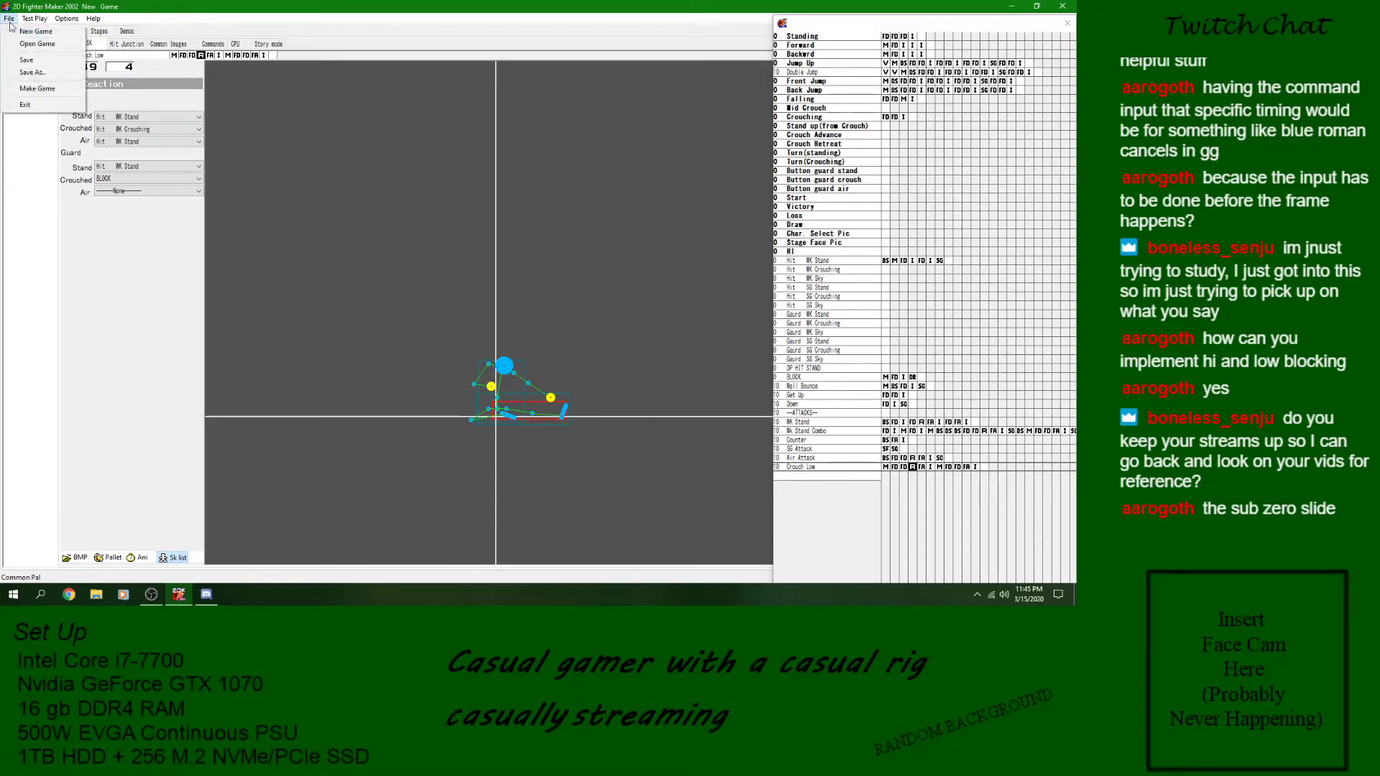
pyautogui.click(25, 62)
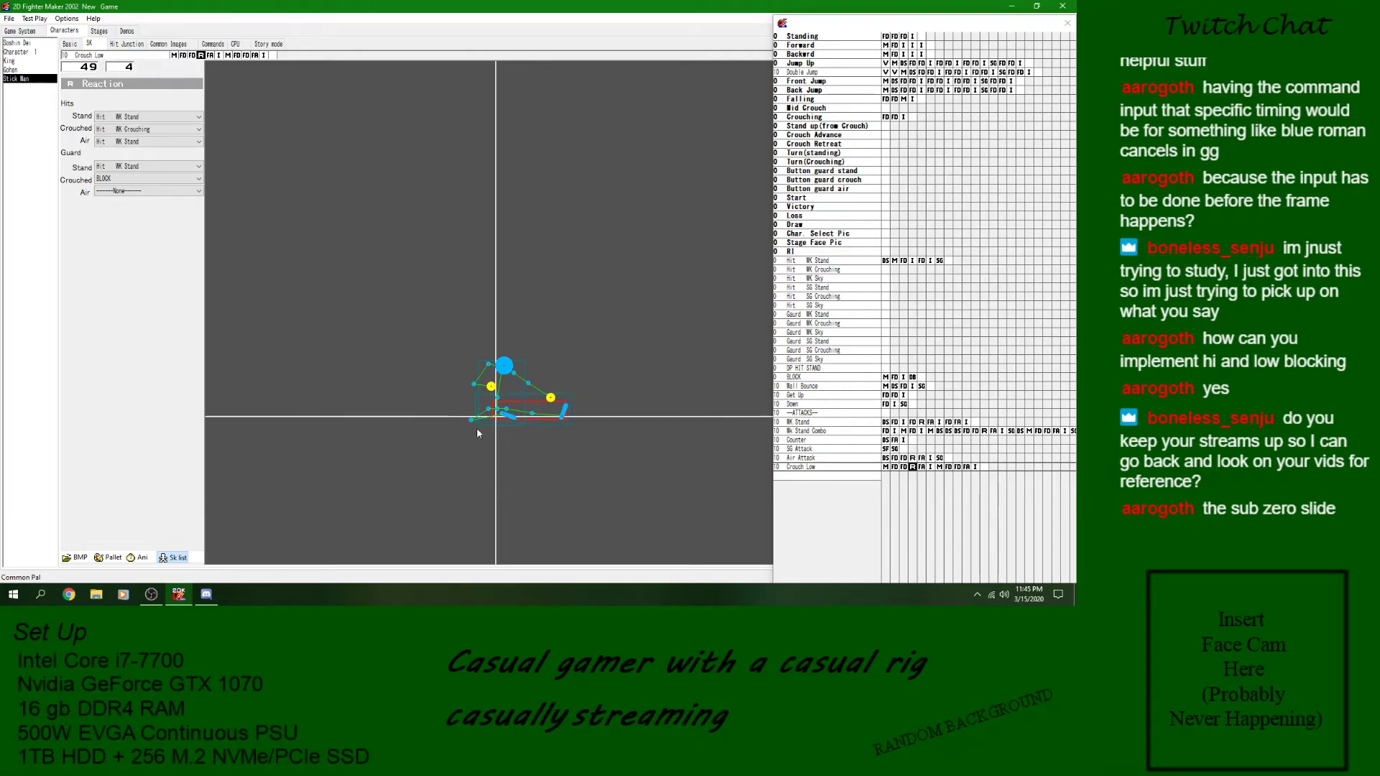
pyautogui.moveTo(476, 419); pyautogui.dragTo(486, 417)
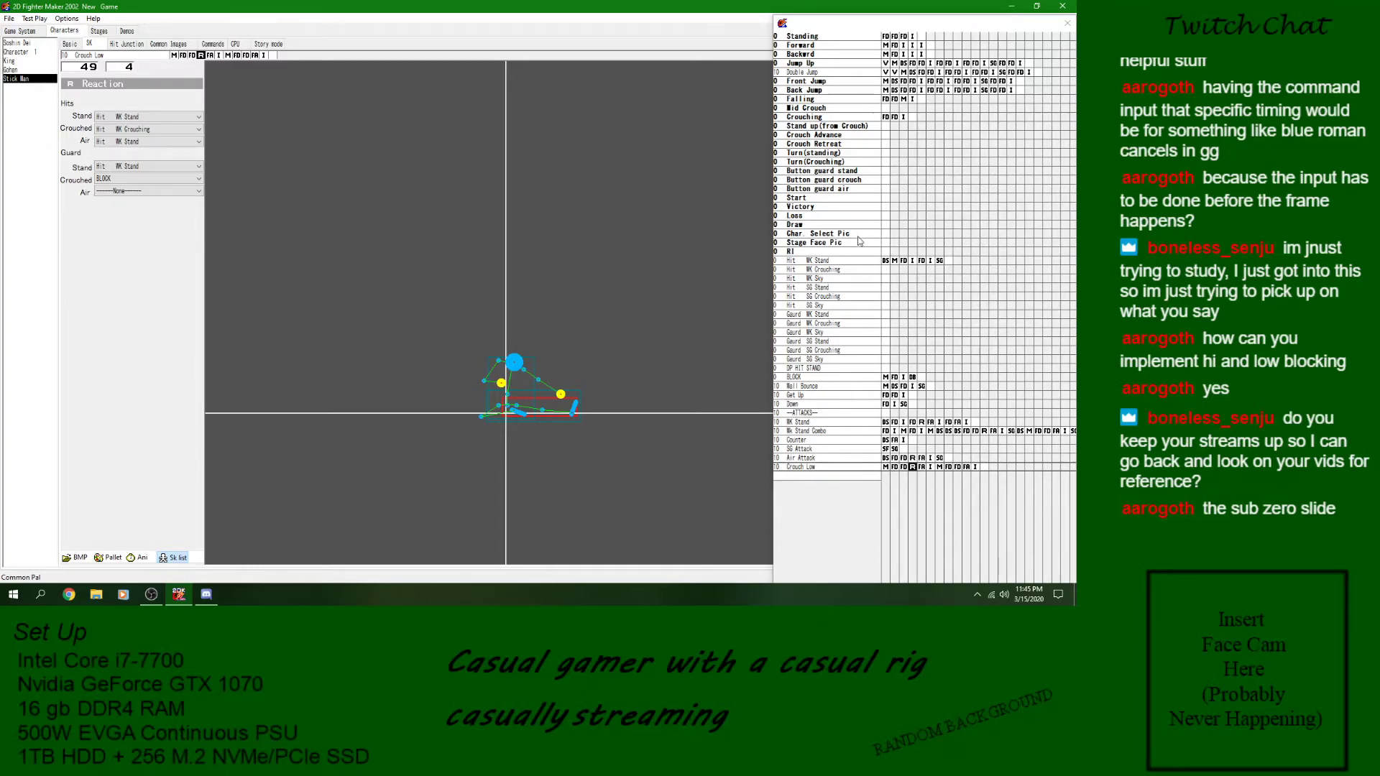
# - Look through Stick Man's reaction and attack skills, from Hit WK Stand and BLOCK down to Crouch Low and WK Stand
pyautogui.click(857, 262)
pyautogui.click(834, 377)
pyautogui.click(831, 386)
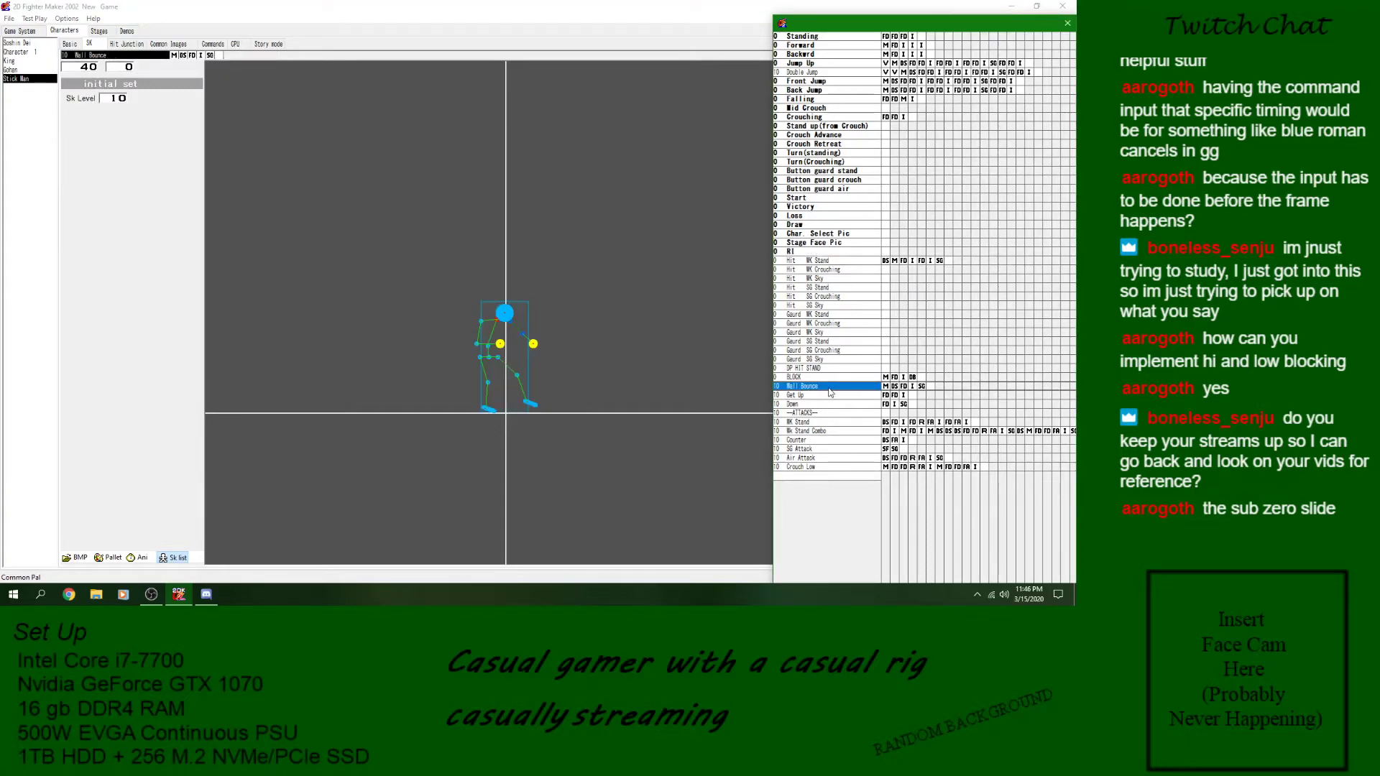
pyautogui.click(828, 396)
pyautogui.click(830, 404)
pyautogui.click(830, 431)
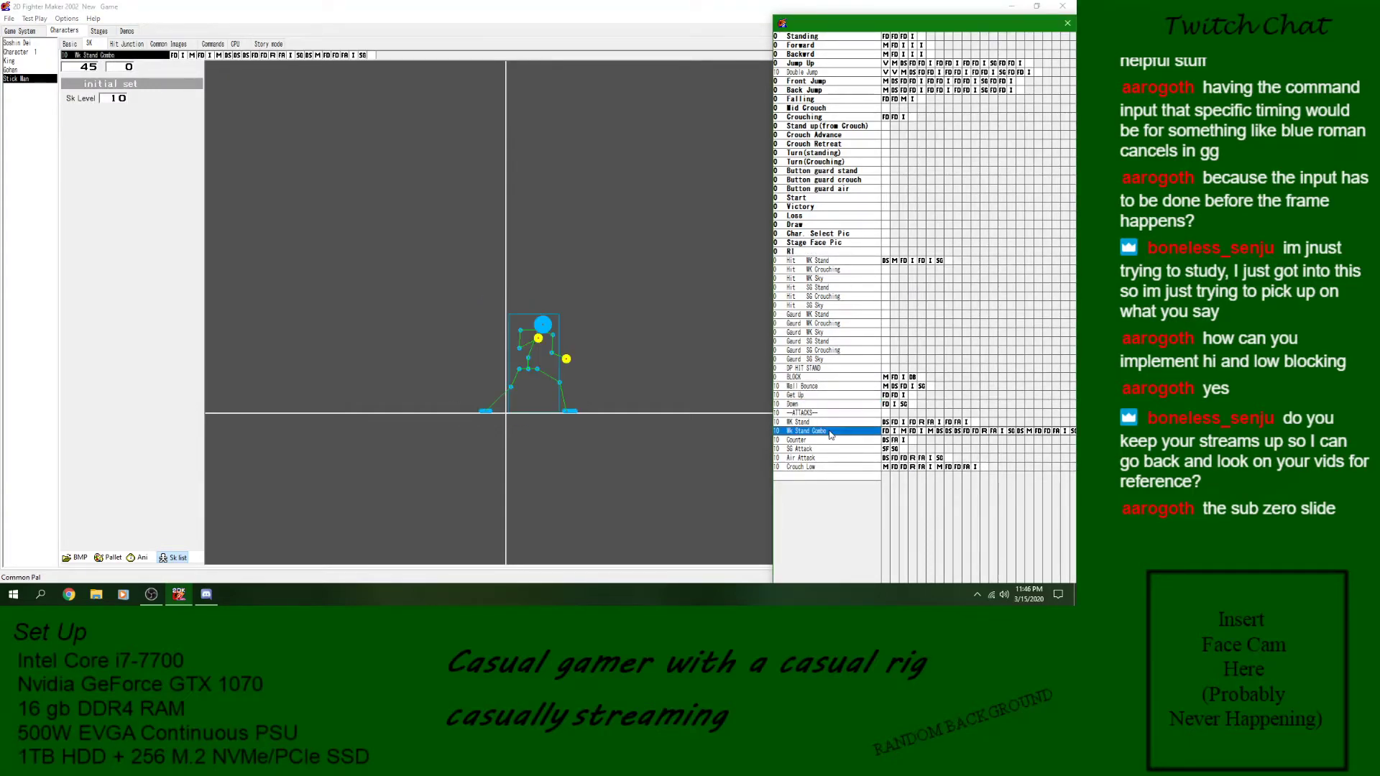
pyautogui.click(831, 440)
pyautogui.click(830, 449)
pyautogui.click(830, 458)
pyautogui.click(831, 467)
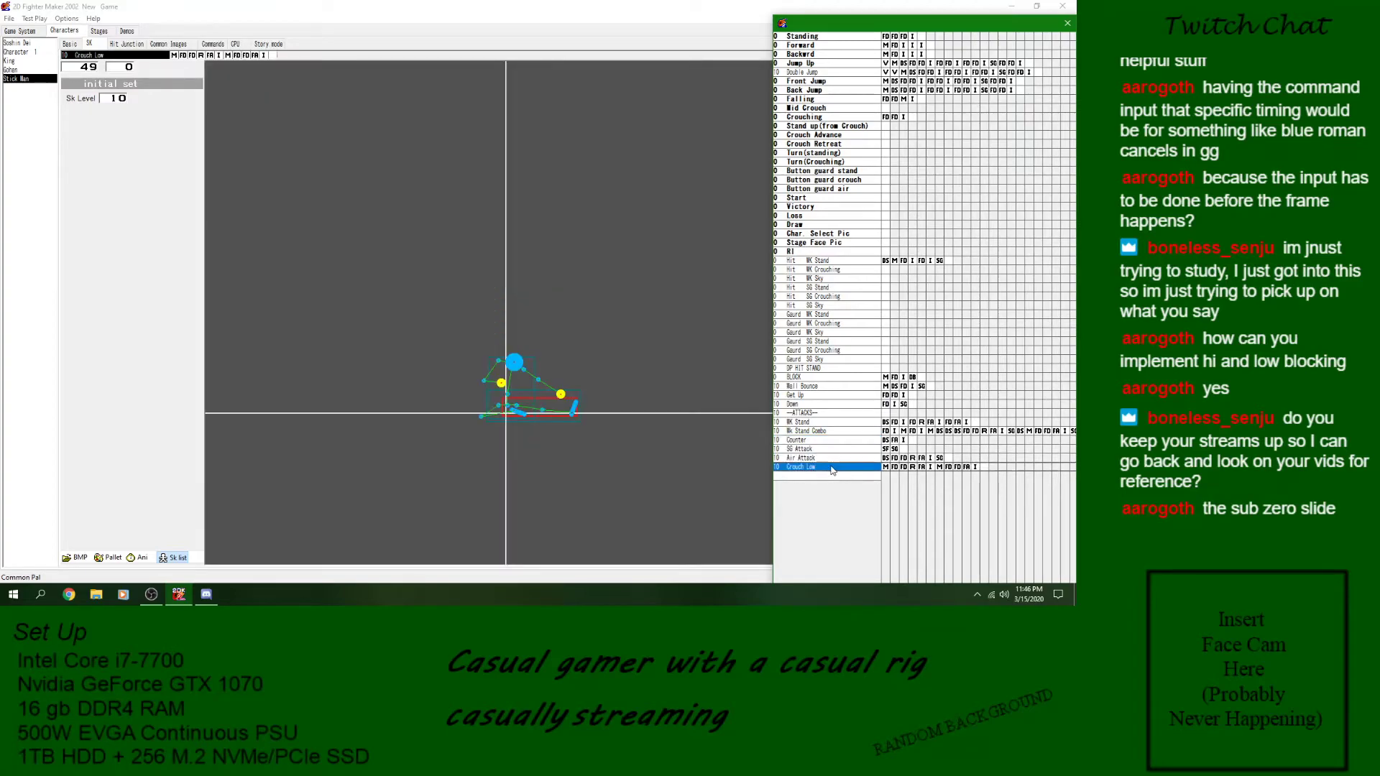
pyautogui.click(822, 424)
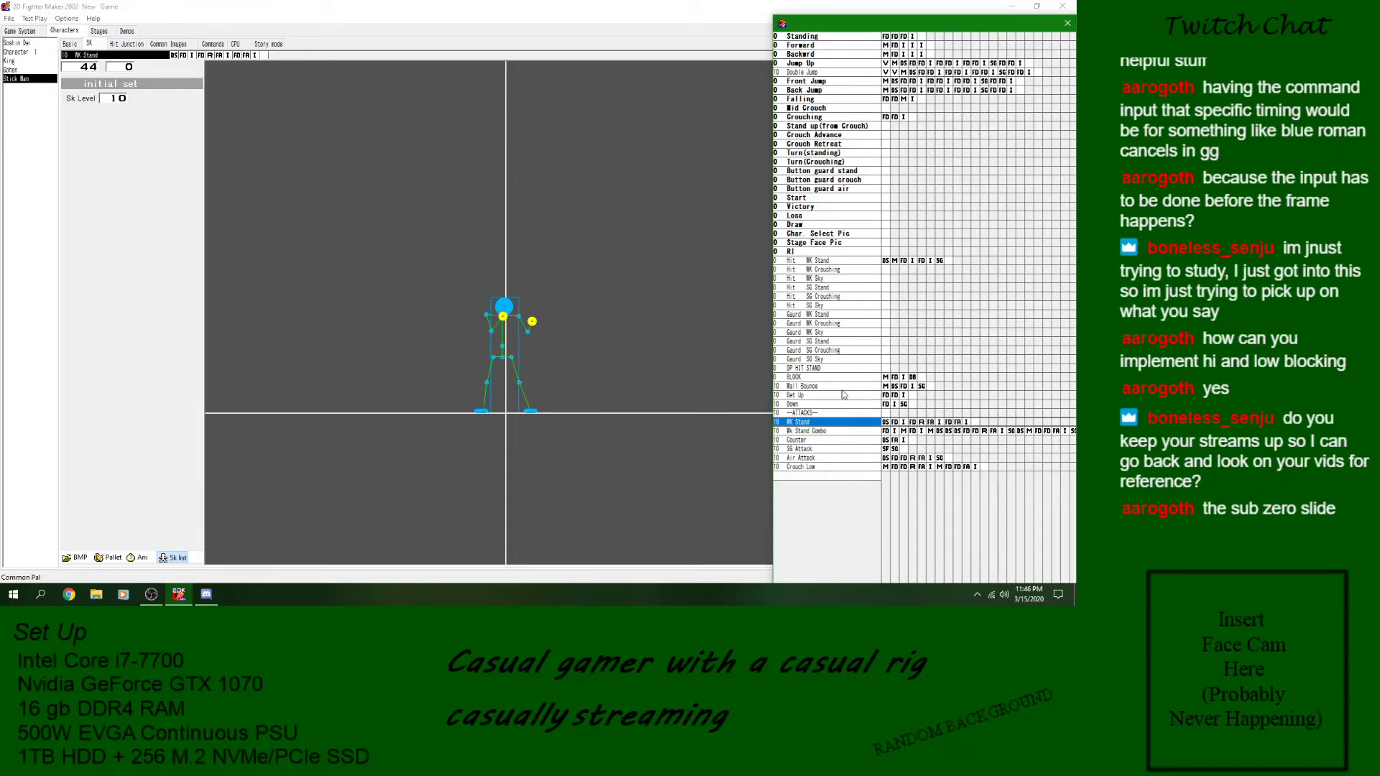
# - Look through Stick Man's basic movement, crouch and button guard skills, from Standing down to the Hit skills
pyautogui.click(862, 37)
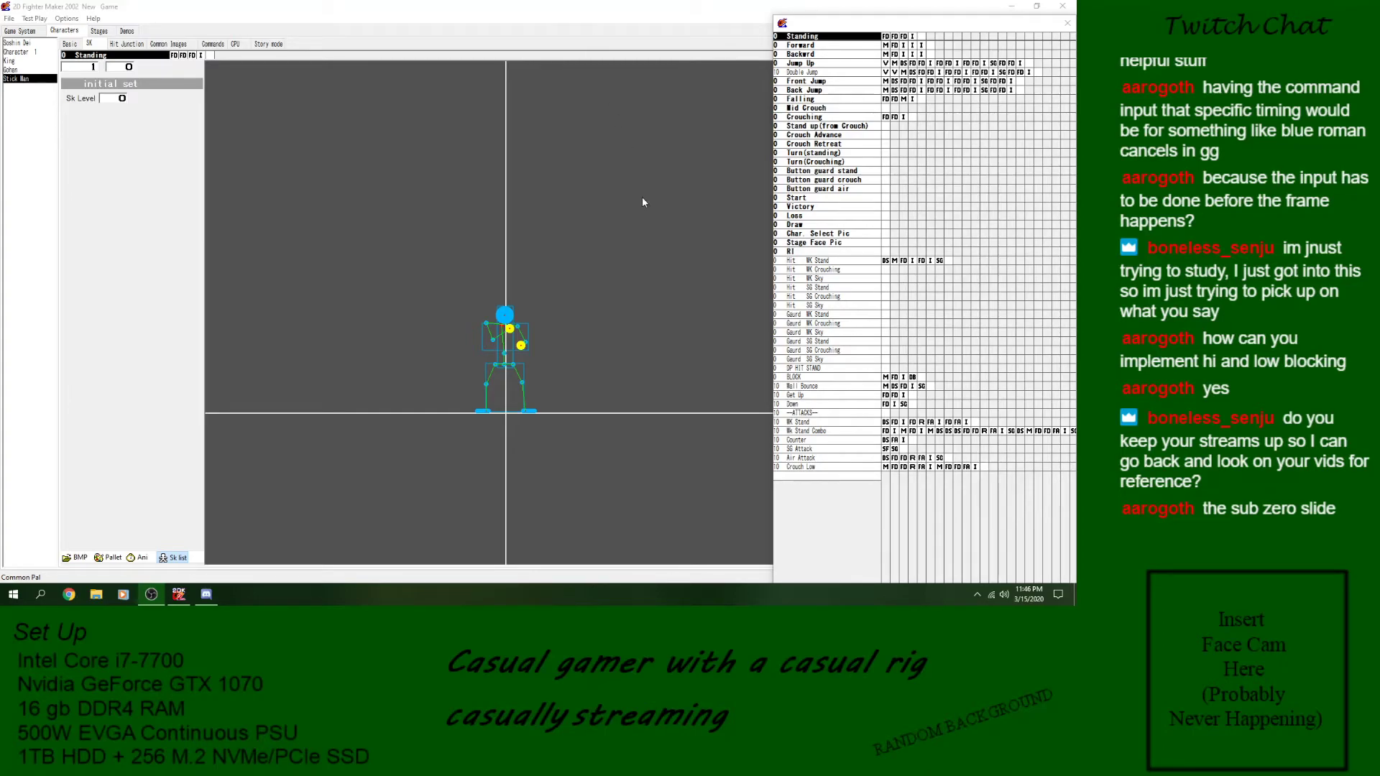
pyautogui.click(882, 54)
pyautogui.click(865, 65)
pyautogui.click(855, 90)
pyautogui.click(853, 99)
pyautogui.click(852, 110)
pyautogui.click(848, 118)
pyautogui.click(841, 180)
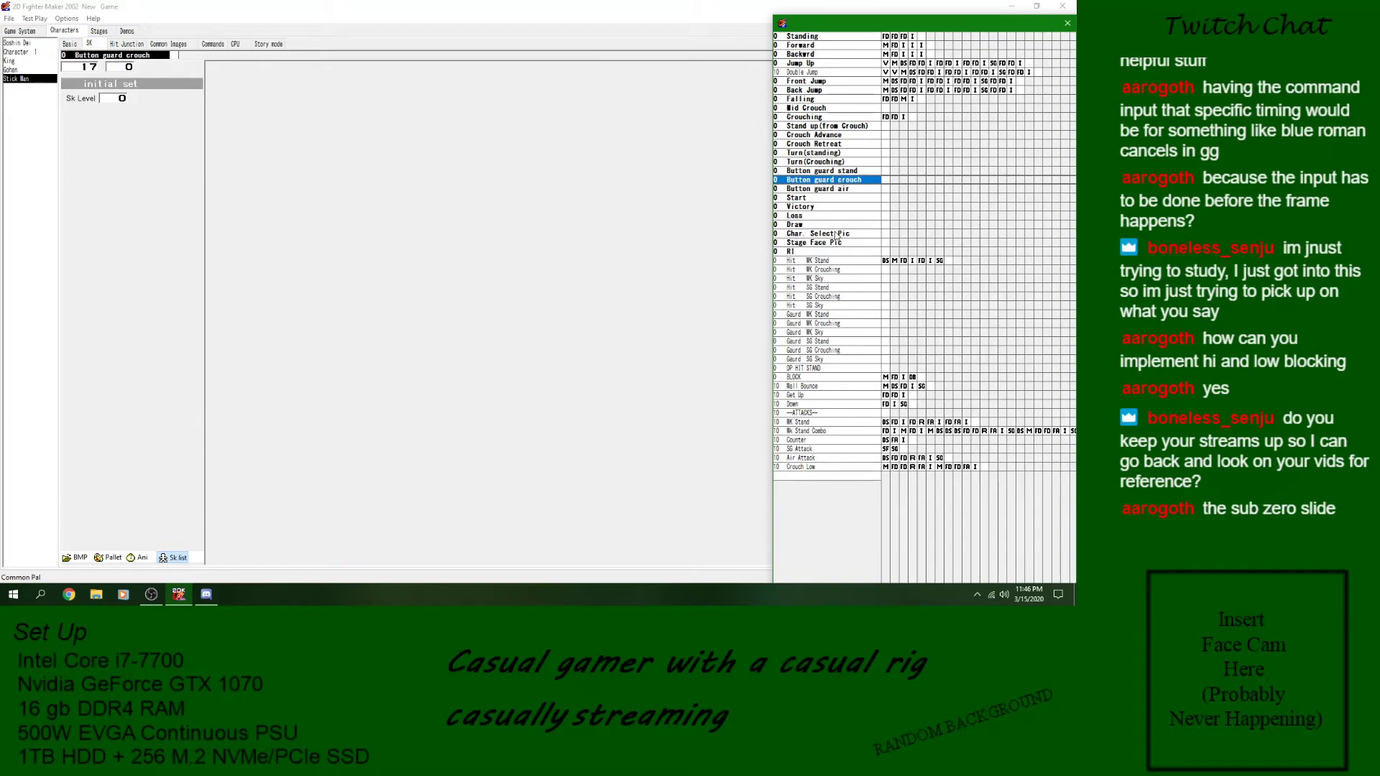
pyautogui.click(833, 233)
pyautogui.click(829, 251)
pyautogui.click(829, 270)
# - Examine the BLOCK, Wall Bounce, Get Up and Down skills and the attacks through Crouch Low
pyautogui.click(851, 415)
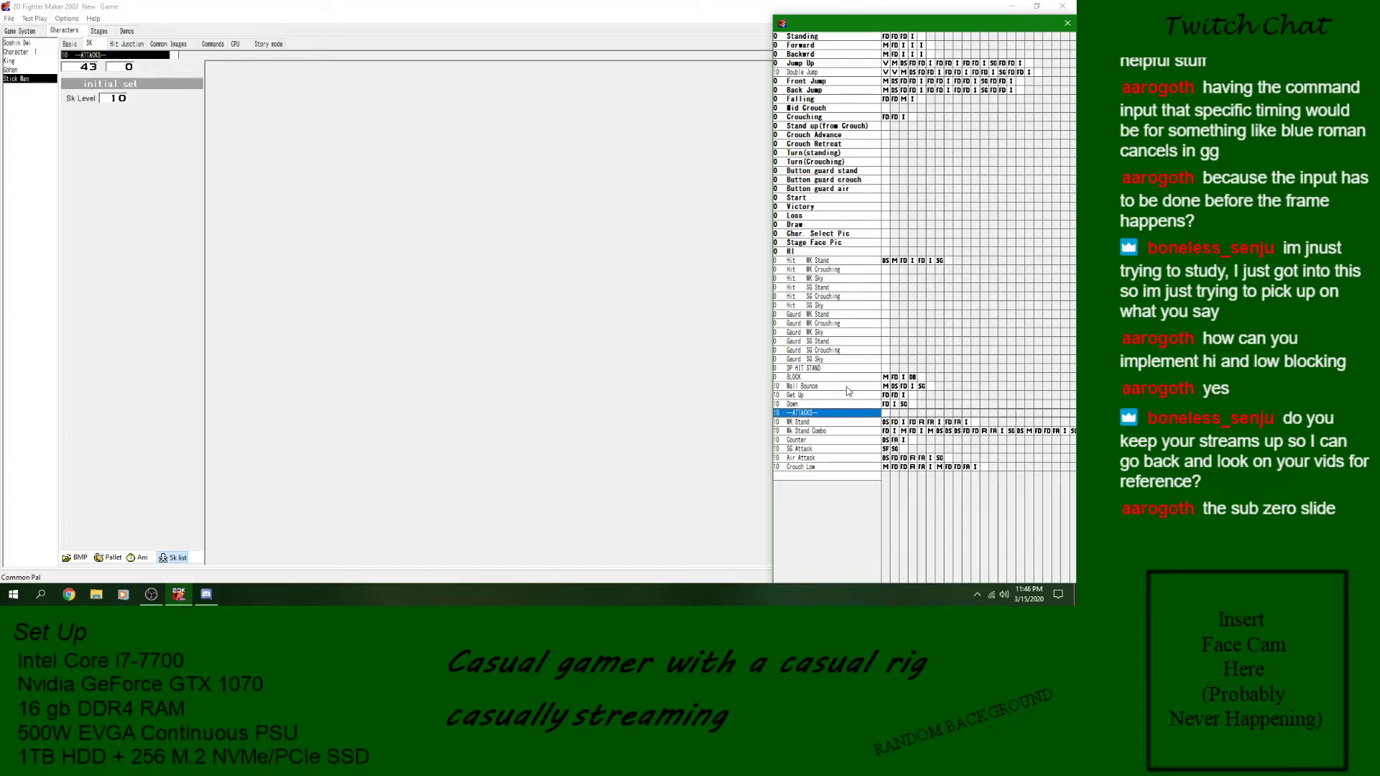
pyautogui.click(846, 378)
pyautogui.click(844, 389)
pyautogui.click(841, 396)
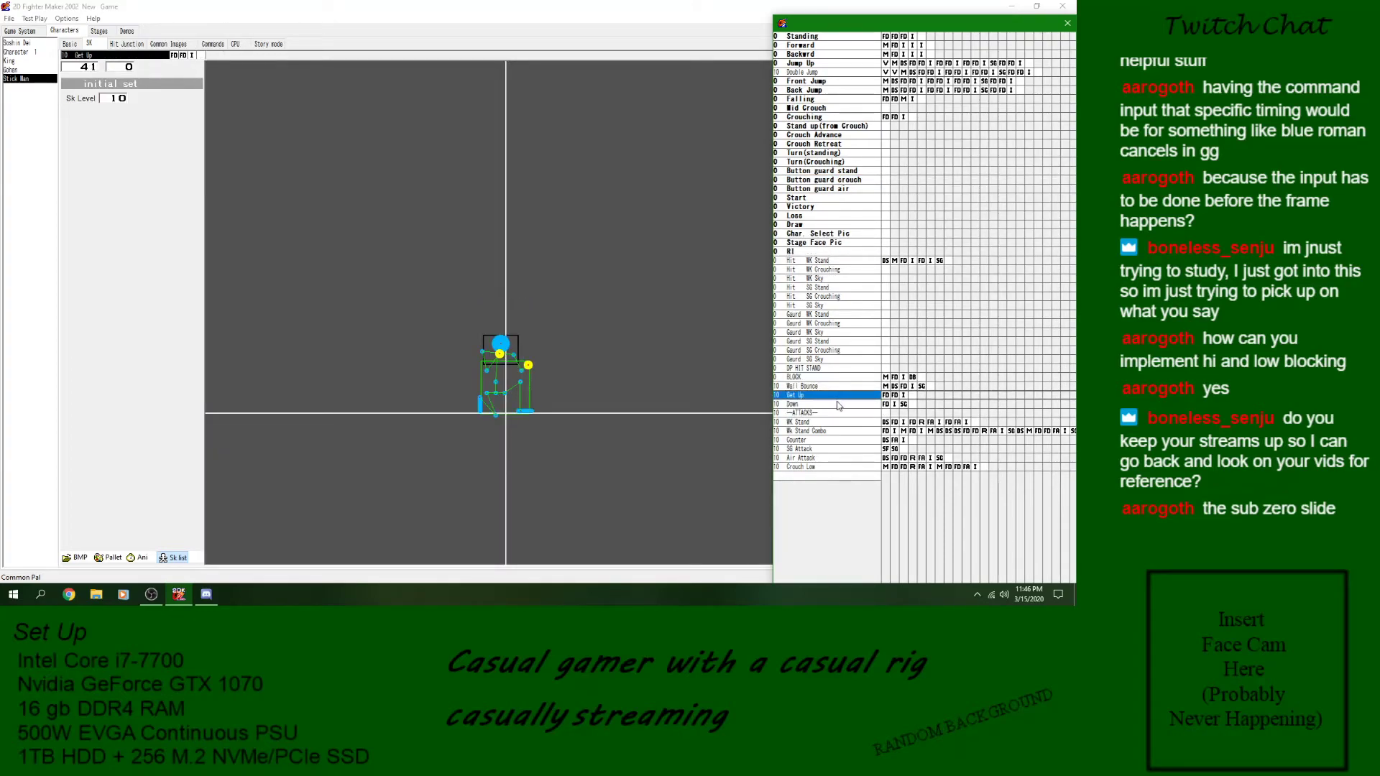
pyautogui.click(839, 405)
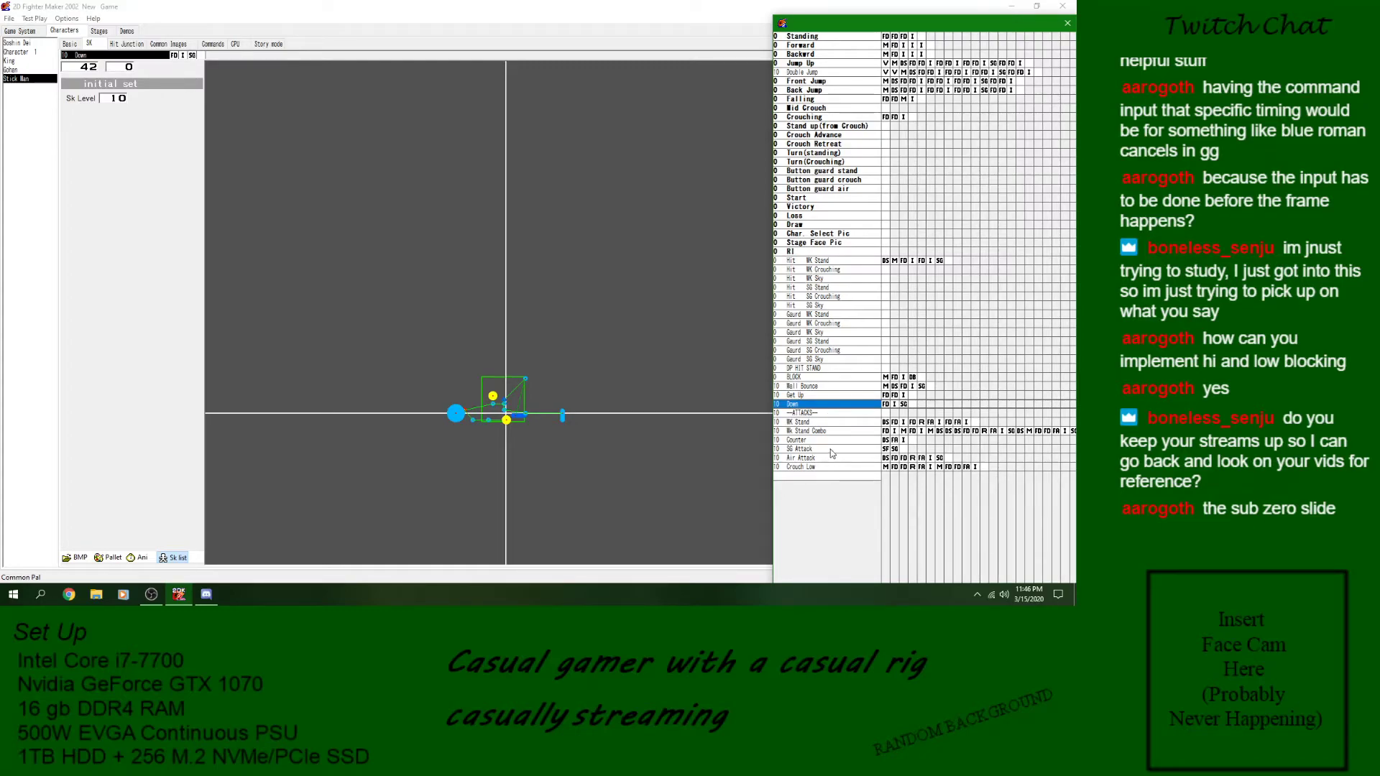
pyautogui.click(825, 434)
pyautogui.click(826, 441)
pyautogui.click(827, 451)
pyautogui.click(821, 468)
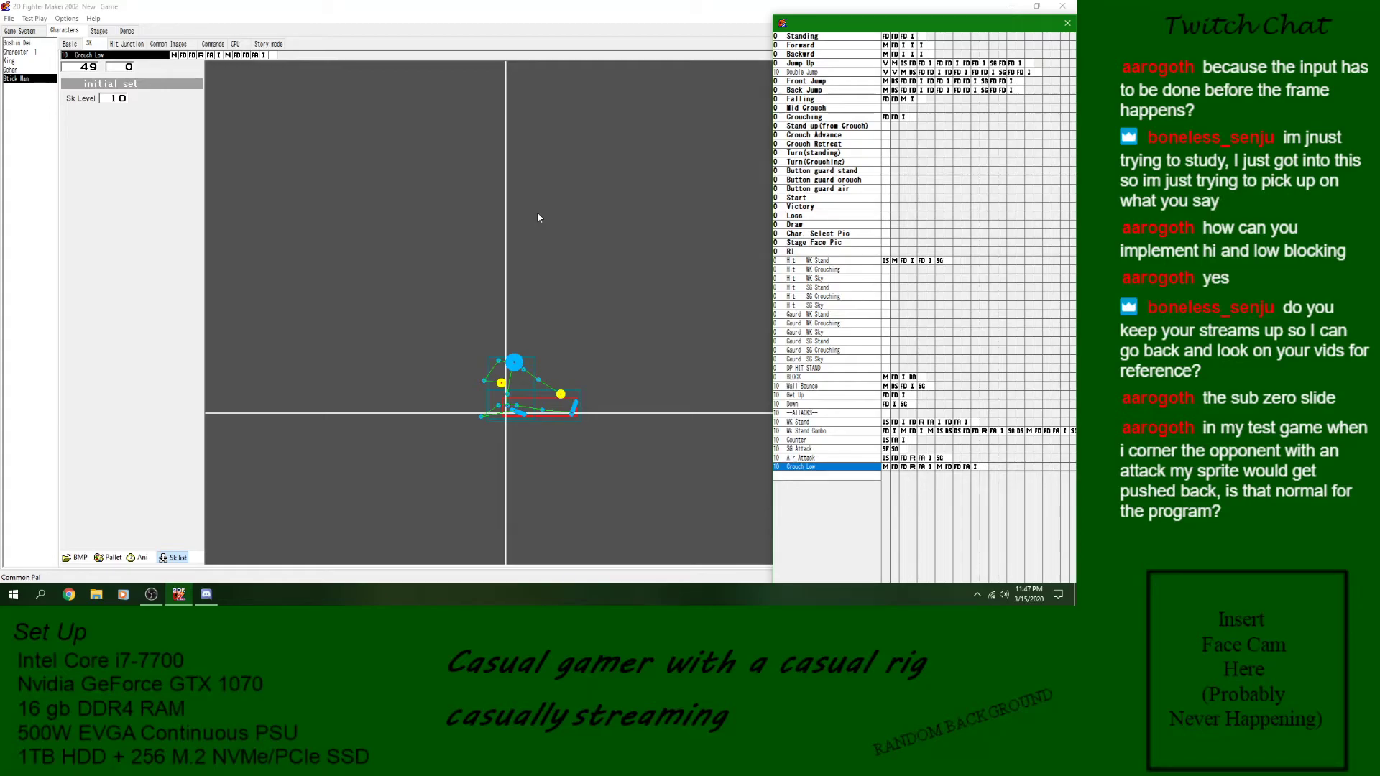
# - Test the standing attack in a battle while driving the opponent into the stage corner, and close the battle
pyautogui.click(33, 19)
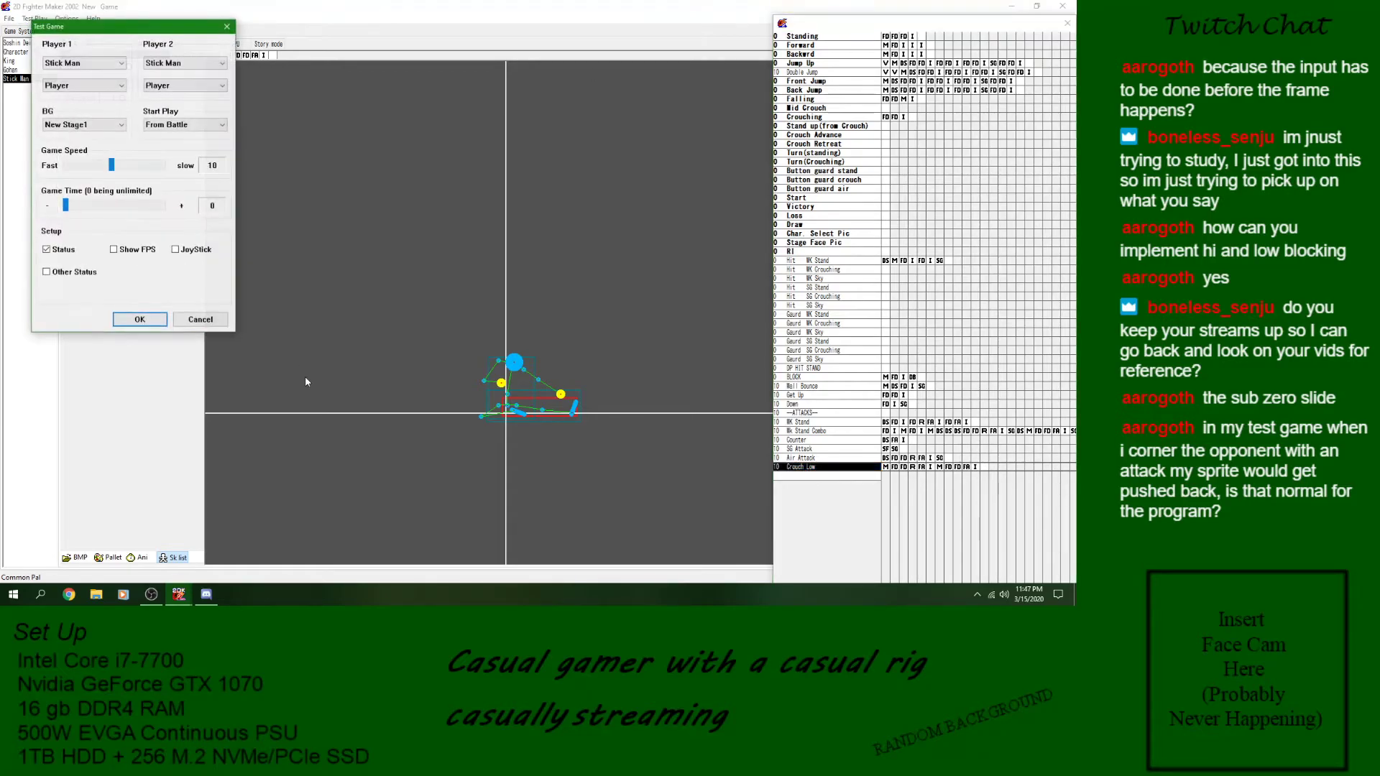
pyautogui.click(148, 323)
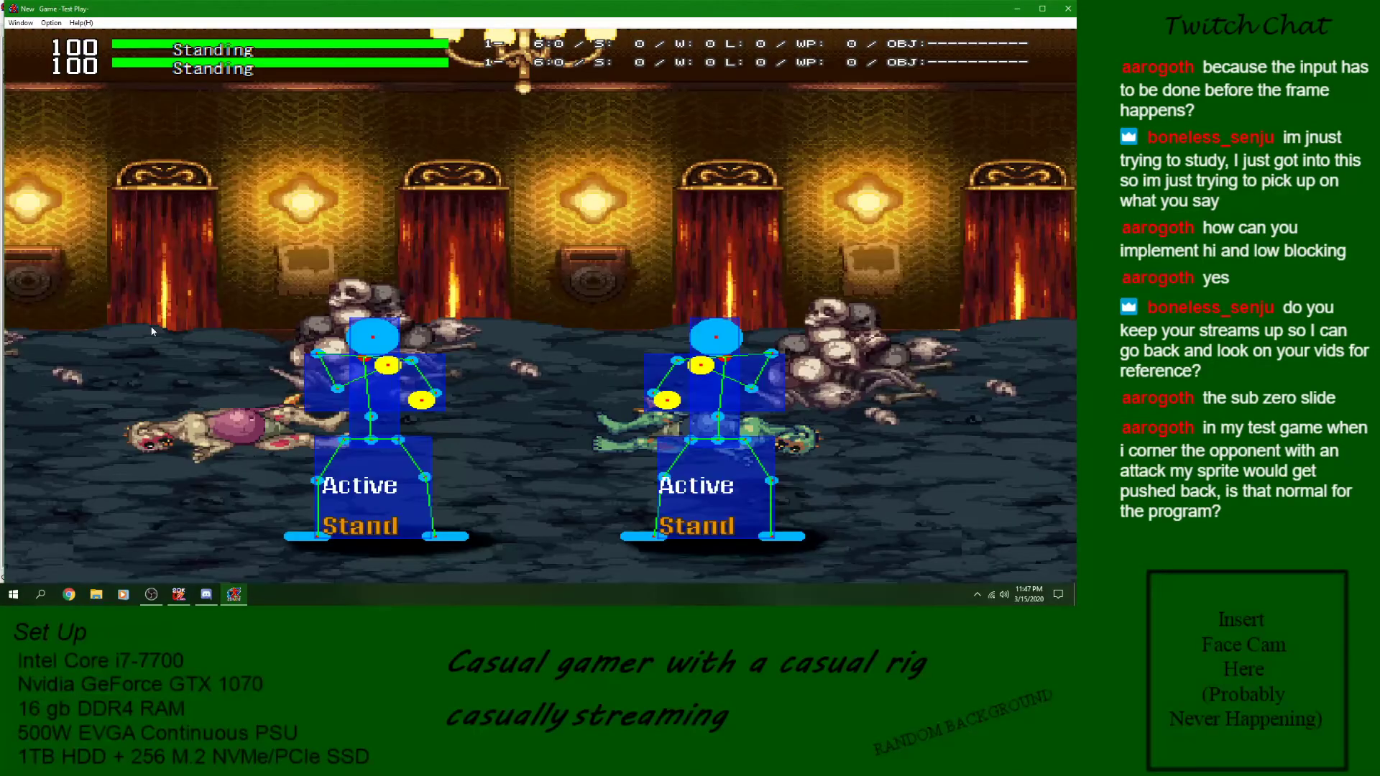
pyautogui.press('Right')
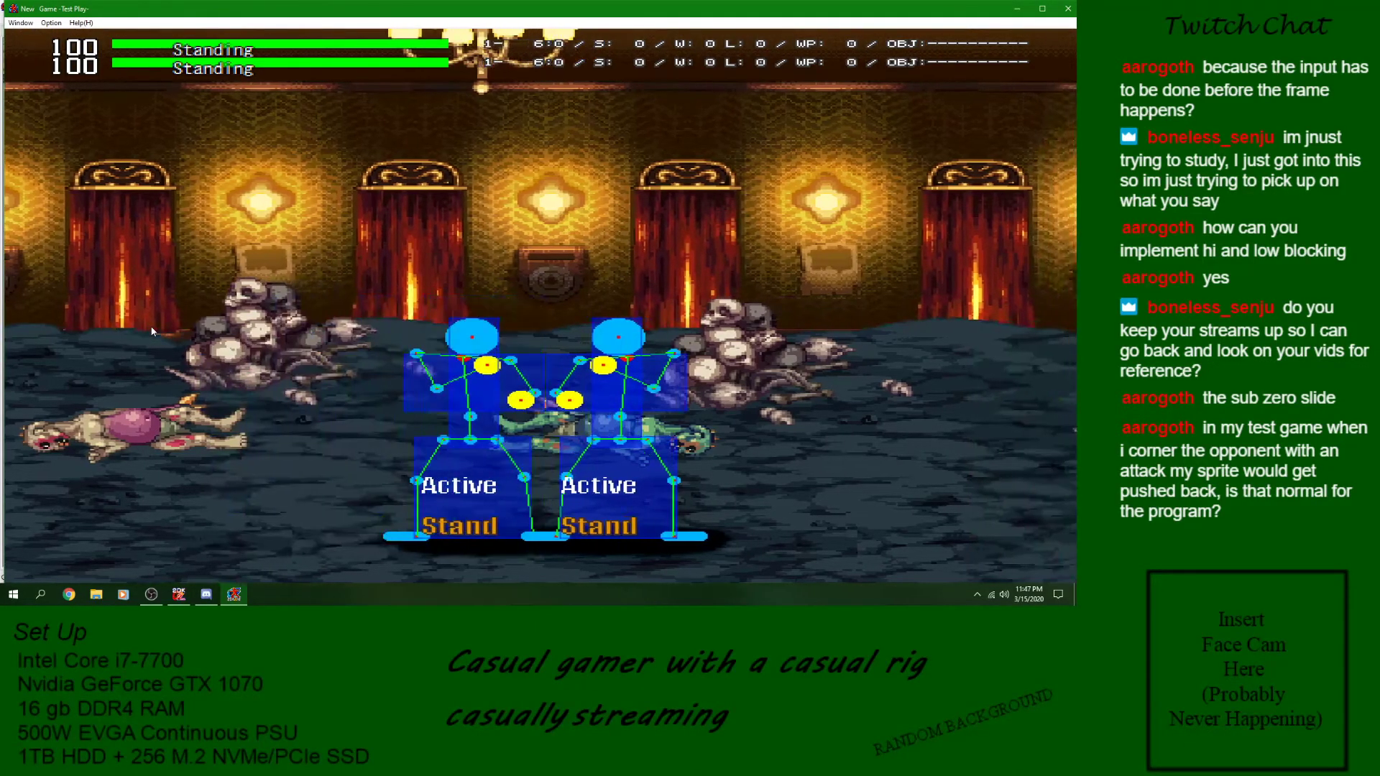
pyautogui.press('z')
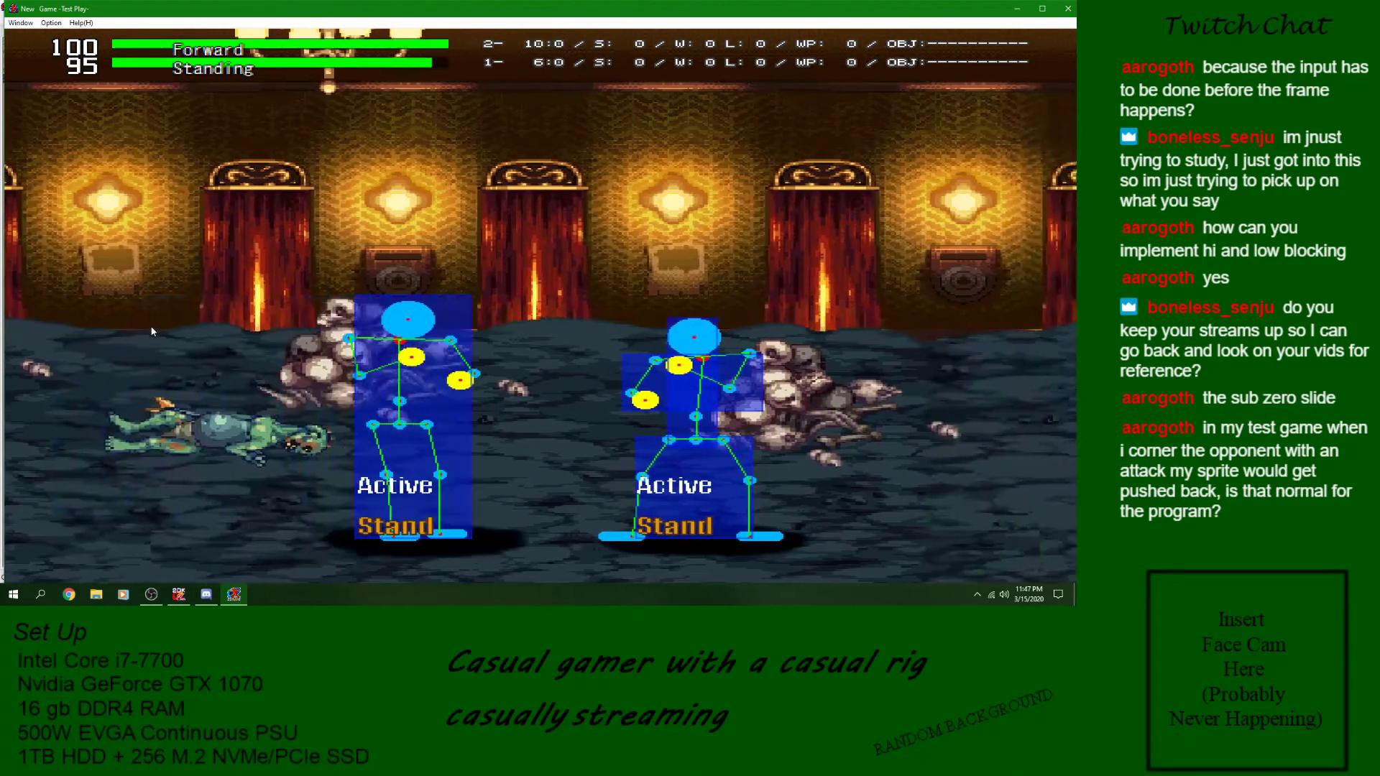
pyautogui.press('z')
pyautogui.press('Right')
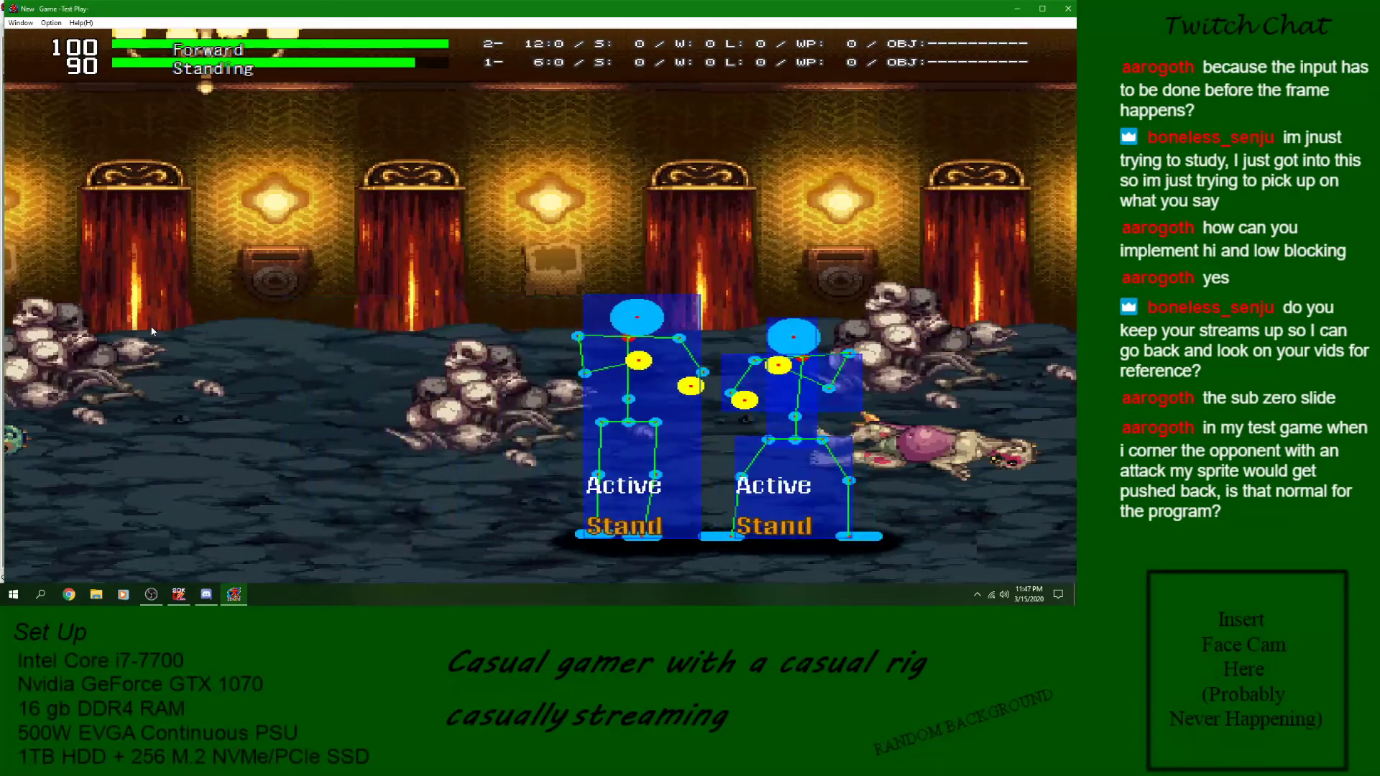
pyautogui.press('z')
pyautogui.press('Right')
pyautogui.press('z')
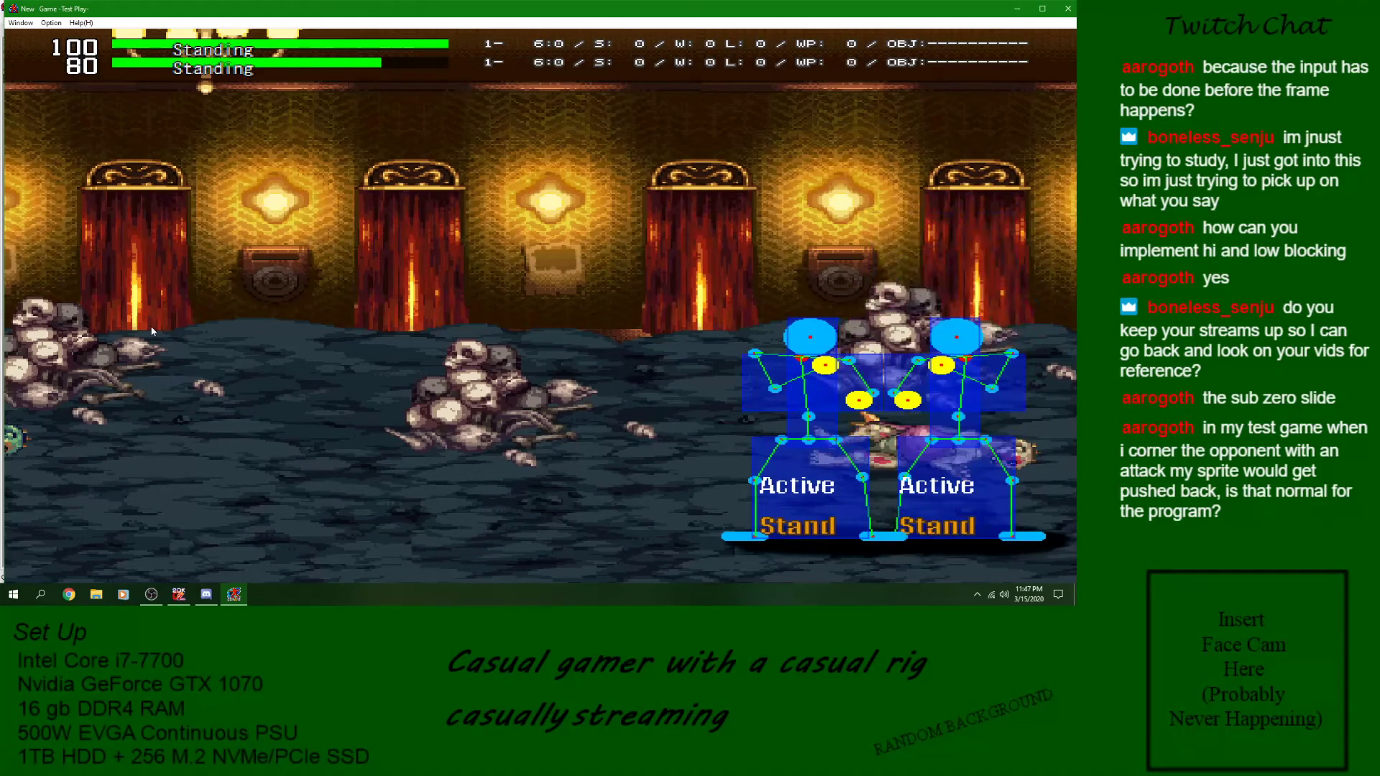
pyautogui.press('z')
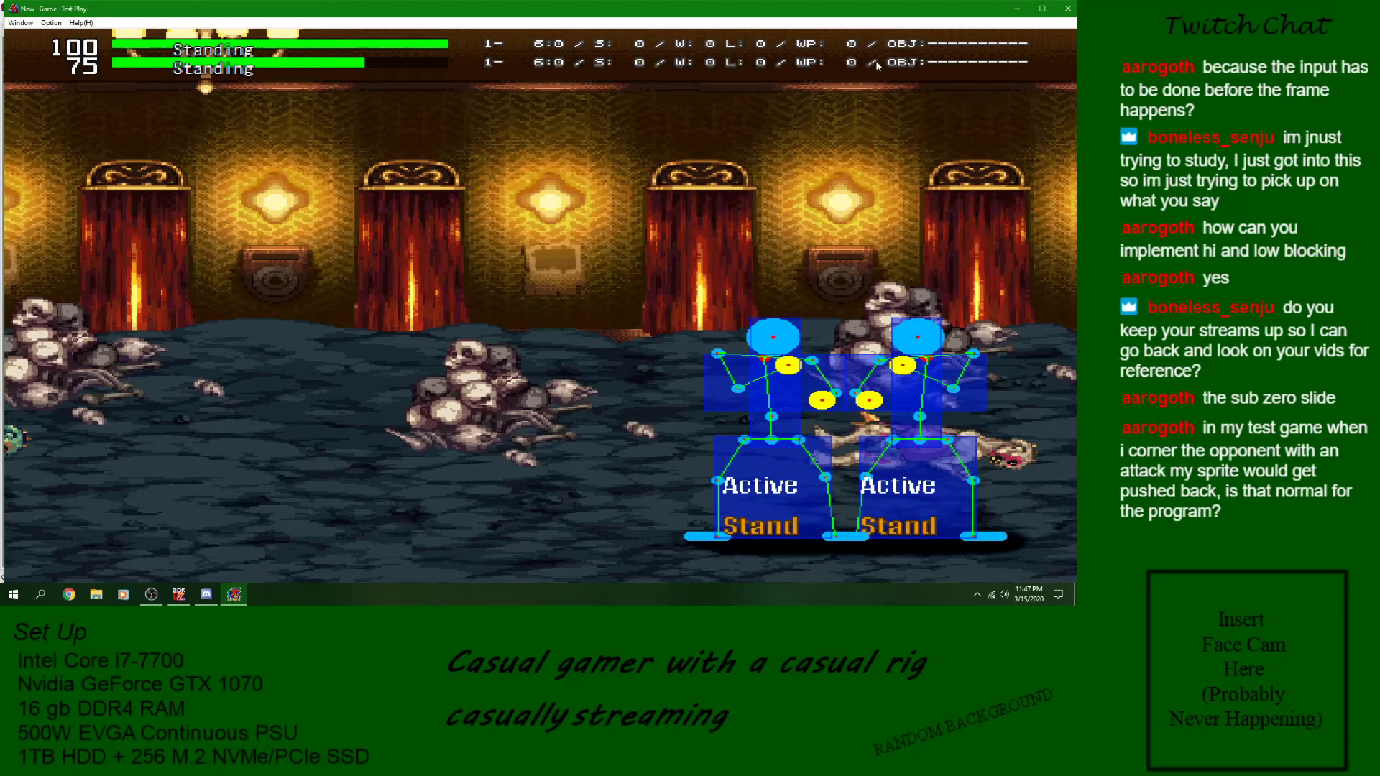
pyautogui.click(1067, 14)
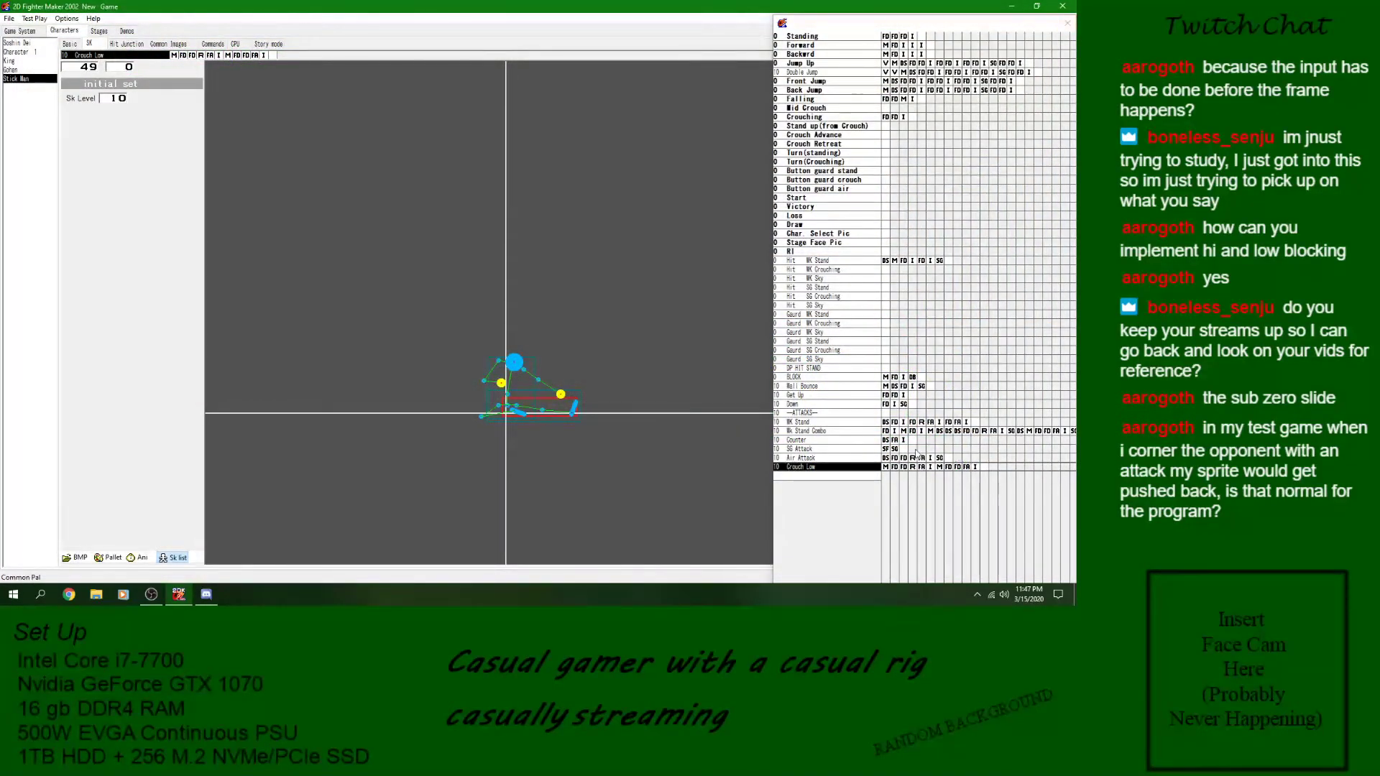
# - Try the Basic Divergence setting "its not" in the BLOCK skill and restore it to Guarding
pyautogui.click(854, 432)
pyautogui.click(874, 423)
pyautogui.click(914, 378)
pyautogui.click(872, 388)
pyautogui.click(911, 379)
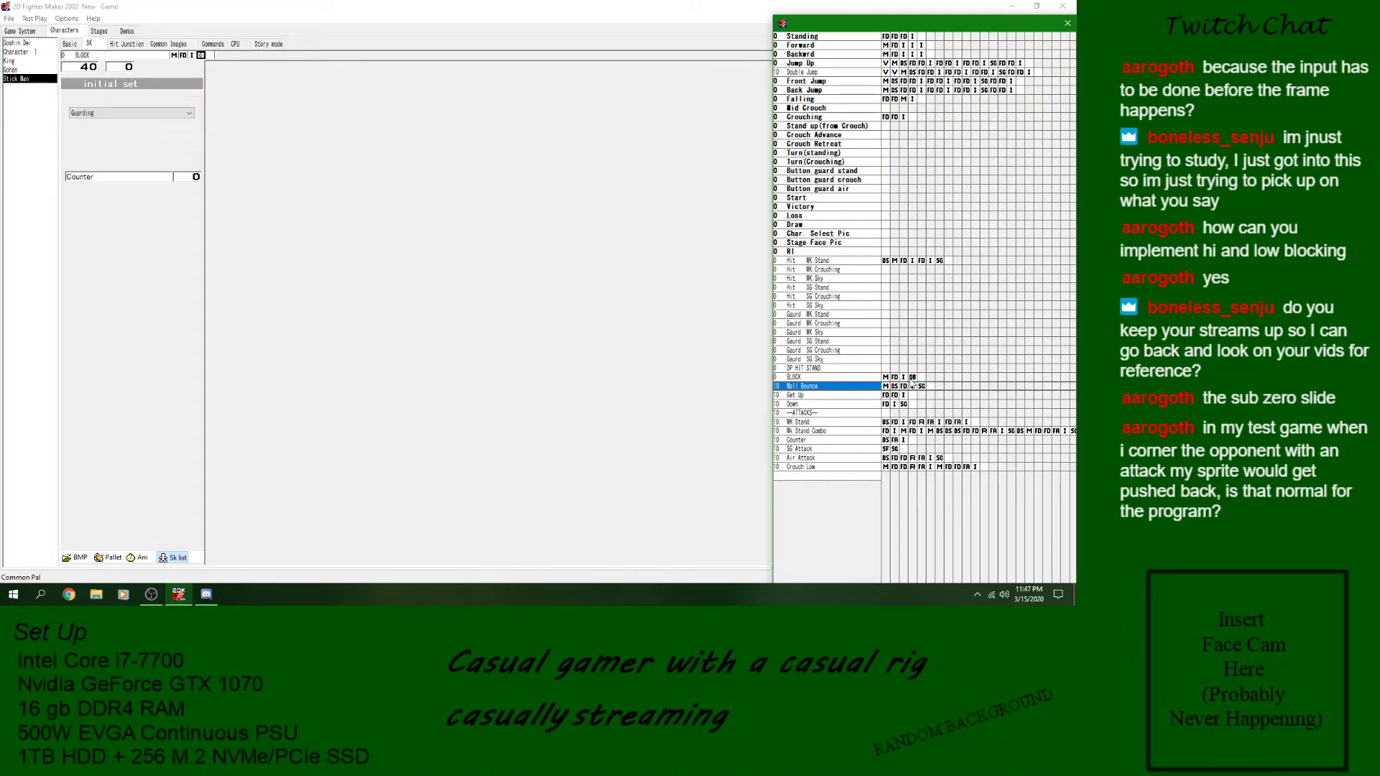
pyautogui.click(104, 113)
pyautogui.click(106, 123)
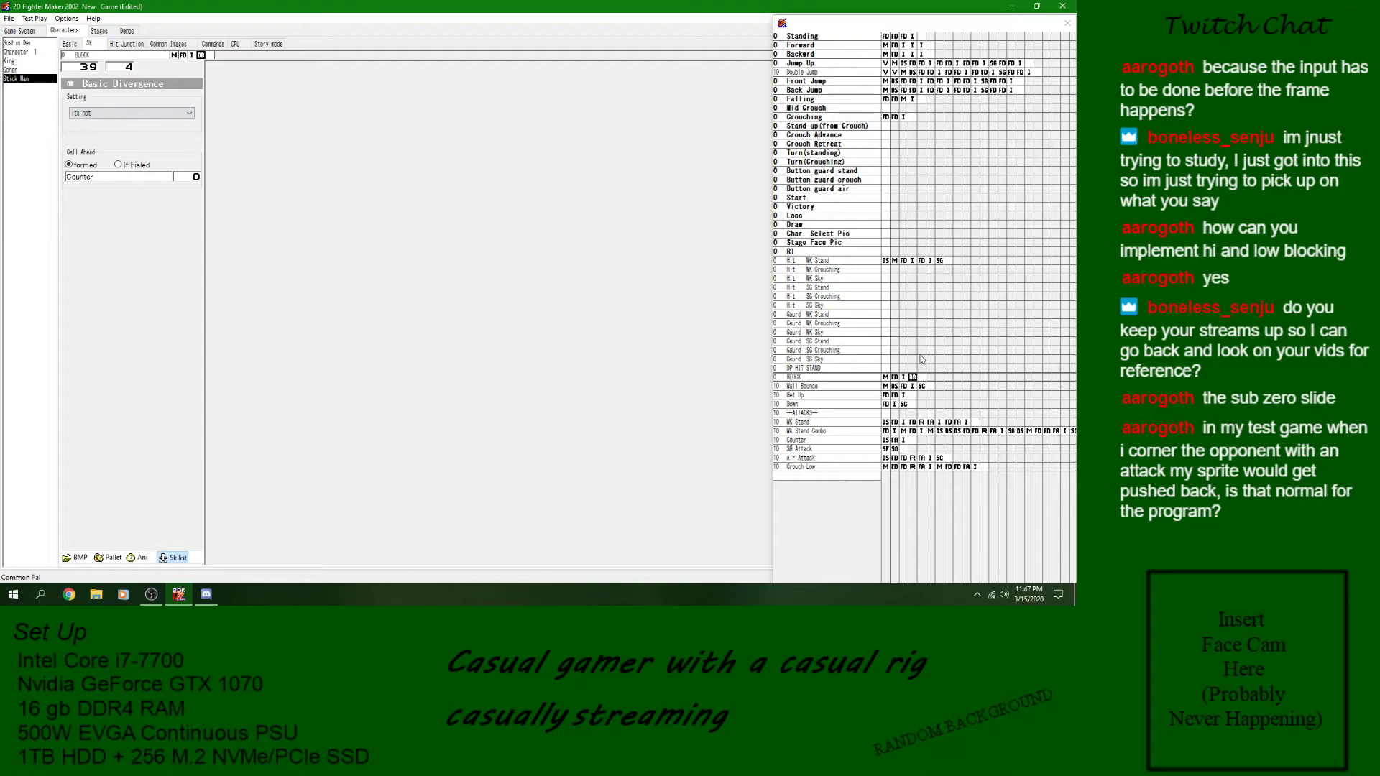
pyautogui.click(821, 379)
pyautogui.click(912, 379)
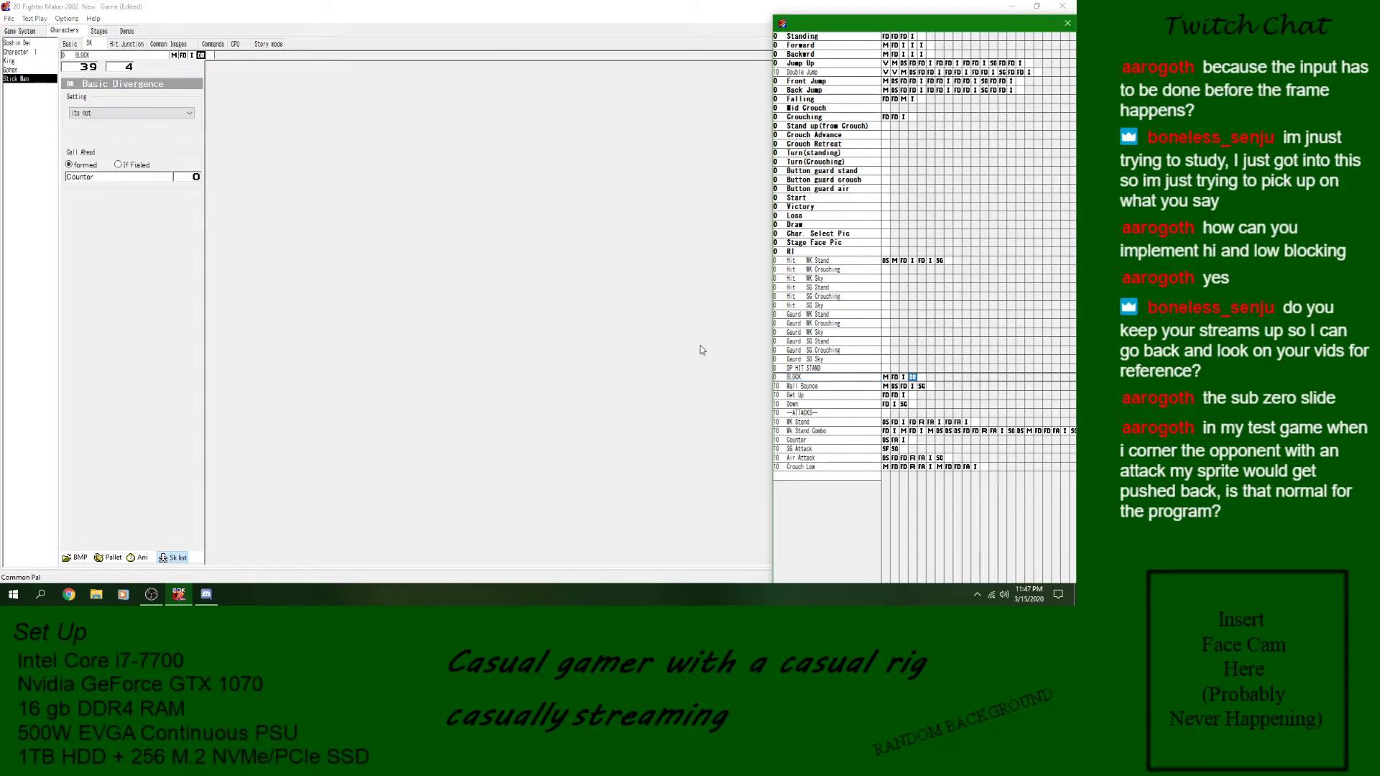
pyautogui.click(130, 113)
pyautogui.click(106, 123)
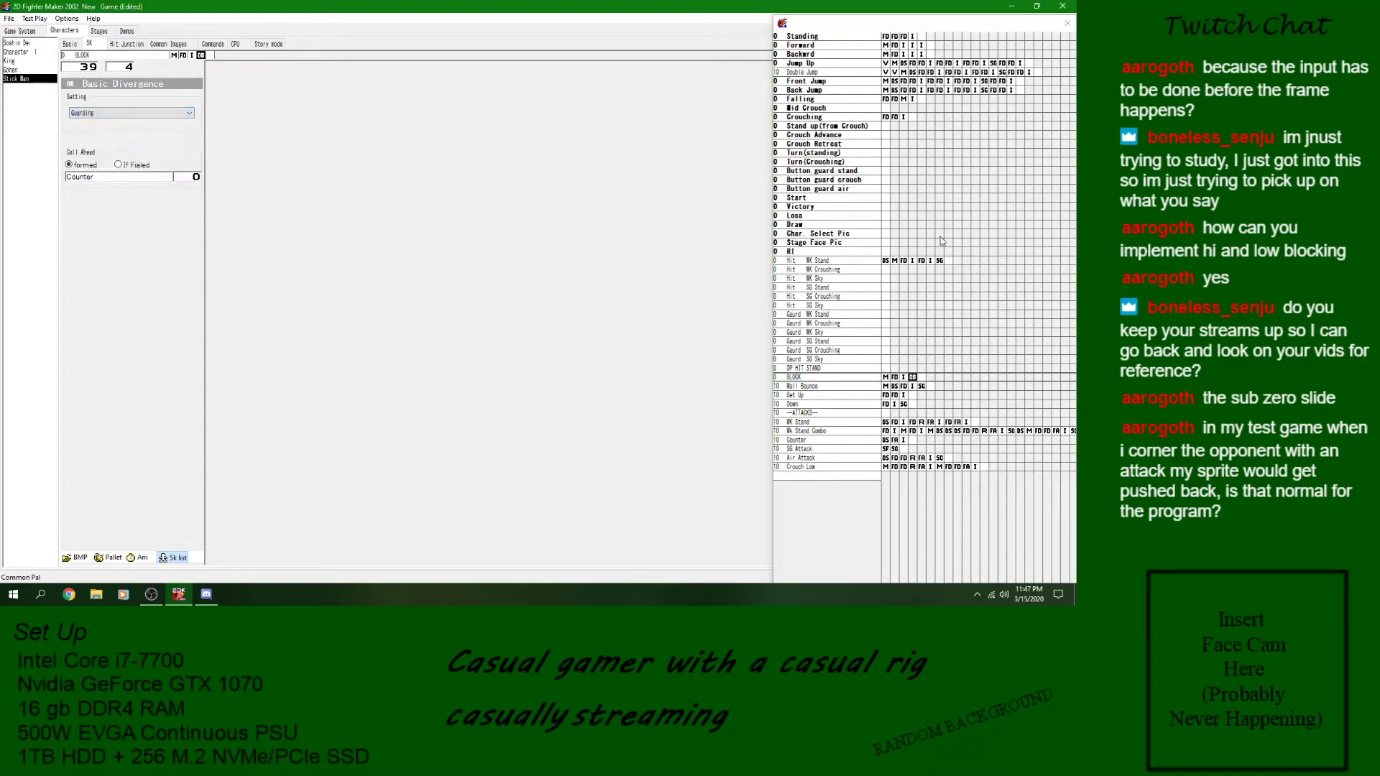
# - Set the Detect Skill divergence at the start of Hit WK Stand to Not and save the game
pyautogui.click(847, 263)
pyautogui.click(939, 261)
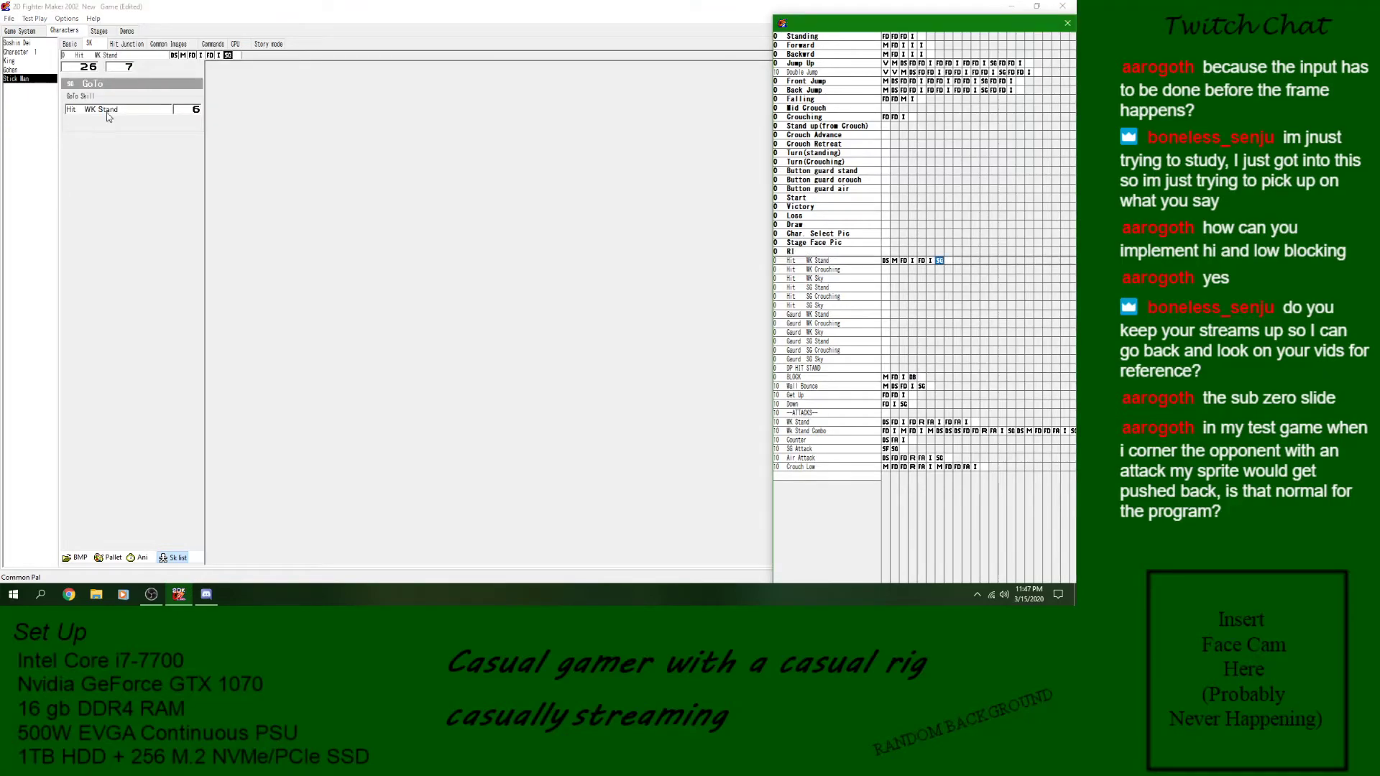
pyautogui.click(884, 261)
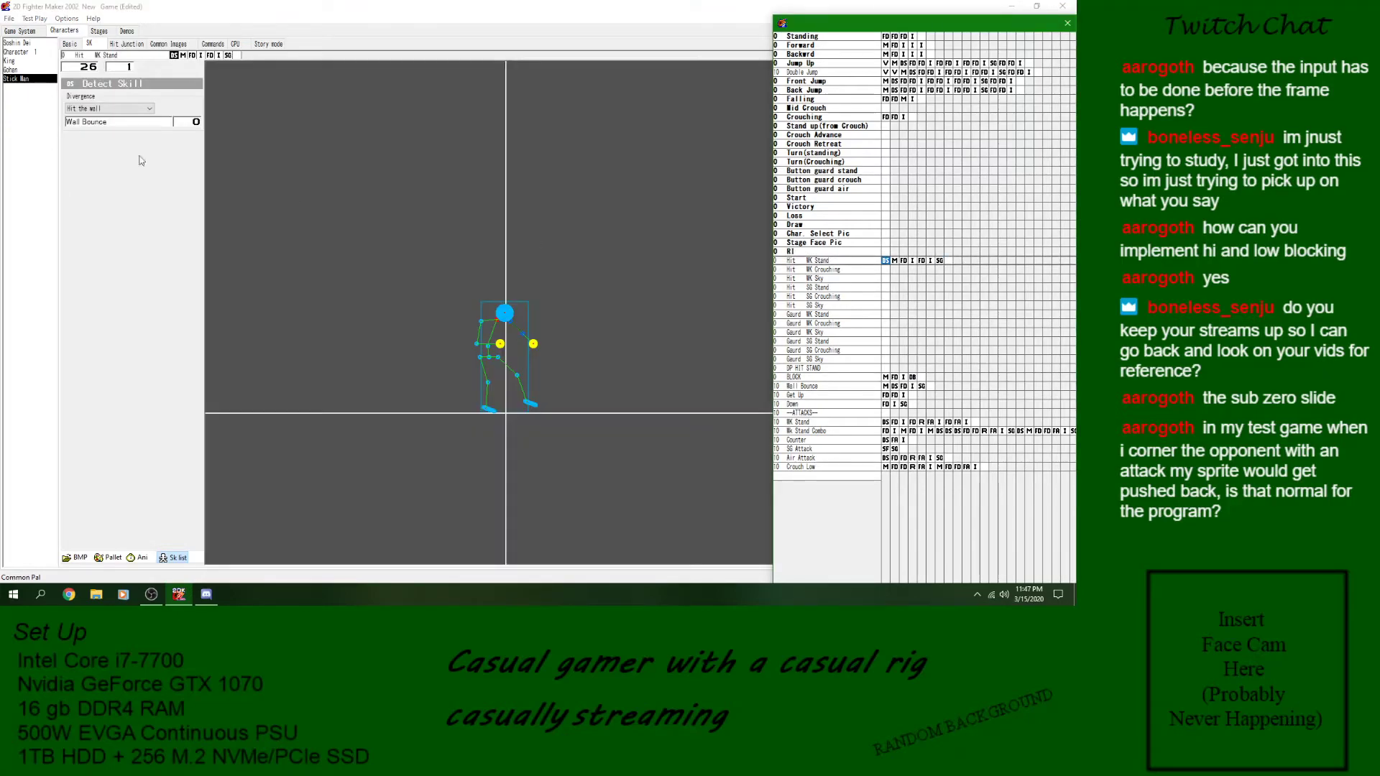
pyautogui.click(88, 109)
pyautogui.click(72, 118)
pyautogui.click(9, 19)
pyautogui.click(18, 58)
pyautogui.click(140, 558)
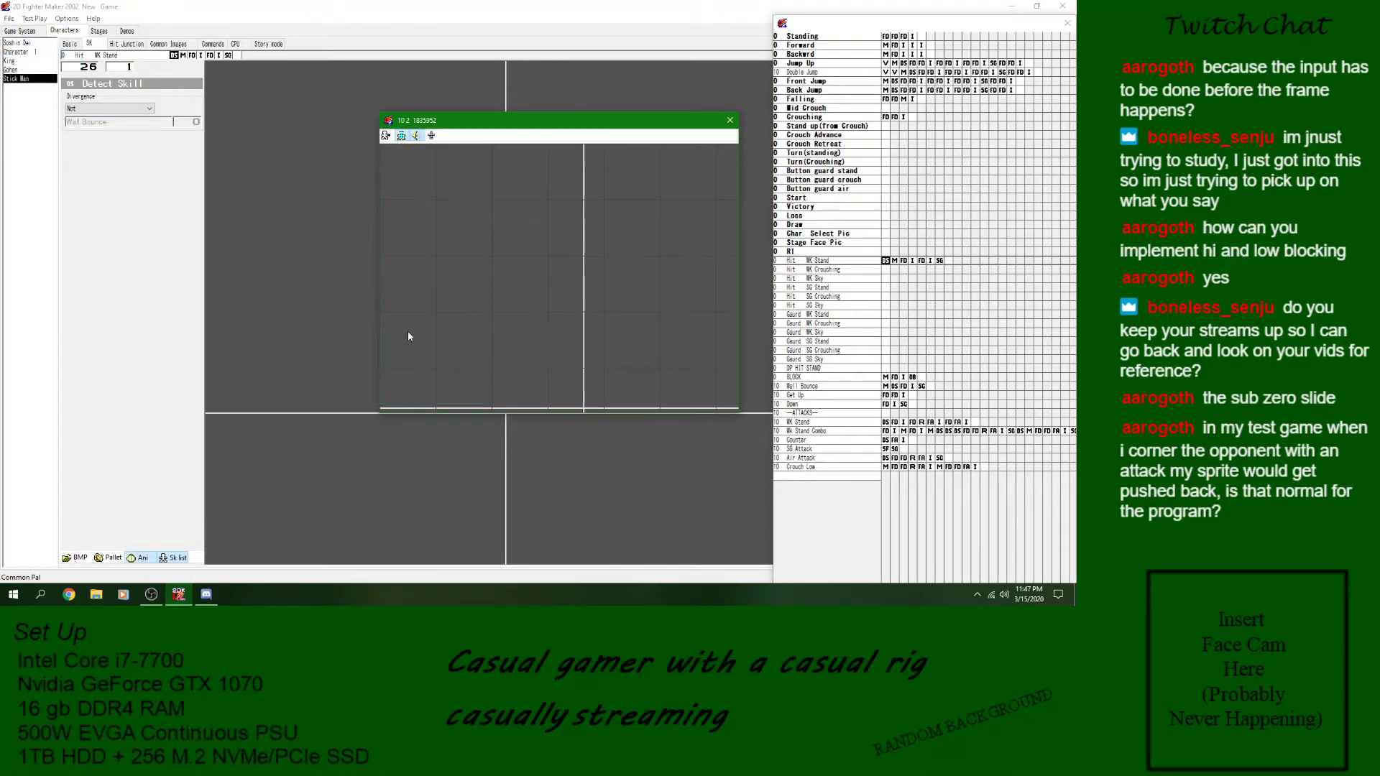
pyautogui.click(730, 121)
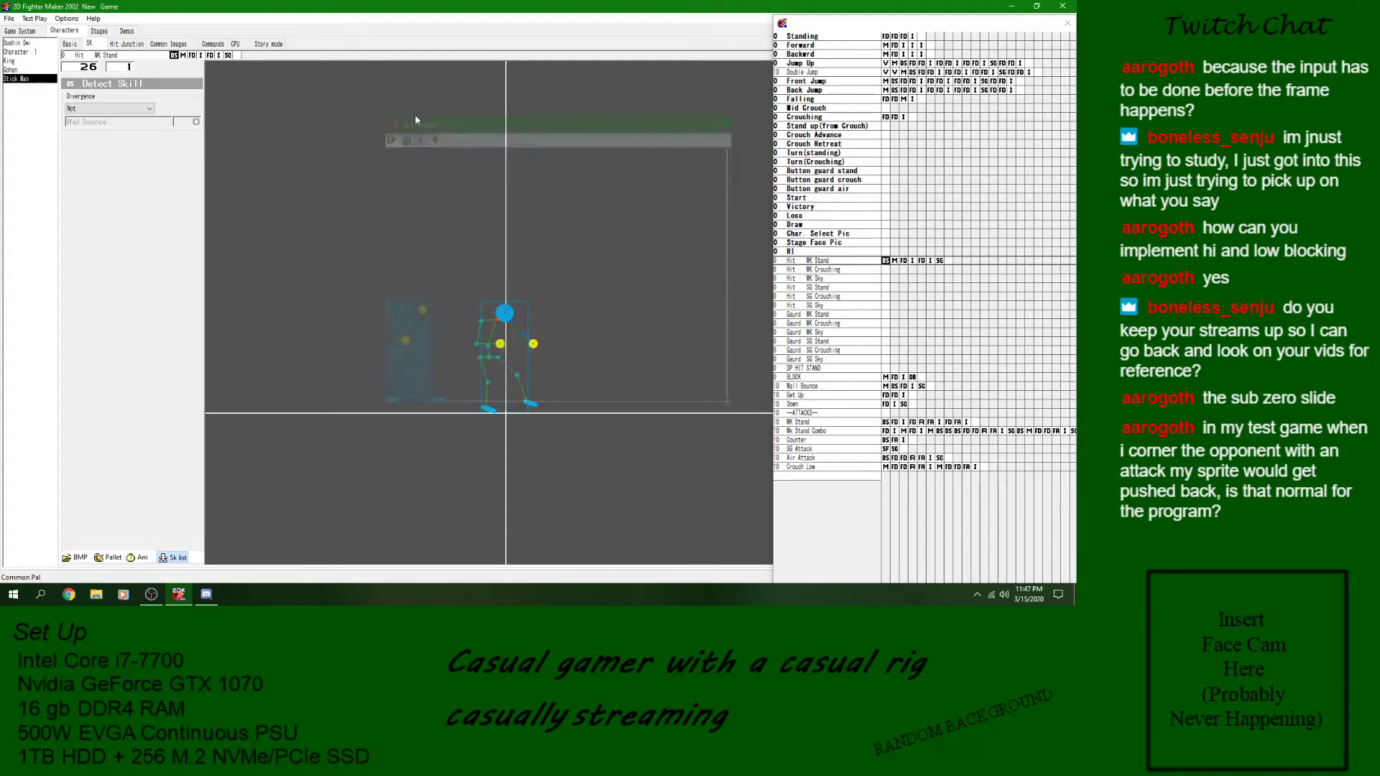
# - Test the standing attack with the wall detection disabled in a new battle, and close the battle
pyautogui.click(33, 19)
pyautogui.click(141, 318)
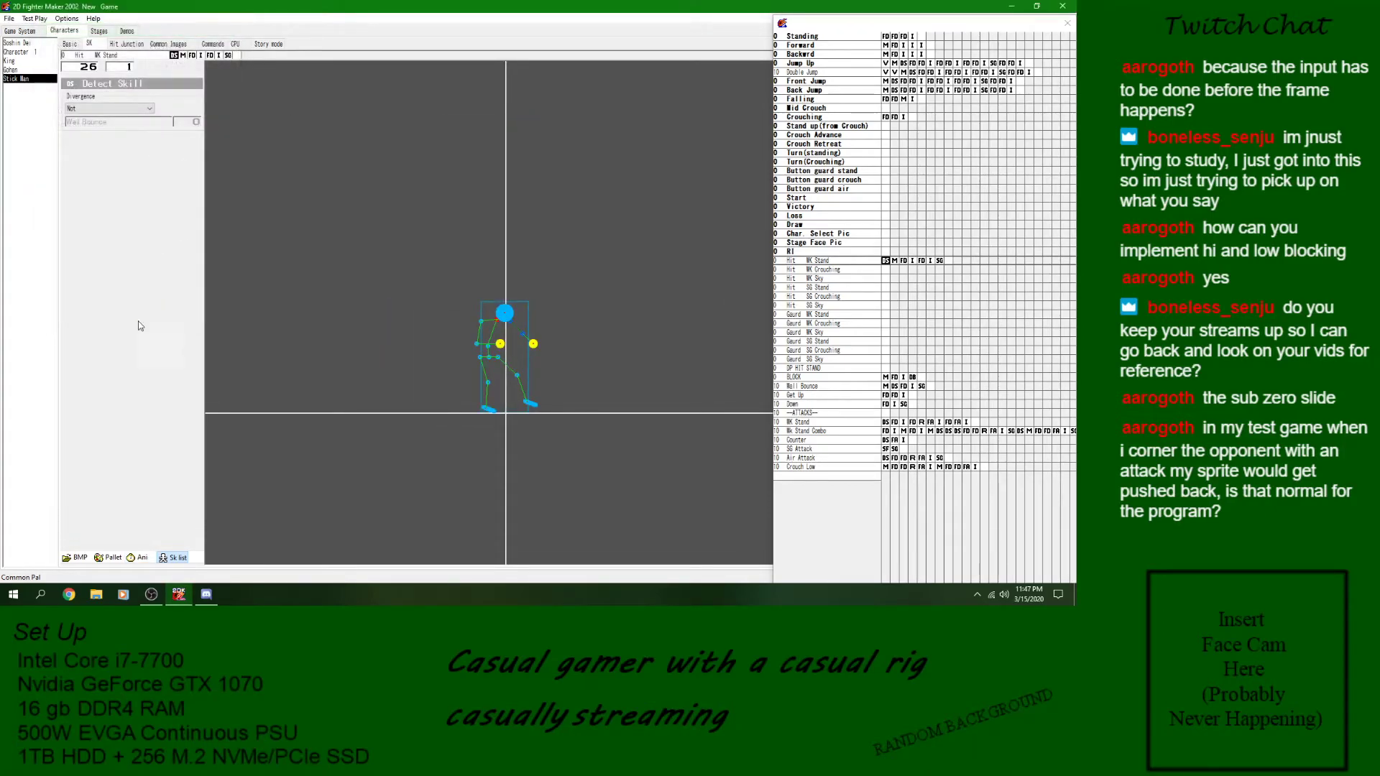
pyautogui.press('z')
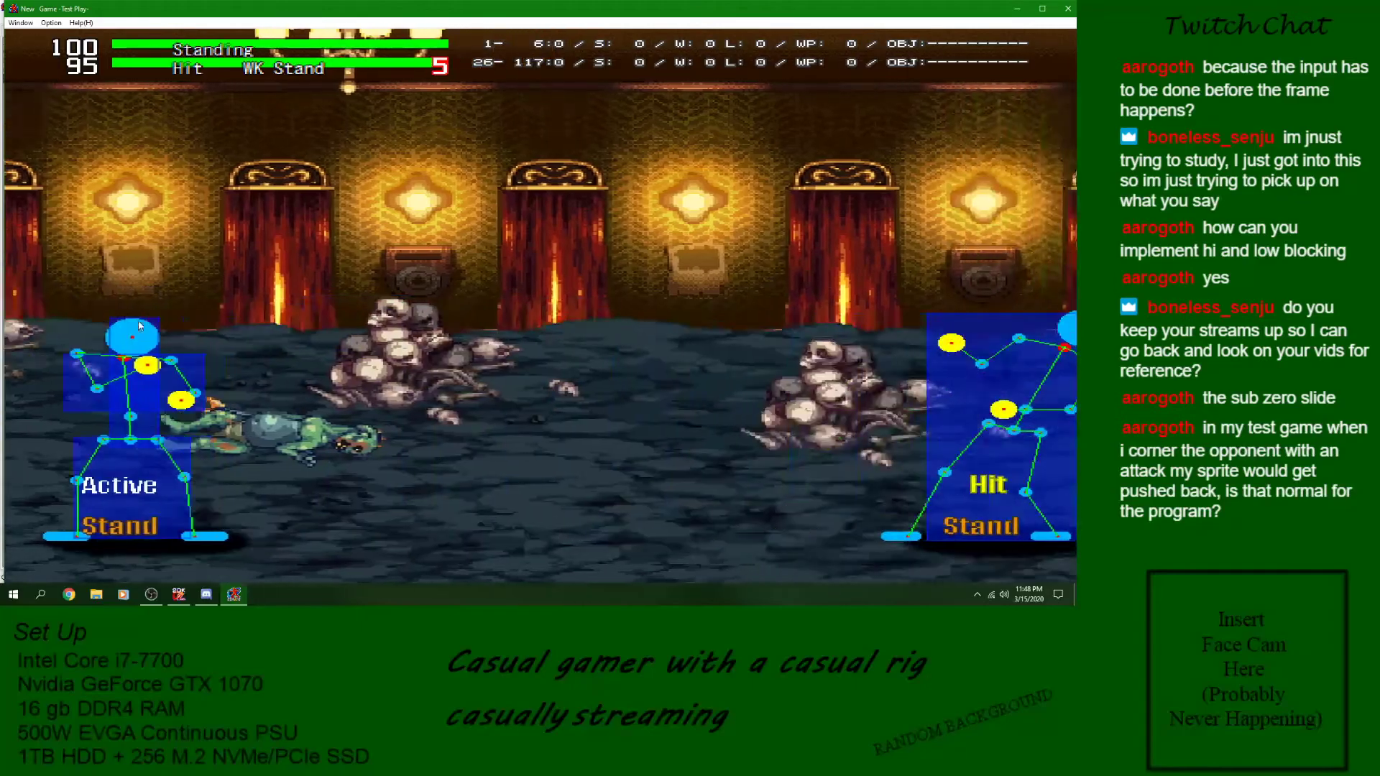
pyautogui.press('Right')
pyautogui.press('Right')
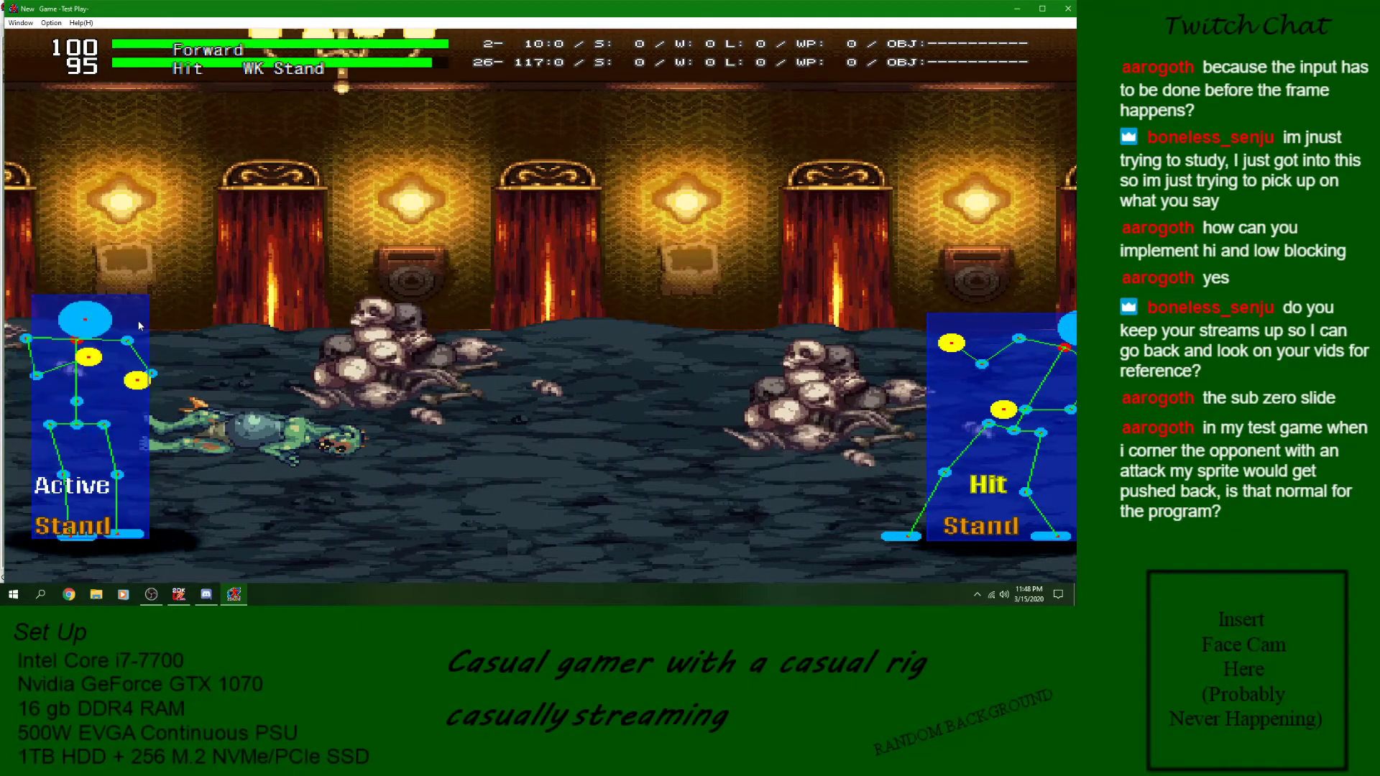
pyautogui.click(1069, 13)
# - Start another test battle, push the opponent into the stage corner, hit them with the standing attack, and close the battle
pyautogui.click(40, 20)
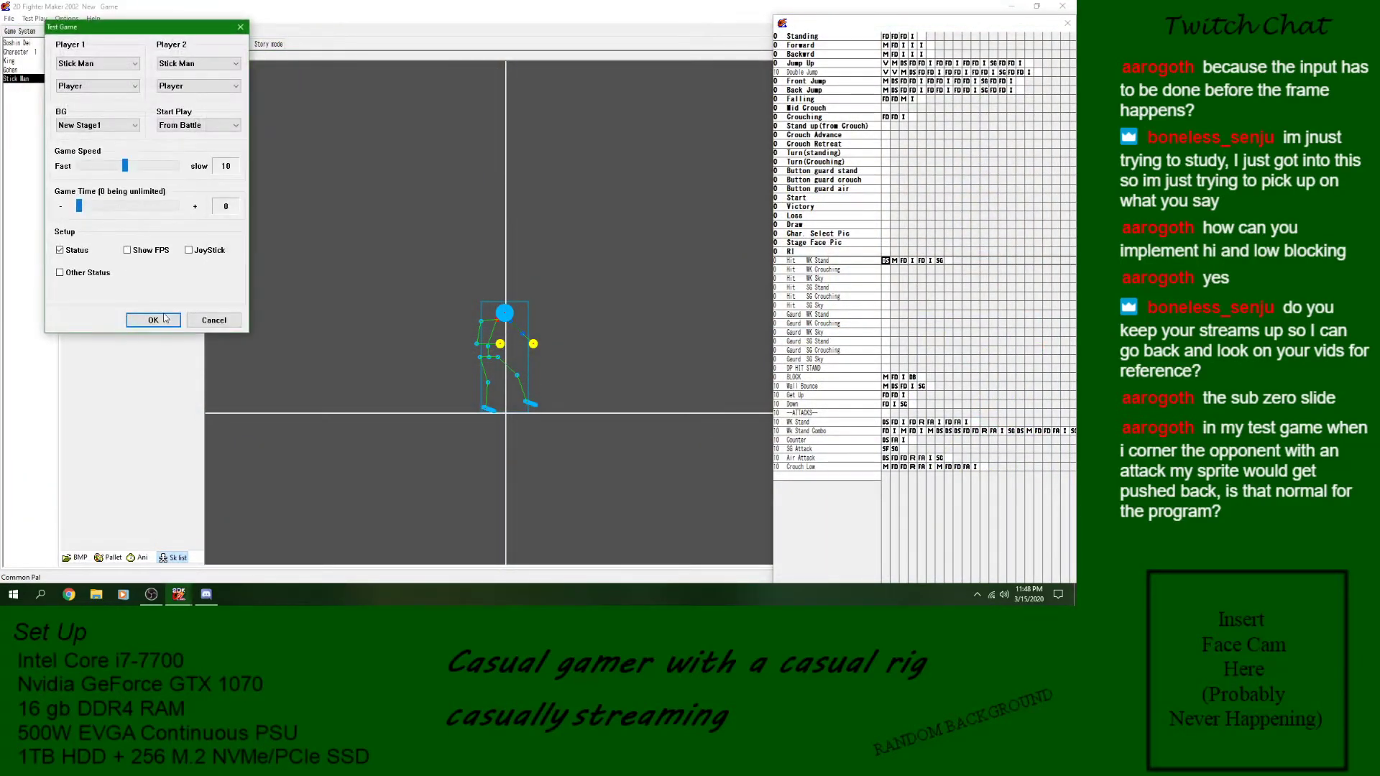
pyautogui.click(154, 319)
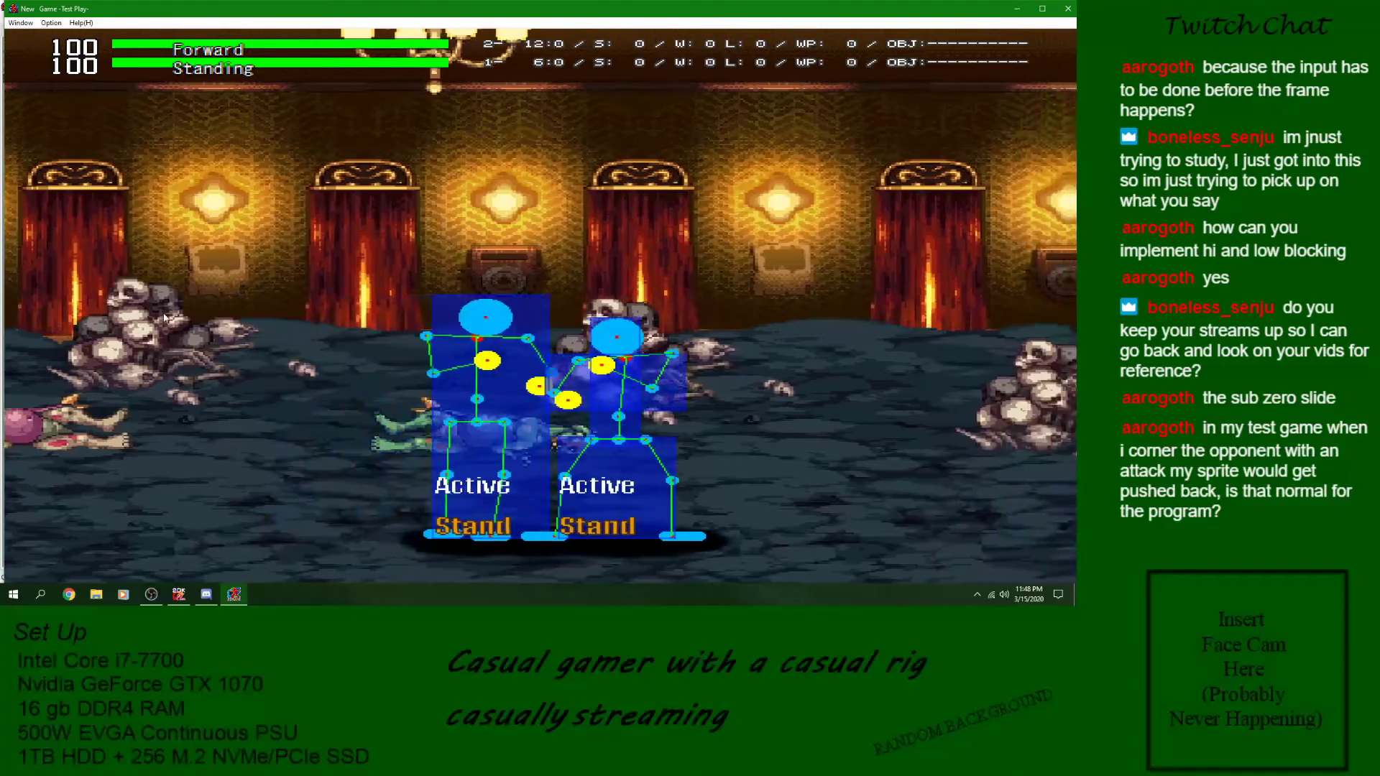
pyautogui.press('Right')
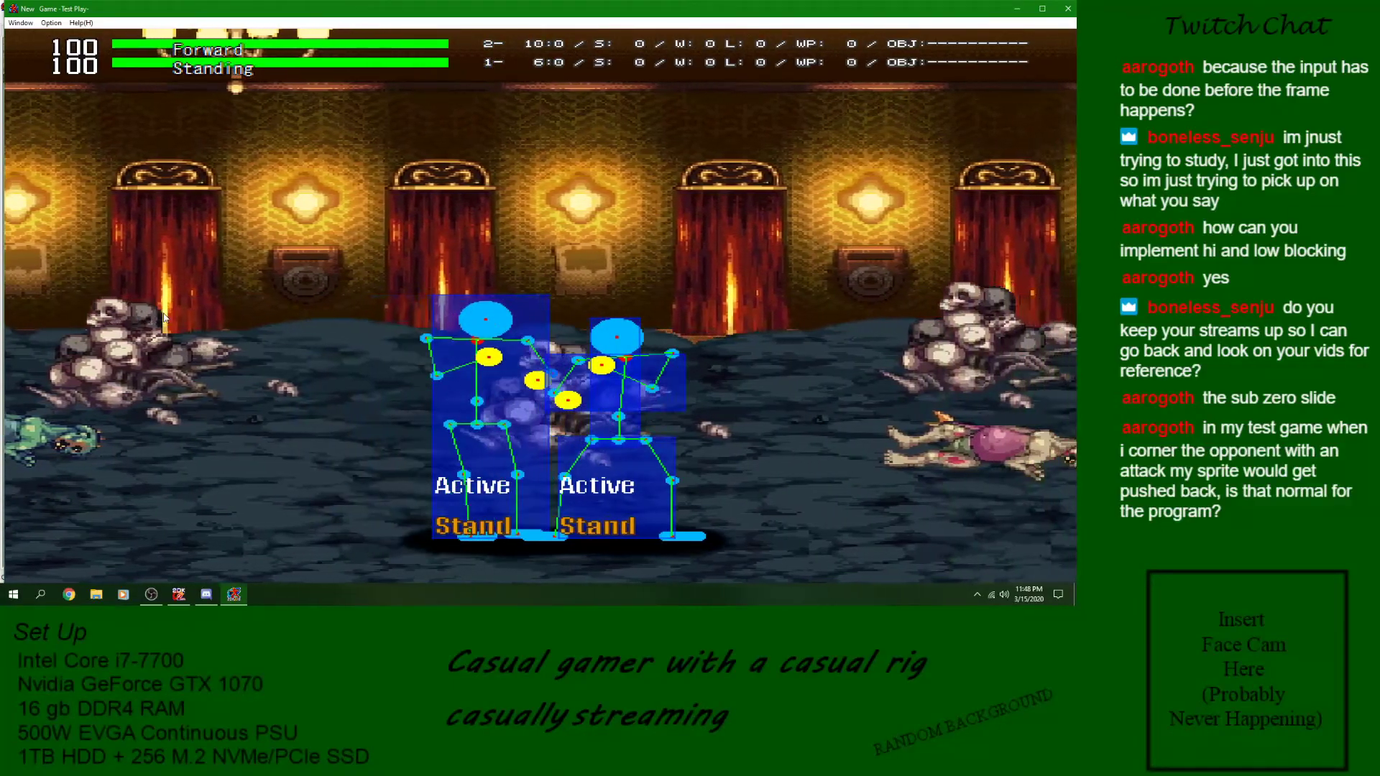
pyautogui.press('Right')
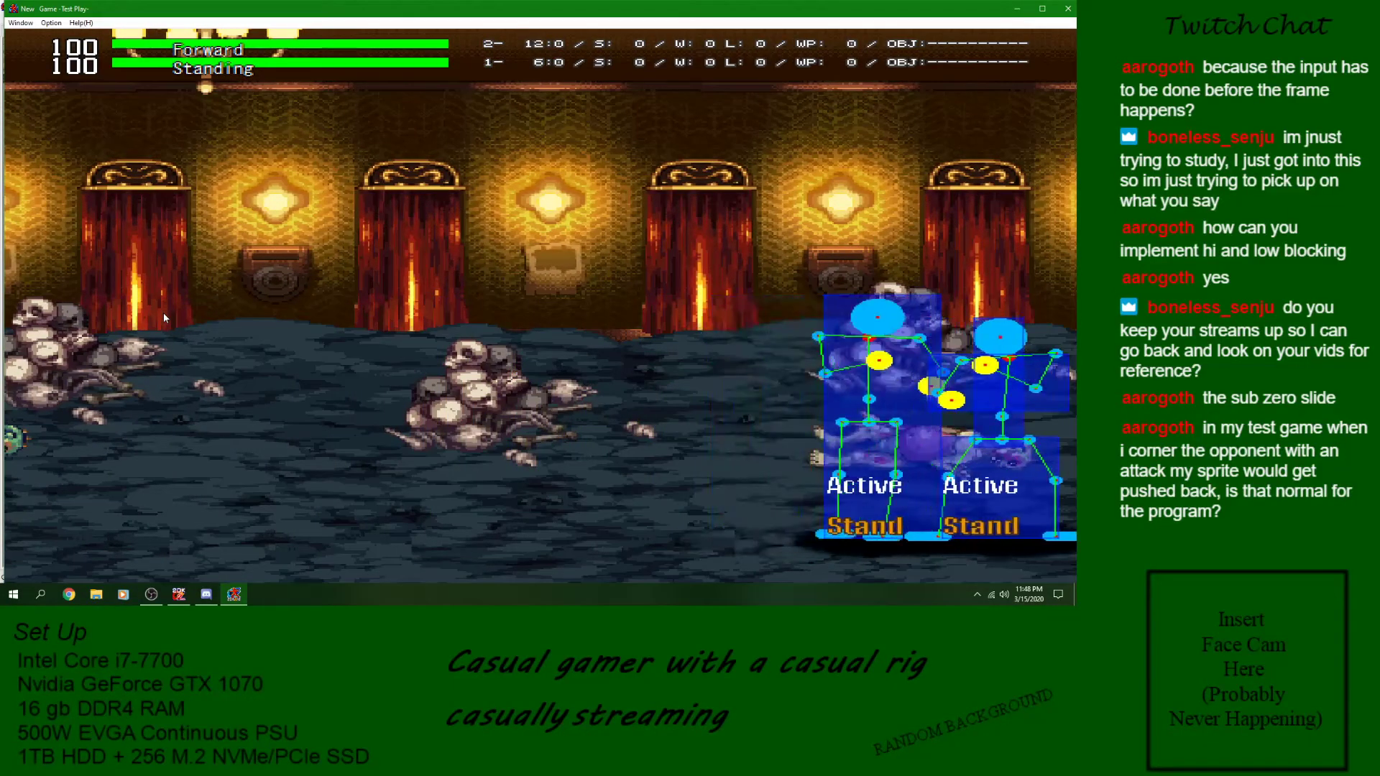
pyautogui.press('z')
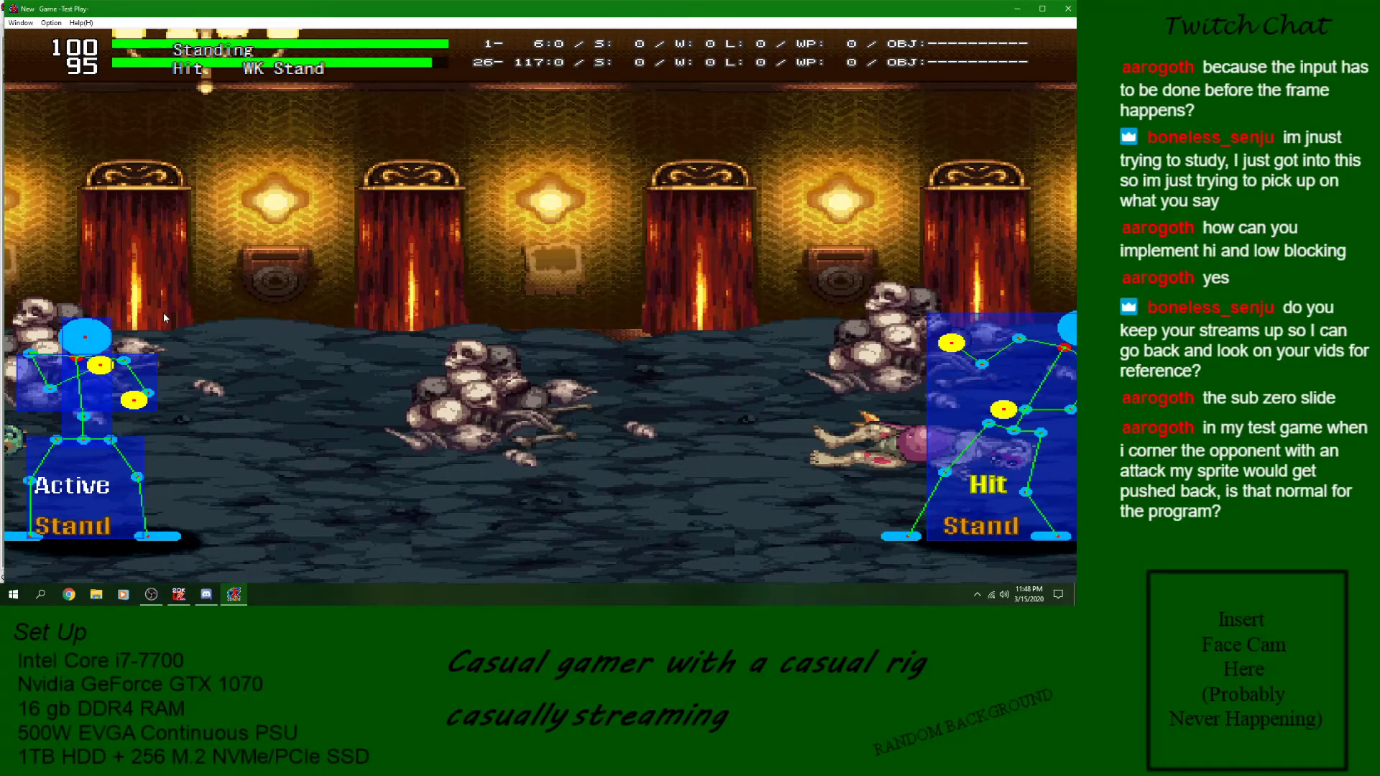
pyautogui.click(1062, 16)
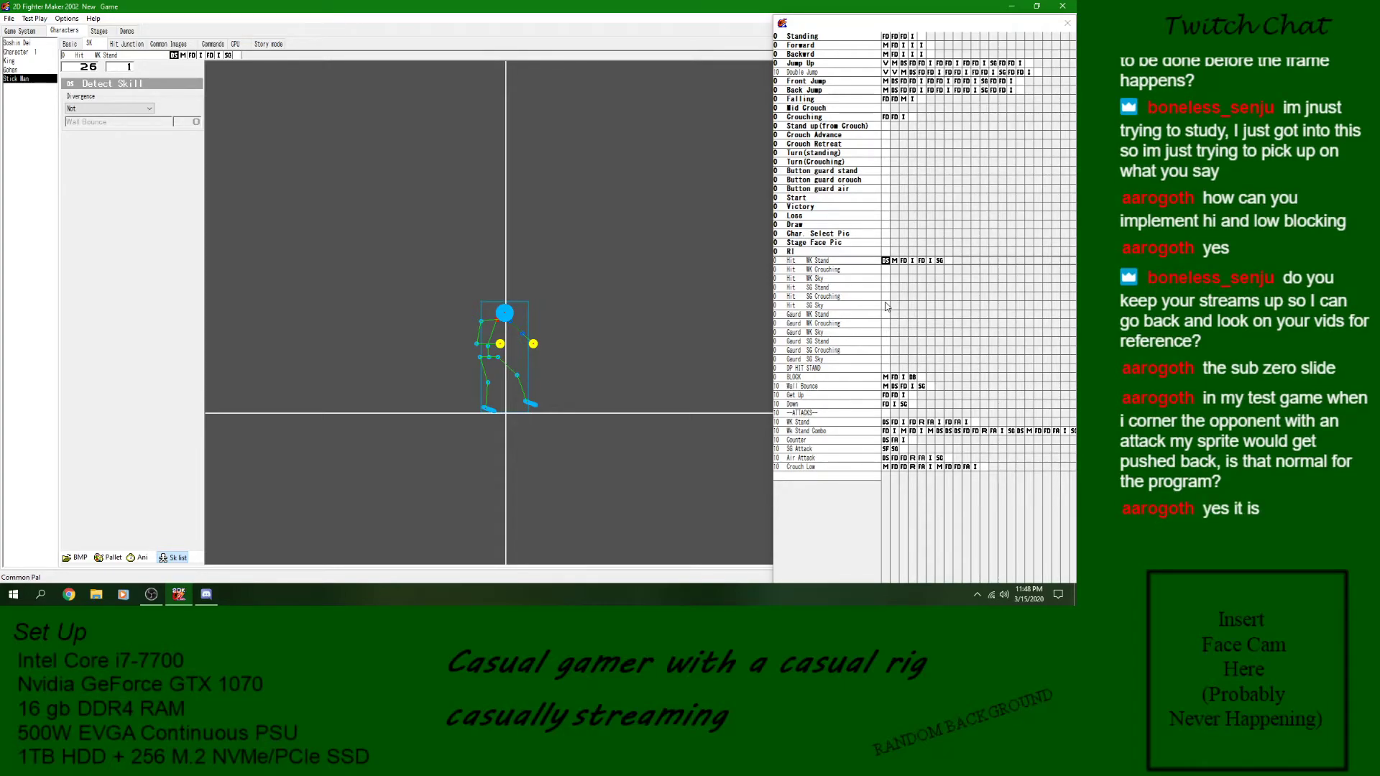
# - Set the Detect Skill divergence at the start of Hit WK Stand back to Hit the wall and save the game
pyautogui.click(105, 110)
pyautogui.click(118, 152)
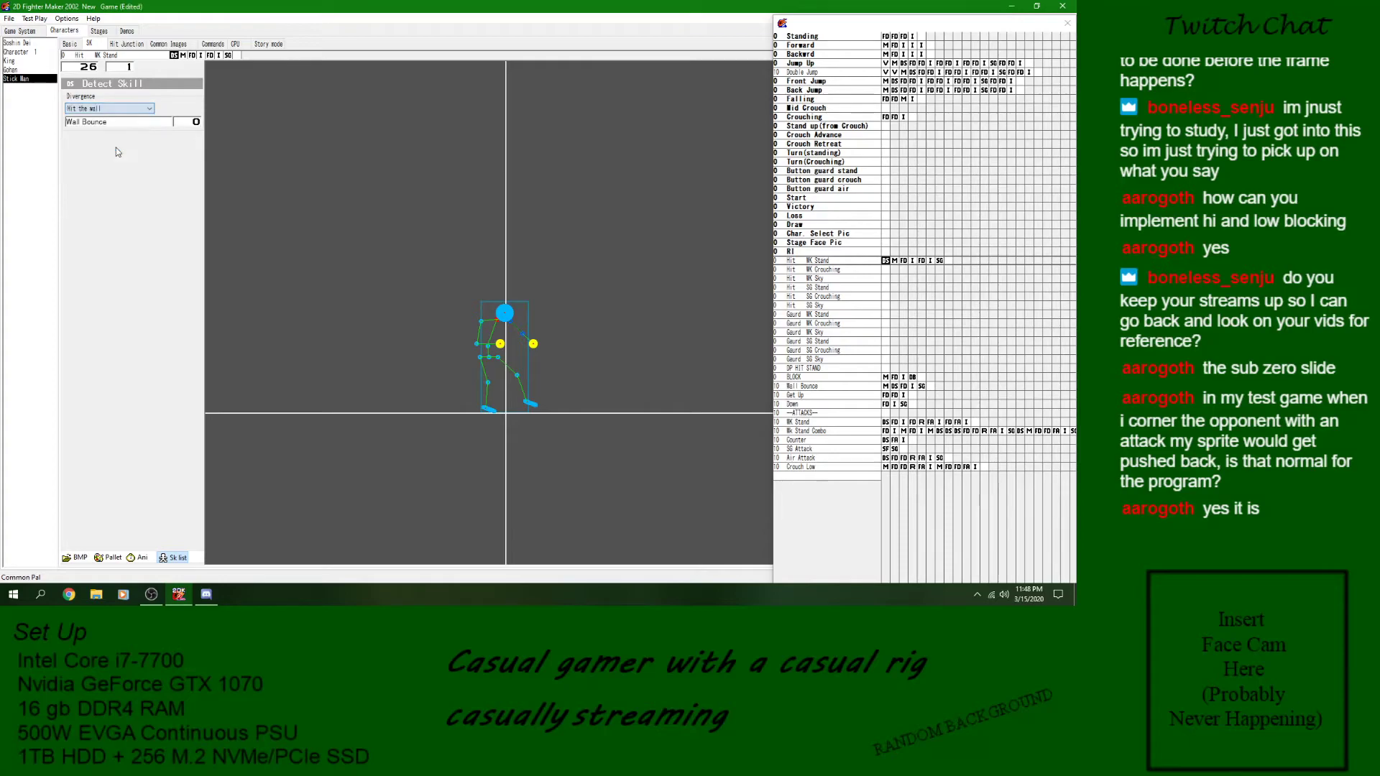
pyautogui.click(9, 19)
pyautogui.click(27, 62)
# - Start a new test battle and repeatedly hit the opponent with the standing attack while driving them into the stage corner
pyautogui.click(34, 19)
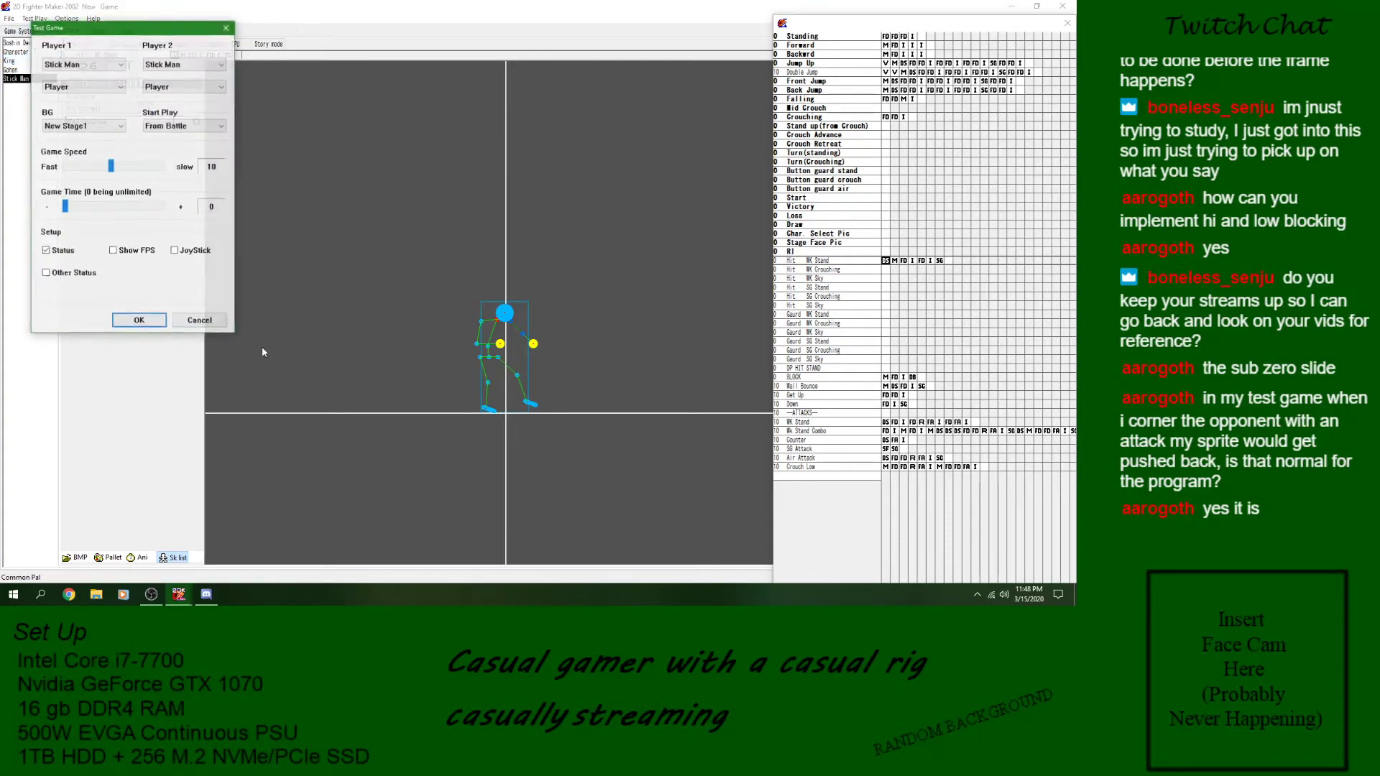
pyautogui.click(133, 322)
pyautogui.press('Right')
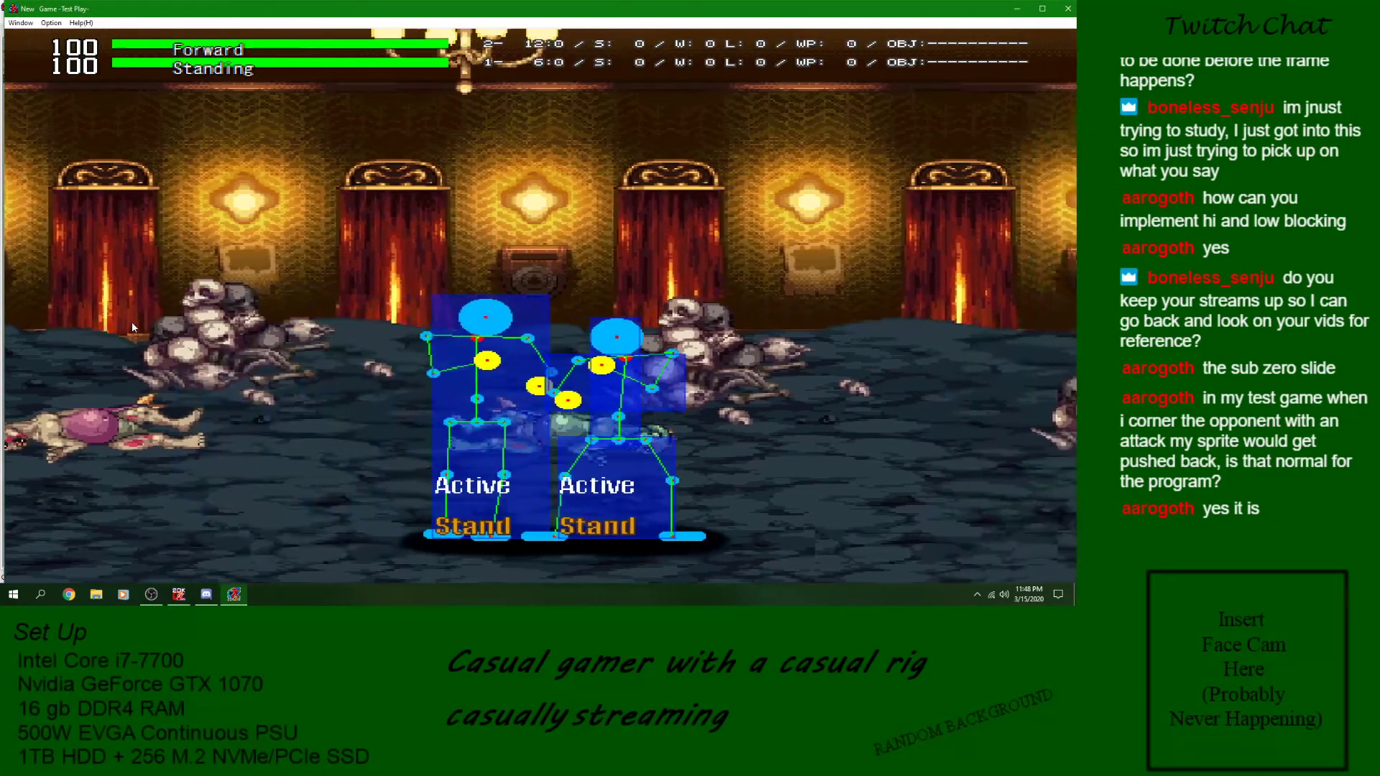
pyautogui.press('z')
pyautogui.press('Right')
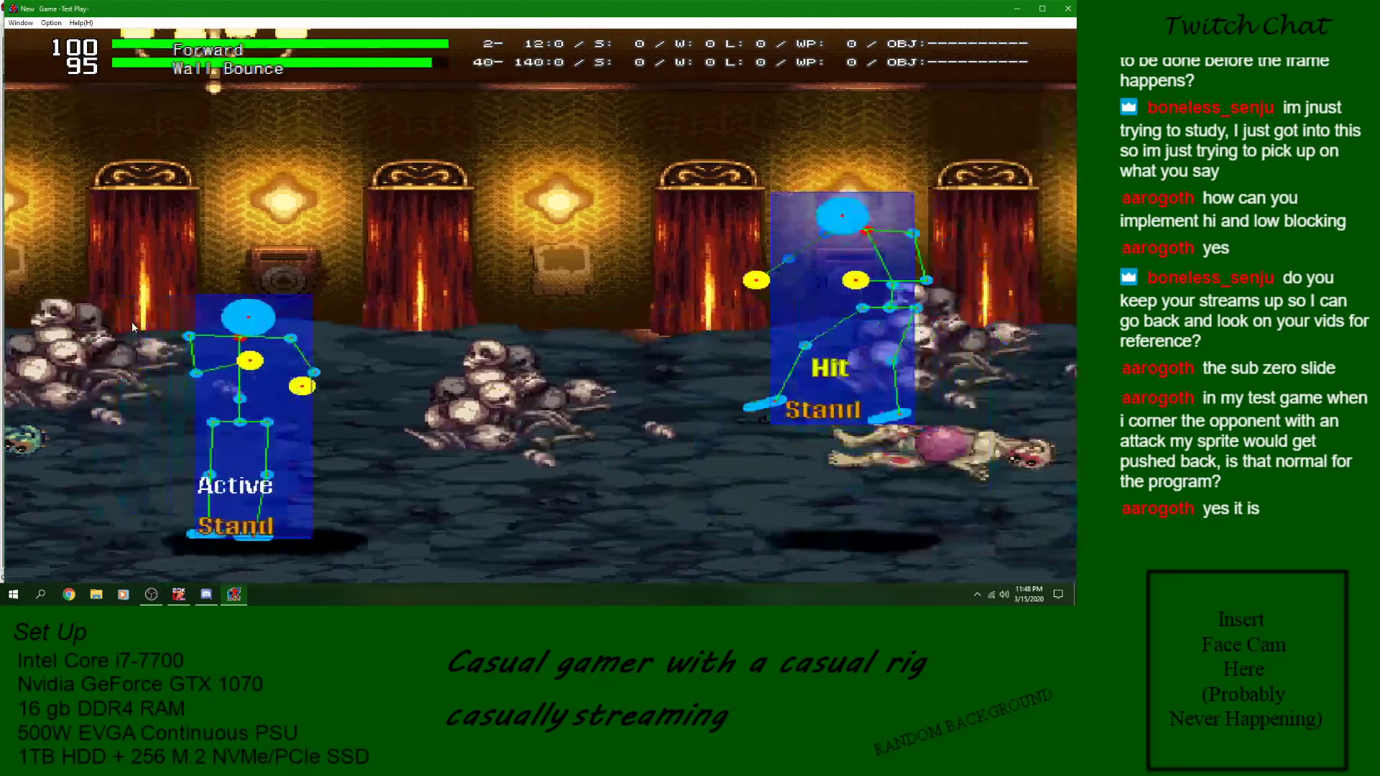
pyautogui.press('z')
pyautogui.press('Right')
pyautogui.press('z')
pyautogui.press('Right')
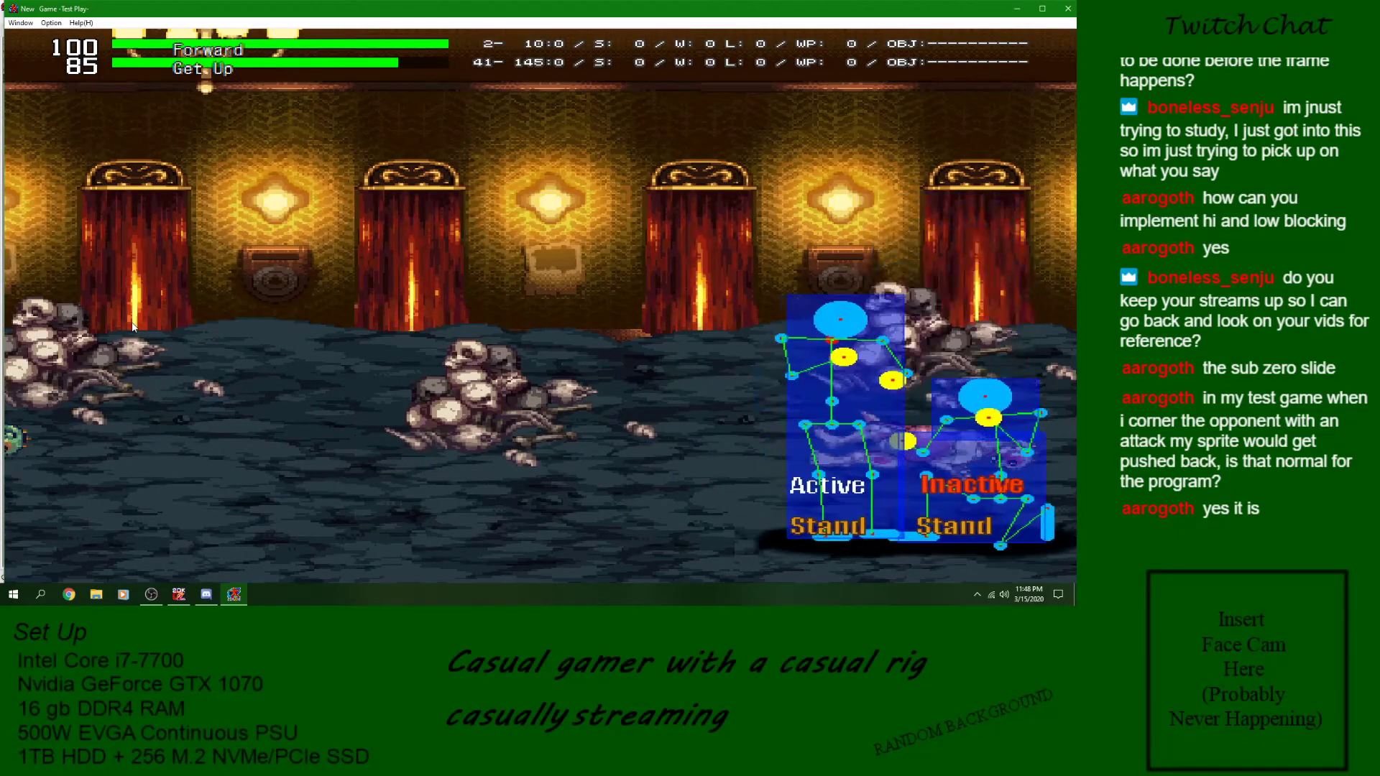
pyautogui.press('z')
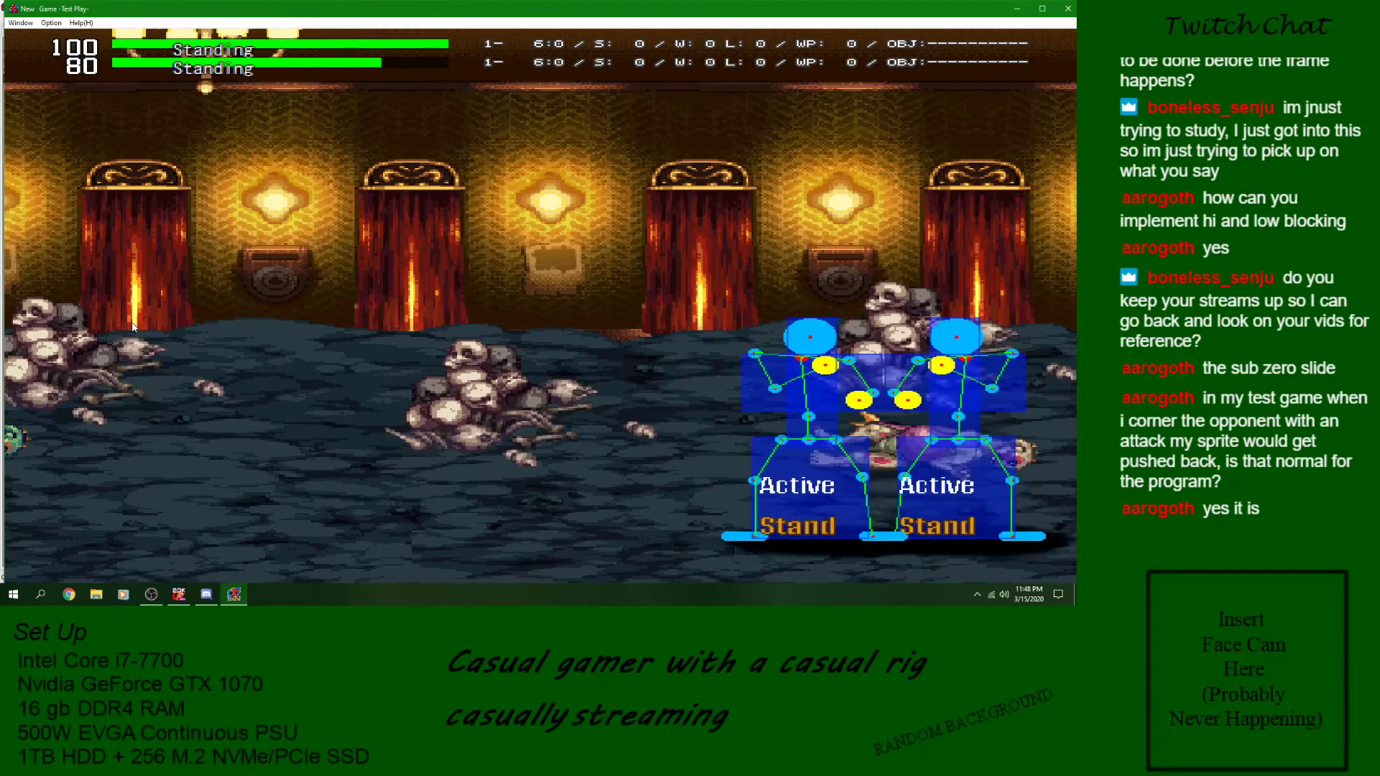
# - Back away from the cornered opponent, approach and use the standing attack again, and close the battle
pyautogui.press('Left')
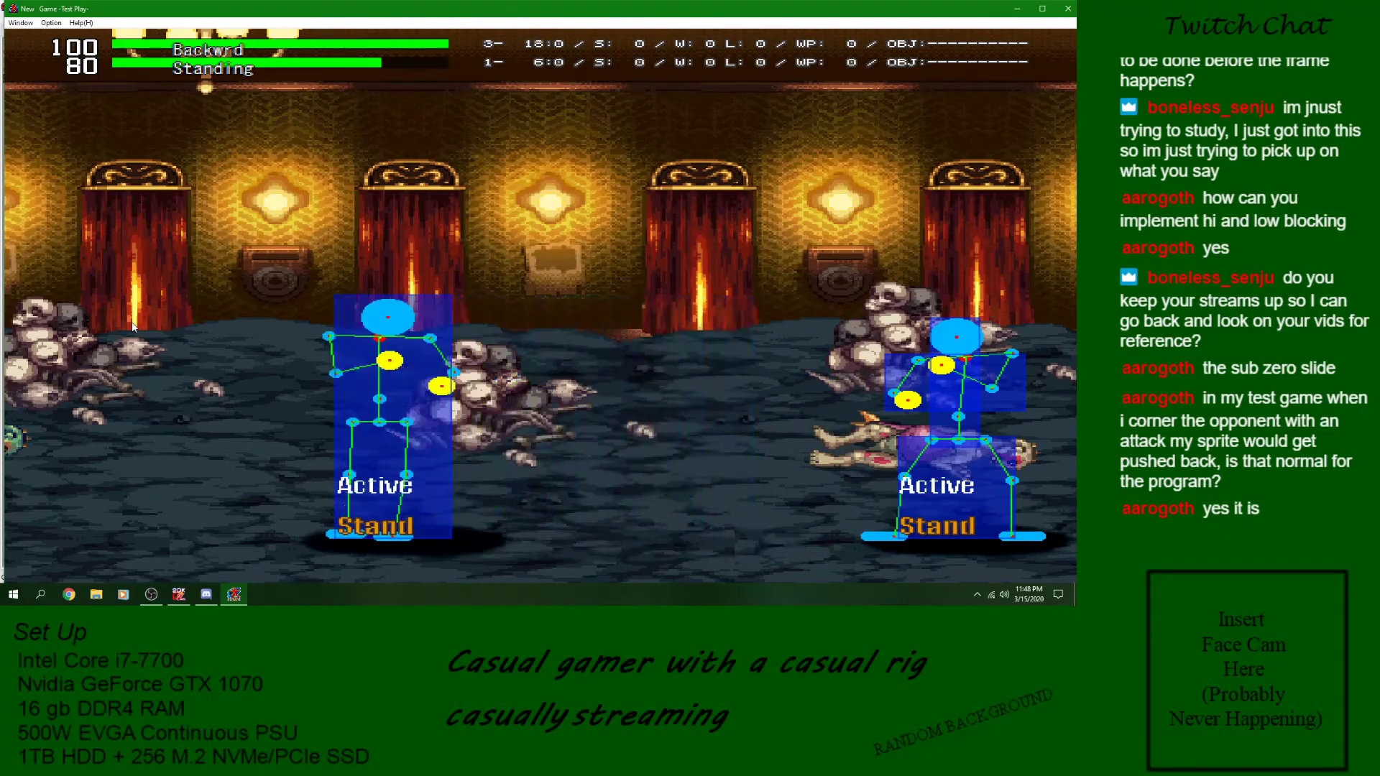
pyautogui.press('Right')
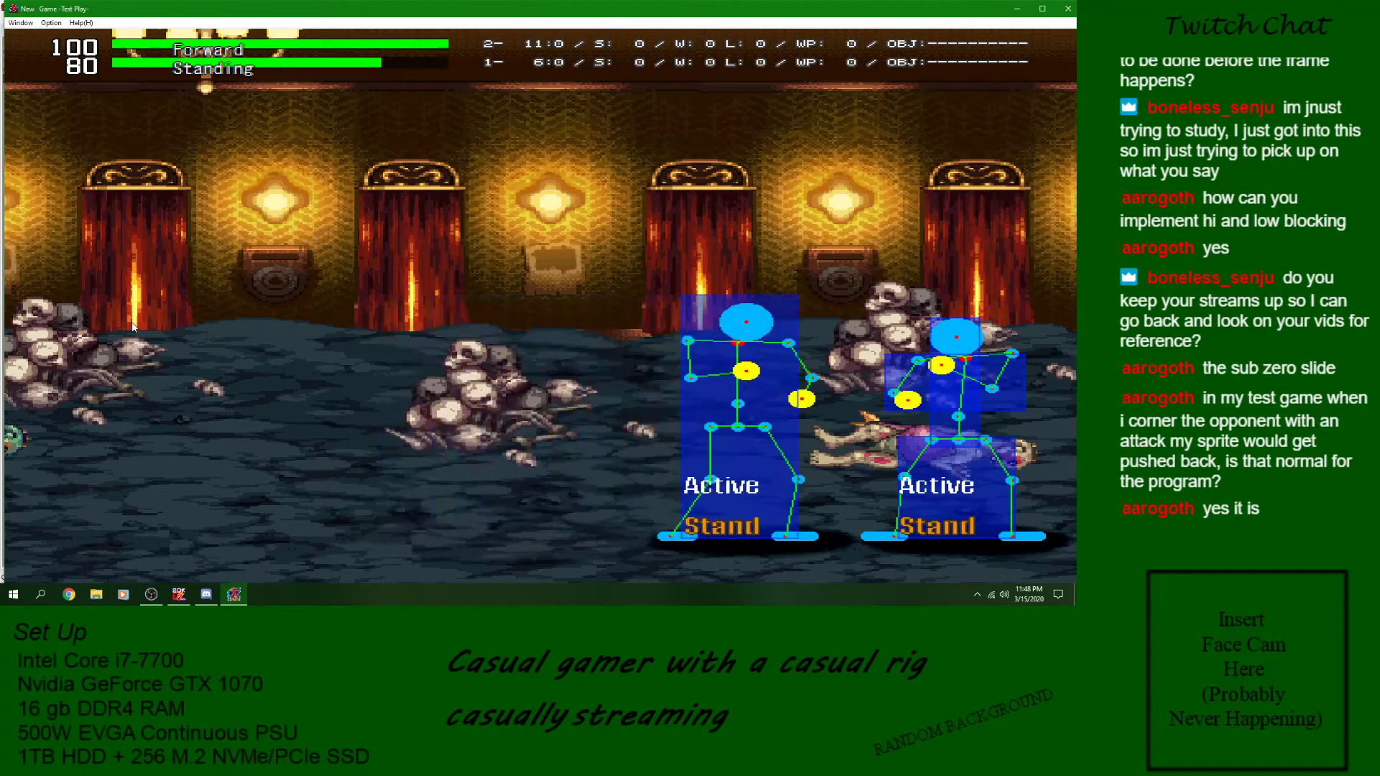
pyautogui.press('Left')
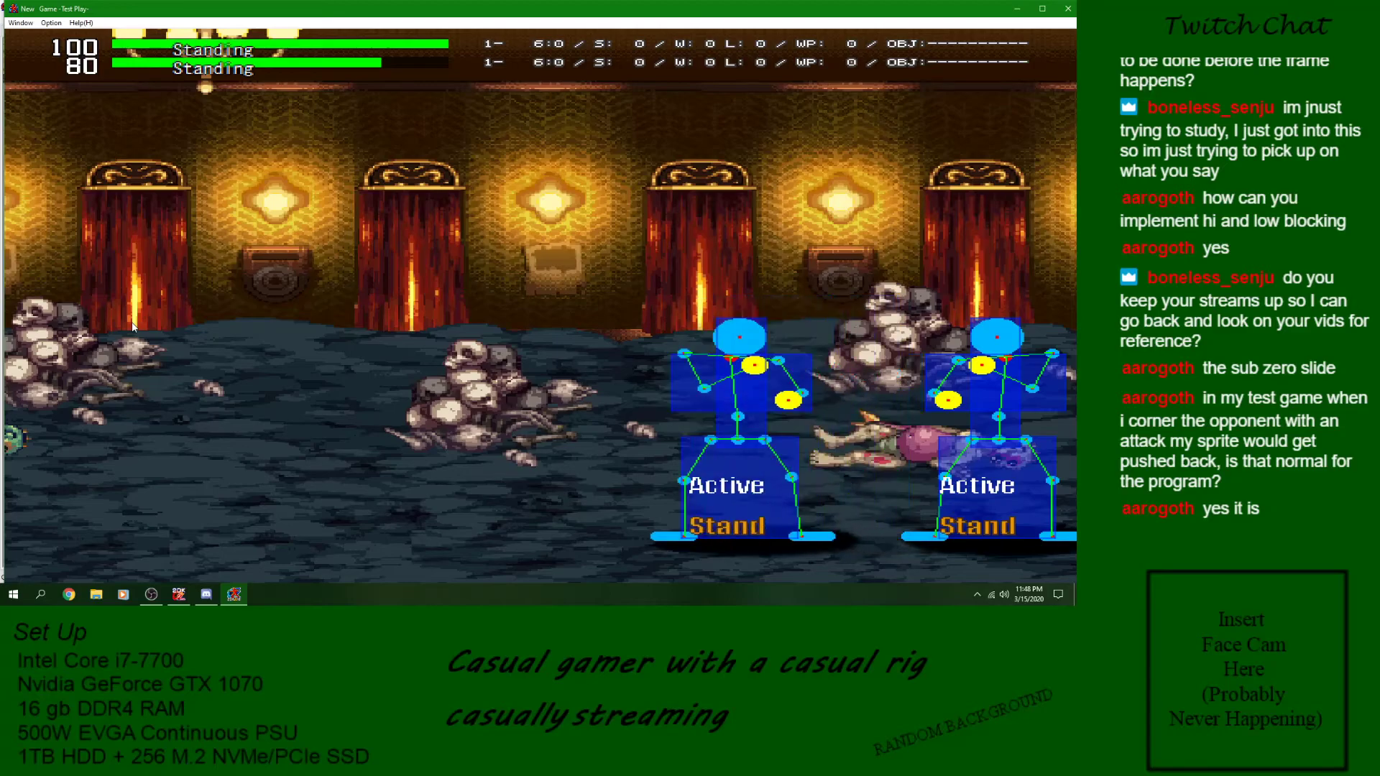
pyautogui.press('Right')
pyautogui.press('z')
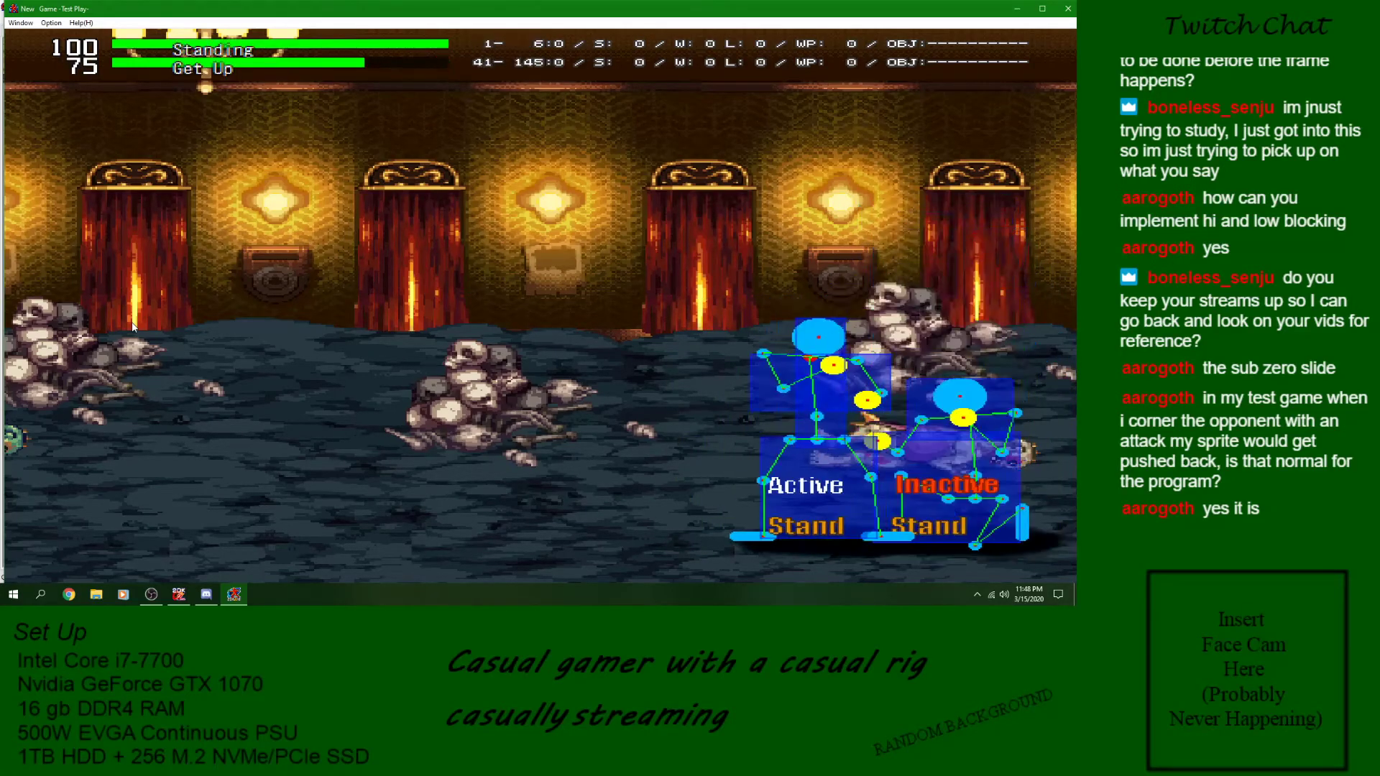
pyautogui.press('z')
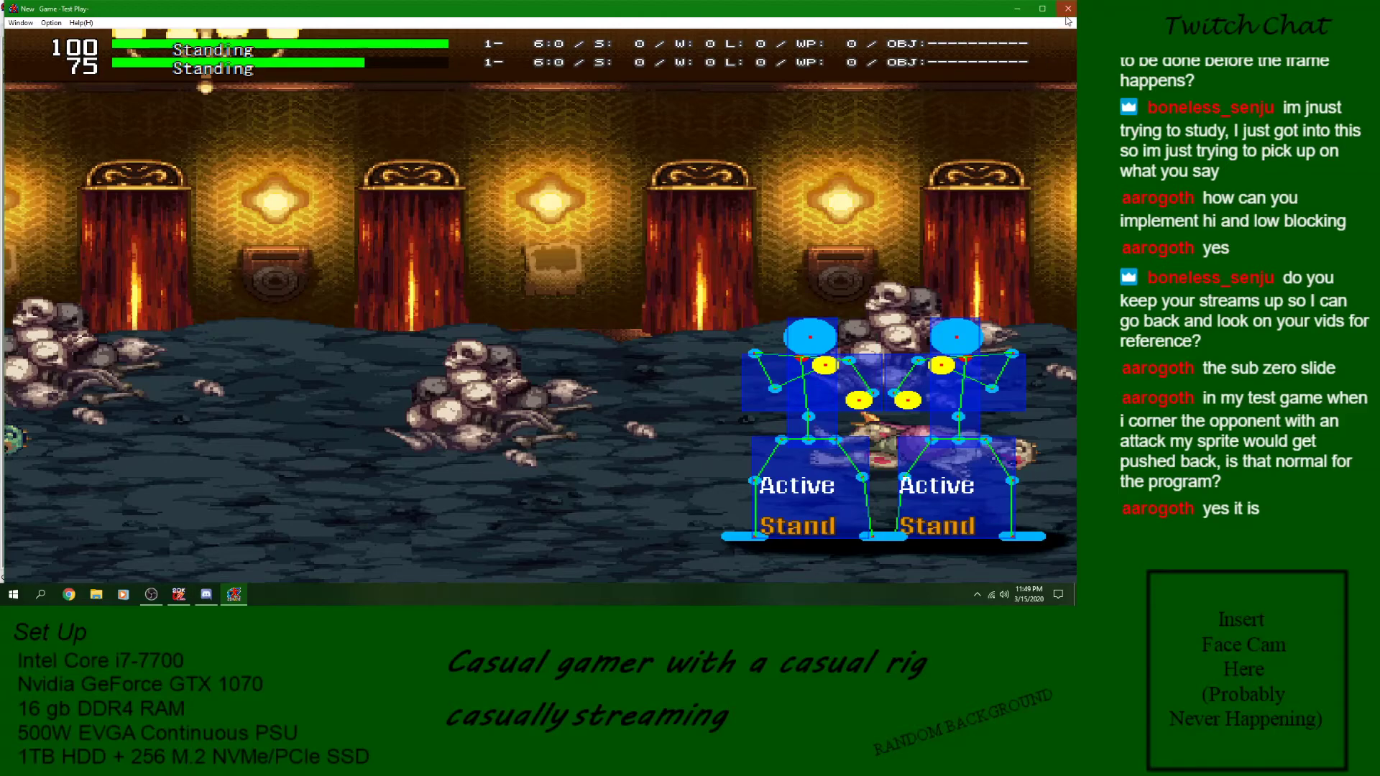
pyautogui.click(1068, 9)
# - Examine the Crouch Low, Hit WK Stand and BLOCK skills, including the Movement settings of Hit WK Stand
pyautogui.click(887, 262)
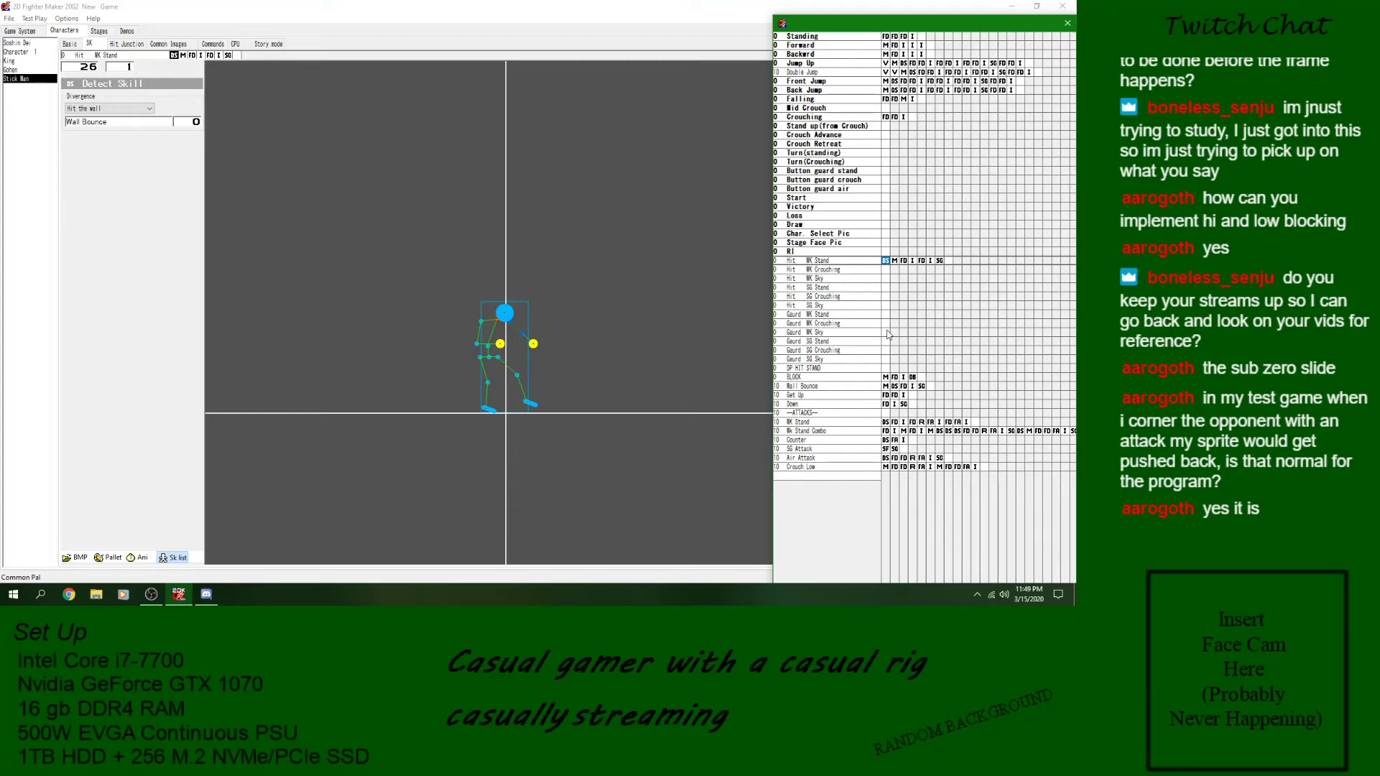
pyautogui.click(206, 595)
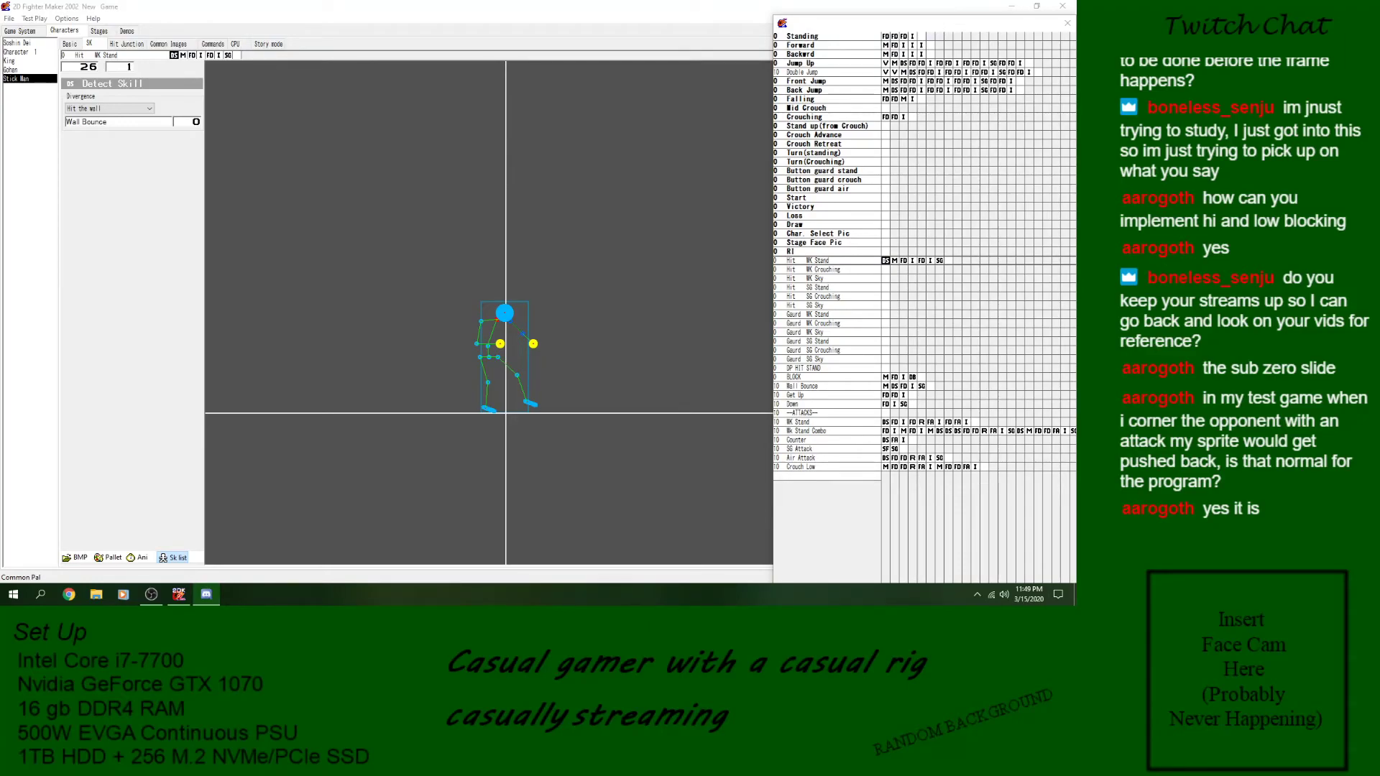
pyautogui.click(207, 595)
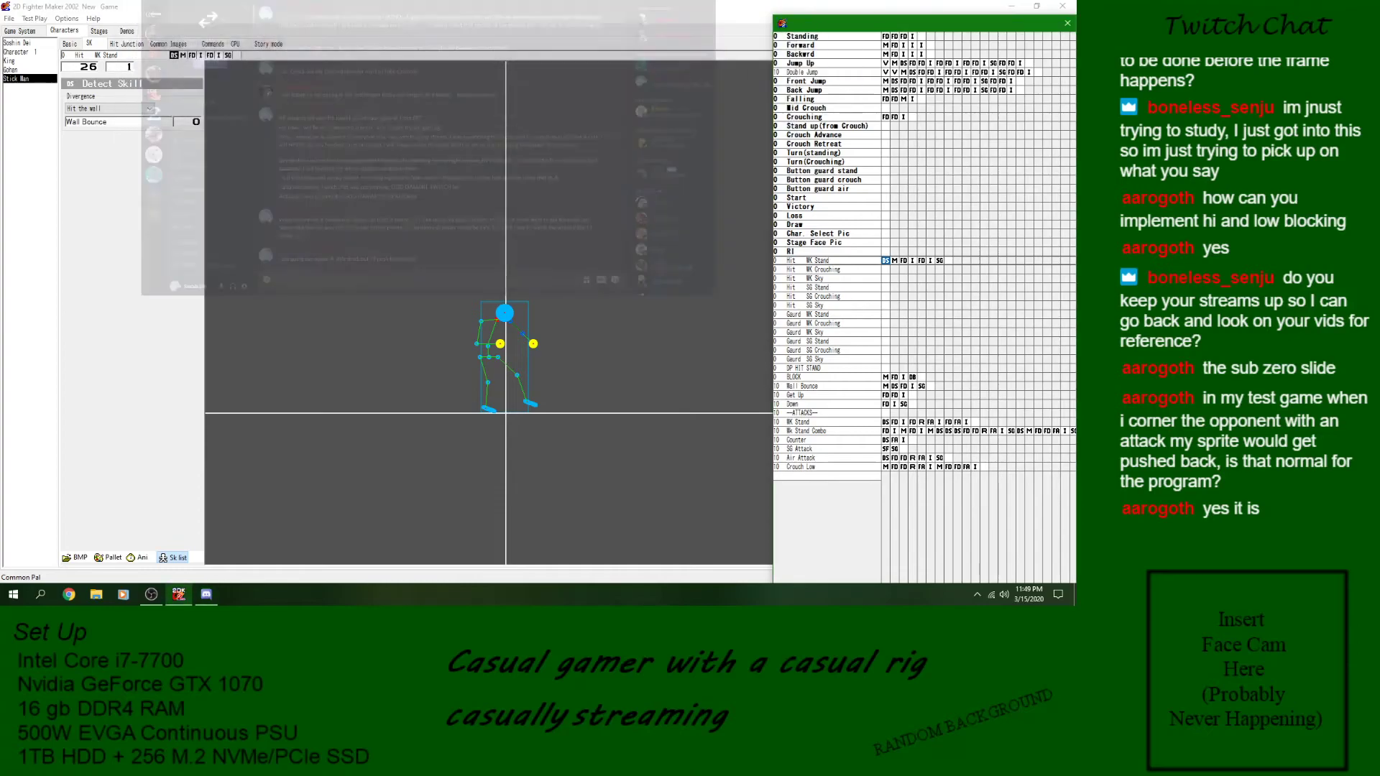
pyautogui.click(866, 467)
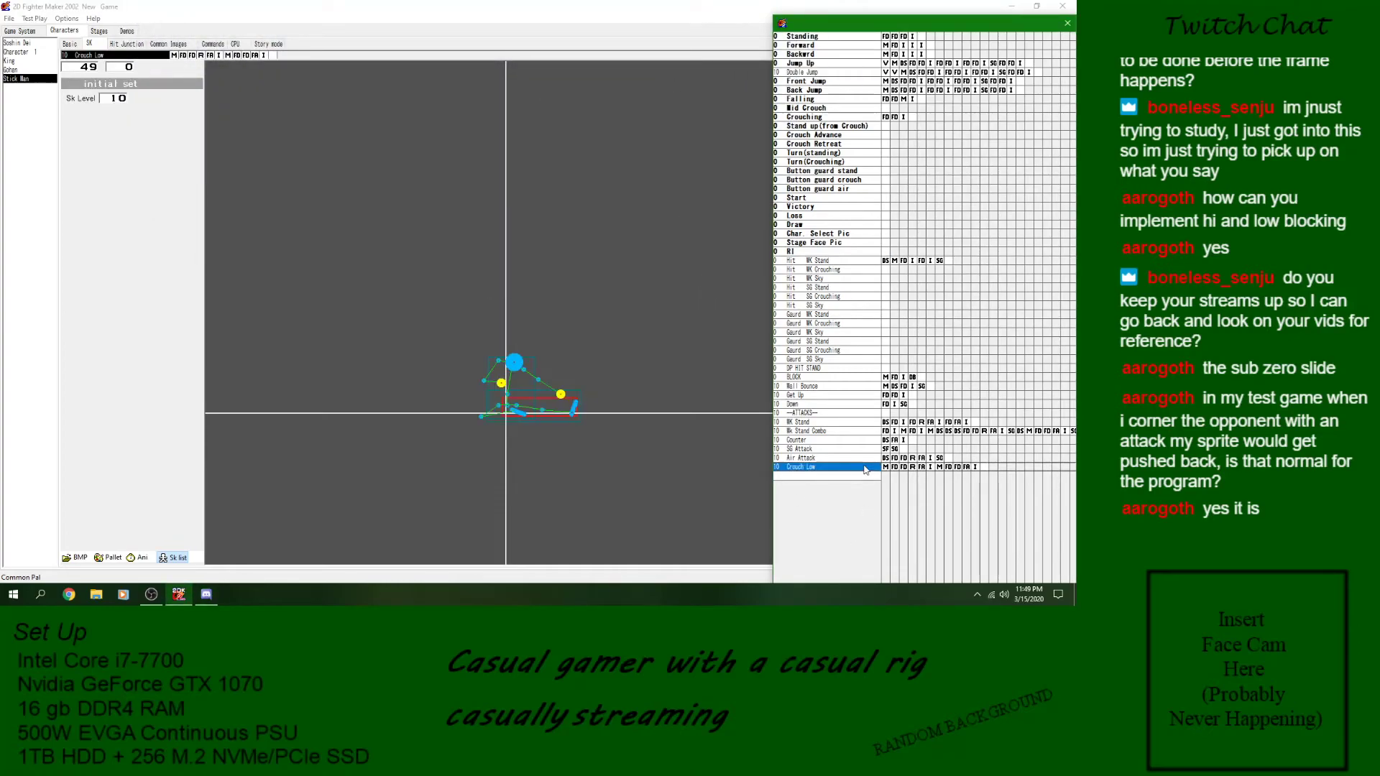
pyautogui.click(852, 326)
pyautogui.click(850, 269)
pyautogui.click(849, 262)
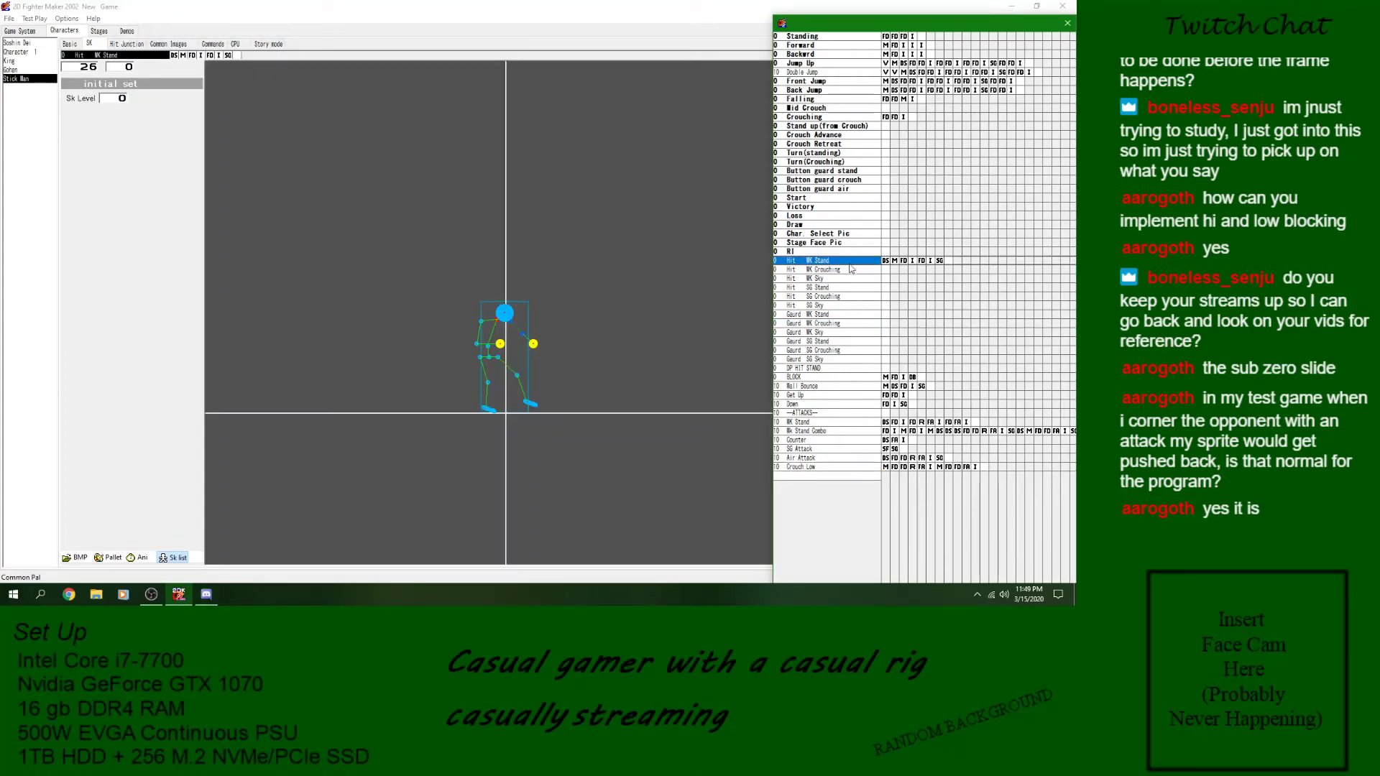
pyautogui.click(845, 378)
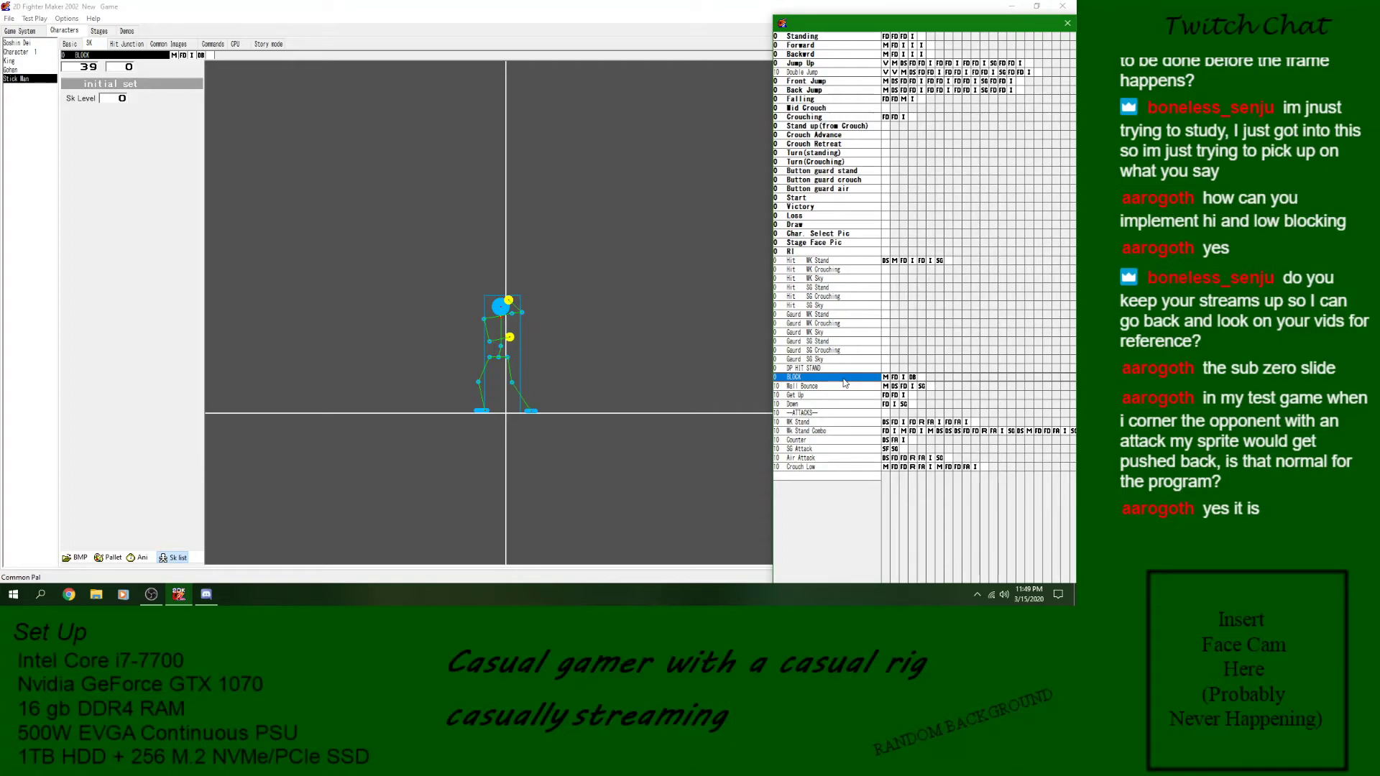
pyautogui.click(895, 261)
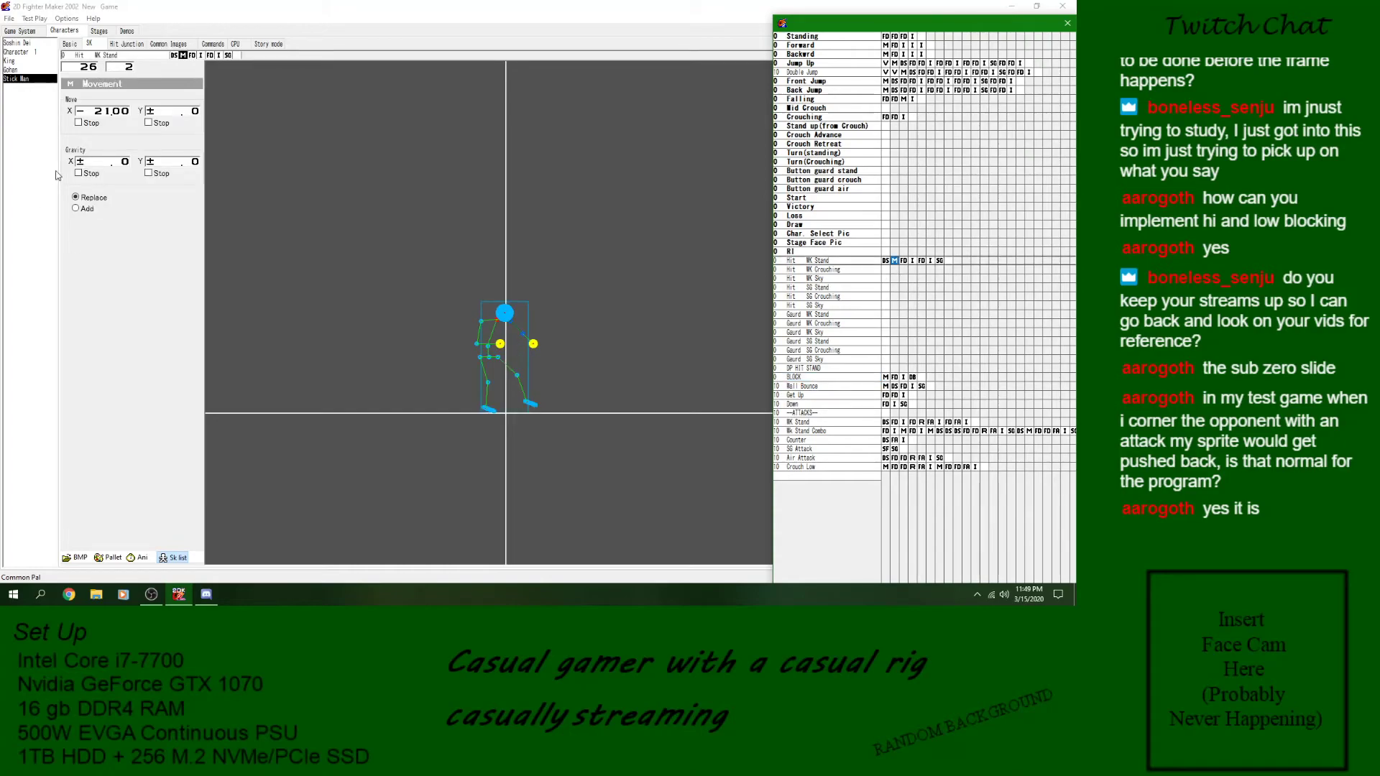
pyautogui.click(435, 336)
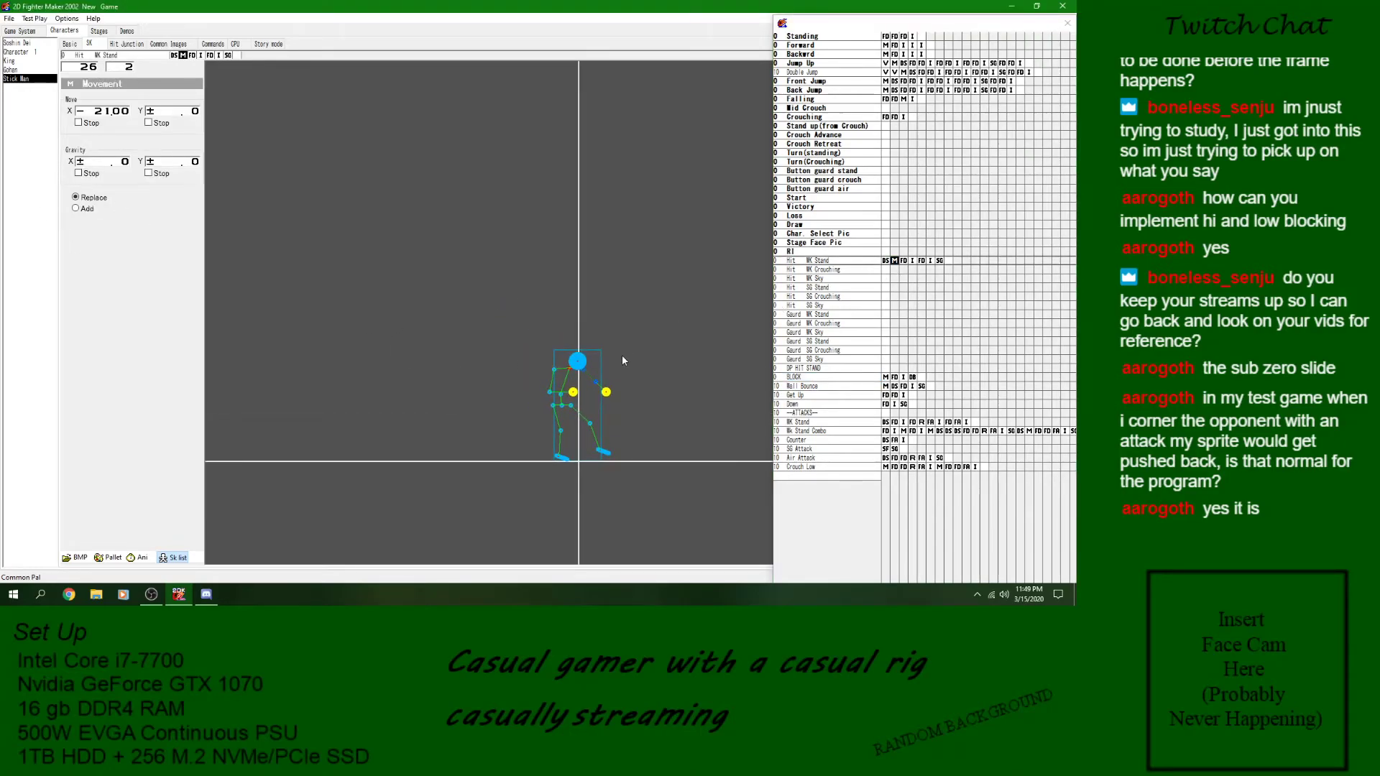
# - Copy the Hit WK Stand skill into the empty Hit WK Crouching skill
pyautogui.click(865, 263)
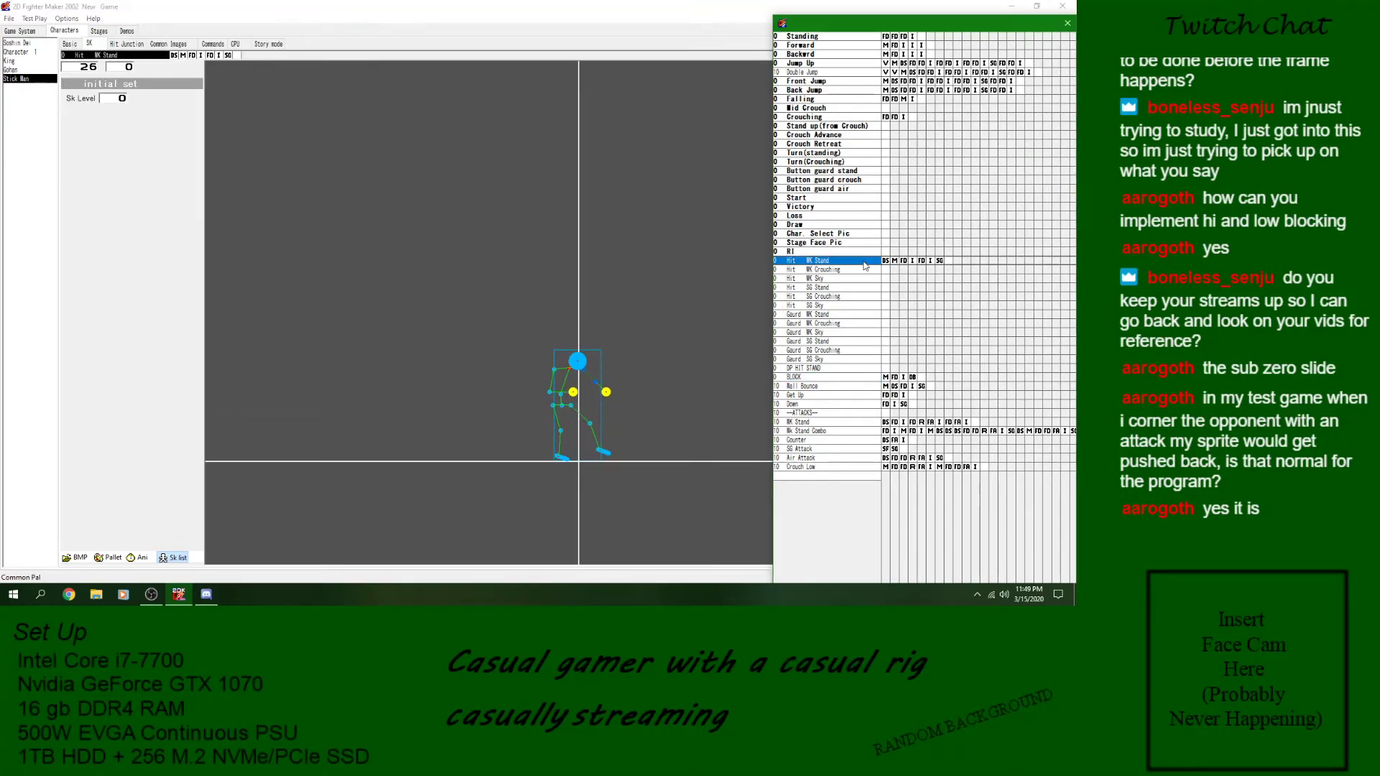
pyautogui.click(845, 271)
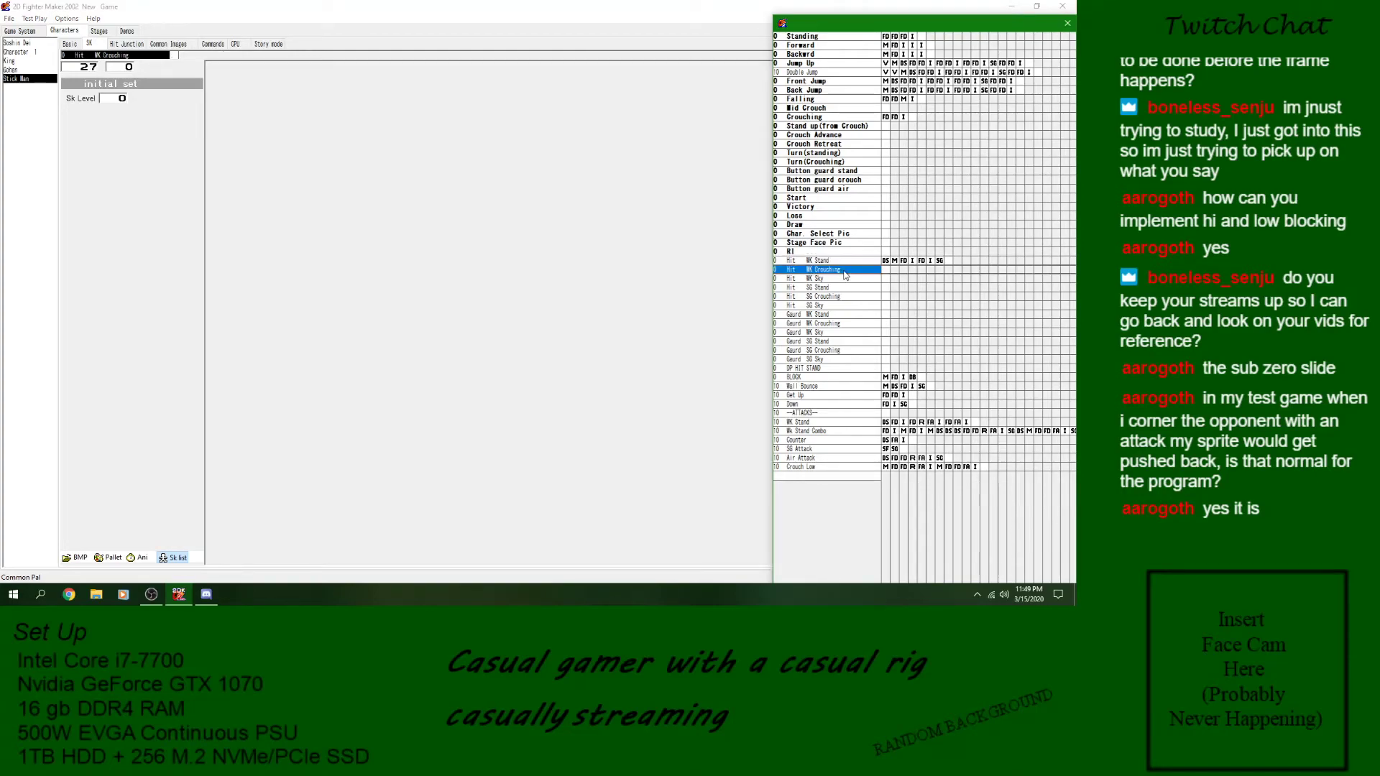
pyautogui.hotkey('ctrl', 'v')
# - In the Movement block of Hit WK Crouching, set the X move to -4.00 and the Y gravity to +0.80
pyautogui.click(894, 269)
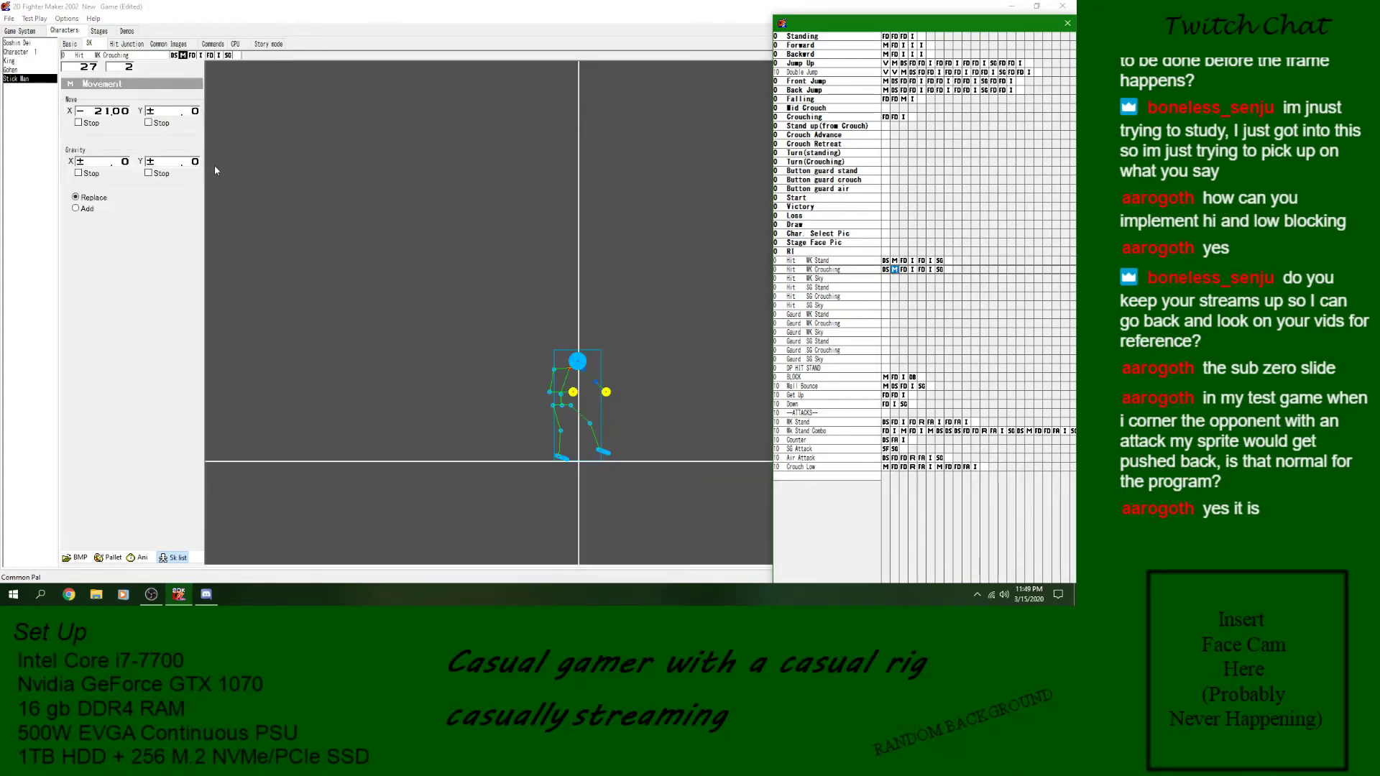
pyautogui.click(98, 113)
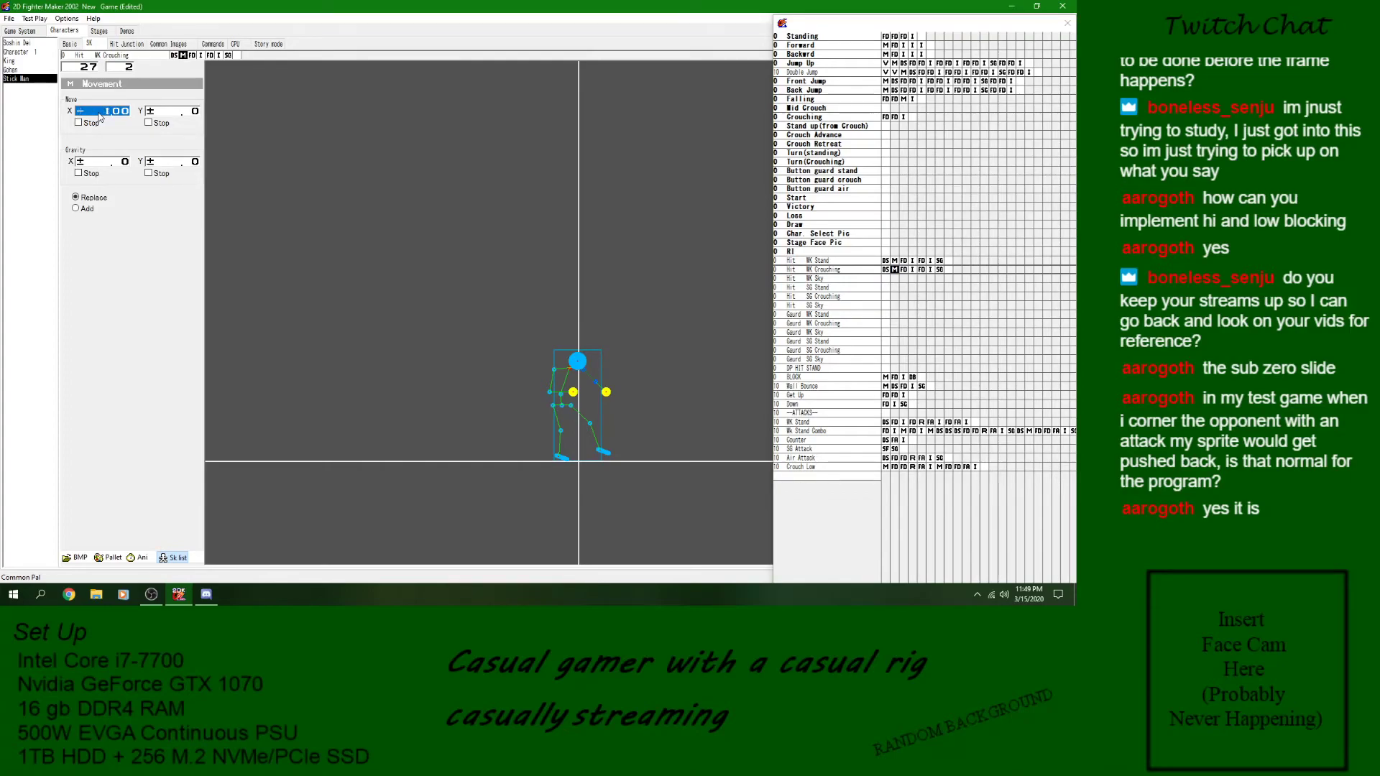
pyautogui.moveTo(107, 117); pyautogui.dragTo(106, 117)
pyautogui.click(187, 165)
# - Set the Y move of Hit WK Crouching to -3.00 while checking the animation preview, and close the preview
pyautogui.click(177, 114)
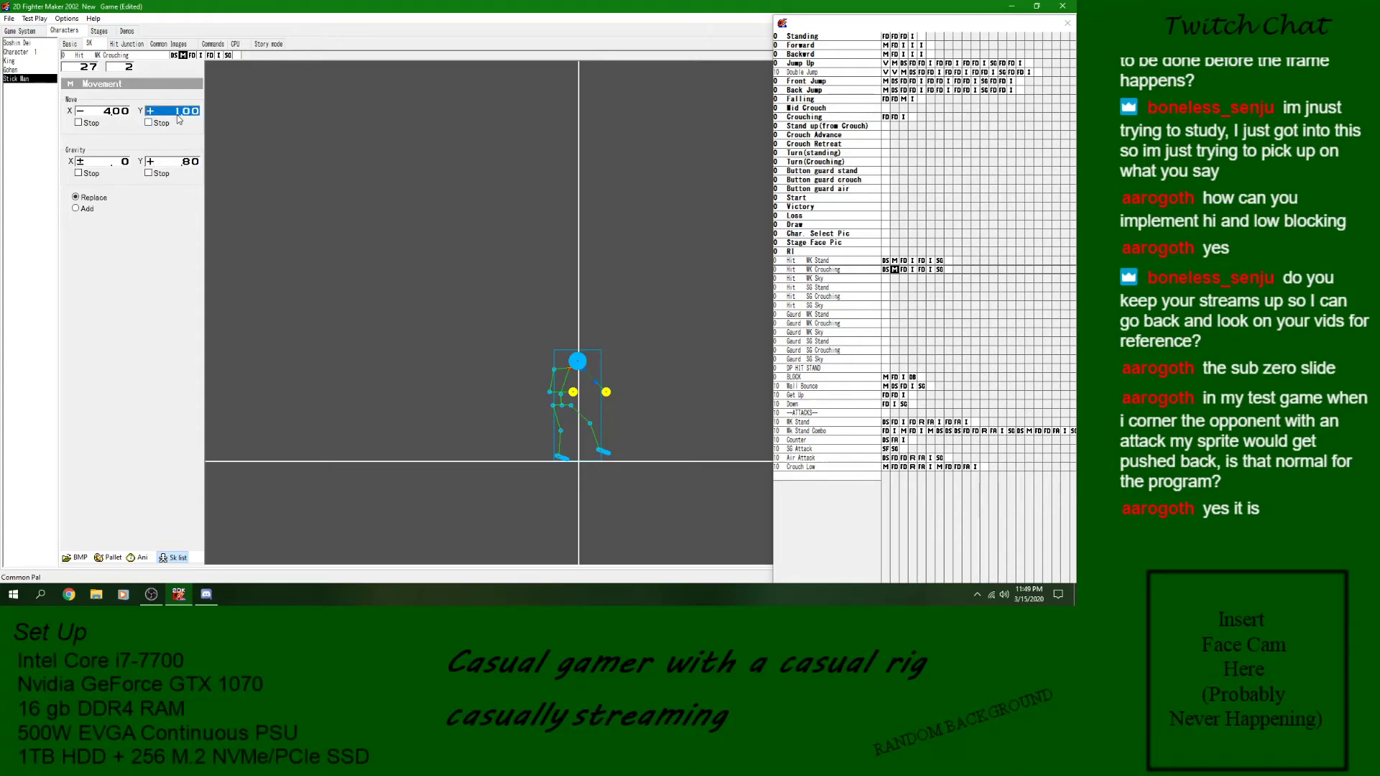
pyautogui.click(140, 558)
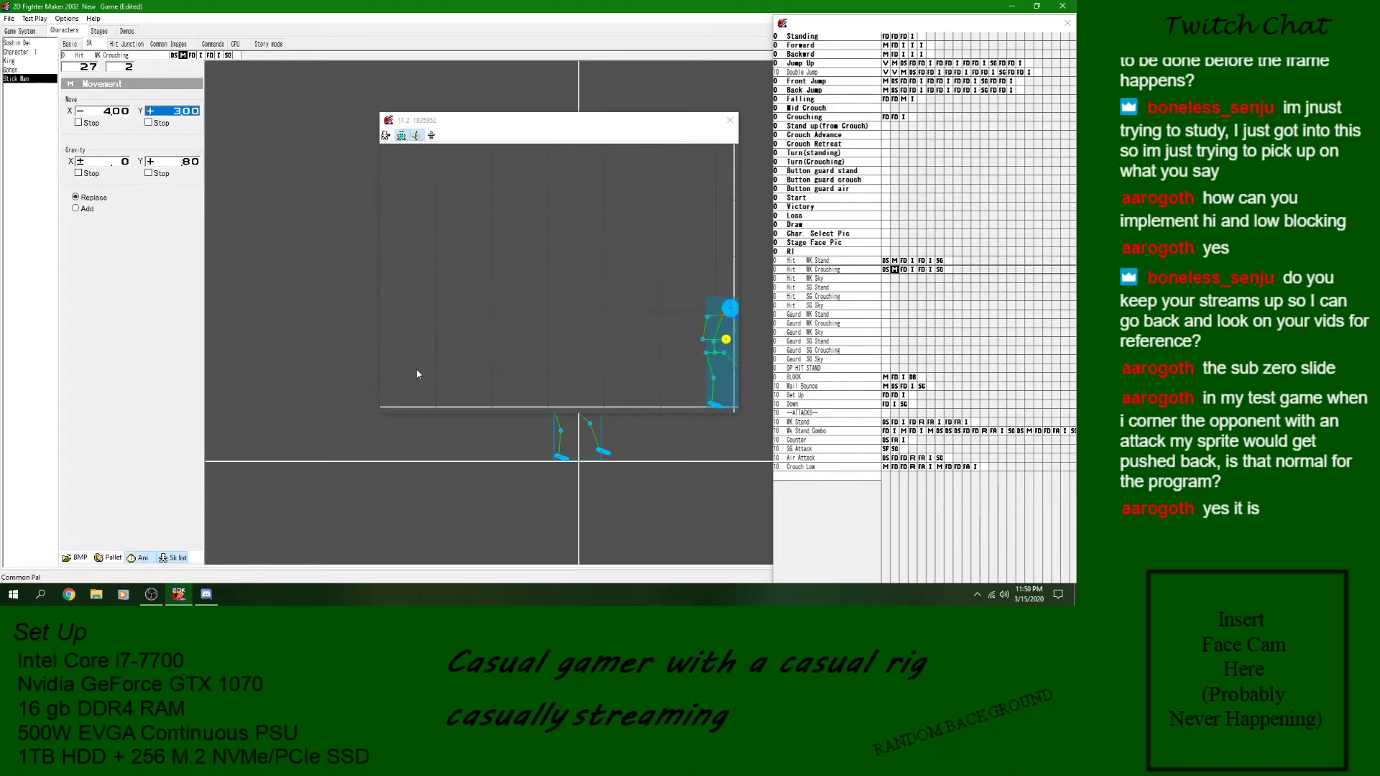
pyautogui.rightClick(179, 114)
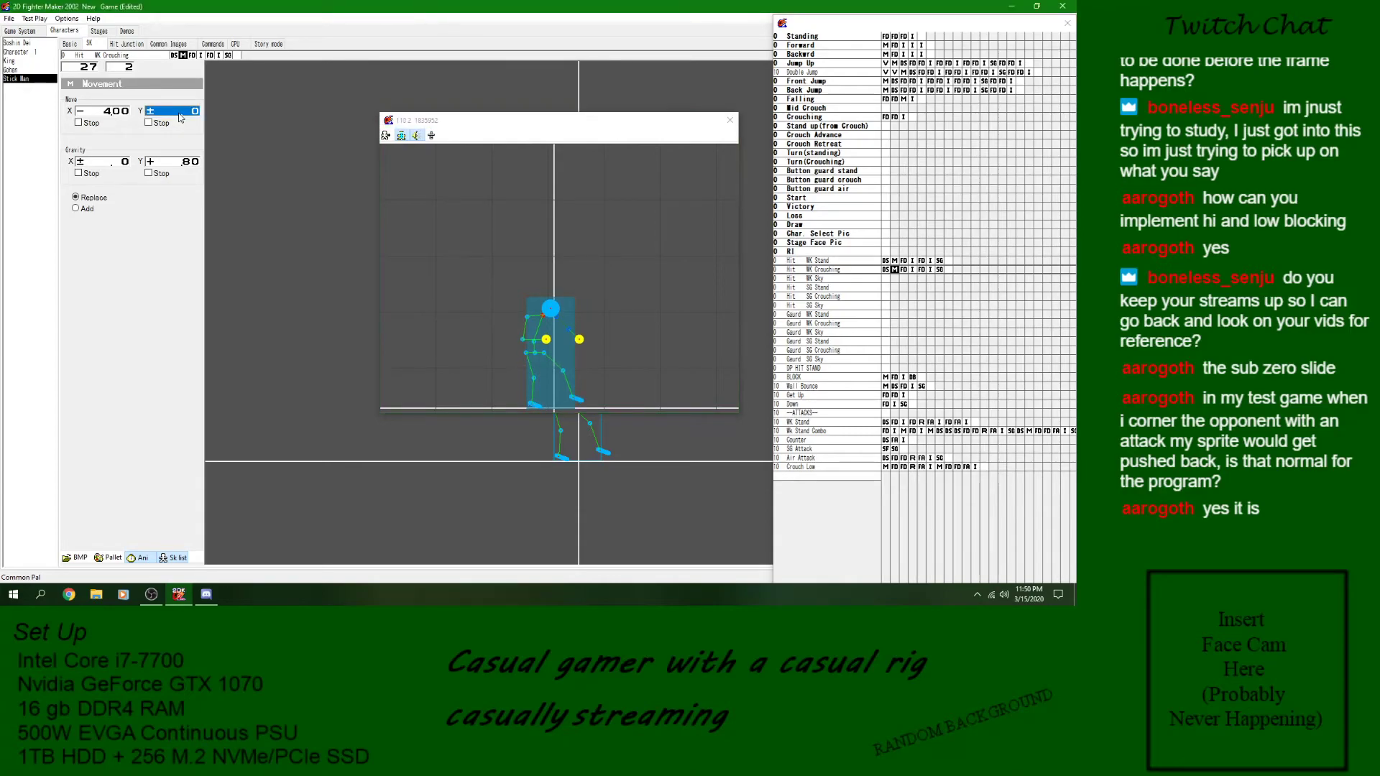
pyautogui.rightClick(179, 117)
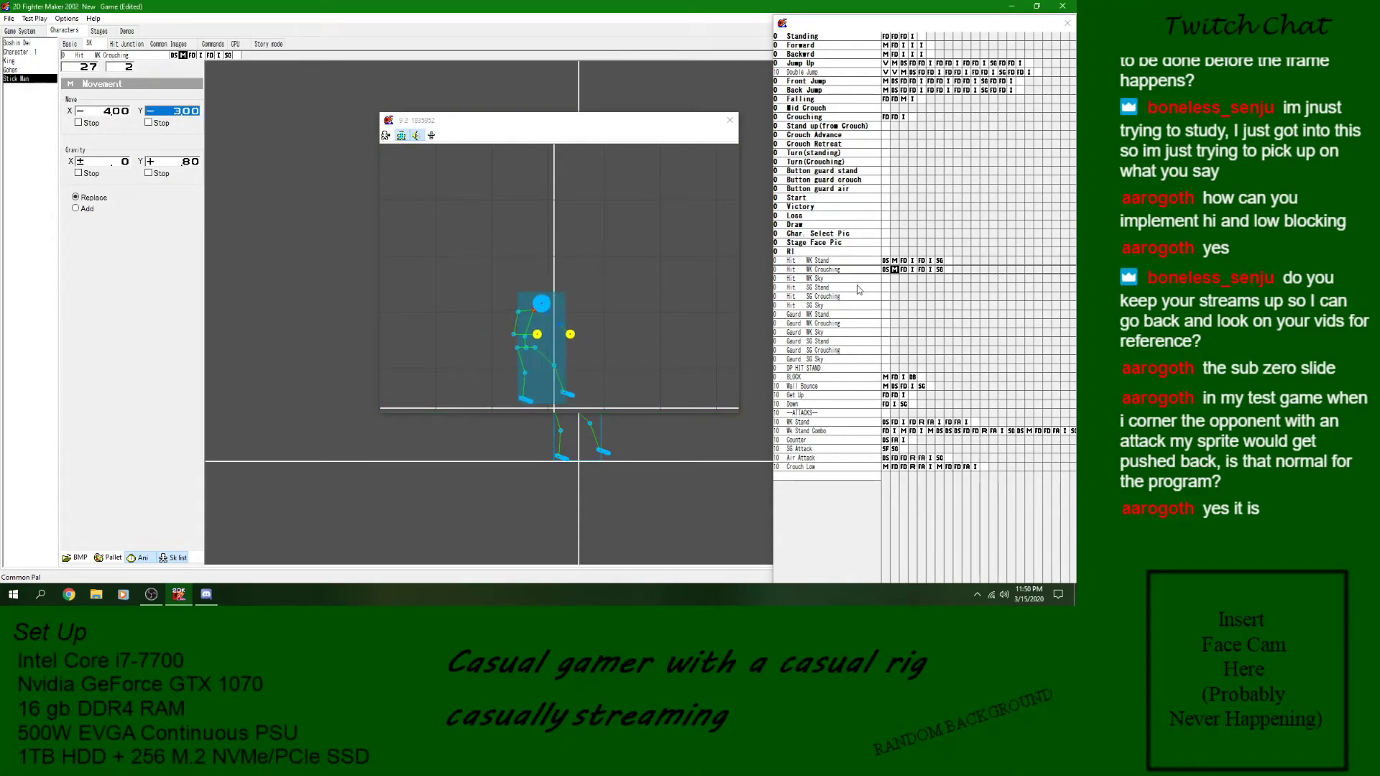
pyautogui.click(729, 124)
pyautogui.click(728, 124)
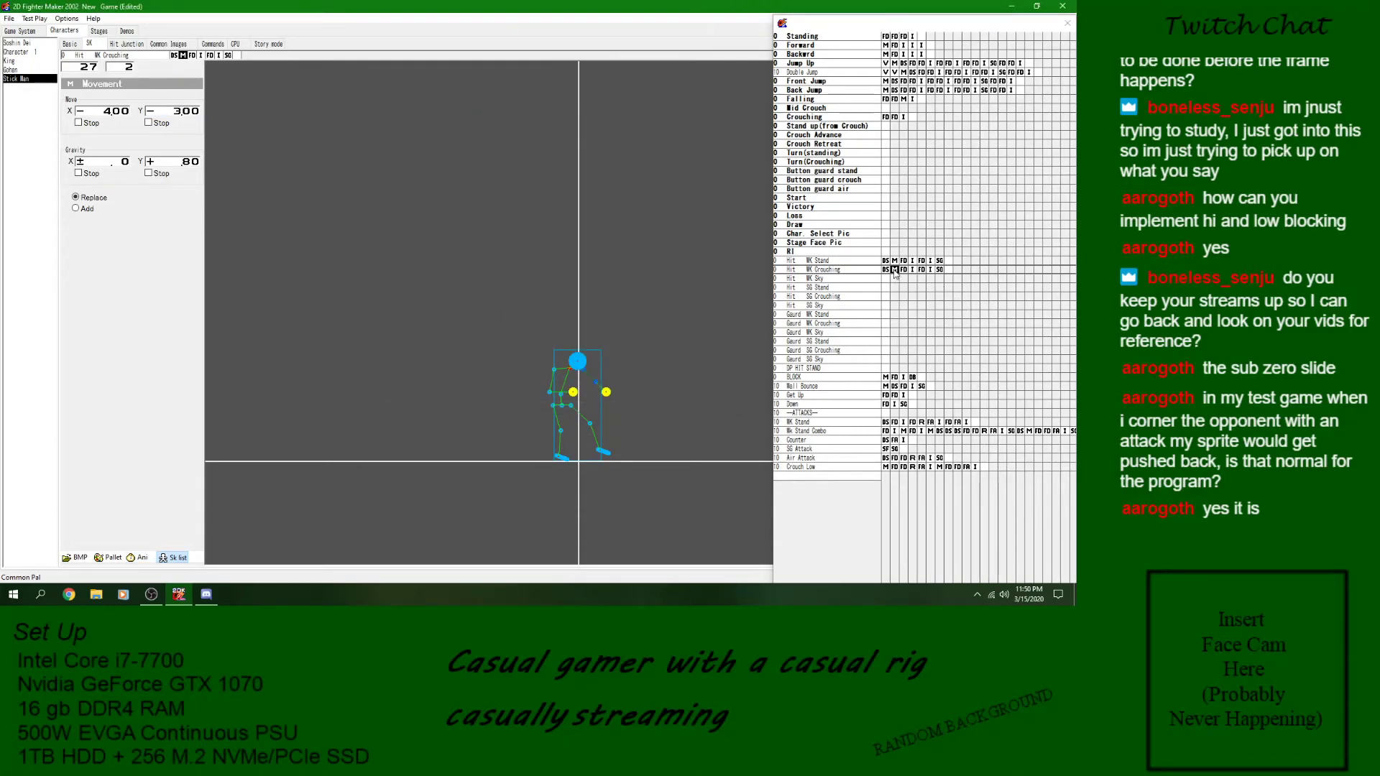
# - Have the first Detect Skill block of Hit WK Crouching branch to Wall Bounce on landing, and preview the animation
pyautogui.click(889, 271)
pyautogui.click(109, 108)
pyautogui.click(149, 123)
pyautogui.click(146, 125)
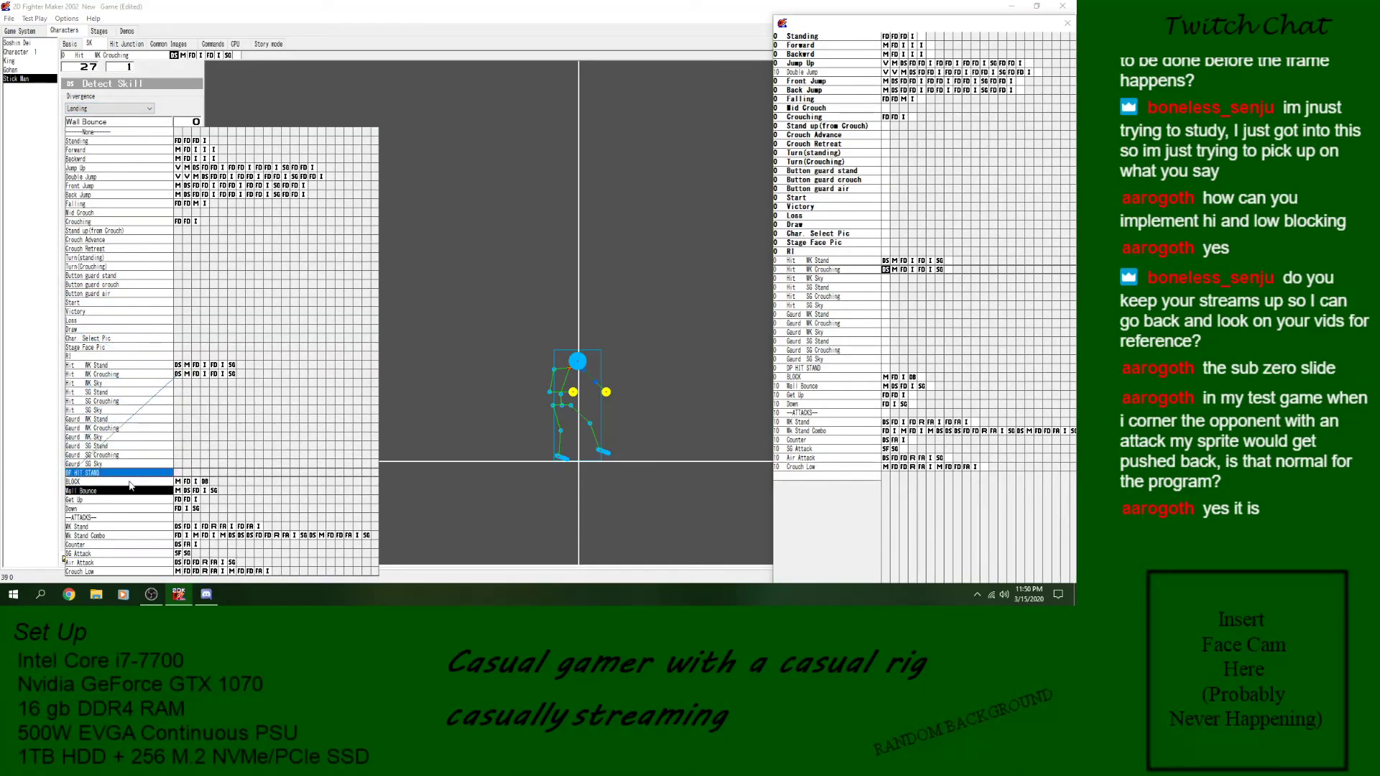
pyautogui.click(112, 517)
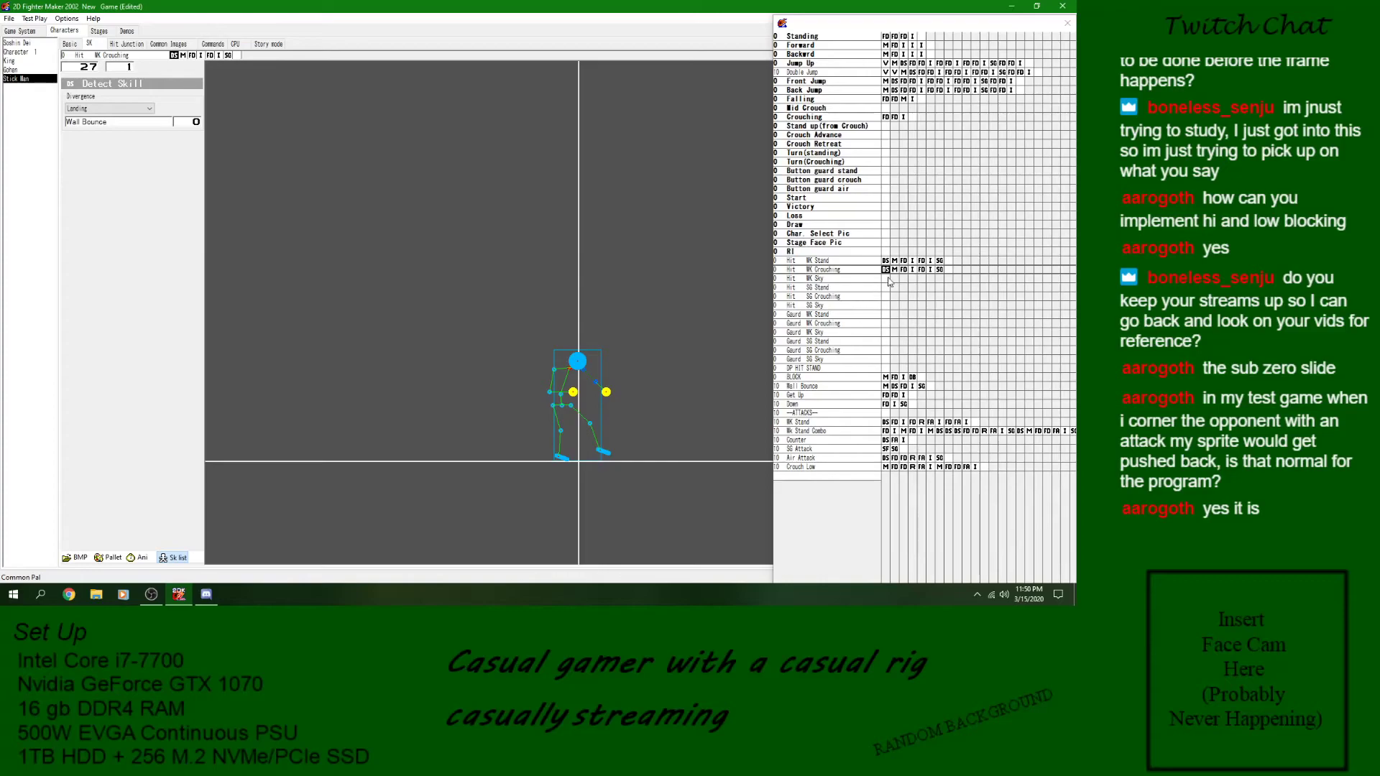
pyautogui.click(130, 557)
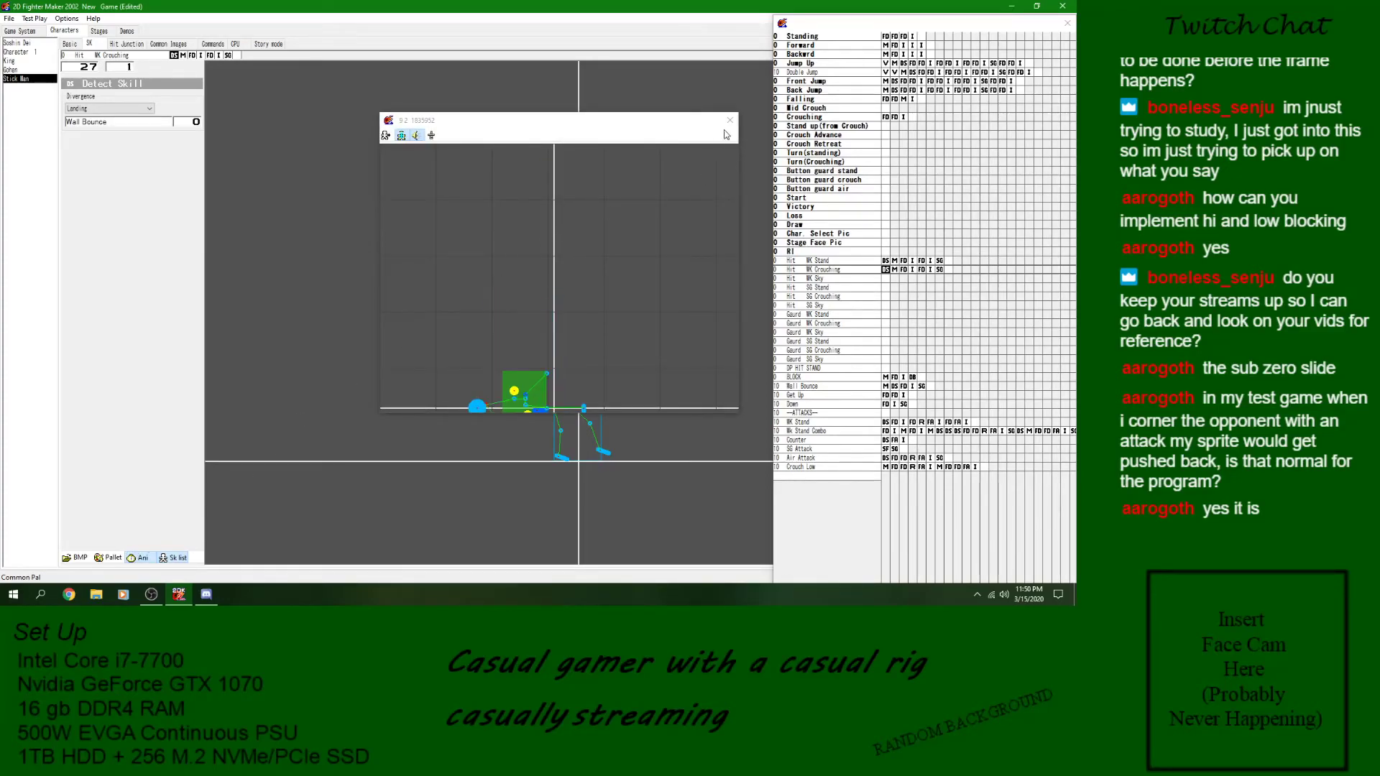
# - Set the Y move of Hit WK Crouching to -9.00, check the launch in the animation preview, and save the game
pyautogui.click(922, 270)
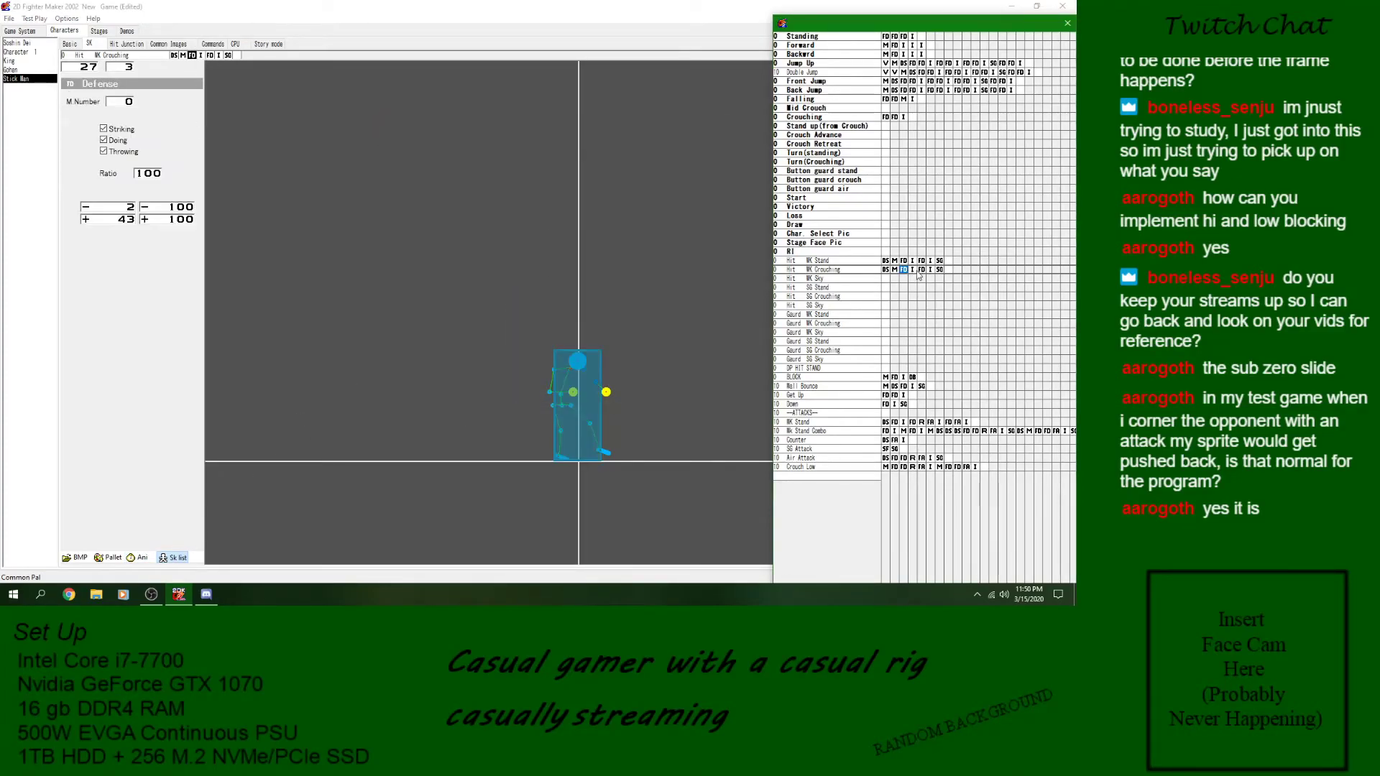
pyautogui.click(895, 270)
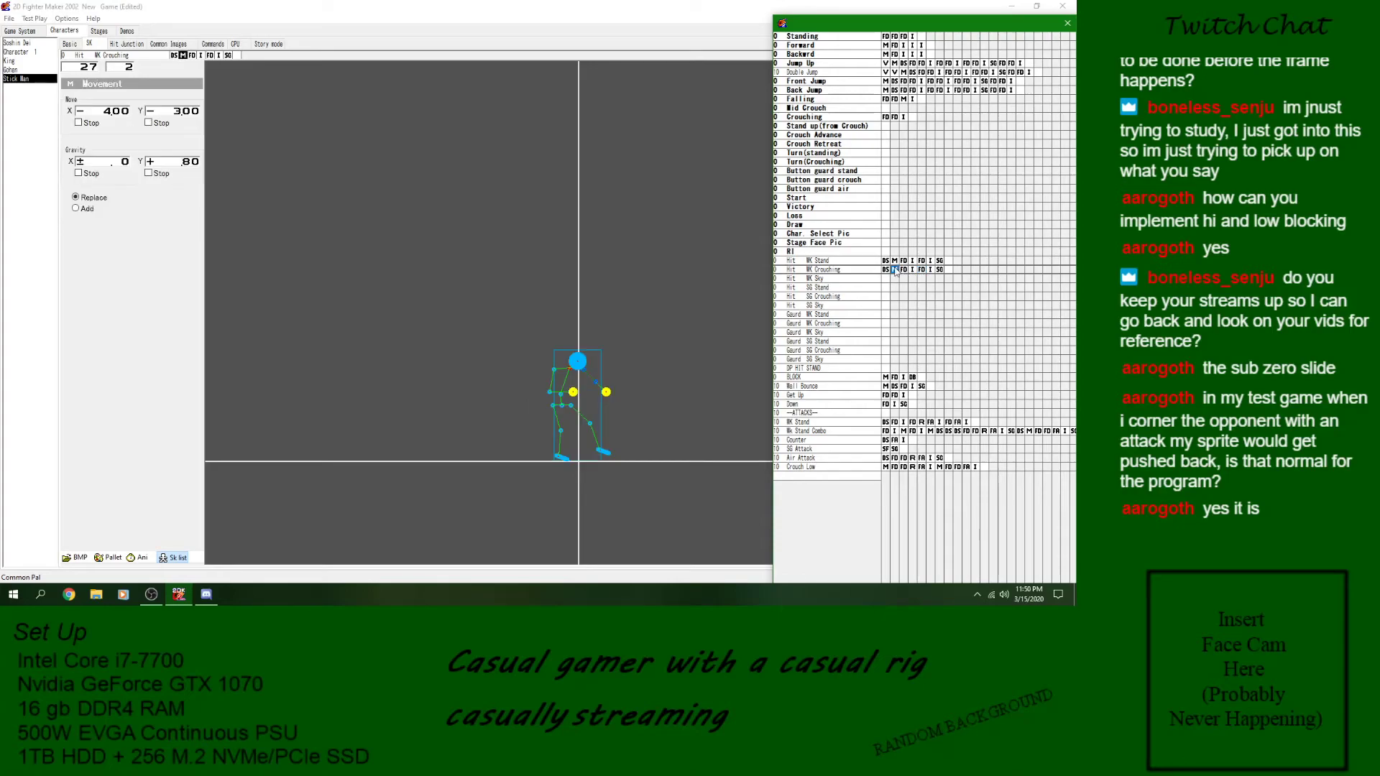
pyautogui.click(175, 114)
pyautogui.click(176, 115)
pyautogui.click(138, 559)
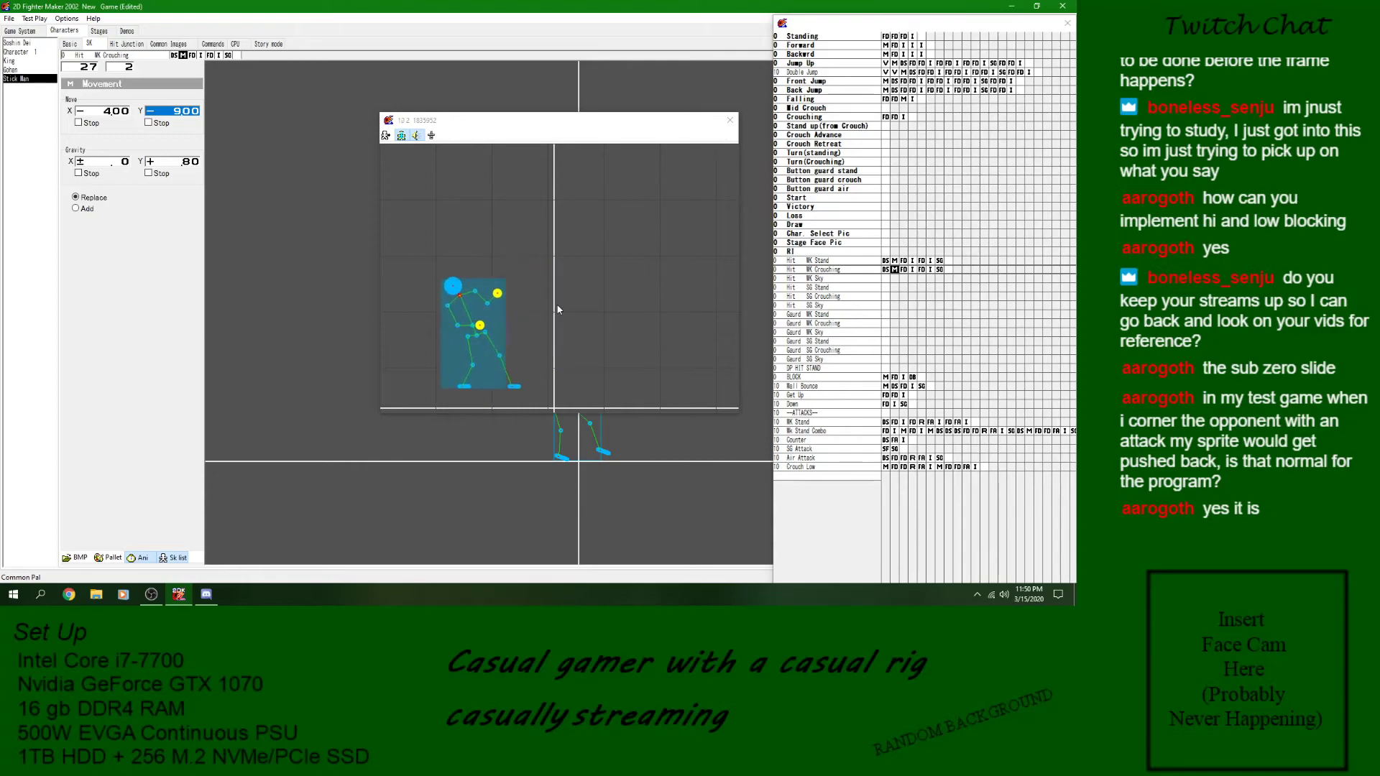
pyautogui.click(589, 340)
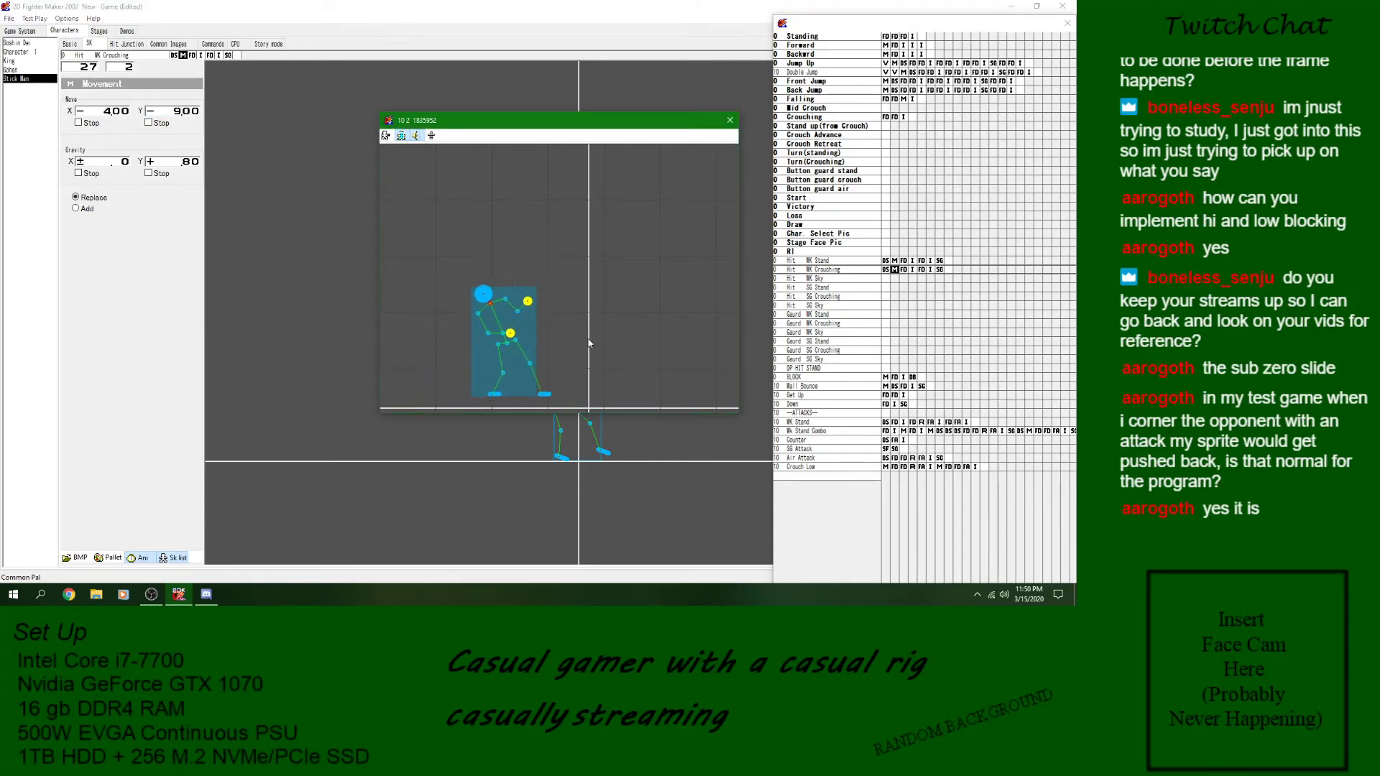
pyautogui.click(730, 121)
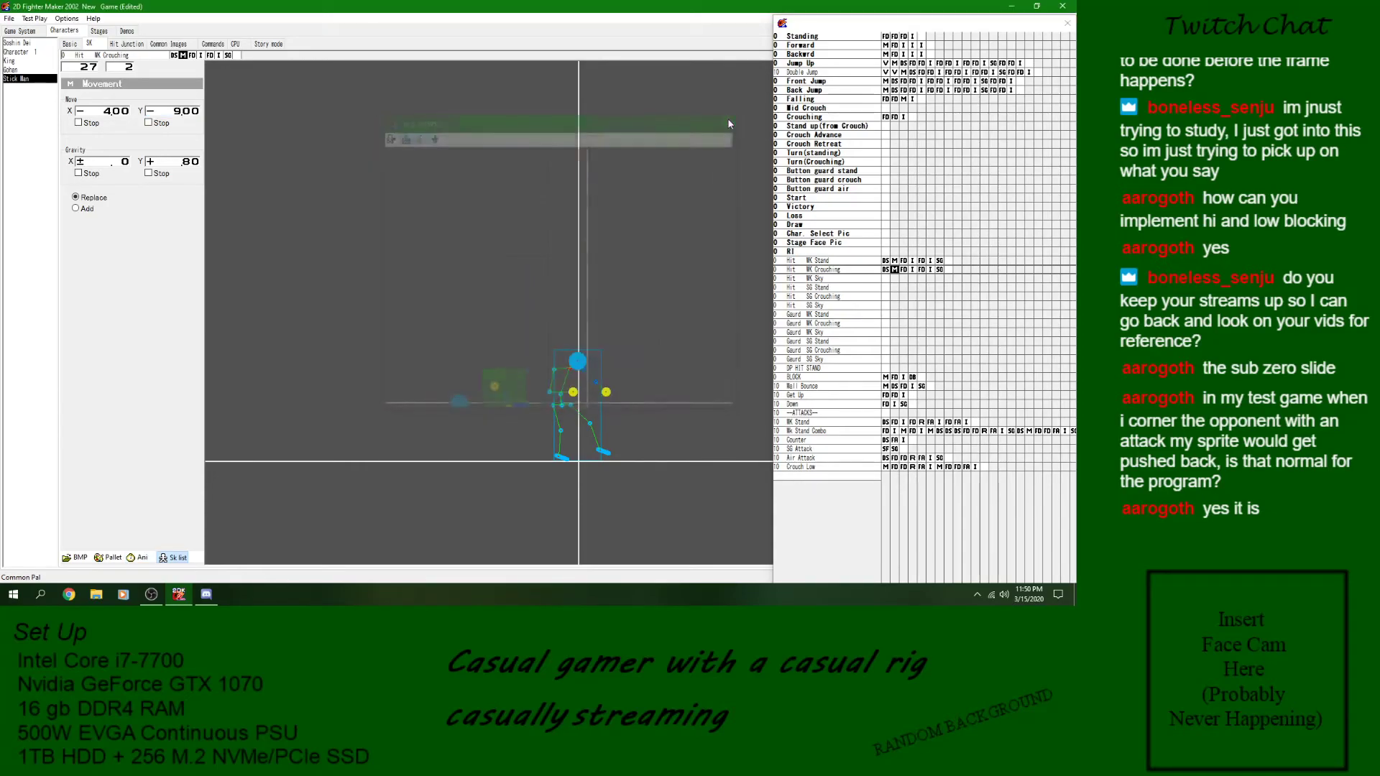
pyautogui.click(11, 19)
pyautogui.click(32, 59)
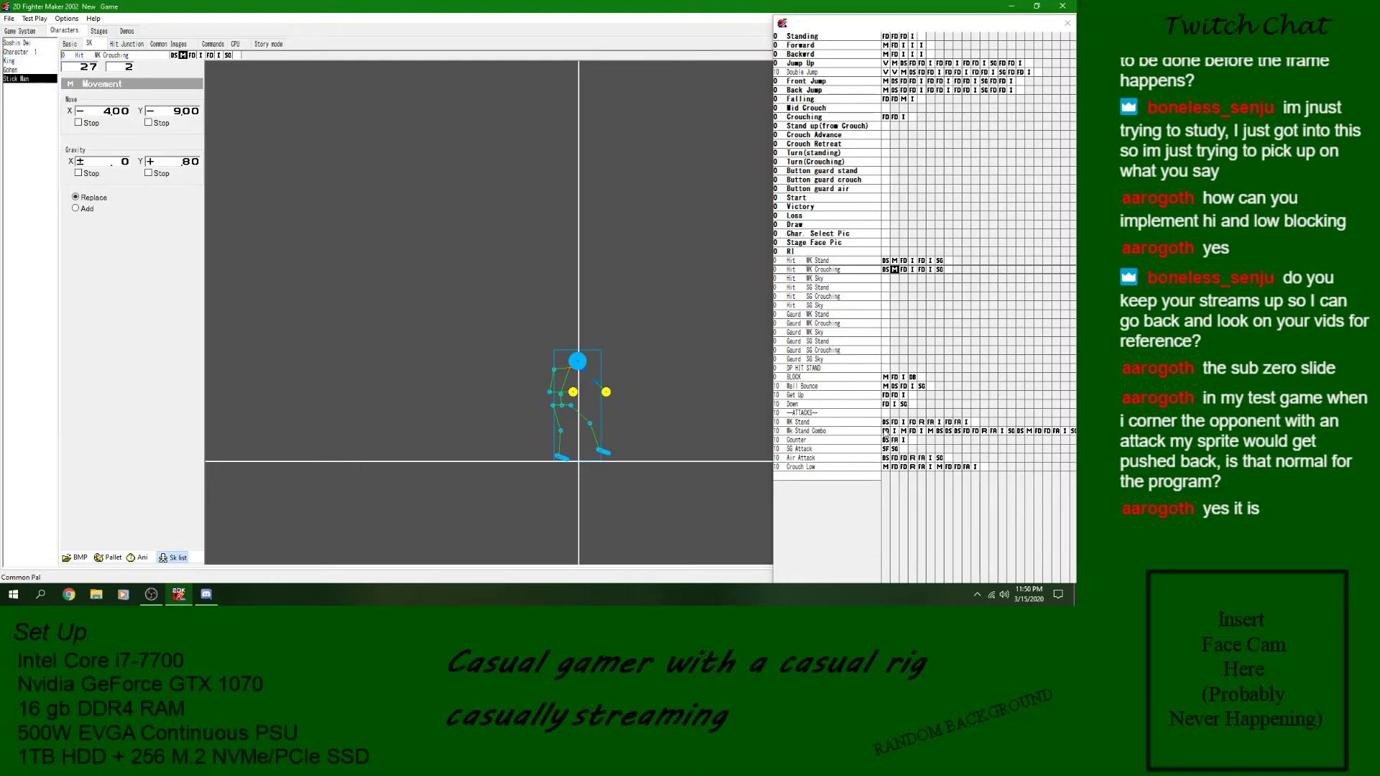
# - In the WK Stand attack's Reaction block, set the standing hit reaction to Hit WK Crouching and save the game
pyautogui.click(922, 422)
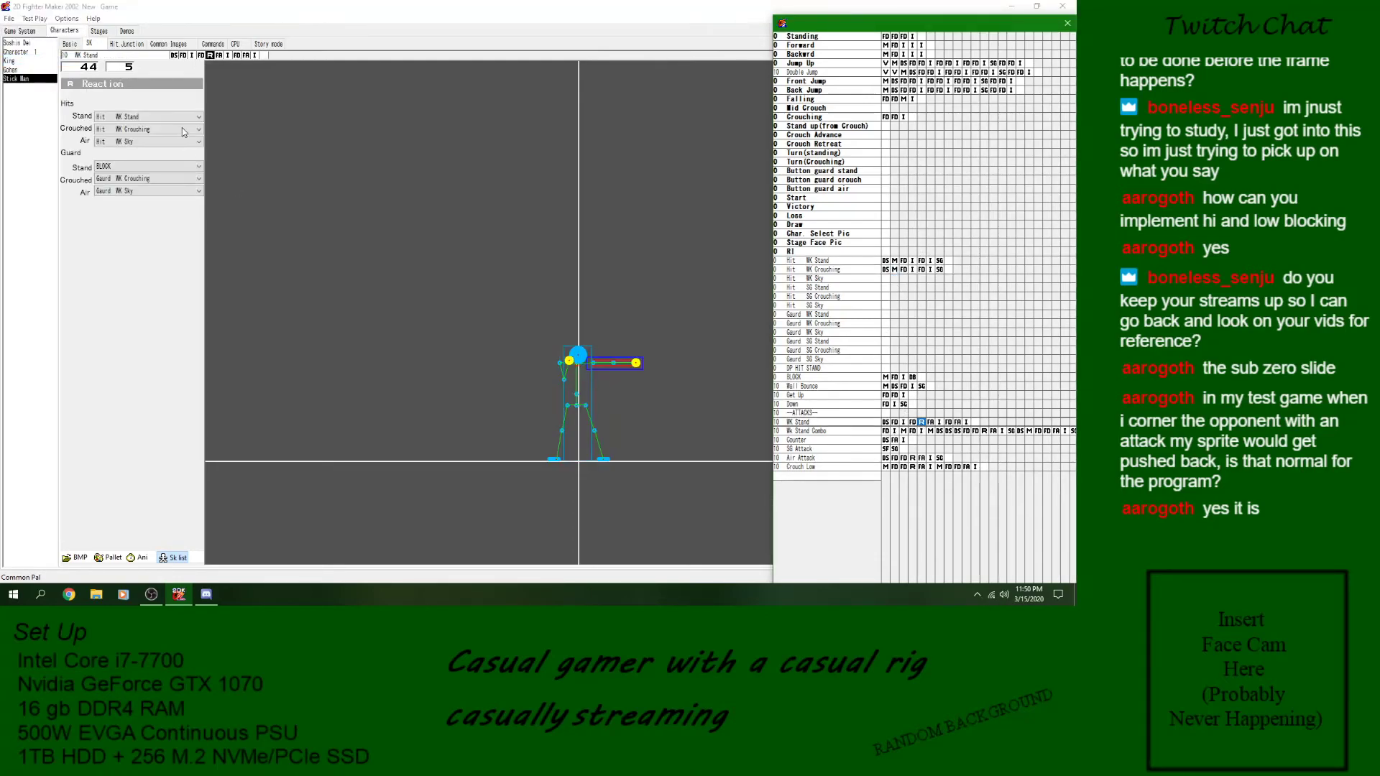
pyautogui.click(140, 116)
pyautogui.click(140, 115)
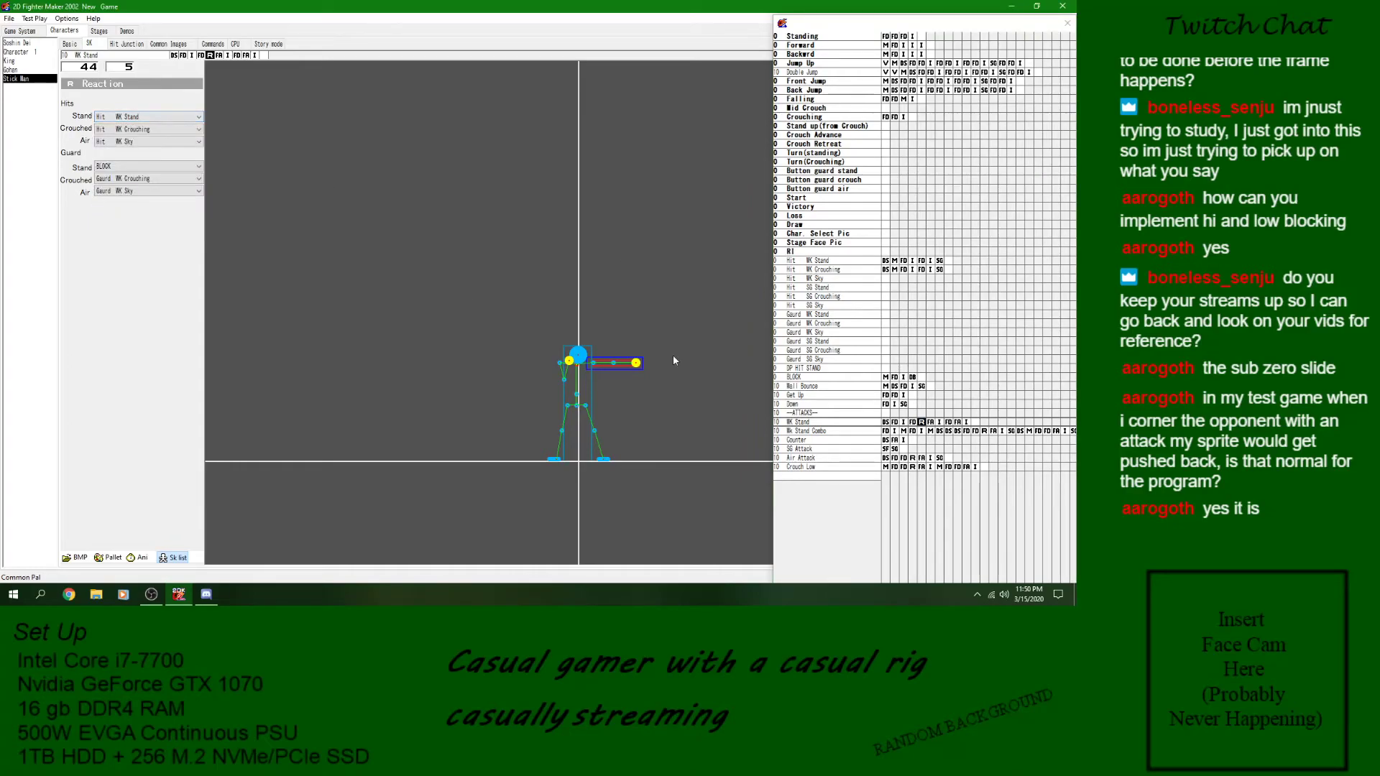
pyautogui.click(164, 118)
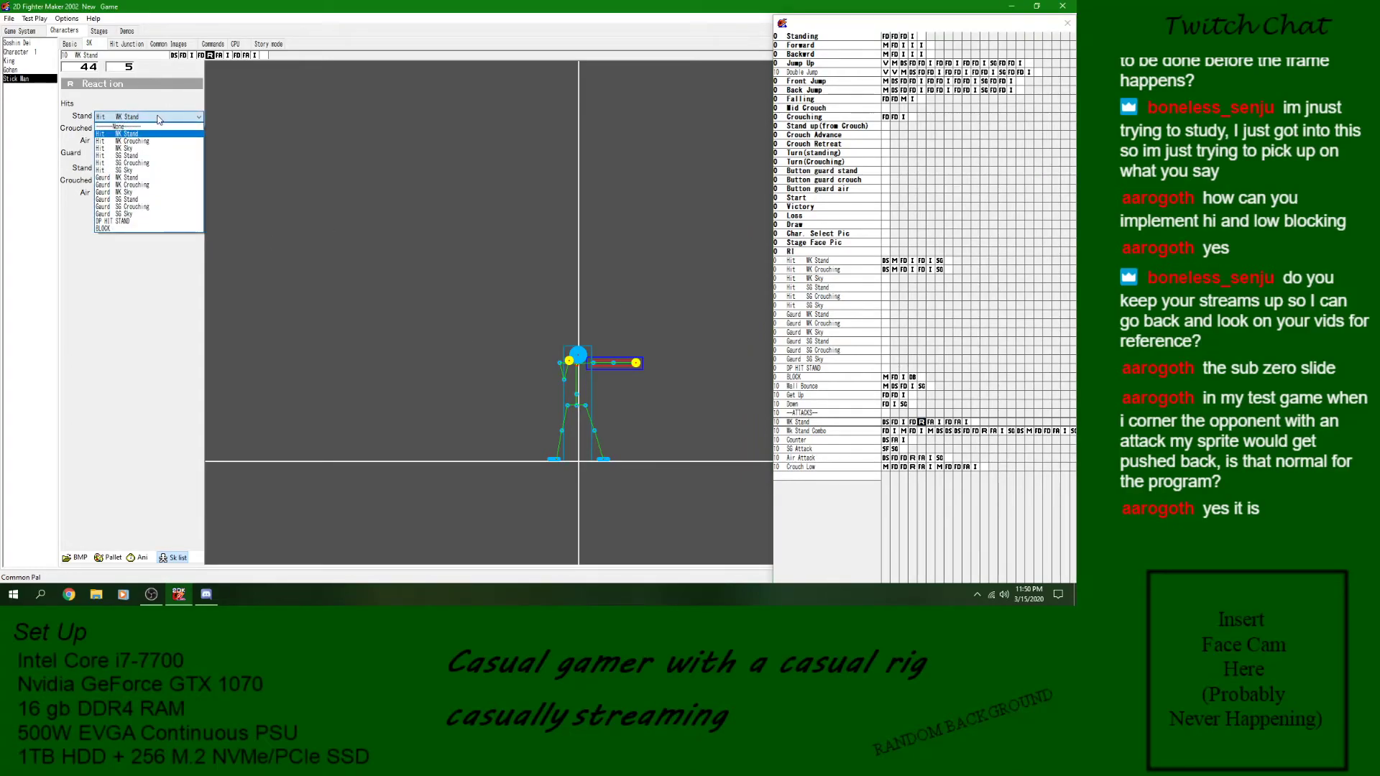
pyautogui.click(156, 142)
pyautogui.click(9, 18)
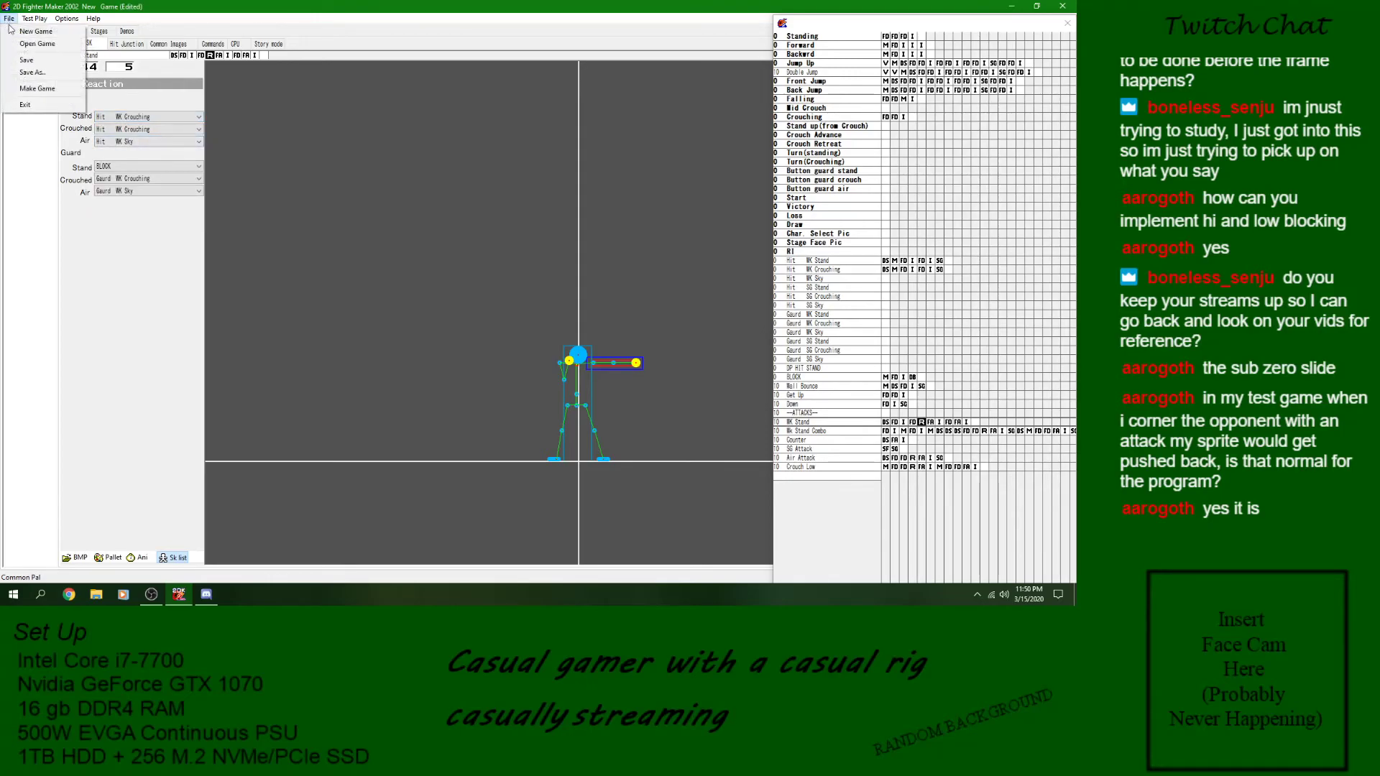
pyautogui.click(28, 63)
# - Run a test play of Stick Man against Stick Man, move towards the corner and attack the opponent
pyautogui.click(35, 20)
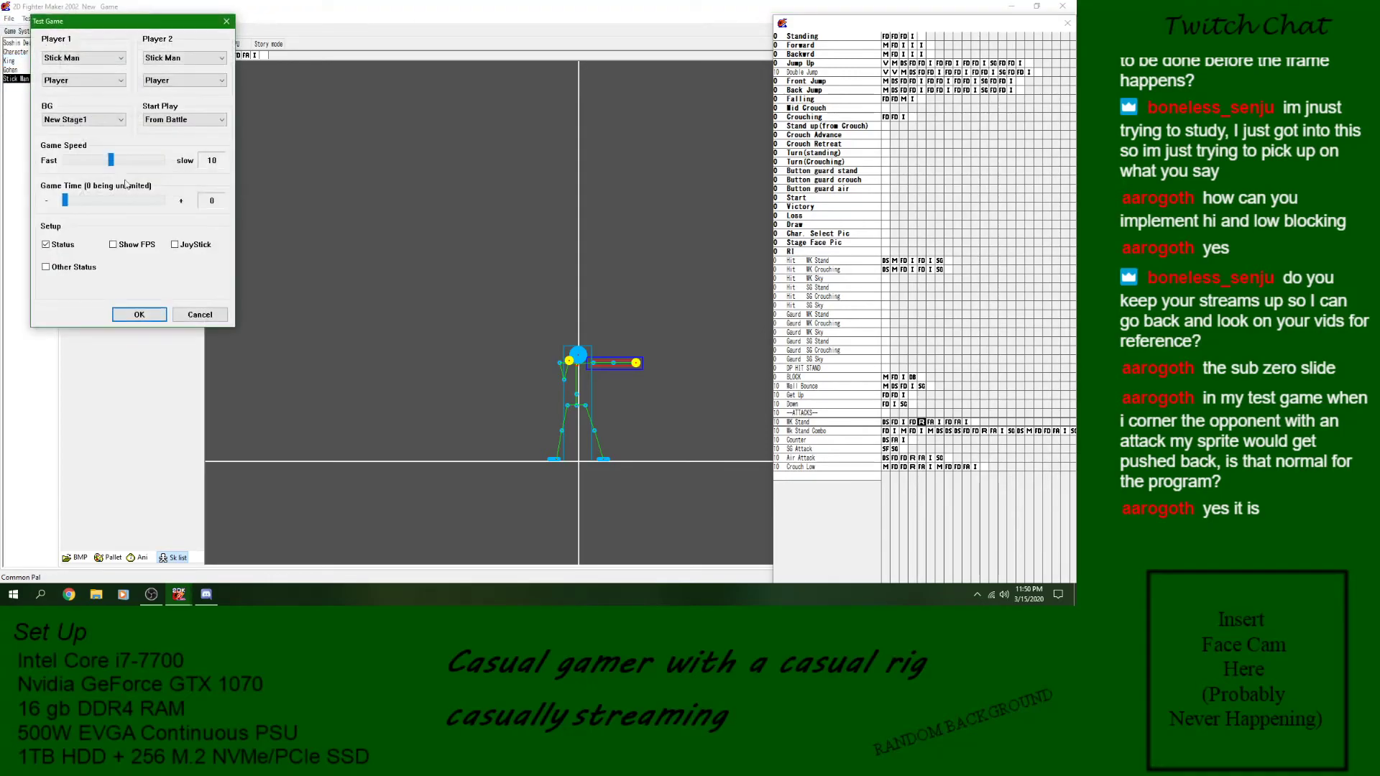
pyautogui.click(138, 315)
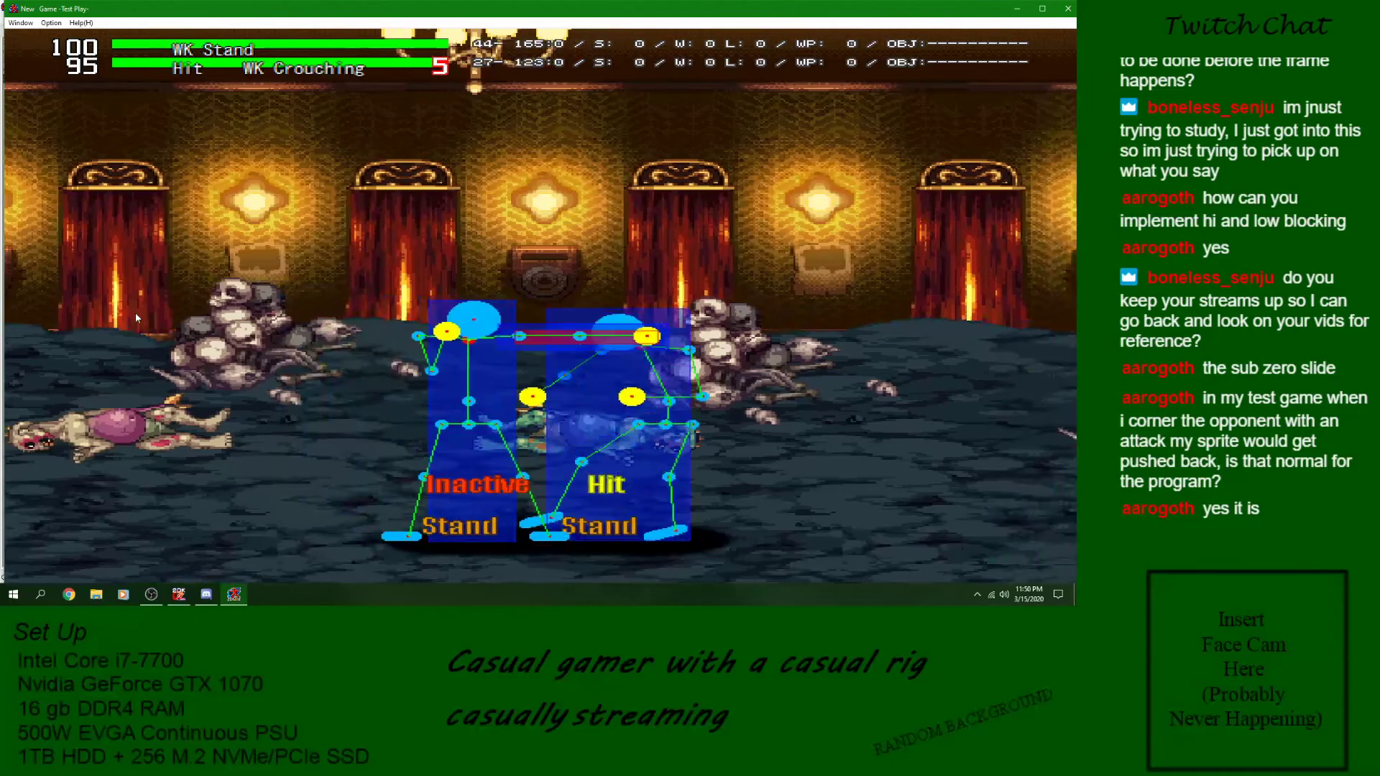
pyautogui.press('Right')
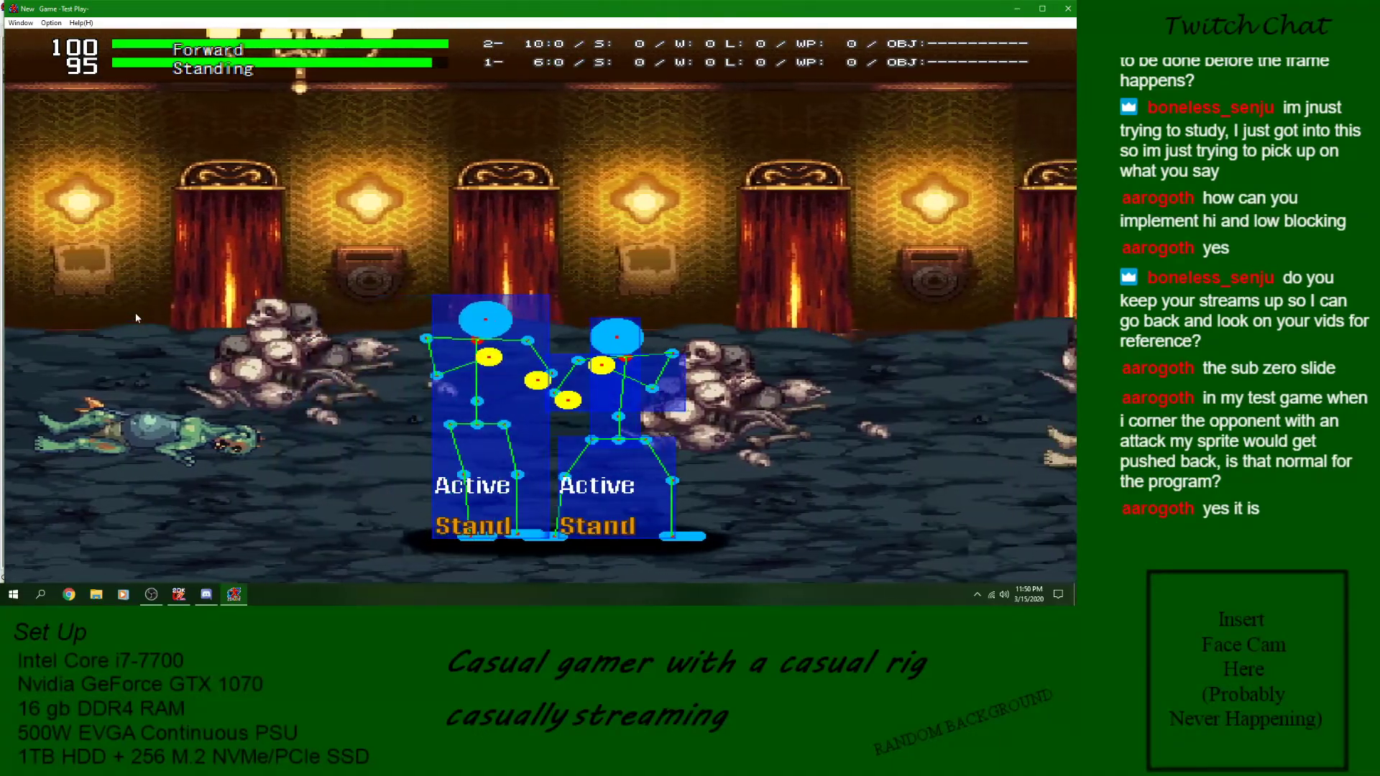
pyautogui.press('Right')
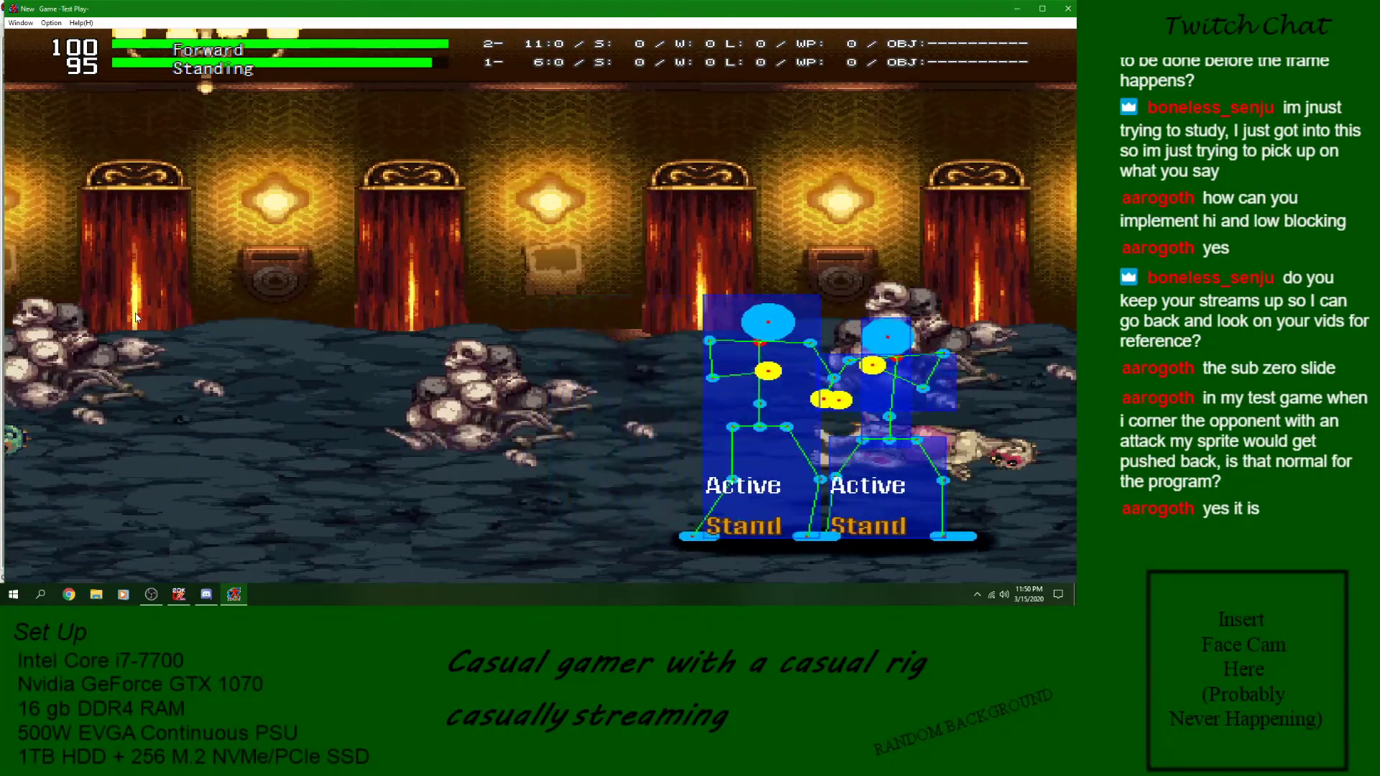
pyautogui.press('z')
pyautogui.press('a')
pyautogui.press('a')
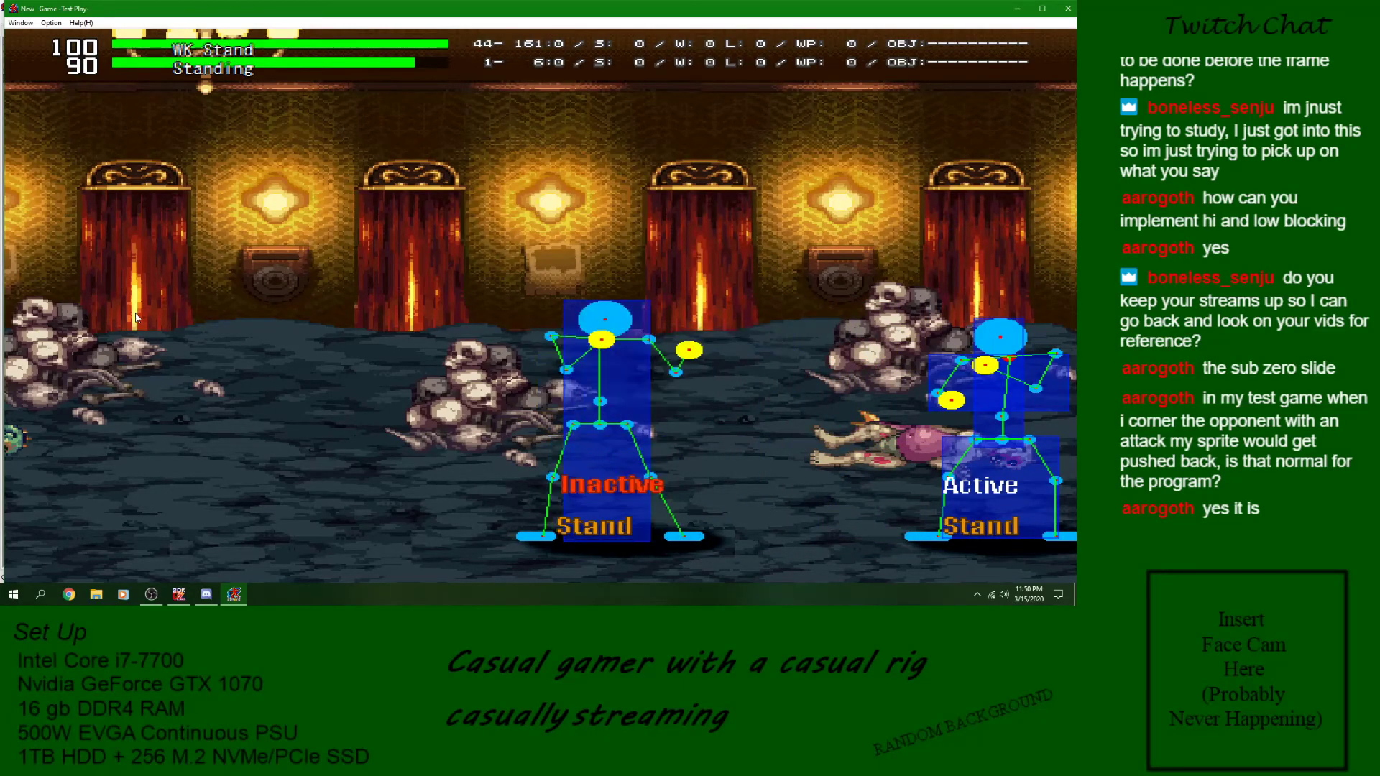
pyautogui.press('a')
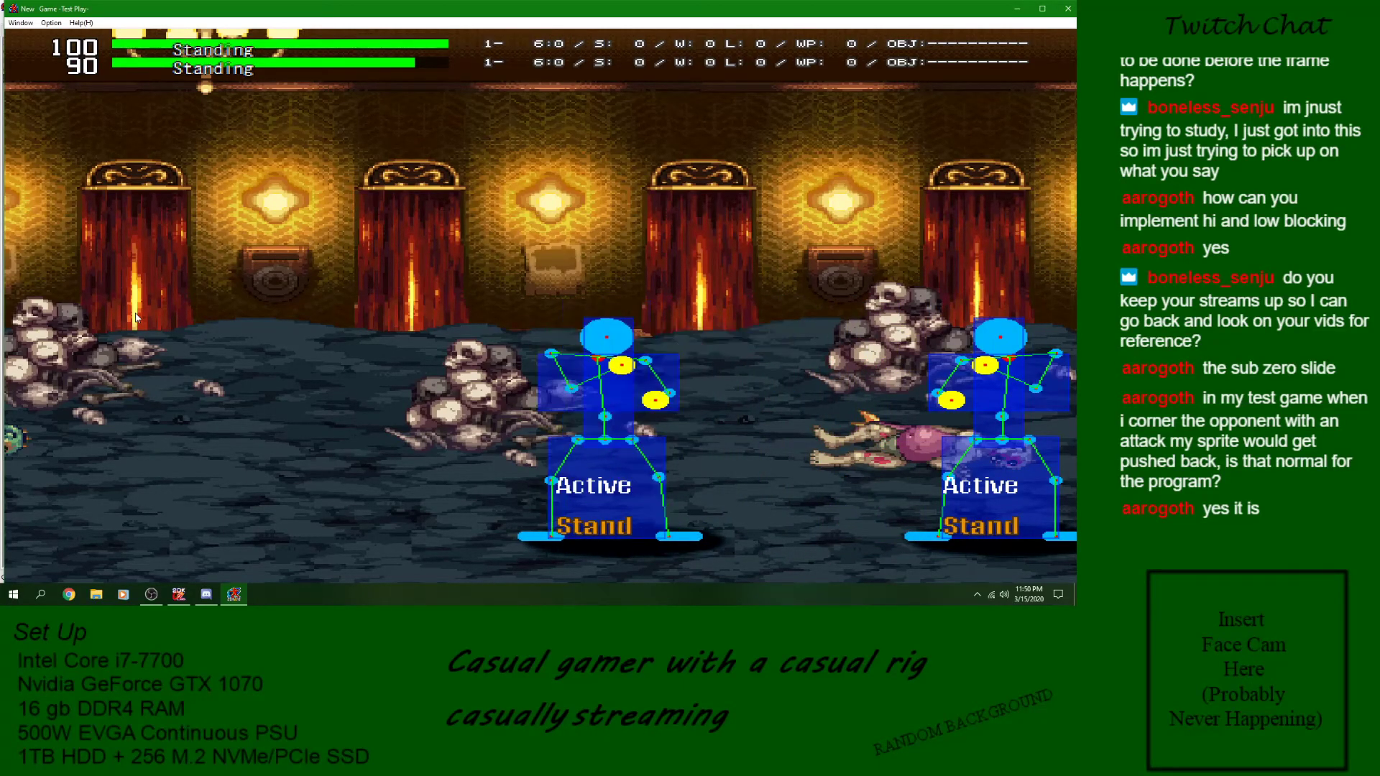
# - Approach the cornered opponent for further attacks to check the hit reaction, and close the test play
pyautogui.press('Right')
pyautogui.press('Down')
pyautogui.press('a')
pyautogui.press('Right')
pyautogui.press('Down')
pyautogui.press('a')
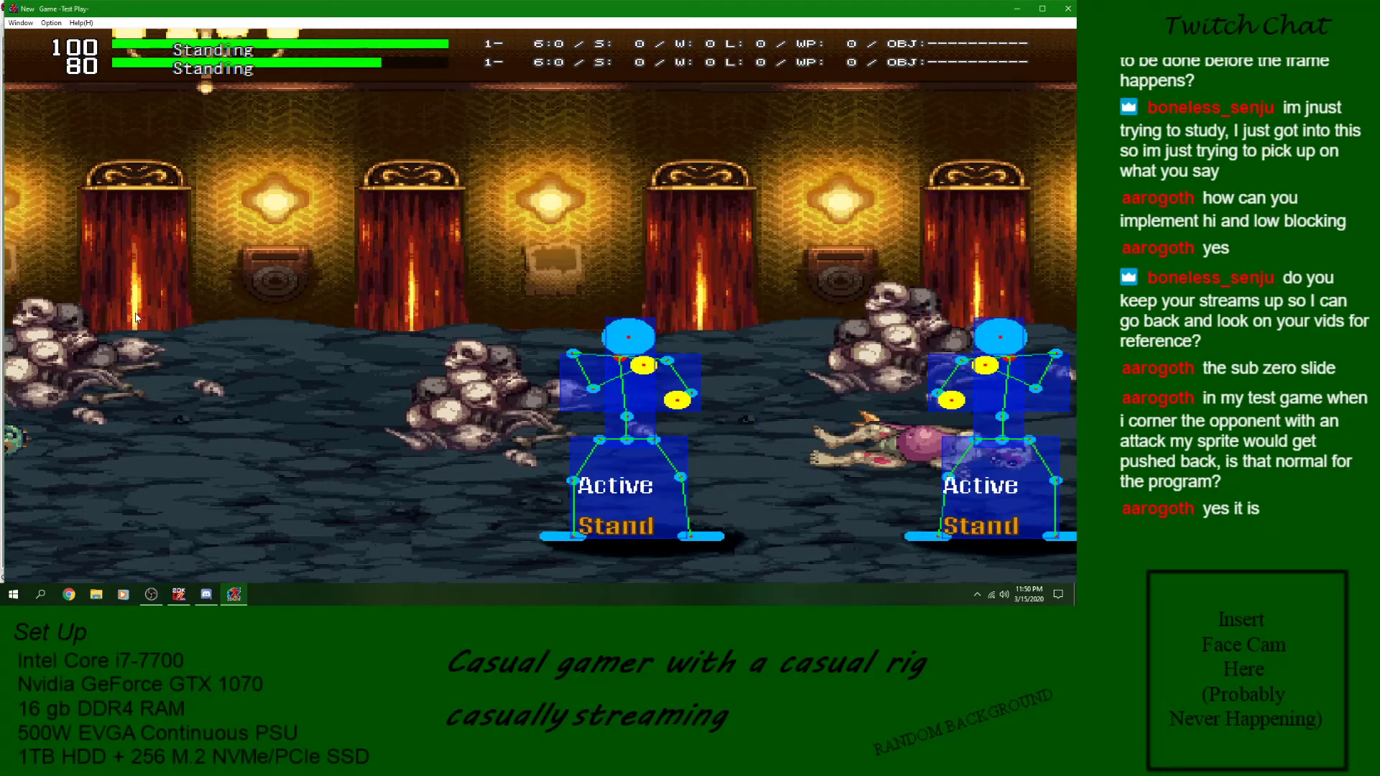
pyautogui.click(1069, 8)
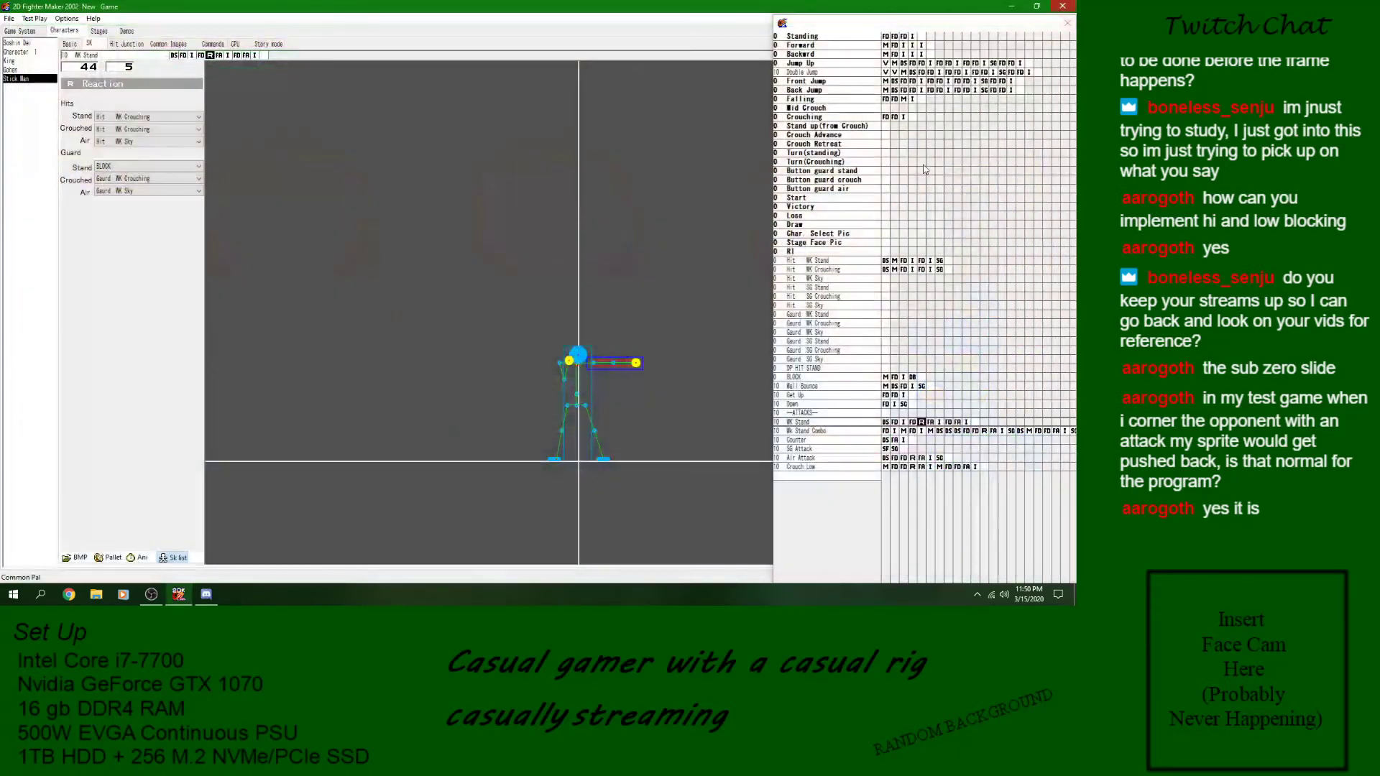
pyautogui.click(826, 270)
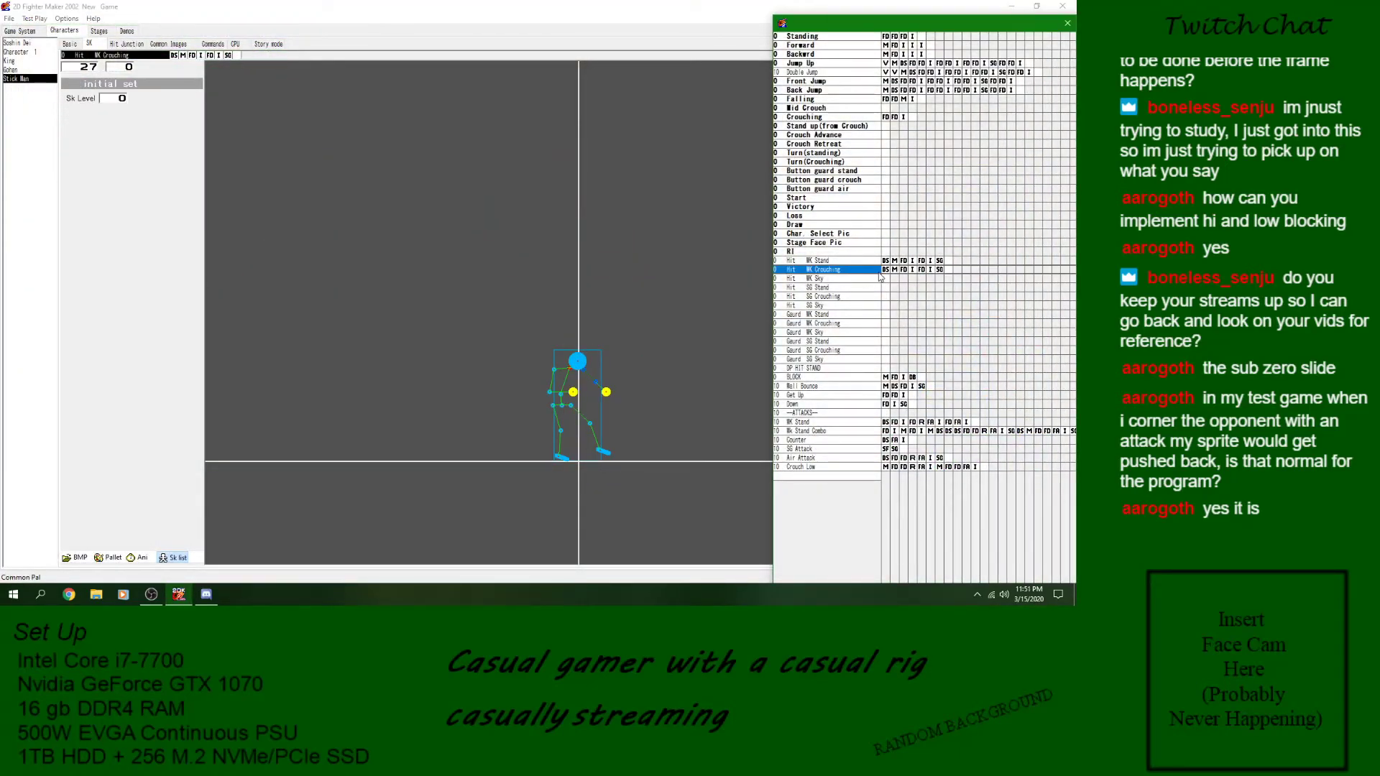
pyautogui.click(886, 37)
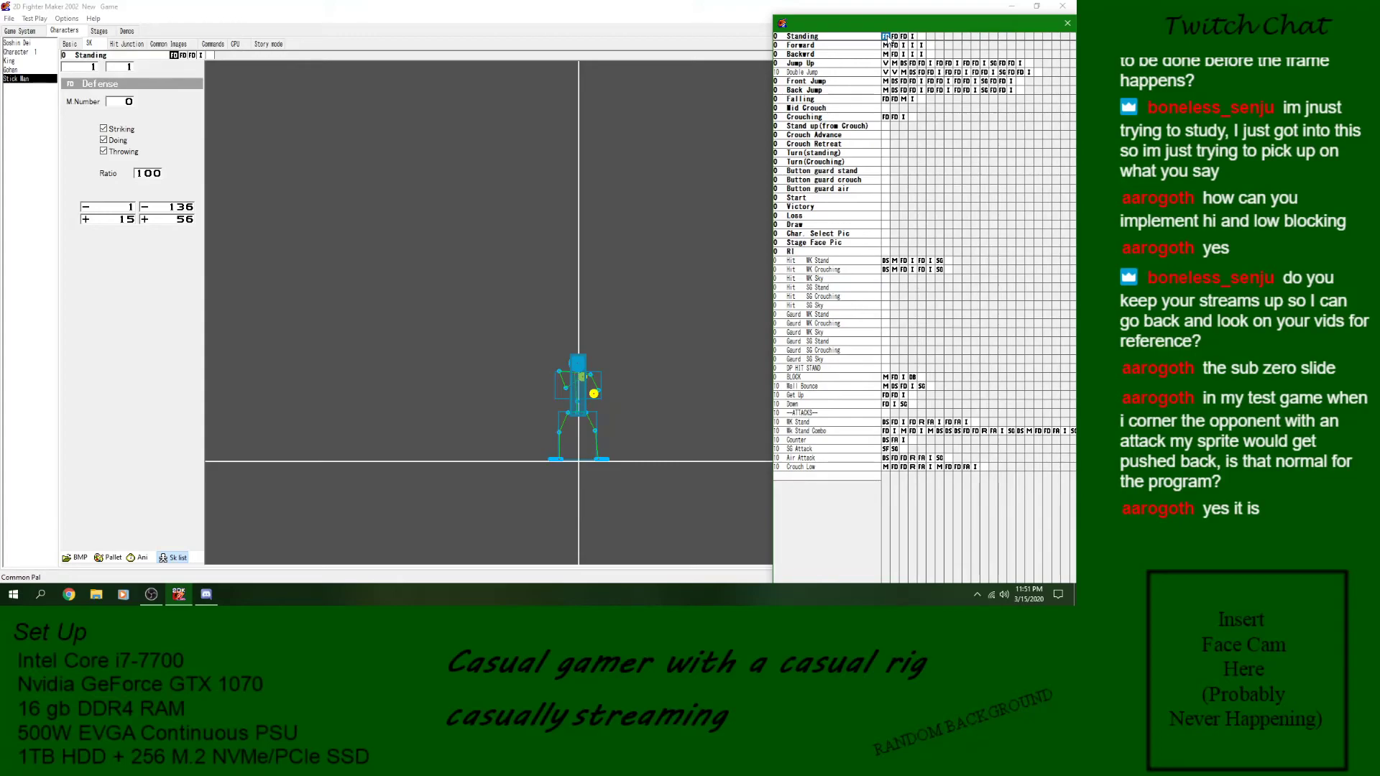
pyautogui.rightClick(887, 37)
pyautogui.click(865, 37)
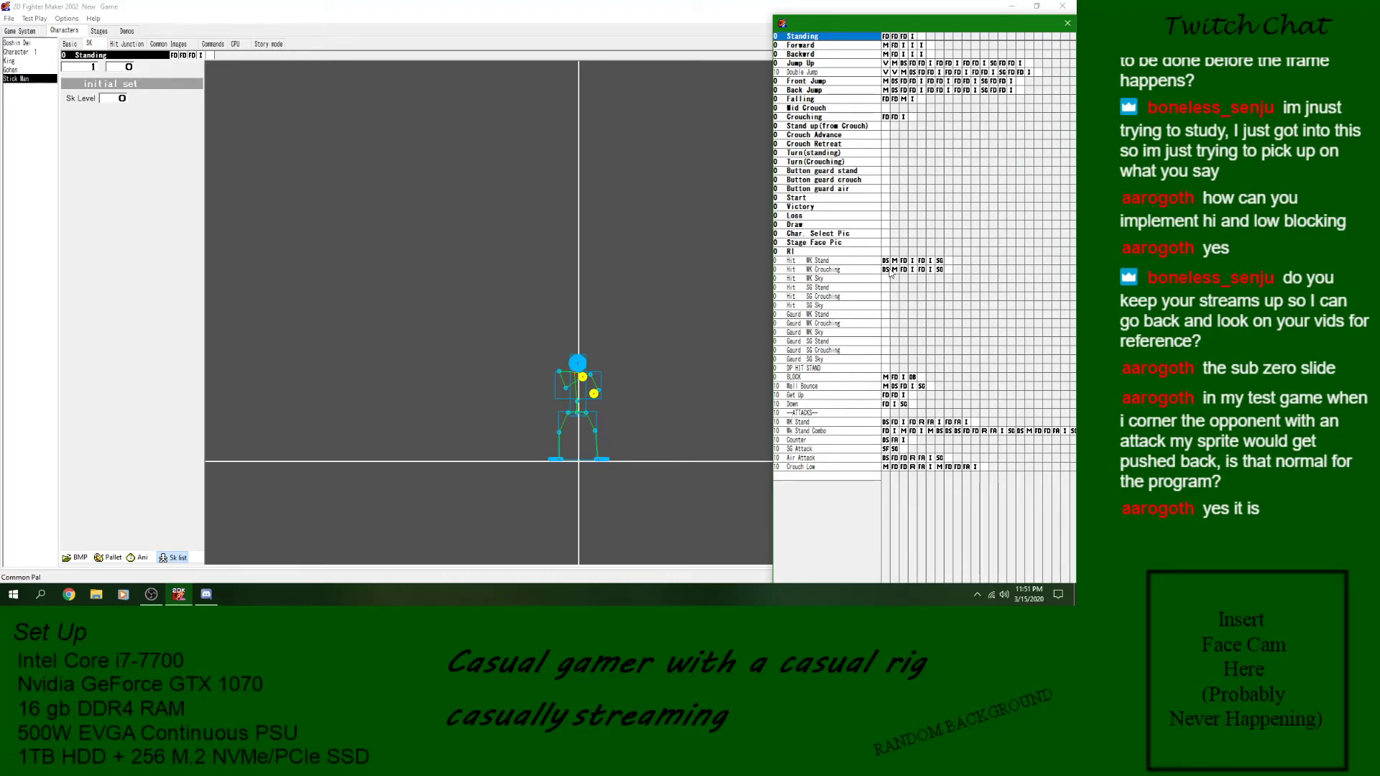
# - Insert a second Detect Skill block before the Movement block of Hit WK Crouching and set its divergence to Hit the wall
pyautogui.click(887, 270)
pyautogui.click(895, 270)
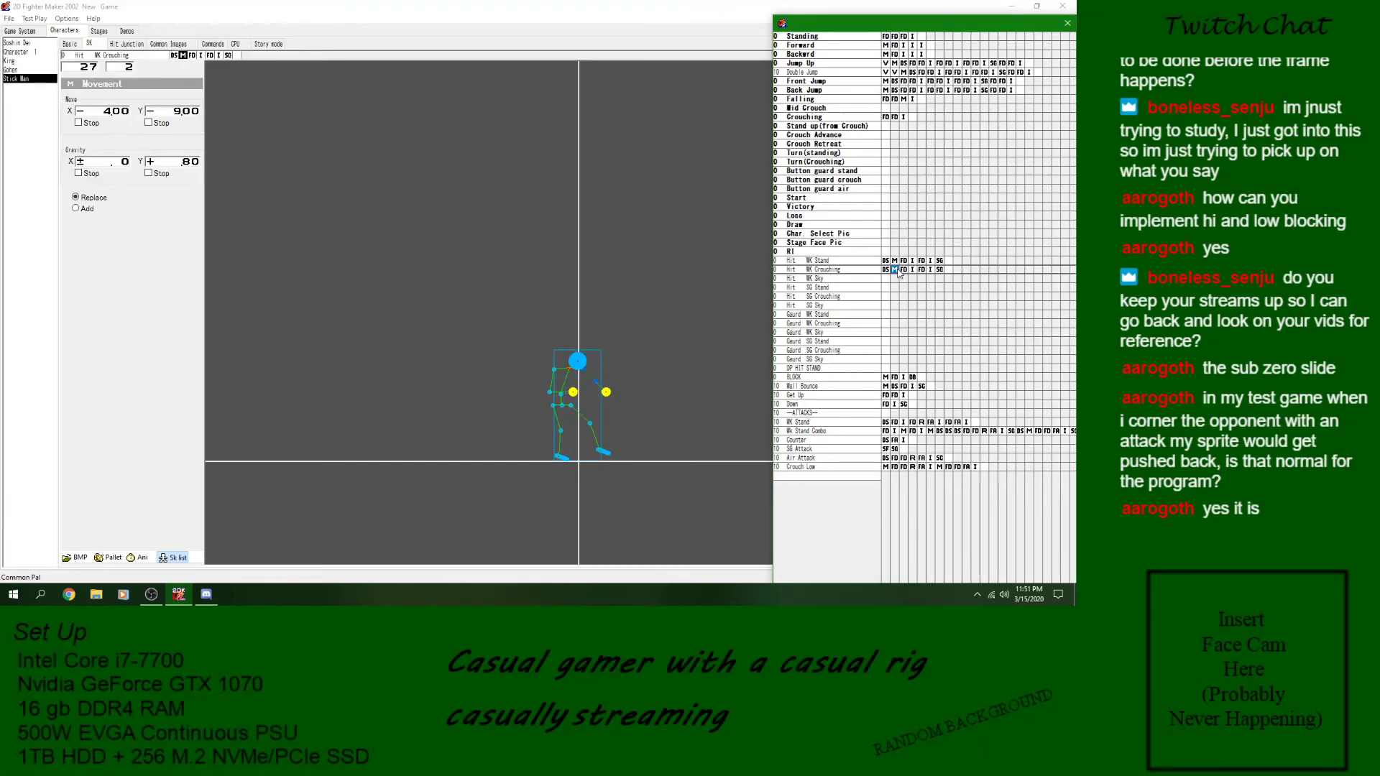
pyautogui.rightClick(897, 272)
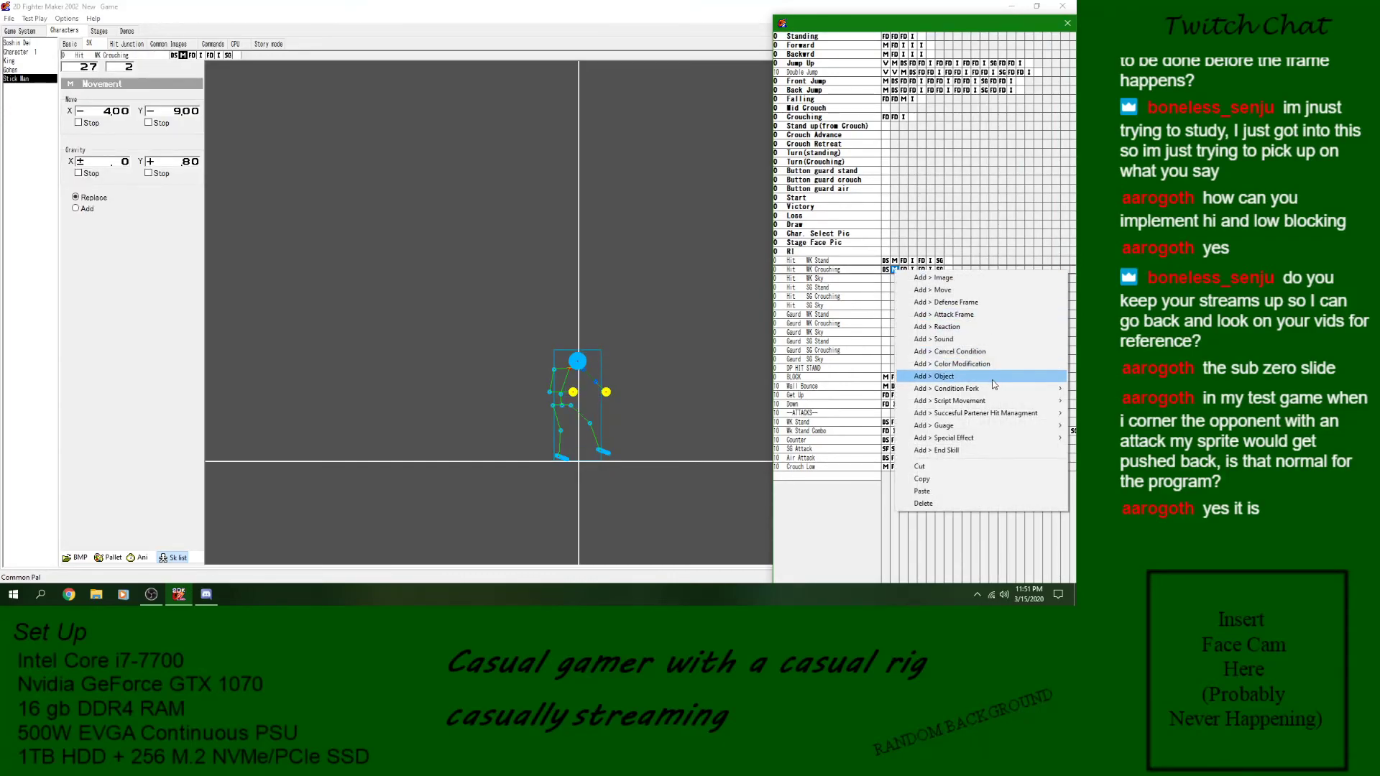
pyautogui.click(831, 399)
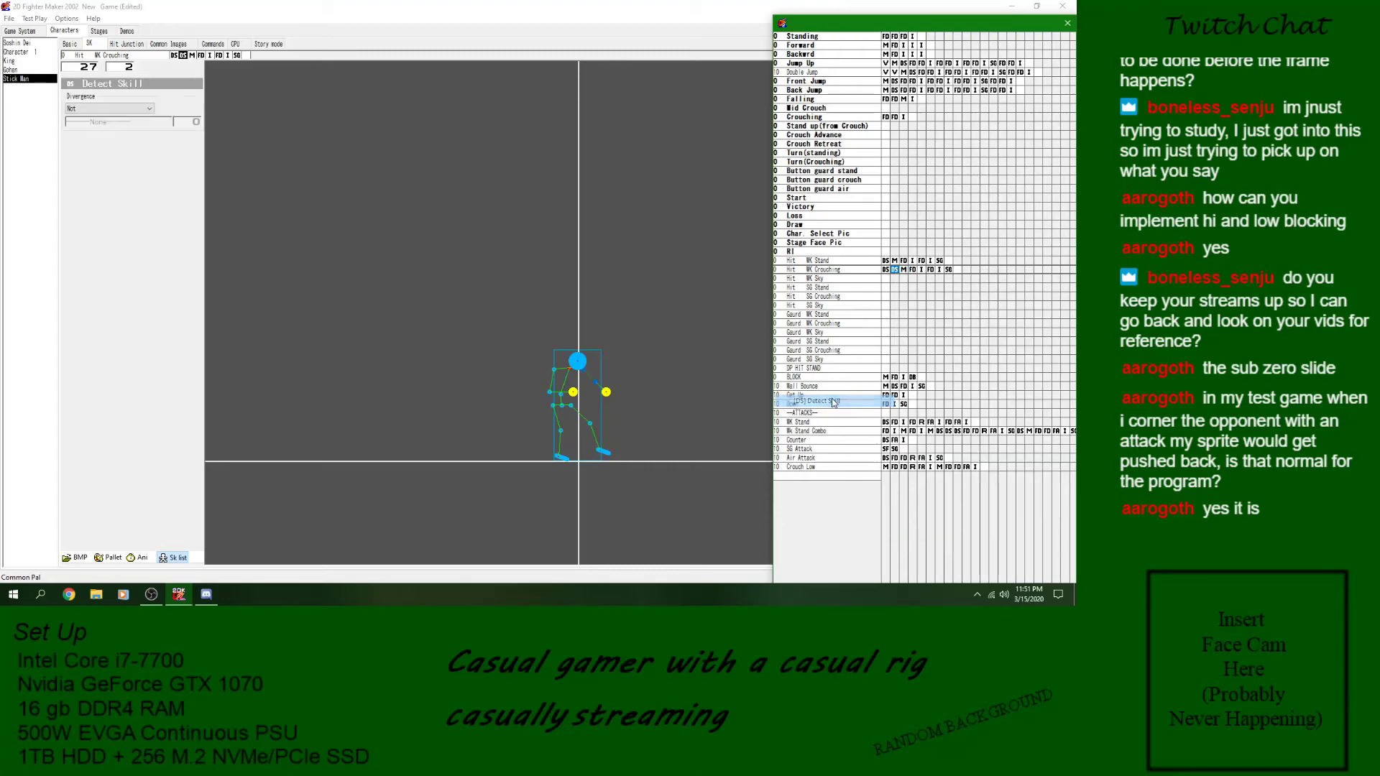
pyautogui.click(111, 109)
pyautogui.click(100, 148)
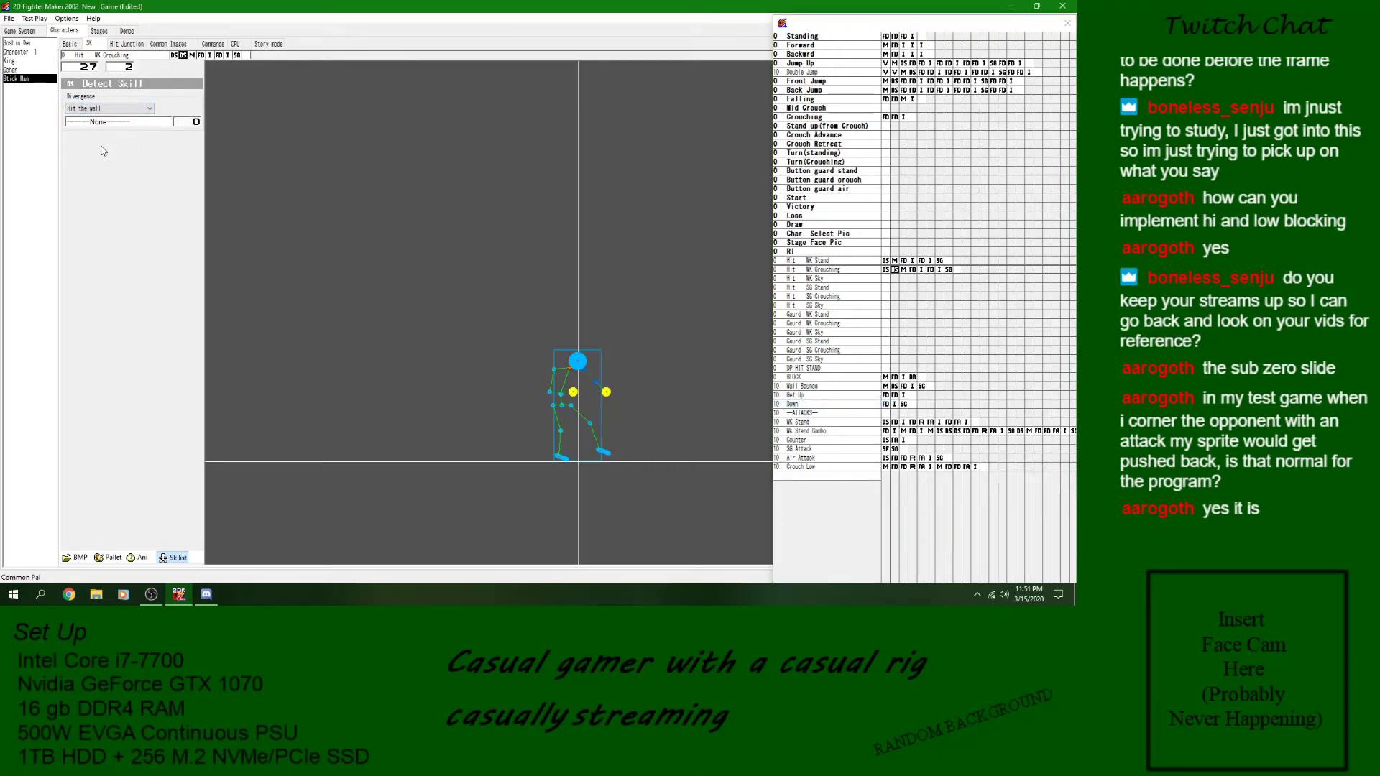
# - Copy the last Image block to the end of Hit WK Crouching and insert a Movement block before it that stops X movement
pyautogui.click(861, 271)
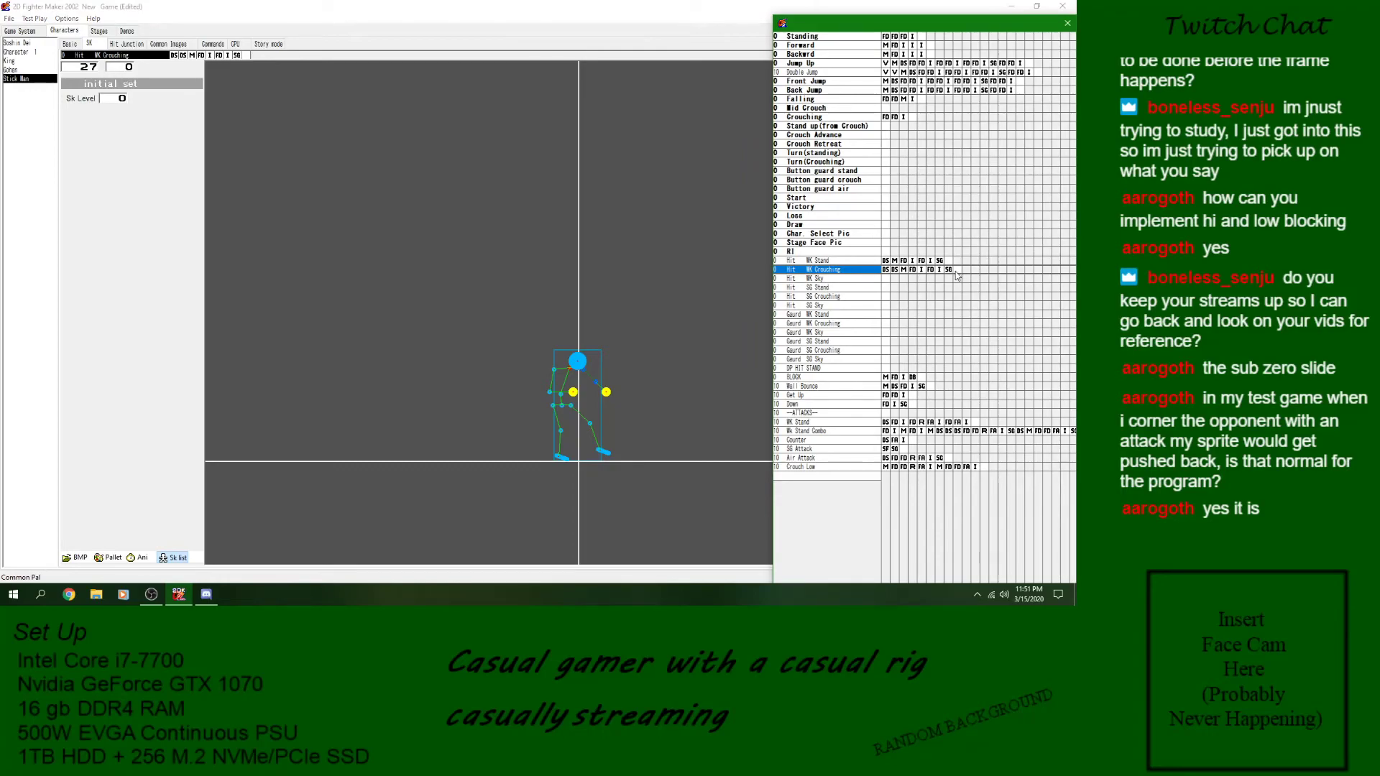
pyautogui.click(939, 270)
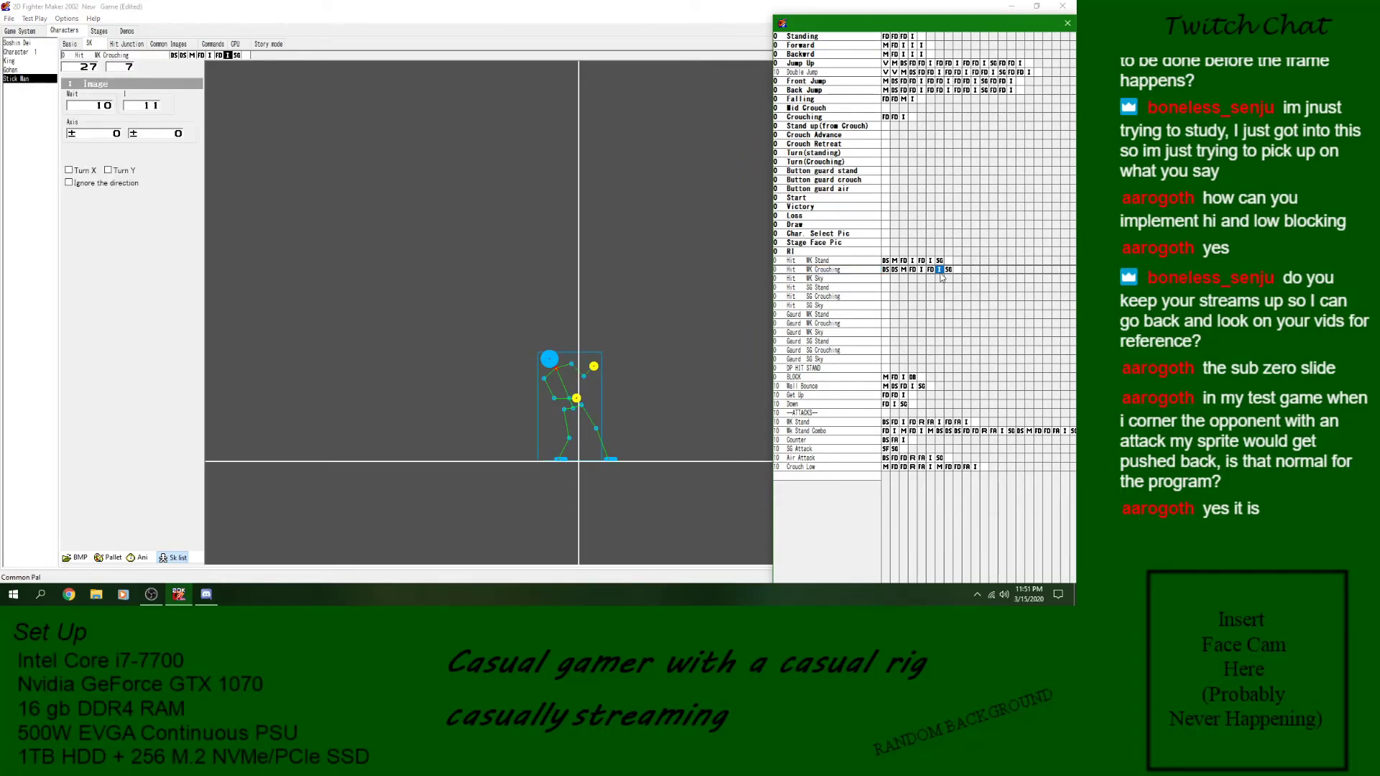
pyautogui.rightClick(967, 274)
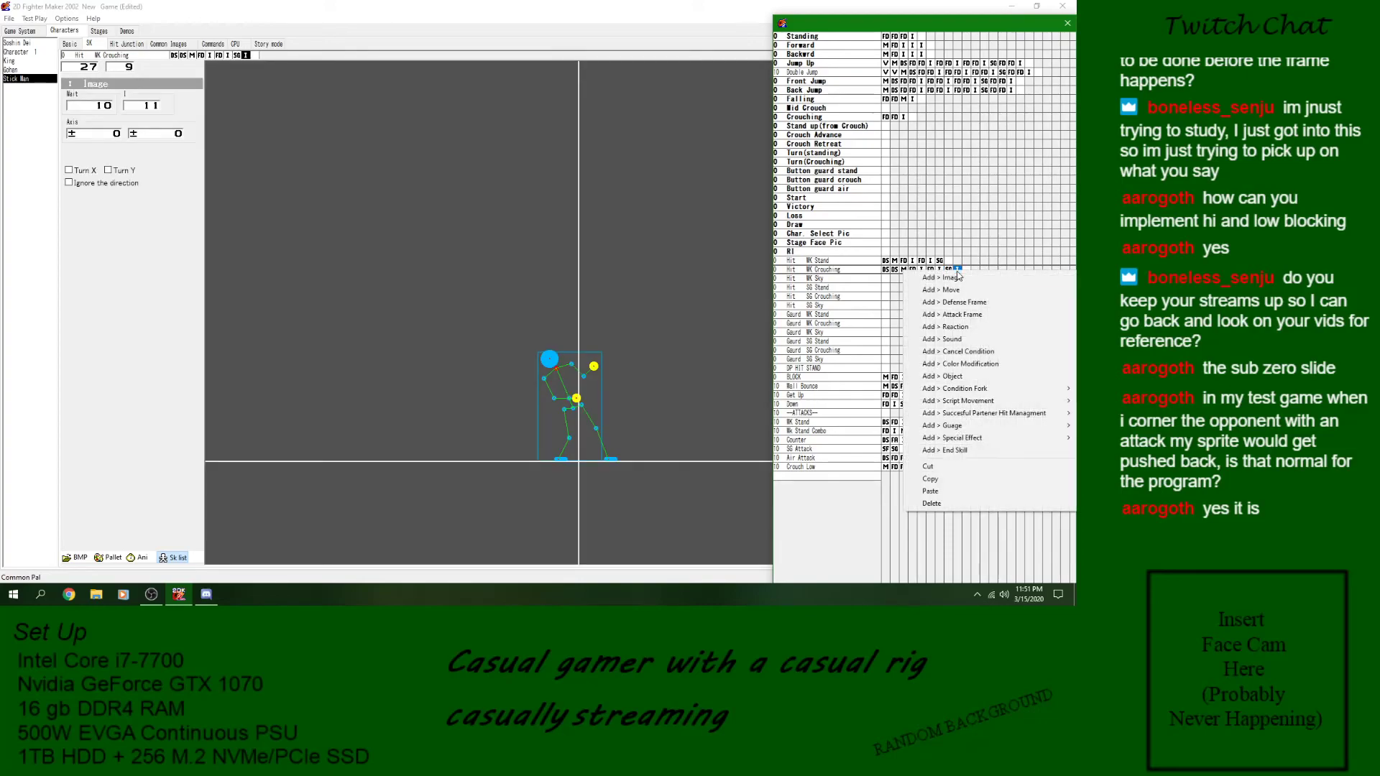
pyautogui.click(955, 290)
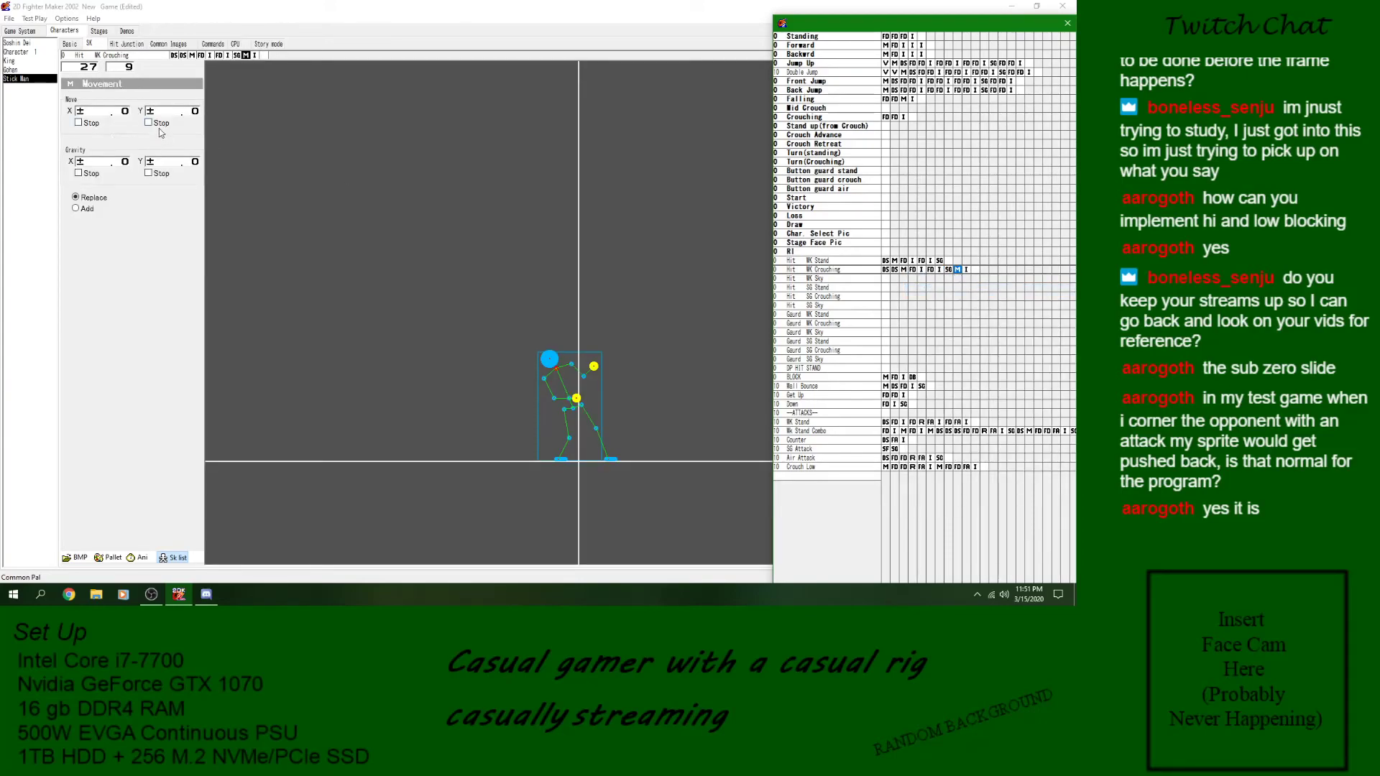
pyautogui.click(98, 126)
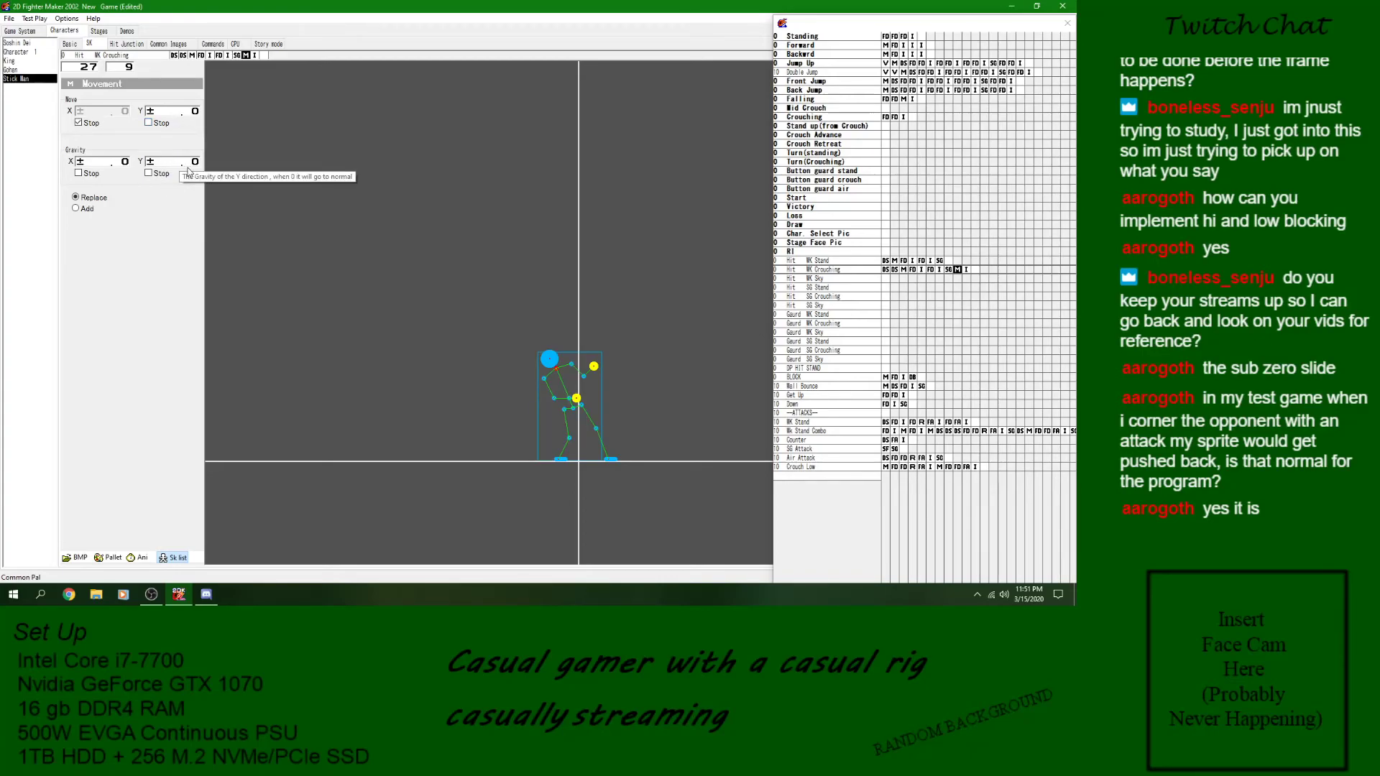
# - Append a GoTo Skill block to Hit WK Crouching and target block 10 of the same skill
pyautogui.rightClick(976, 270)
pyautogui.moveTo(992, 392)
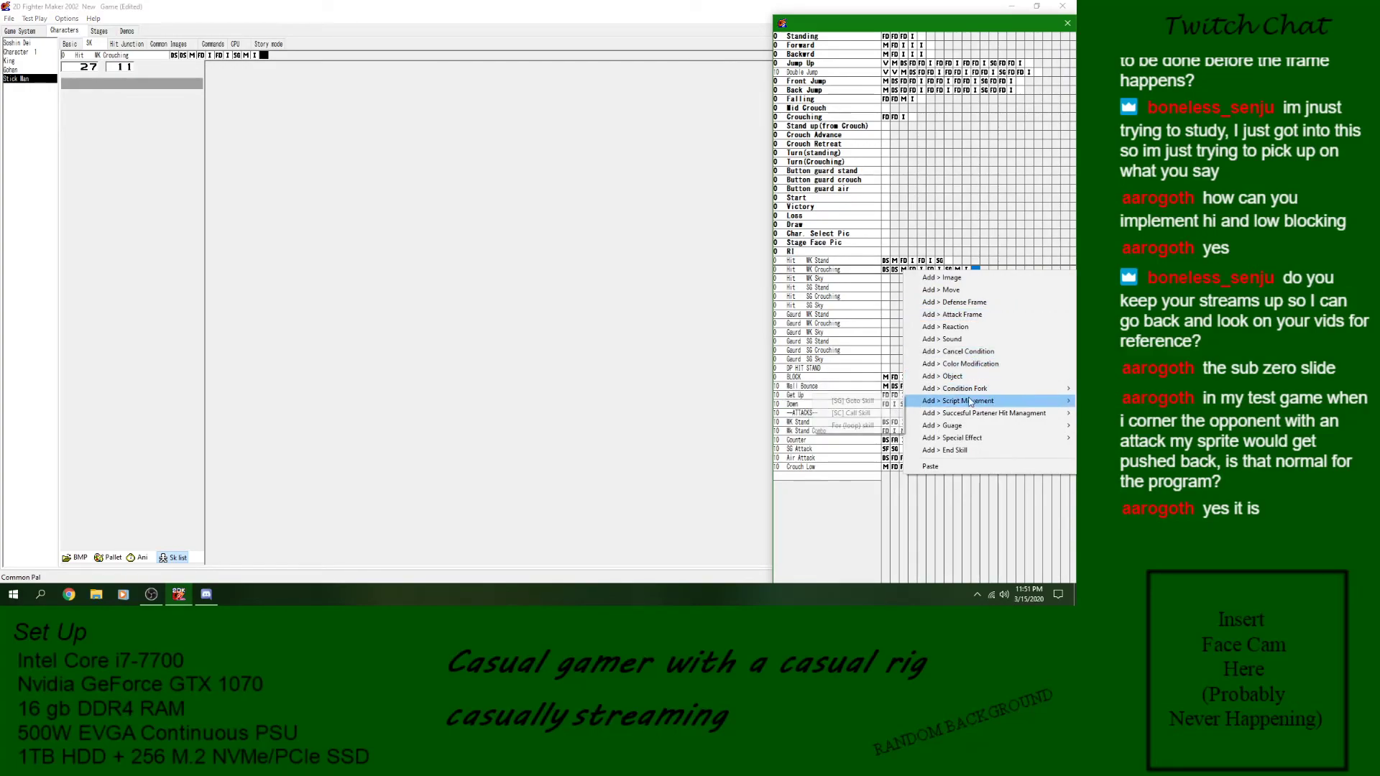
pyautogui.click(855, 400)
pyautogui.click(140, 109)
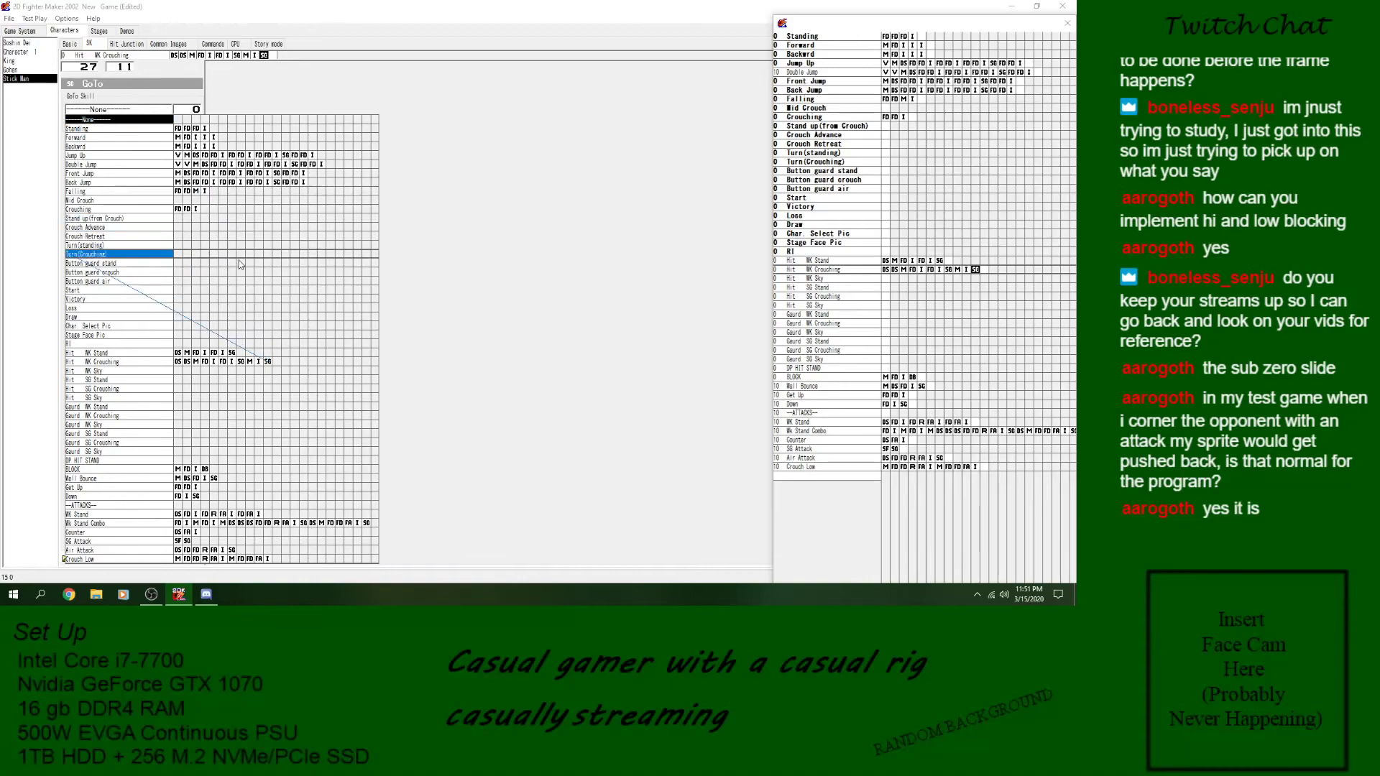
pyautogui.click(260, 362)
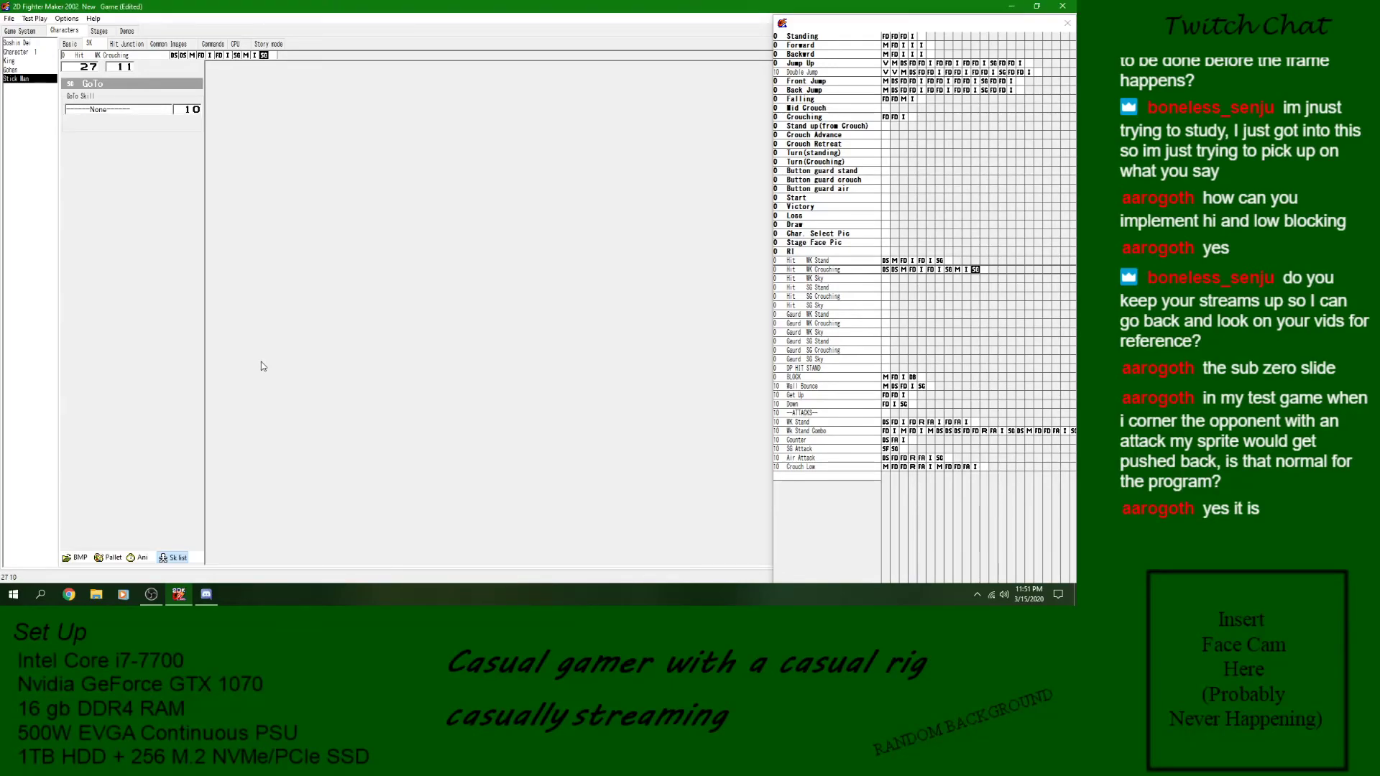
# - Point the Hit the wall Detect Skill block of Hit WK Crouching to block 9 of the same skill and save the game
pyautogui.click(887, 270)
pyautogui.click(894, 270)
pyautogui.click(132, 126)
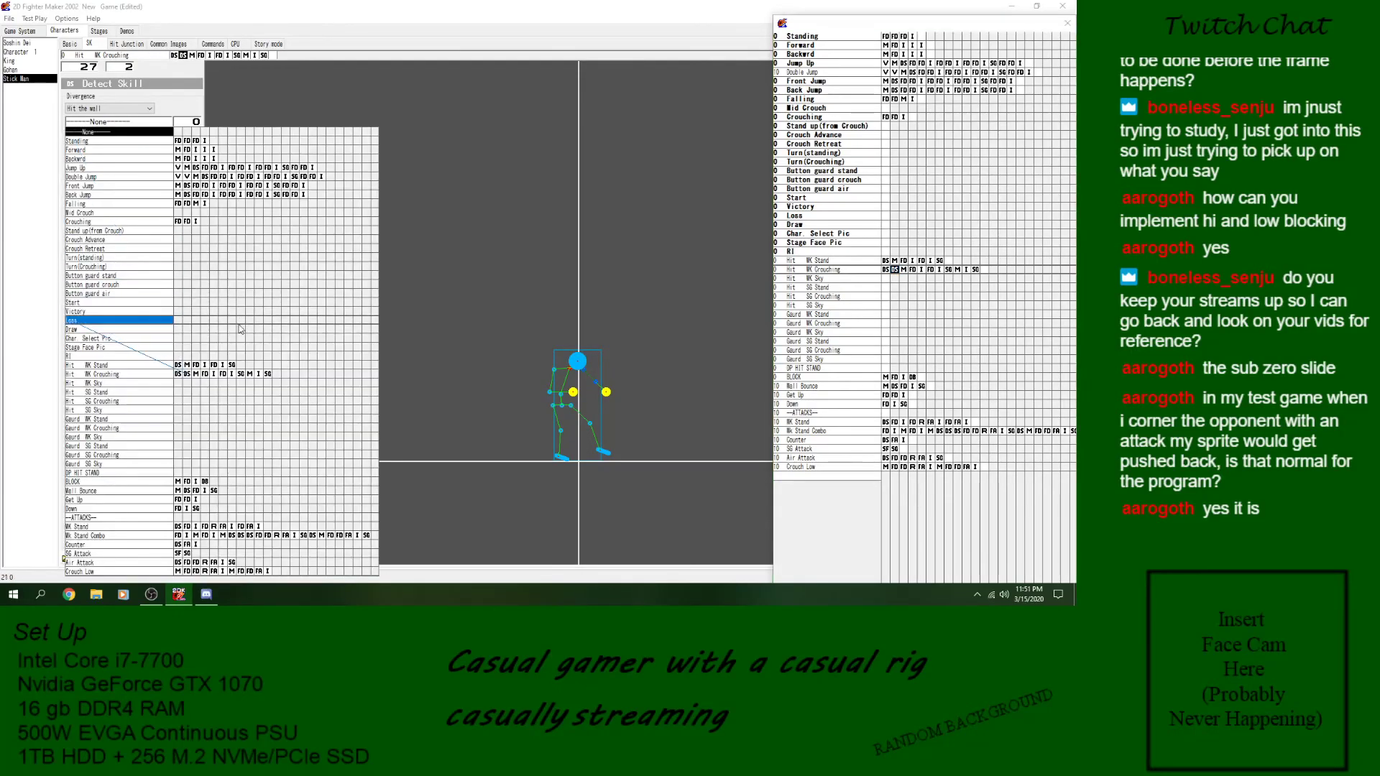
pyautogui.click(252, 378)
pyautogui.click(10, 19)
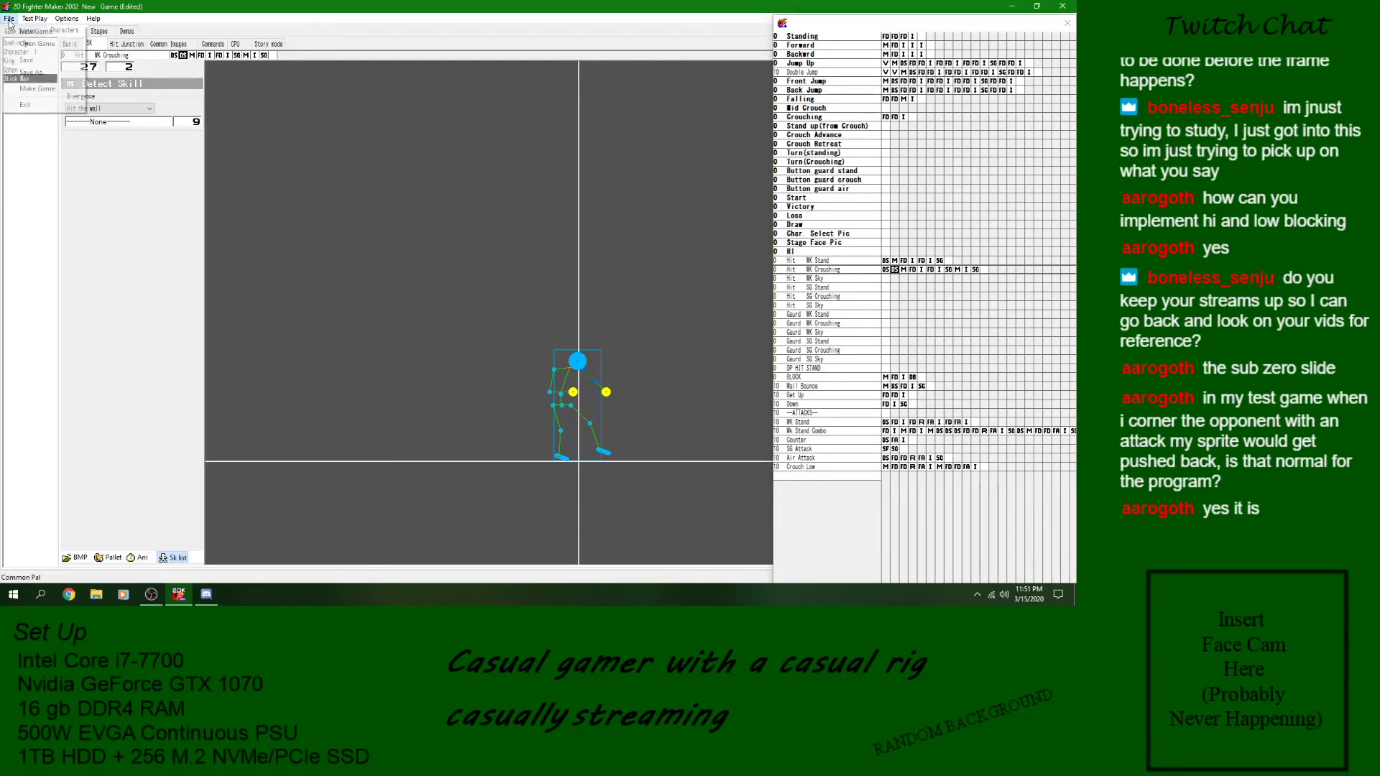
pyautogui.click(28, 62)
# - Run a Stick Man test play, walk the opponent to the wall, hit them to check the wall reaction, and close it
pyautogui.click(34, 18)
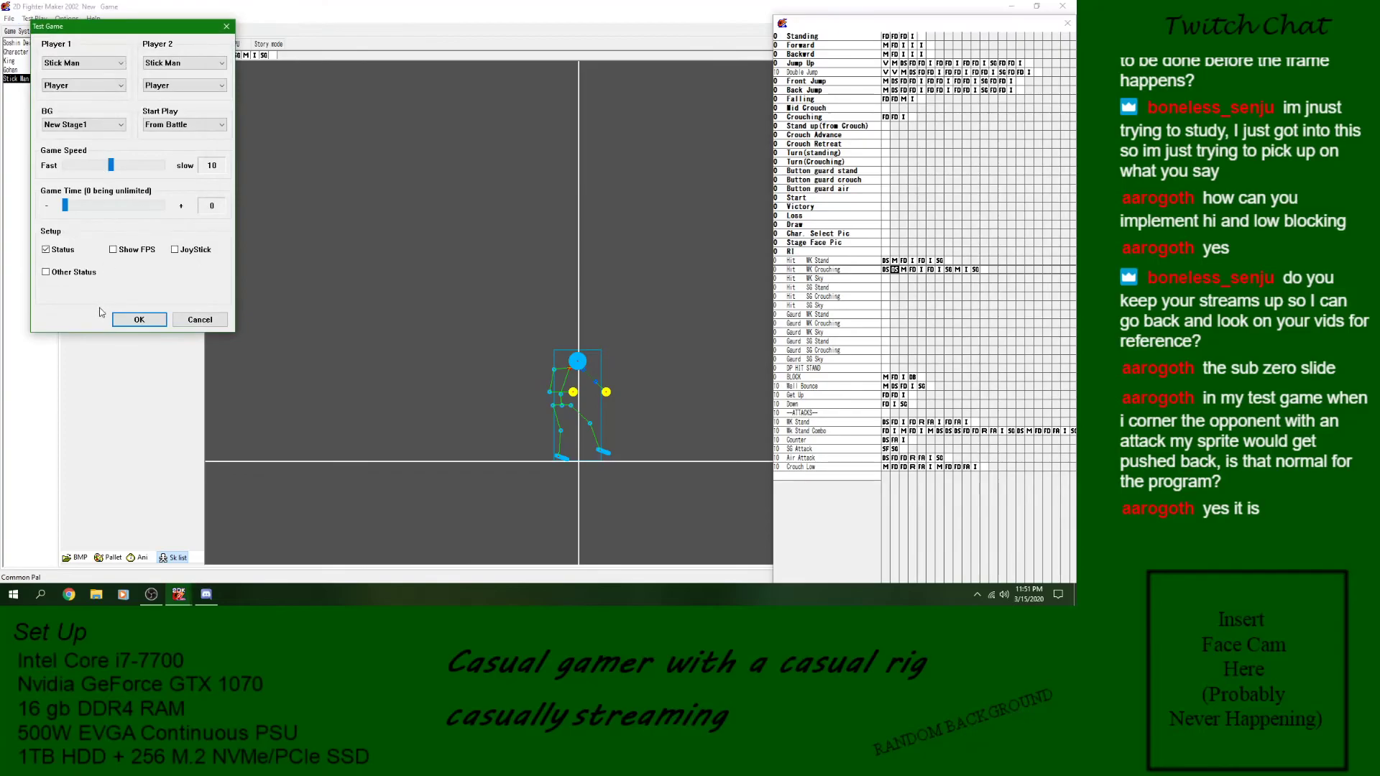
pyautogui.click(128, 319)
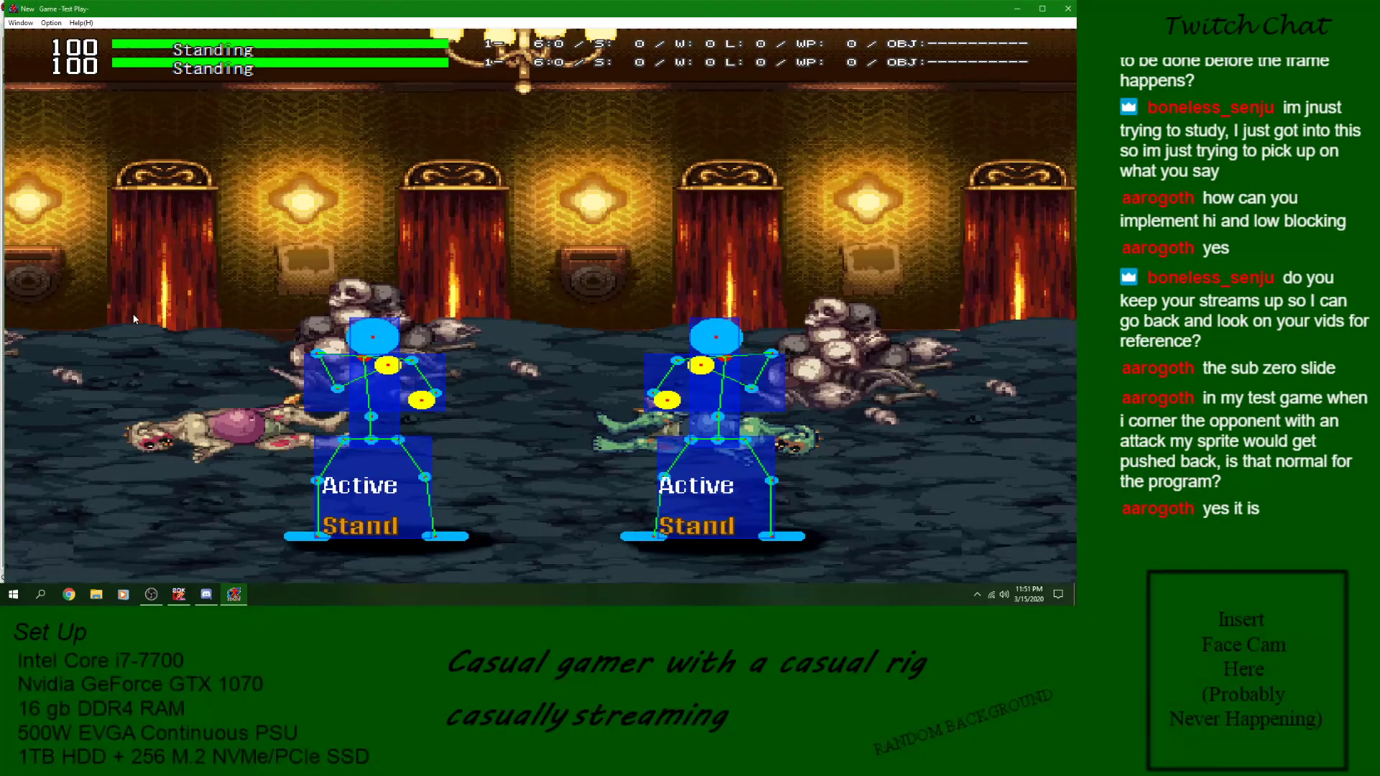
pyautogui.press('Right')
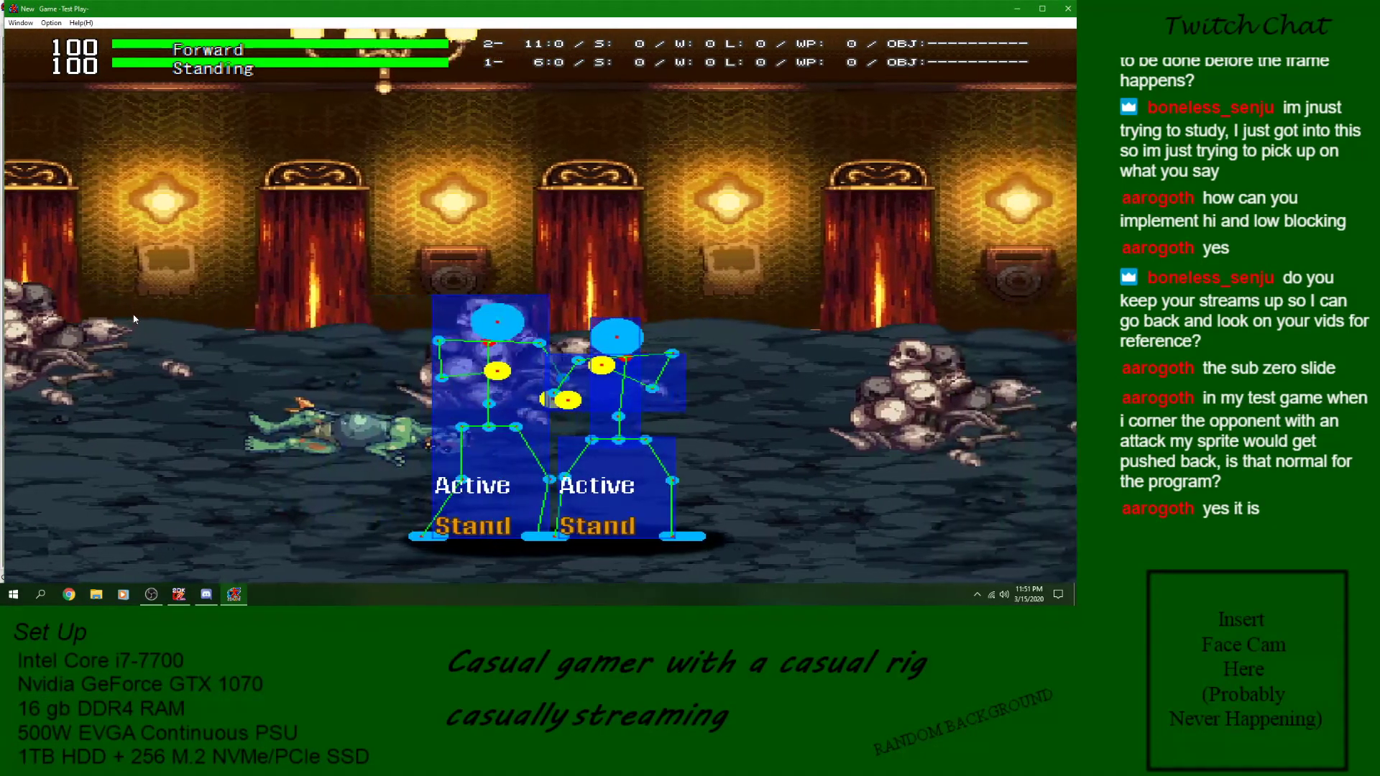
pyautogui.press('Right')
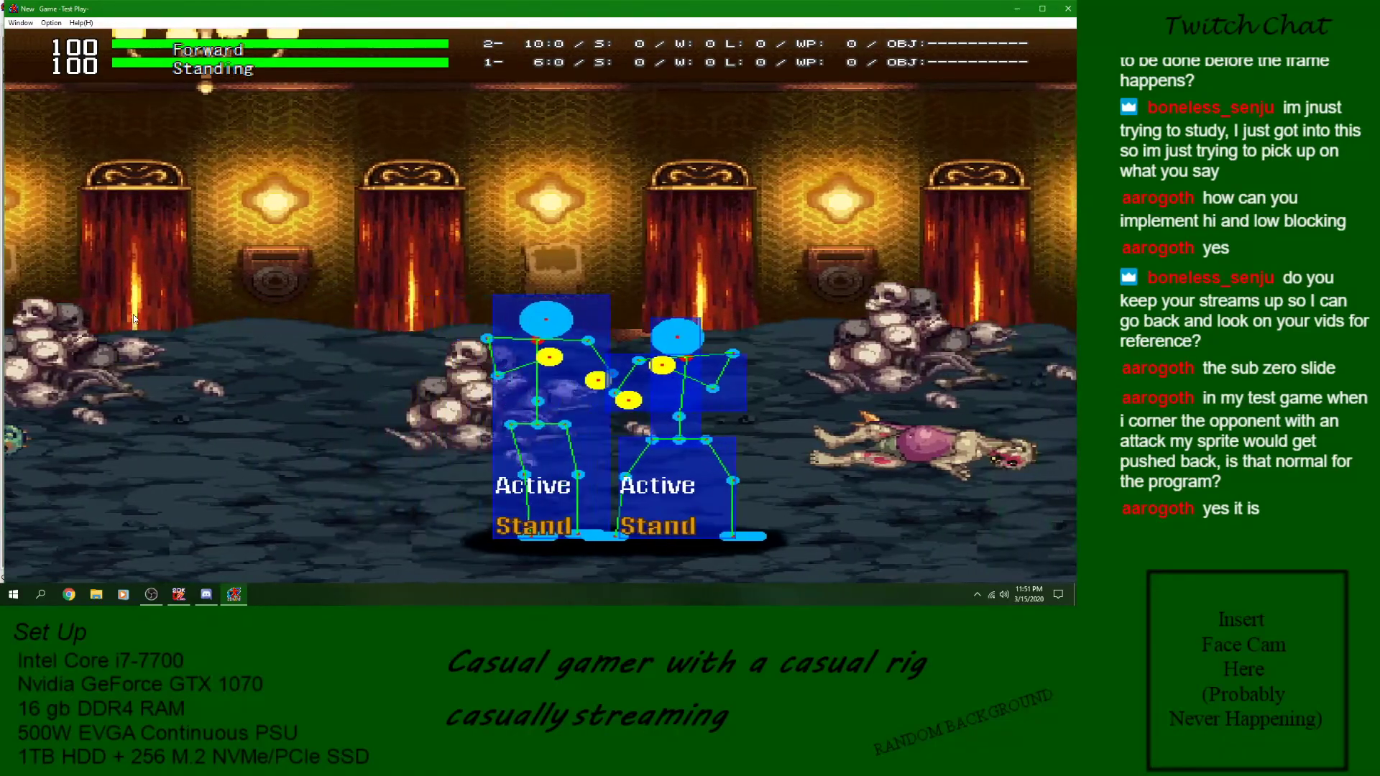
pyautogui.press('z')
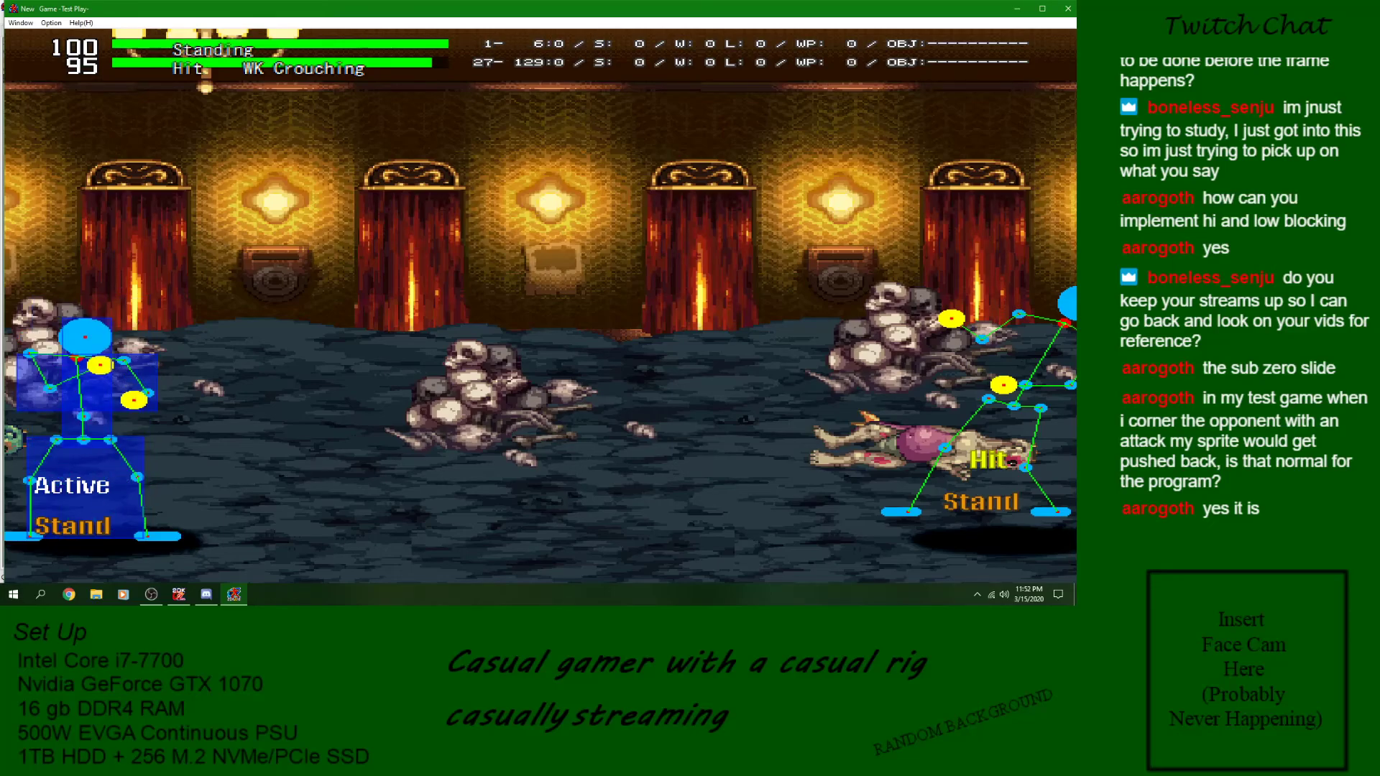
pyautogui.click(1068, 9)
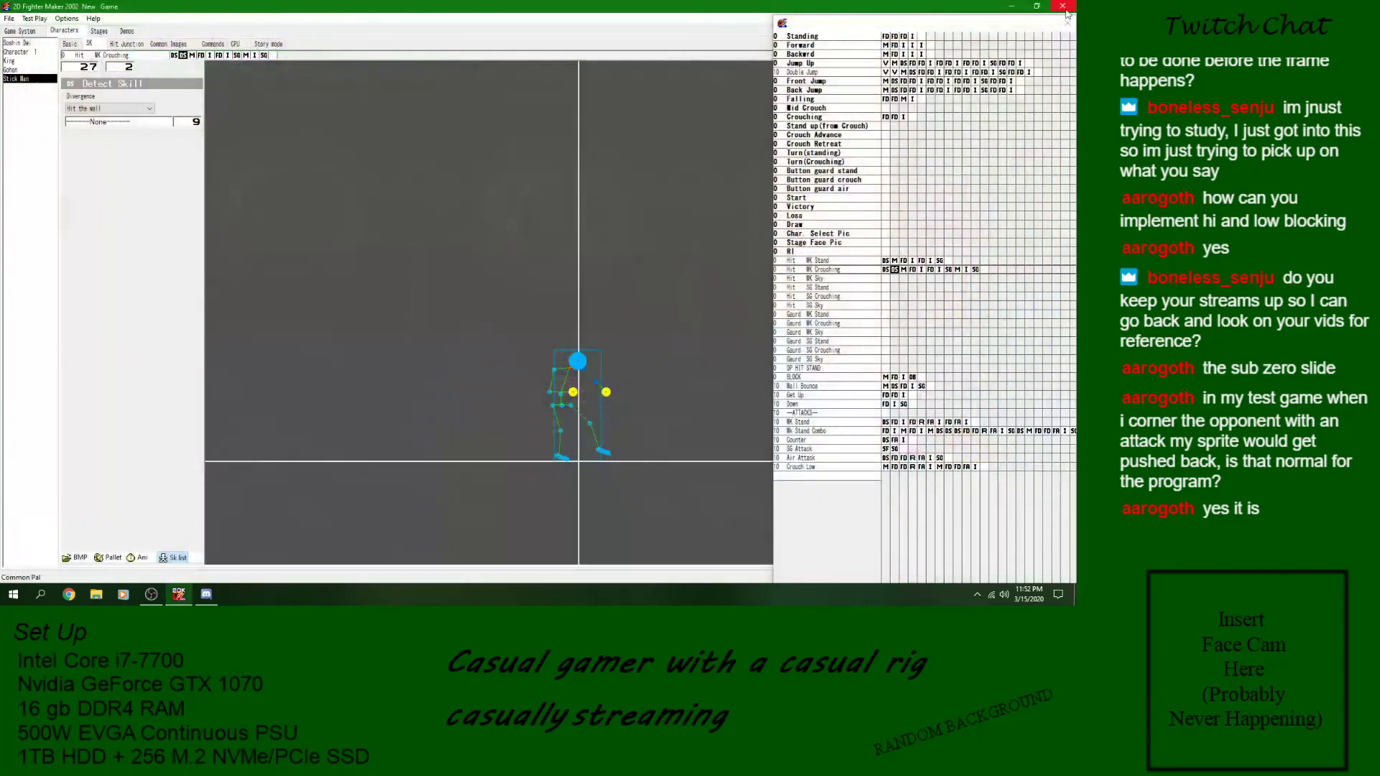
# - Clear the X movement stop in Movement block 9 of Hit WK Crouching and set its Y gravity to +.80
pyautogui.click(895, 271)
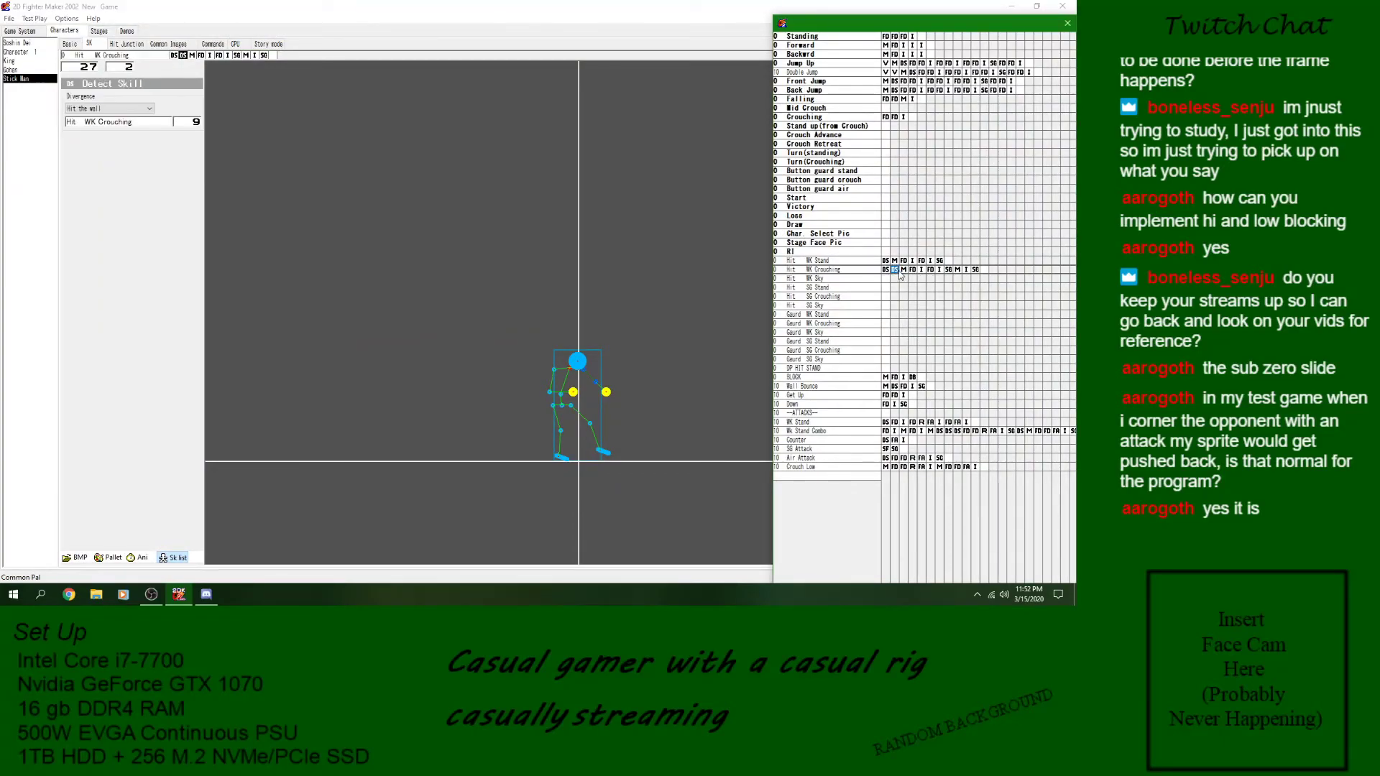
pyautogui.click(957, 271)
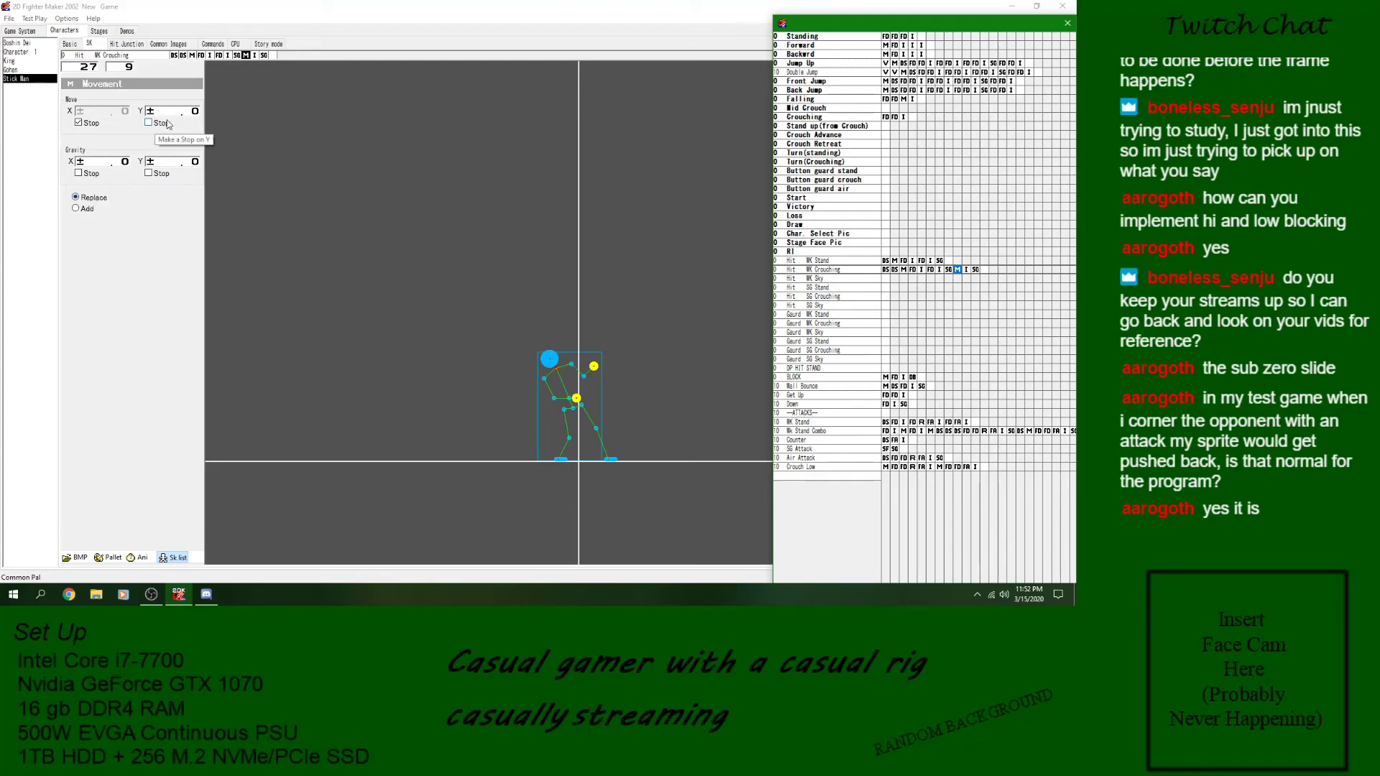
pyautogui.click(79, 123)
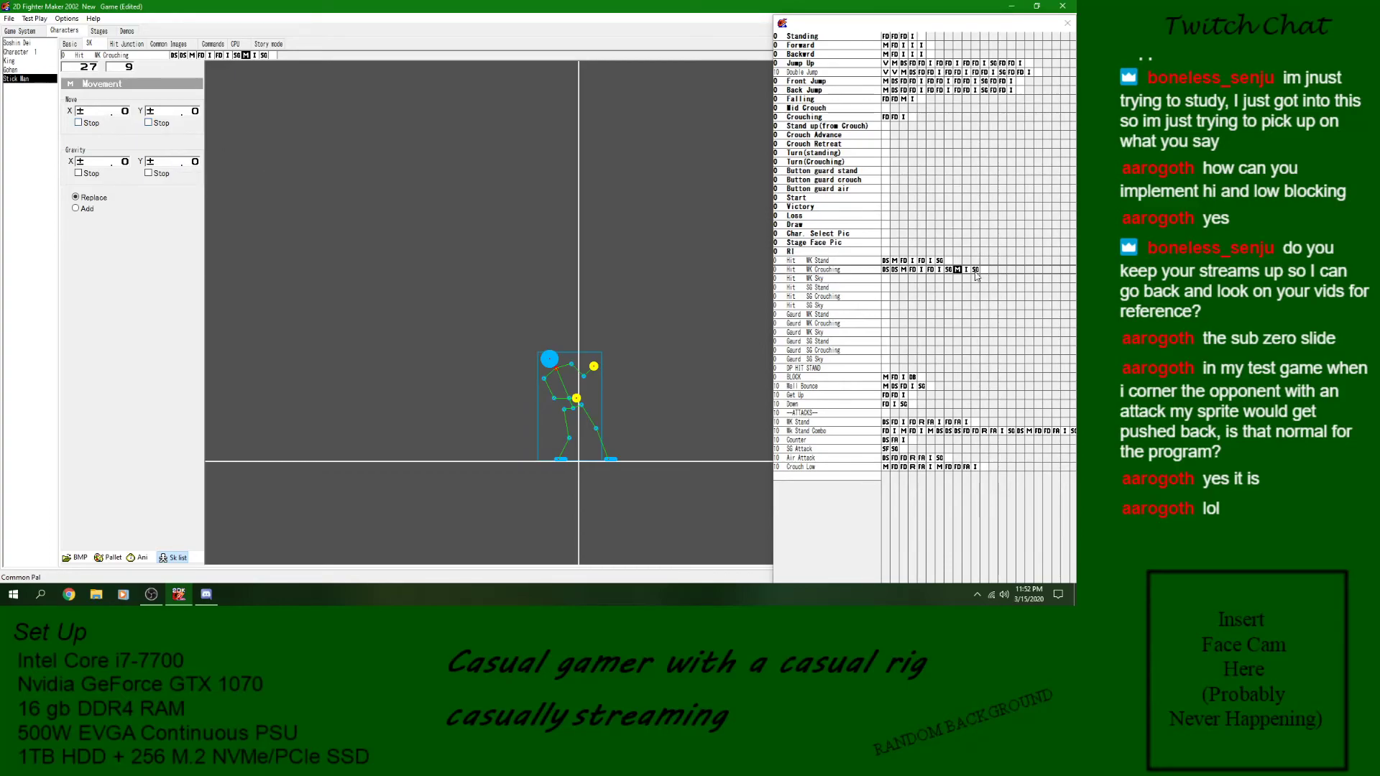
pyautogui.click(959, 270)
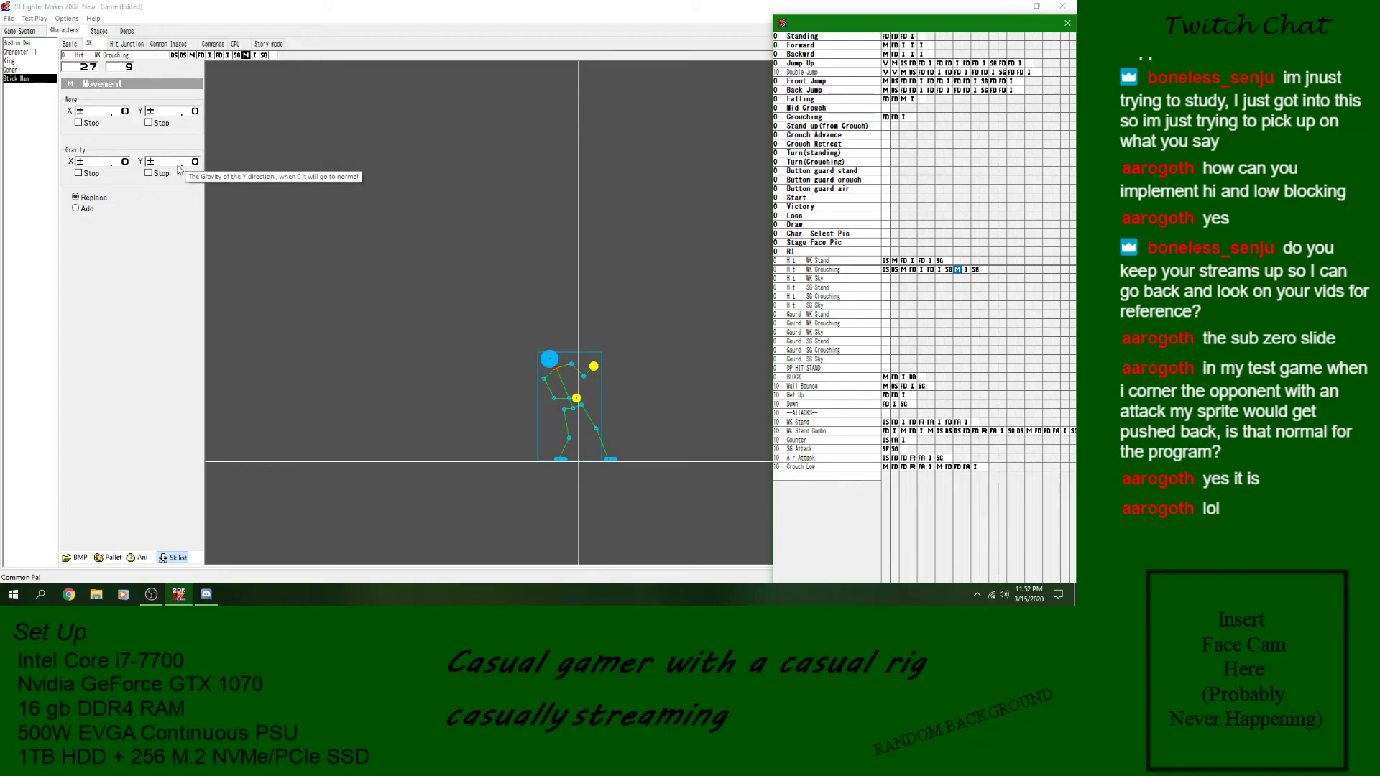
pyautogui.click(191, 165)
pyautogui.write('20')
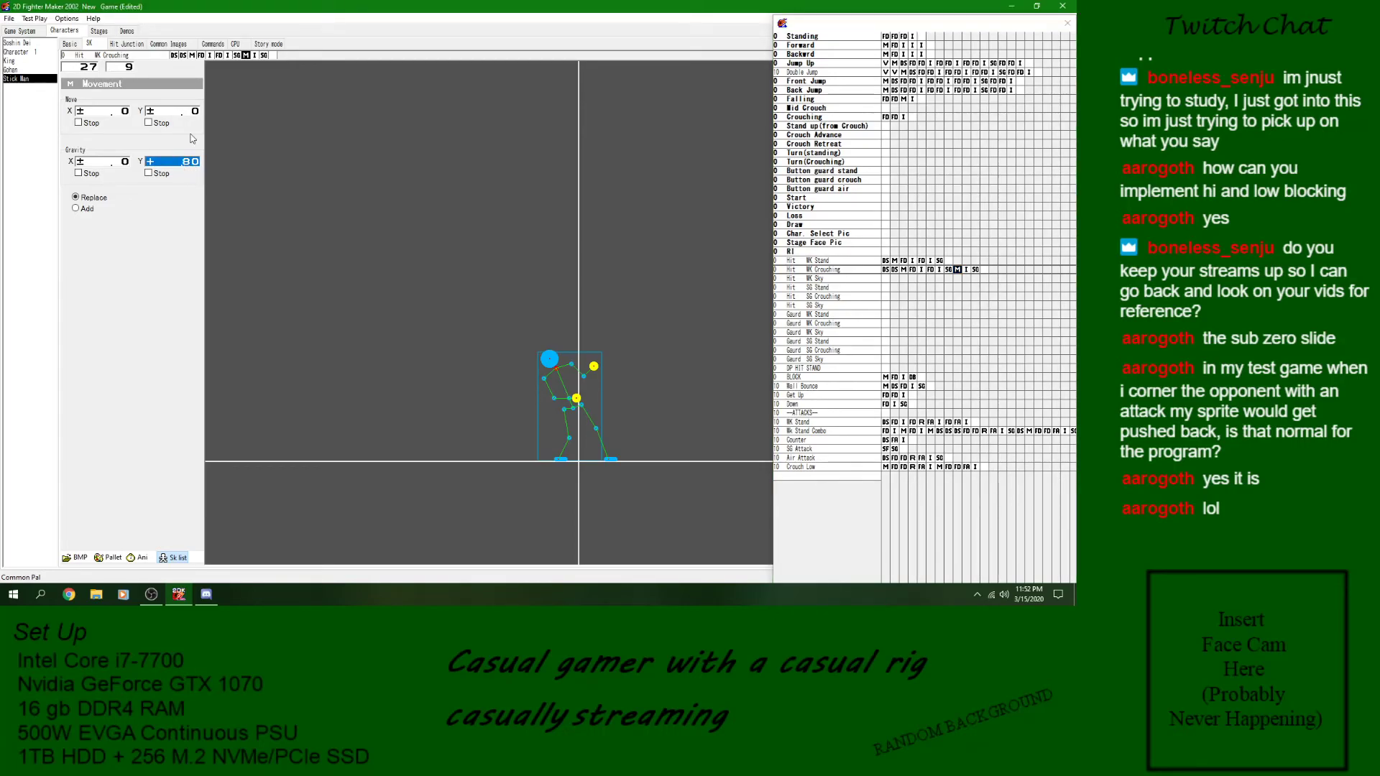
# - Insert a copy of the Landing Detect Skill block, leading to Down, before the last Movement block of Hit WK Crouching
pyautogui.click(962, 282)
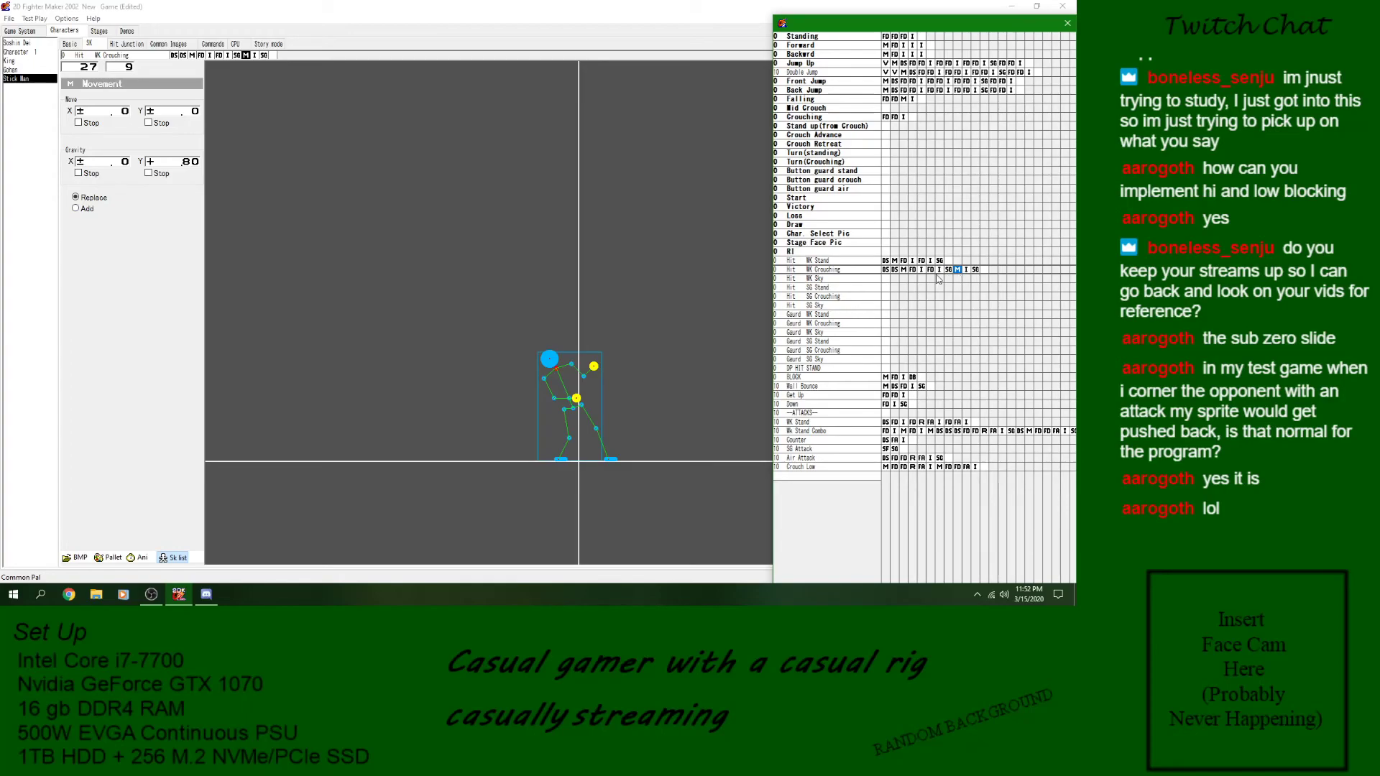
pyautogui.press('Home')
pyautogui.press('Right')
# - Retarget the Hit the wall Detect Skill to the new Landing detection at block 9 of Hit WK Crouching and save
pyautogui.click(125, 125)
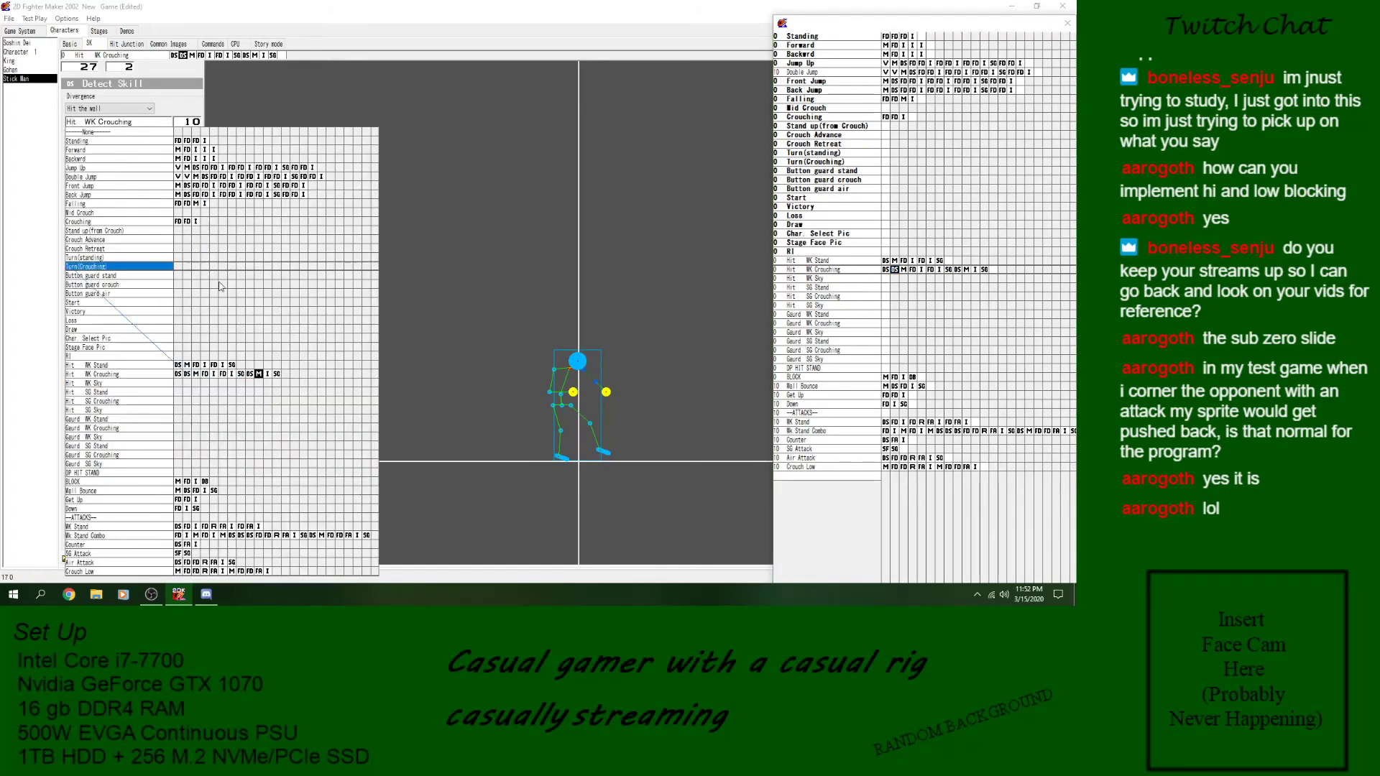
pyautogui.click(252, 374)
pyautogui.click(12, 18)
pyautogui.click(26, 60)
# - Start another Stick Man test play and drive the opponent into the corner with attacks to check the wall hit and landing
pyautogui.click(34, 20)
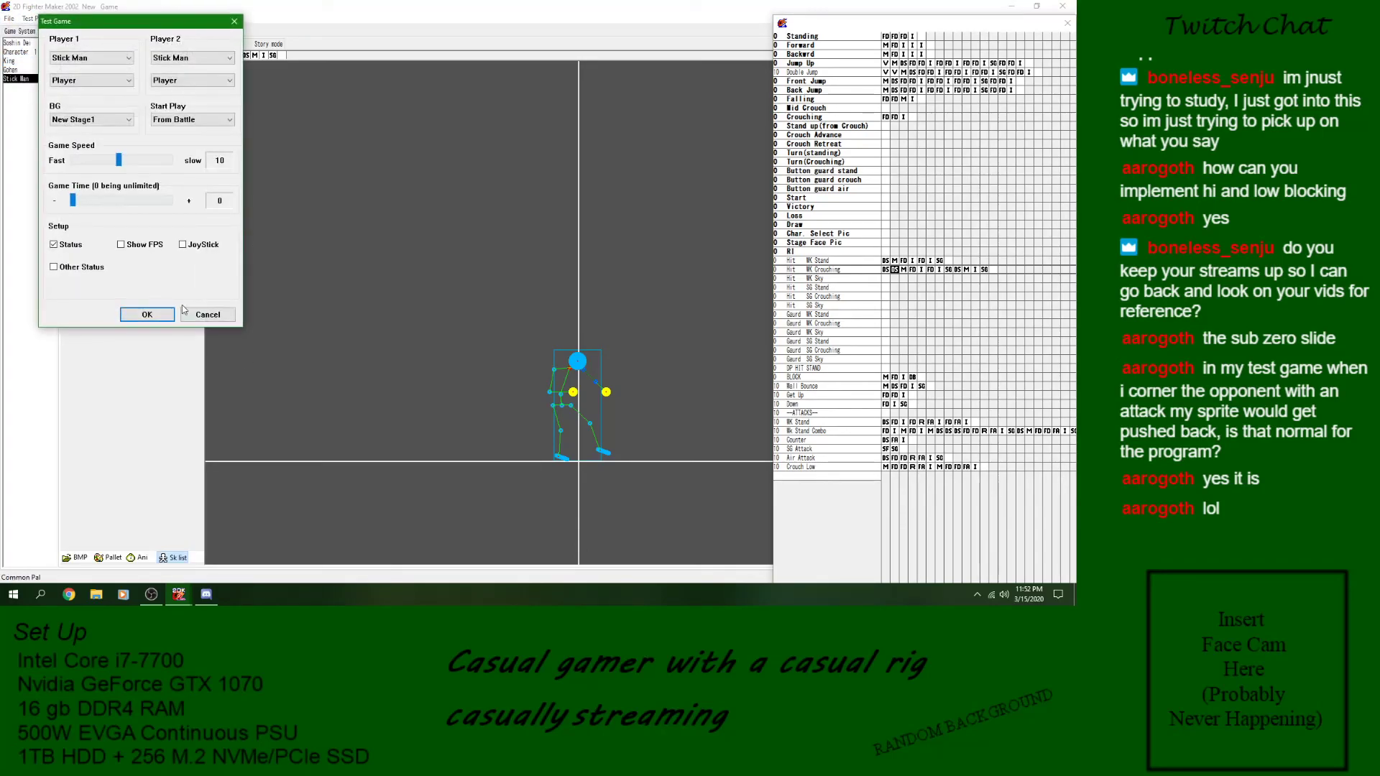
pyautogui.click(146, 314)
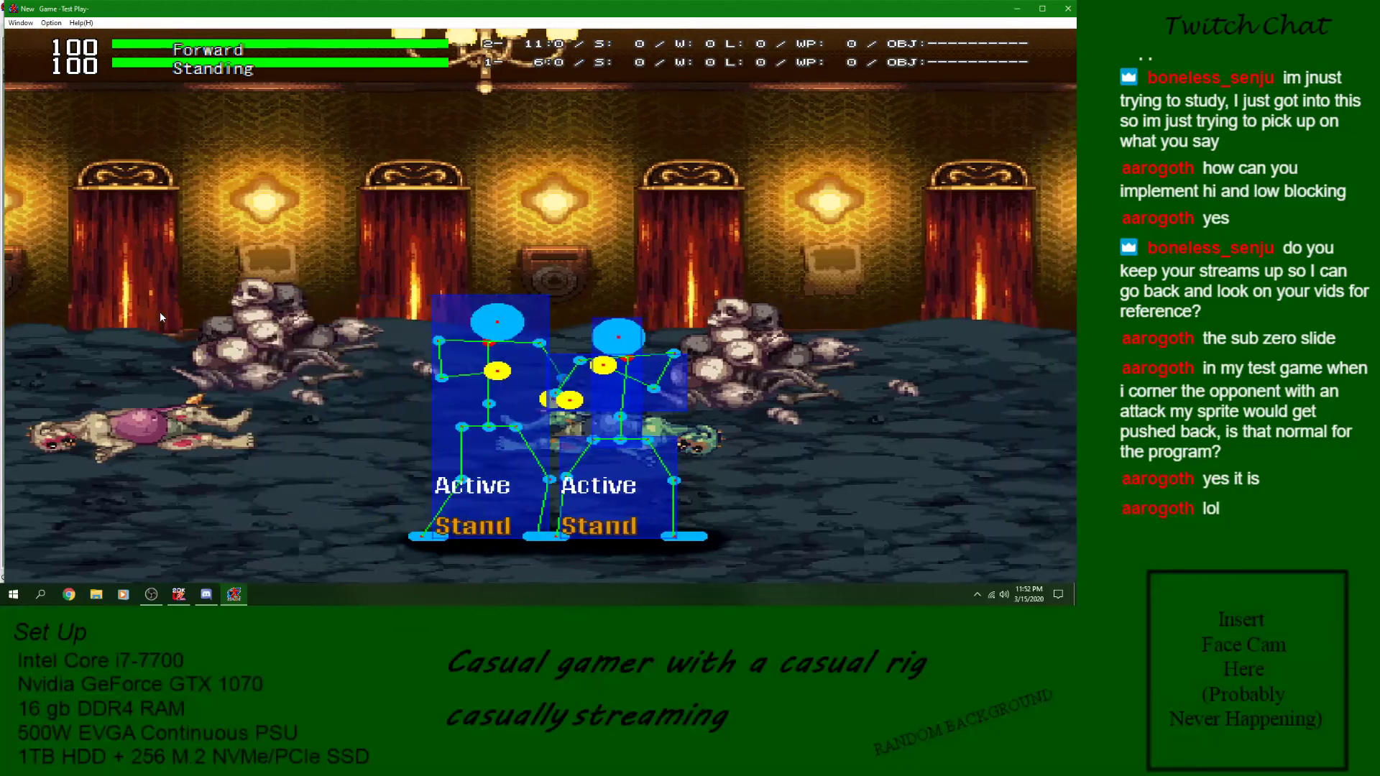
pyautogui.press('Right')
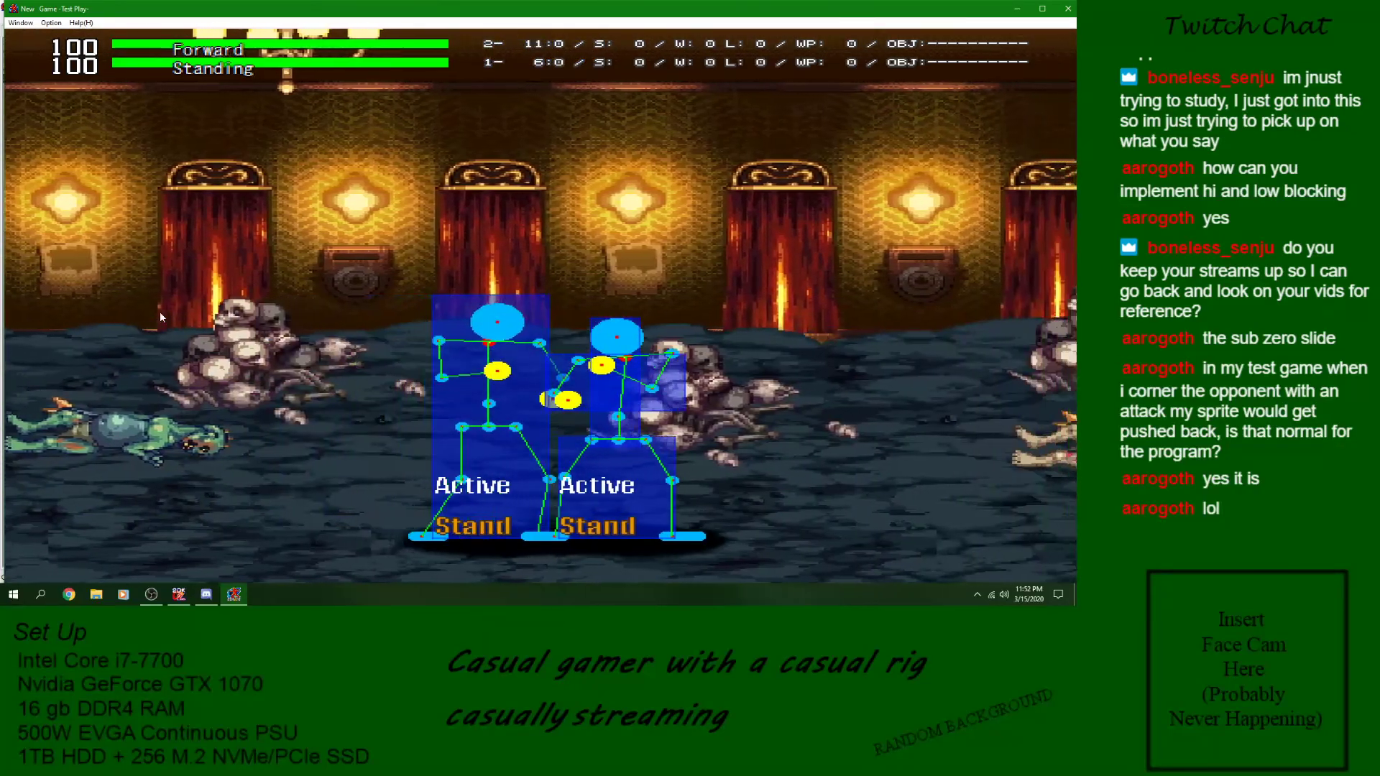
pyautogui.press('z')
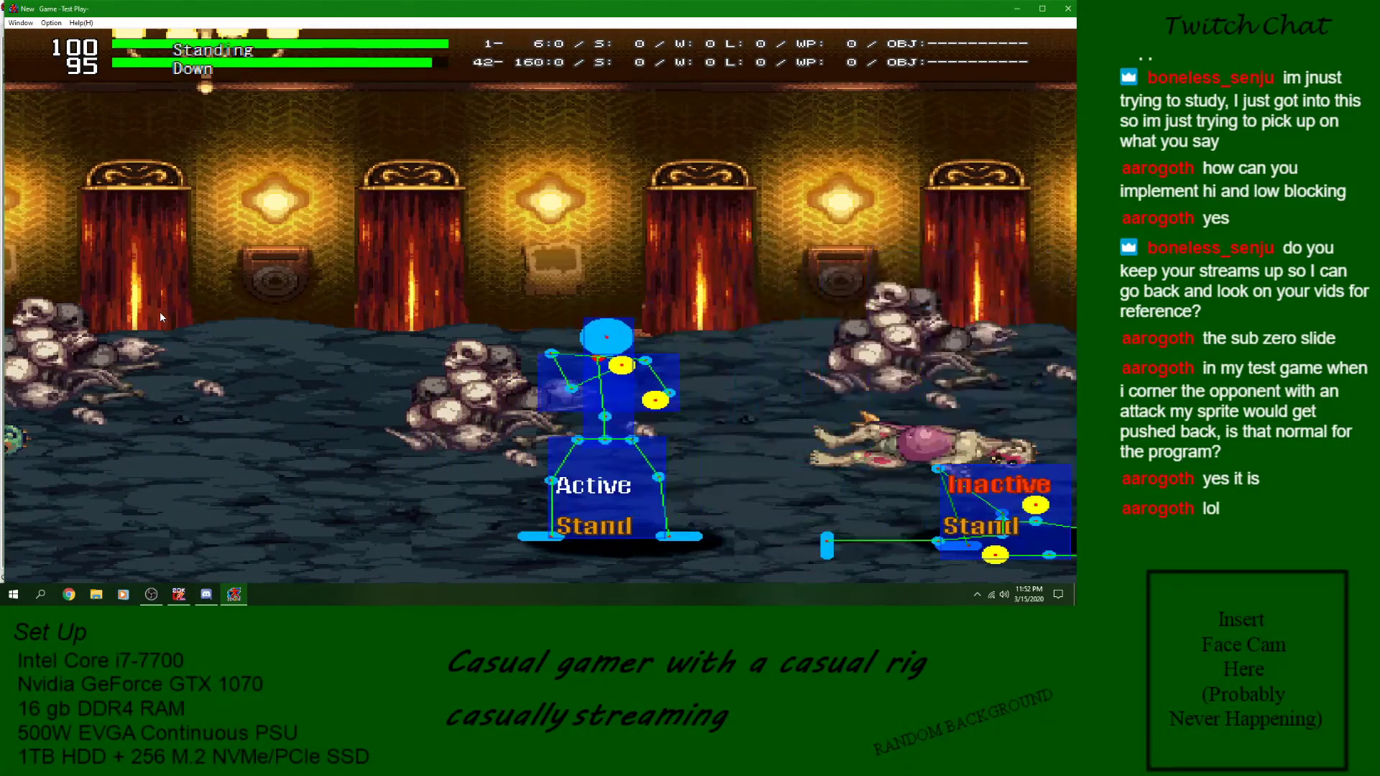
pyautogui.press('Right')
pyautogui.press('z')
pyautogui.press('z')
pyautogui.press('Right')
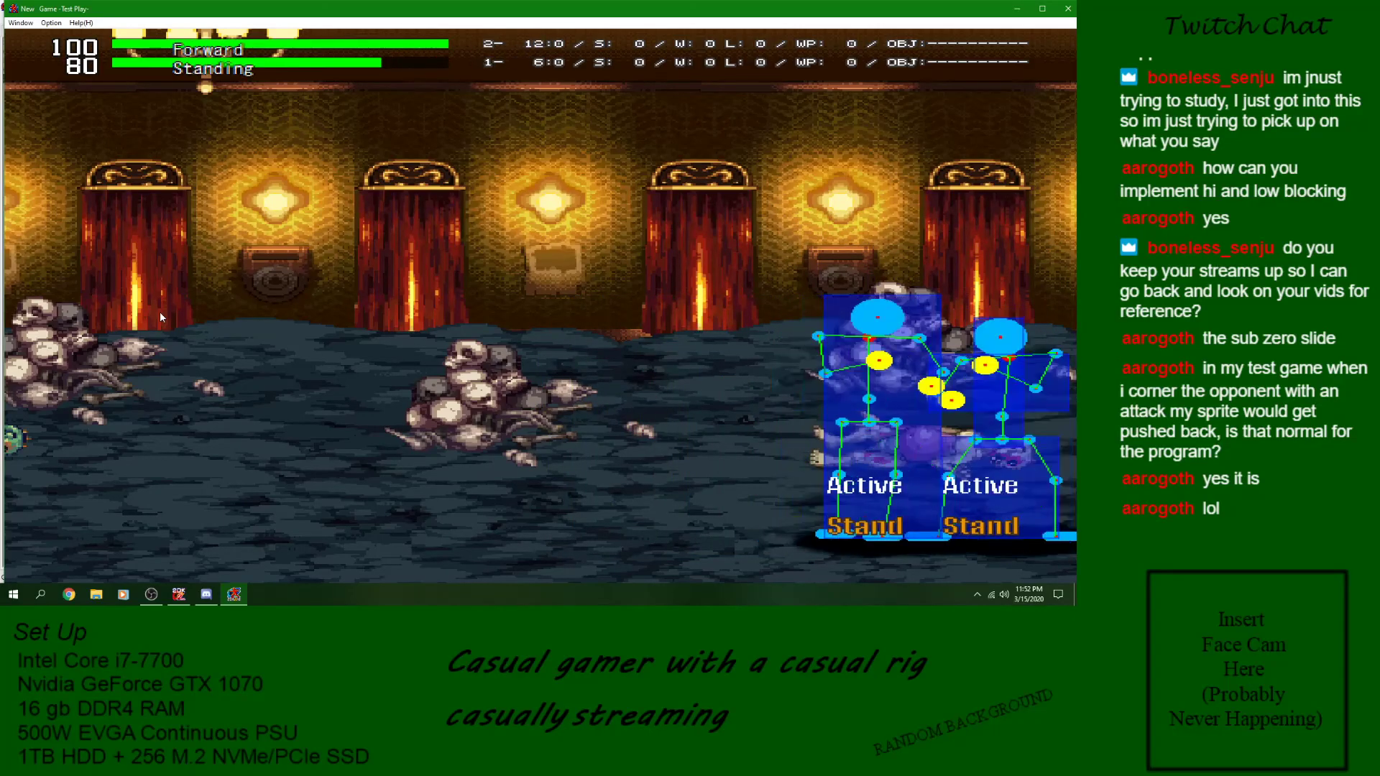
# - Keep attacking the cornered opponent, closing the distance as needed, to check repeated wall hits, and close the test play
pyautogui.press('z')
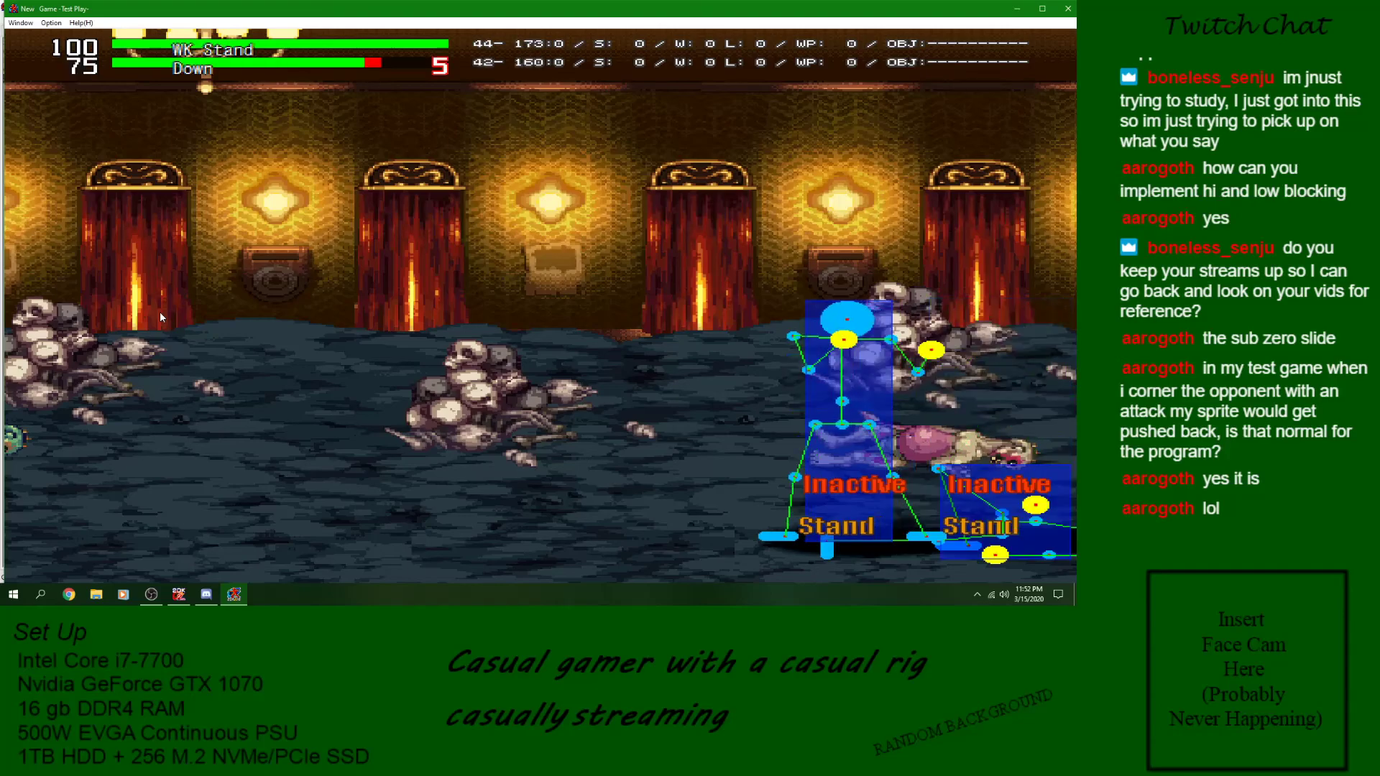
pyautogui.press('z')
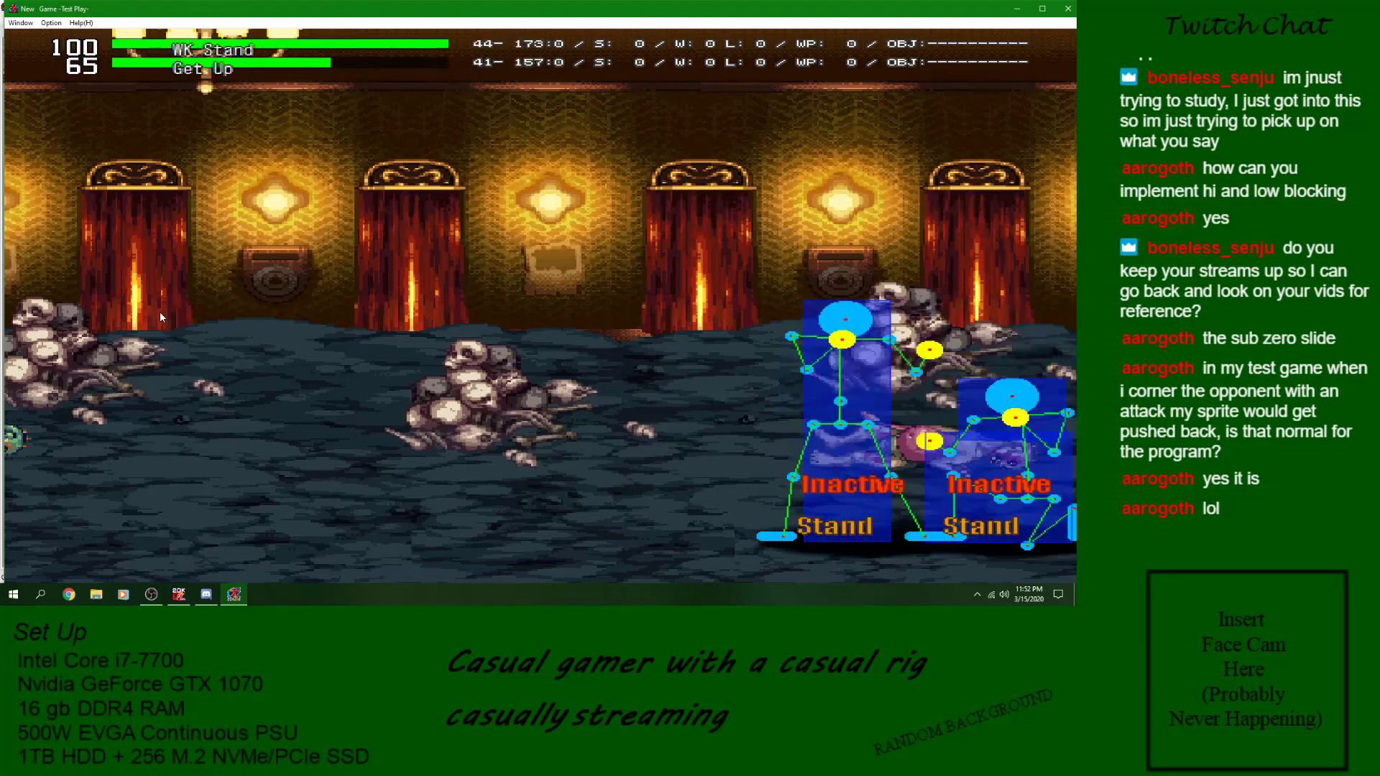
pyautogui.press('z')
pyautogui.press('z')
pyautogui.press('z')
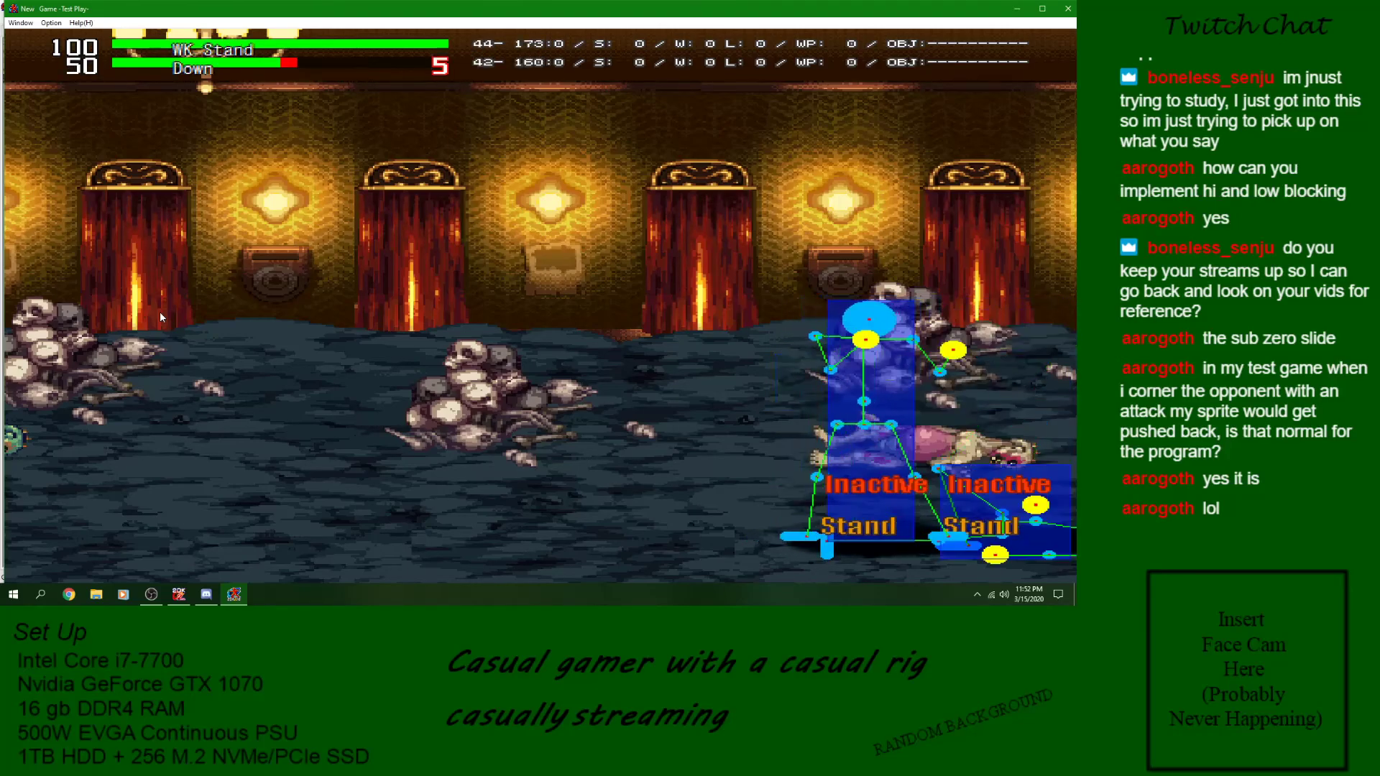
pyautogui.press('z')
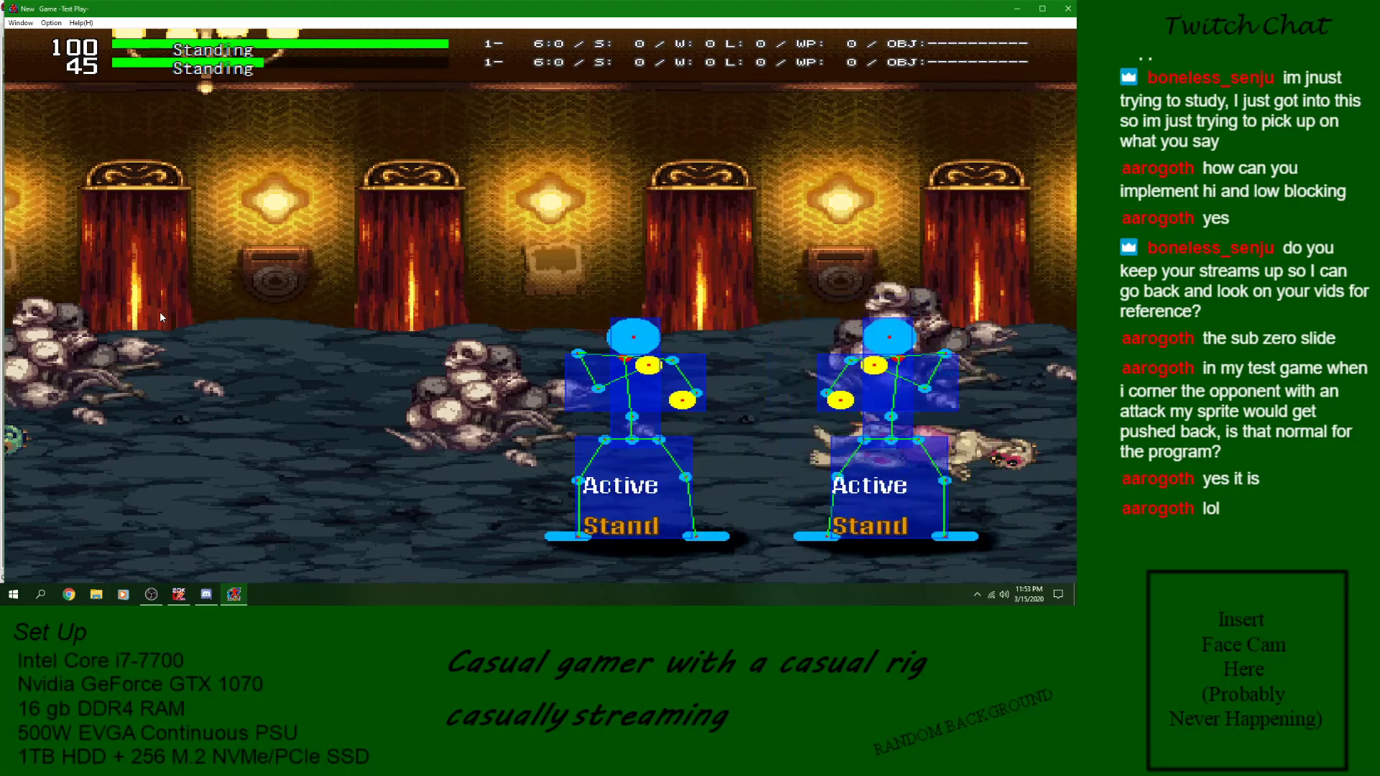
pyautogui.press('Right')
pyautogui.press('z')
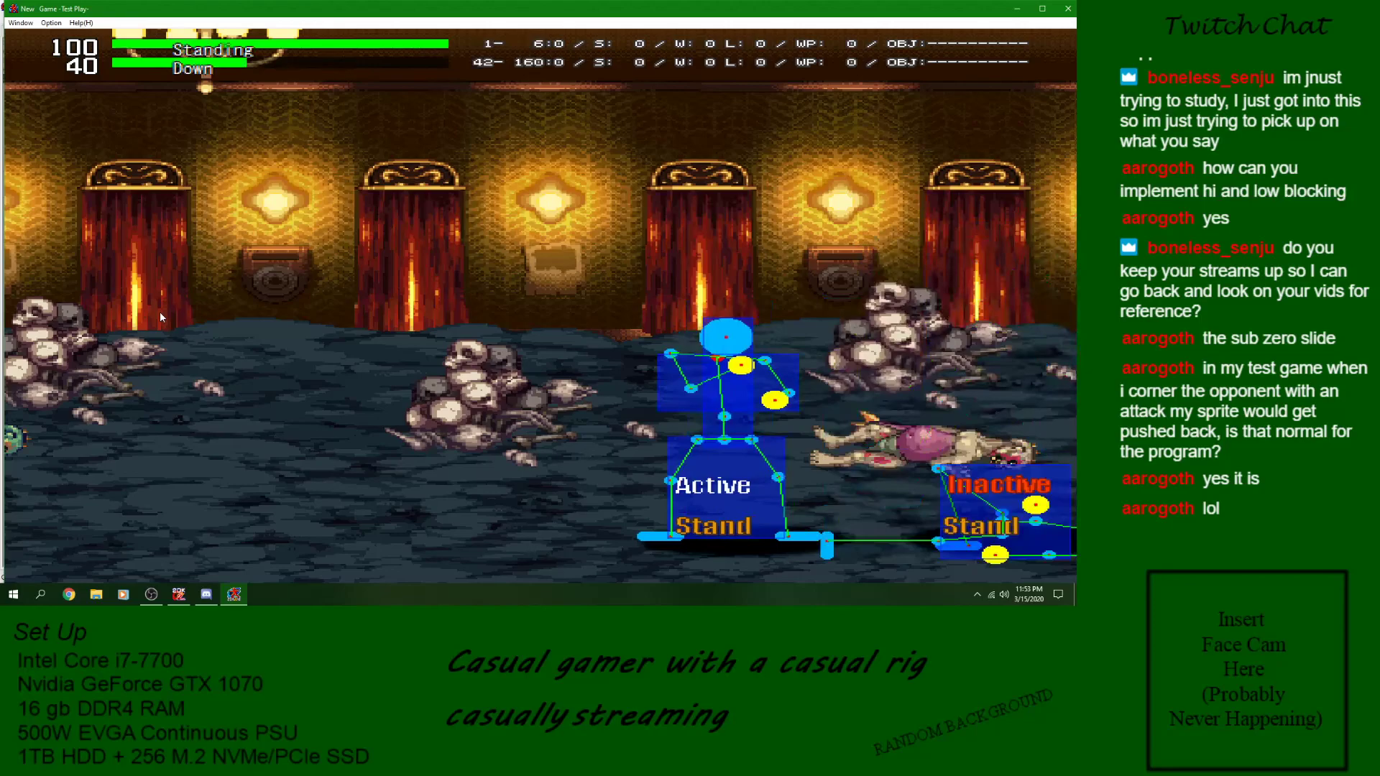
pyautogui.press('z')
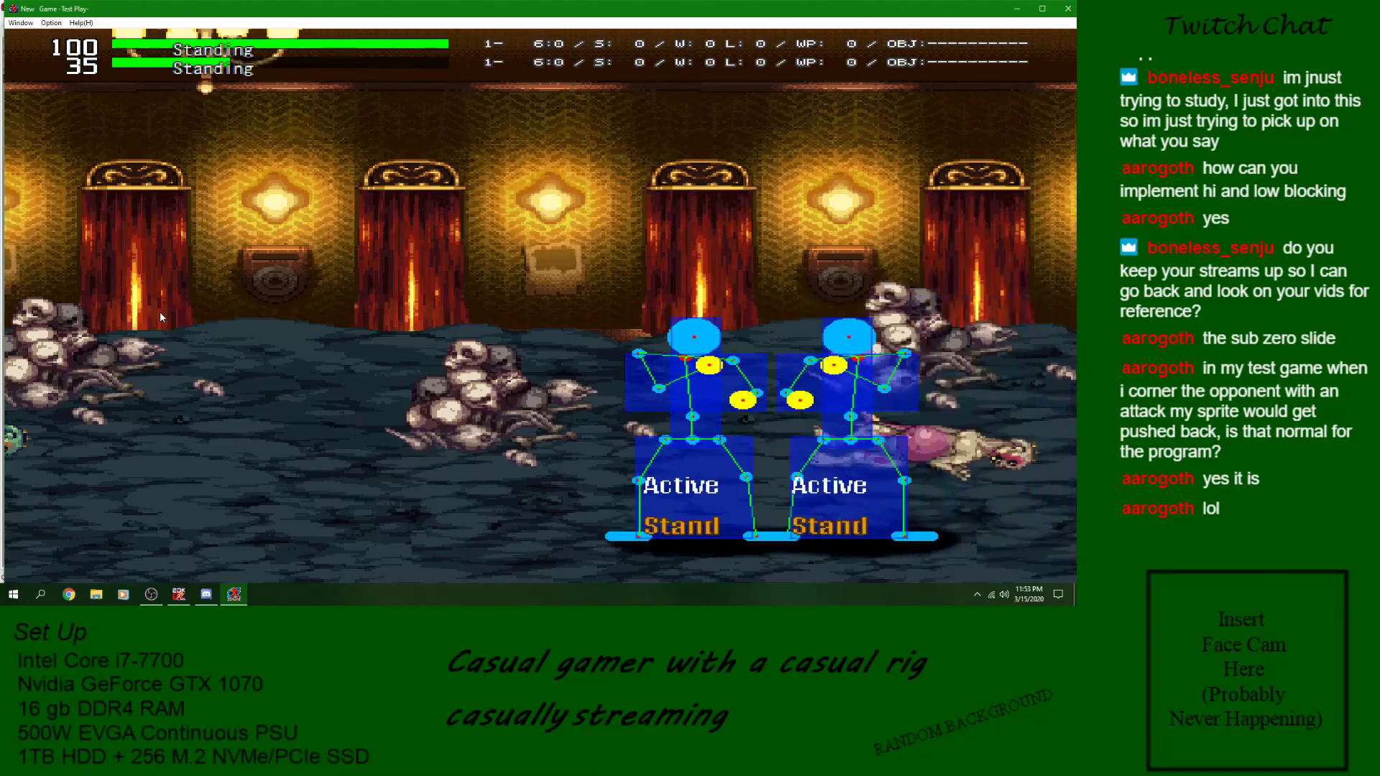
pyautogui.press('z')
pyautogui.press('Right')
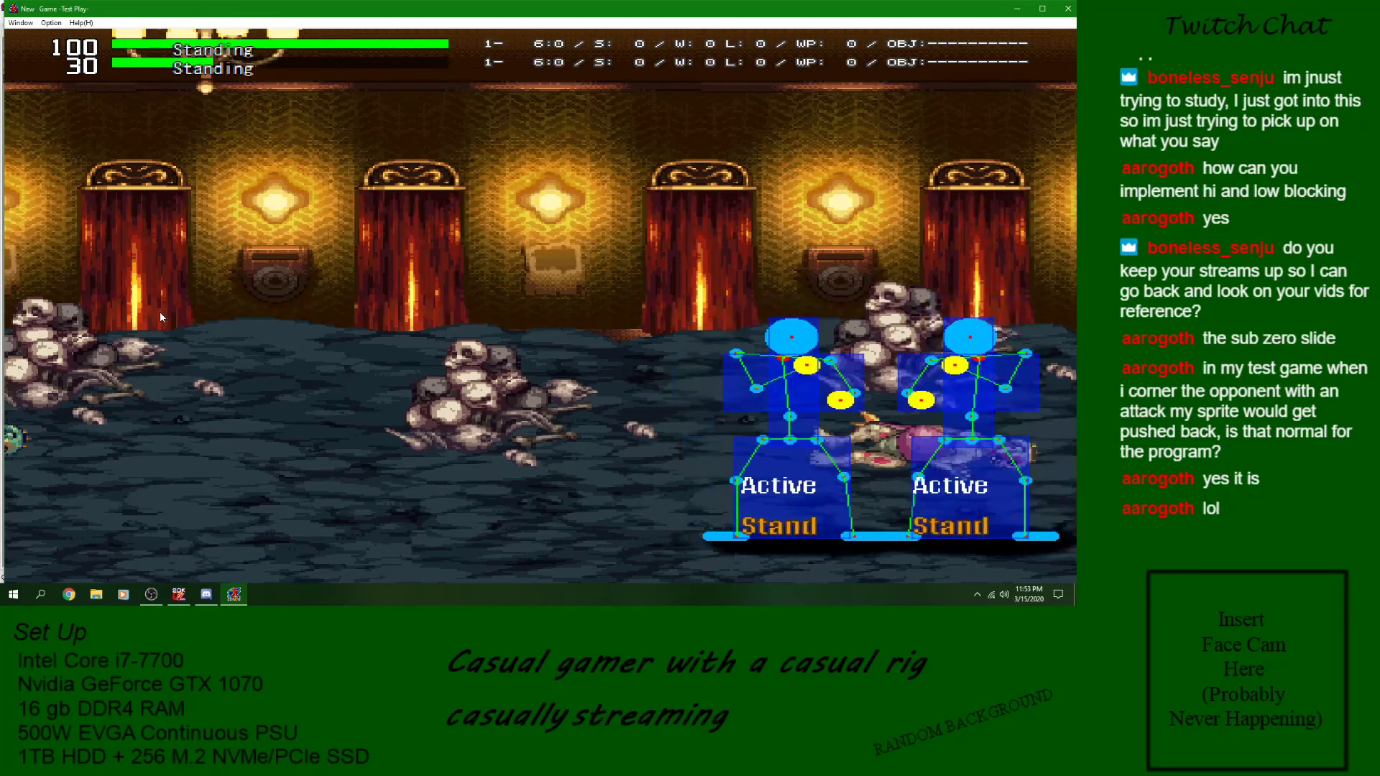
pyautogui.press('z')
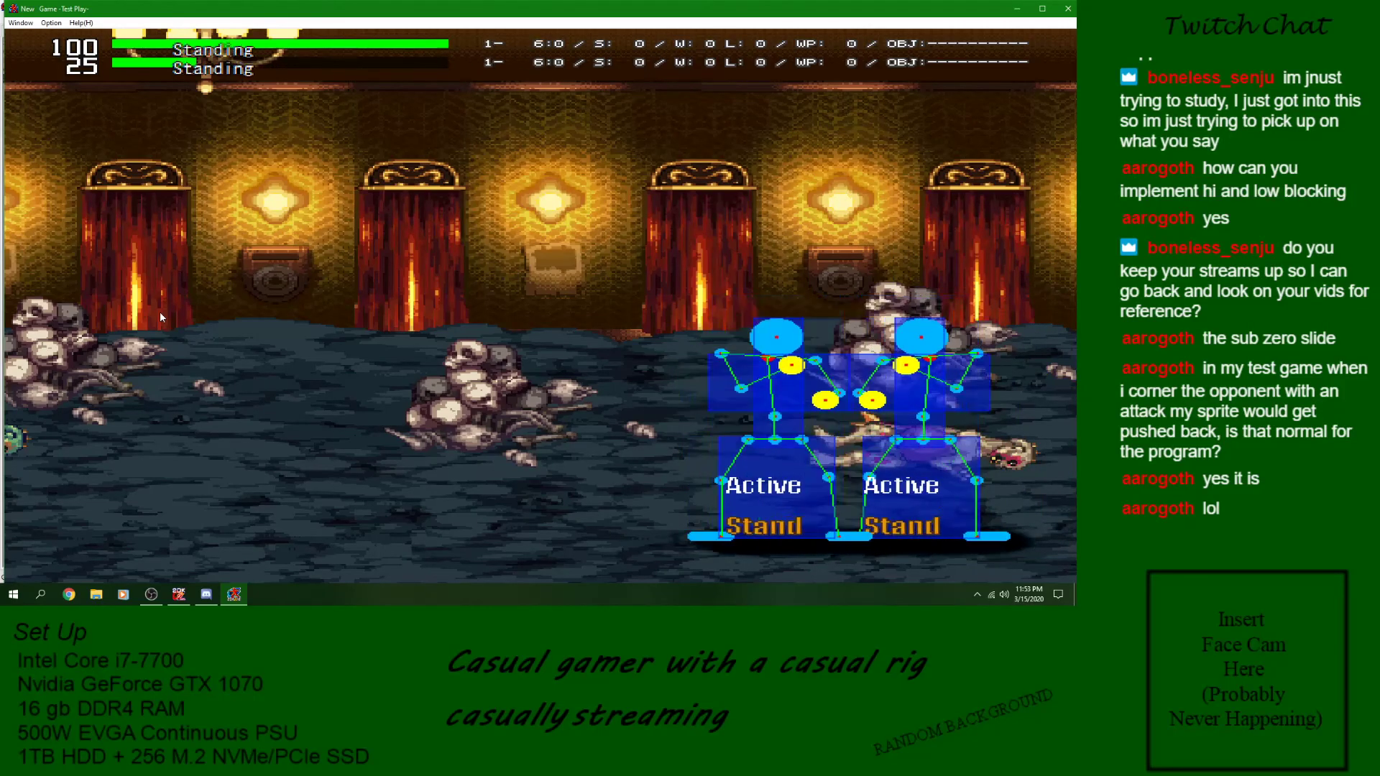
pyautogui.press('z')
pyautogui.press('z')
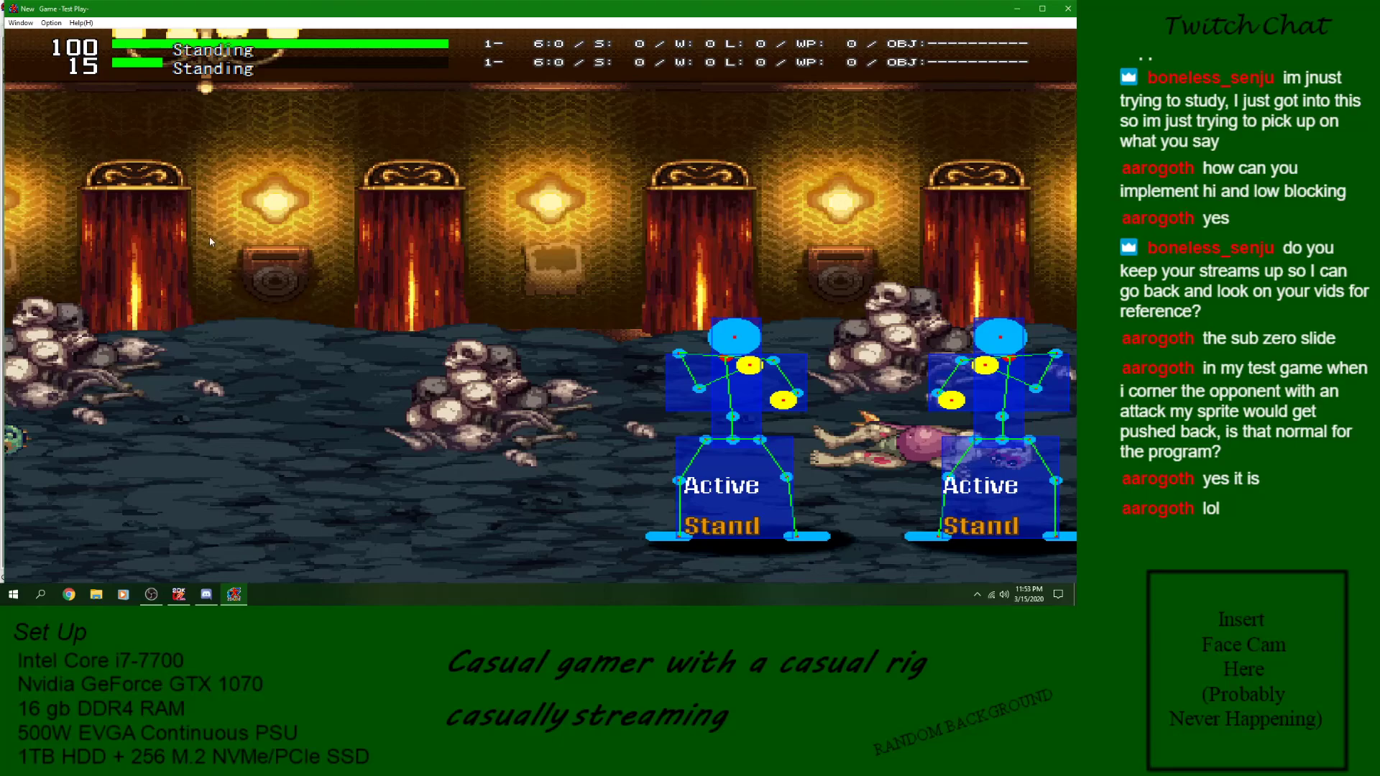
pyautogui.click(1064, 7)
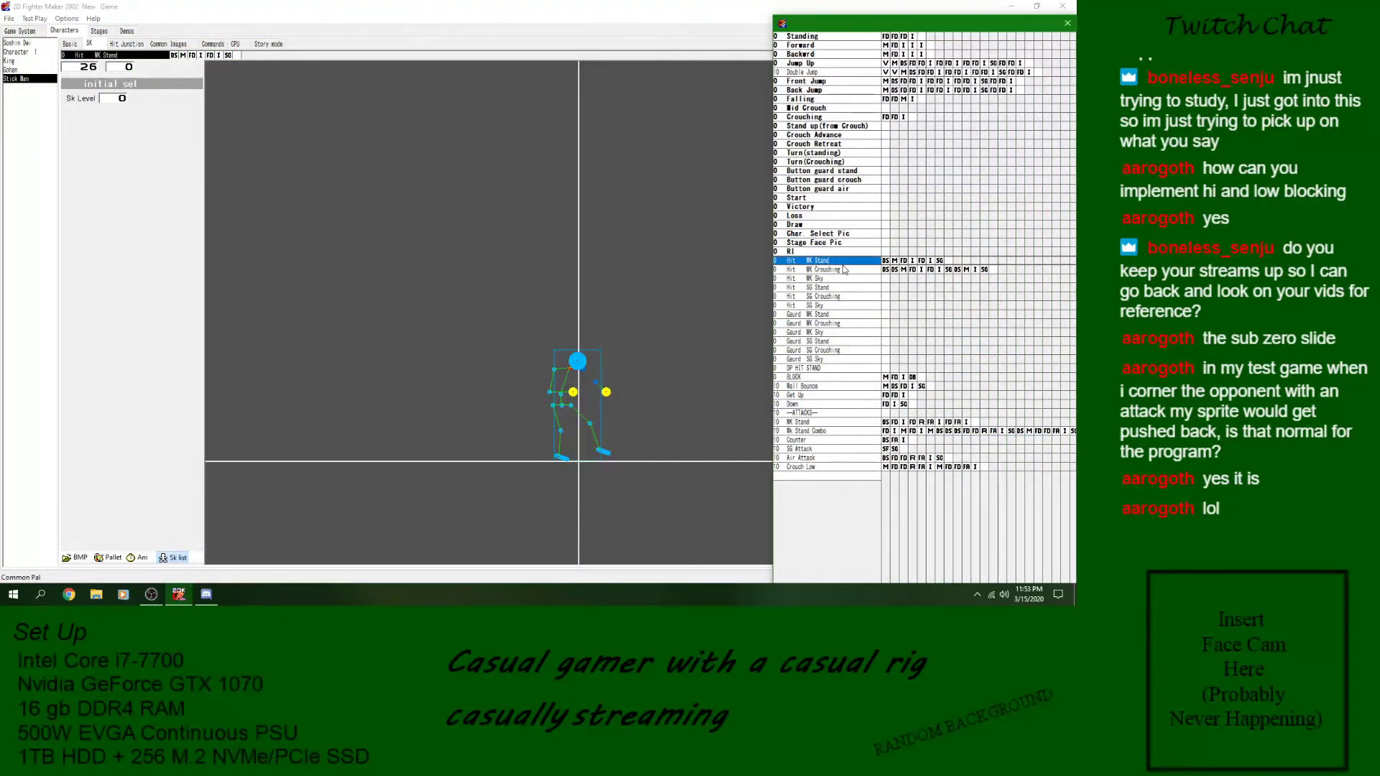
# - Enable the Y movement stop in Movement block 10 of Hit WK Crouching and save the game
pyautogui.click(893, 270)
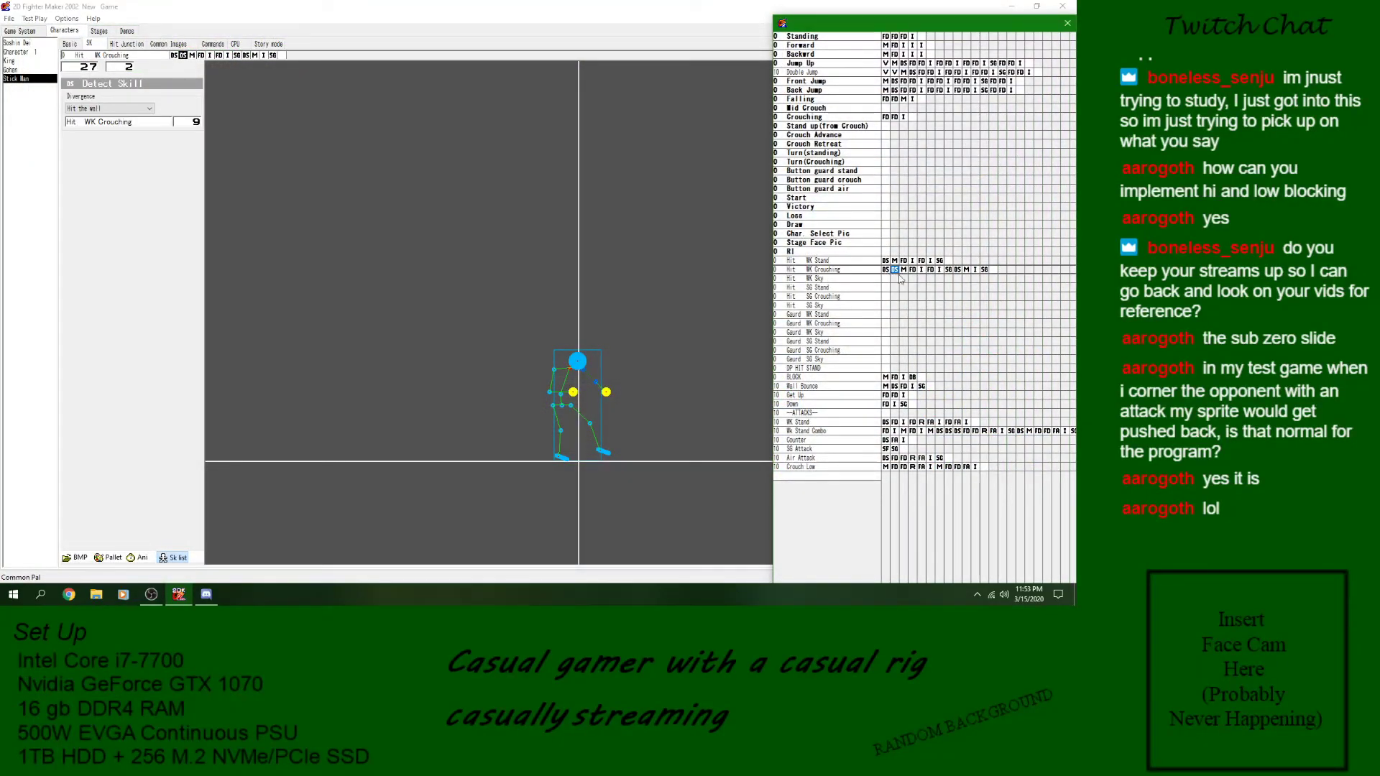
pyautogui.click(958, 270)
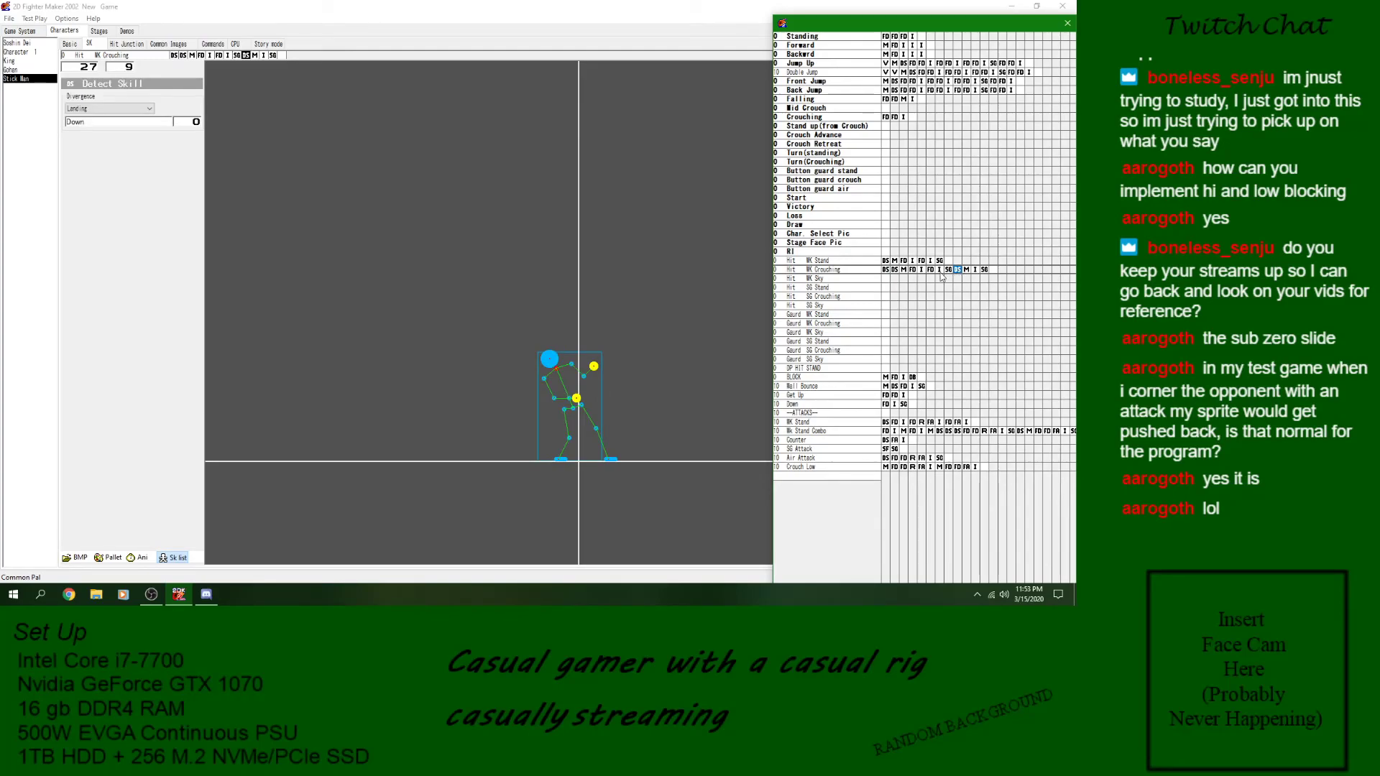
pyautogui.click(967, 270)
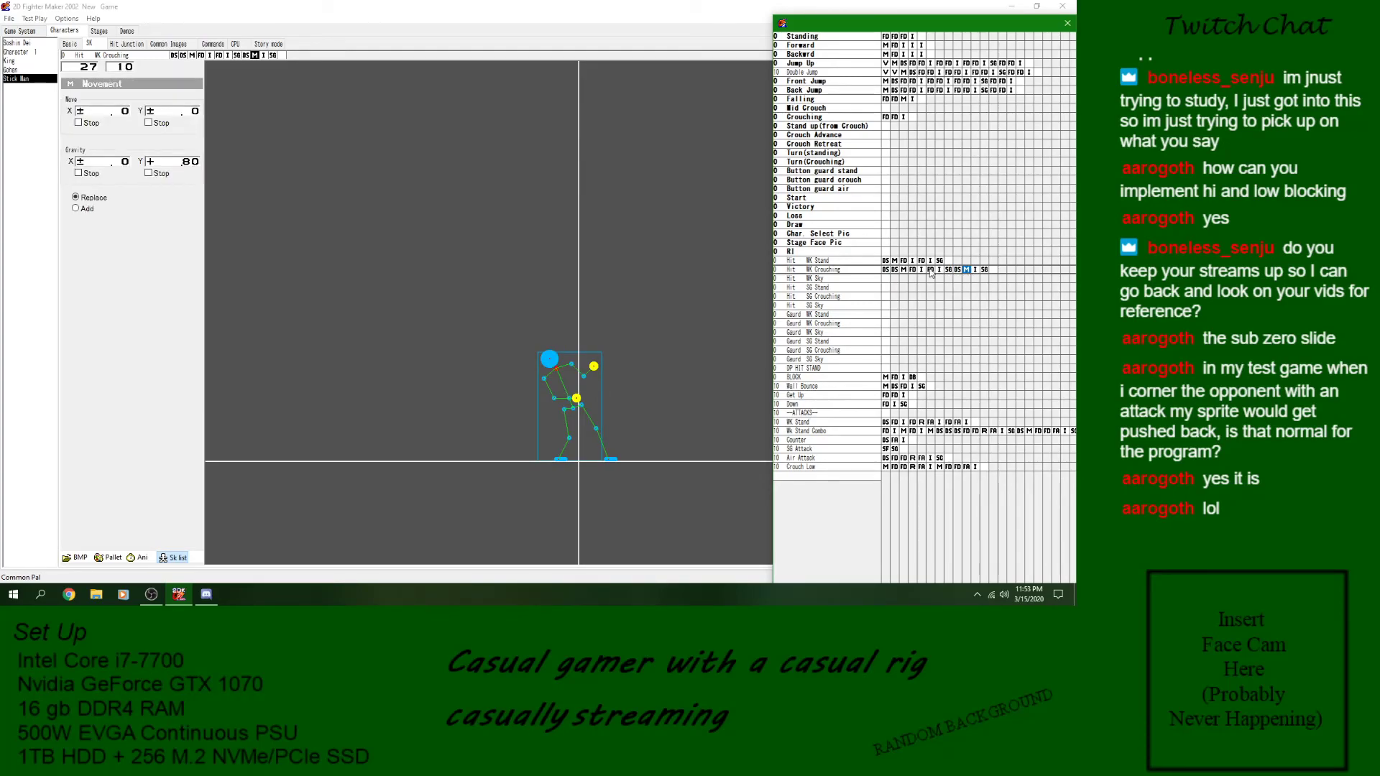
pyautogui.click(155, 125)
pyautogui.click(9, 18)
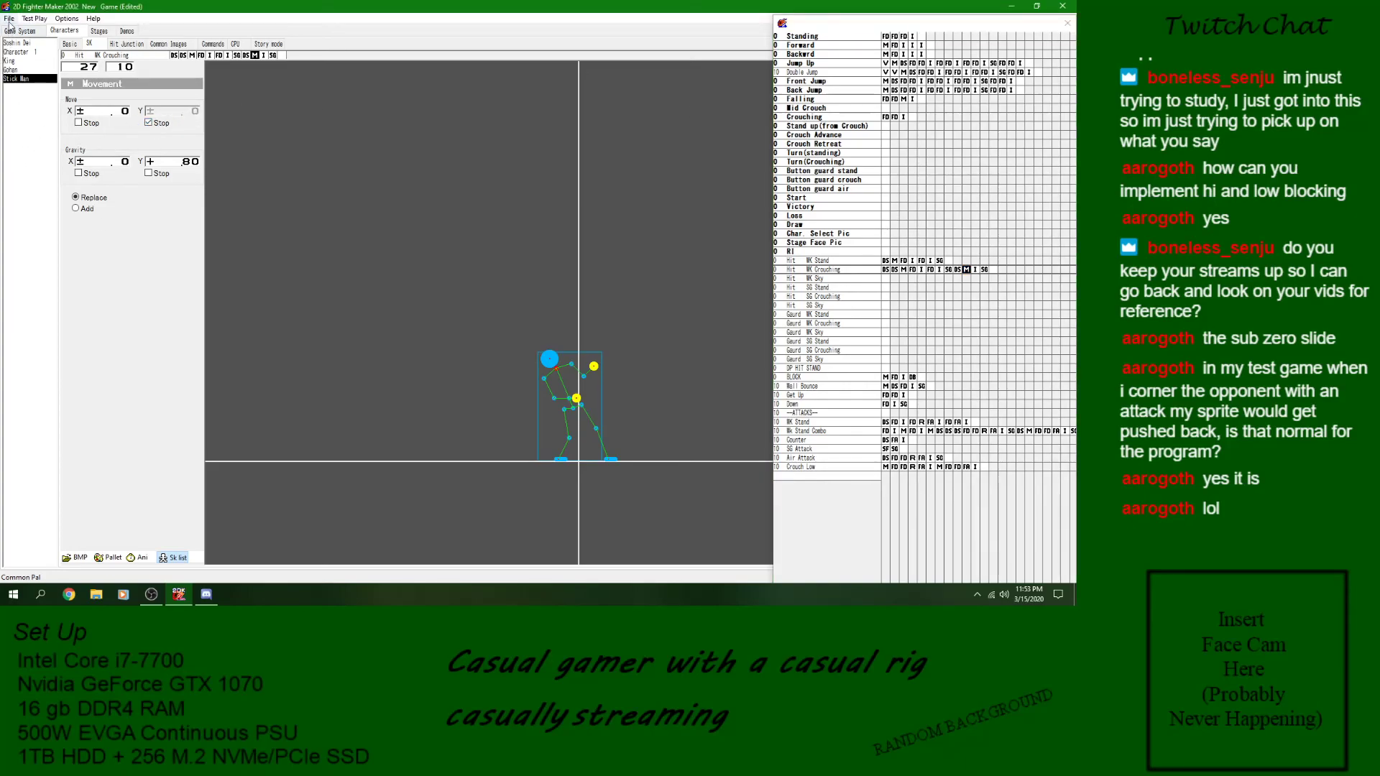
pyautogui.click(25, 58)
pyautogui.click(967, 270)
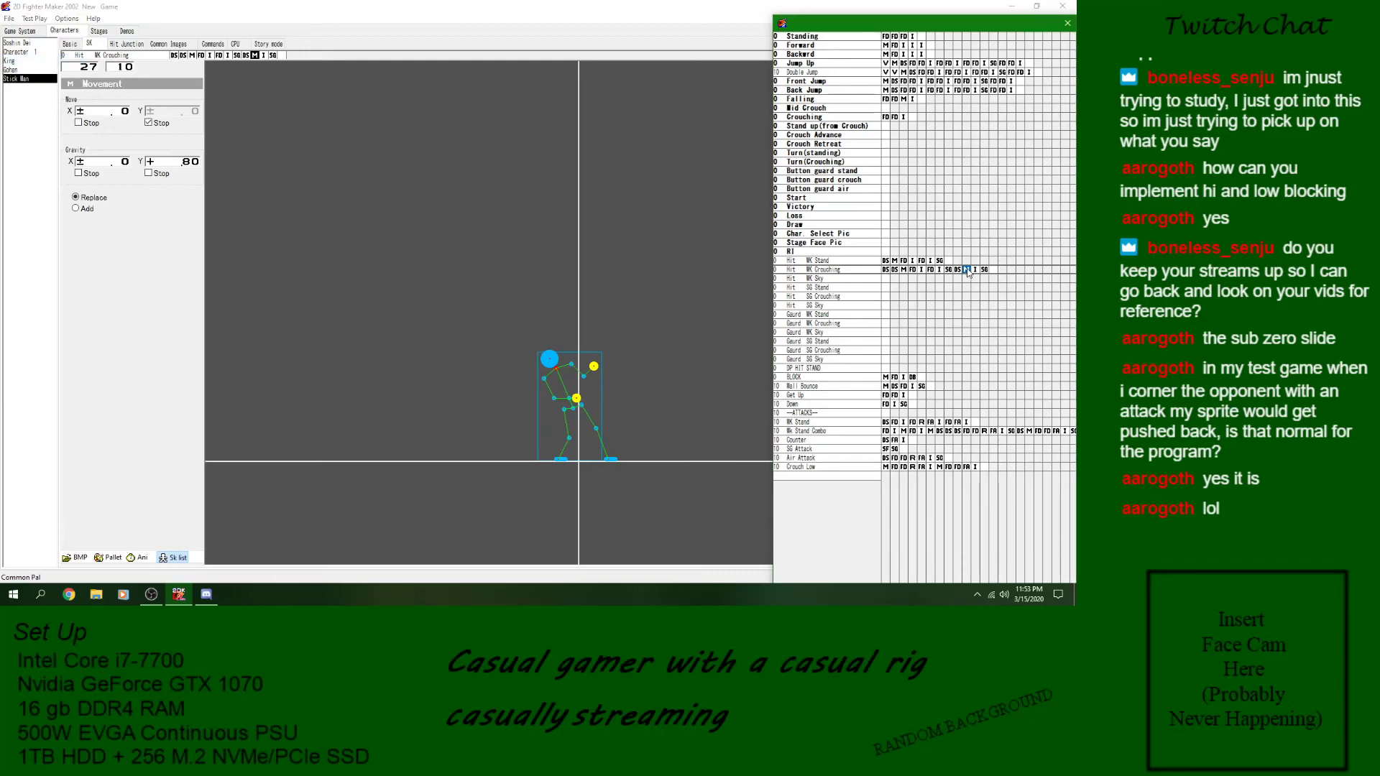
# - Review the Hit WK Crouching blocks, checking the wall and landing Detect Skills, the Defense boxes and the Image wait times
pyautogui.click(976, 271)
pyautogui.click(984, 271)
pyautogui.click(912, 271)
pyautogui.click(887, 270)
pyautogui.click(958, 270)
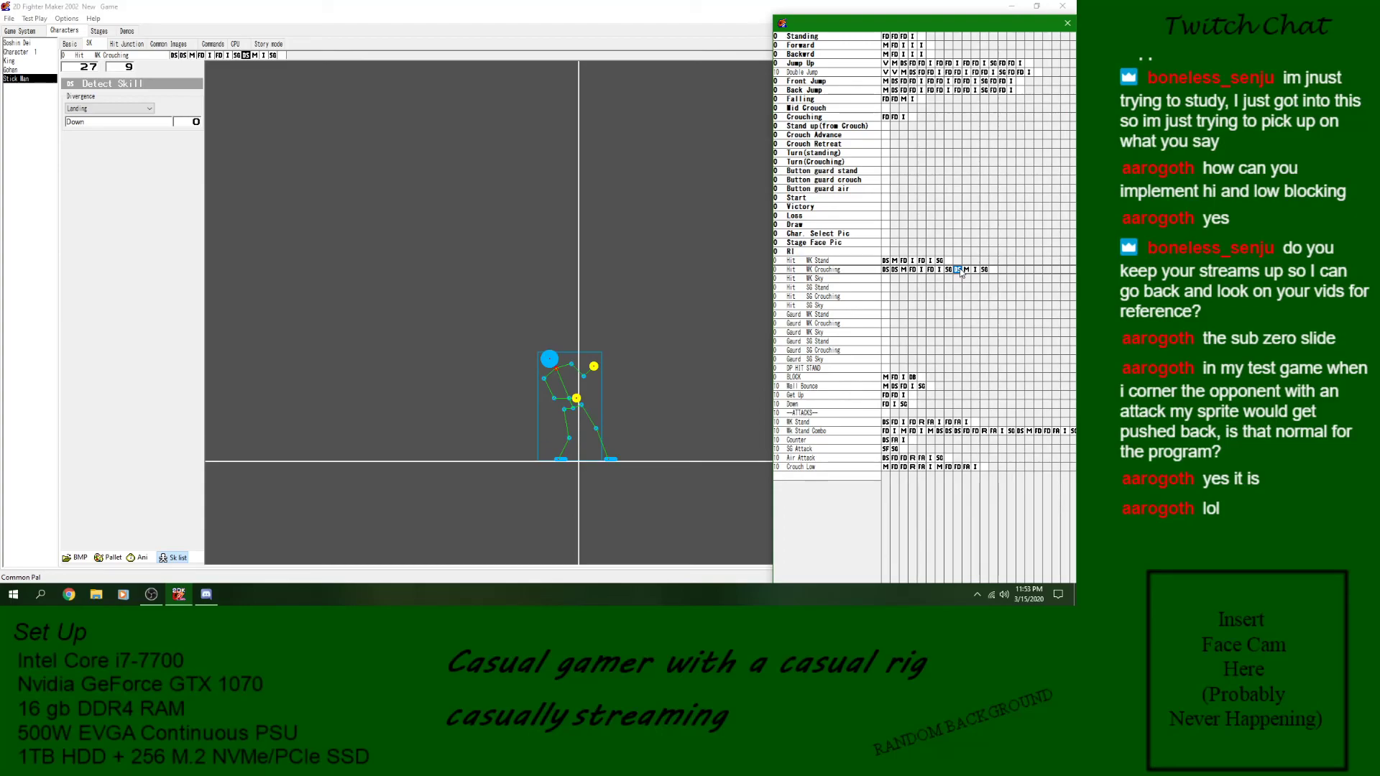
pyautogui.click(912, 270)
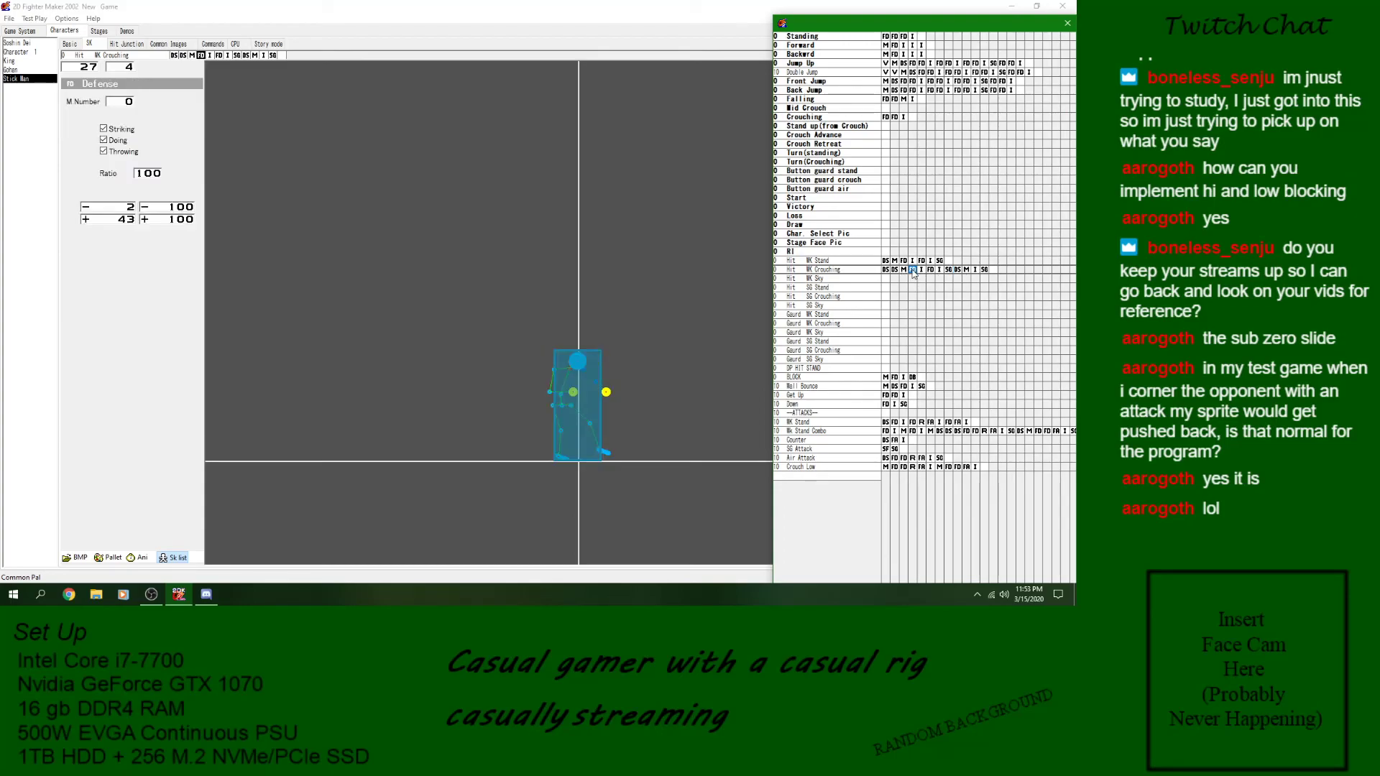
pyautogui.click(940, 272)
pyautogui.click(930, 272)
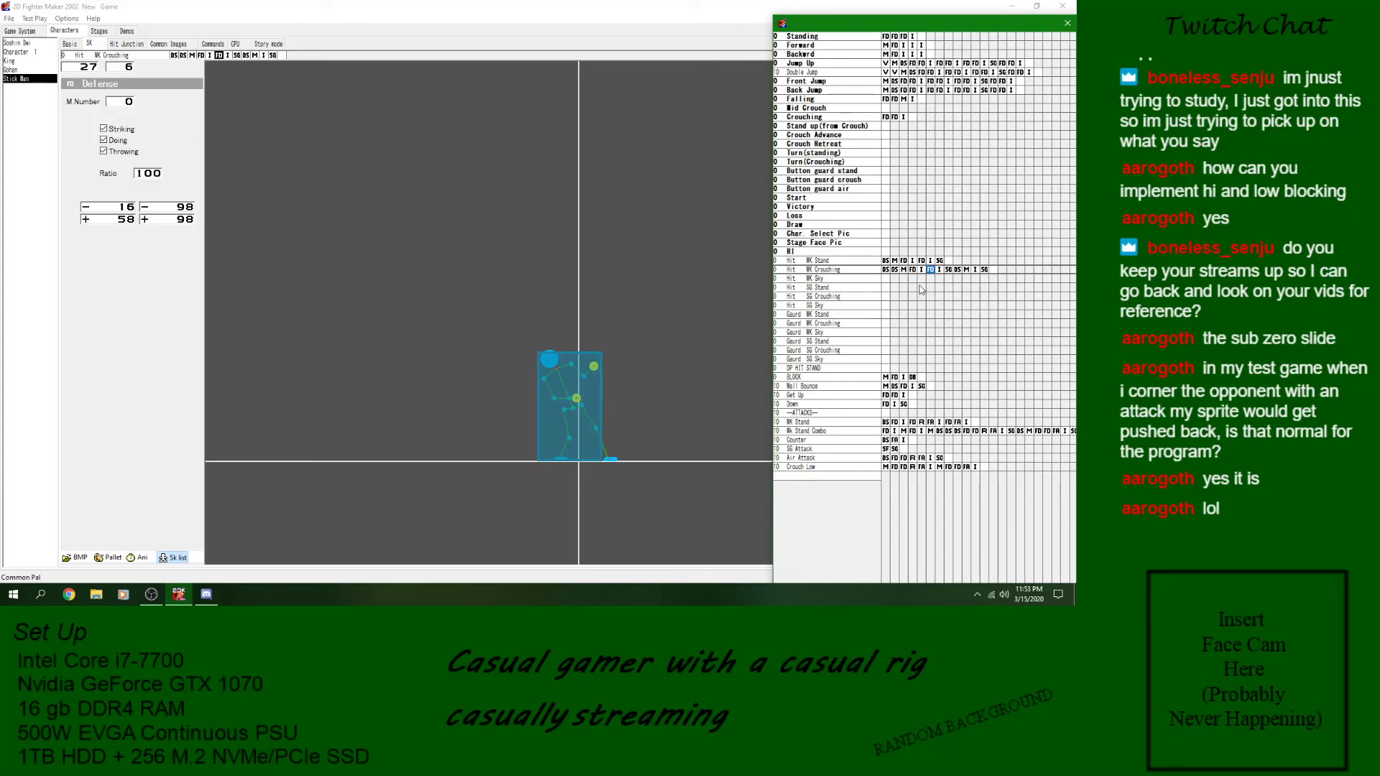
pyautogui.click(895, 271)
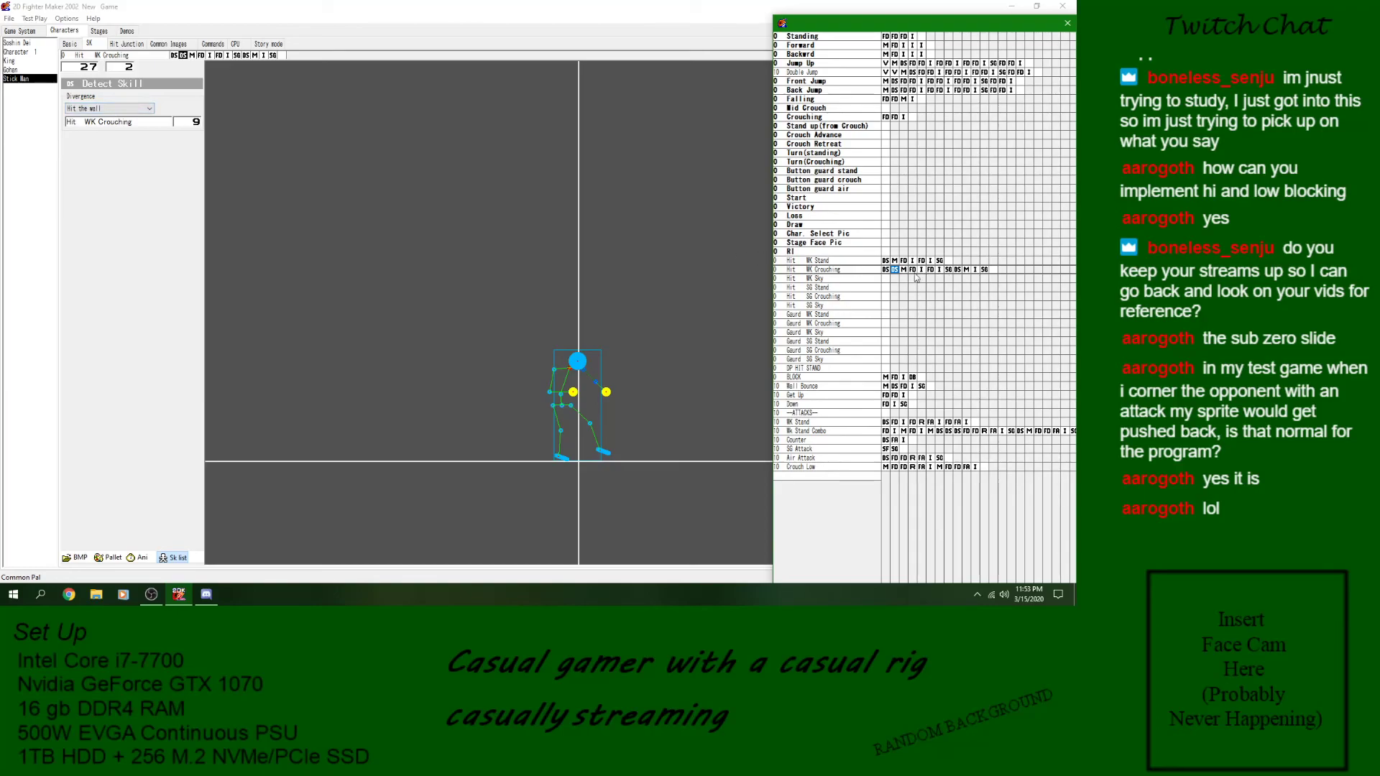
pyautogui.click(920, 271)
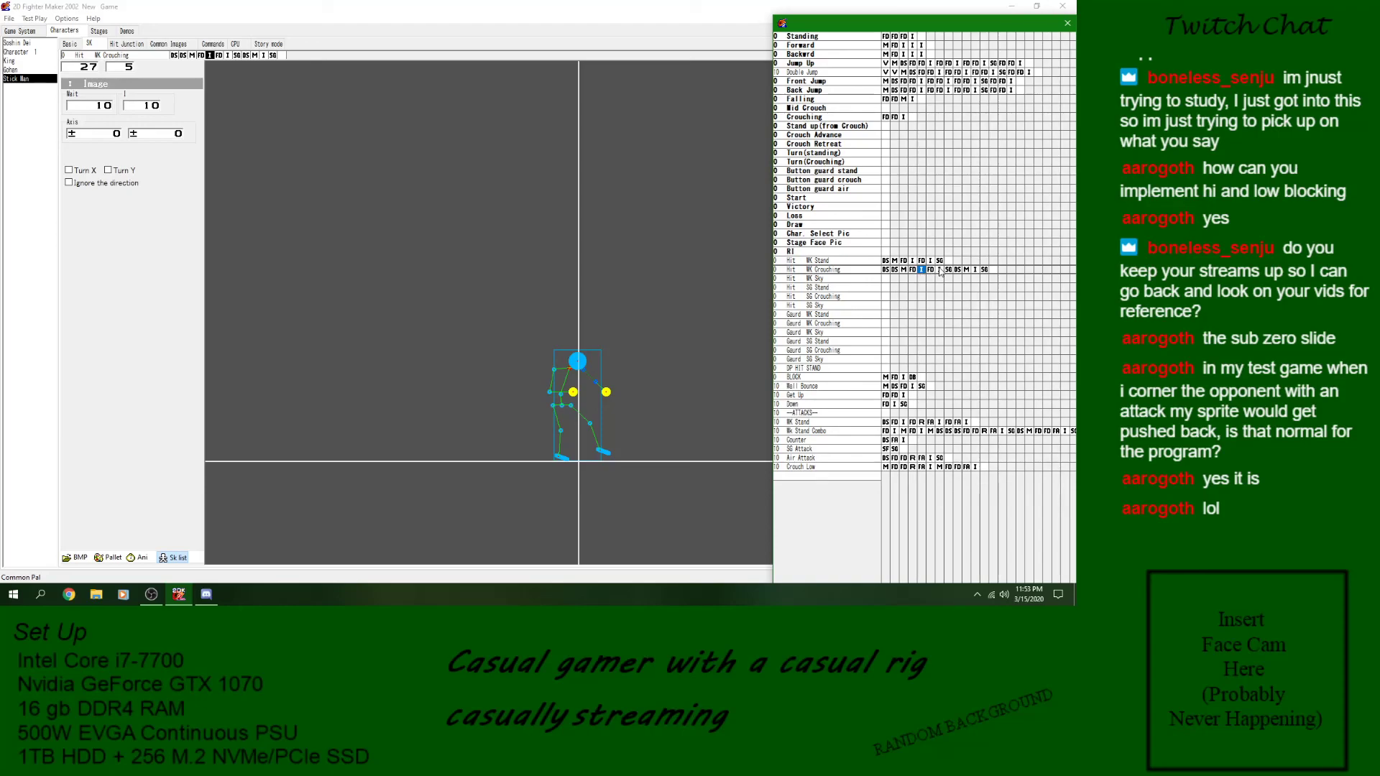
pyautogui.click(940, 270)
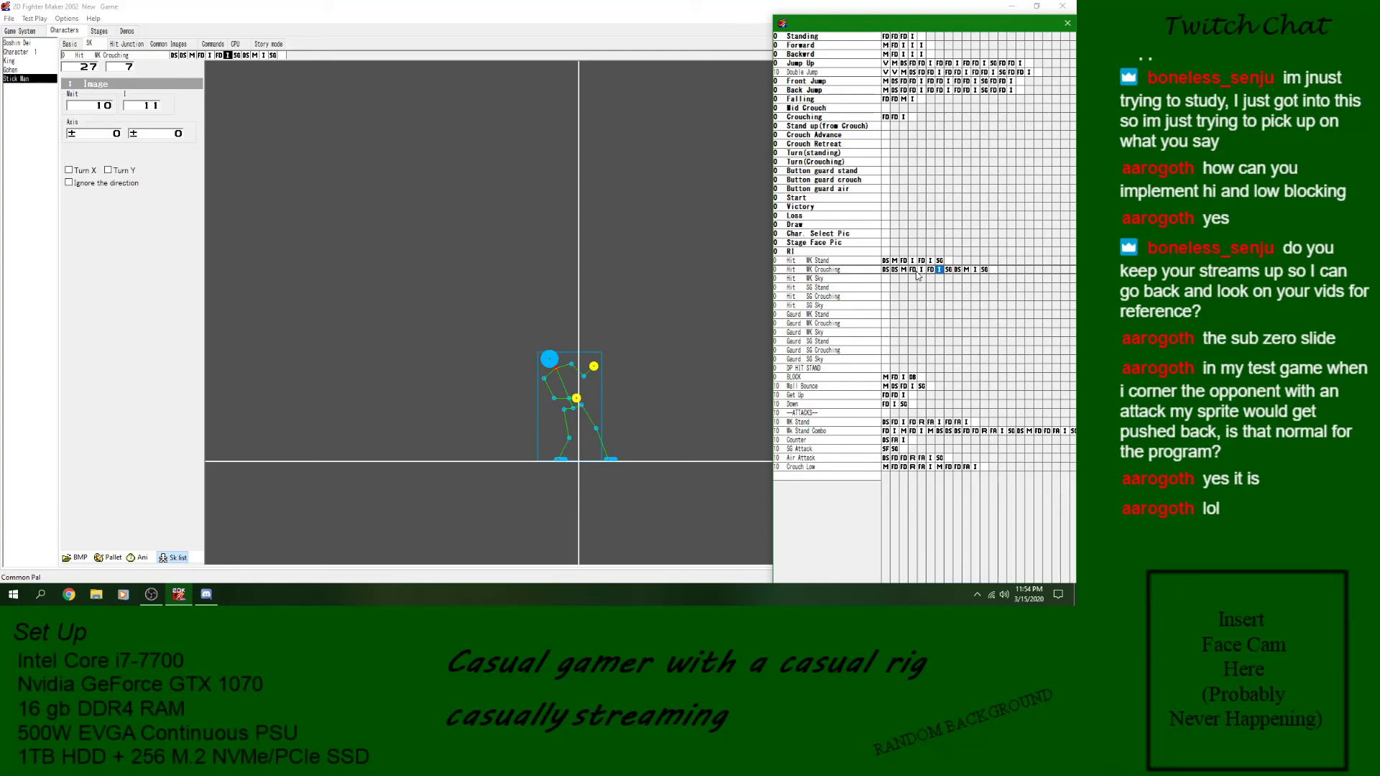
pyautogui.click(921, 270)
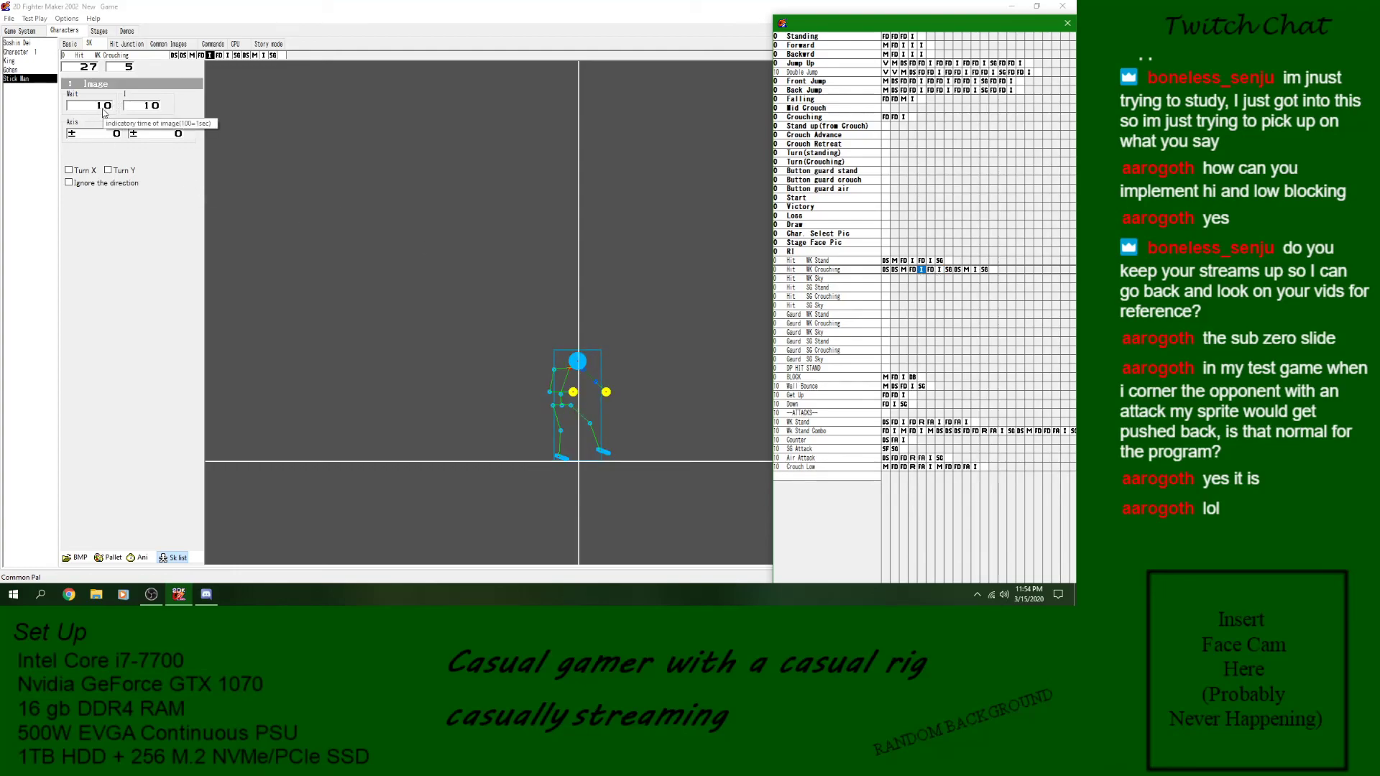
pyautogui.click(957, 270)
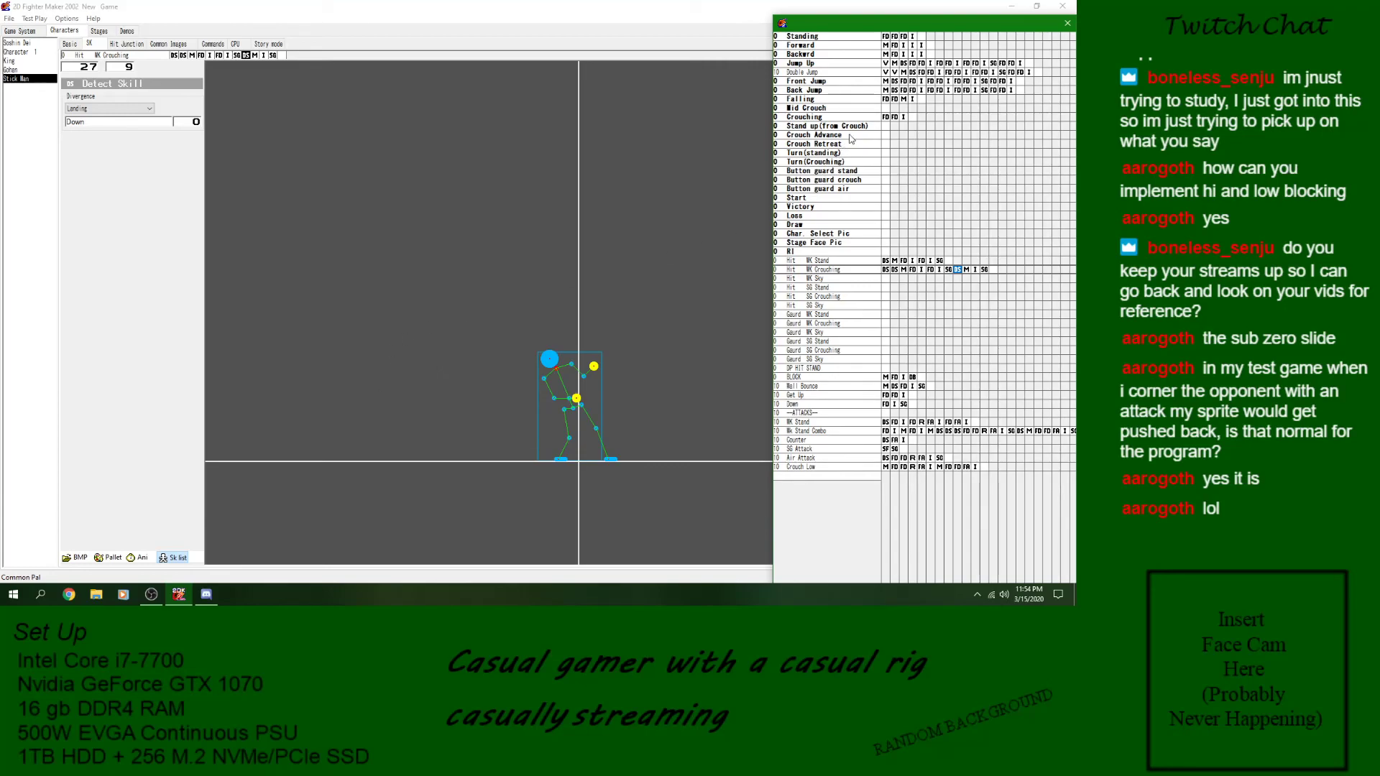
# - Examine the basic movement skills in the skill list, from Standing, Forward and Backwrd to Jump Up and Falling
pyautogui.click(862, 40)
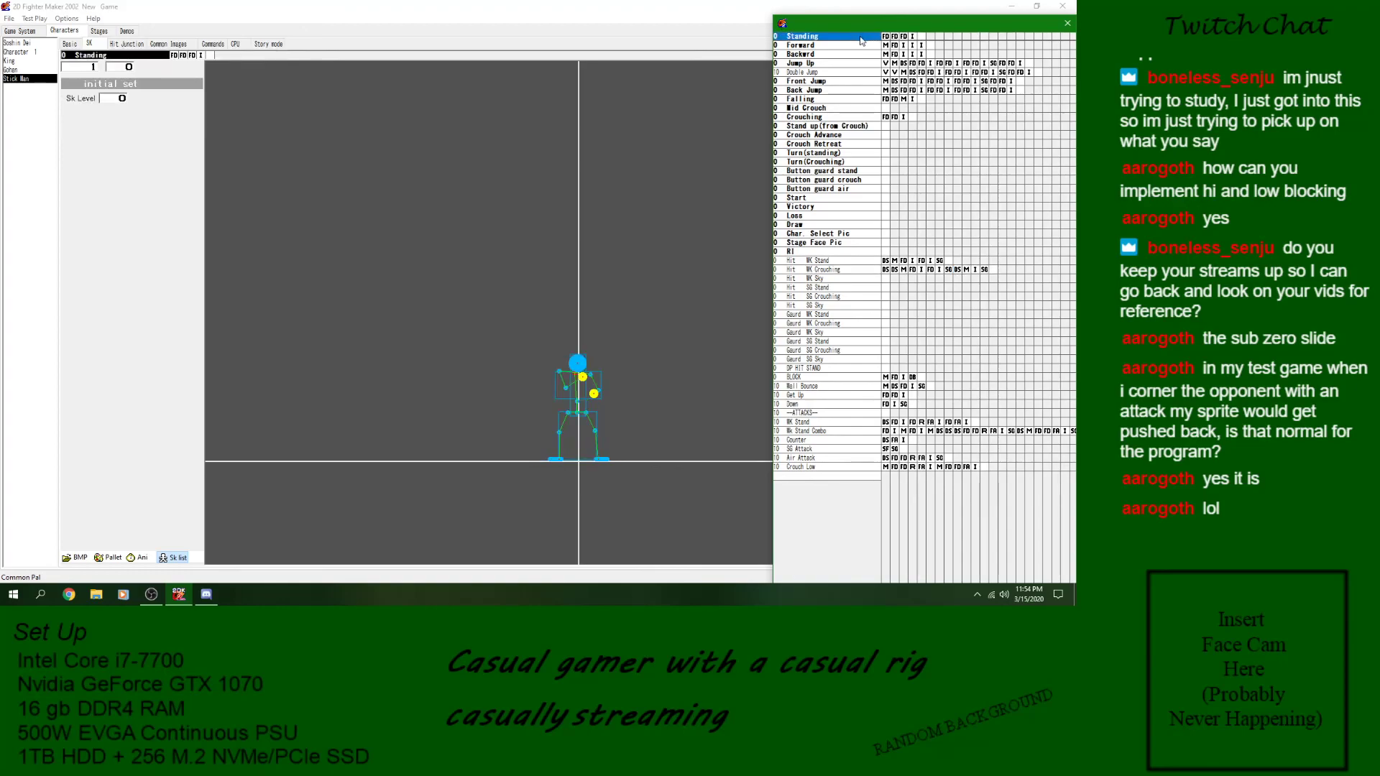
pyautogui.click(851, 47)
pyautogui.click(850, 55)
pyautogui.click(849, 64)
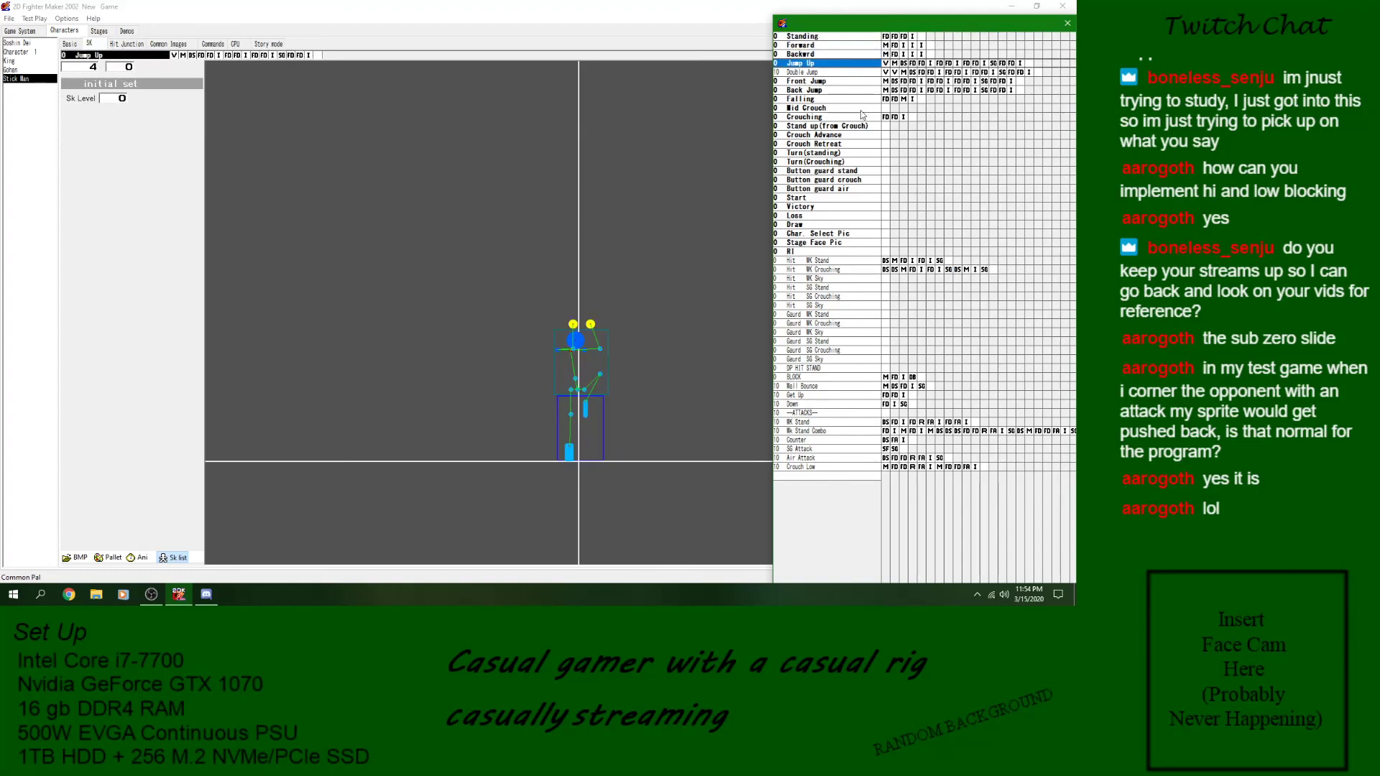
pyautogui.click(857, 100)
# - Examine the first two blocks of Hit WK Crouching and look through the neighbouring WK and SG hit reaction skills
pyautogui.click(885, 269)
pyautogui.click(895, 270)
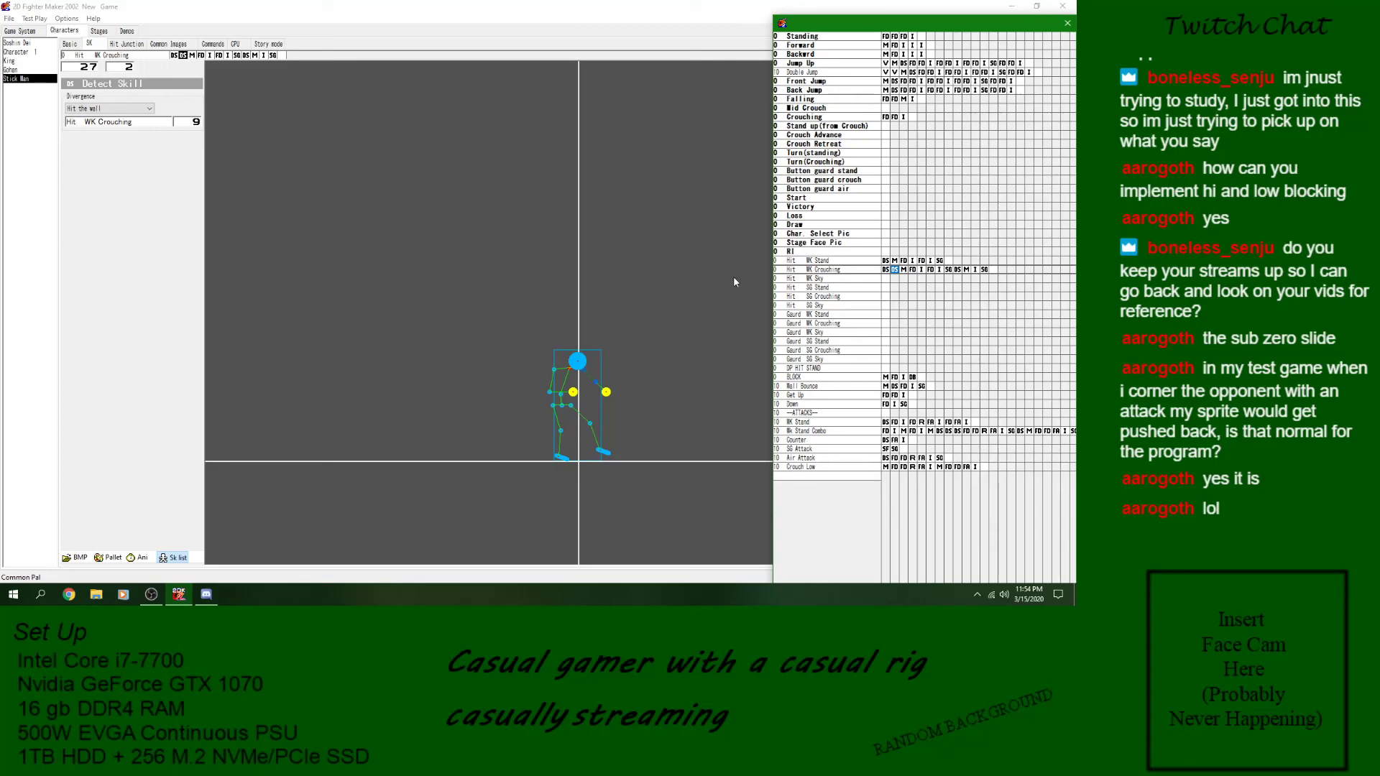
pyautogui.click(799, 269)
pyautogui.click(802, 279)
pyautogui.press('Down')
pyautogui.press('Down')
pyautogui.press('Down')
pyautogui.press('Down')
pyautogui.press('Down')
pyautogui.press('Down')
pyautogui.press('Down')
pyautogui.press('Down')
pyautogui.press('Down')
pyautogui.press('Down')
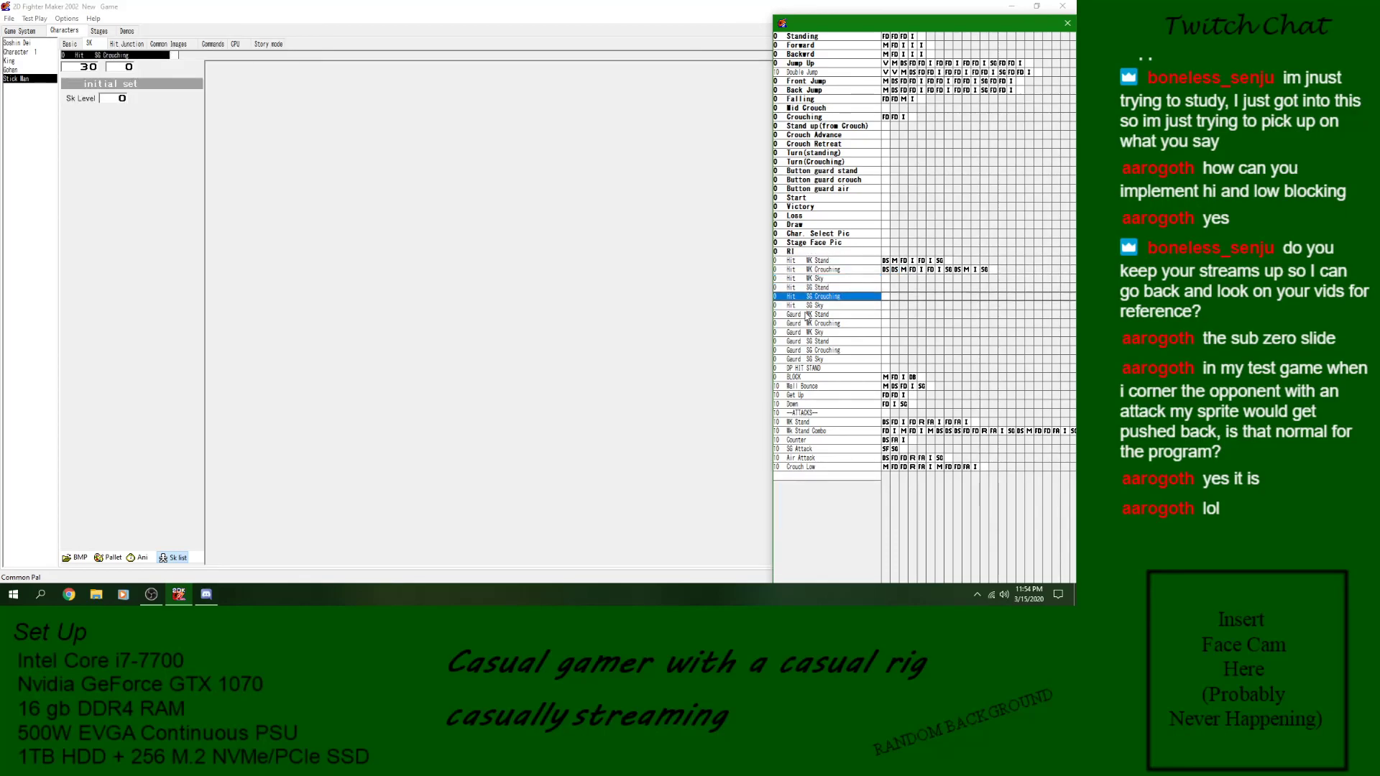
pyautogui.click(830, 290)
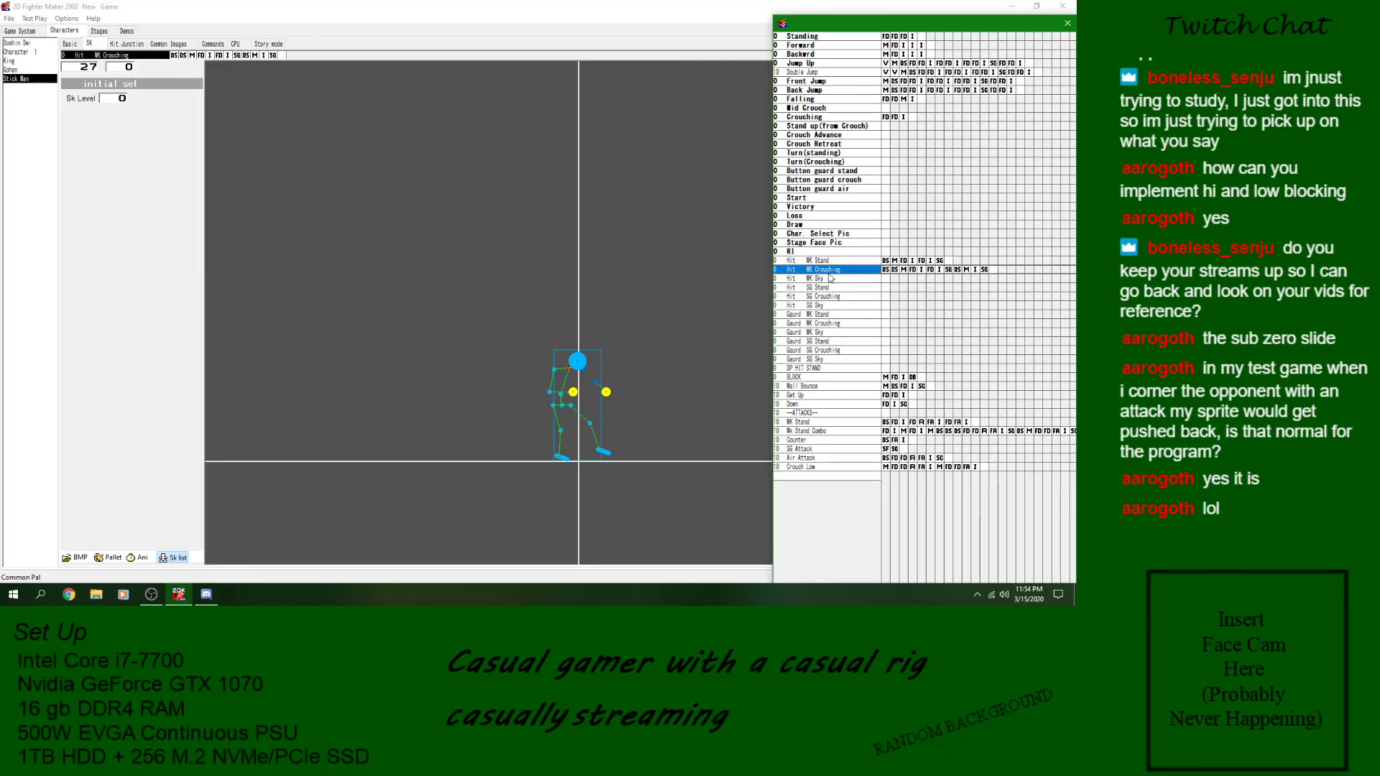
pyautogui.click(827, 263)
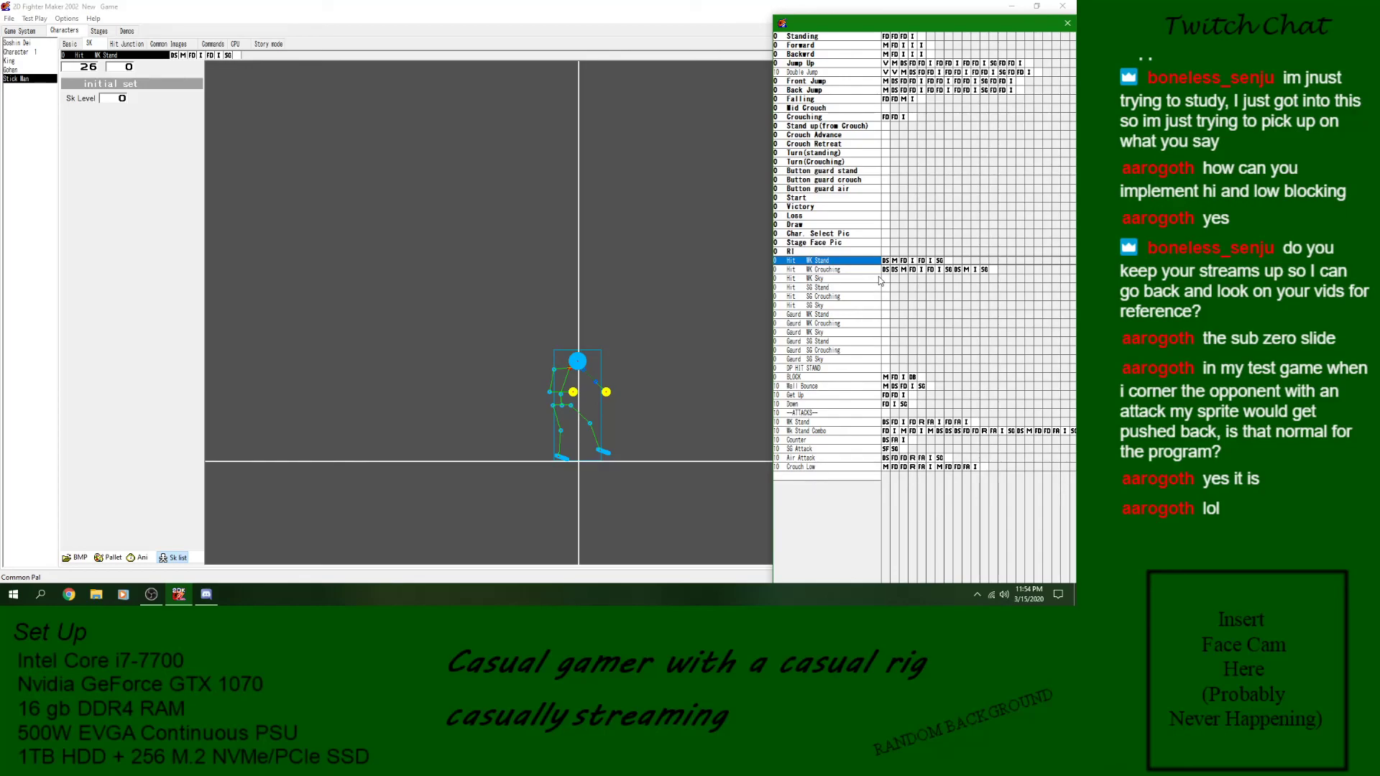
# - Compare the Hit WK Stand and Hit WK Crouching skills and inspect the closing image and GoTo blocks of Hit WK Crouching
pyautogui.click(862, 269)
pyautogui.click(861, 262)
pyautogui.click(862, 270)
pyautogui.click(979, 277)
pyautogui.click(984, 270)
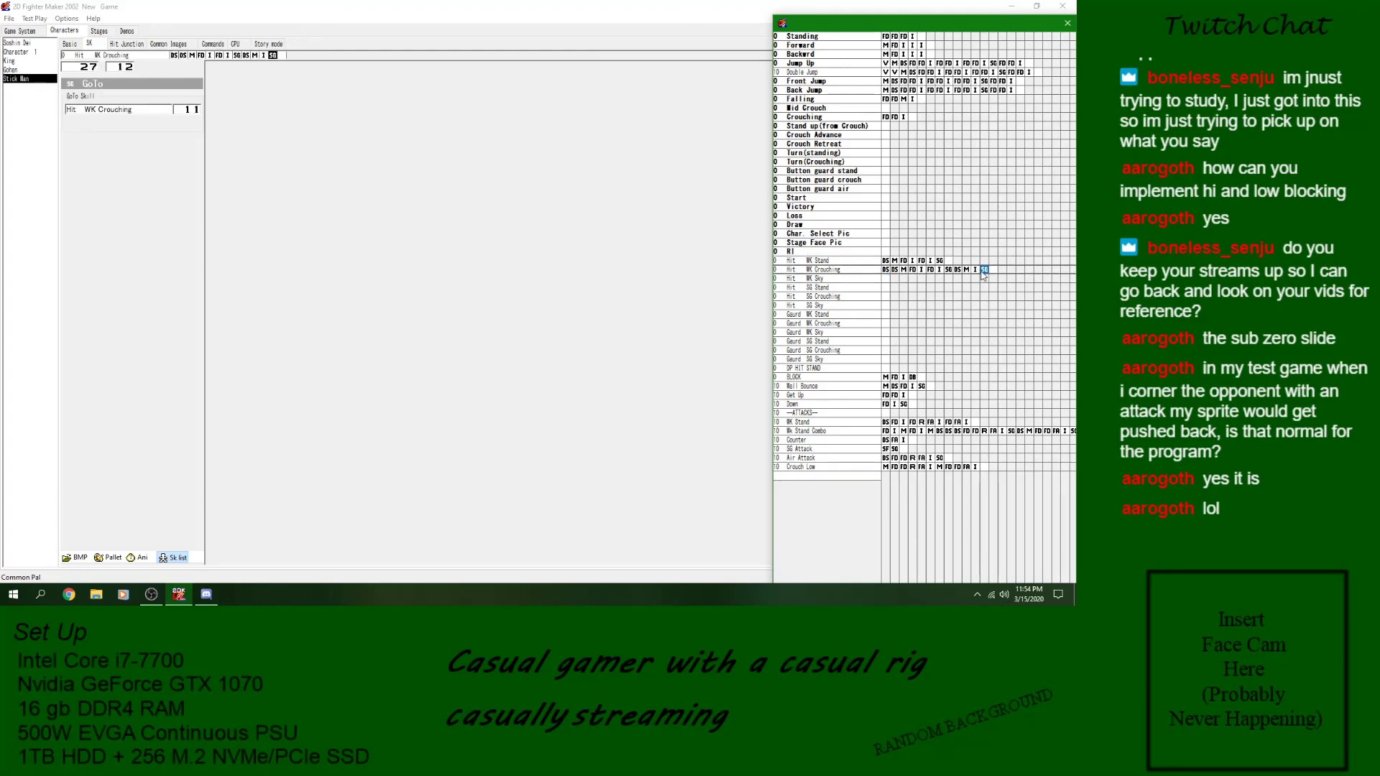
pyautogui.click(975, 270)
pyautogui.click(875, 269)
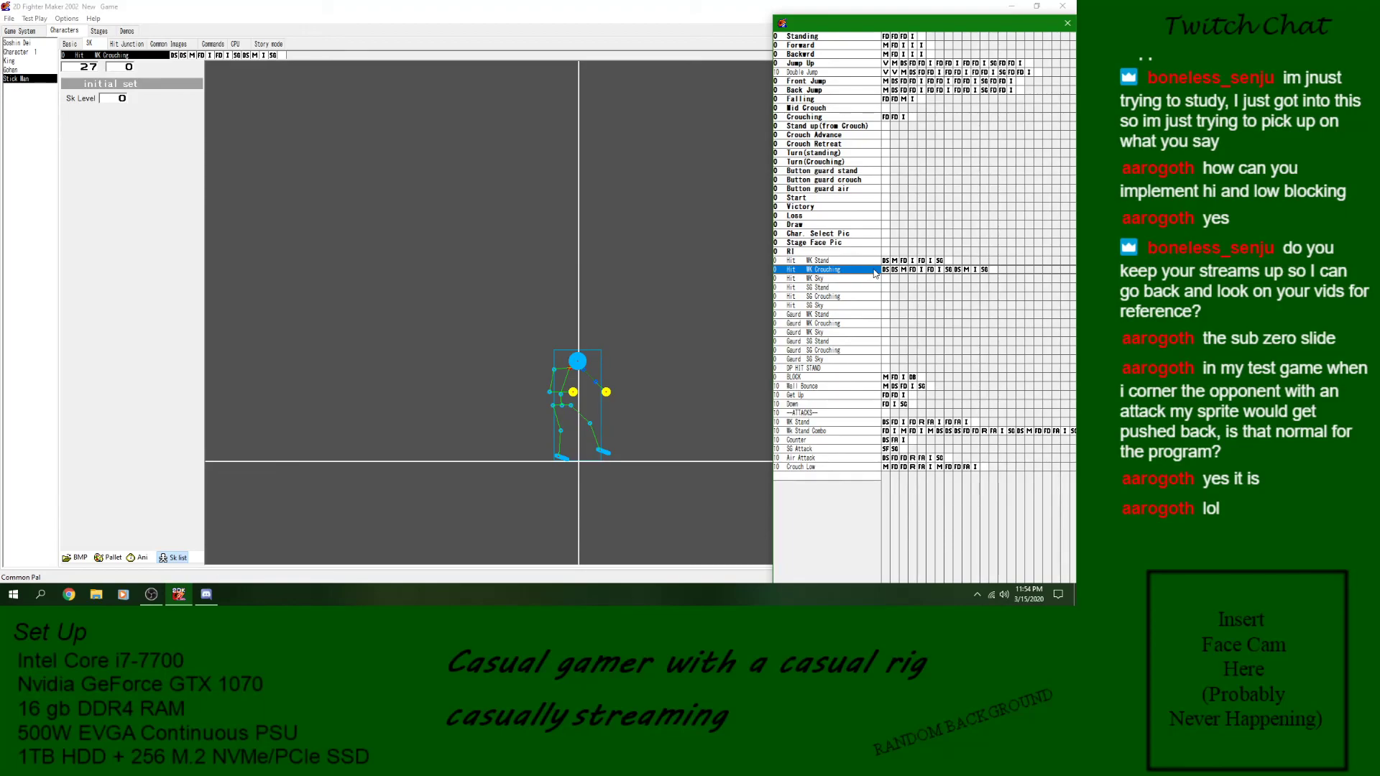